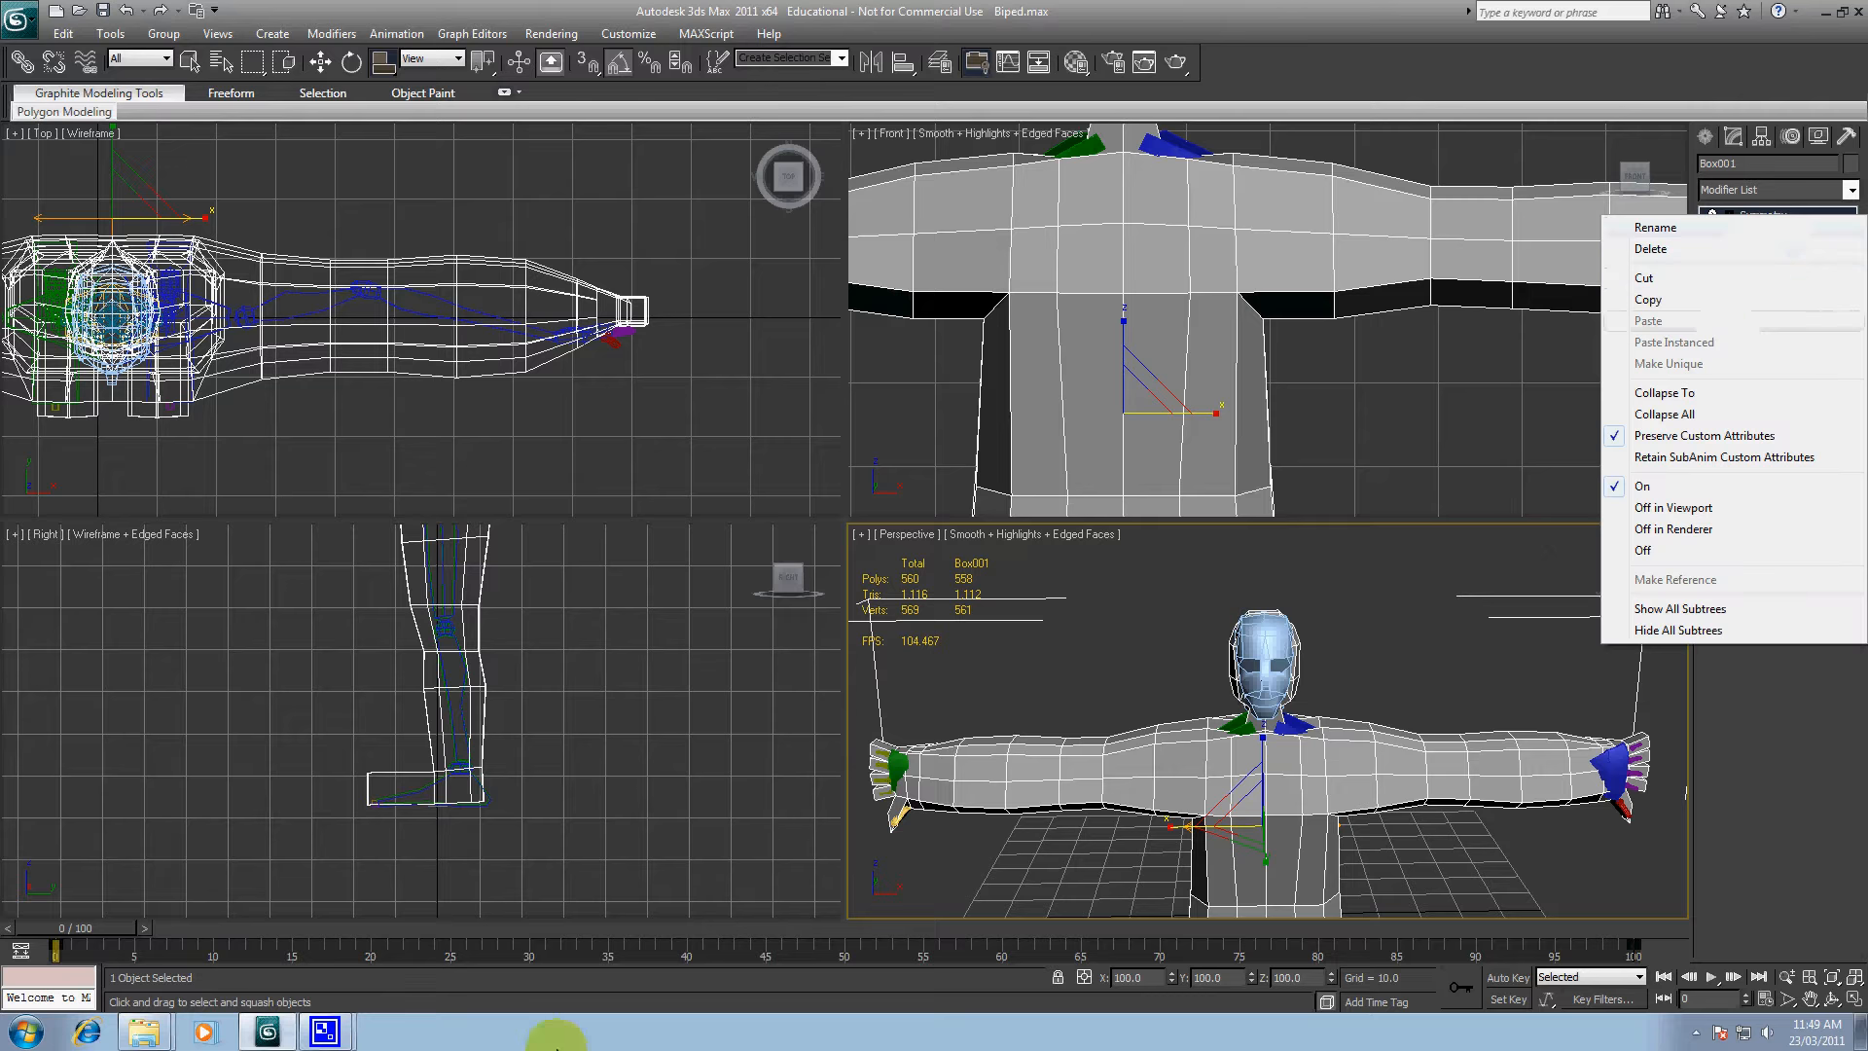
pyautogui.click(335, 1031)
pyautogui.click(352, 969)
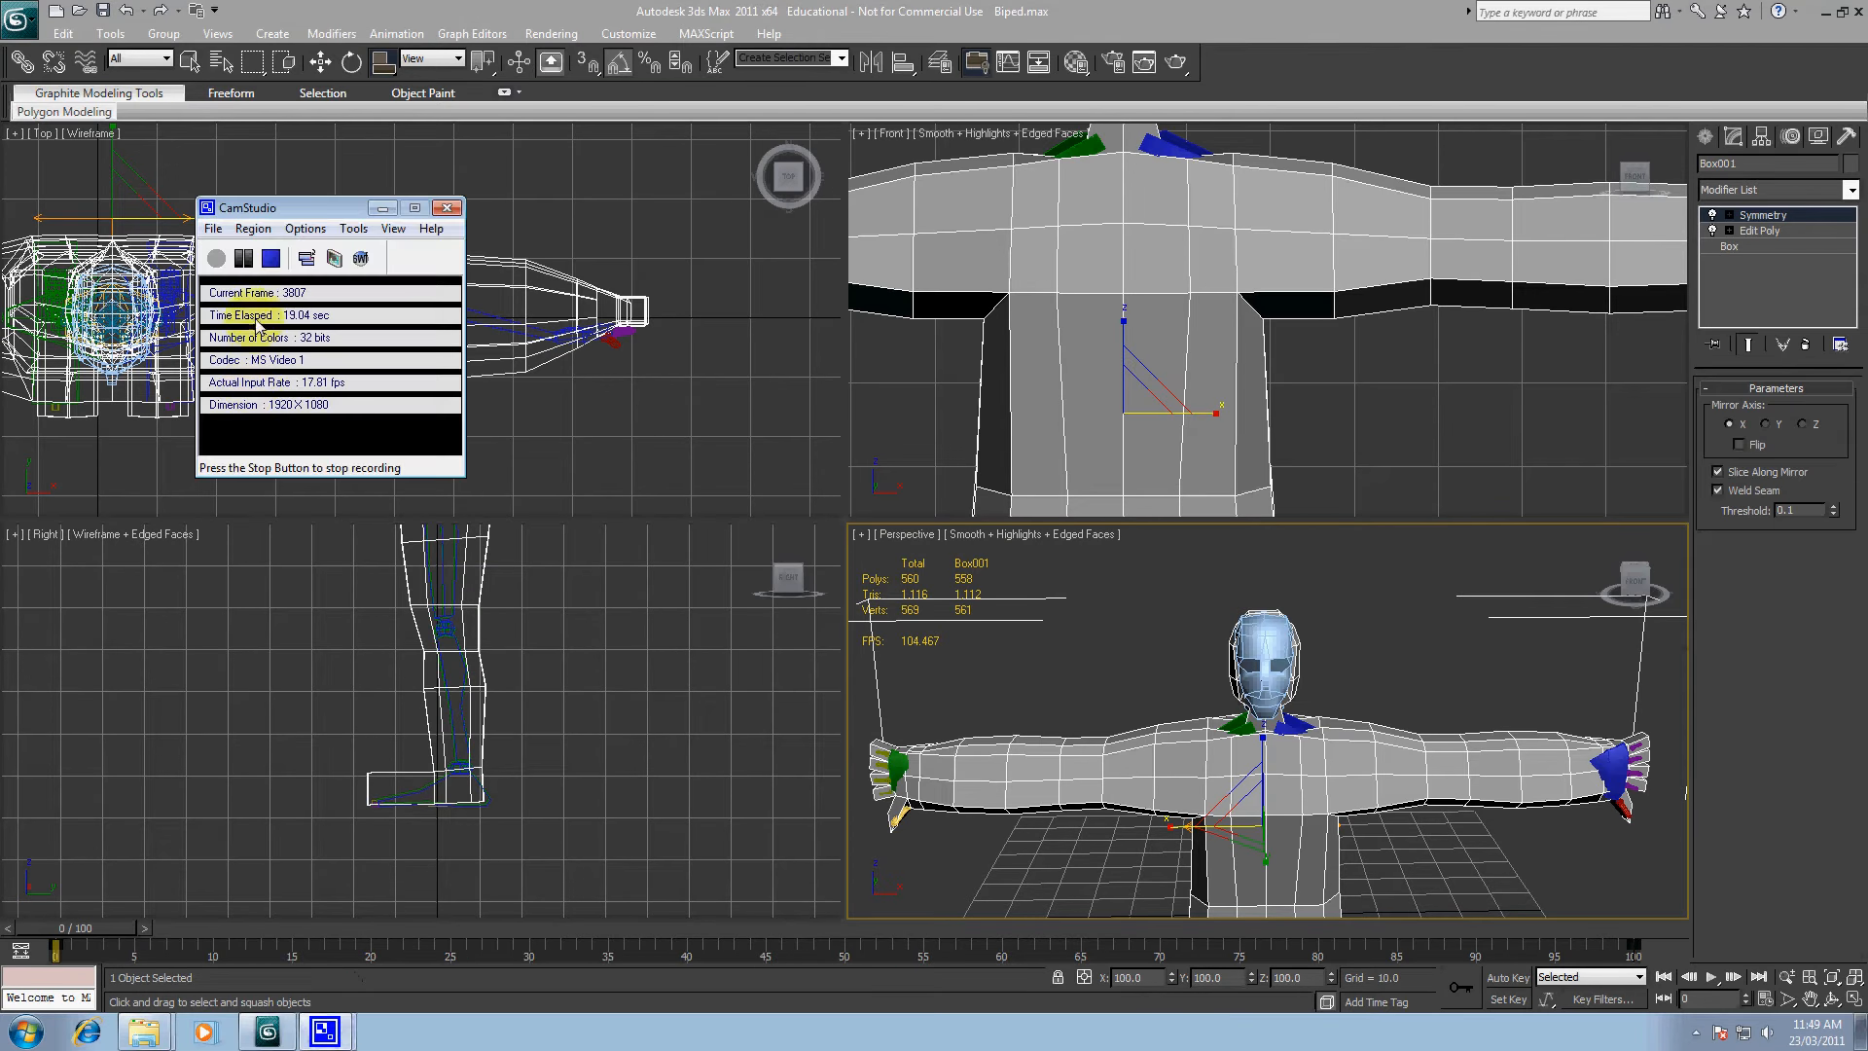
pyautogui.rightClick(1756, 232)
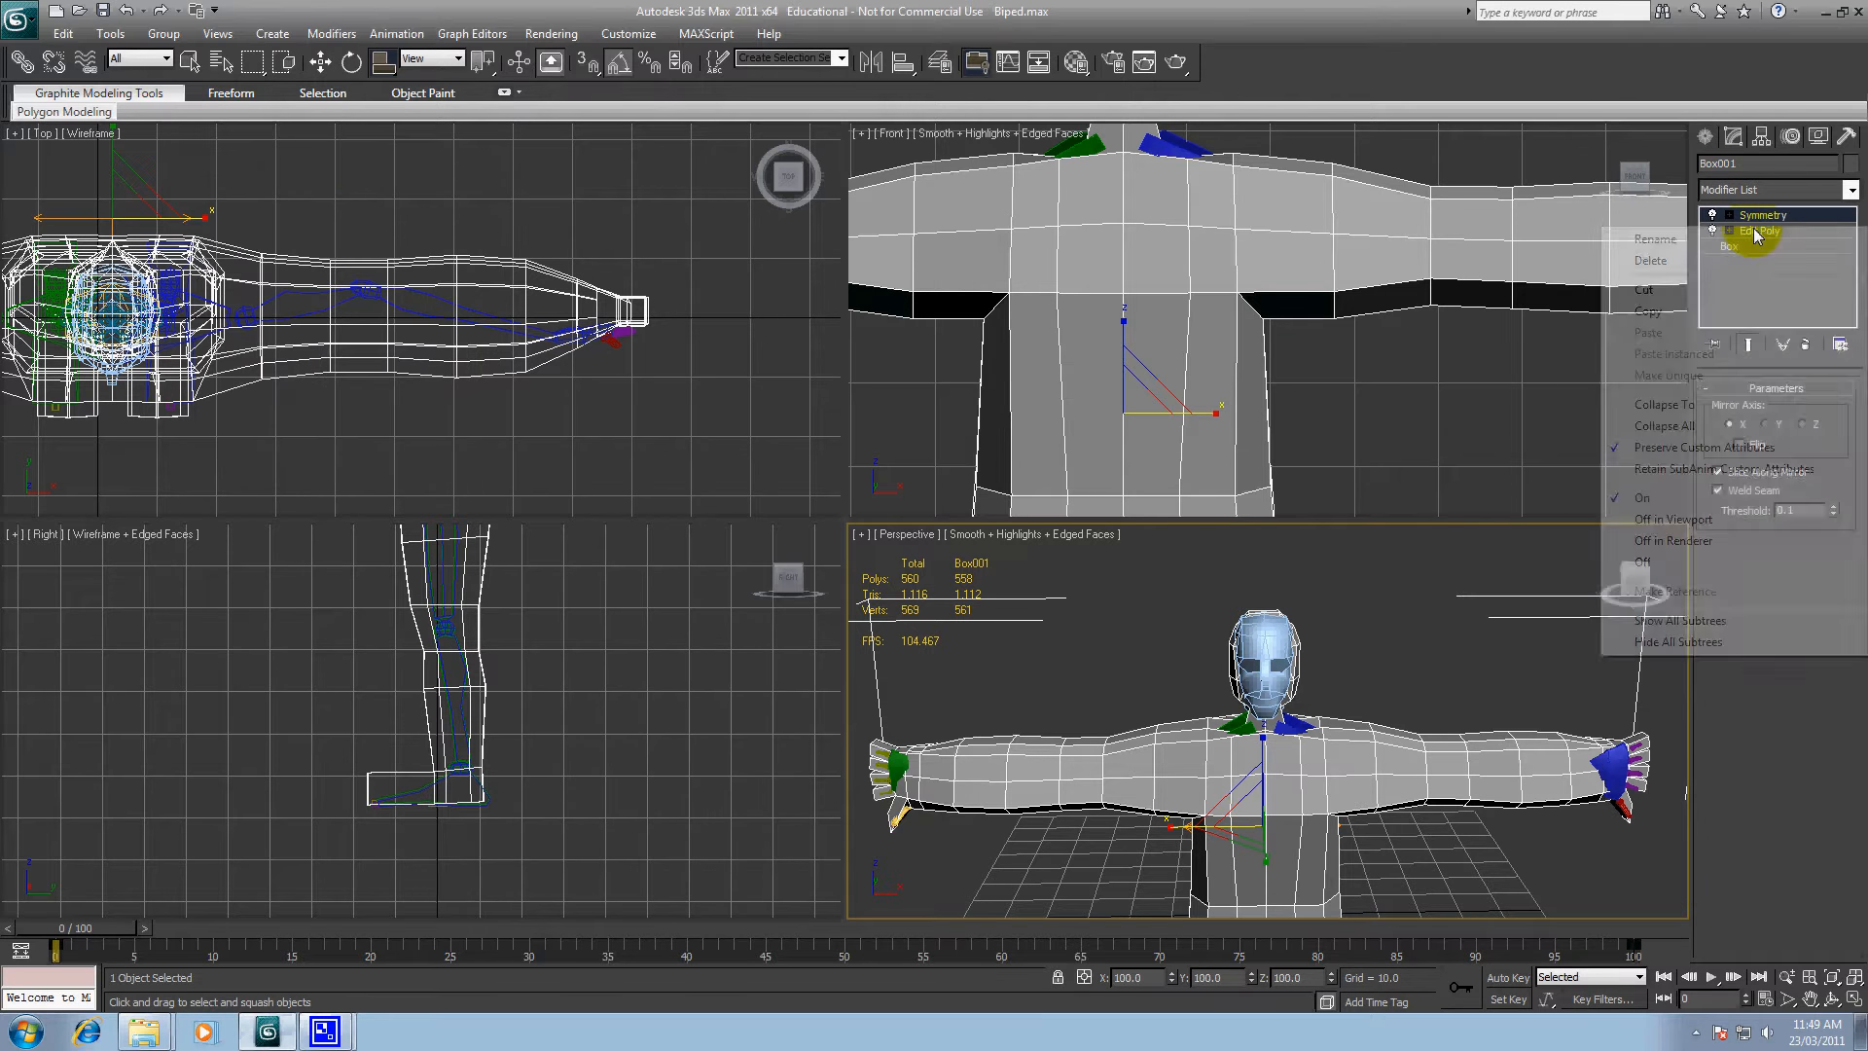
pyautogui.click(1688, 428)
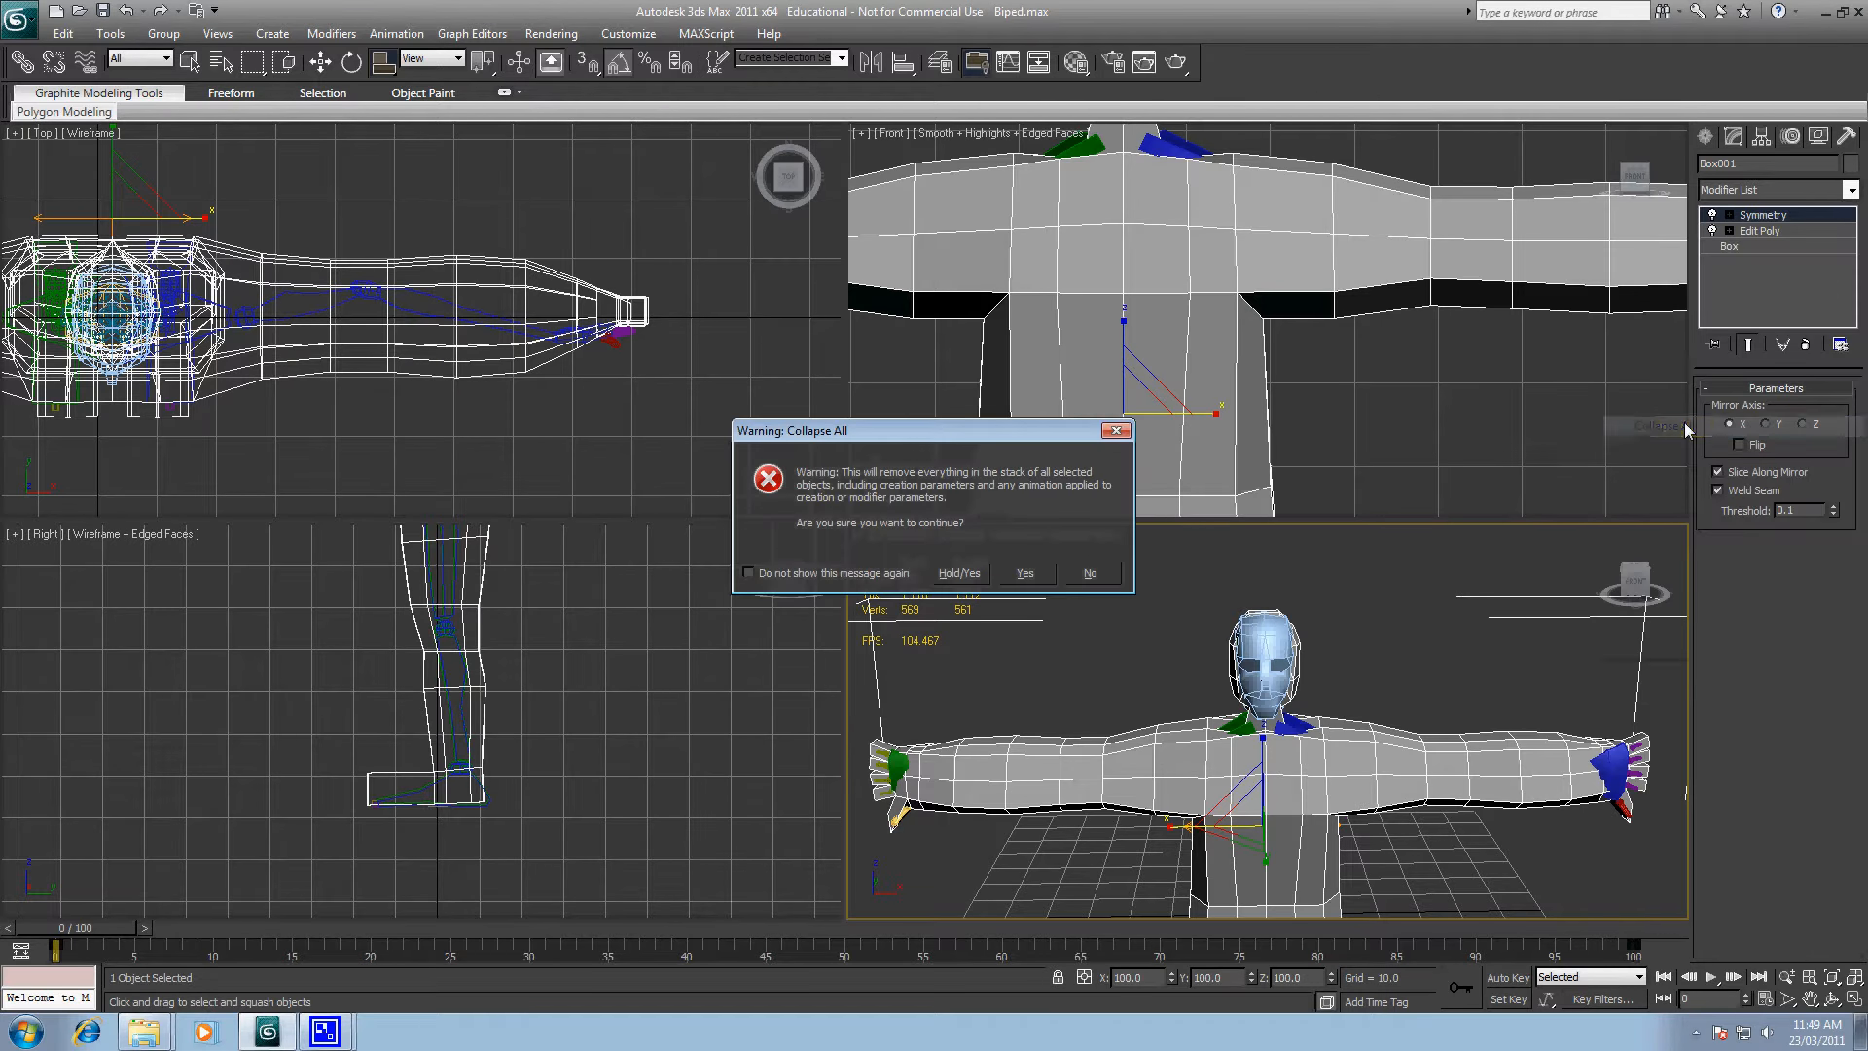
pyautogui.click(1088, 573)
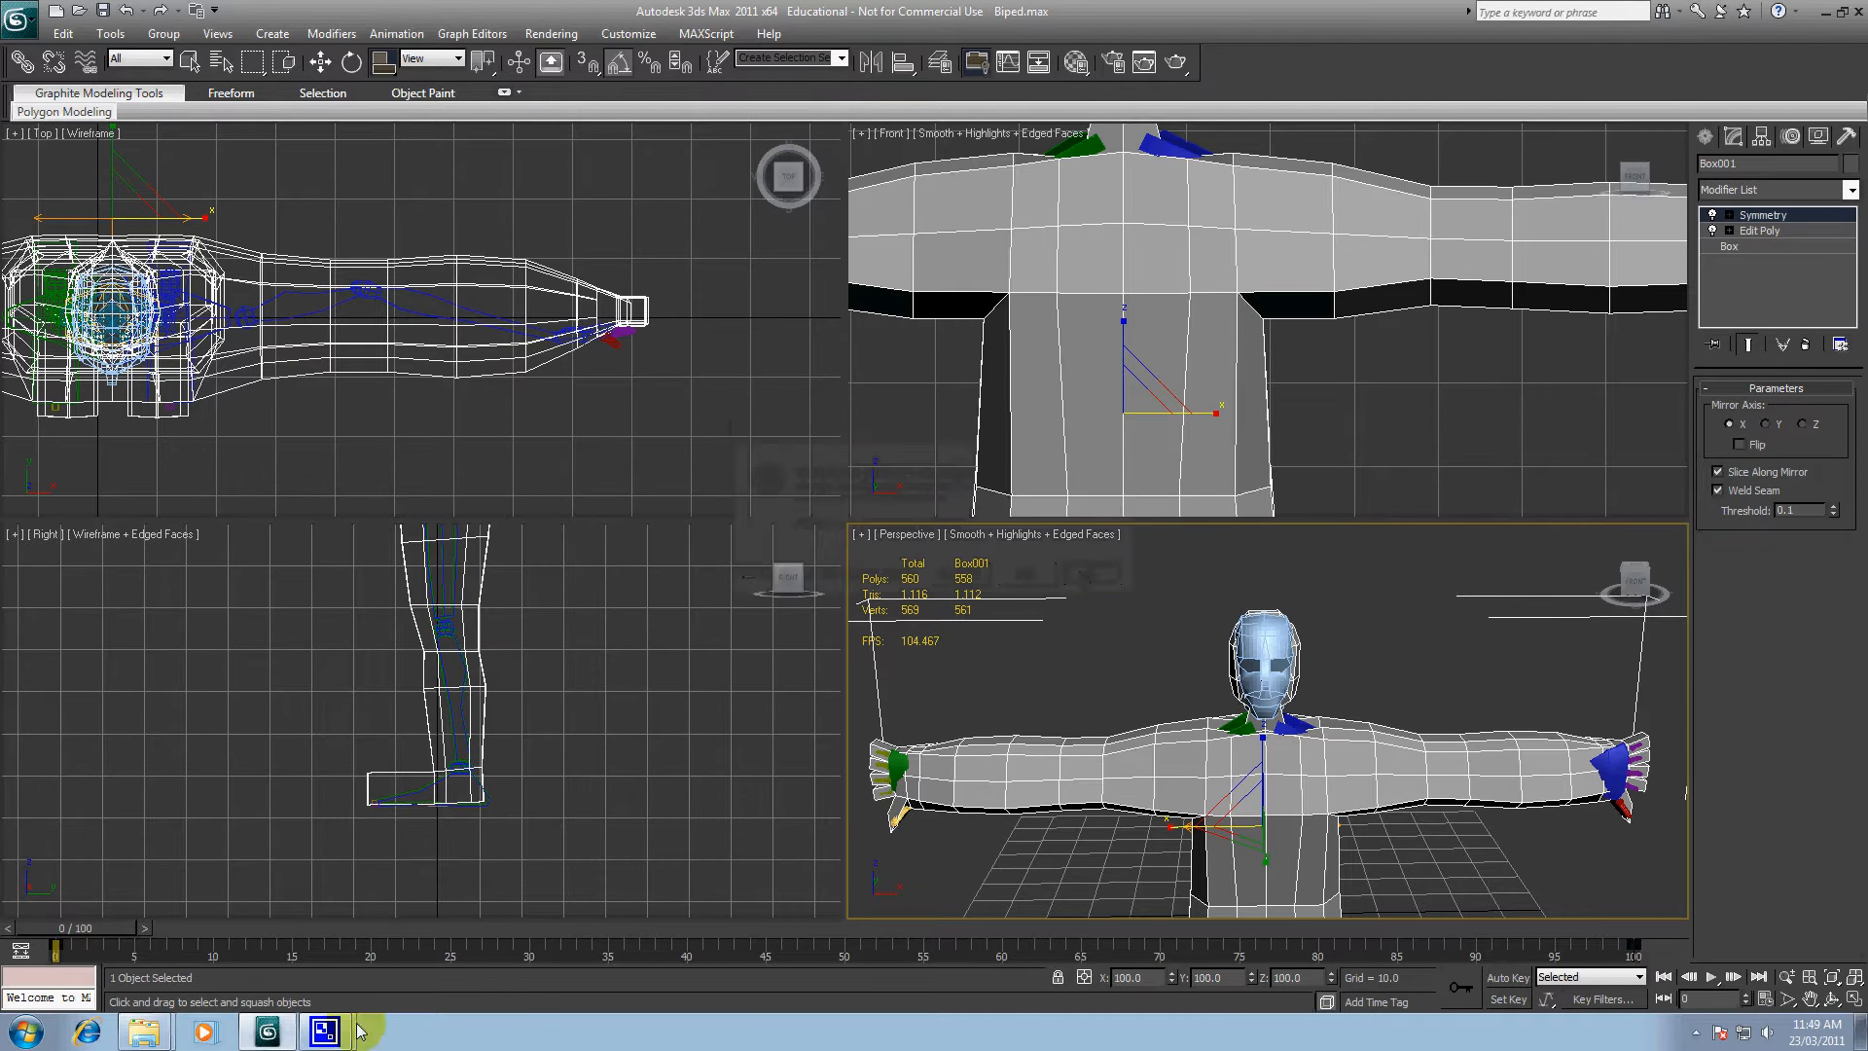
pyautogui.click(318, 1031)
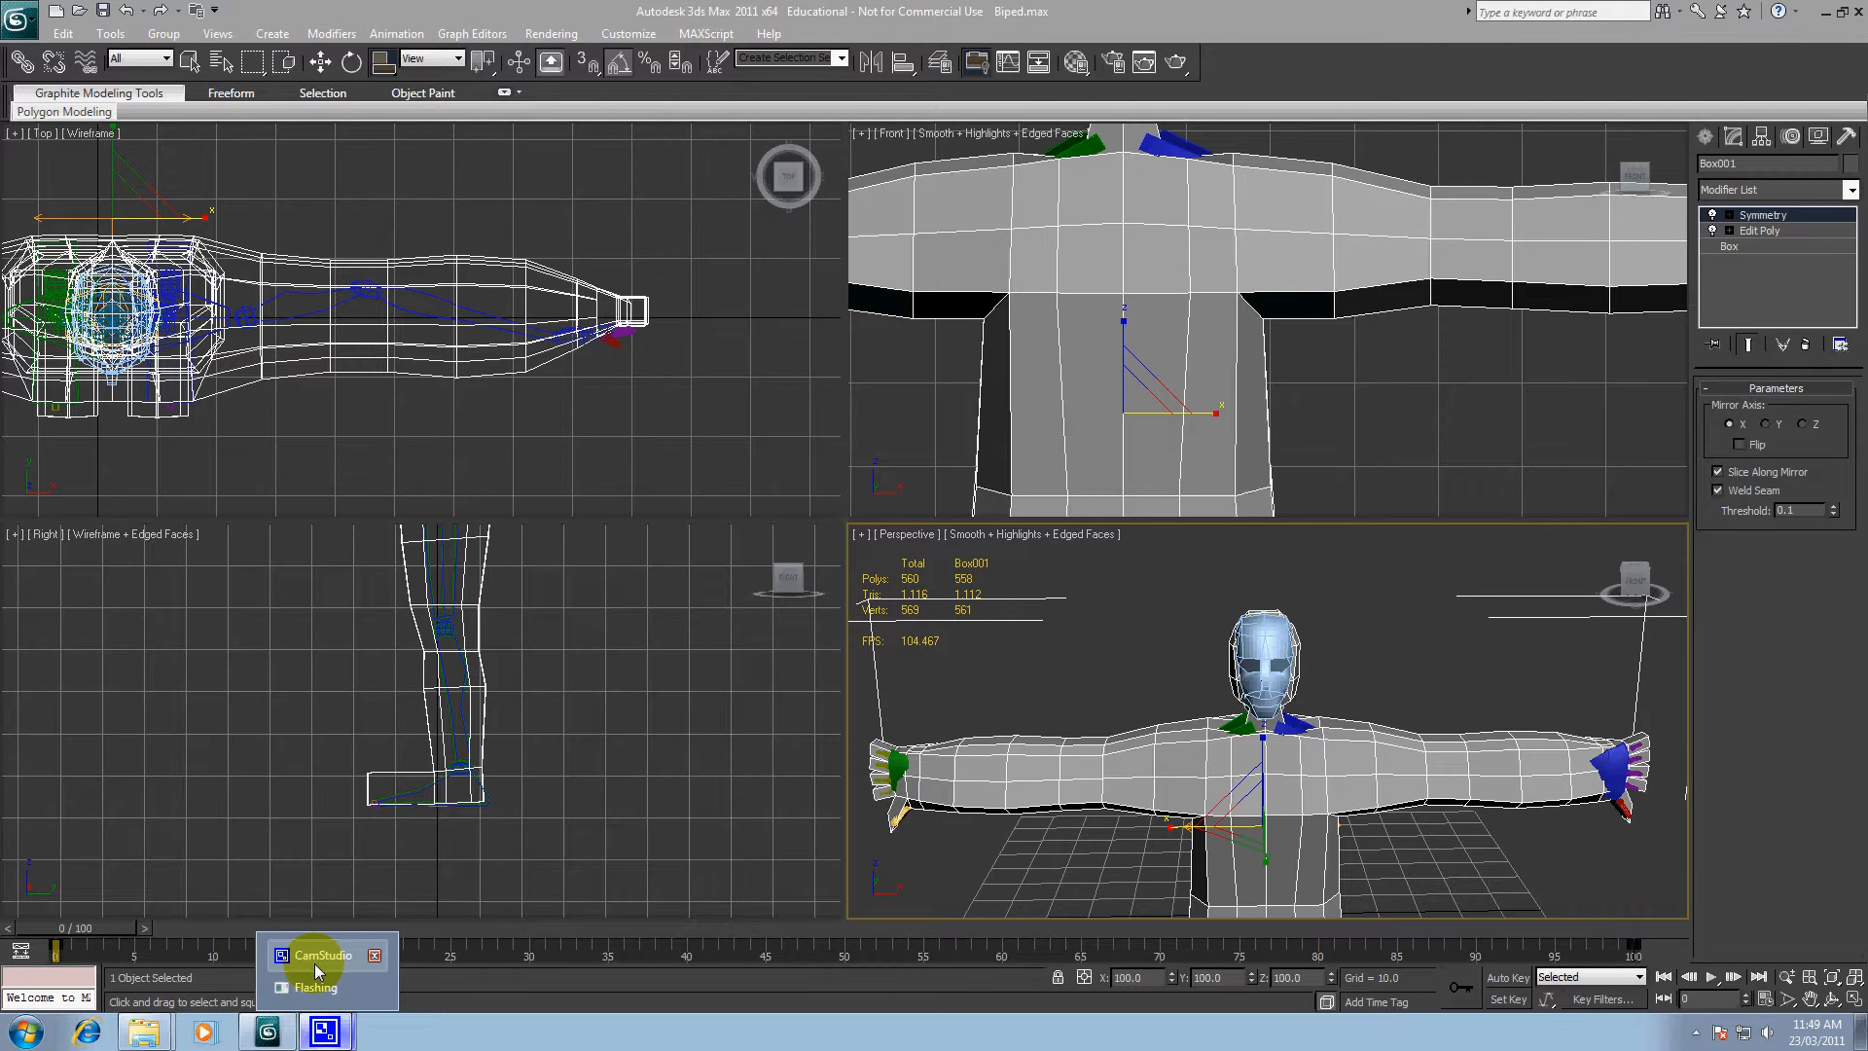
pyautogui.click(313, 955)
pyautogui.click(436, 167)
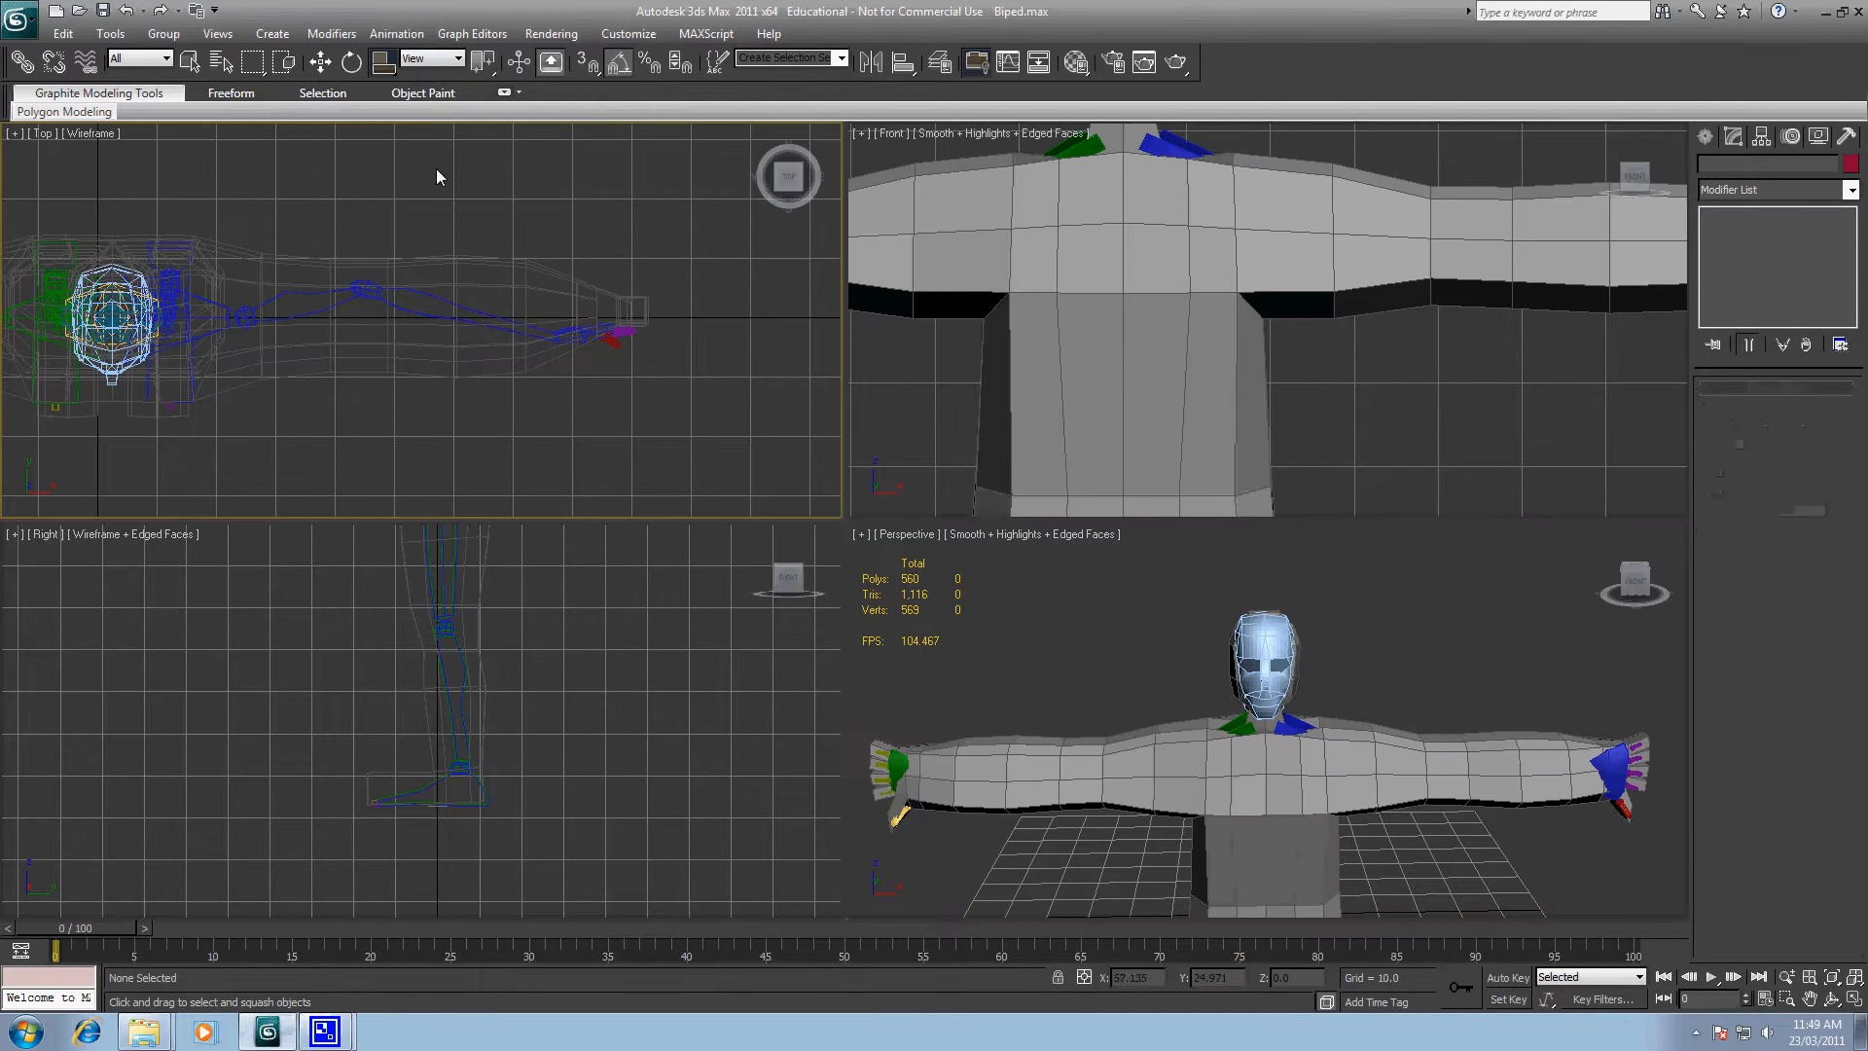
# Step: Try to rotate the biped's left forearm bone in the top view
pyautogui.click(451, 316)
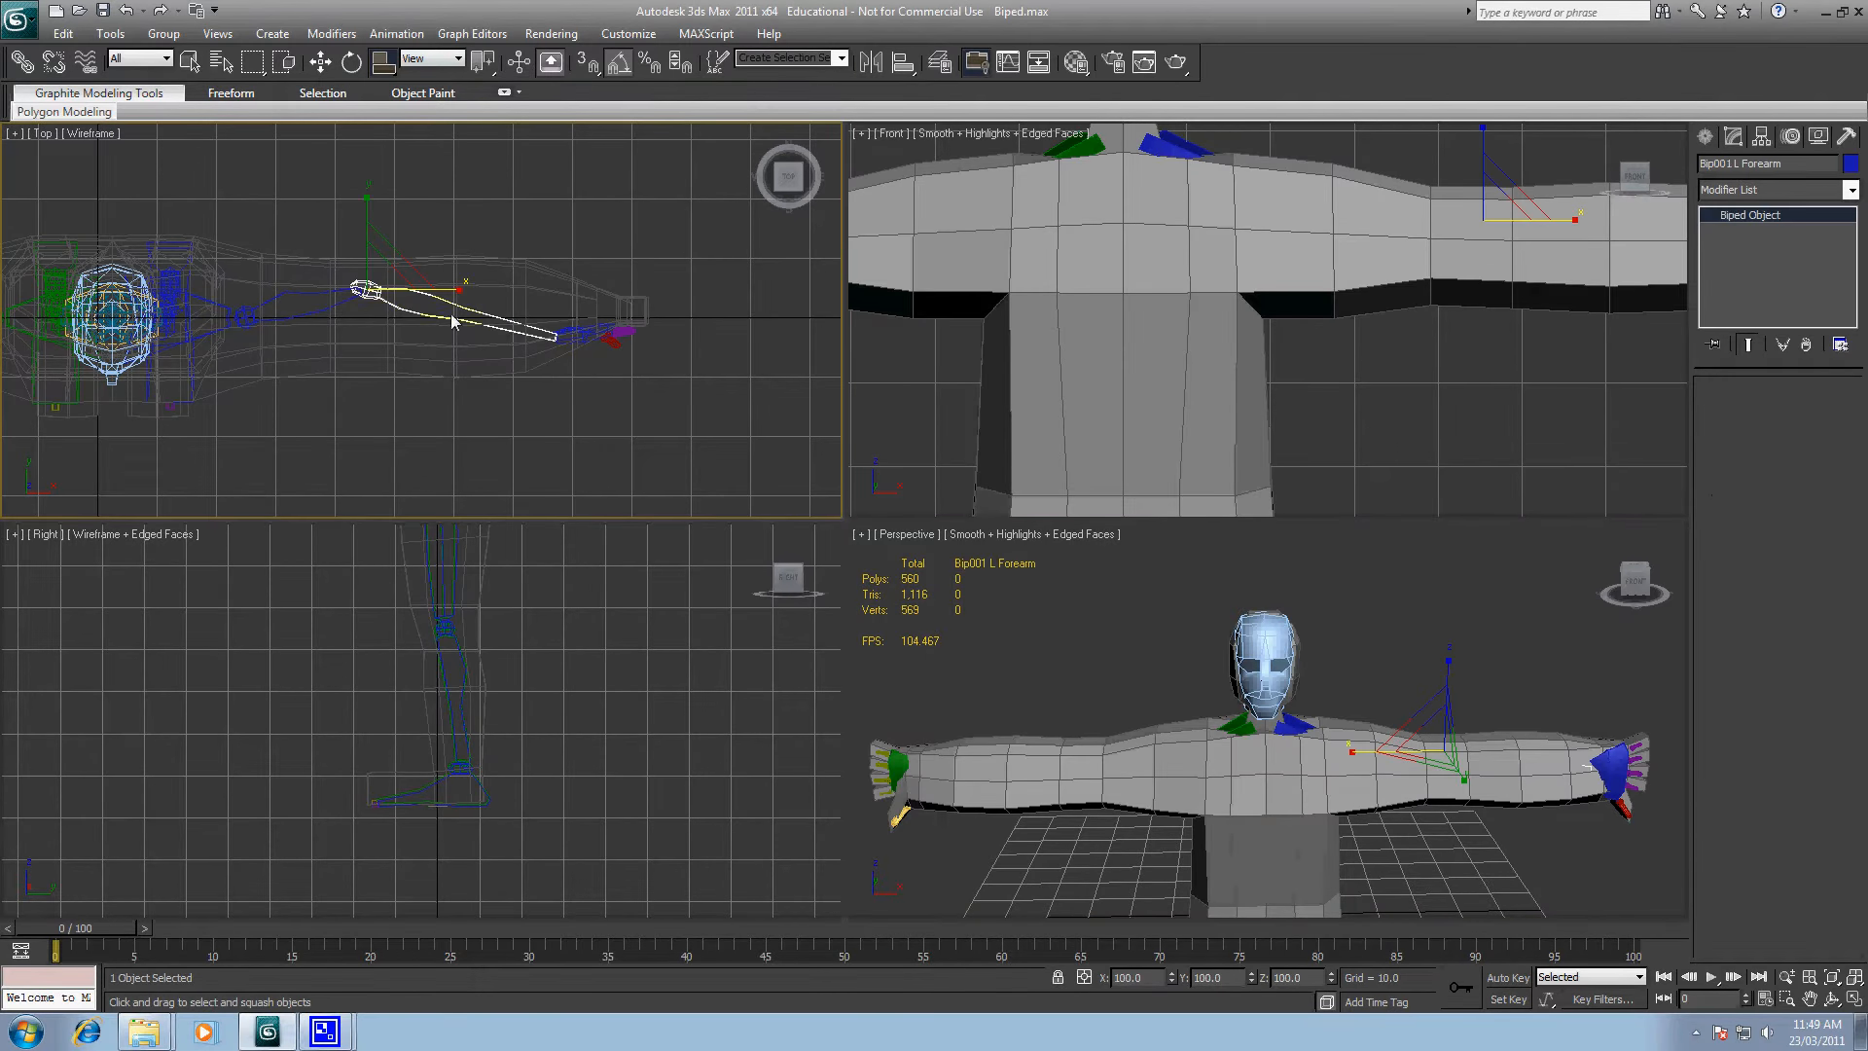
pyautogui.press('e')
pyautogui.moveTo(393, 218); pyautogui.dragTo(407, 233)
pyautogui.rightClick(406, 233)
# Step: Move the biped's left hand bone in the top view so the left arm runs straight through the arm mesh
pyautogui.click(573, 339)
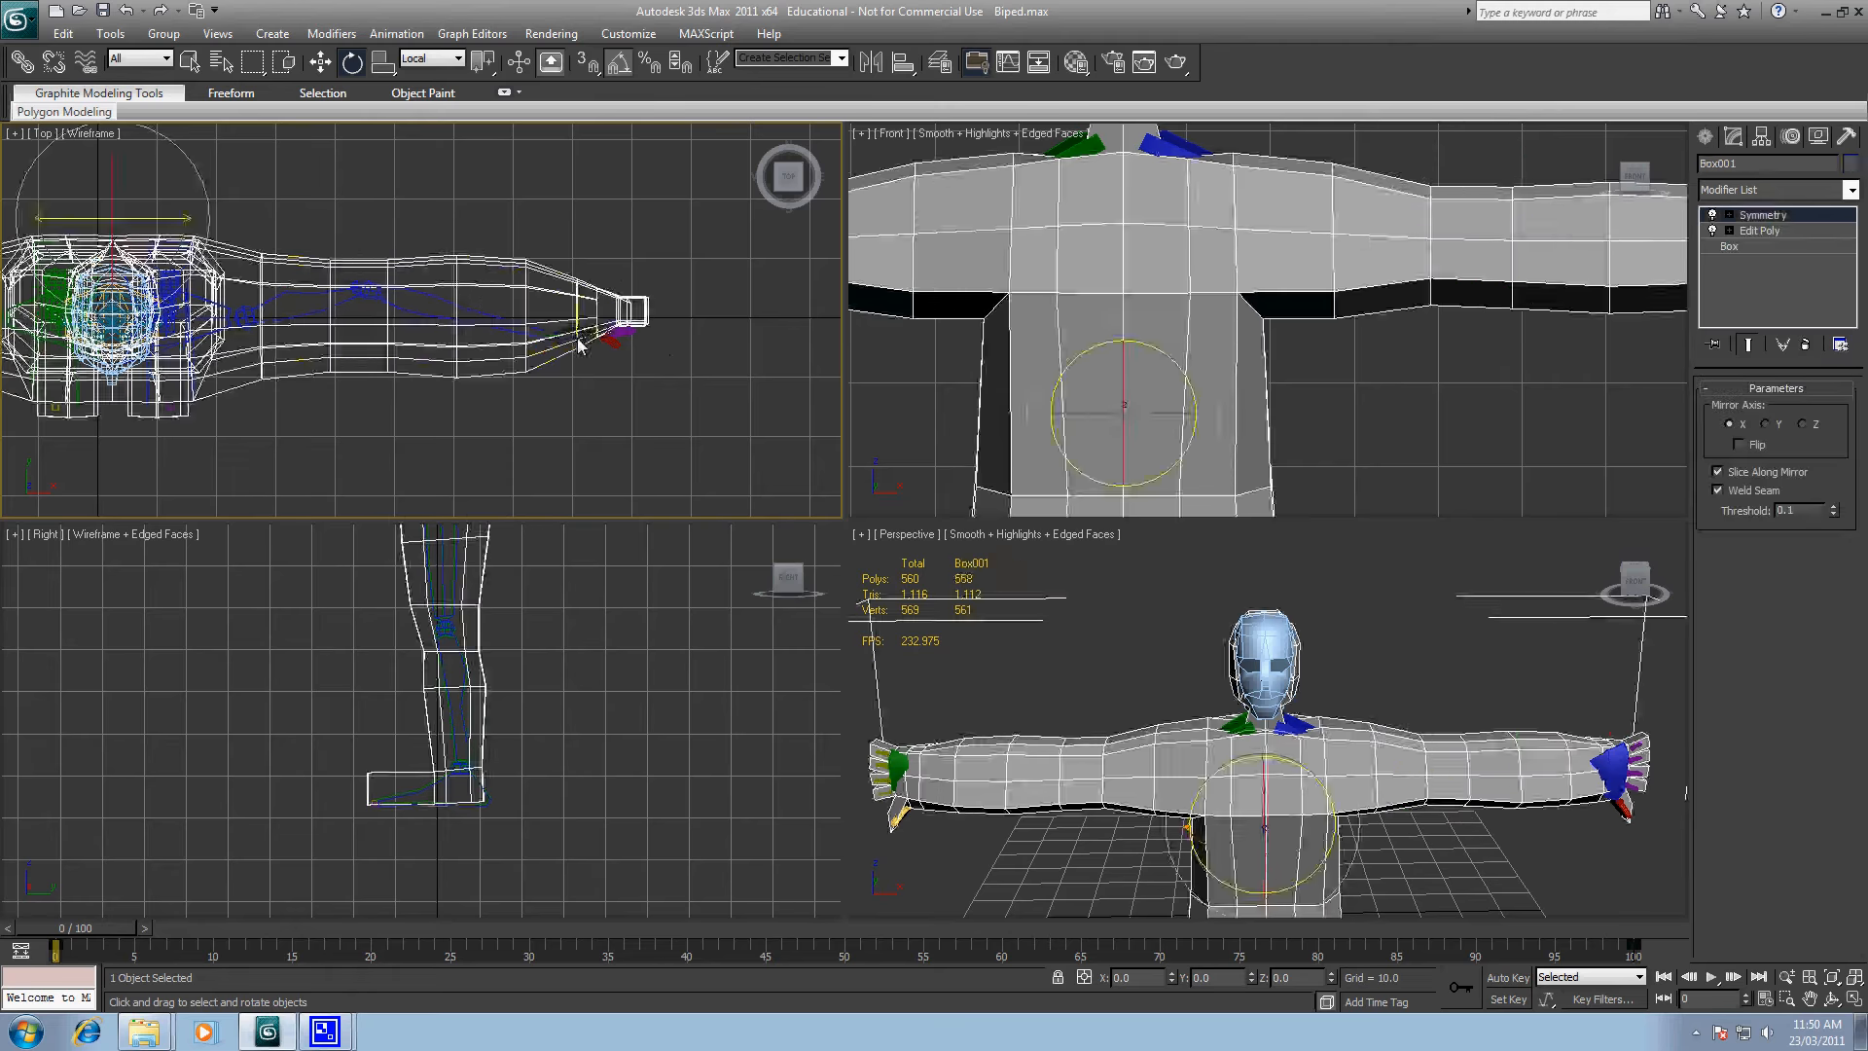
pyautogui.press('w')
pyautogui.moveTo(574, 318); pyautogui.dragTo(572, 271)
pyautogui.press('e')
pyautogui.press('w')
# Step: Move the biped's right hand bone in the top view so it sits inside the mesh near the wrist
pyautogui.moveTo(320, 209); pyautogui.dragTo(792, 220, button='middle')
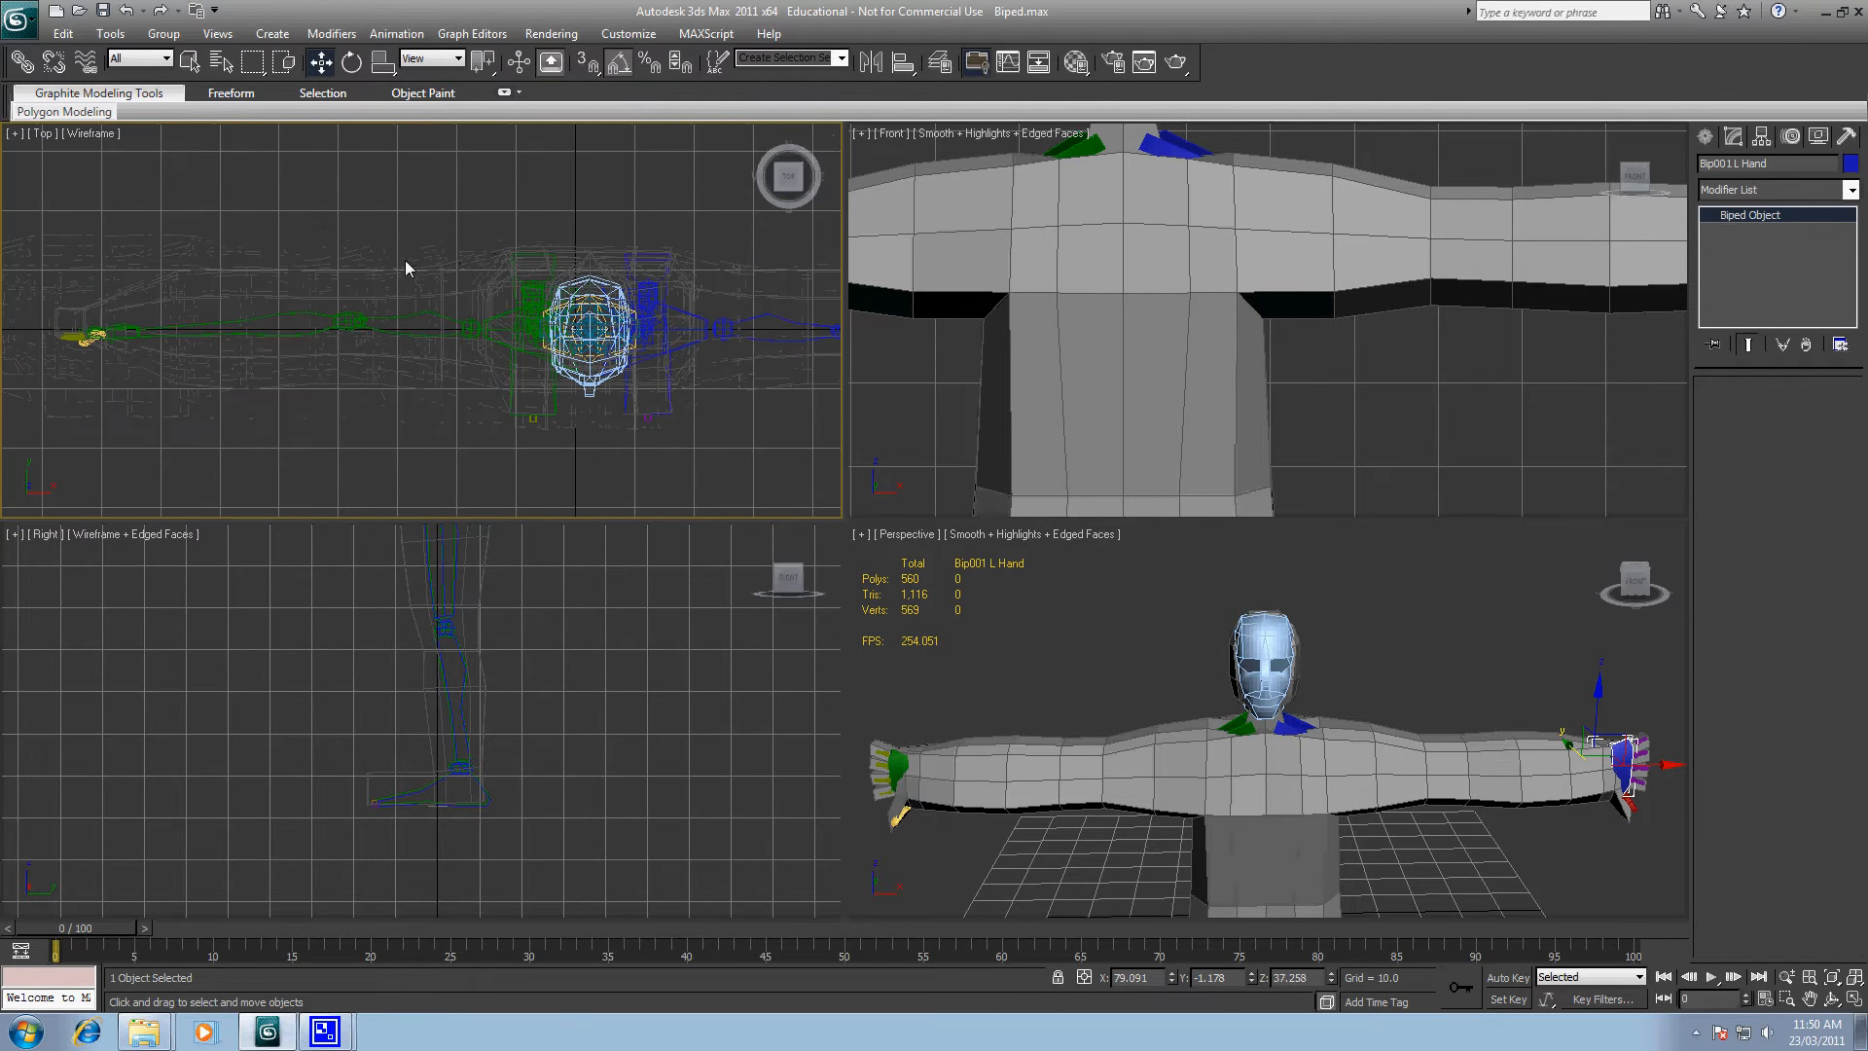
pyautogui.moveTo(405, 272); pyautogui.dragTo(450, 283, button='middle')
pyautogui.scroll(5, 388, 363)
pyautogui.click(380, 357)
pyautogui.click(381, 357)
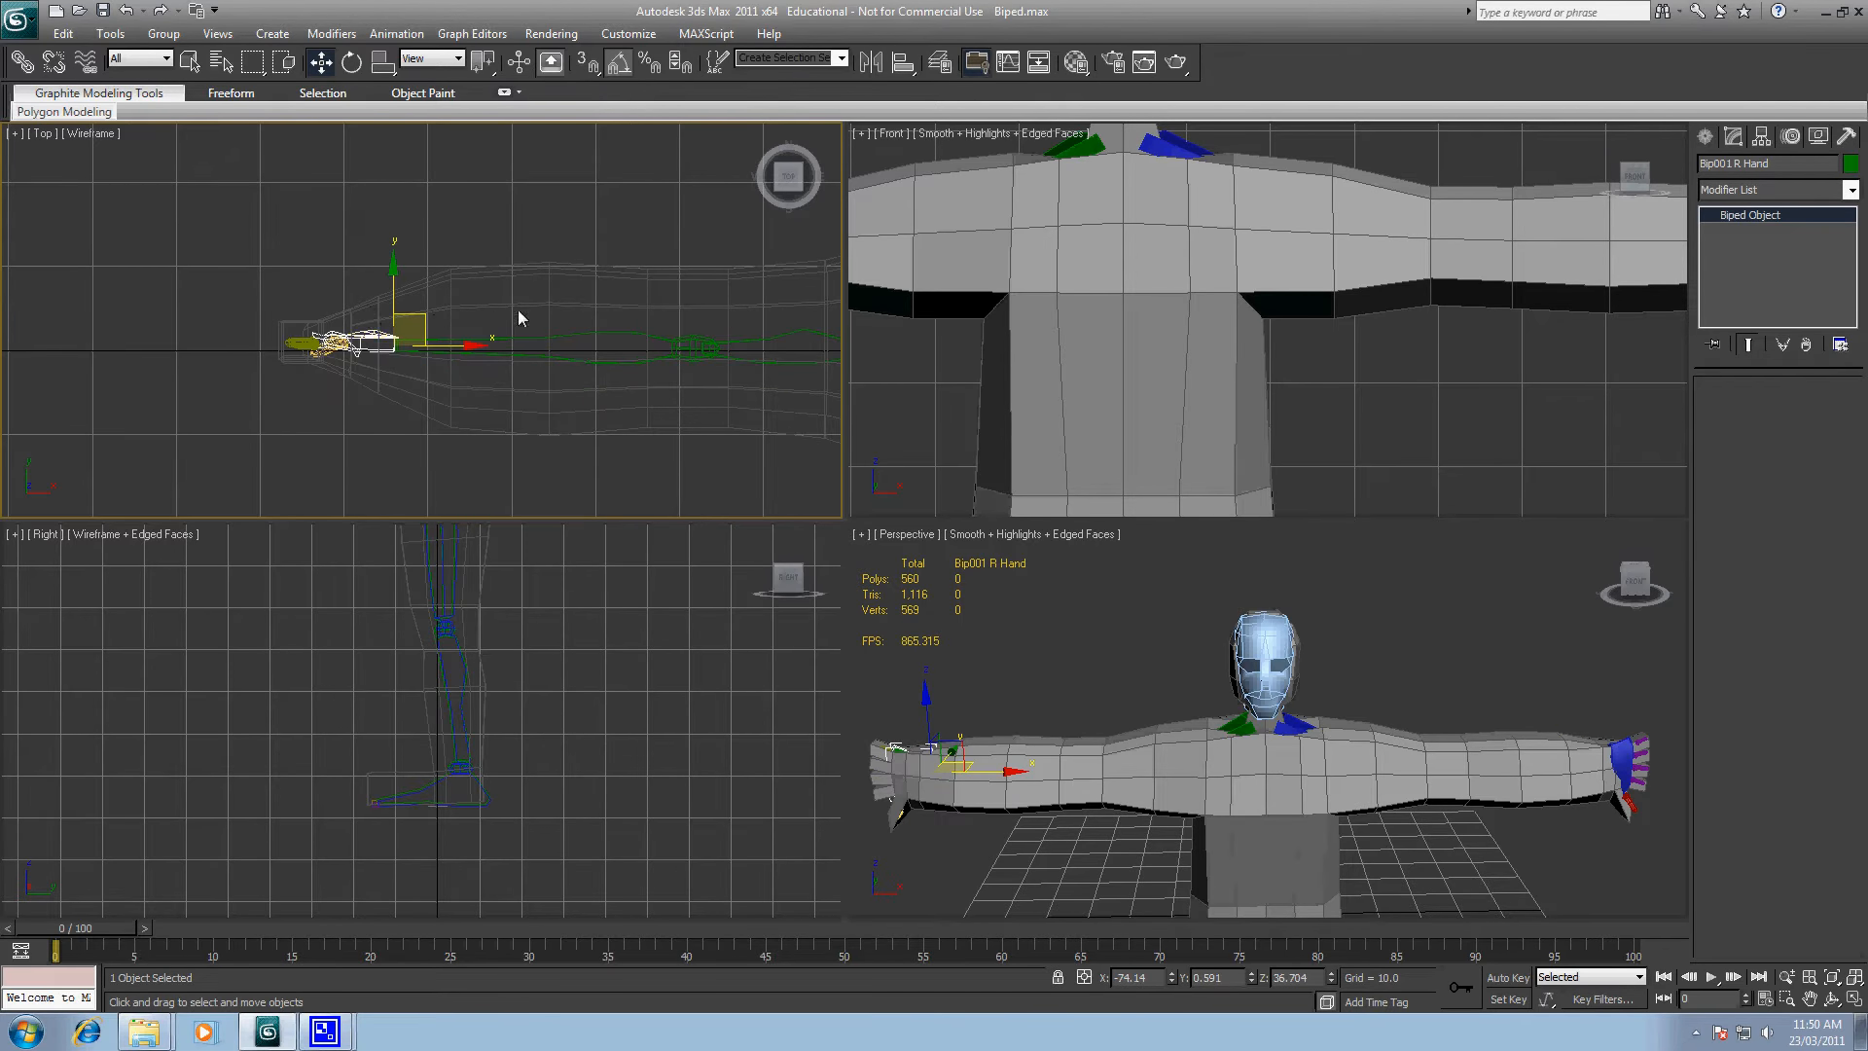
# Step: Scale the biped's right forearm bone to make it slightly longer along the X axis, and clear the selection
pyautogui.scroll(3, 518, 309)
pyautogui.click(494, 325)
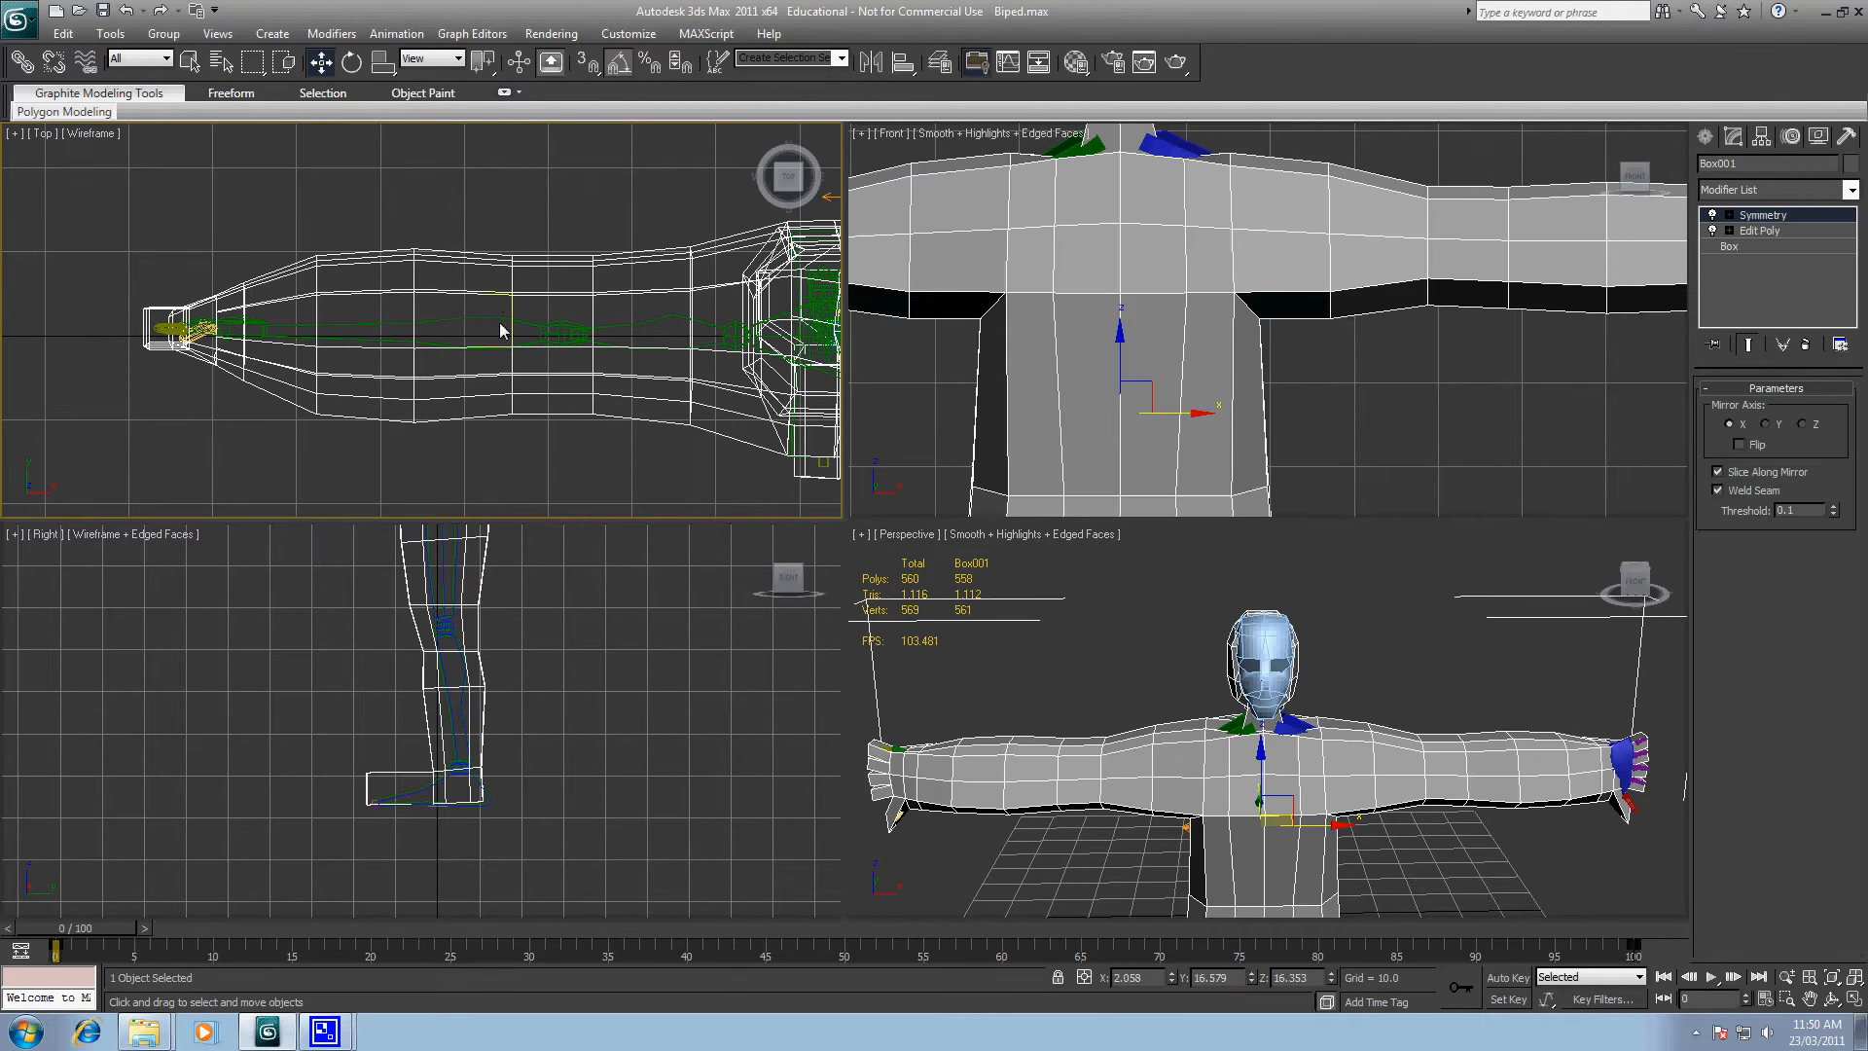
pyautogui.click(500, 323)
pyautogui.press('r')
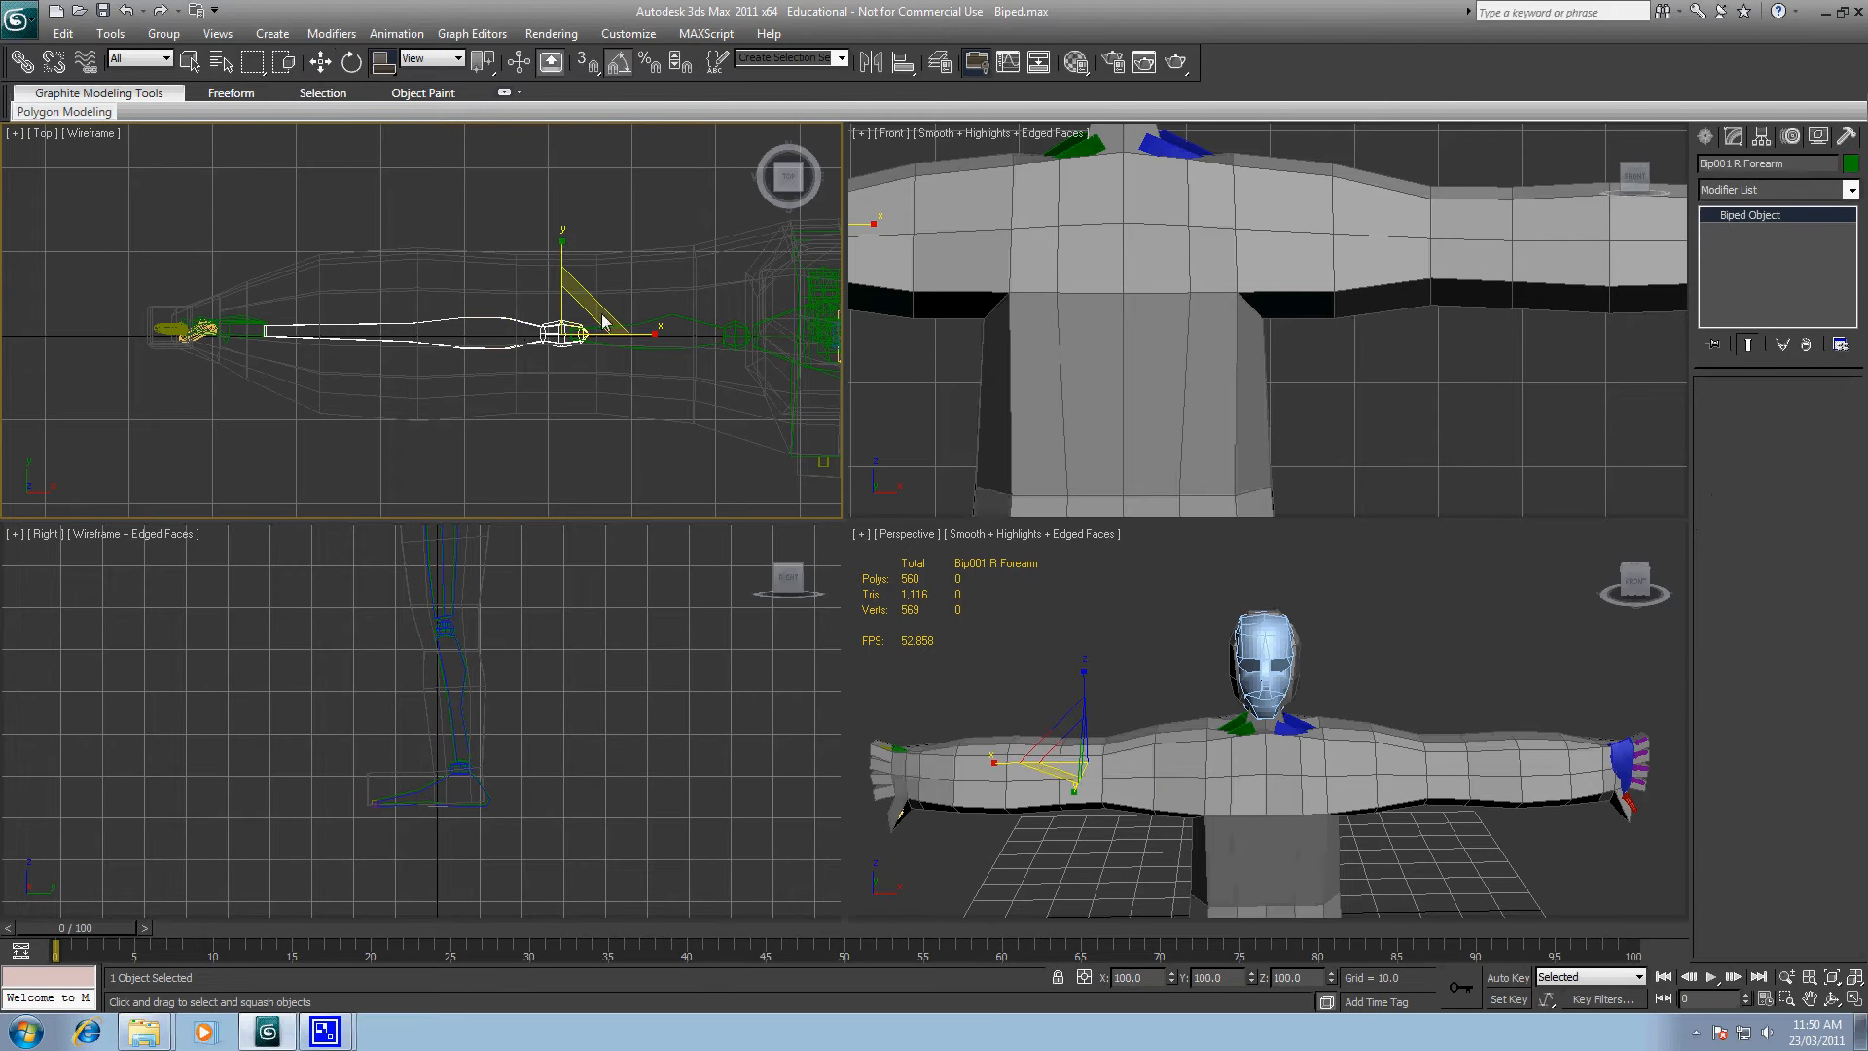
pyautogui.moveTo(651, 334); pyautogui.dragTo(648, 336)
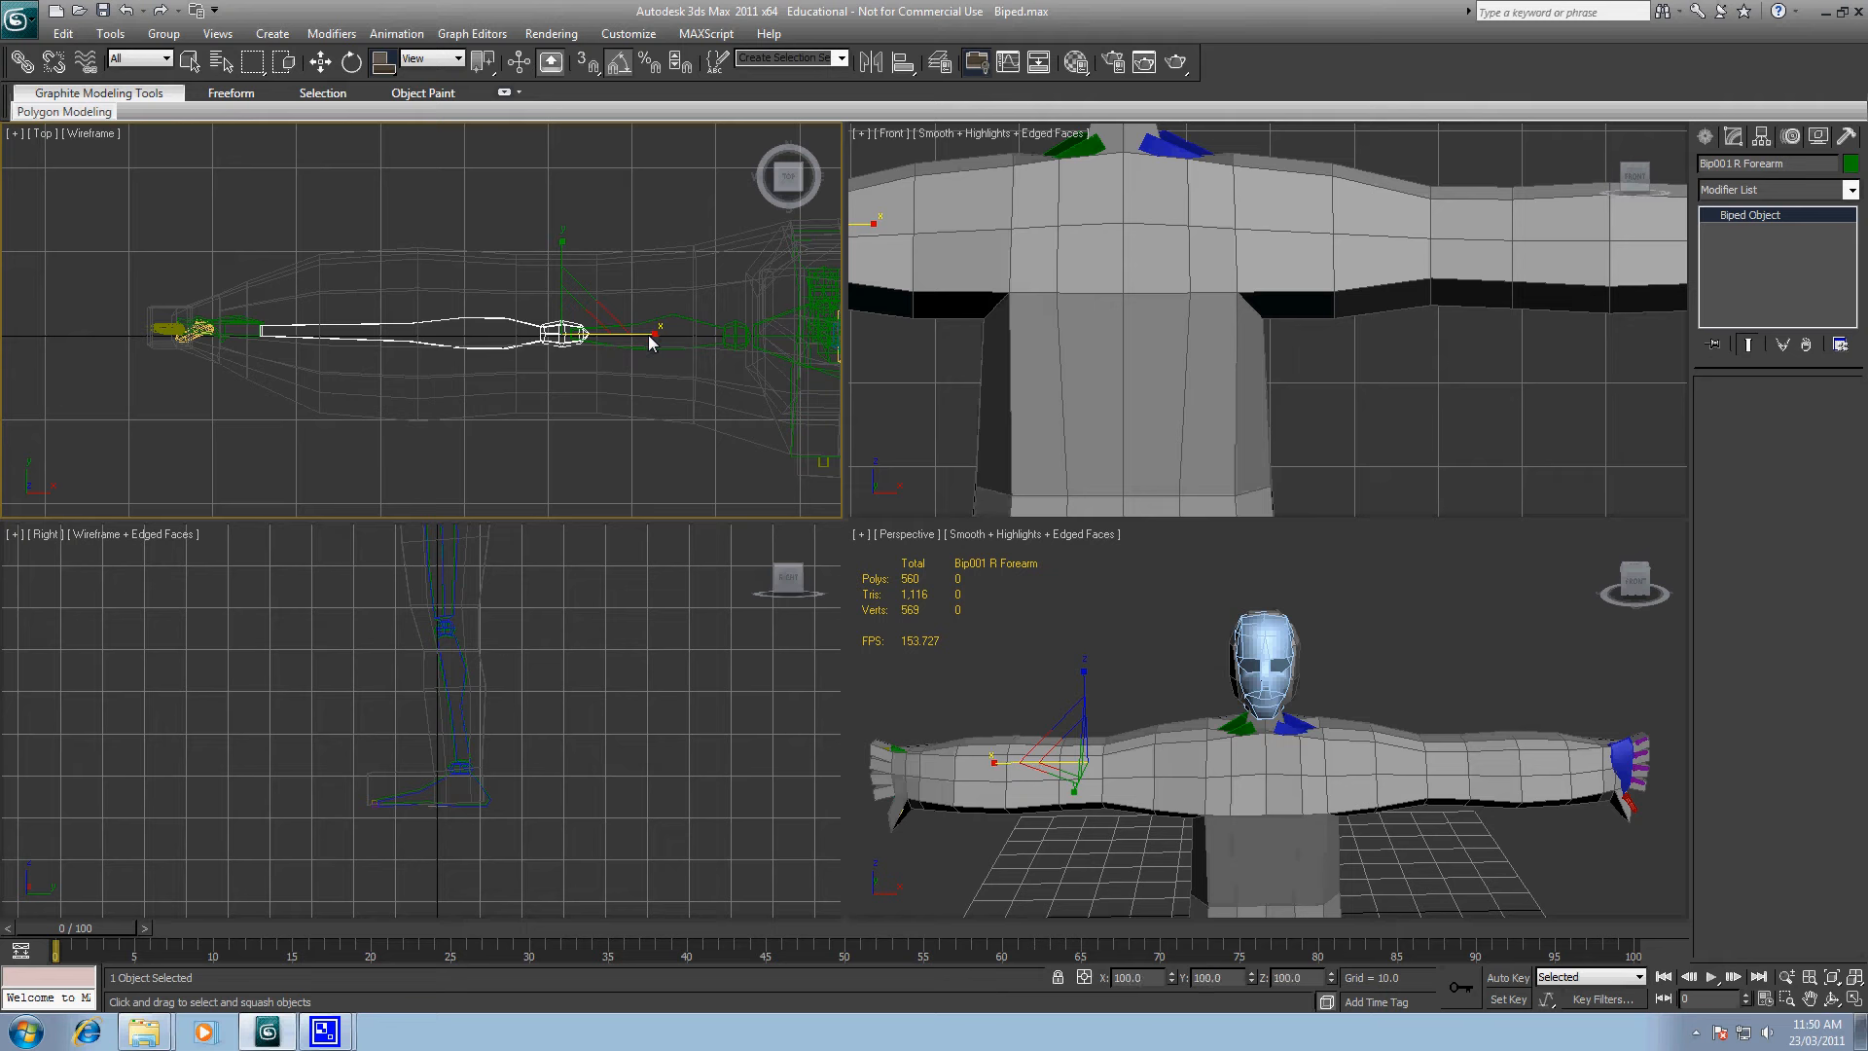
pyautogui.click(669, 327)
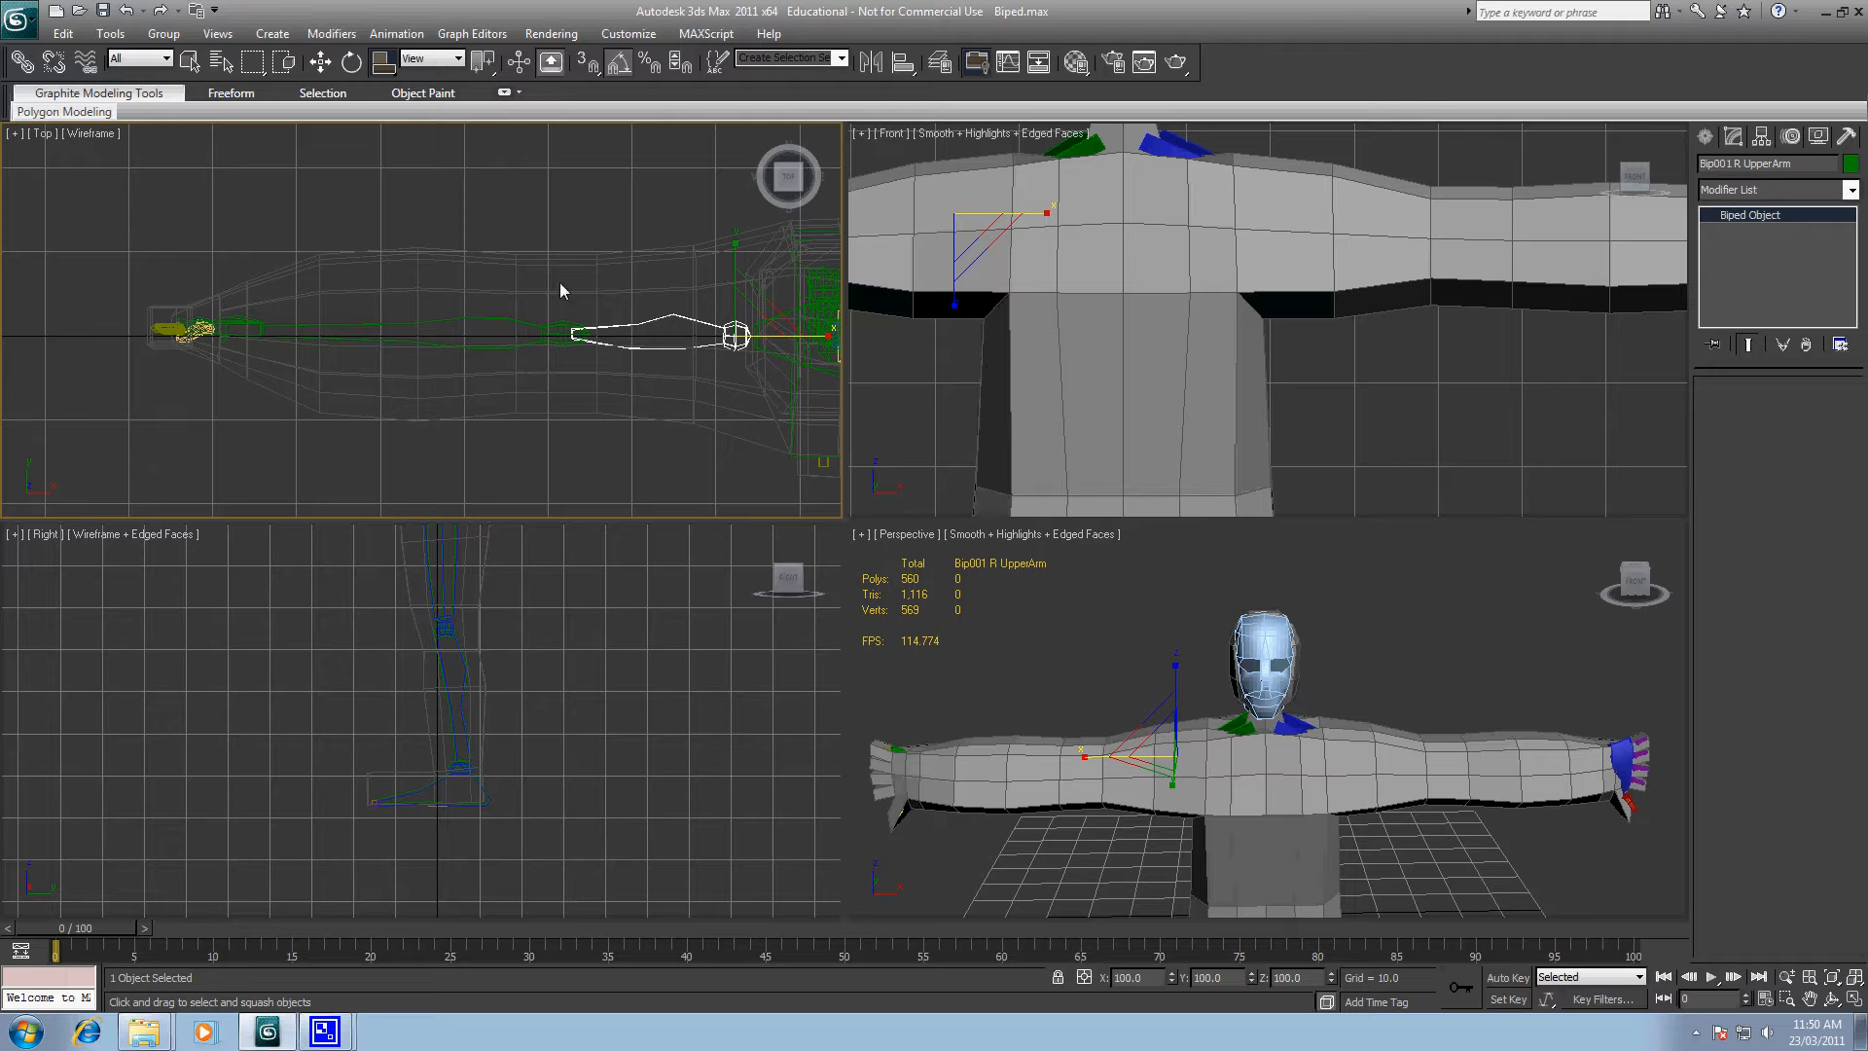
pyautogui.click(527, 200)
pyautogui.scroll(-4, 544, 231)
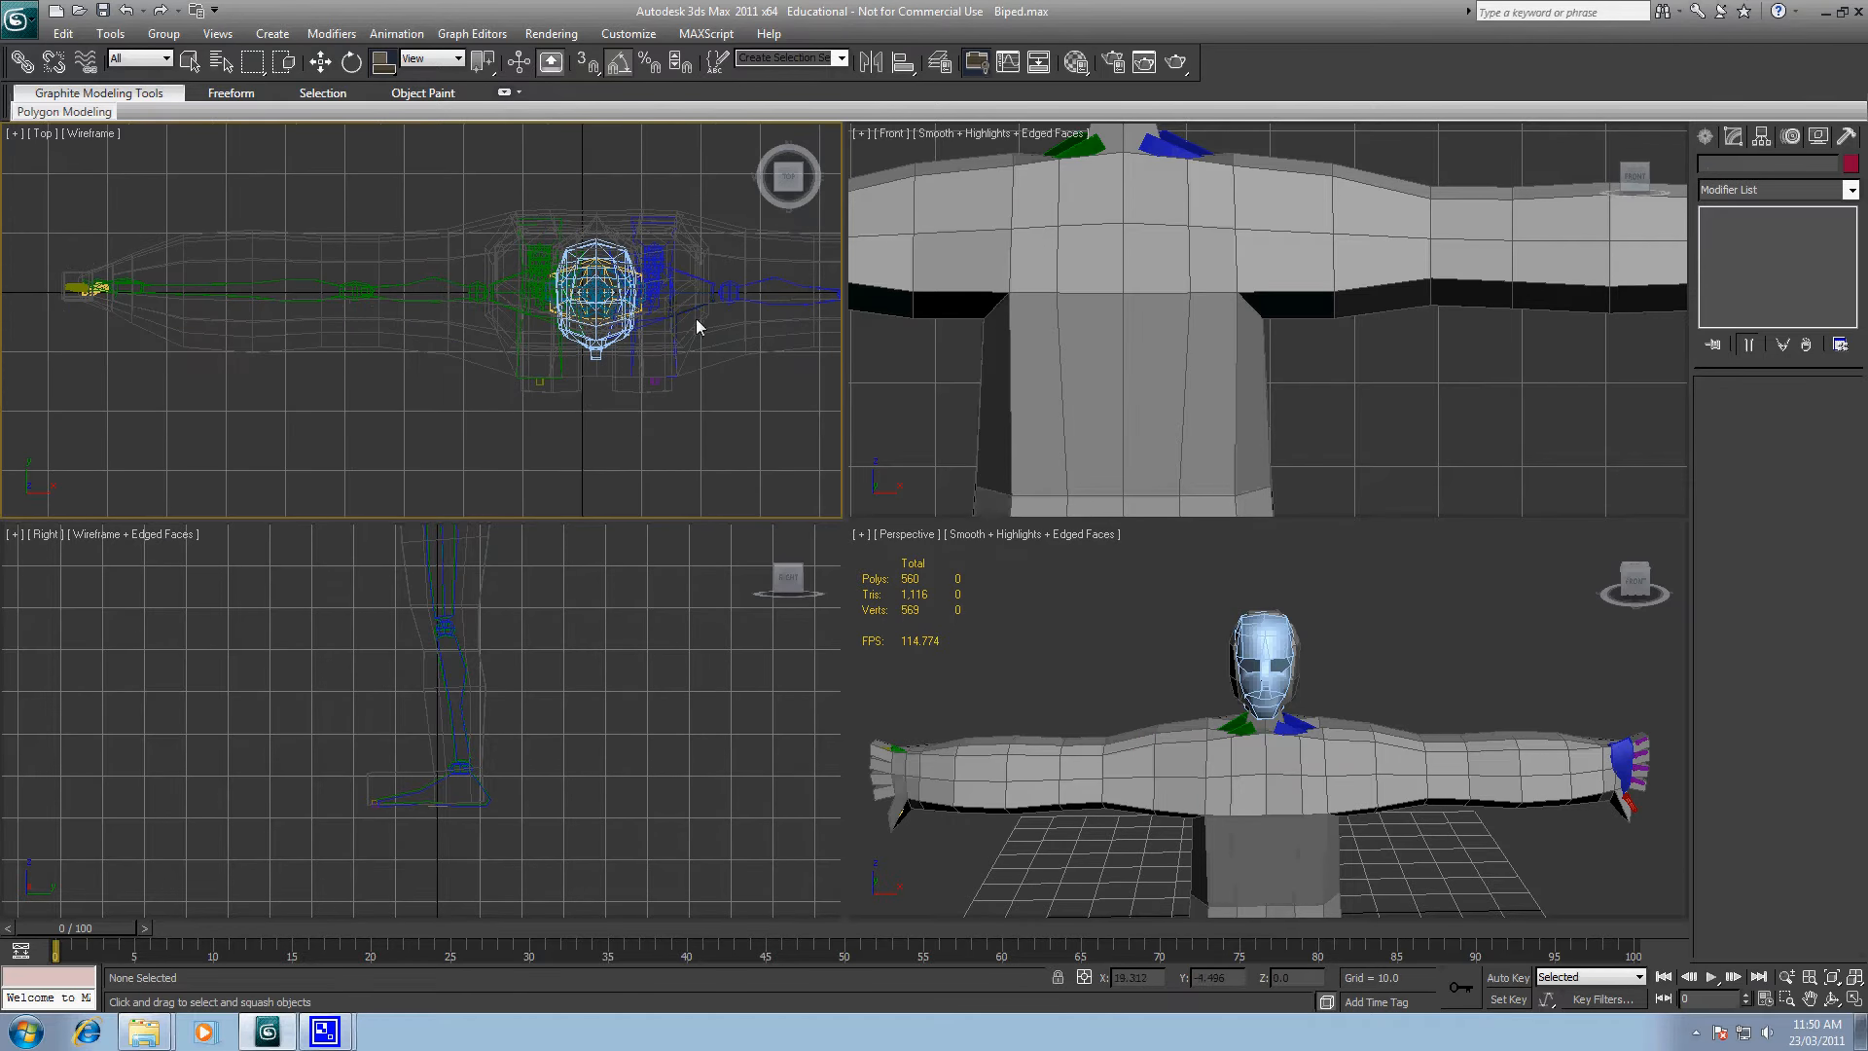
# Step: Collapse the body mesh's whole modifier stack, including Symmetry and Edit Poly, into an Editable Poly
pyautogui.press('w')
pyautogui.click(1346, 743)
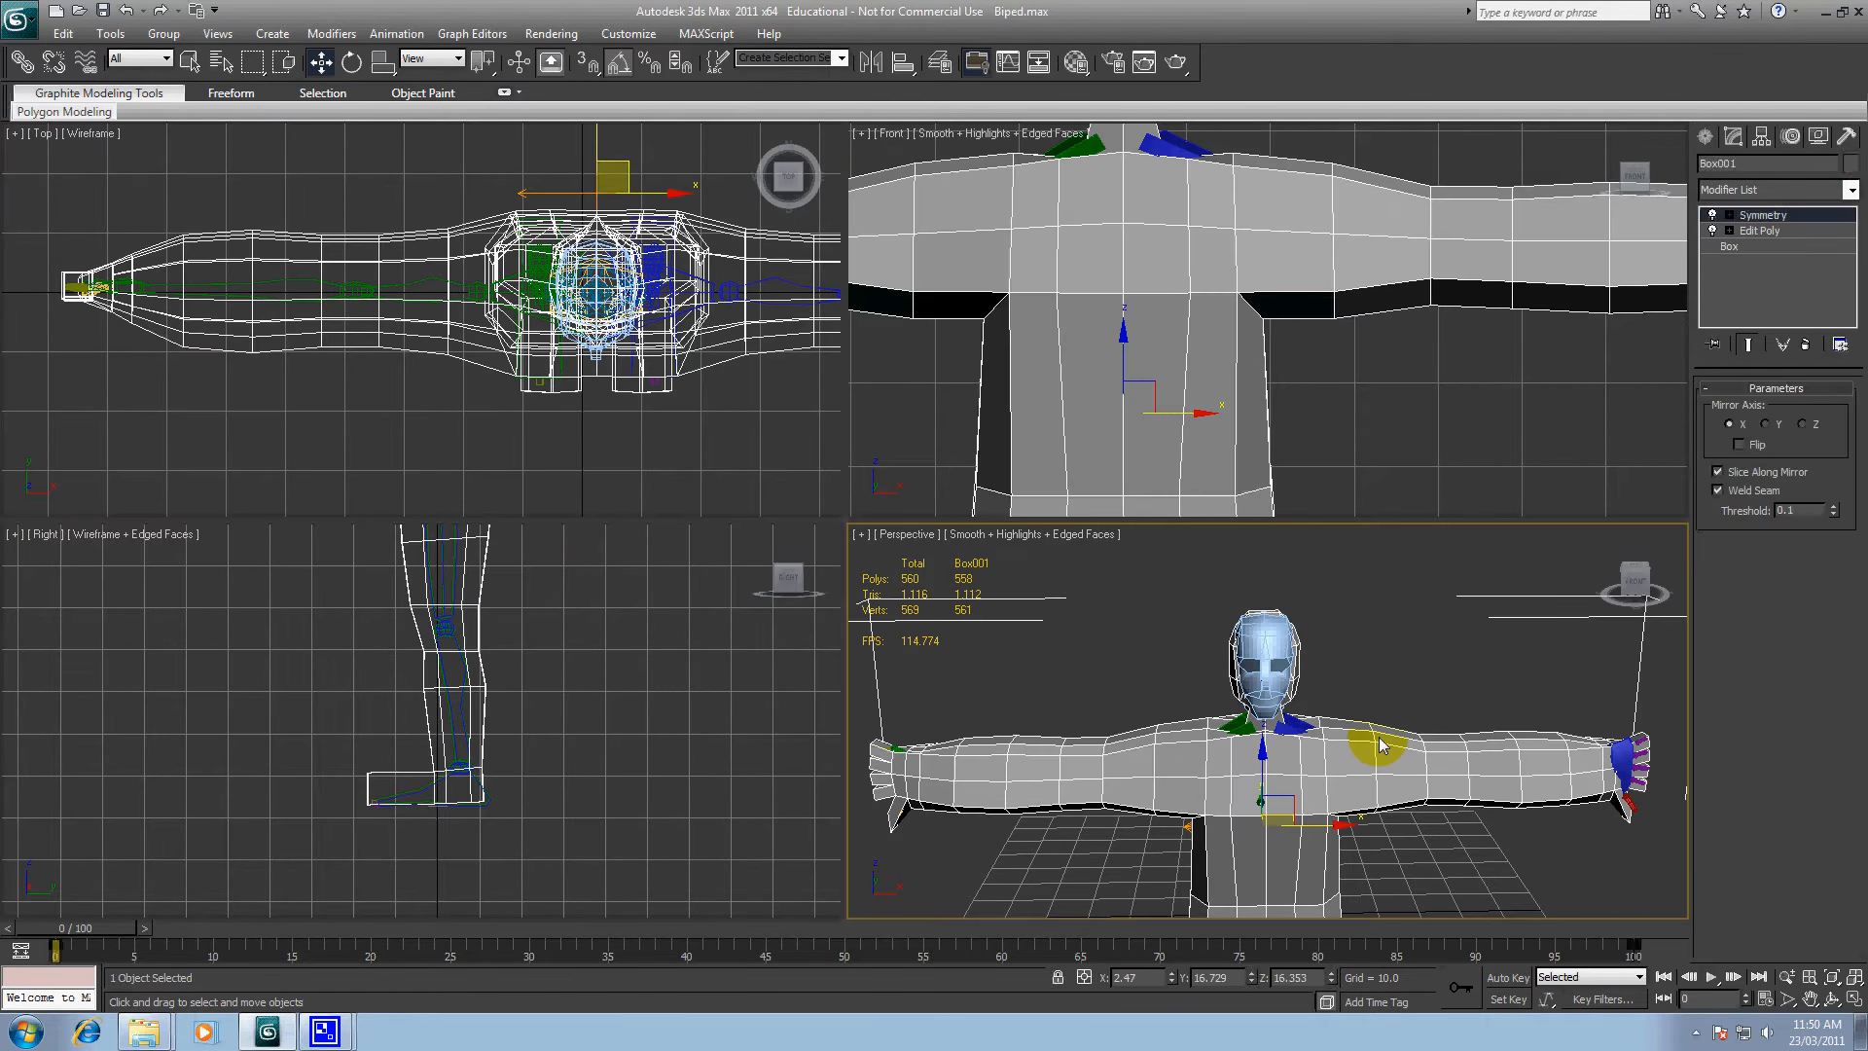
pyautogui.rightClick(1780, 216)
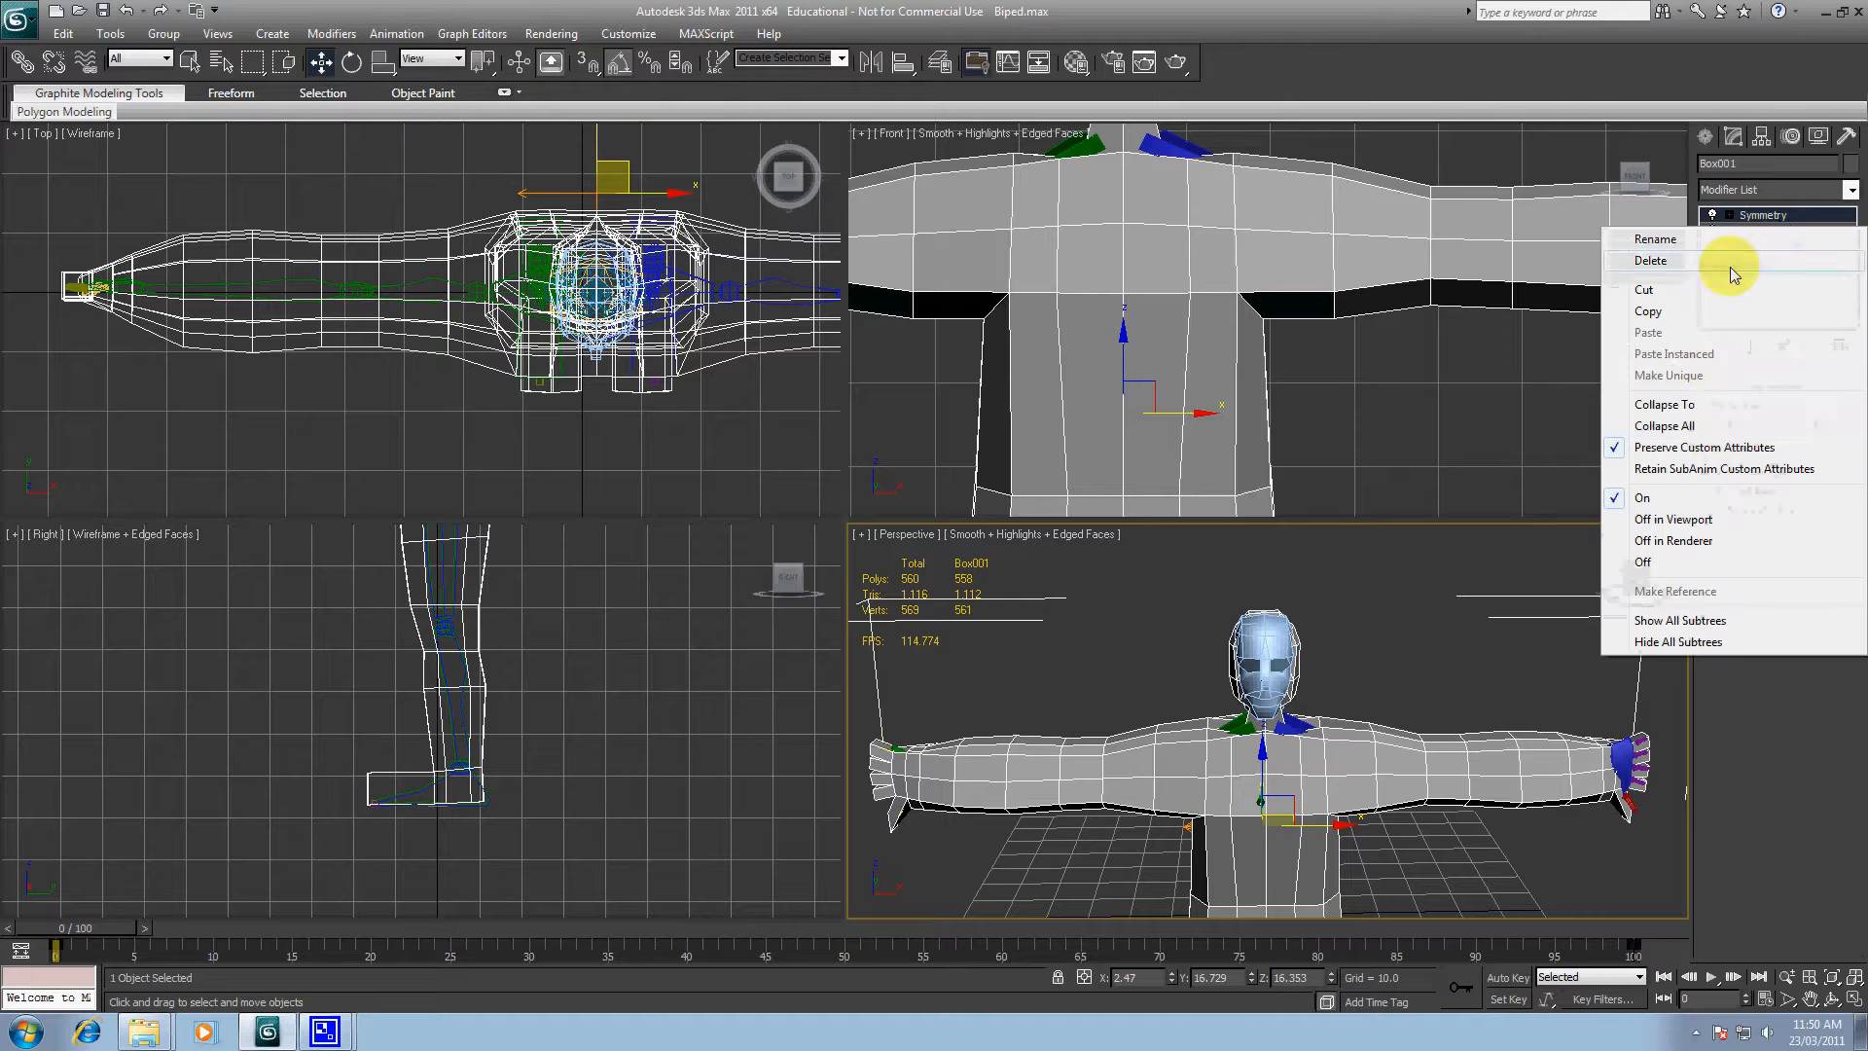
pyautogui.click(1710, 428)
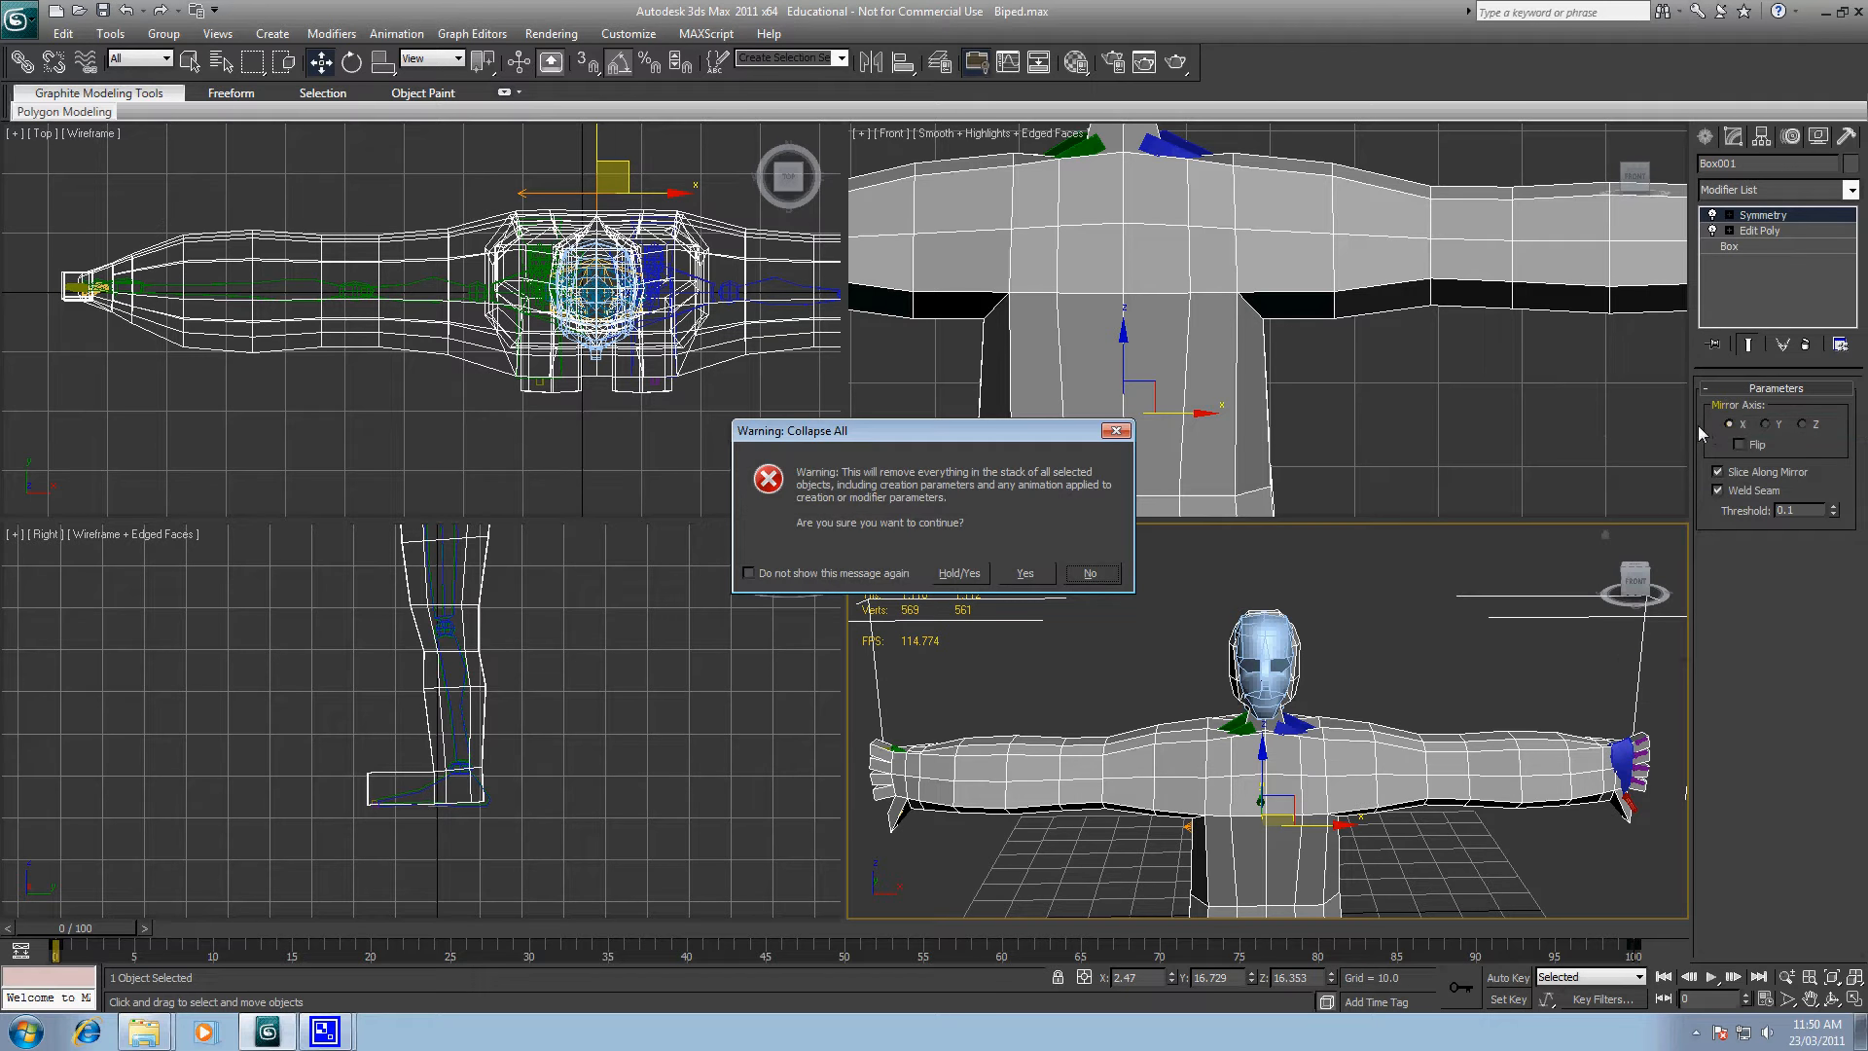
pyautogui.click(1021, 572)
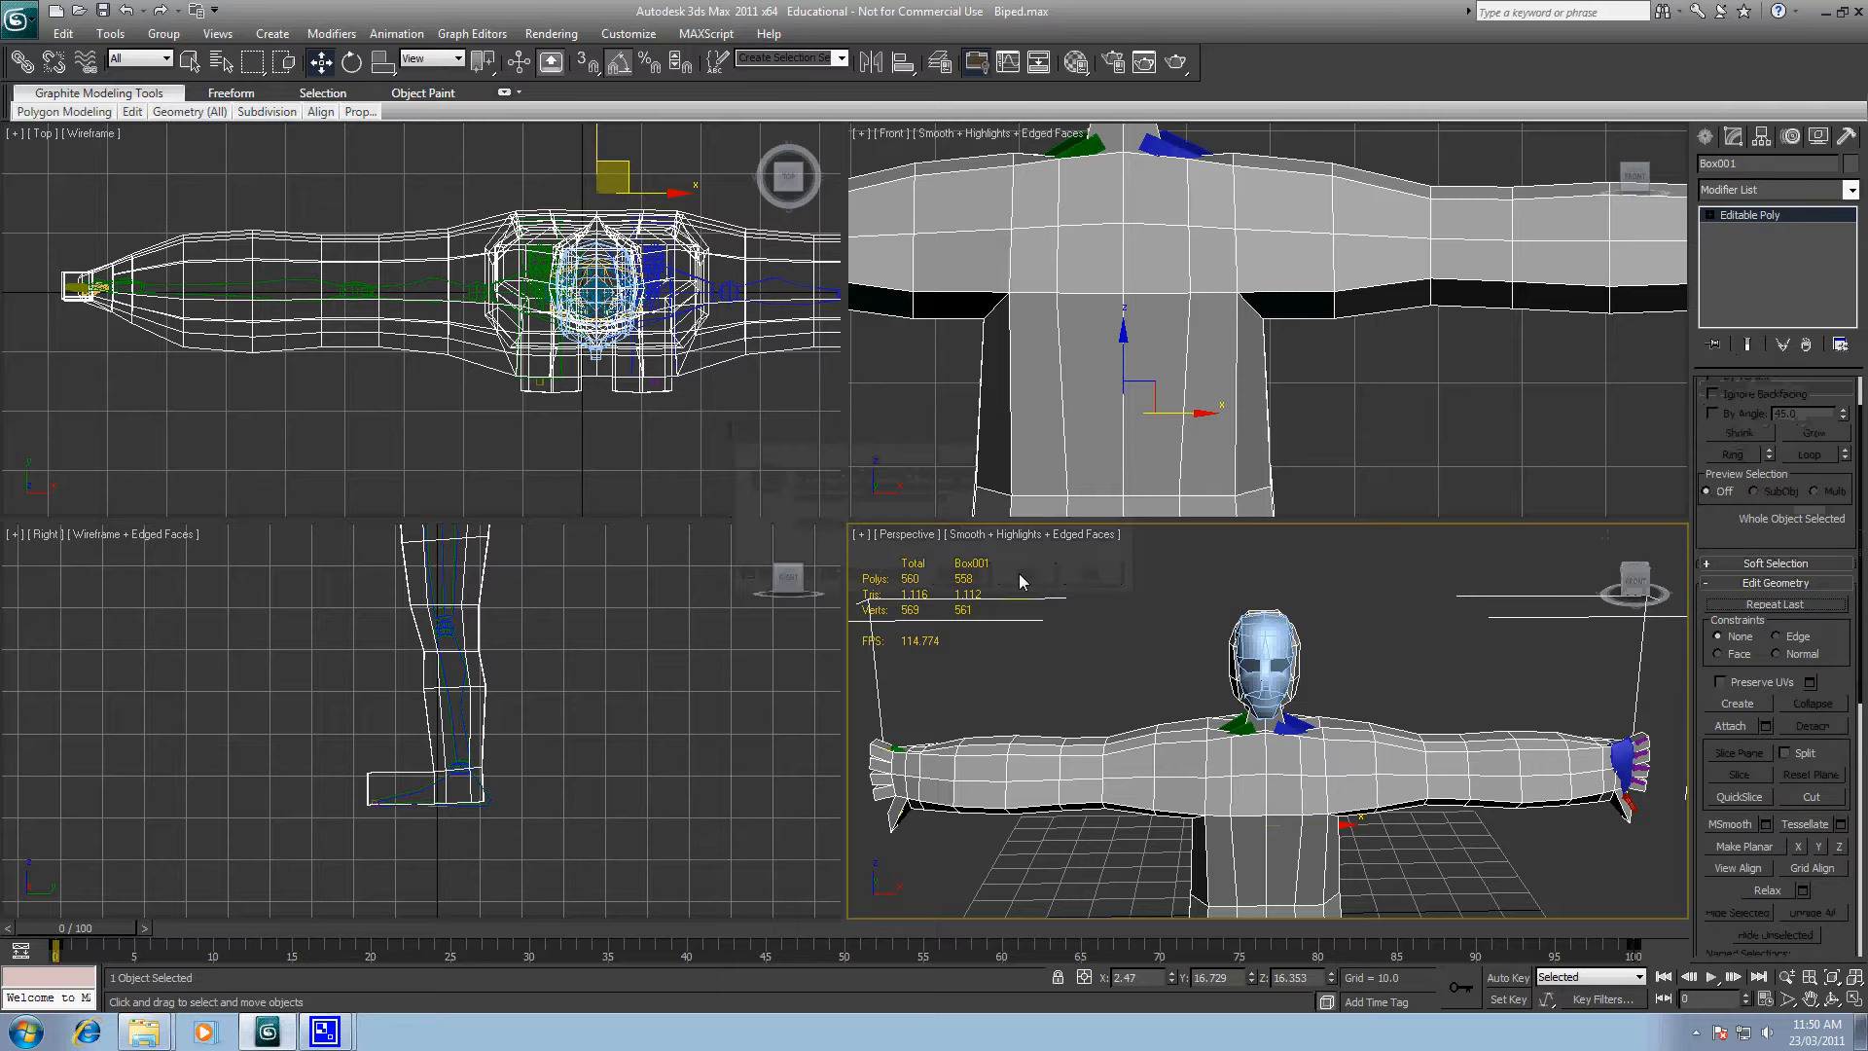
# Step: Add a Skin modifier to the body mesh
pyautogui.click(1849, 191)
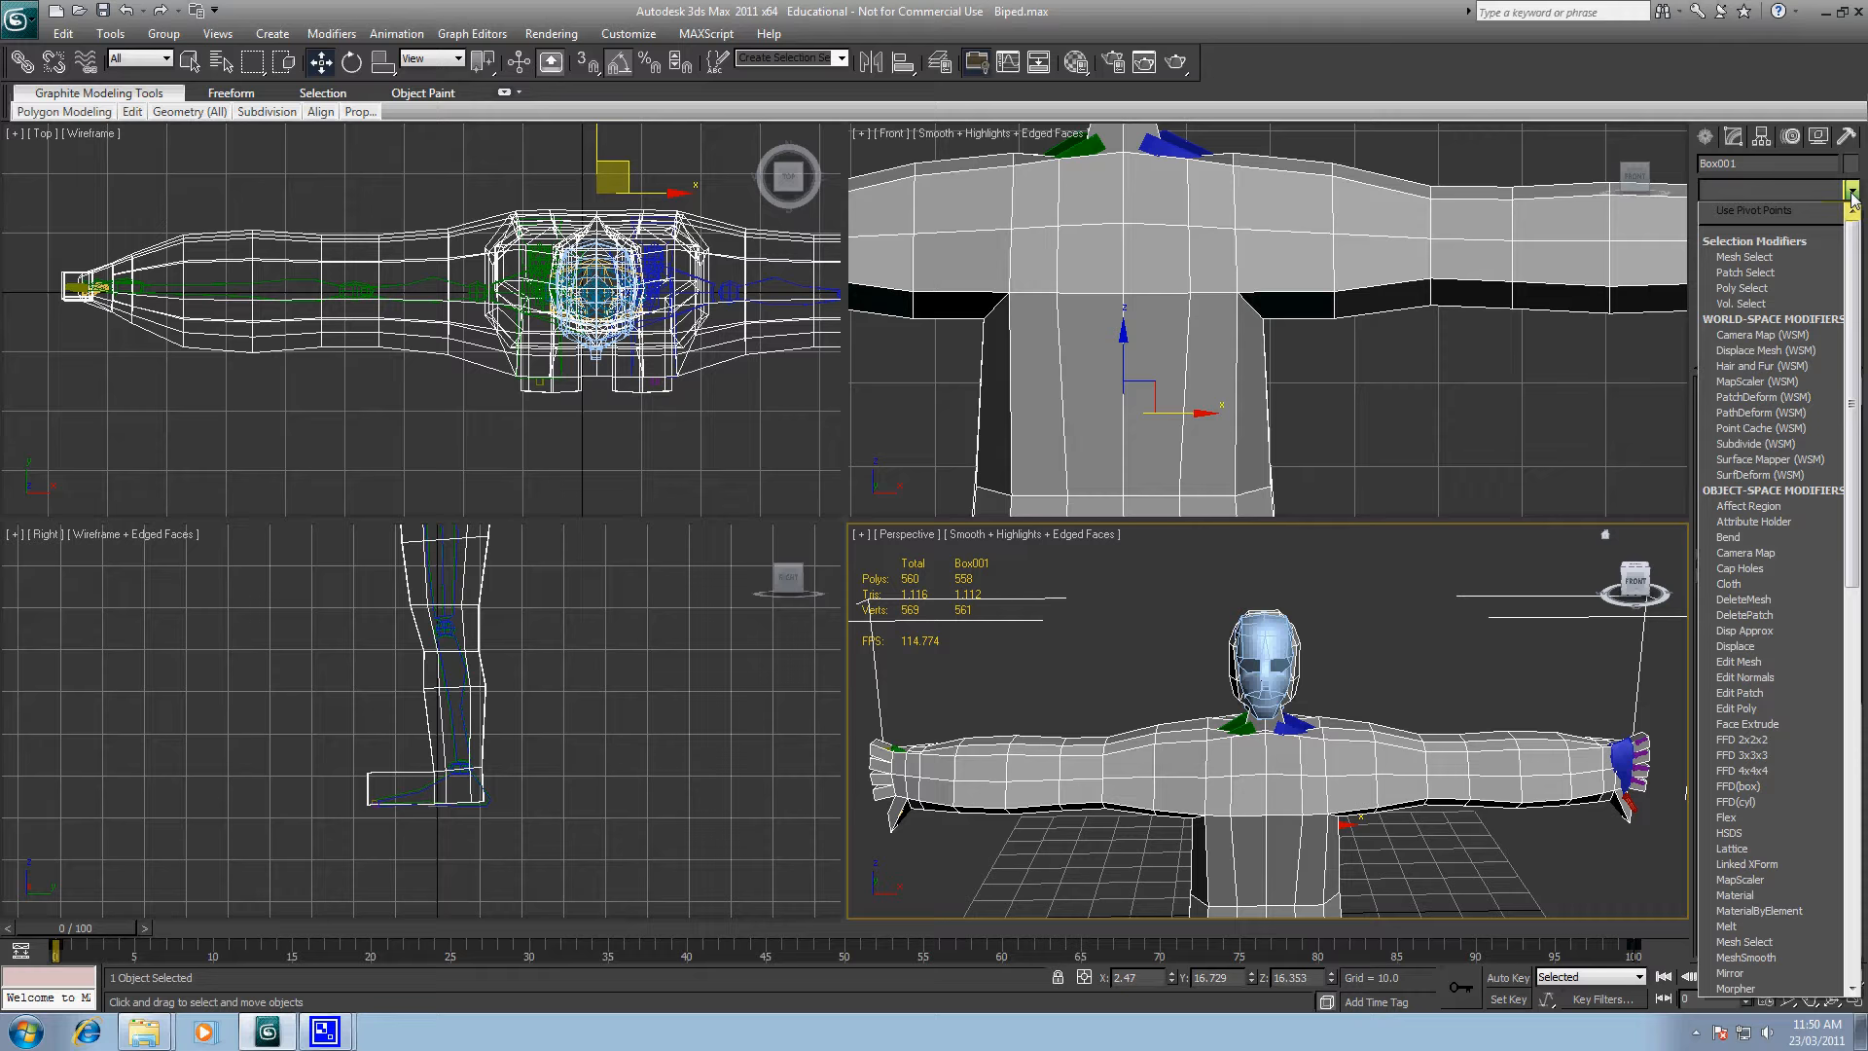
pyautogui.scroll(-5, 1765, 737)
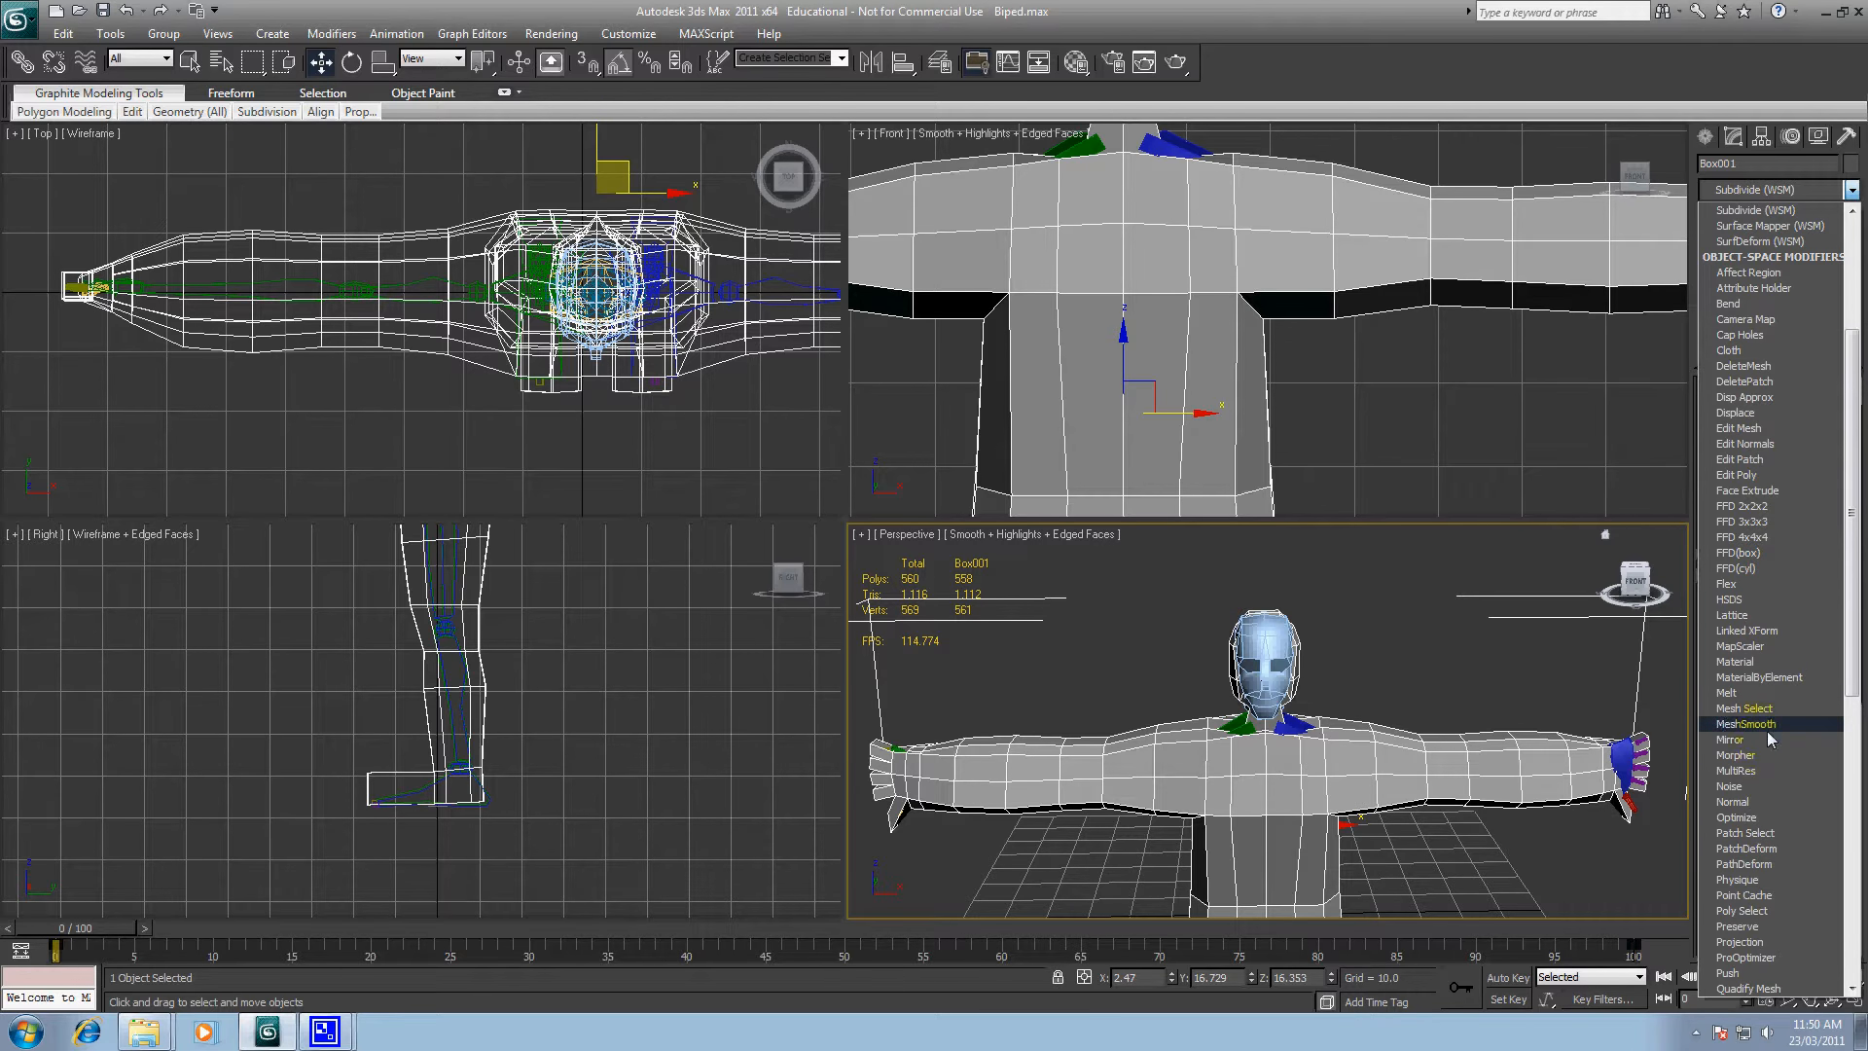
pyautogui.scroll(-13, 1769, 734)
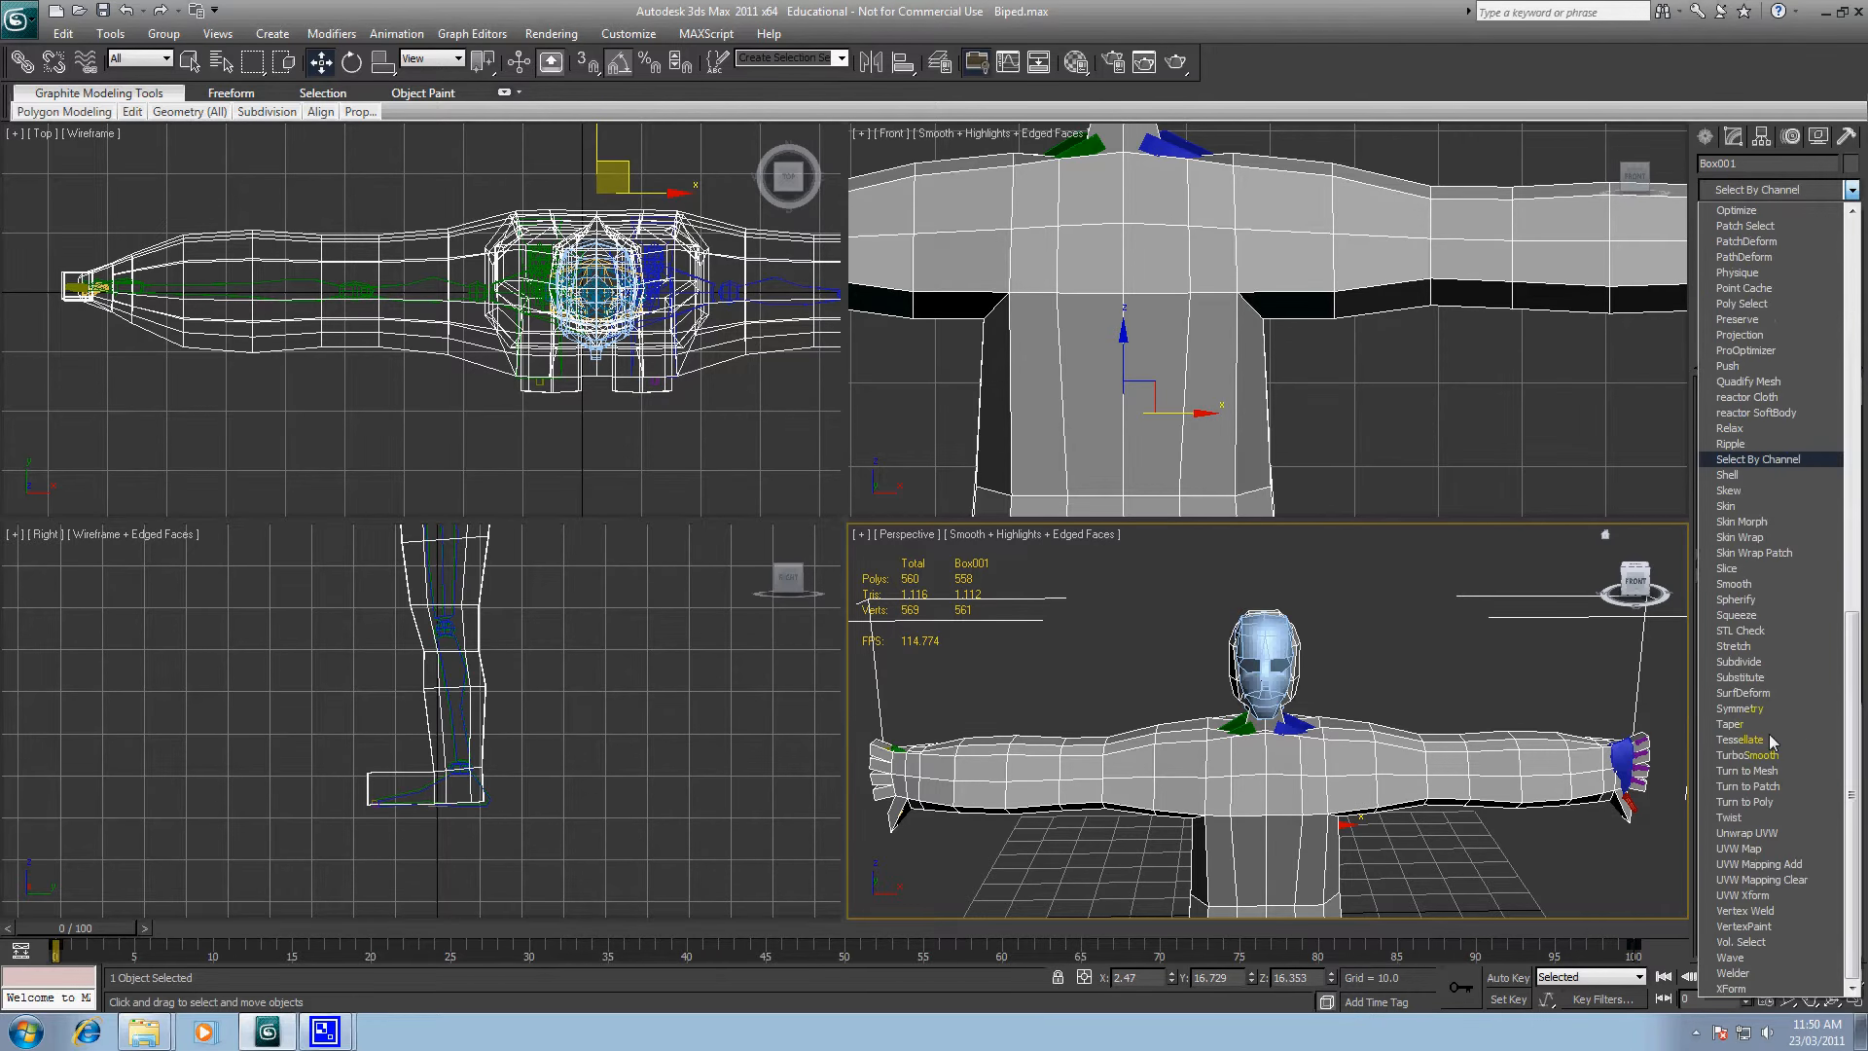
pyautogui.click(1757, 506)
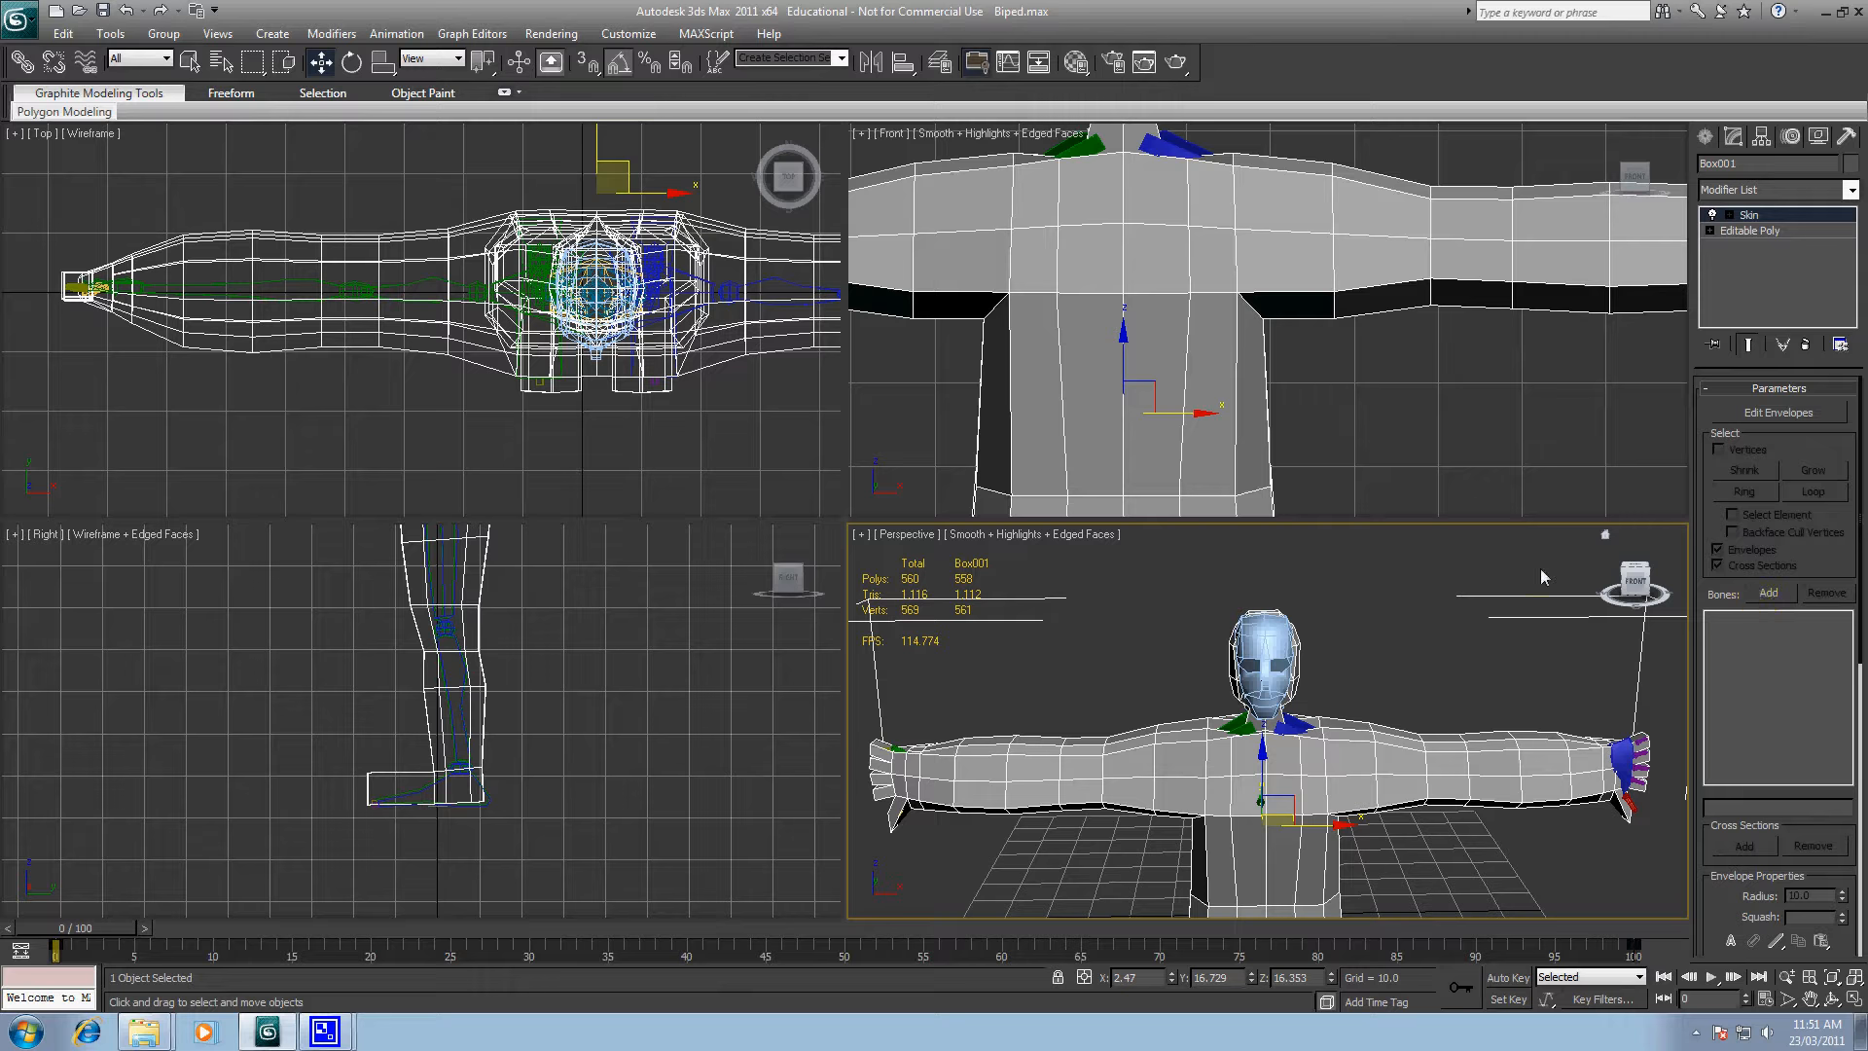
# Step: Add all biped bones from Bip001 to Bip001 R Toe0 to the Skin modifier
pyautogui.click(1768, 591)
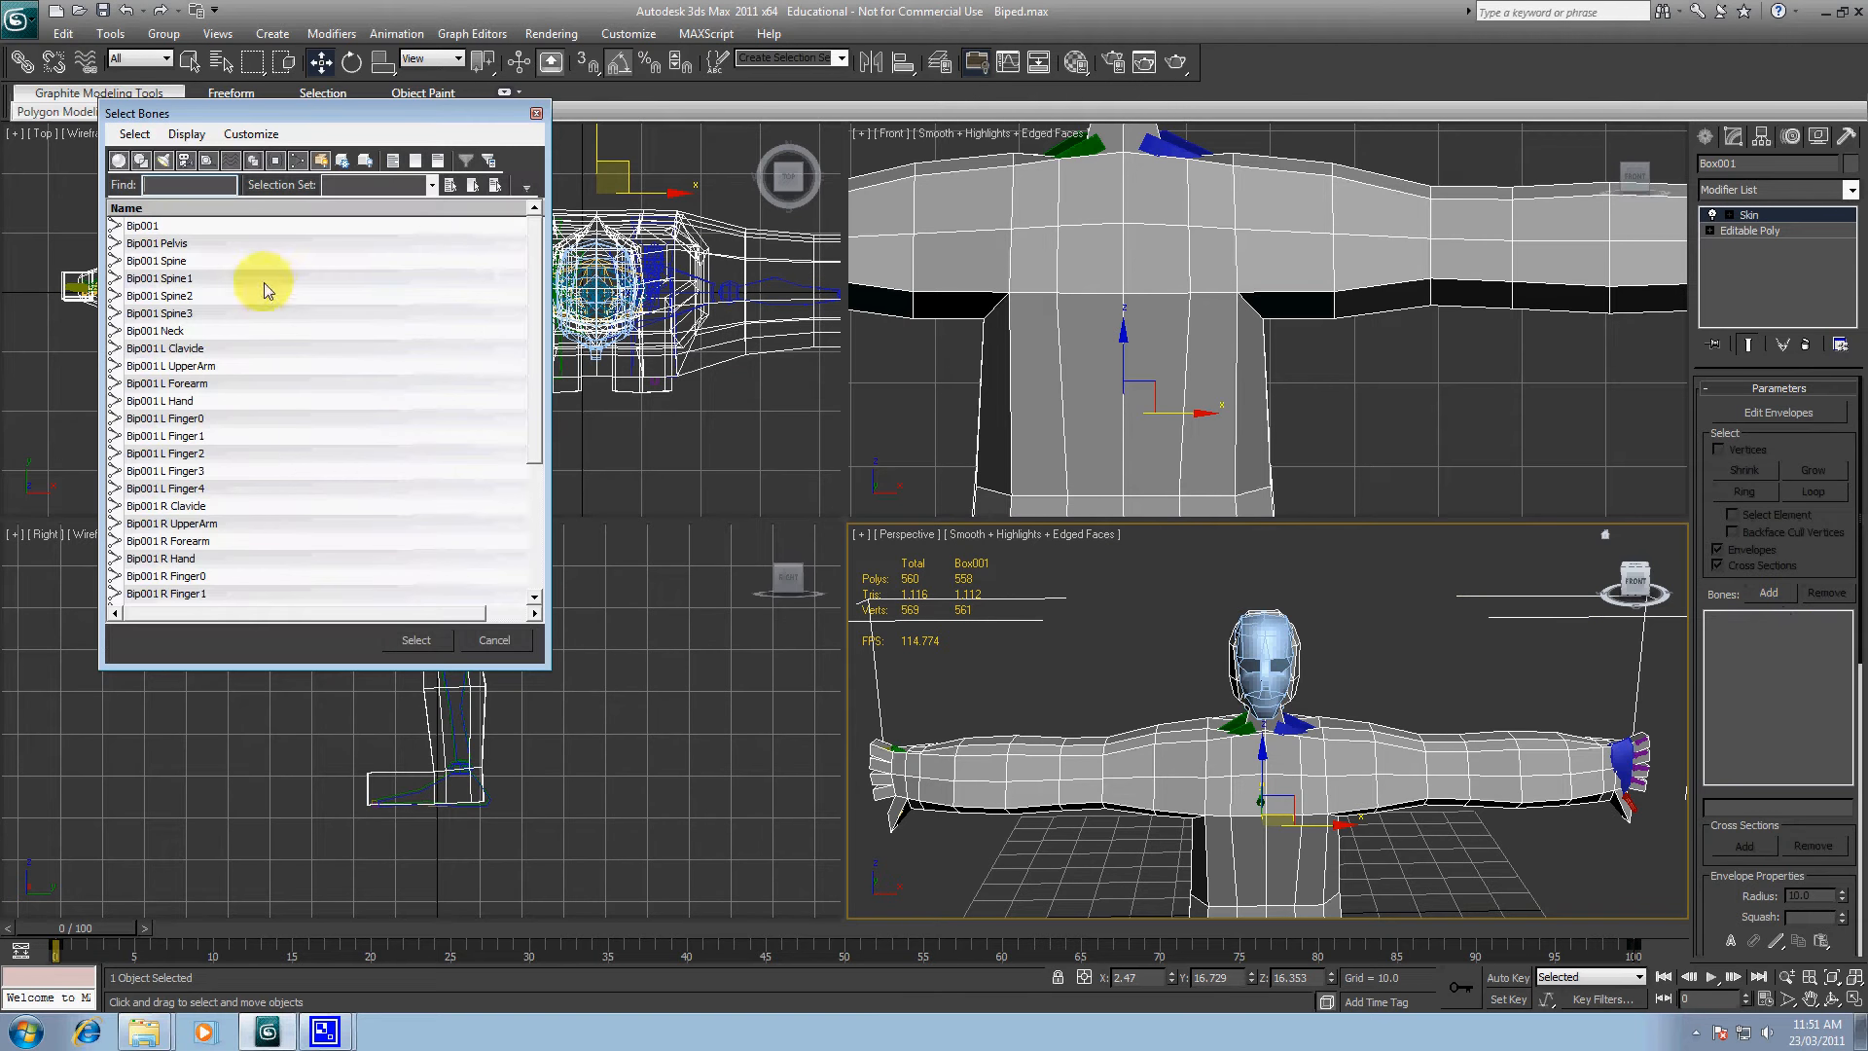
pyautogui.click(161, 226)
pyautogui.moveTo(534, 237); pyautogui.dragTo(530, 588)
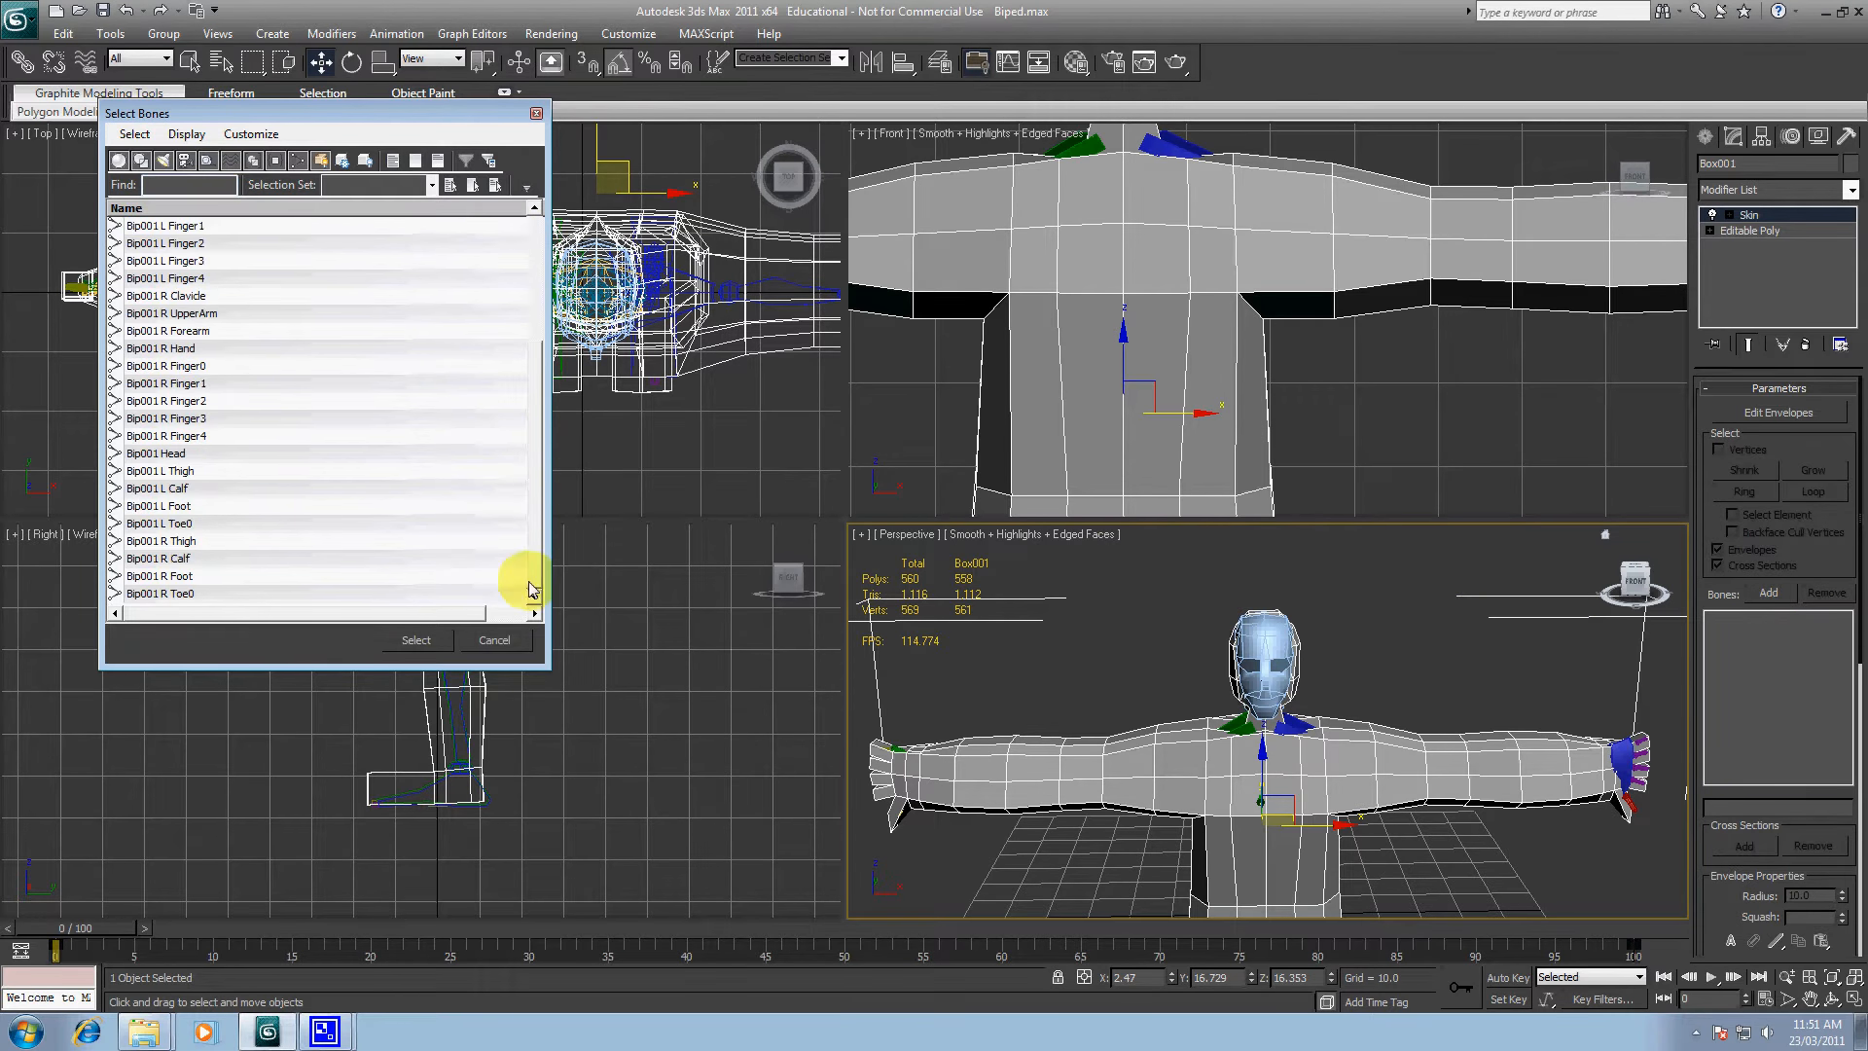
pyautogui.keyDown('shift'); pyautogui.click(156, 592); pyautogui.keyUp('shift')
pyautogui.click(415, 640)
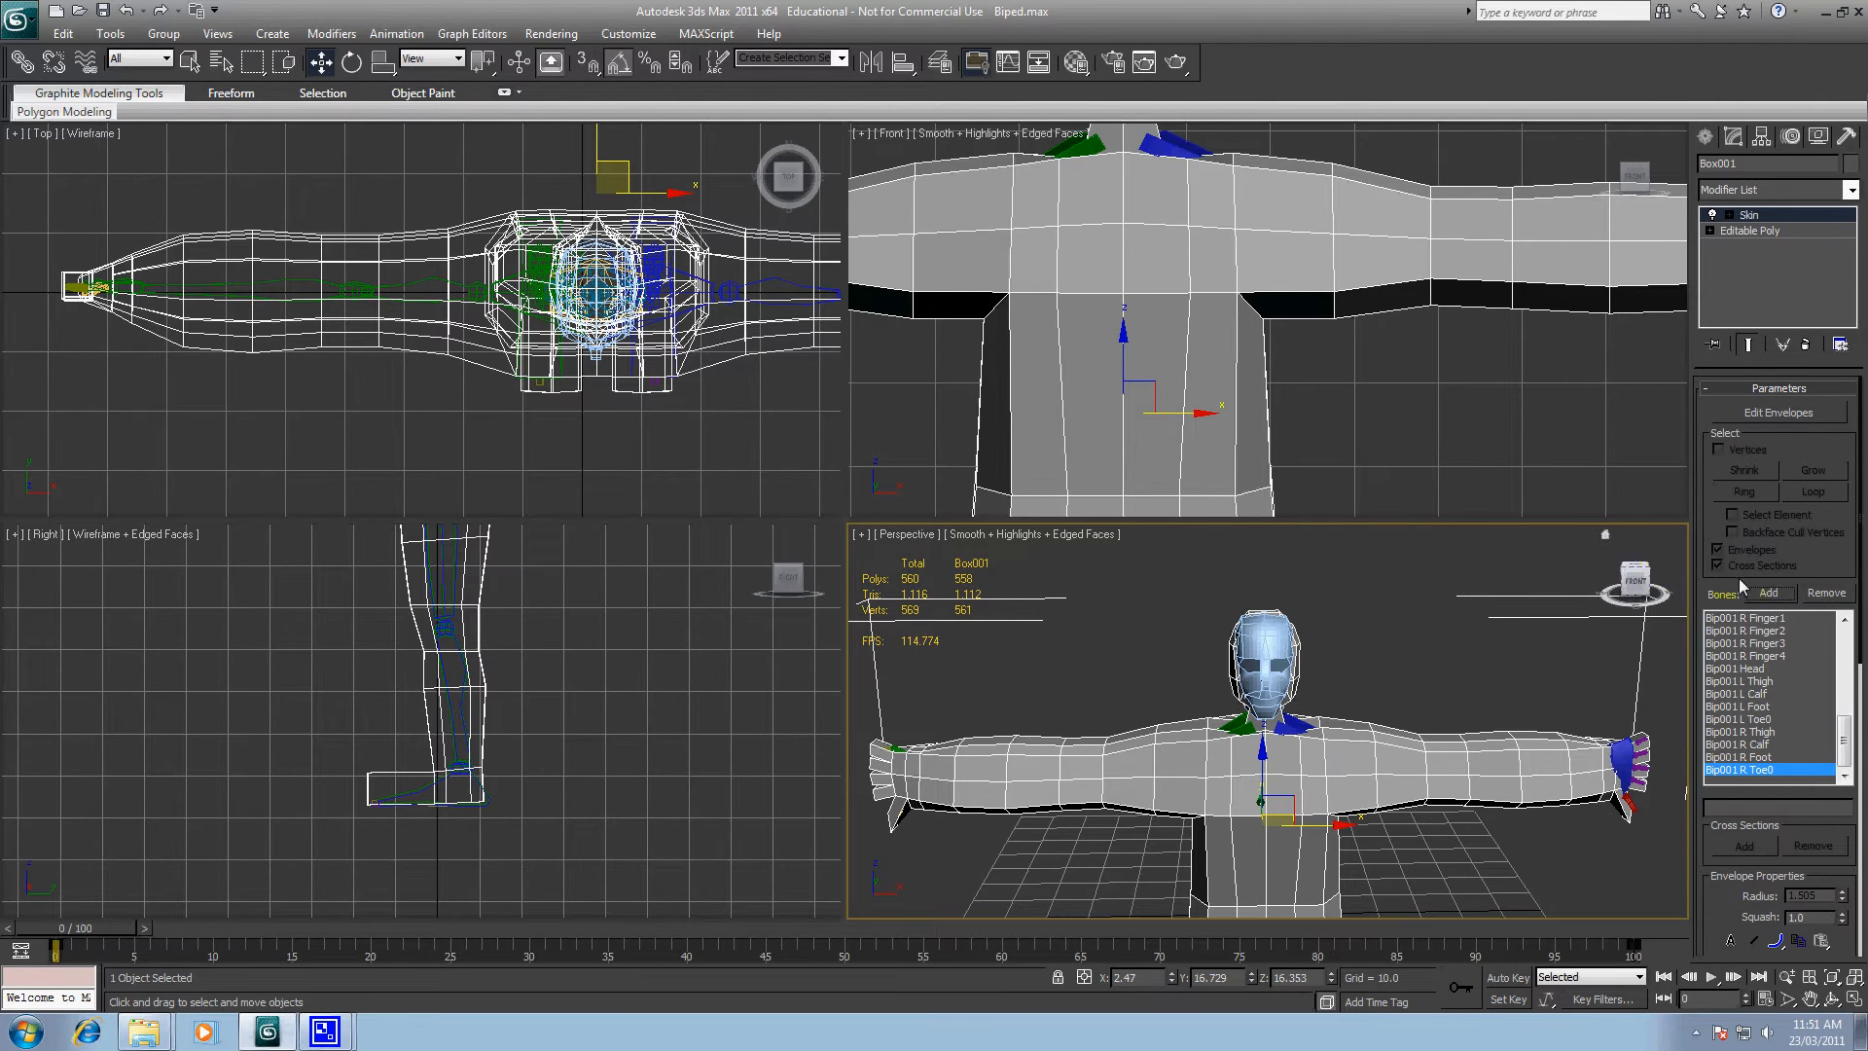
# Step: Enter envelope editing in the Skin modifier and enable vertex selection
pyautogui.click(1766, 411)
pyautogui.moveTo(1327, 693); pyautogui.dragTo(1358, 609, button='middle')
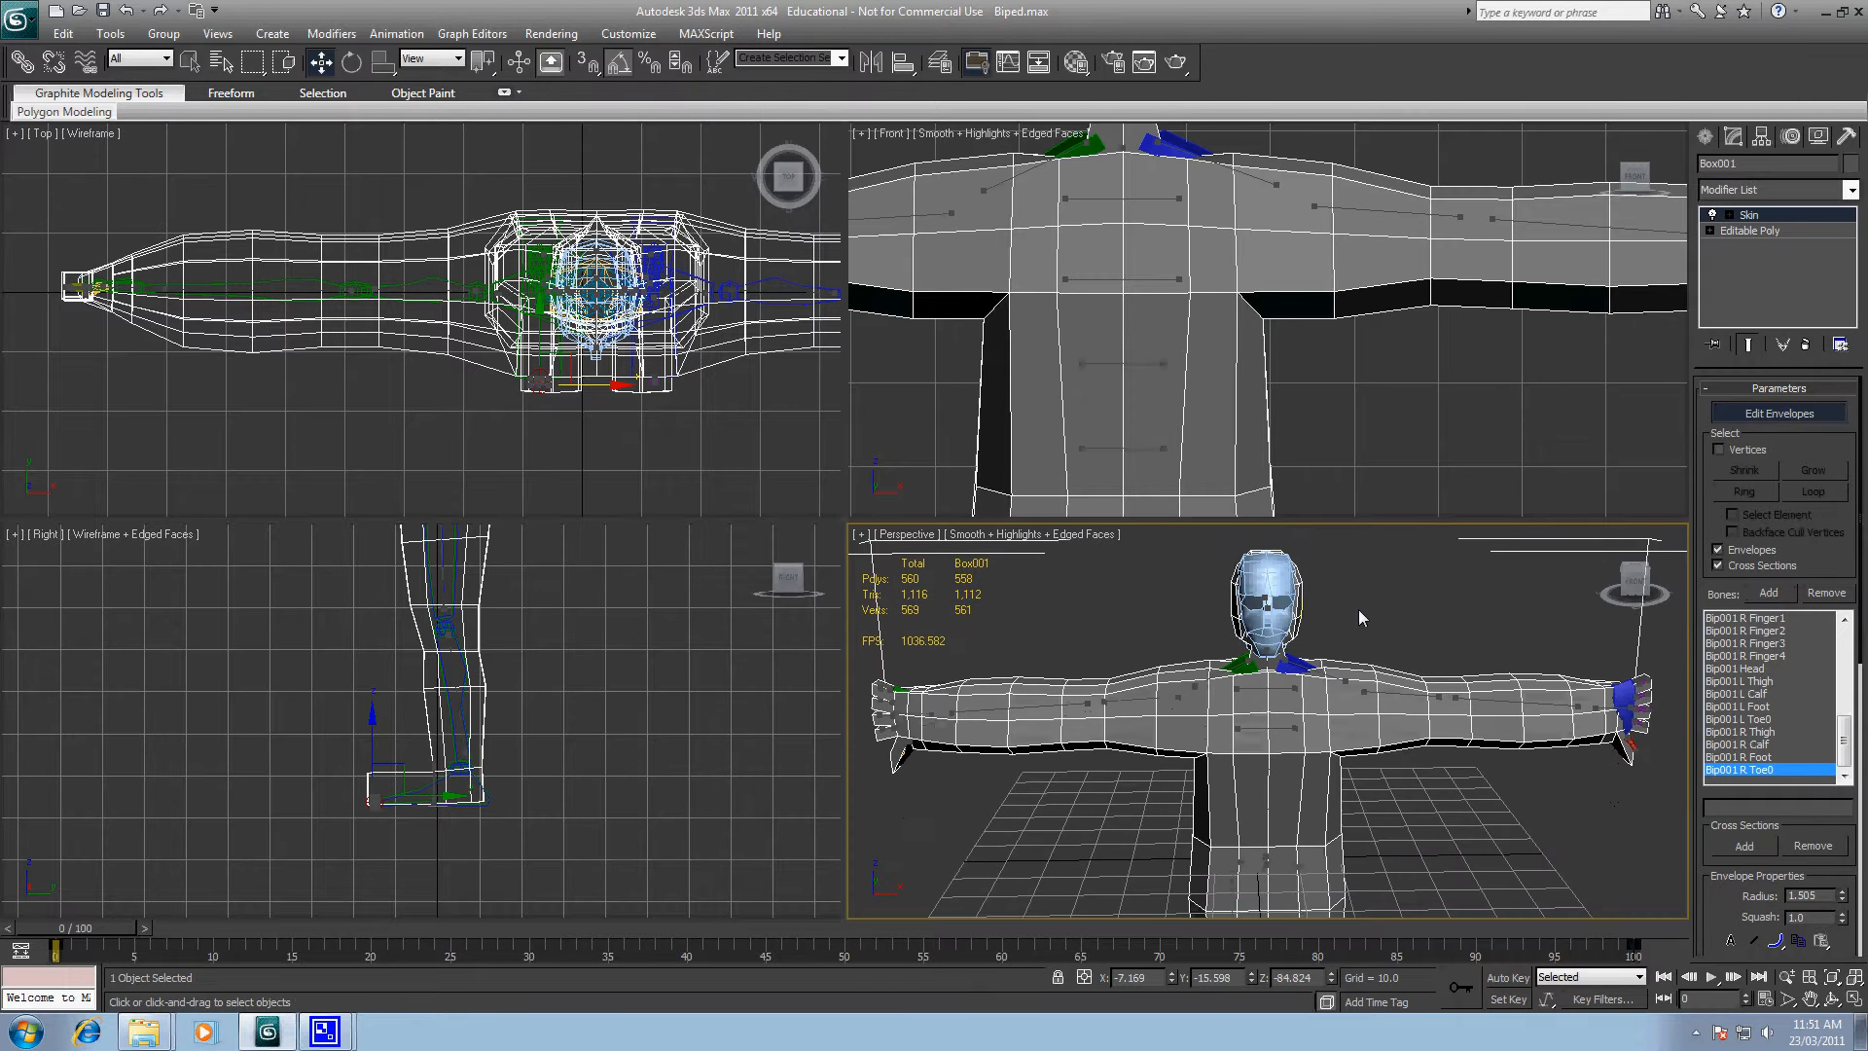
pyautogui.click(1719, 450)
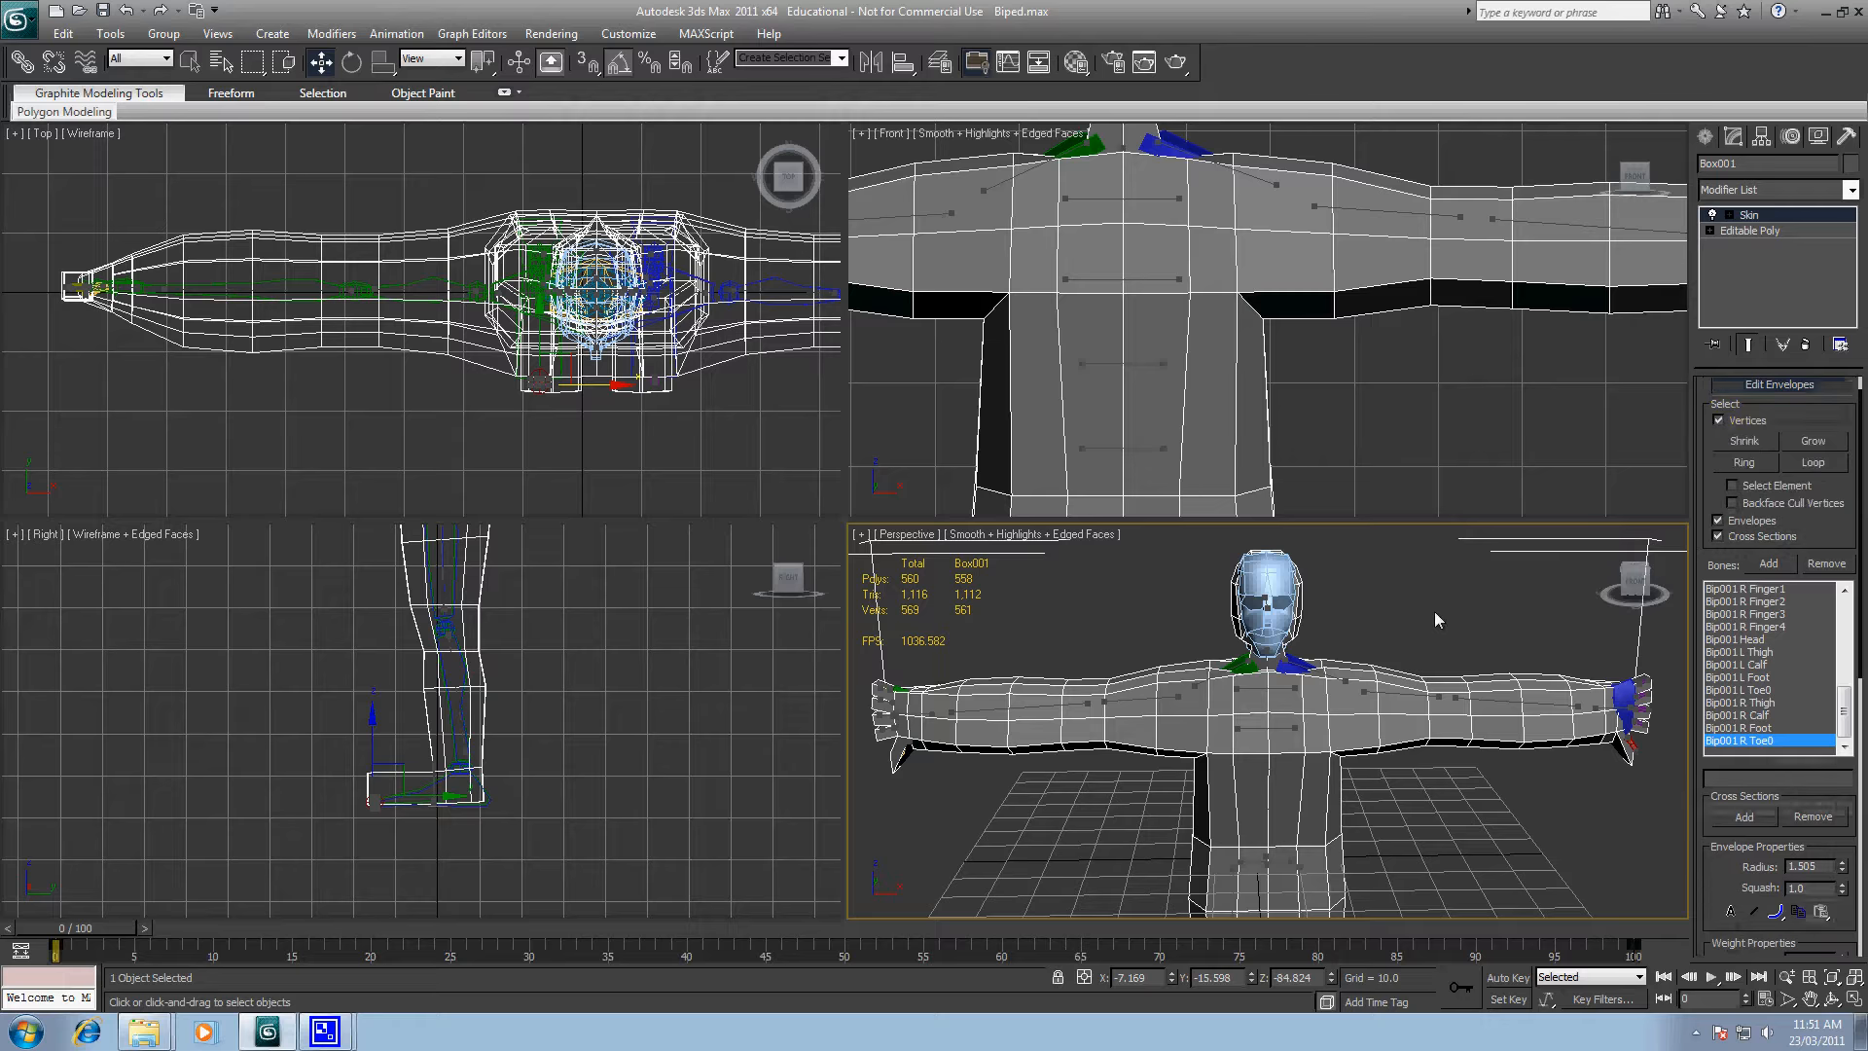
# Step: Select the left thigh bone's envelope to show its influence on the leg mesh
pyautogui.scroll(-8, 1433, 610)
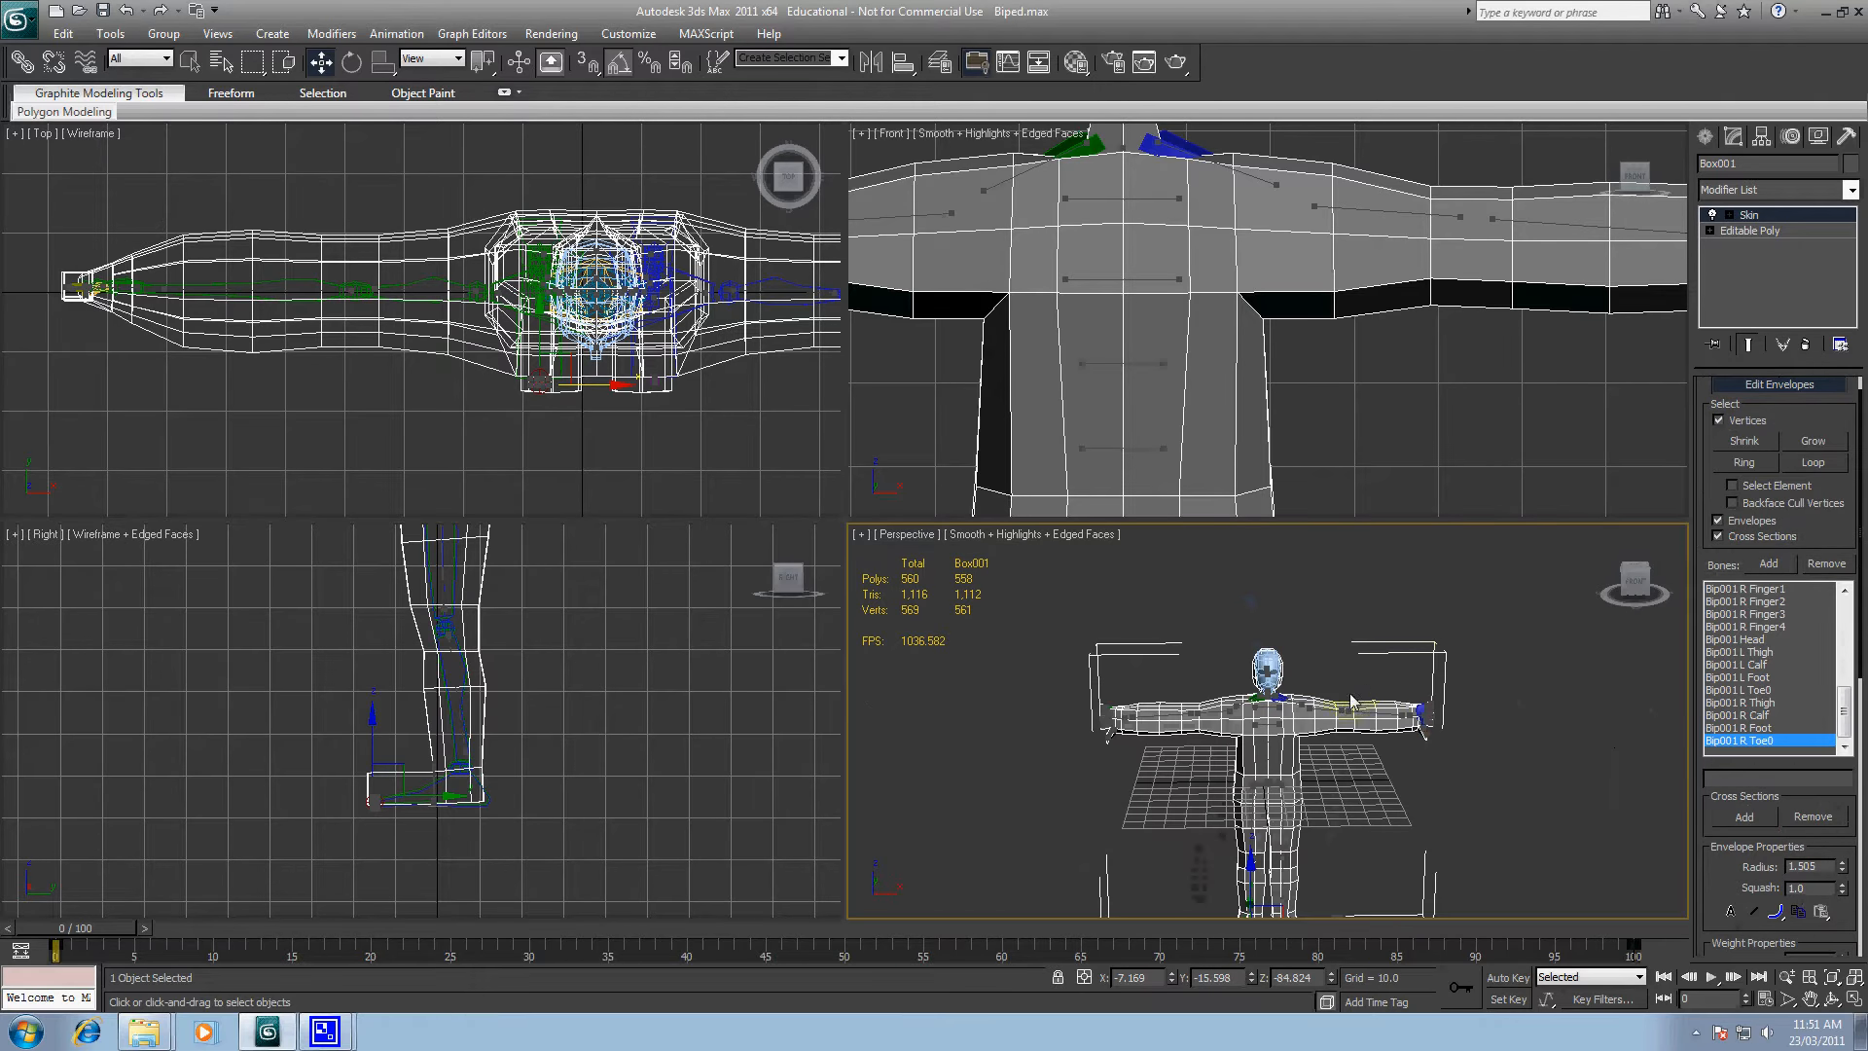
pyautogui.scroll(4, 1312, 663)
pyautogui.moveTo(1311, 662); pyautogui.dragTo(1315, 773, button='middle')
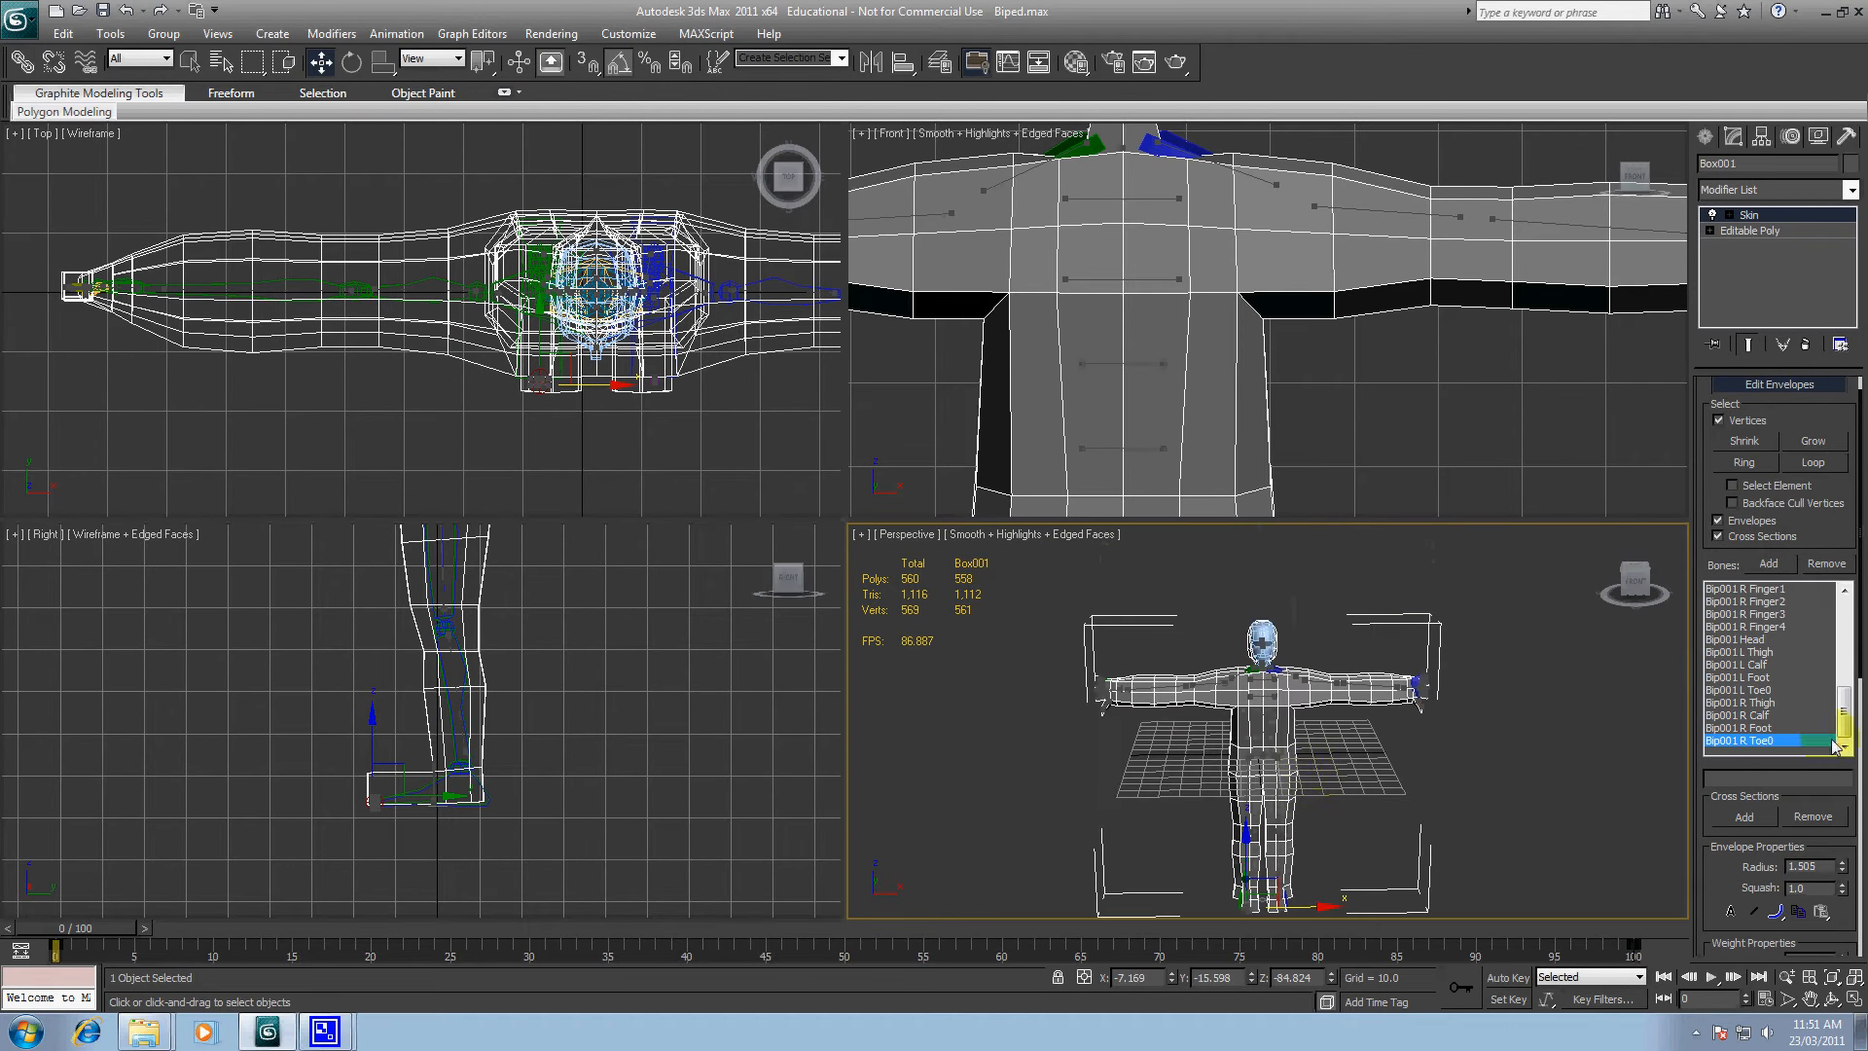
pyautogui.scroll(8, 1304, 681)
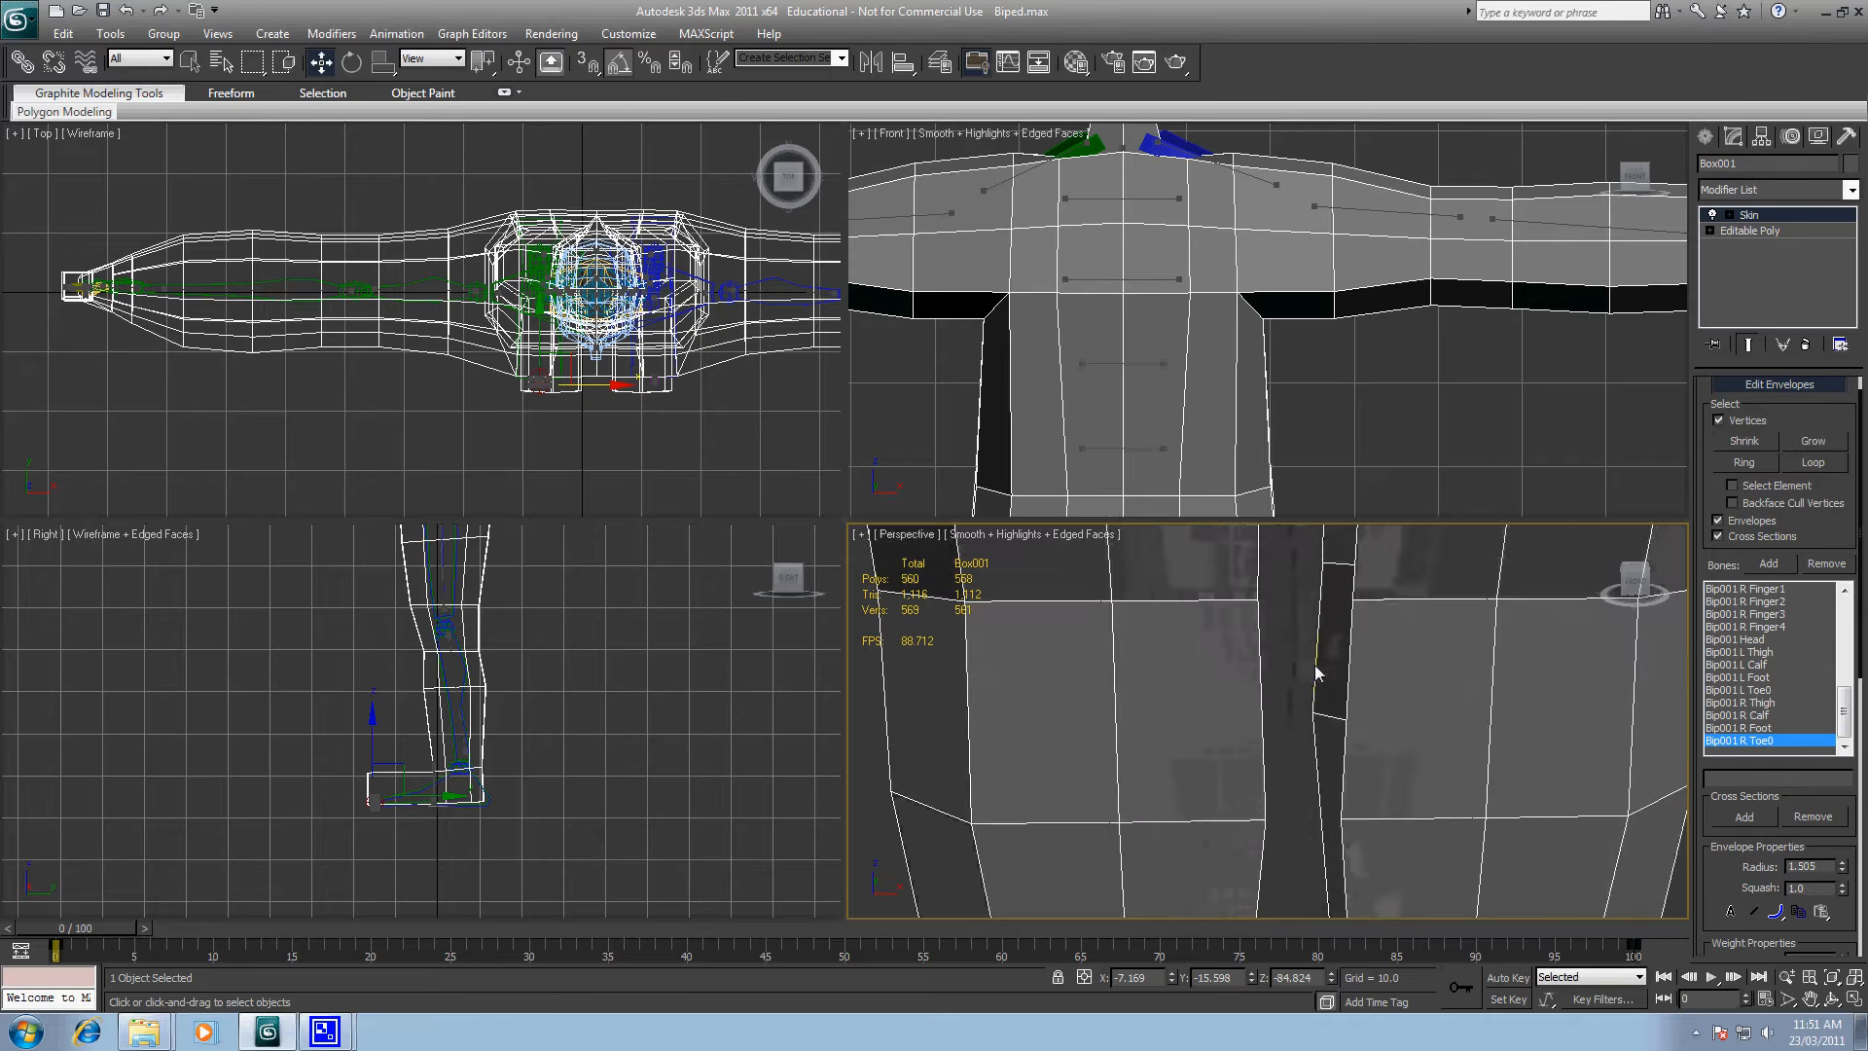
pyautogui.scroll(-2, 1319, 678)
pyautogui.keyDown('alt'); pyautogui.moveTo(1365, 661); pyautogui.dragTo(1350, 786, button='middle'); pyautogui.keyUp('alt')
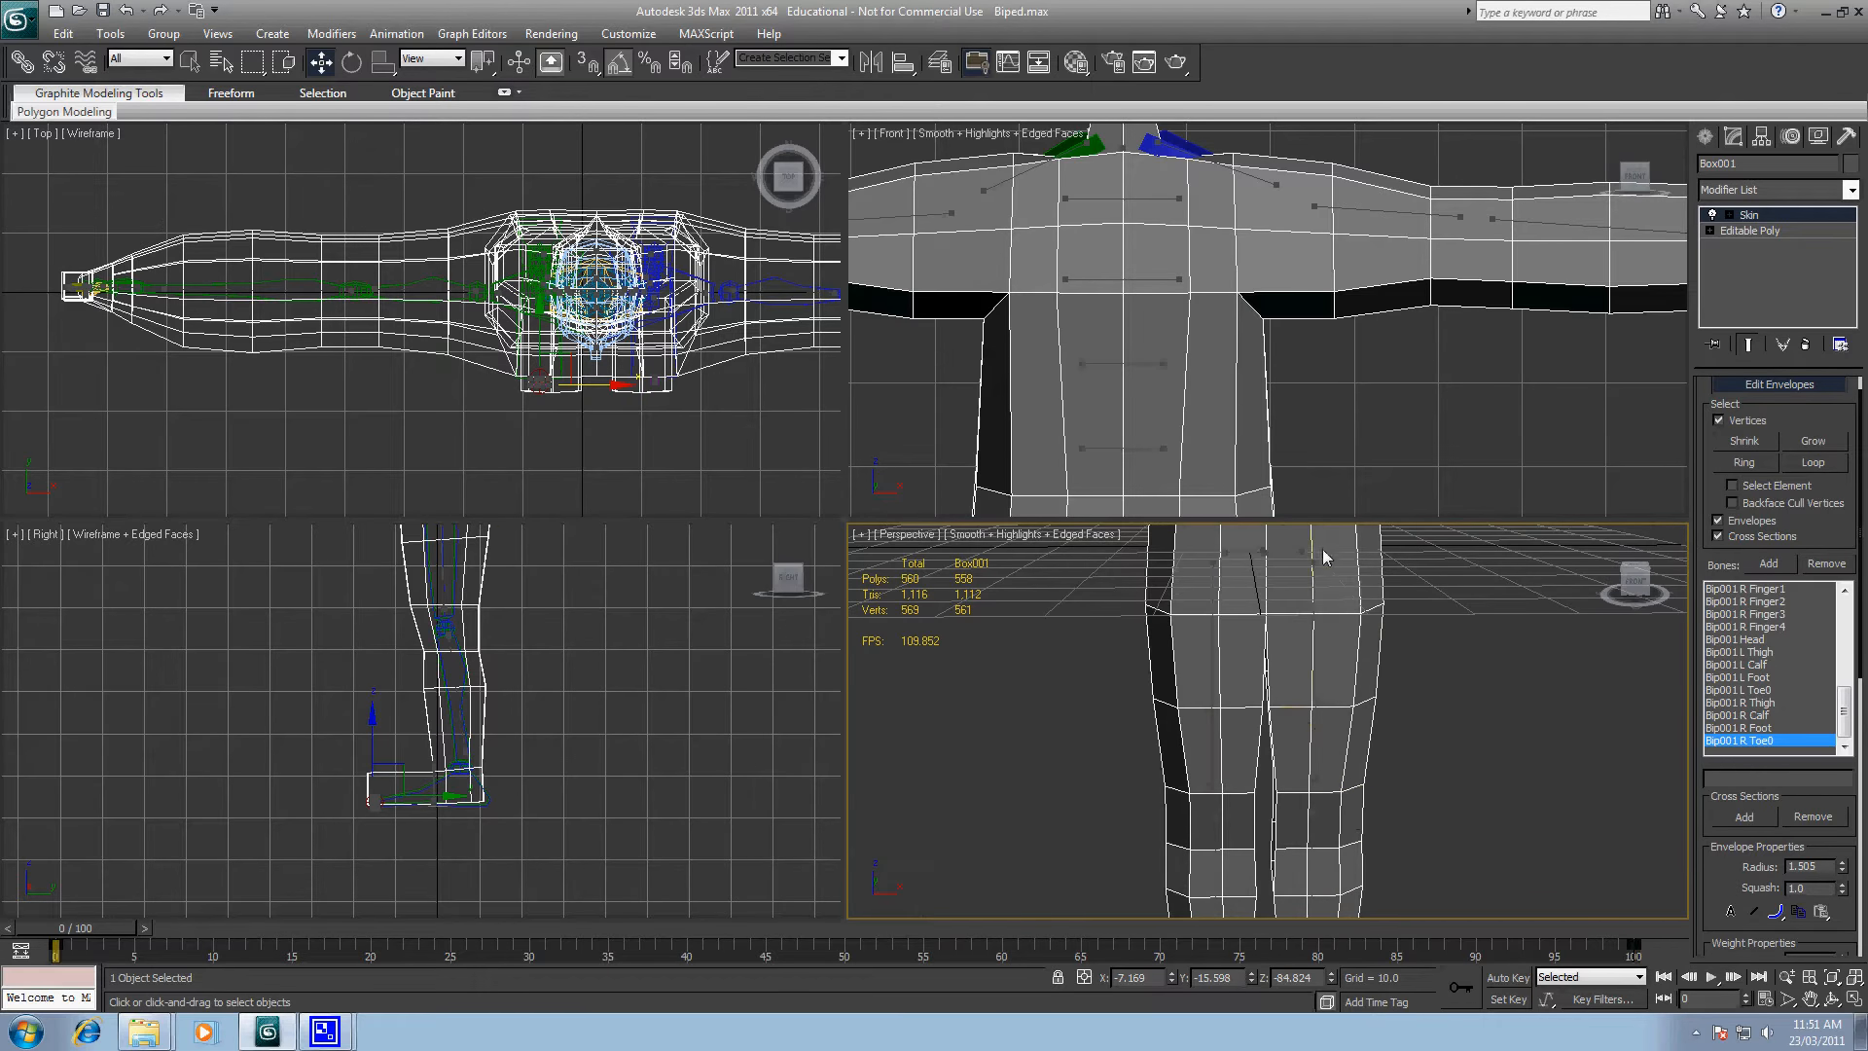
pyautogui.click(1315, 589)
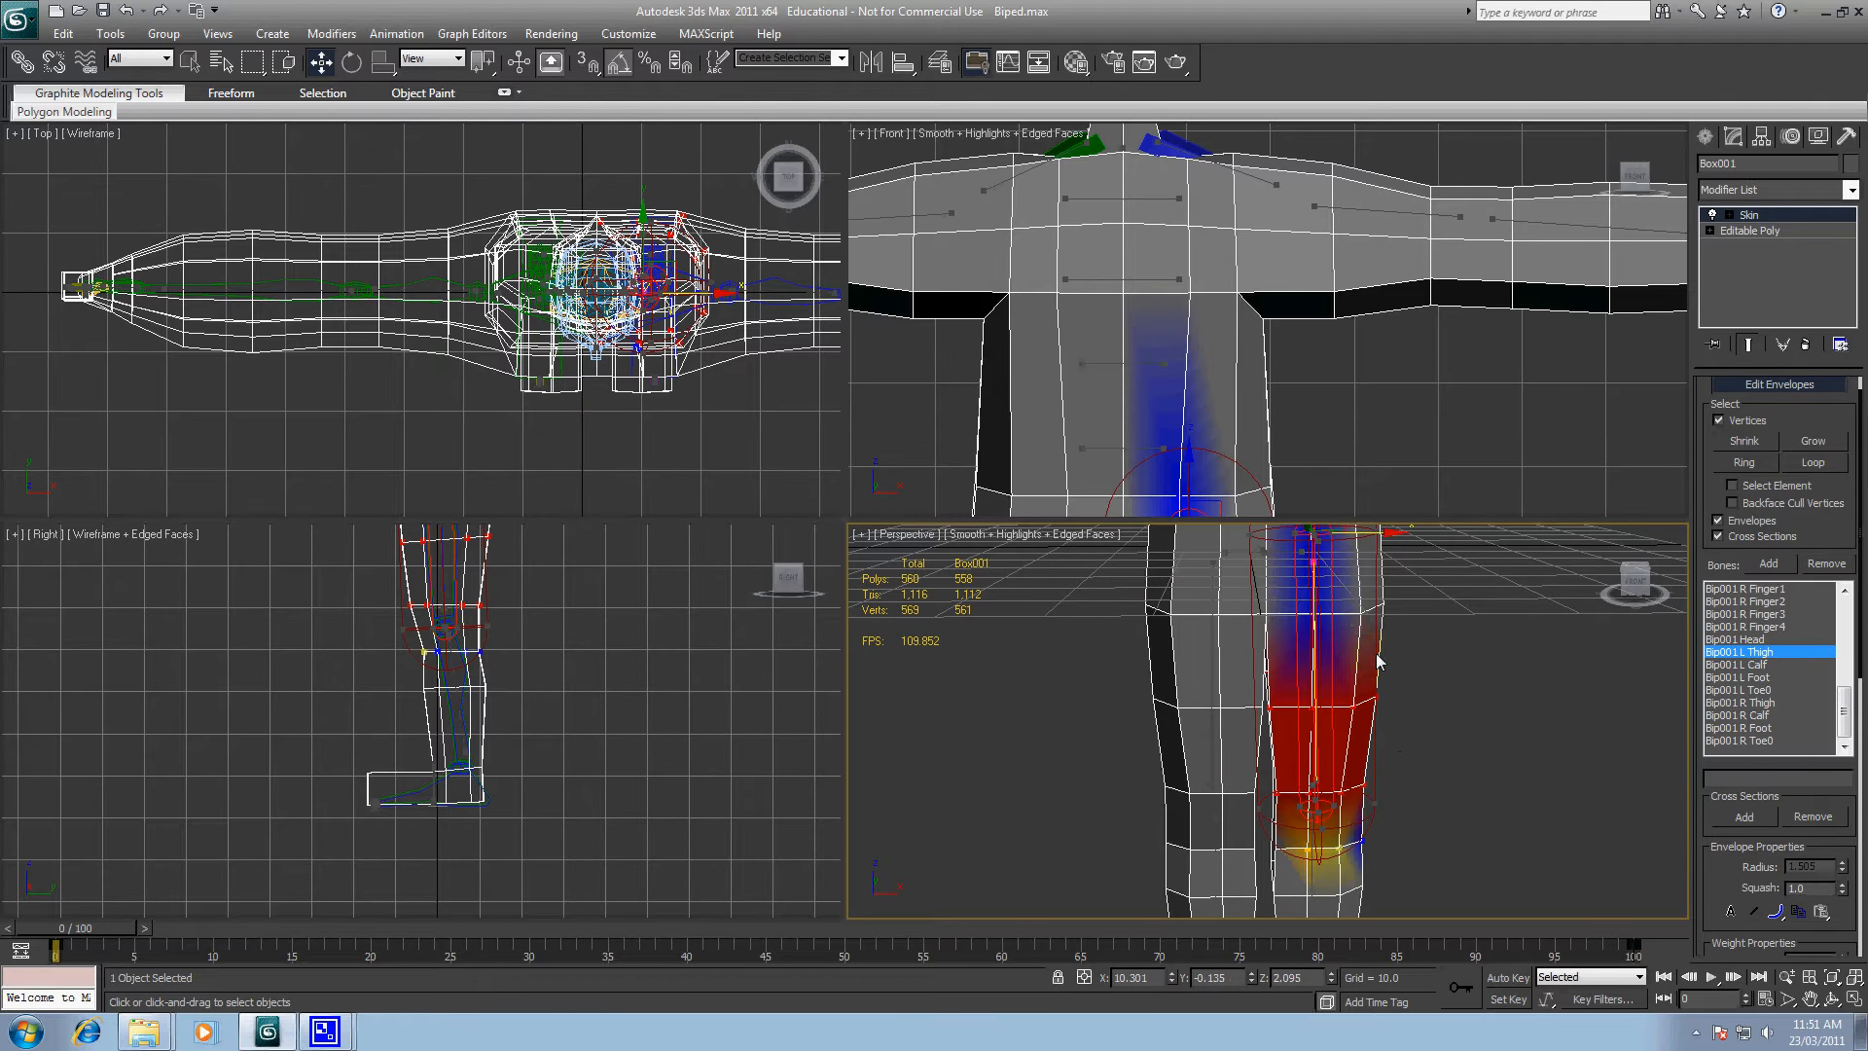
pyautogui.scroll(-6, 1382, 671)
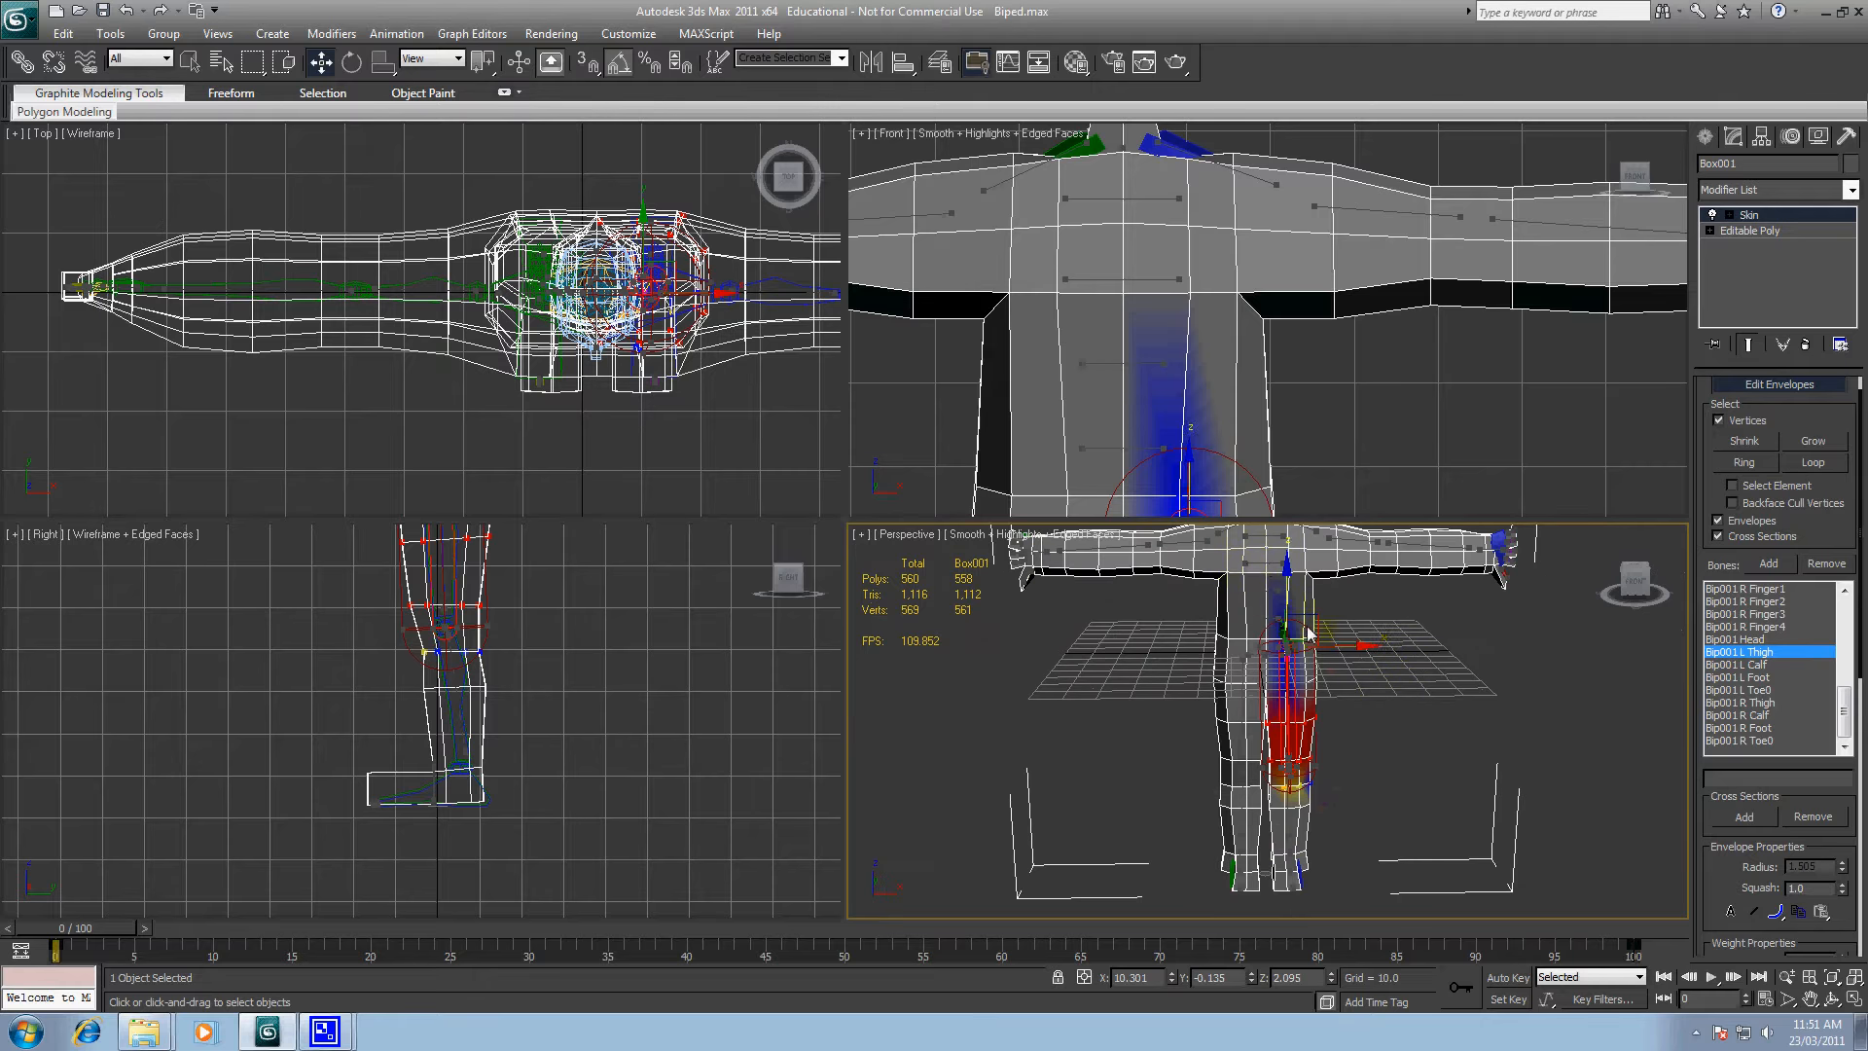
pyautogui.scroll(5, 1308, 632)
pyautogui.scroll(3, 1352, 663)
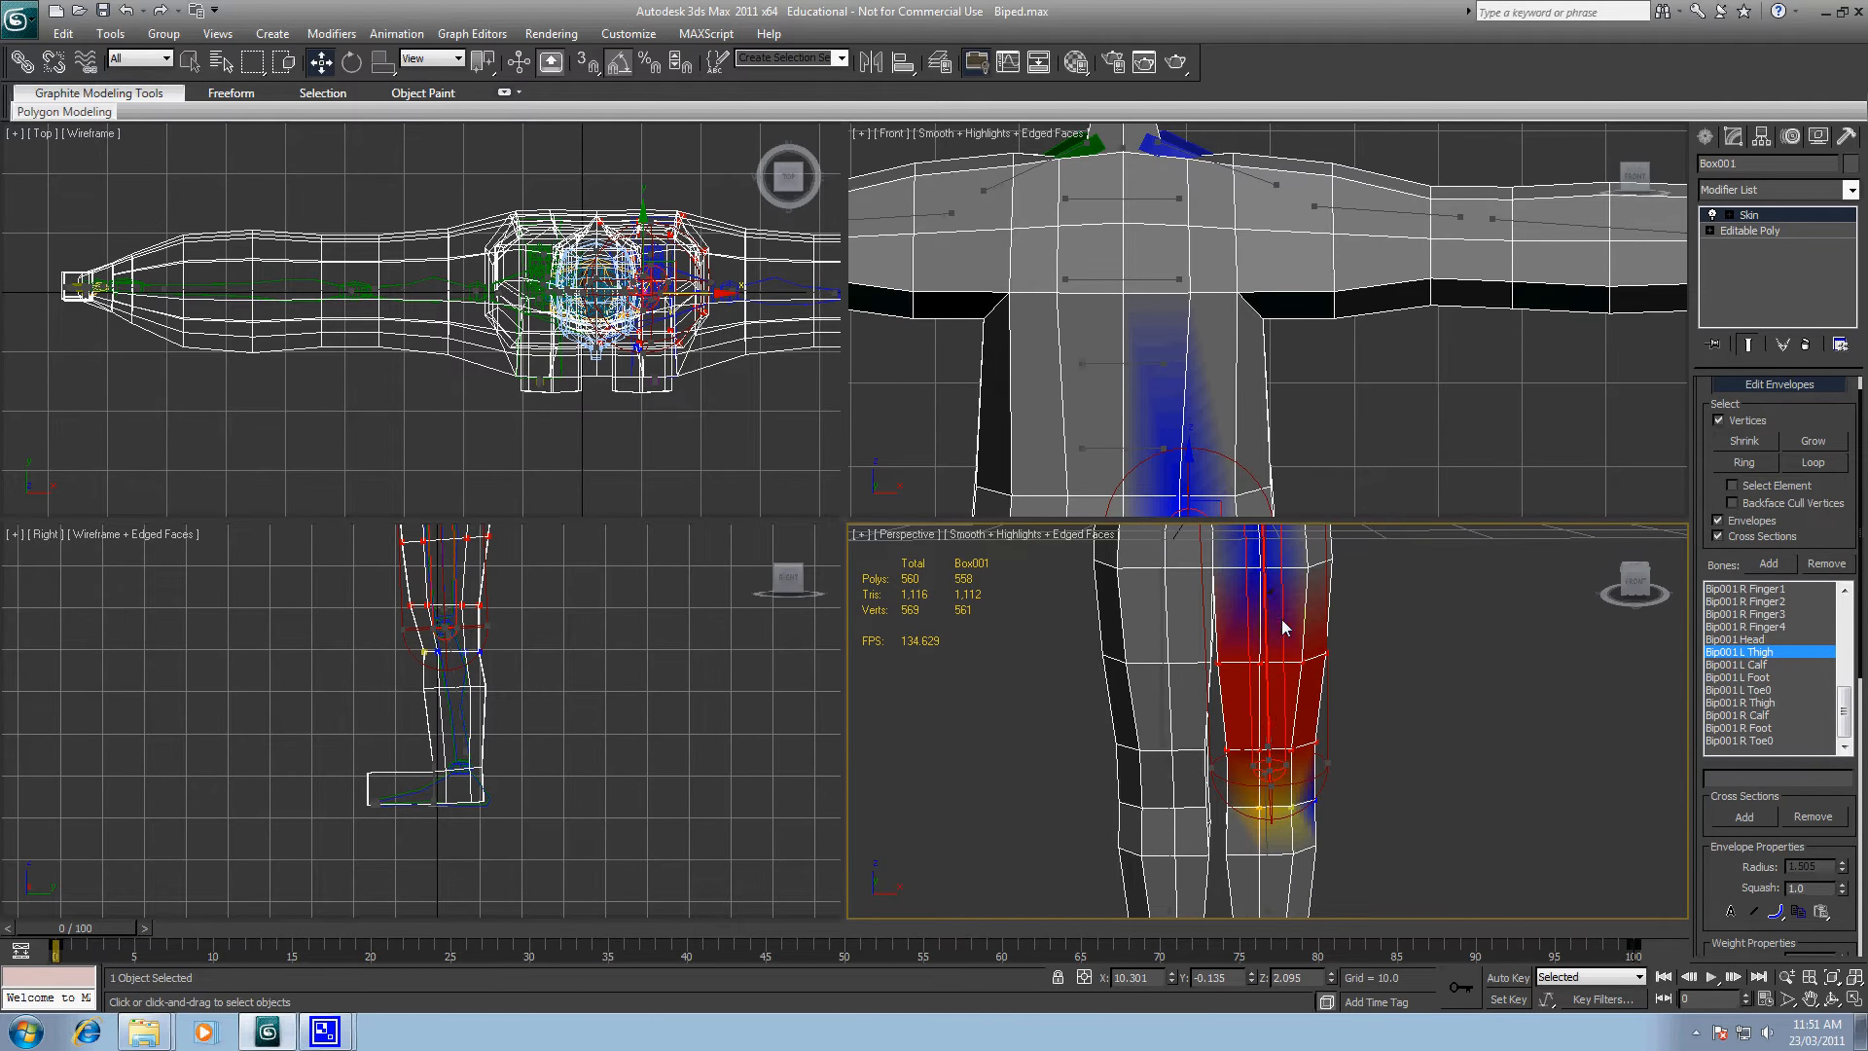
# Step: Open the Weight Tool for the Skin modifier and select a vertex on the left thigh to inspect its bone weighting
pyautogui.moveTo(1281, 620); pyautogui.dragTo(1270, 766, button='middle')
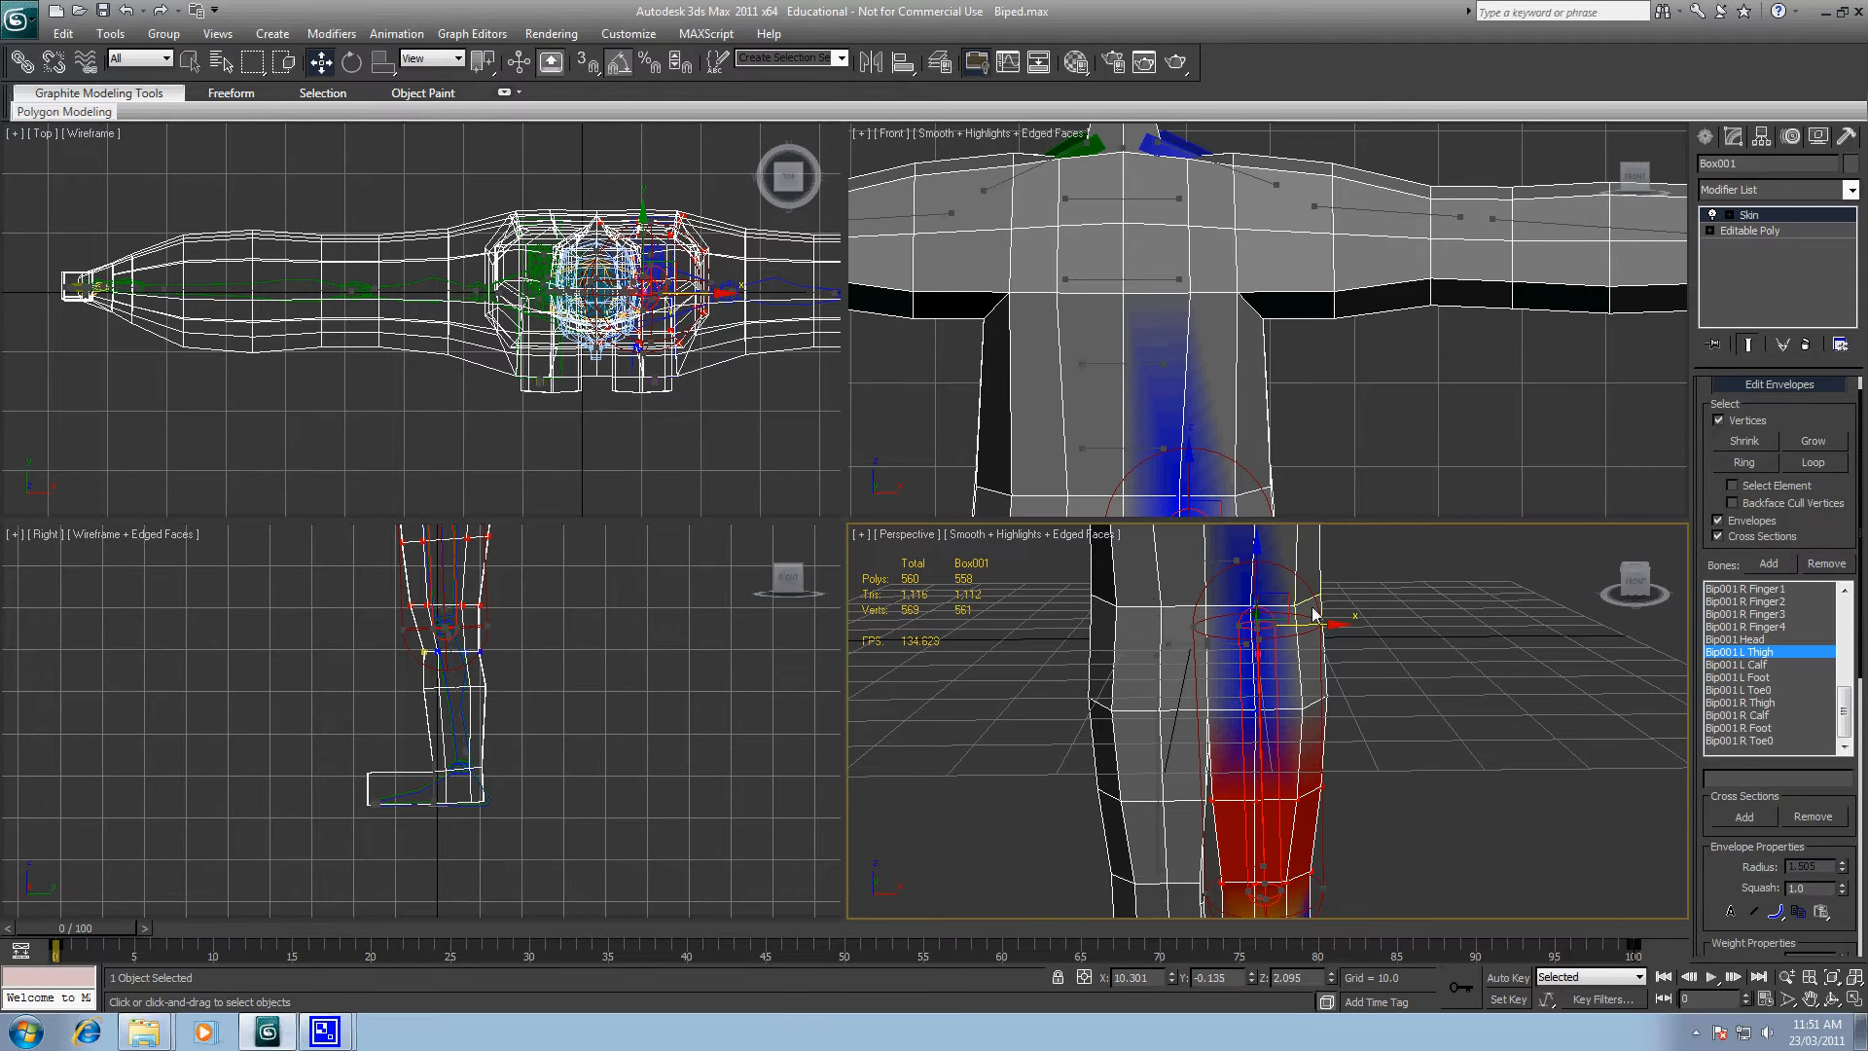
pyautogui.scroll(3, 1328, 624)
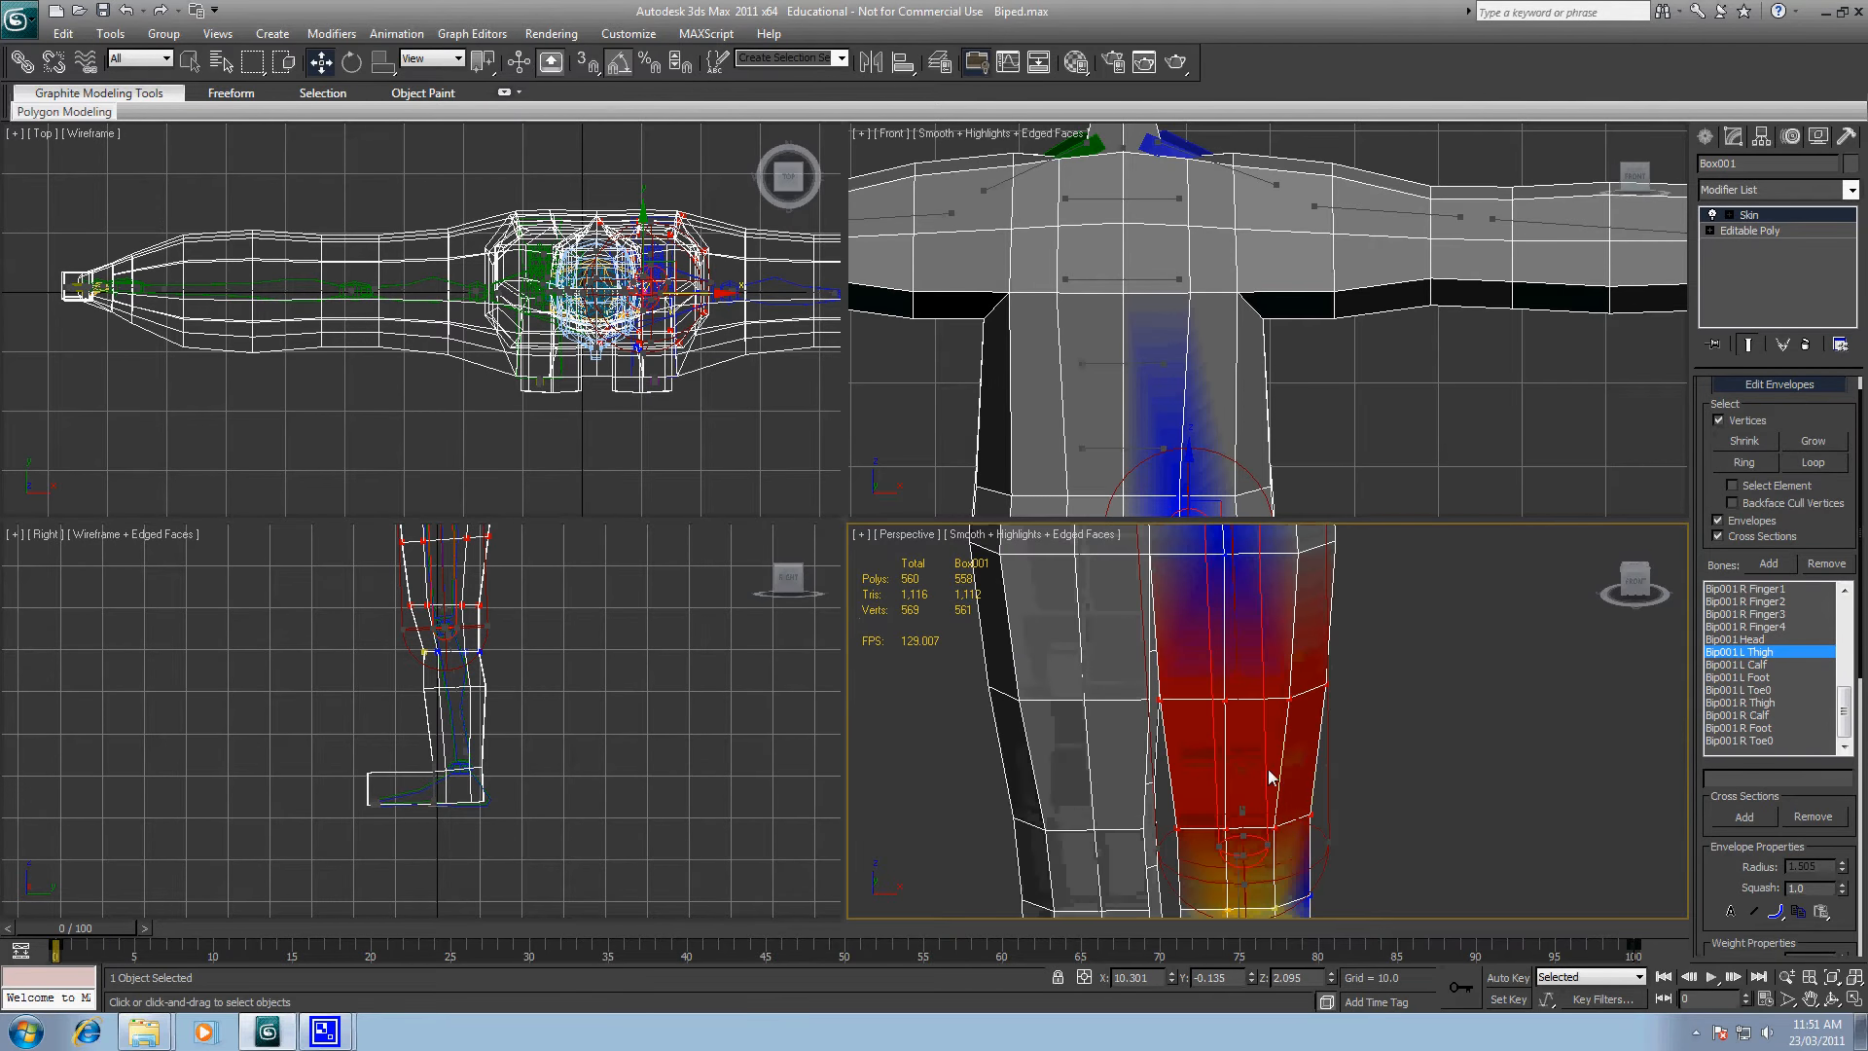
pyautogui.scroll(-3, 1269, 768)
pyautogui.moveTo(1285, 748); pyautogui.dragTo(1236, 746, button='middle')
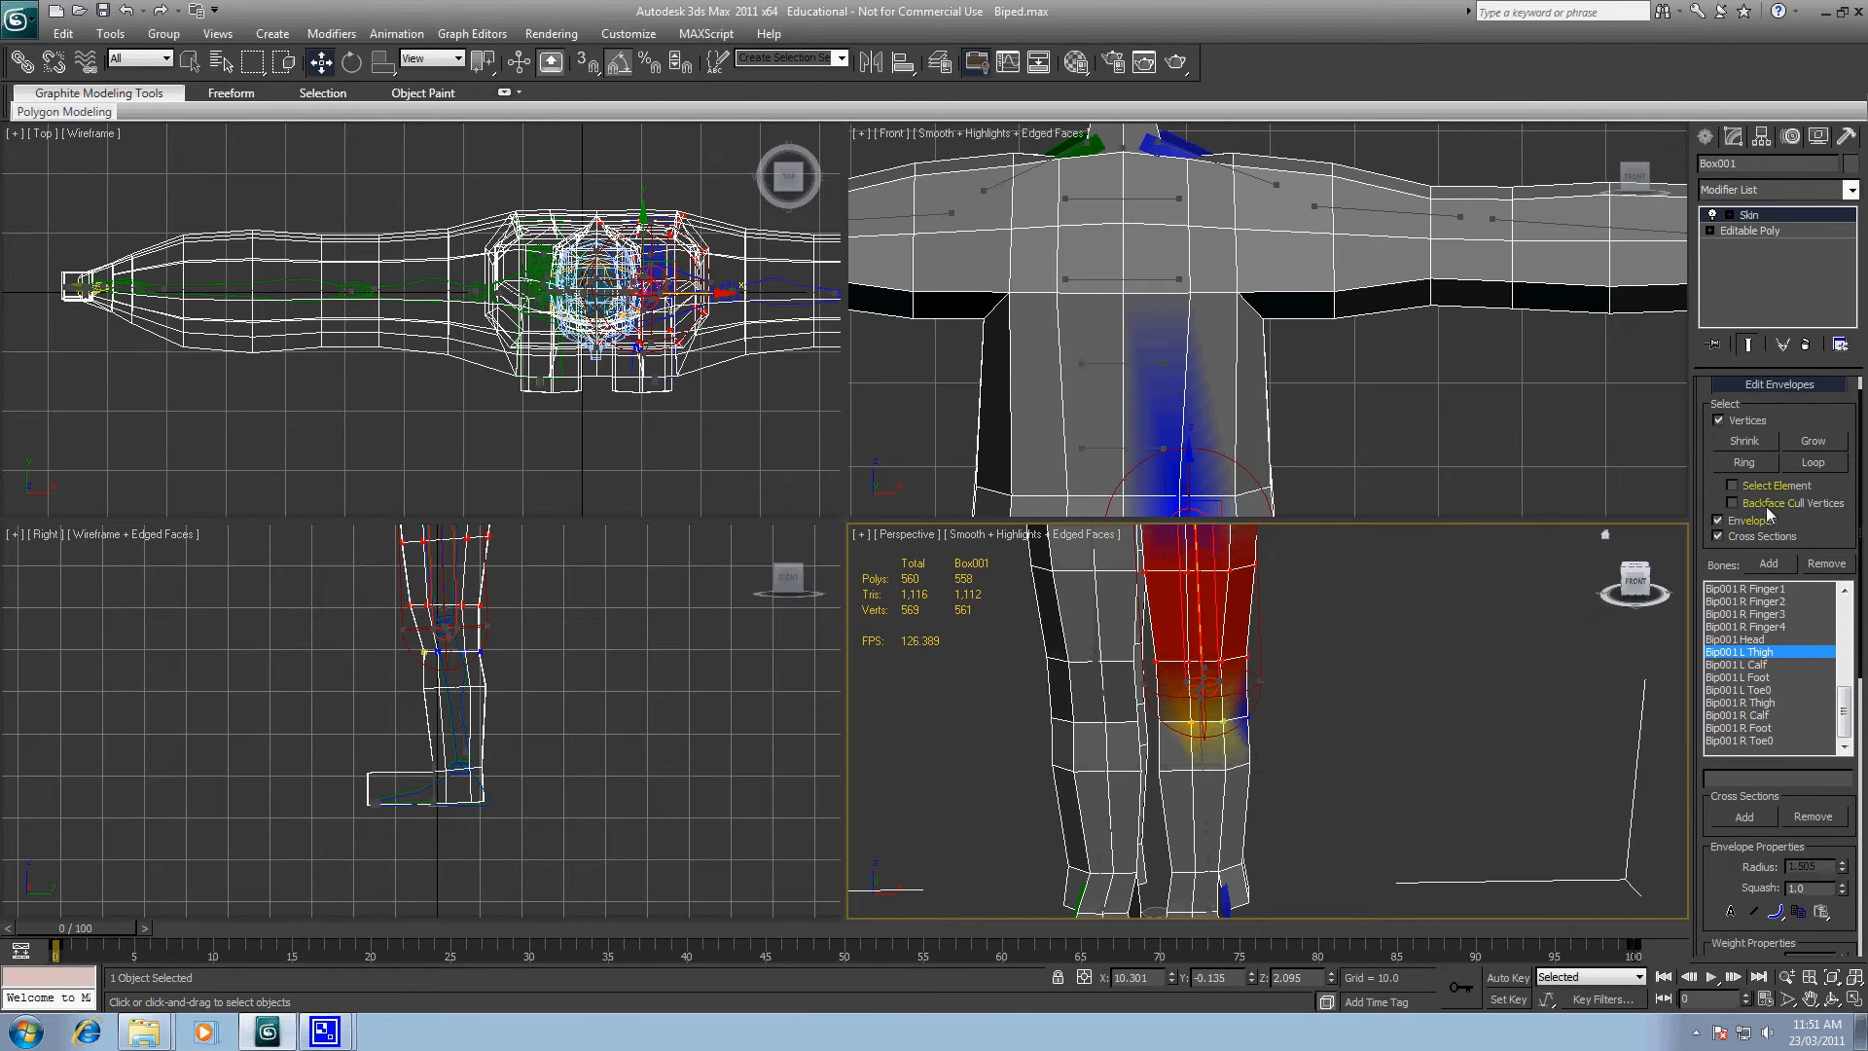
pyautogui.moveTo(1859, 494); pyautogui.dragTo(1857, 729)
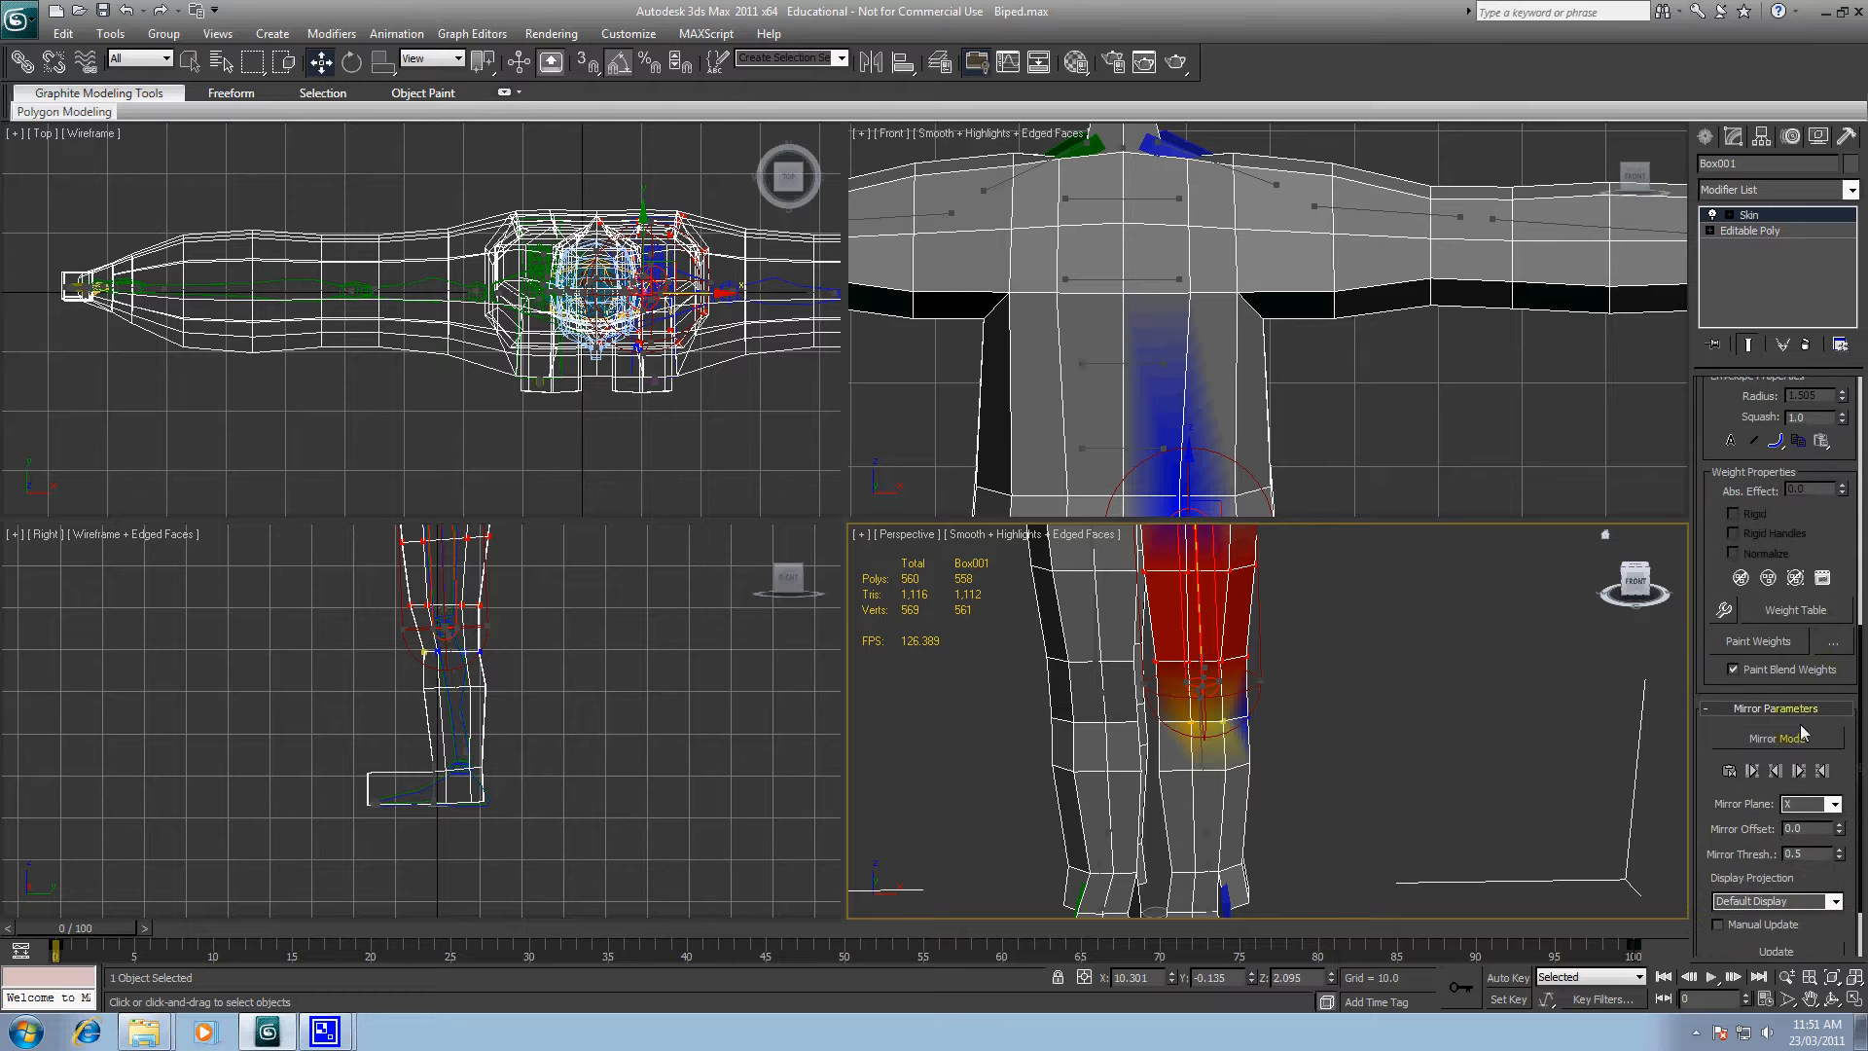
pyautogui.click(1724, 611)
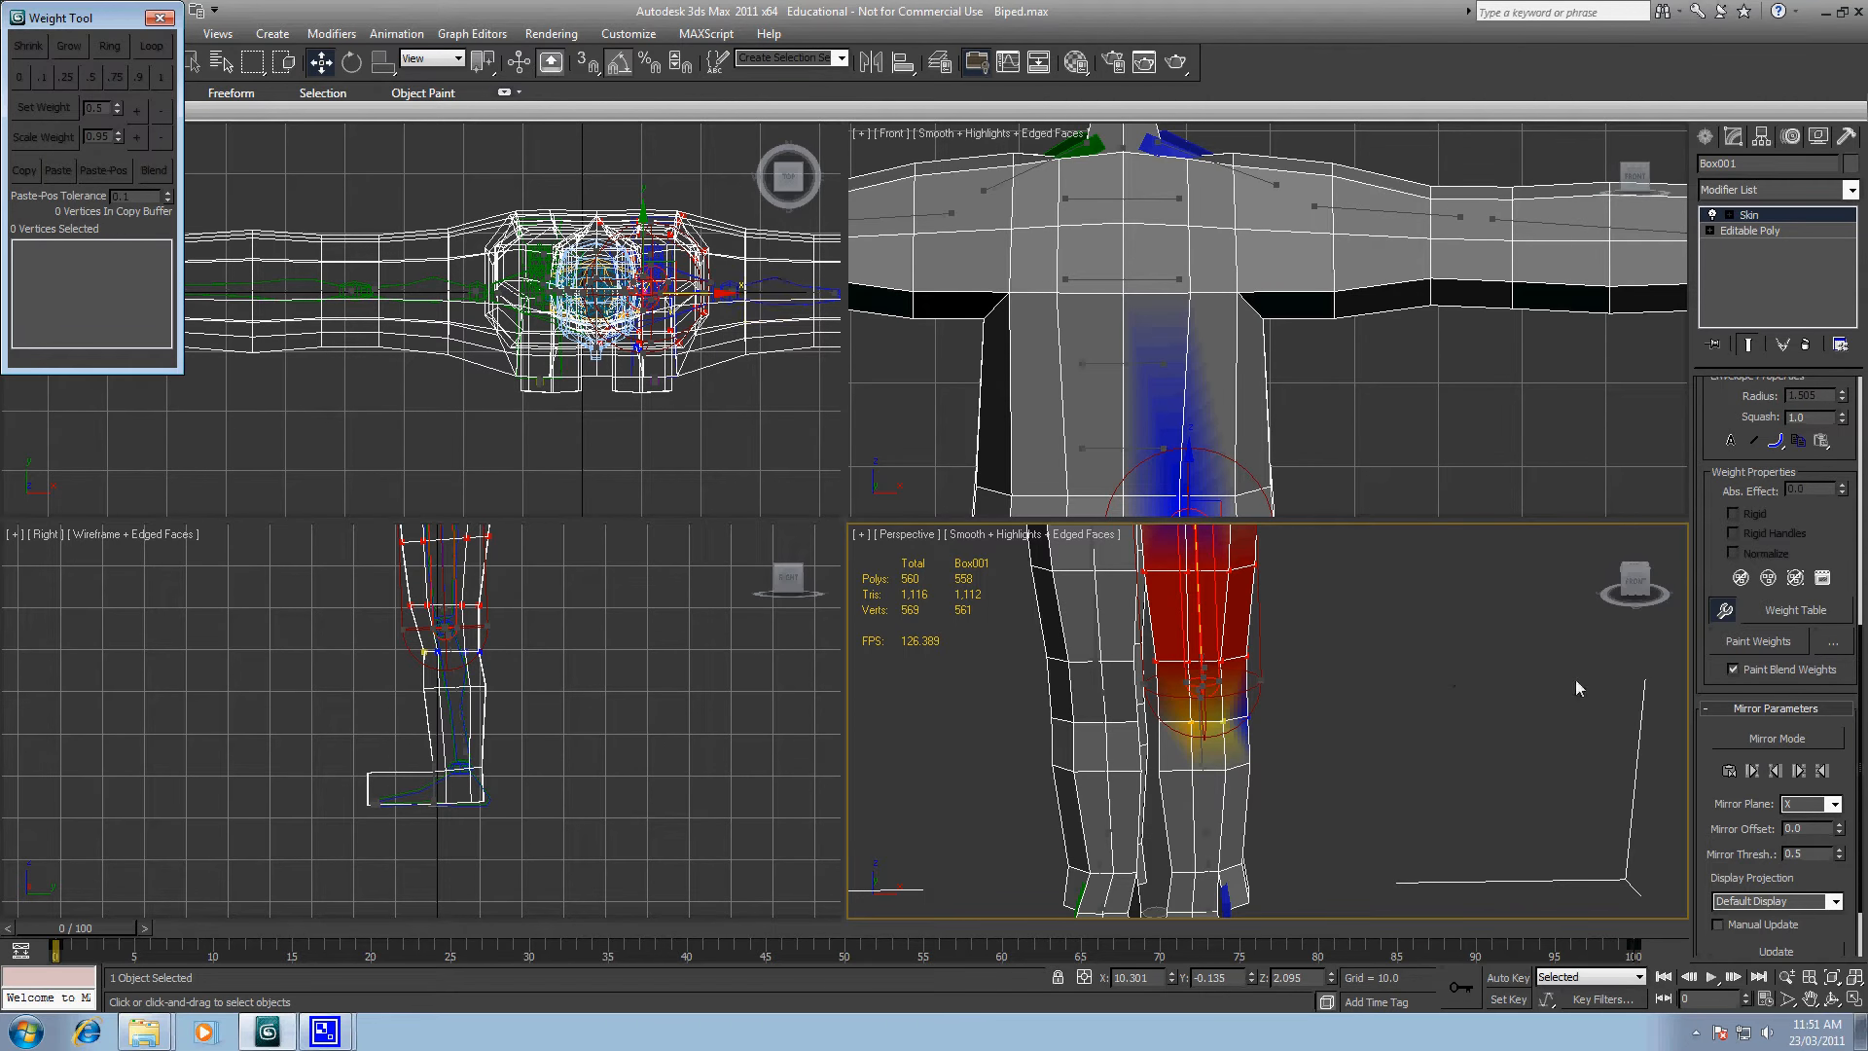
pyautogui.moveTo(1862, 680); pyautogui.dragTo(1848, 470)
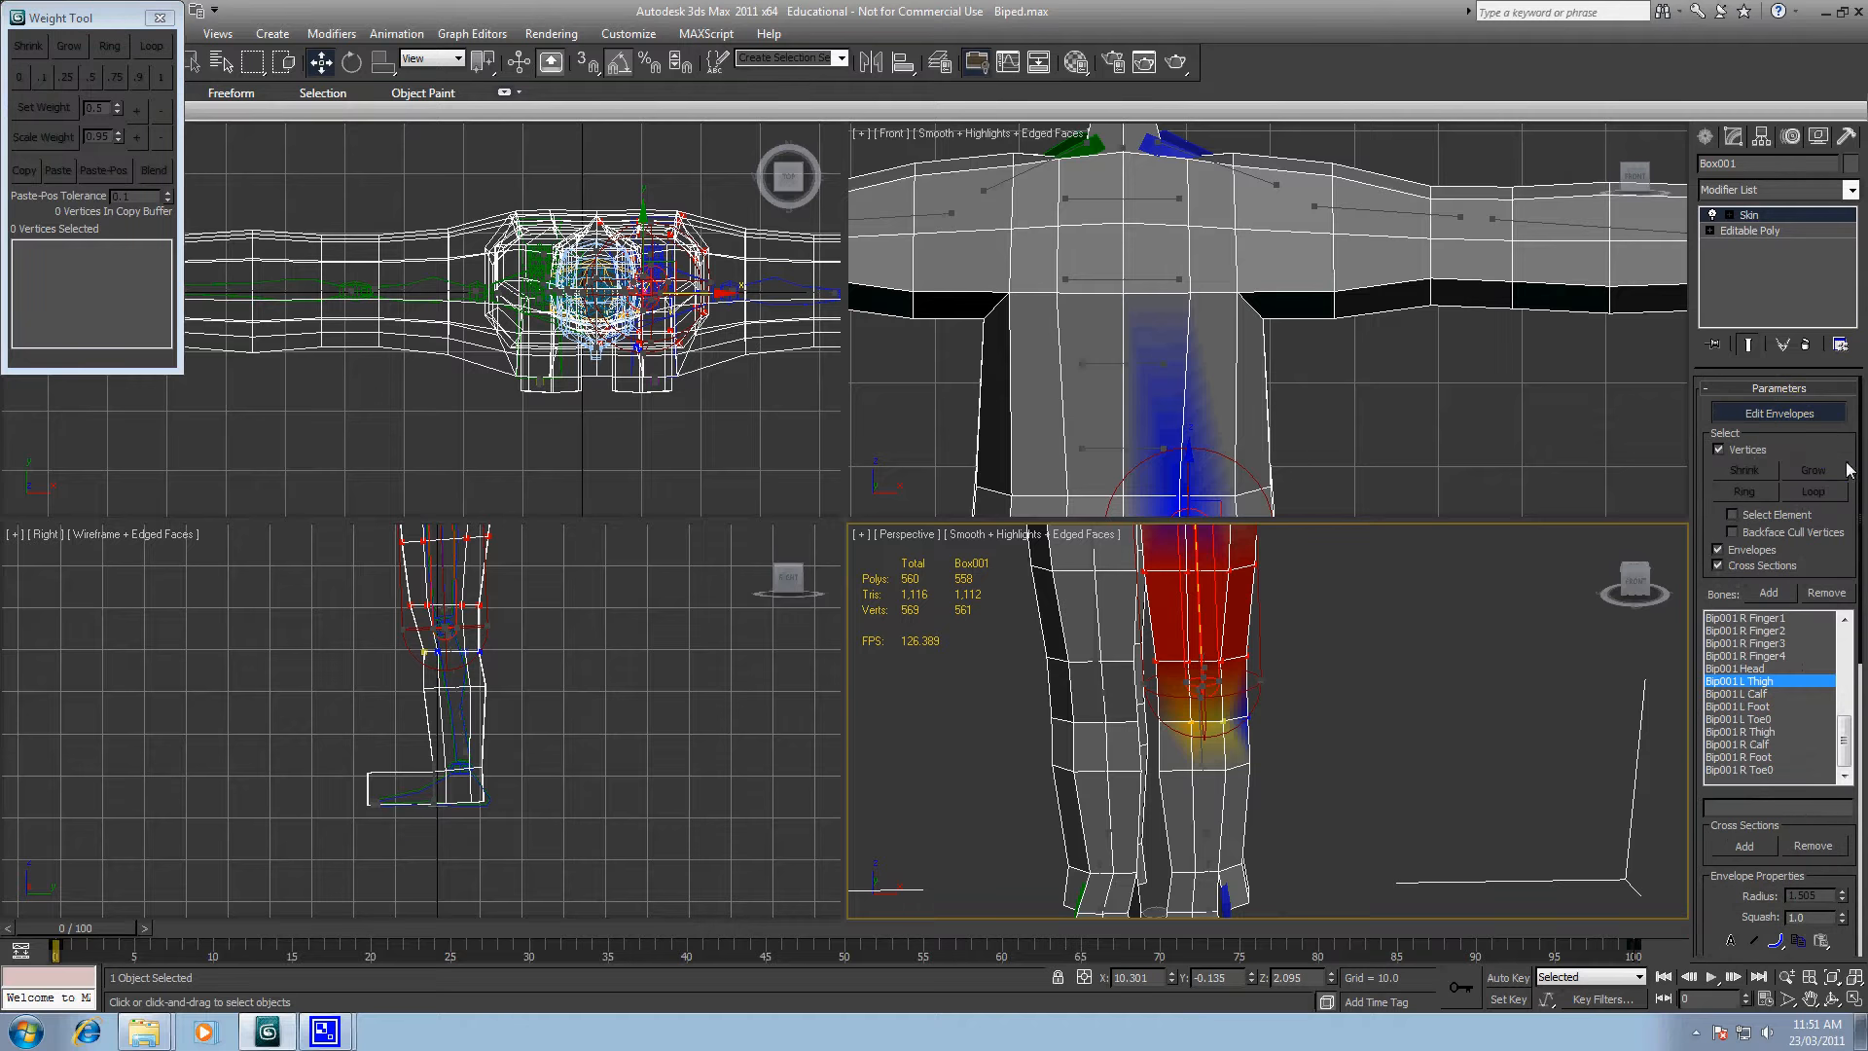
pyautogui.click(1255, 566)
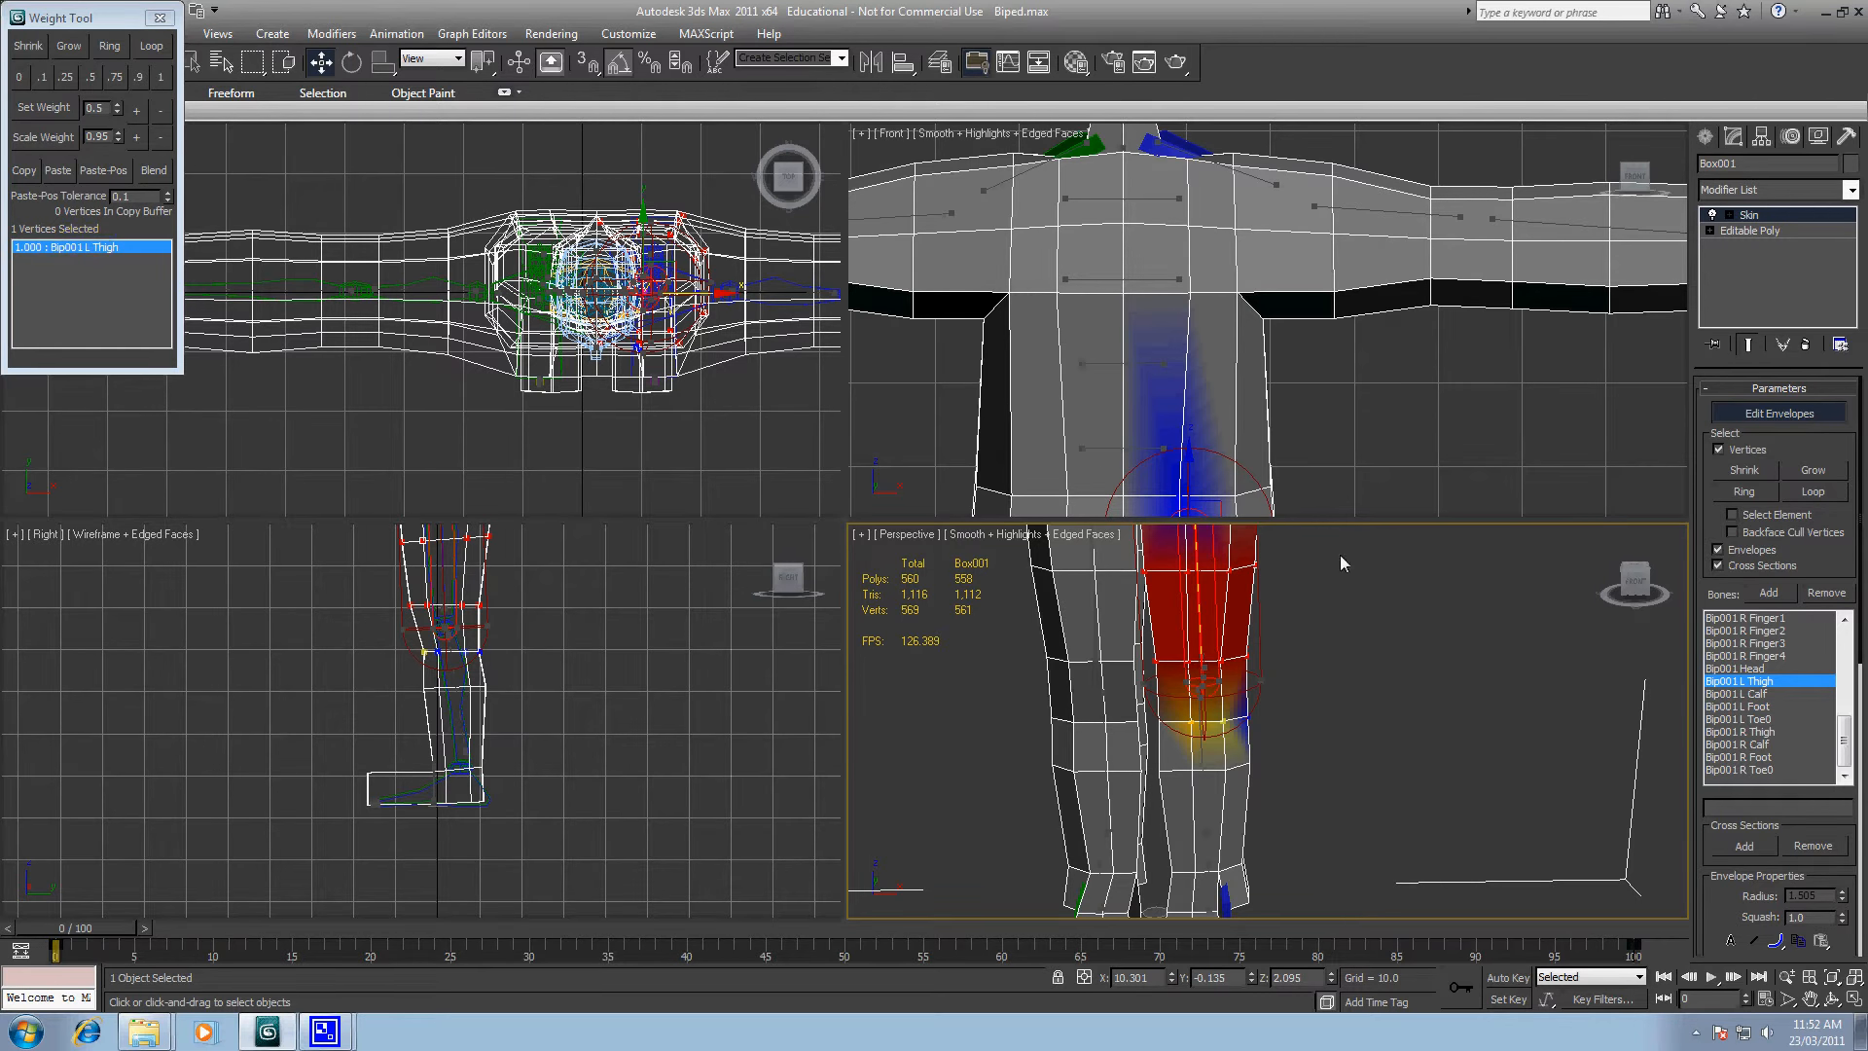
# Step: Review the Skin modifier's weight, mirror, Display, Advanced Parameters and Gizmos settings
pyautogui.scroll(-5, 1859, 696)
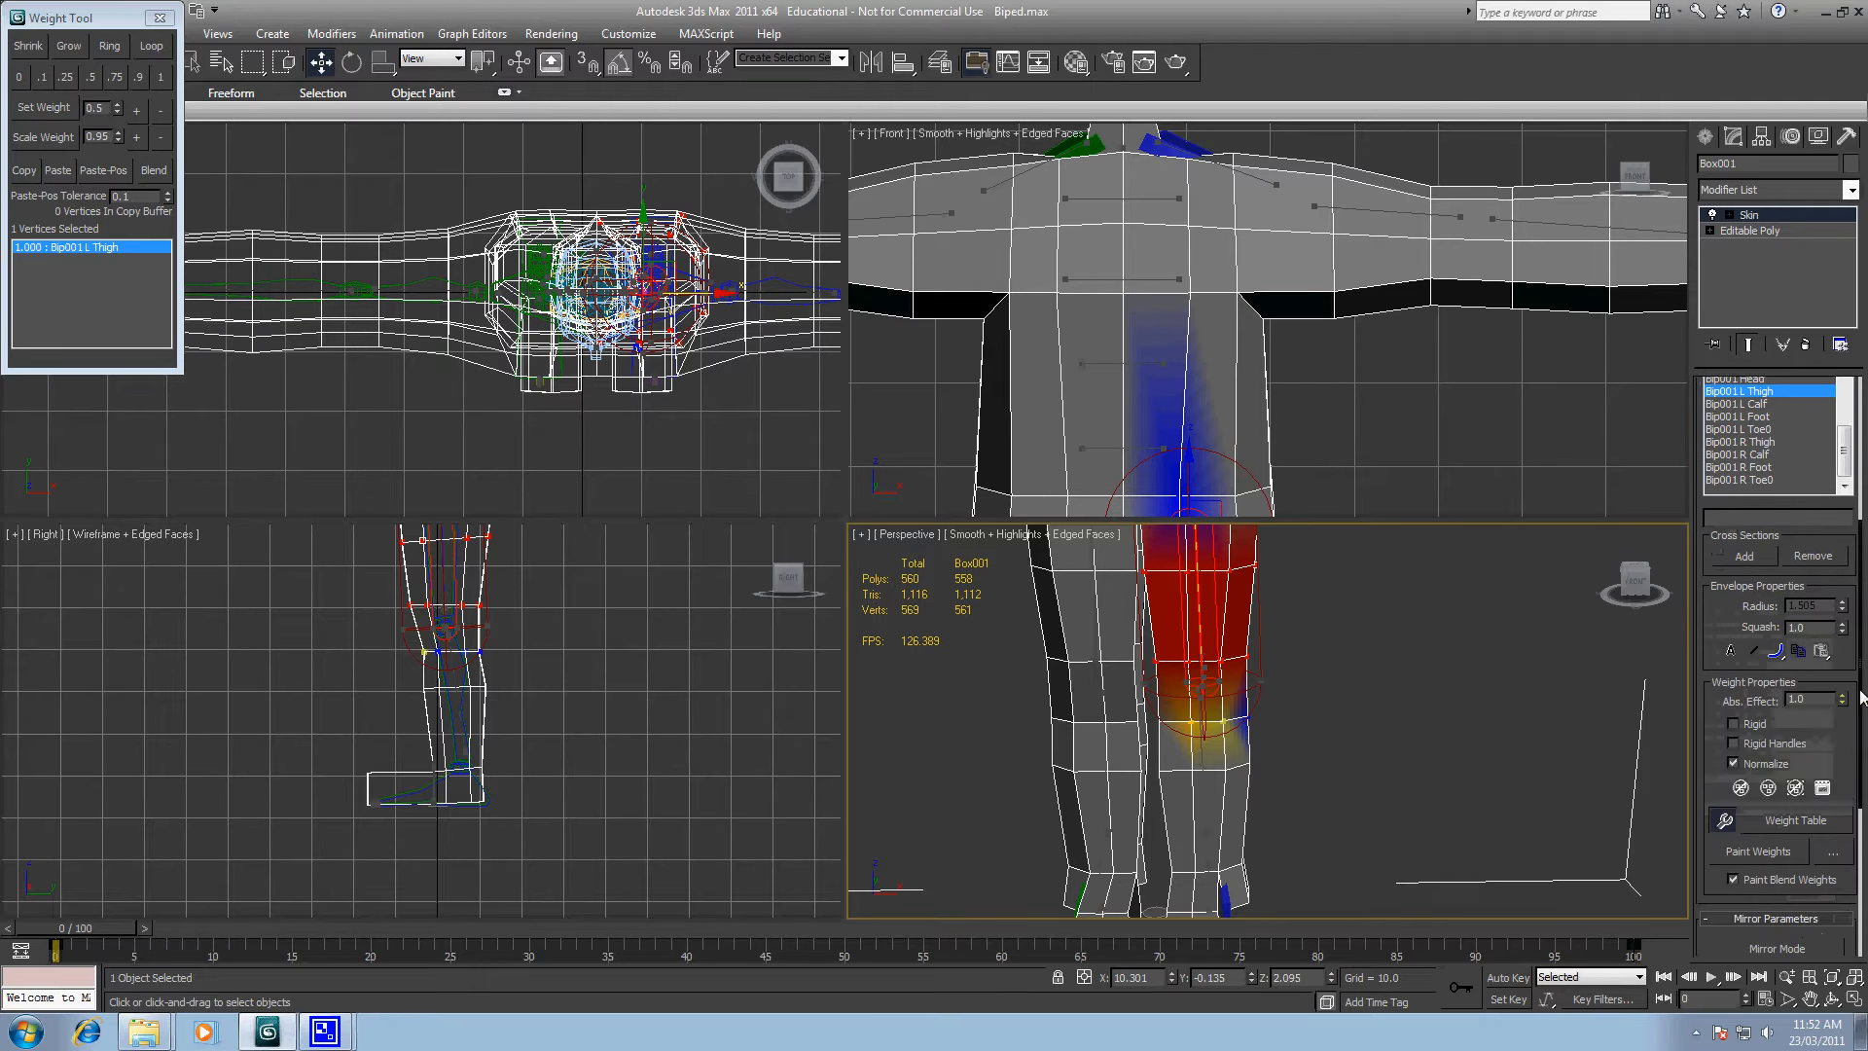
pyautogui.scroll(-4, 1860, 696)
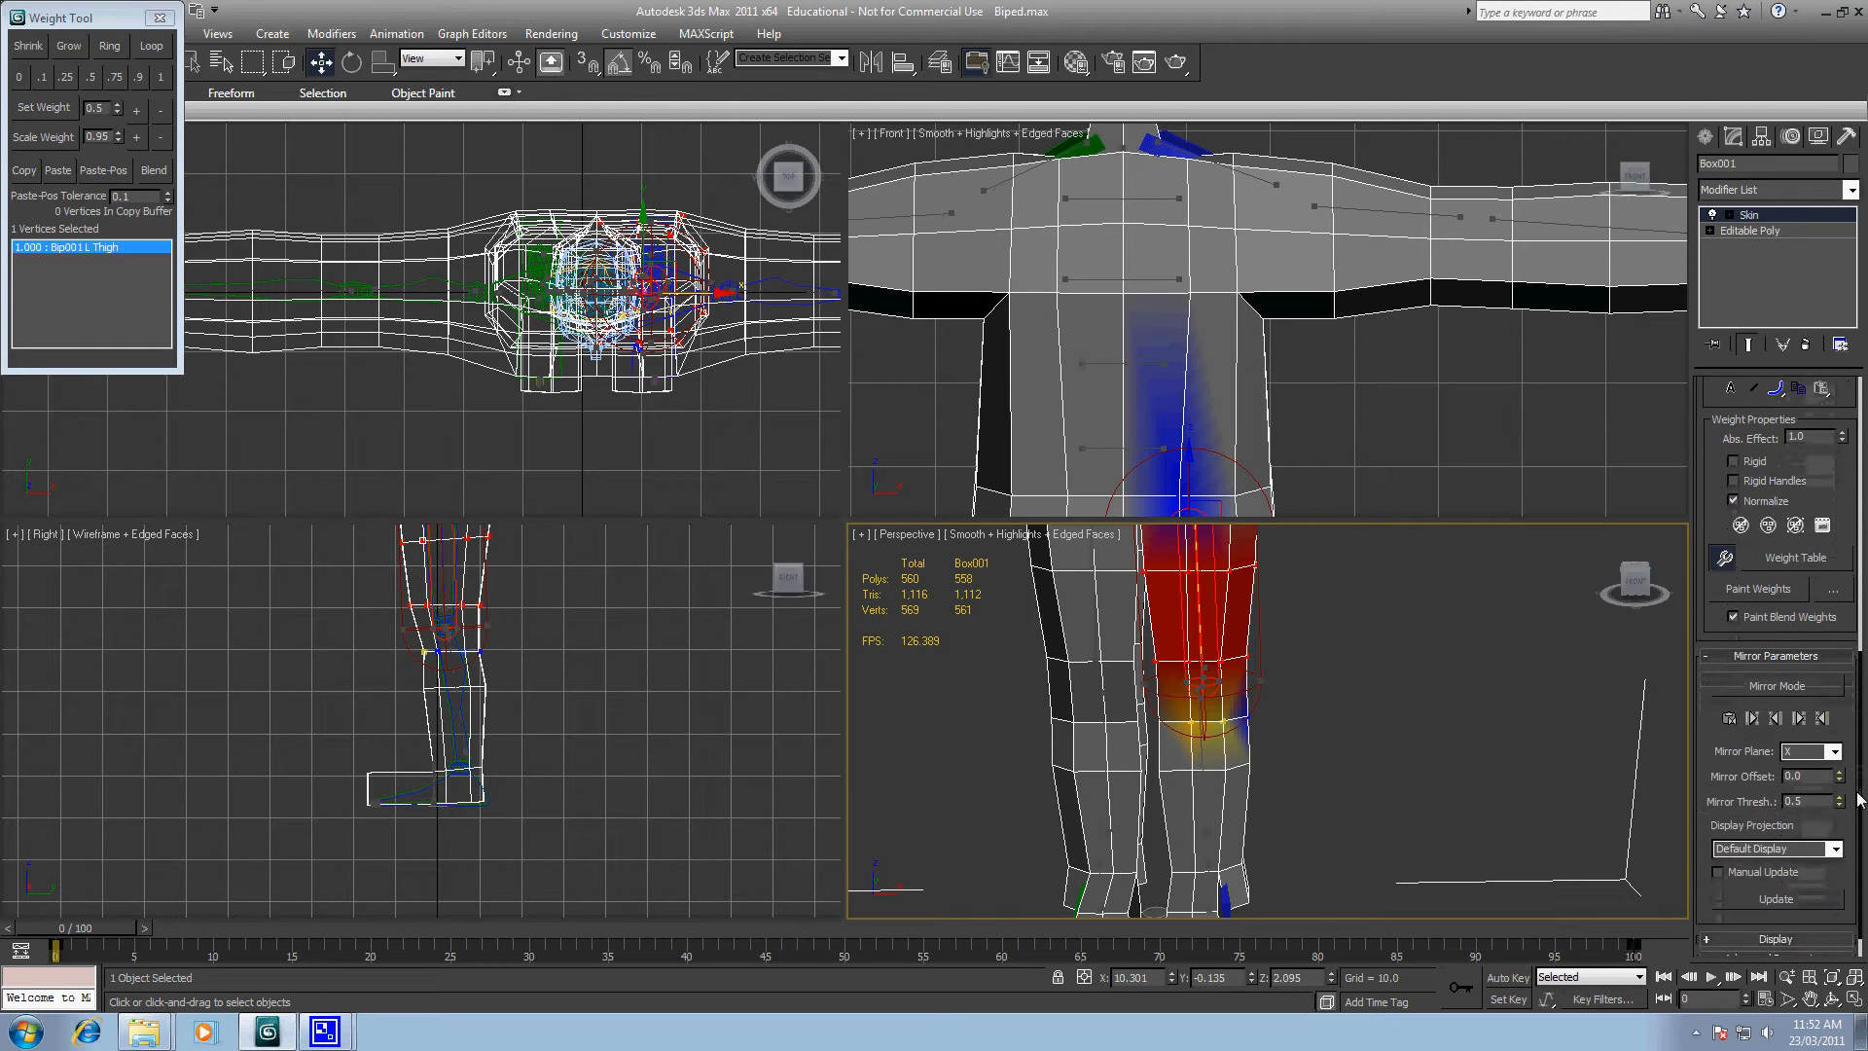
pyautogui.scroll(-1, 1860, 852)
pyautogui.moveTo(1860, 870)
pyautogui.mouseDown()
pyautogui.moveTo(1858, 839)
pyautogui.moveTo(1858, 894)
pyautogui.mouseUp()
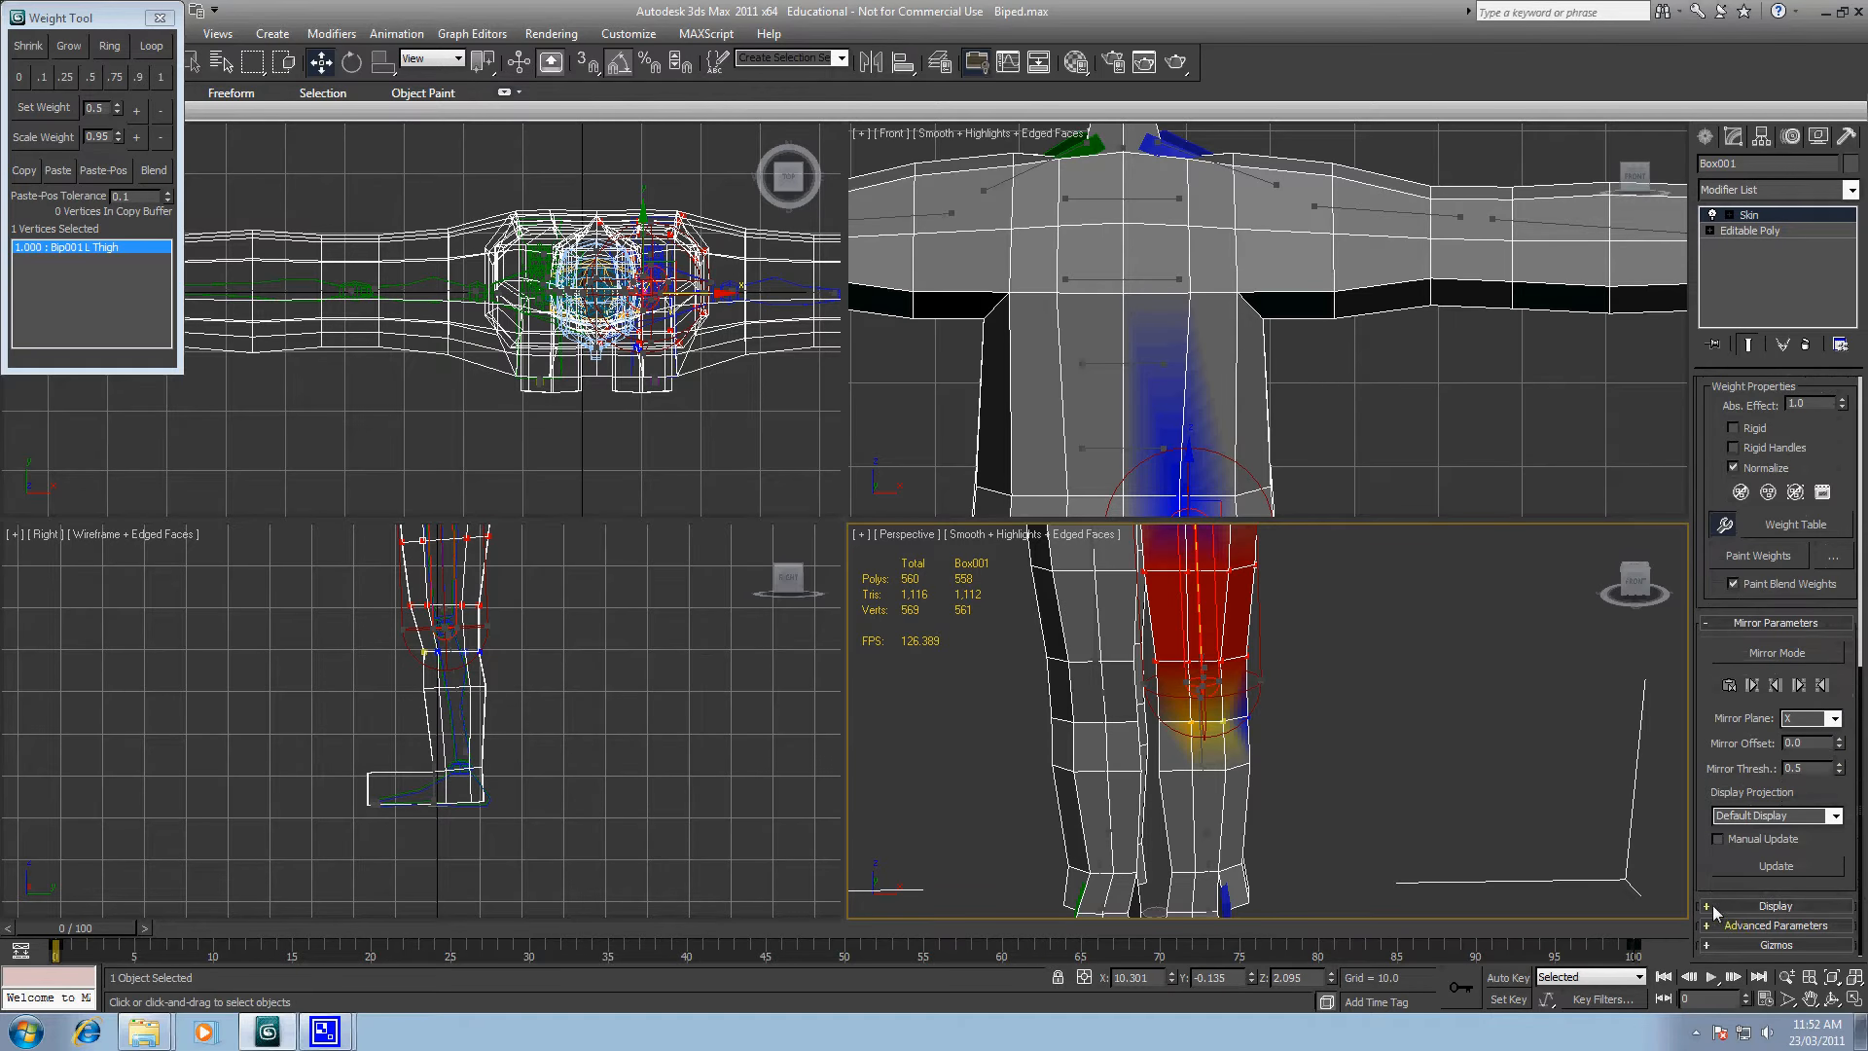
pyautogui.click(1712, 904)
pyautogui.click(1712, 695)
pyautogui.click(1709, 941)
pyautogui.click(1716, 864)
pyautogui.click(1713, 925)
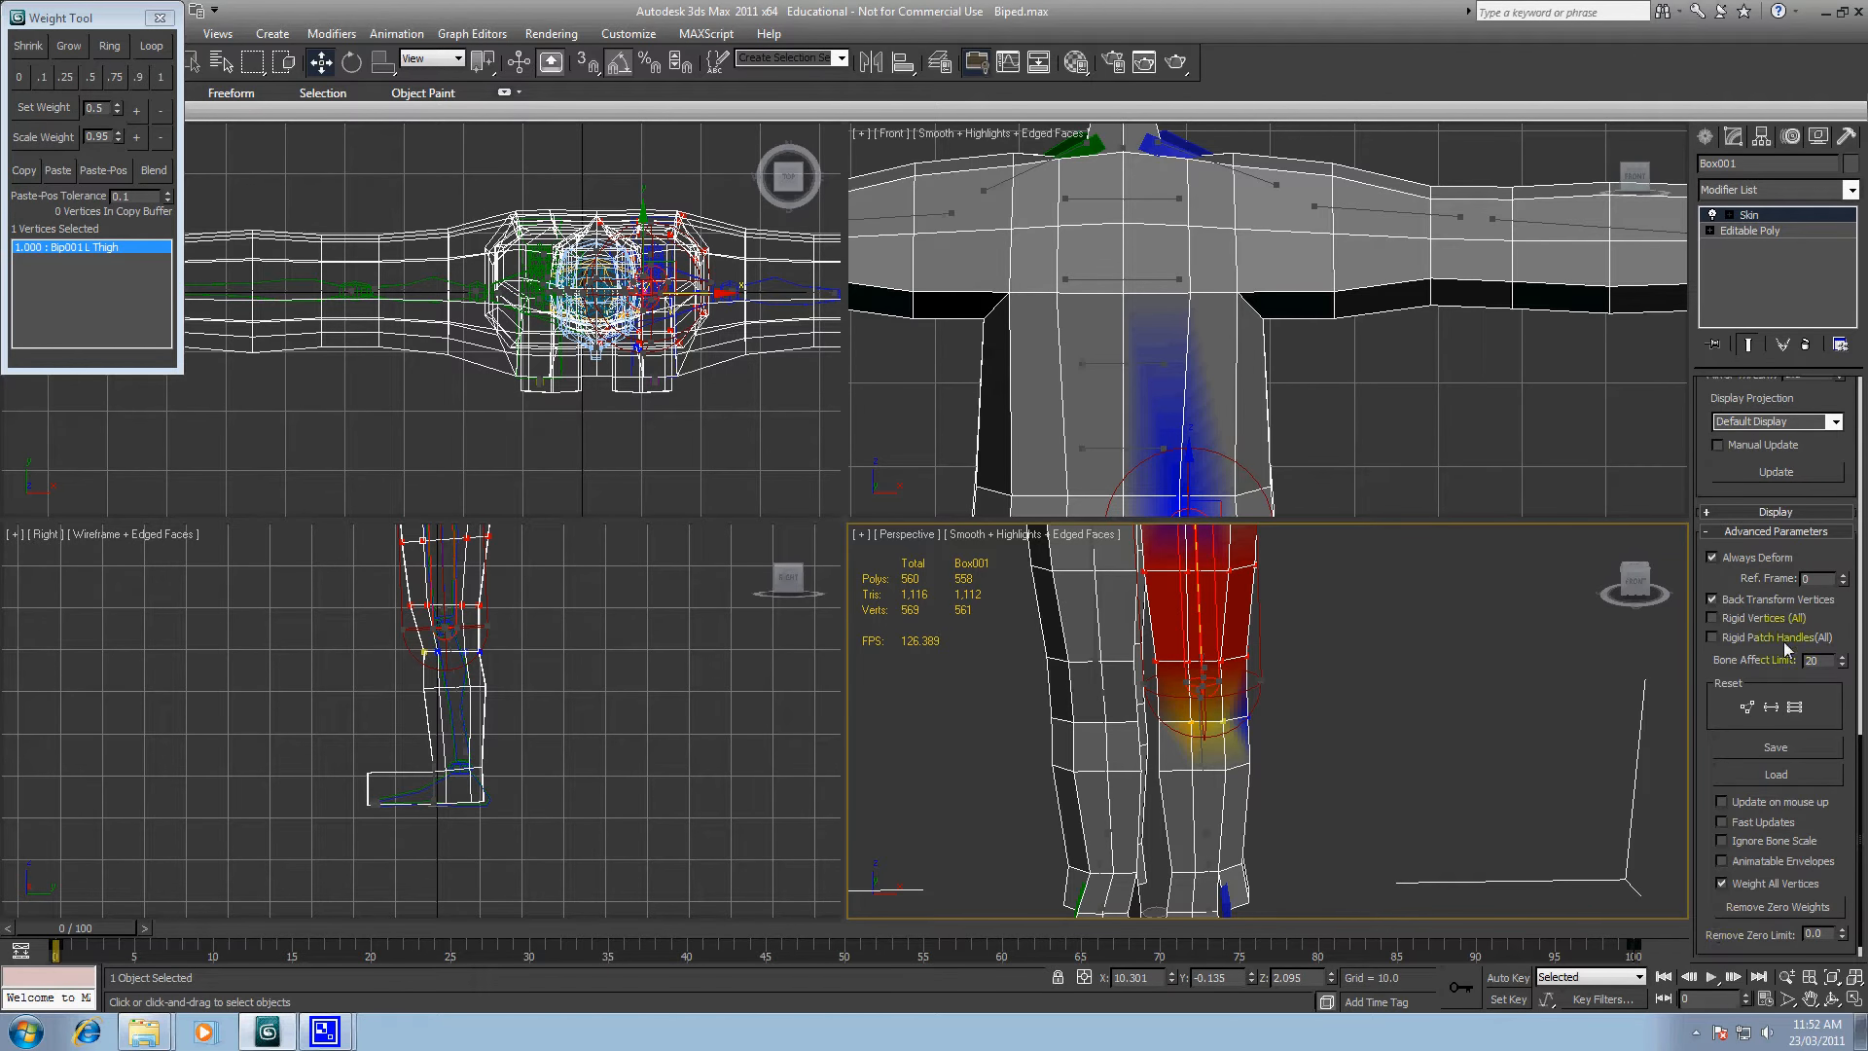
pyautogui.click(1712, 534)
pyautogui.moveTo(1859, 764); pyautogui.dragTo(1853, 386)
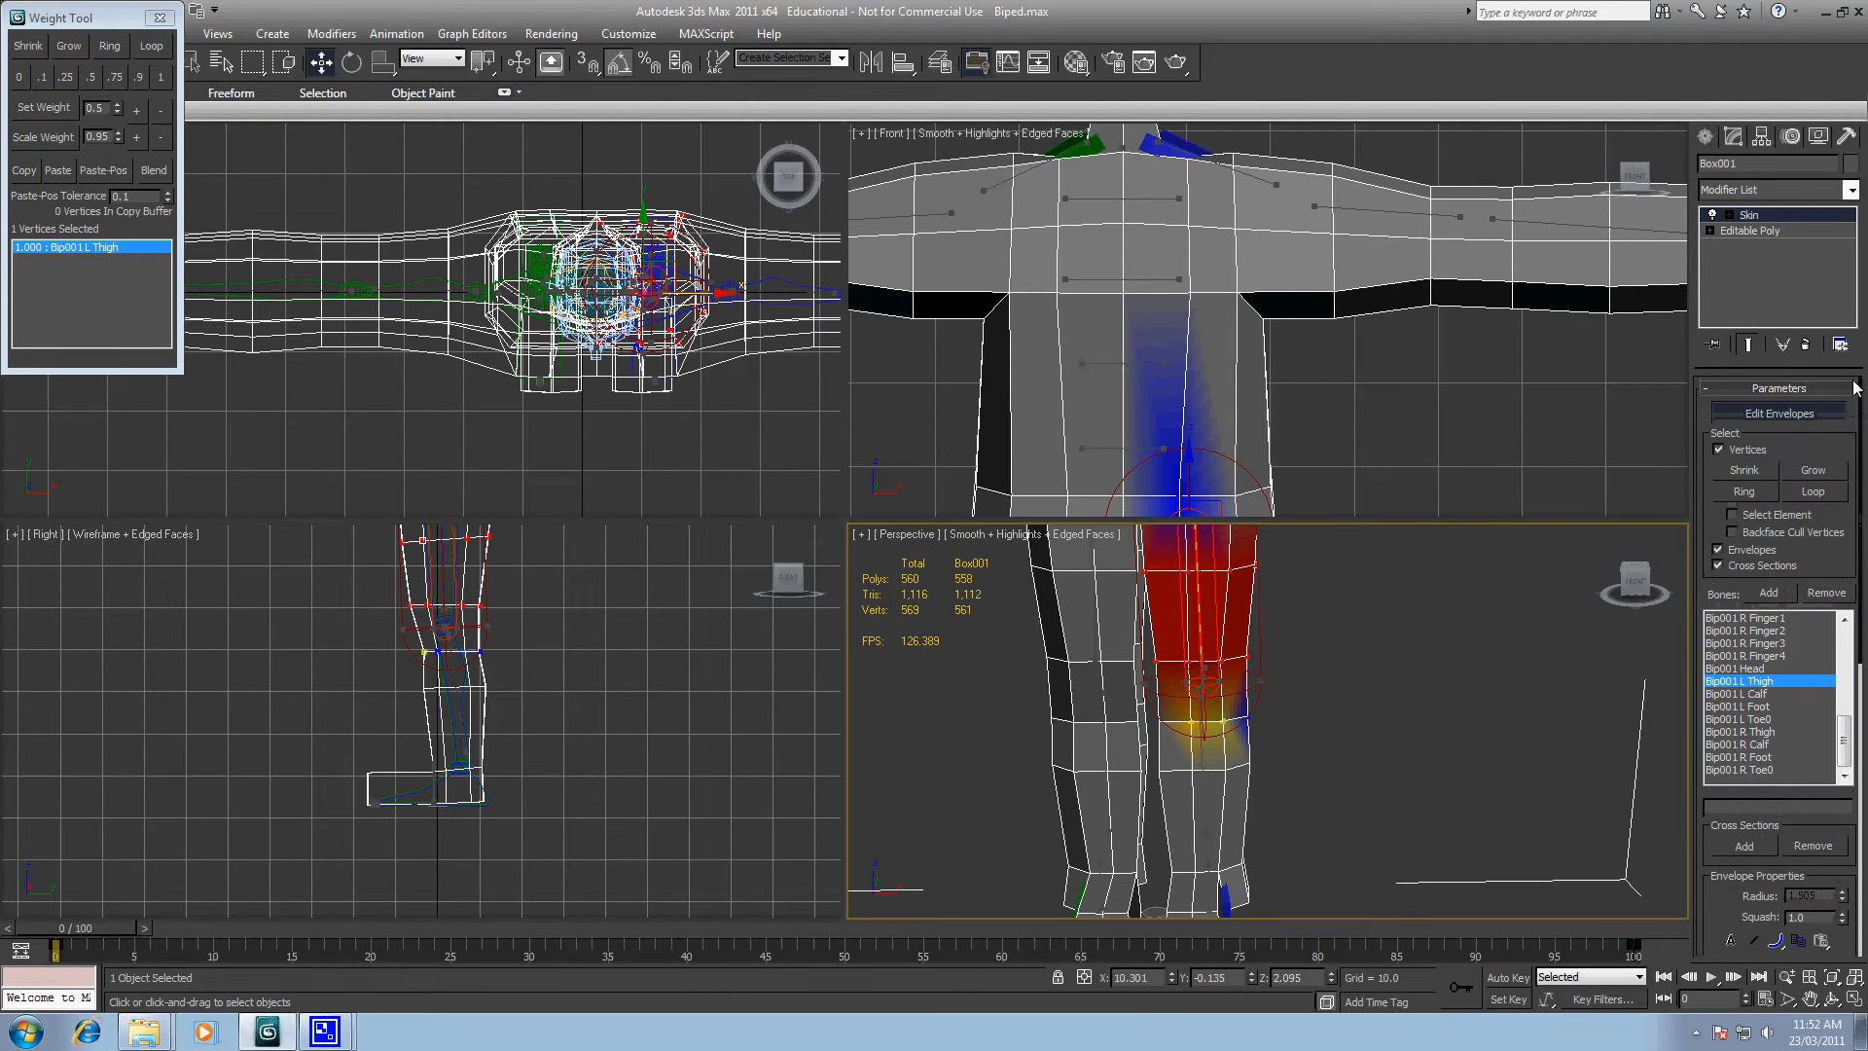
pyautogui.moveTo(1859, 484); pyautogui.dragTo(1855, 757)
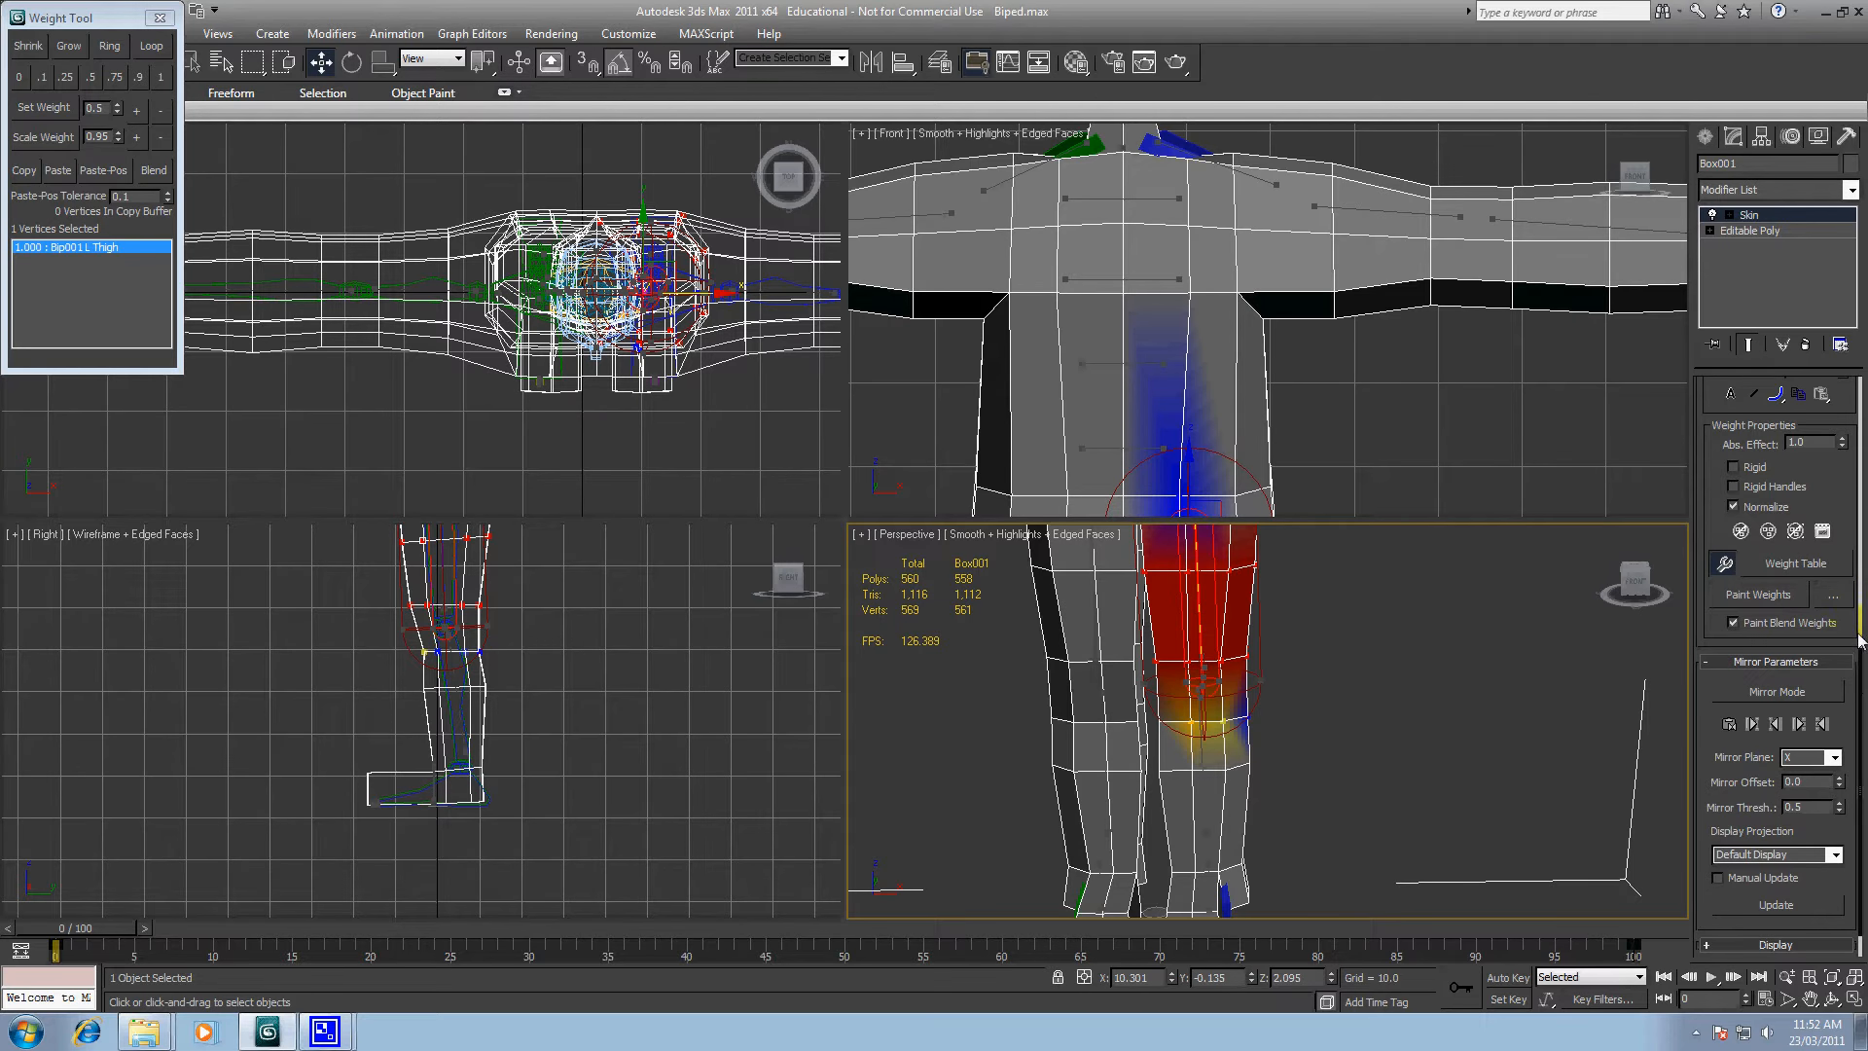
pyautogui.scroll(3, 1860, 639)
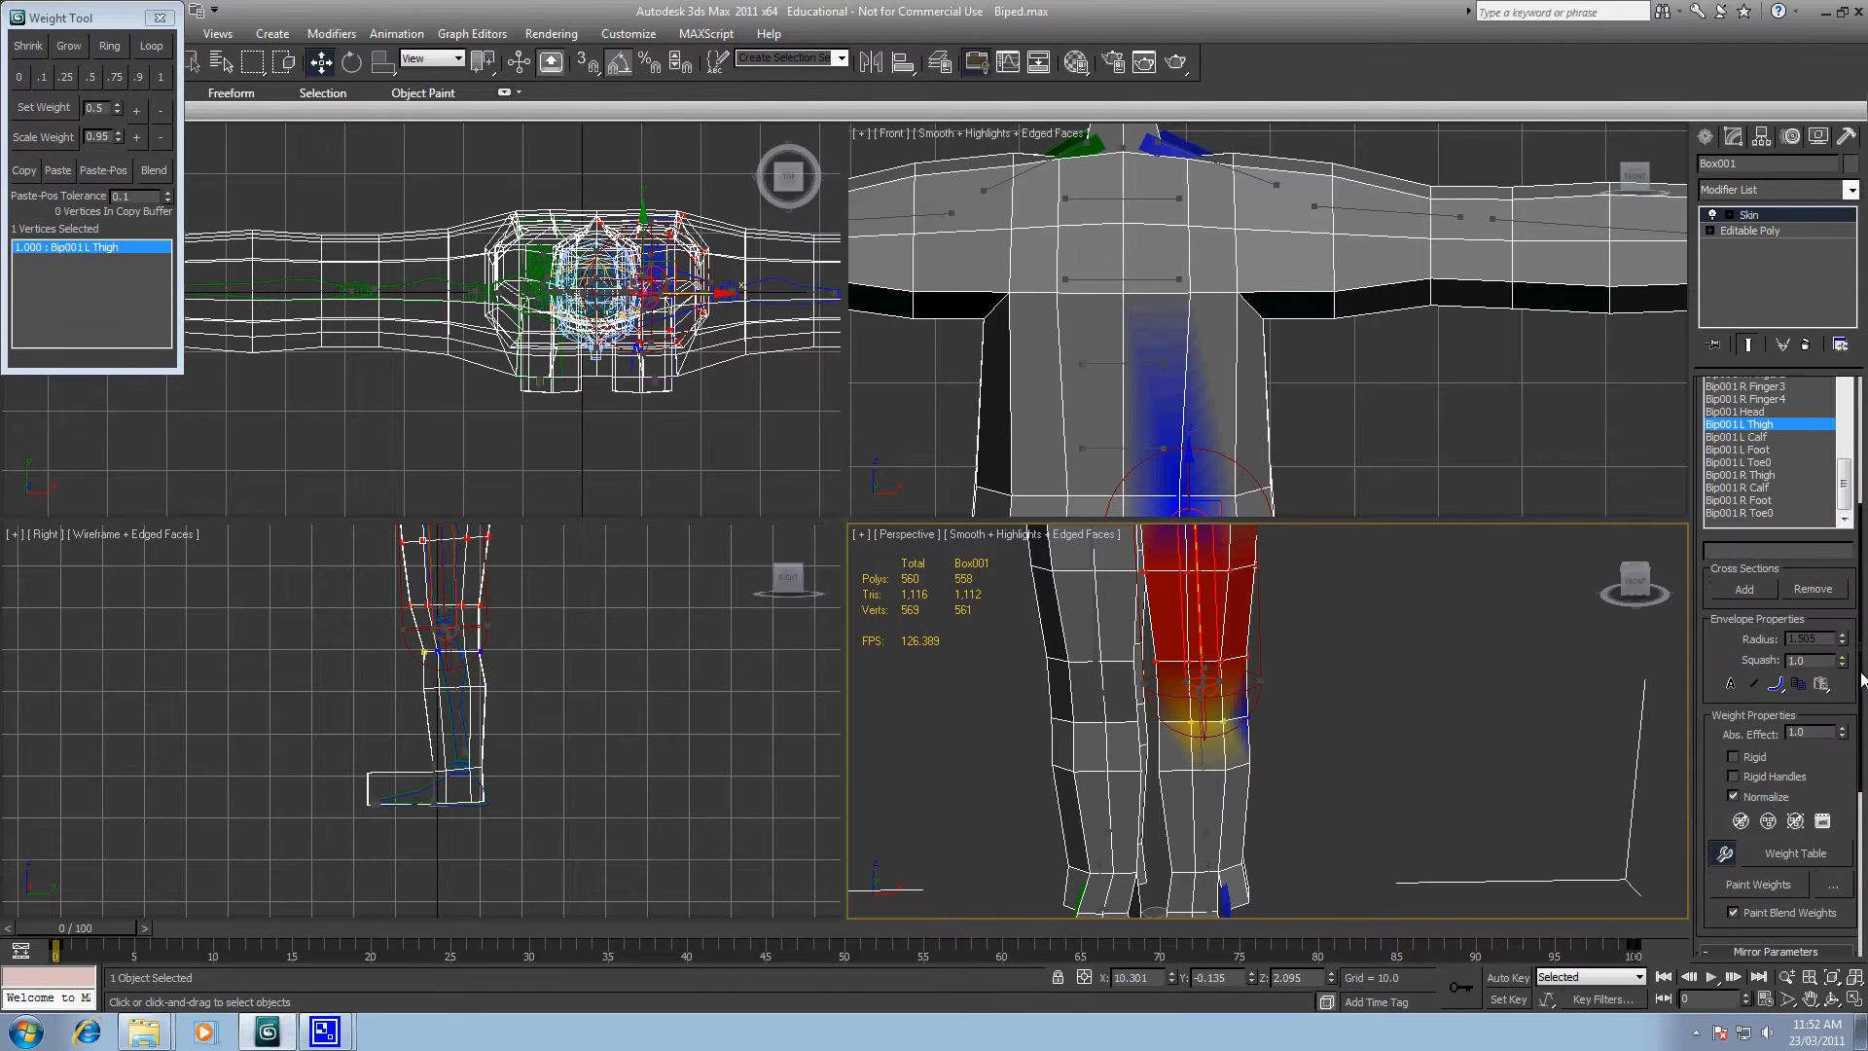
pyautogui.moveTo(1860, 681); pyautogui.dragTo(1854, 637)
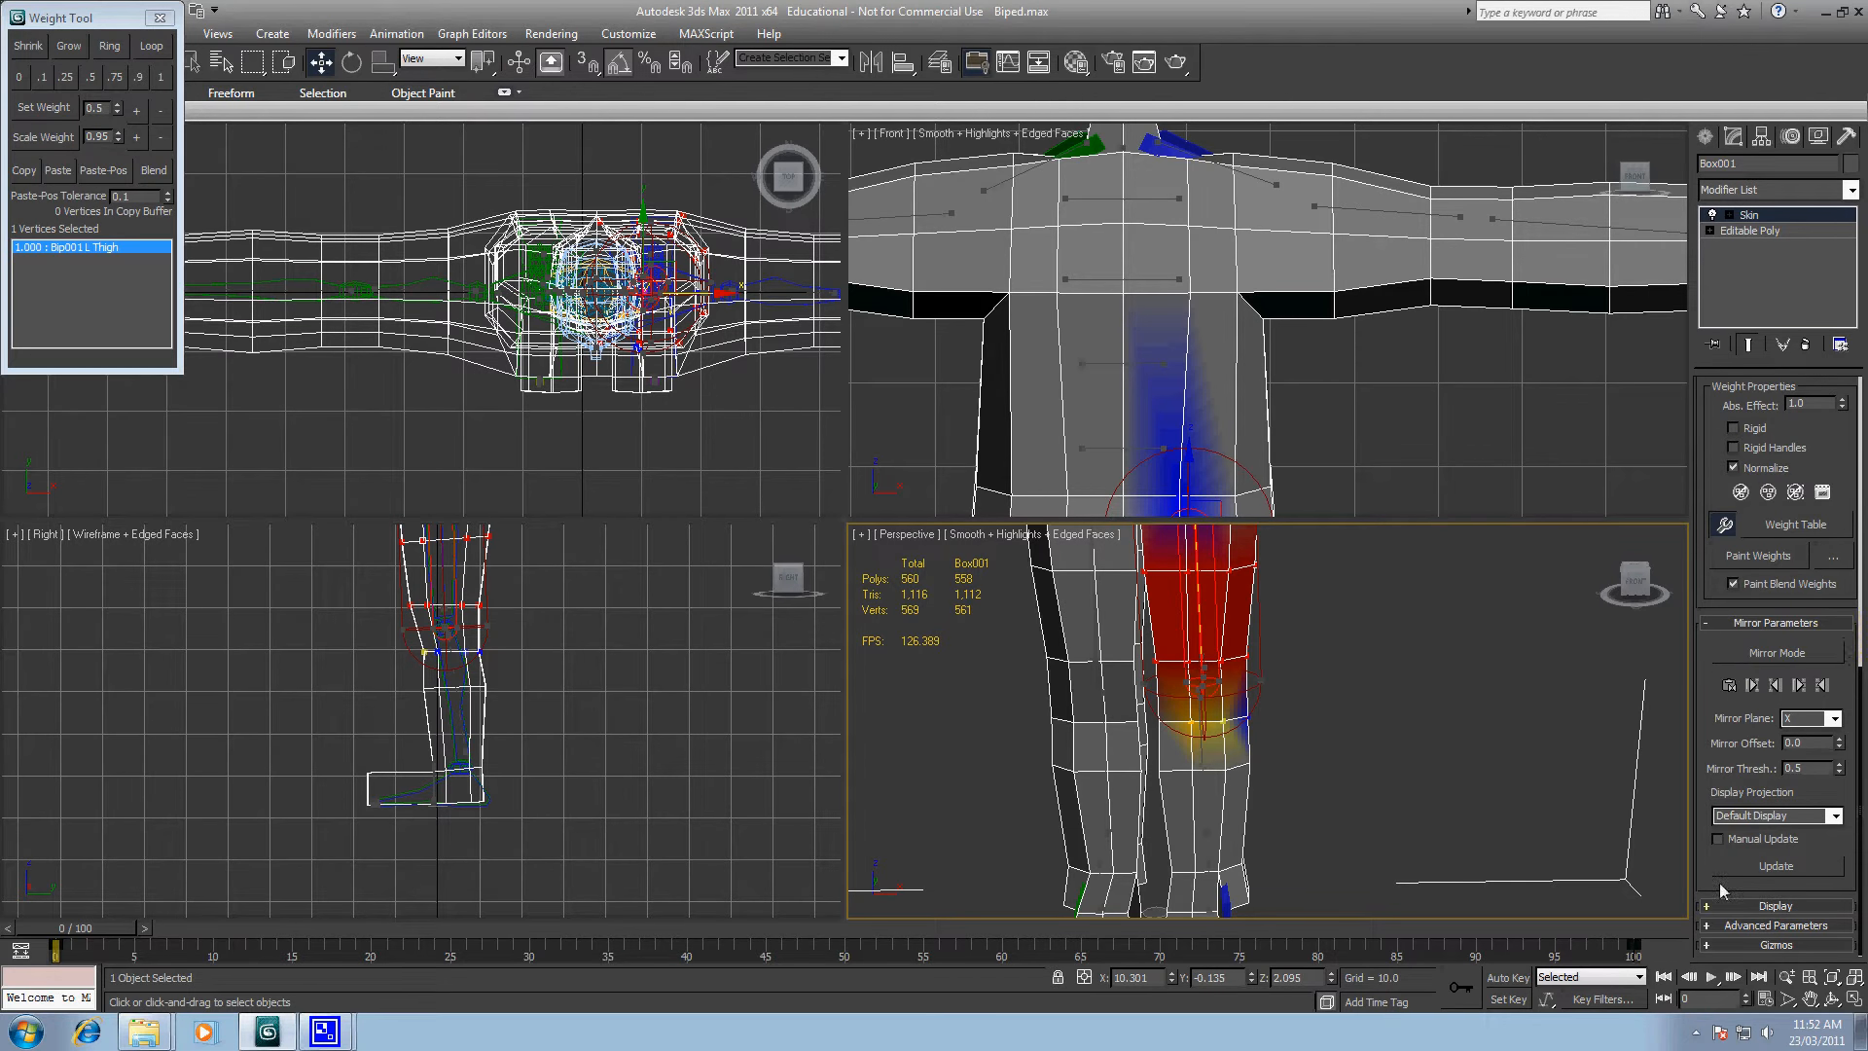
pyautogui.click(1730, 904)
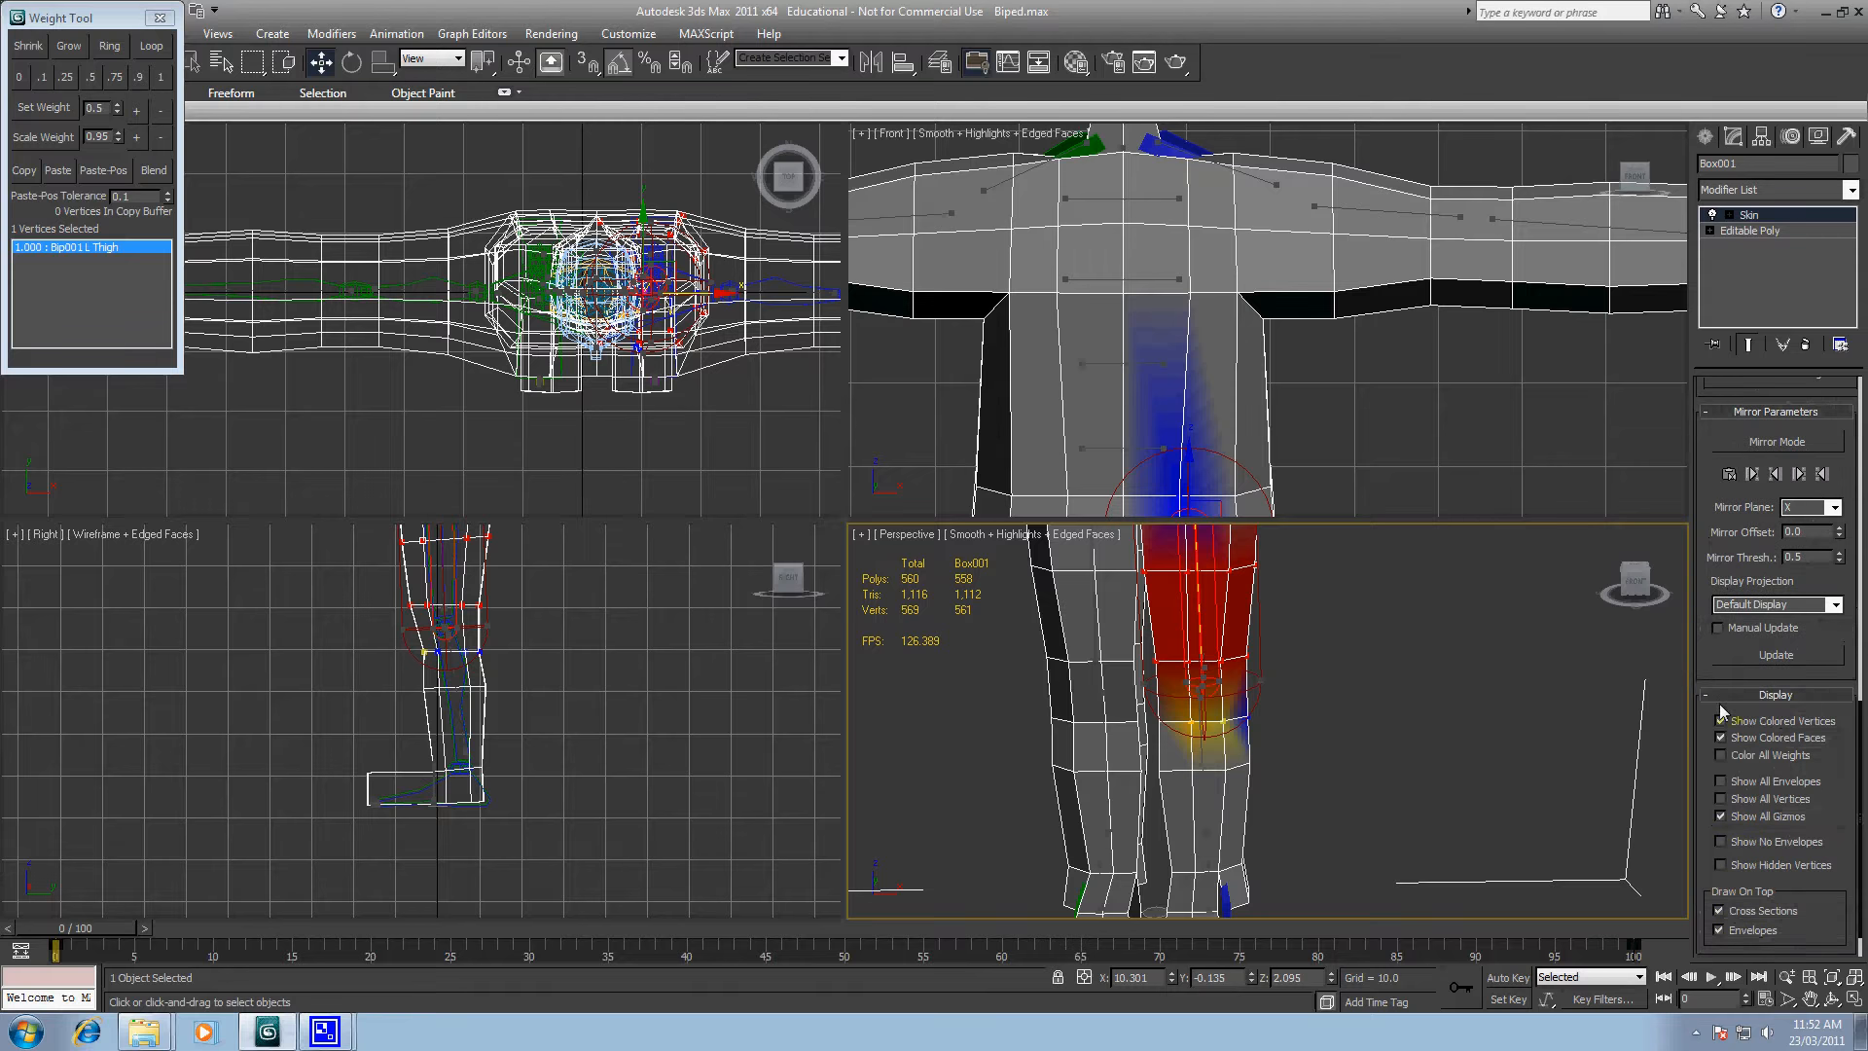
pyautogui.click(1721, 695)
# Step: Expand the Skin modifier's Advanced Parameters and look through its options and the Gizmos settings
pyautogui.click(1719, 924)
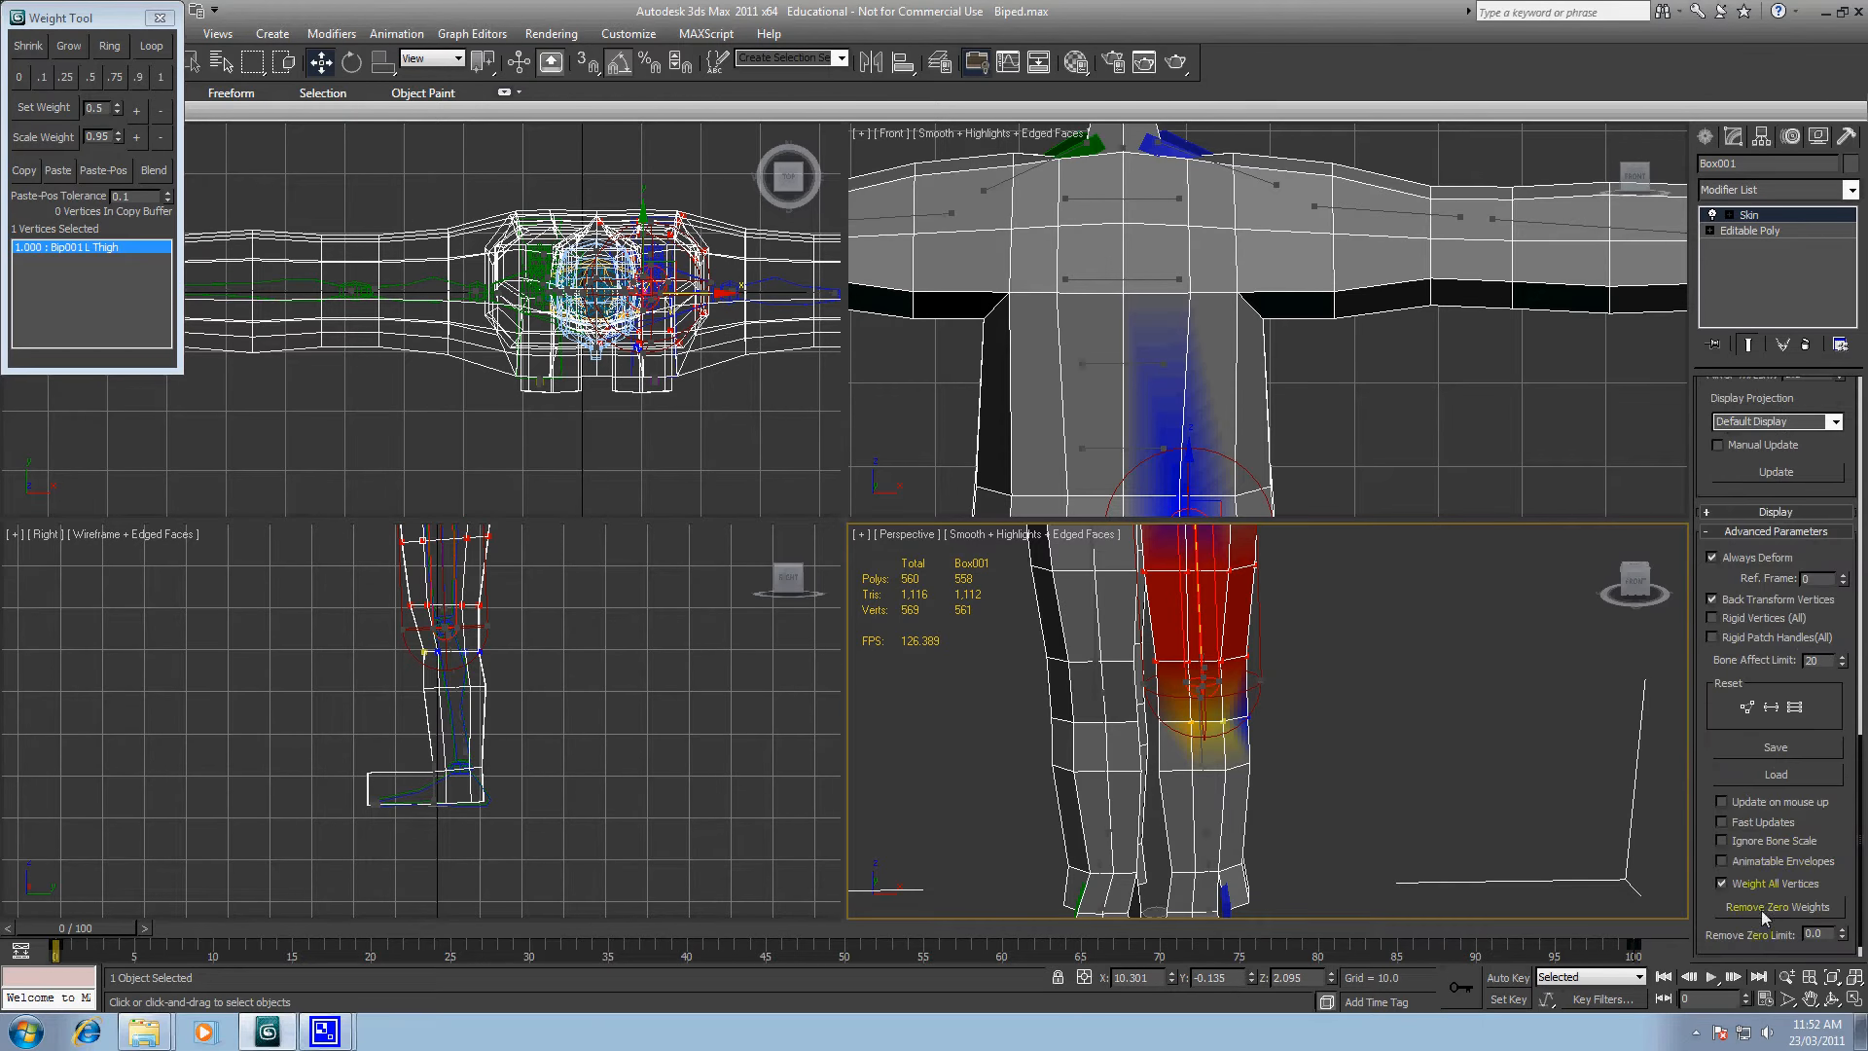
pyautogui.click(1858, 727)
pyautogui.moveTo(1860, 744); pyautogui.dragTo(1852, 903)
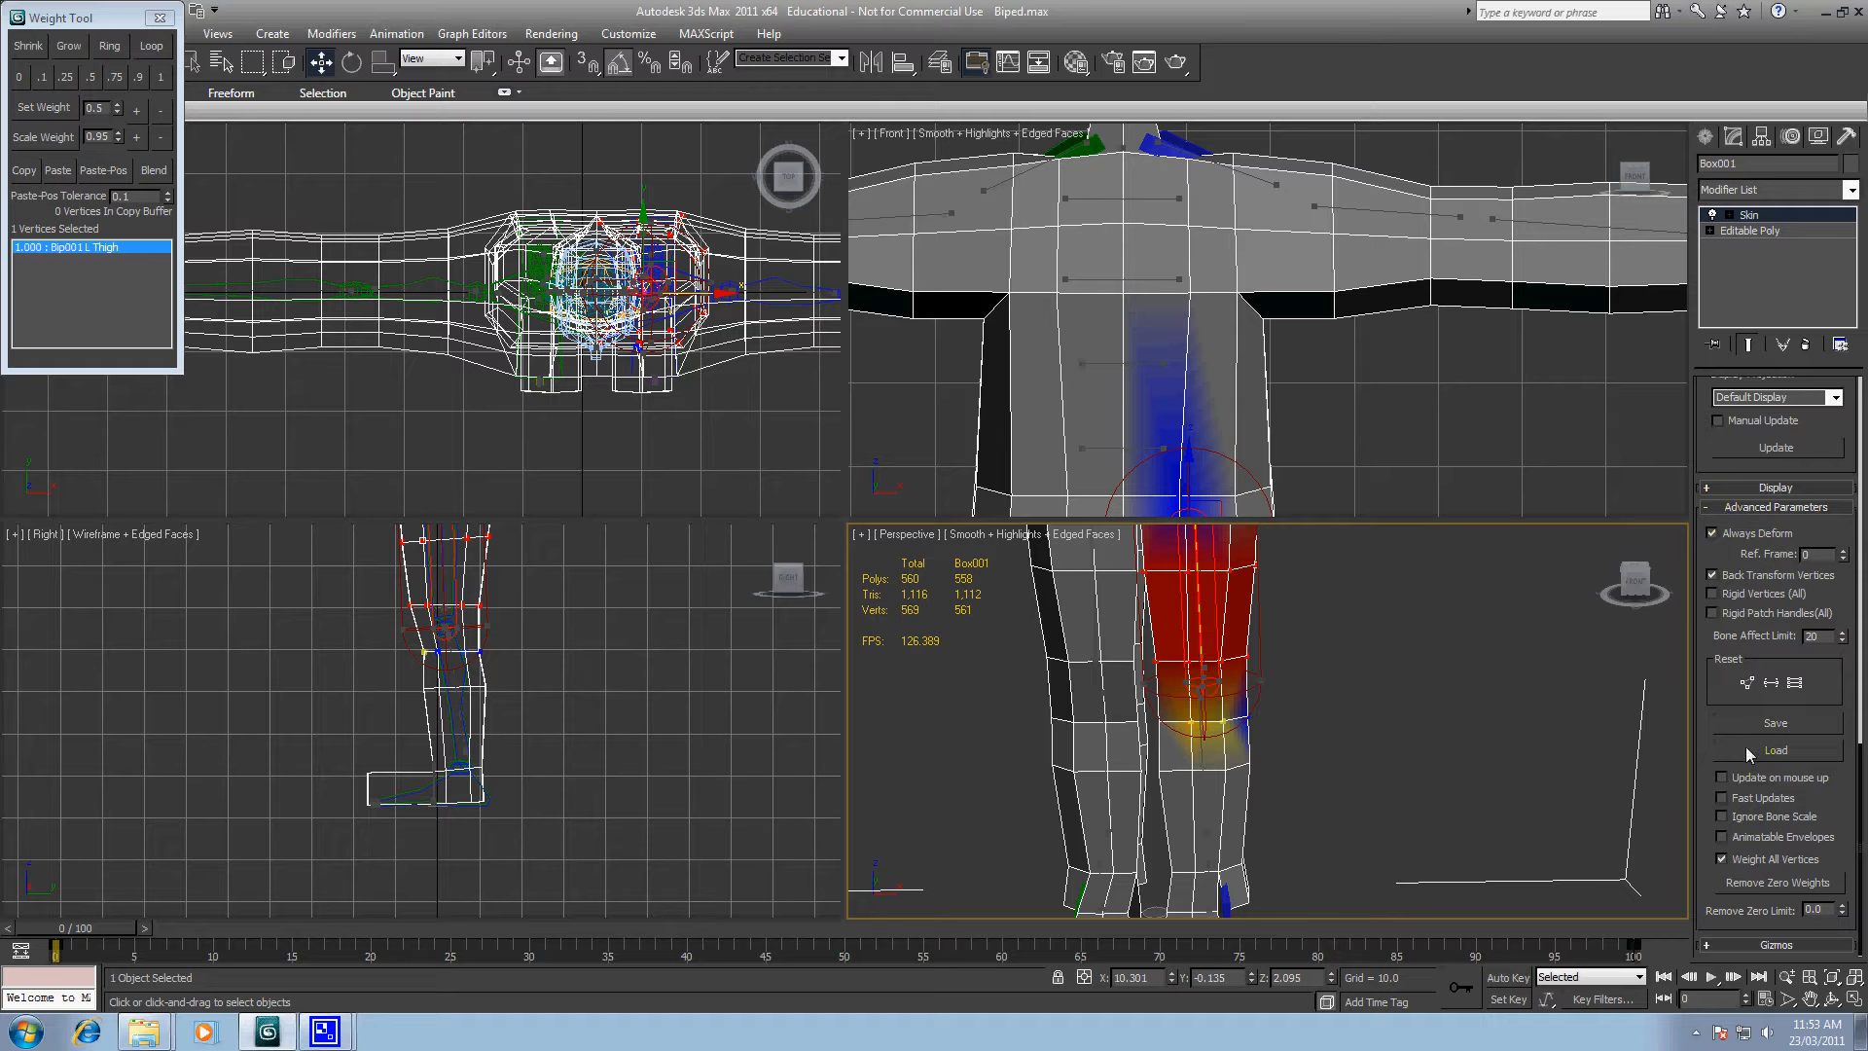
pyautogui.click(1716, 943)
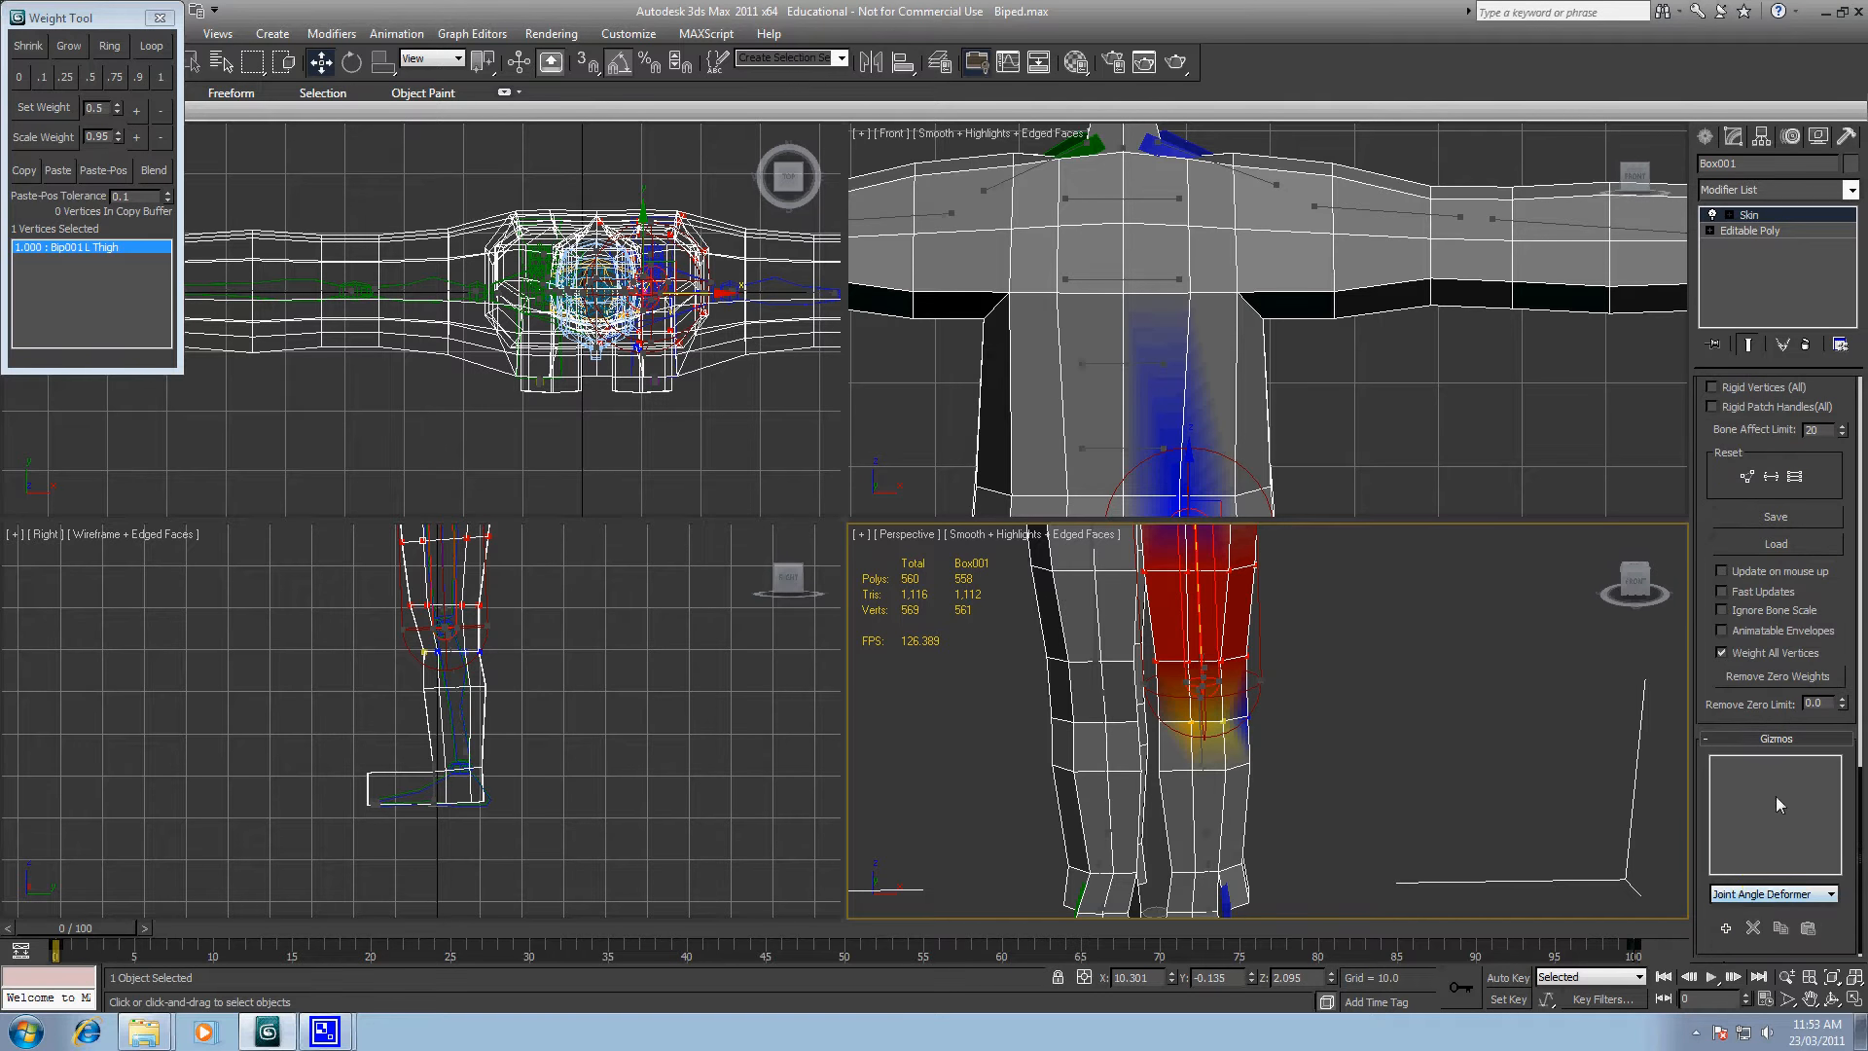
pyautogui.click(1758, 740)
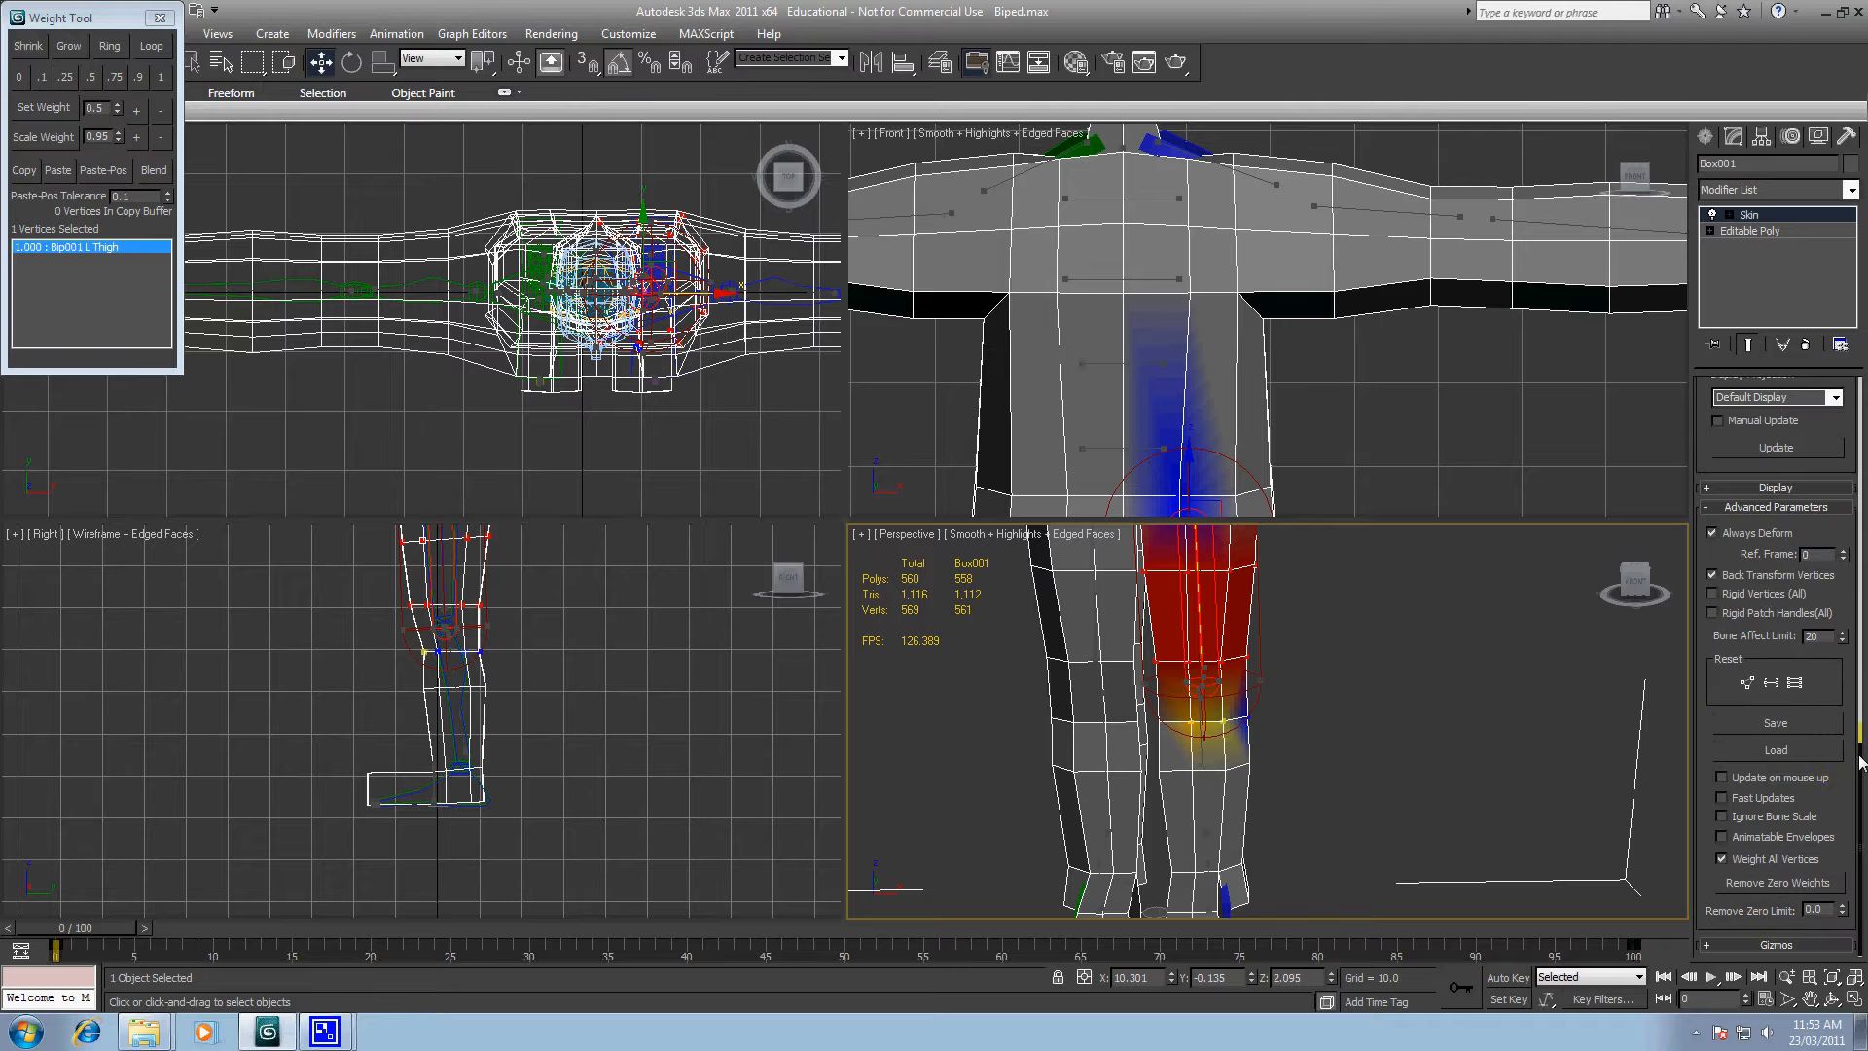
pyautogui.moveTo(1860, 768); pyautogui.dragTo(1860, 743)
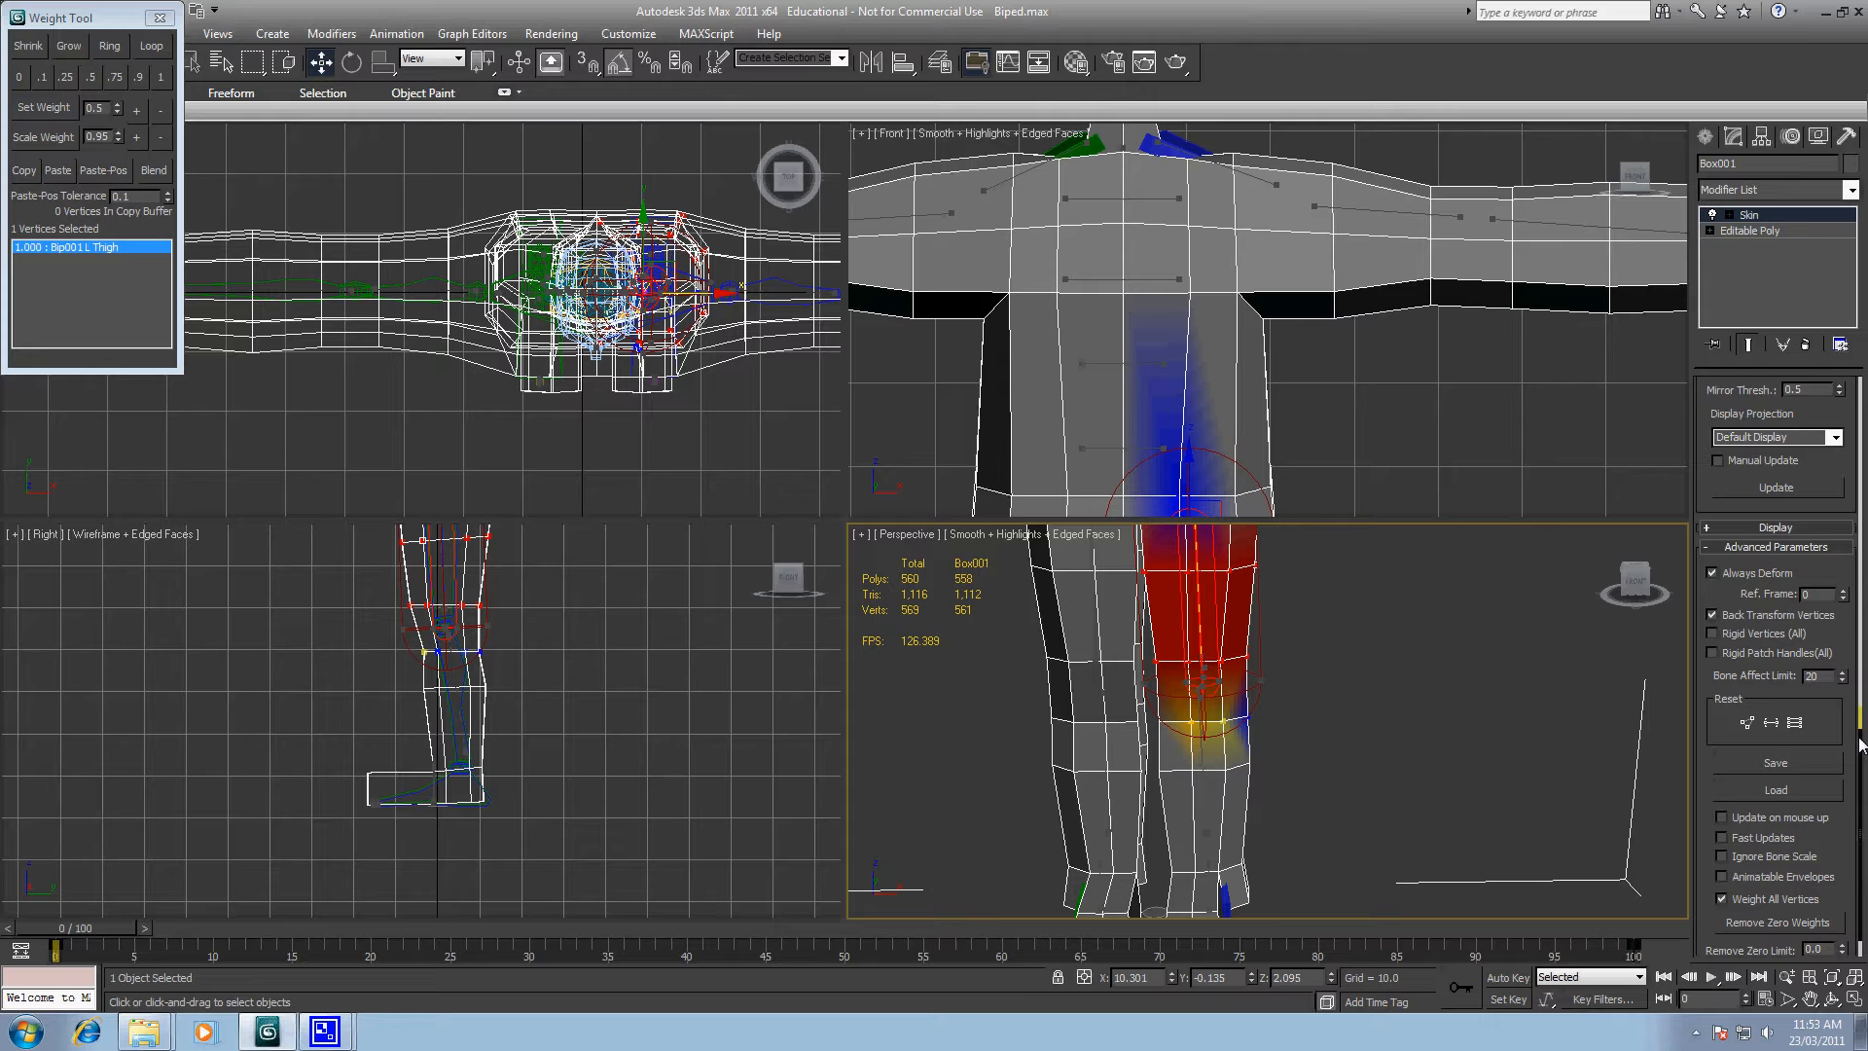
pyautogui.moveTo(1860, 743)
pyautogui.mouseDown()
pyautogui.moveTo(1859, 763)
pyautogui.moveTo(1858, 224)
pyautogui.moveTo(1860, 744)
pyautogui.mouseUp()
# Step: Deselect the thigh vertex and select all vertices of the whole character mesh
pyautogui.click(1383, 639)
pyautogui.scroll(-6, 1383, 638)
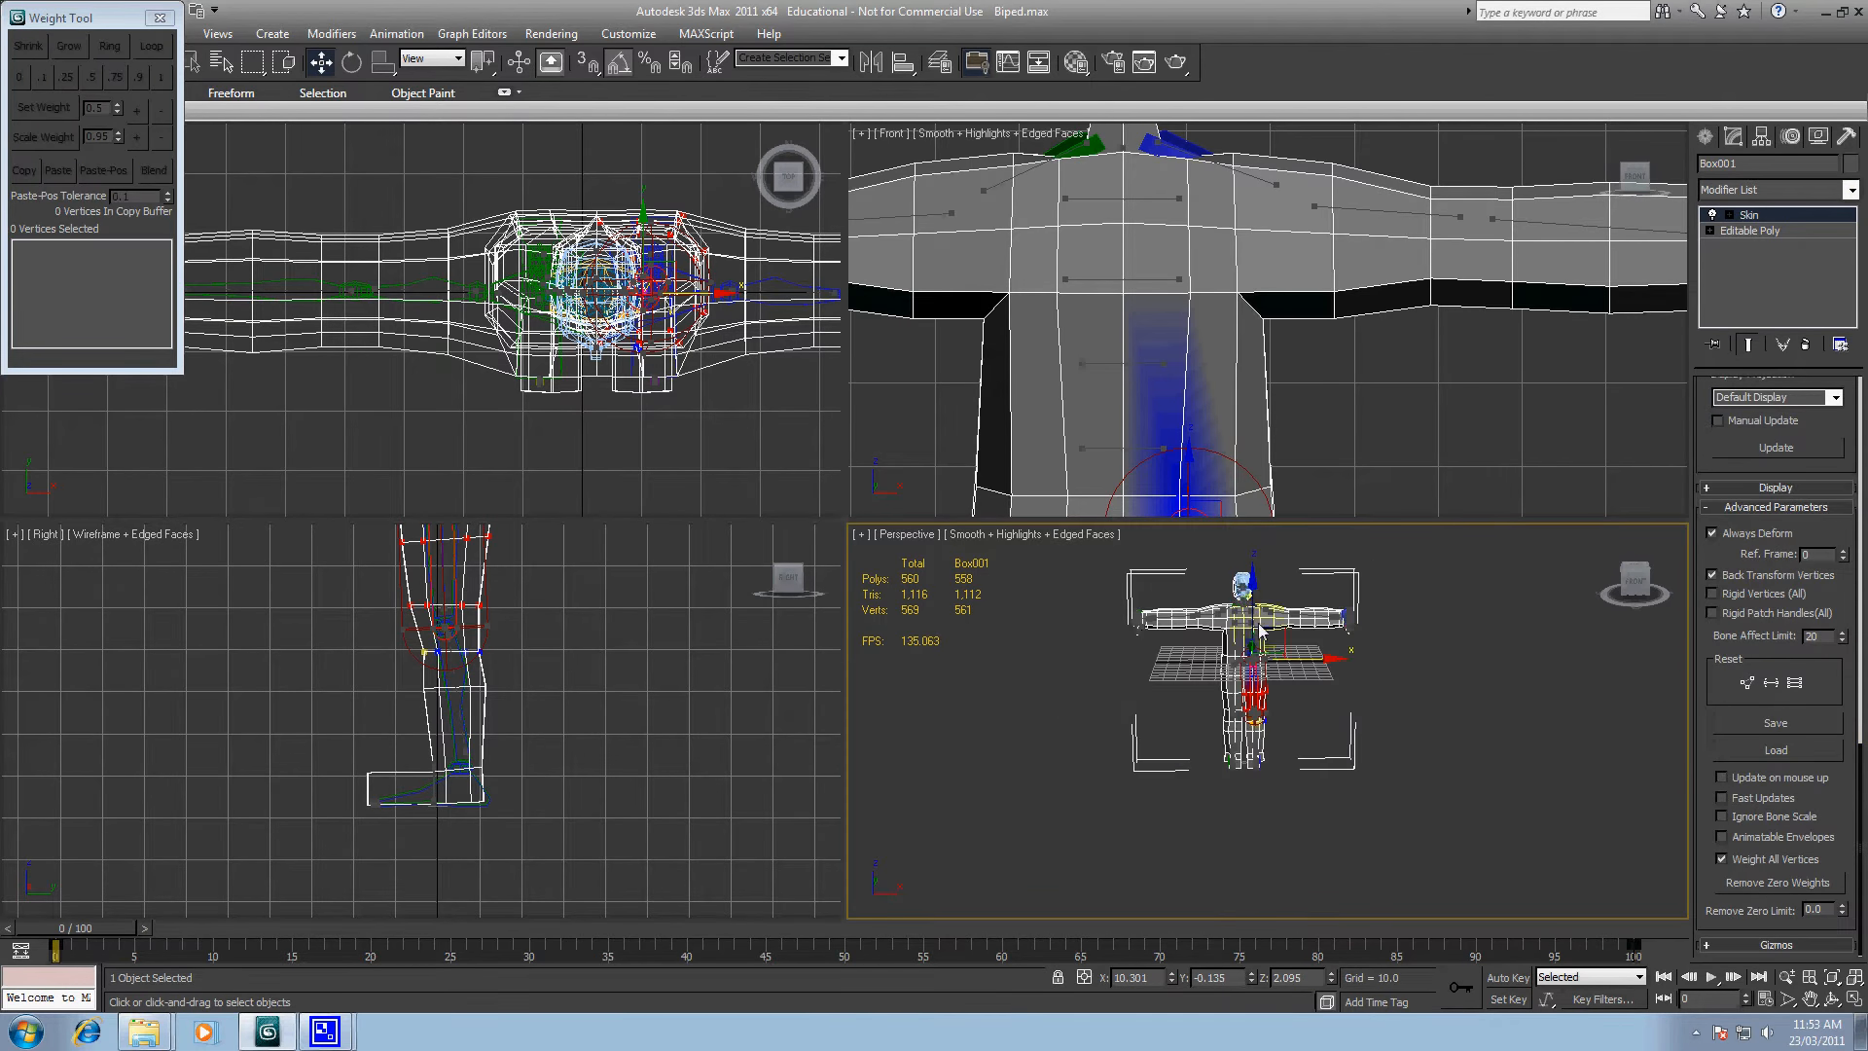
pyautogui.moveTo(1071, 556); pyautogui.dragTo(1402, 845)
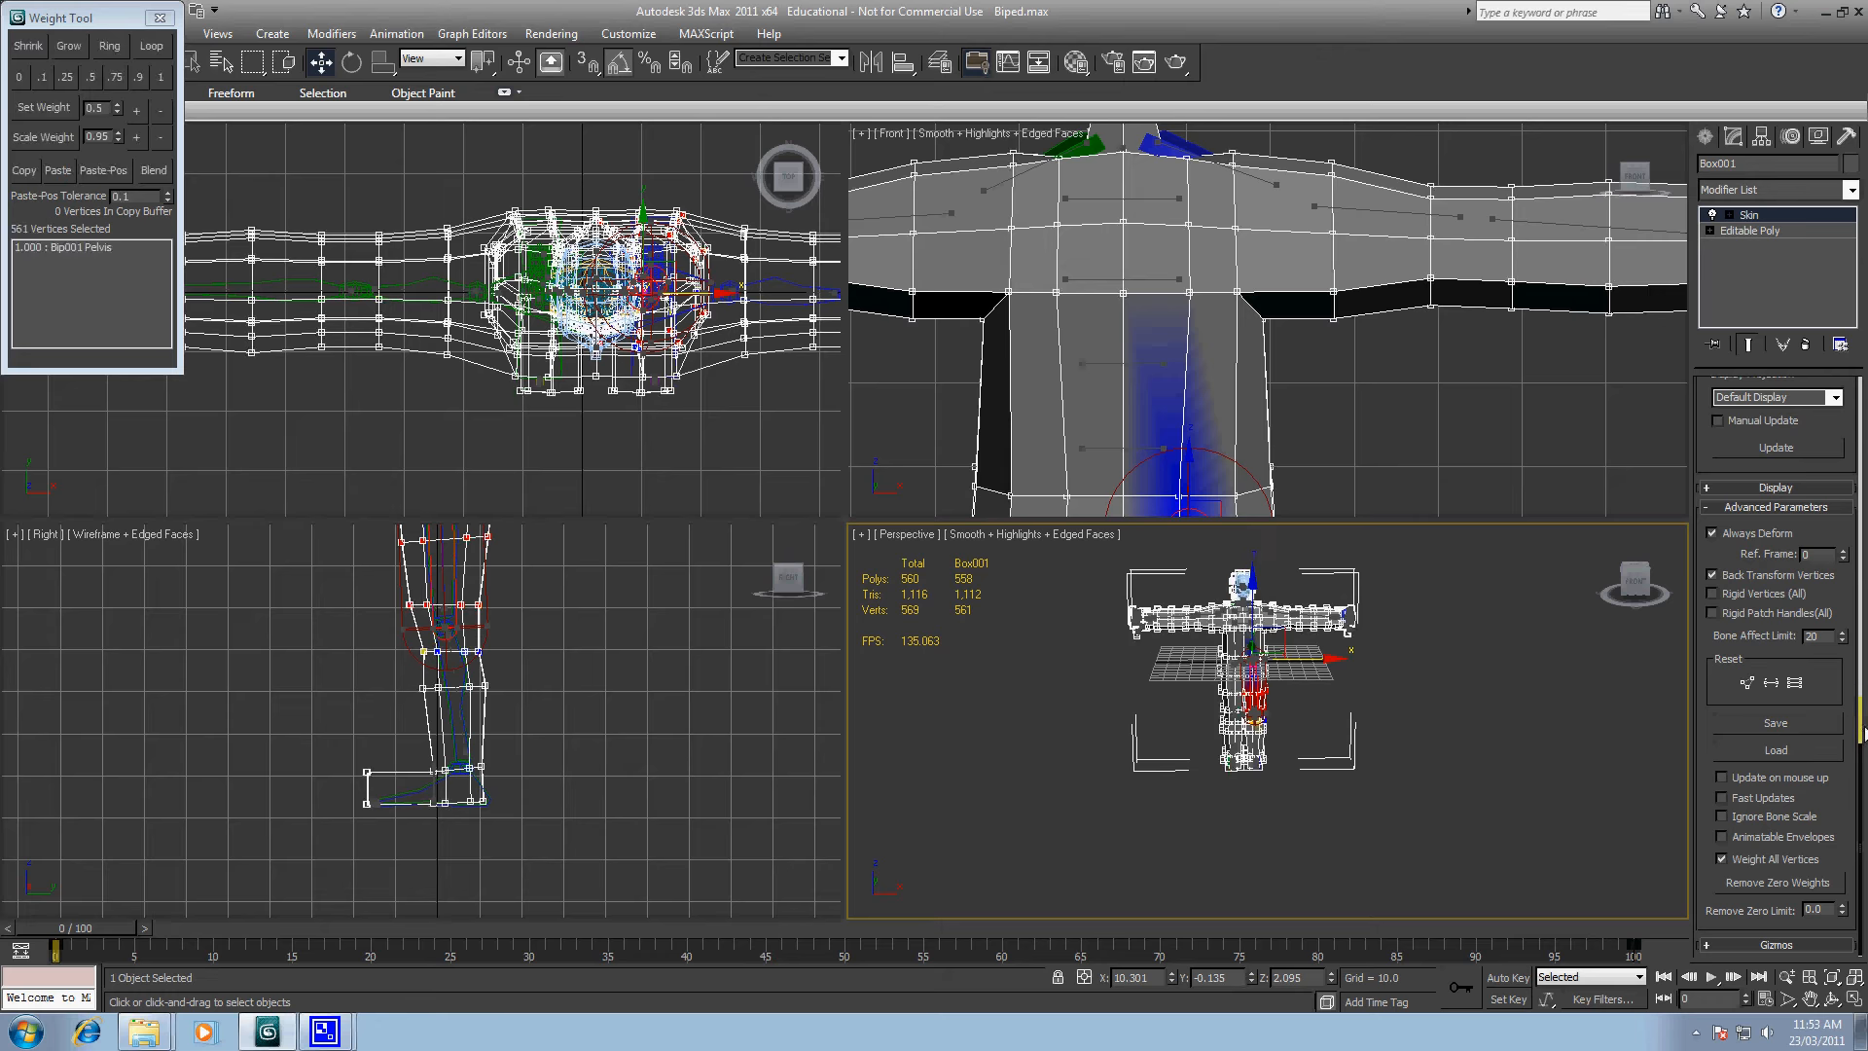
# Step: Choose the root bone Bip001 and assign it a weight of 1 on all selected vertices
pyautogui.moveTo(1860, 731); pyautogui.dragTo(1860, 622)
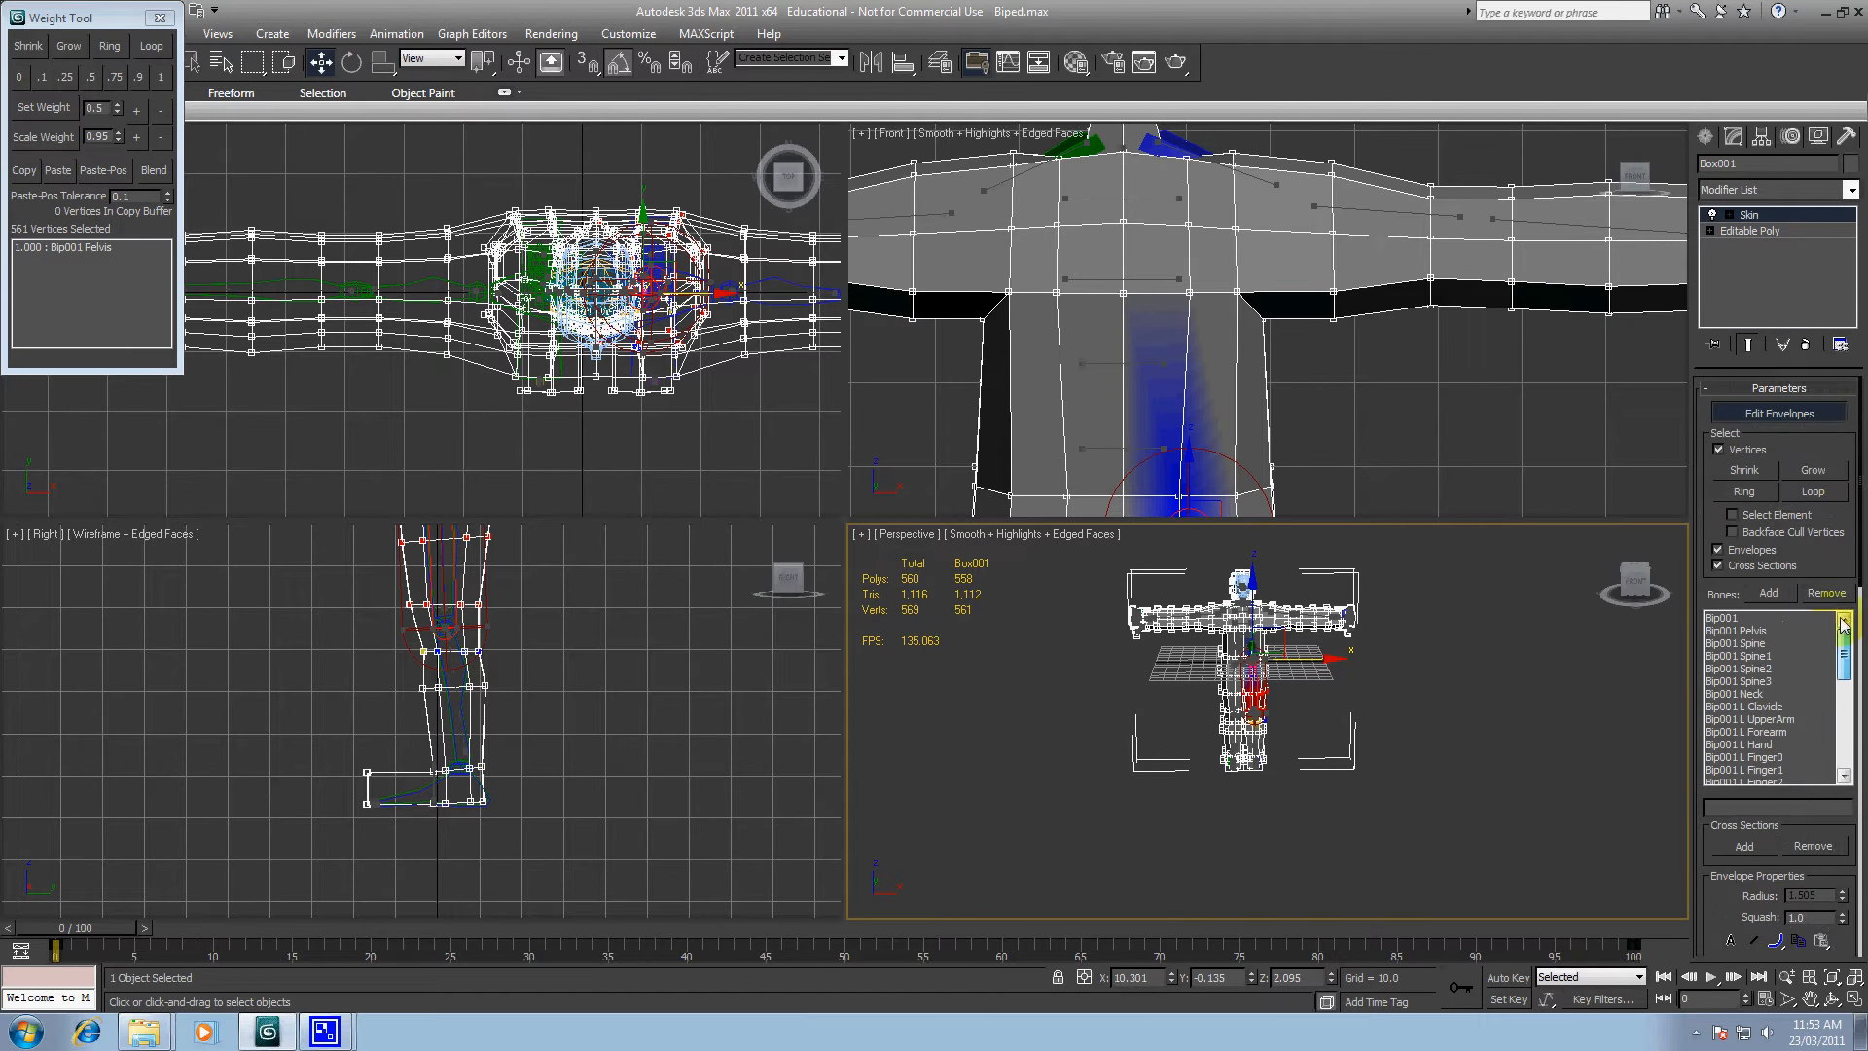
pyautogui.click(1778, 620)
pyautogui.moveTo(1845, 667); pyautogui.dragTo(1856, 822)
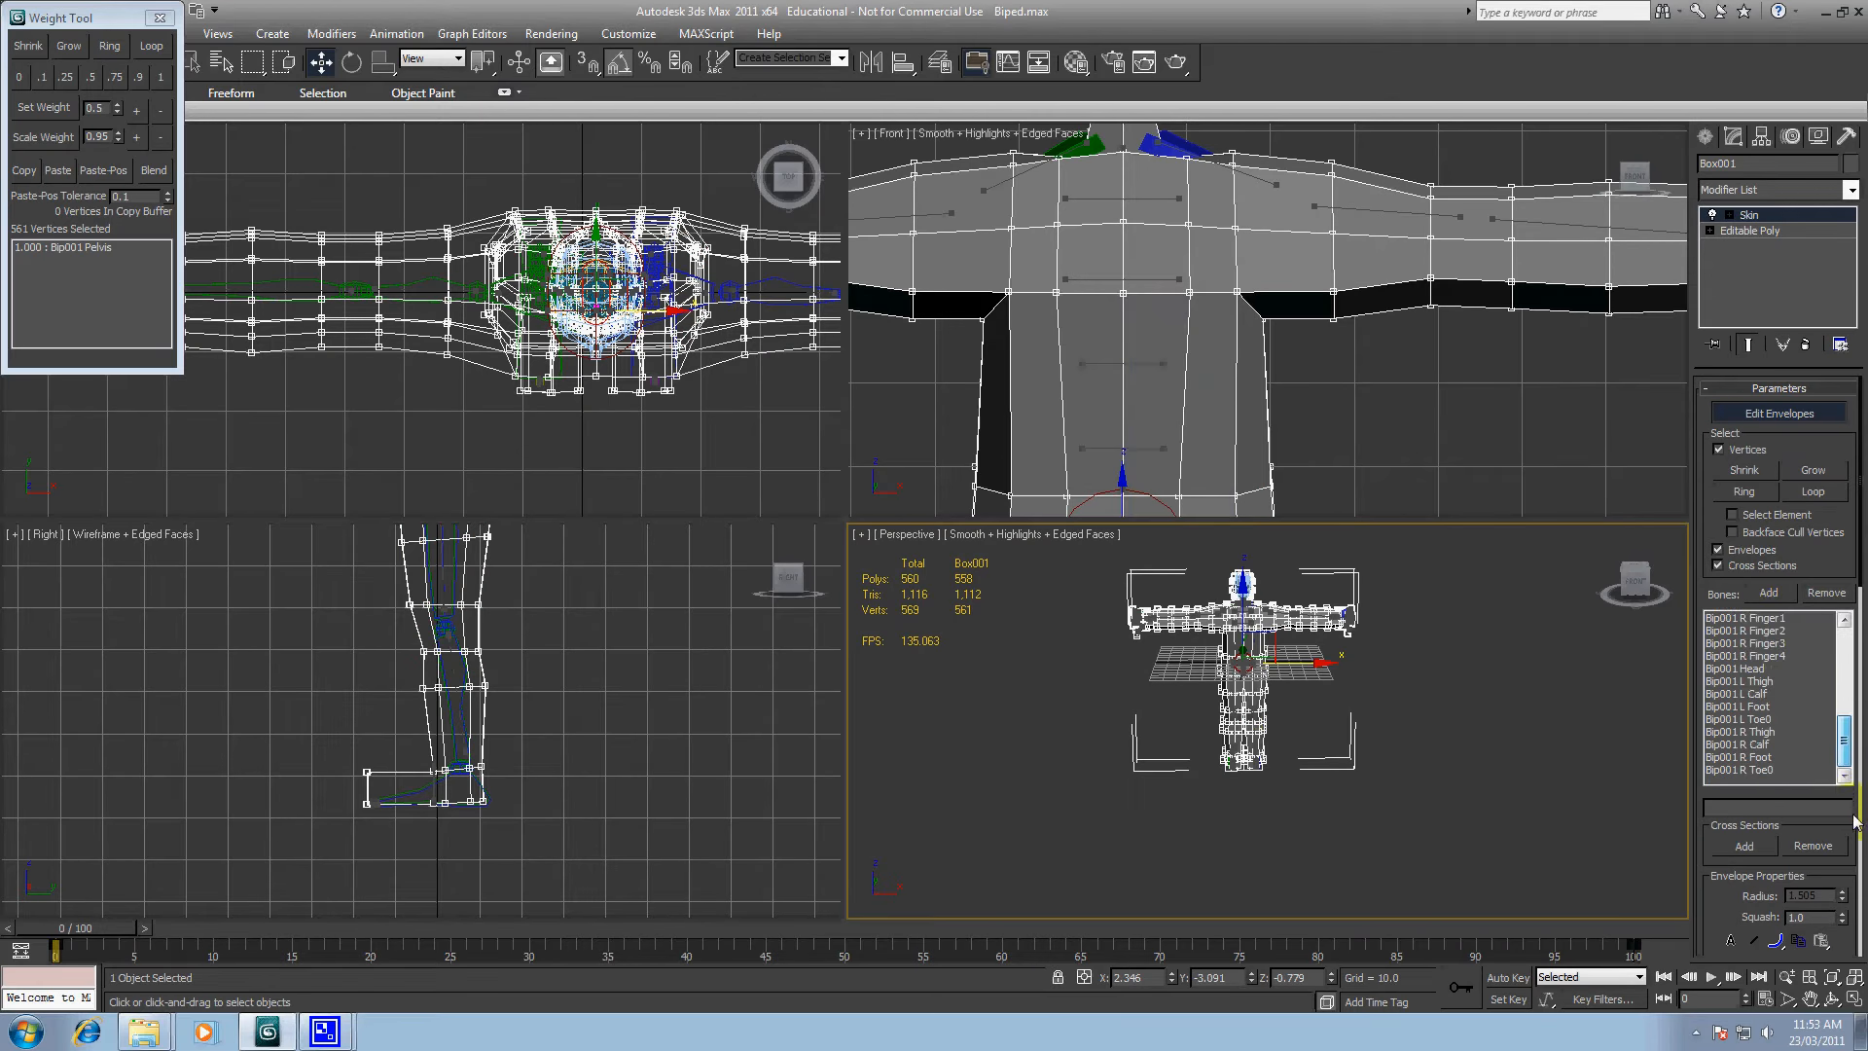
pyautogui.click(1861, 747)
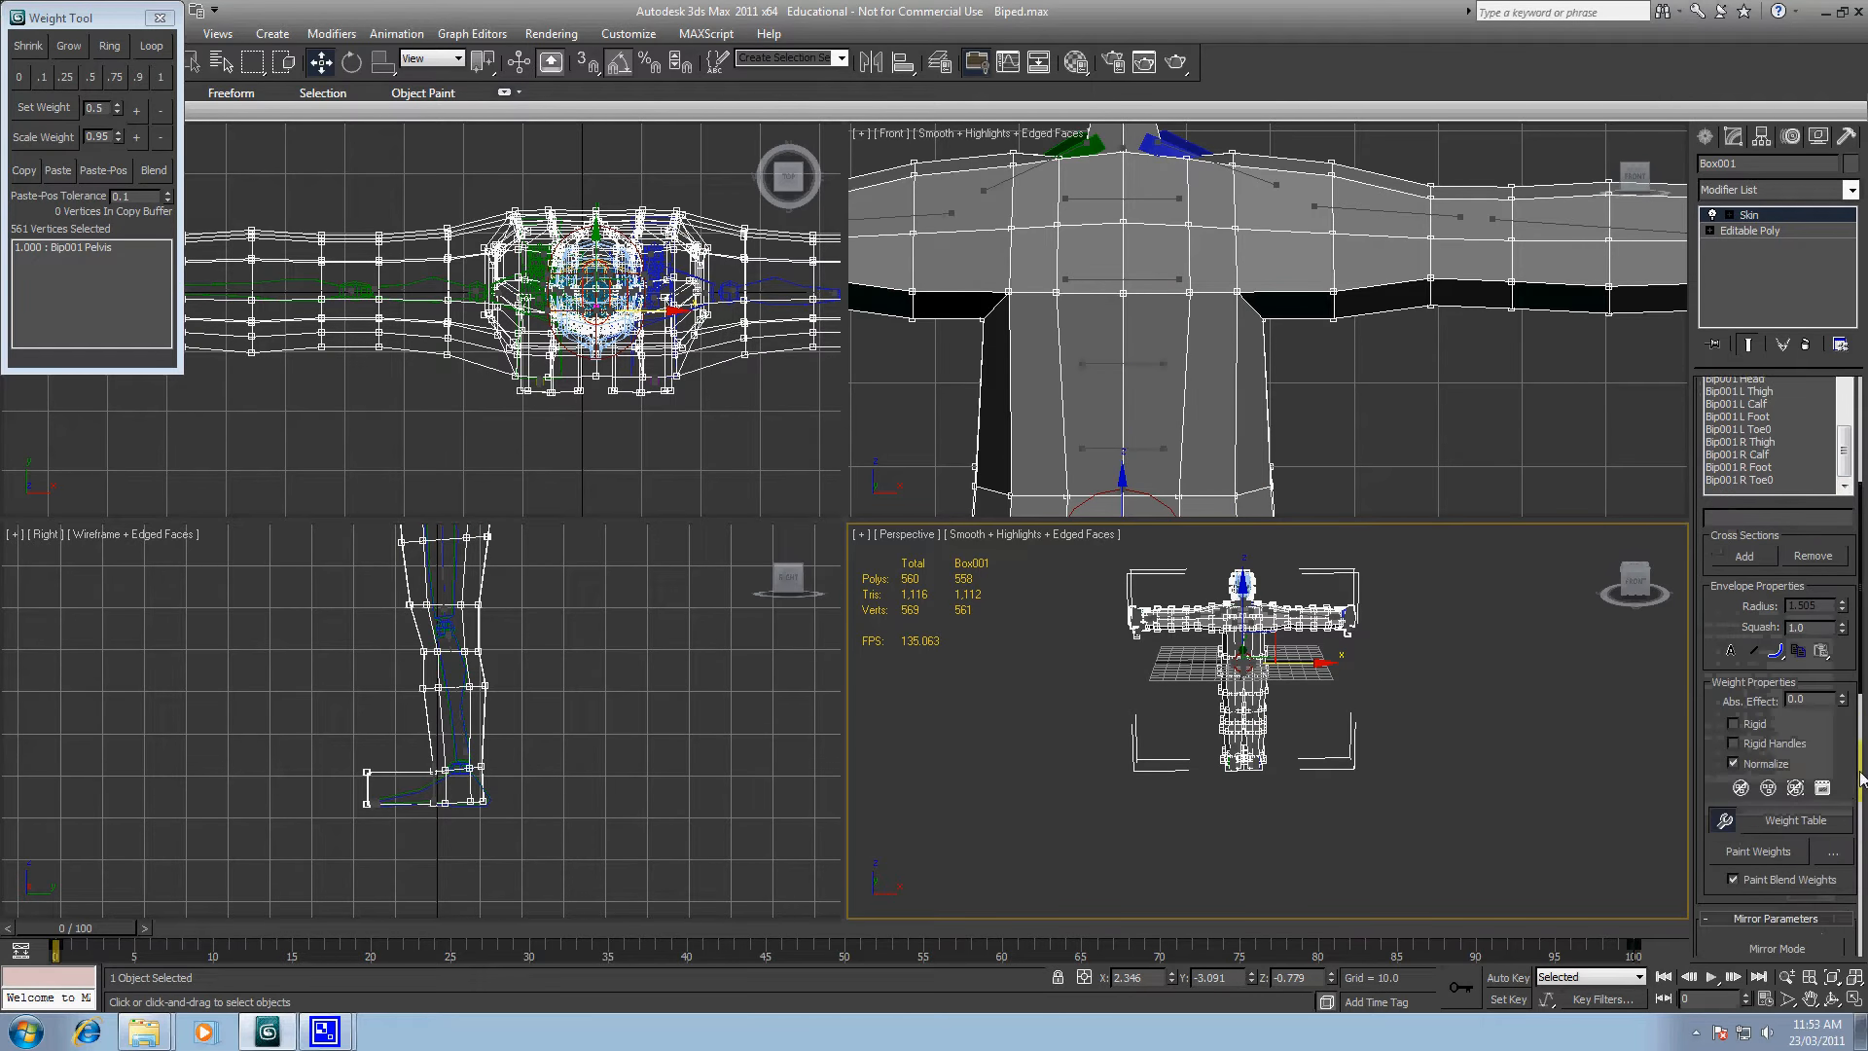
pyautogui.moveTo(1860, 667); pyautogui.dragTo(1861, 955)
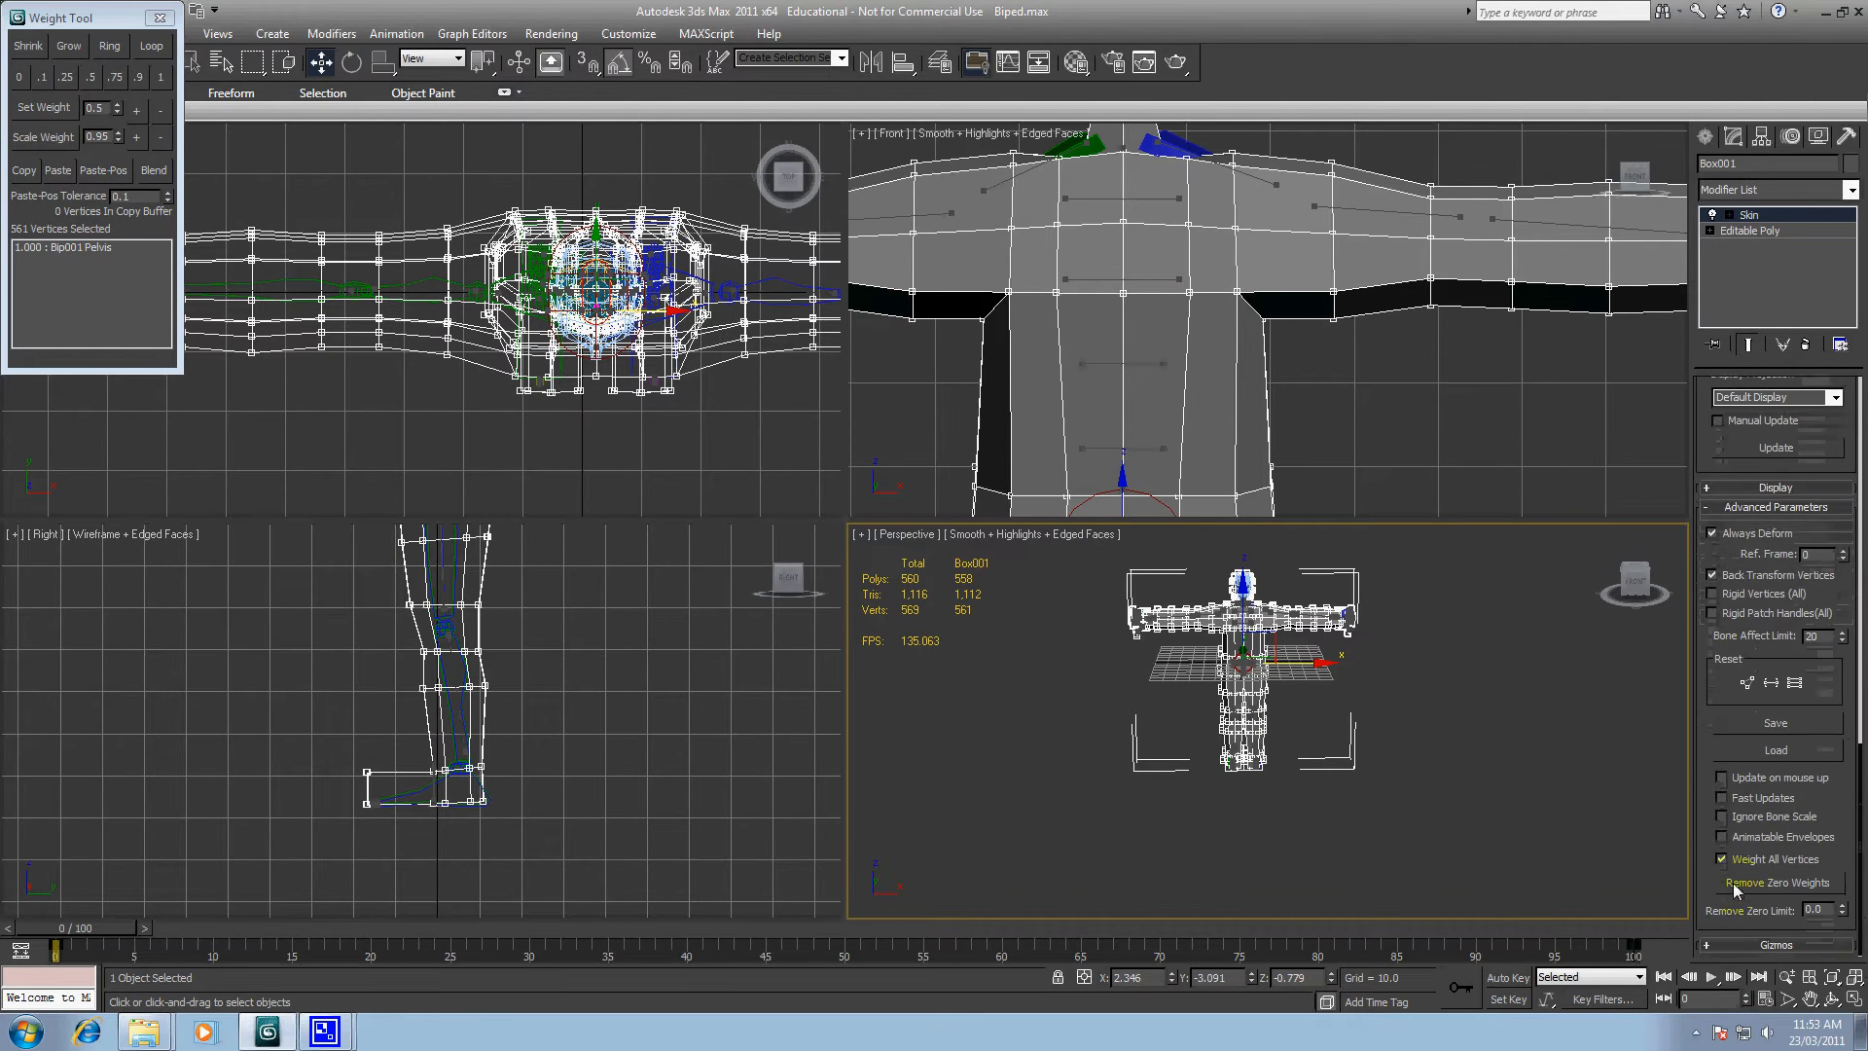
pyautogui.moveTo(1861, 860)
pyautogui.mouseDown()
pyautogui.moveTo(1844, 537)
pyautogui.moveTo(1843, 554)
pyautogui.mouseUp()
pyautogui.click(162, 79)
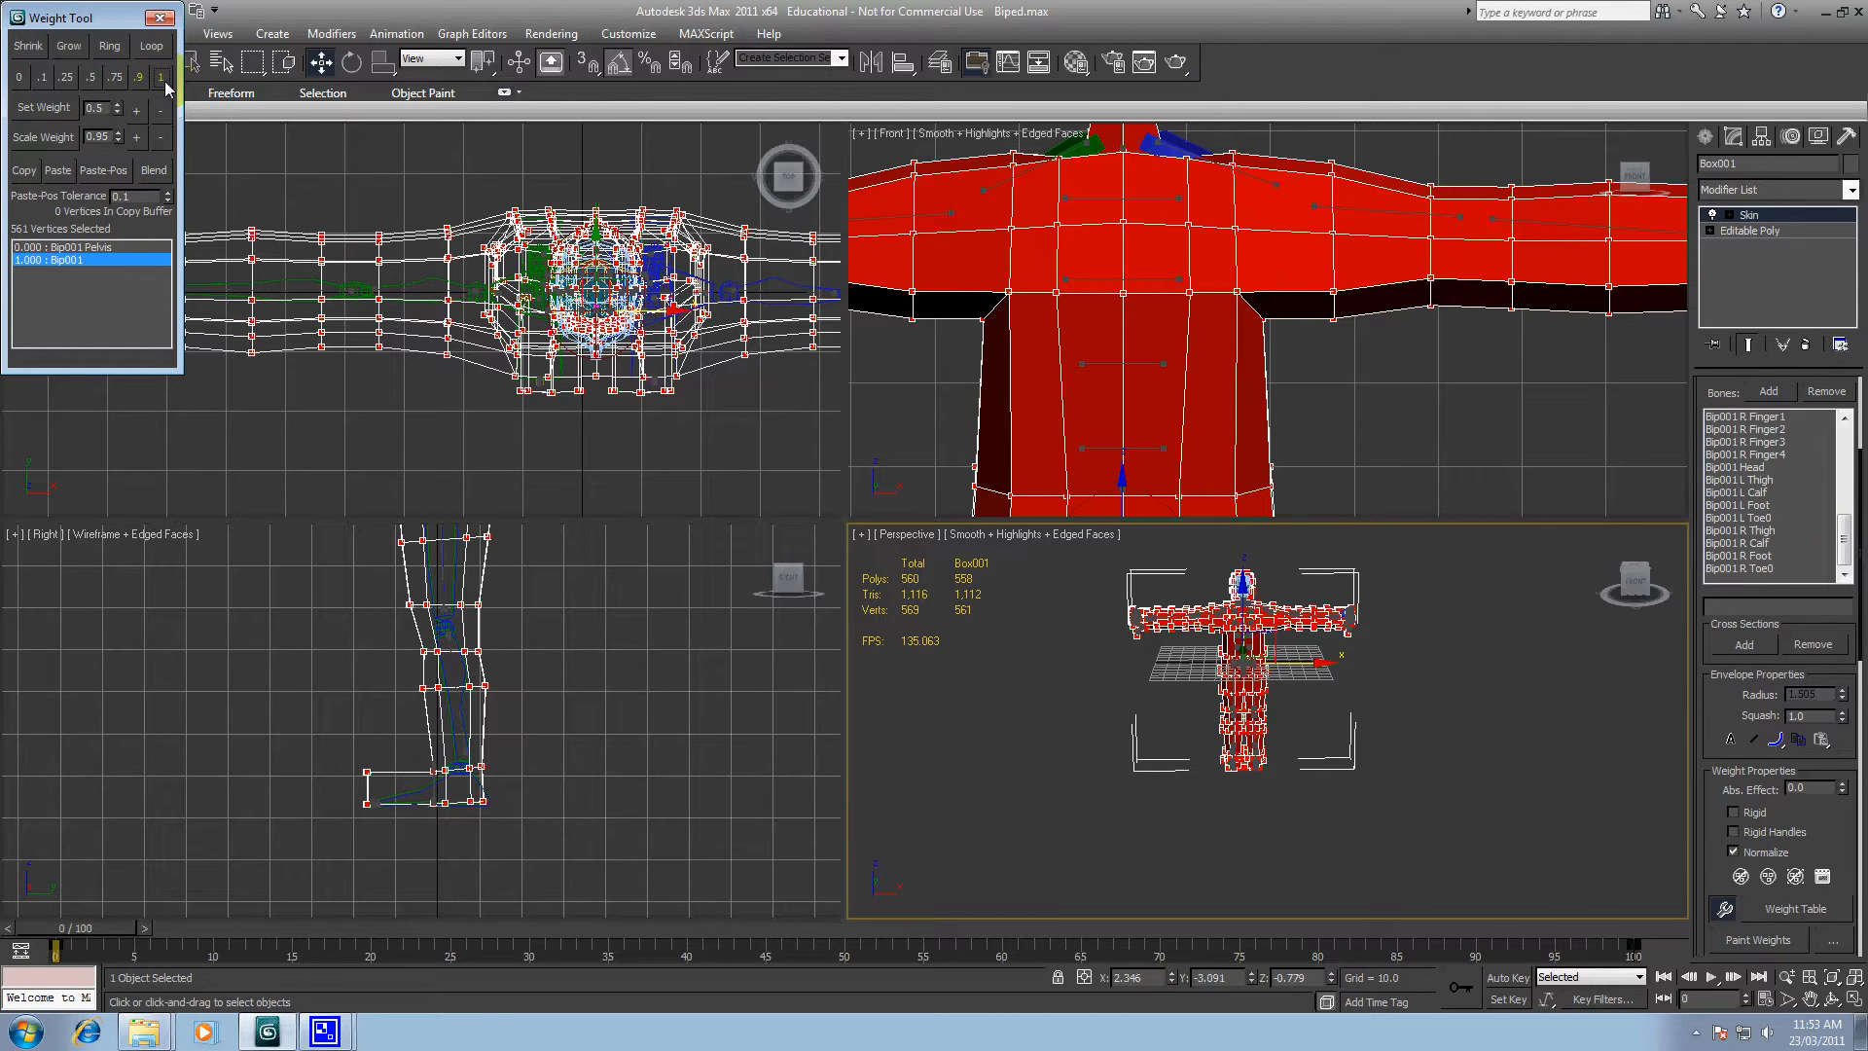
# Step: Remove the zero weights from the Skin modifier and clear the vertex selection
pyautogui.moveTo(1861, 647); pyautogui.dragTo(1860, 958)
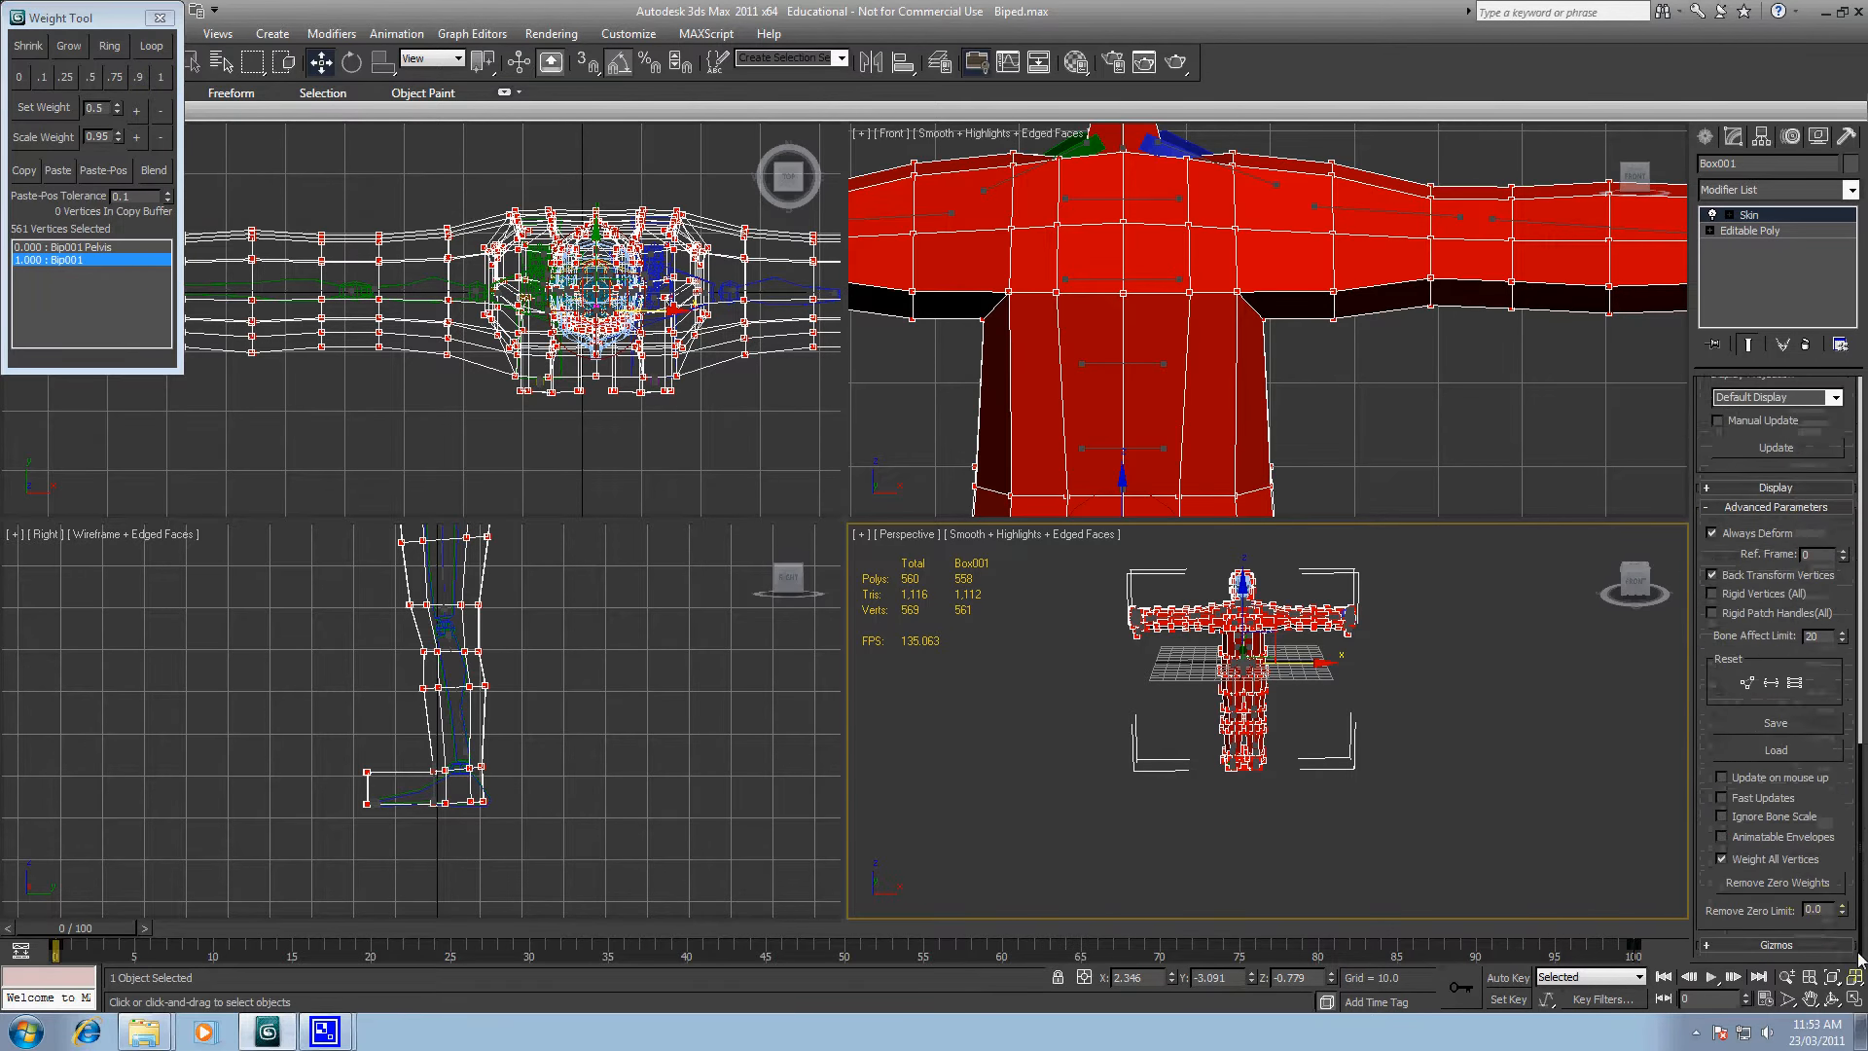
pyautogui.click(1793, 884)
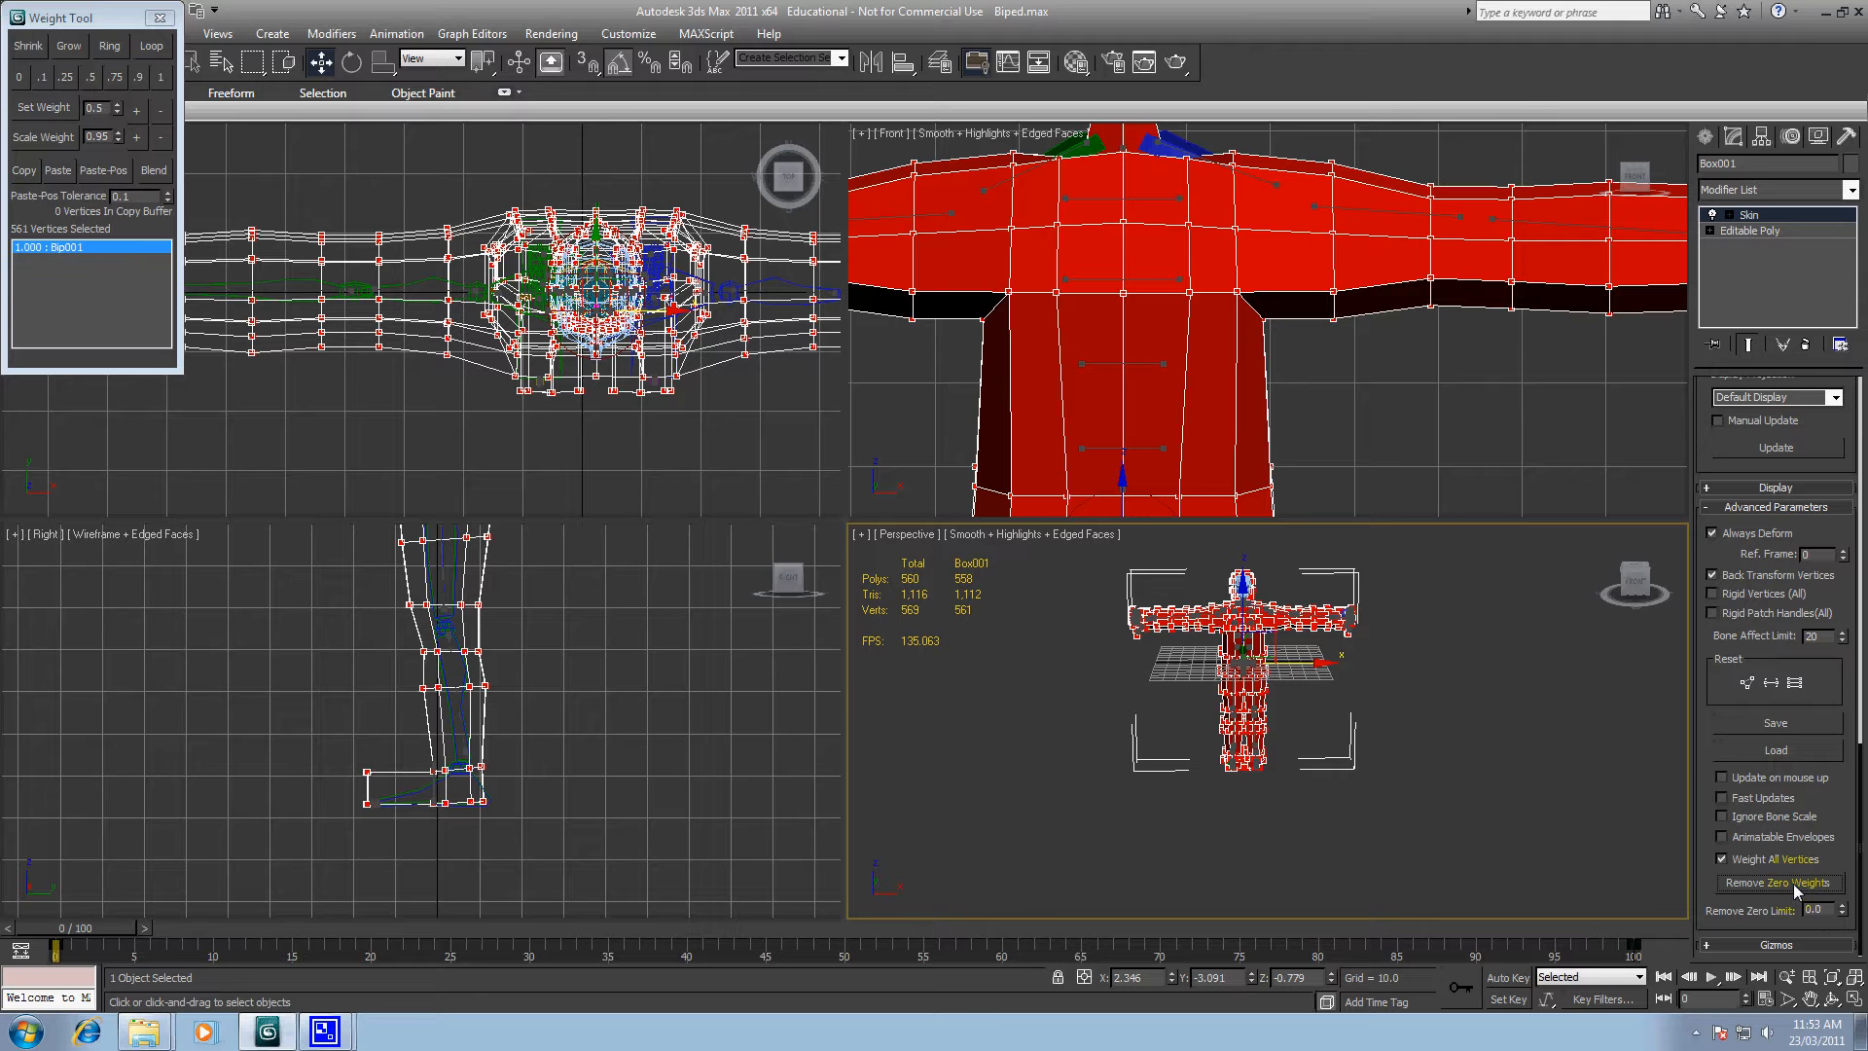
pyautogui.moveTo(1861, 864); pyautogui.dragTo(1861, 915)
pyautogui.click(1407, 586)
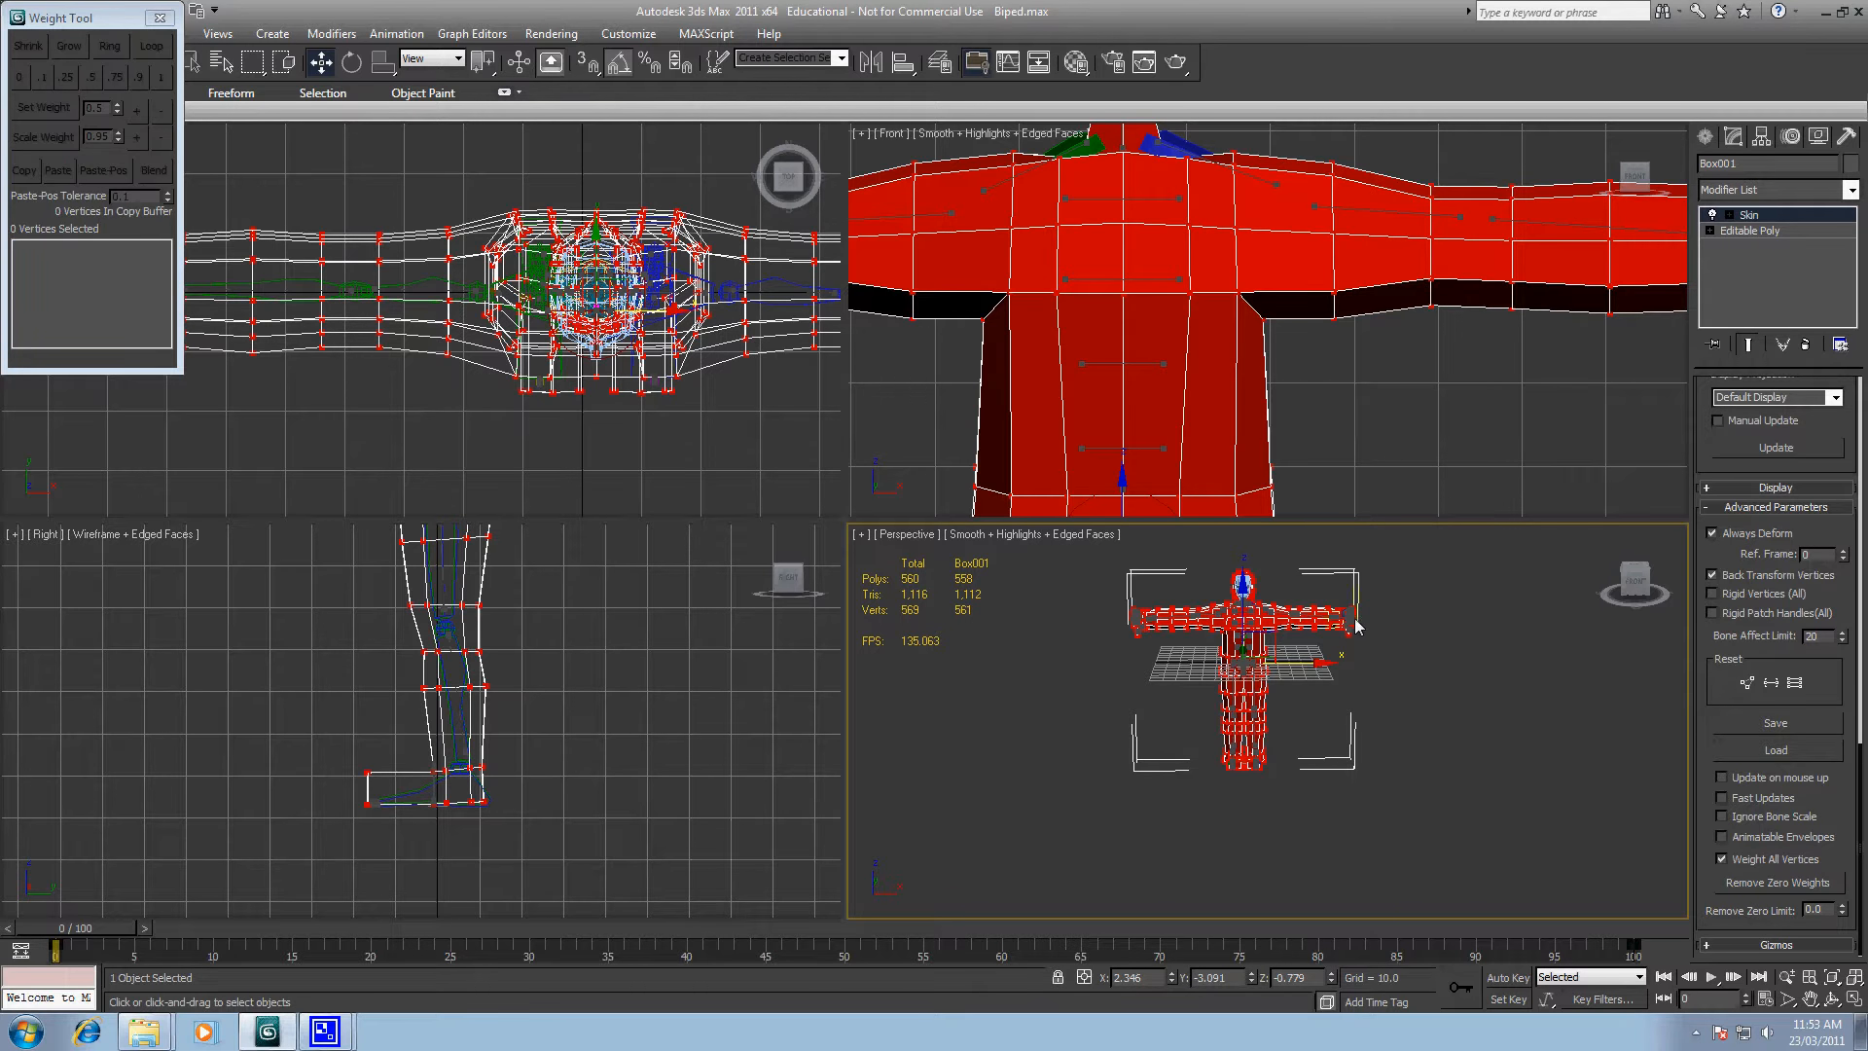
# Step: Examine the hand, fingers, arm and legs of the mesh for complete weighting to the root bone
pyautogui.moveTo(1346, 758); pyautogui.dragTo(1387, 834, button='middle')
pyautogui.scroll(5, 1387, 834)
pyautogui.moveTo(1073, 697); pyautogui.dragTo(1325, 696, button='middle')
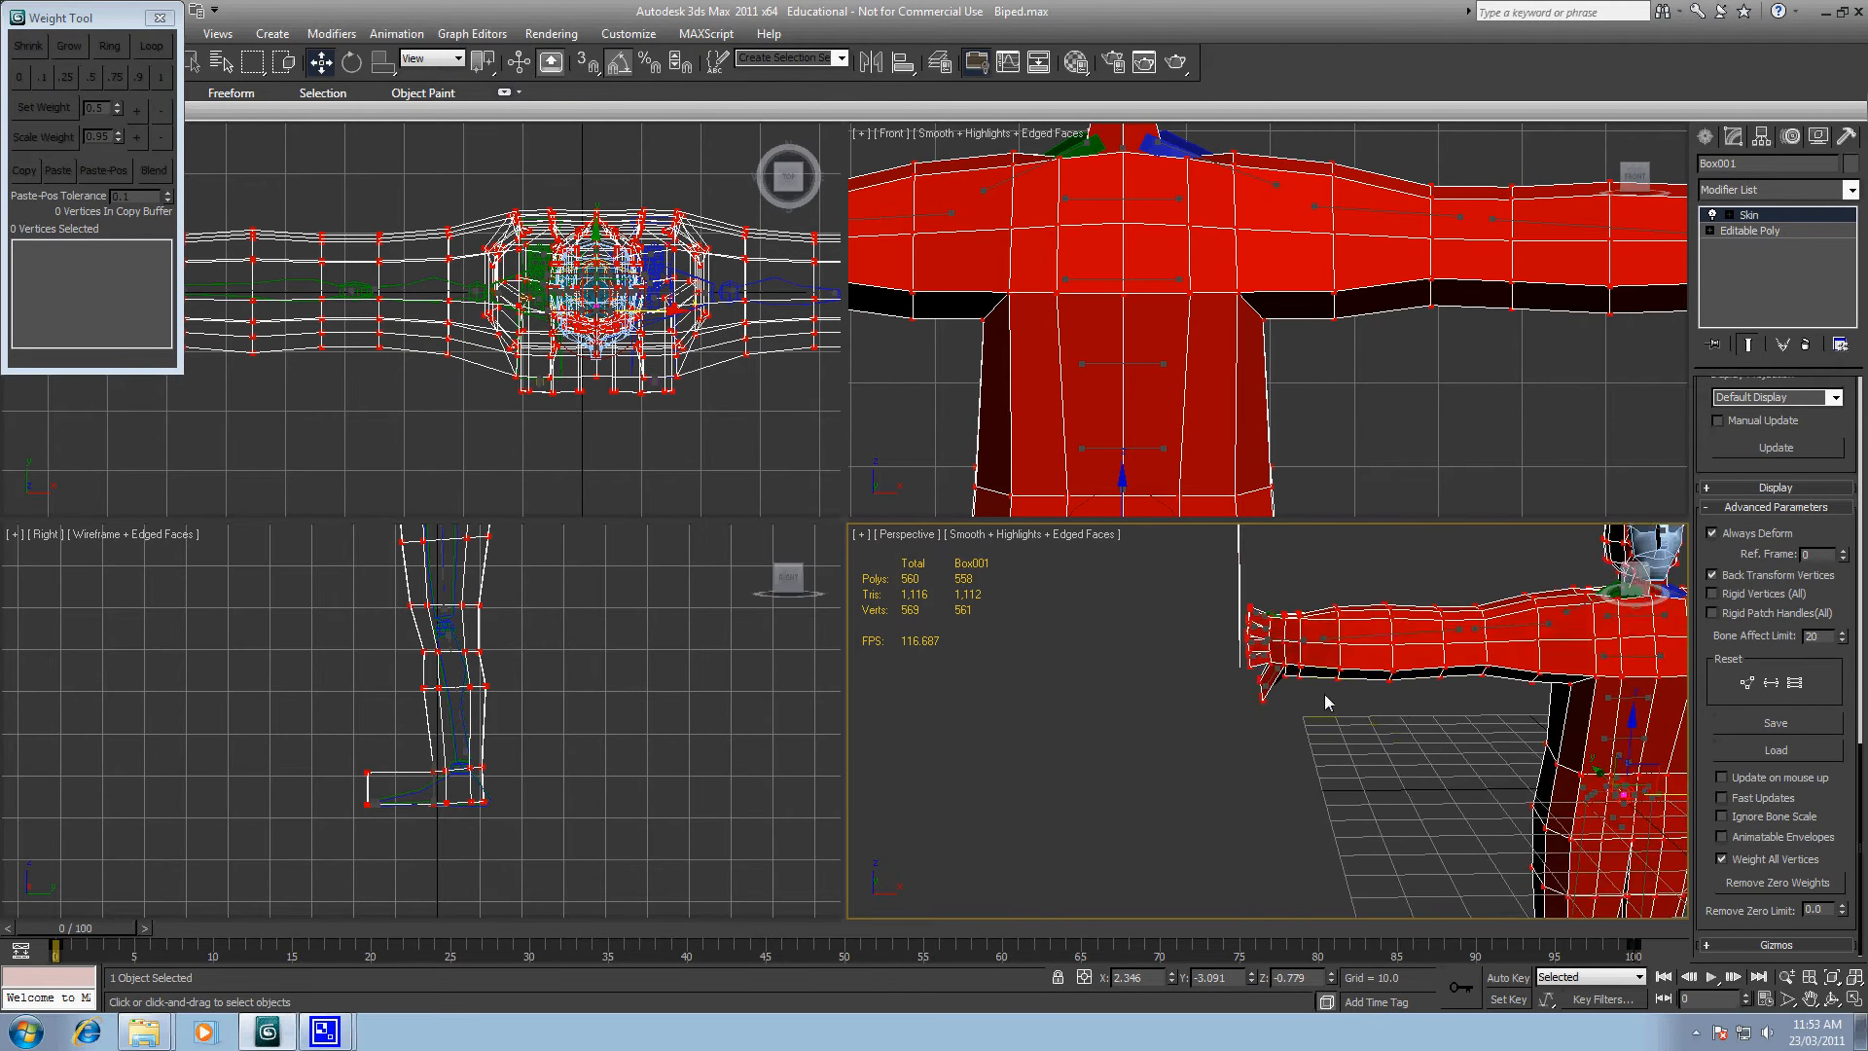
pyautogui.scroll(5, 1328, 694)
pyautogui.moveTo(1346, 631); pyautogui.dragTo(1274, 809, button='middle')
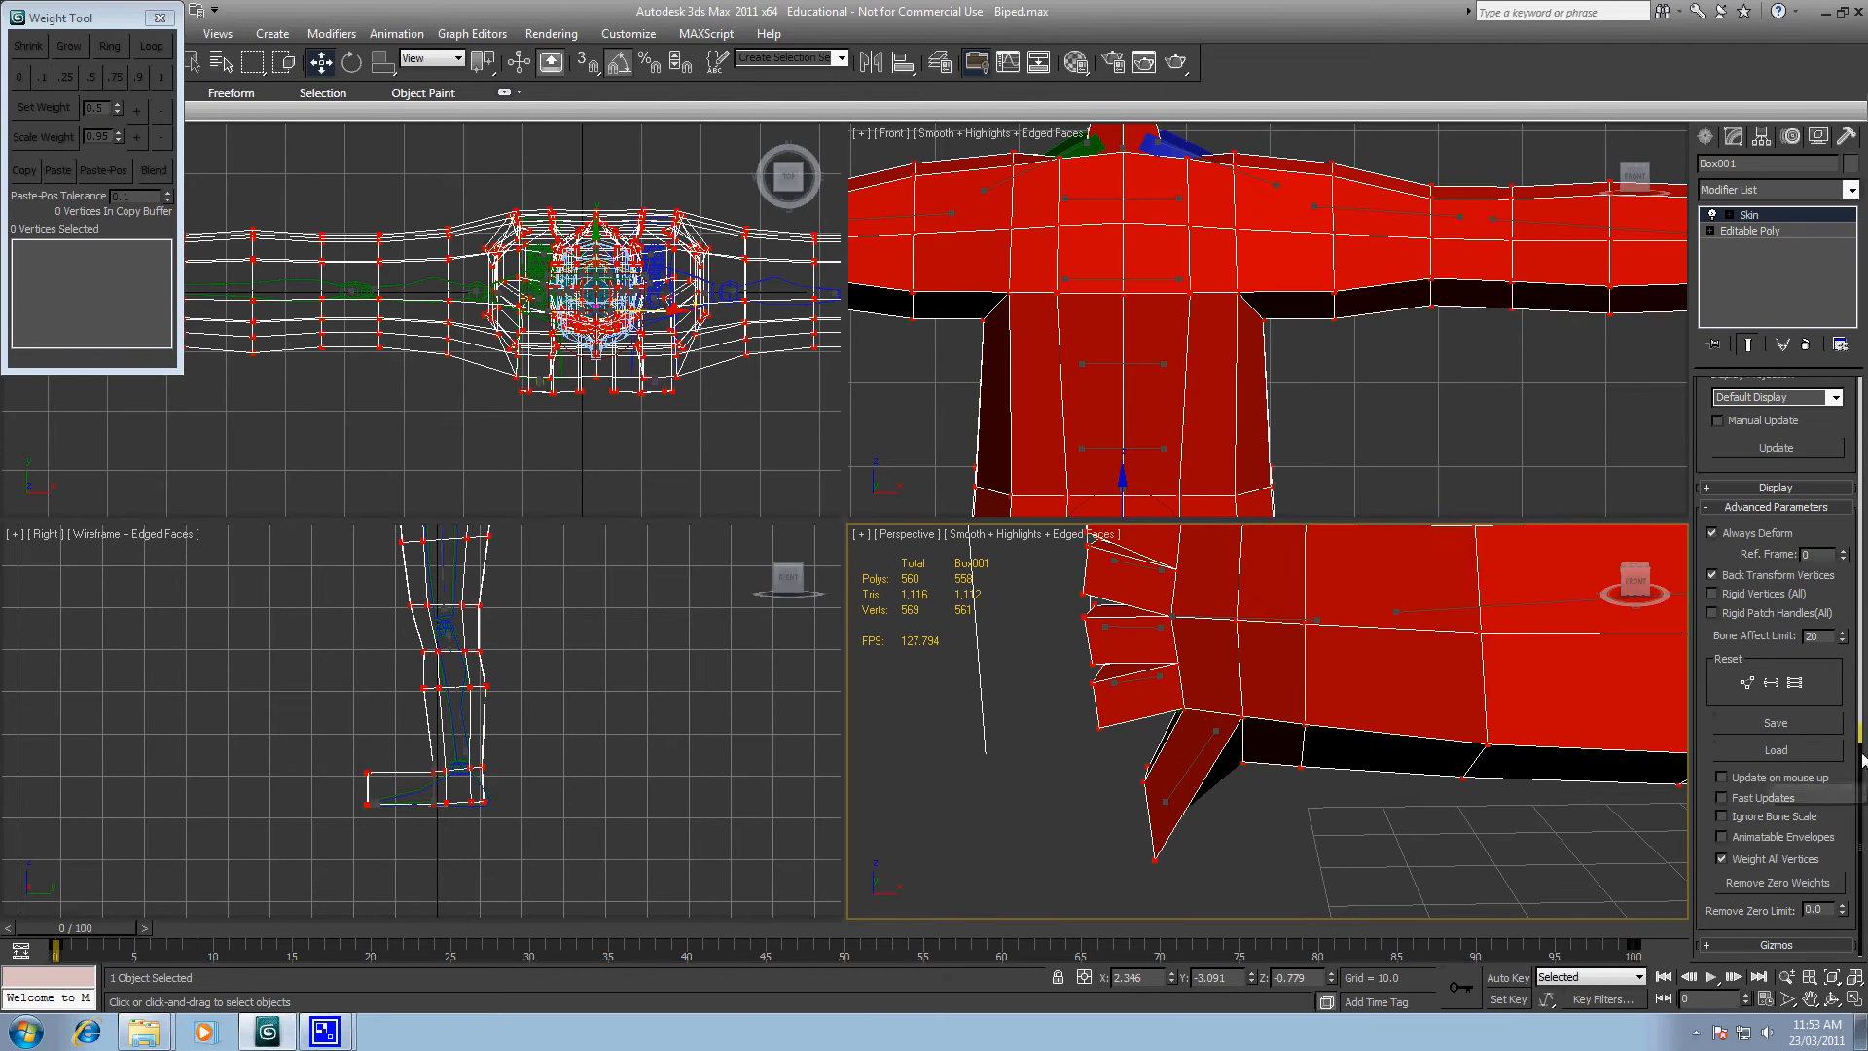
pyautogui.moveTo(1146, 672); pyautogui.dragTo(1151, 809, button='middle')
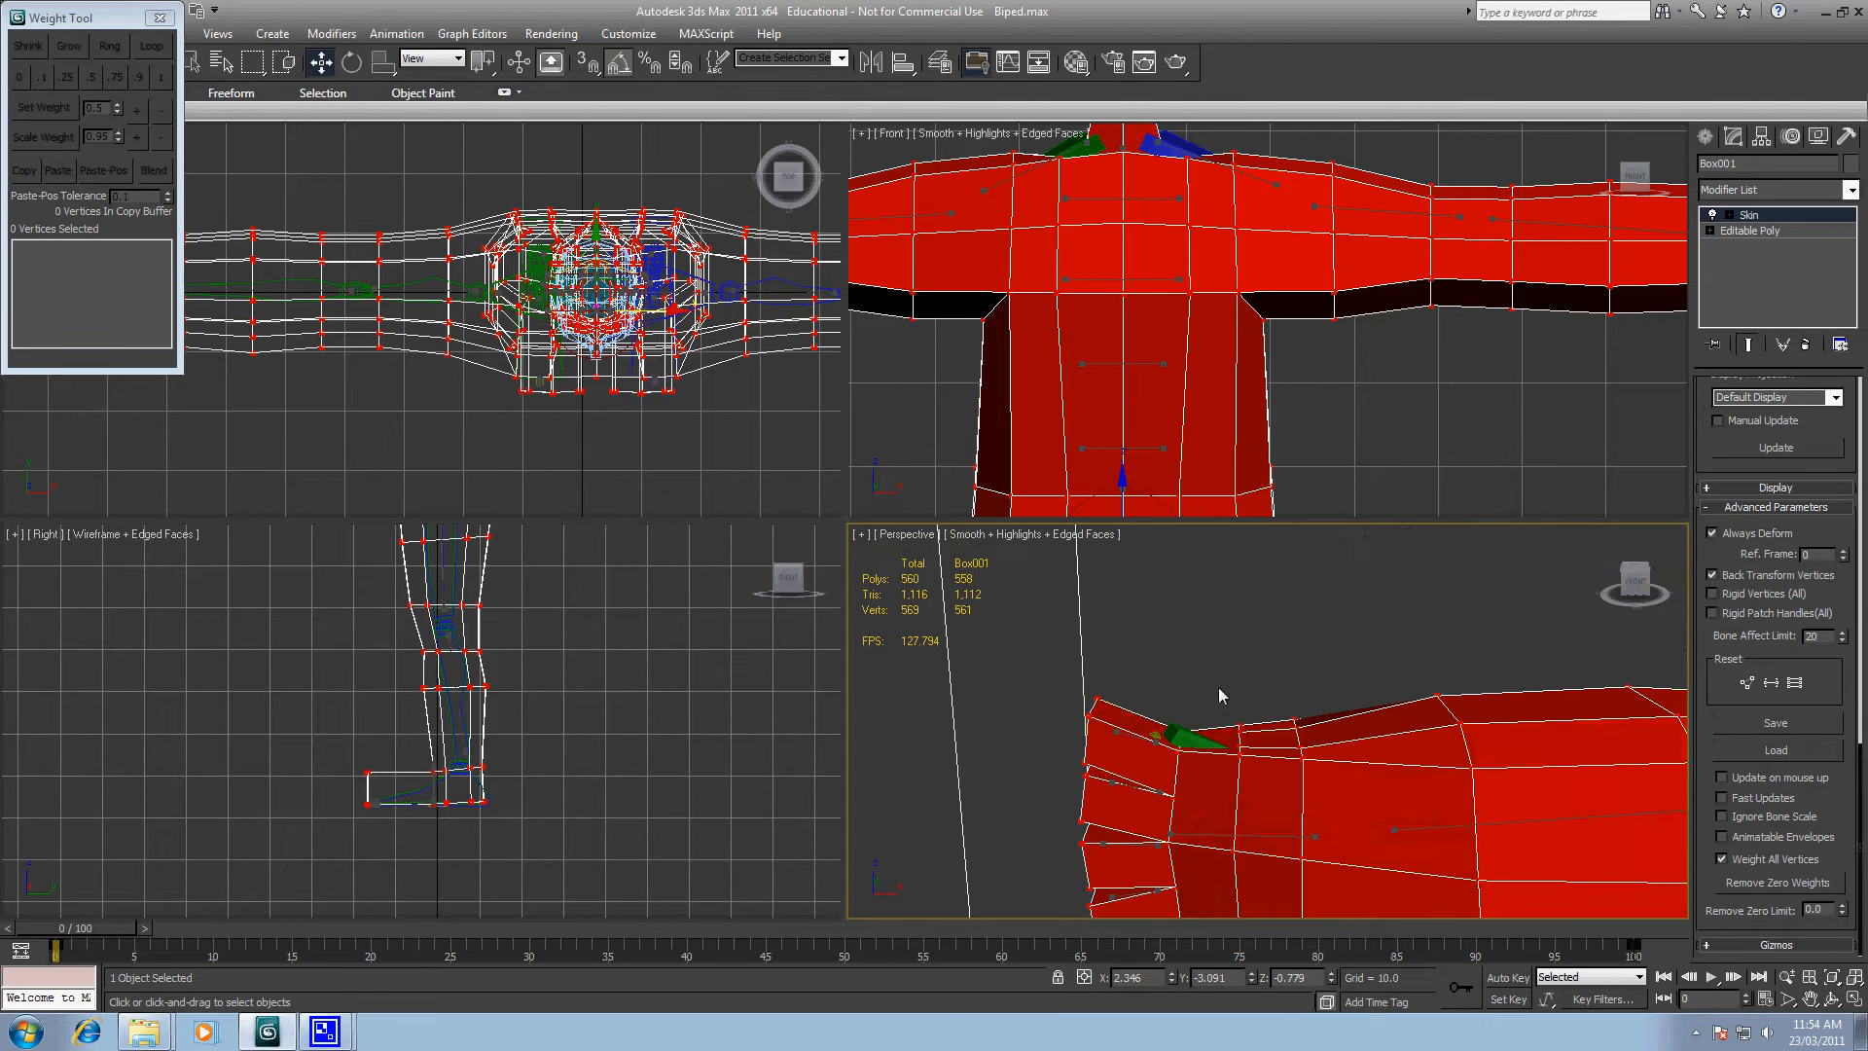
pyautogui.moveTo(1547, 725); pyautogui.dragTo(950, 584, button='middle')
pyautogui.scroll(-6, 1229, 630)
pyautogui.moveTo(1229, 629); pyautogui.dragTo(1157, 598, button='middle')
pyautogui.moveTo(1308, 747); pyautogui.dragTo(1213, 556, button='middle')
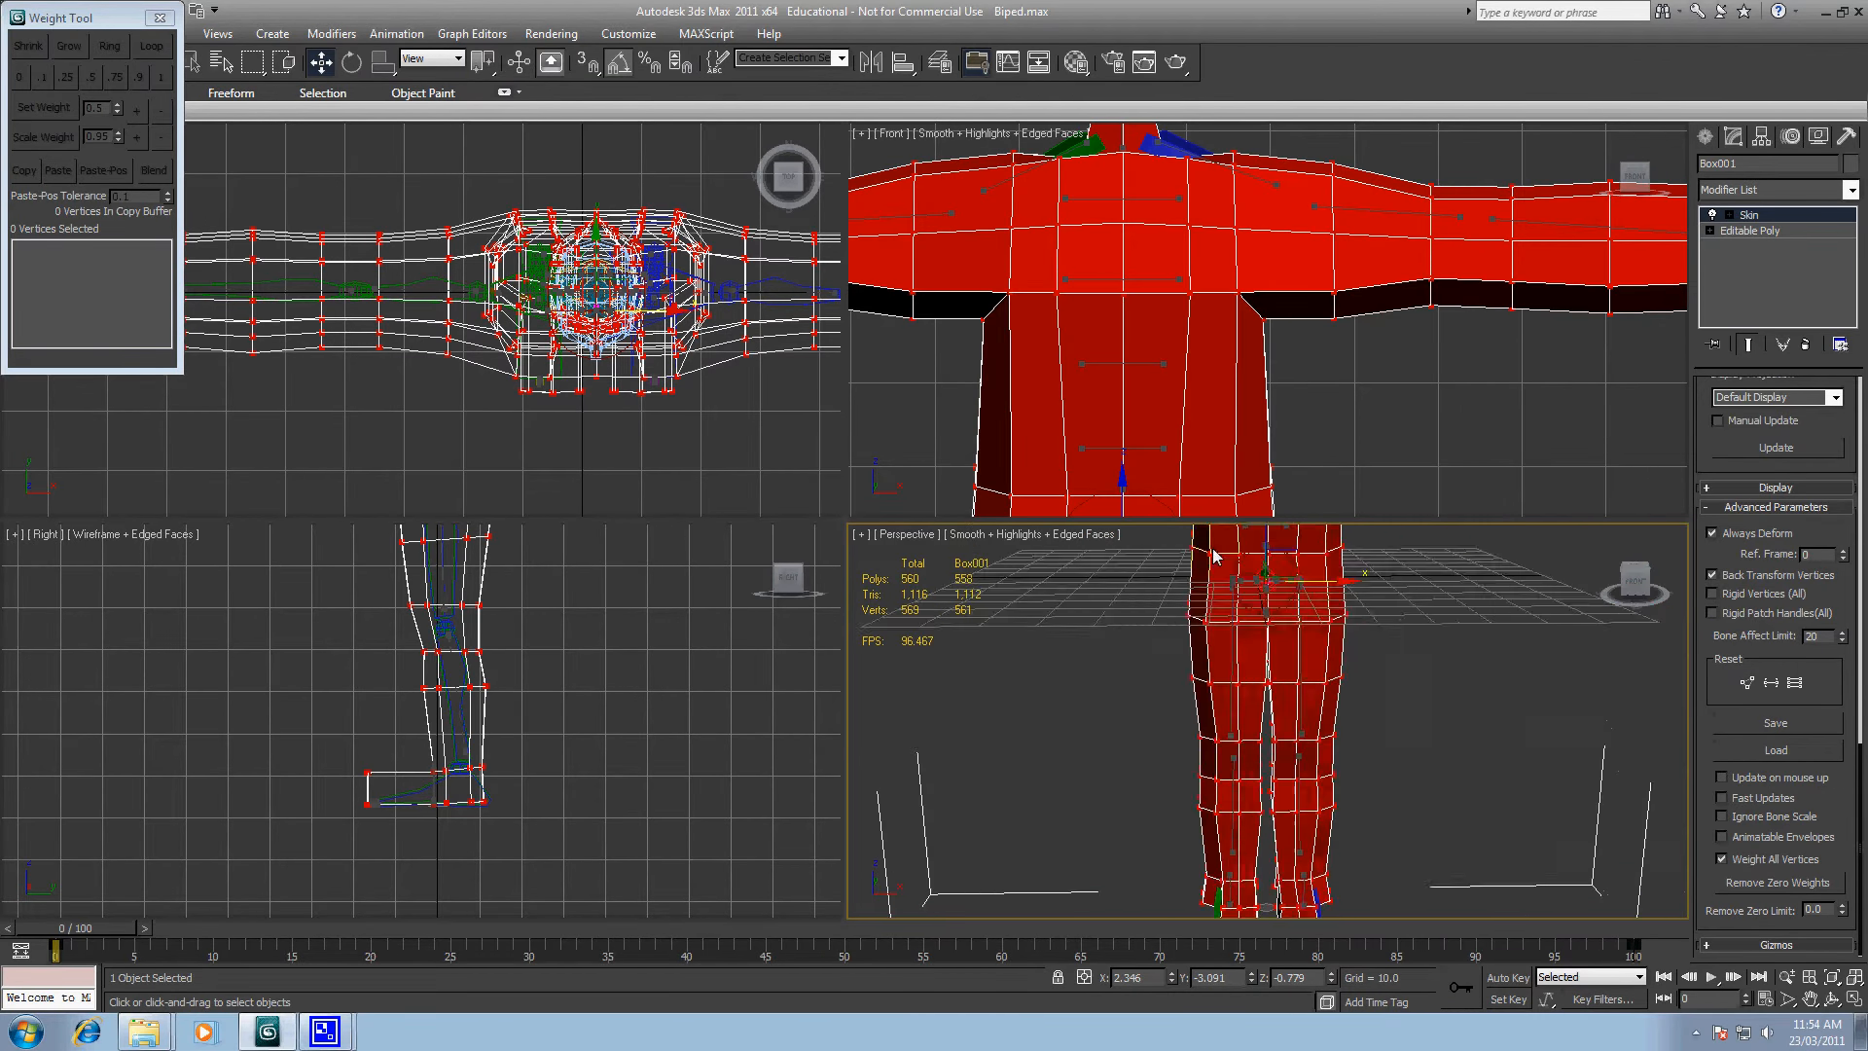
# Step: Select the six vertices at the tip of the left foot's toes and weight them 1 to Bip001 L Toe0
pyautogui.moveTo(1211, 903); pyautogui.dragTo(1207, 732, button='middle')
pyautogui.scroll(3, 1203, 747)
pyautogui.keyDown('alt'); pyautogui.moveTo(1479, 757); pyautogui.dragTo(1362, 768, button='middle'); pyautogui.keyUp('alt')
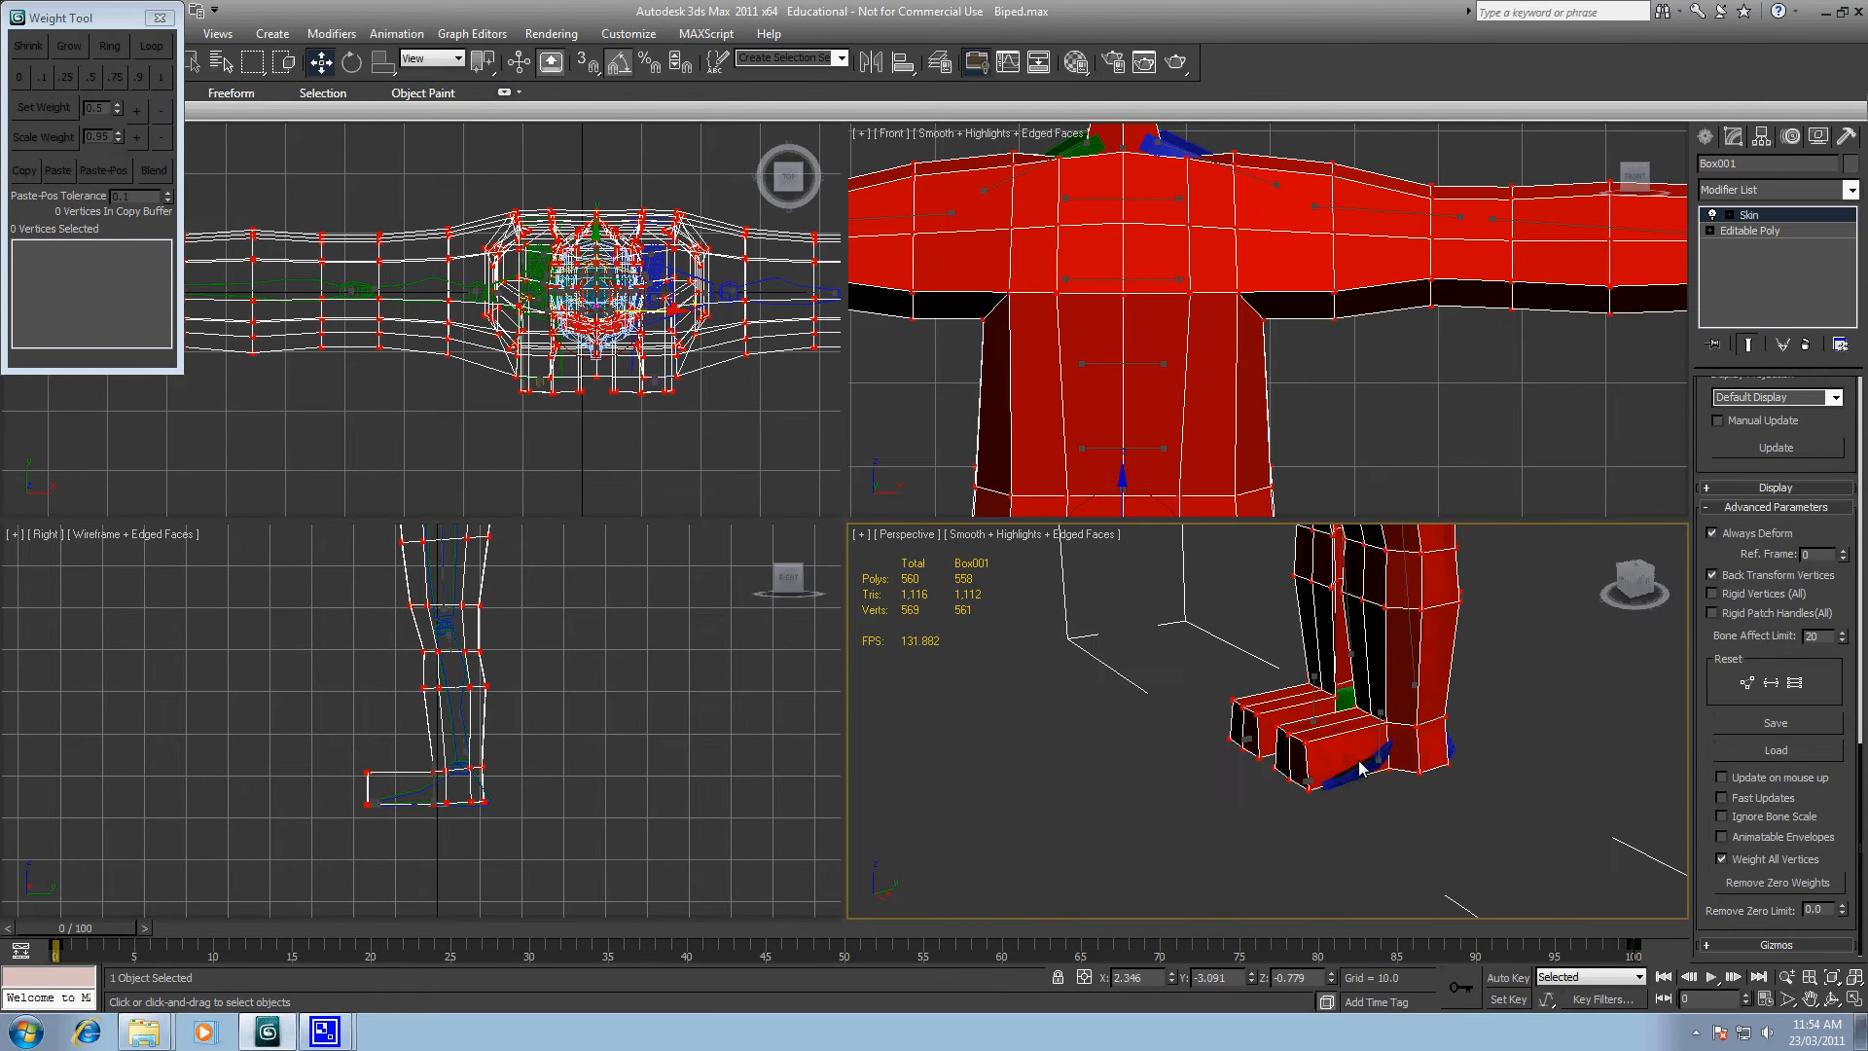
pyautogui.click(1282, 731)
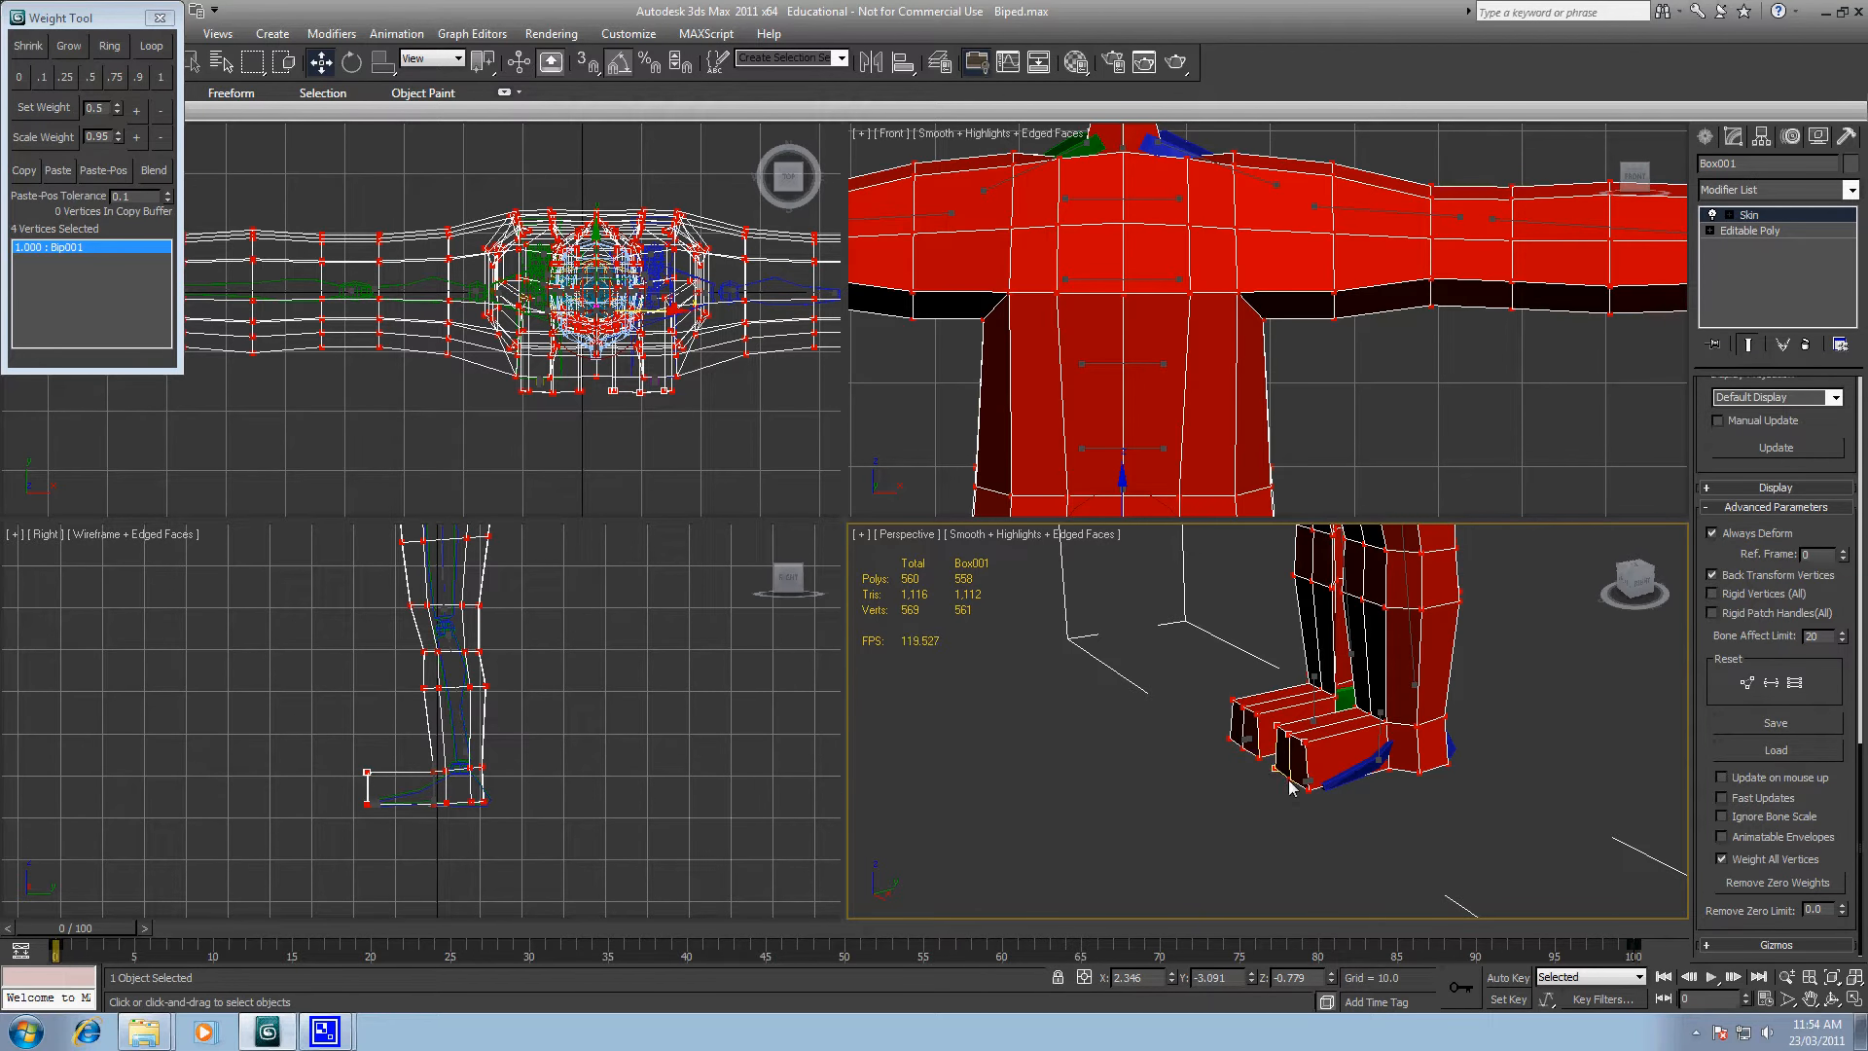
pyautogui.keyDown('ctrl'); pyautogui.click(1307, 796); pyautogui.keyUp('ctrl')
pyautogui.moveTo(1862, 776); pyautogui.dragTo(1861, 421)
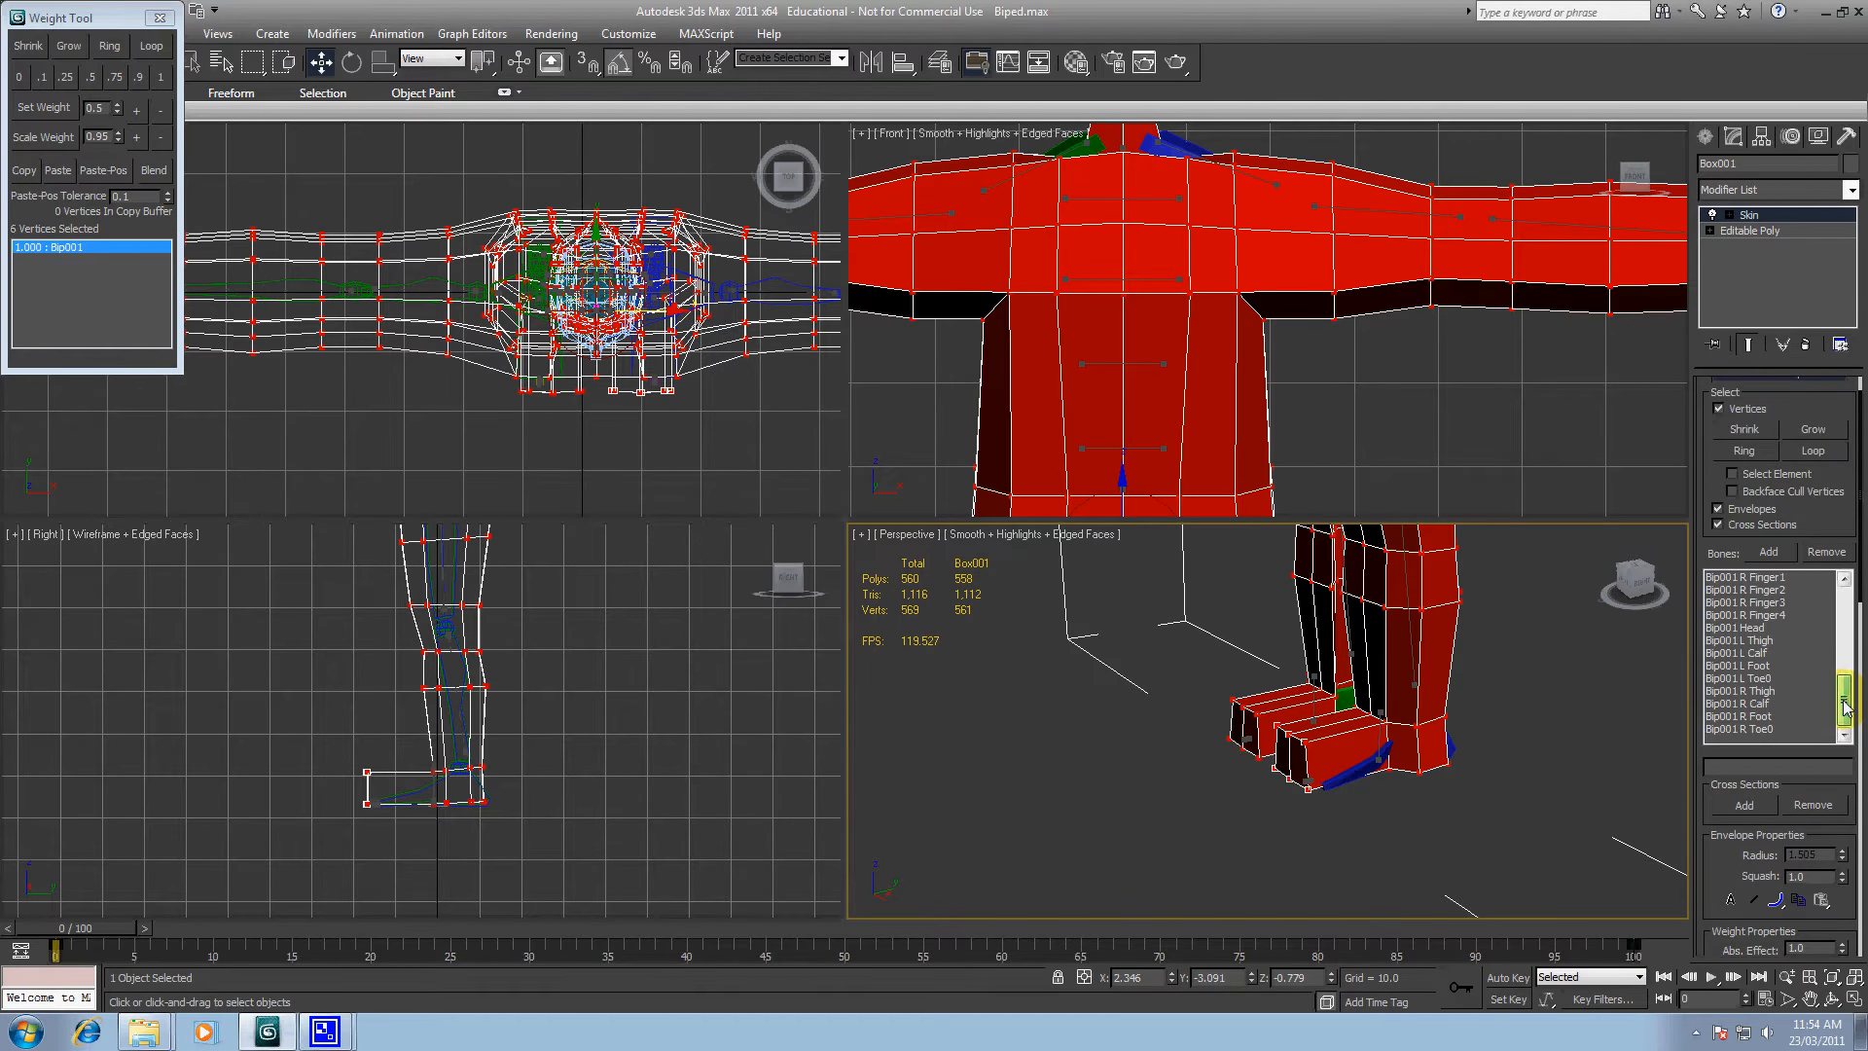
pyautogui.click(1782, 679)
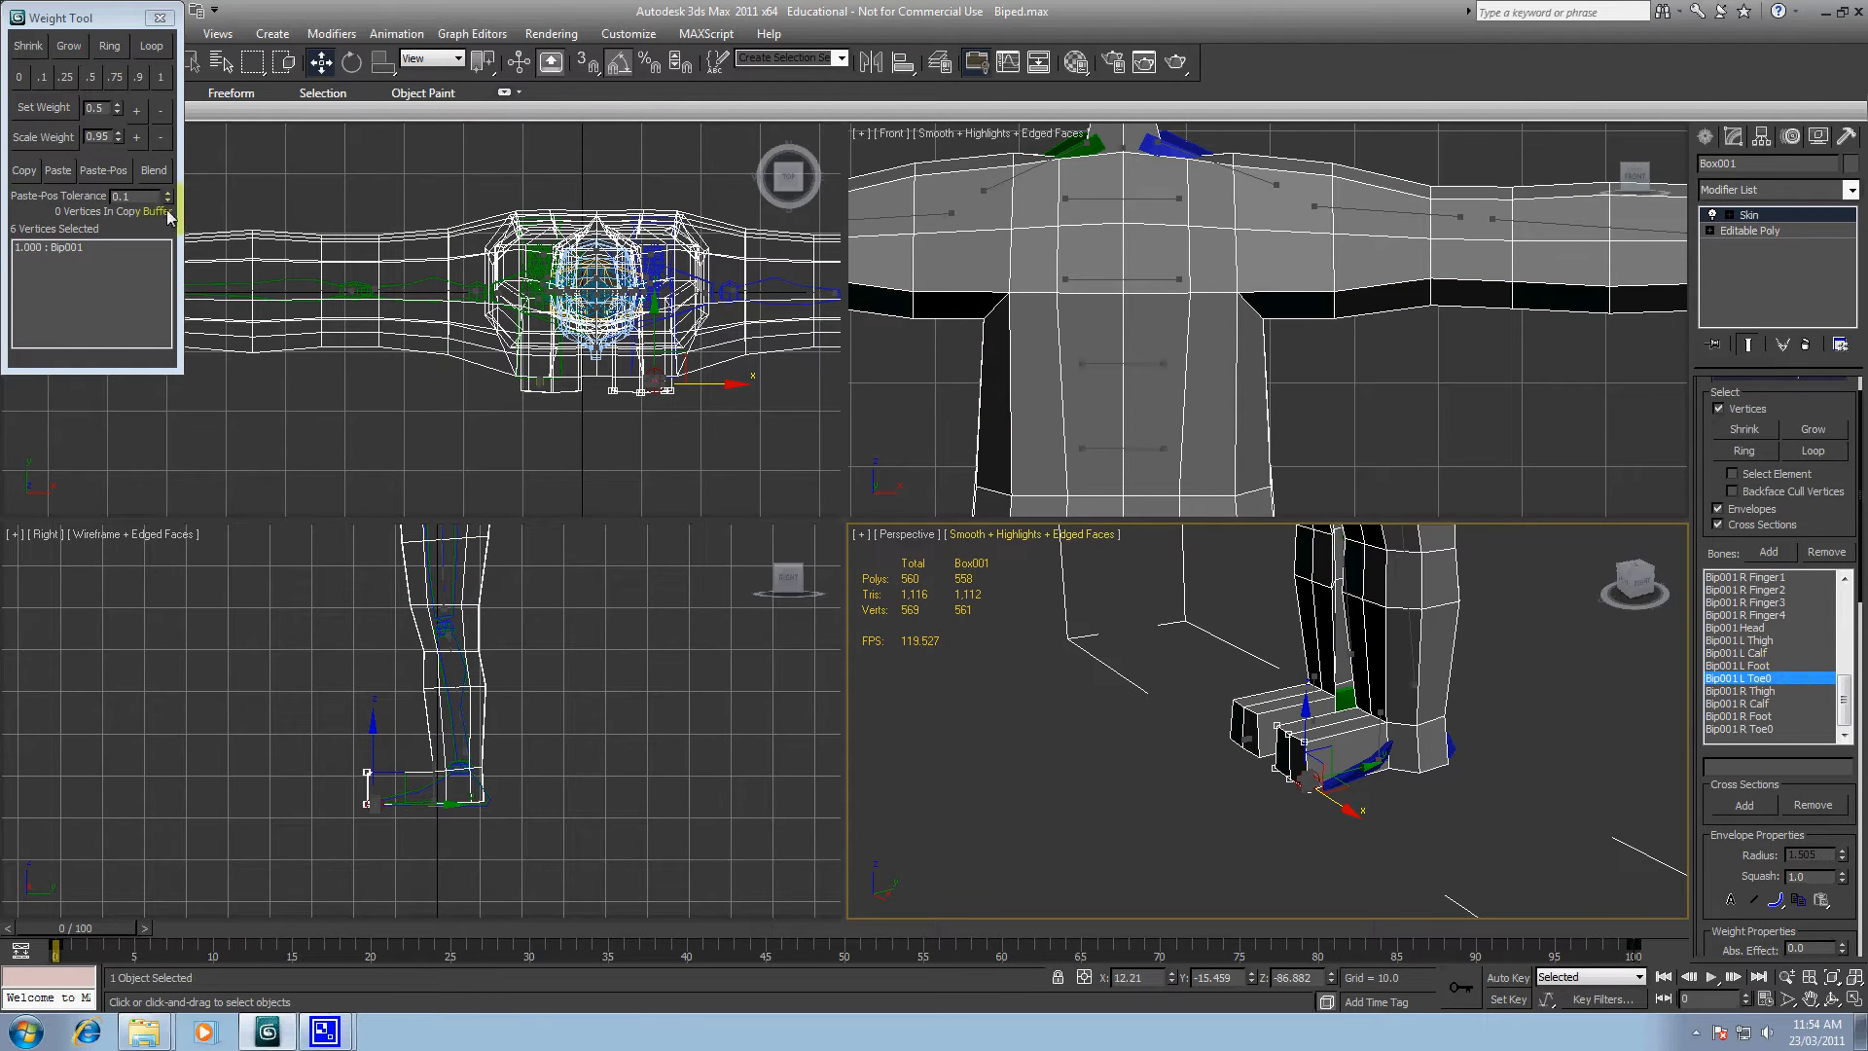
pyautogui.click(161, 78)
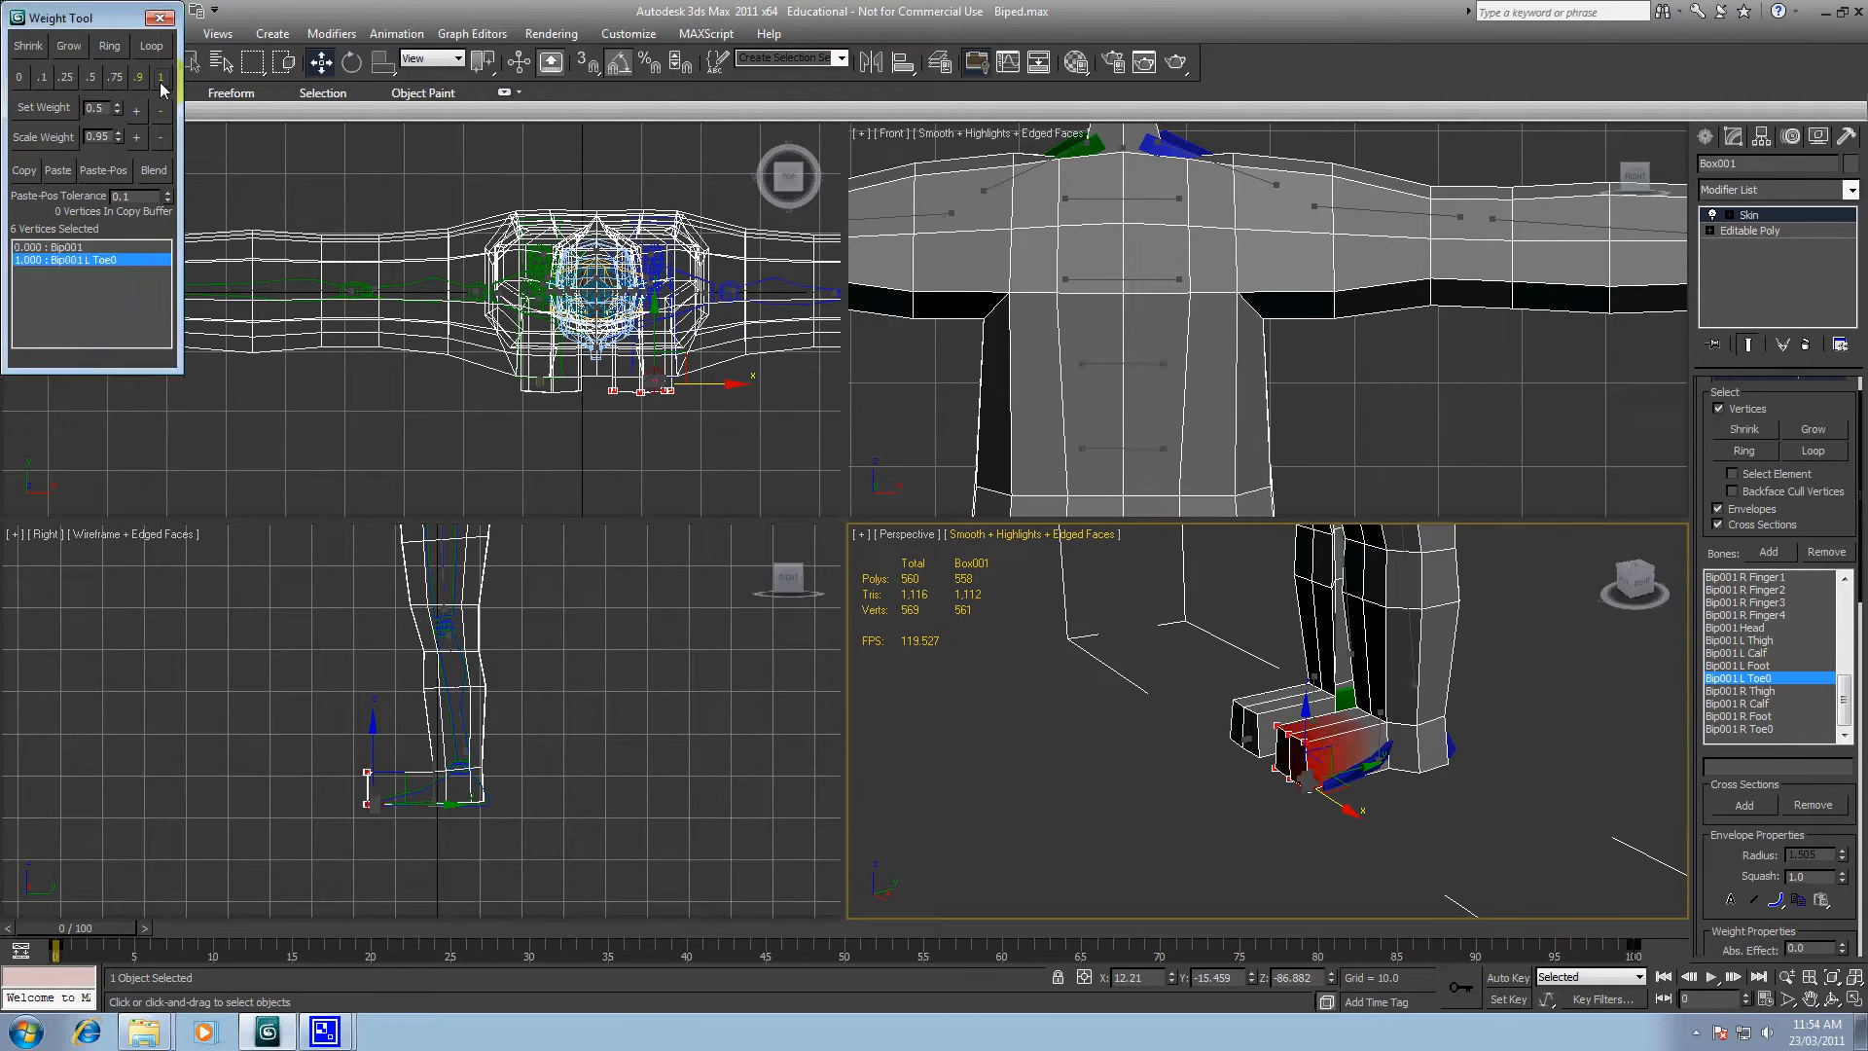
# Step: Remove the zero weights left on the toe tip vertices
pyautogui.scroll(-3, 1860, 693)
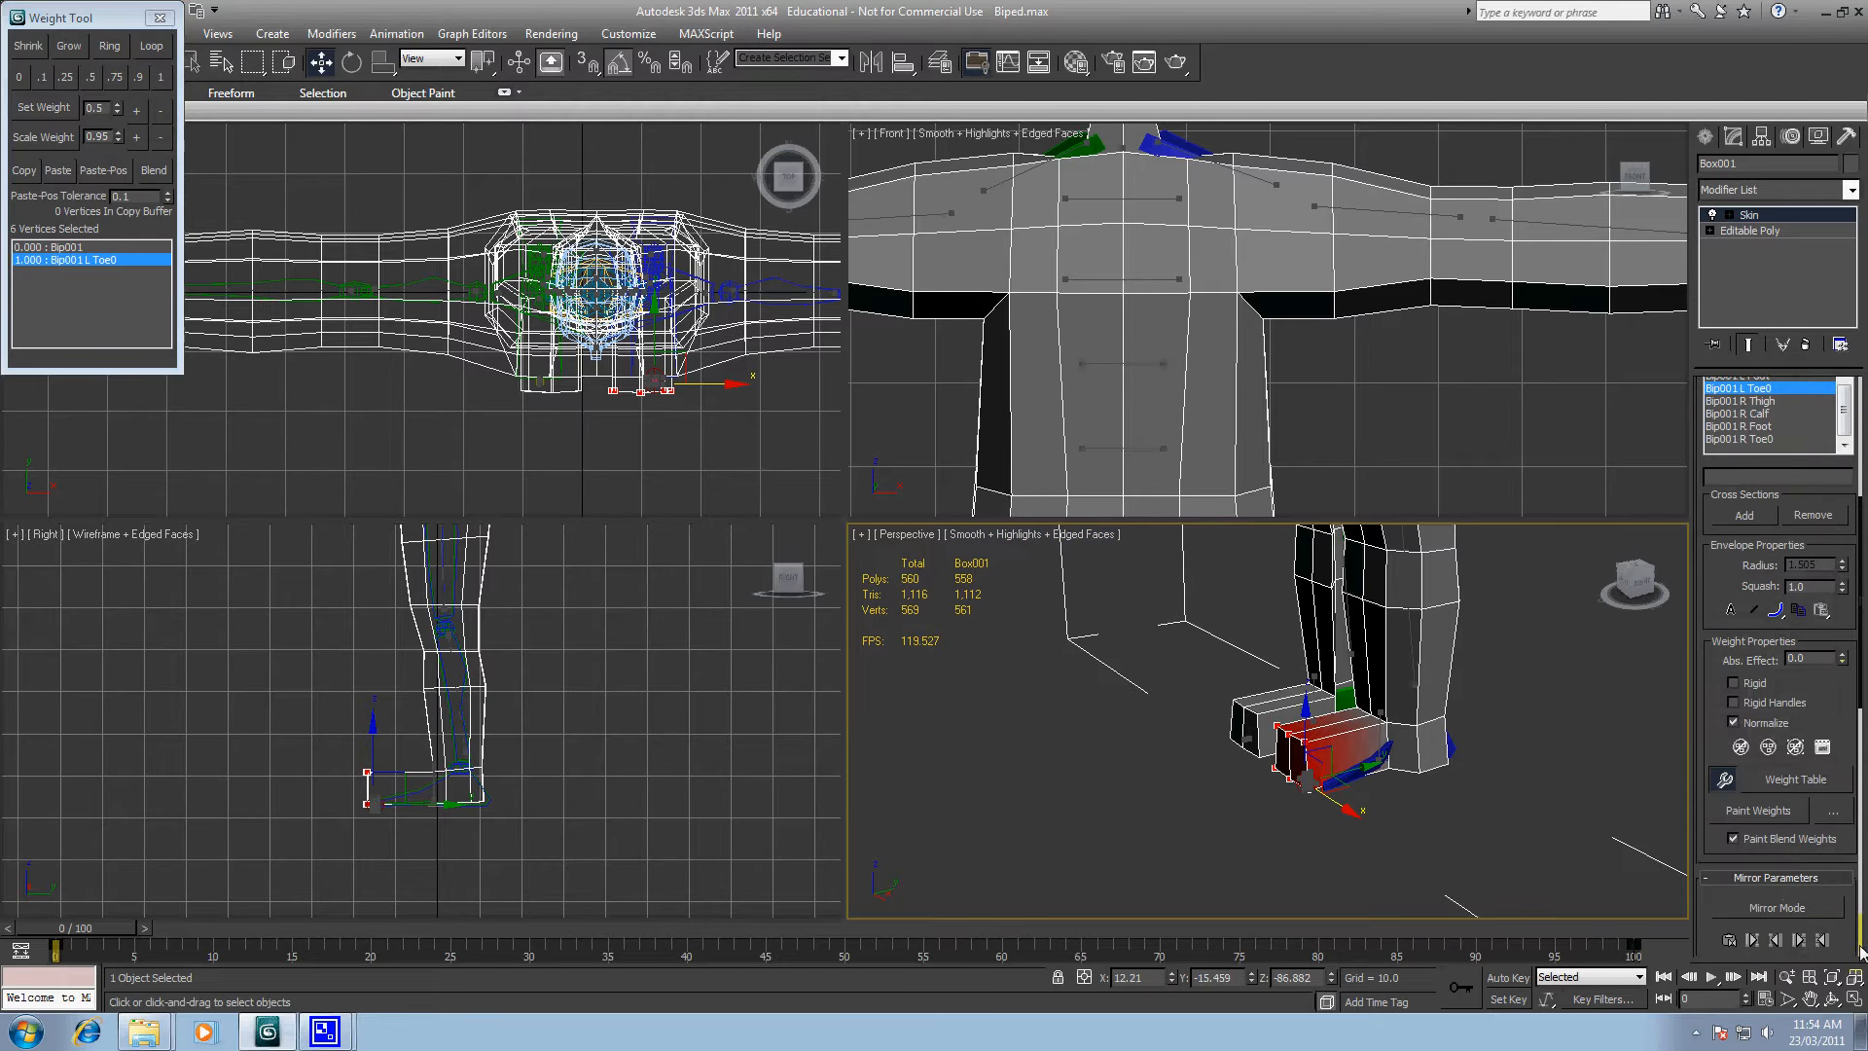
pyautogui.scroll(-5, 1860, 694)
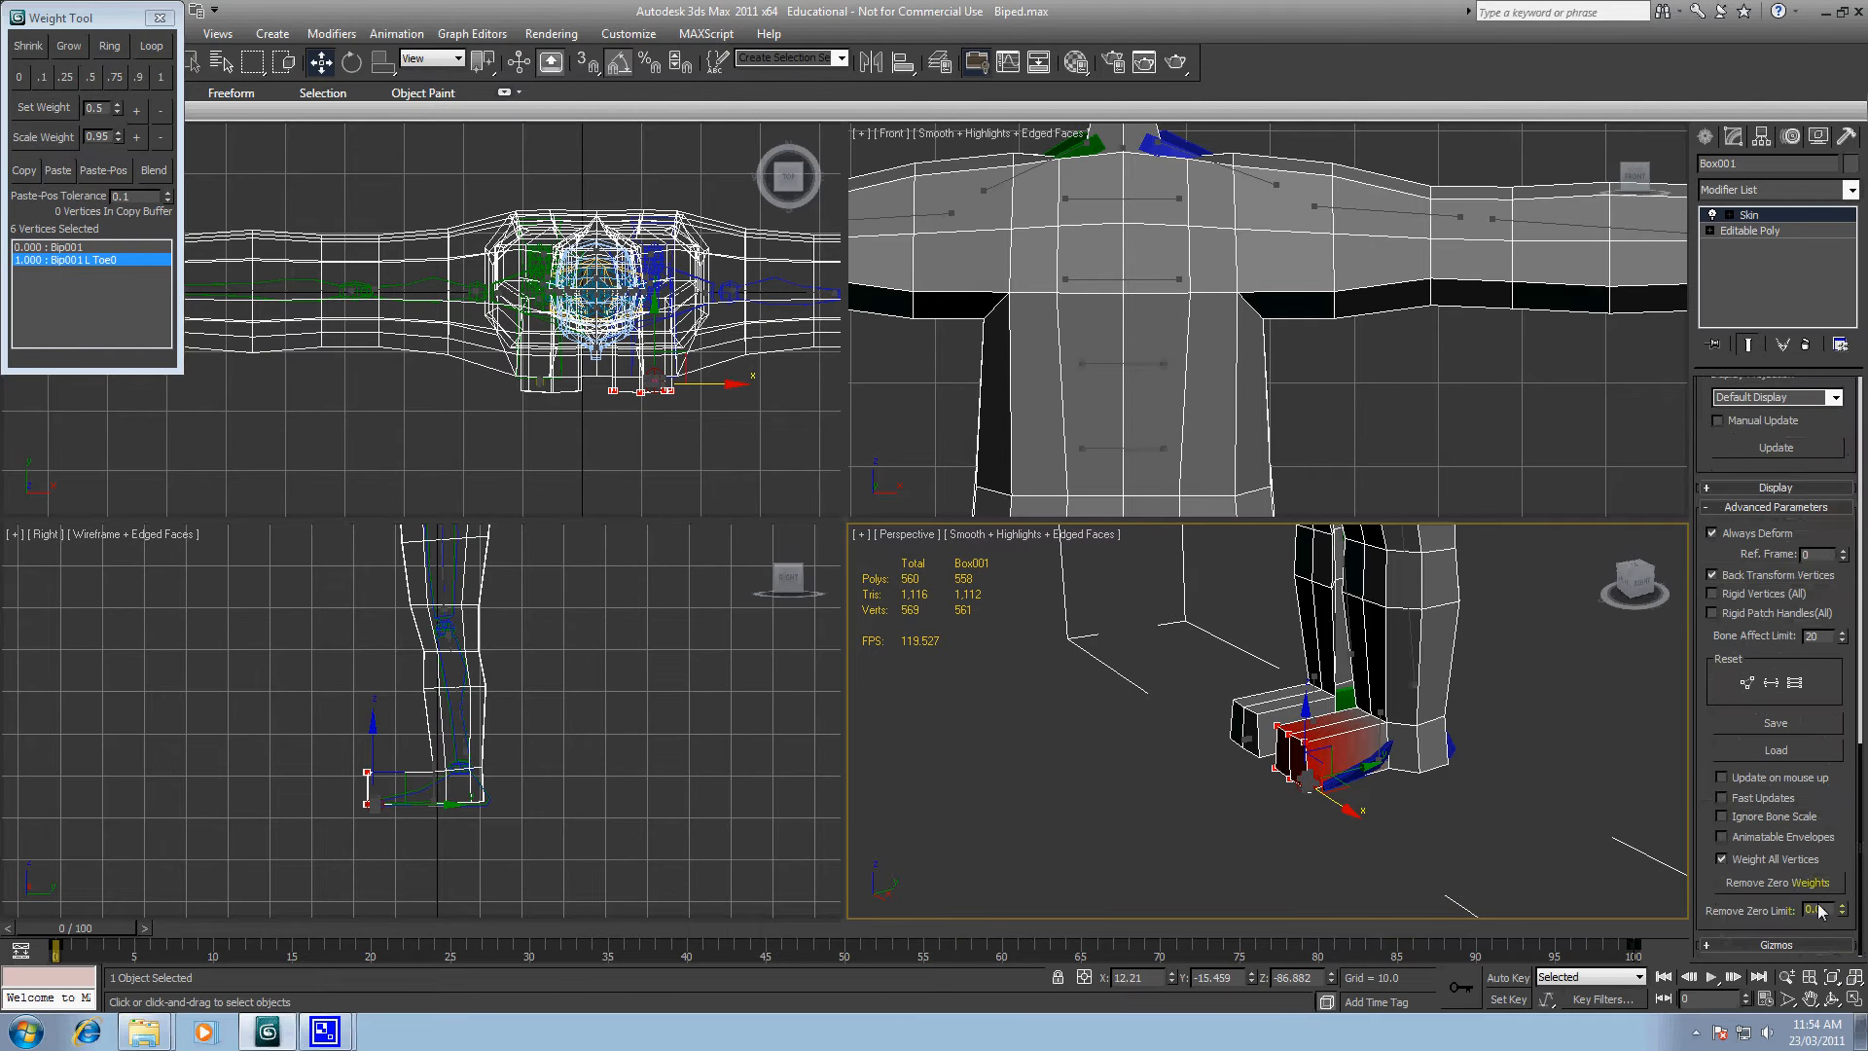
pyautogui.click(1805, 883)
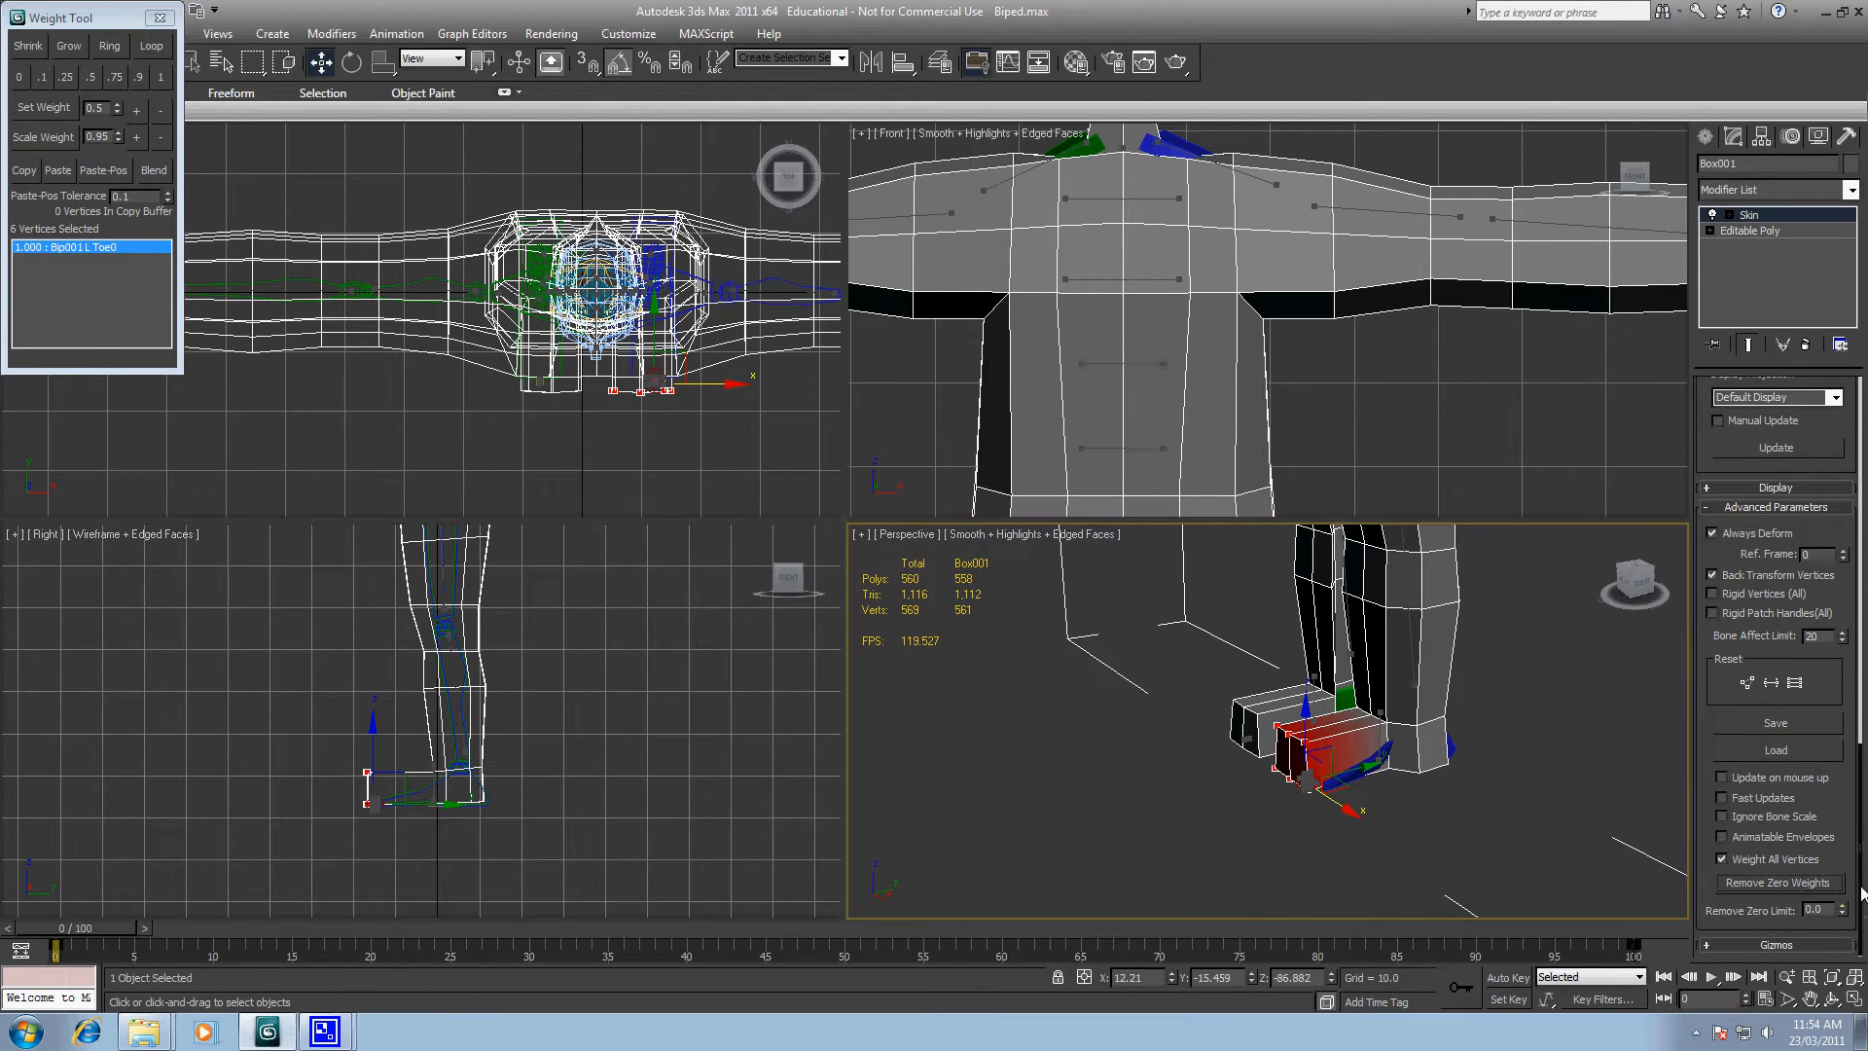
pyautogui.scroll(8, 1860, 893)
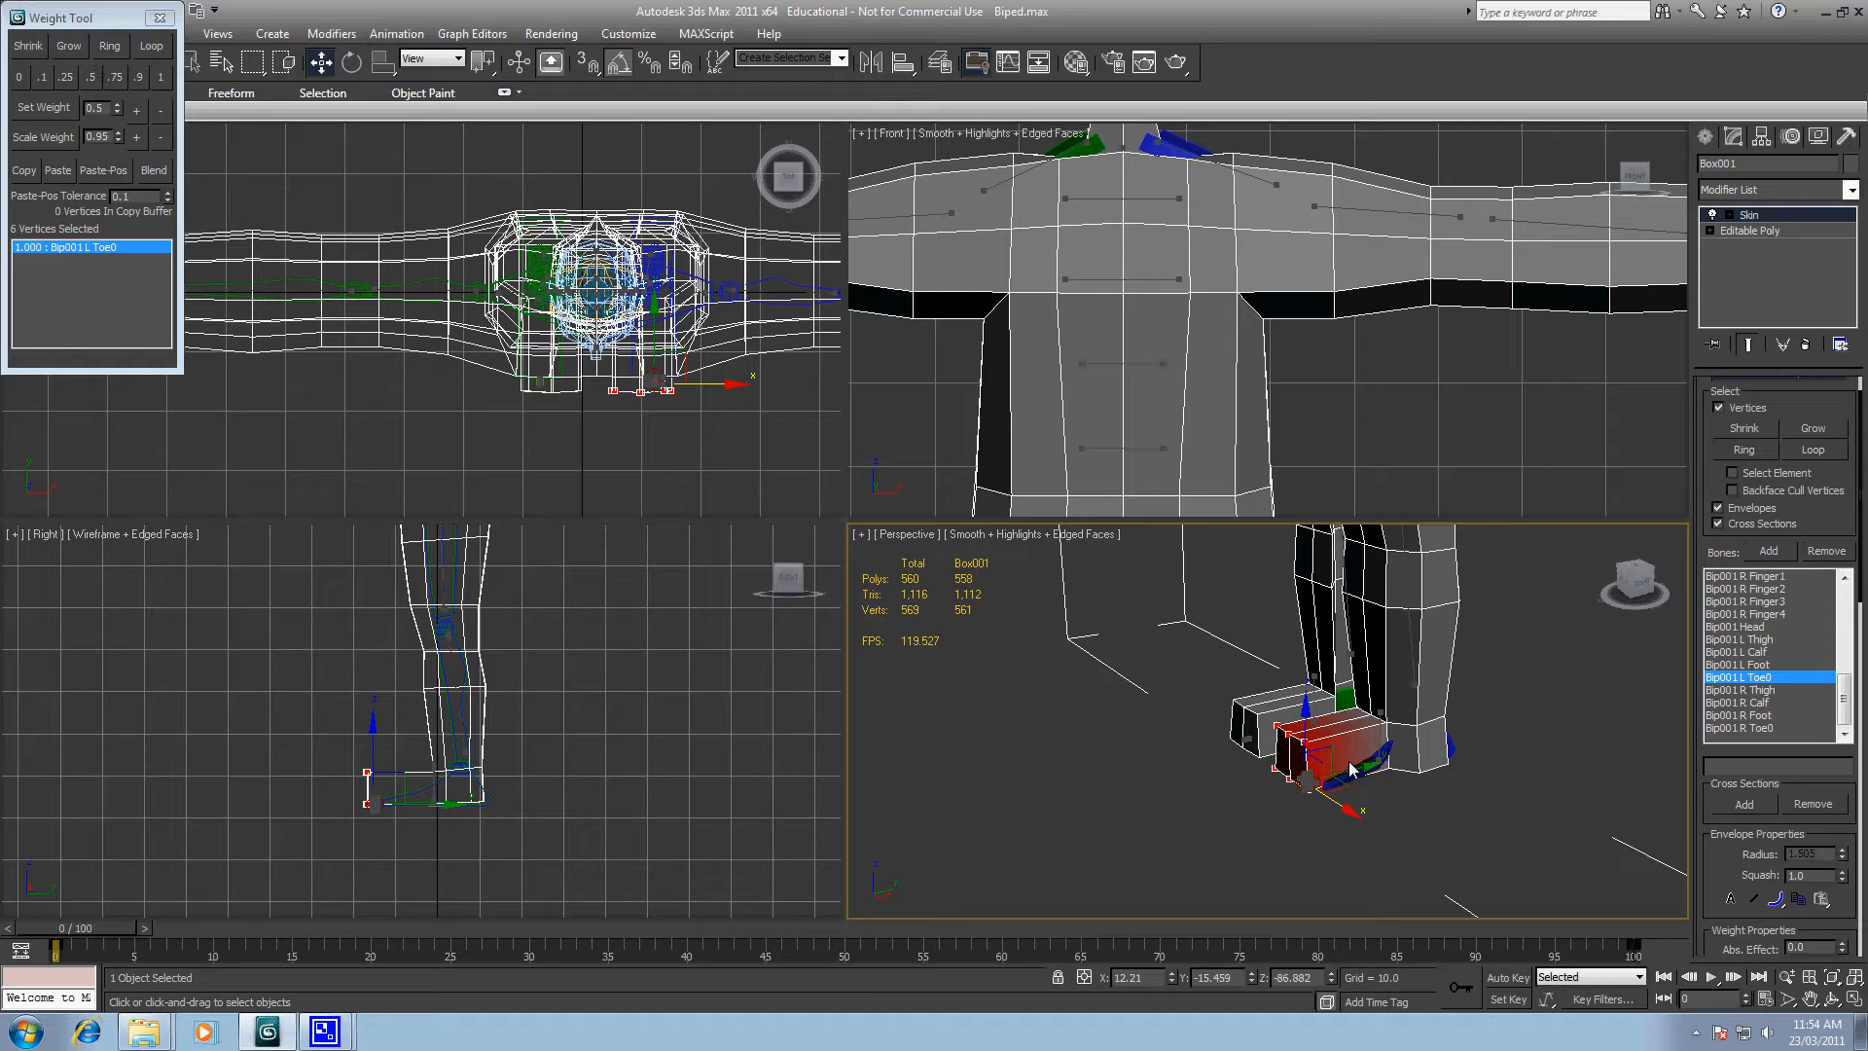
# Step: In wireframe display, select the six vertices where the left toes meet the foot and weight them 1 to Bip001 L Toe0
pyautogui.click(1451, 822)
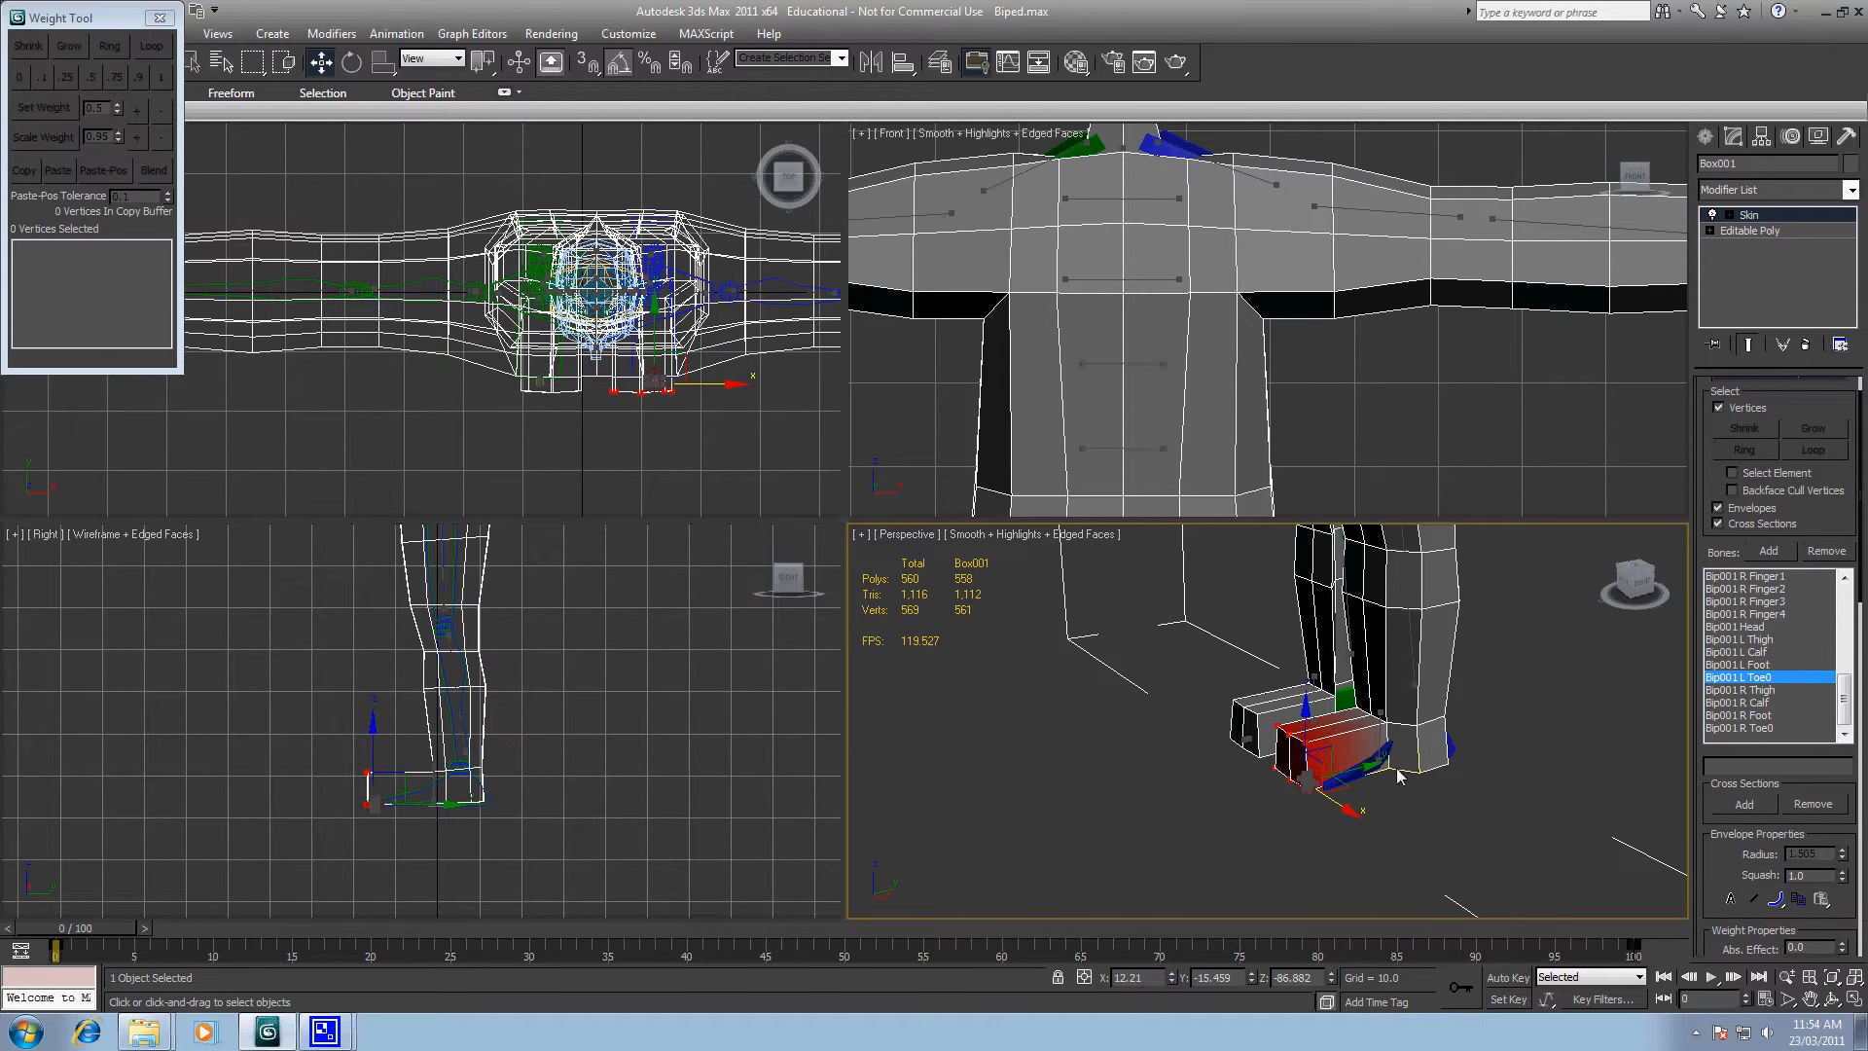
pyautogui.click(1363, 718)
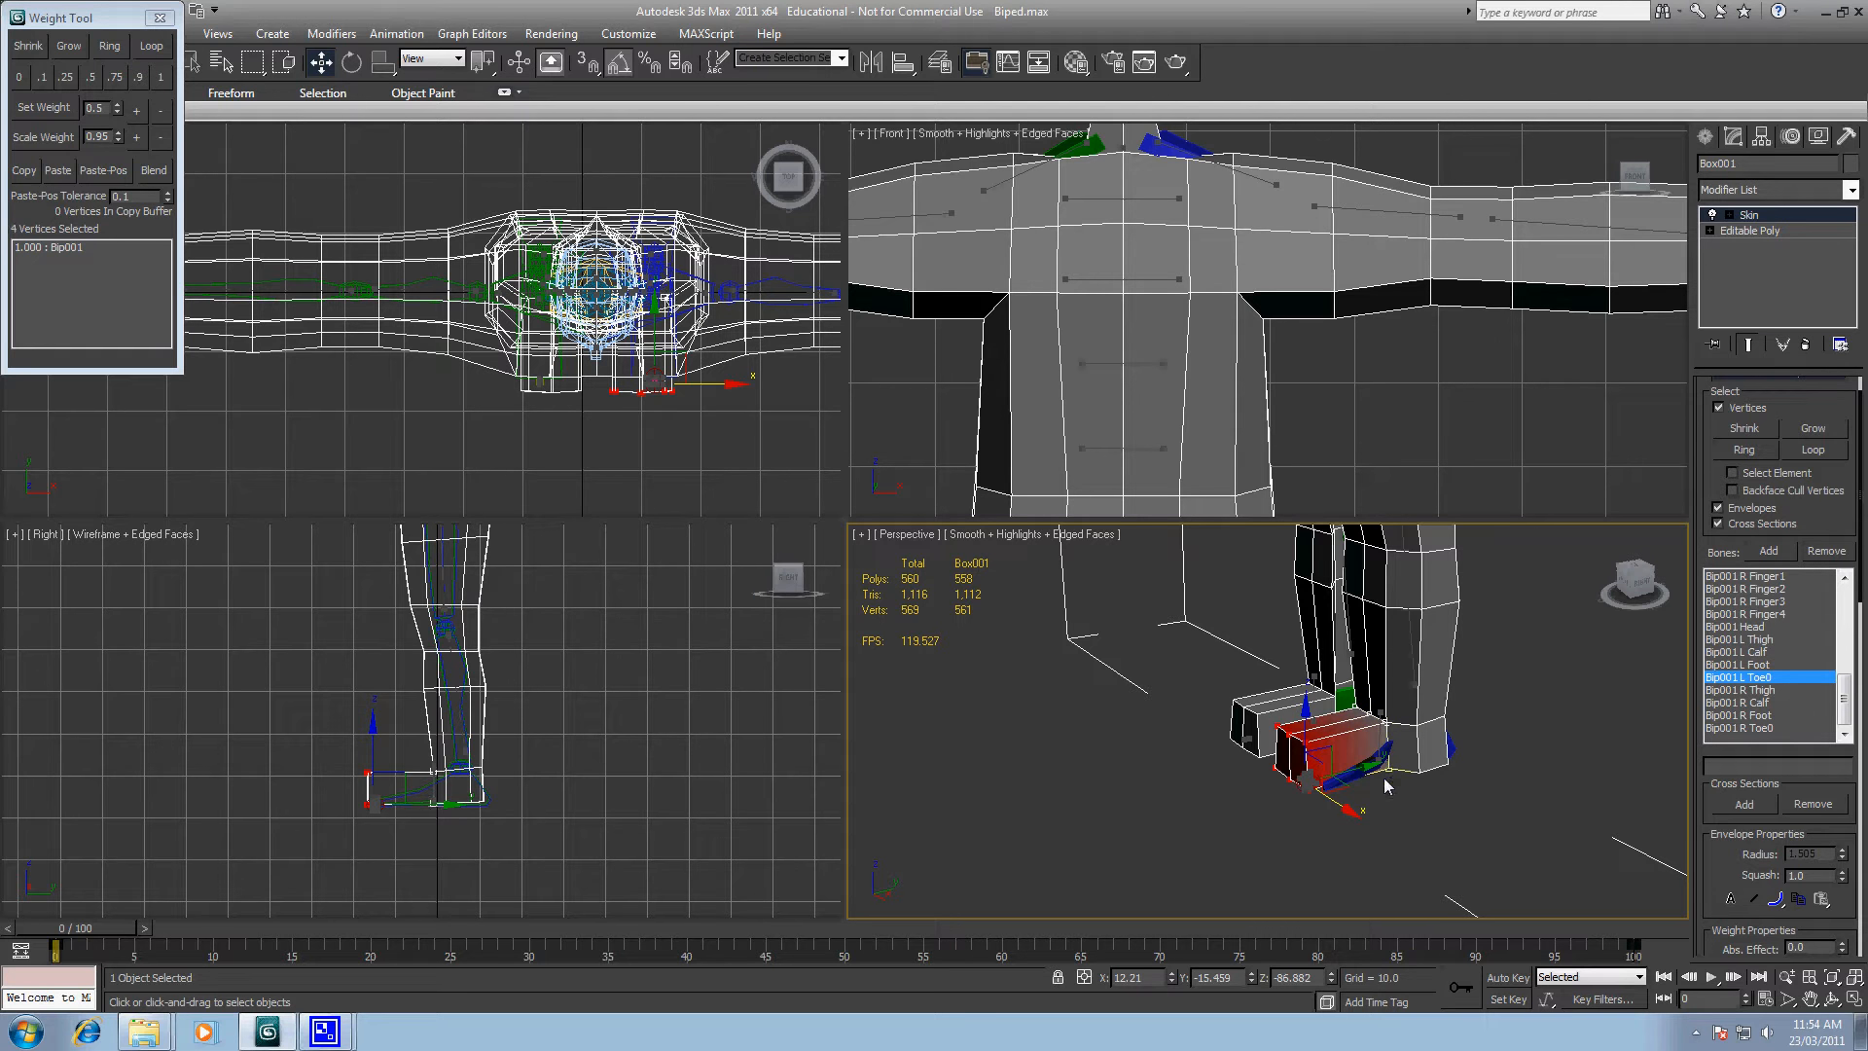
pyautogui.press('F3')
pyautogui.scroll(3, 1405, 784)
pyautogui.keyDown('ctrl'); pyautogui.click(1456, 839); pyautogui.keyUp('ctrl')
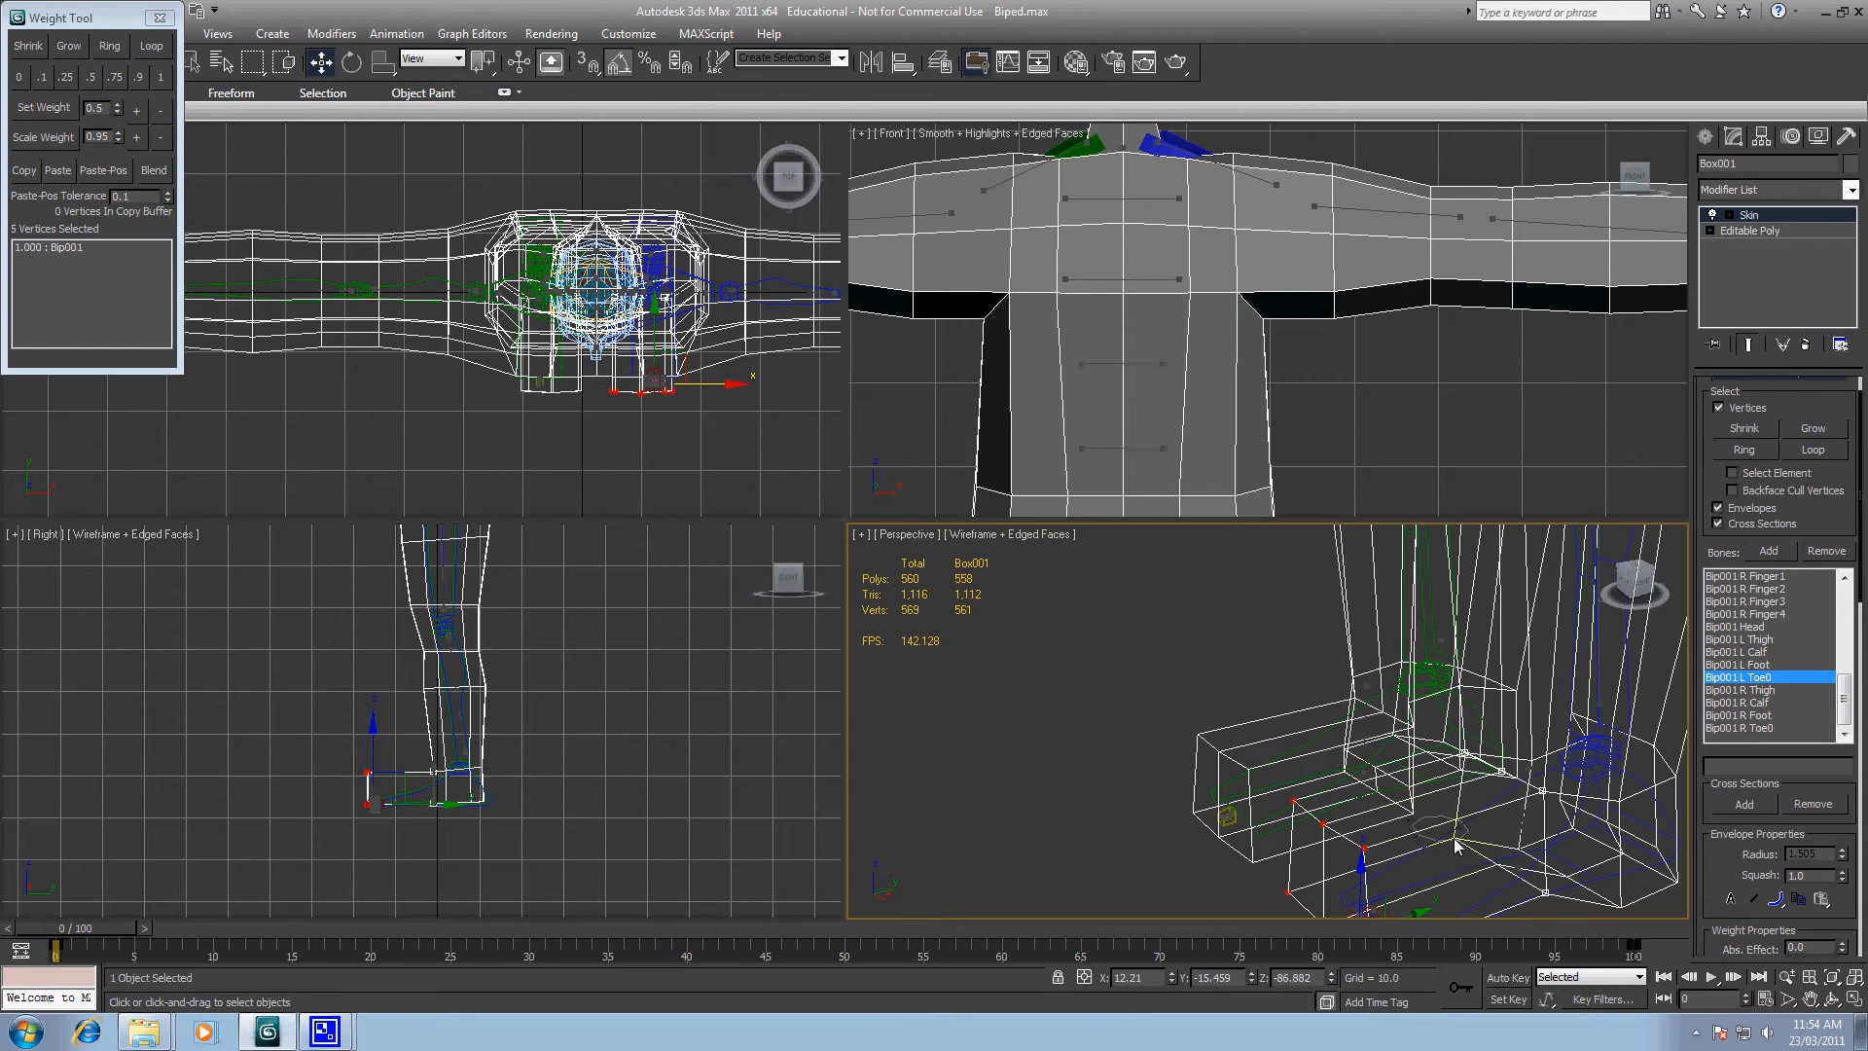
pyautogui.keyDown('ctrl'); pyautogui.click(1495, 865); pyautogui.keyUp('ctrl')
pyautogui.click(162, 89)
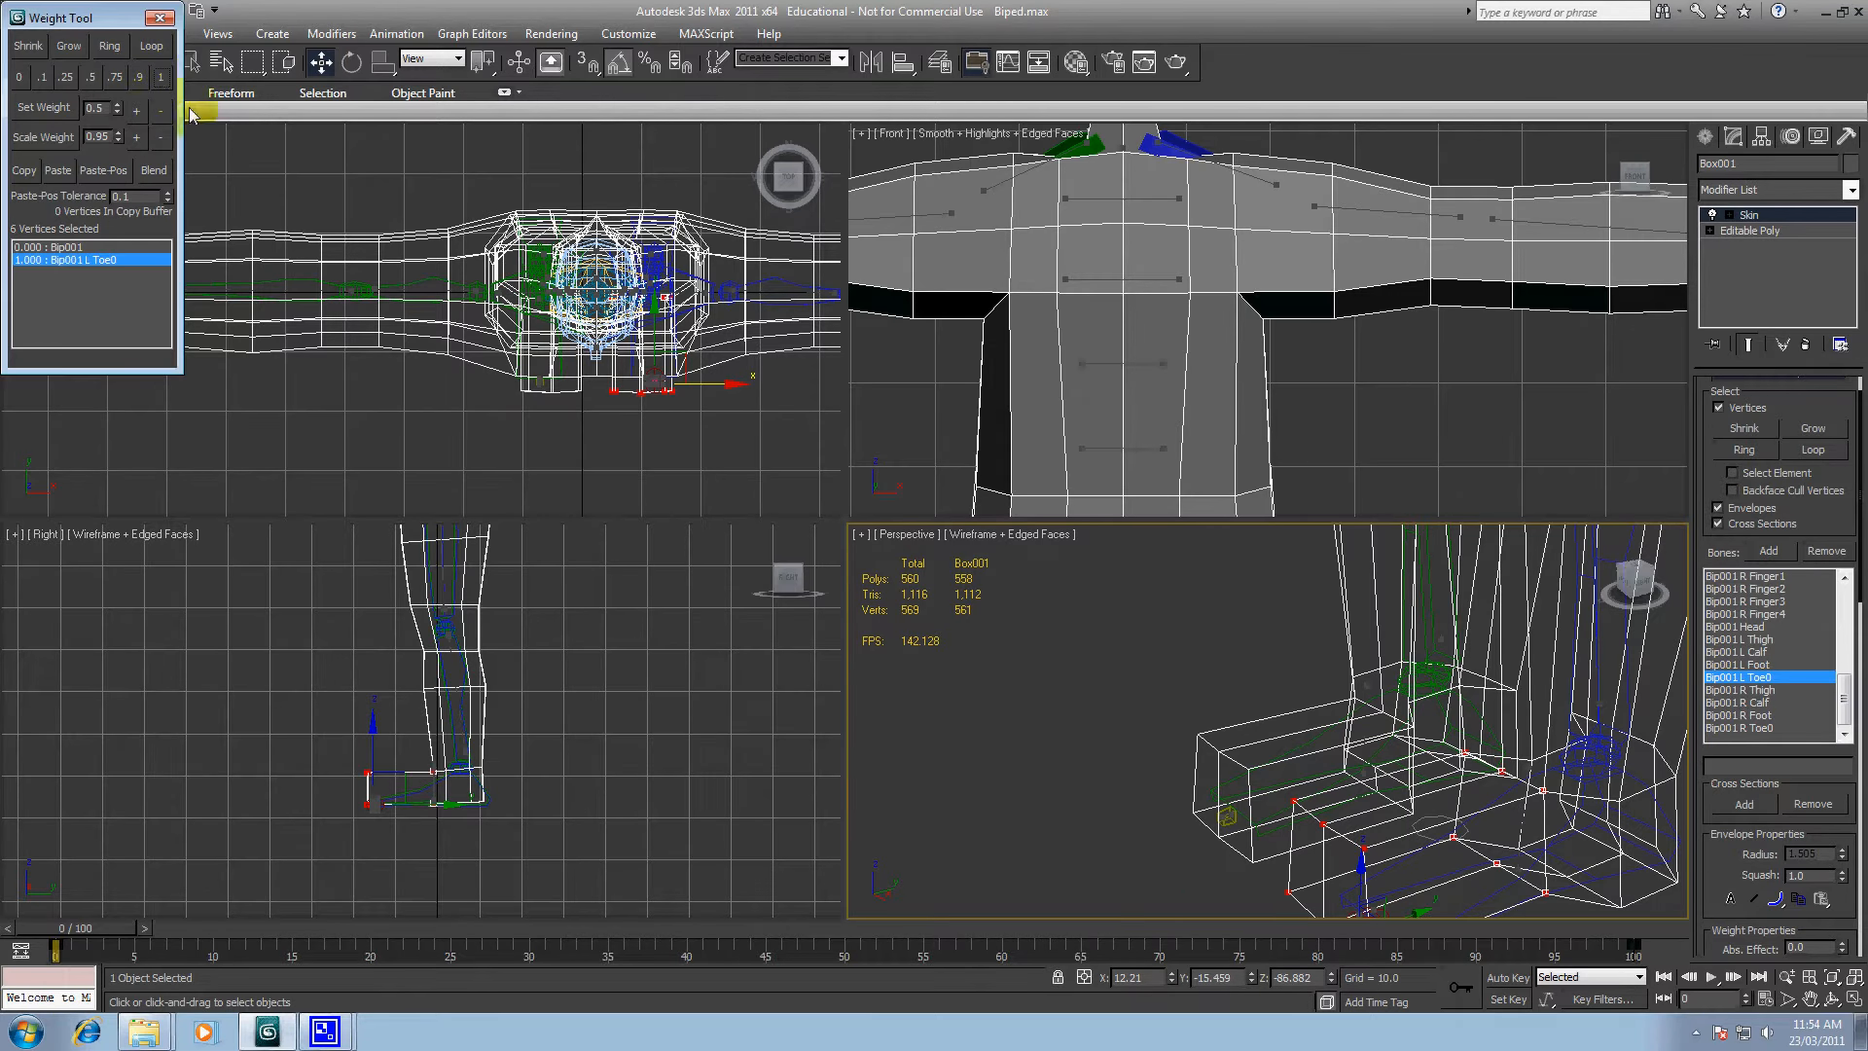
# Step: Remove the zero weights from the vertices at the base of the left toes
pyautogui.moveTo(1860, 623); pyautogui.dragTo(1854, 717)
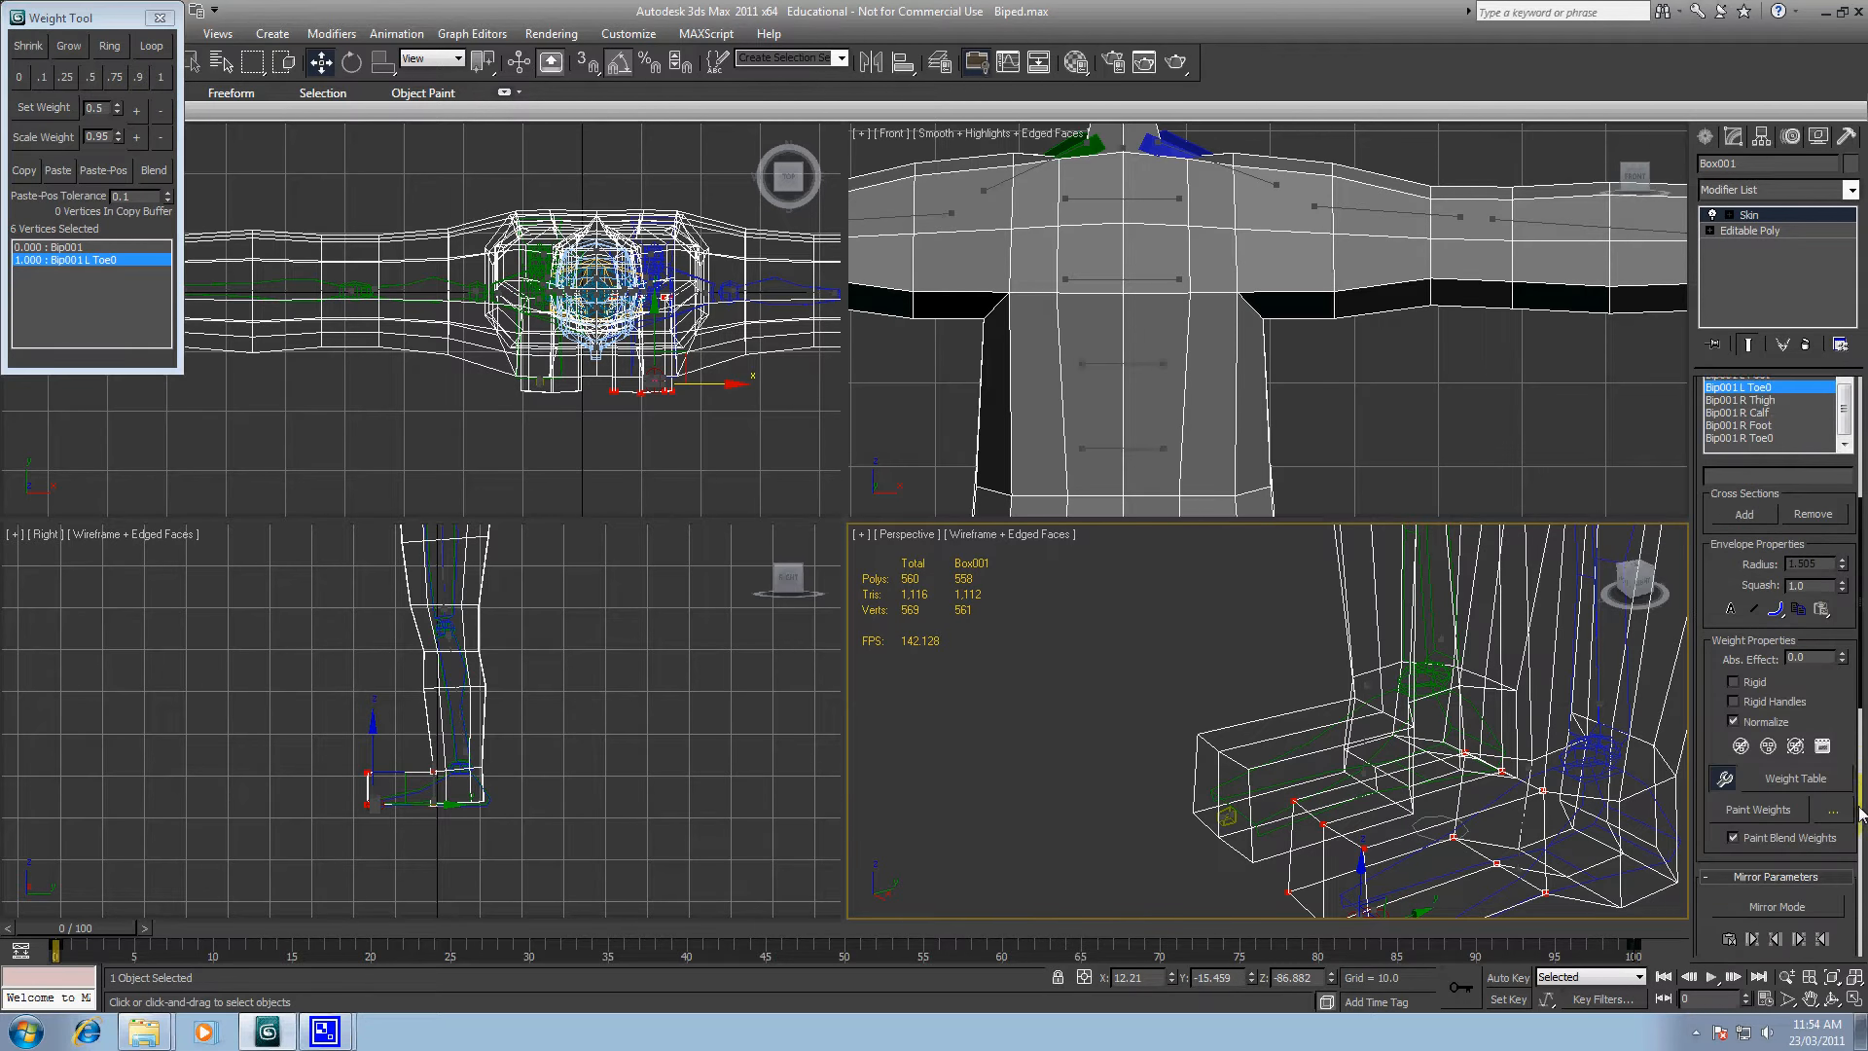
pyautogui.moveTo(1859, 642); pyautogui.dragTo(1854, 455)
pyautogui.click(1795, 883)
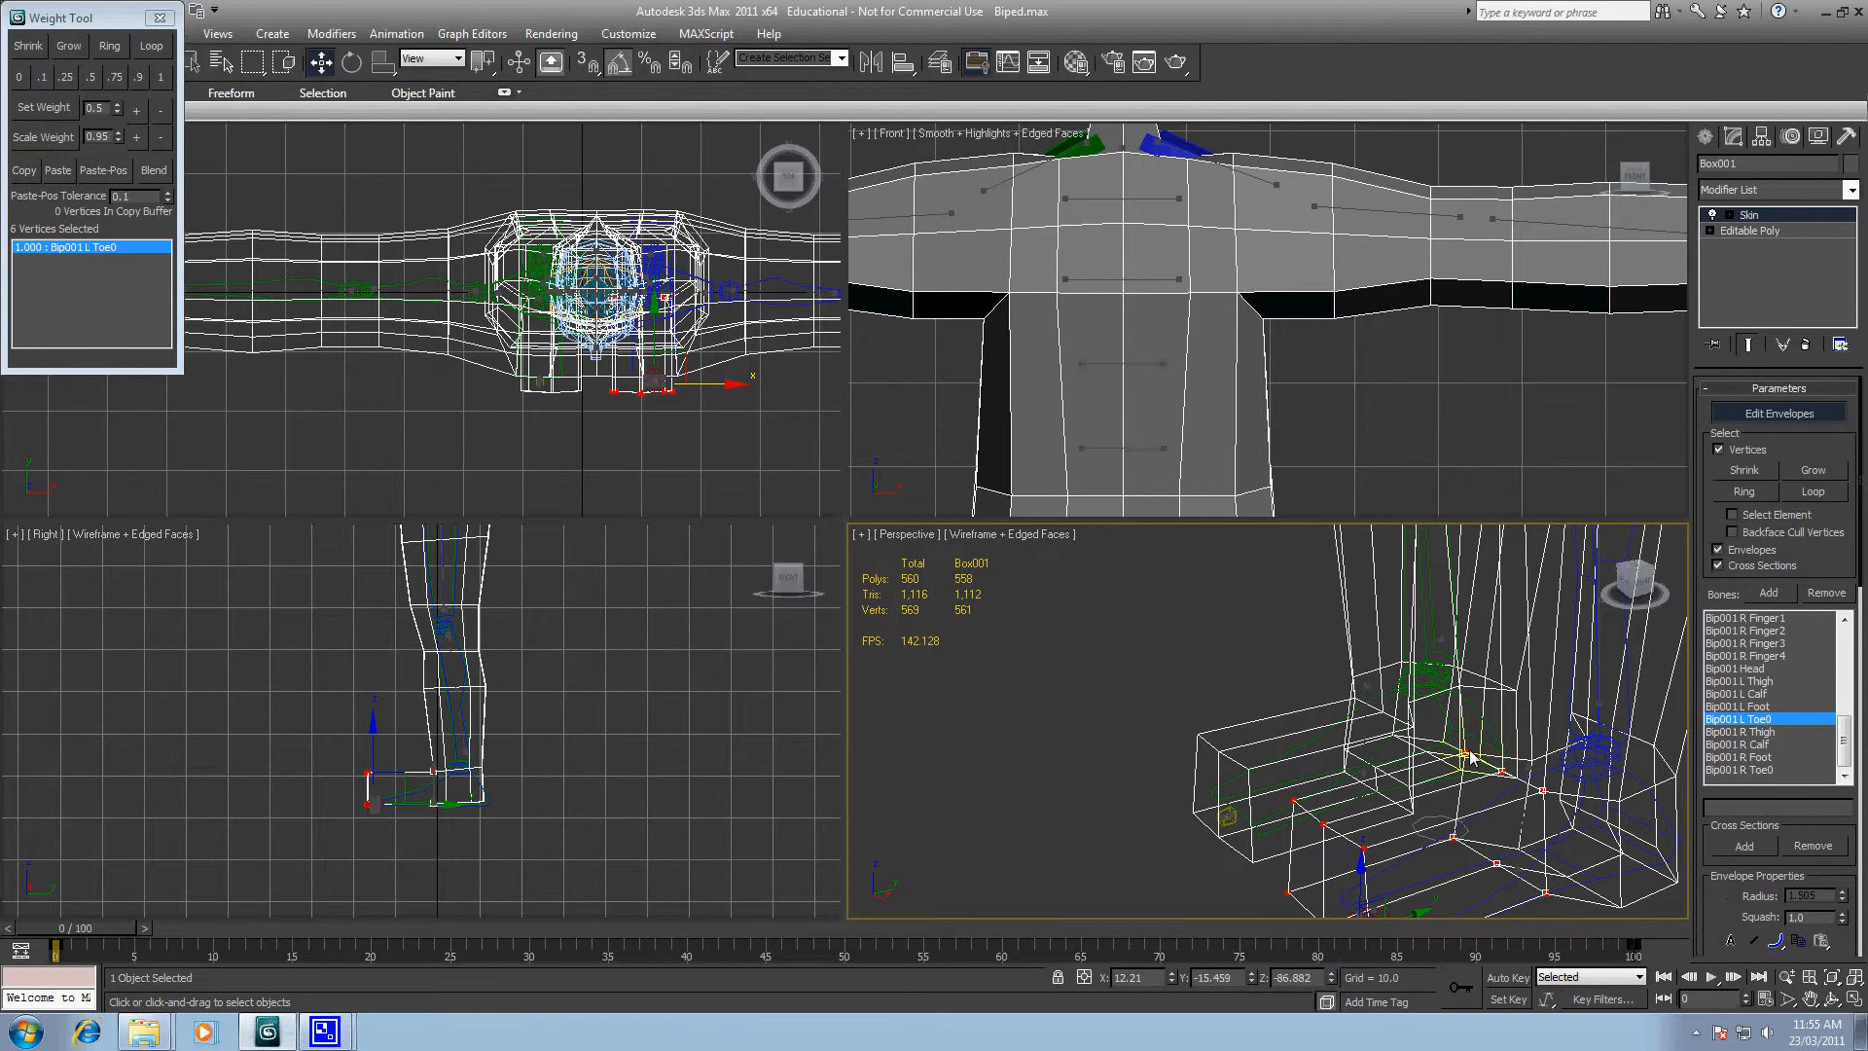
# Step: Give the six vertices at the base of the left toes a weight of 0.5 for Bip001 L Foot
pyautogui.moveTo(1274, 811); pyautogui.dragTo(1236, 739, button='middle')
pyautogui.click(1253, 724)
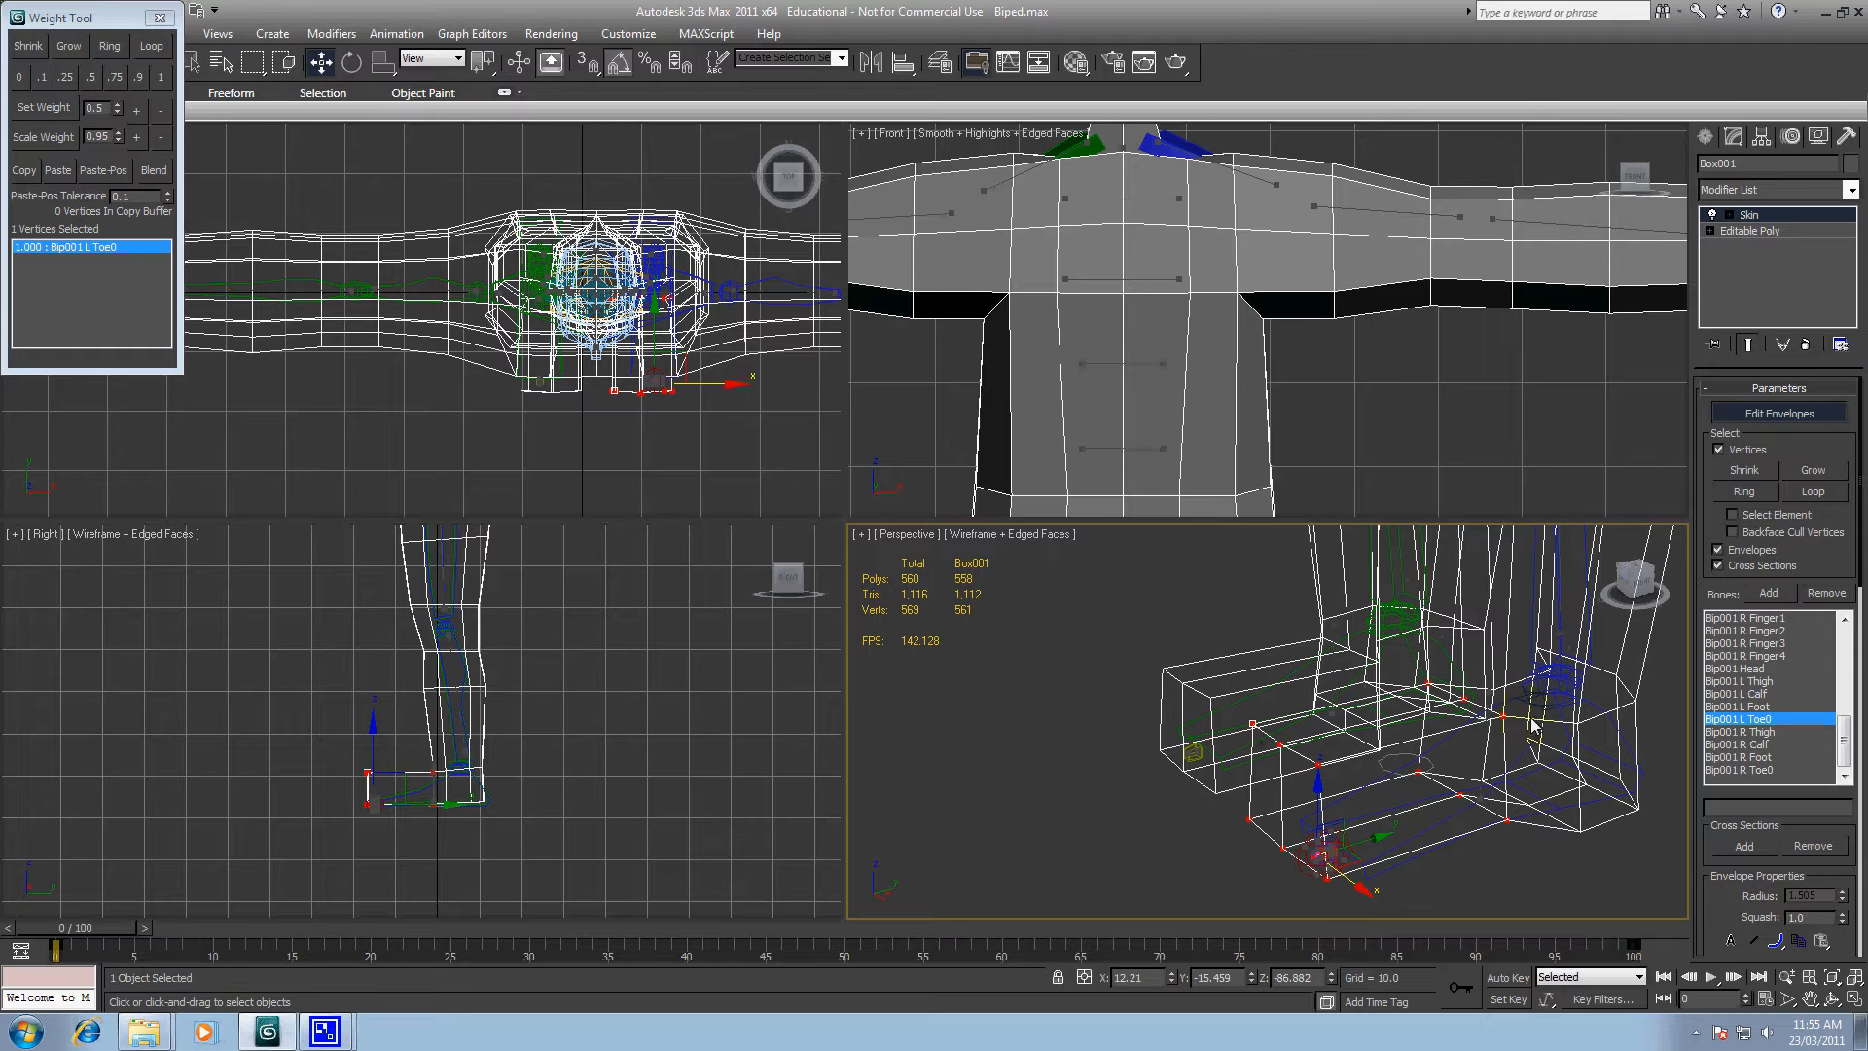
pyautogui.hotkey('ctrl', 'z')
pyautogui.click(1764, 707)
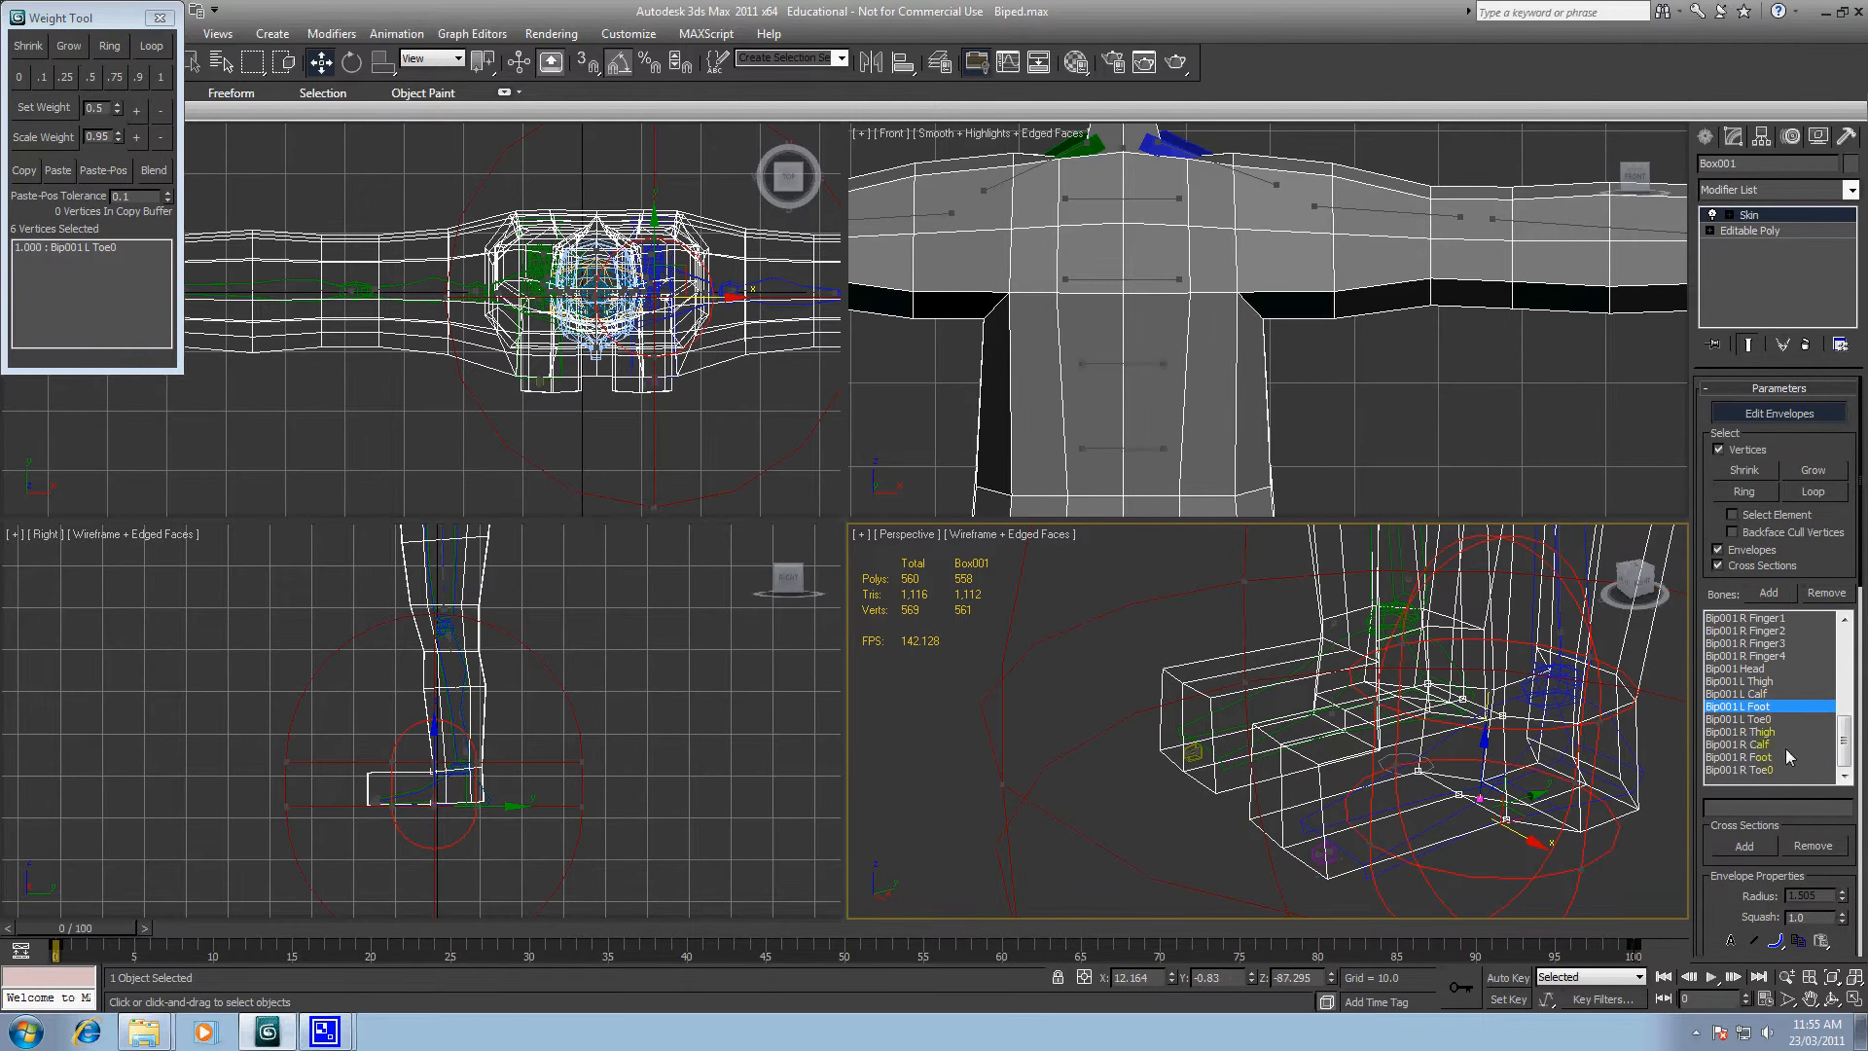
pyautogui.click(90, 77)
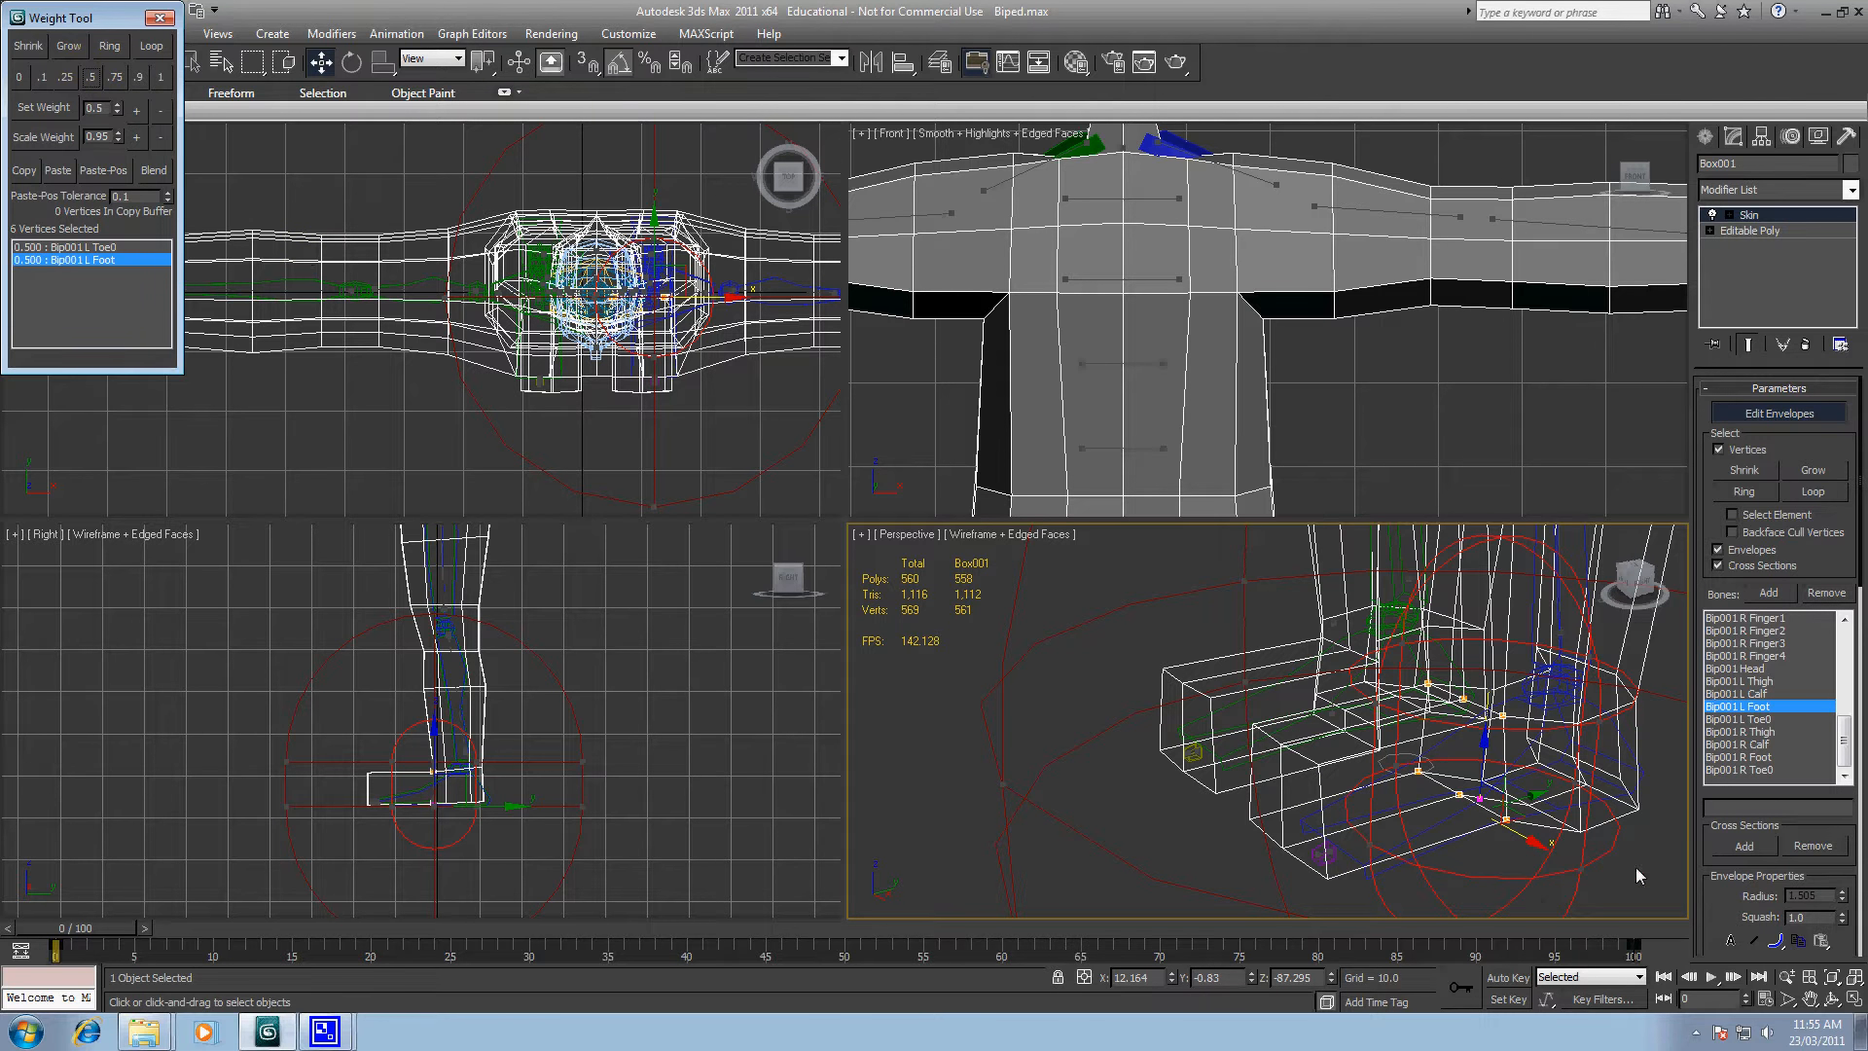
# Step: Select the 13 vertices around the left heel and ankle, weight them 1 to Bip001 L Foot, and clear the selection
pyautogui.moveTo(1636, 867); pyautogui.dragTo(1405, 815, button='middle')
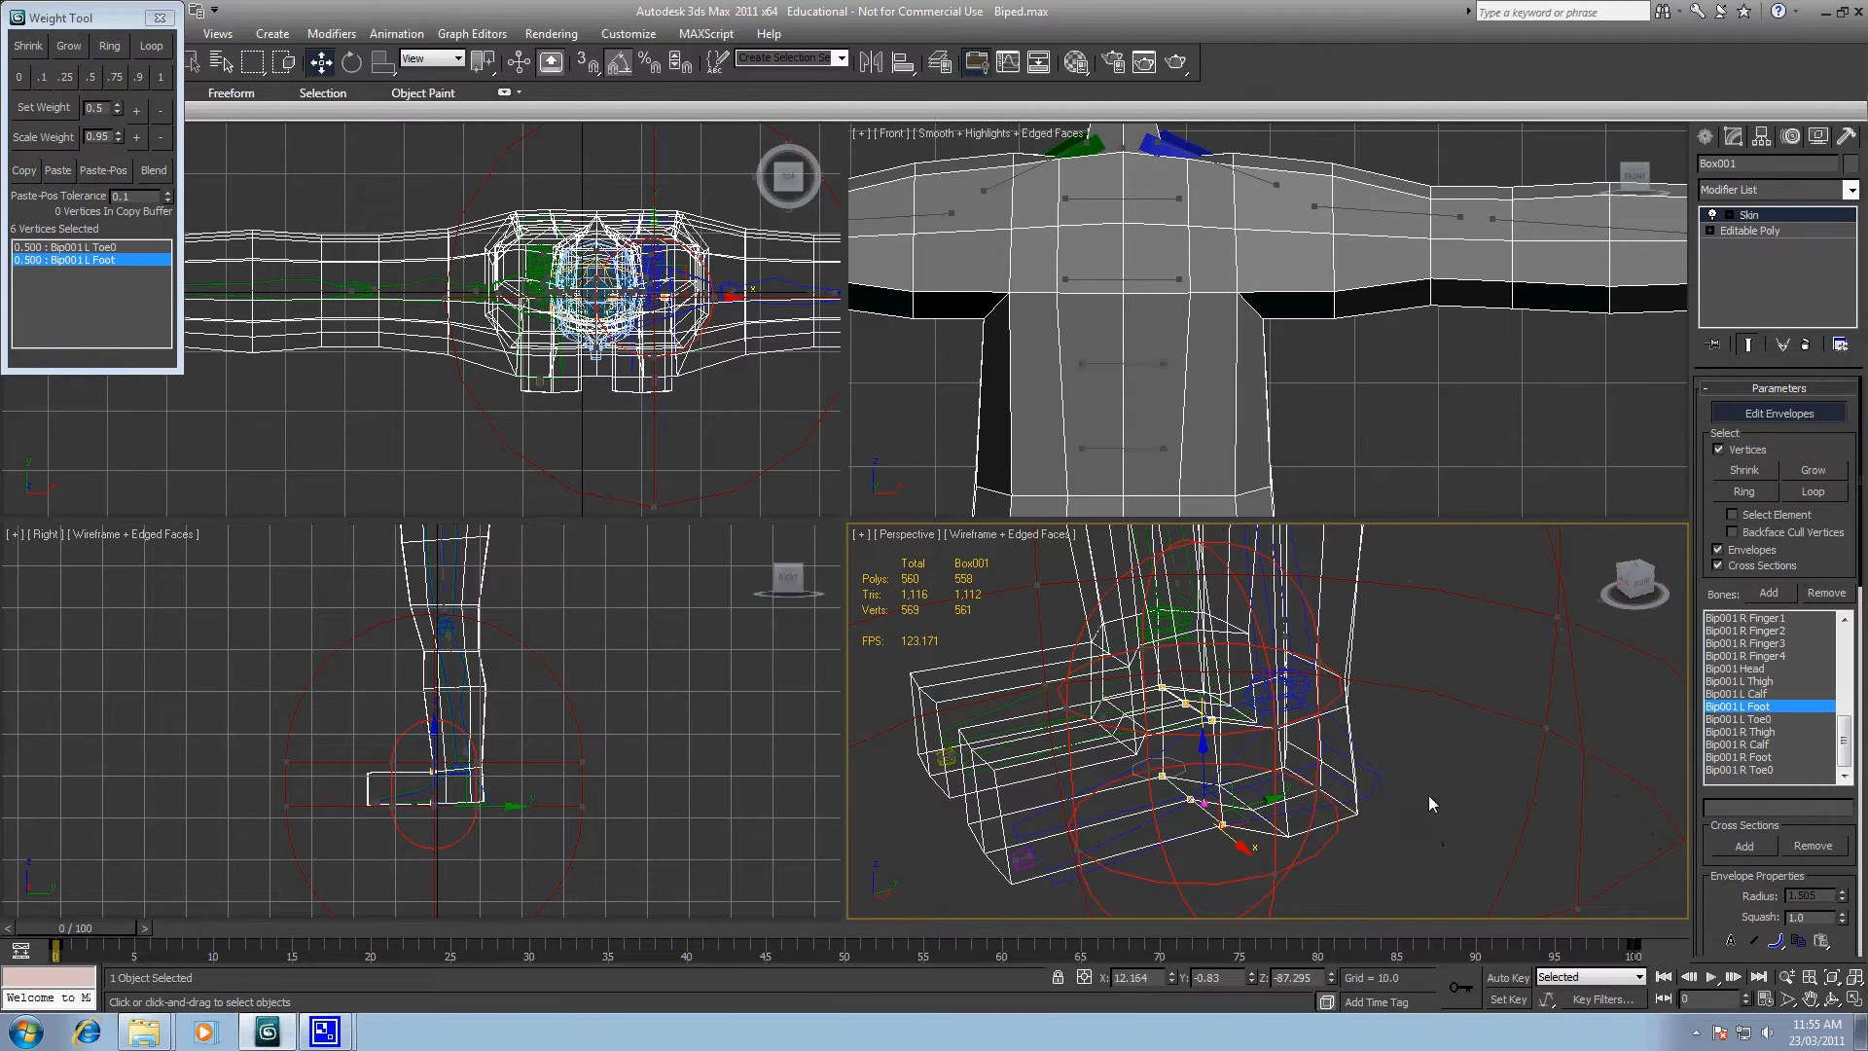
pyautogui.click(1532, 798)
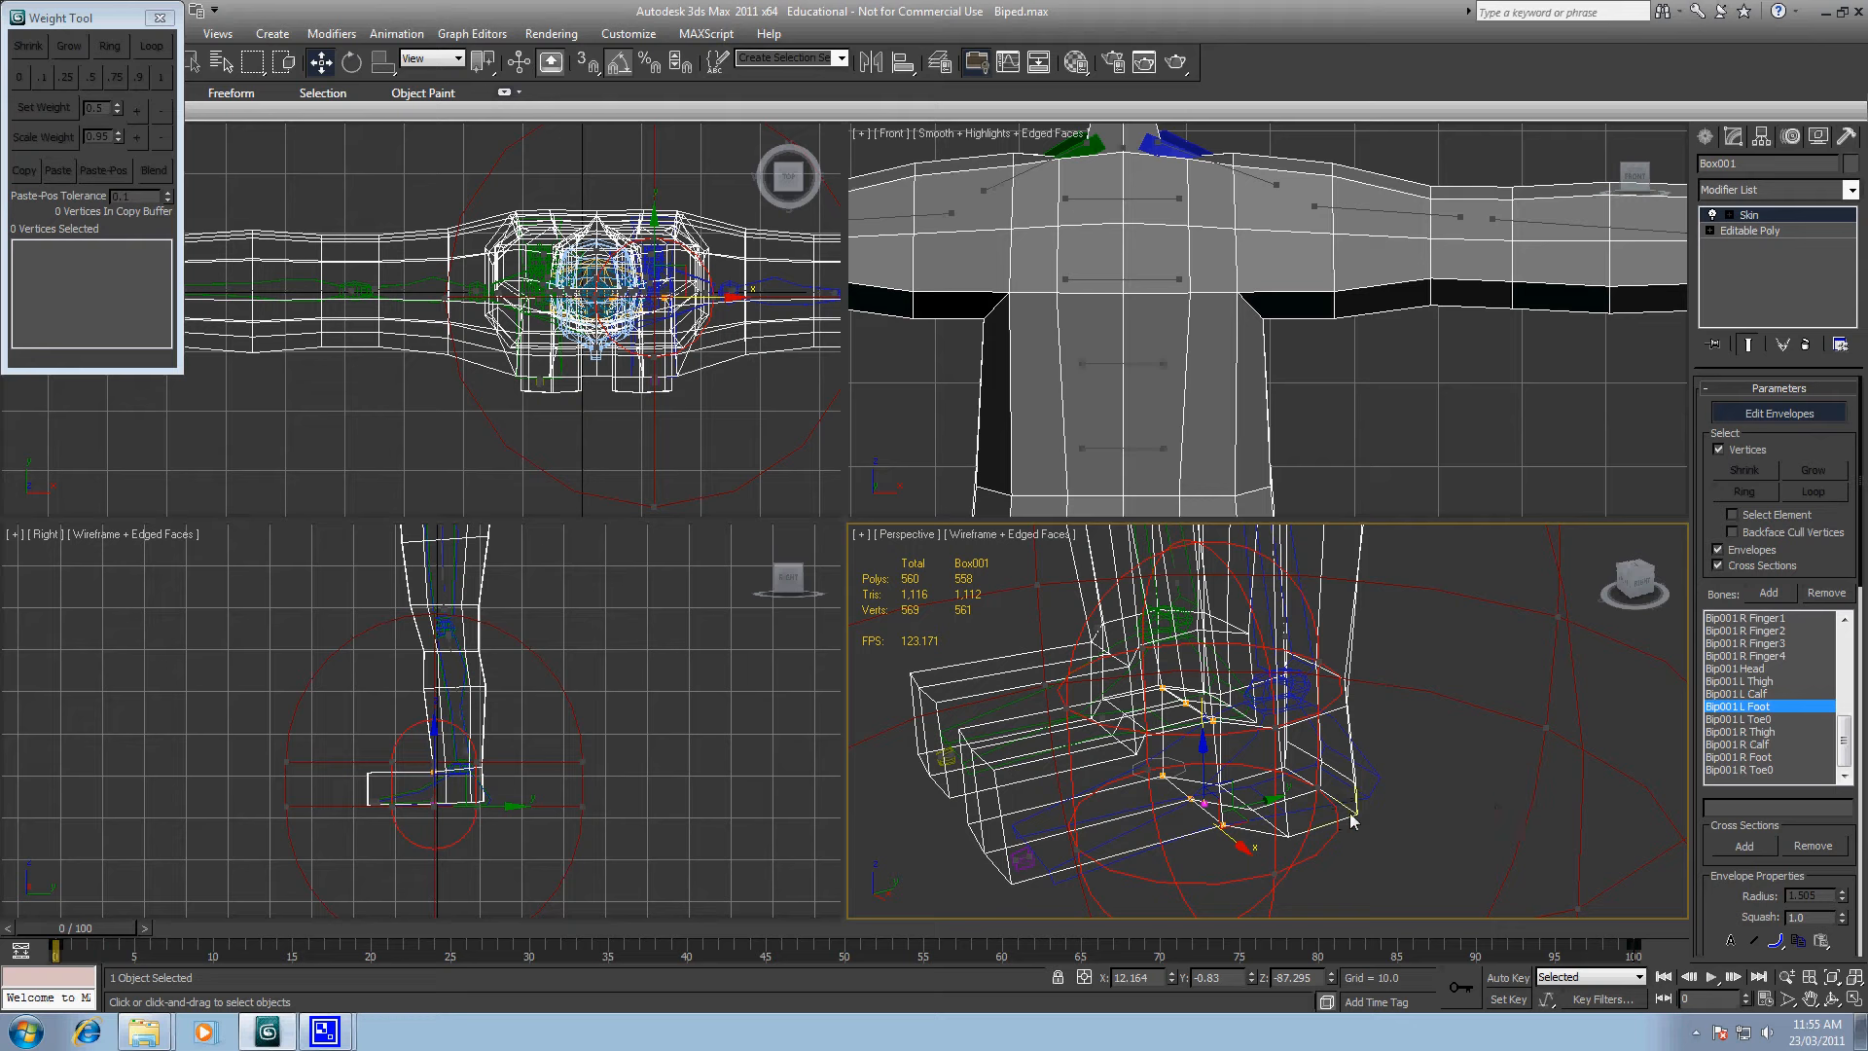
pyautogui.moveTo(1320, 795); pyautogui.dragTo(1386, 827)
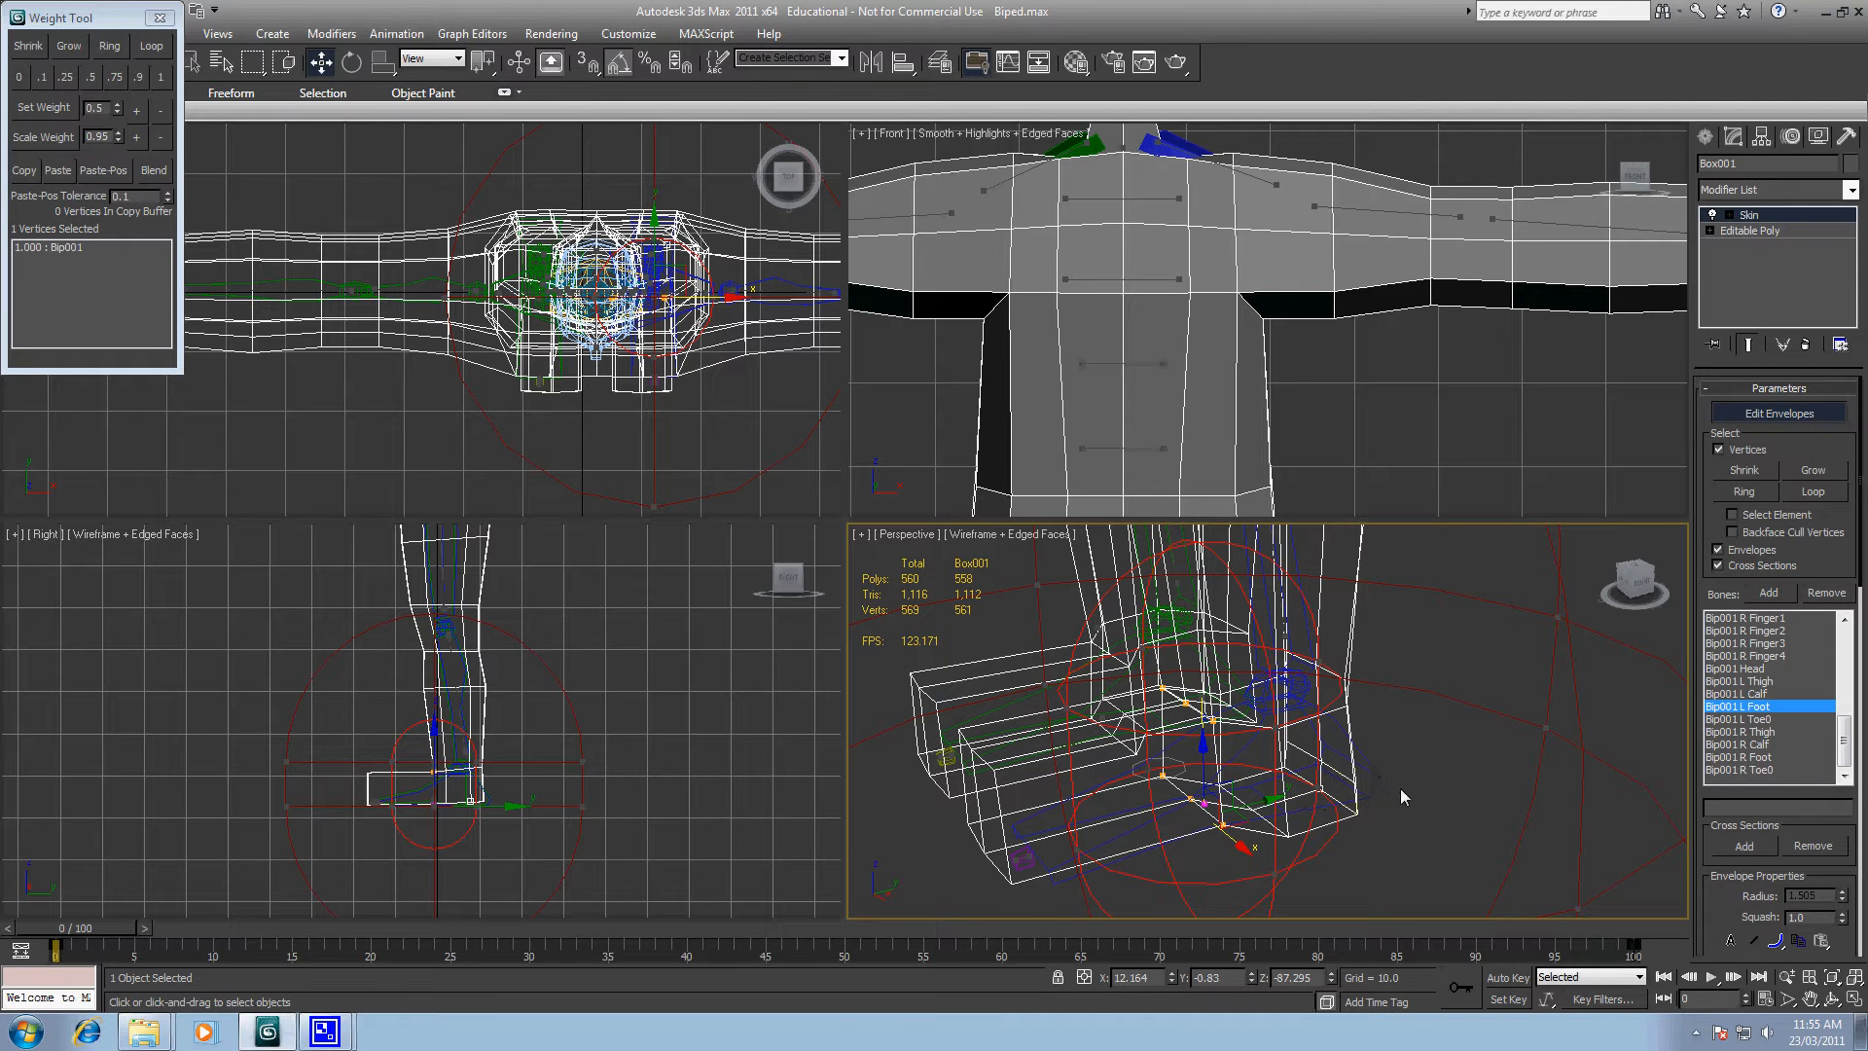
pyautogui.keyDown('alt'); pyautogui.moveTo(1432, 804); pyautogui.dragTo(1549, 837, button='middle'); pyautogui.keyUp('alt')
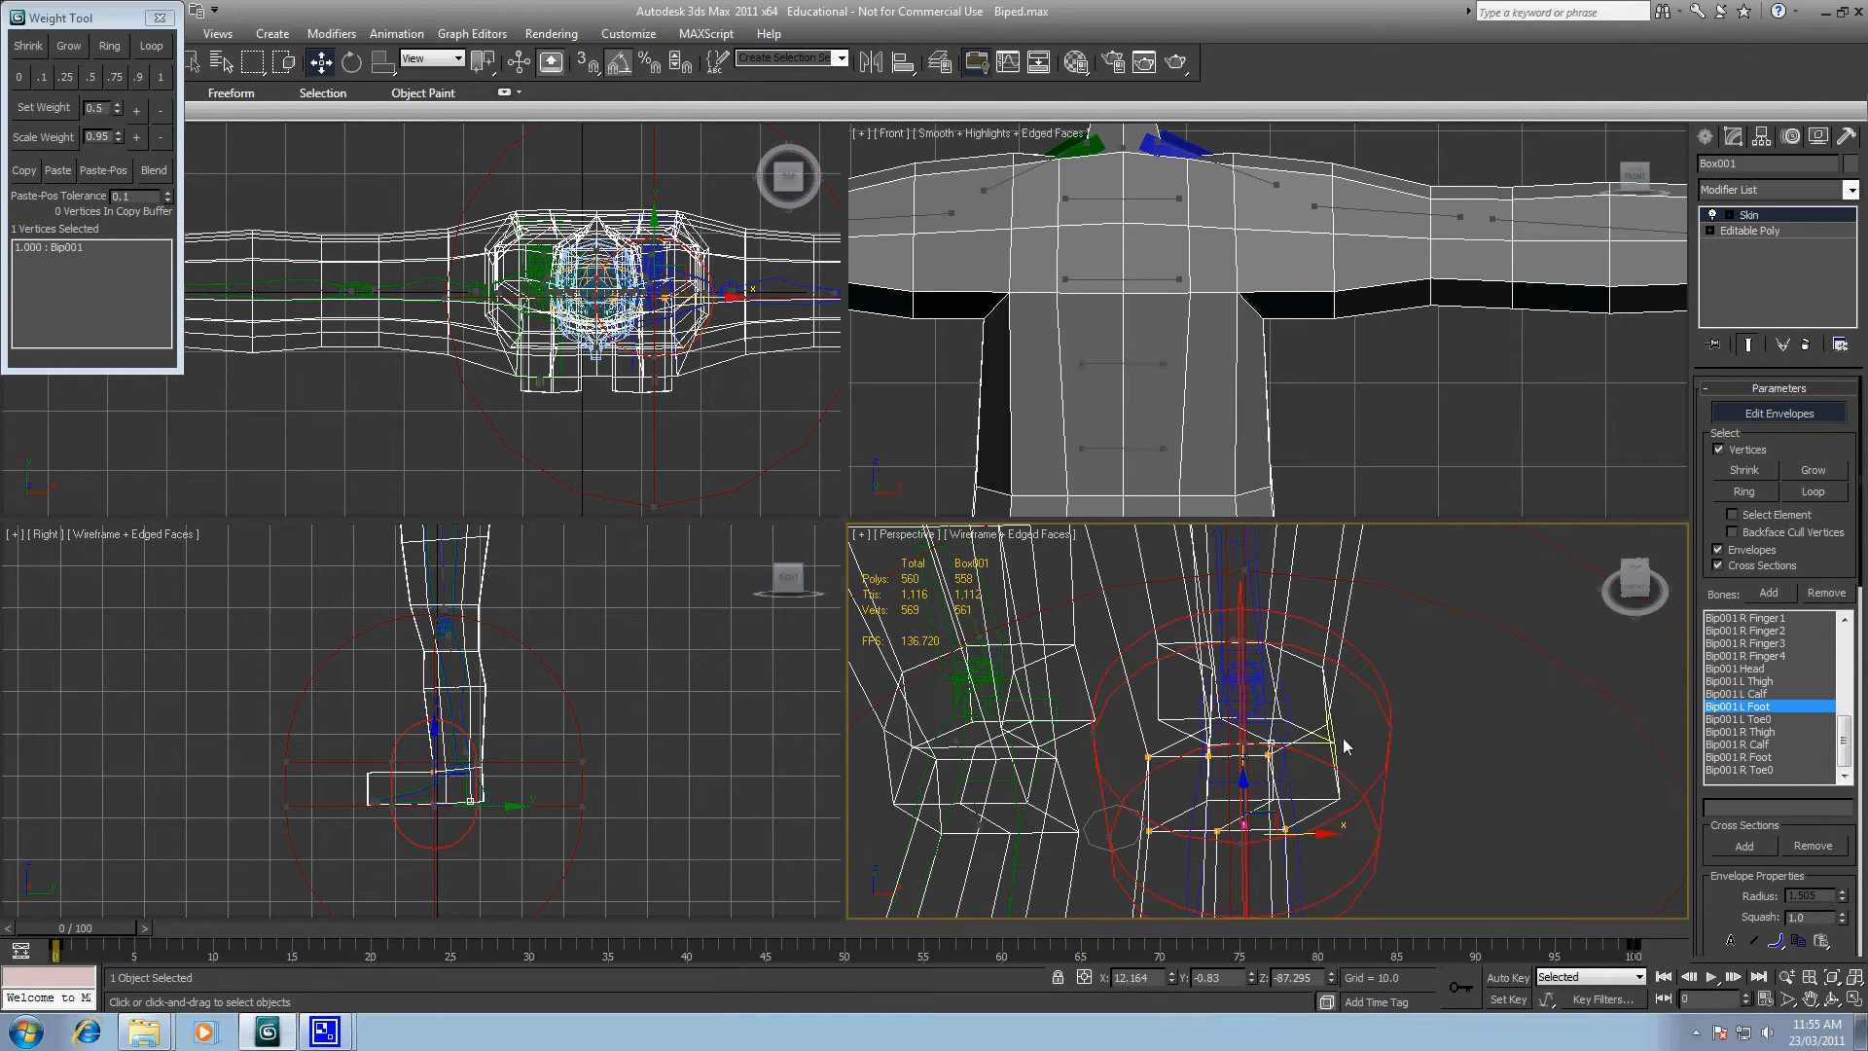
pyautogui.moveTo(1139, 634); pyautogui.dragTo(1397, 731)
pyautogui.keyDown('alt'); pyautogui.moveTo(1511, 767); pyautogui.dragTo(1385, 741, button='middle'); pyautogui.keyUp('alt')
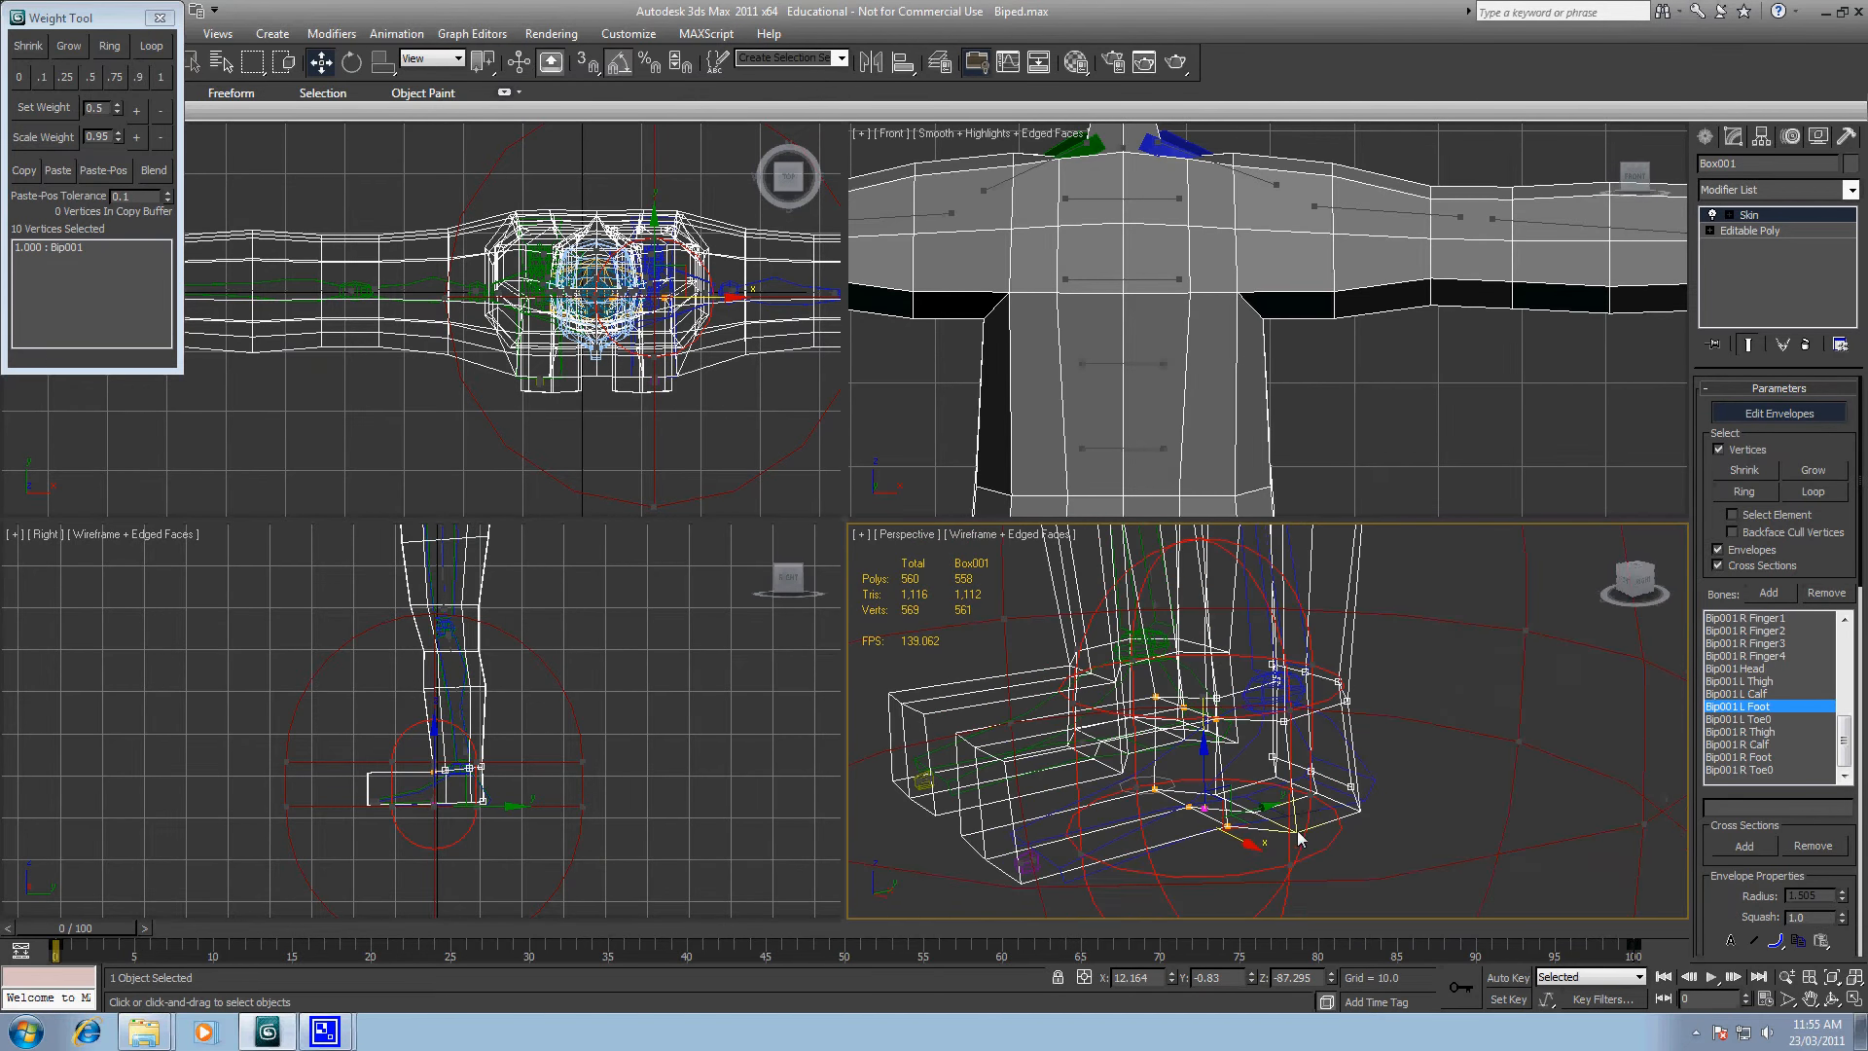
pyautogui.keyDown('alt'); pyautogui.moveTo(1316, 832); pyautogui.dragTo(1548, 846, button='middle'); pyautogui.keyUp('alt')
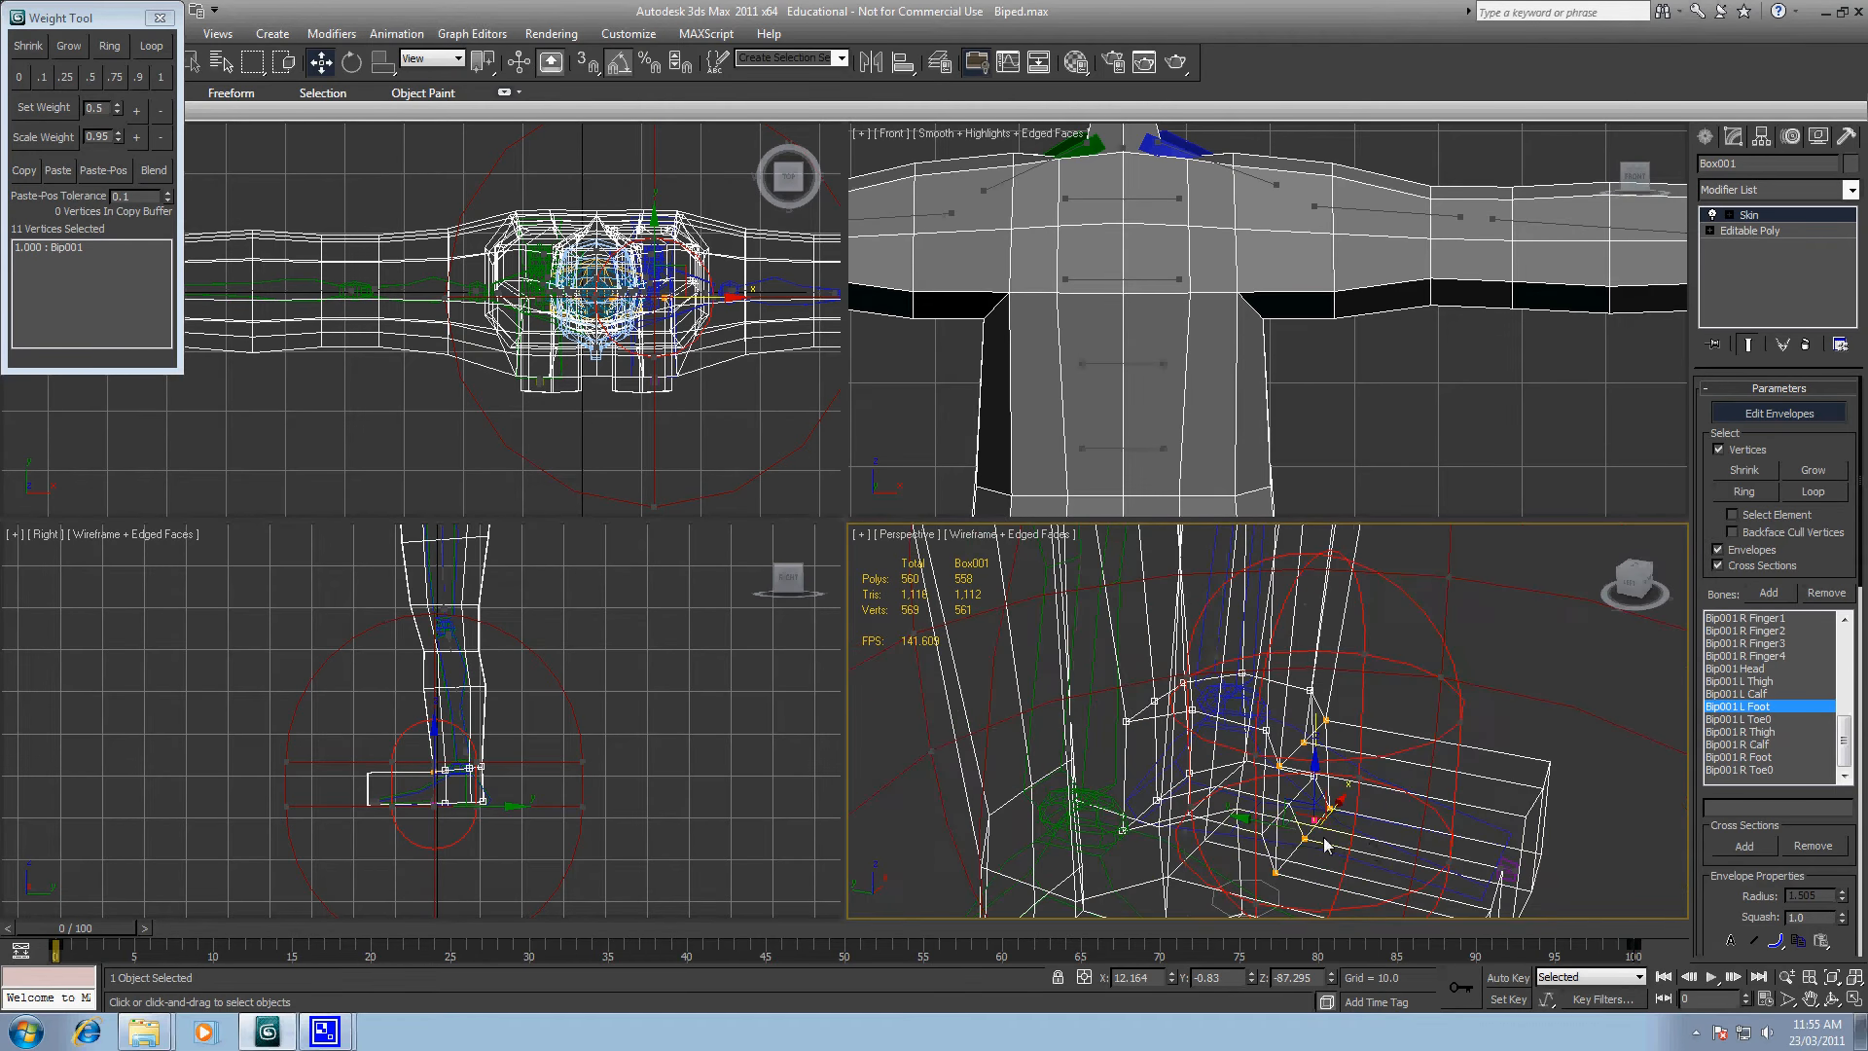
pyautogui.keyDown('ctrl'); pyautogui.click(1262, 834); pyautogui.keyUp('ctrl')
pyautogui.keyDown('alt'); pyautogui.moveTo(1318, 838); pyautogui.dragTo(1360, 799, button='middle'); pyautogui.keyUp('alt')
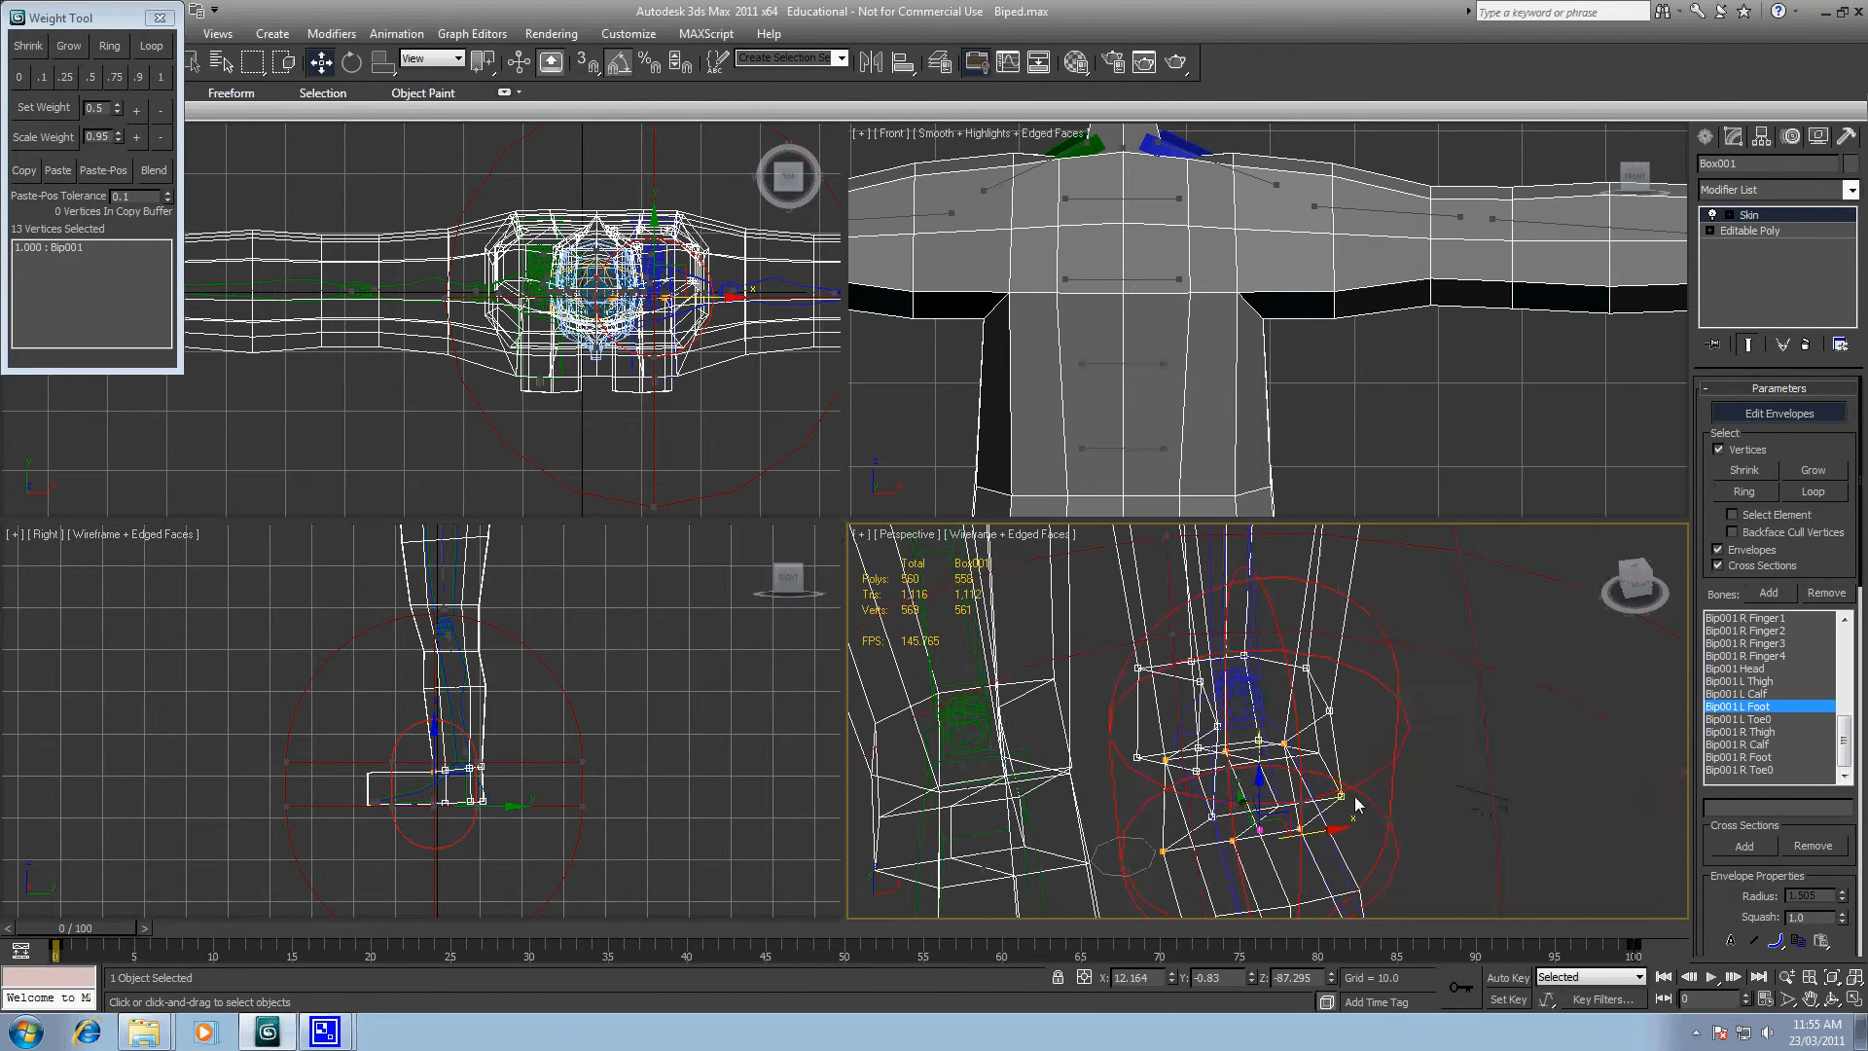
pyautogui.scroll(-3, 1348, 795)
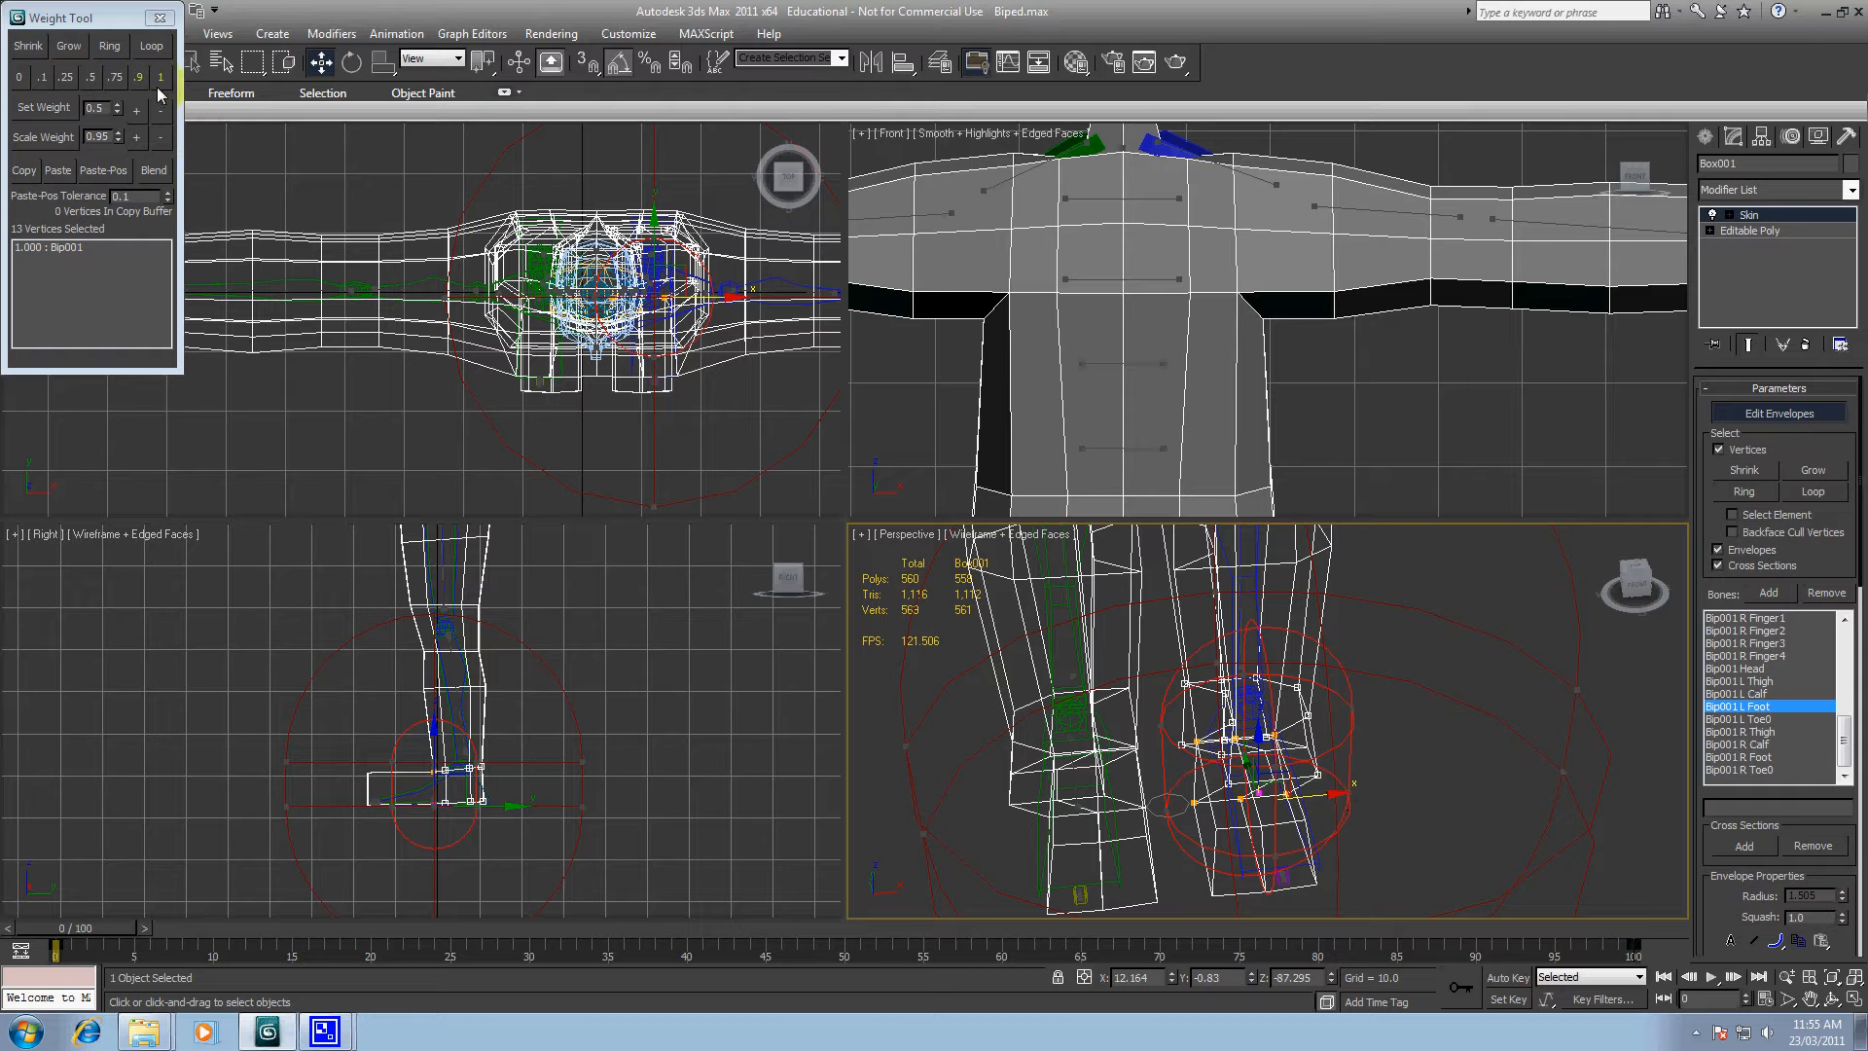
pyautogui.click(162, 79)
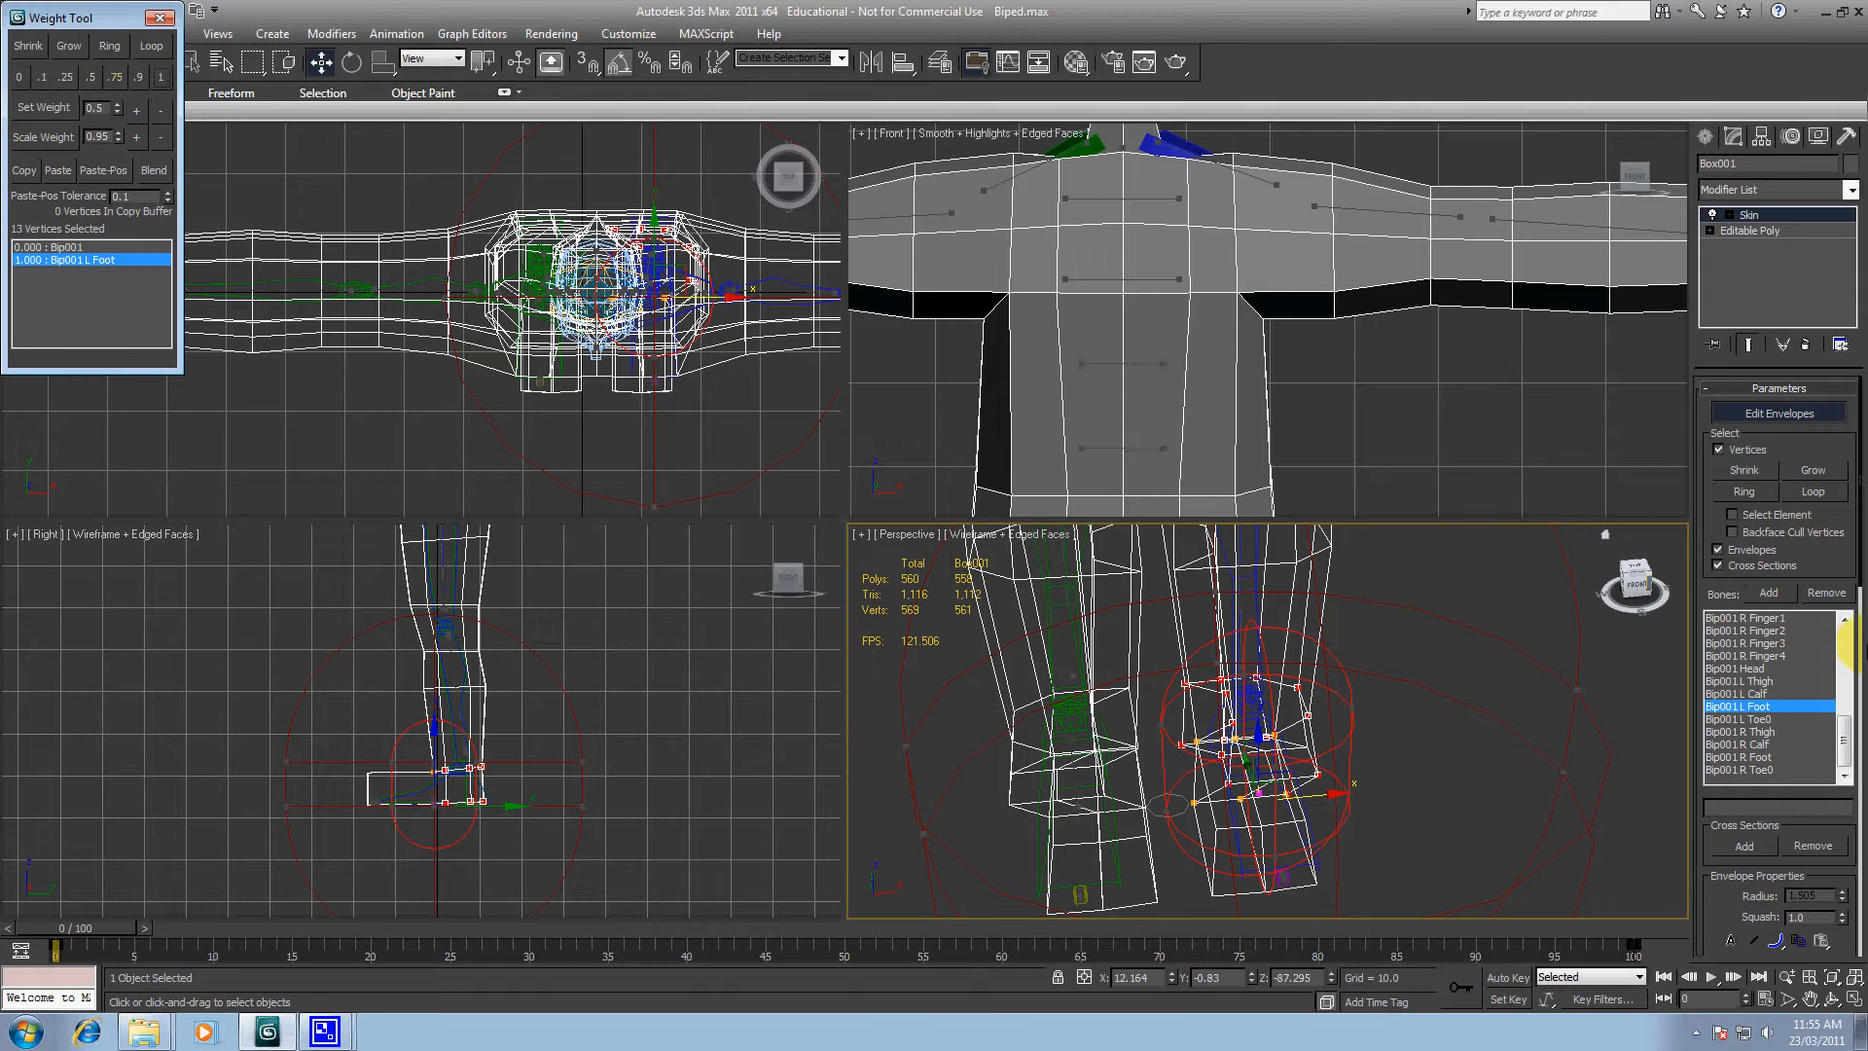
pyautogui.moveTo(1862, 625); pyautogui.dragTo(1862, 958)
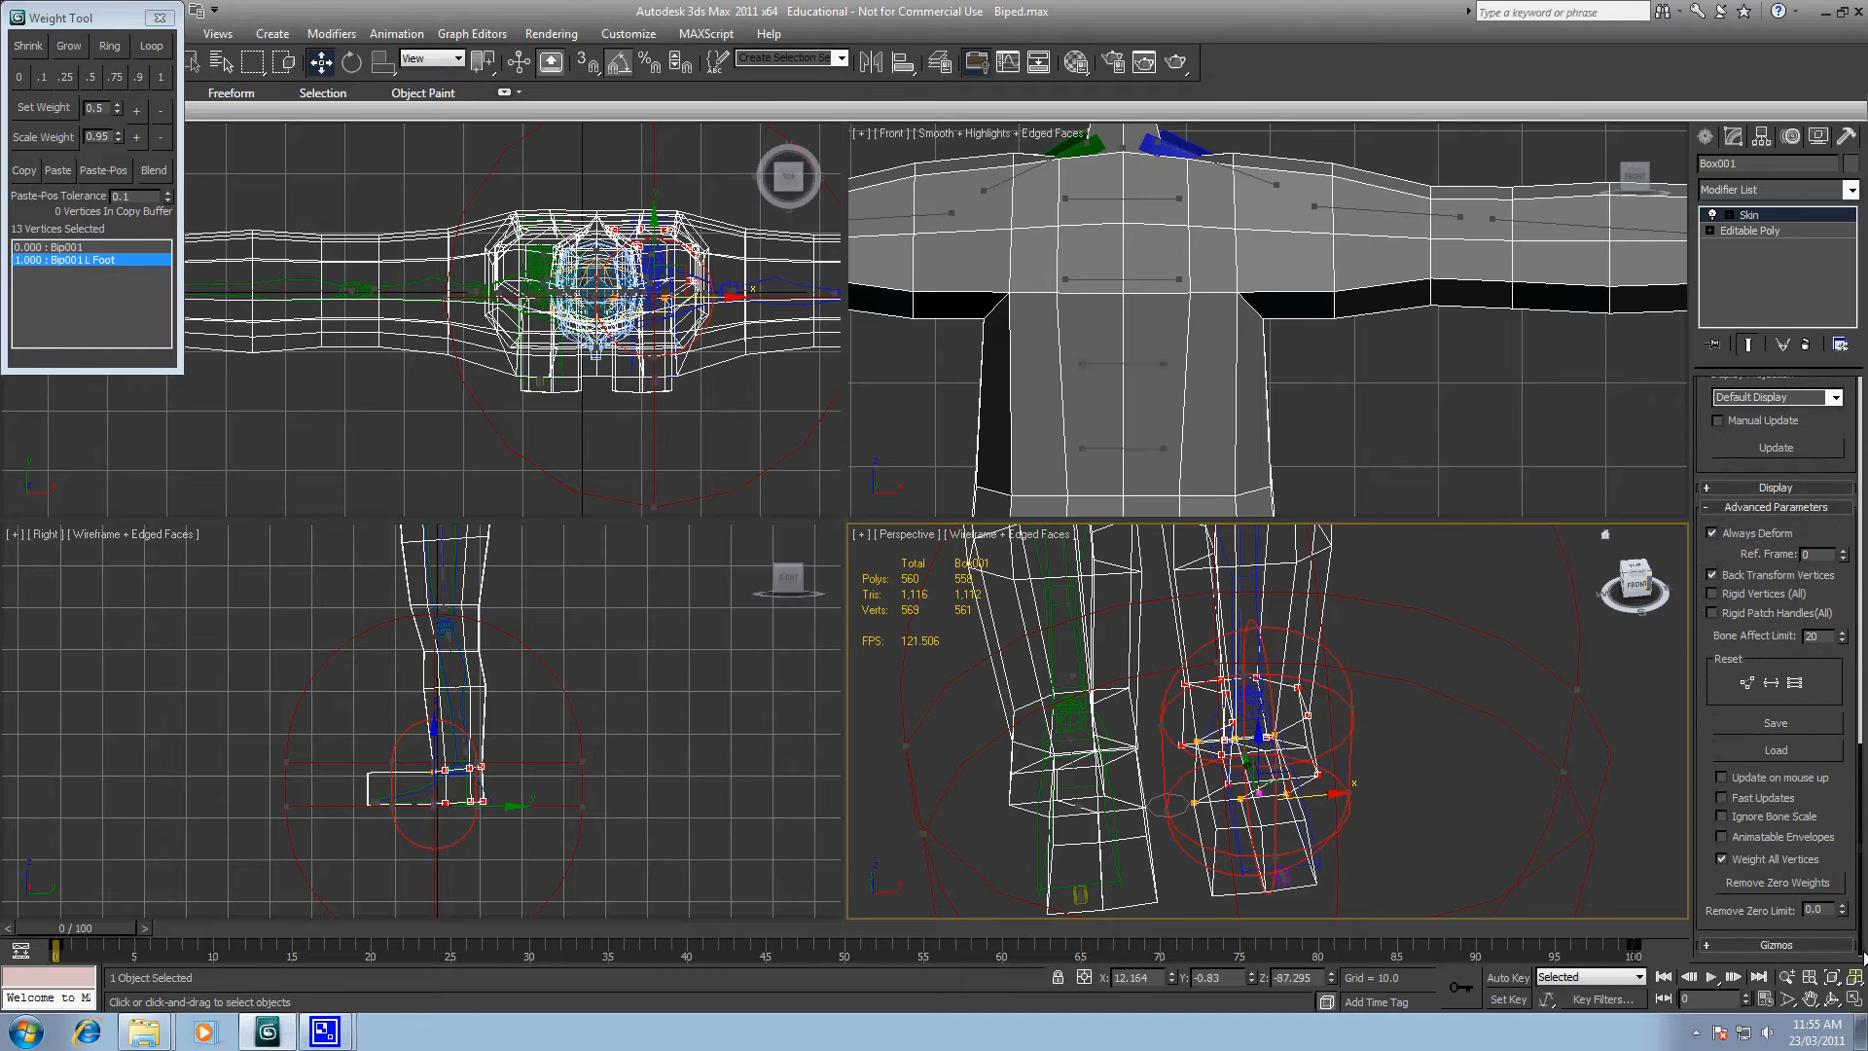
pyautogui.click(1443, 691)
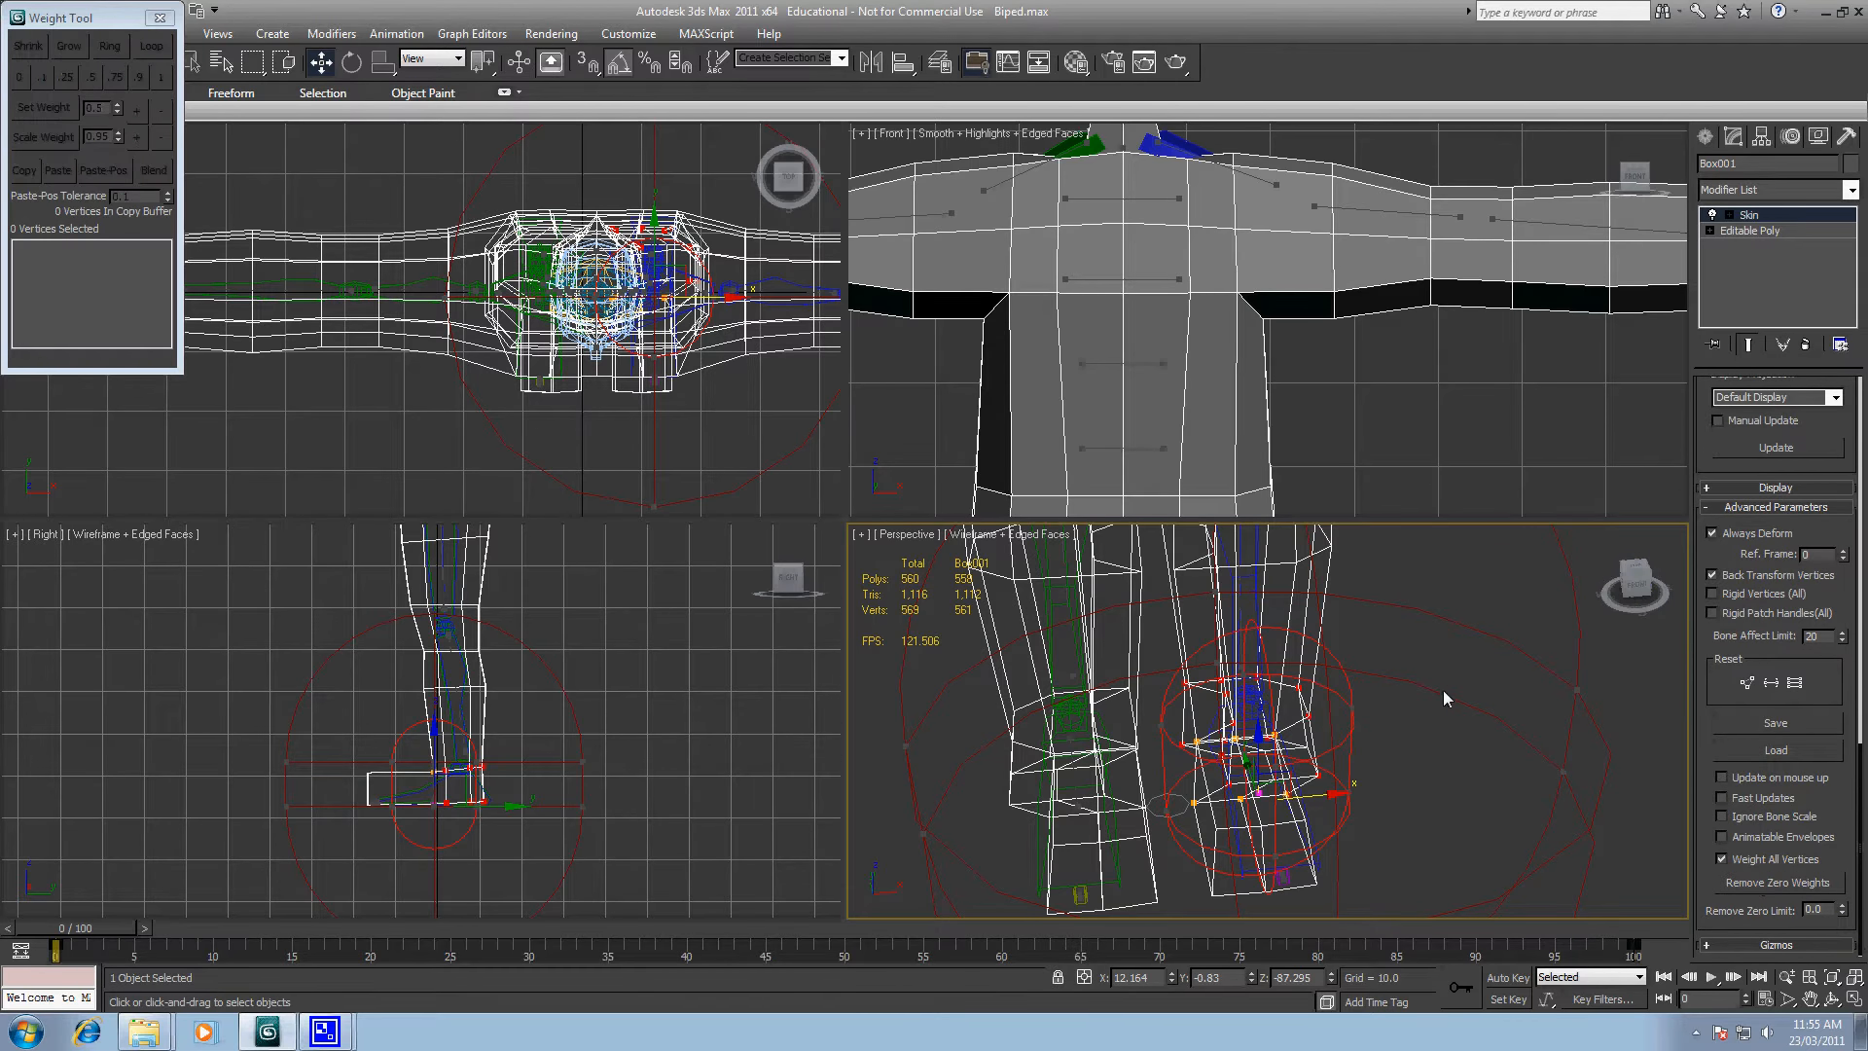
# Step: Weight the vertex ring just below the left knee 1 to Bip001 L Calf and remove its zero weights
pyautogui.keyDown('alt'); pyautogui.moveTo(1459, 728); pyautogui.dragTo(1428, 778, button='middle'); pyautogui.keyUp('alt')
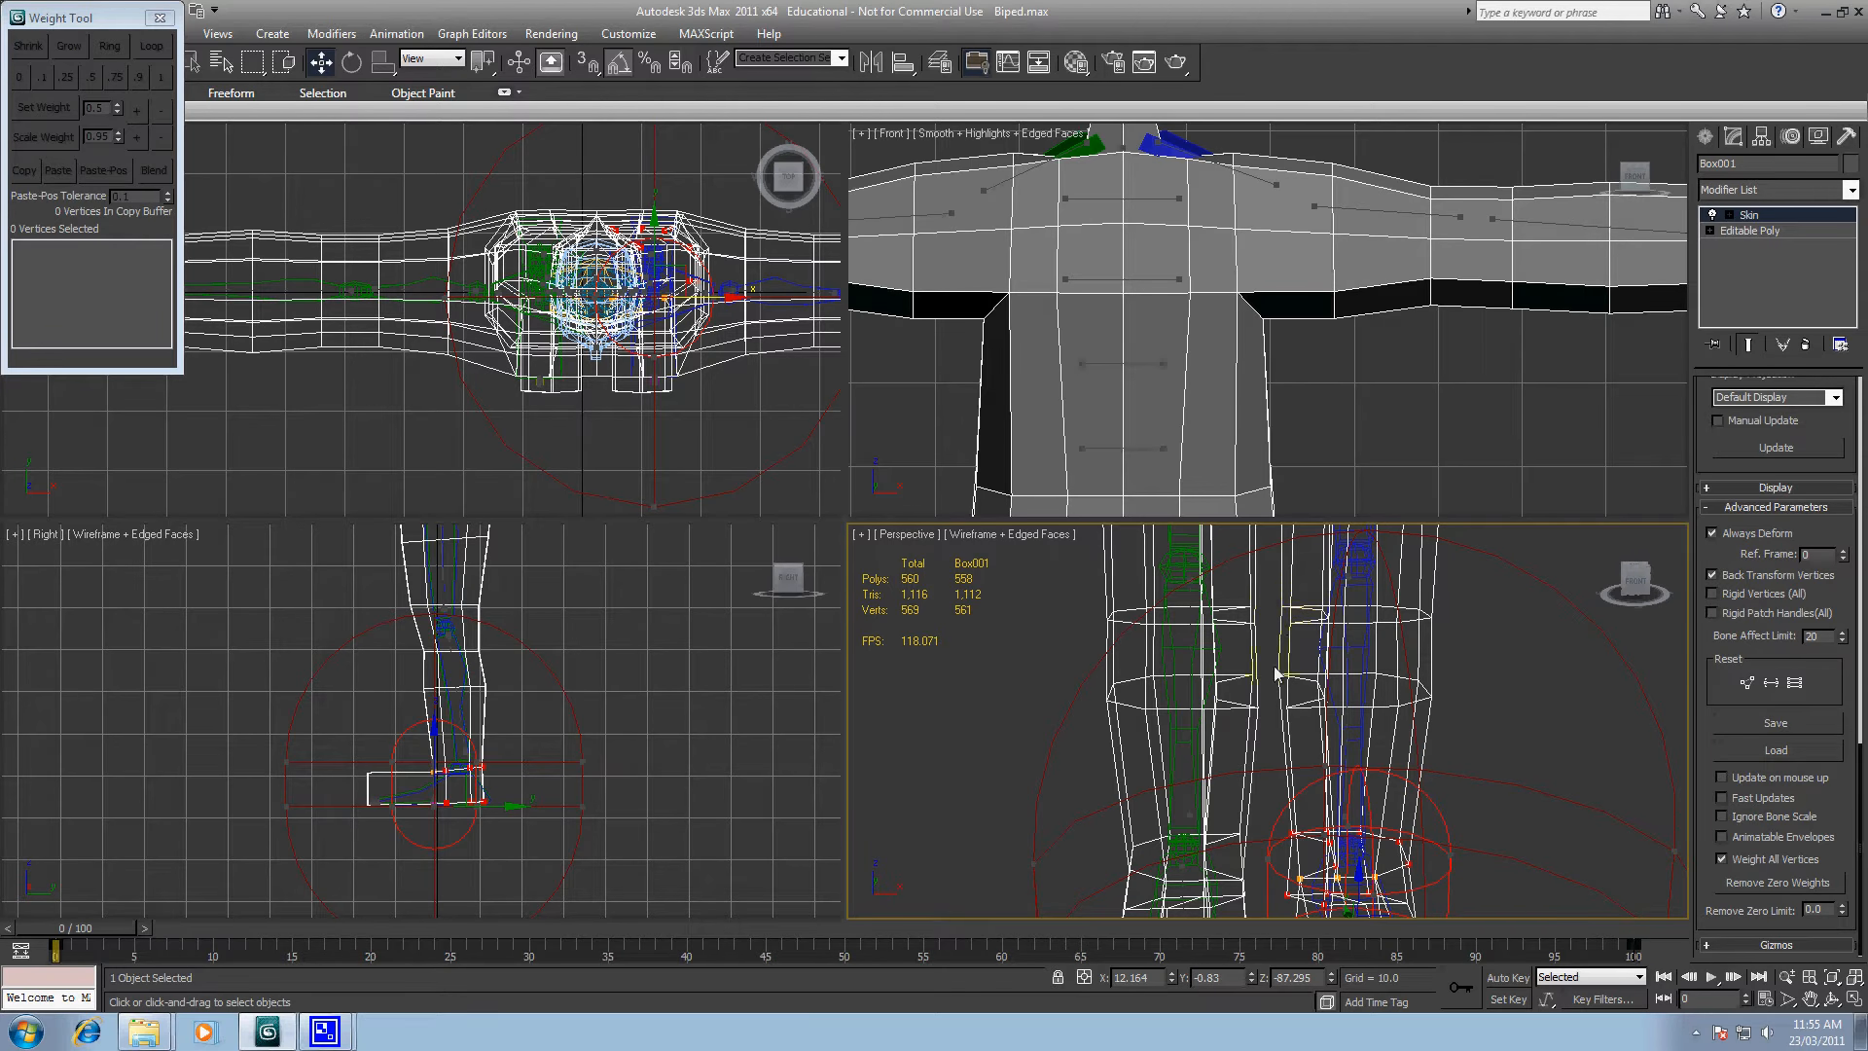
pyautogui.moveTo(1274, 666); pyautogui.dragTo(1506, 737)
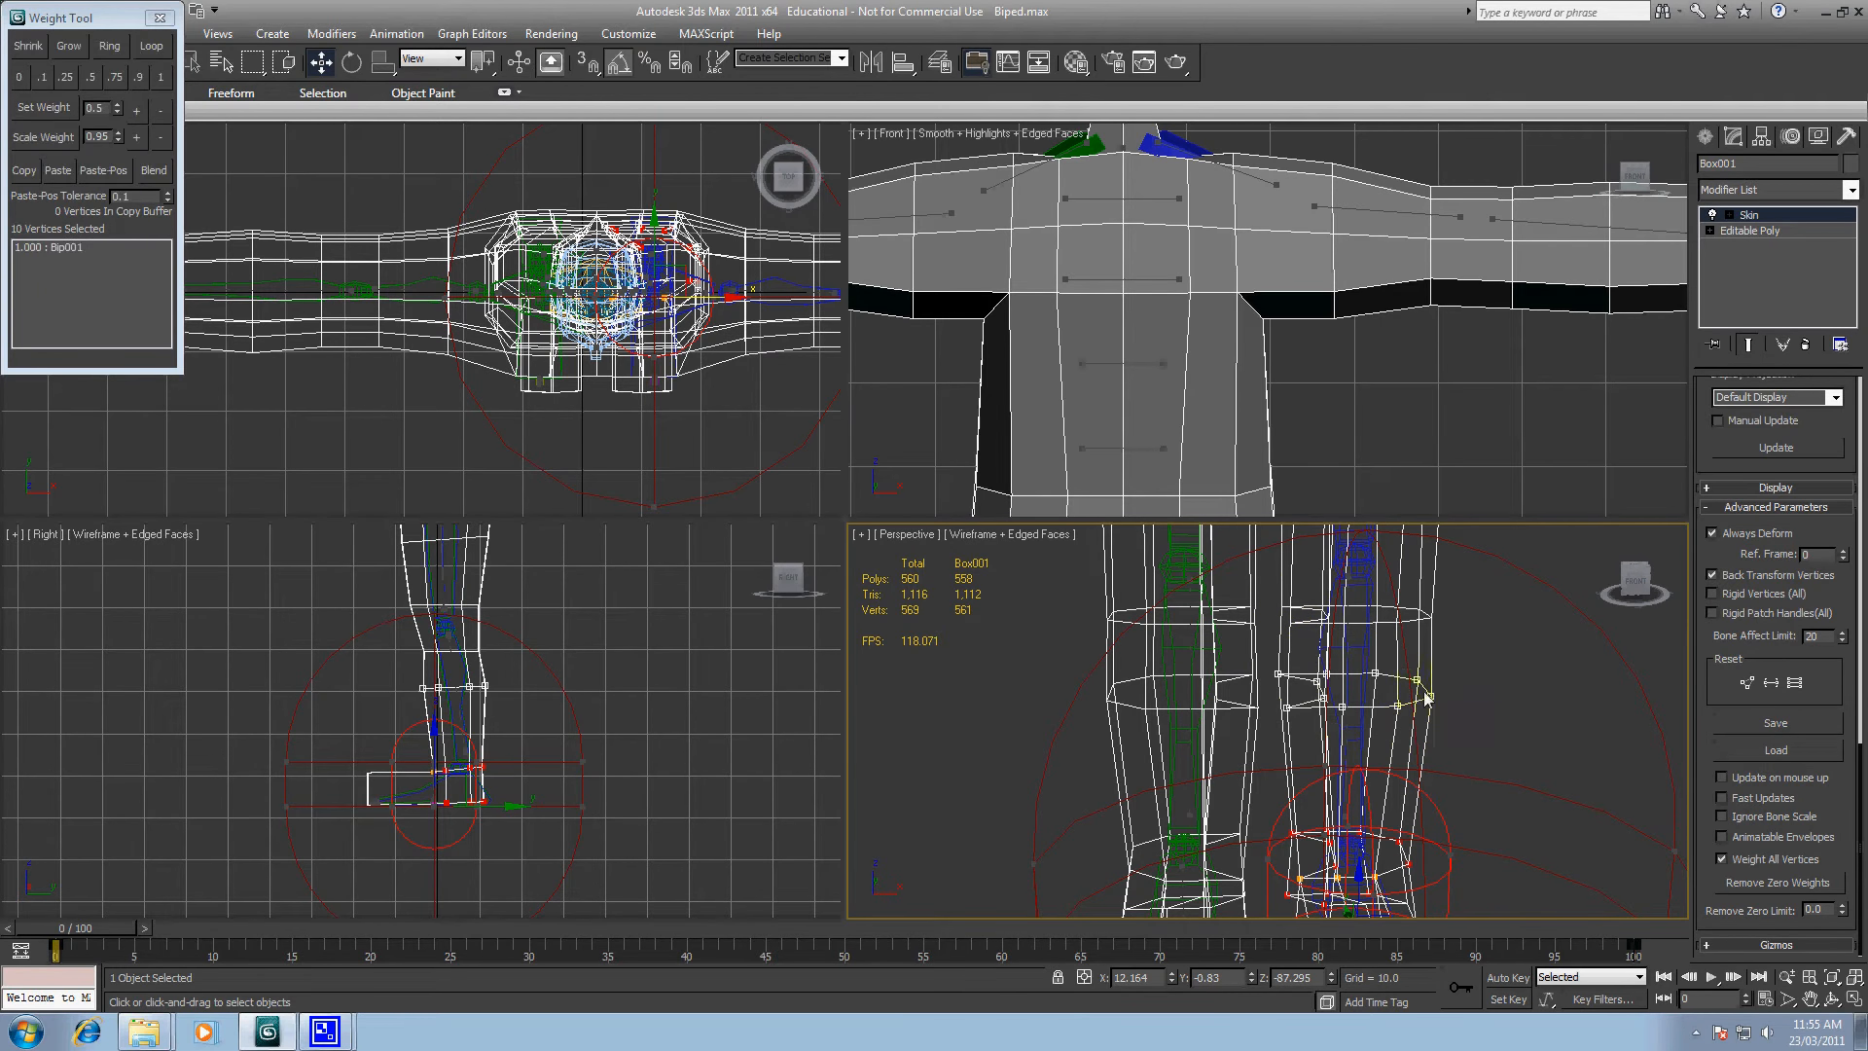
pyautogui.click(1348, 739)
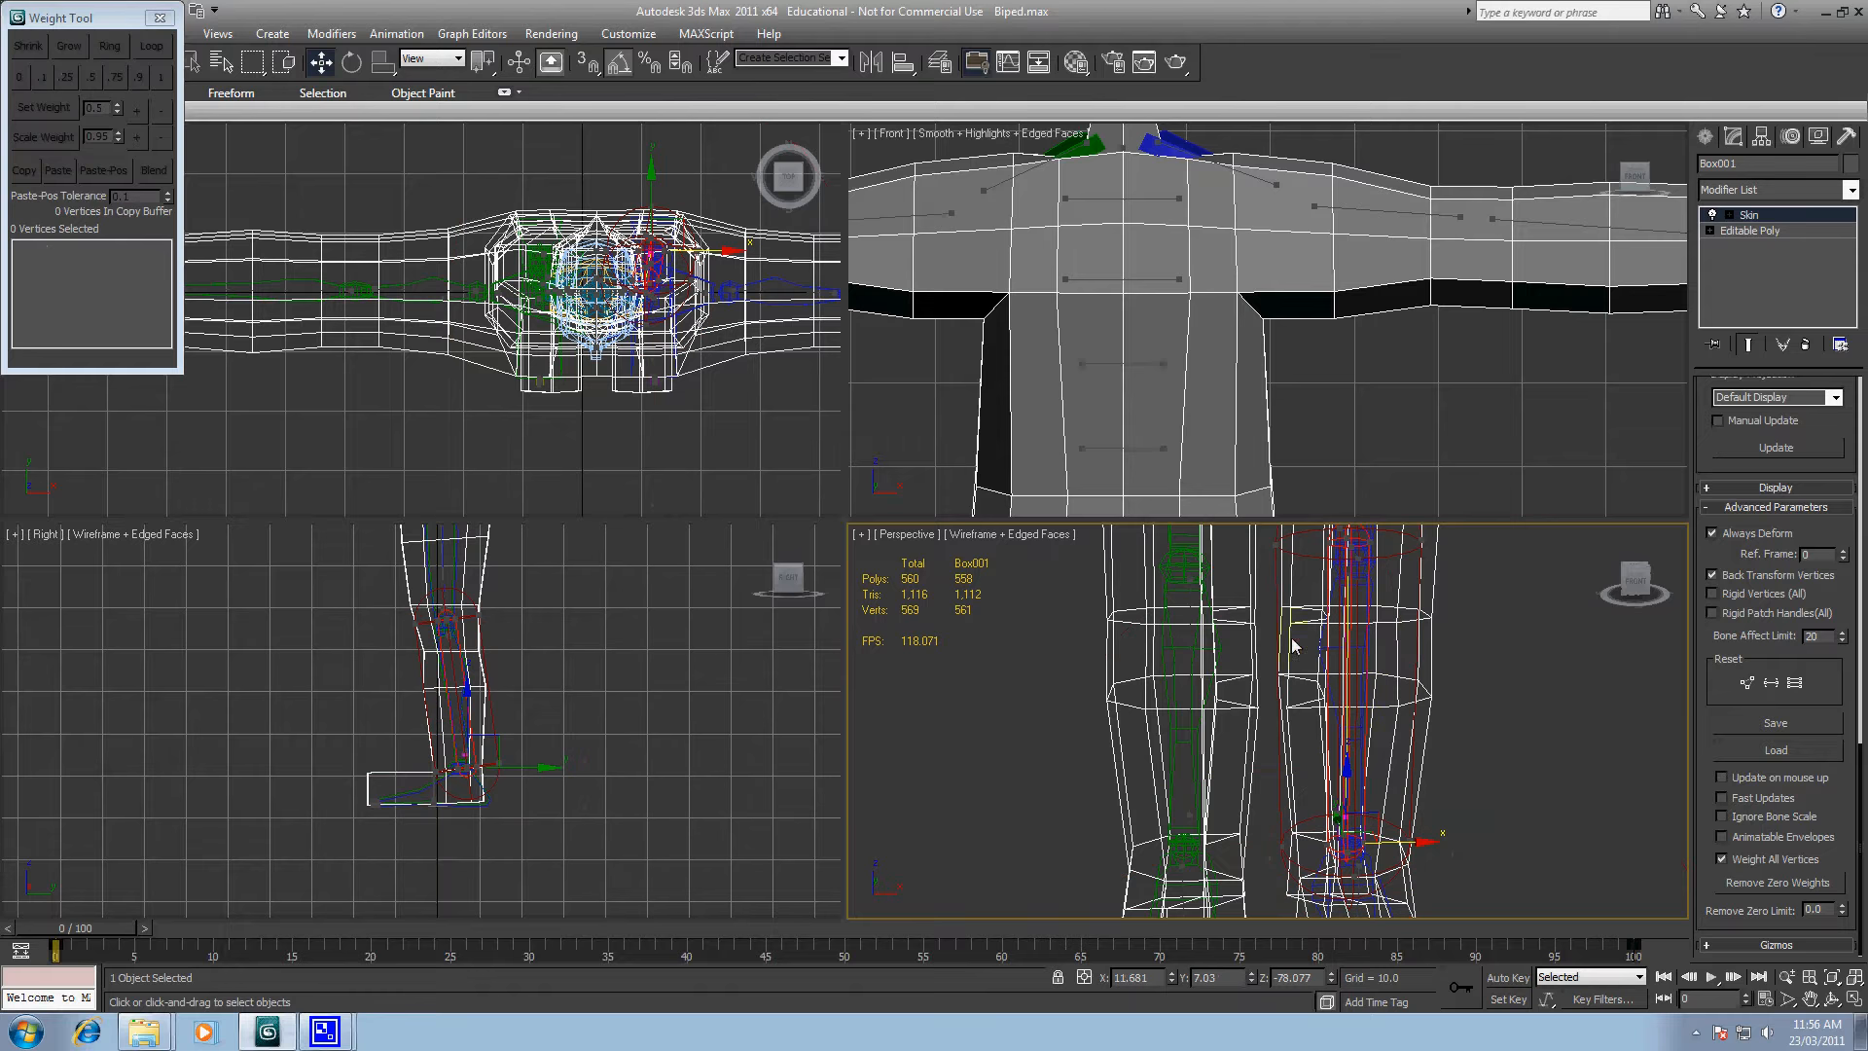
pyautogui.moveTo(1269, 660); pyautogui.dragTo(1455, 726)
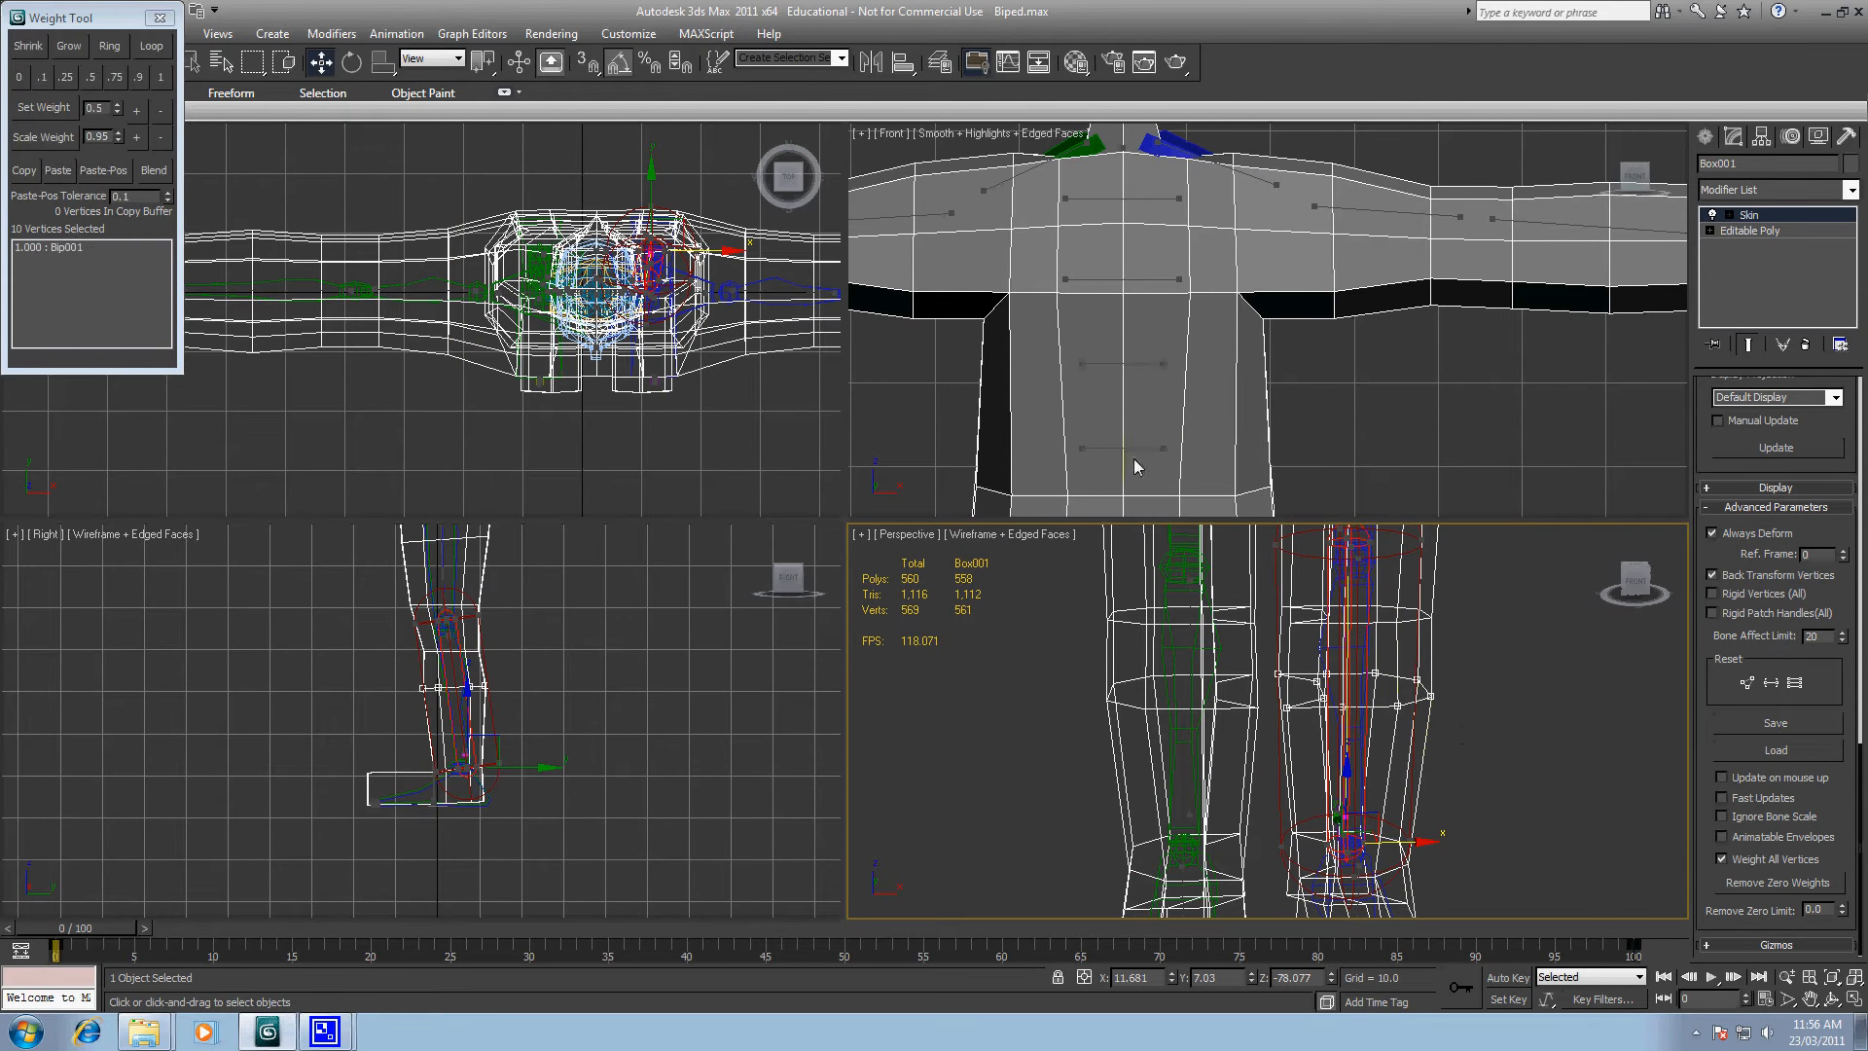
pyautogui.click(162, 79)
pyautogui.click(1753, 879)
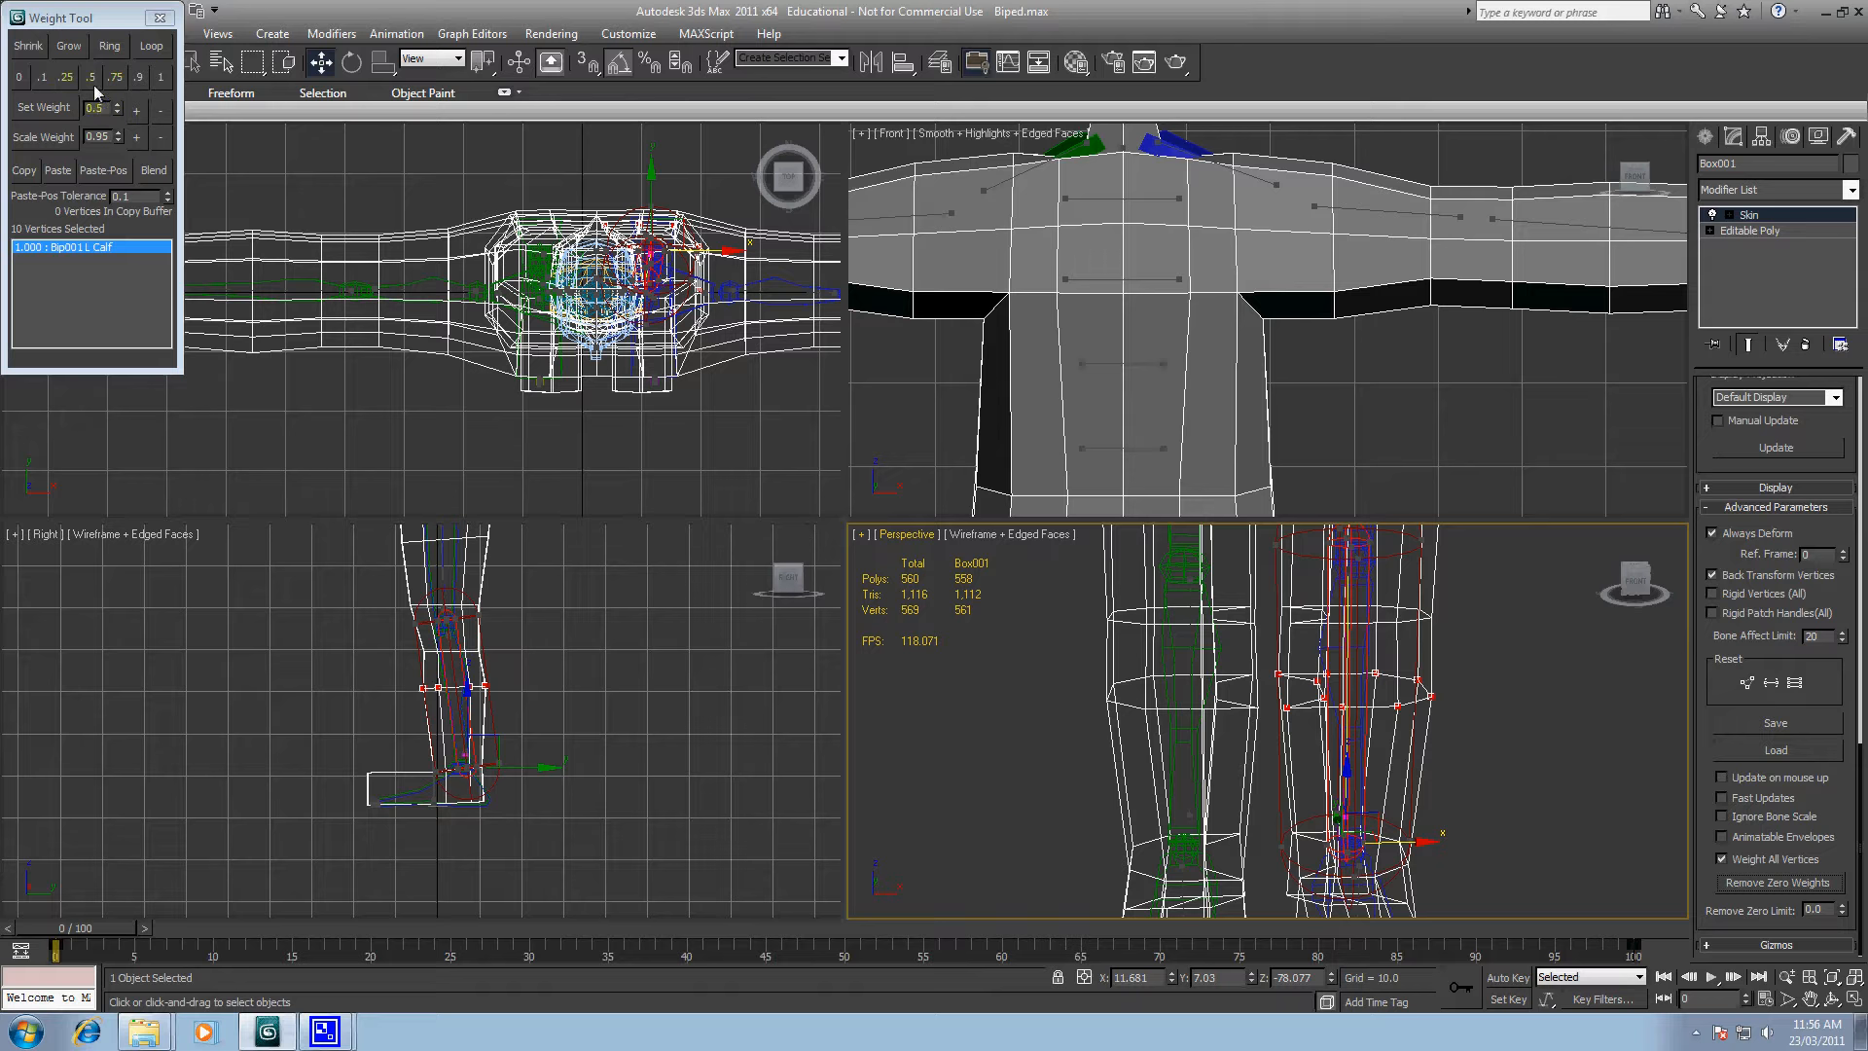
pyautogui.moveTo(1416, 712); pyautogui.dragTo(1416, 723, button='middle')
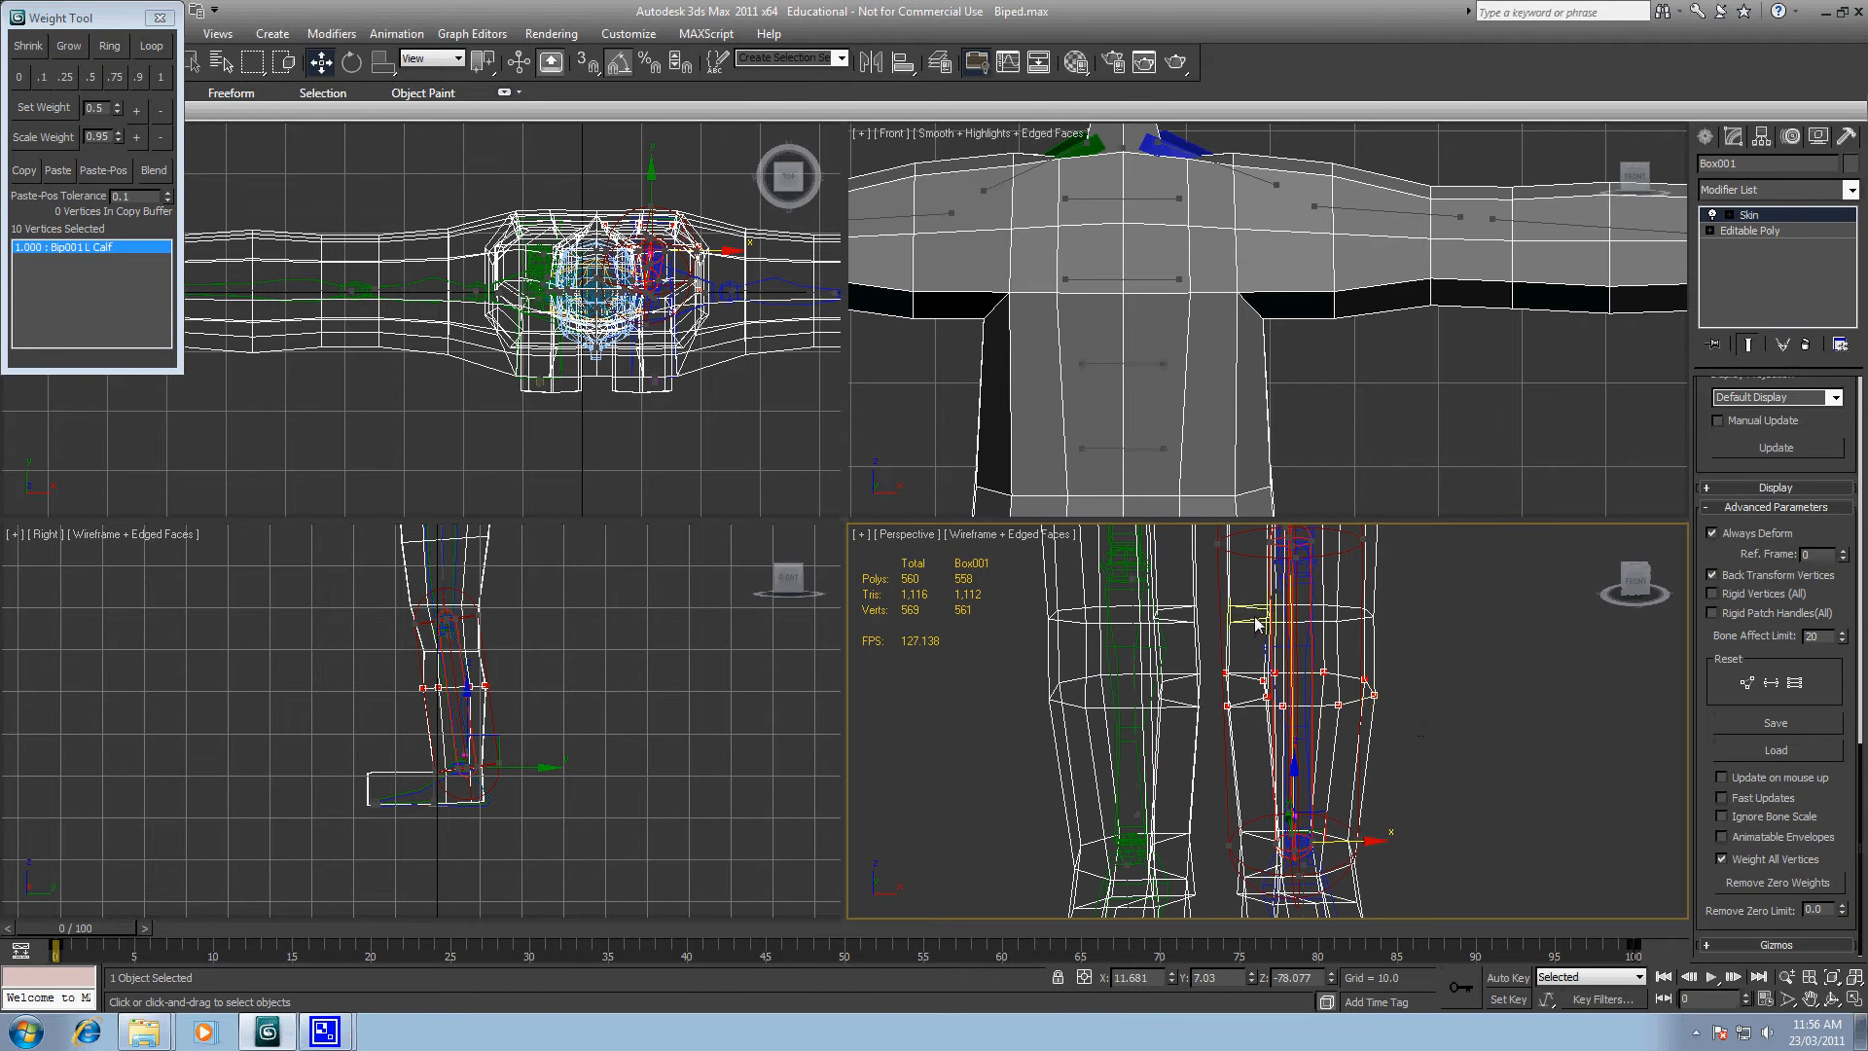
# Step: Select the envelope of the Bip001 L Thigh bone
pyautogui.click(1292, 605)
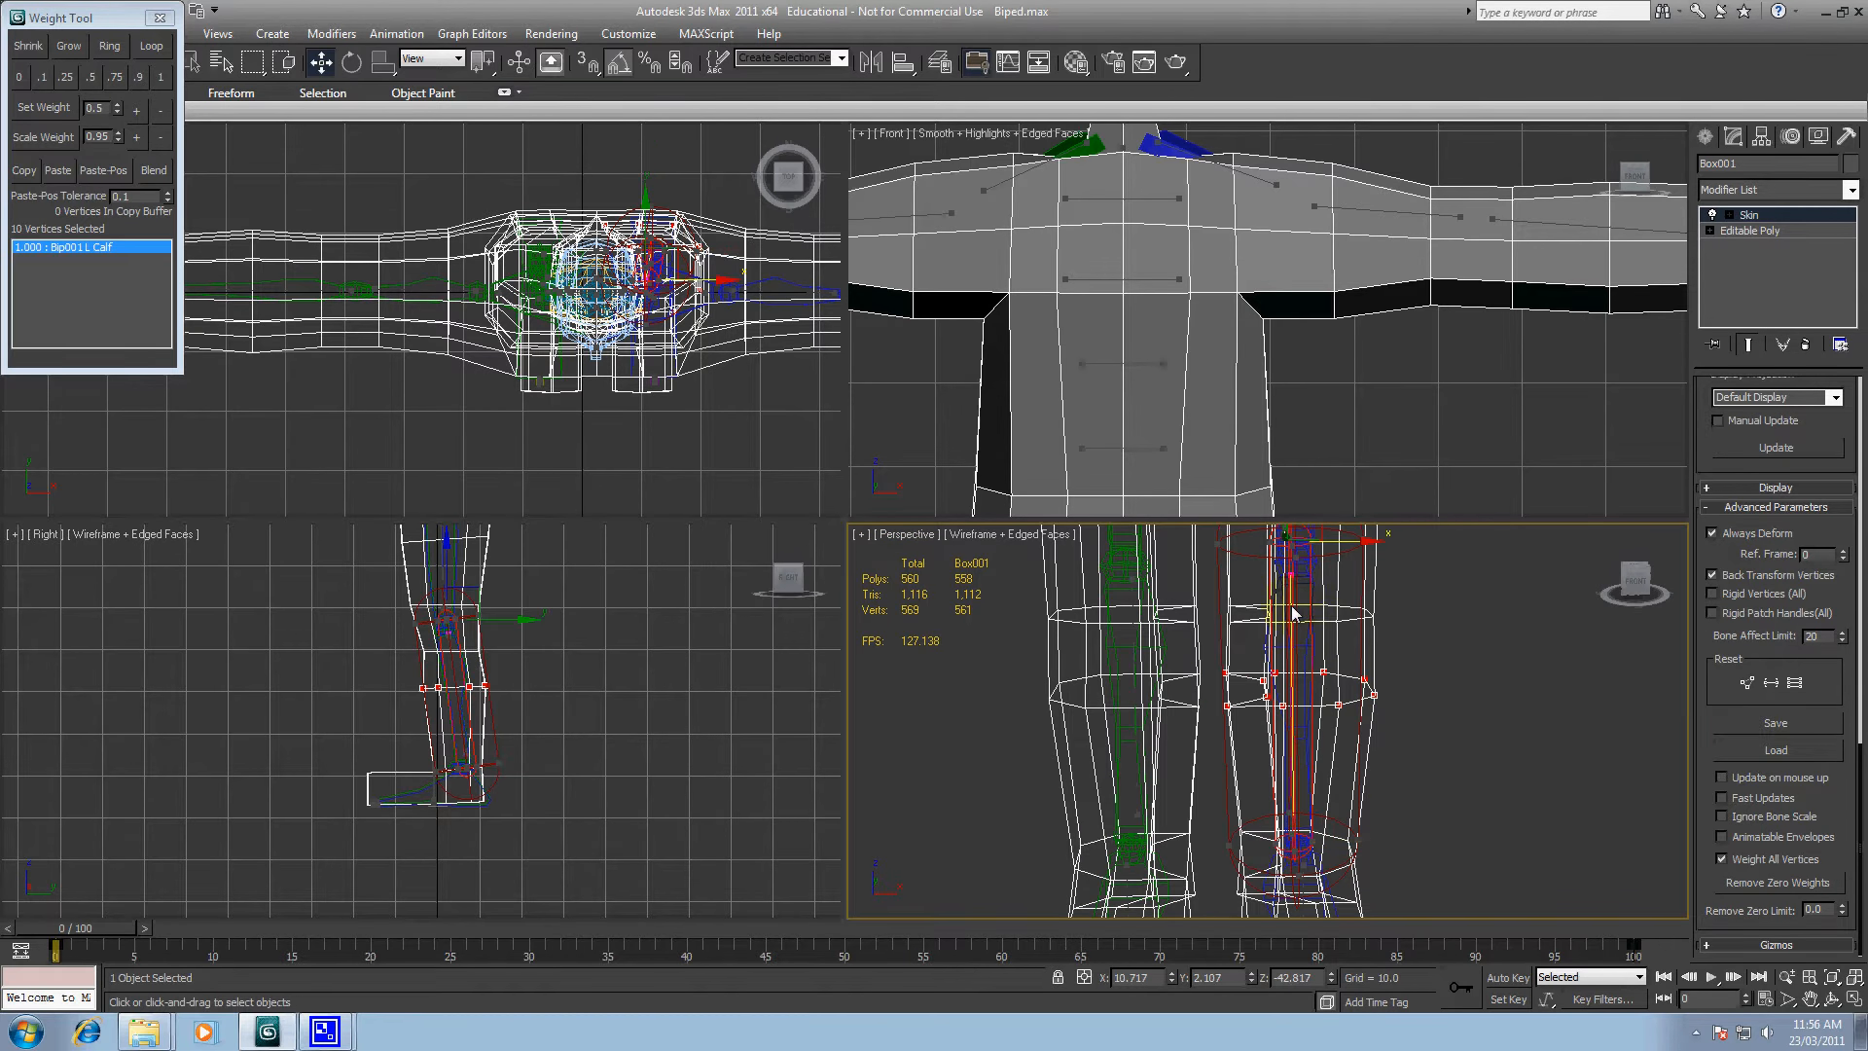
pyautogui.moveTo(1352, 602); pyautogui.dragTo(1363, 702, button='middle')
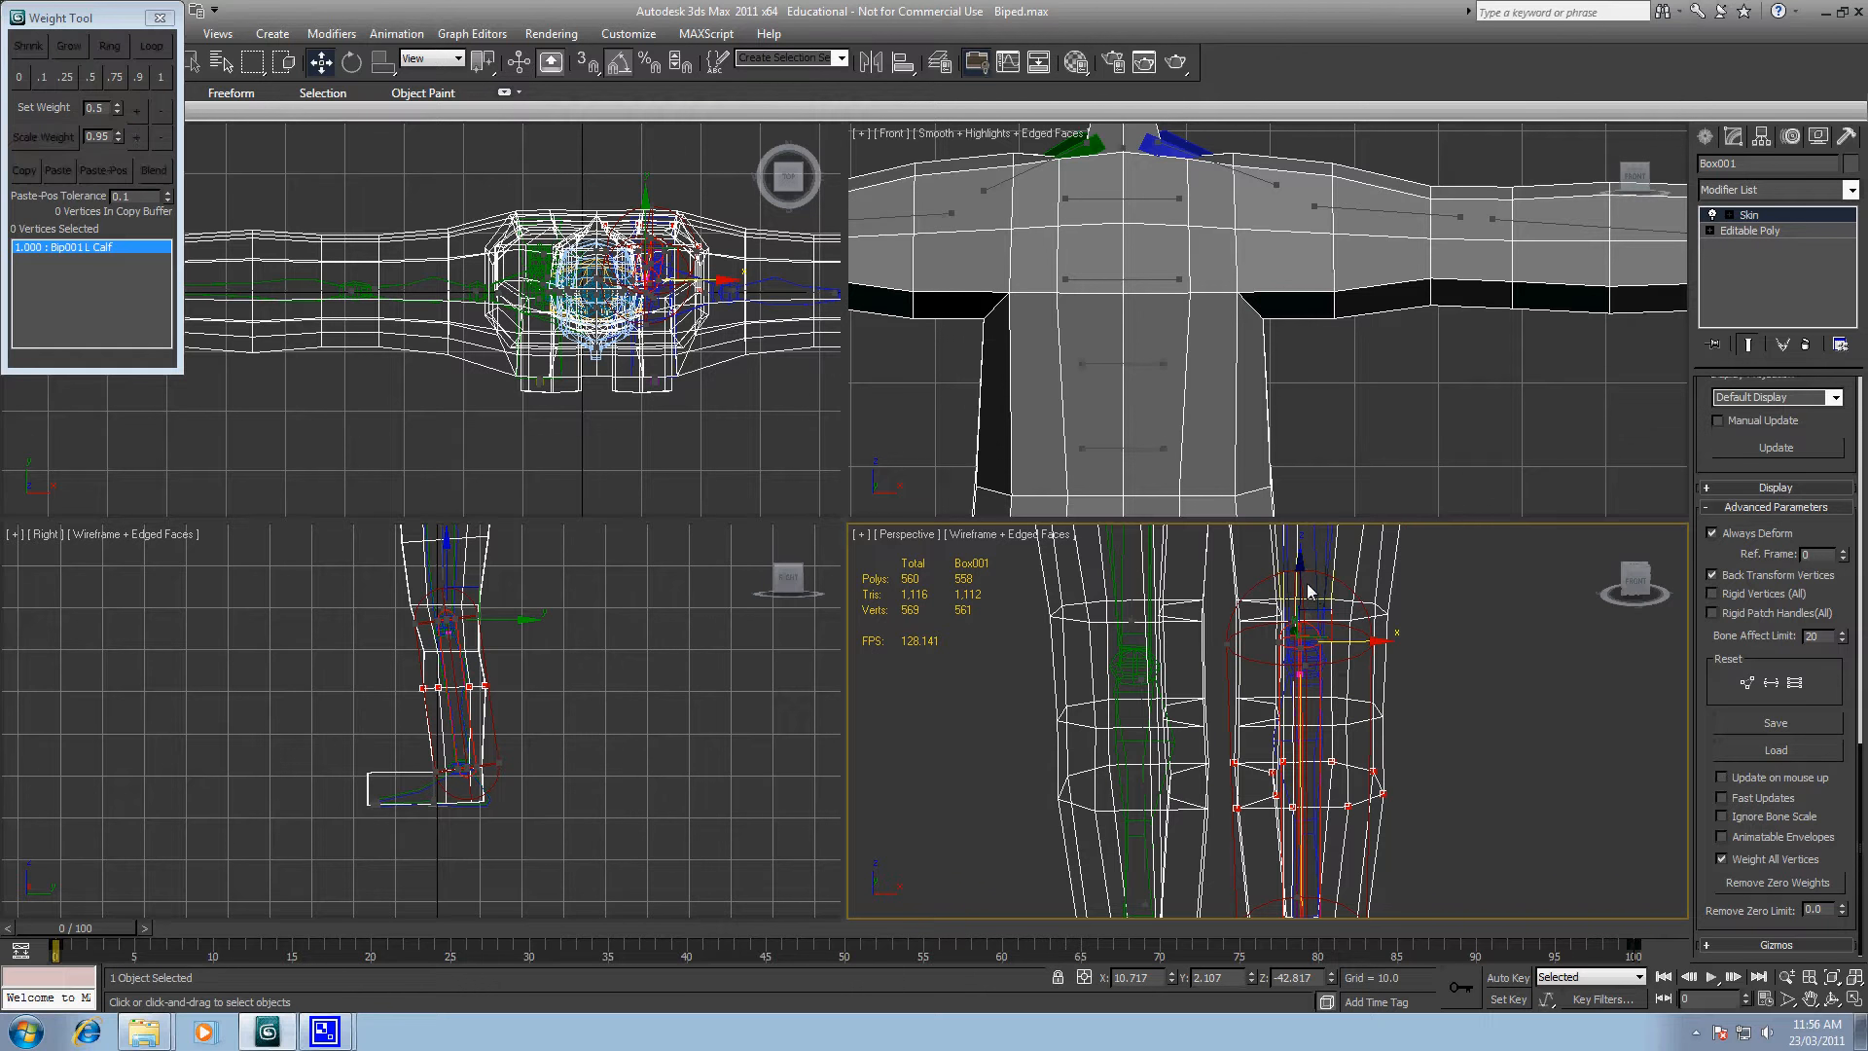
pyautogui.click(1306, 582)
# Step: Try a 0.5 weight for Bip001 L Thigh on the vertex ring just below the left knee, and undo it
pyautogui.click(91, 77)
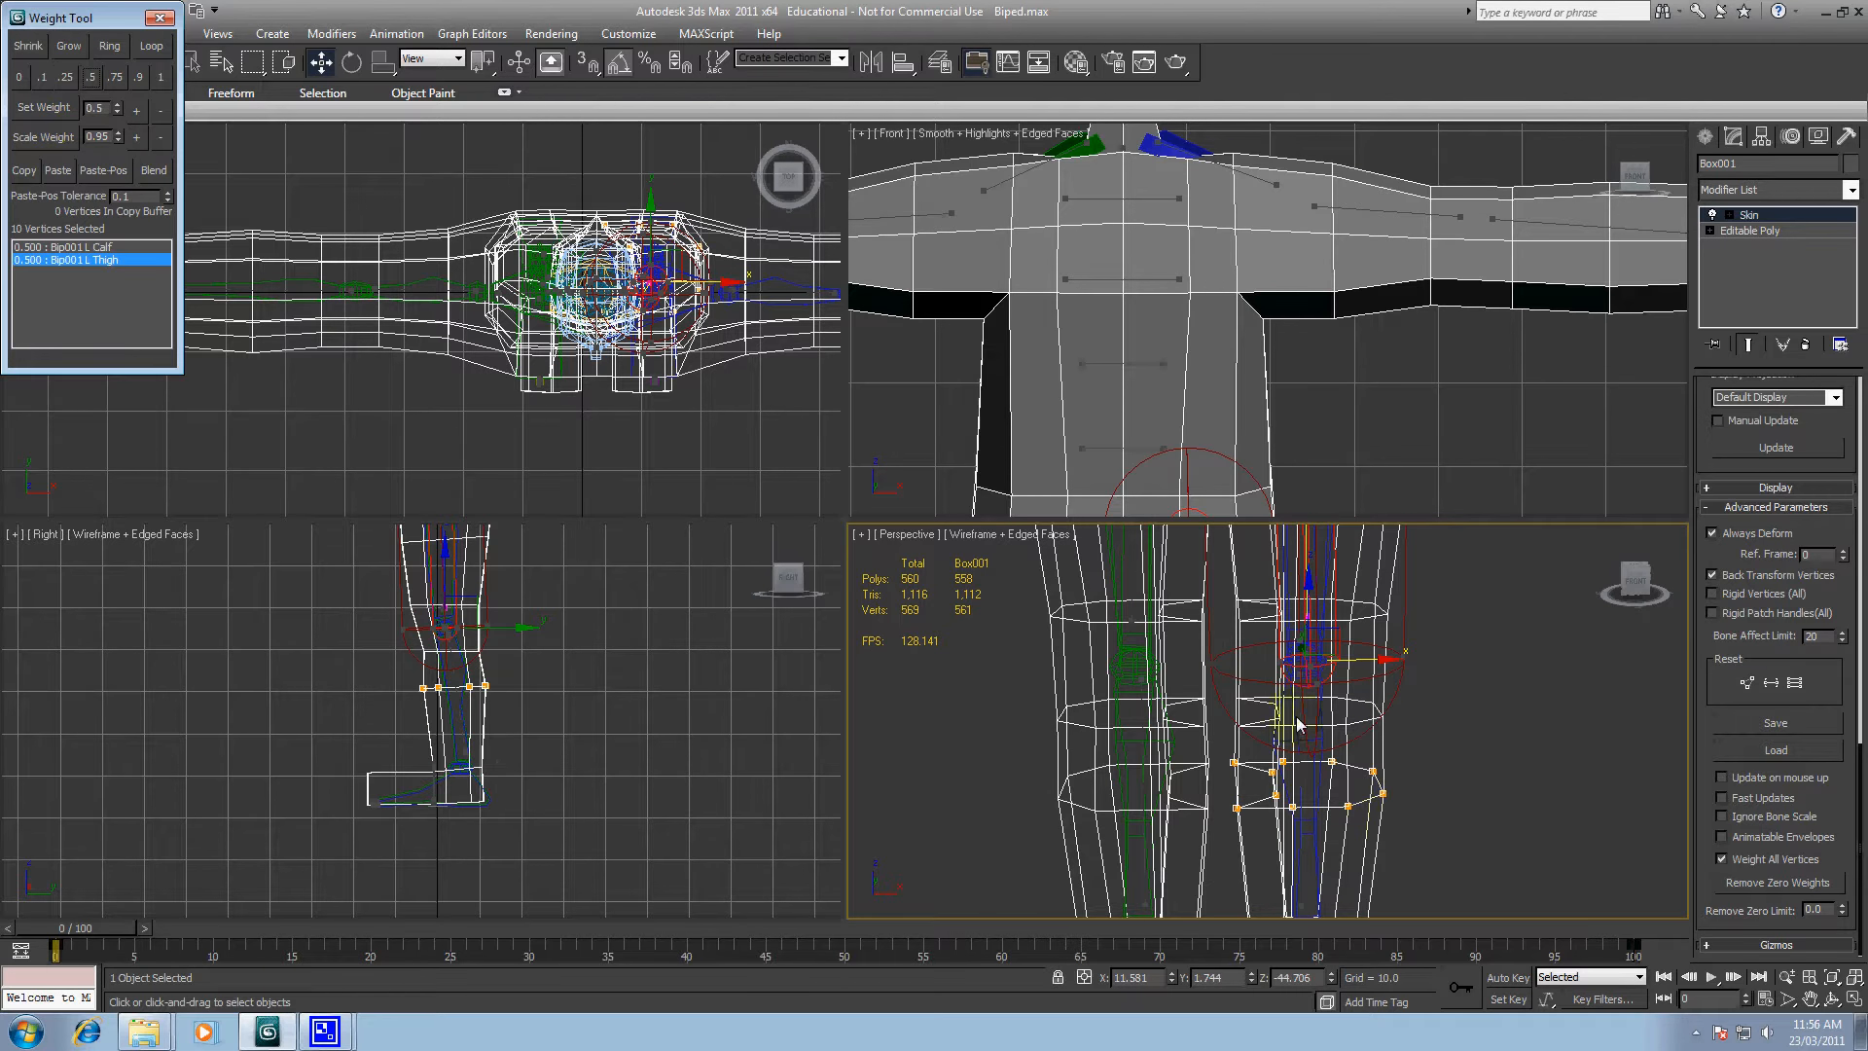
pyautogui.moveTo(1296, 710); pyautogui.dragTo(1274, 735, button='middle')
pyautogui.moveTo(1359, 800)
pyautogui.keyDown('alt'); pyautogui.mouseDown(button='middle')
pyautogui.moveTo(1434, 773)
pyautogui.moveTo(1292, 771)
pyautogui.moveTo(1348, 778)
pyautogui.mouseUp(button='middle'); pyautogui.keyUp('alt')
pyautogui.hotkey('ctrl', 'z')
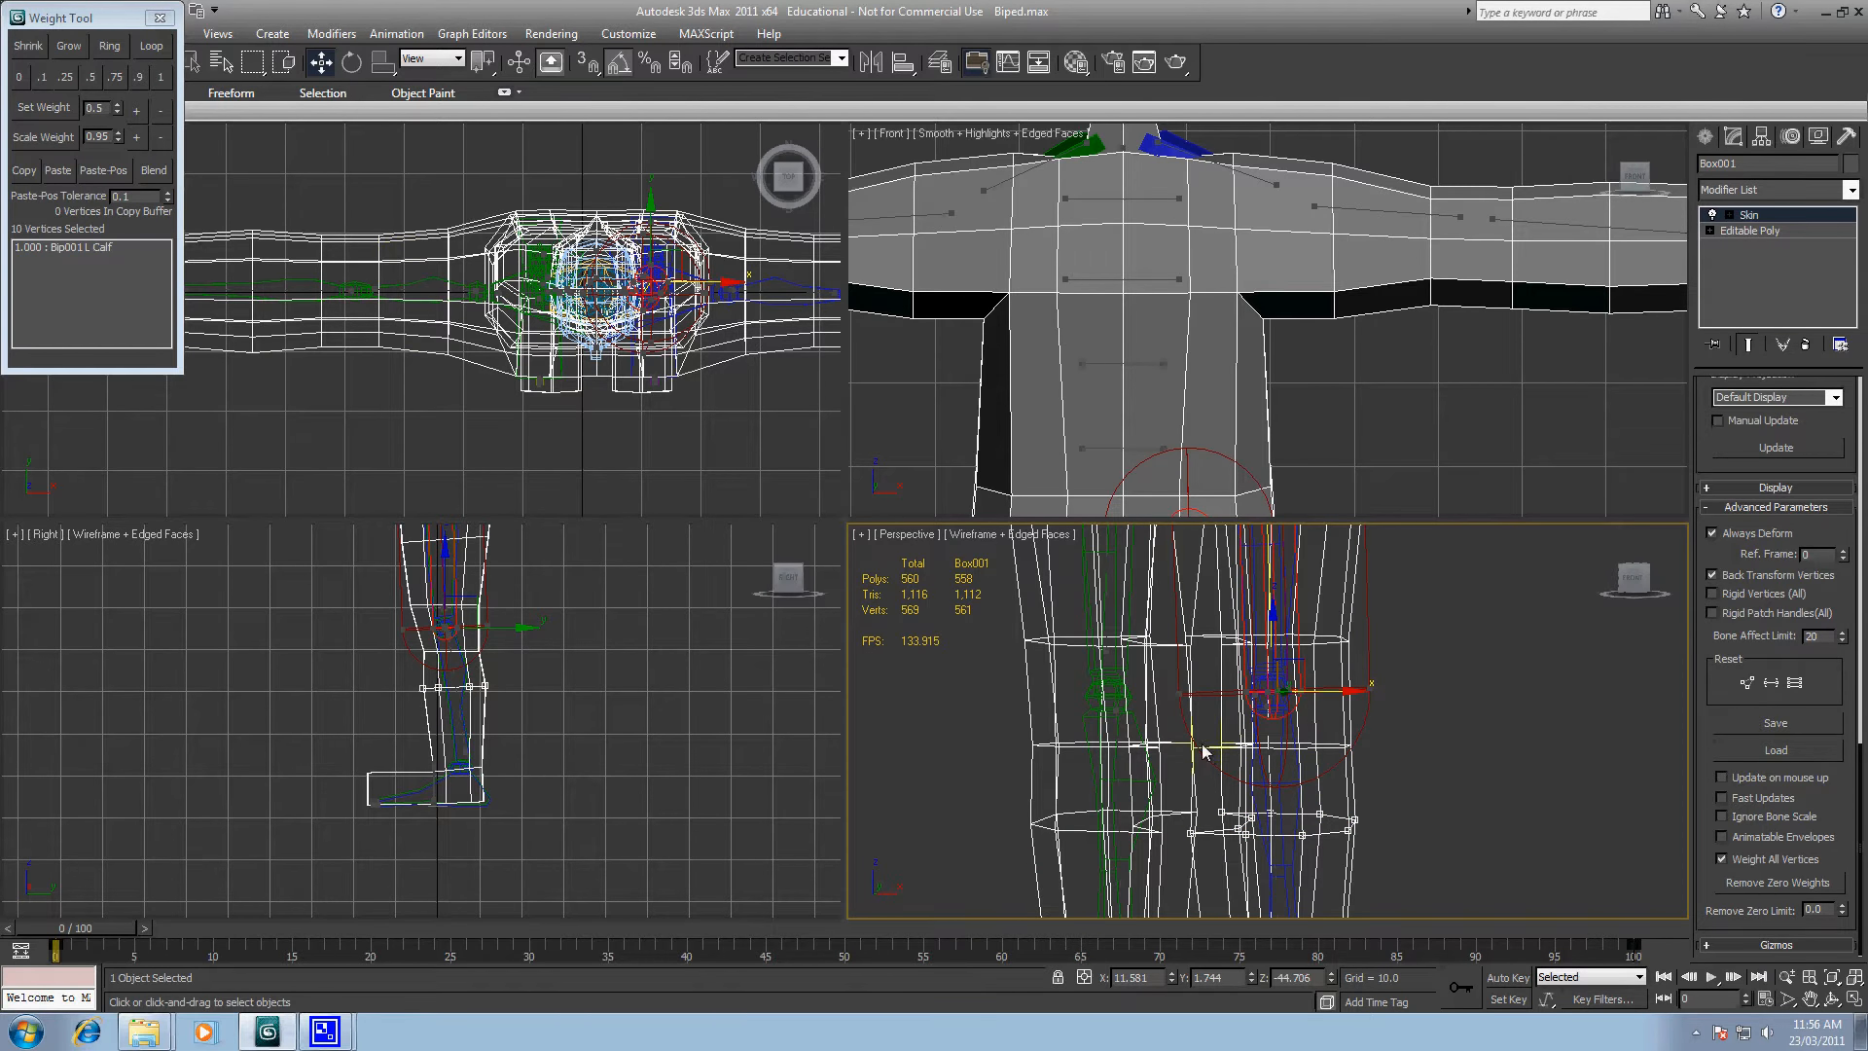
# Step: Select the vertex ring at the middle of the left knee, weight it 1 to Bip001 L Thigh, and remove its zero weights
pyautogui.keyDown('alt'); pyautogui.moveTo(1341, 761); pyautogui.dragTo(1354, 762, button='middle'); pyautogui.keyUp('alt')
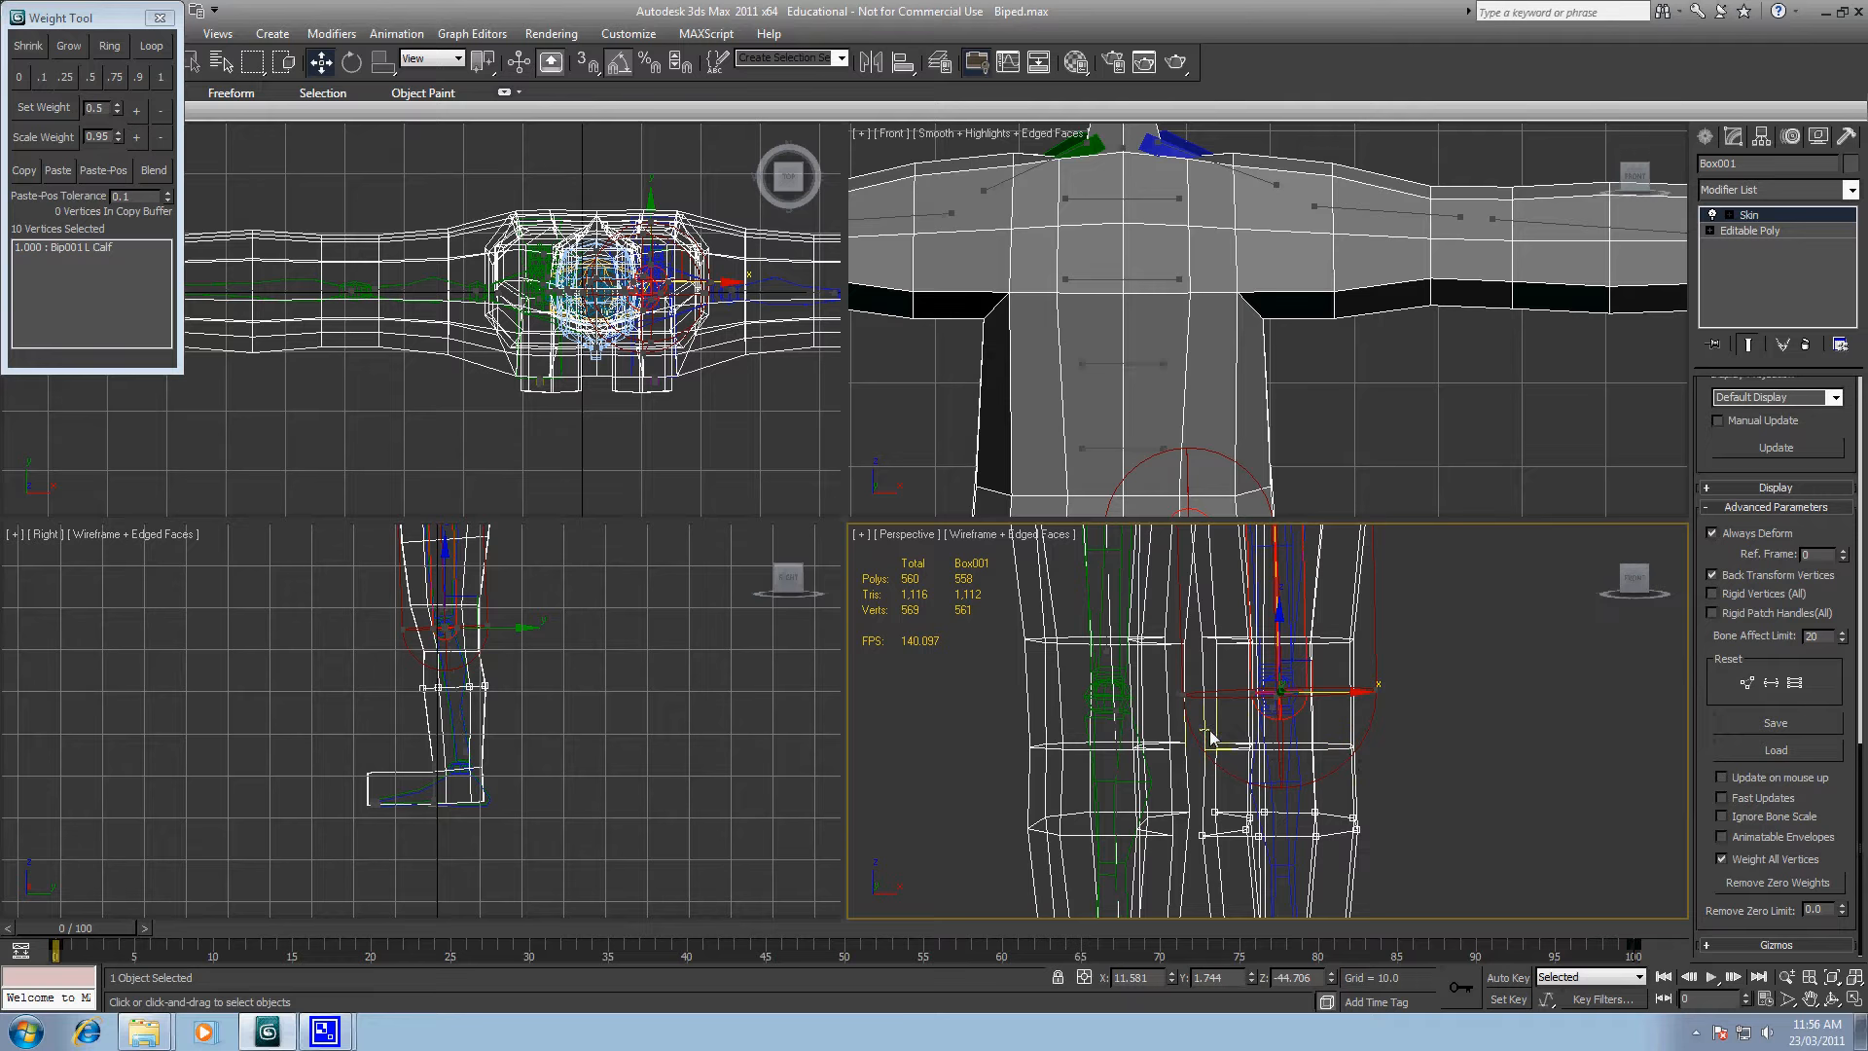
pyautogui.moveTo(1201, 727); pyautogui.dragTo(1401, 771)
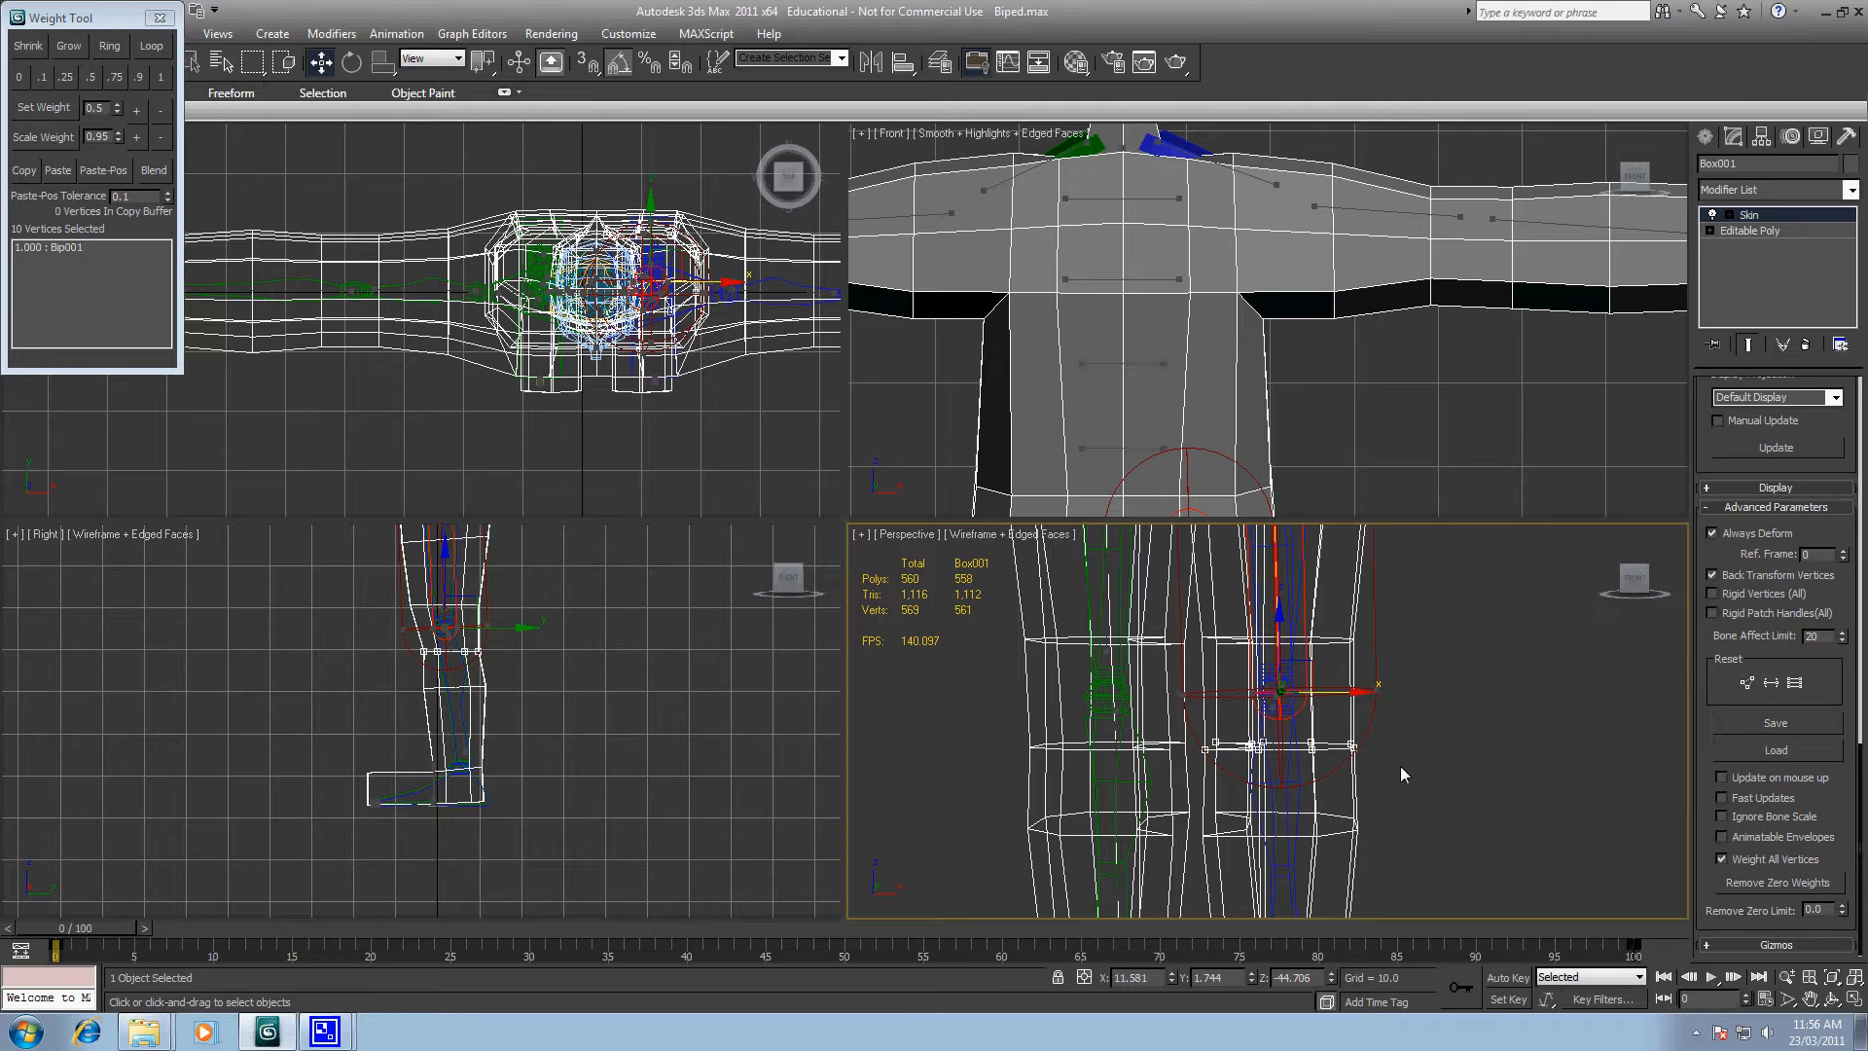
pyautogui.click(161, 84)
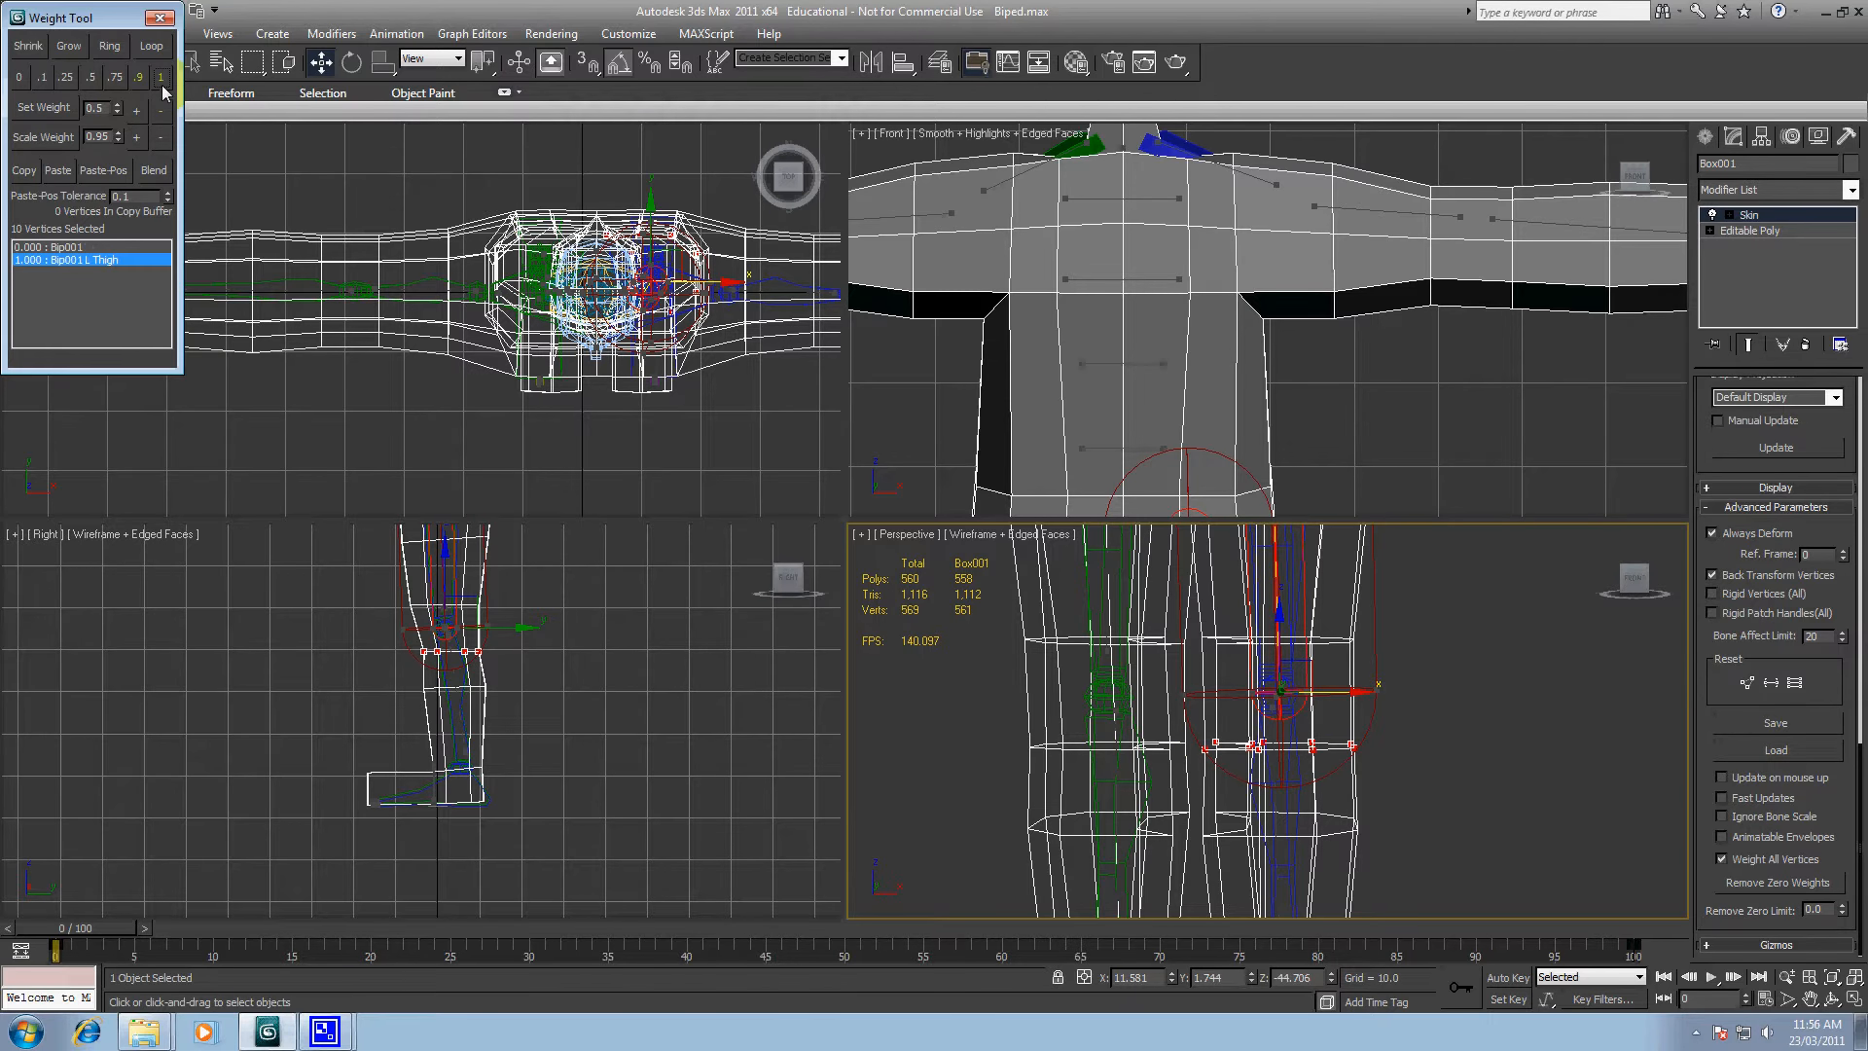
pyautogui.click(91, 78)
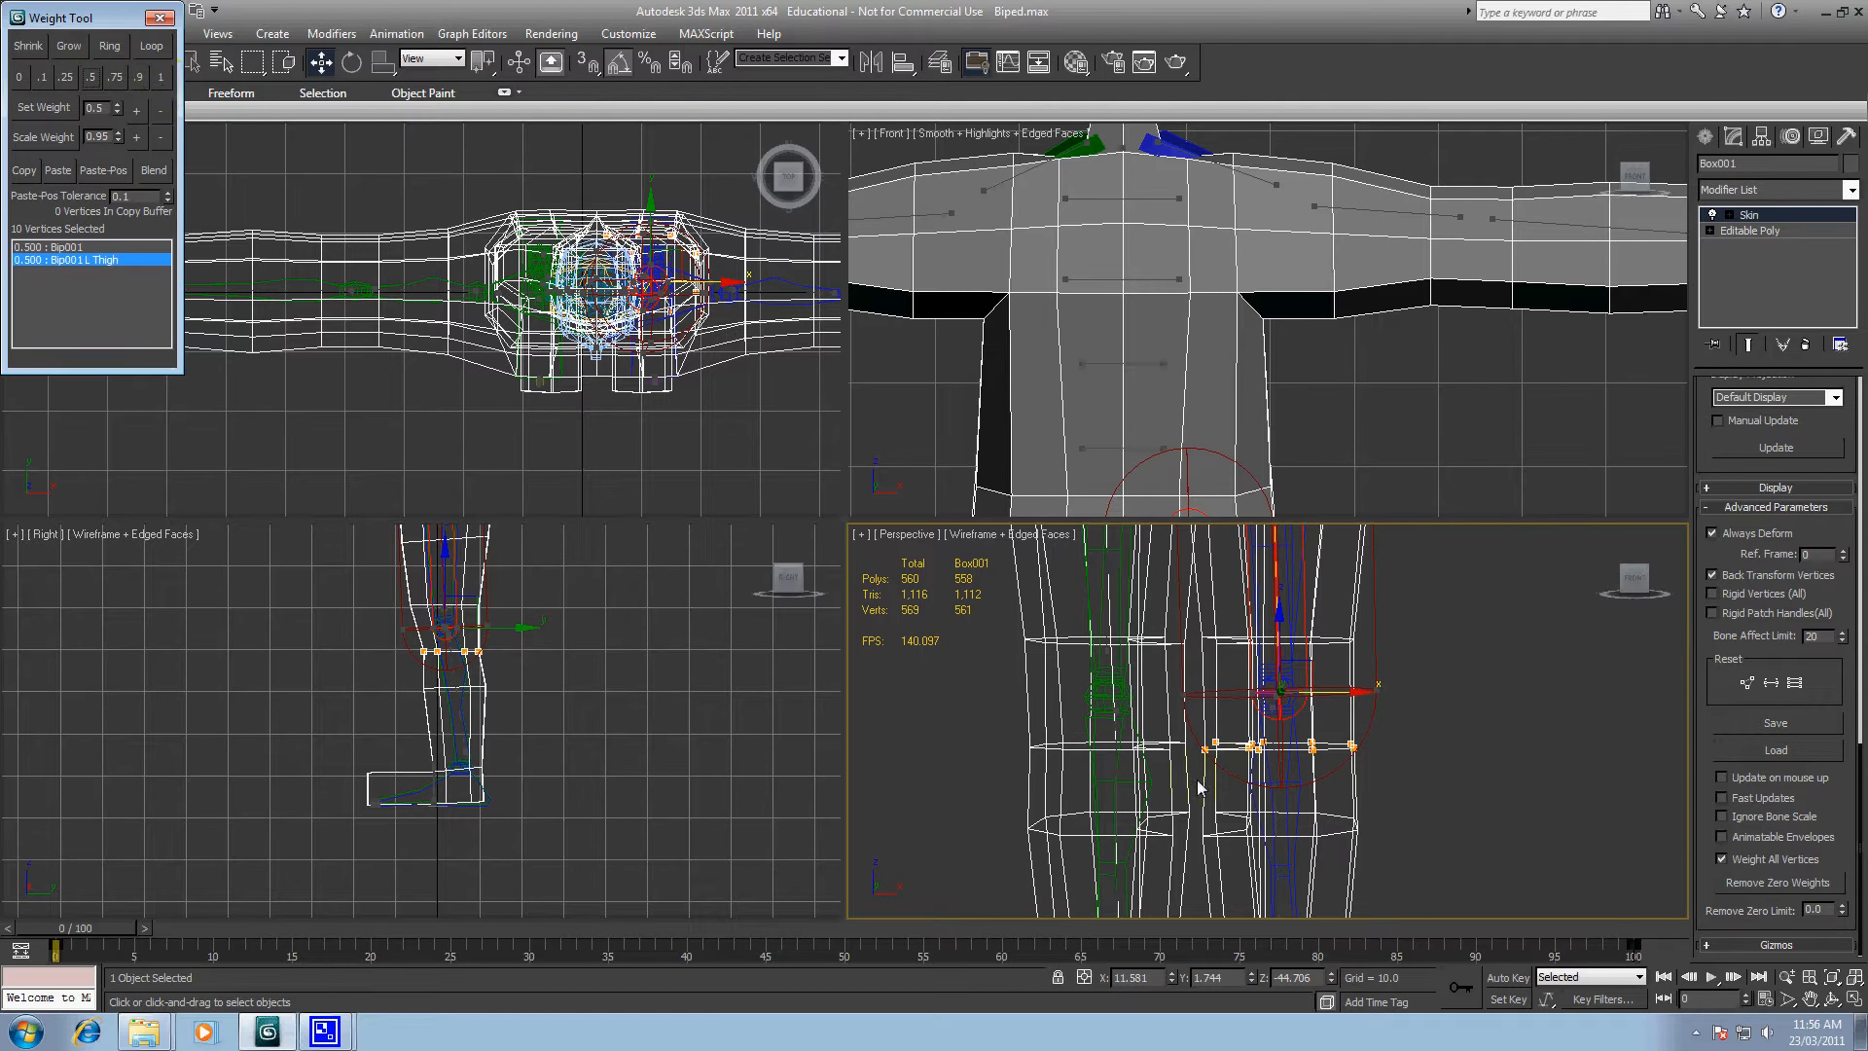
pyautogui.click(161, 78)
pyautogui.click(1748, 883)
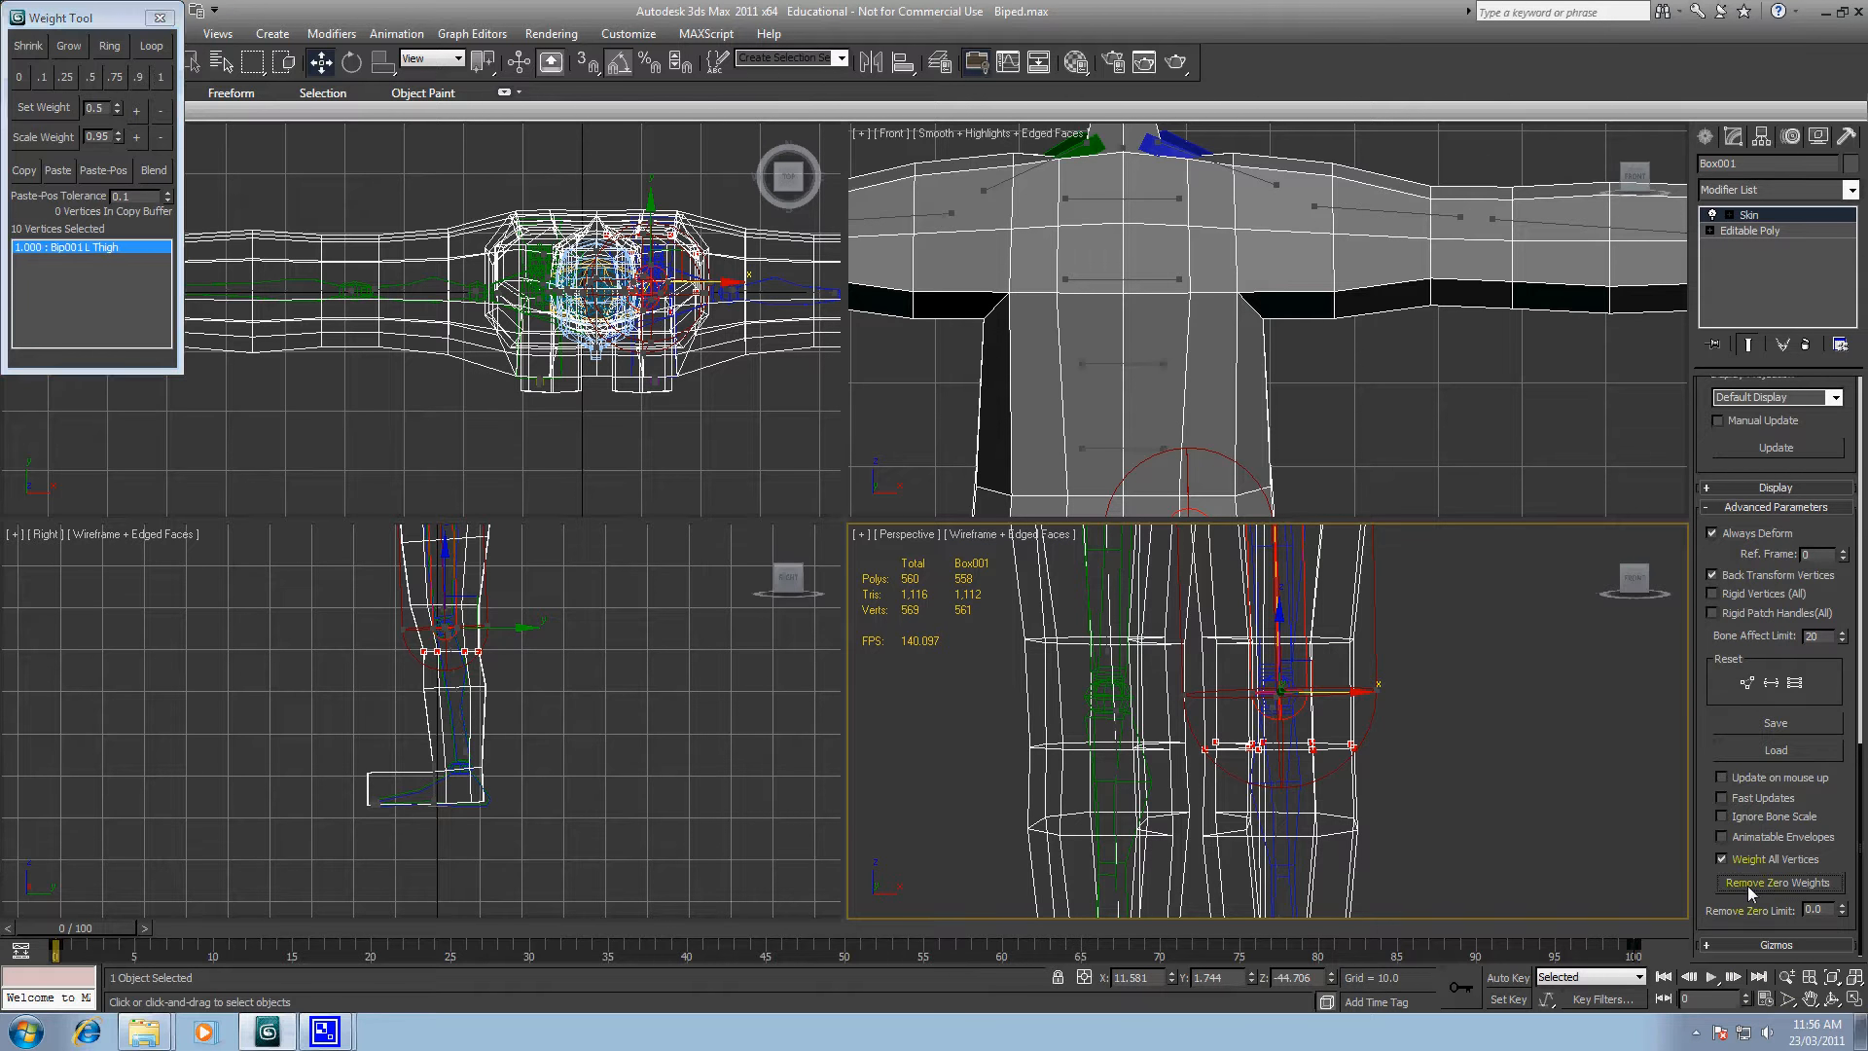
# Step: Give the middle knee ring a weight of 0.5 for Bip001 L Calf and clear the vertex selection
pyautogui.click(1274, 794)
pyautogui.click(90, 78)
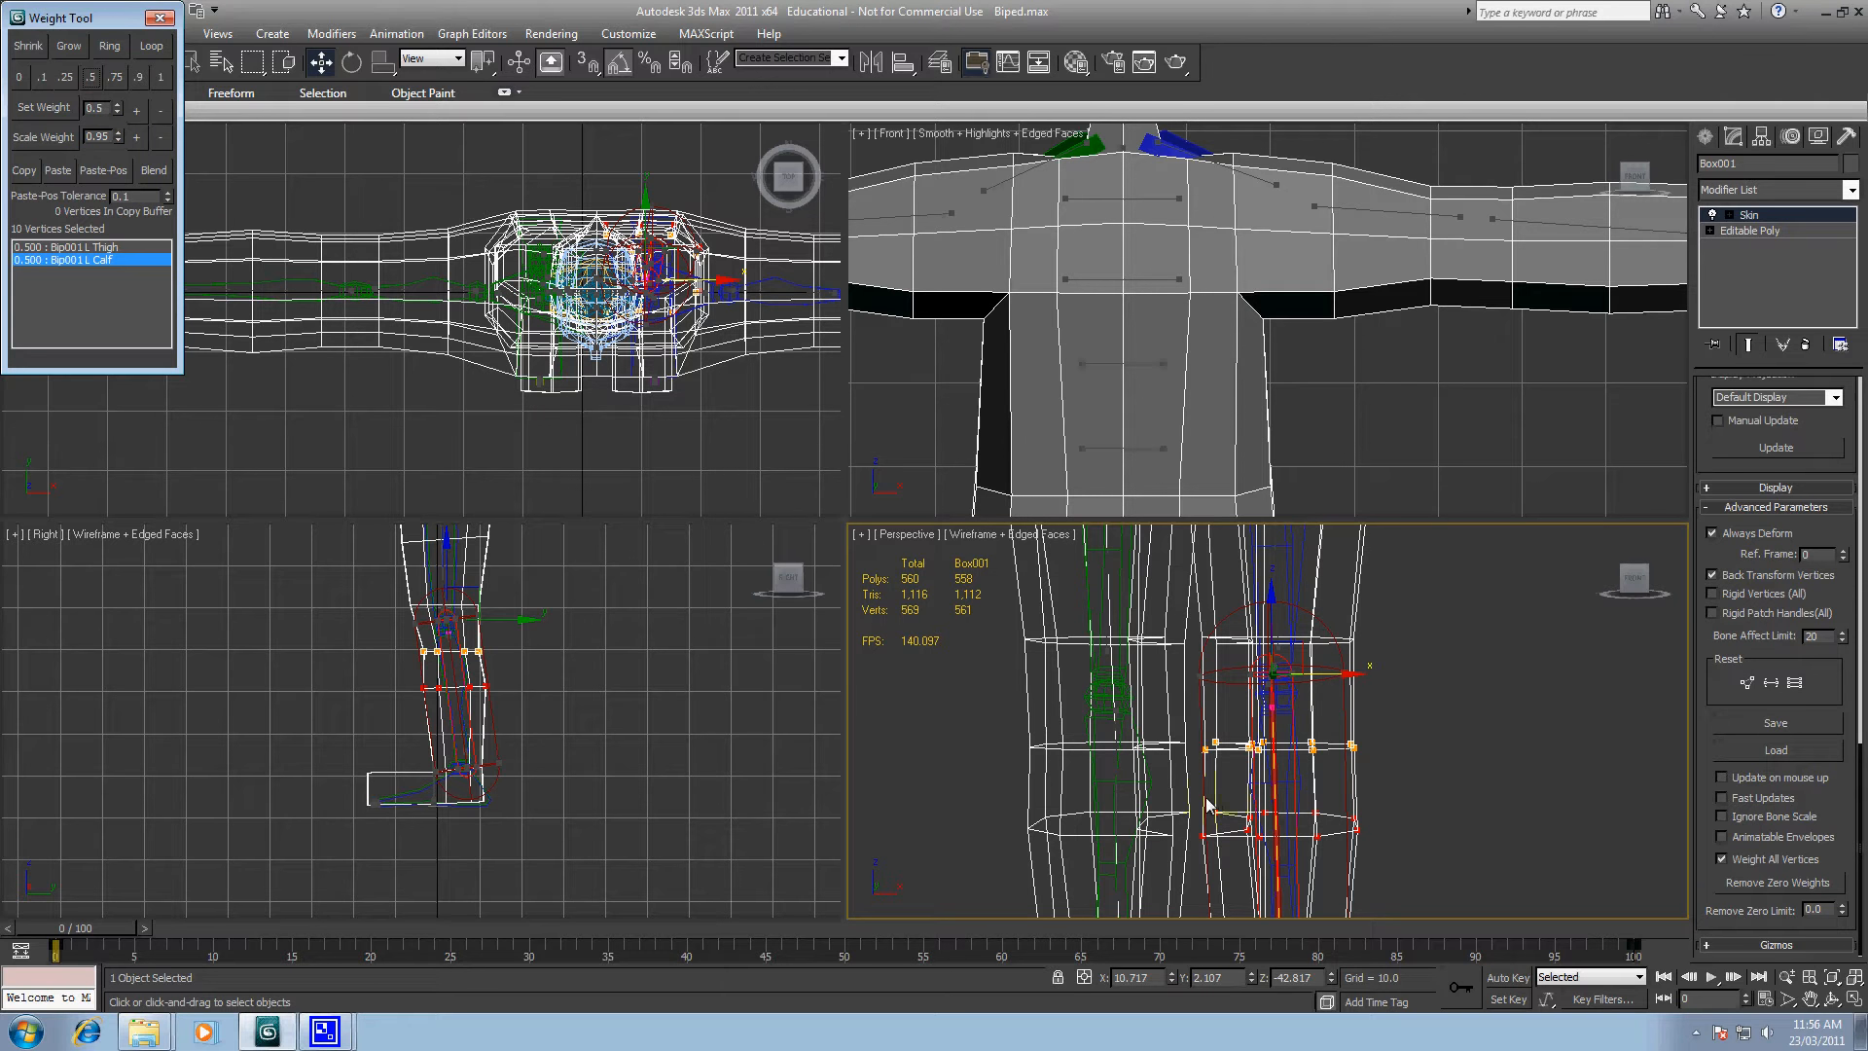
pyautogui.click(1402, 635)
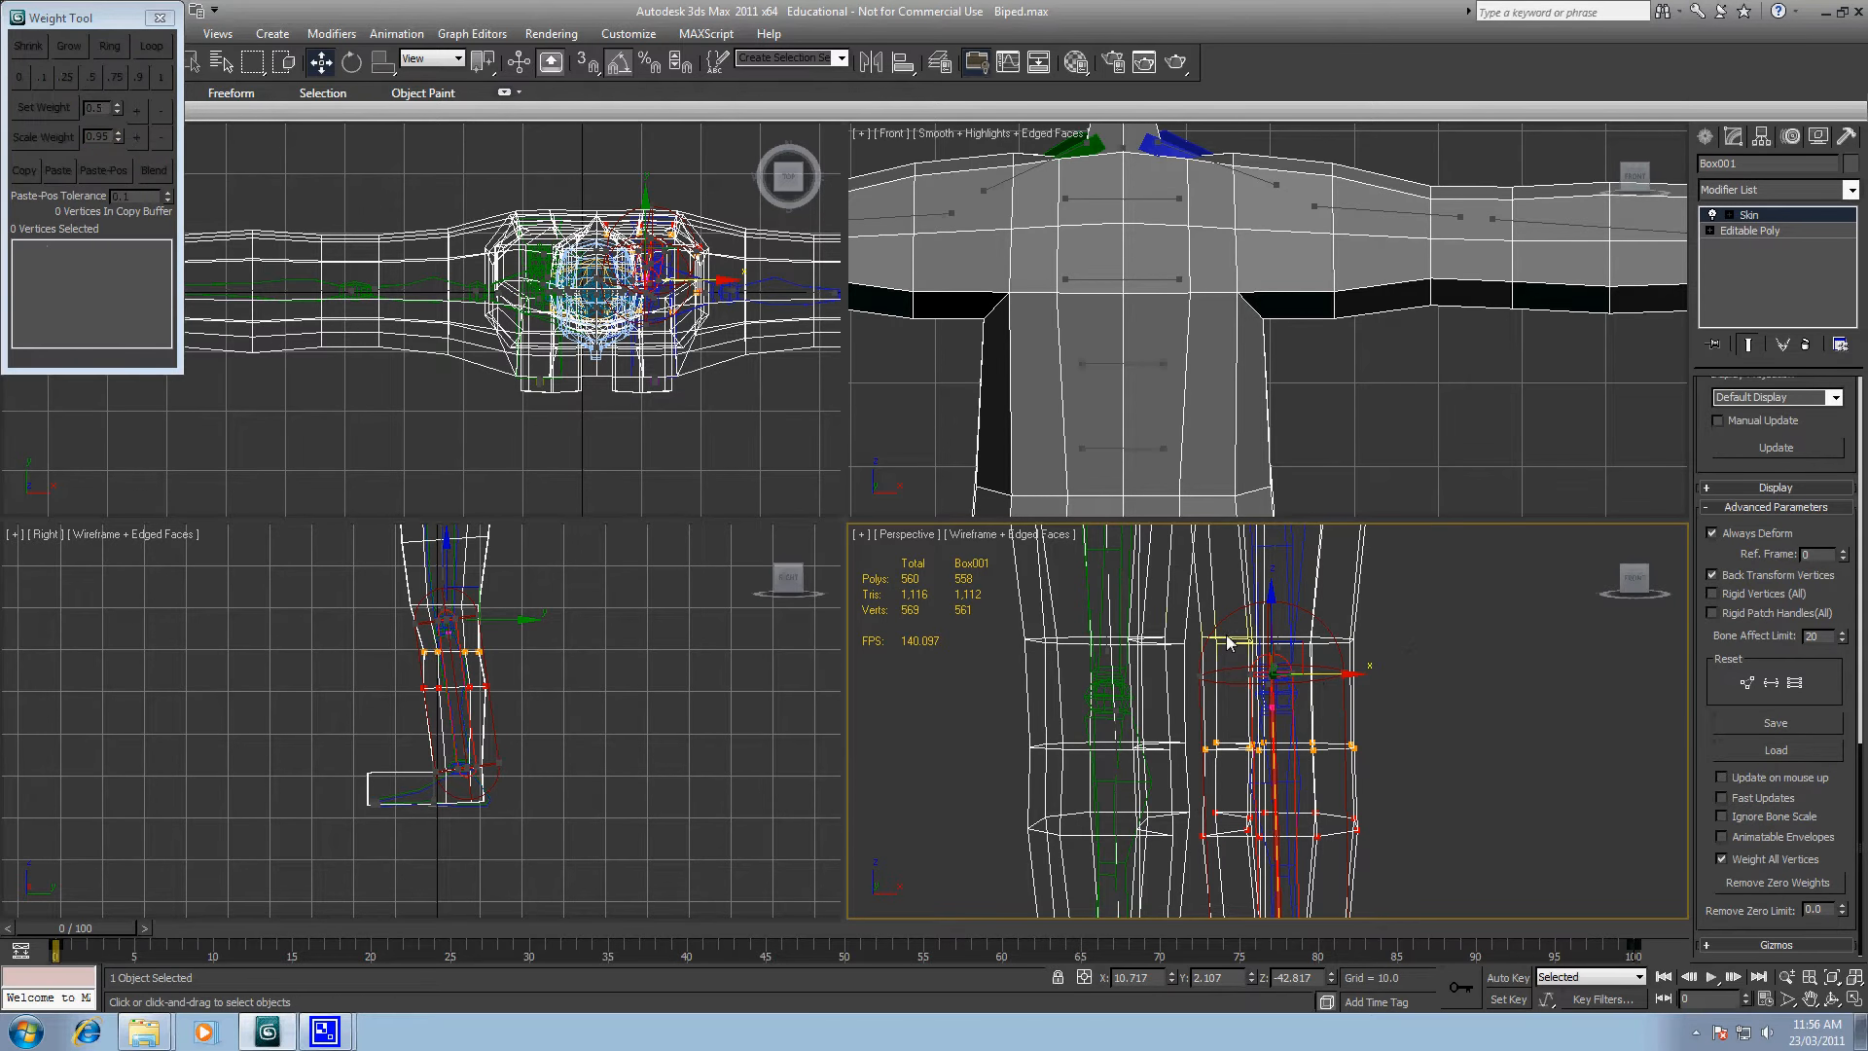
# Step: Select the vertex ring just above the left knee, weight it 1 to Bip001 L Calf, and remove its zero weights
pyautogui.moveTo(1196, 625); pyautogui.dragTo(1371, 667)
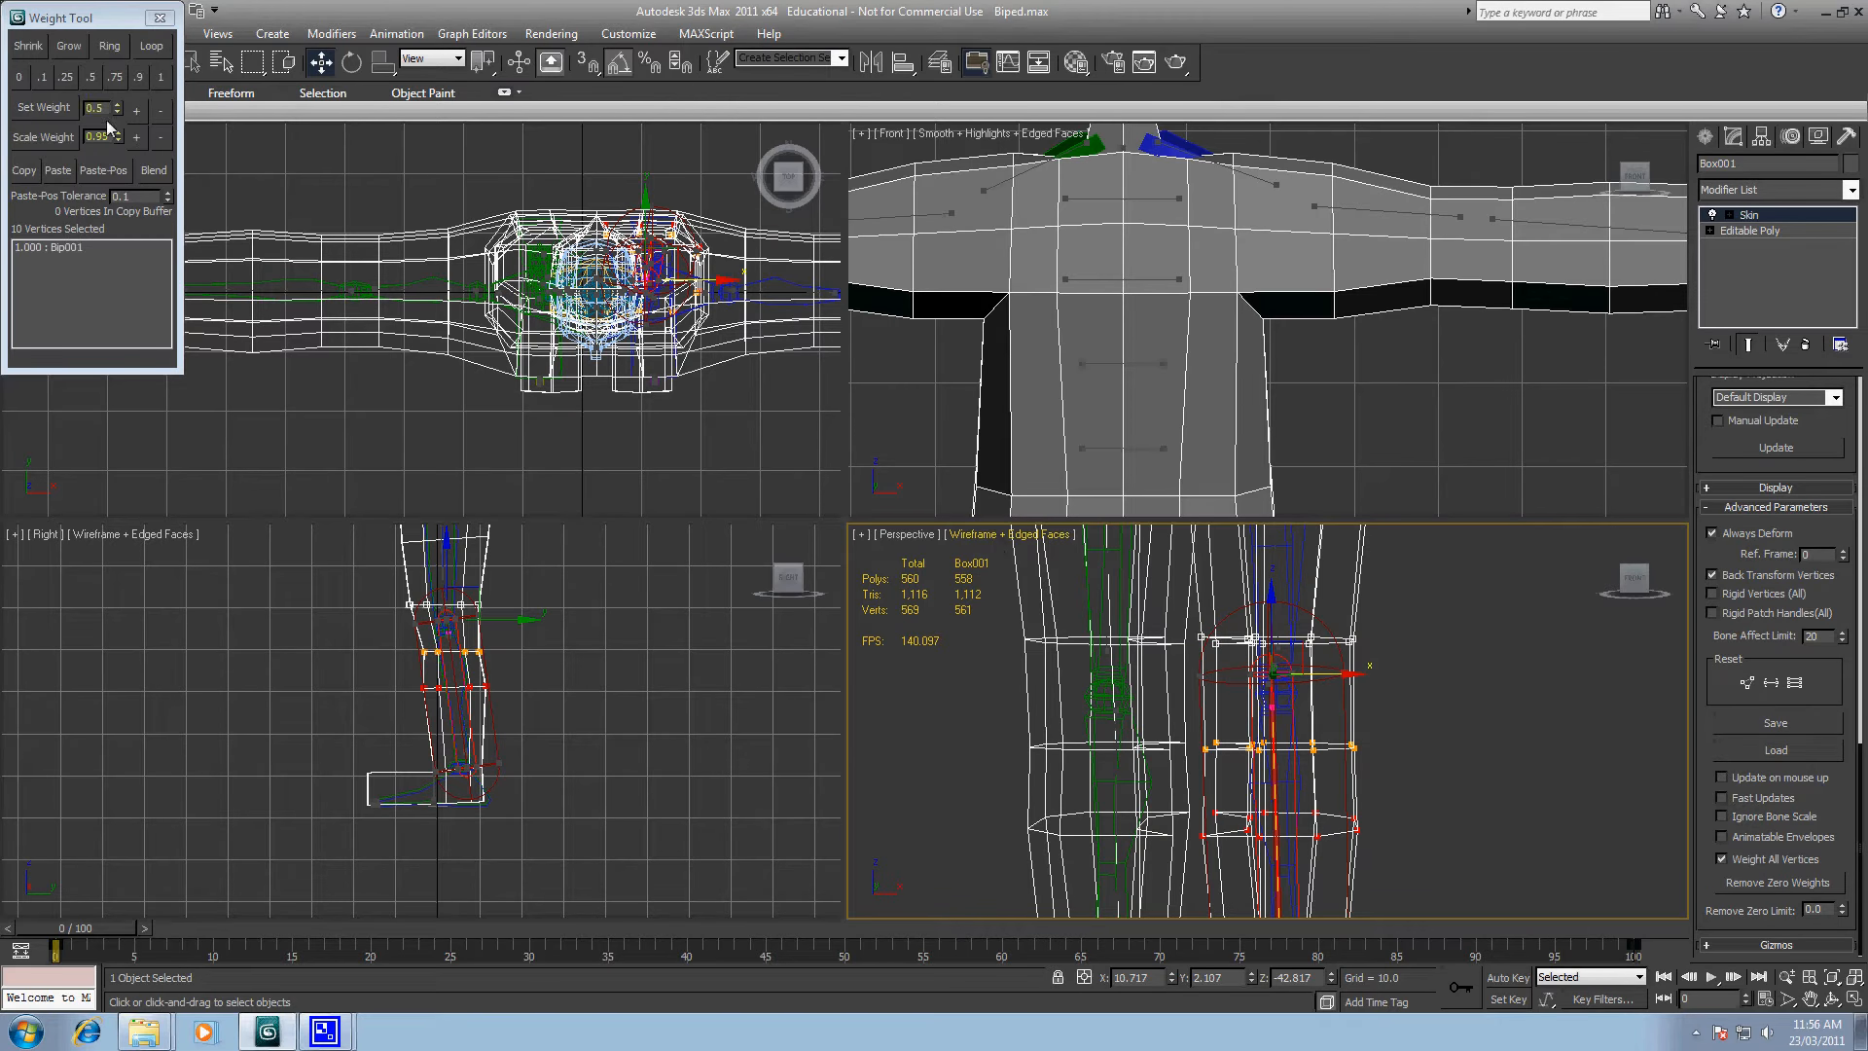
pyautogui.click(160, 77)
pyautogui.click(1774, 884)
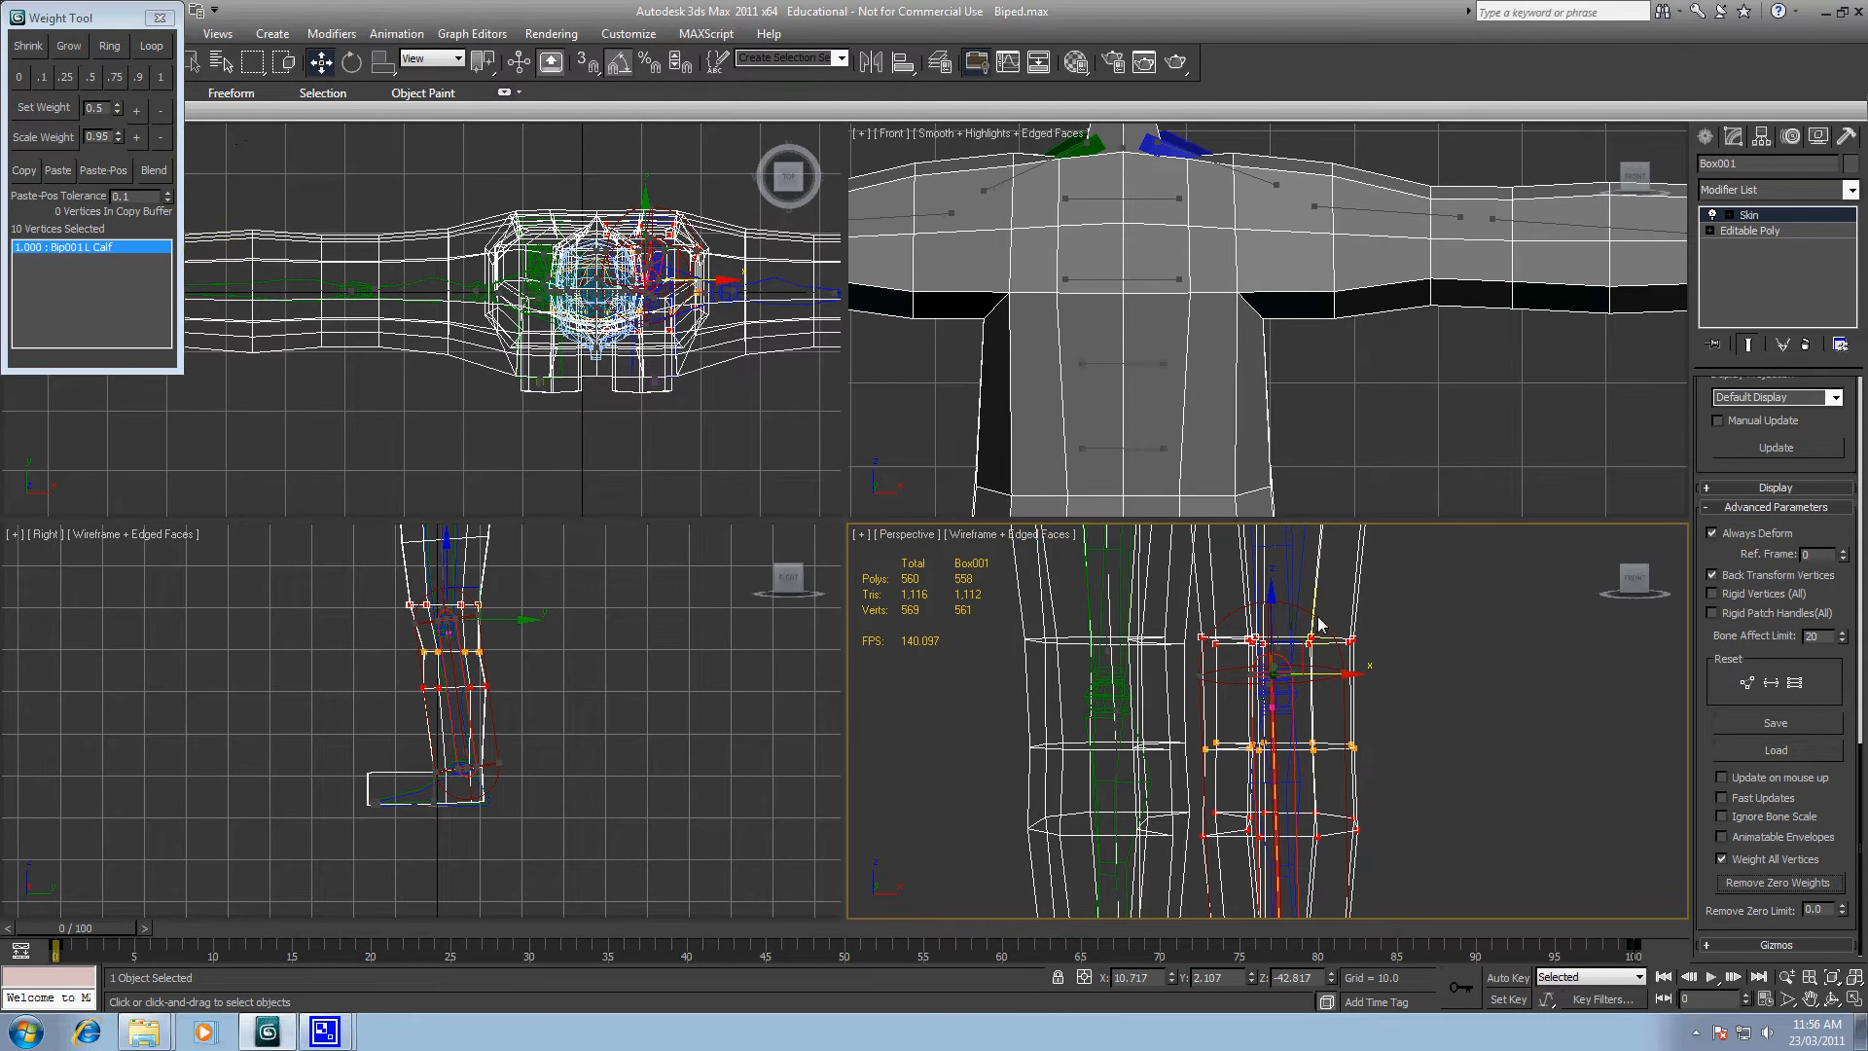
# Step: Give the ring just above the left knee a weight of 0.5 for Bip001 L Thigh and clear the selection
pyautogui.click(1277, 562)
pyautogui.click(86, 76)
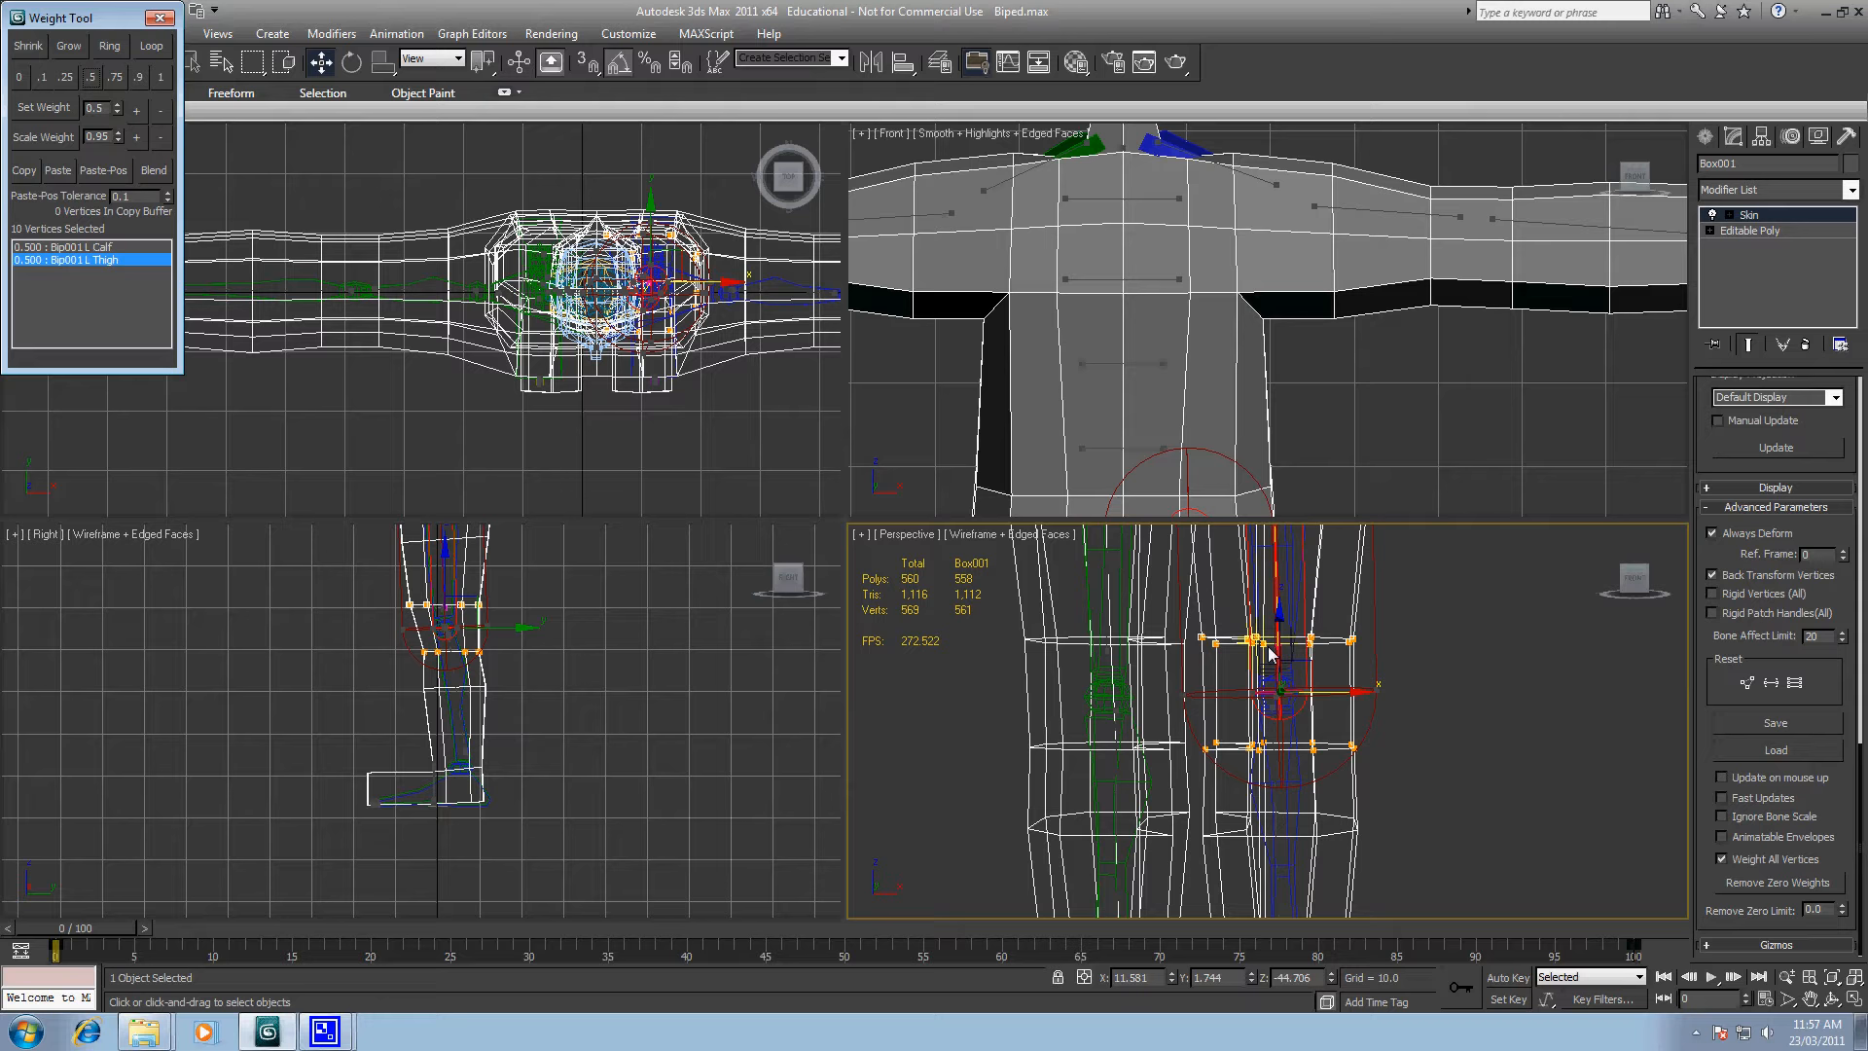
pyautogui.click(1429, 583)
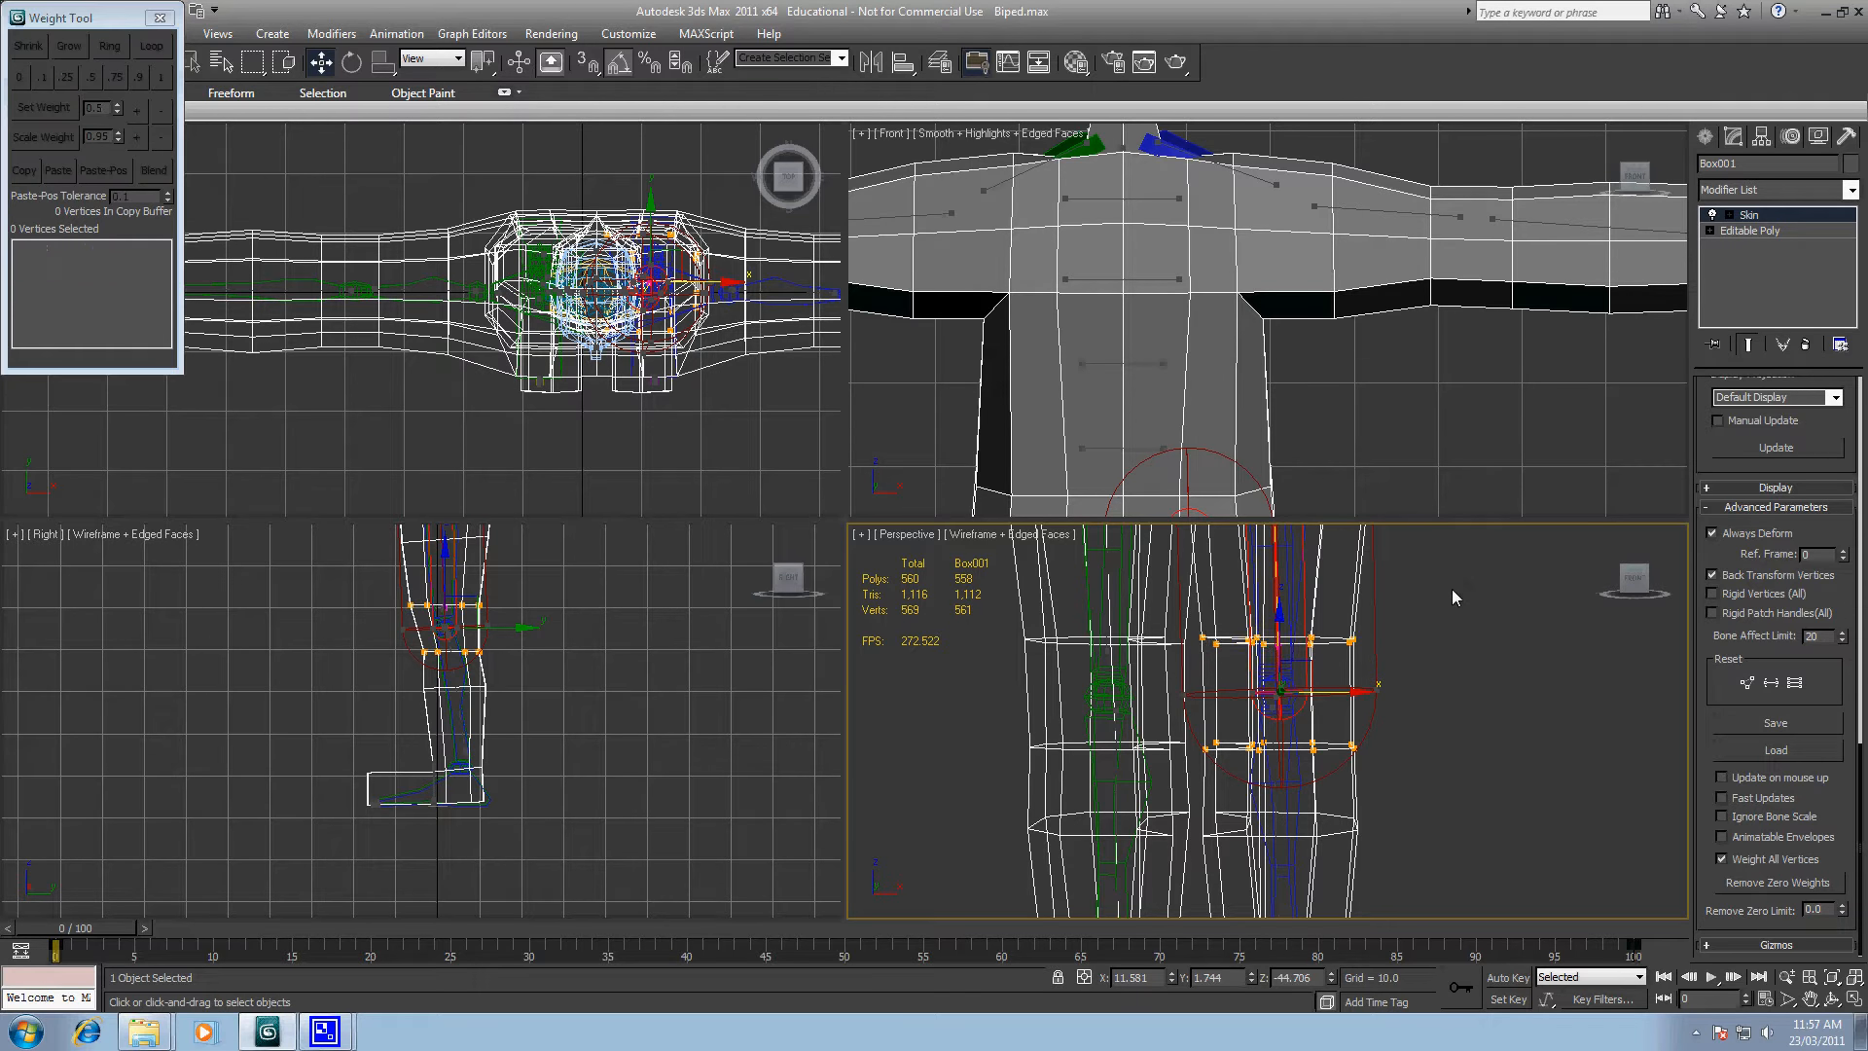
# Step: Select the 10 vertices of the left mid-thigh ring, weight them 1 to Bip001 L Thigh, and remove their zero weights
pyautogui.moveTo(1452, 587); pyautogui.dragTo(1387, 803, button='middle')
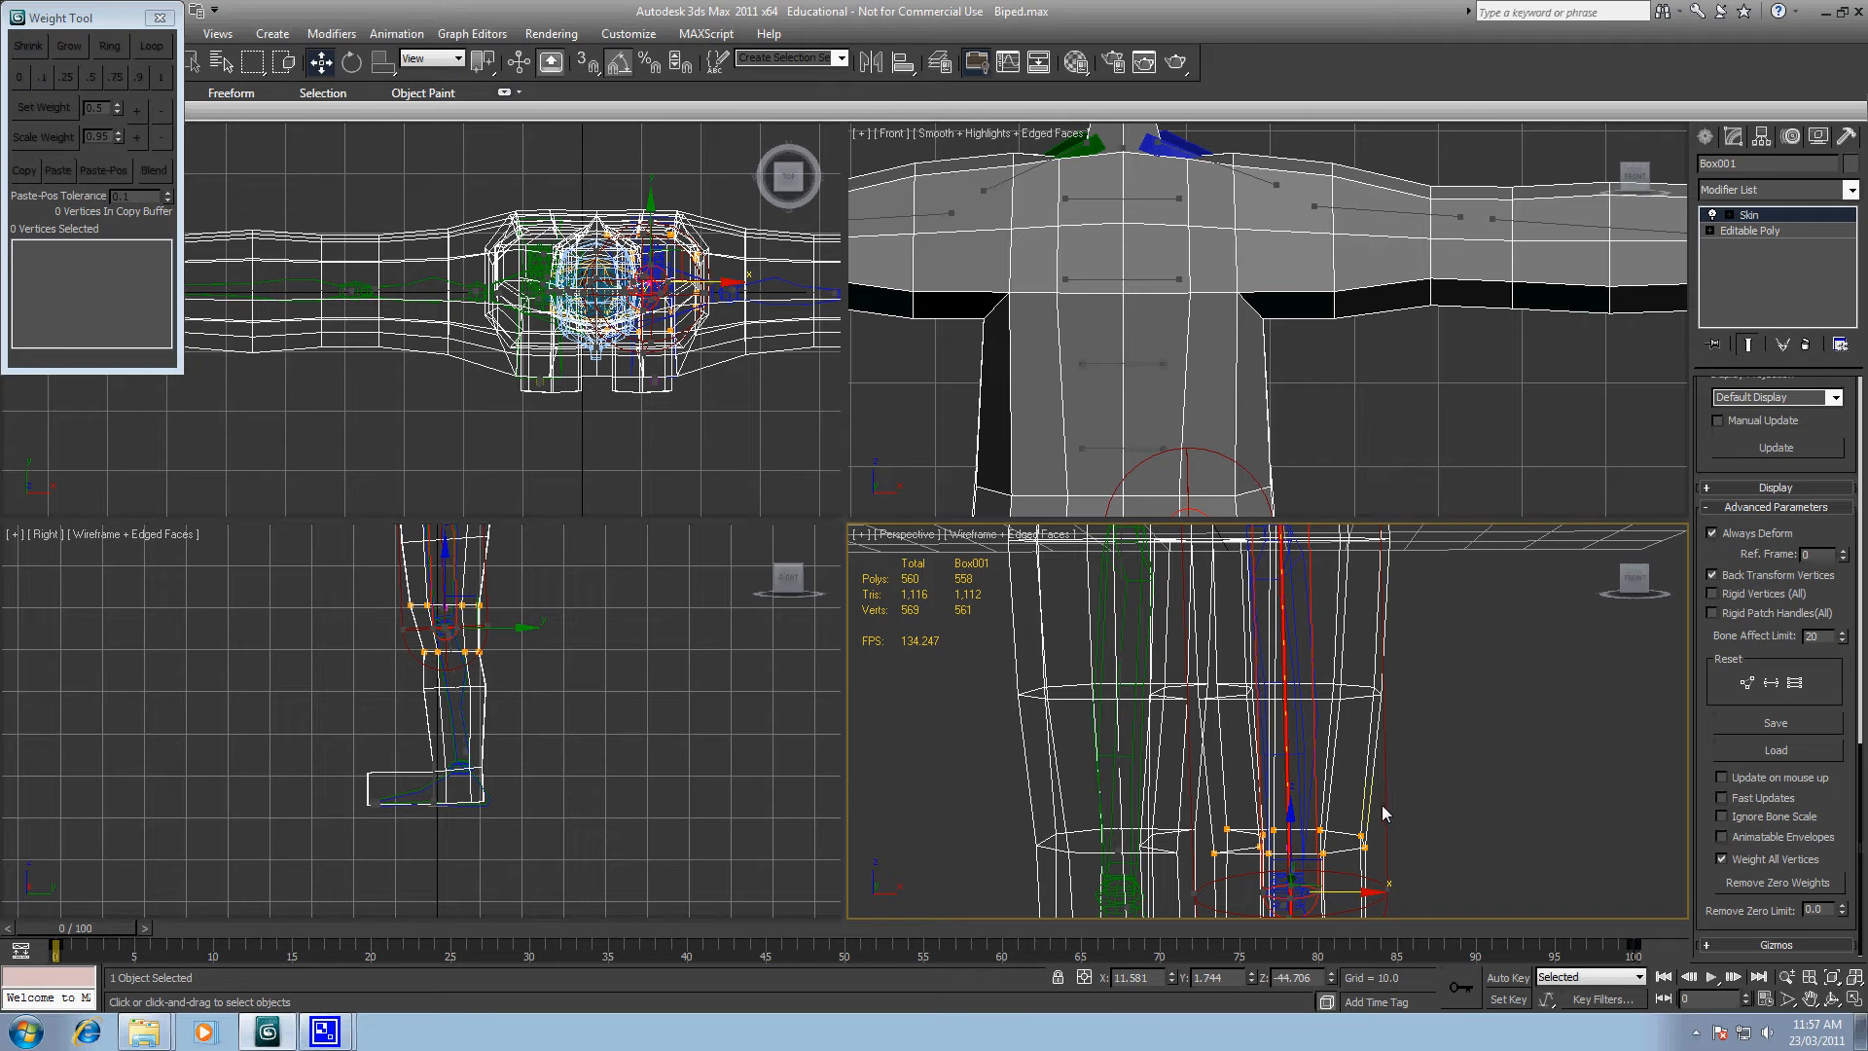
pyautogui.moveTo(1360, 689); pyautogui.dragTo(1409, 729, button='middle')
pyautogui.moveTo(1373, 720); pyautogui.dragTo(1194, 793)
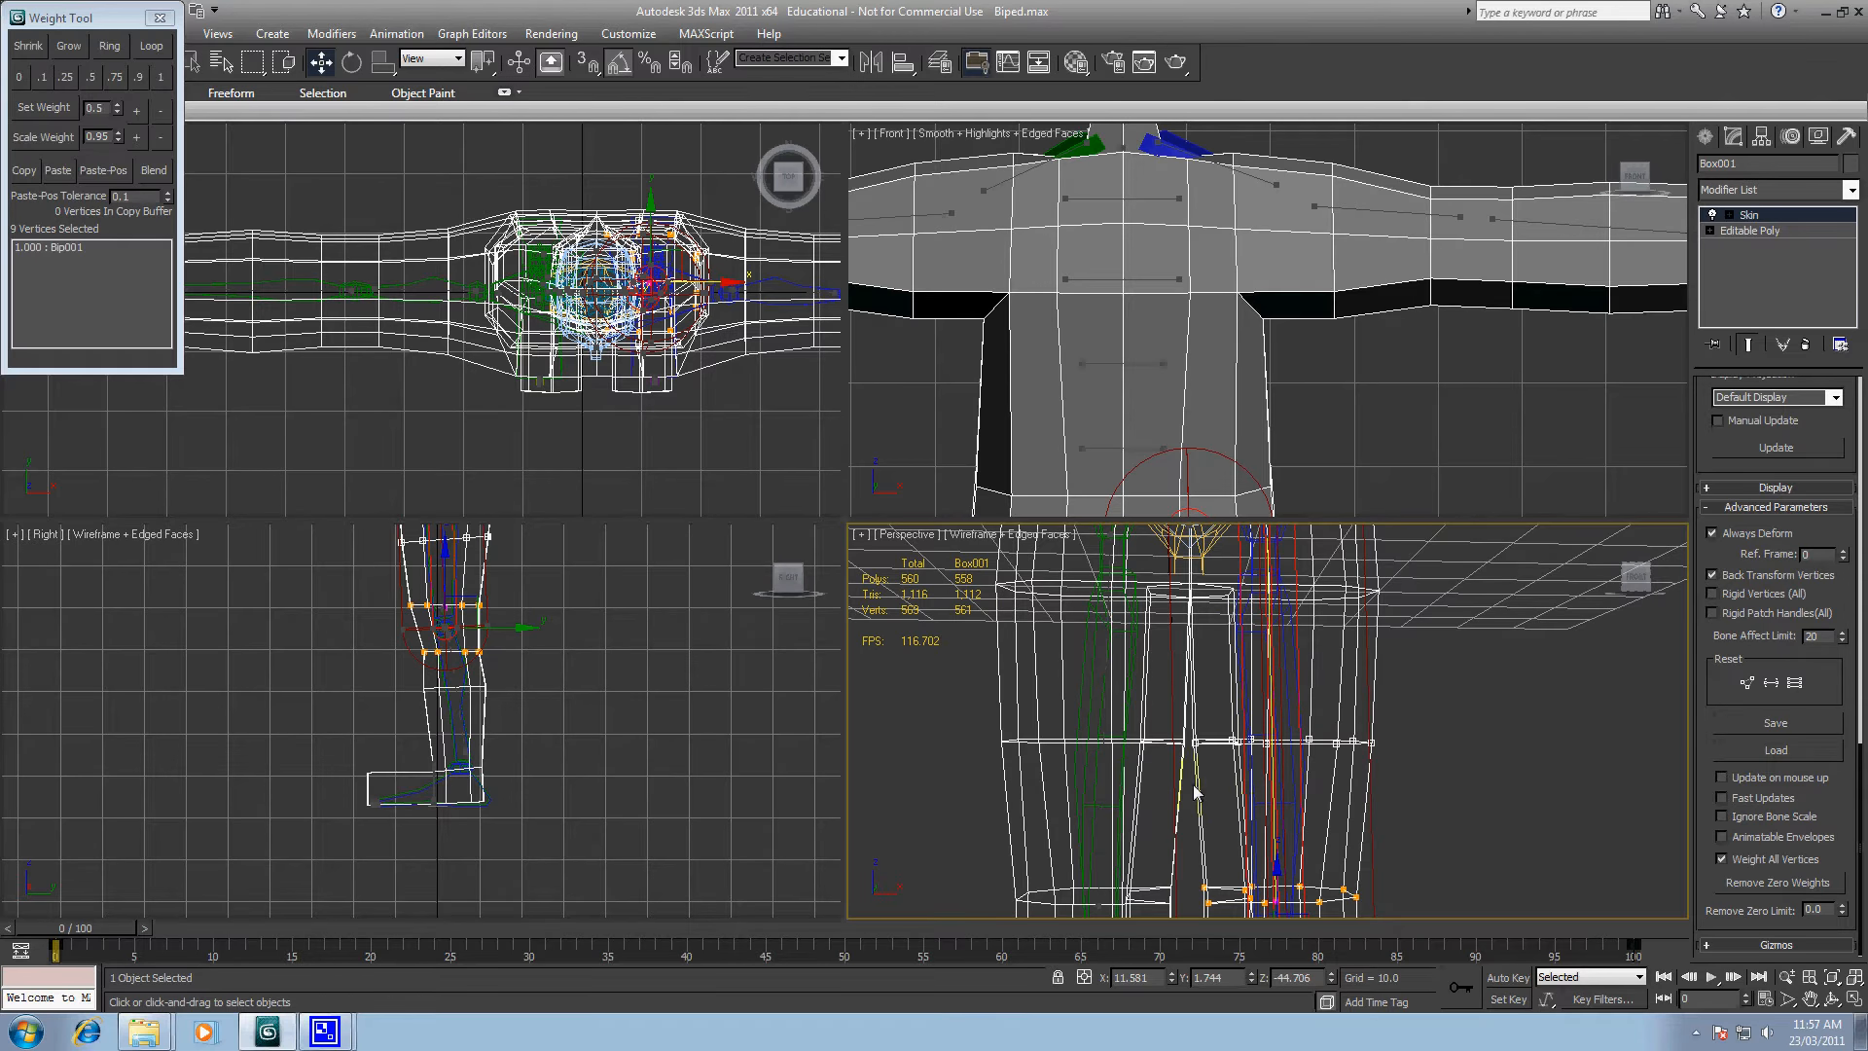
pyautogui.moveTo(1445, 699); pyautogui.dragTo(1189, 785)
pyautogui.click(161, 77)
pyautogui.click(1776, 881)
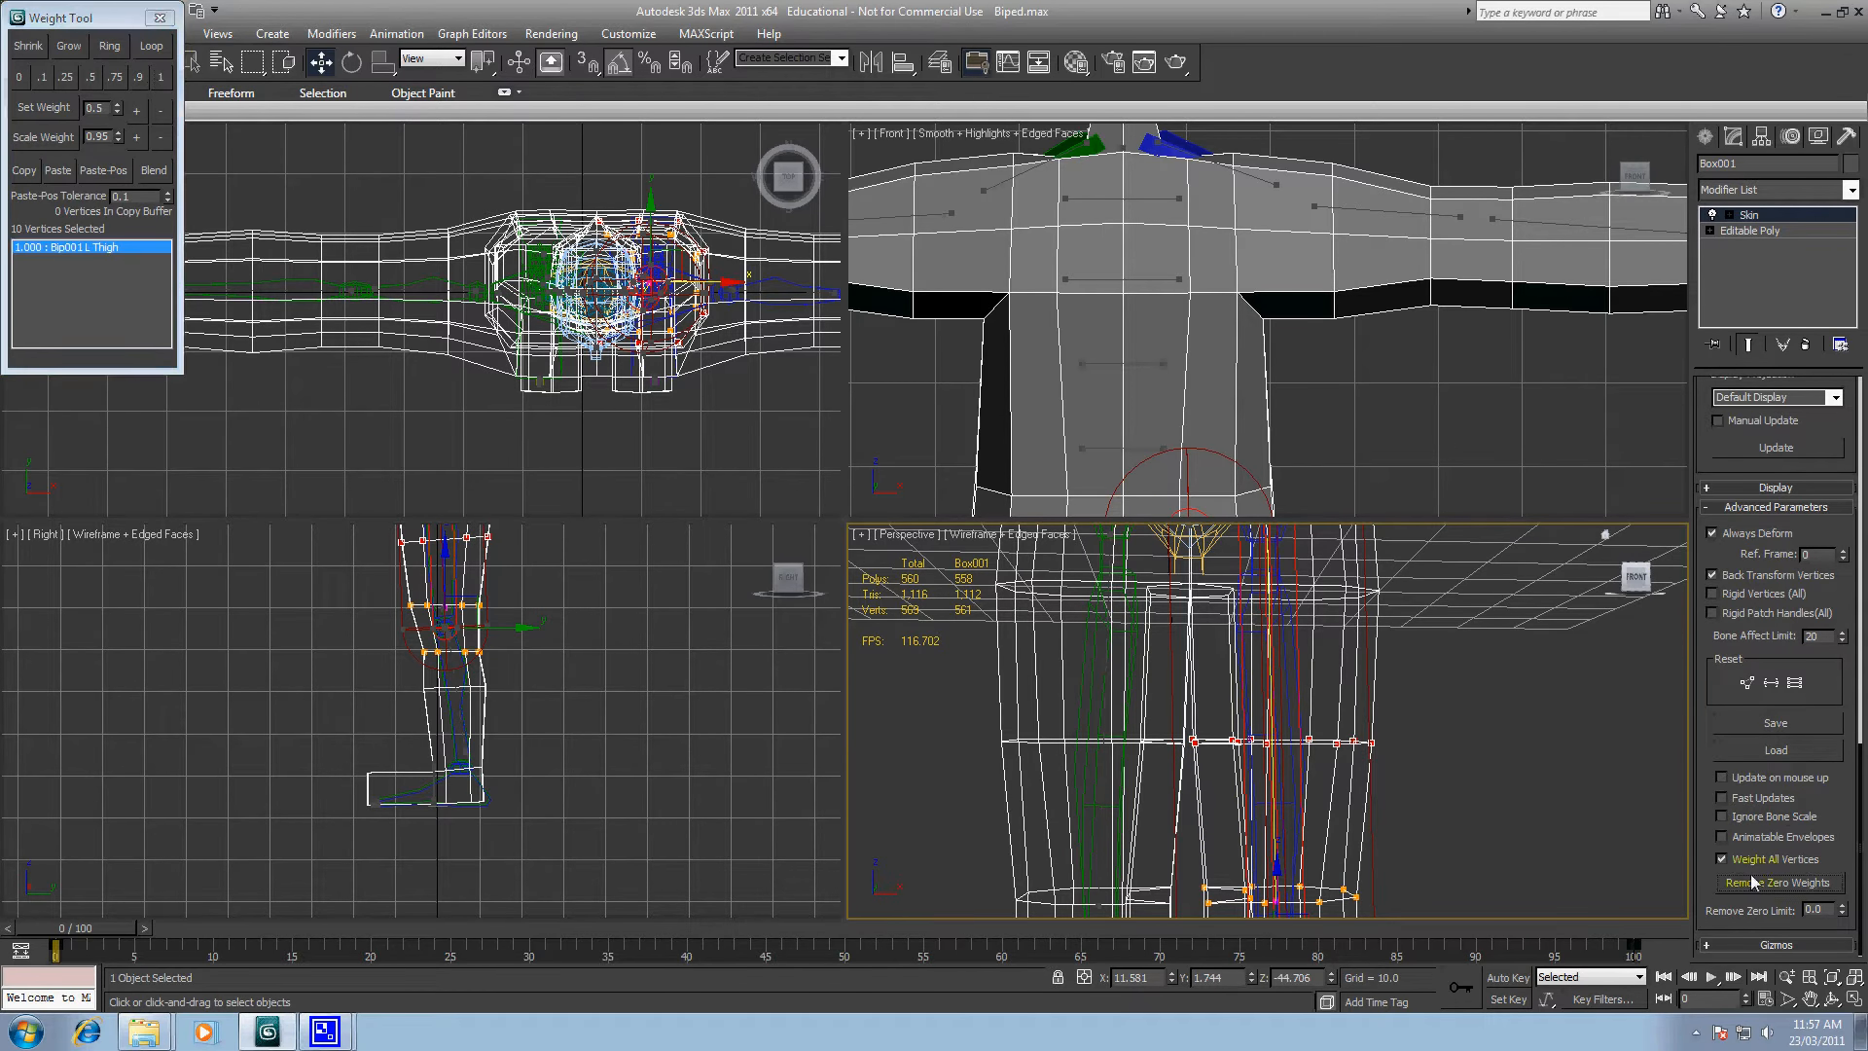
# Step: Select the vertices around the top of the left leg, weight them 1 to Bip001 L Thigh, and remove their zero weights
pyautogui.keyDown('alt'); pyautogui.moveTo(1472, 759); pyautogui.dragTo(1412, 883, button='middle'); pyautogui.keyUp('alt')
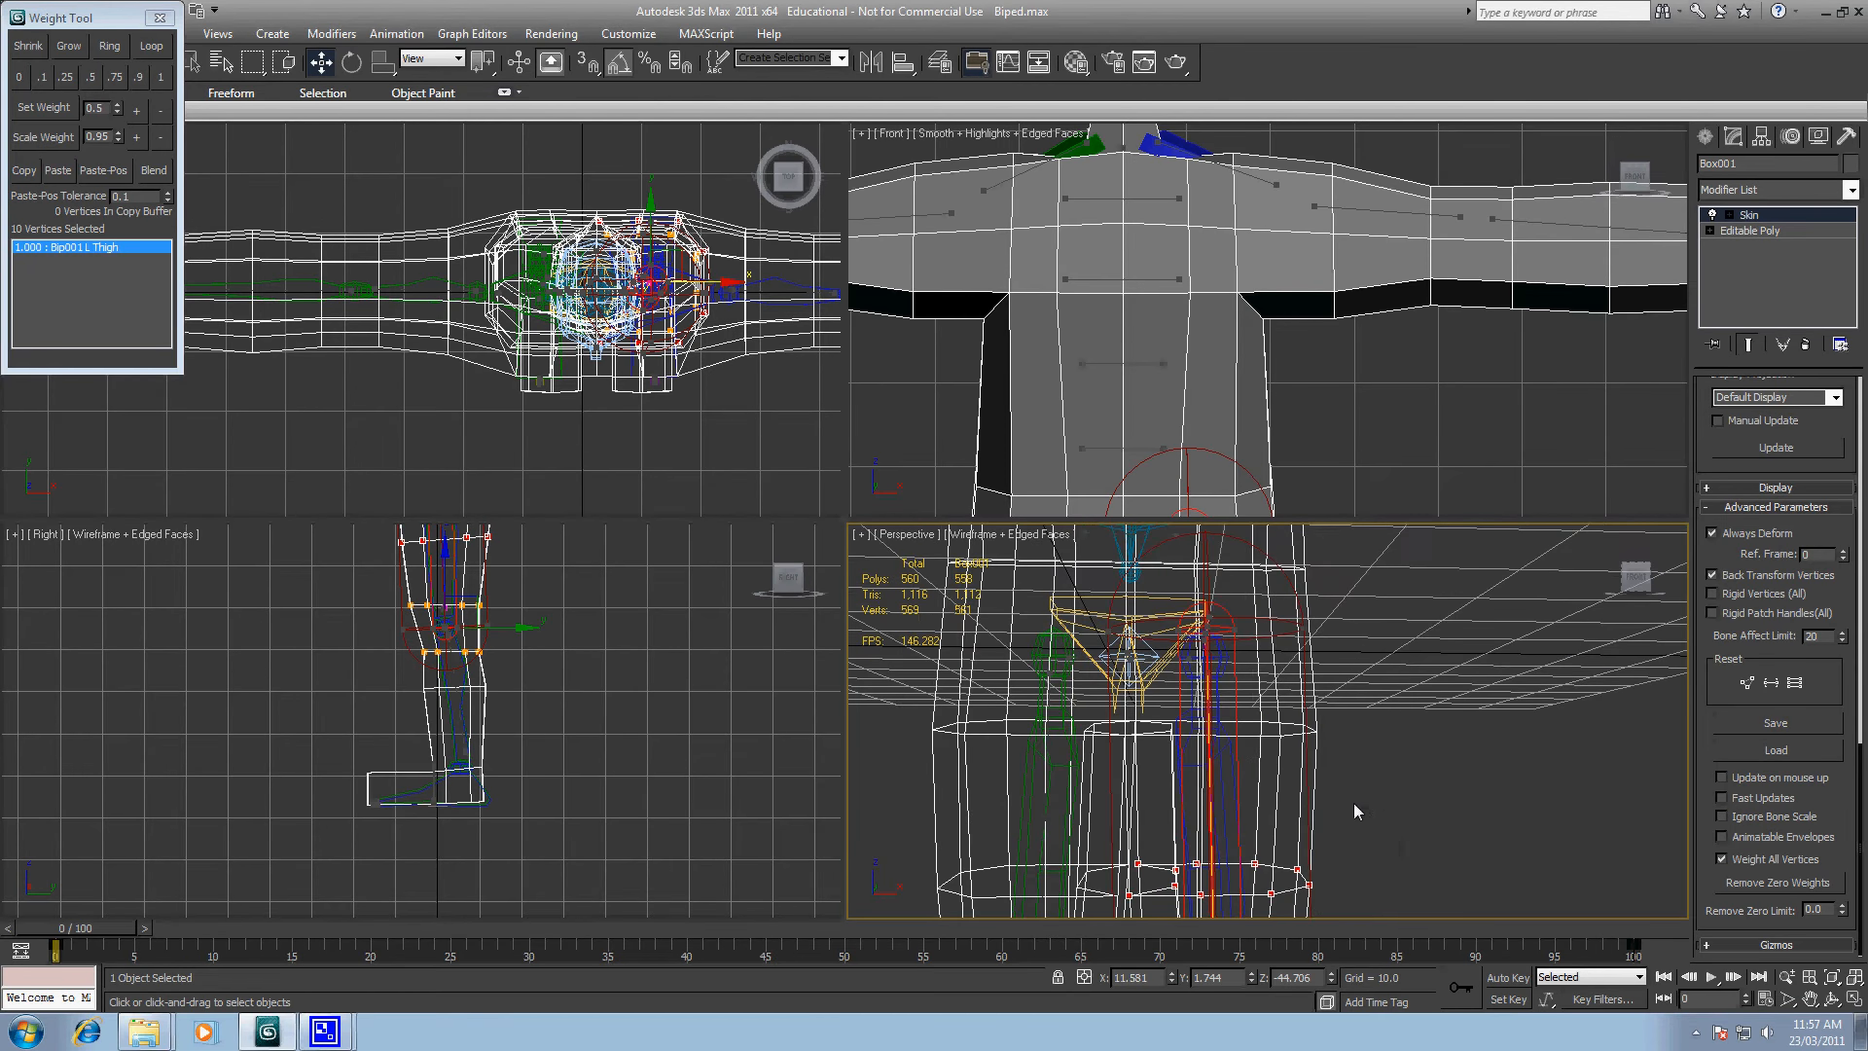
pyautogui.keyDown('alt'); pyautogui.moveTo(1339, 796); pyautogui.dragTo(1355, 798, button='middle'); pyautogui.keyUp('alt')
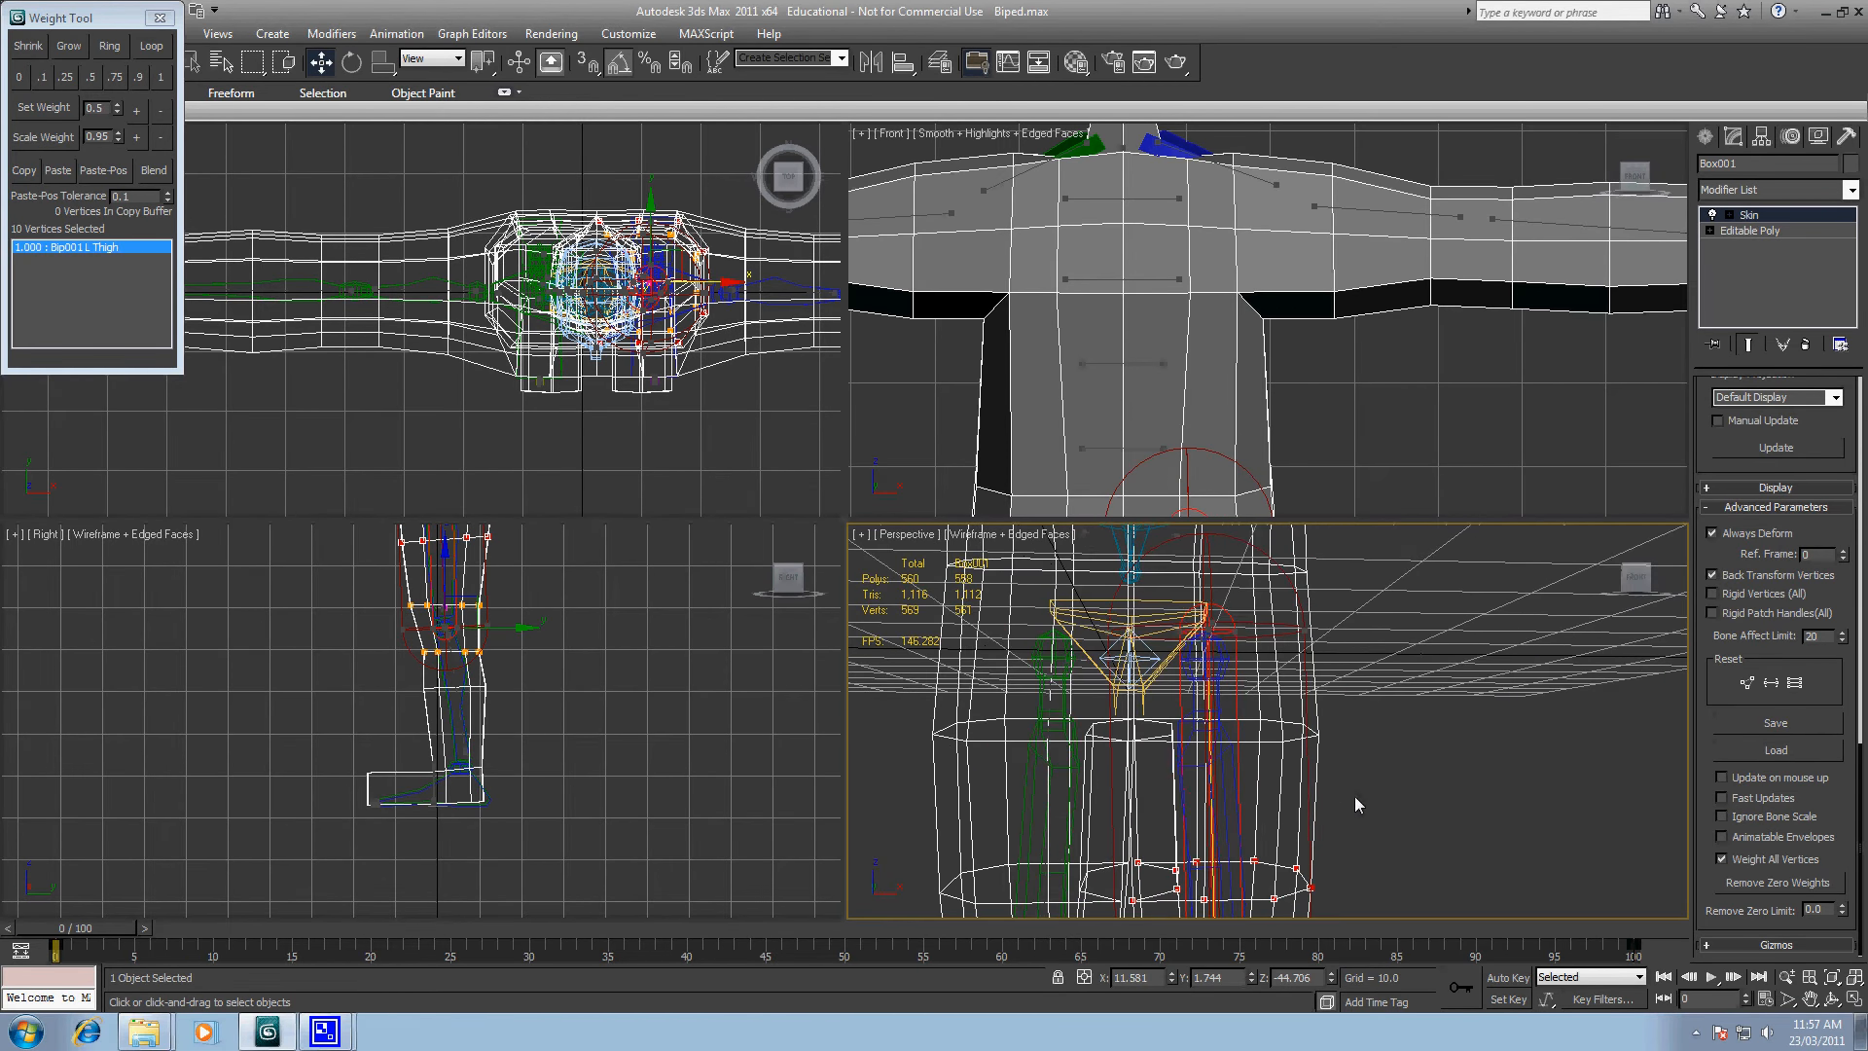
pyautogui.moveTo(1354, 697); pyautogui.dragTo(1126, 776)
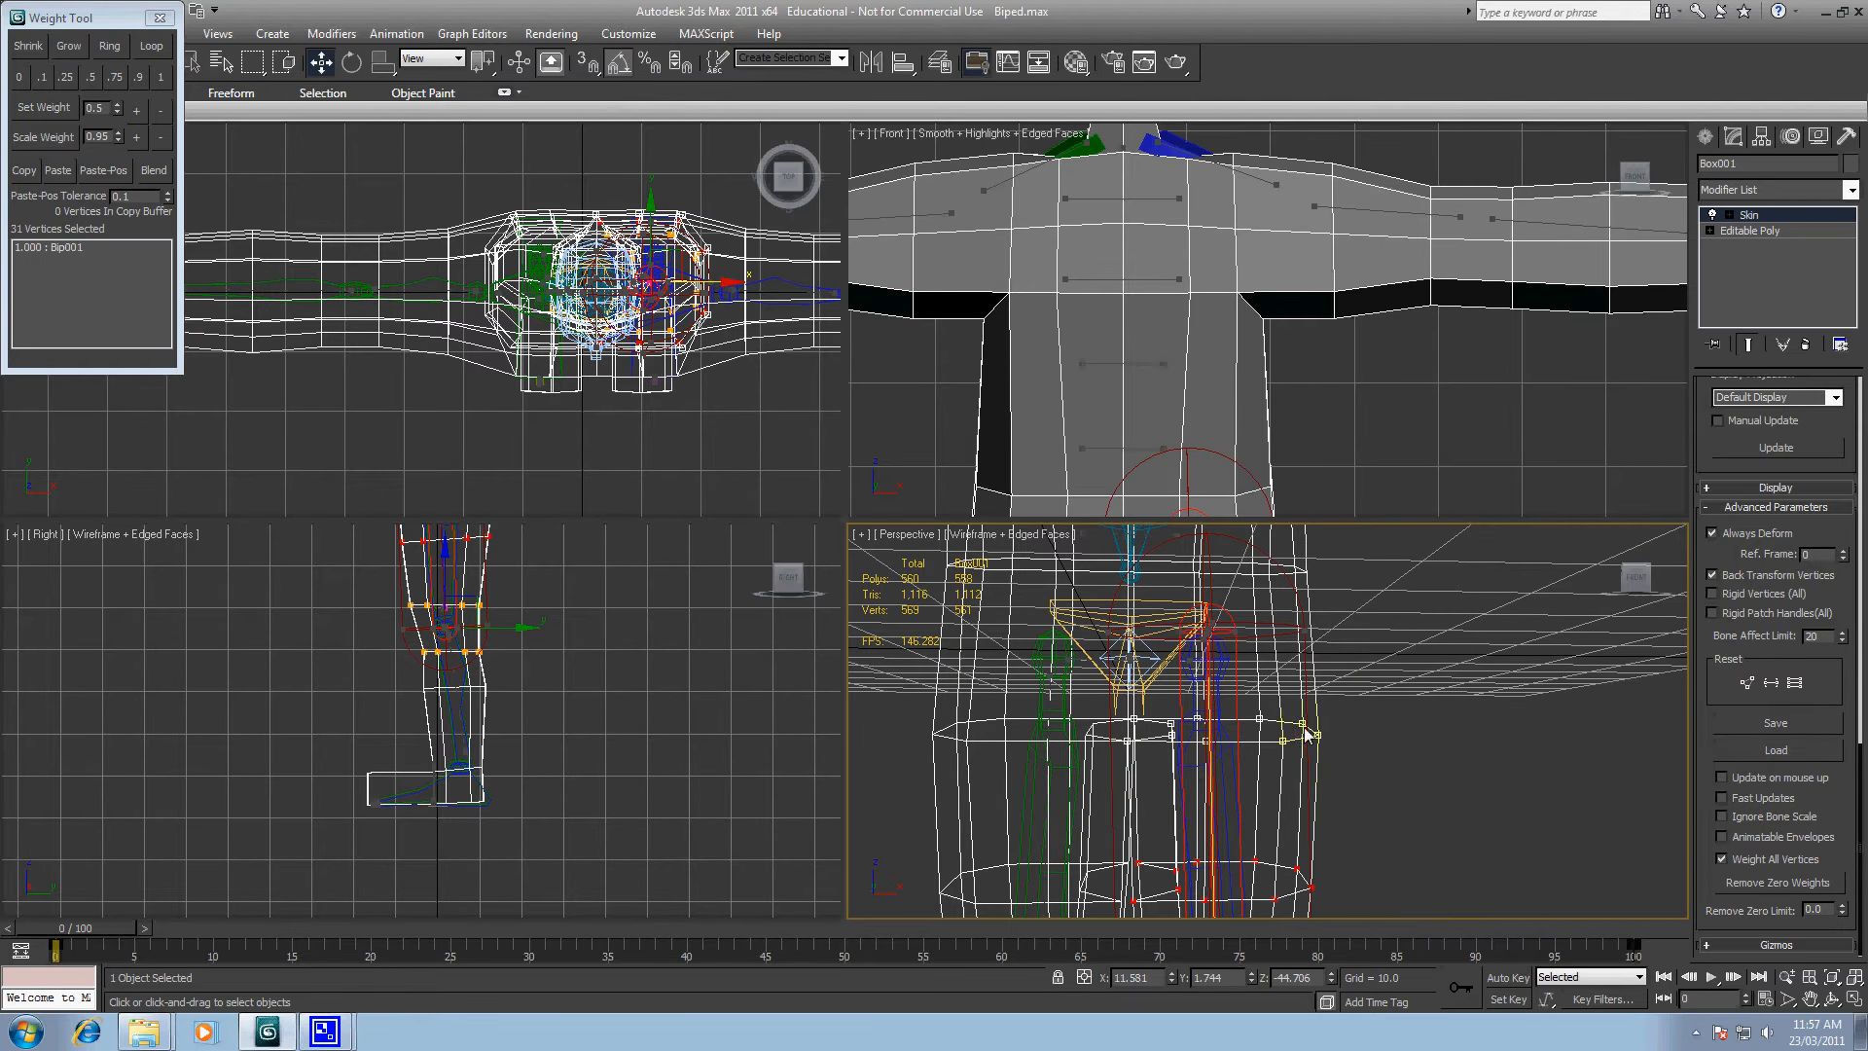
pyautogui.keyDown('alt'); pyautogui.moveTo(1340, 768); pyautogui.dragTo(1257, 727, button='middle'); pyautogui.keyUp('alt')
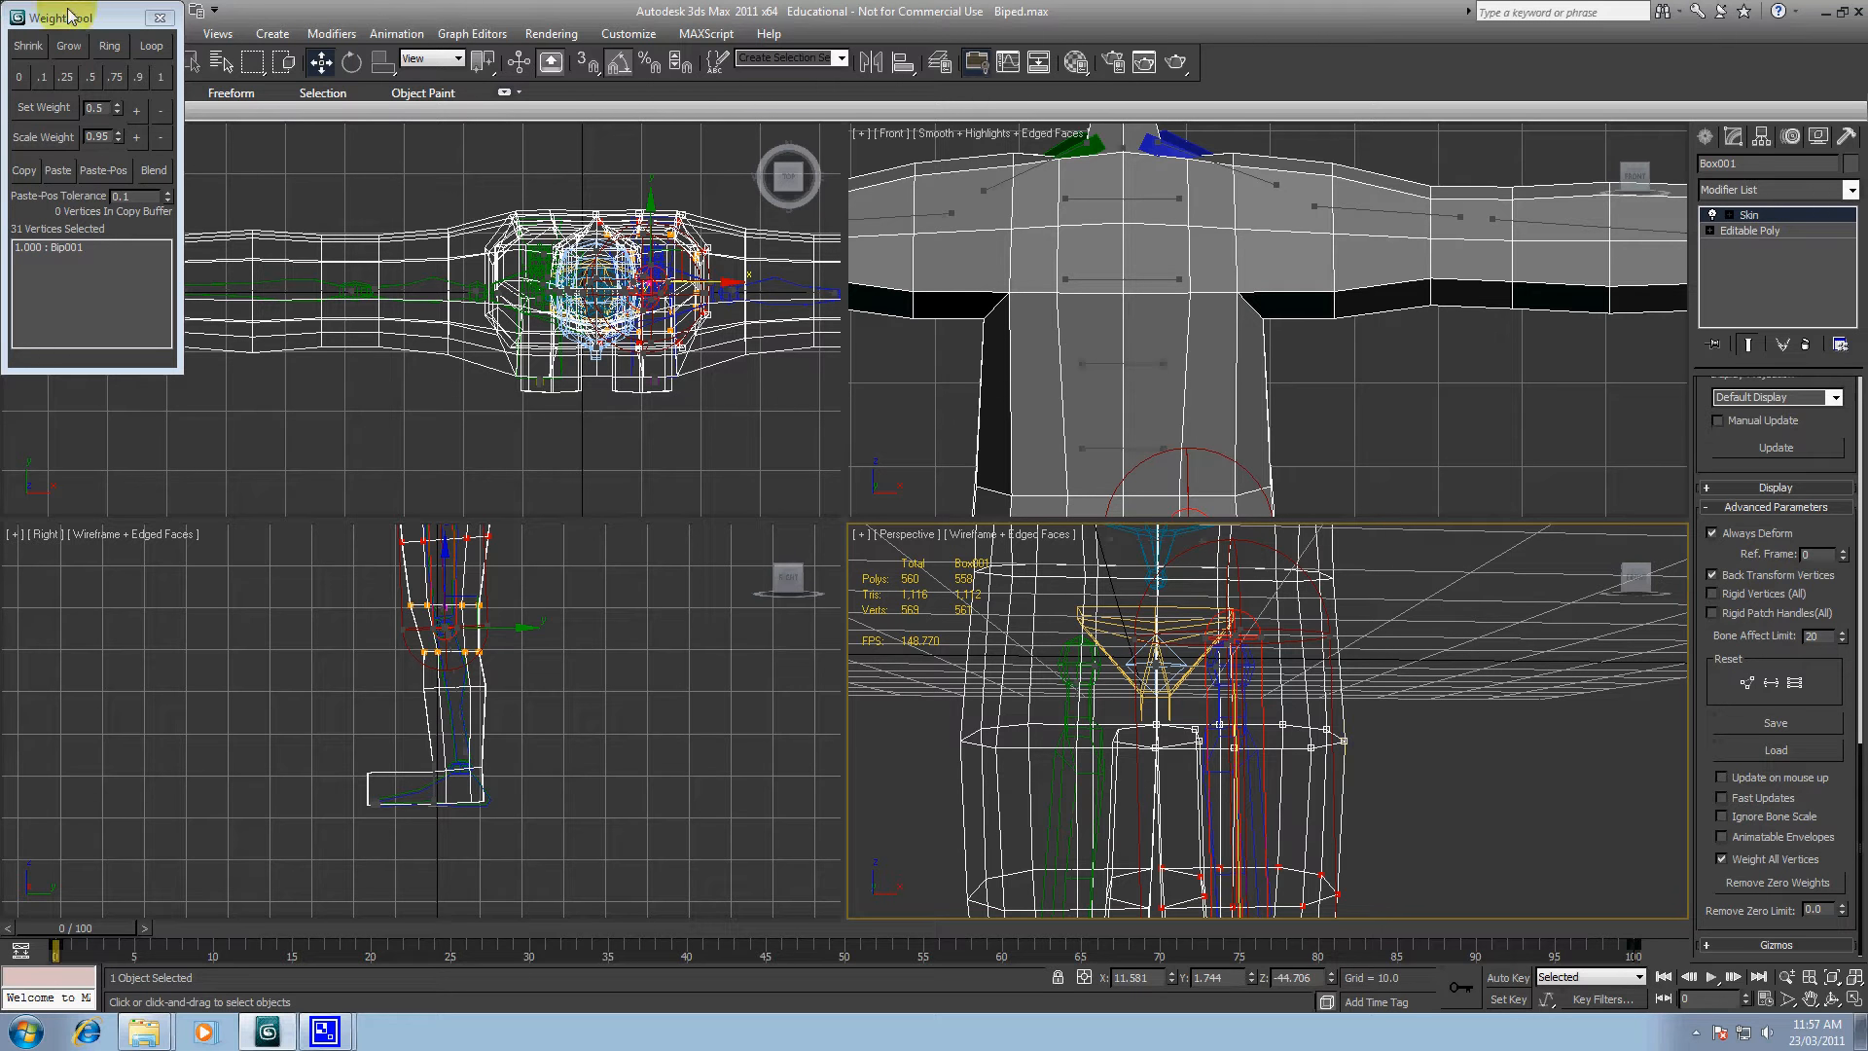
pyautogui.click(161, 77)
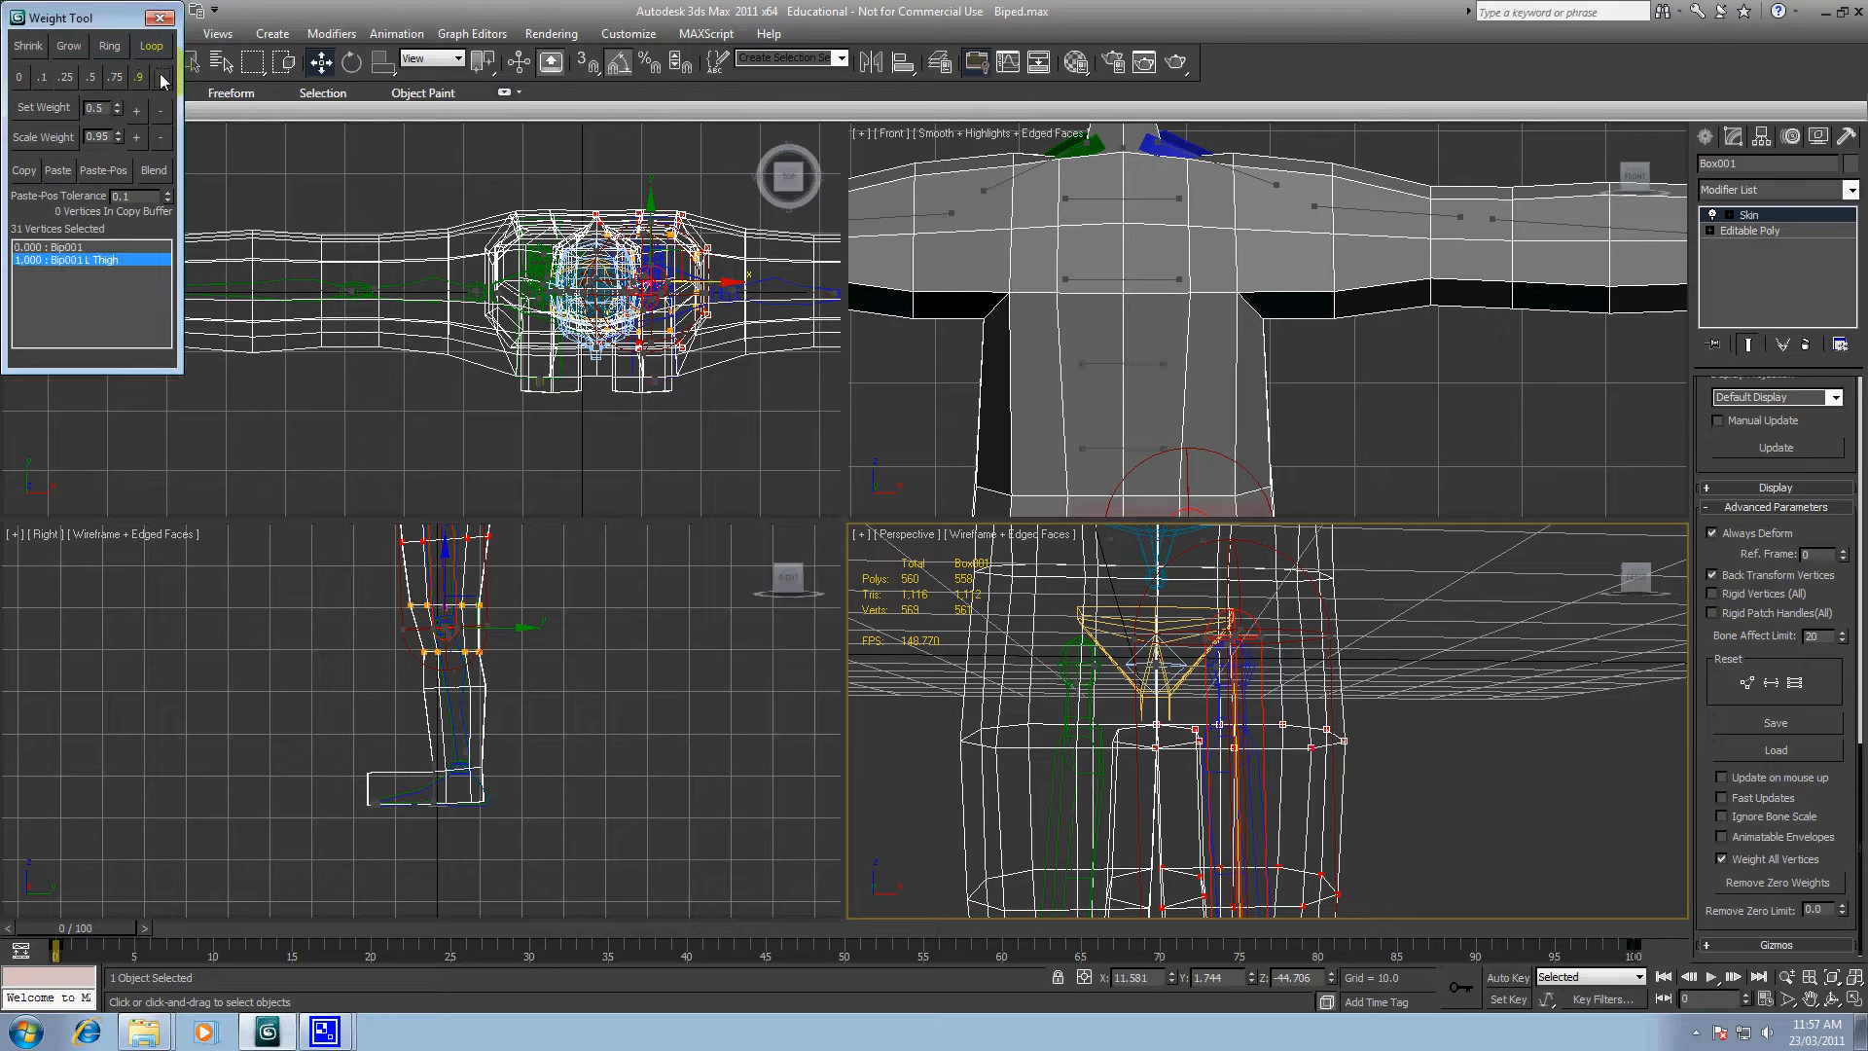
pyautogui.click(1783, 883)
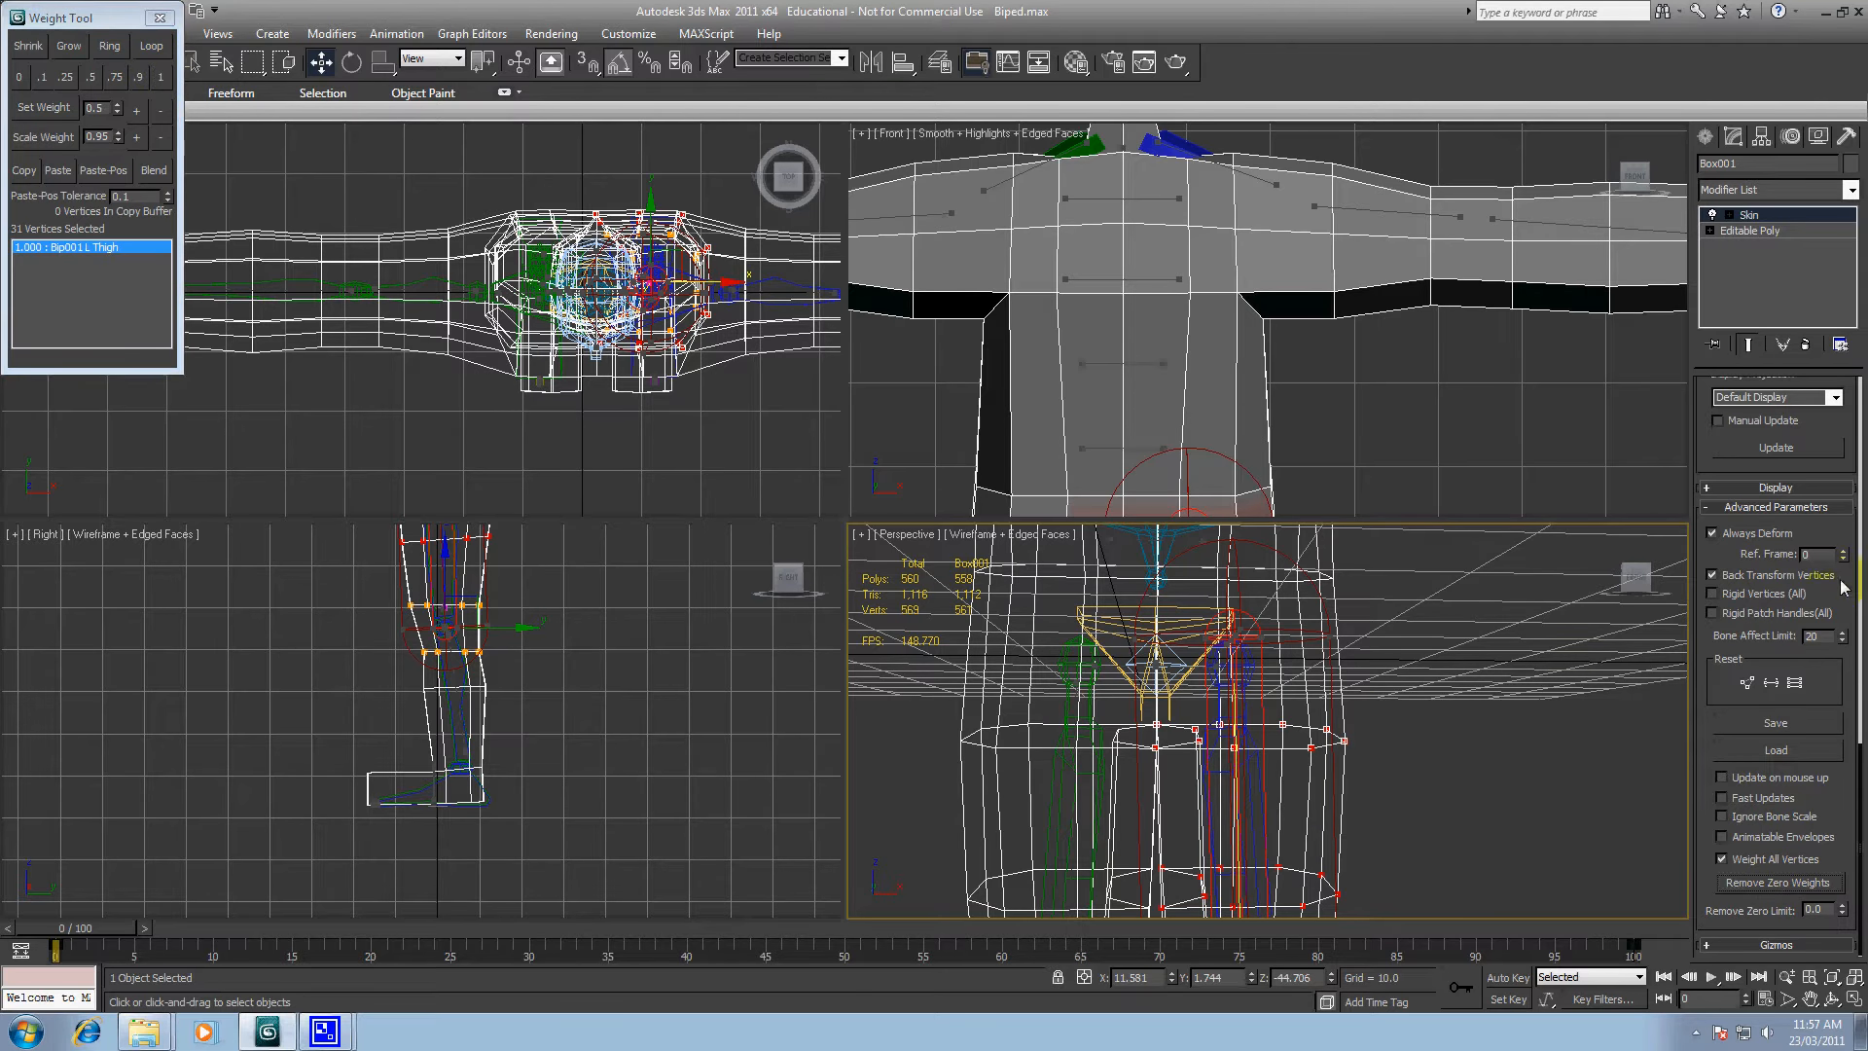
# Step: Choose the Bip001 Pelvis bone and give the vertices at the top of the left leg a weight of 0.5 for it
pyautogui.scroll(5, 1861, 605)
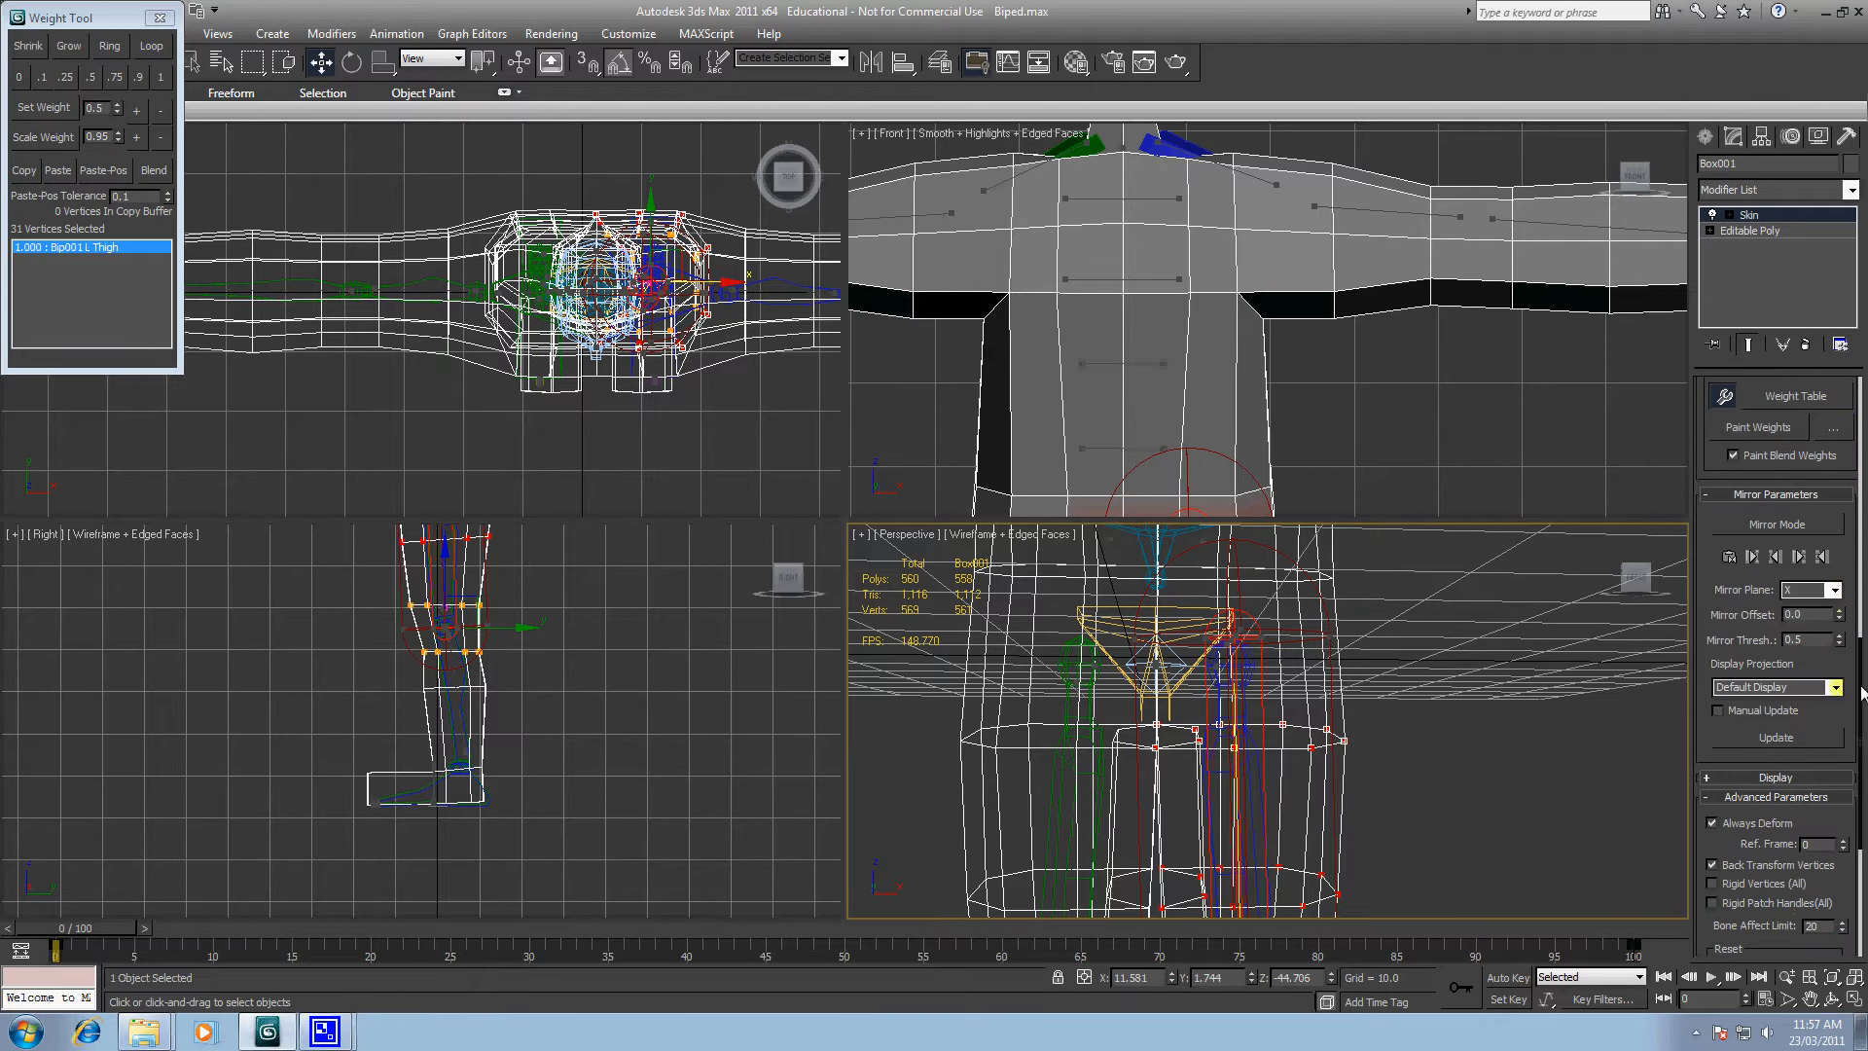
pyautogui.moveTo(1861, 687); pyautogui.dragTo(1858, 417)
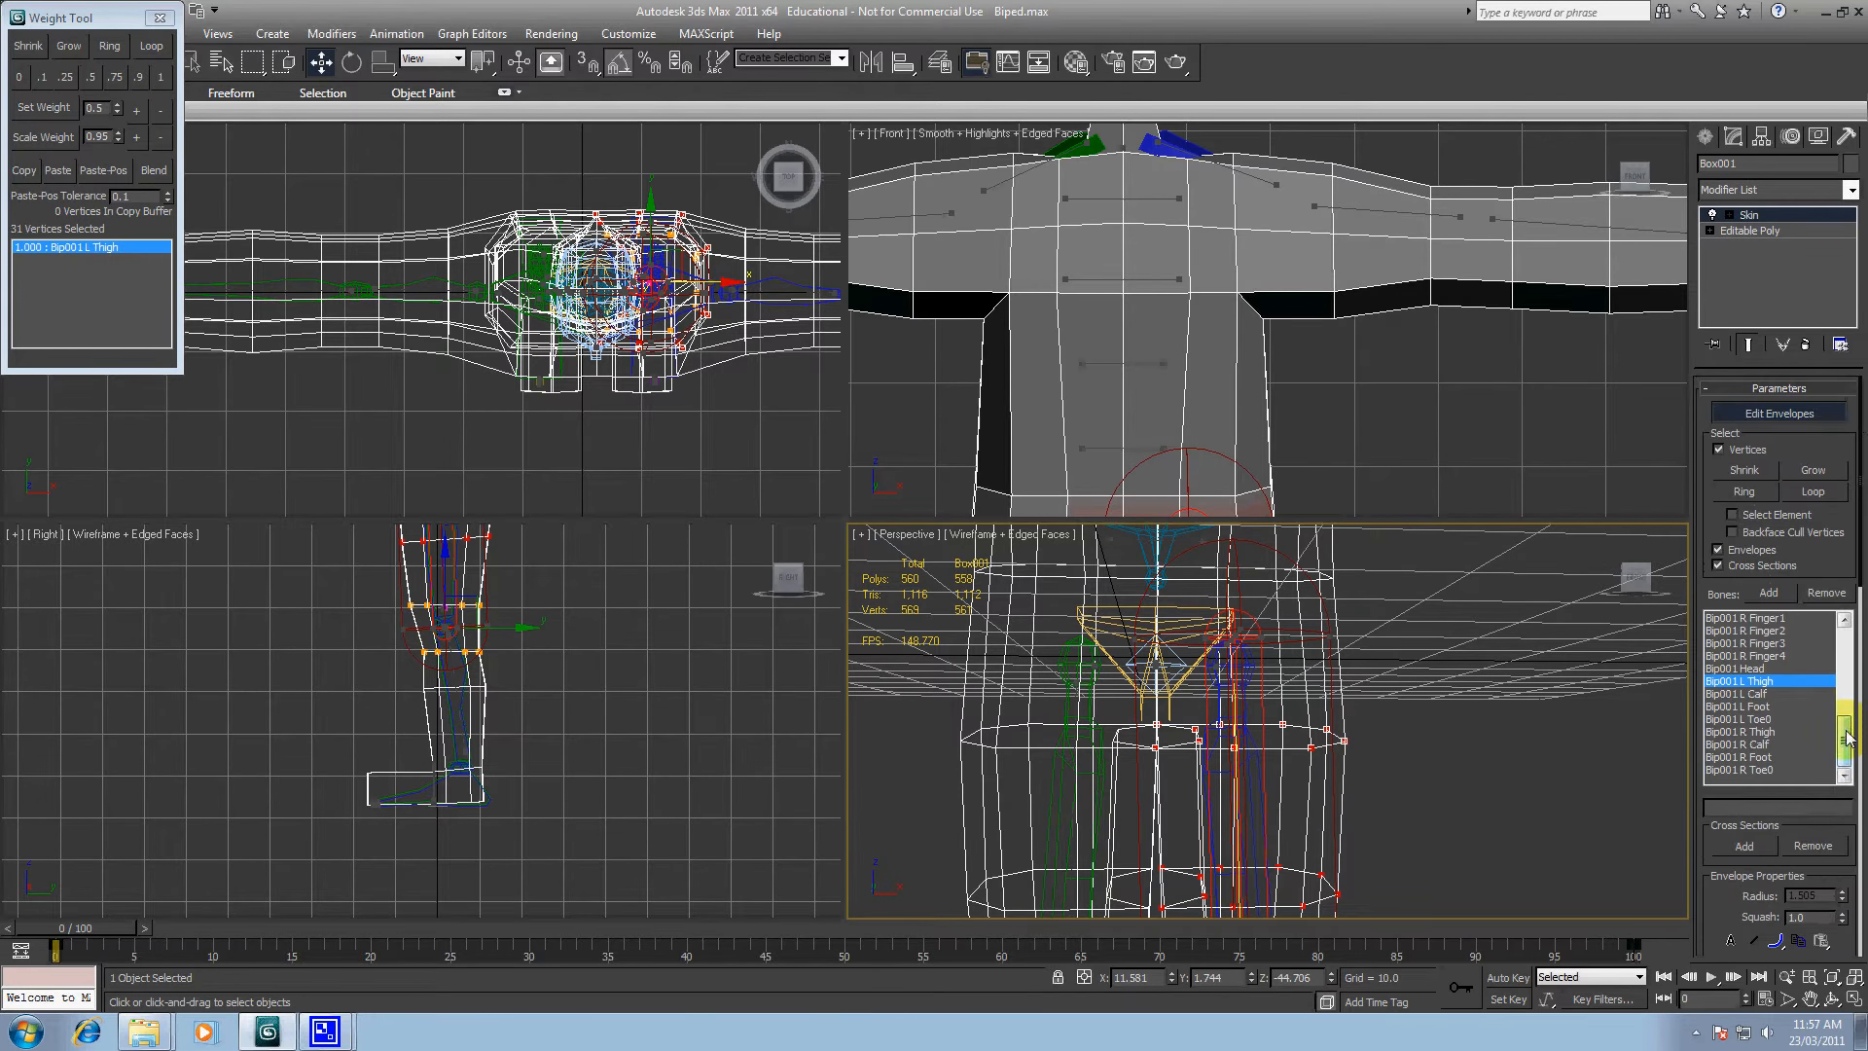
pyautogui.moveTo(1843, 744); pyautogui.dragTo(1851, 647)
pyautogui.click(1736, 630)
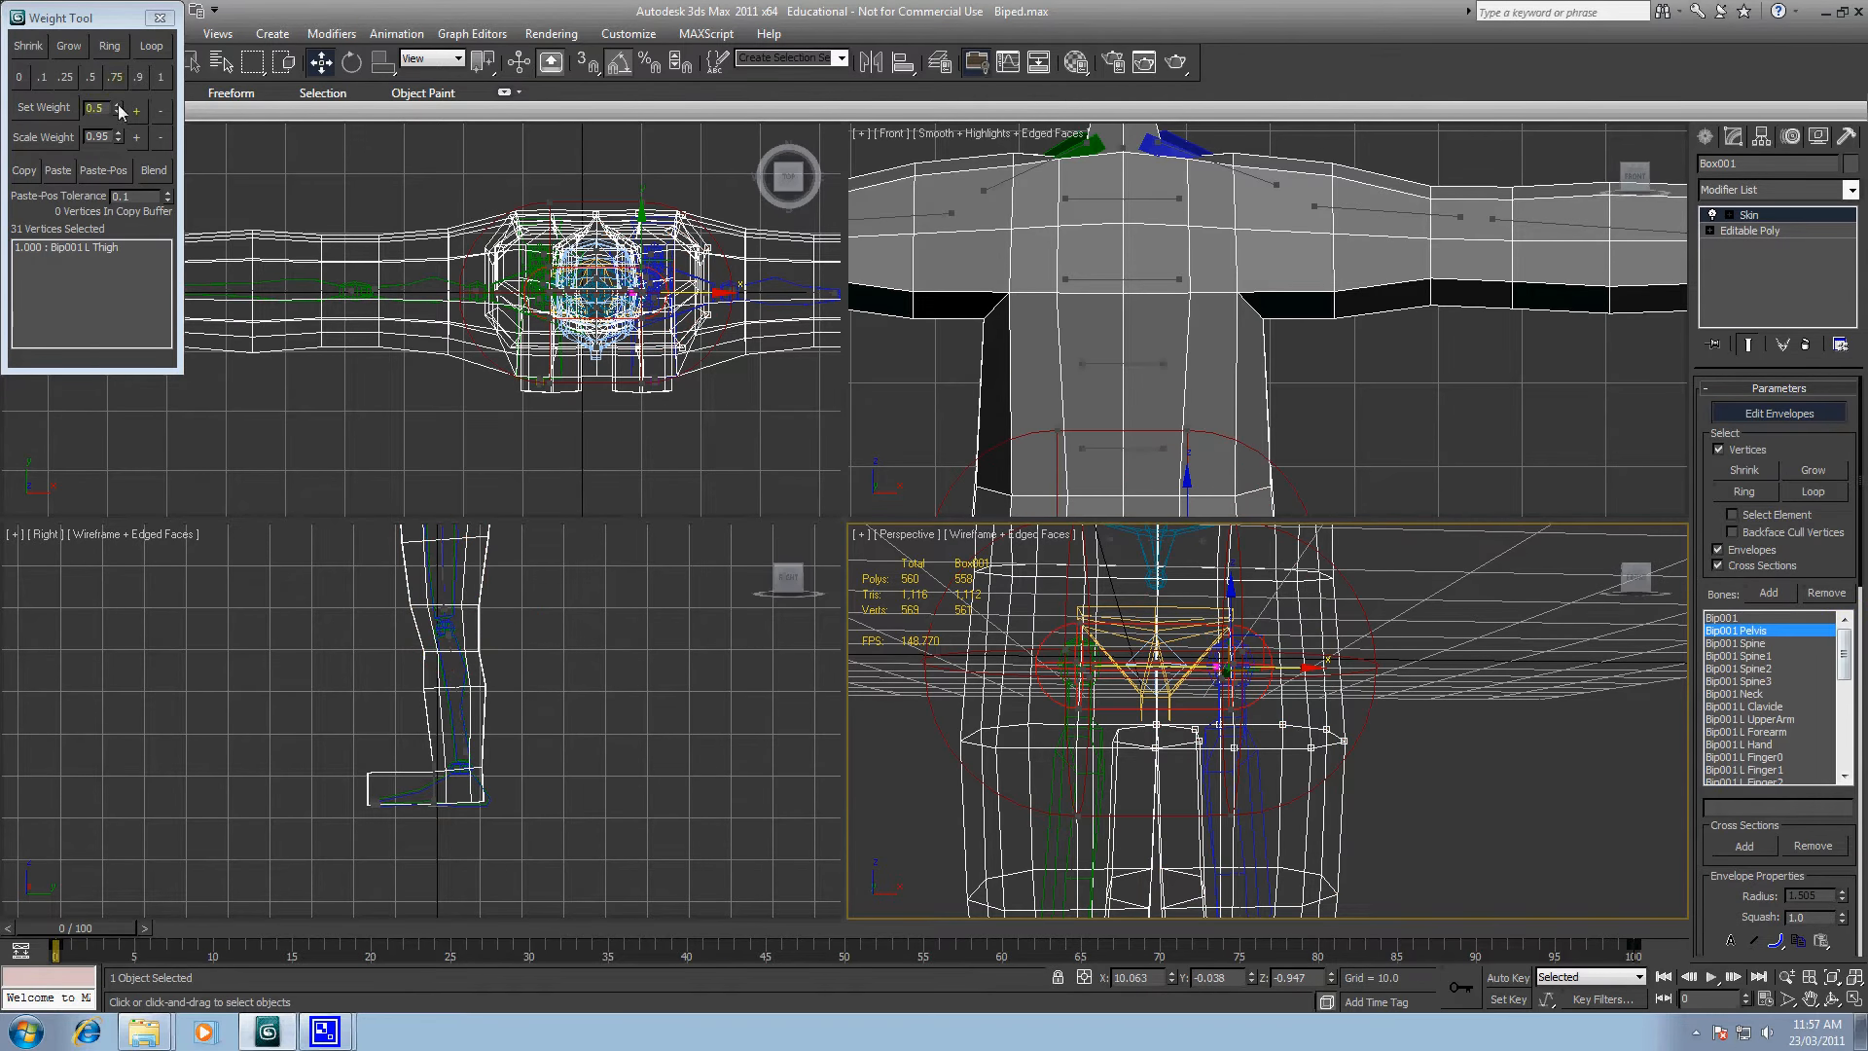
pyautogui.click(90, 78)
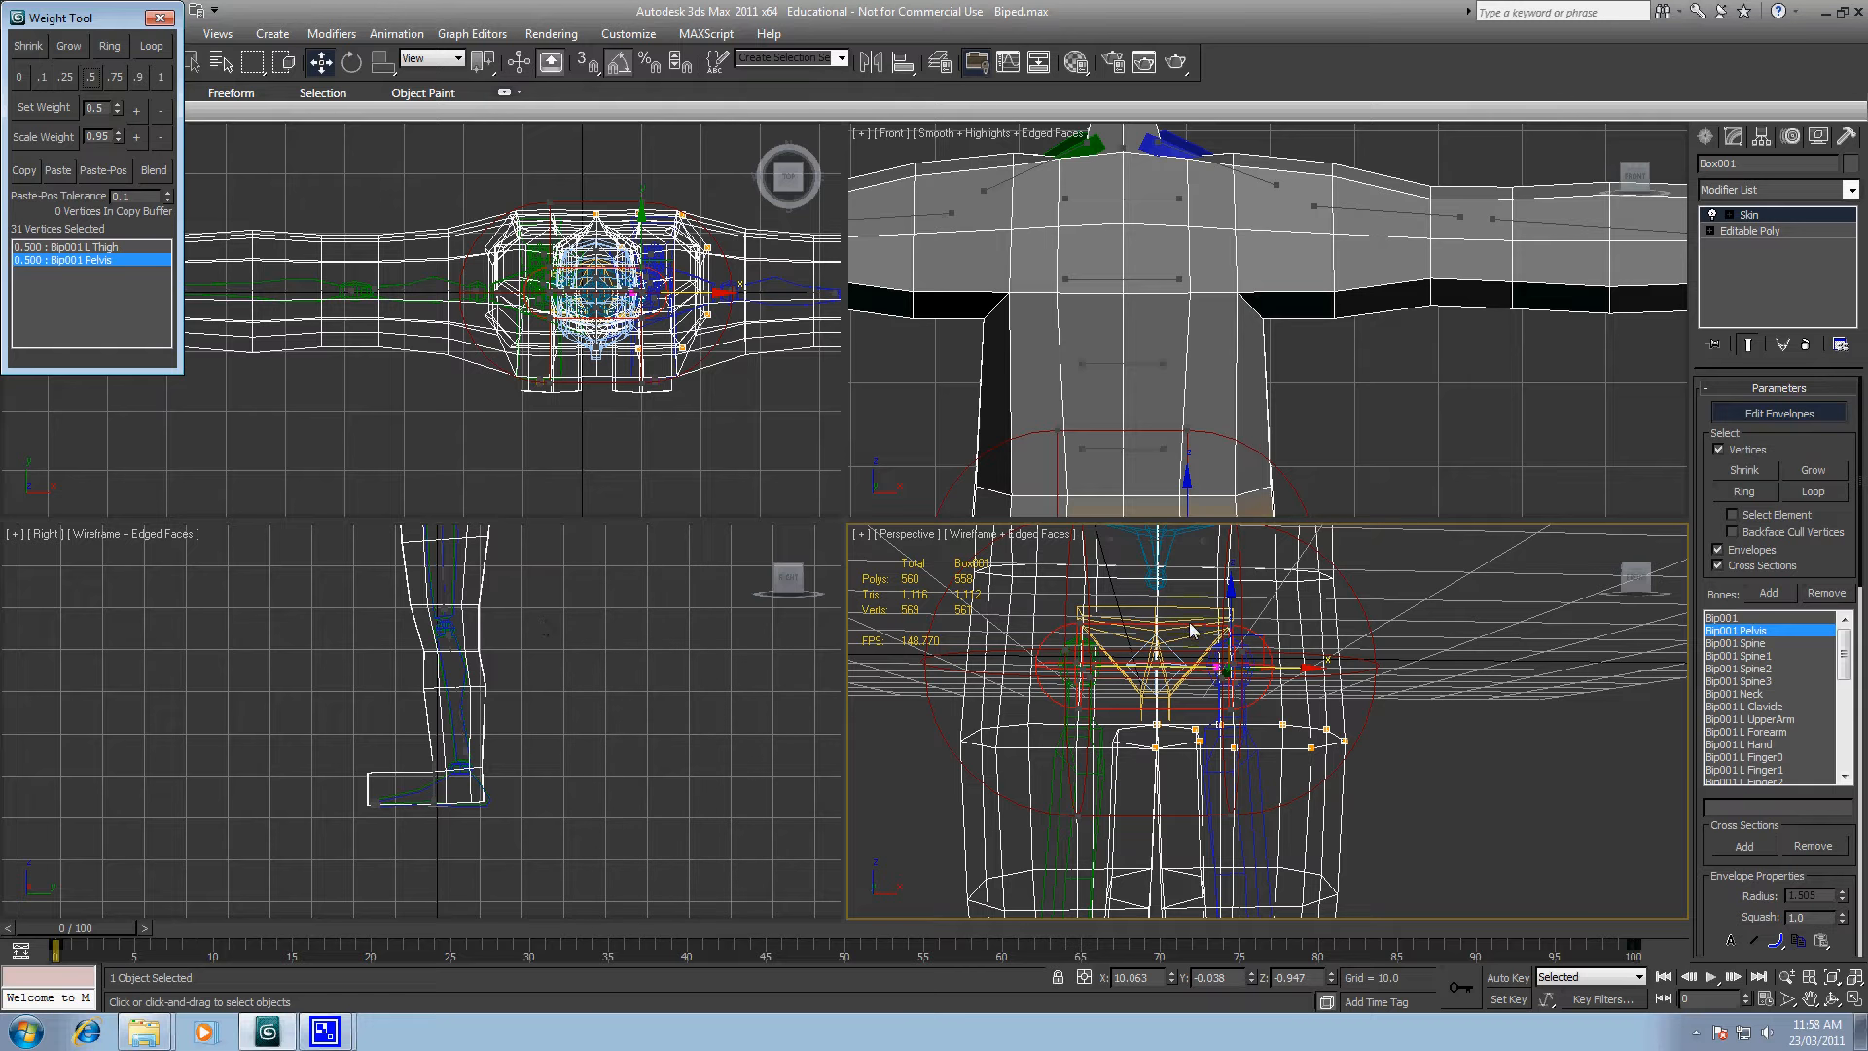
# Step: Select the 14-vertex ring around the body just above the pelvis, weight it 1 to Bip001 Pelvis, and remove its zero weights
pyautogui.moveTo(1311, 687); pyautogui.dragTo(1350, 752, button='middle')
pyautogui.moveTo(1004, 612); pyautogui.dragTo(1416, 676)
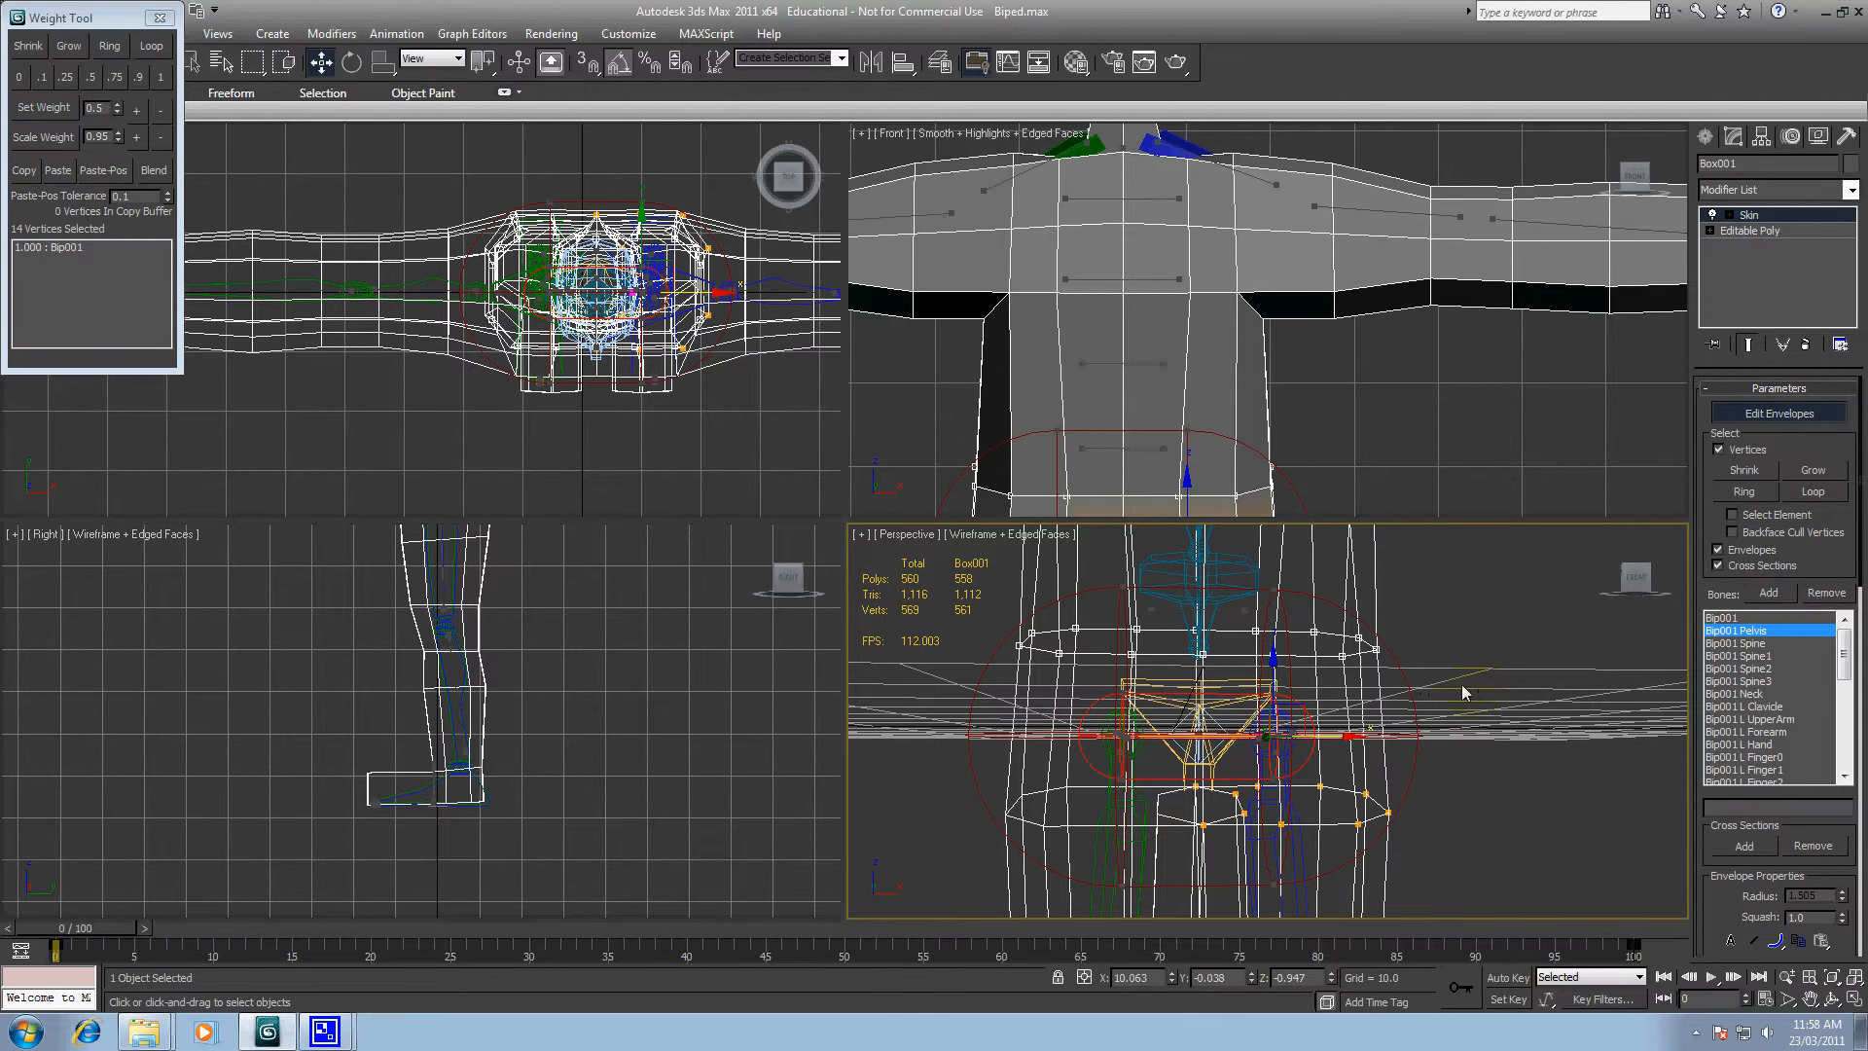
pyautogui.click(160, 76)
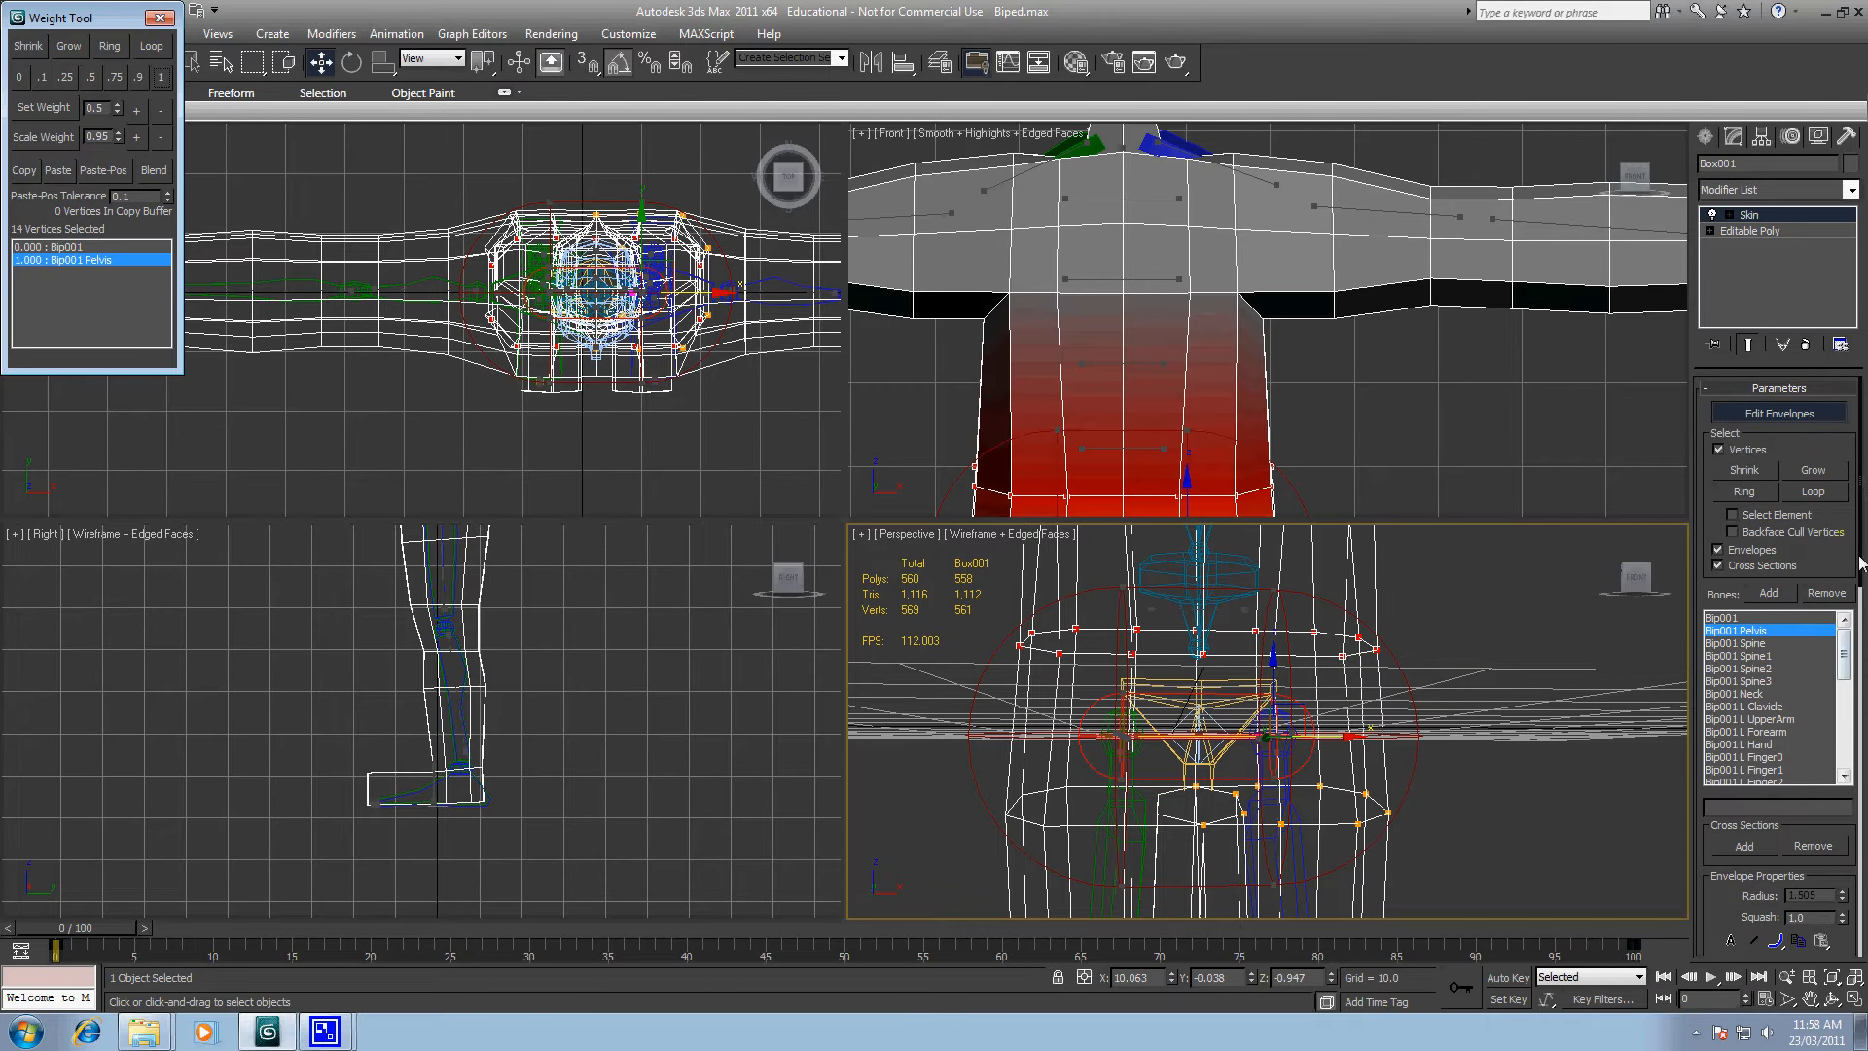
pyautogui.moveTo(1861, 570); pyautogui.dragTo(1861, 964)
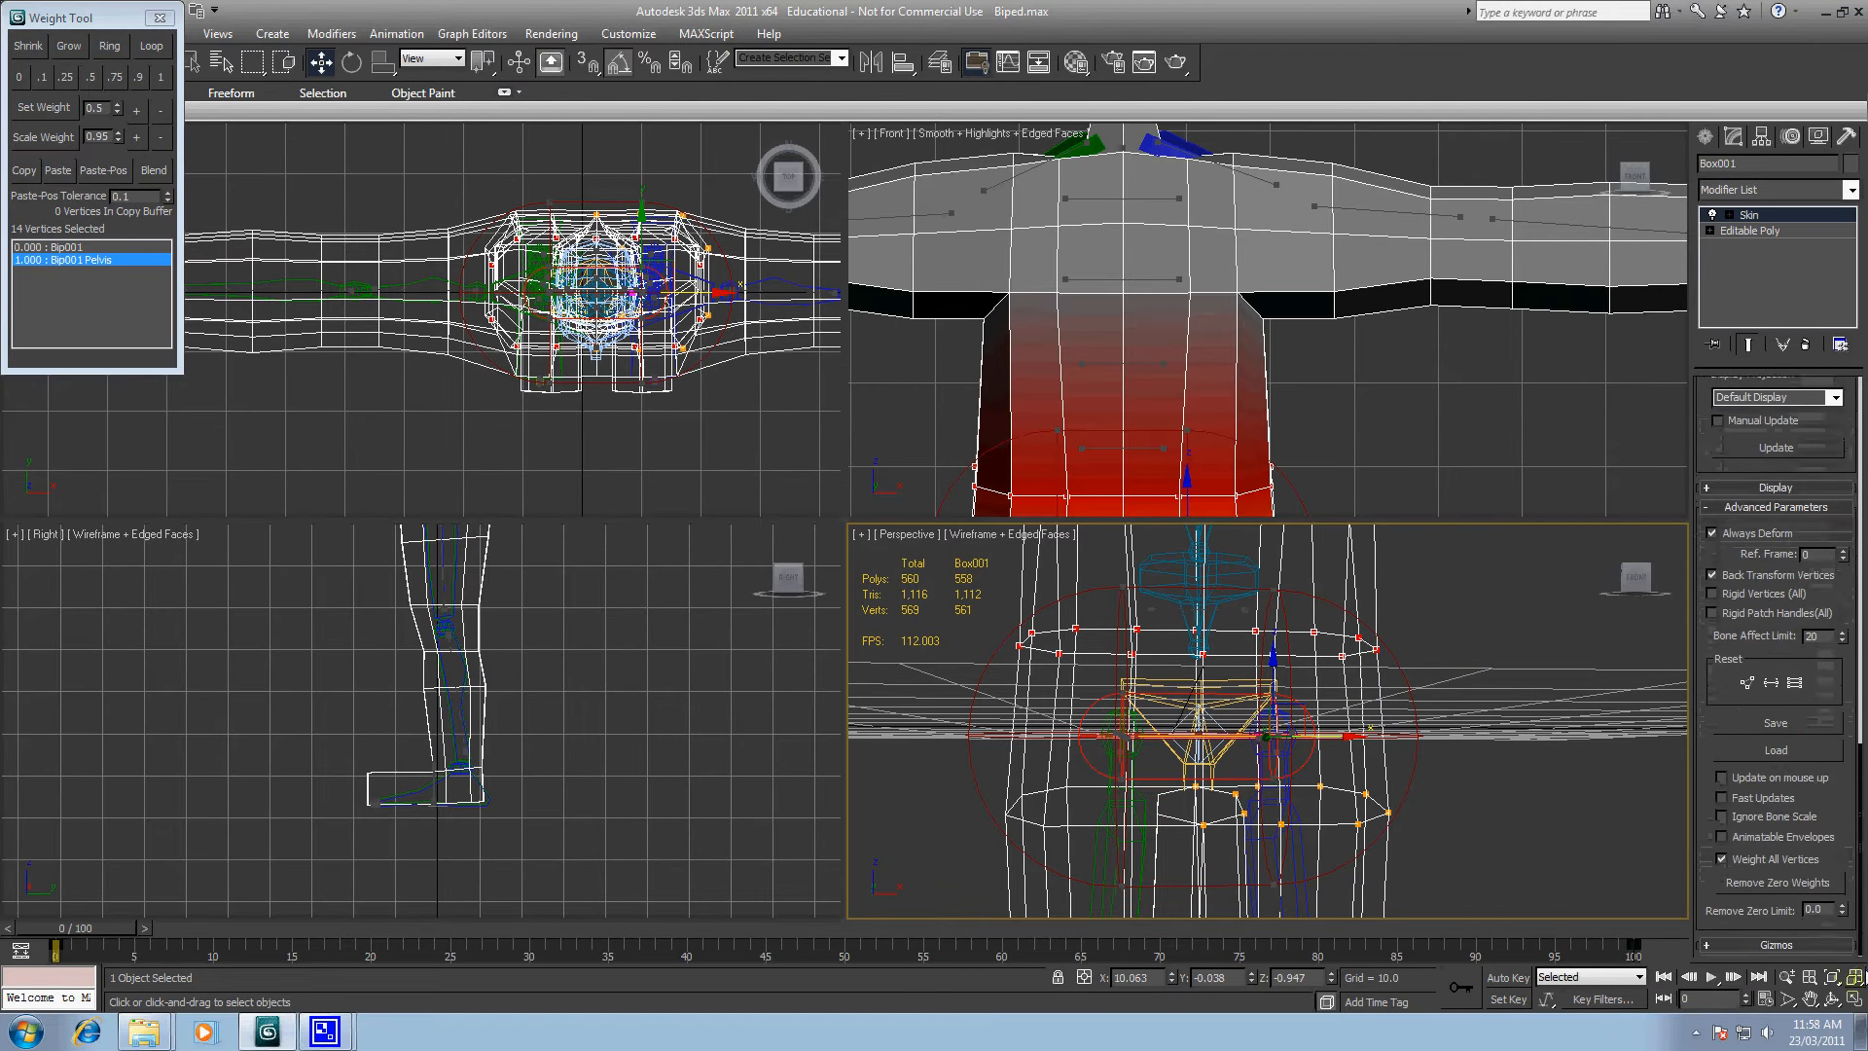
pyautogui.click(1789, 885)
# Step: Check the bone weights of an outer vertex at the top of the left leg and clear the selection
pyautogui.click(1358, 824)
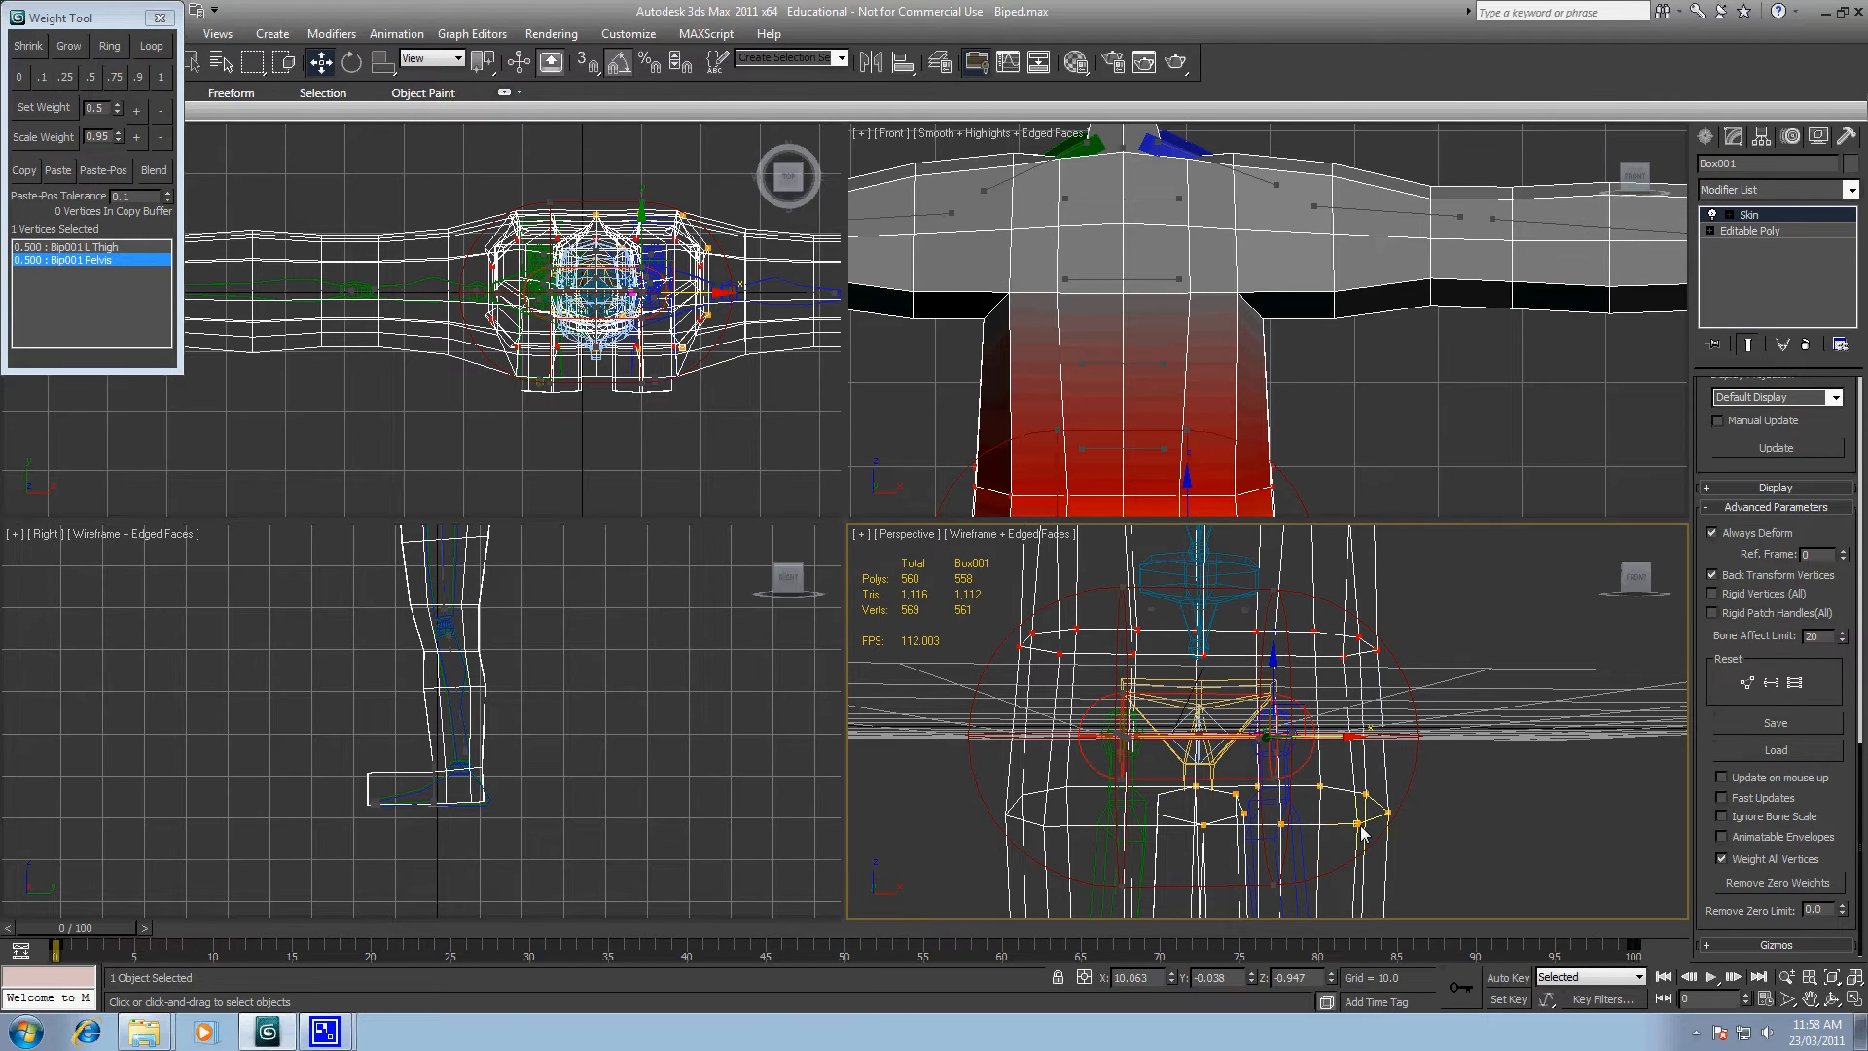
pyautogui.click(1537, 805)
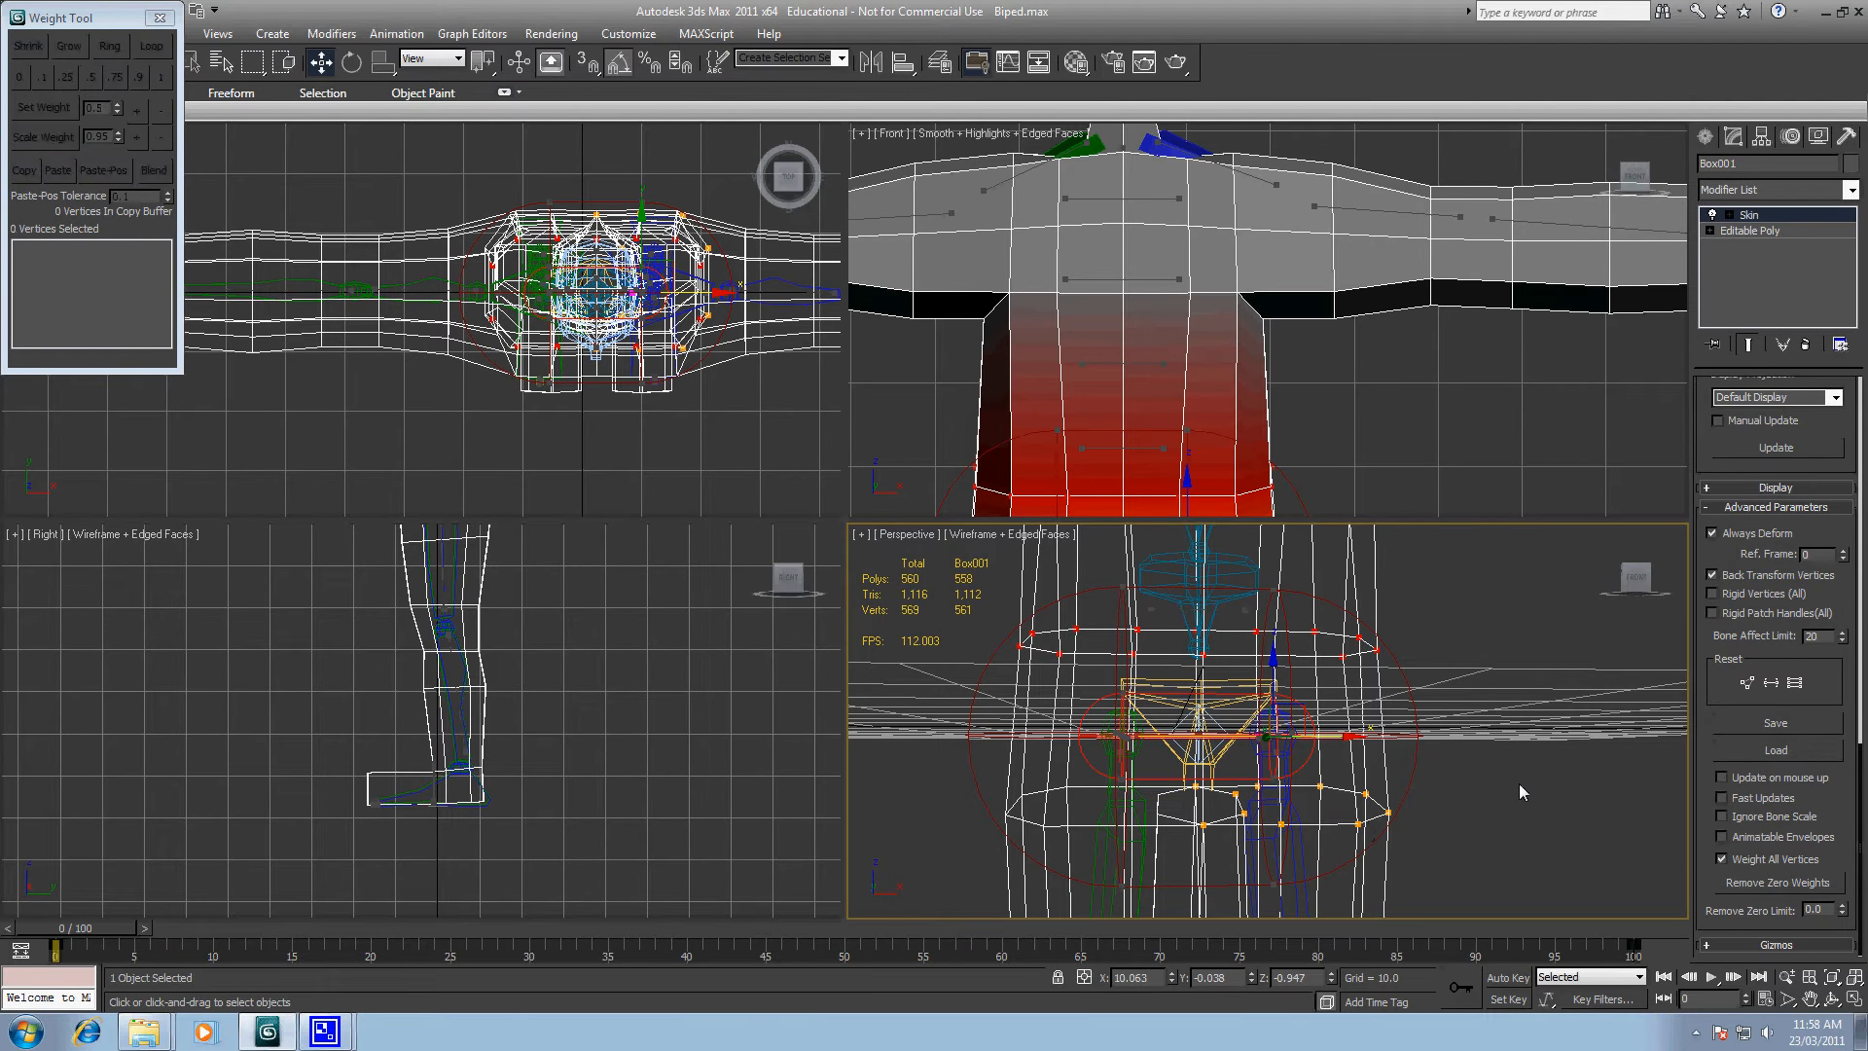
pyautogui.moveTo(1520, 784); pyautogui.dragTo(1457, 824, button='middle')
pyautogui.scroll(-3, 1457, 824)
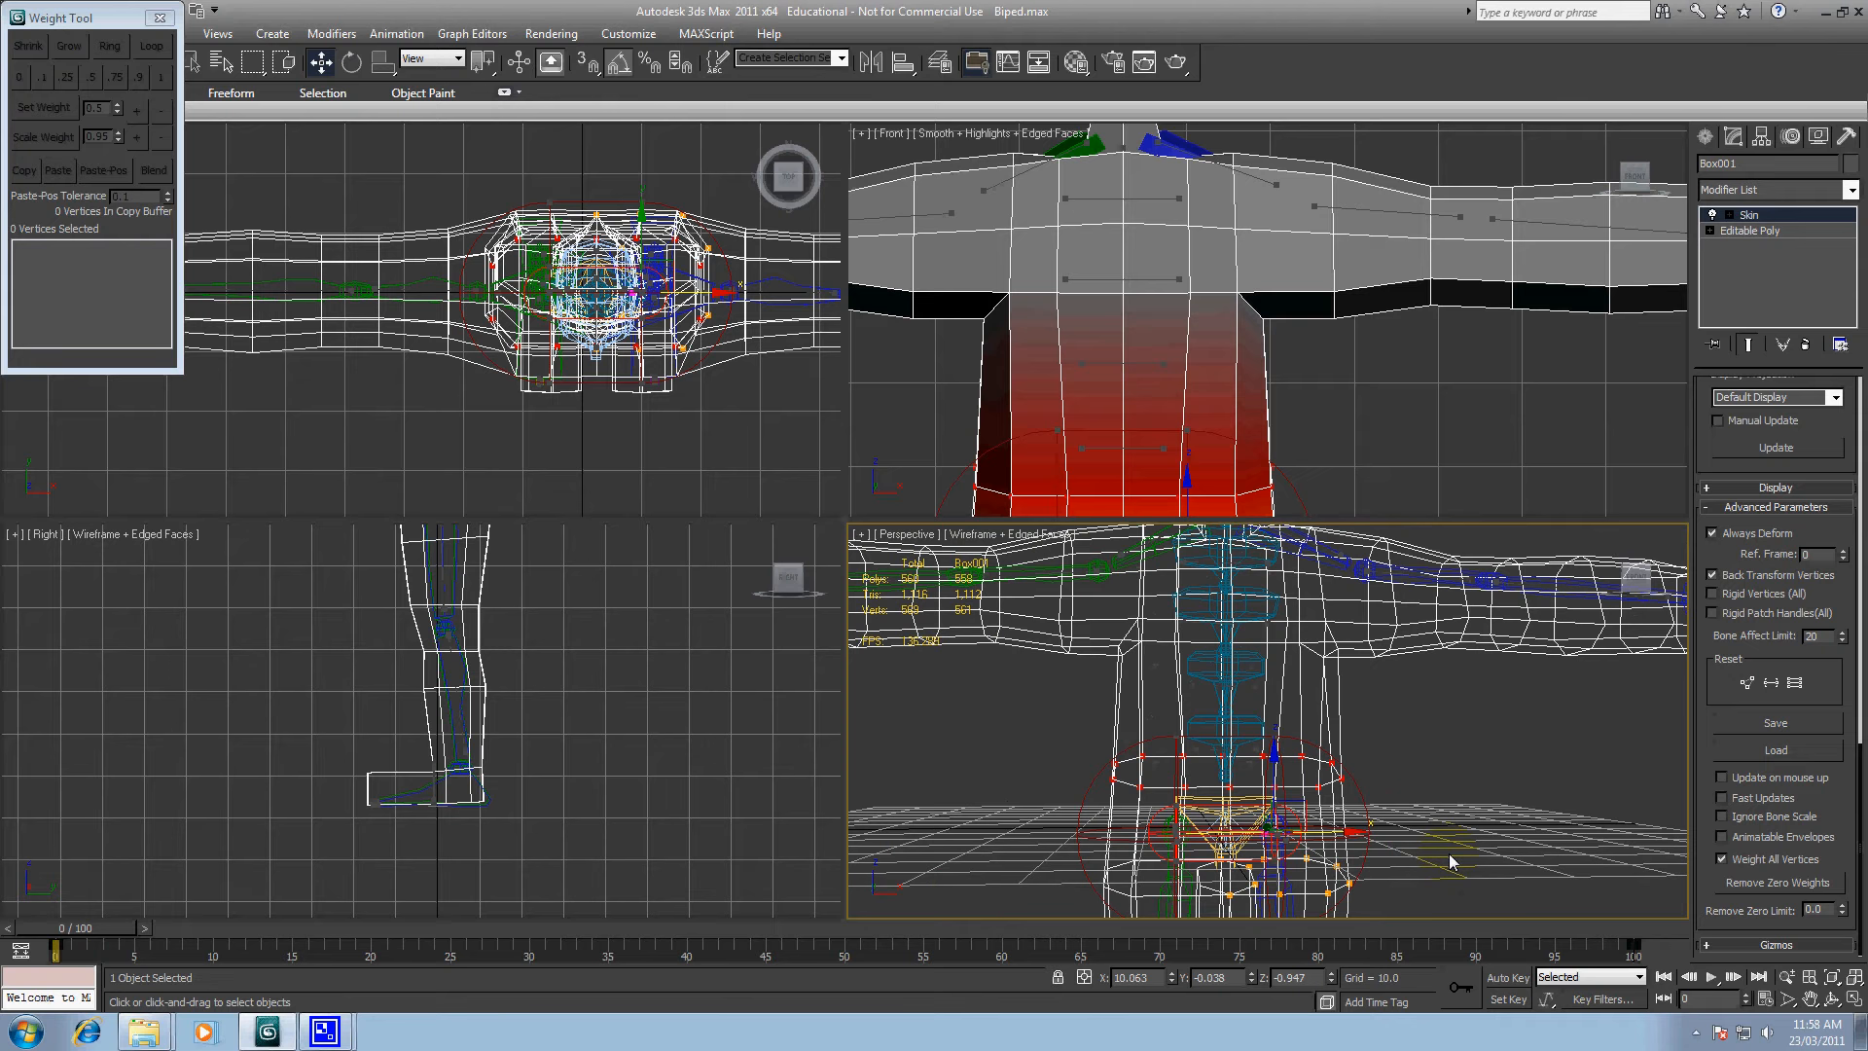
pyautogui.moveTo(1368, 748)
pyautogui.mouseDown(button='middle')
pyautogui.moveTo(1366, 865)
pyautogui.moveTo(1375, 765)
pyautogui.mouseUp(button='middle')
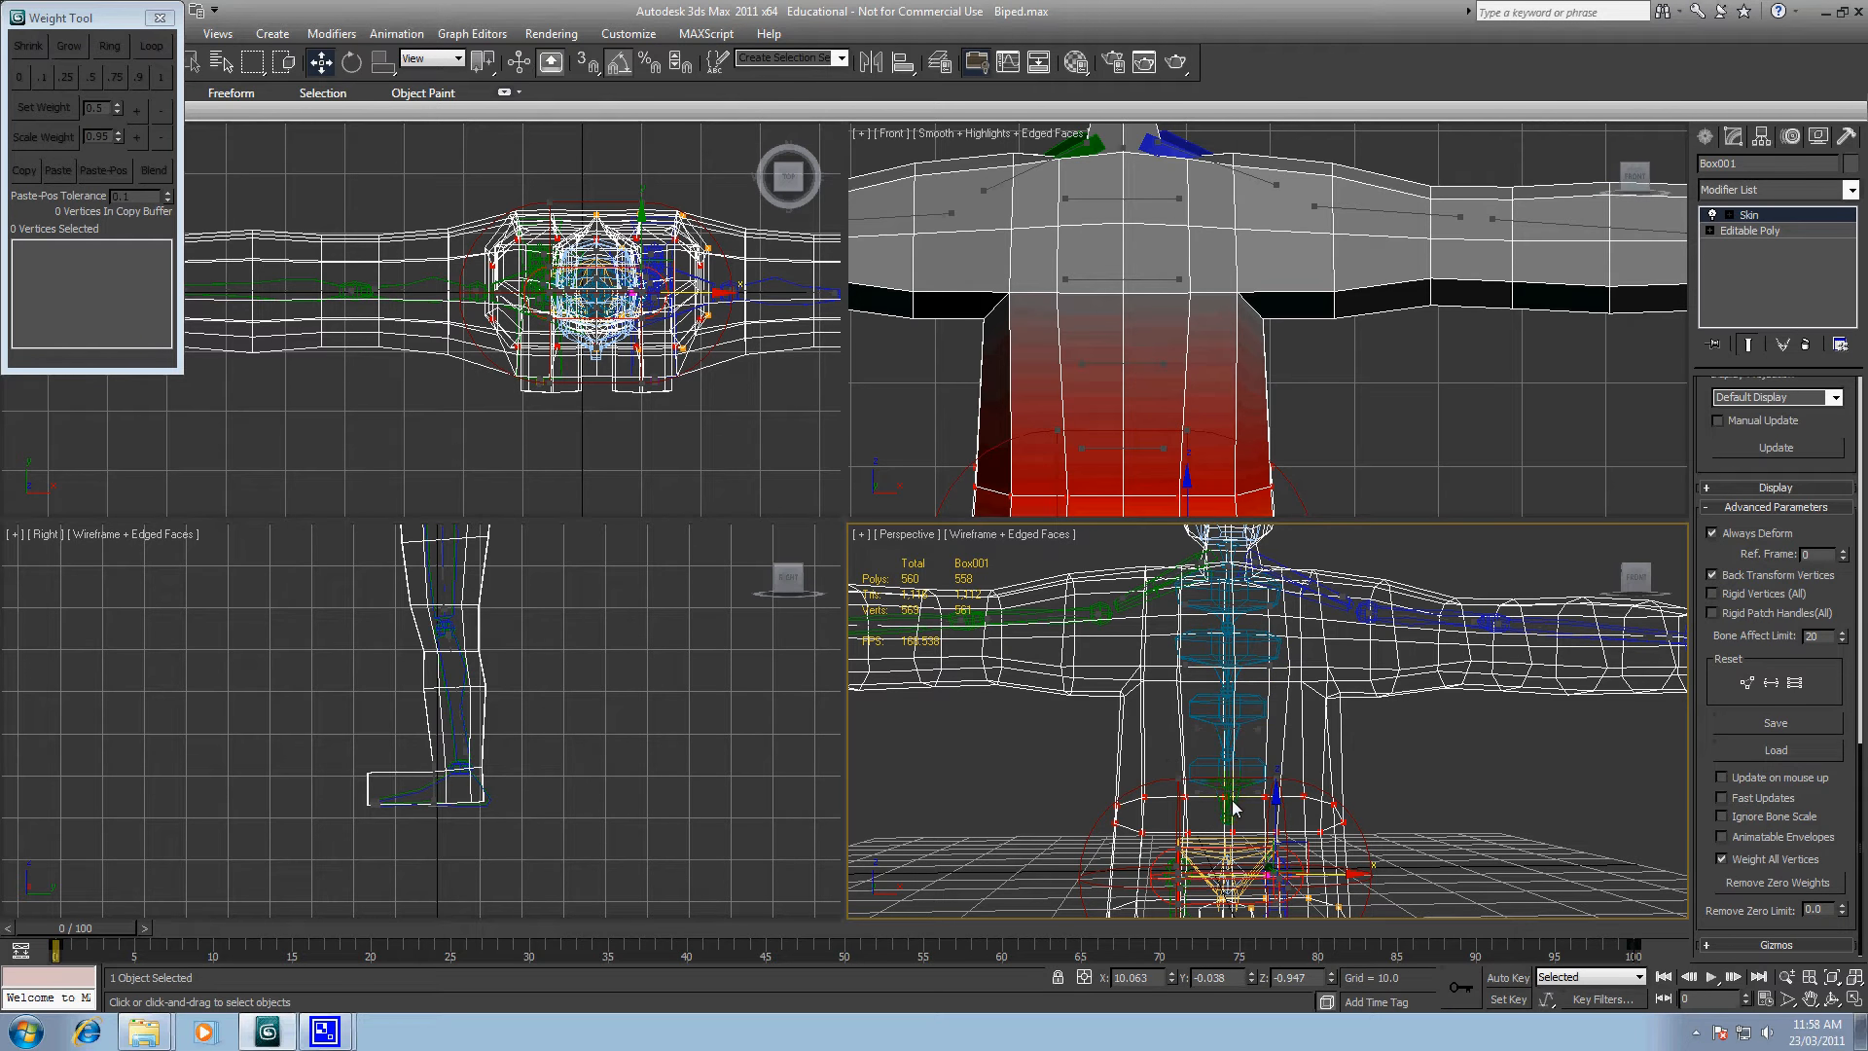
# Step: Select the 18 vertices around the lower chest and armpits, choose the Bip001 Spine2 bone, and weight them 1 to it
pyautogui.scroll(6, 1247, 651)
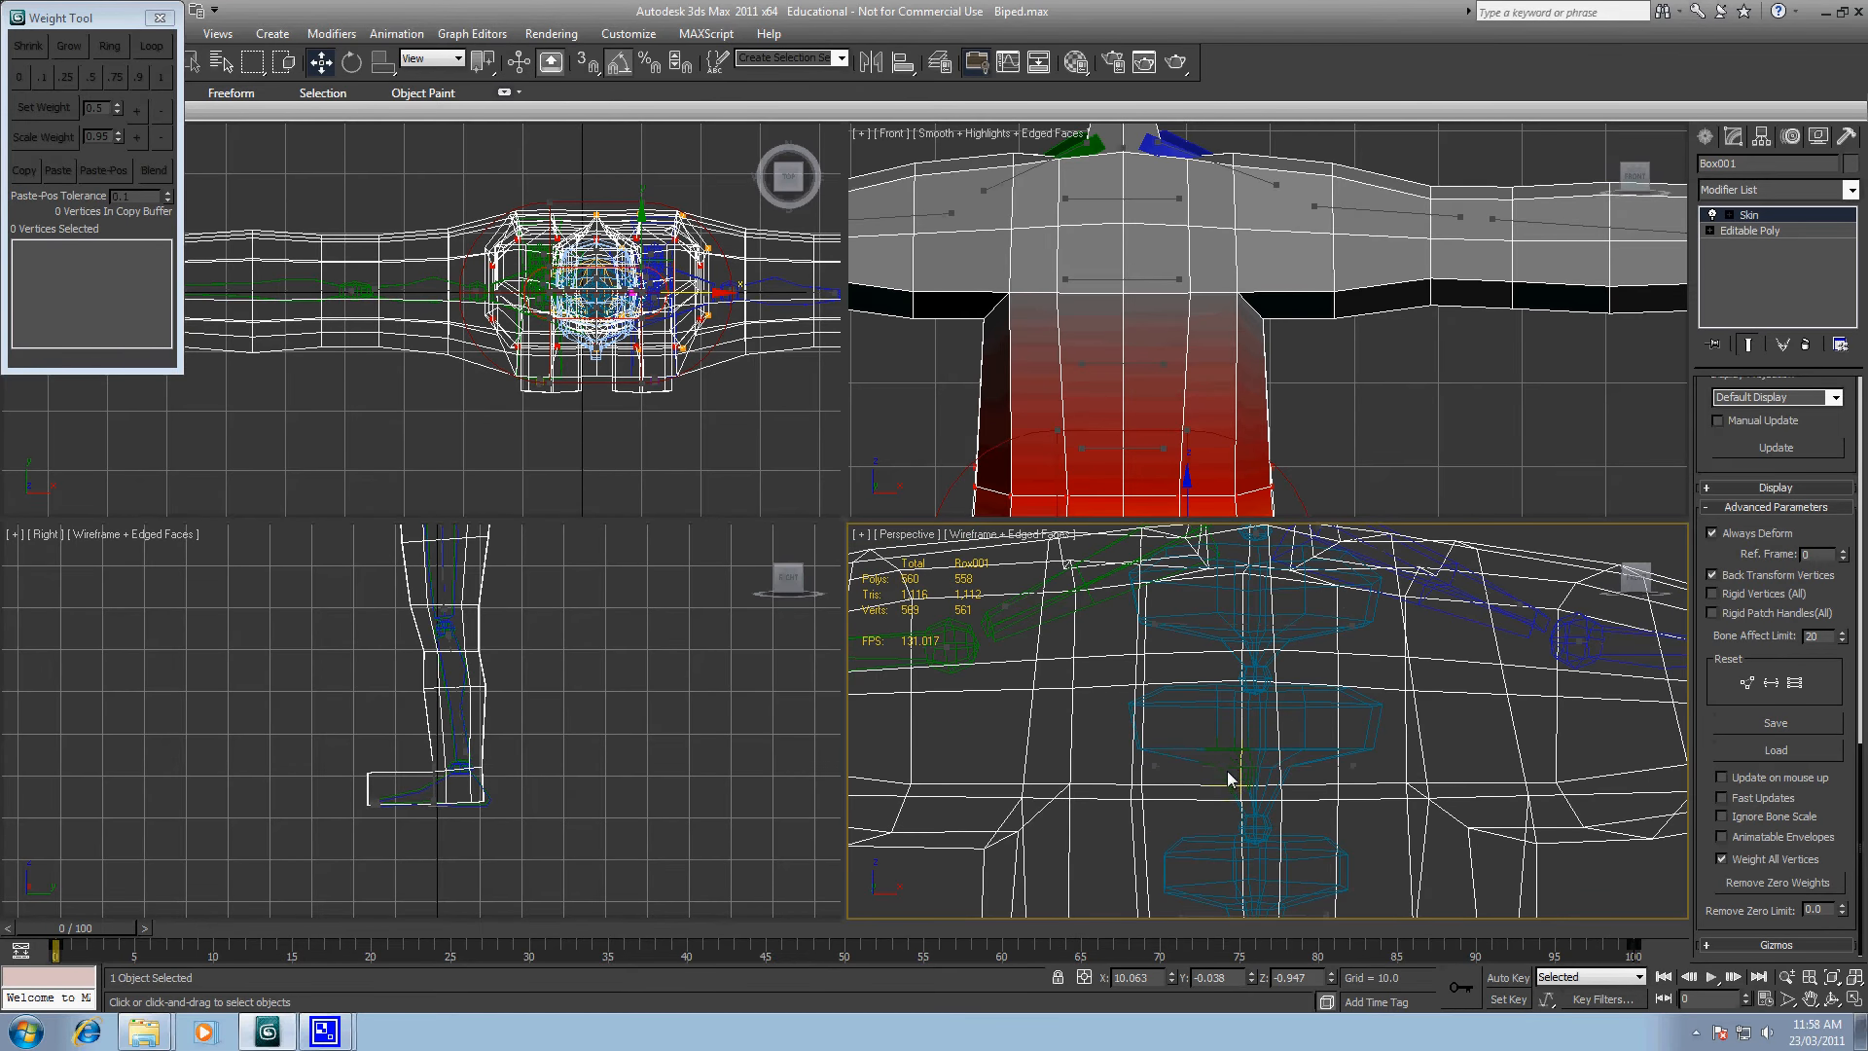
pyautogui.scroll(-5, 1228, 754)
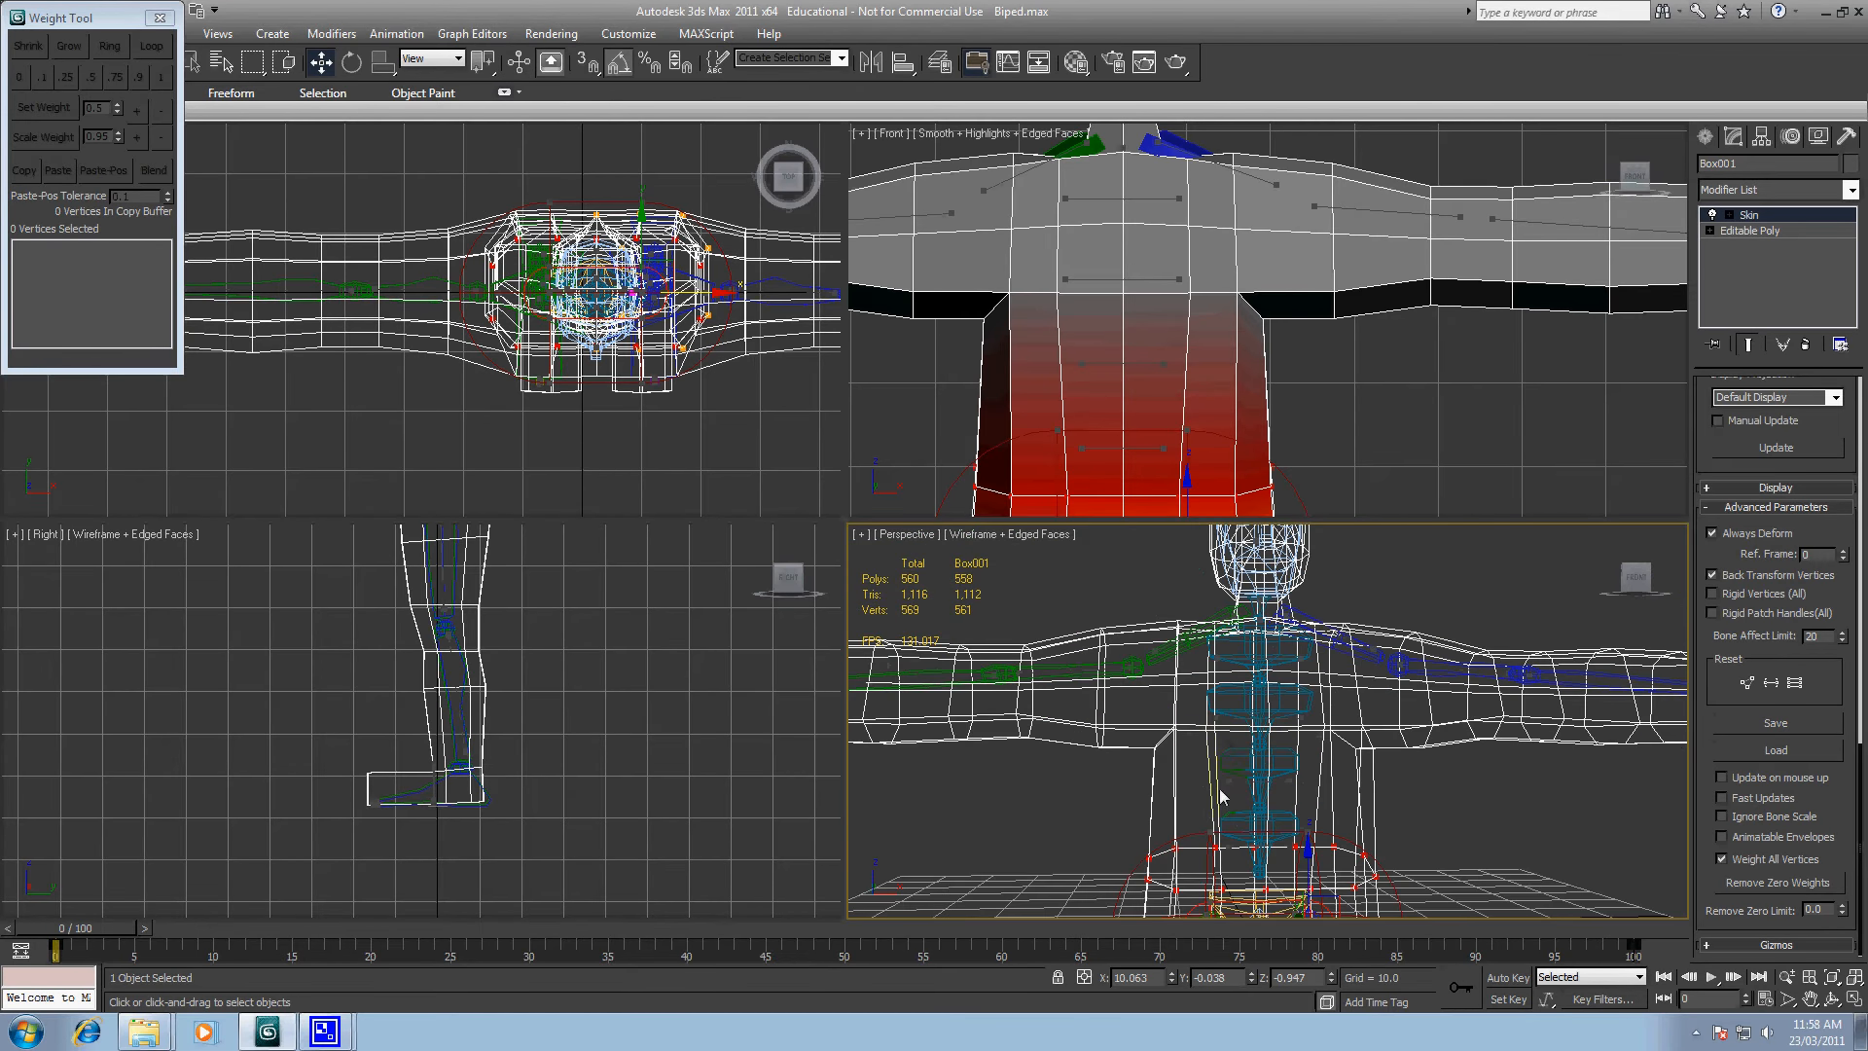
pyautogui.click(1144, 757)
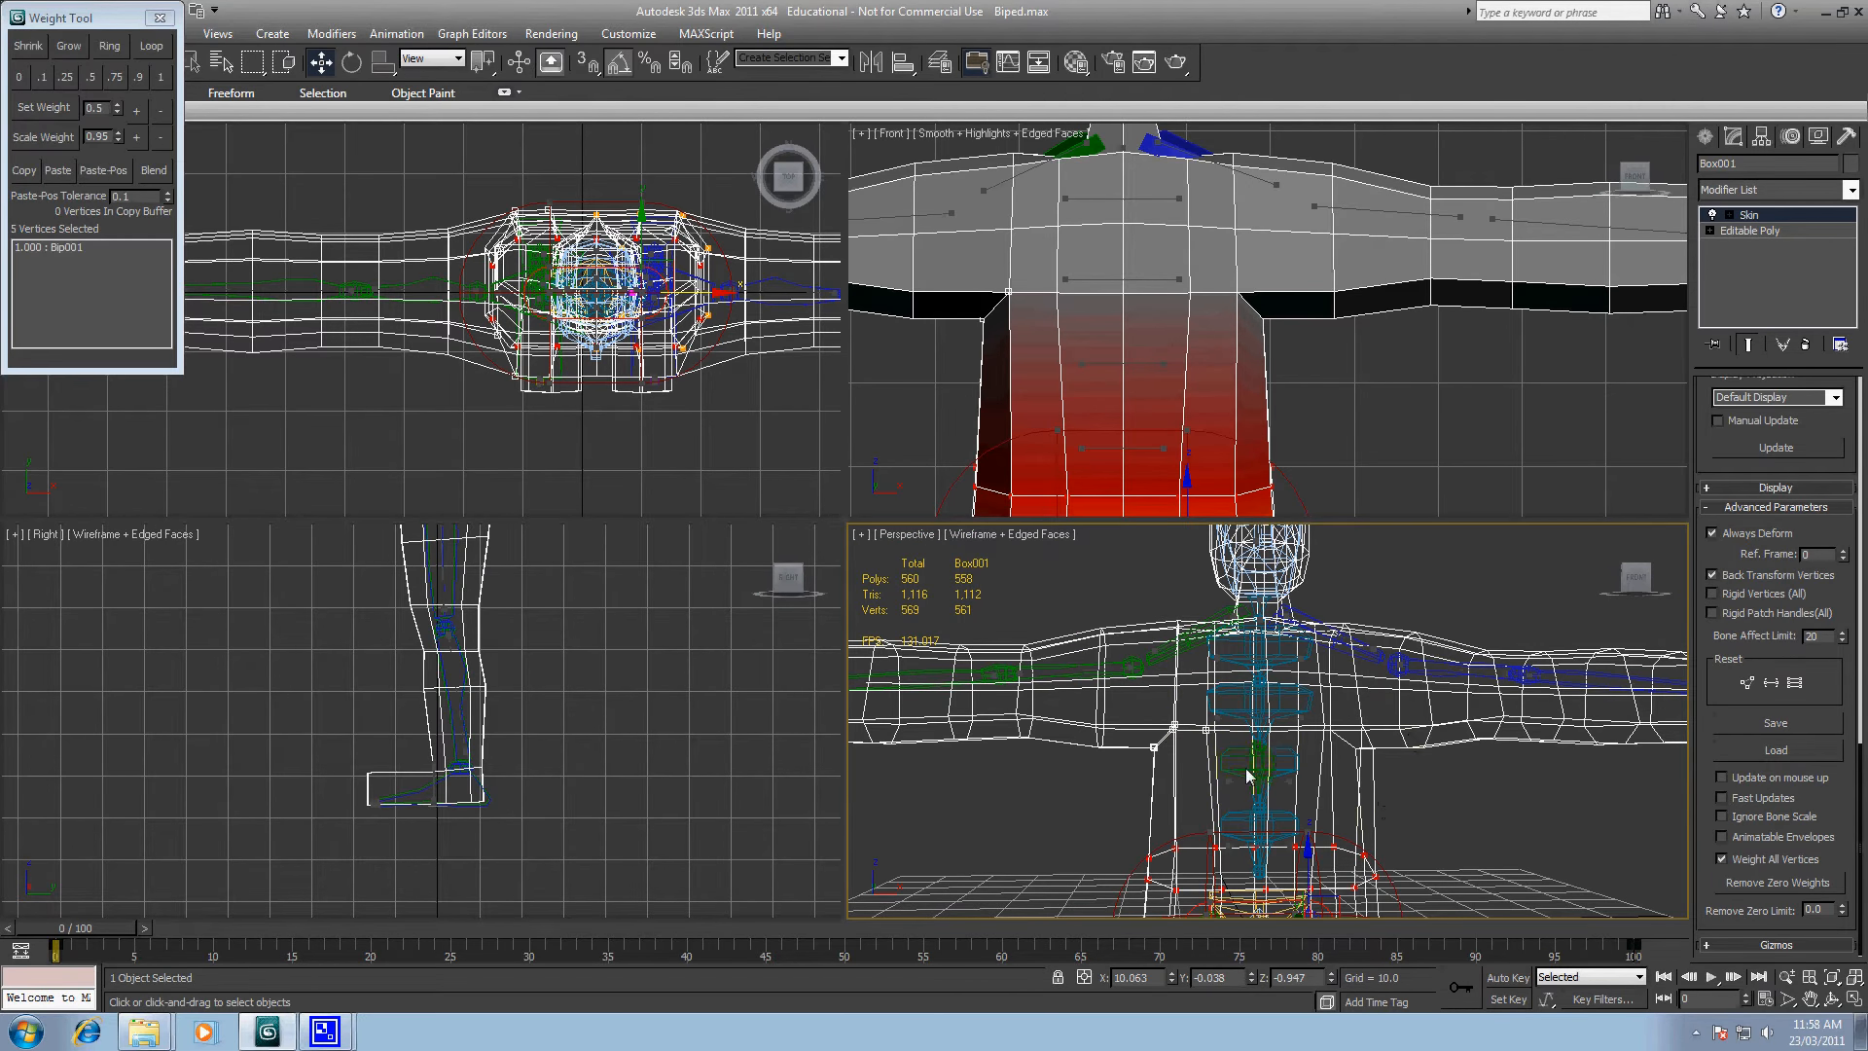
pyautogui.keyDown('ctrl'); pyautogui.click(1337, 686); pyautogui.keyUp('ctrl')
pyautogui.keyDown('ctrl'); pyautogui.click(1385, 720); pyautogui.keyUp('ctrl')
pyautogui.scroll(2, 1269, 719)
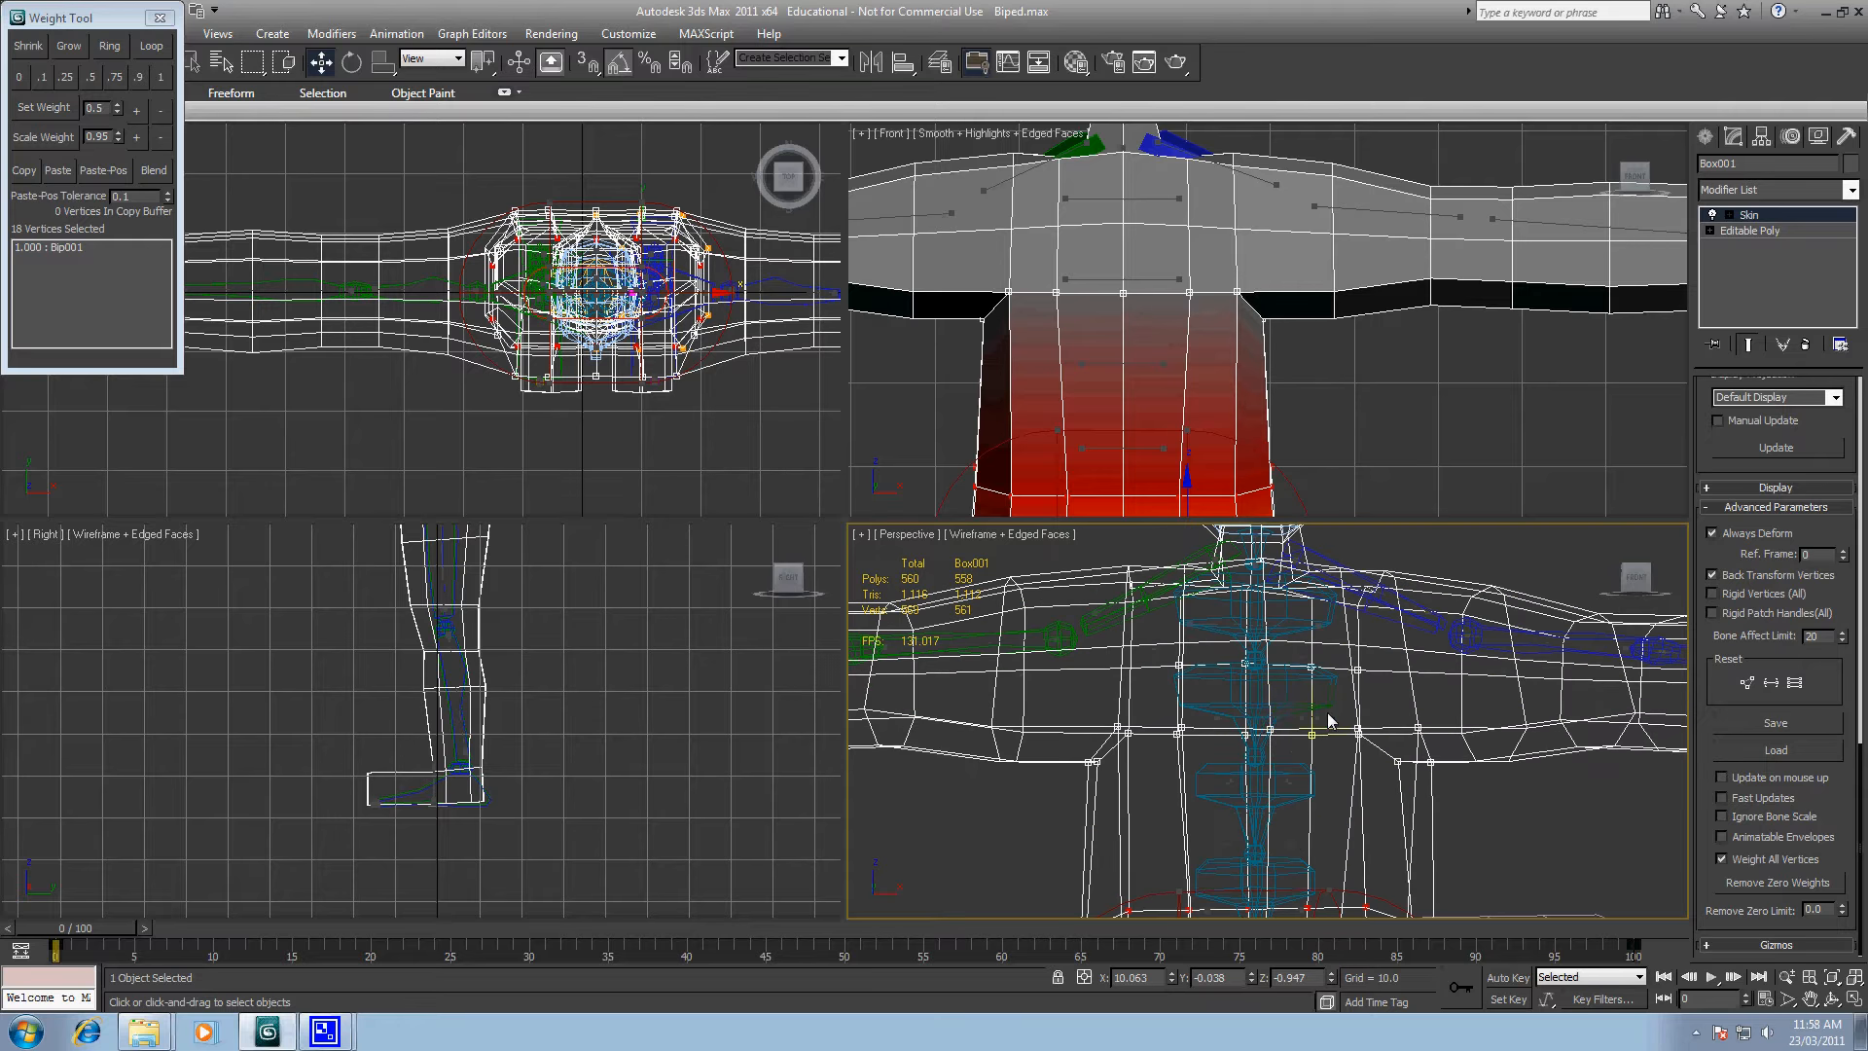
pyautogui.click(1314, 719)
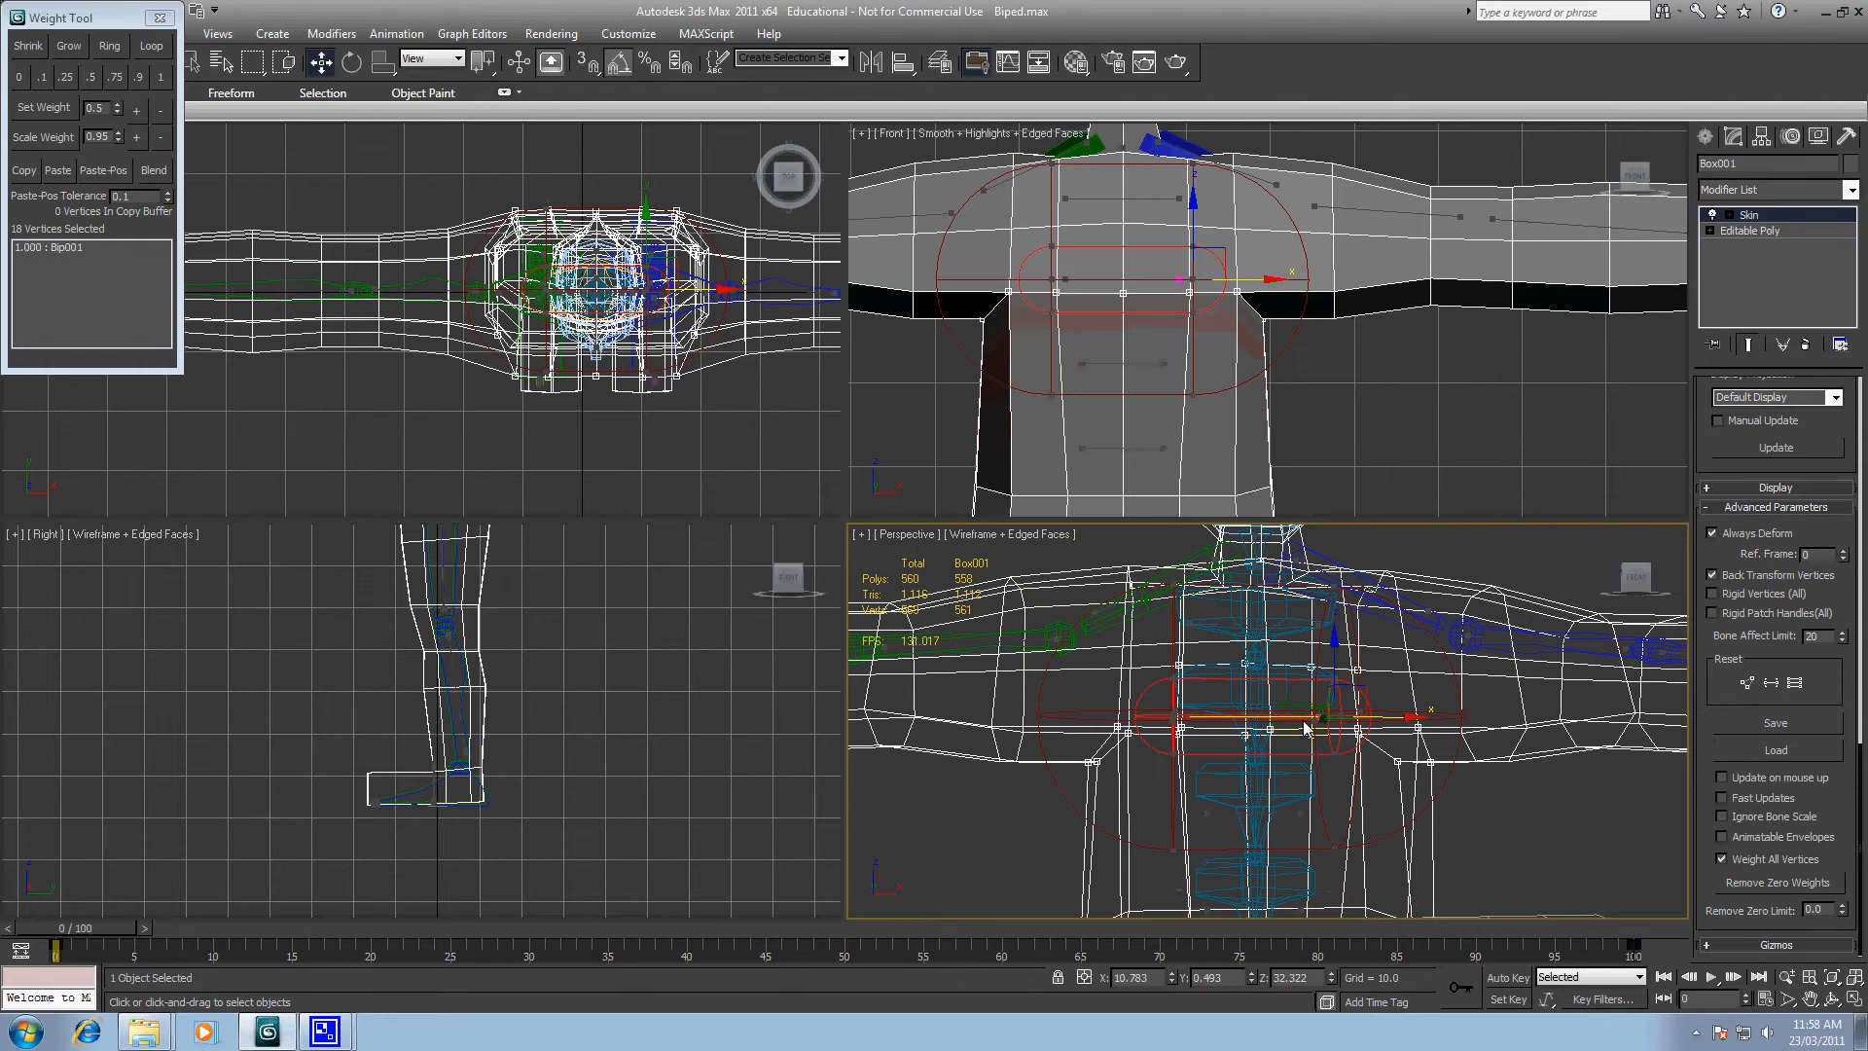
pyautogui.click(160, 80)
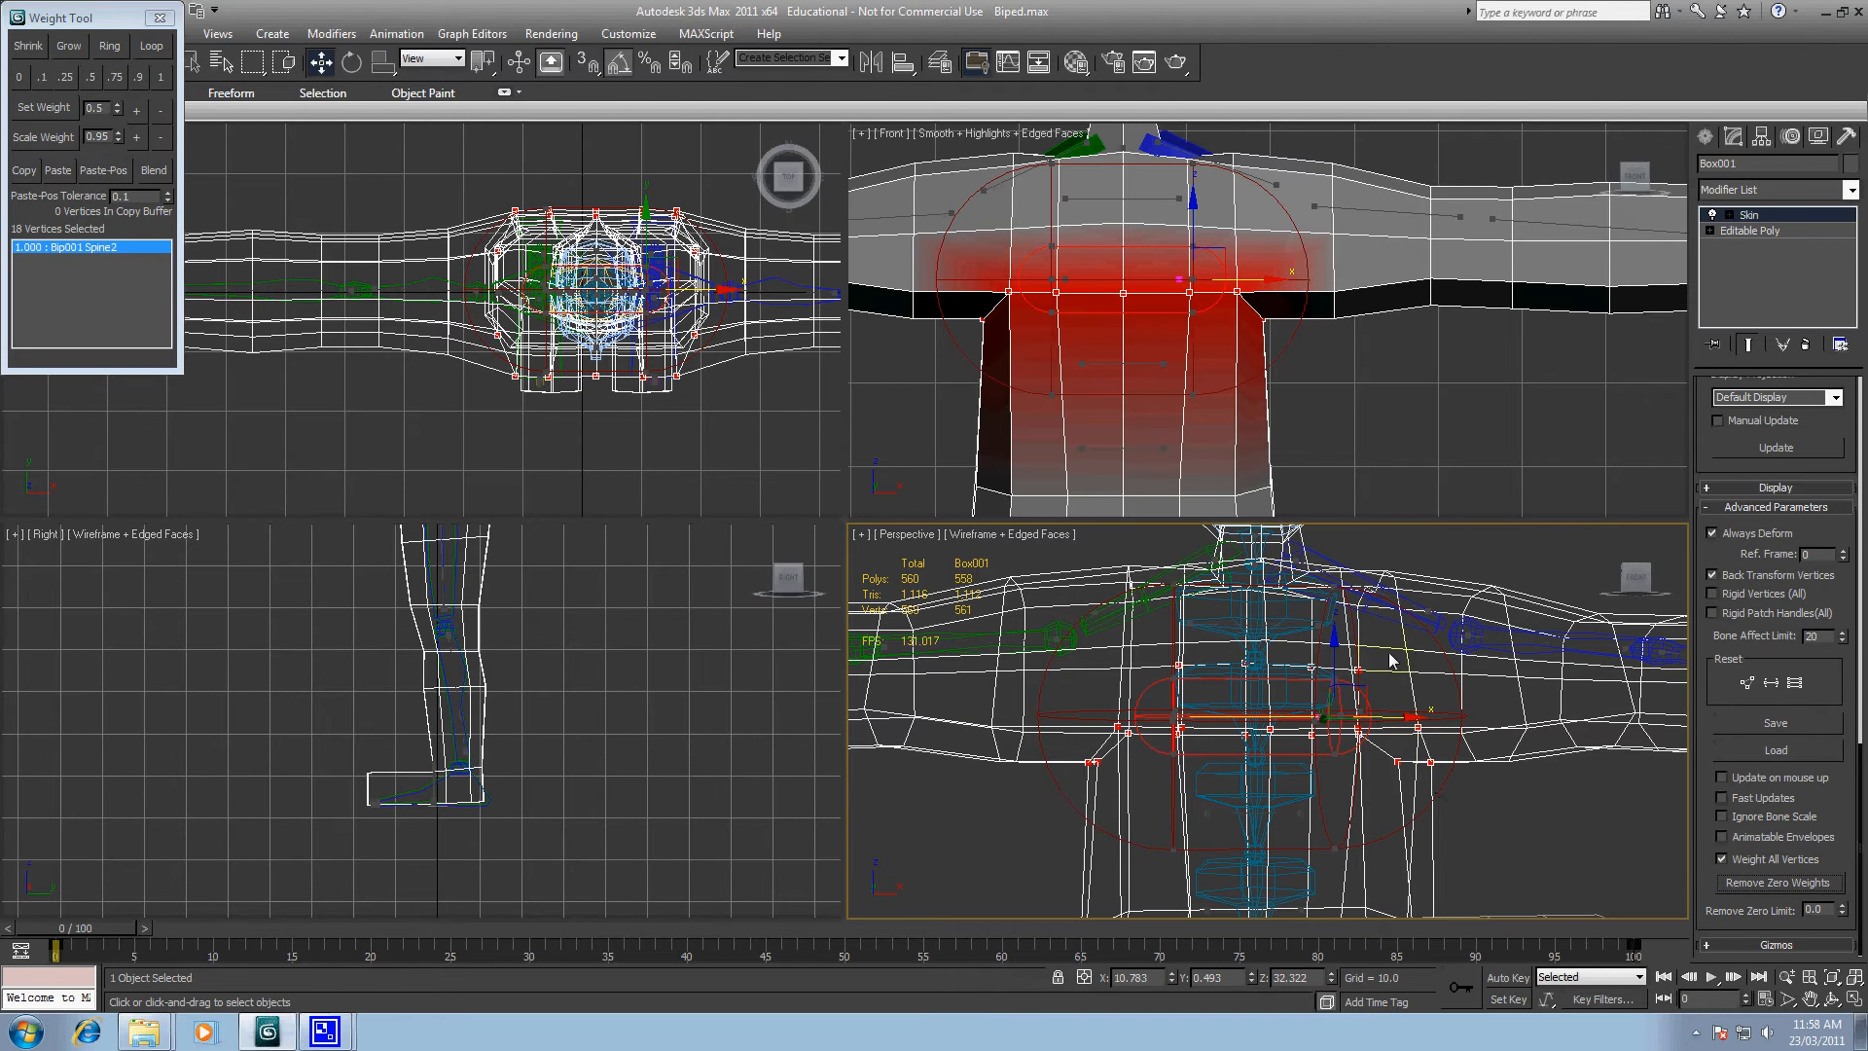
# Step: Select the 10-vertex ring around the middle of the chest and give it a weight of 1 for Bip001 Spine2
pyautogui.moveTo(1391, 660); pyautogui.dragTo(1369, 739, button='middle')
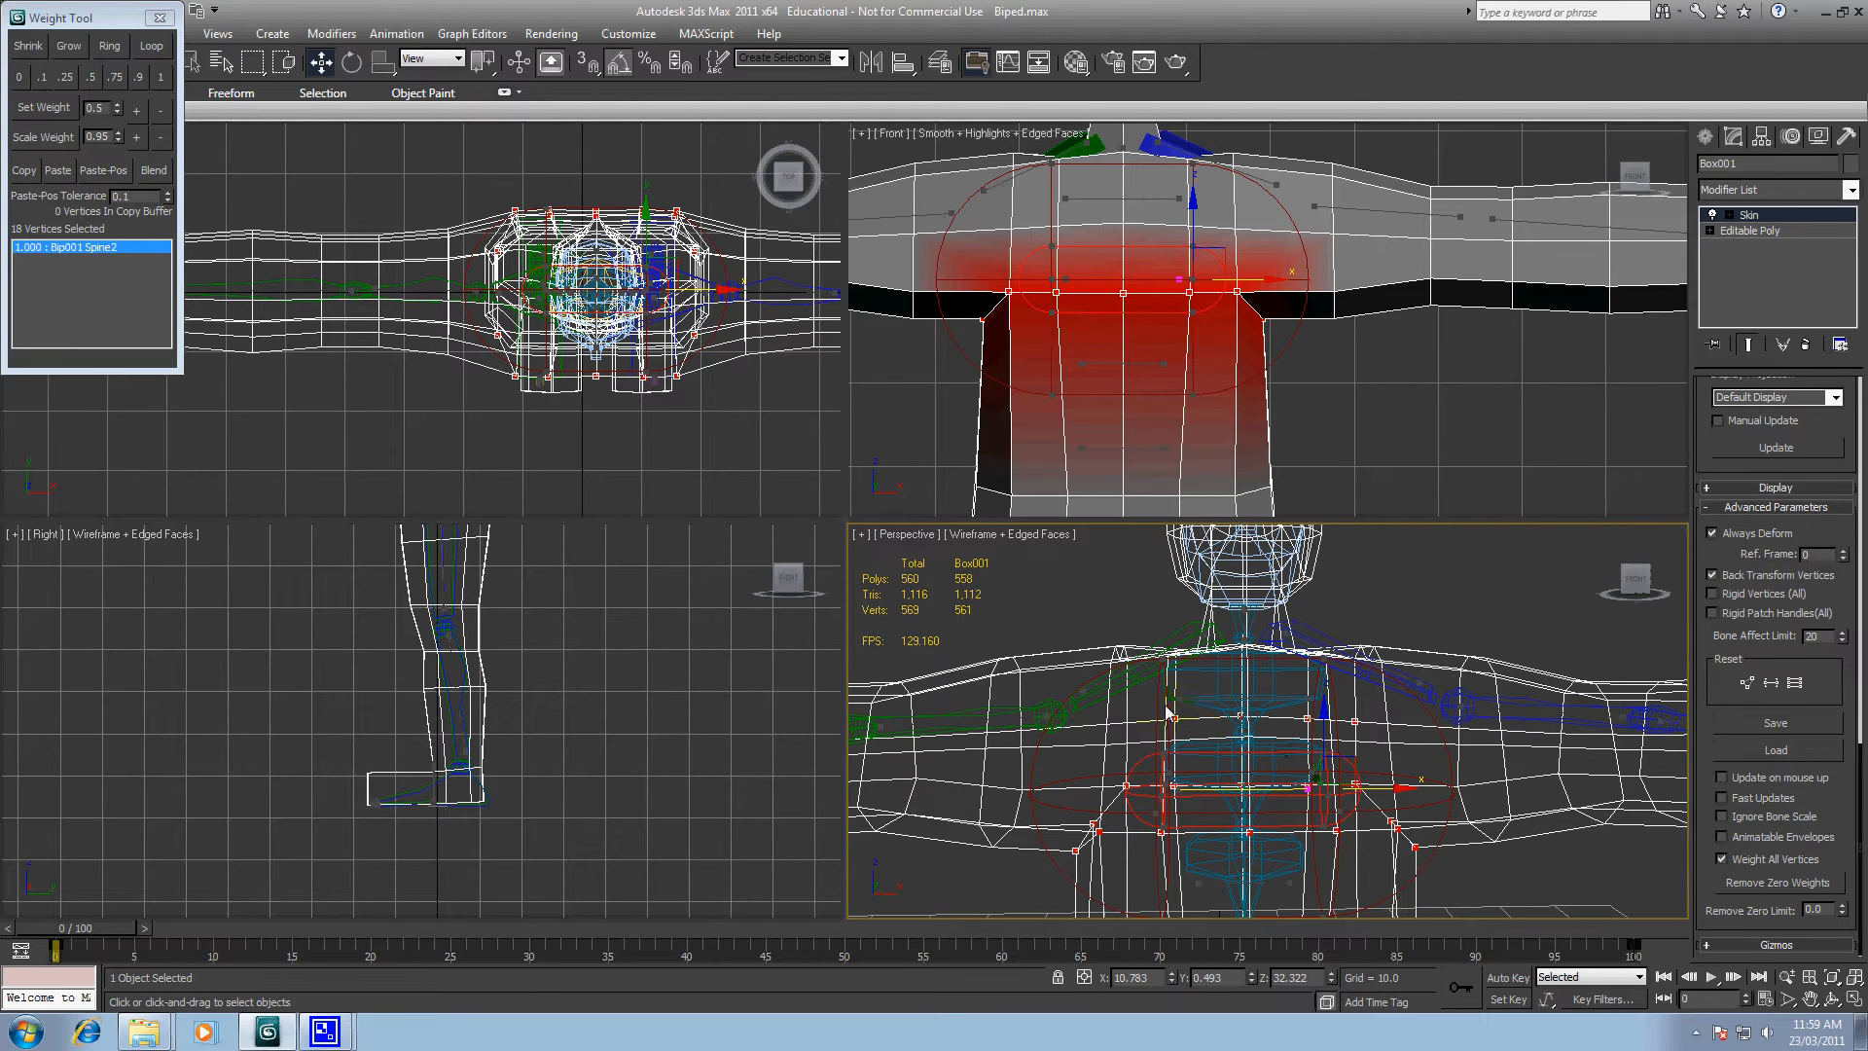
pyautogui.moveTo(1163, 704); pyautogui.dragTo(1384, 732)
pyautogui.keyDown('alt'); pyautogui.moveTo(1384, 733); pyautogui.dragTo(1357, 736, button='middle'); pyautogui.keyUp('alt')
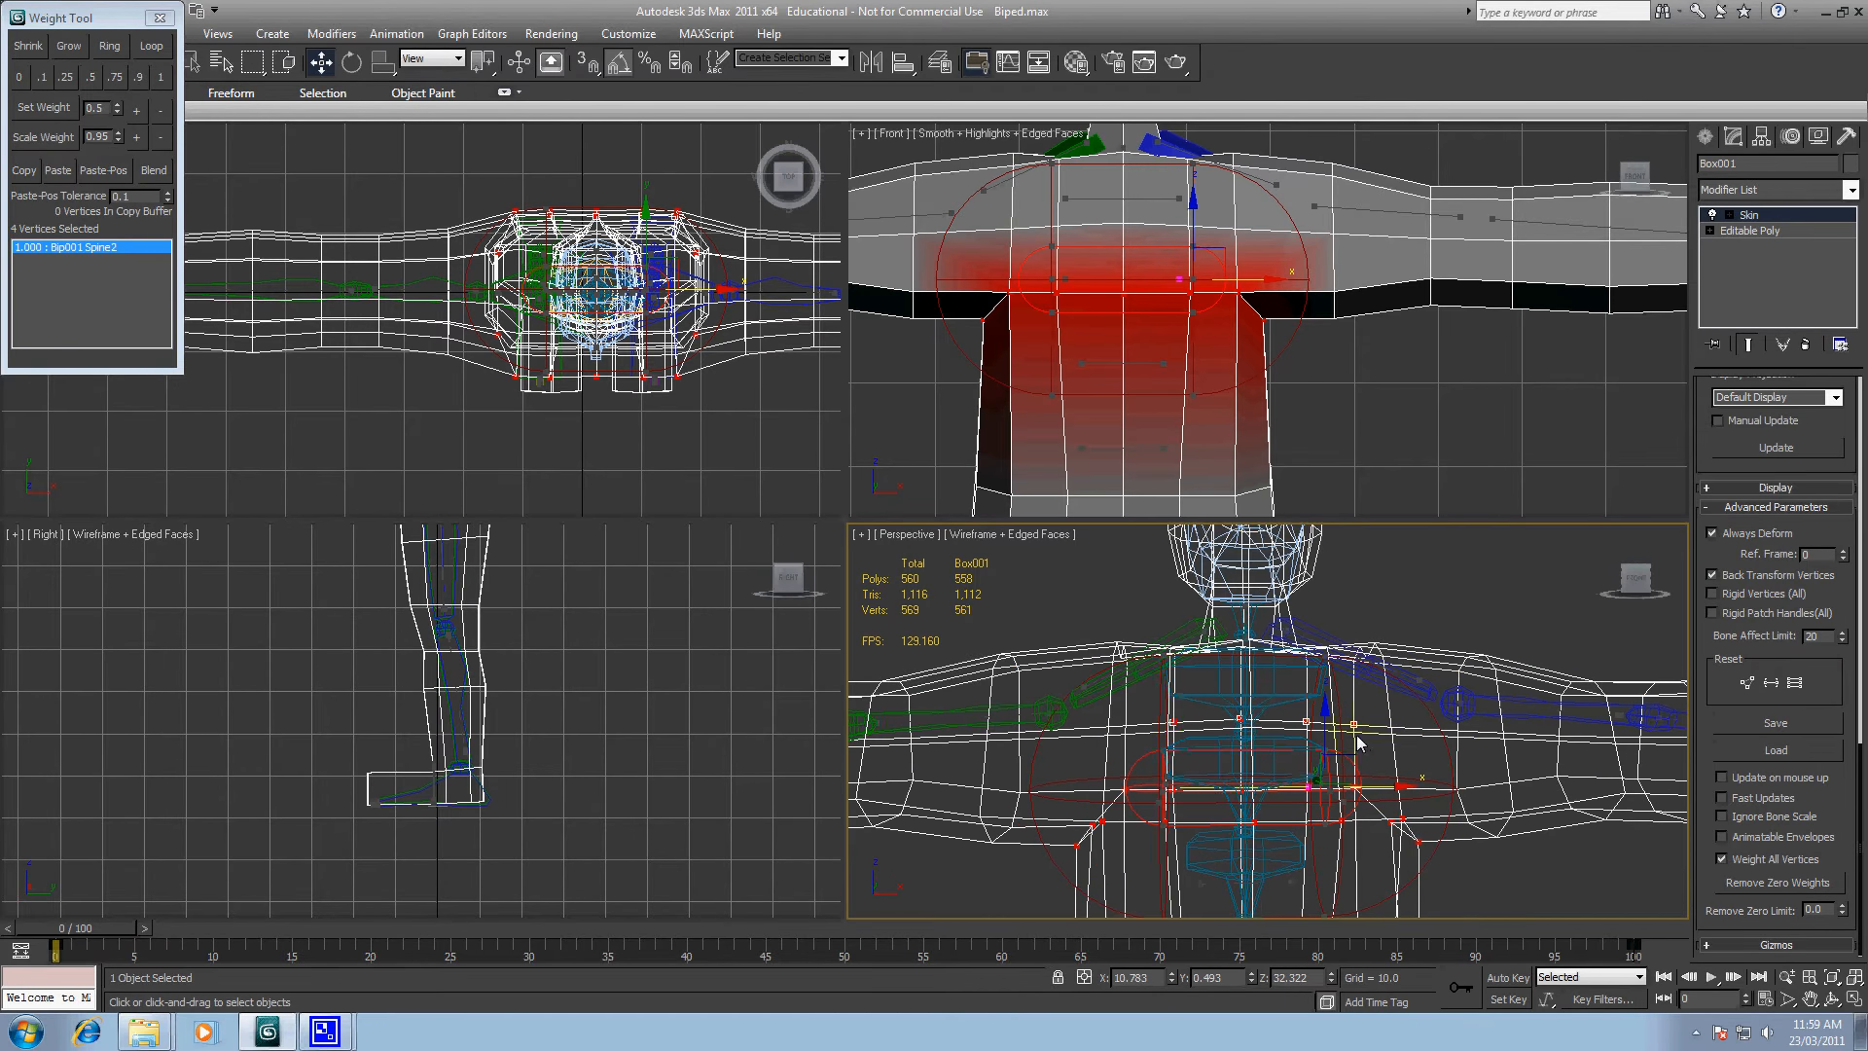
pyautogui.keyDown('ctrl'); pyautogui.moveTo(1165, 705); pyautogui.dragTo(1389, 748); pyautogui.keyUp('ctrl')
pyautogui.keyDown('ctrl'); pyautogui.moveTo(1091, 717); pyautogui.dragTo(1150, 774); pyautogui.keyUp('ctrl')
pyautogui.keyDown('ctrl'); pyautogui.moveTo(1343, 710); pyautogui.dragTo(1396, 754); pyautogui.keyUp('ctrl')
pyautogui.click(167, 80)
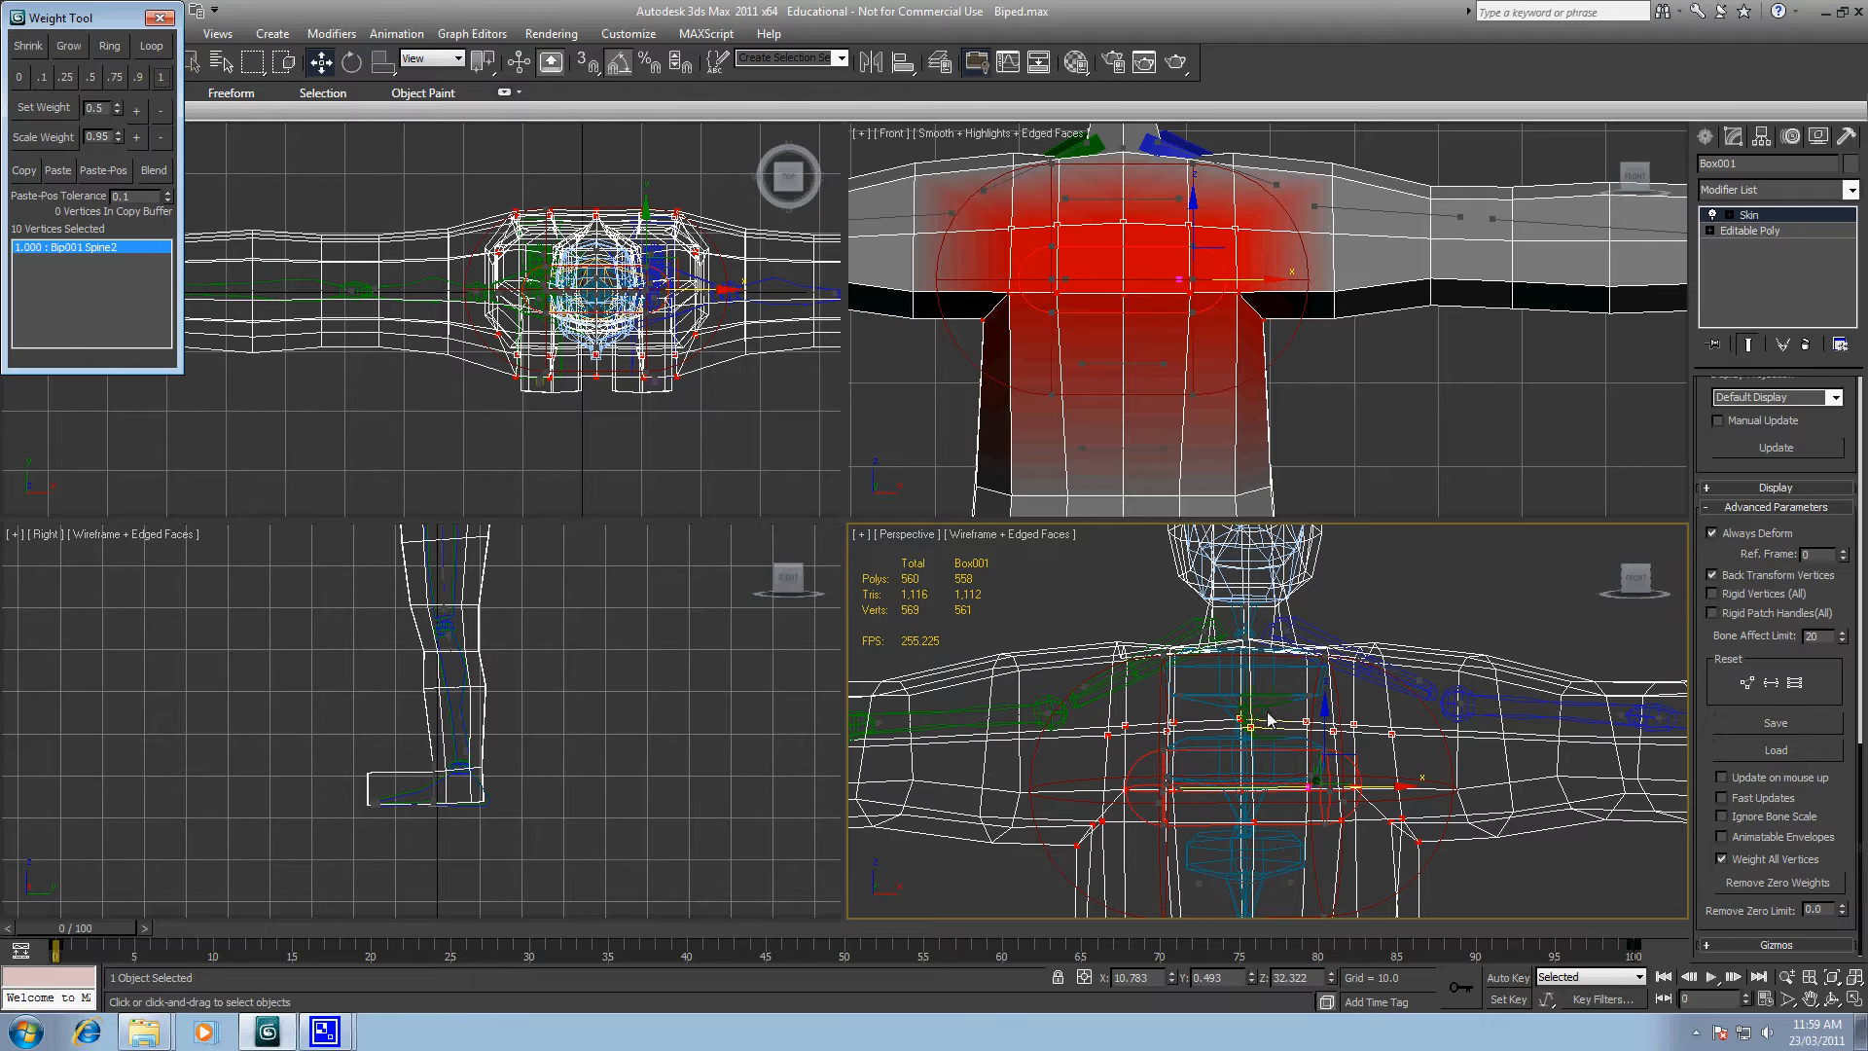
# Step: Select the 24 vertices across the top of the shoulders, weight them 1 to Bip001 Spine2, and remove their zero weights
pyautogui.click(1348, 608)
pyautogui.moveTo(1350, 609); pyautogui.dragTo(1350, 638, button='middle')
pyautogui.moveTo(1132, 697); pyautogui.dragTo(1360, 760)
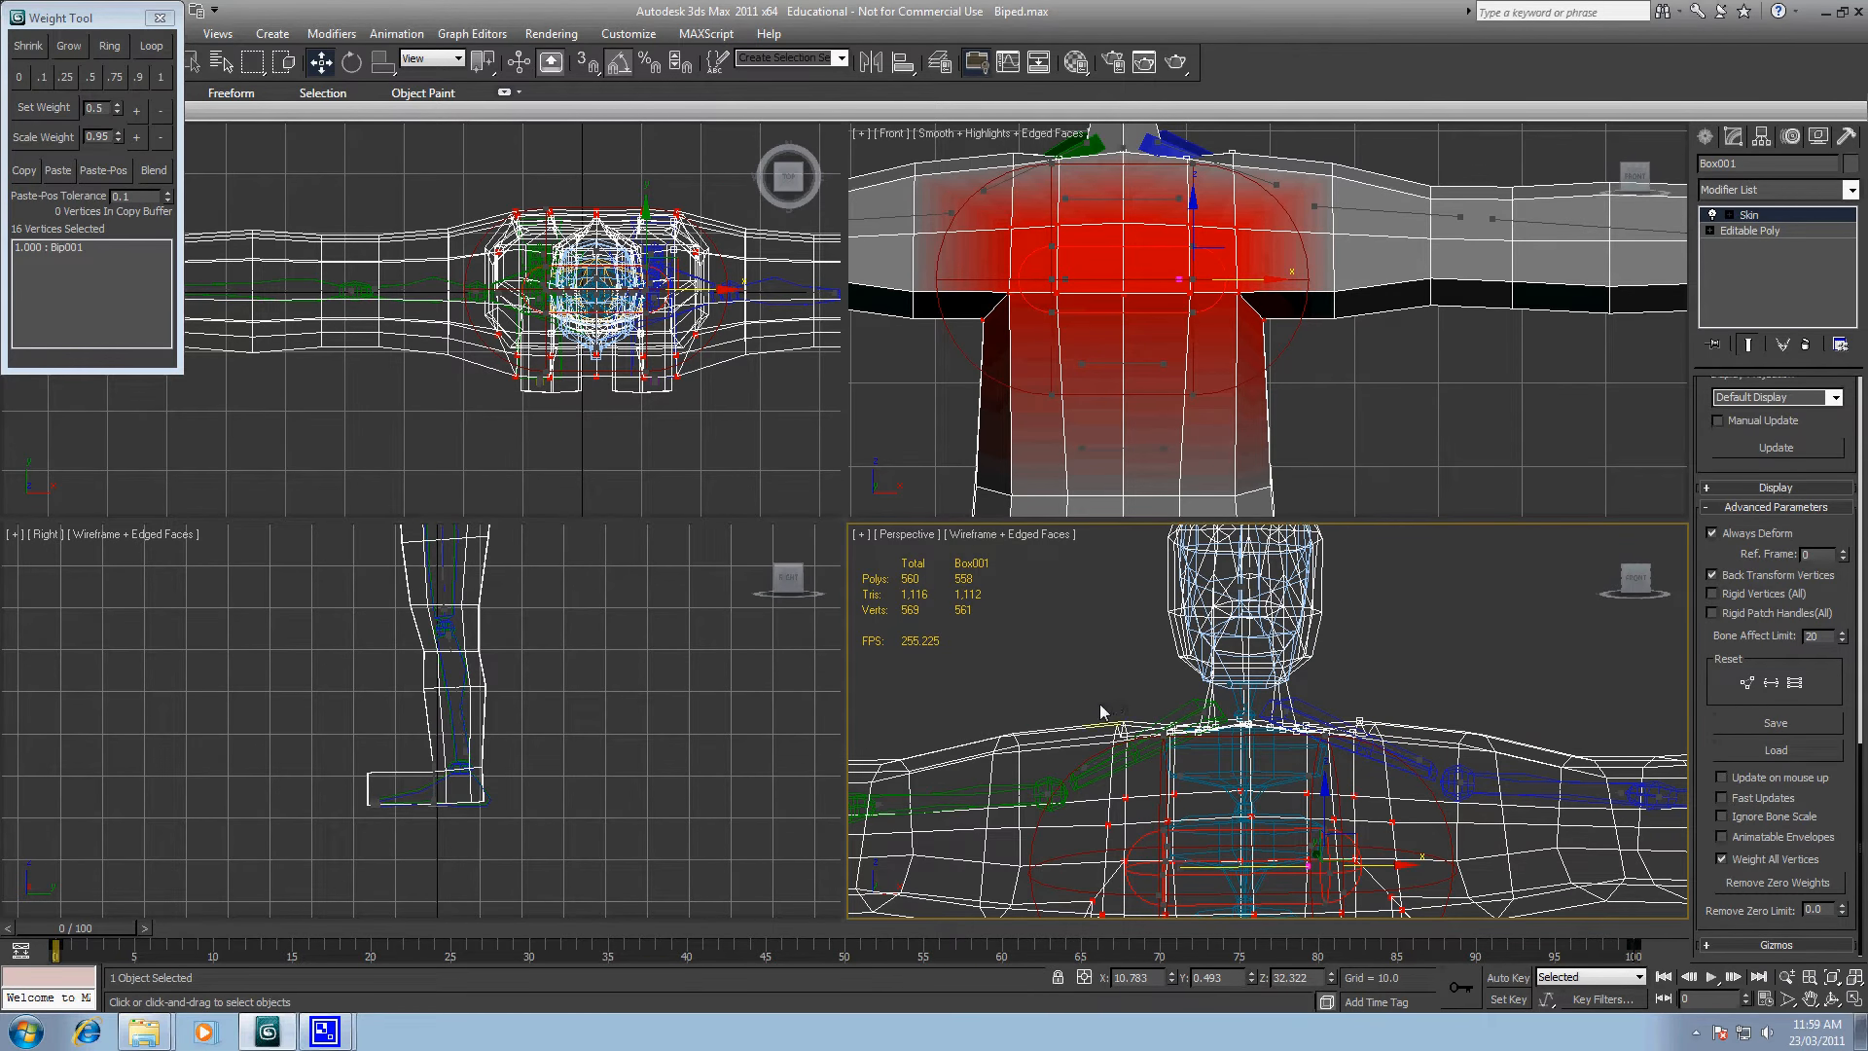
pyautogui.moveTo(1099, 704); pyautogui.dragTo(1400, 757)
pyautogui.click(160, 78)
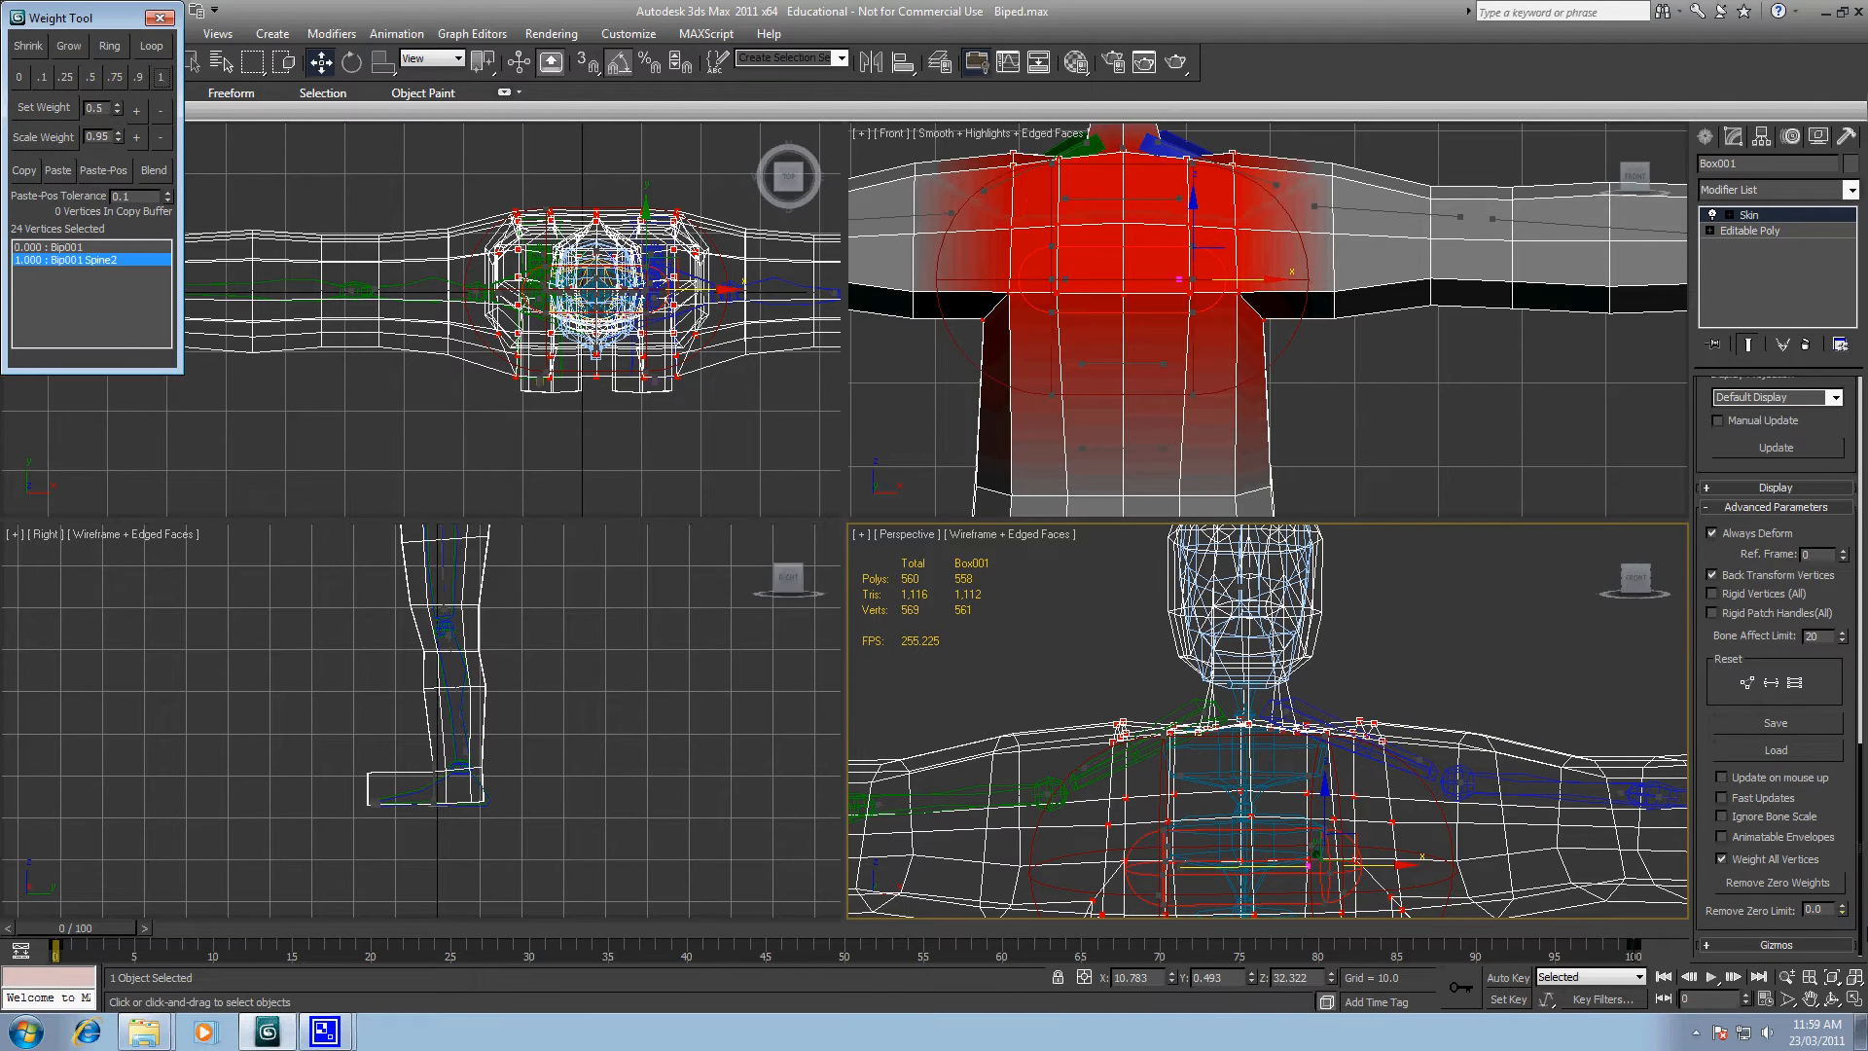
pyautogui.click(1794, 881)
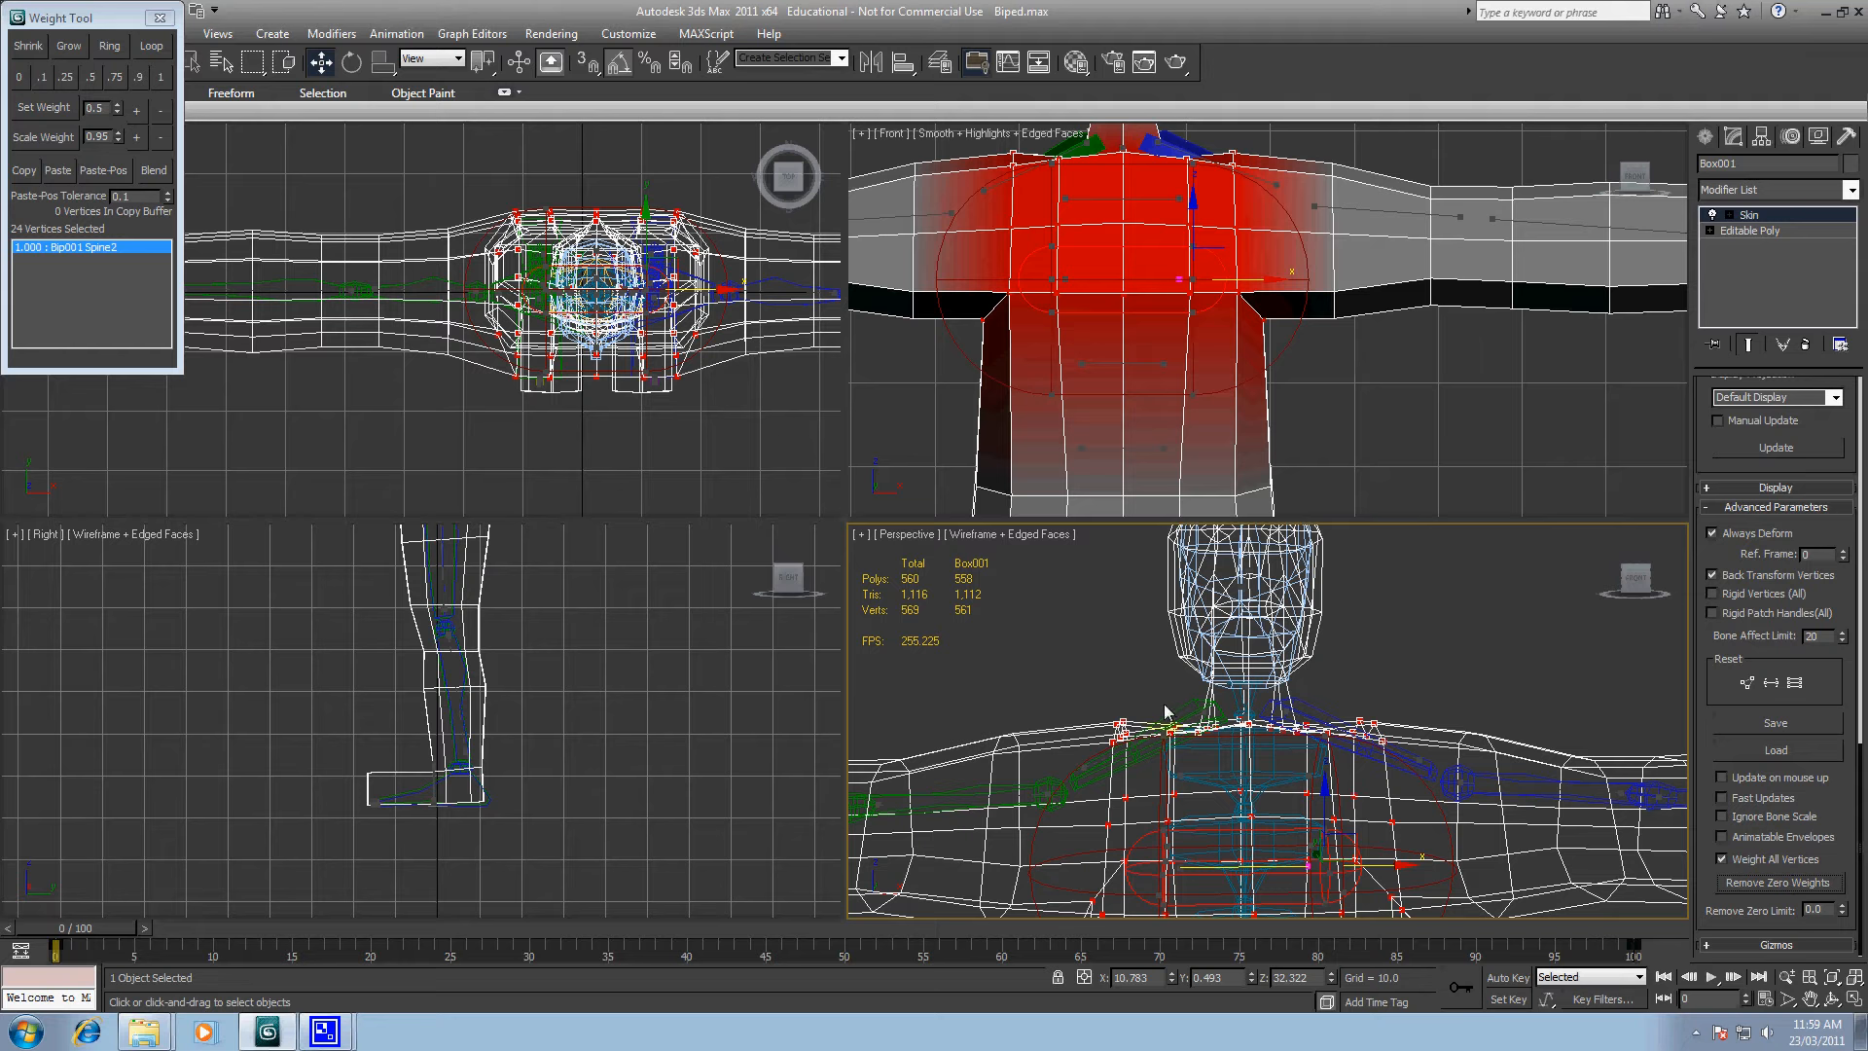
# Step: Reduce the selection to 14 vertices around the neck base, weight them 0.5 to Bip001 Neck, and clear the selection
pyautogui.keyDown('alt'); pyautogui.moveTo(1157, 713); pyautogui.dragTo(1333, 757); pyautogui.keyUp('alt')
pyautogui.click(1255, 717)
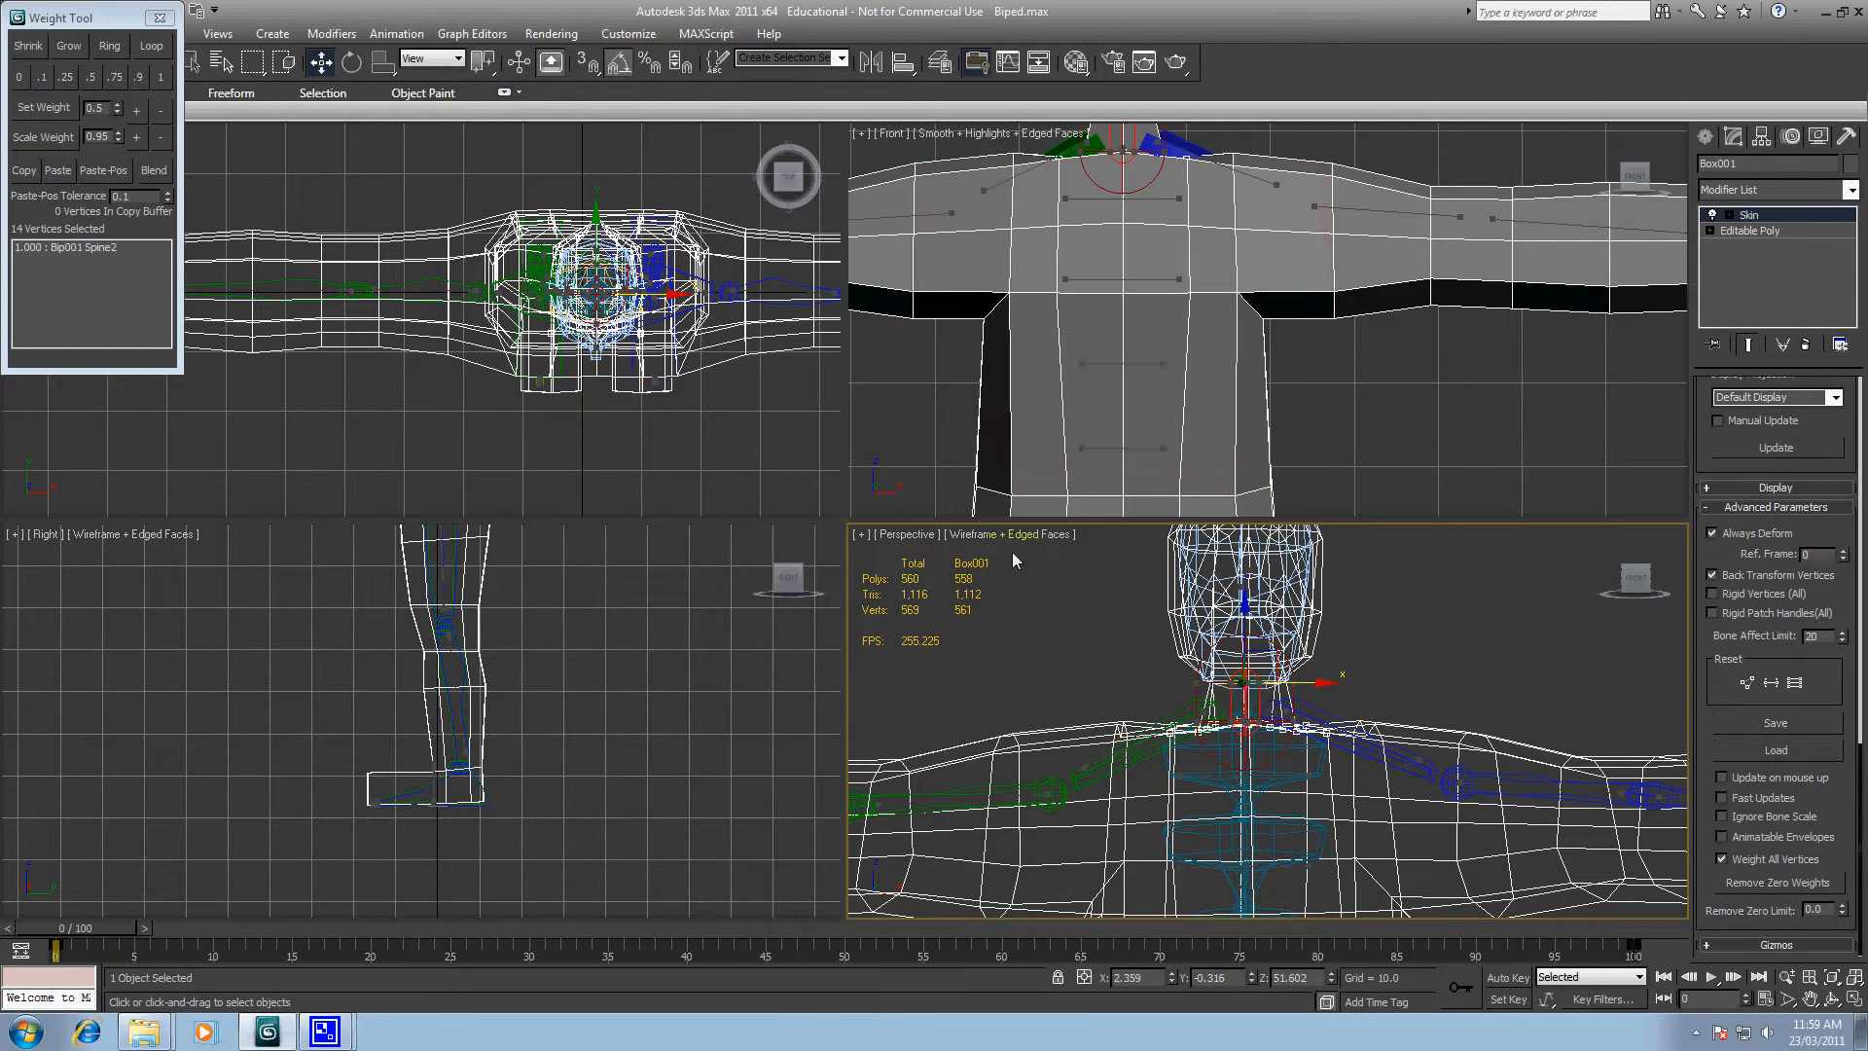
pyautogui.click(89, 78)
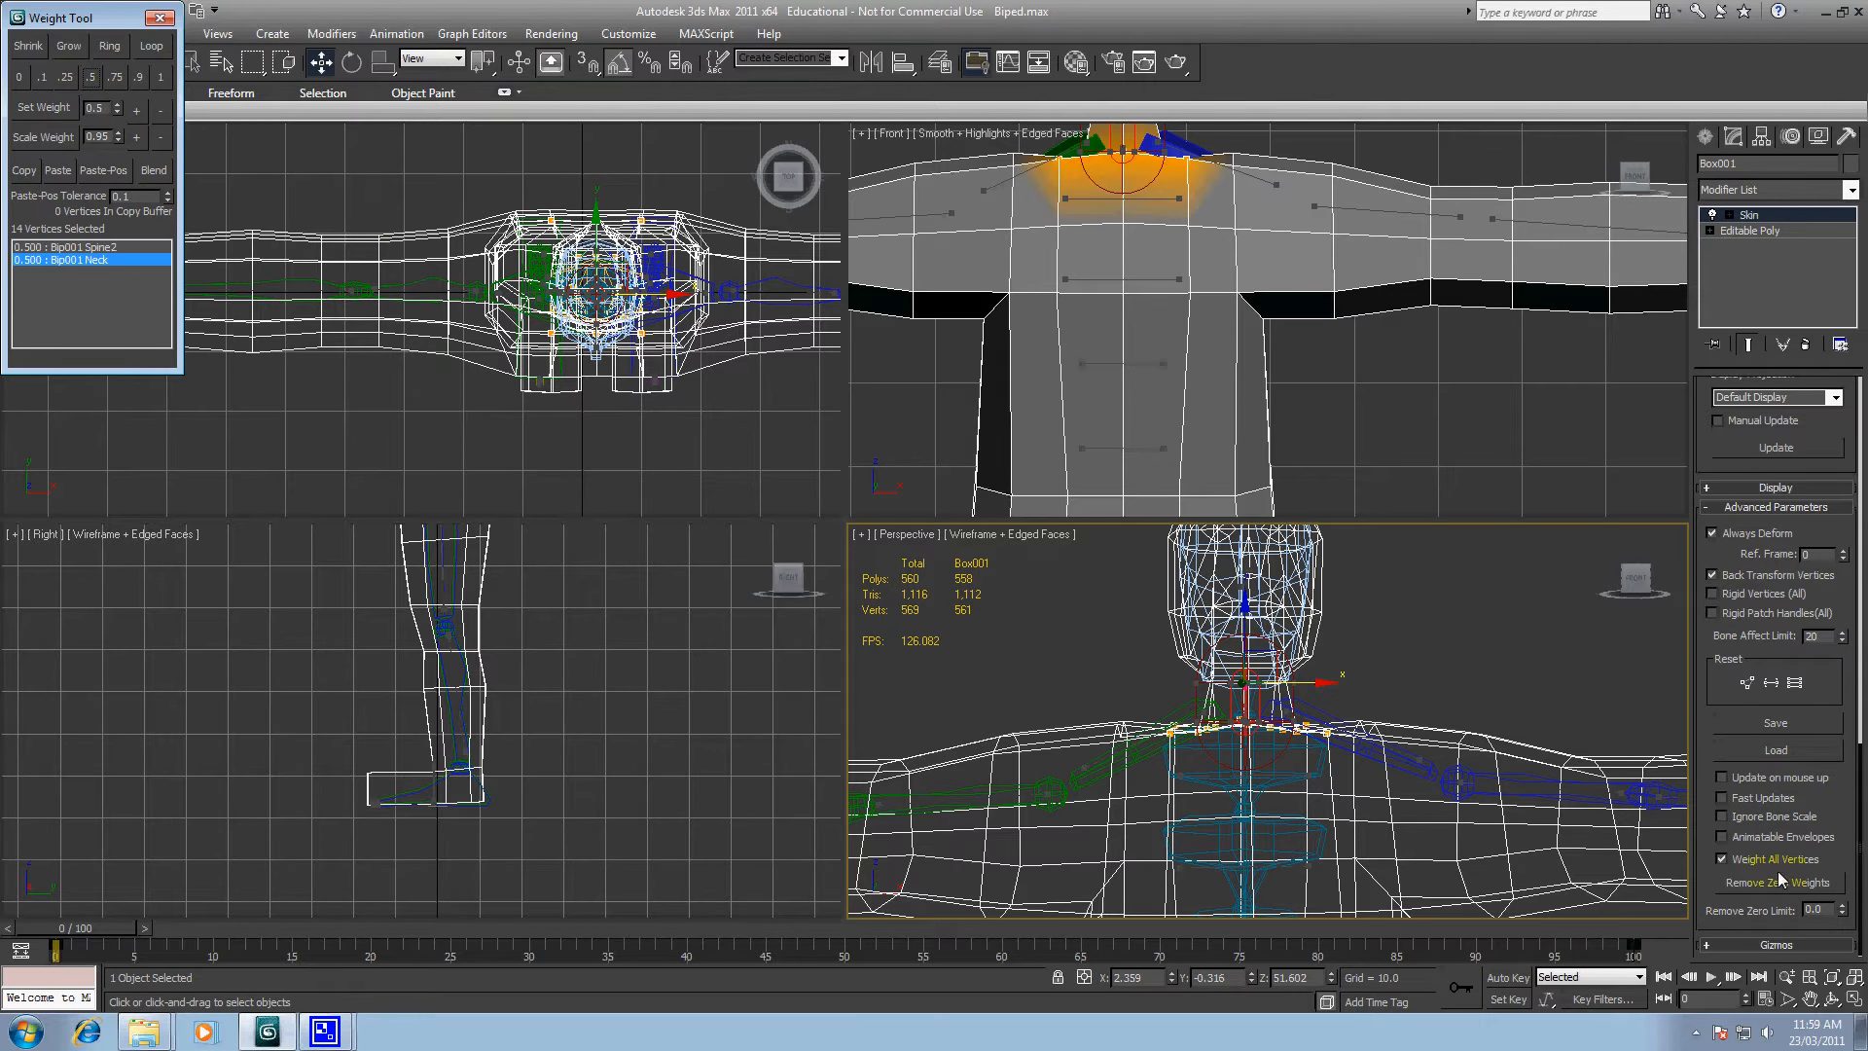
pyautogui.click(1447, 680)
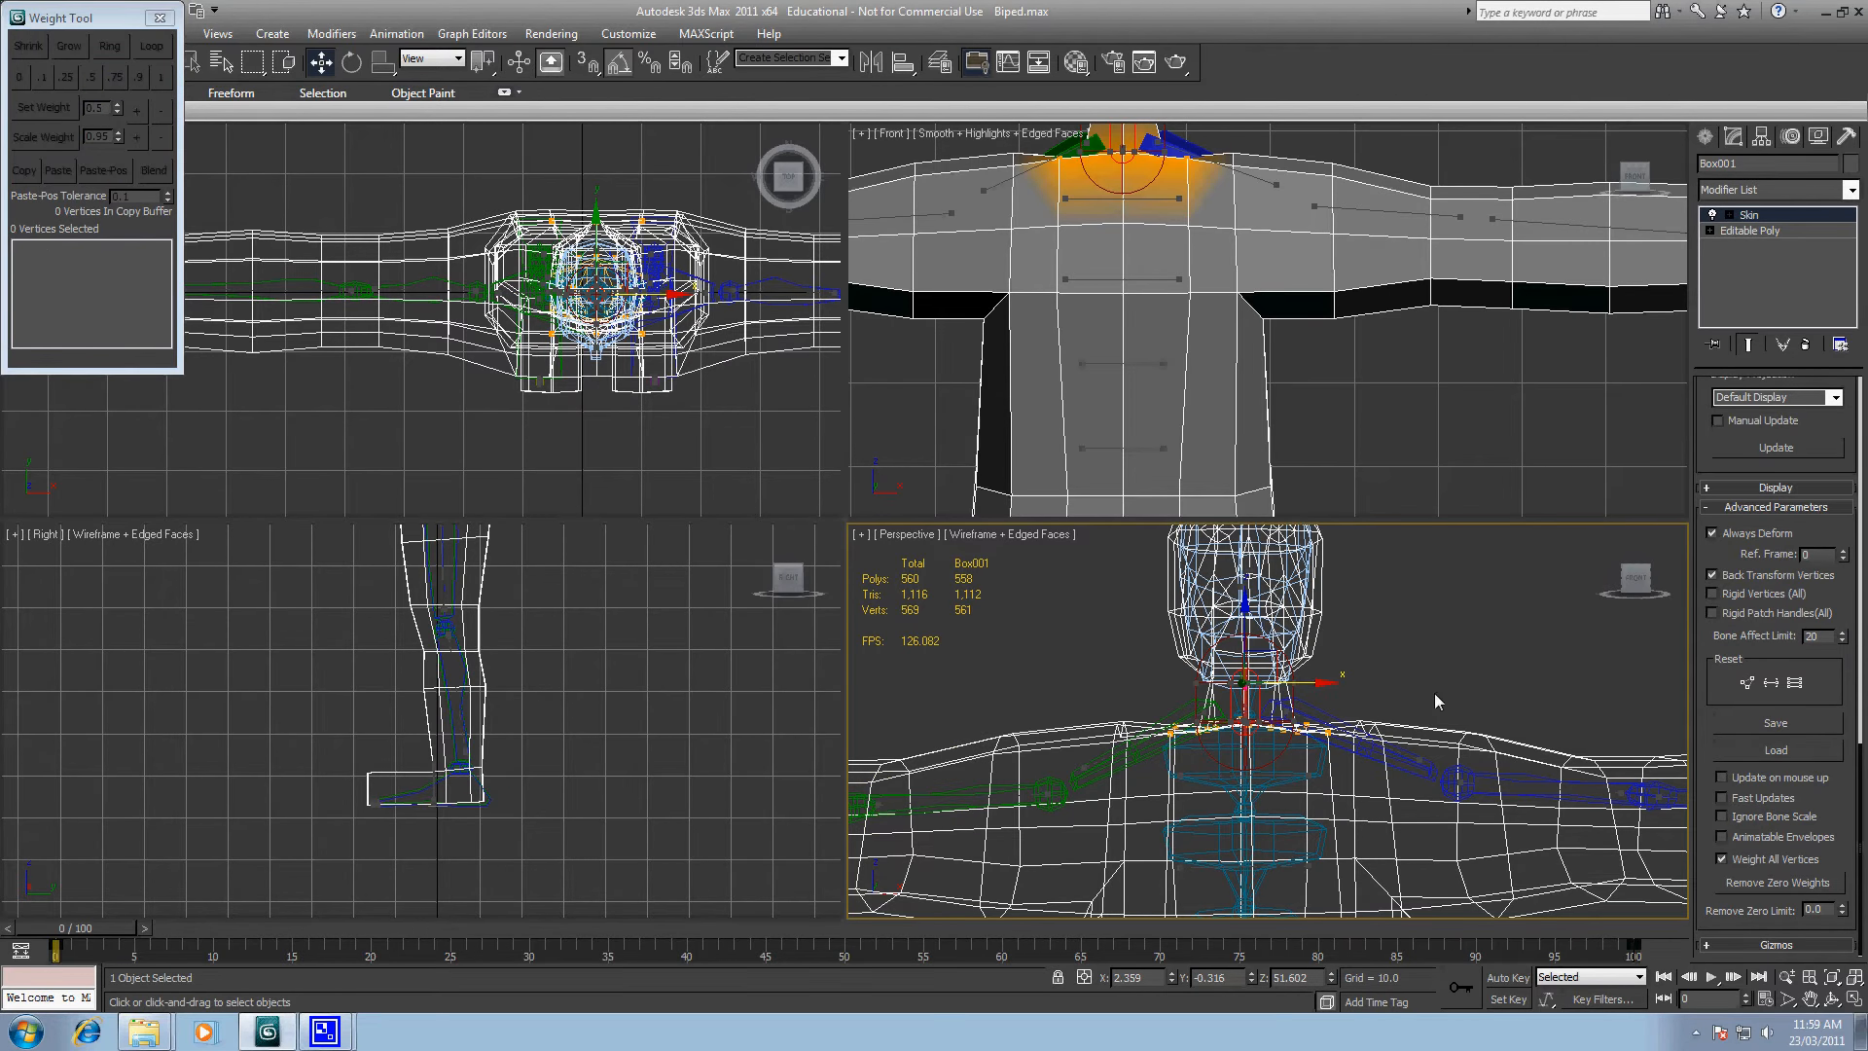
# Step: Select the five vertices around the top of the neck, weight them 1 to Bip001 Neck, and remove their zero weights
pyautogui.moveTo(1434, 693); pyautogui.dragTo(1416, 604, button='middle')
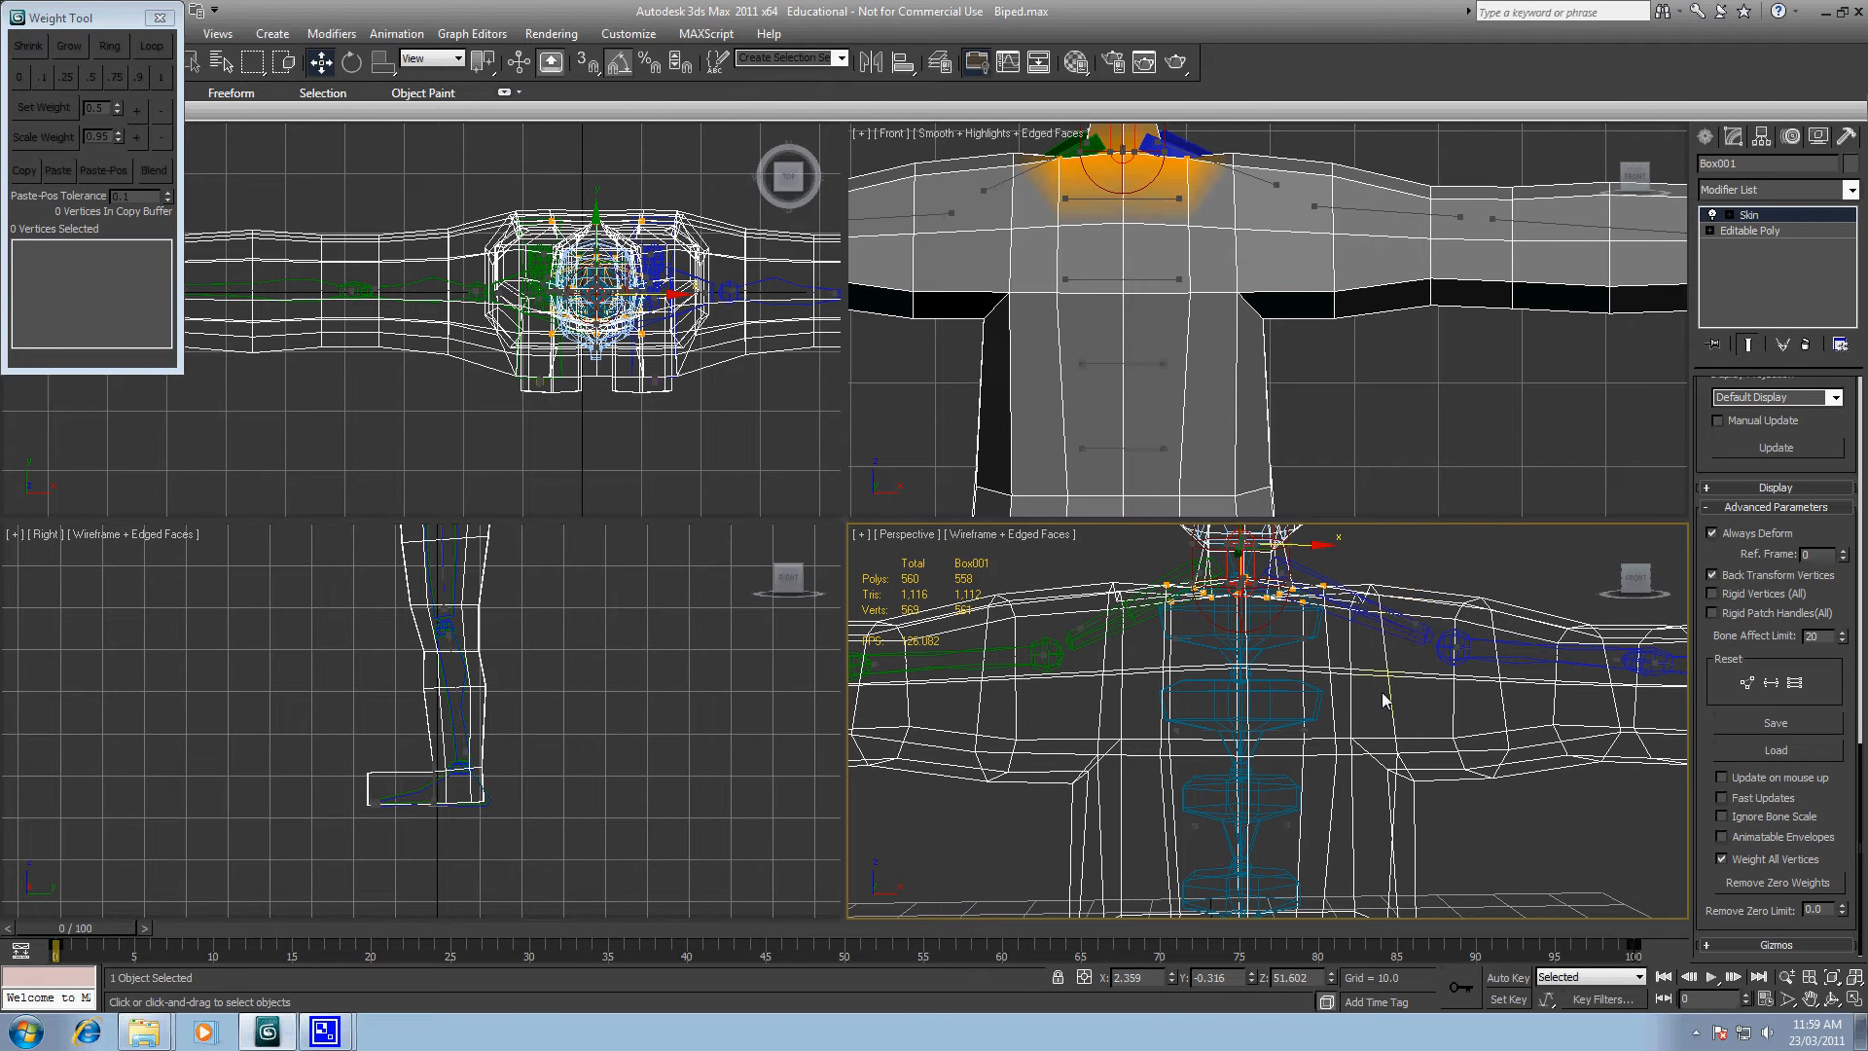
pyautogui.moveTo(1402, 627); pyautogui.dragTo(1404, 682, button='middle')
pyautogui.scroll(1, 1402, 685)
pyautogui.scroll(-1, 1399, 687)
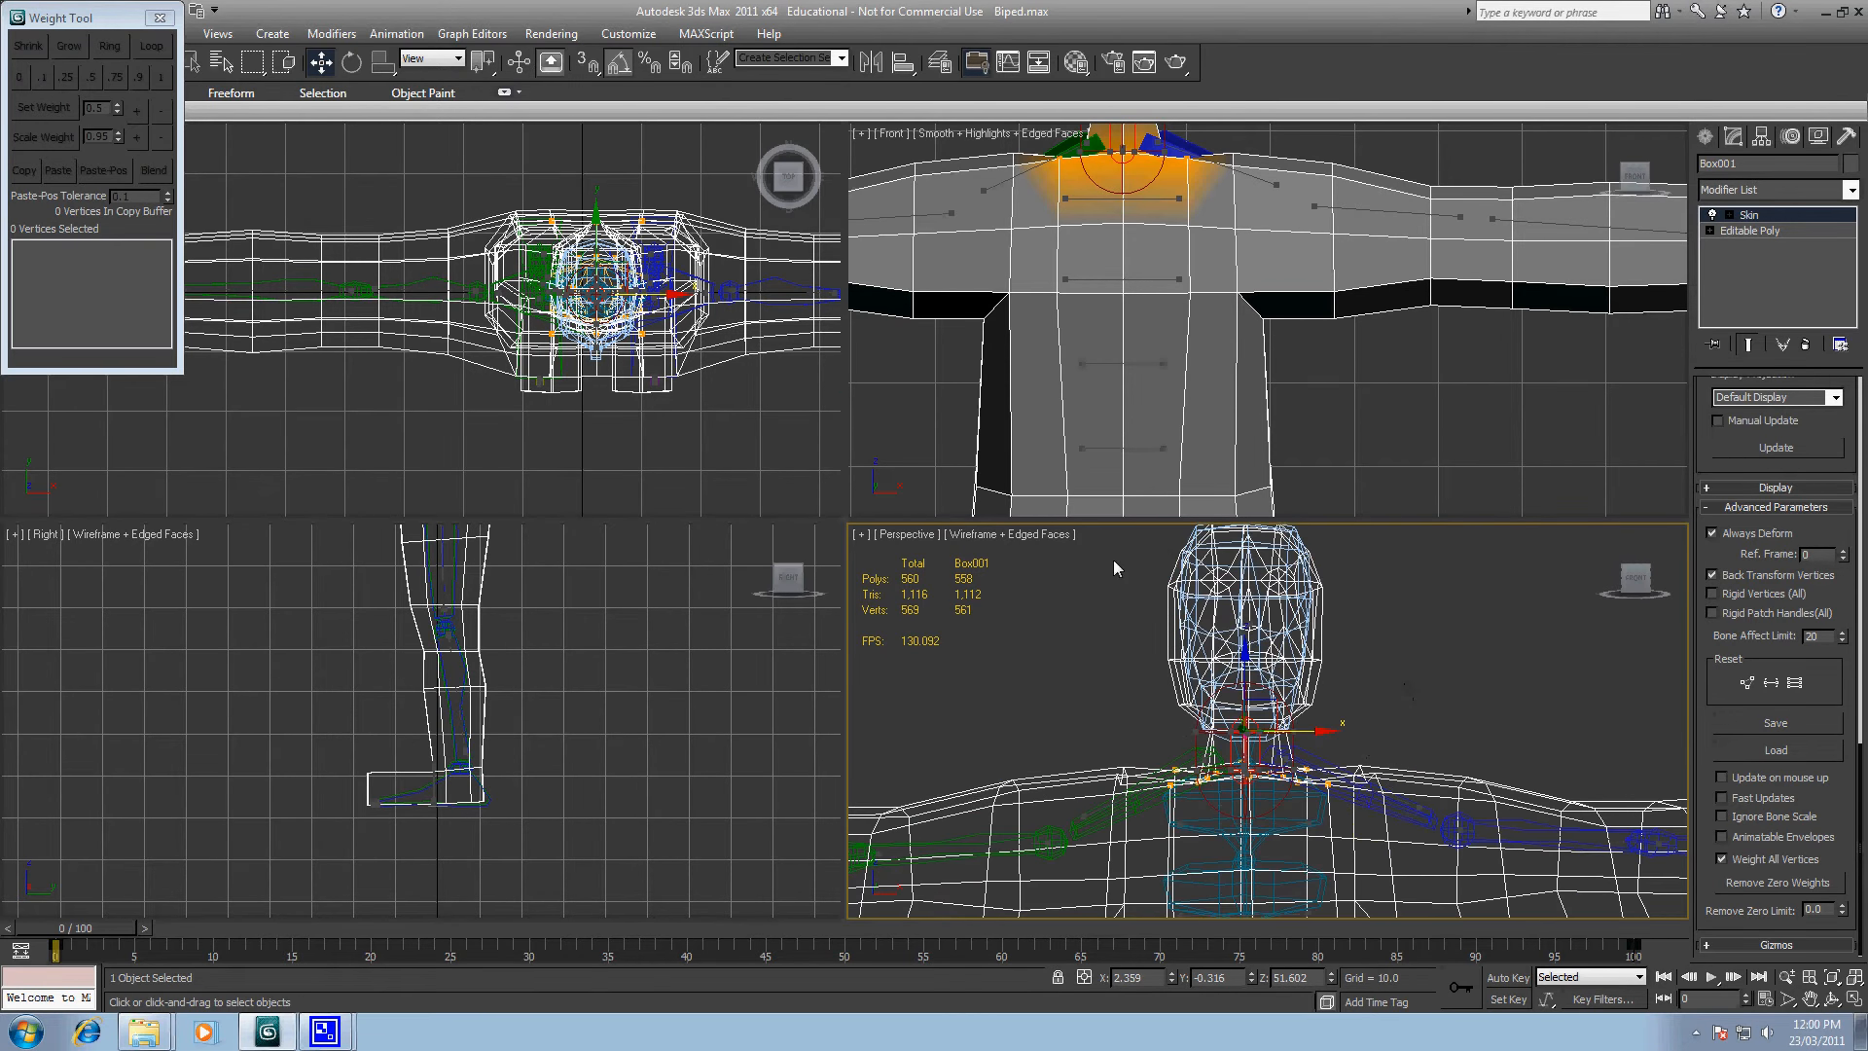
pyautogui.moveTo(1113, 558); pyautogui.dragTo(1117, 611, button='middle')
pyautogui.keyDown('alt'); pyautogui.moveTo(1170, 774); pyautogui.dragTo(1204, 749, button='middle'); pyautogui.keyUp('alt')
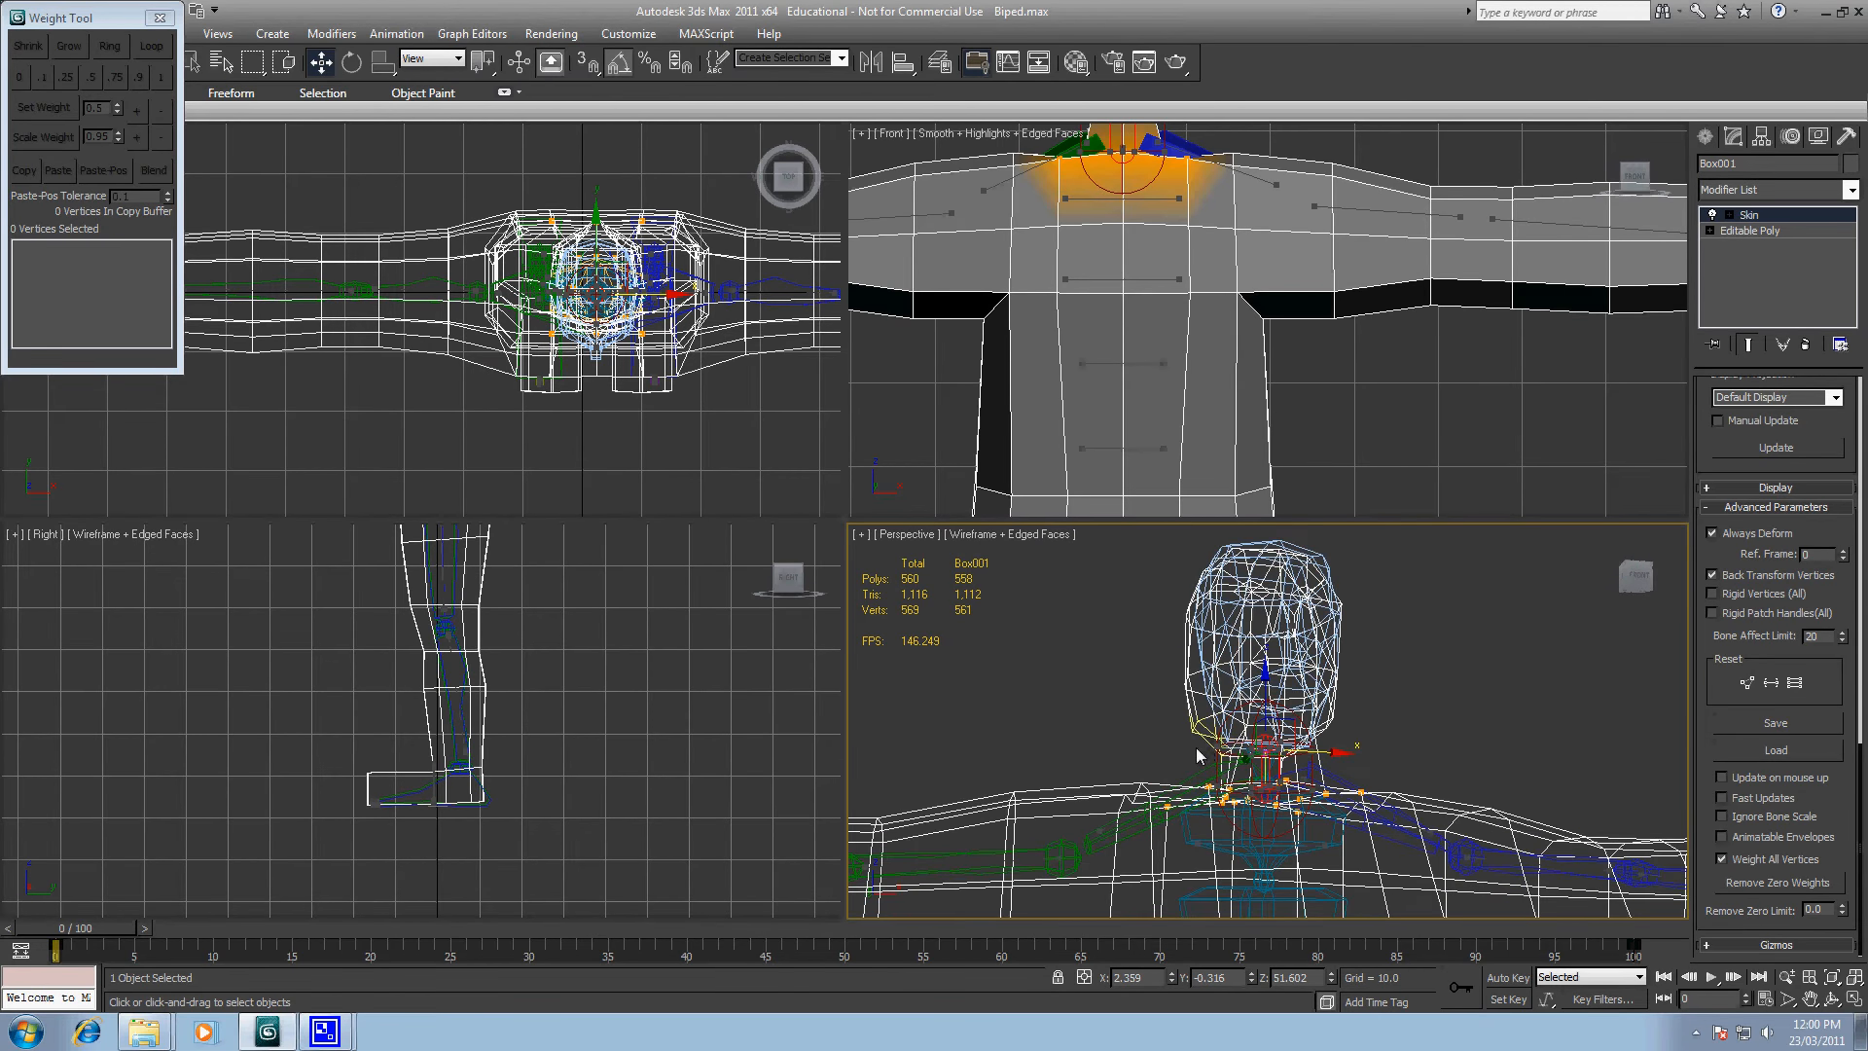
pyautogui.moveTo(1292, 140); pyautogui.dragTo(1205, 347, button='middle')
pyautogui.scroll(4, 1205, 347)
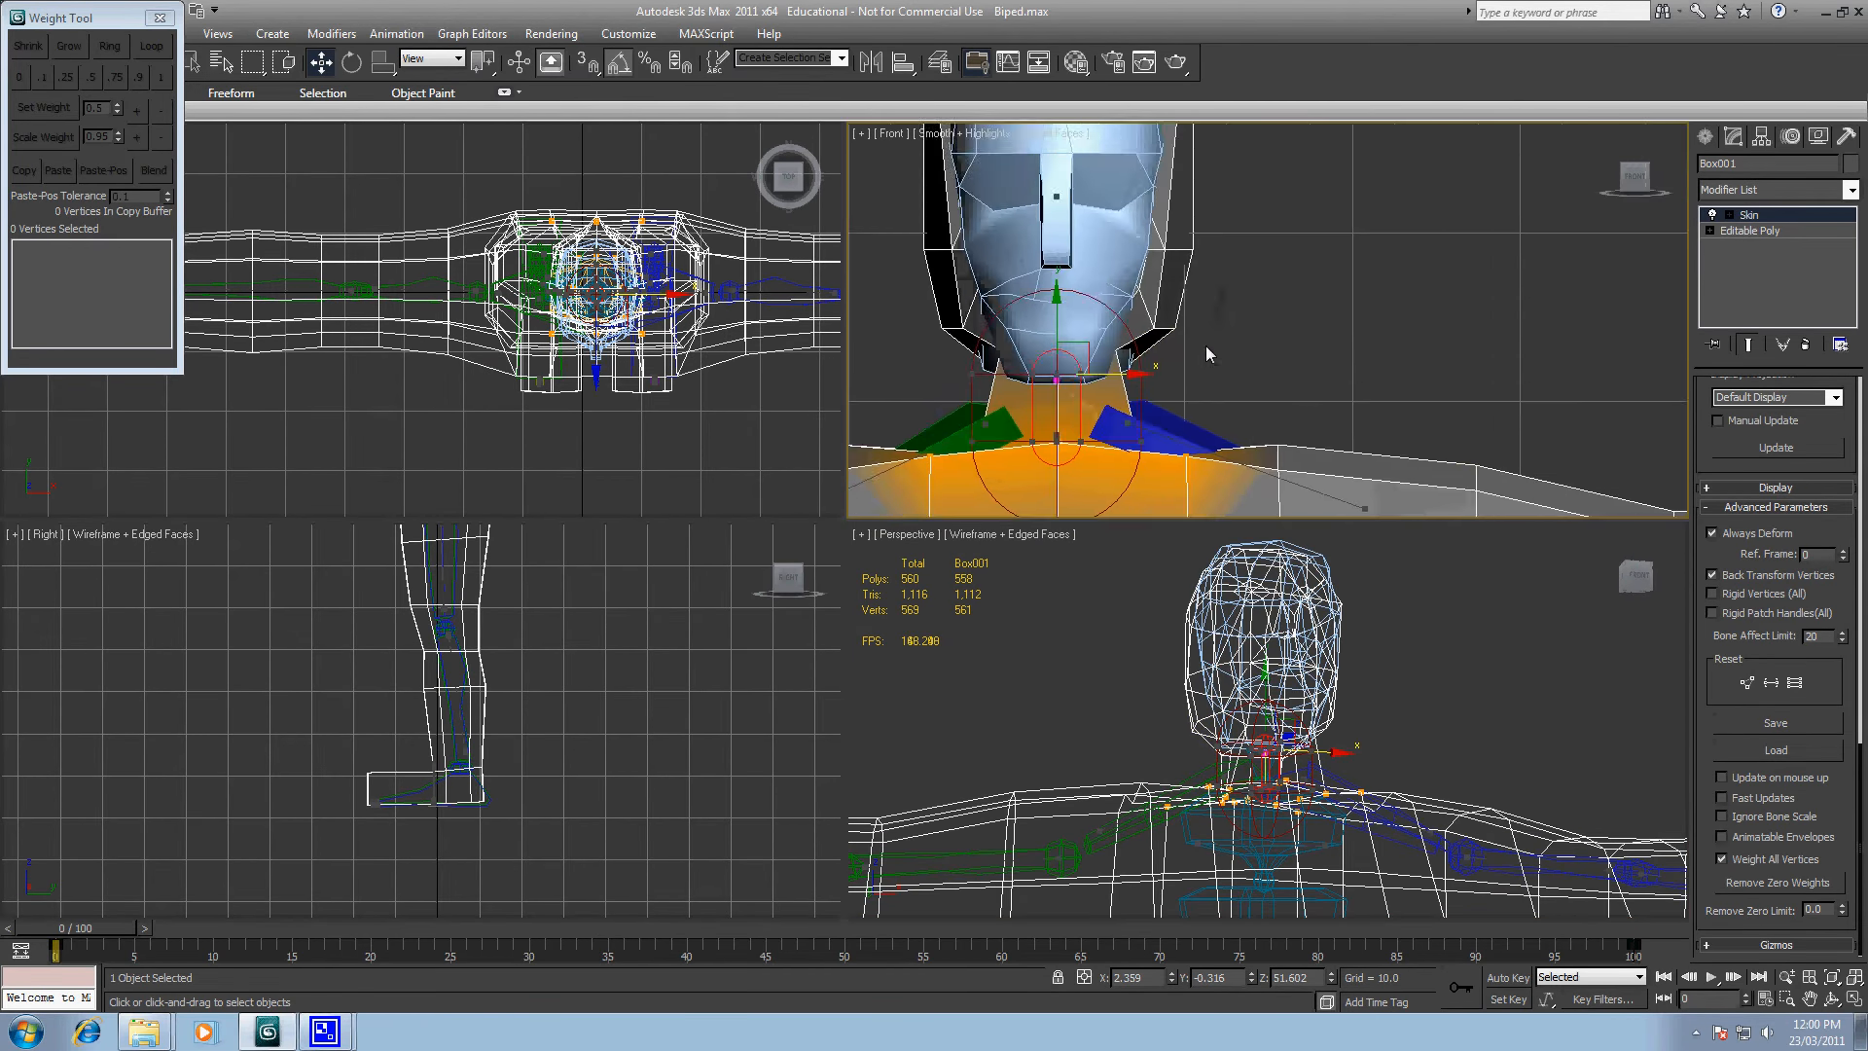
pyautogui.moveTo(1053, 278); pyautogui.dragTo(1297, 312)
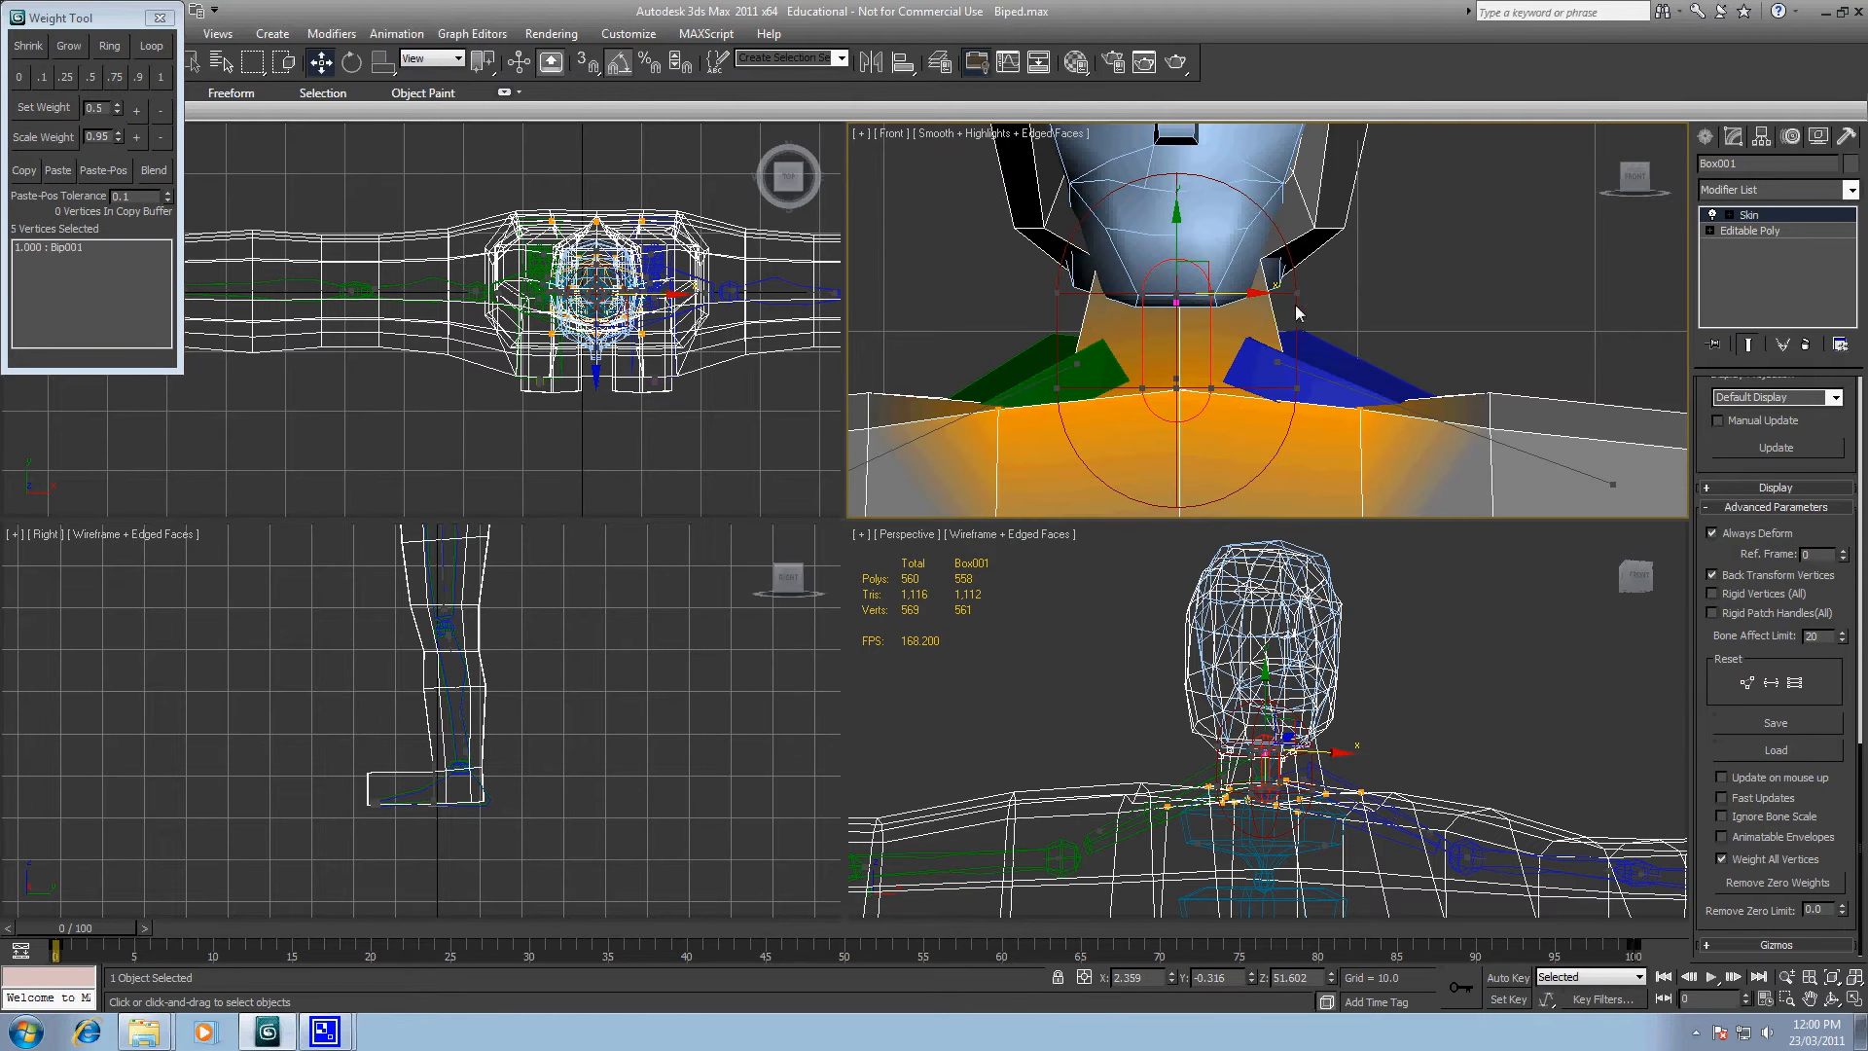
pyautogui.click(162, 79)
pyautogui.click(1768, 879)
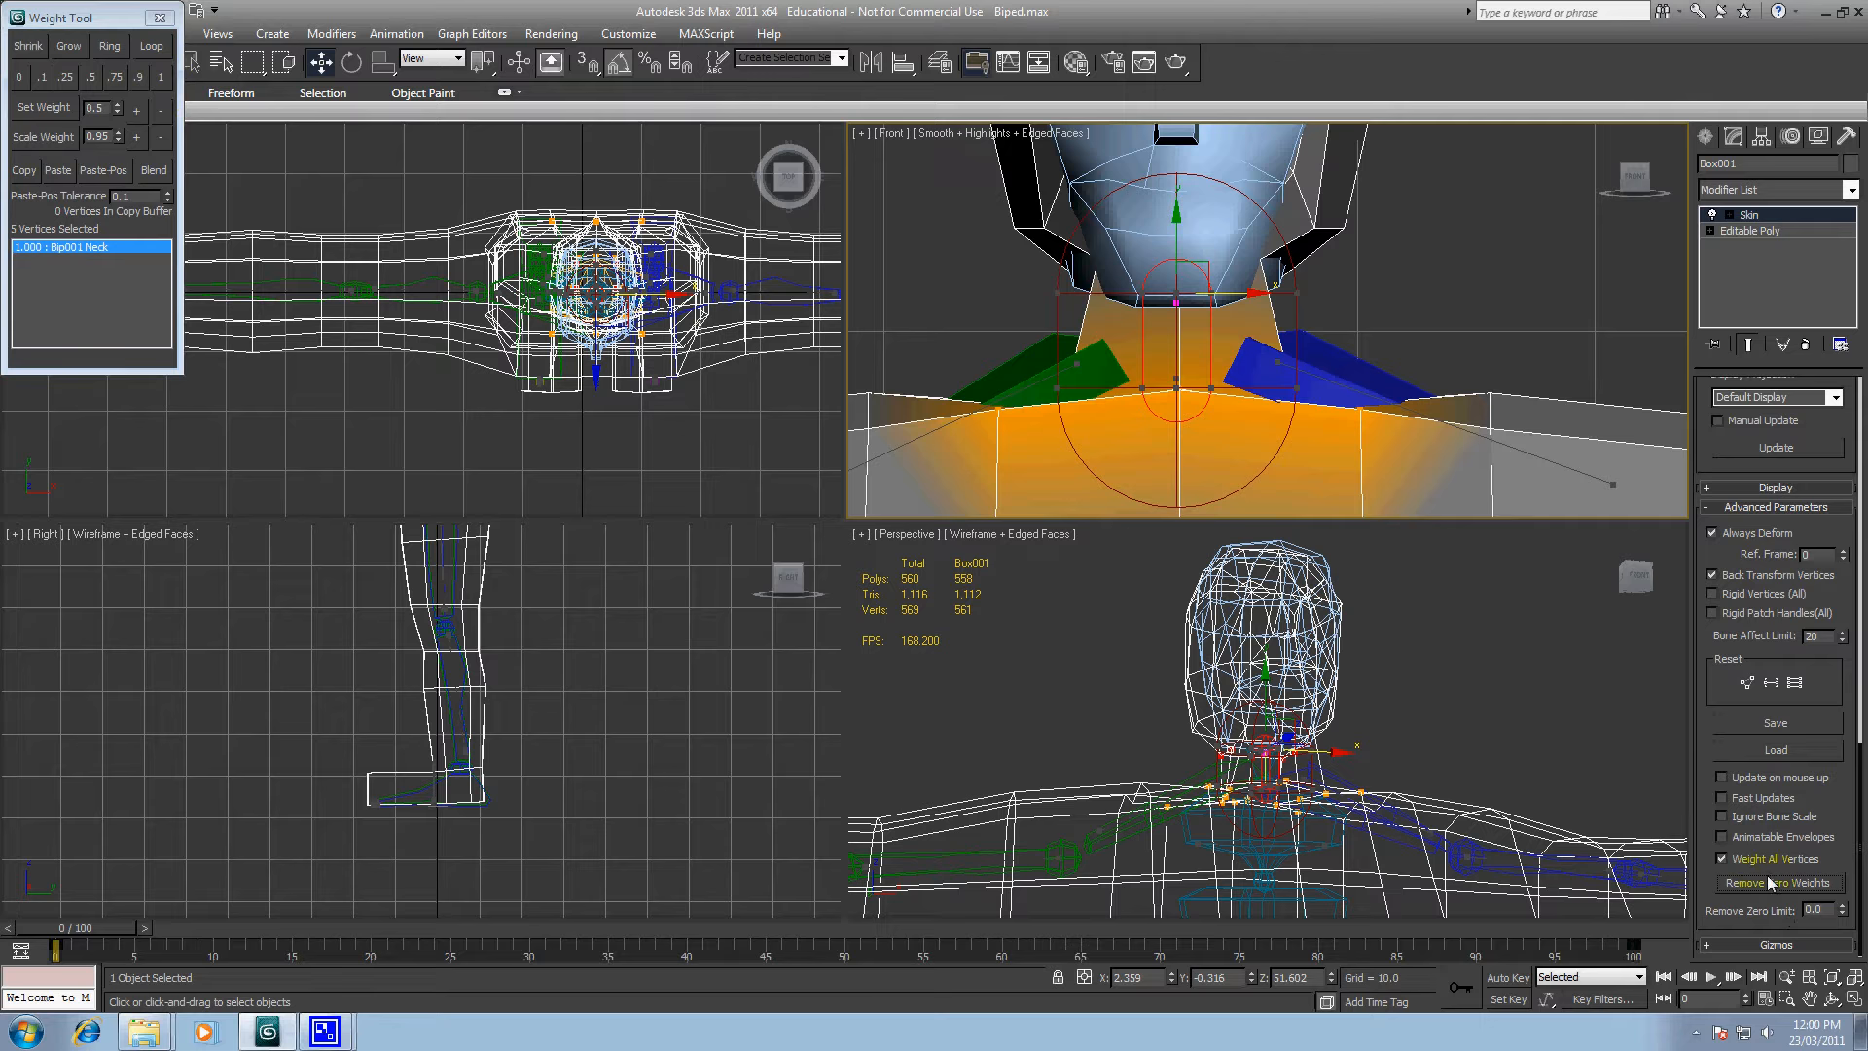
# Step: Select the 105 head vertices, weight them 1 to Bip001 Head, remove their zero weights, and clear the selection
pyautogui.scroll(-2, 1028, 395)
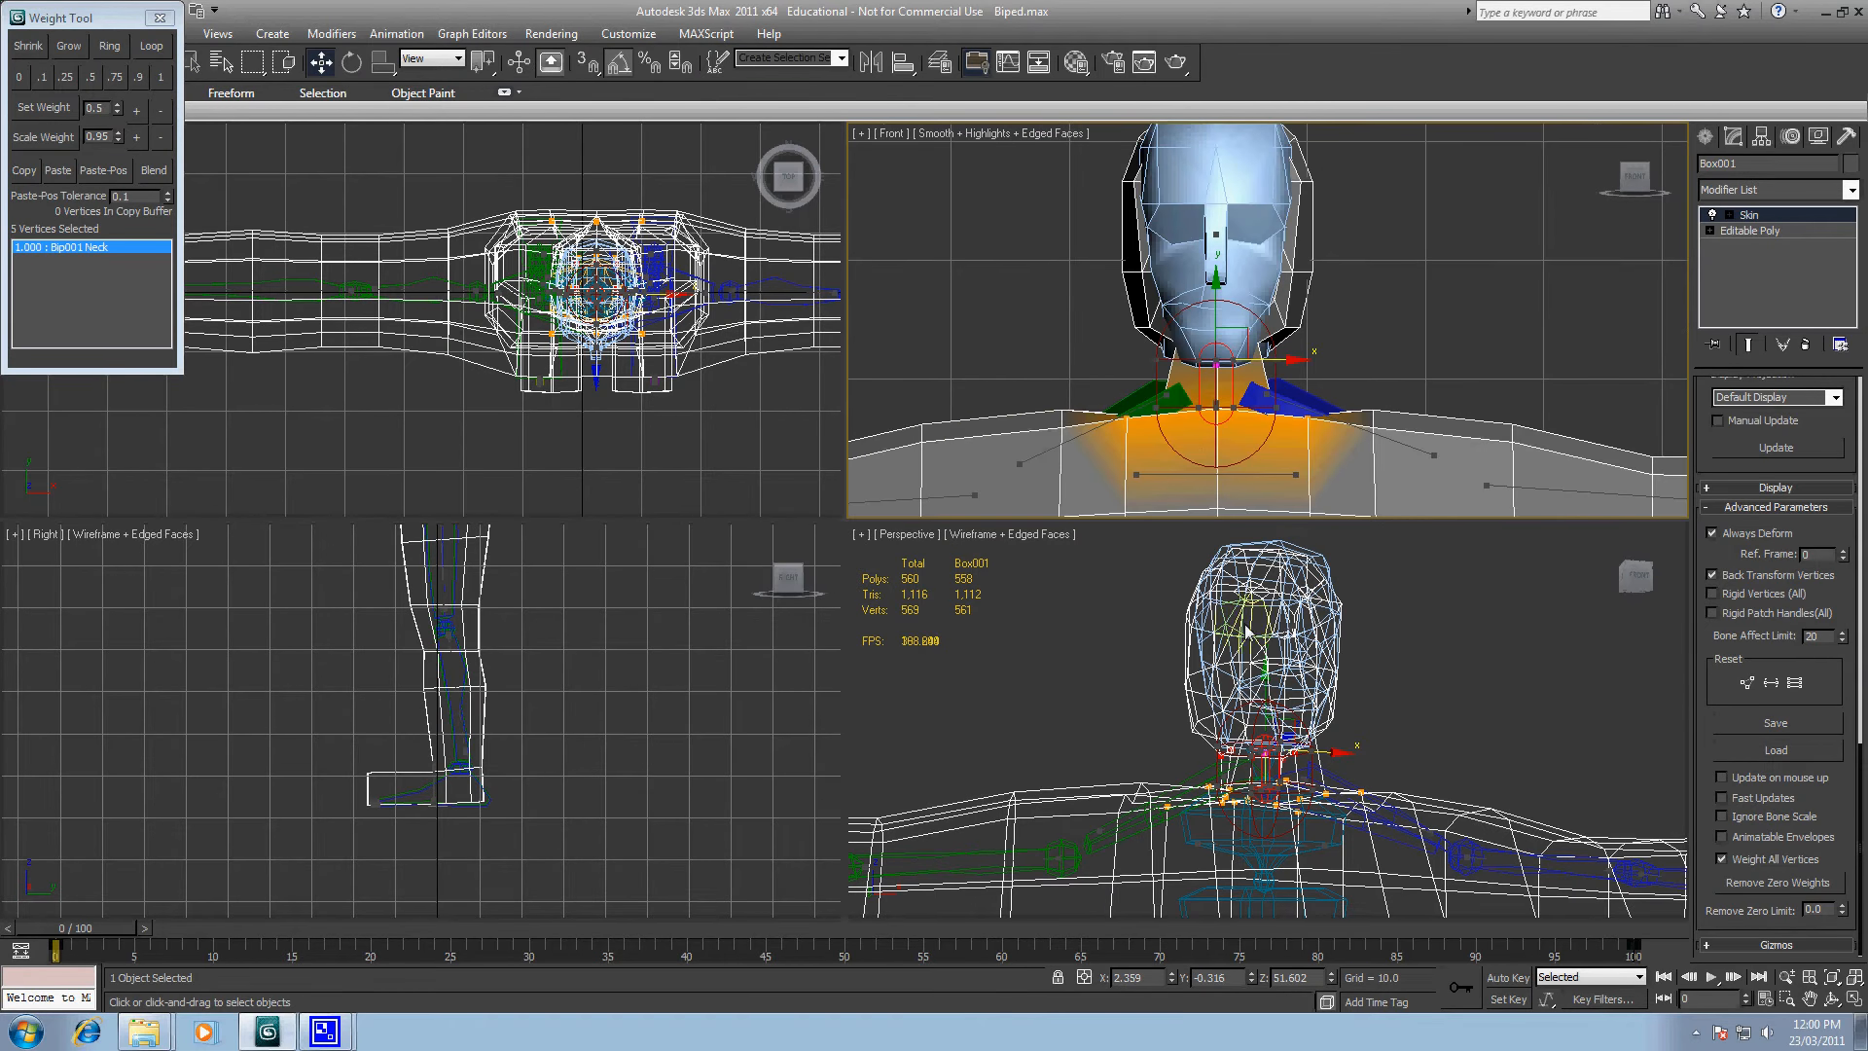
pyautogui.scroll(-2, 1133, 312)
pyautogui.moveTo(1090, 195); pyautogui.dragTo(1345, 394)
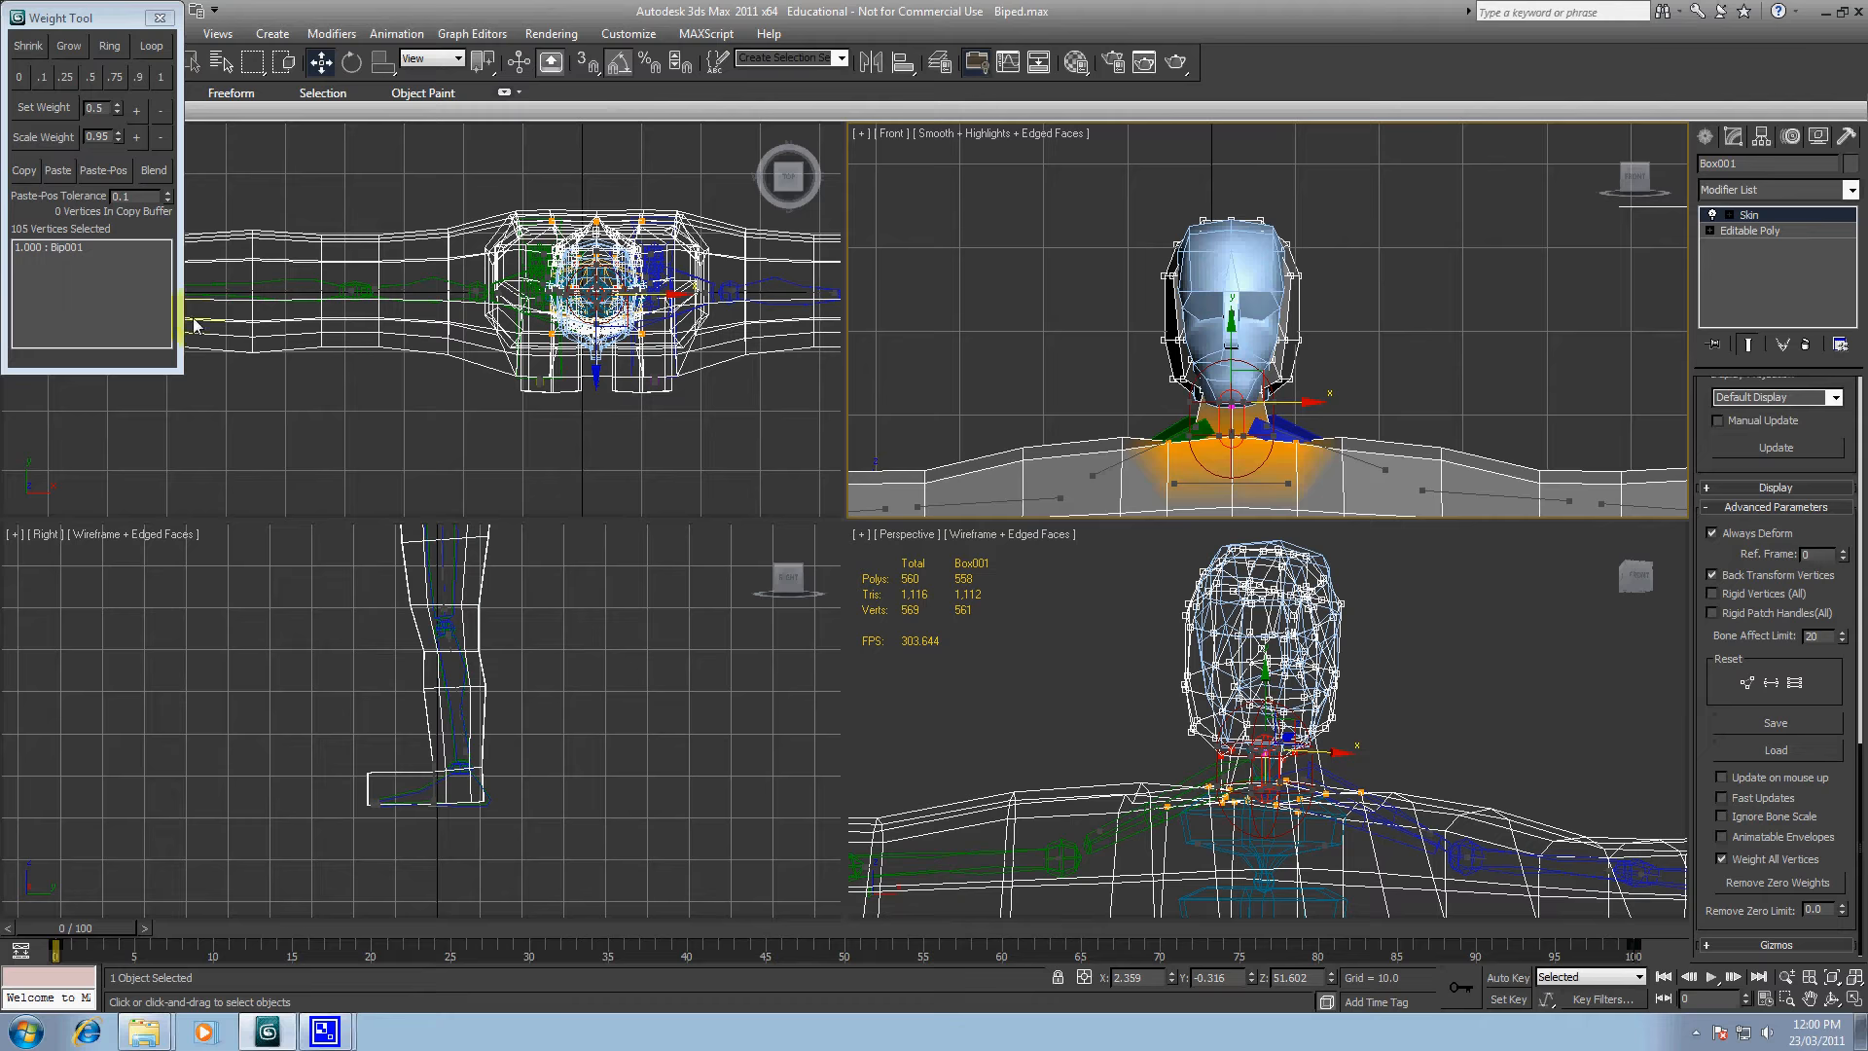
pyautogui.keyDown('alt'); pyautogui.moveTo(1401, 726); pyautogui.dragTo(1355, 774, button='middle'); pyautogui.keyUp('alt')
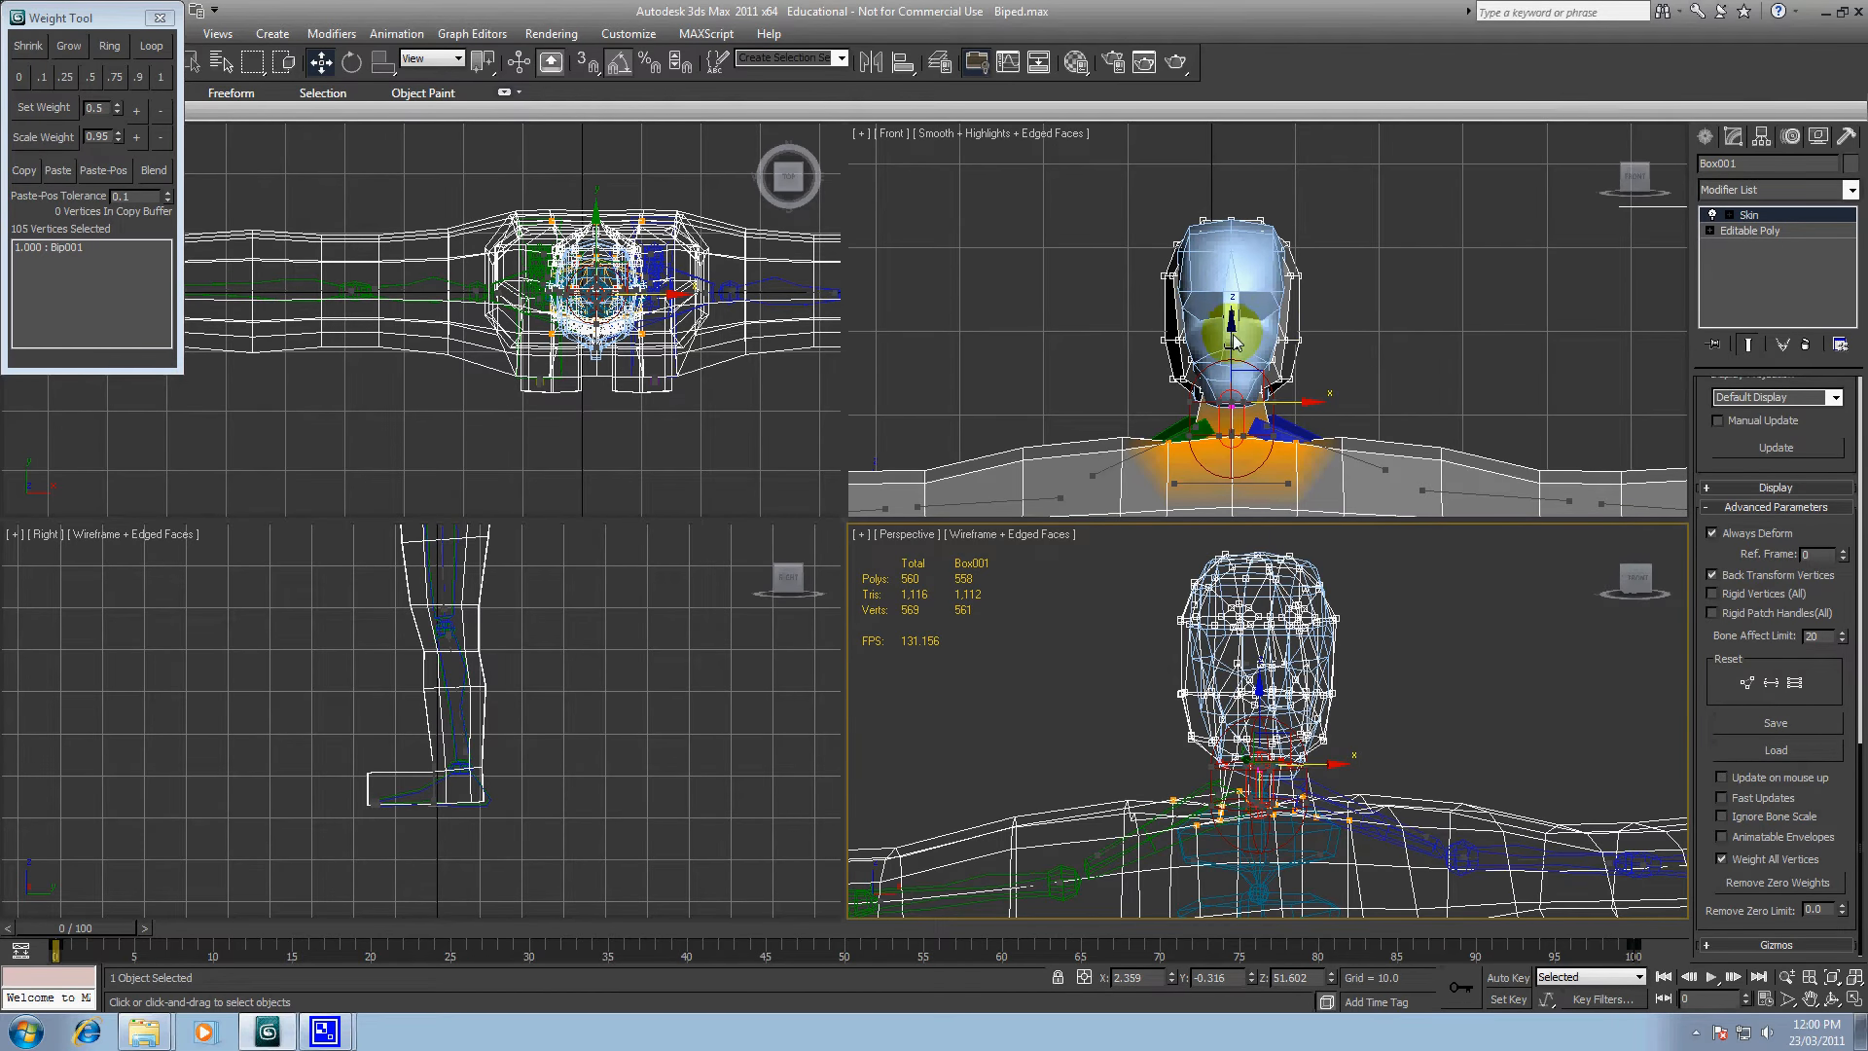
pyautogui.click(1233, 334)
pyautogui.doubleClick(1234, 333)
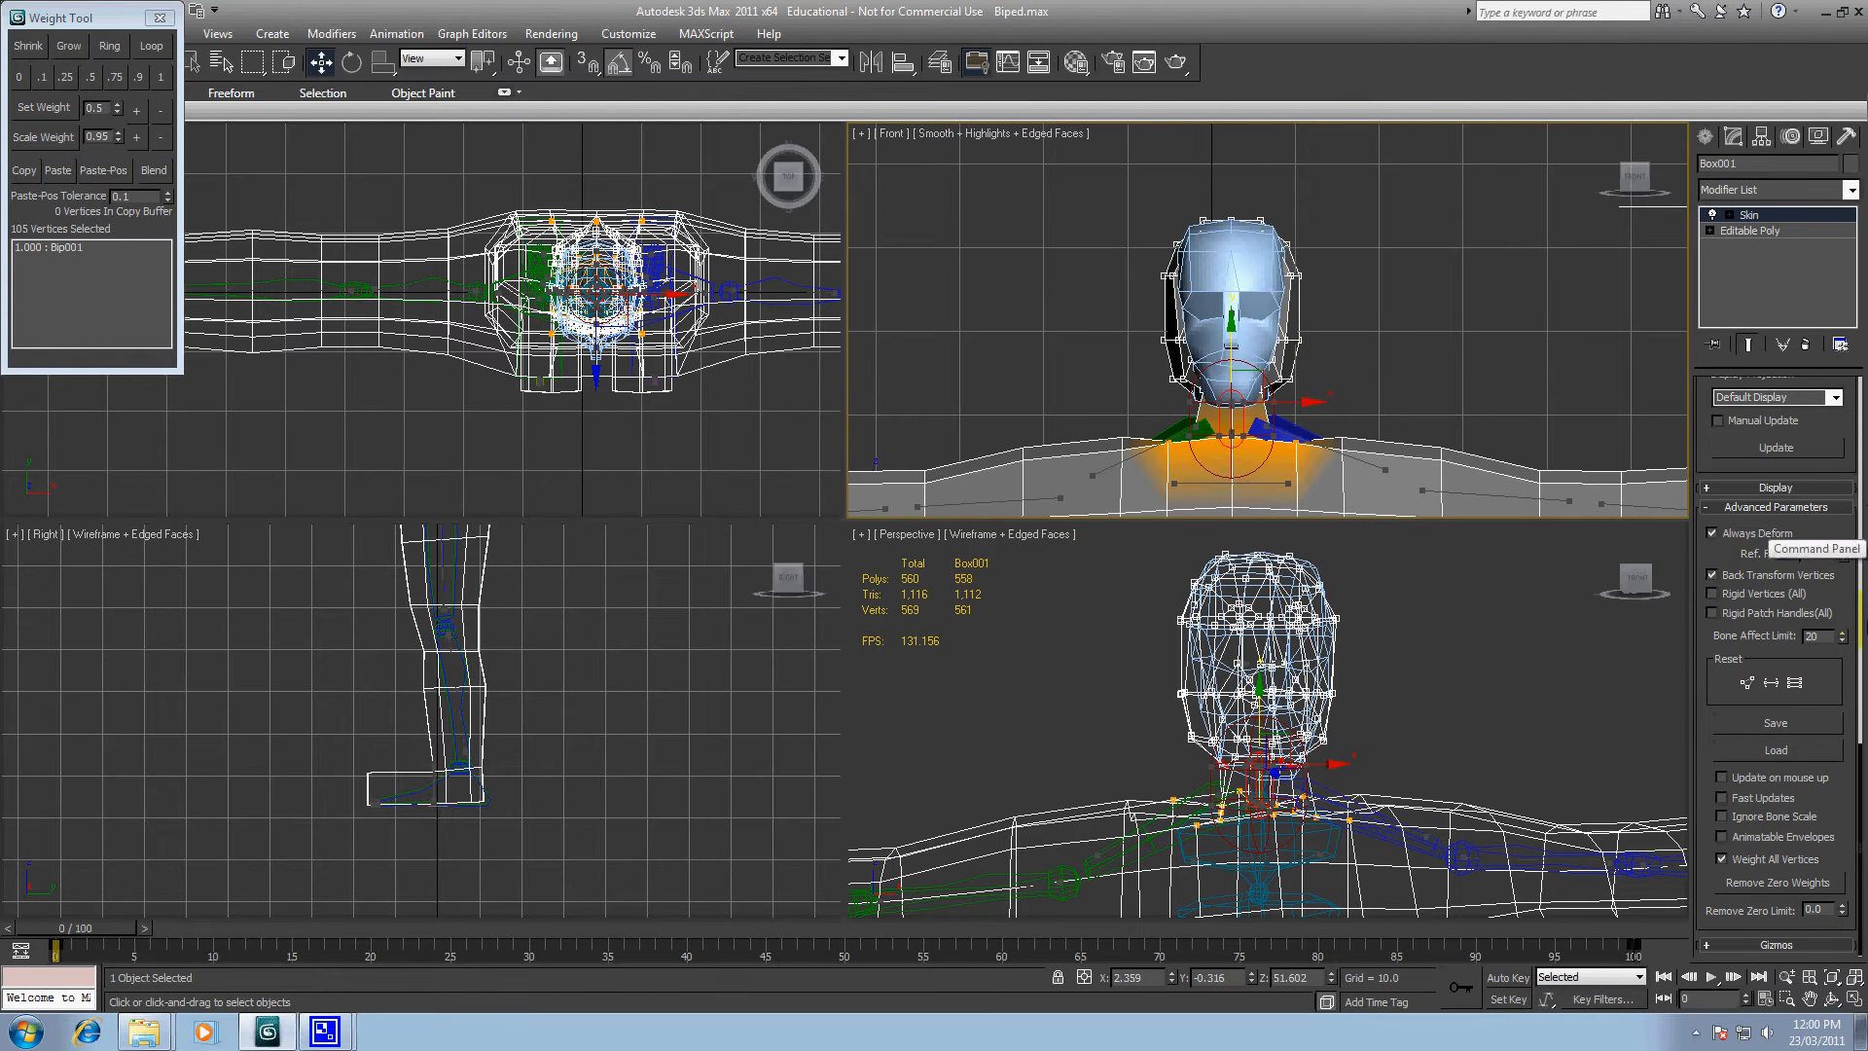
pyautogui.moveTo(1860, 739); pyautogui.dragTo(1860, 321)
pyautogui.click(1751, 693)
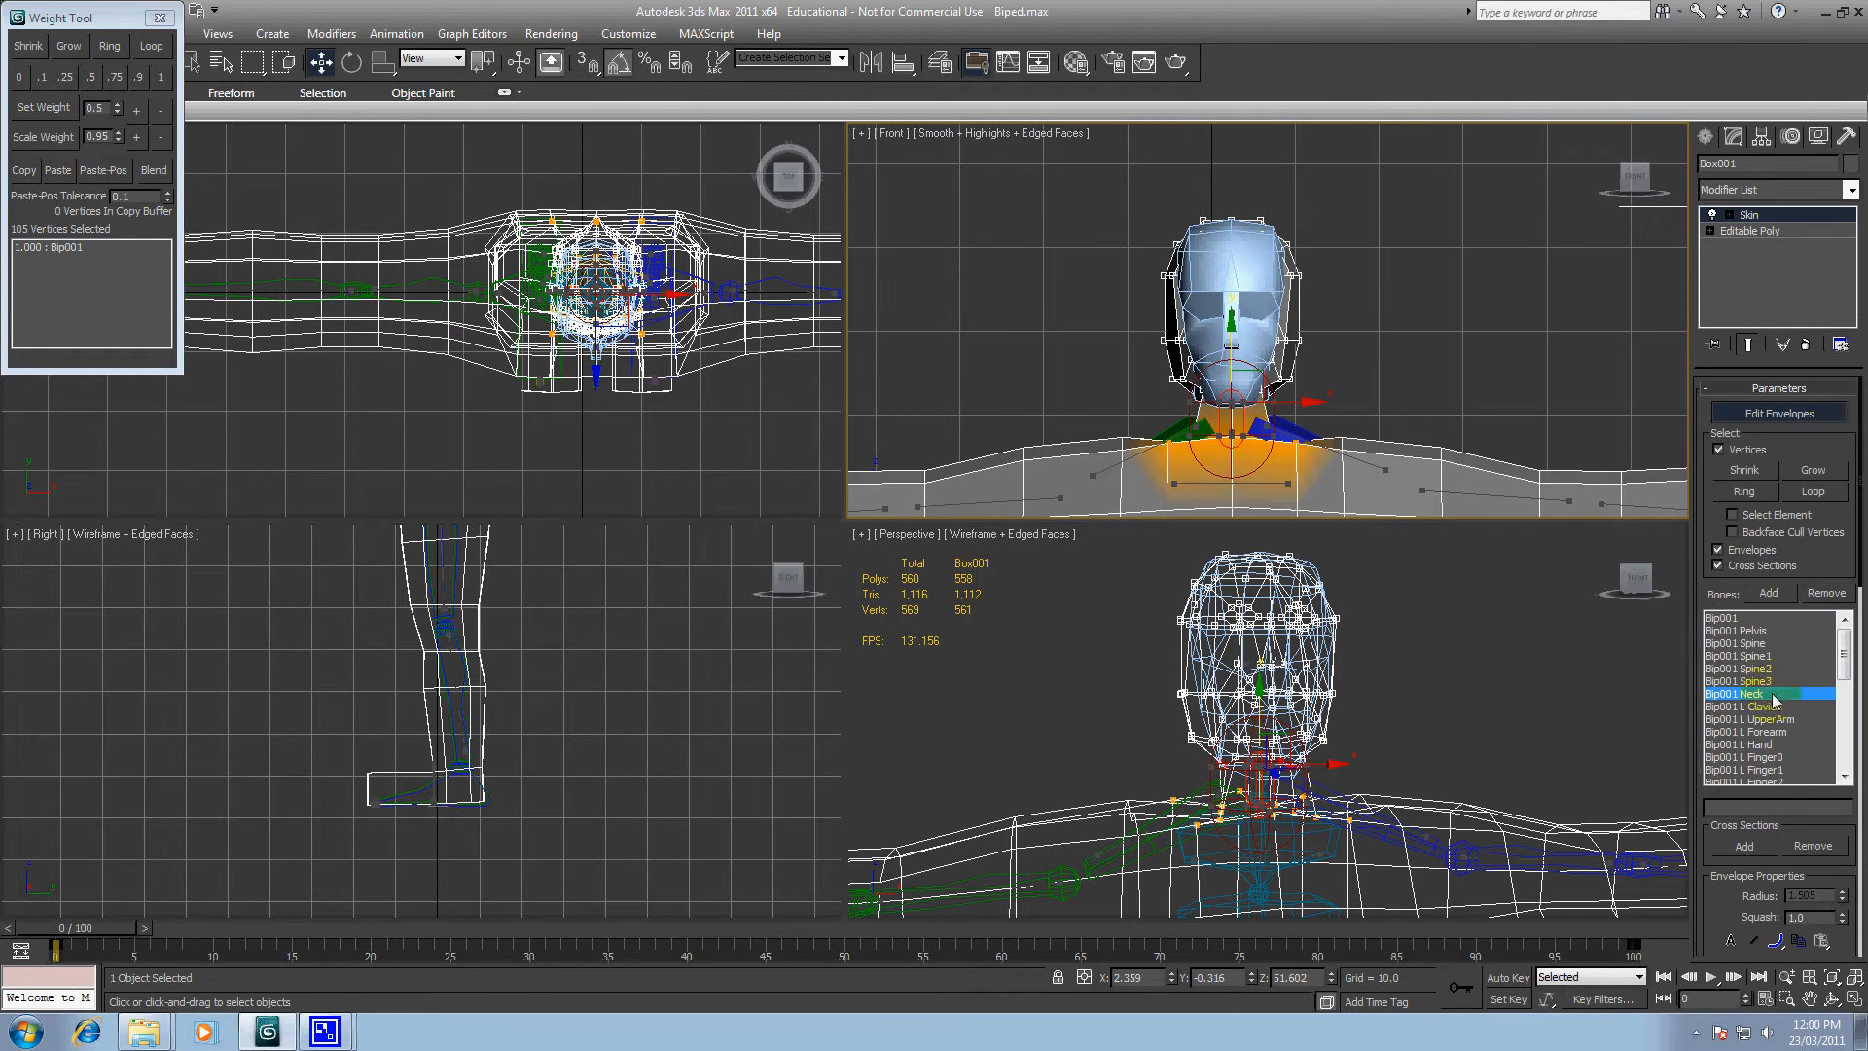
pyautogui.moveTo(1843, 656); pyautogui.dragTo(1840, 772)
pyautogui.click(1734, 668)
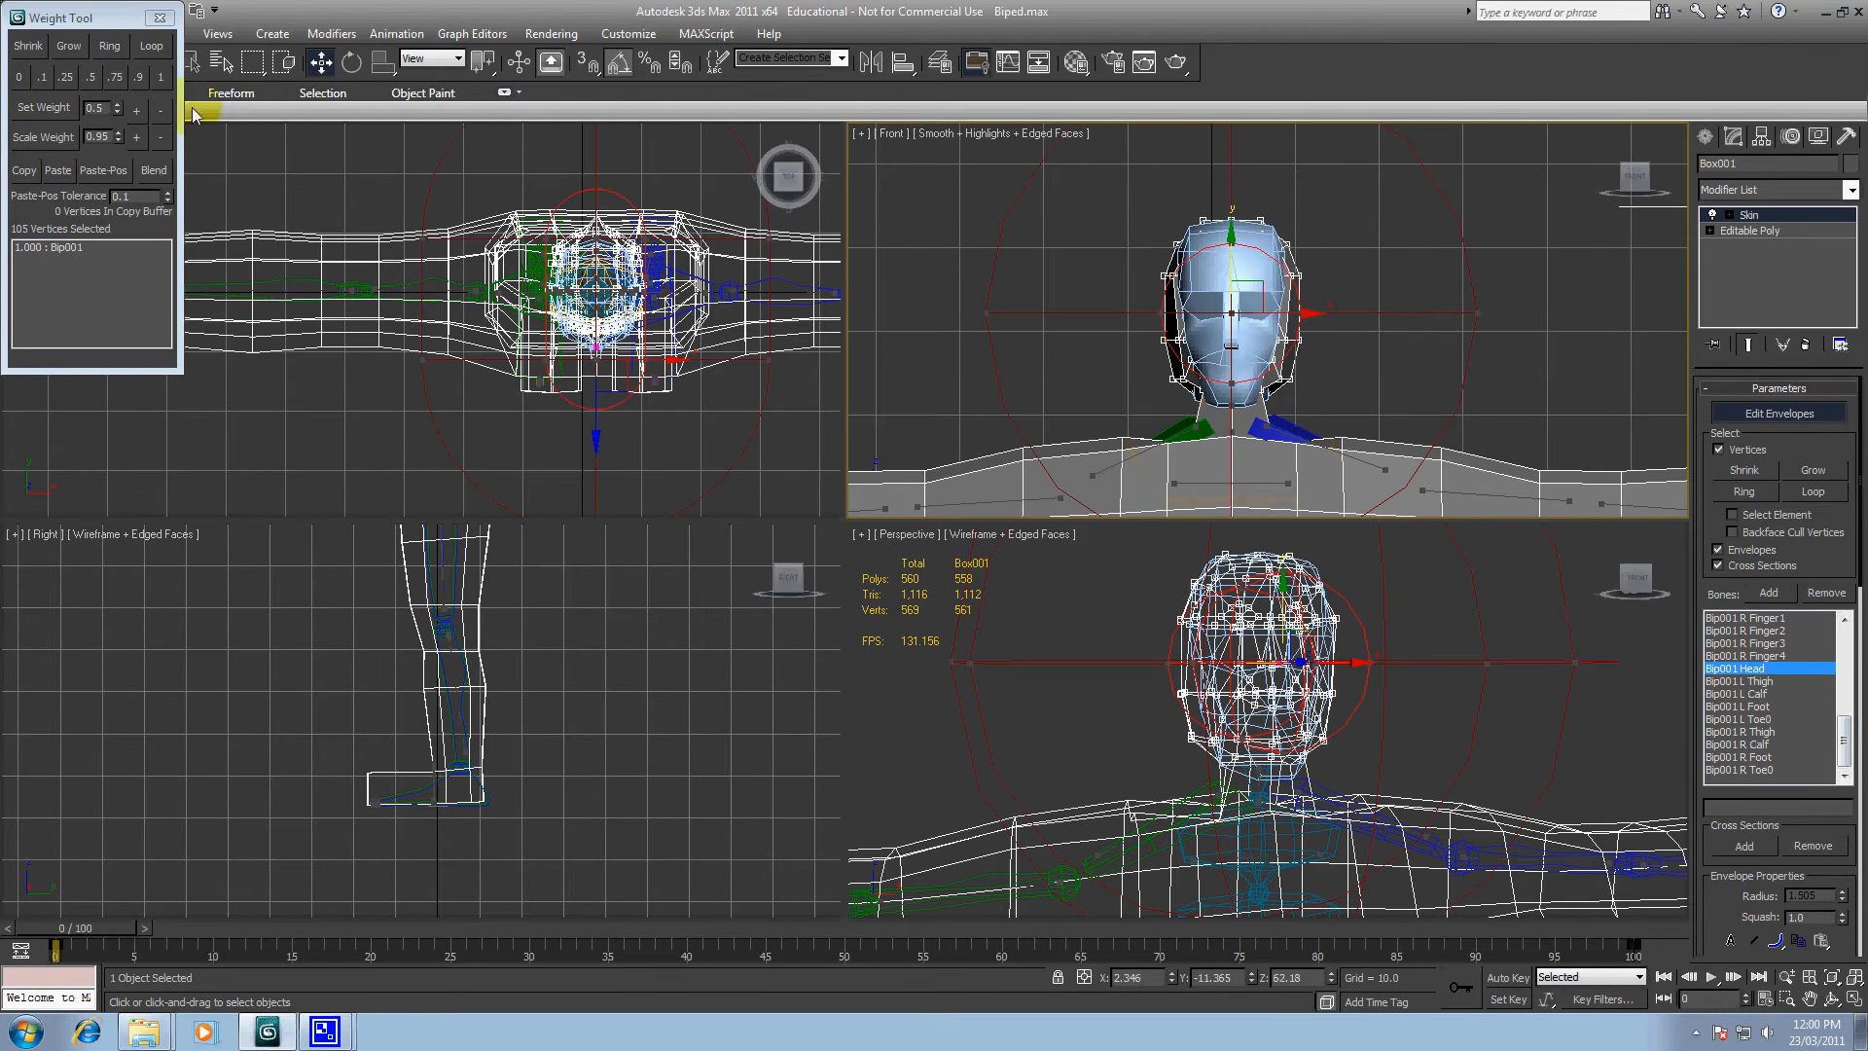
pyautogui.click(161, 79)
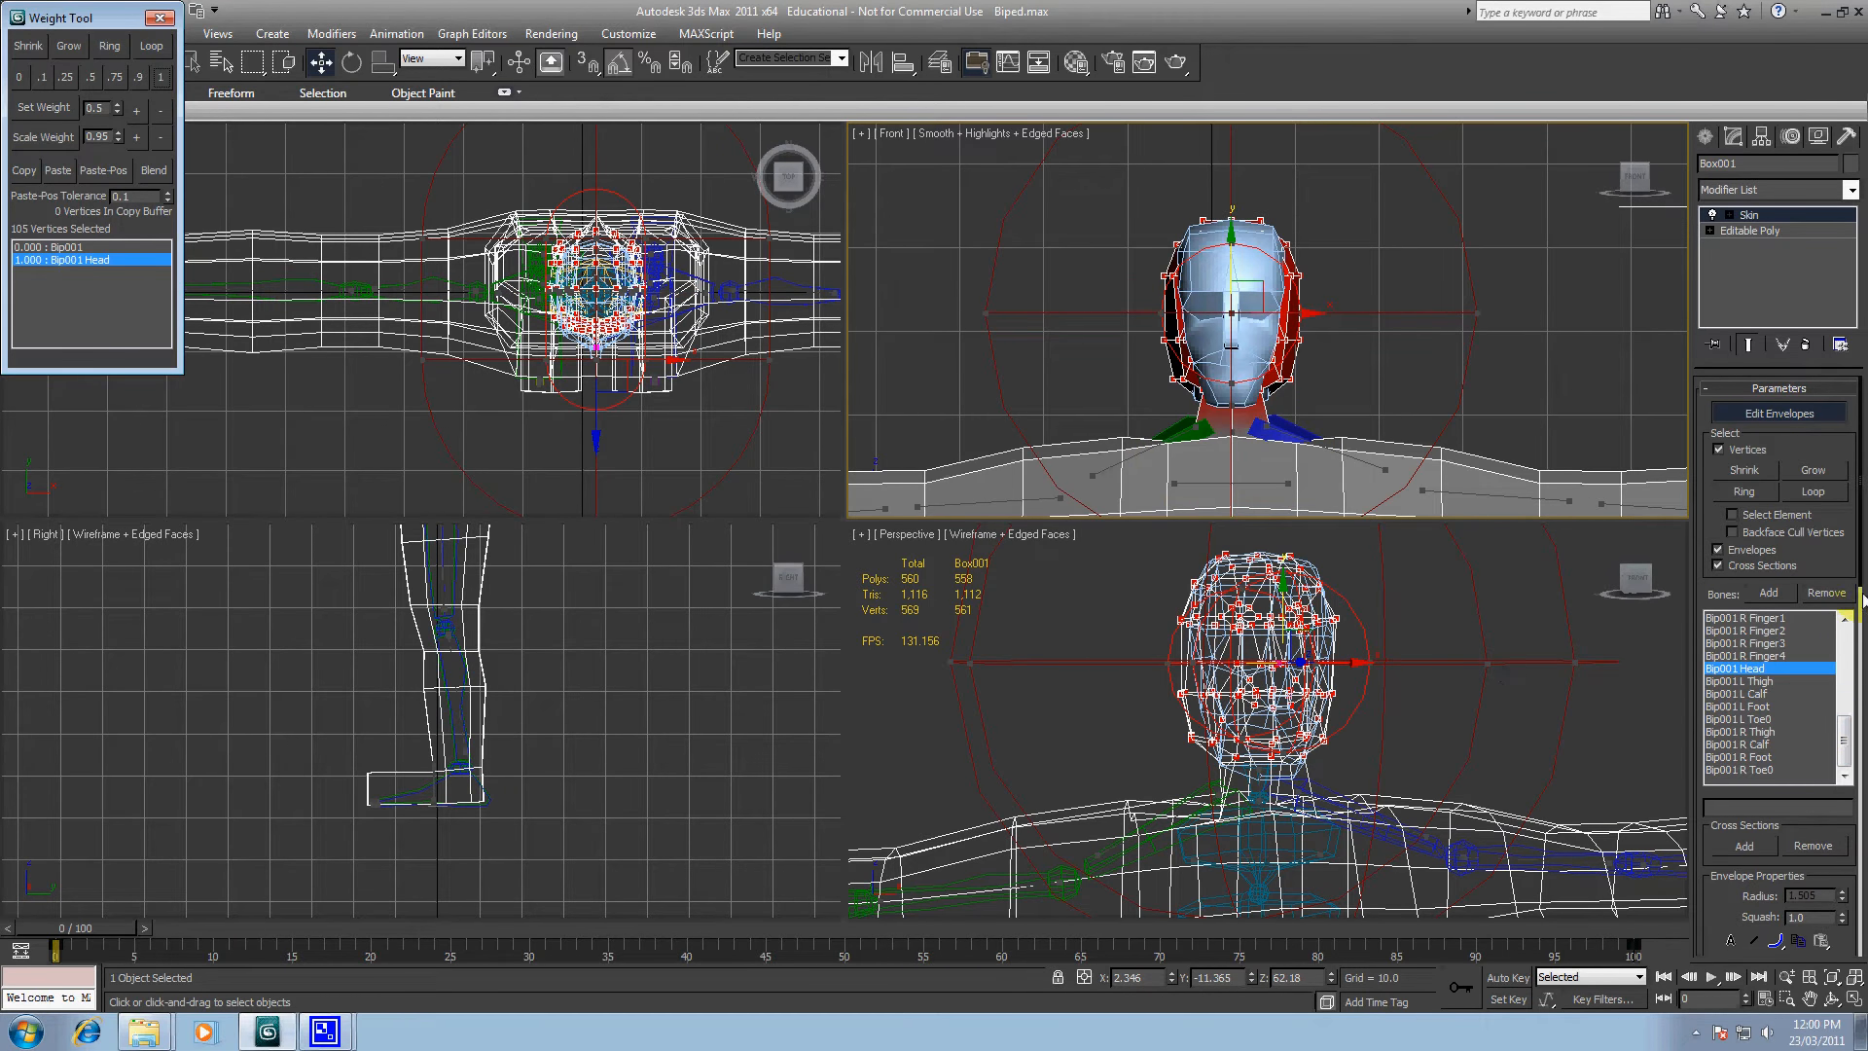
pyautogui.moveTo(1861, 605); pyautogui.dragTo(1849, 914)
pyautogui.click(1802, 915)
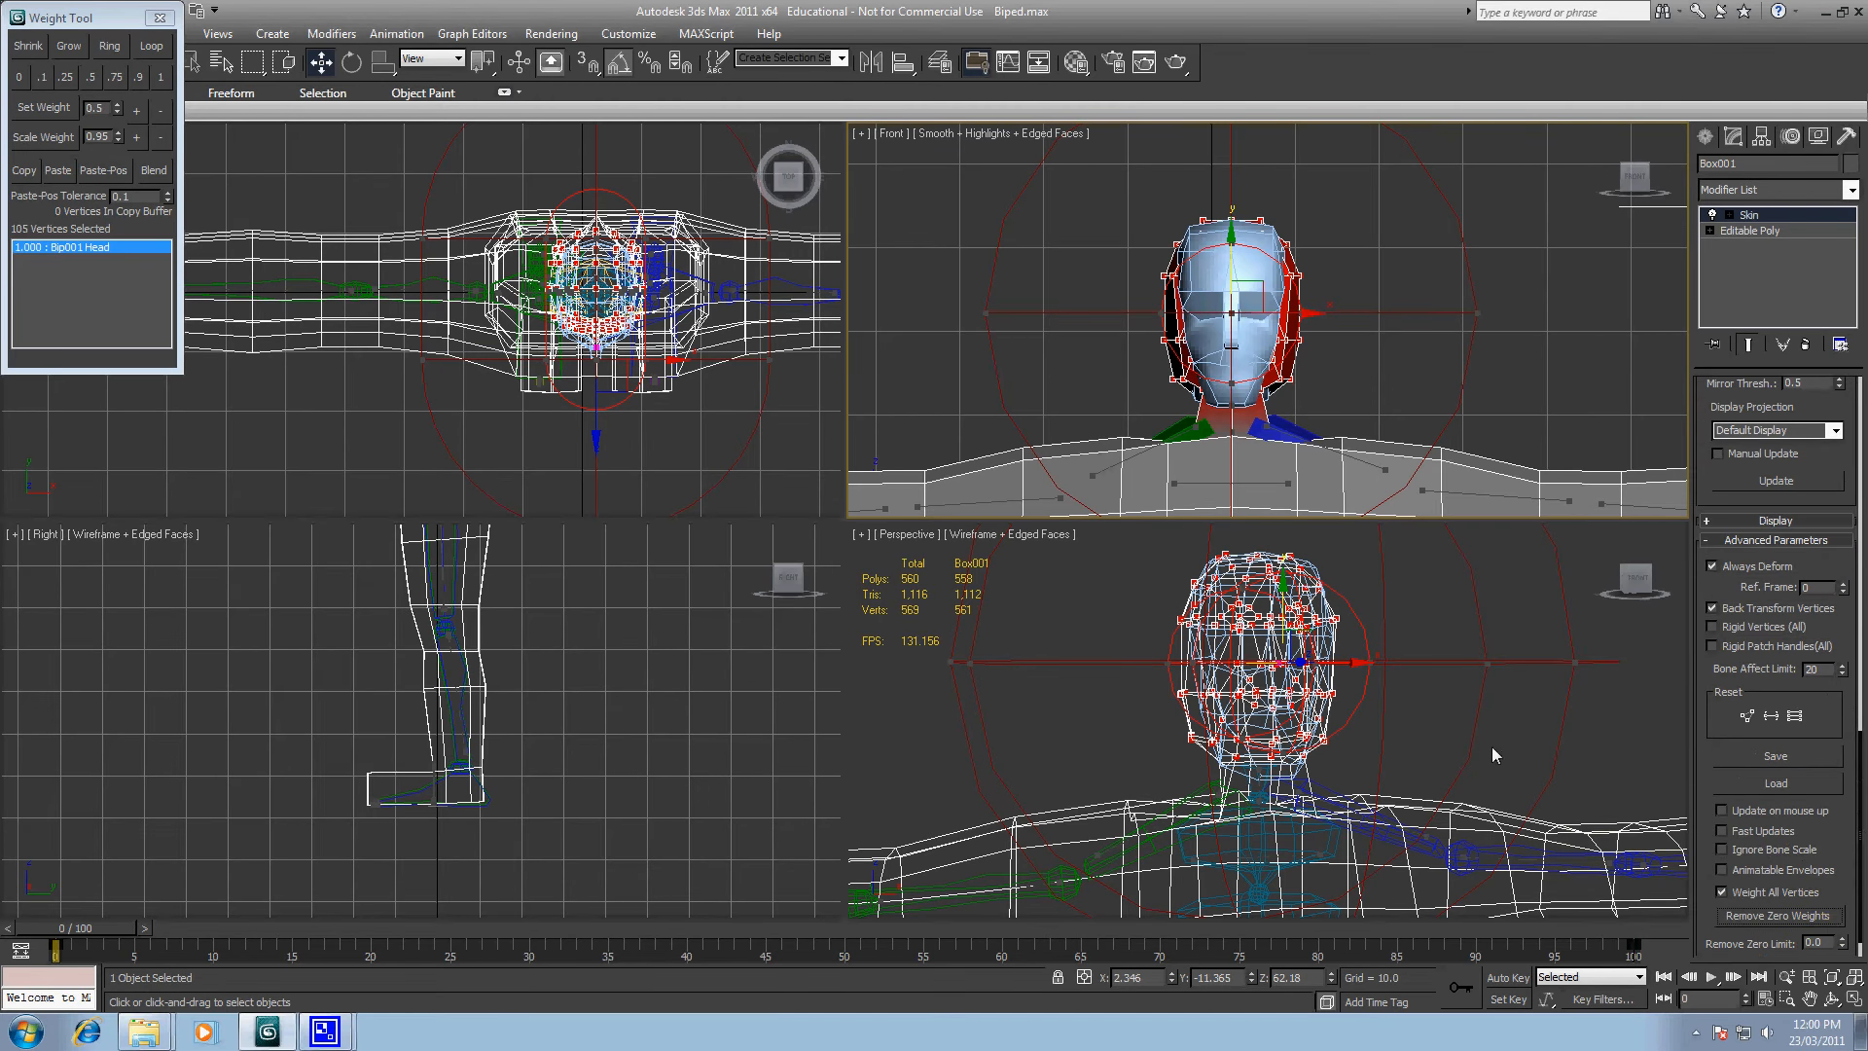
pyautogui.click(1397, 749)
# Step: Leave the skin envelope editing, select the biped's head, turn off the biped's Figure Mode, and deselect it
pyautogui.scroll(-5, 1399, 619)
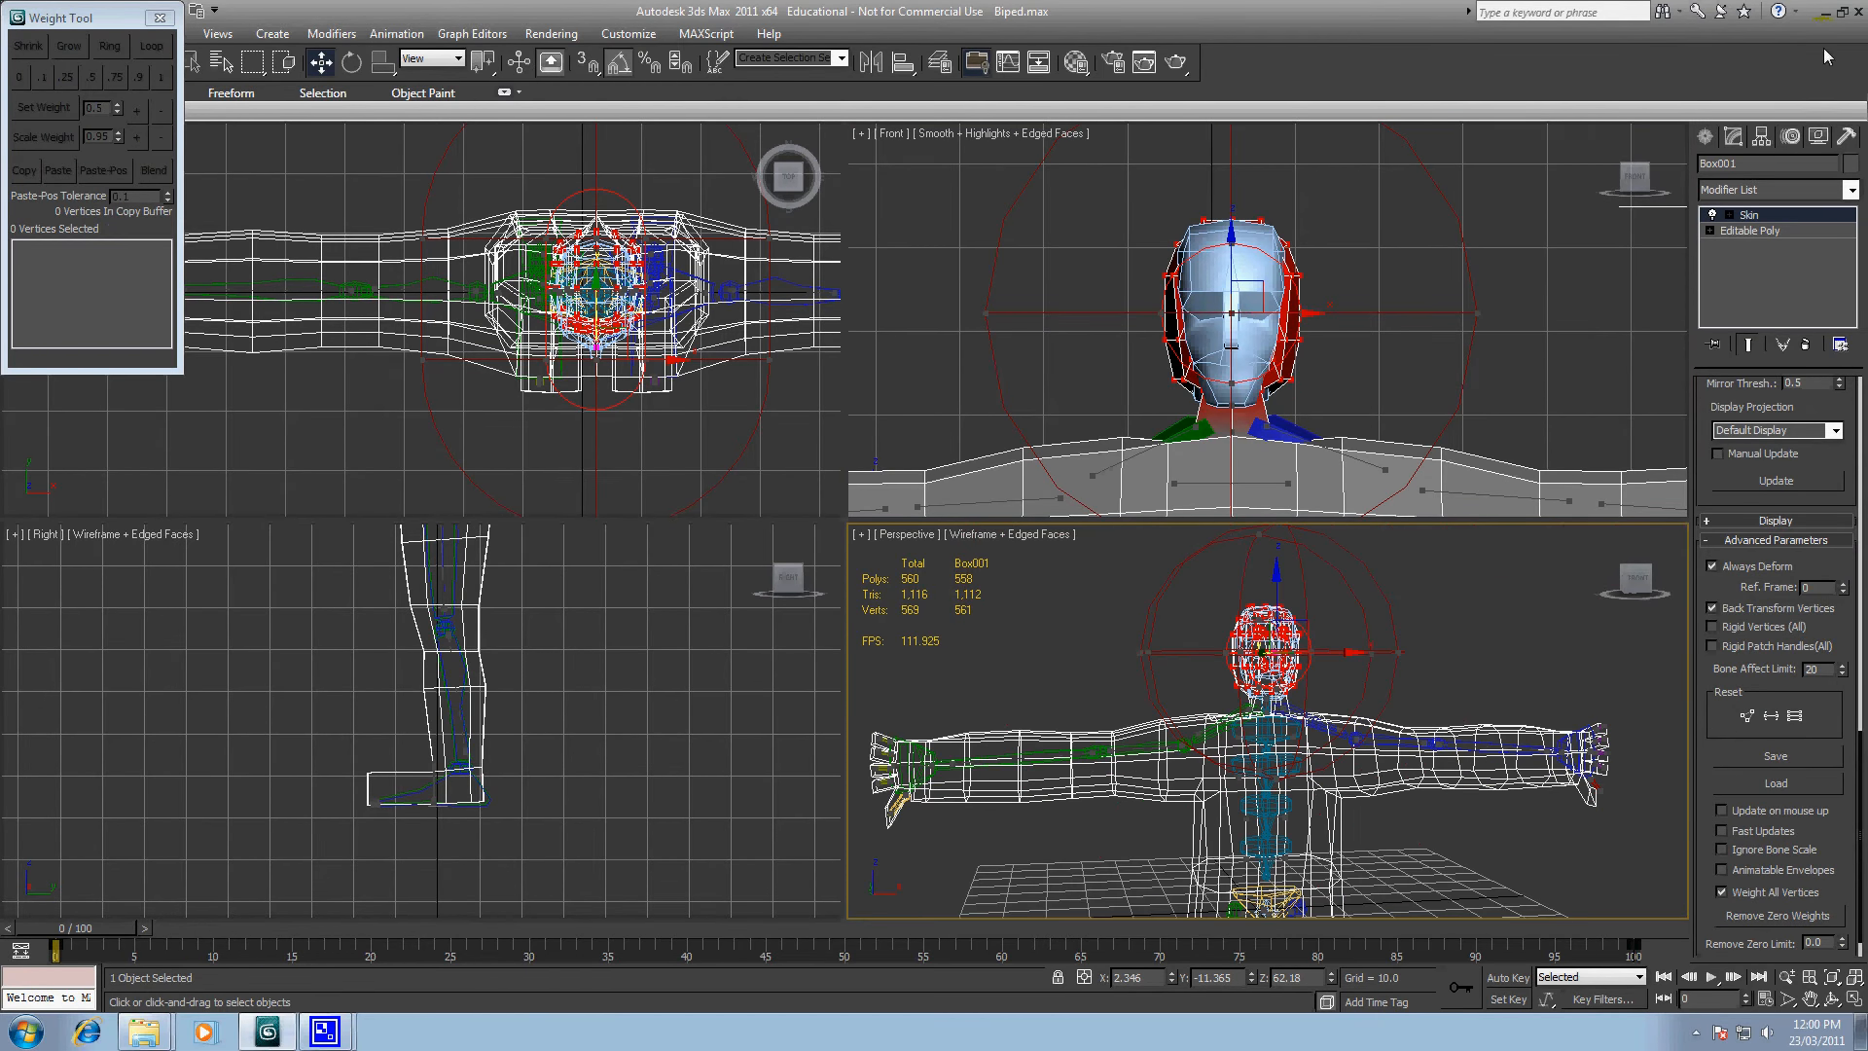
pyautogui.click(1788, 139)
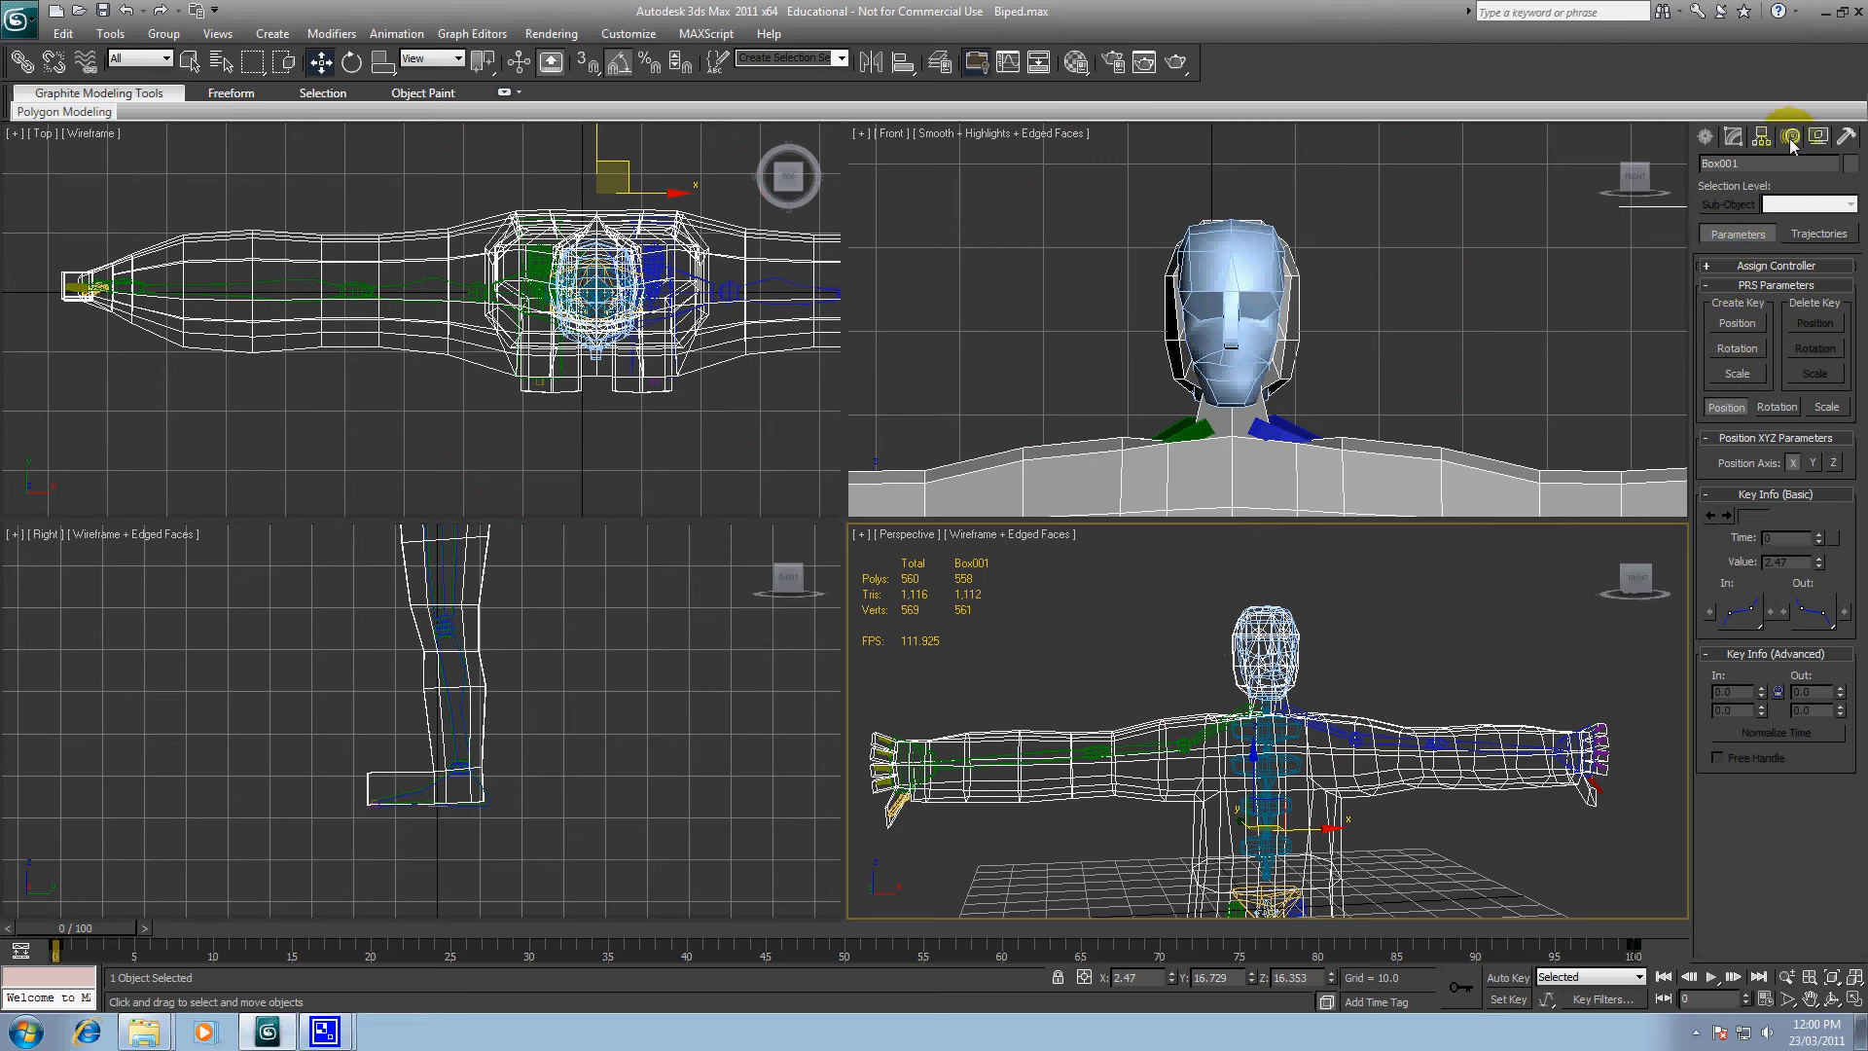
pyautogui.click(1368, 583)
pyautogui.click(1294, 675)
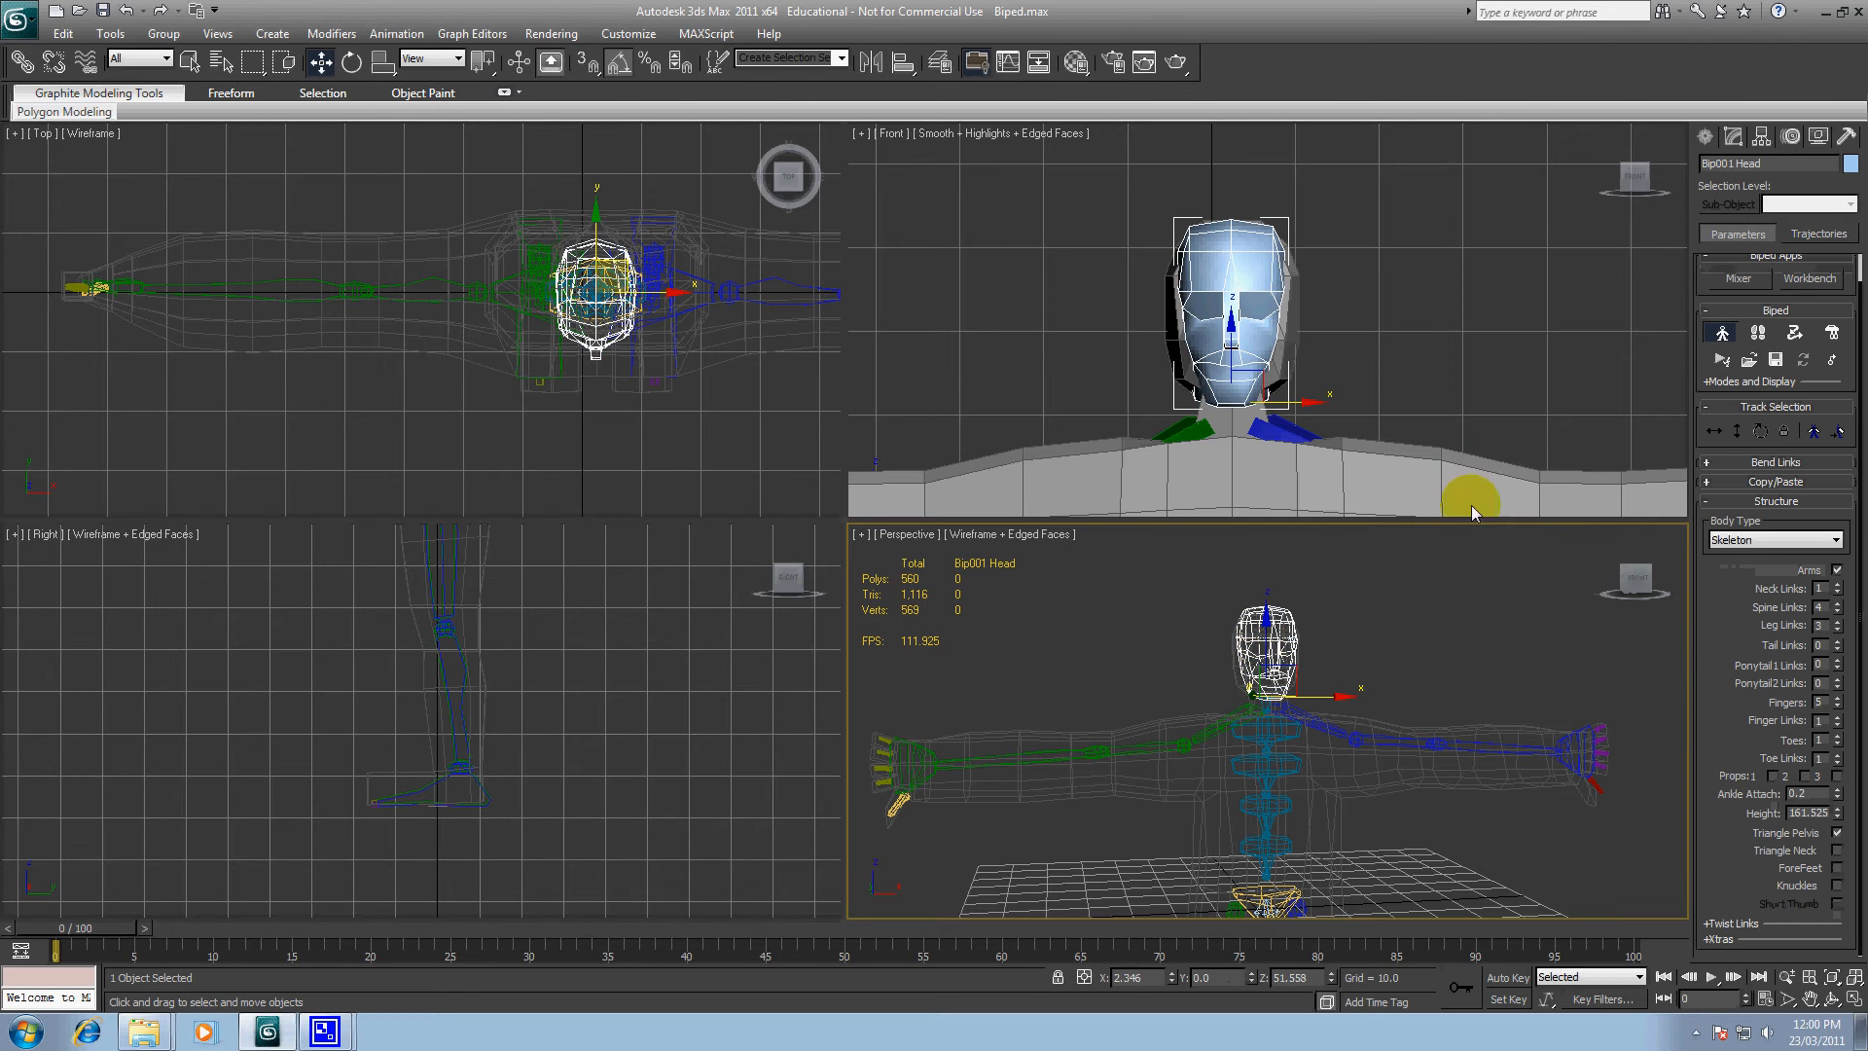
pyautogui.click(1721, 333)
pyautogui.click(1385, 599)
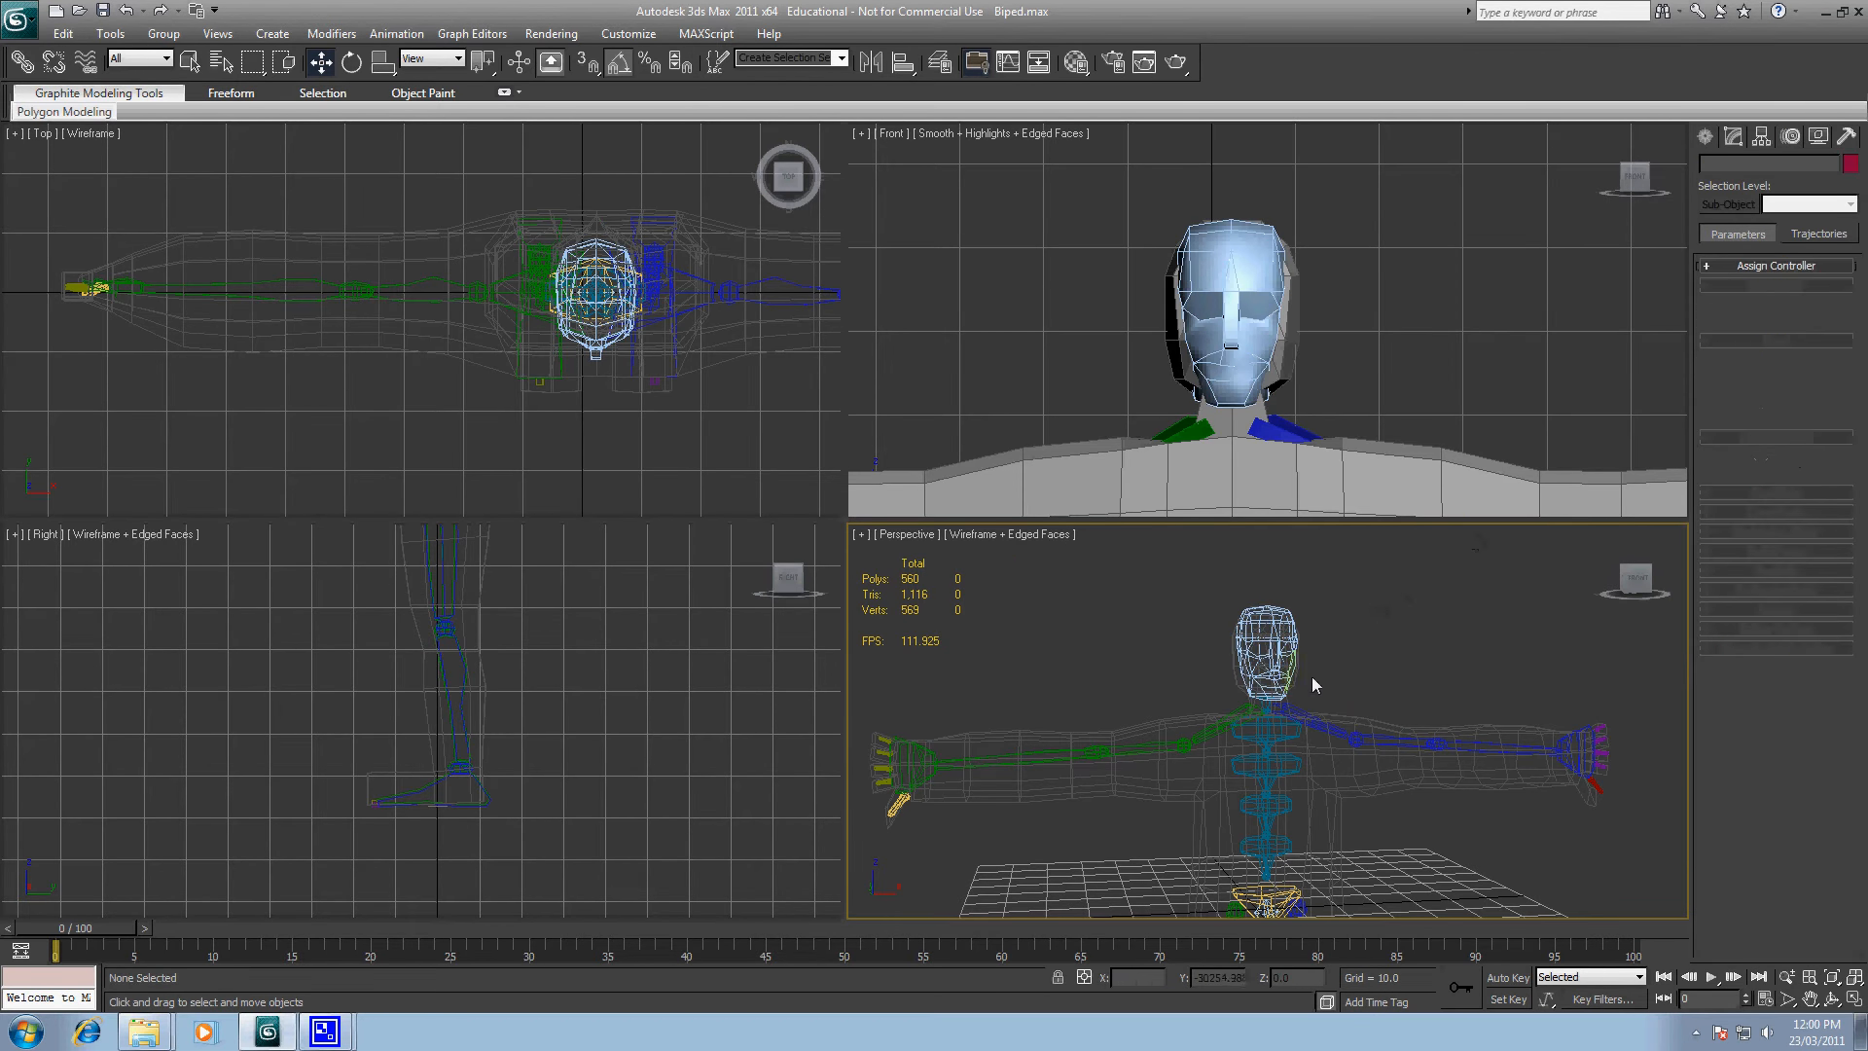
# Step: Select the character mesh and enter the Envelope level of its Skin modifier
pyautogui.click(1299, 744)
pyautogui.click(1734, 137)
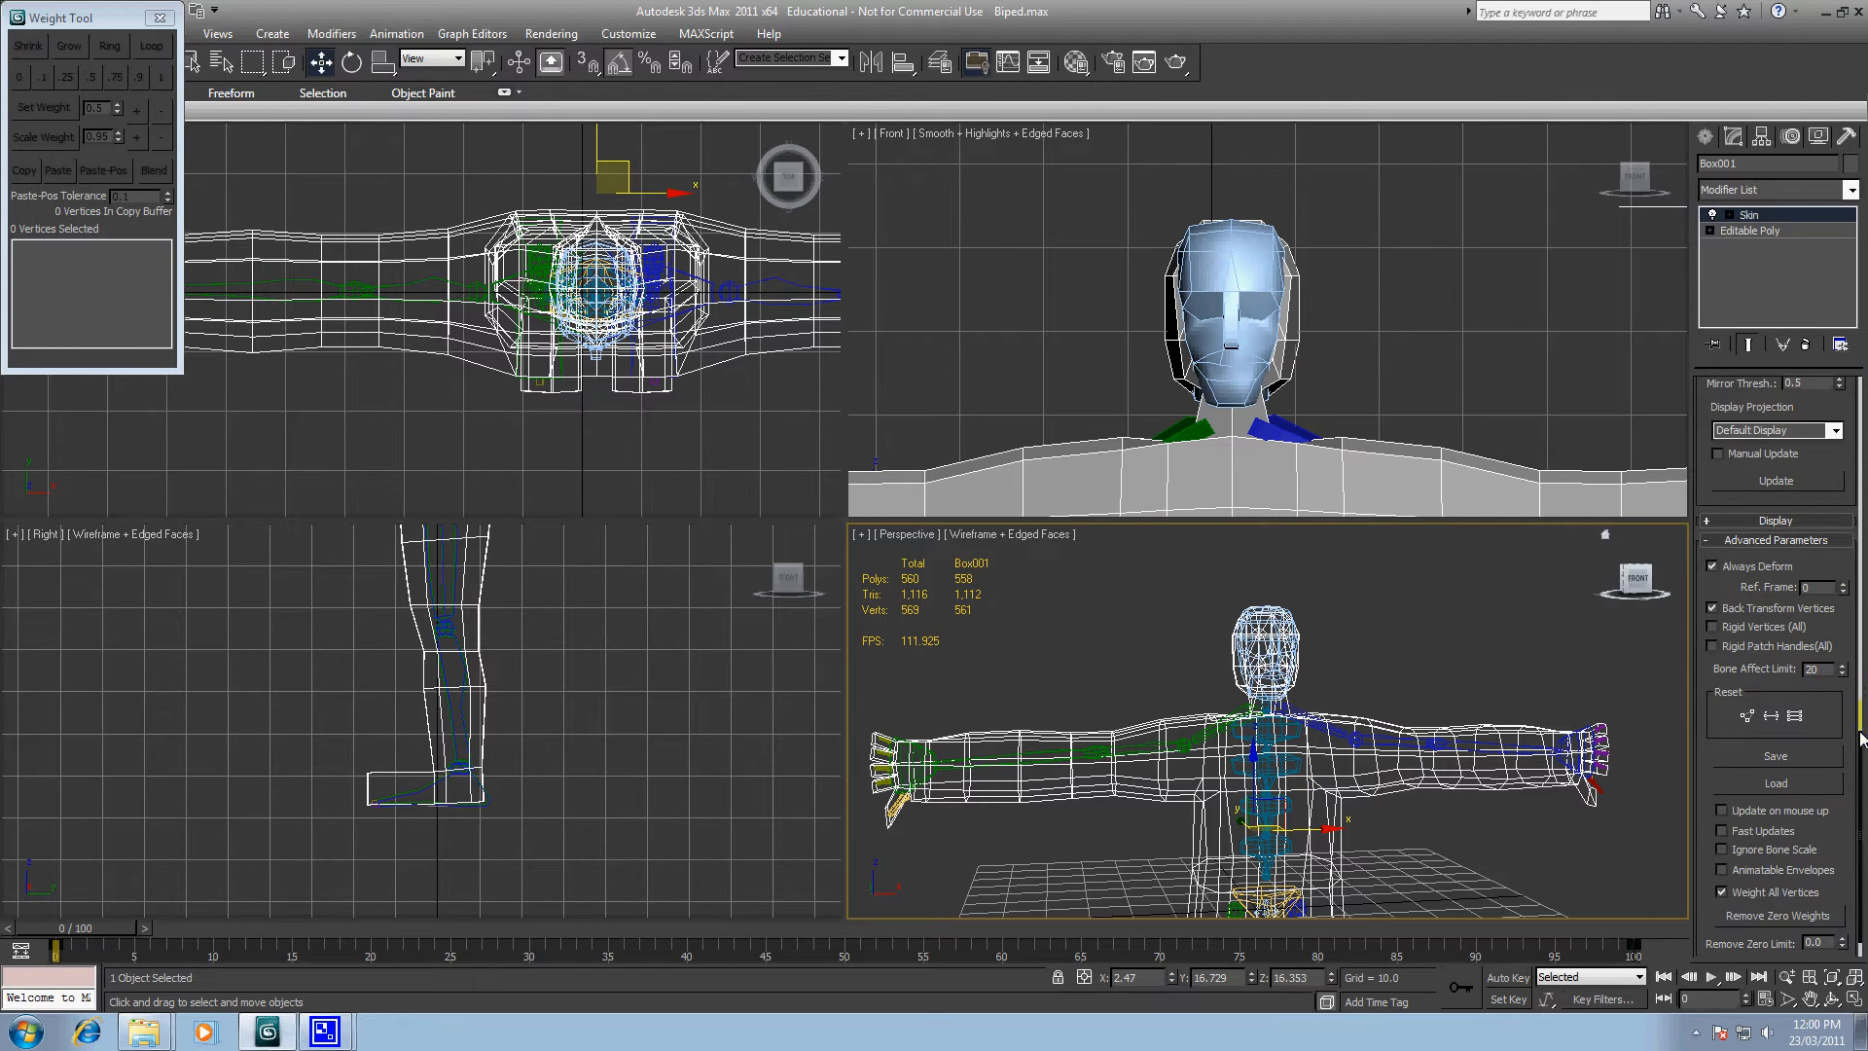
pyautogui.moveTo(1860, 696); pyautogui.dragTo(1860, 393)
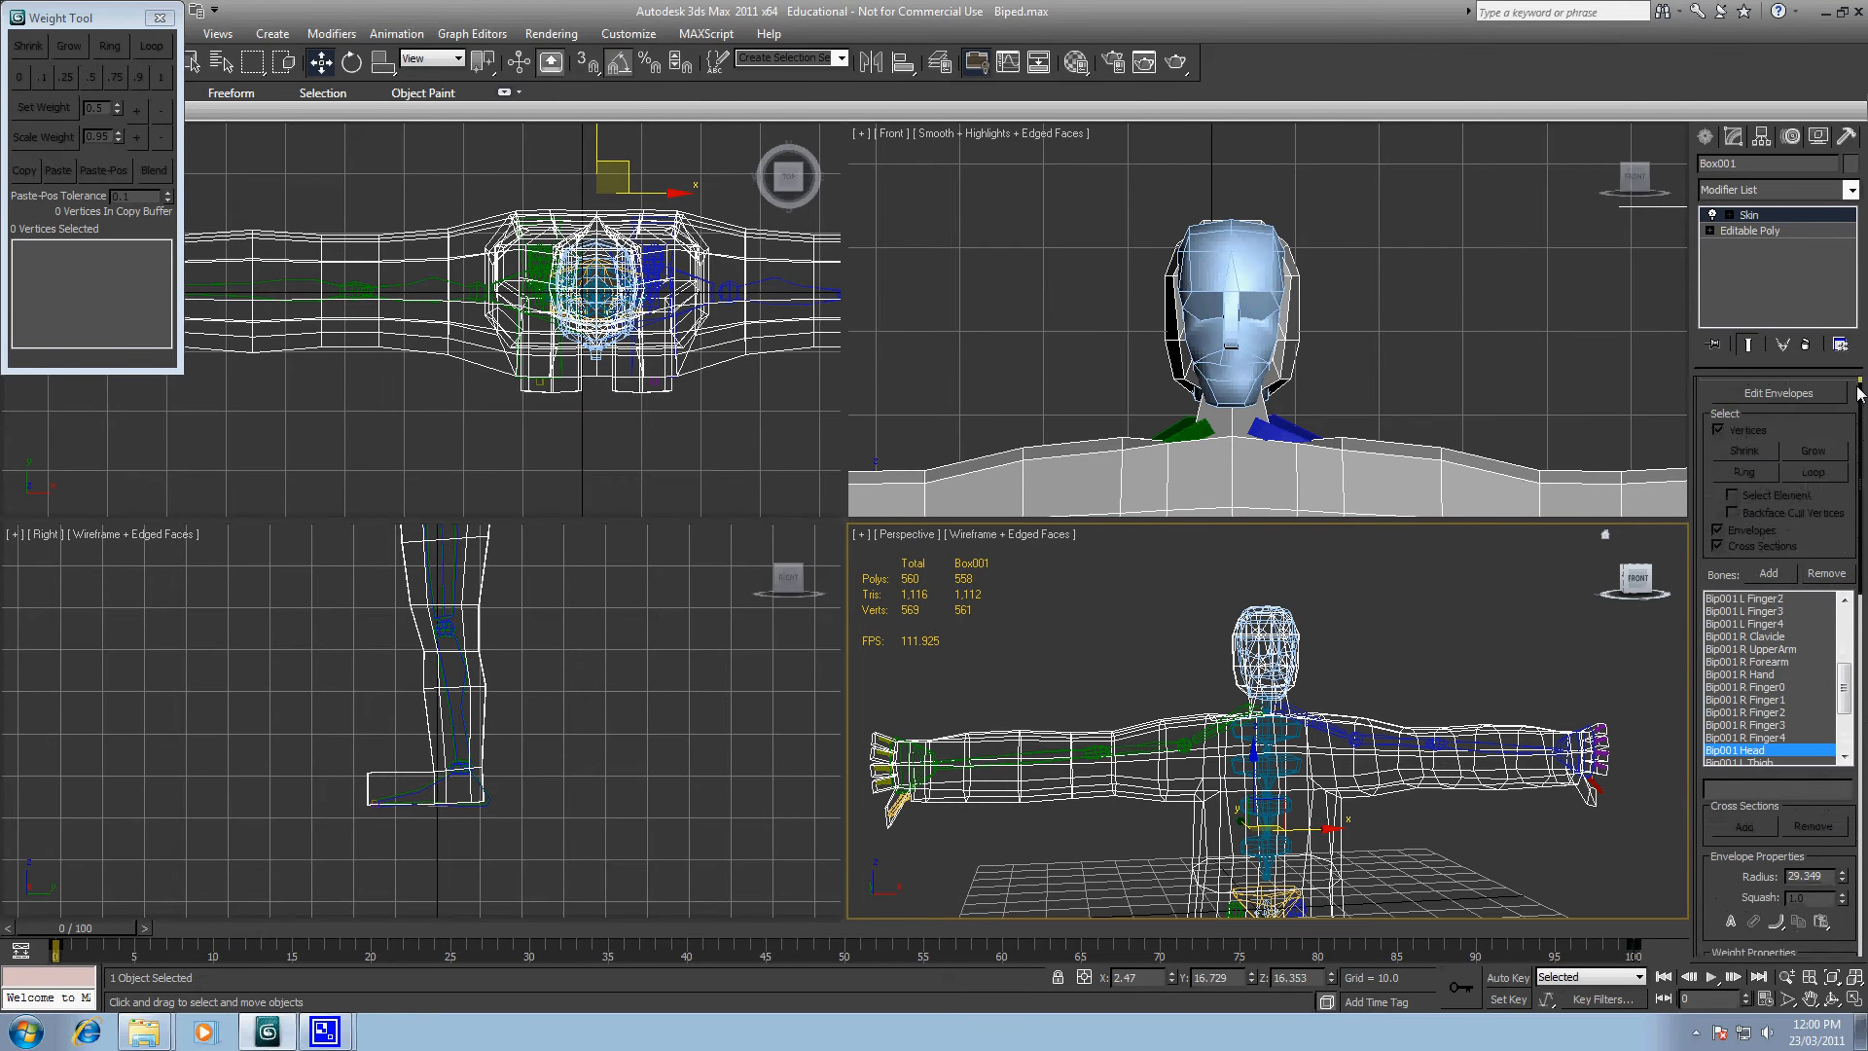
pyautogui.click(1730, 215)
pyautogui.click(1765, 232)
# Step: Select the five vertices on top of the character's right shoulder and weight them 0.5 to Bip001 R Clavicle
pyautogui.moveTo(1035, 756); pyautogui.dragTo(1091, 668, button='middle')
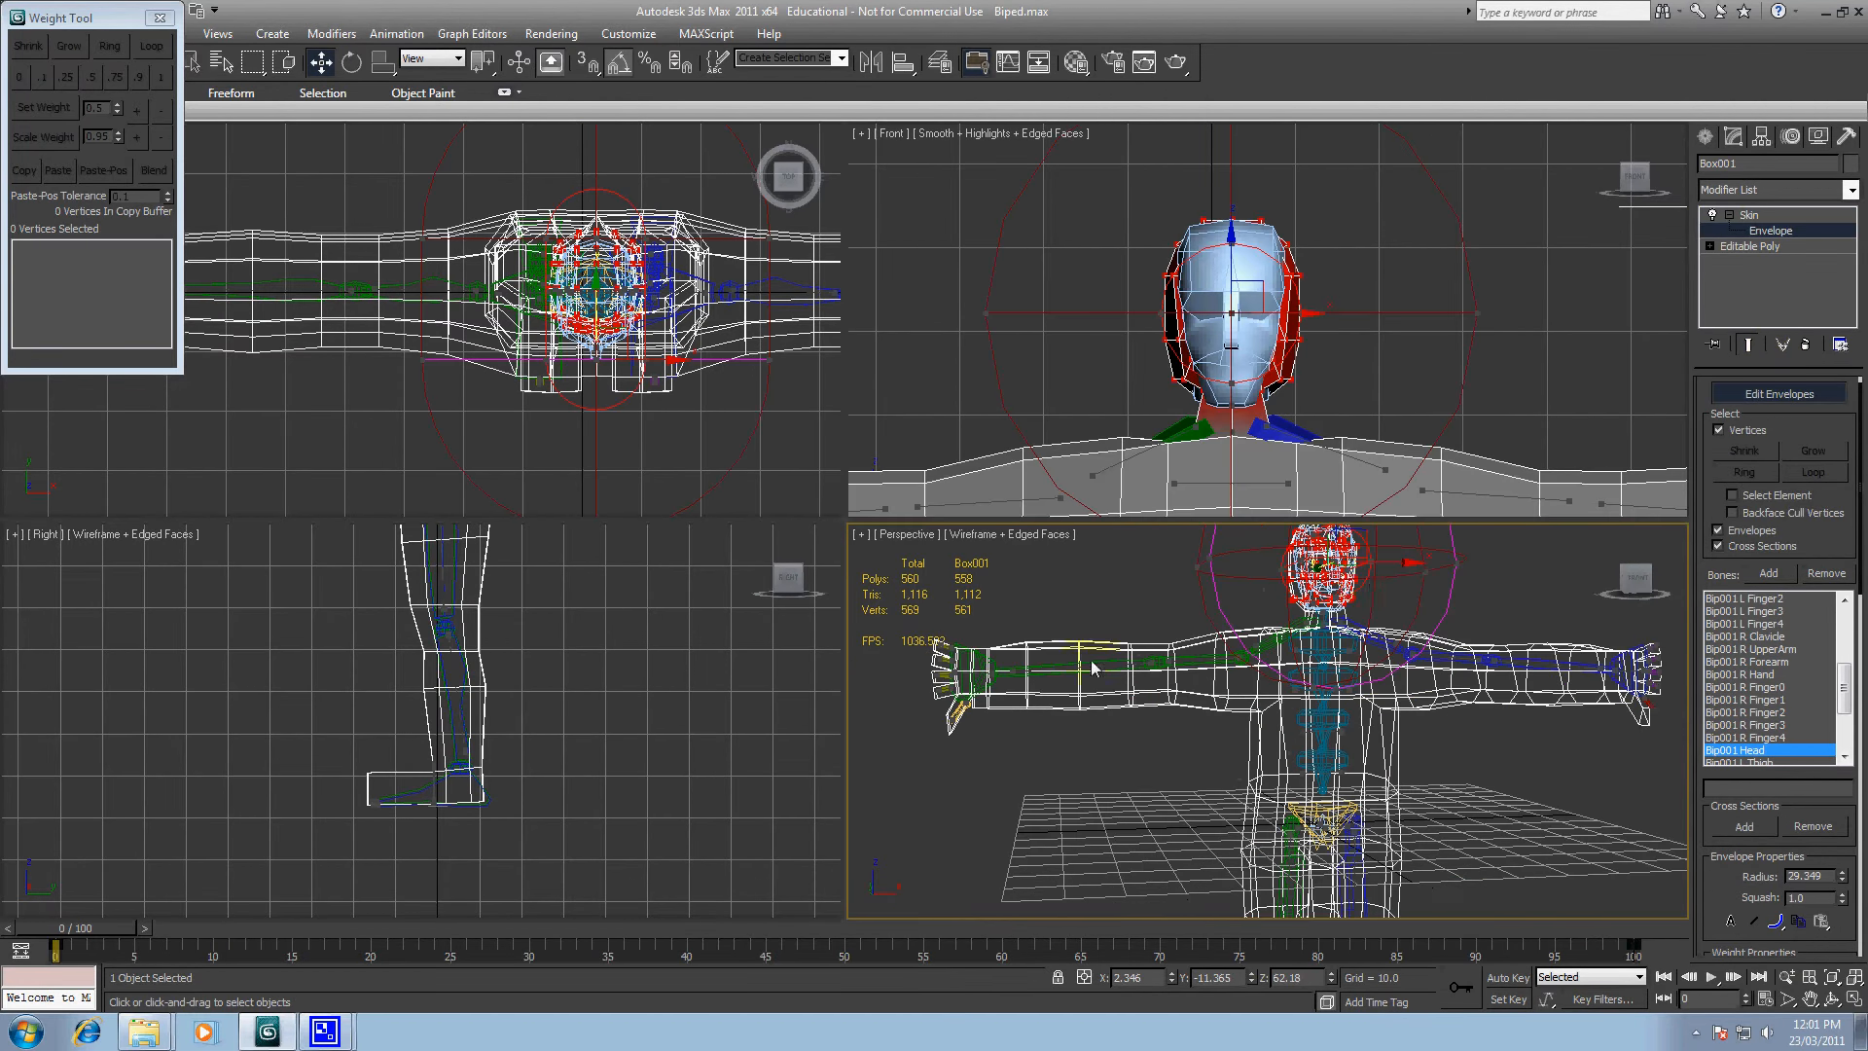
pyautogui.scroll(5, 1235, 642)
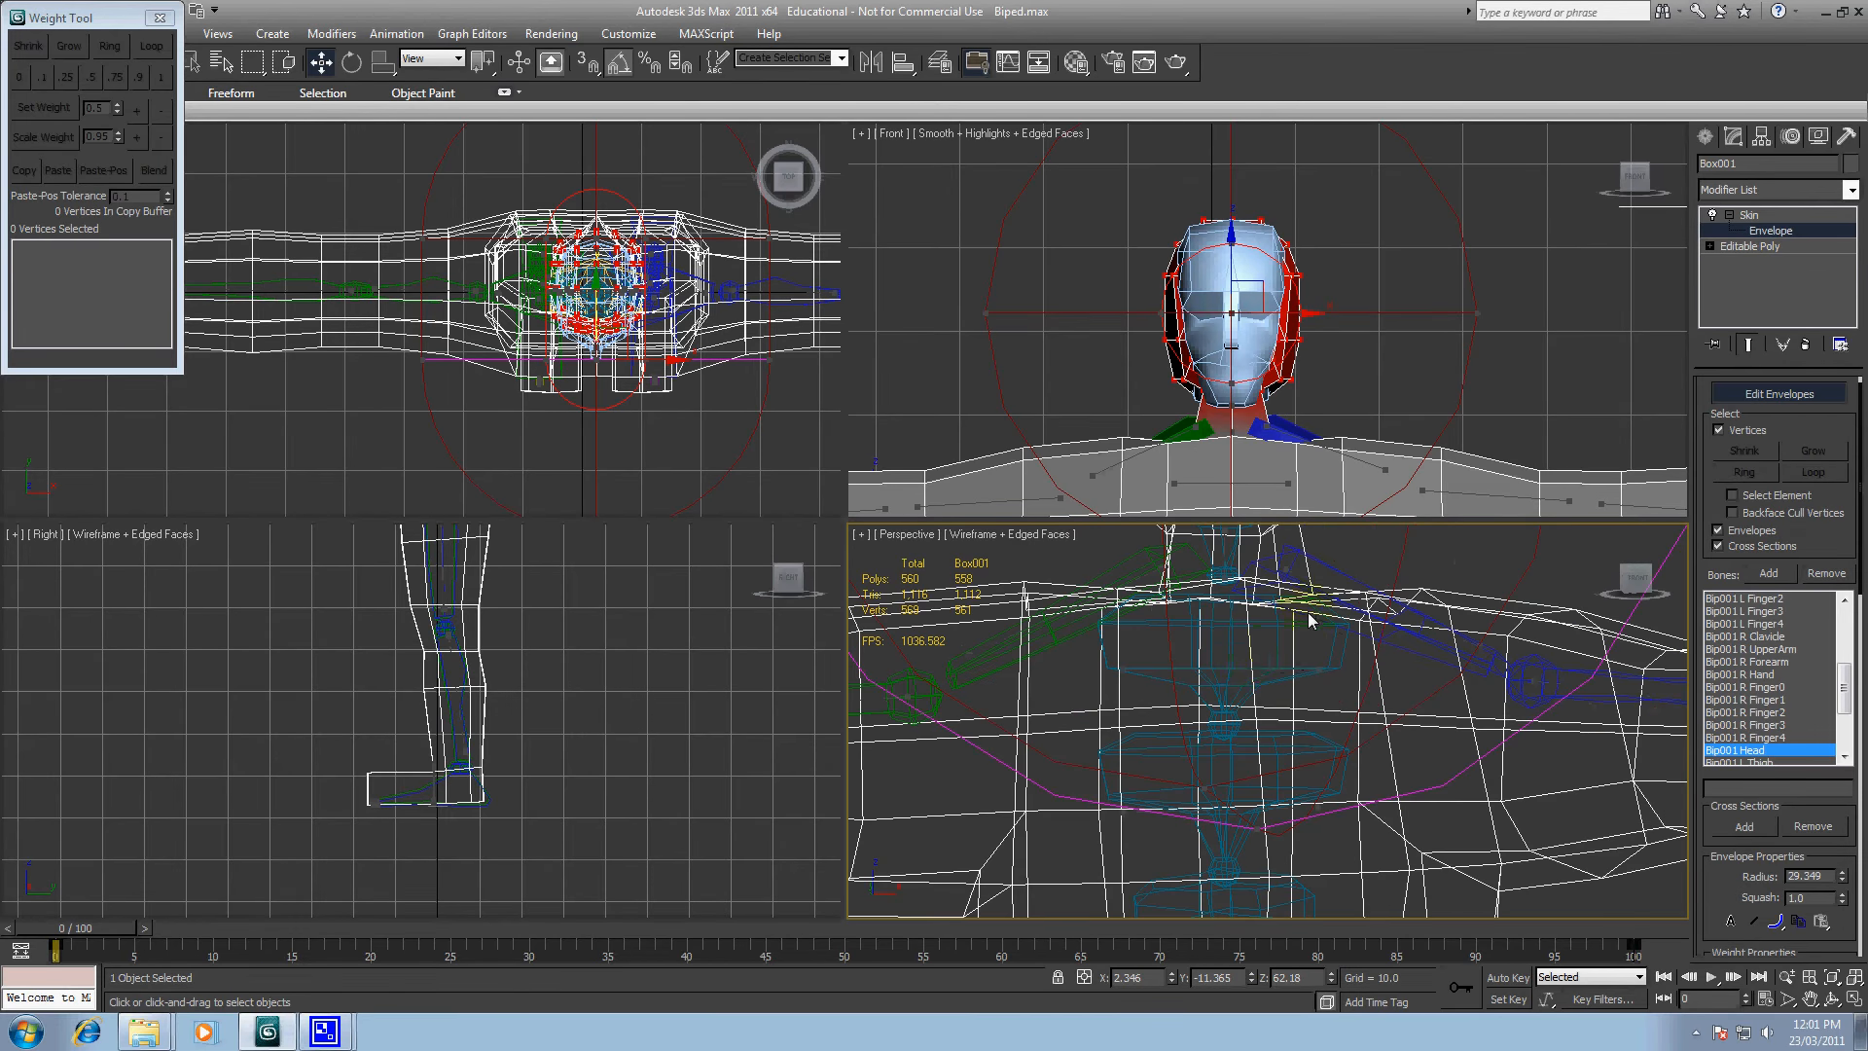
pyautogui.keyDown('alt'); pyautogui.moveTo(1307, 611); pyautogui.dragTo(1395, 767, button='middle'); pyautogui.keyUp('alt')
pyautogui.moveTo(1107, 640); pyautogui.dragTo(1201, 733)
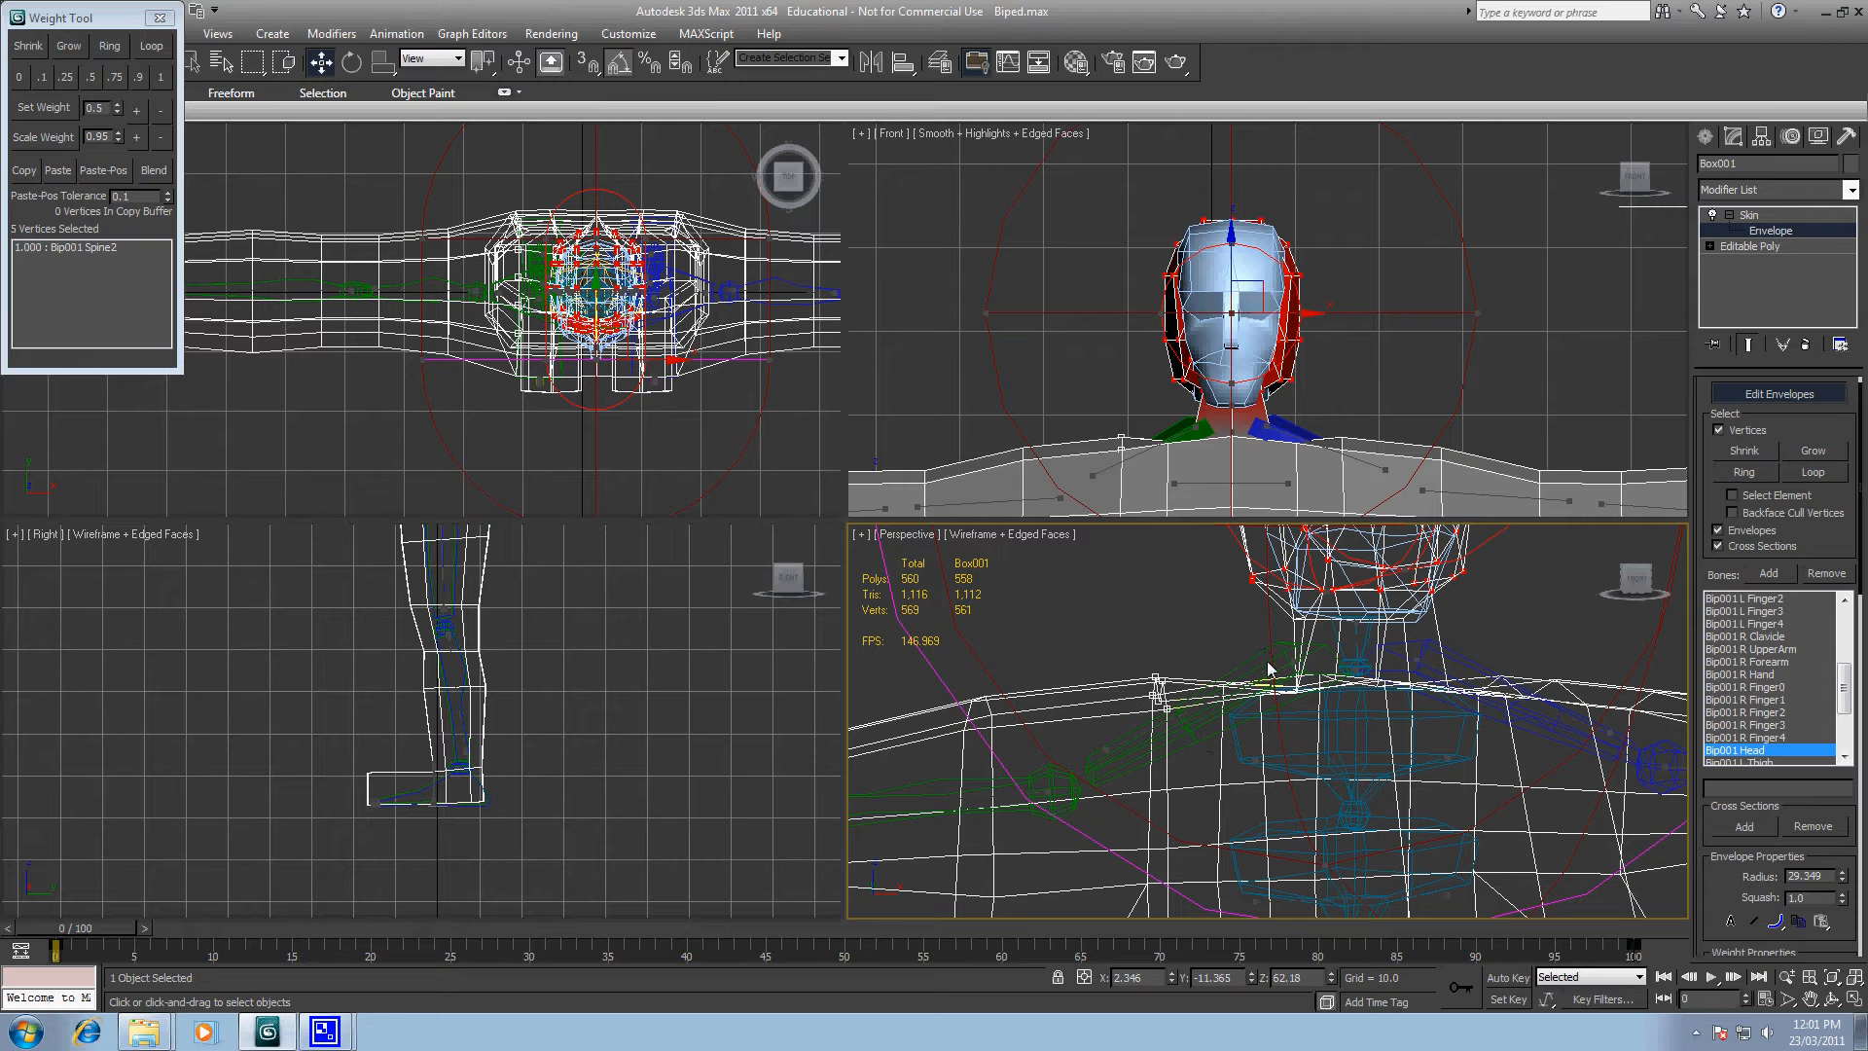
pyautogui.click(1200, 710)
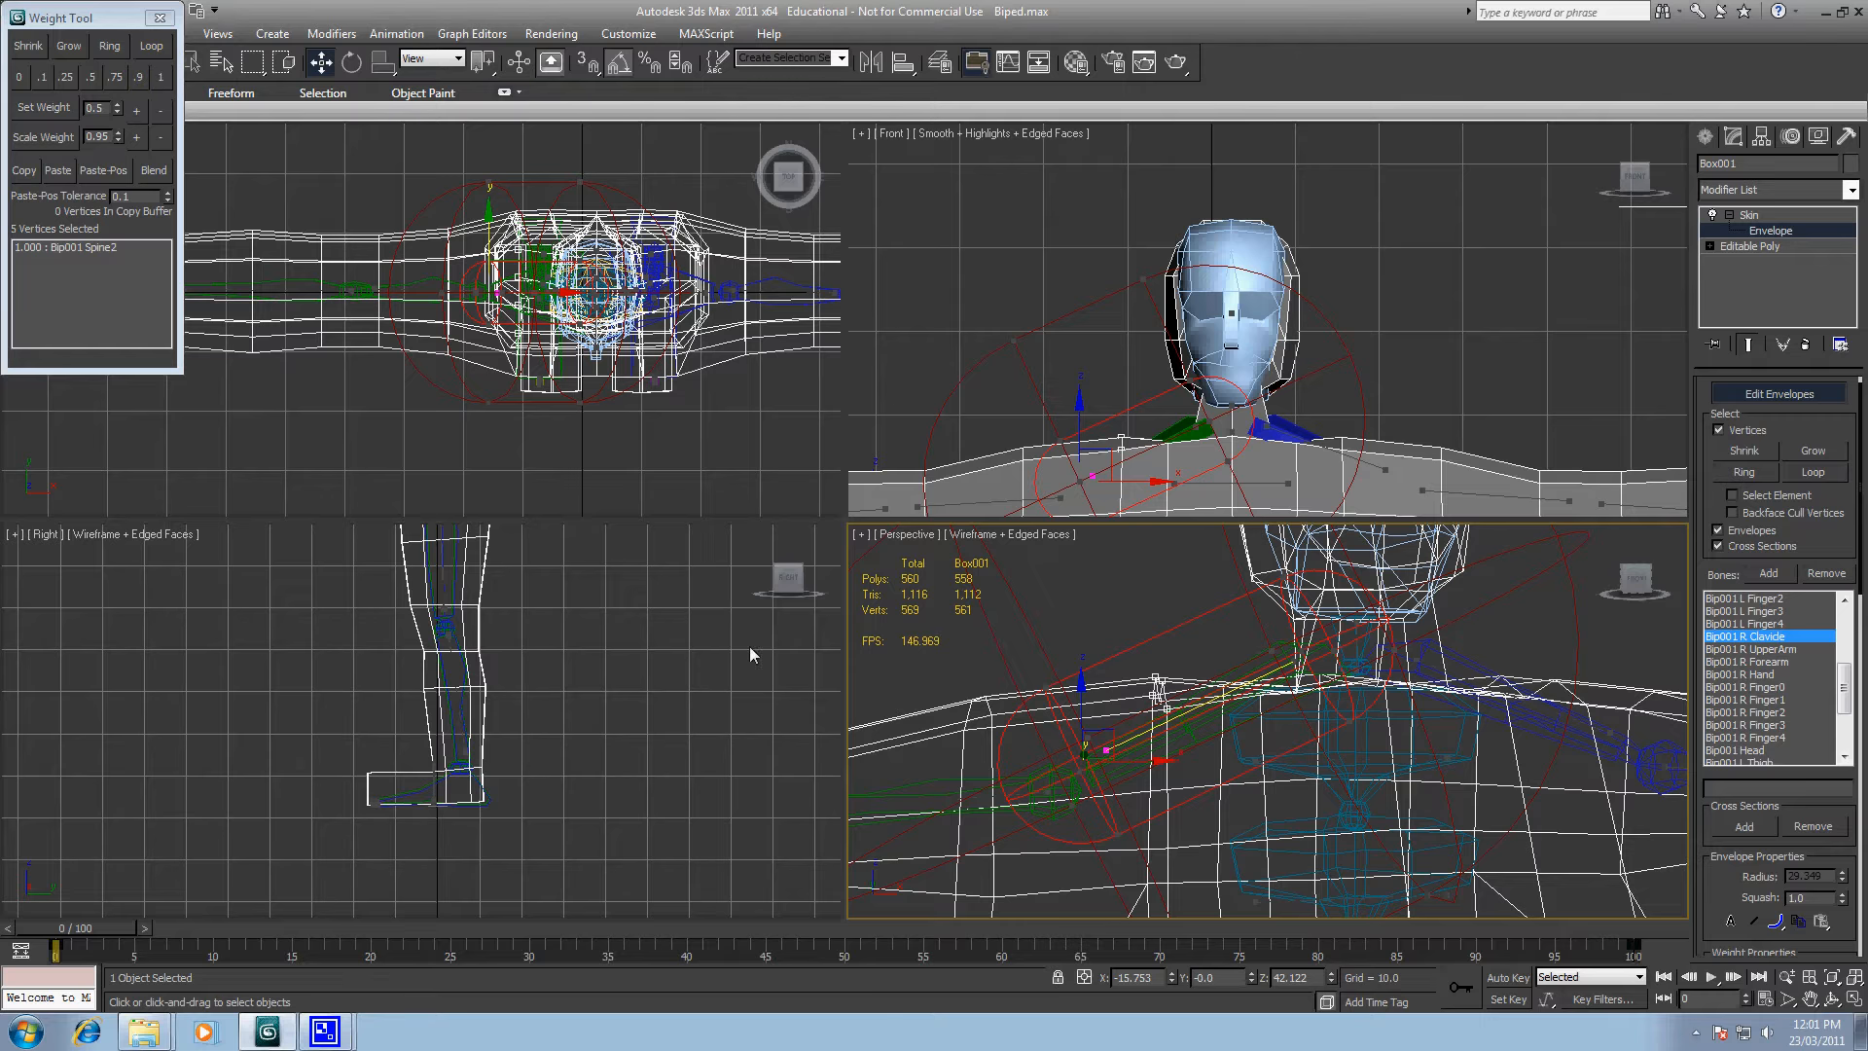
pyautogui.moveTo(793, 637); pyautogui.dragTo(828, 538, button='middle')
pyautogui.moveTo(1115, 712); pyautogui.dragTo(1140, 608, button='middle')
pyautogui.scroll(-3, 1140, 608)
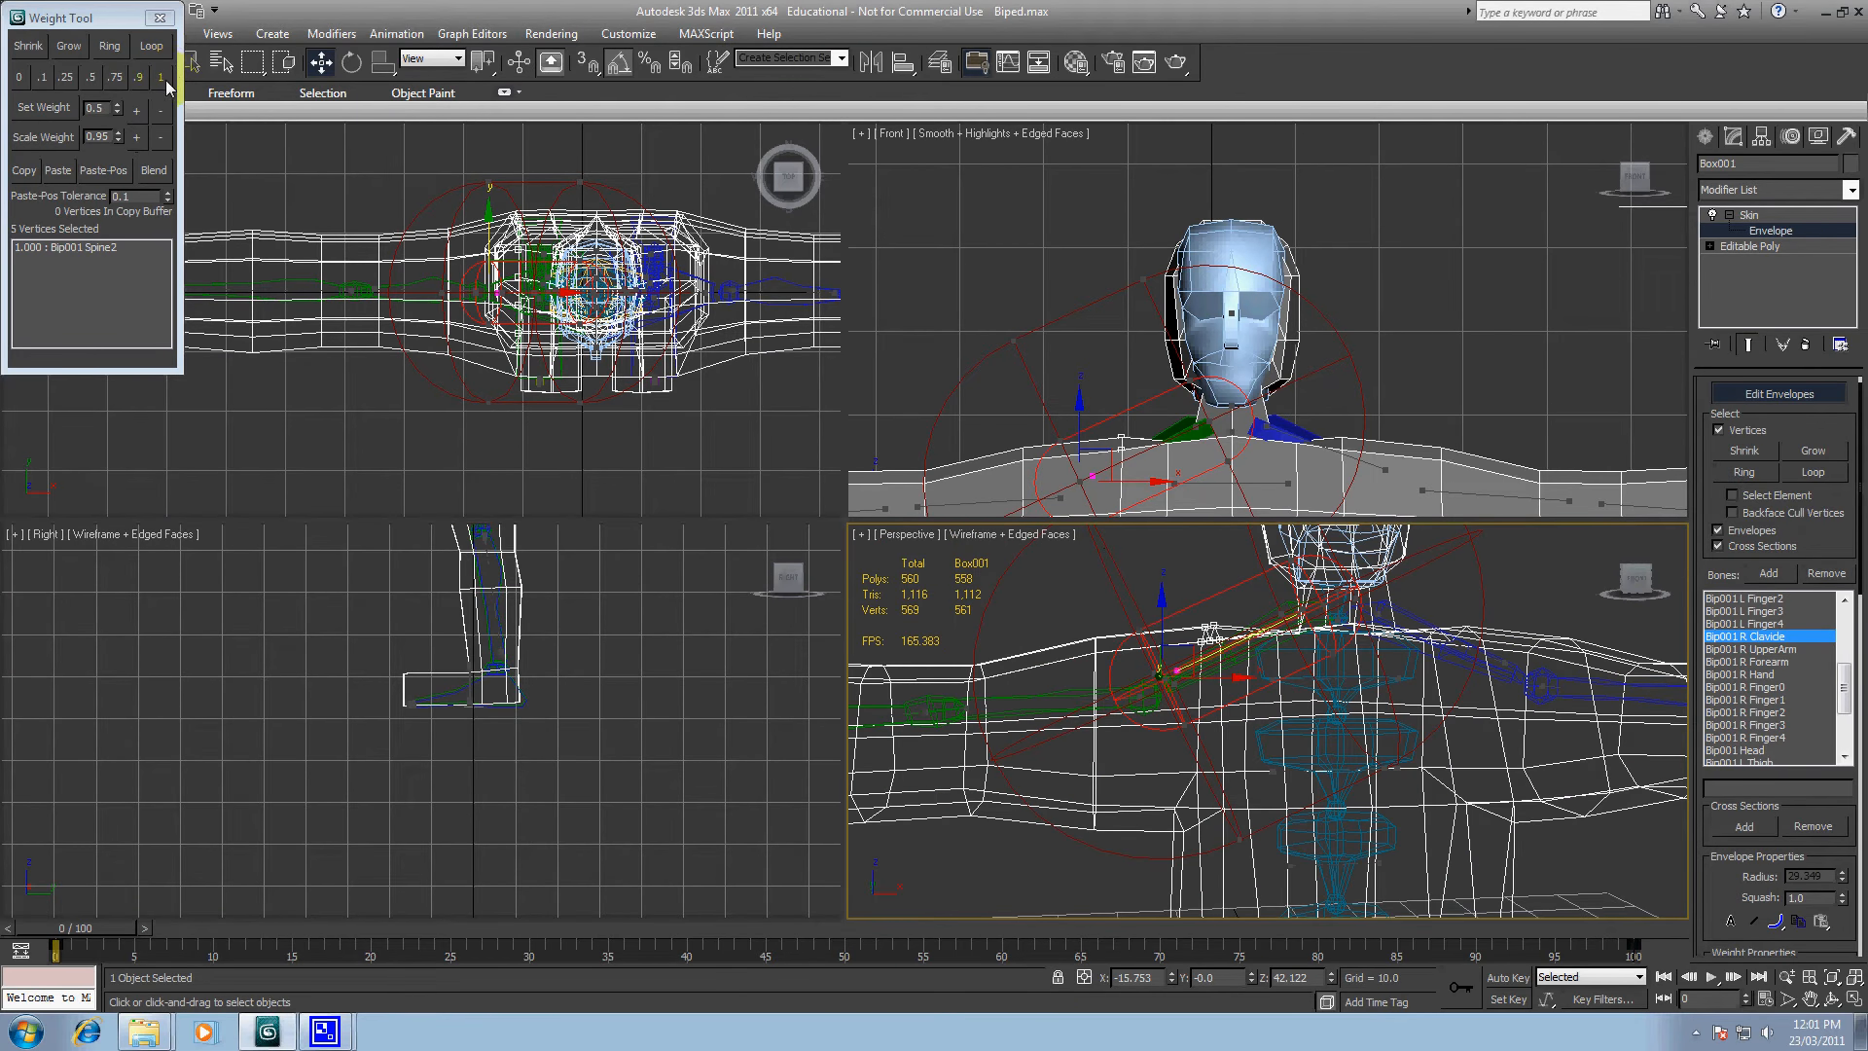
pyautogui.click(91, 77)
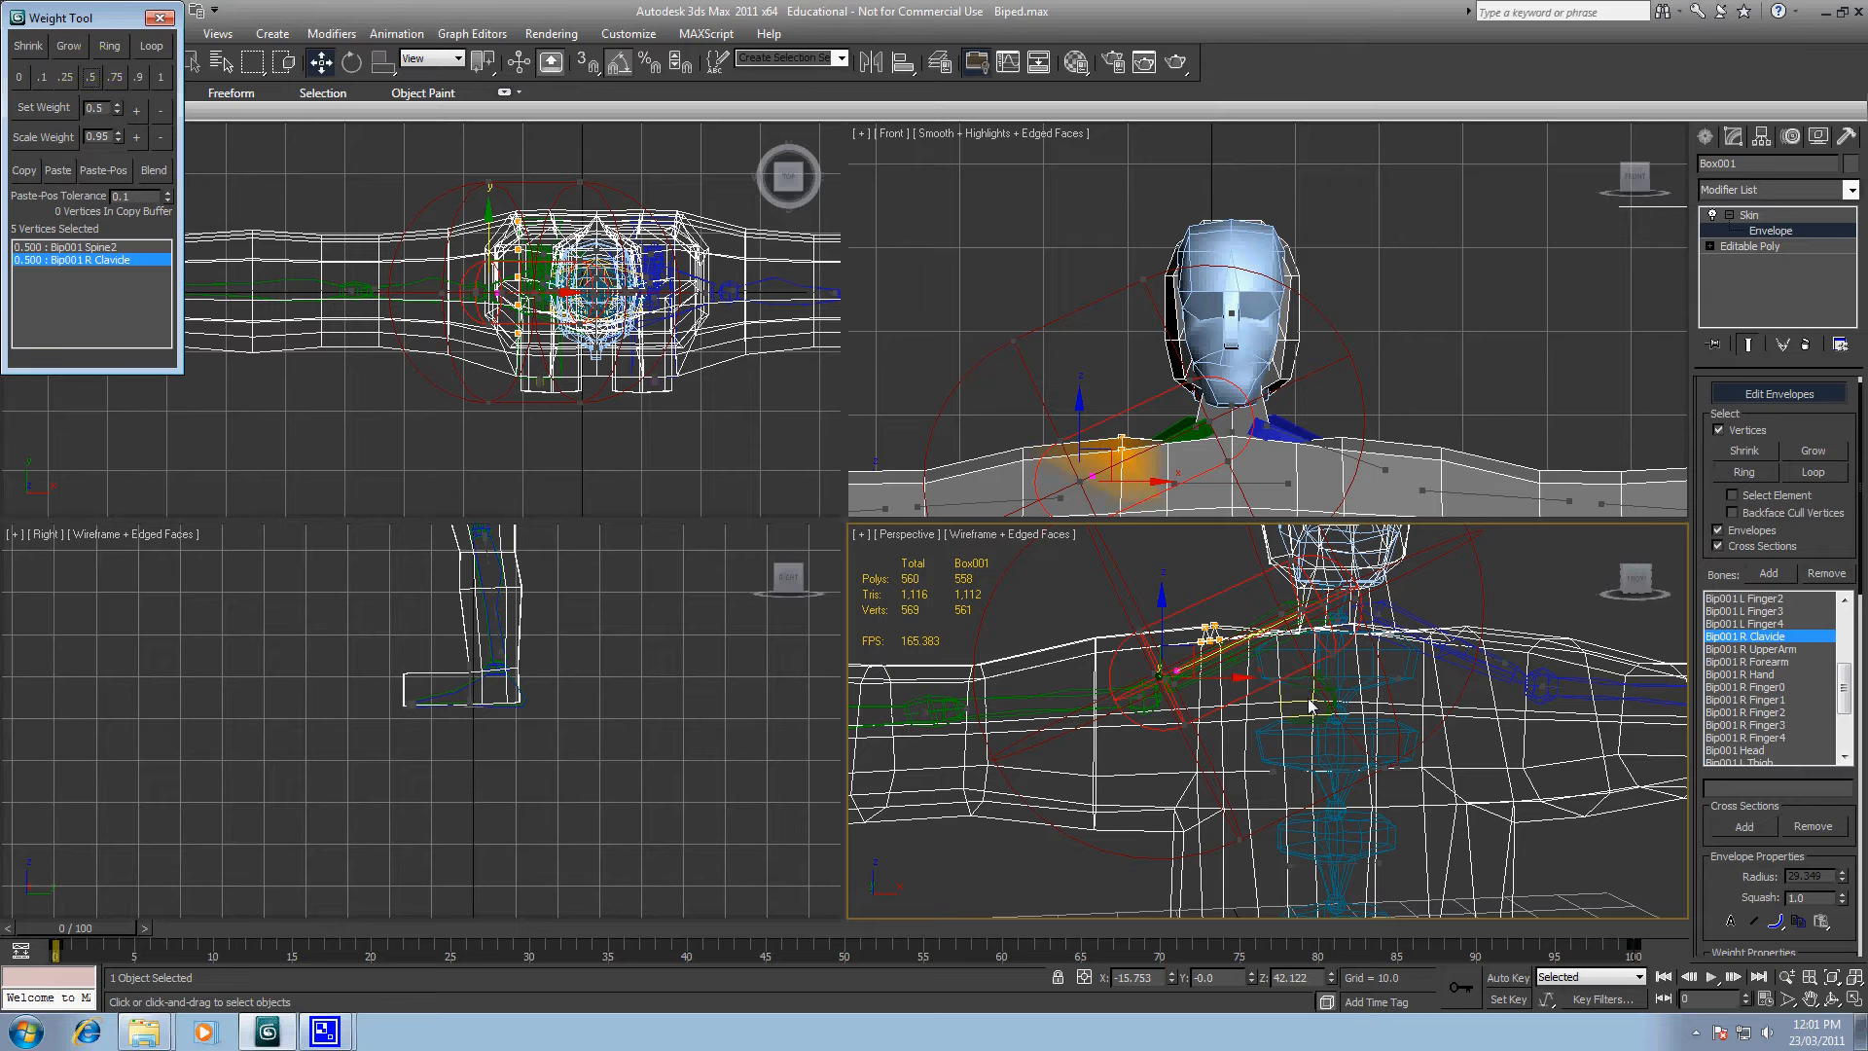
# Step: Select the five vertices on top of the left shoulder, weight them 0.5 to Bip001 L Clavicle, and clear the selection
pyautogui.keyDown('alt'); pyautogui.moveTo(1560, 673); pyautogui.dragTo(1484, 661, button='middle'); pyautogui.keyUp('alt')
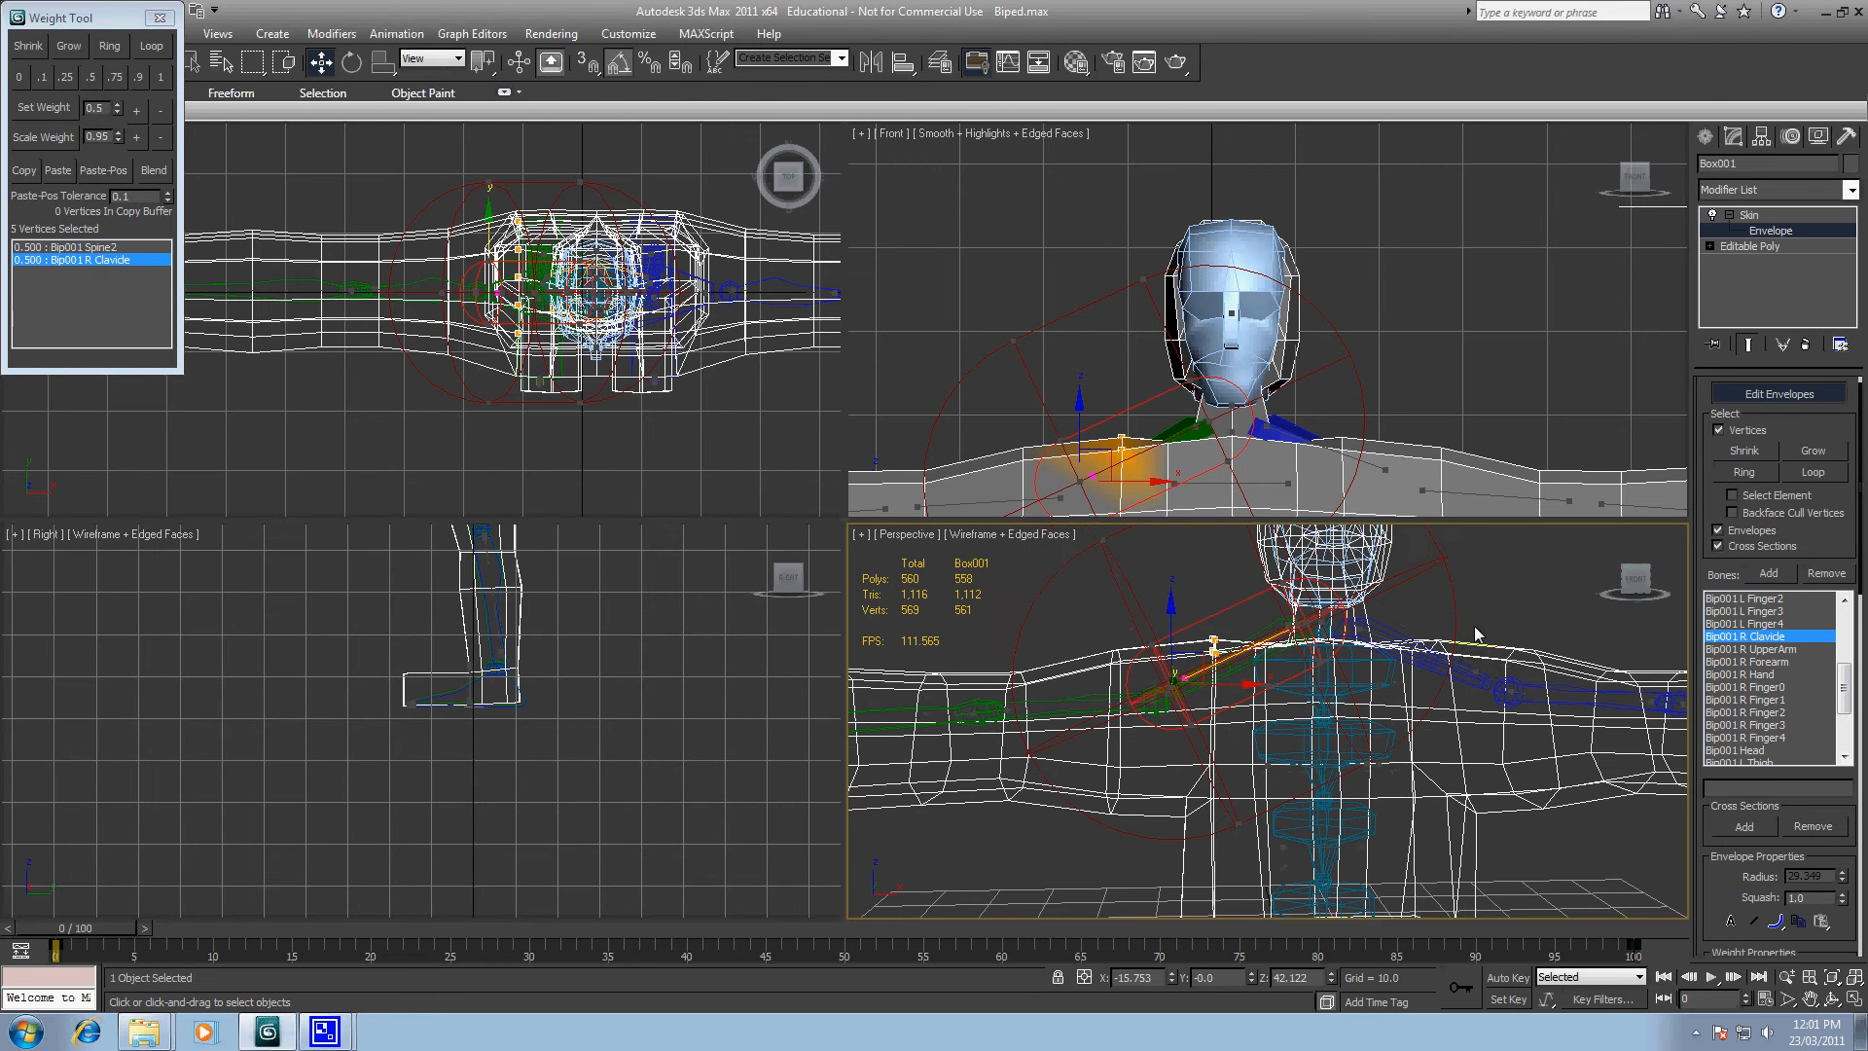
pyautogui.moveTo(1410, 663); pyautogui.dragTo(1407, 645)
pyautogui.click(1388, 638)
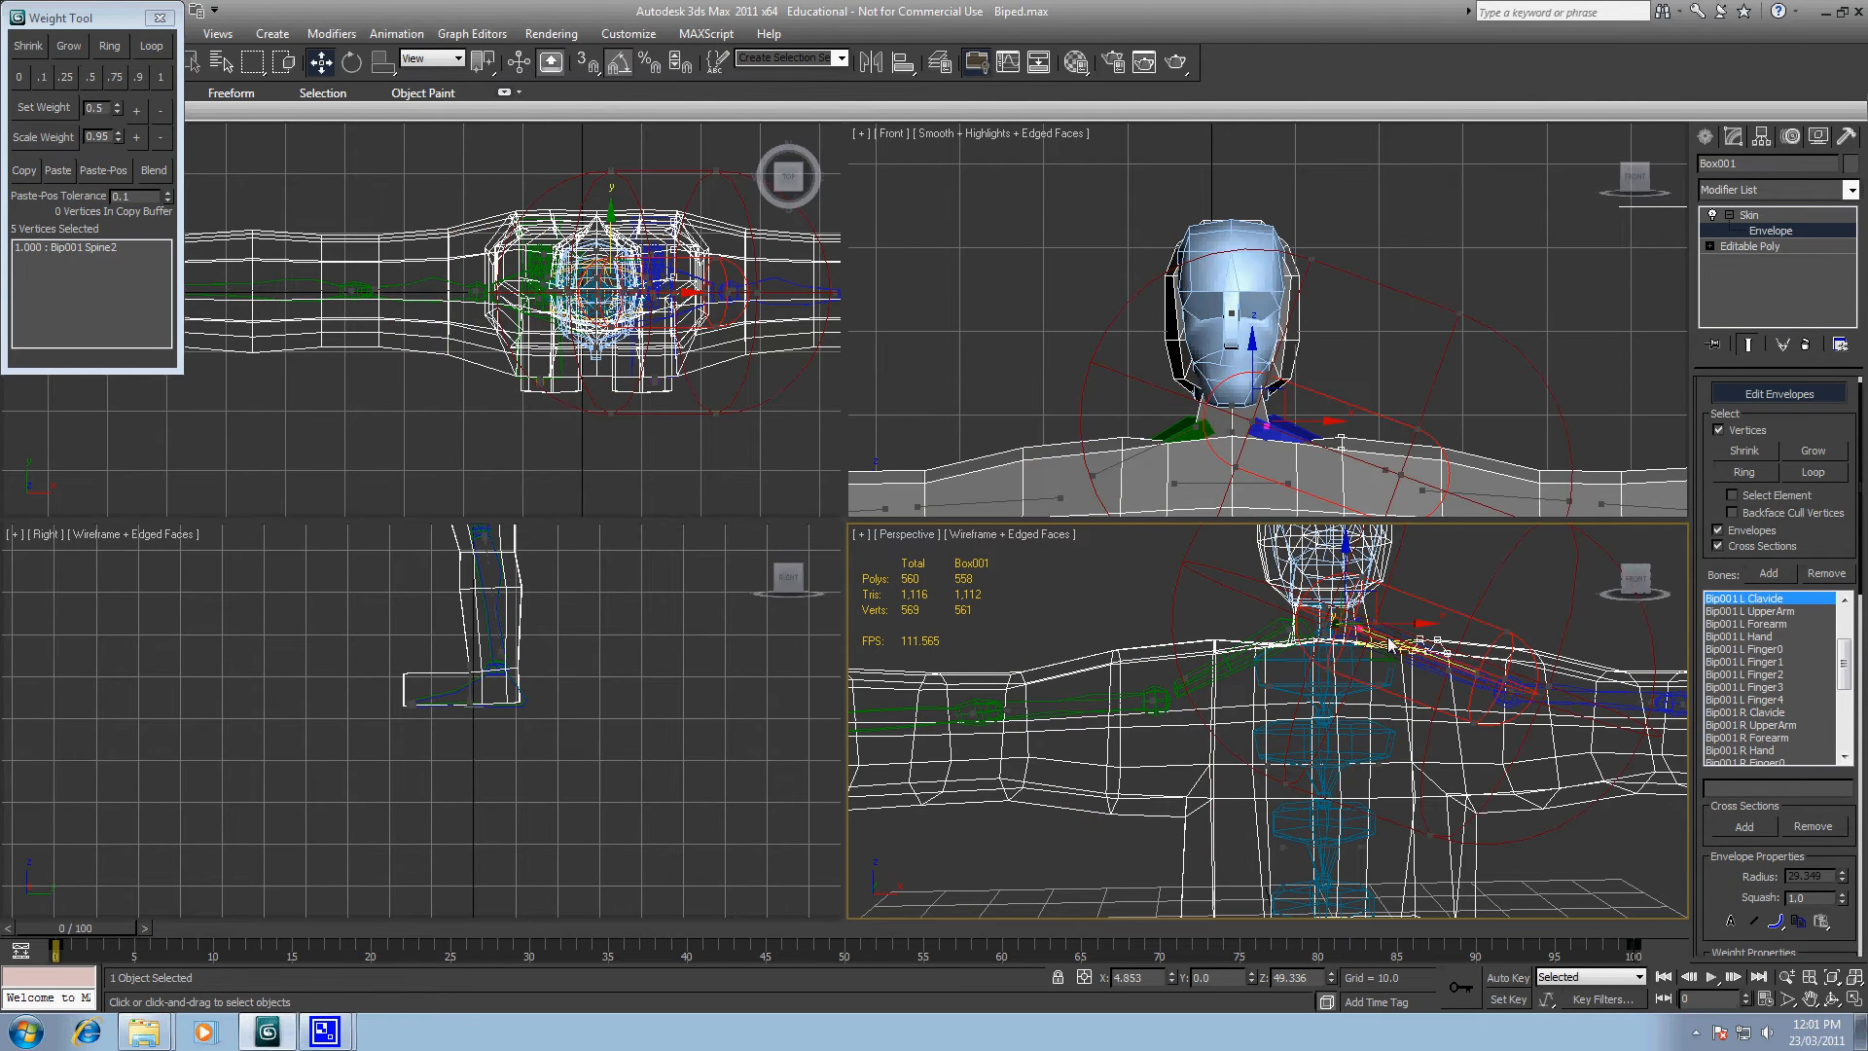
pyautogui.click(92, 81)
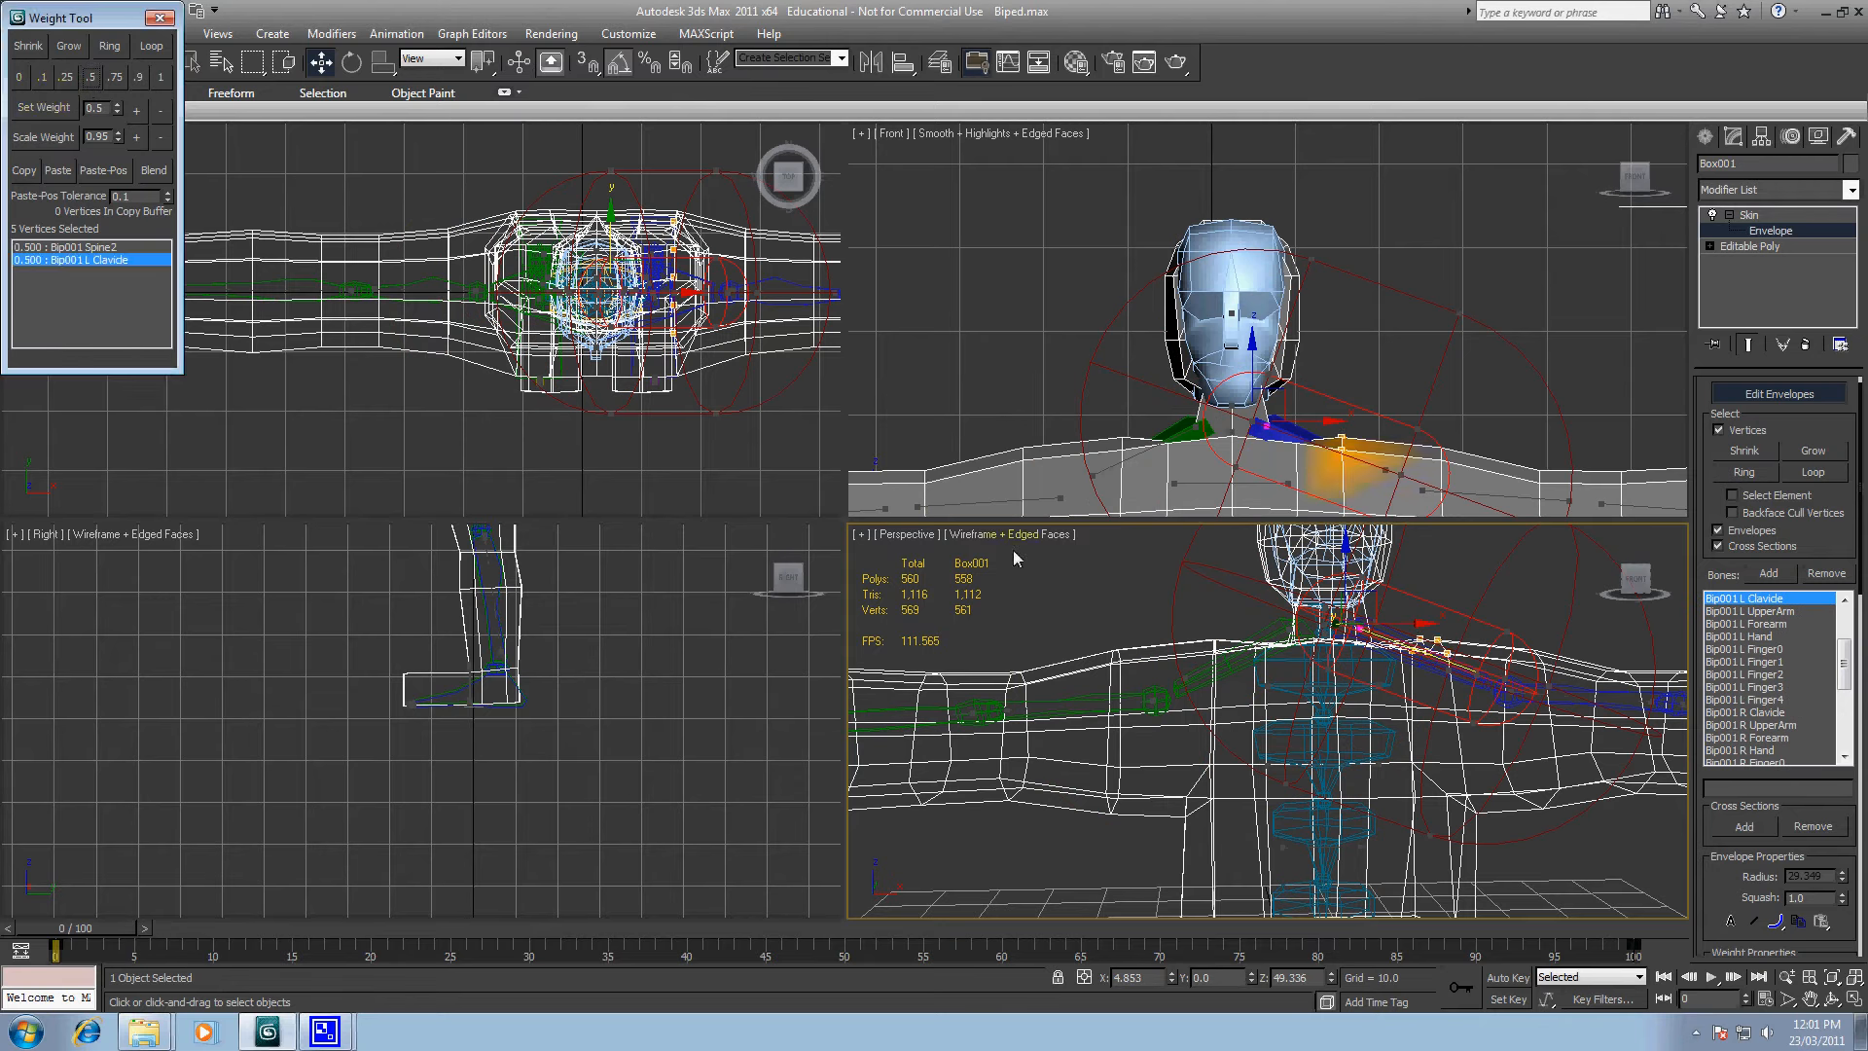
pyautogui.click(1485, 565)
# Step: Select the four vertices in the left armpit, weight them 0.5 to Bip001 L Clavicle, and clear the selection
pyautogui.moveTo(1509, 634); pyautogui.dragTo(1348, 551, button='middle')
pyautogui.scroll(-3, 1348, 552)
pyautogui.moveTo(1399, 686); pyautogui.dragTo(1240, 681, button='middle')
pyautogui.scroll(3, 1235, 695)
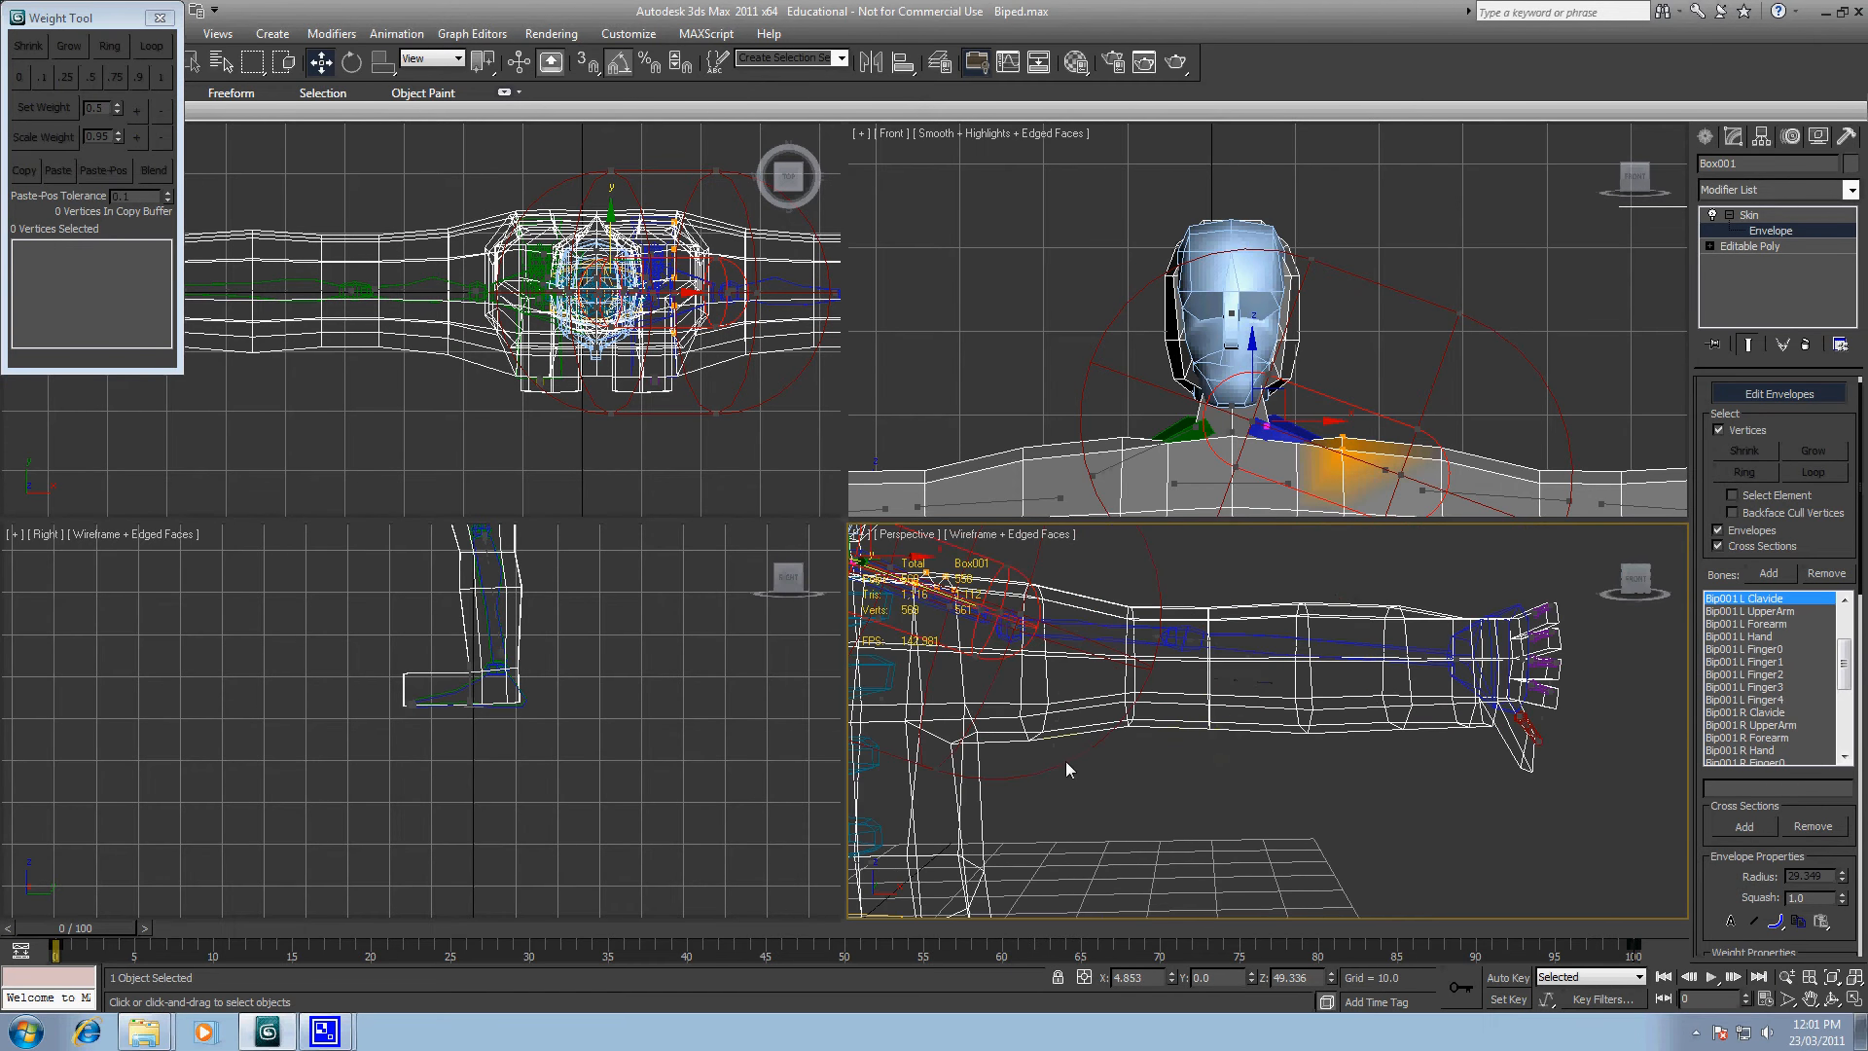
pyautogui.moveTo(1066, 760); pyautogui.dragTo(1307, 755, button='middle')
pyautogui.moveTo(1099, 725); pyautogui.dragTo(1197, 720, button='middle')
pyautogui.moveTo(1177, 665); pyautogui.dragTo(1251, 749)
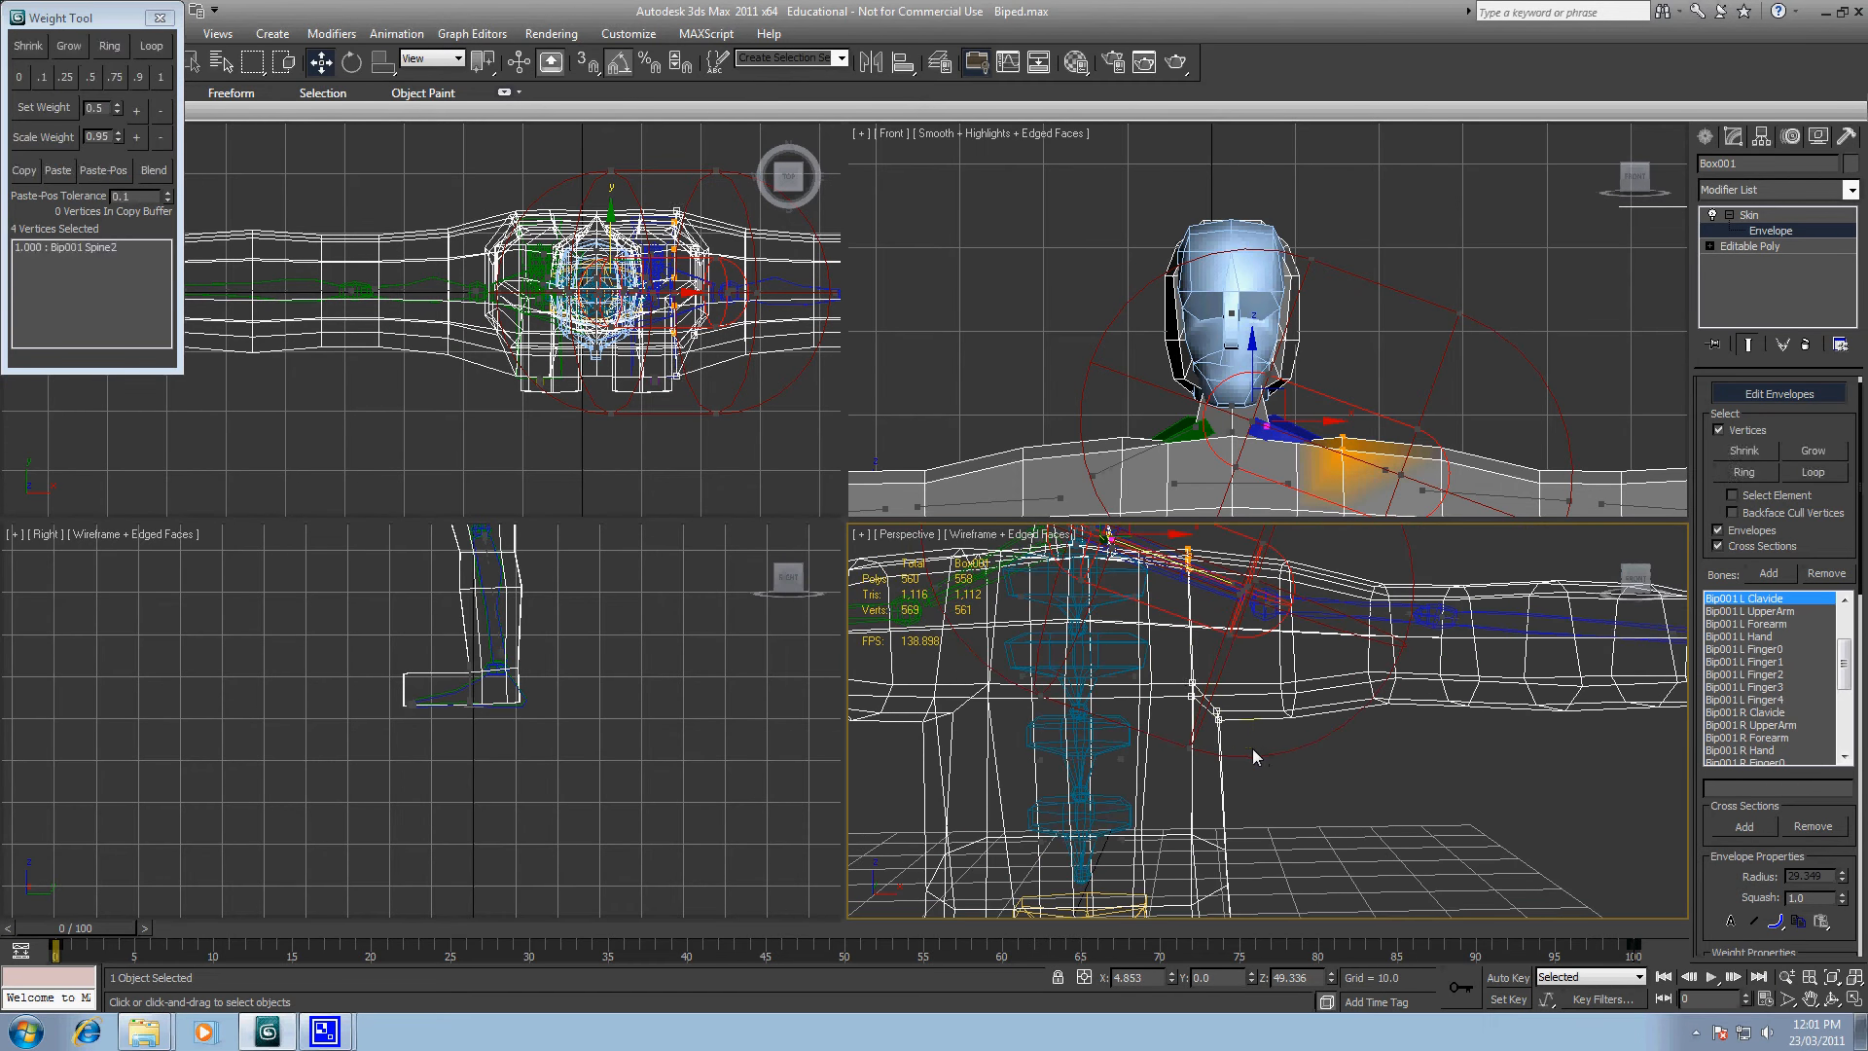
pyautogui.click(92, 76)
pyautogui.click(1337, 792)
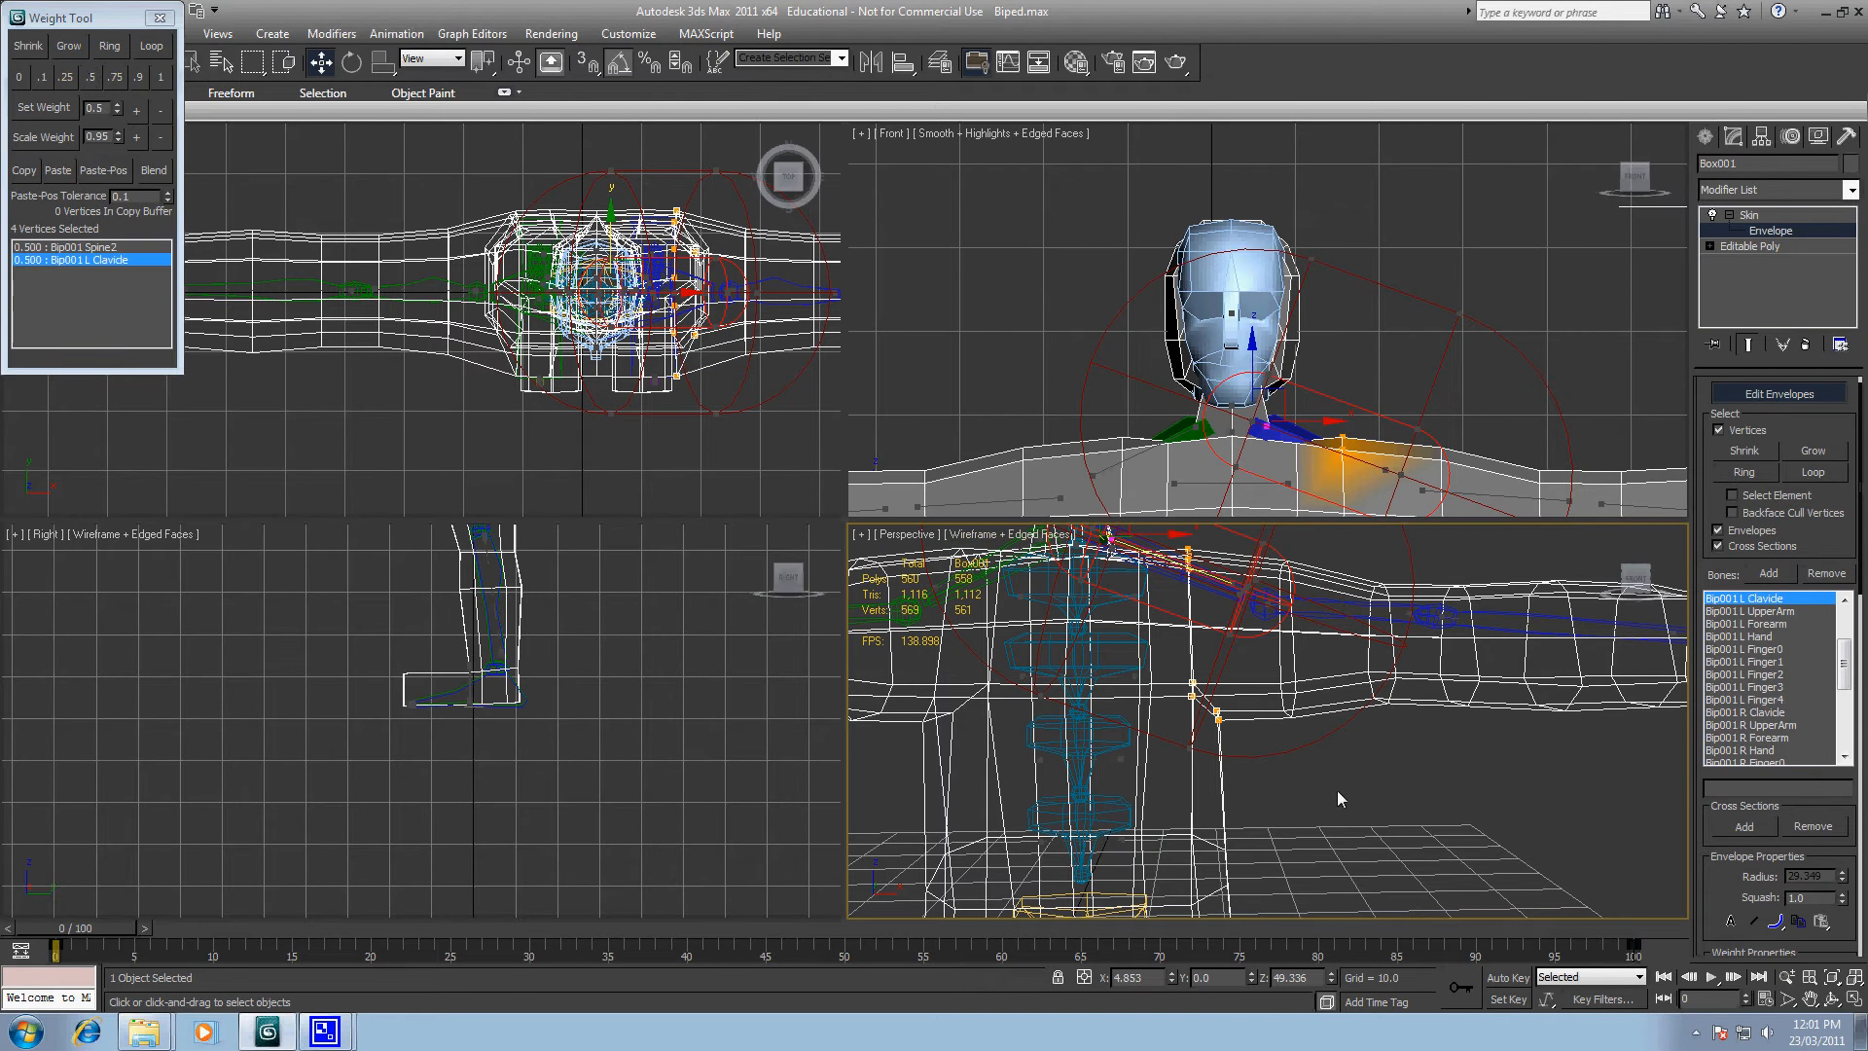
# Step: Select the 10-vertex loop nearest the left shoulder, weight it 1 to Bip001 L UpperArm, remove its zero weights, and clear the selection
pyautogui.moveTo(1337, 795); pyautogui.dragTo(1241, 852, button='middle')
pyautogui.moveTo(1163, 590); pyautogui.dragTo(1225, 876)
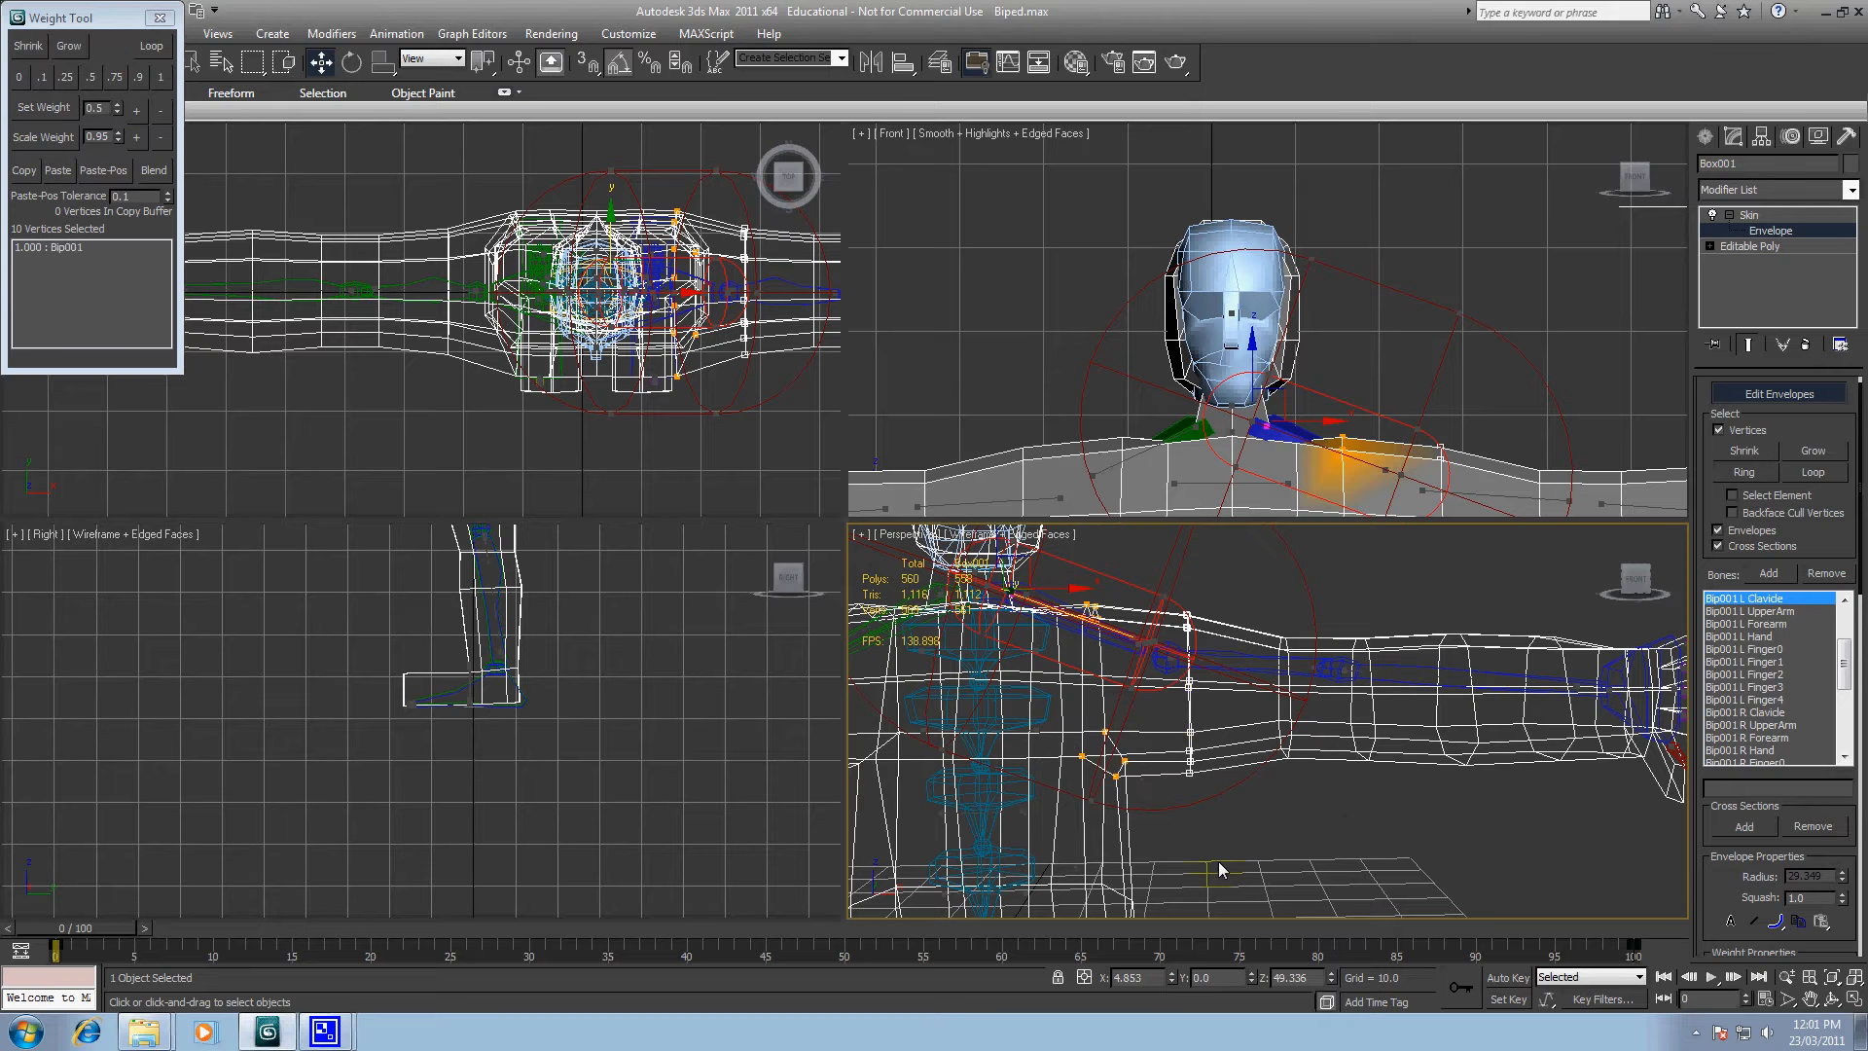
pyautogui.click(1275, 693)
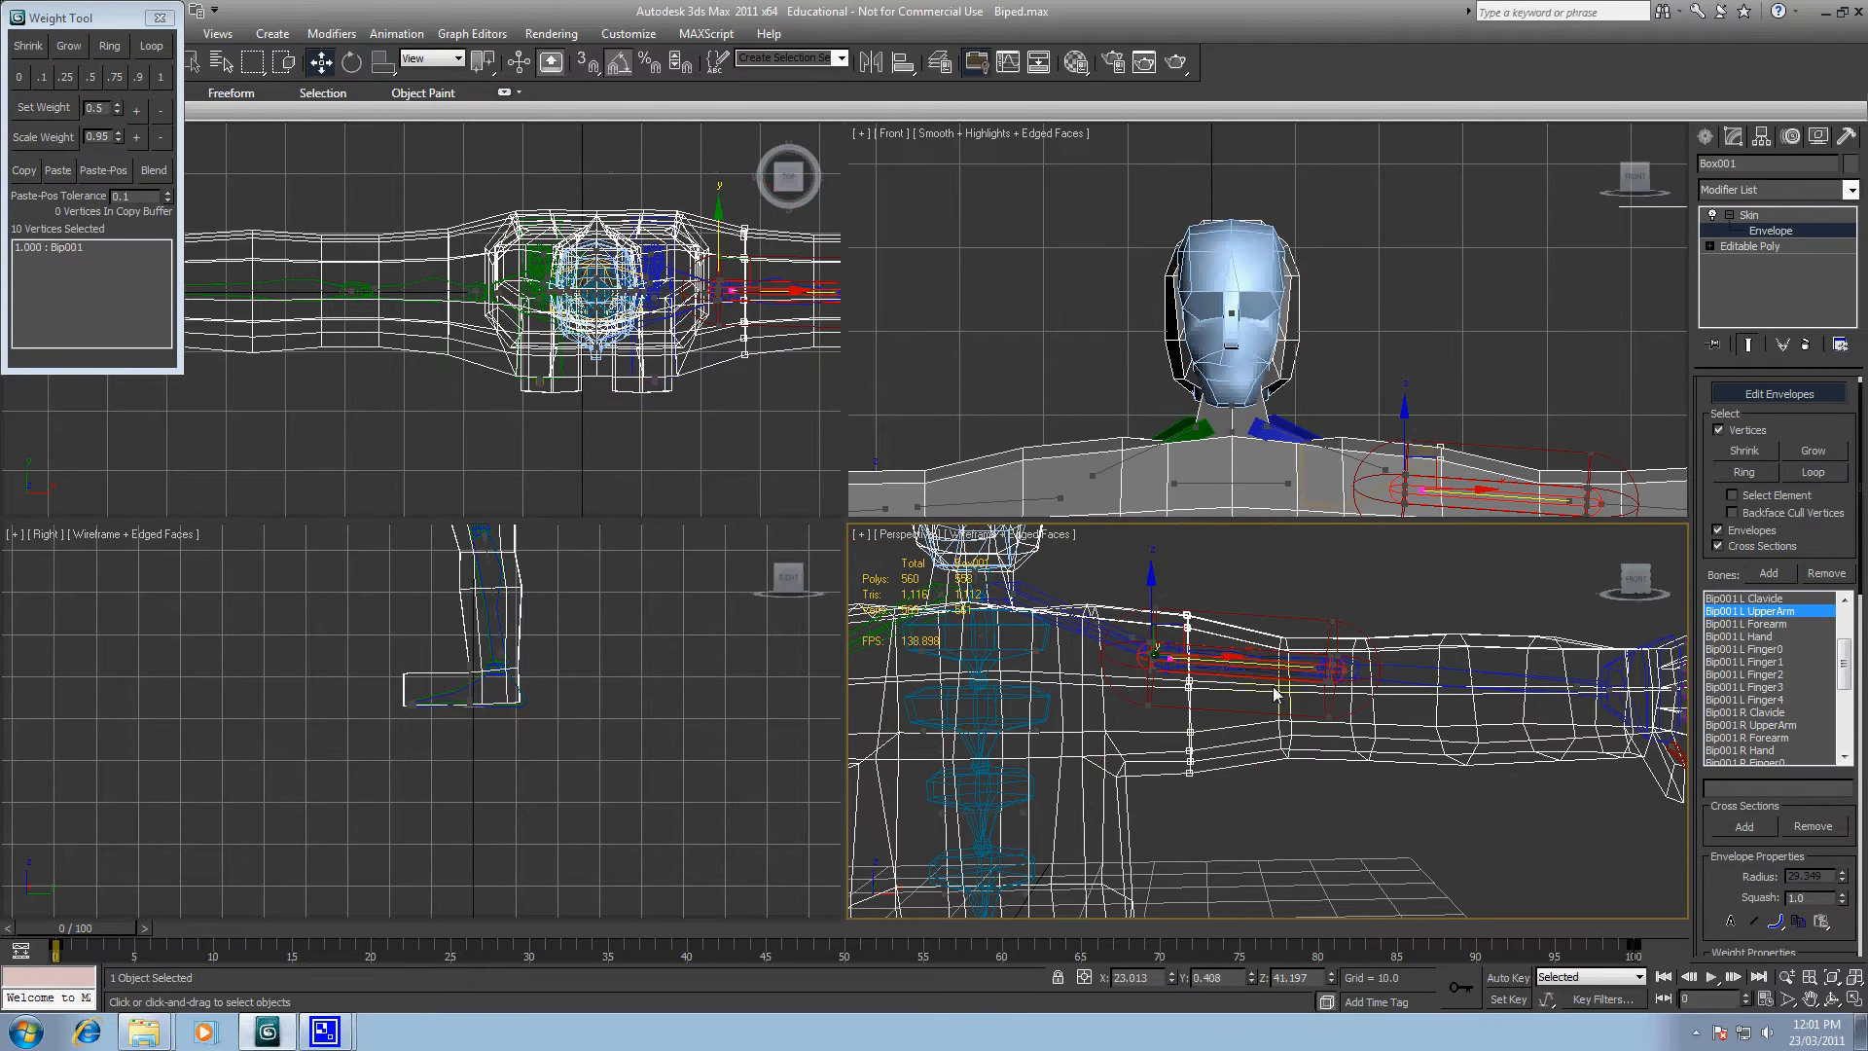
pyautogui.click(160, 77)
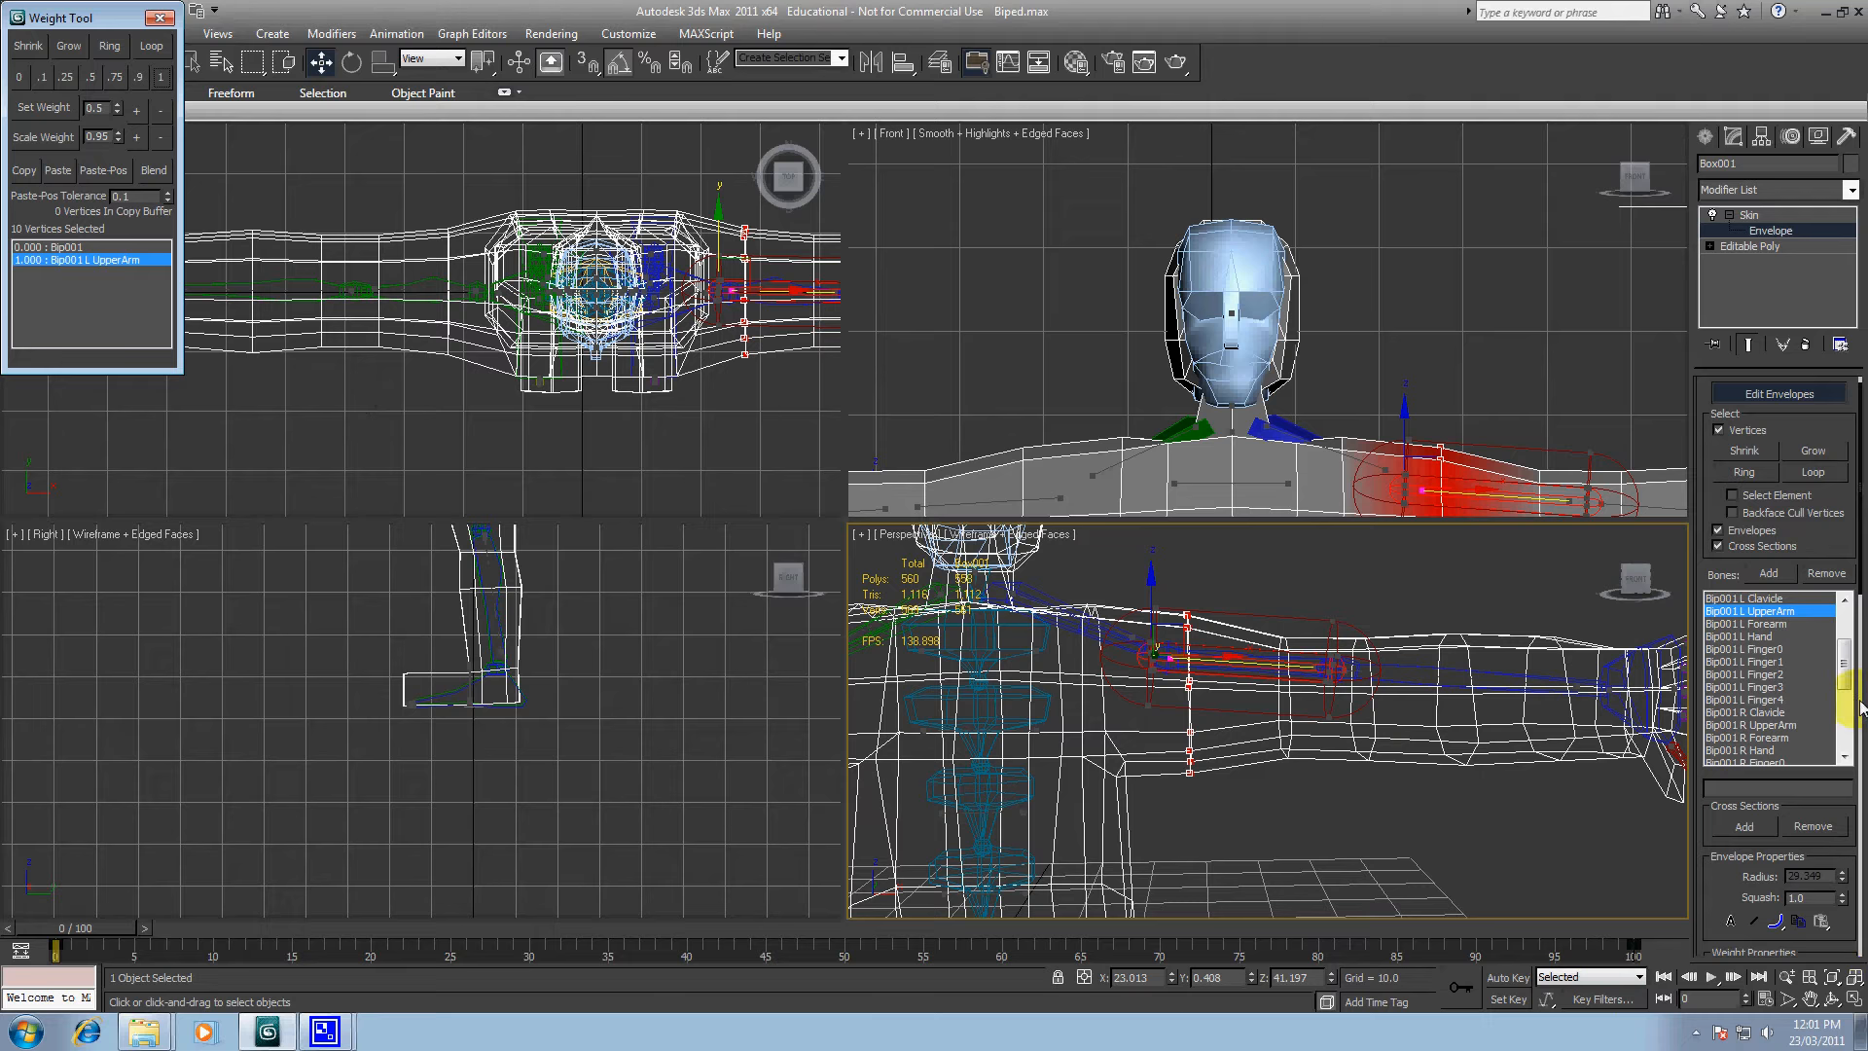
pyautogui.scroll(-5, 1859, 708)
pyautogui.scroll(-5, 1834, 700)
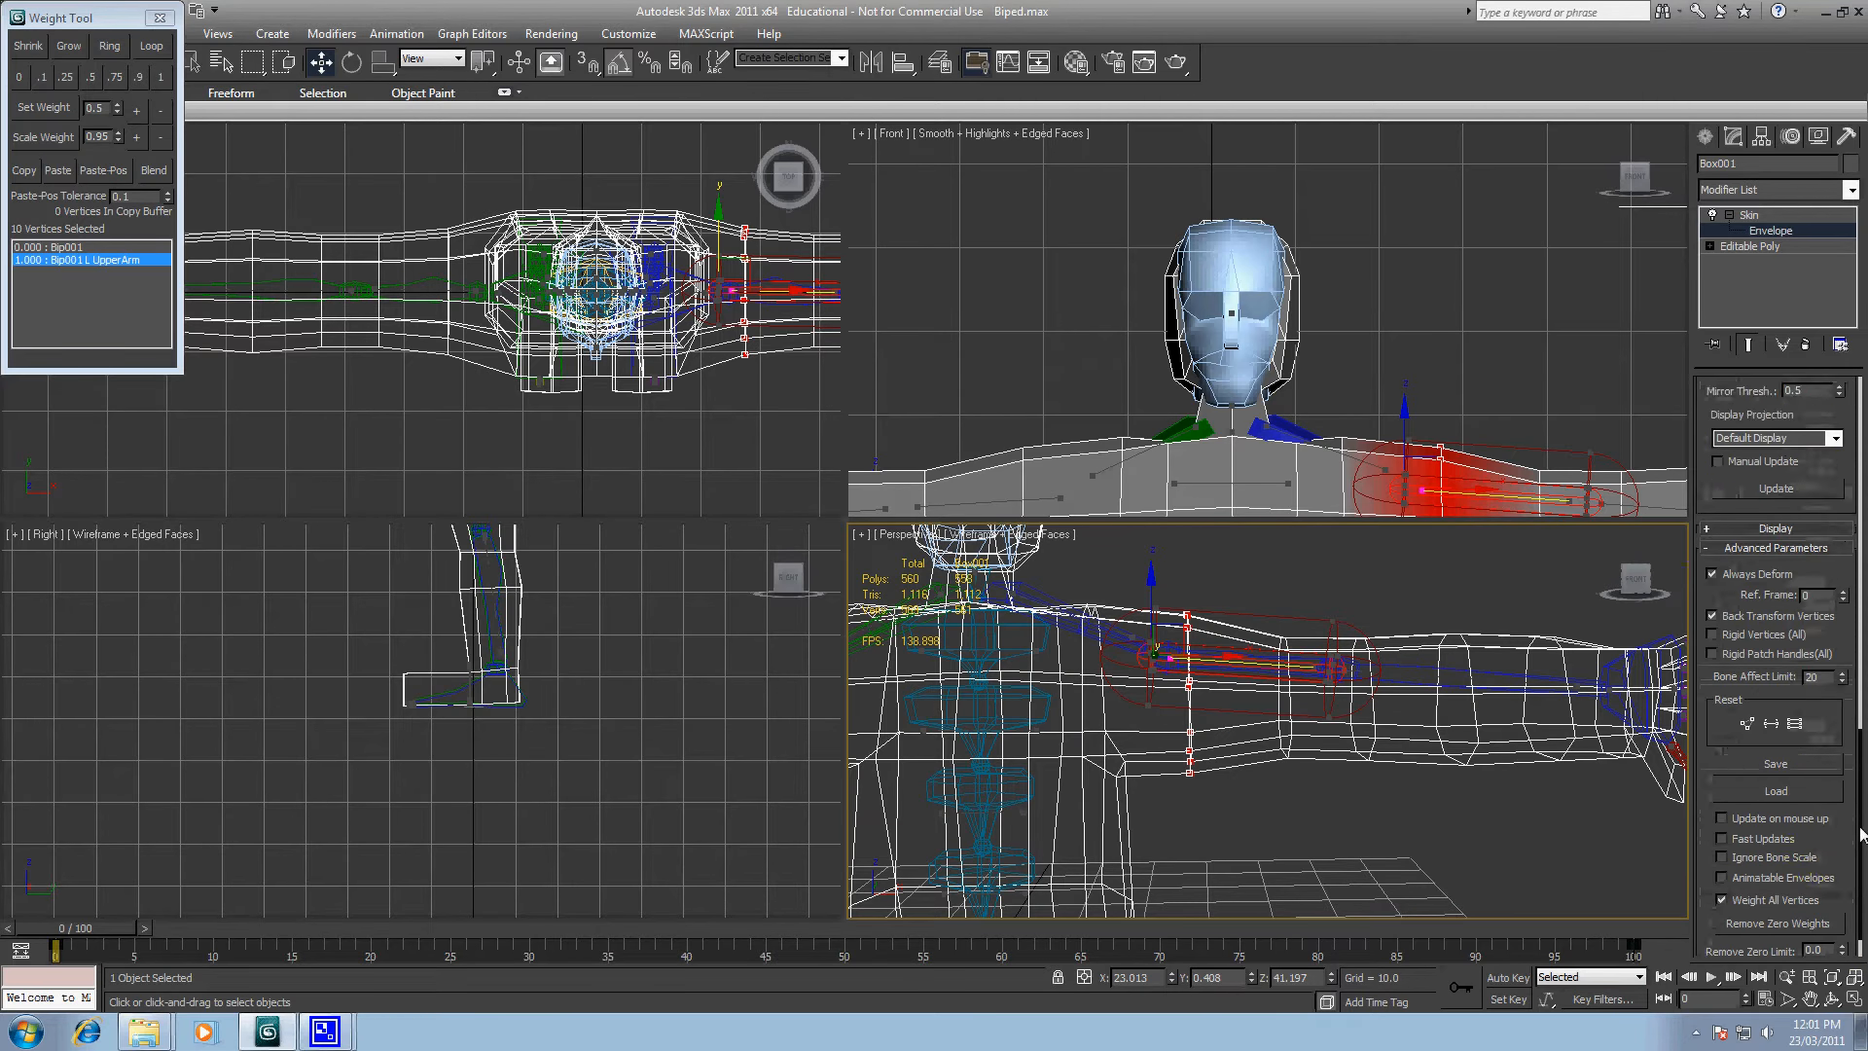
pyautogui.click(1779, 887)
pyautogui.click(1295, 628)
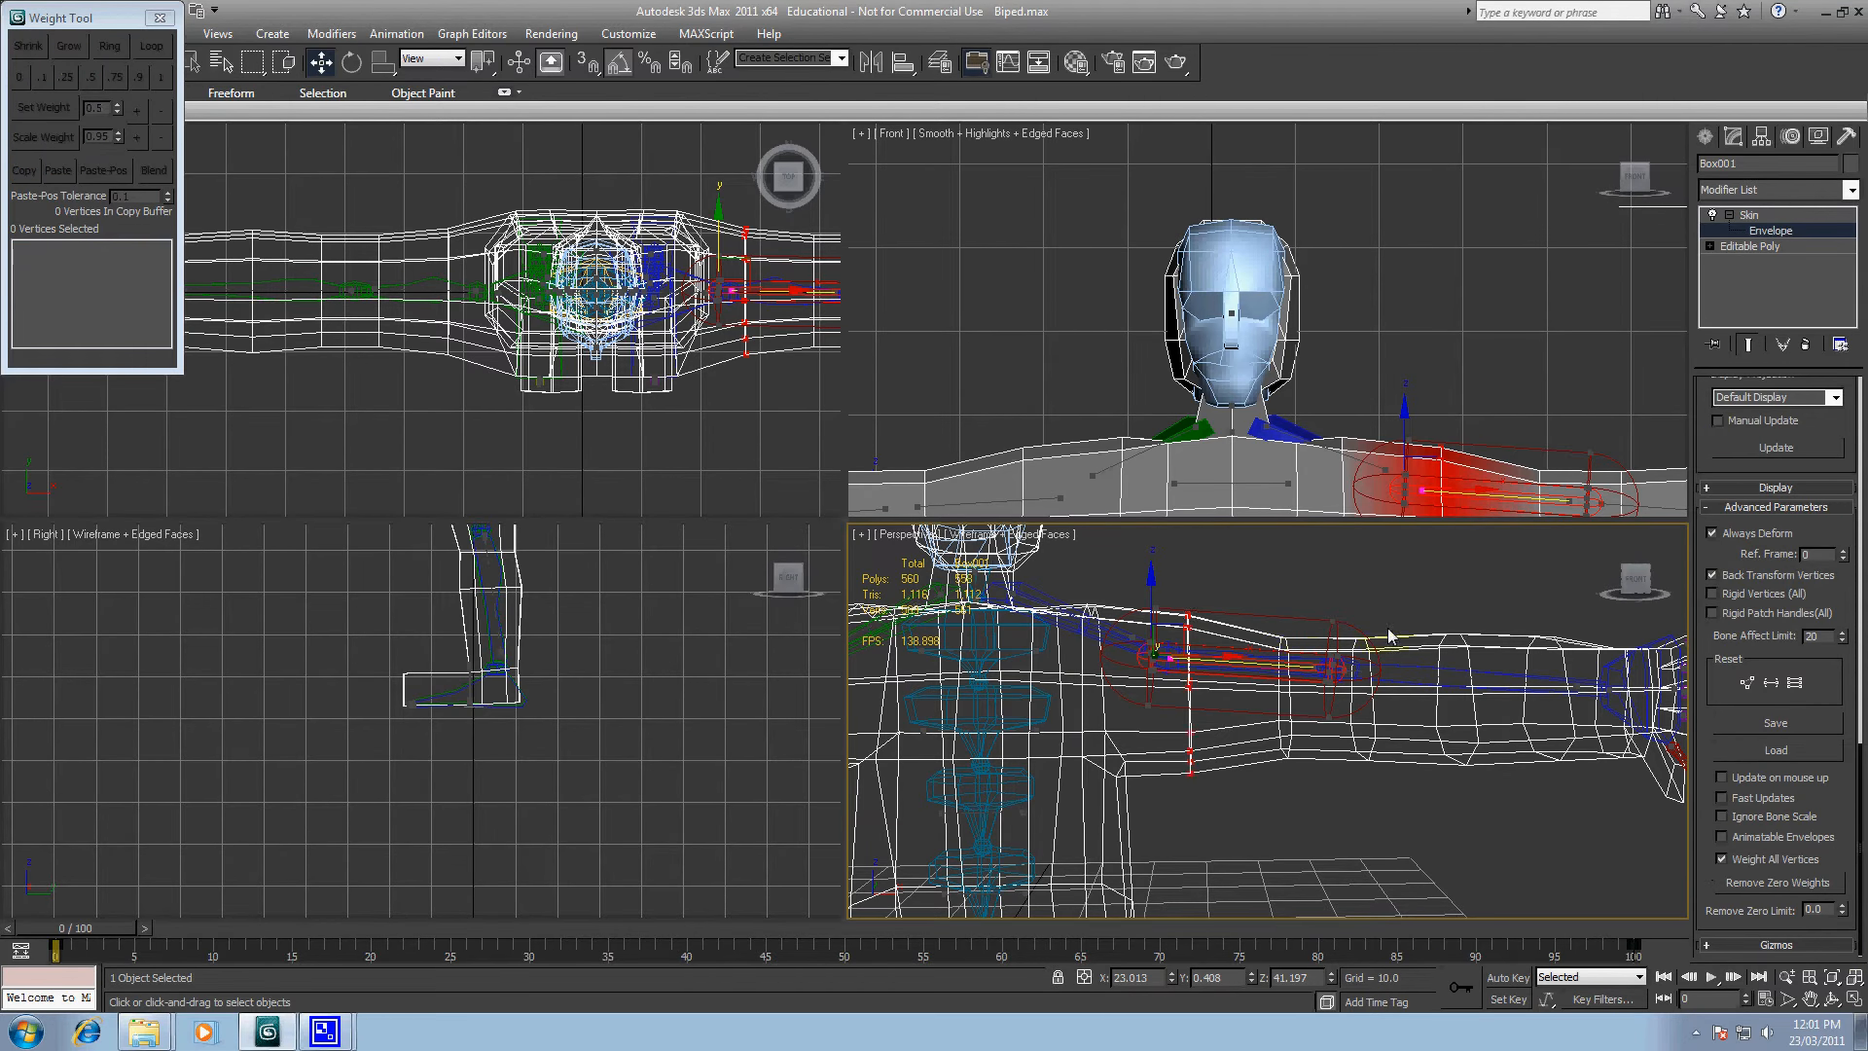
# Step: Select the 10-vertex loop just above the left elbow, weight it 1 to Bip001 L UpperArm, and remove its zero weights
pyautogui.moveTo(1392, 637); pyautogui.dragTo(1240, 638, button='middle')
pyautogui.moveTo(1106, 608); pyautogui.dragTo(1185, 831)
pyautogui.click(167, 170)
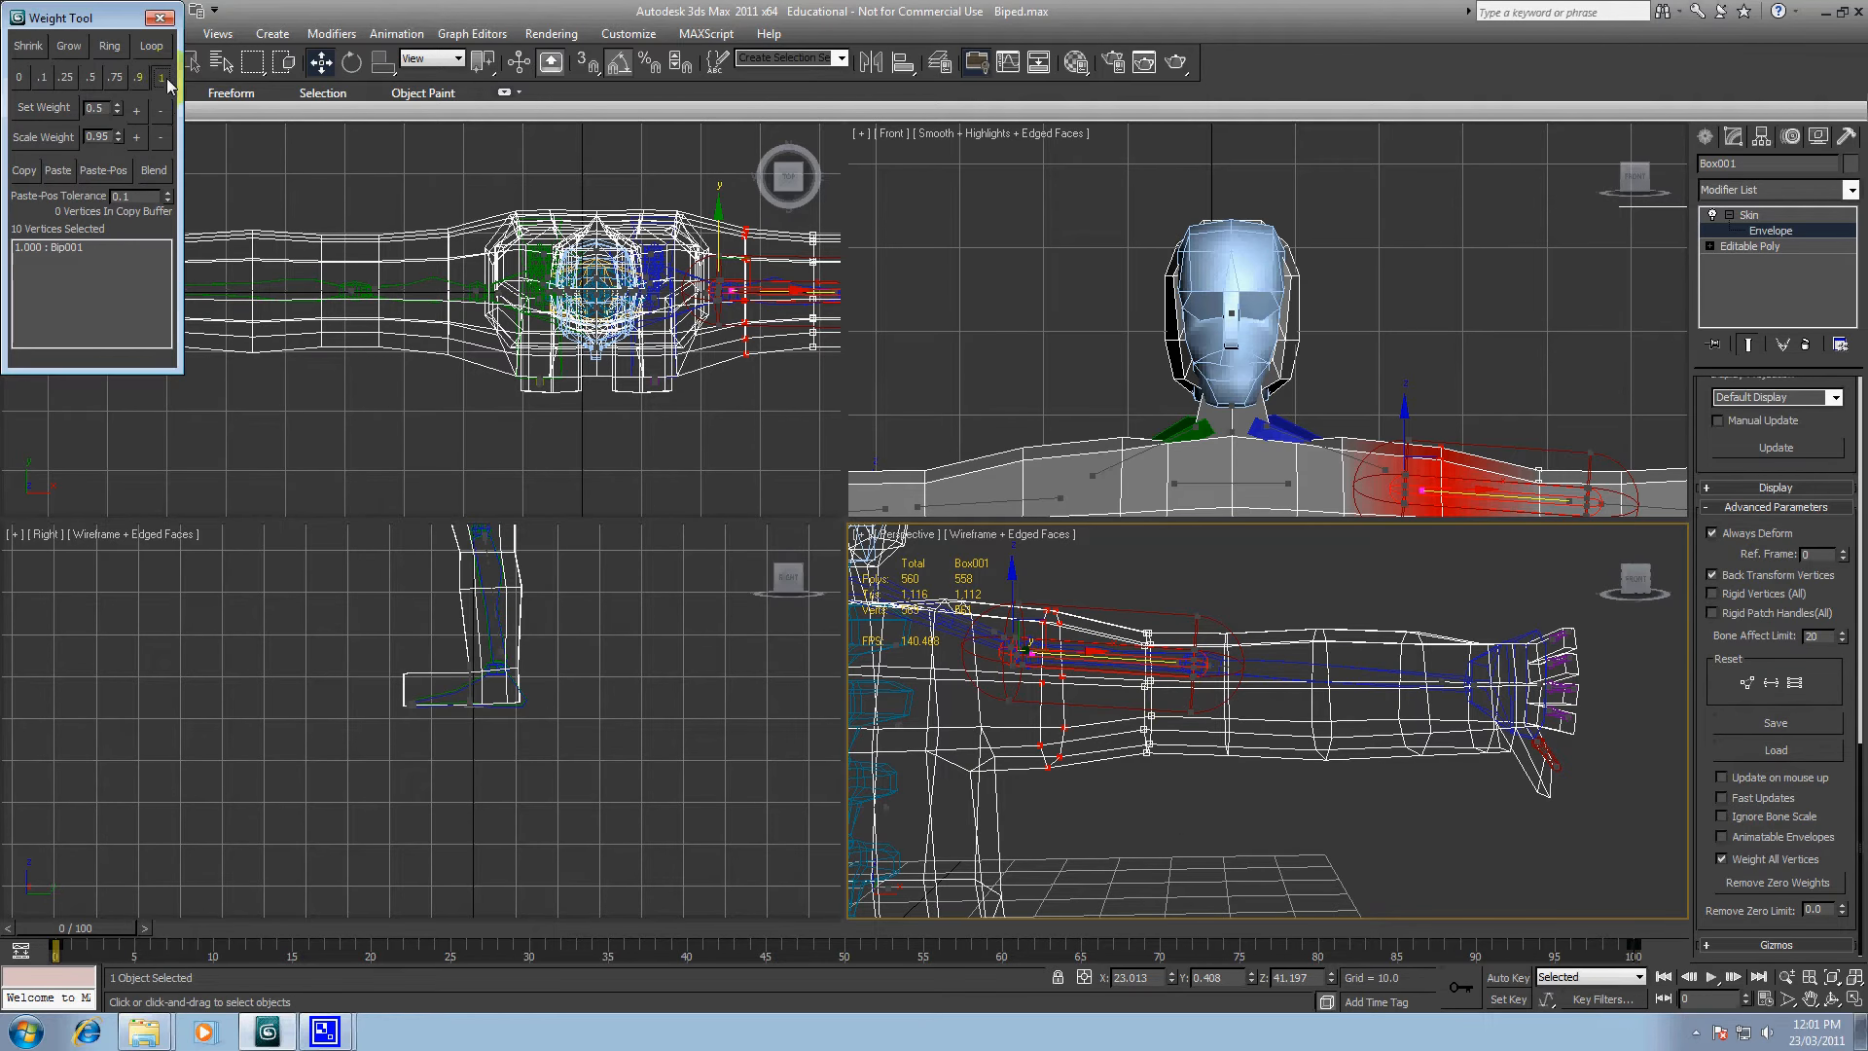
pyautogui.click(1786, 883)
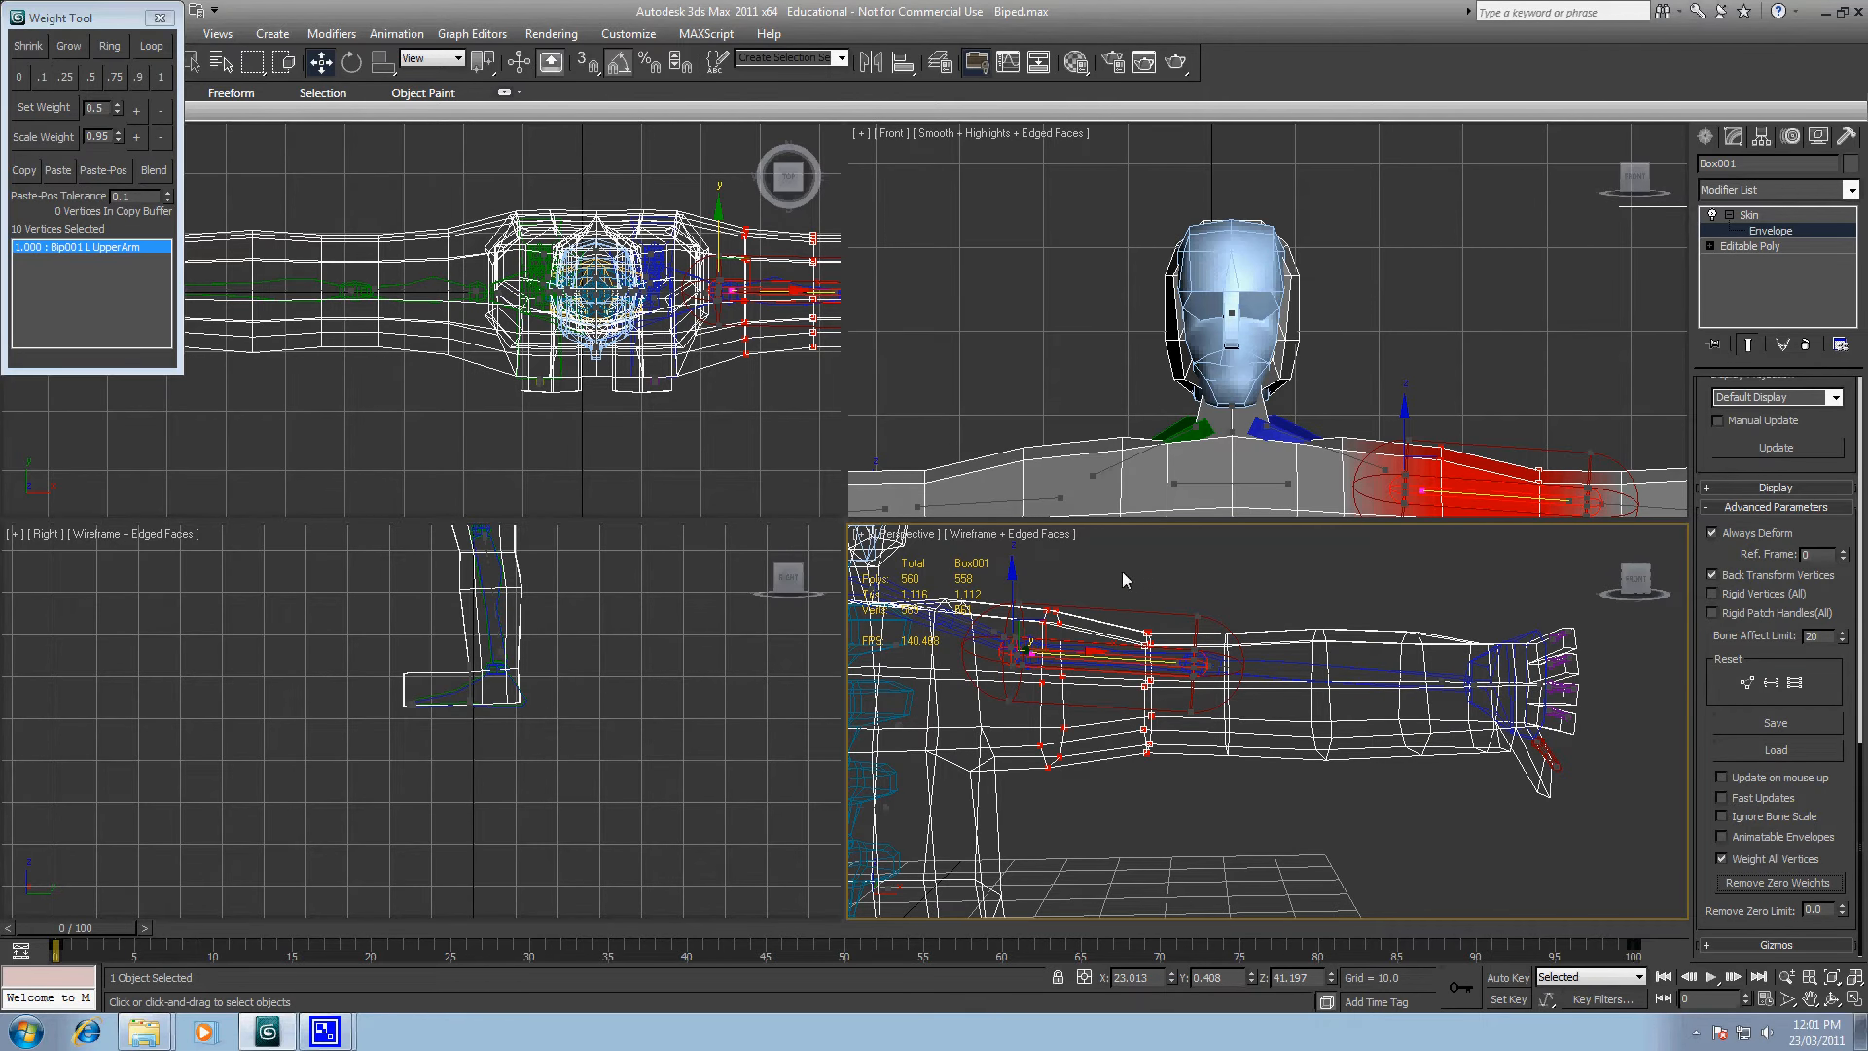
# Step: Add the loop just below the left elbow to the selection, weight it 1 to Bip001 L UpperArm, and remove zero weights
pyautogui.keyDown('ctrl'); pyautogui.moveTo(1202, 587); pyautogui.dragTo(1249, 820); pyautogui.keyUp('ctrl')
pyautogui.click(162, 84)
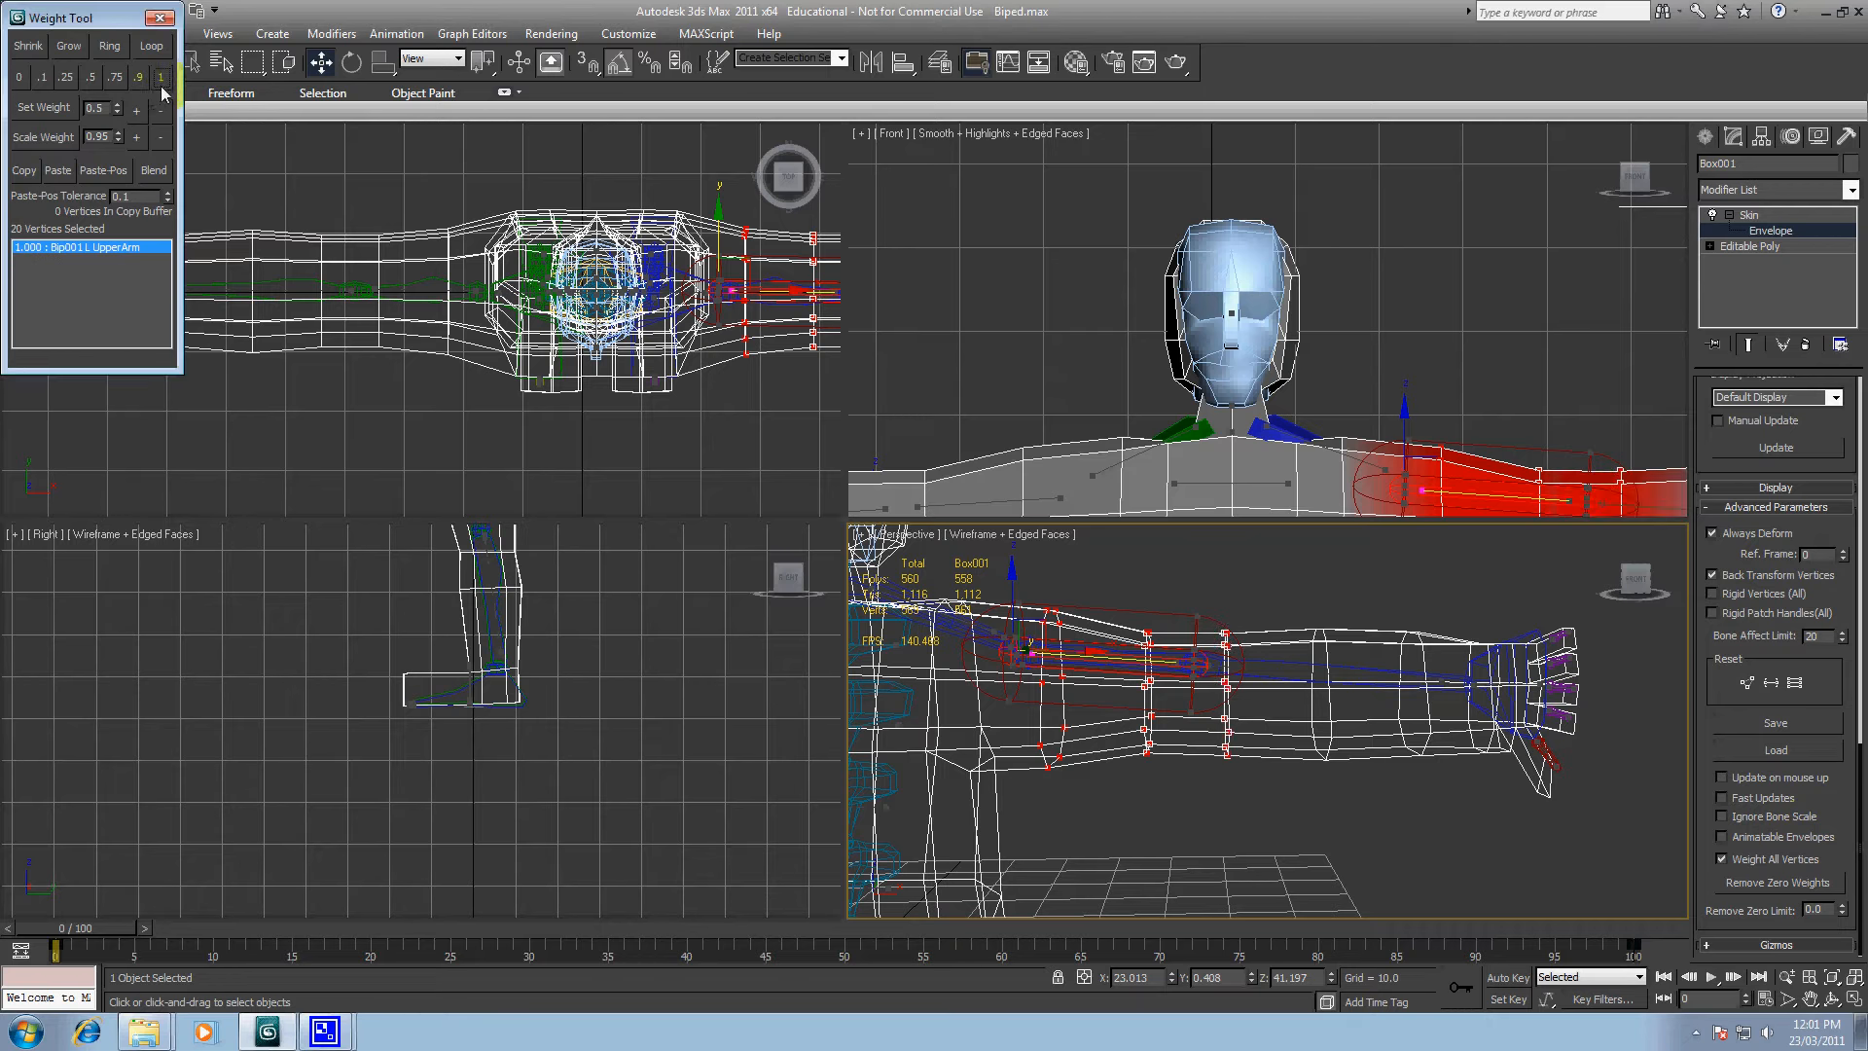
pyautogui.click(1778, 882)
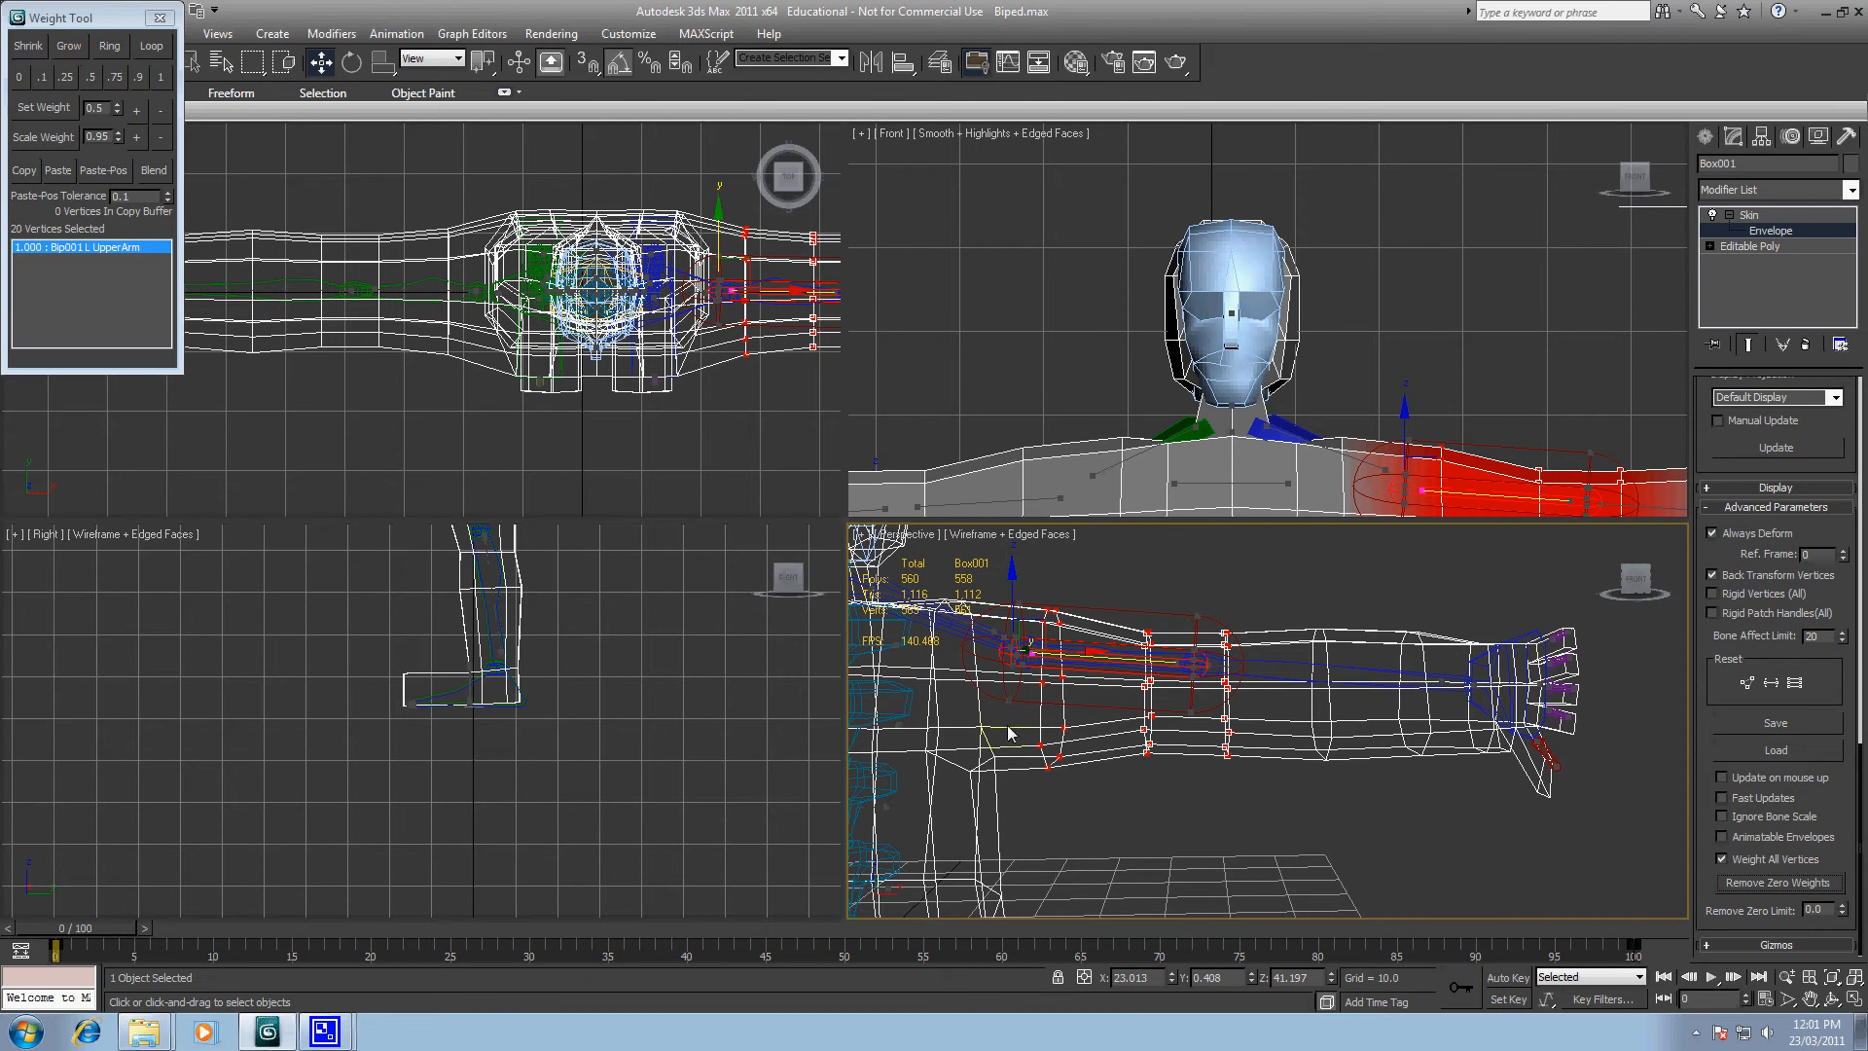
# Step: Weight the 20 selected vertices around the left elbow 0.5 to Bip001 L Forearm and clear the selection
pyautogui.click(1259, 671)
pyautogui.click(96, 78)
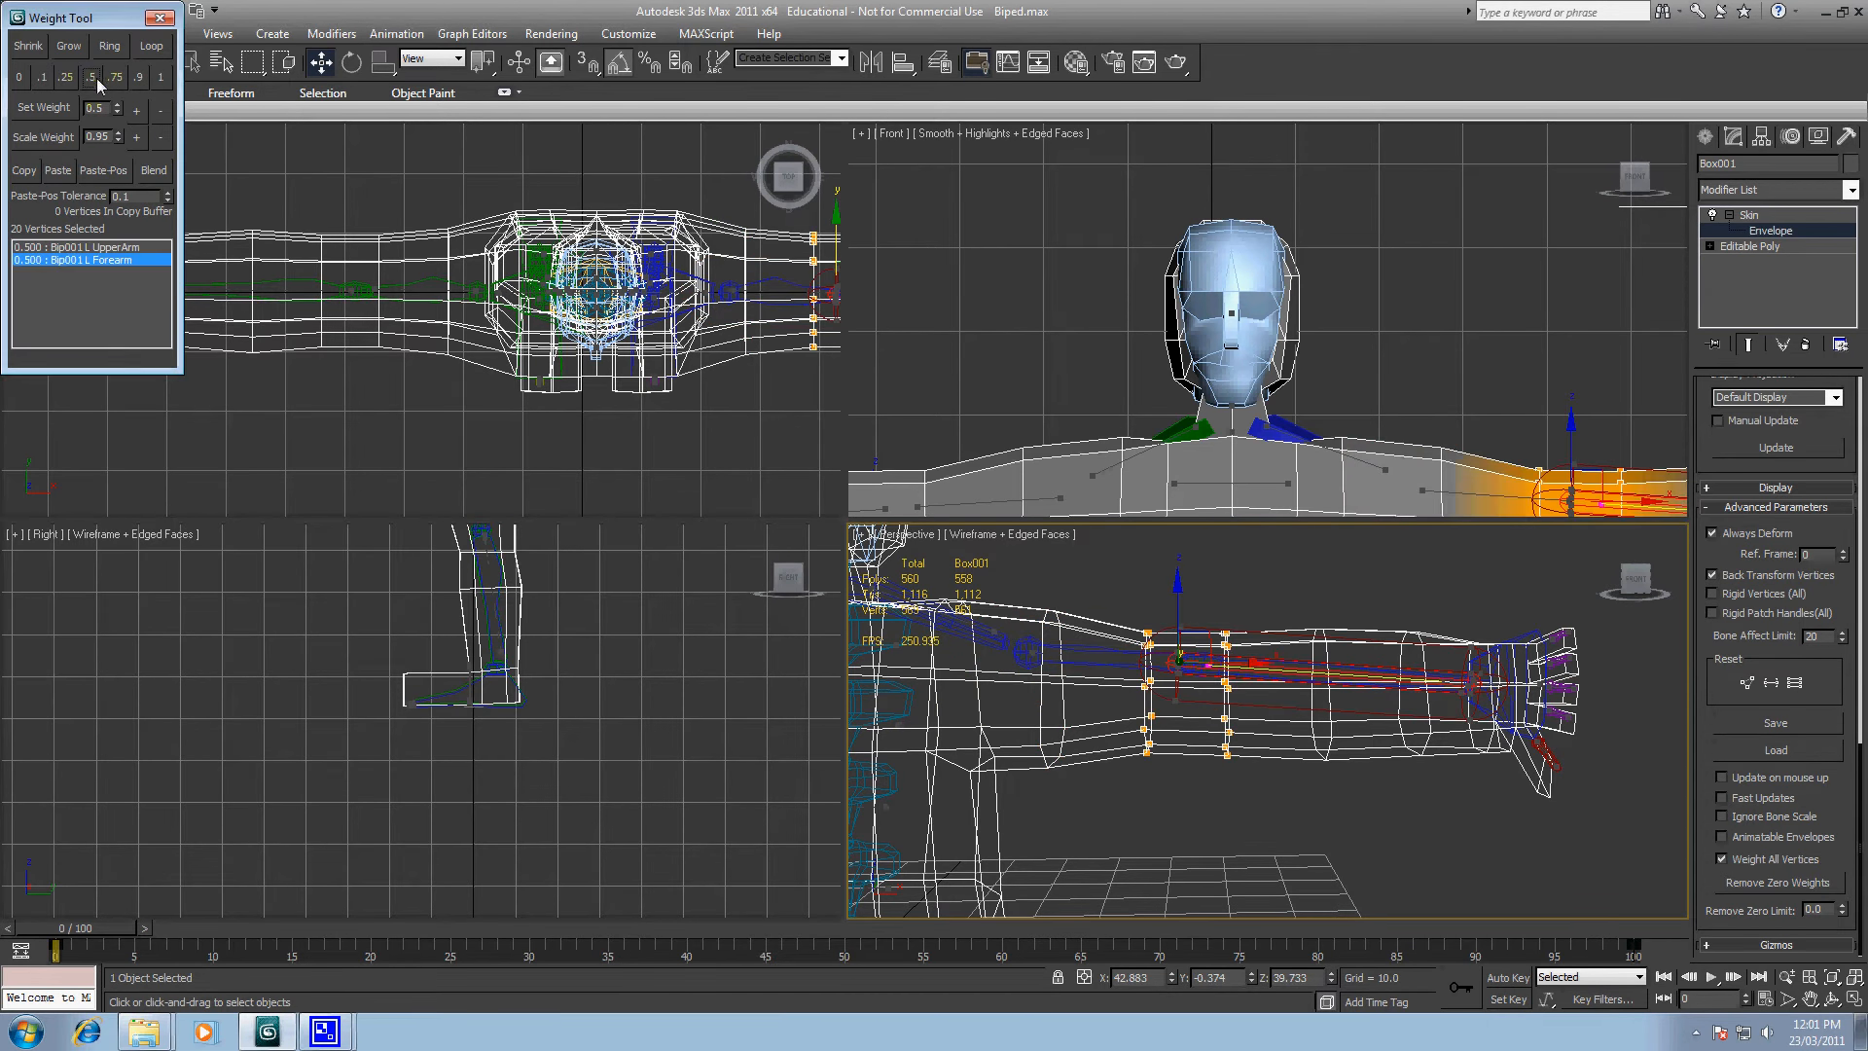
pyautogui.click(1405, 562)
# Step: Select the 20 vertices of the two lower forearm loops, weight them 1 to Bip001 L Forearm, and remove their zero weights
pyautogui.moveTo(1386, 603); pyautogui.dragTo(1039, 580, button='middle')
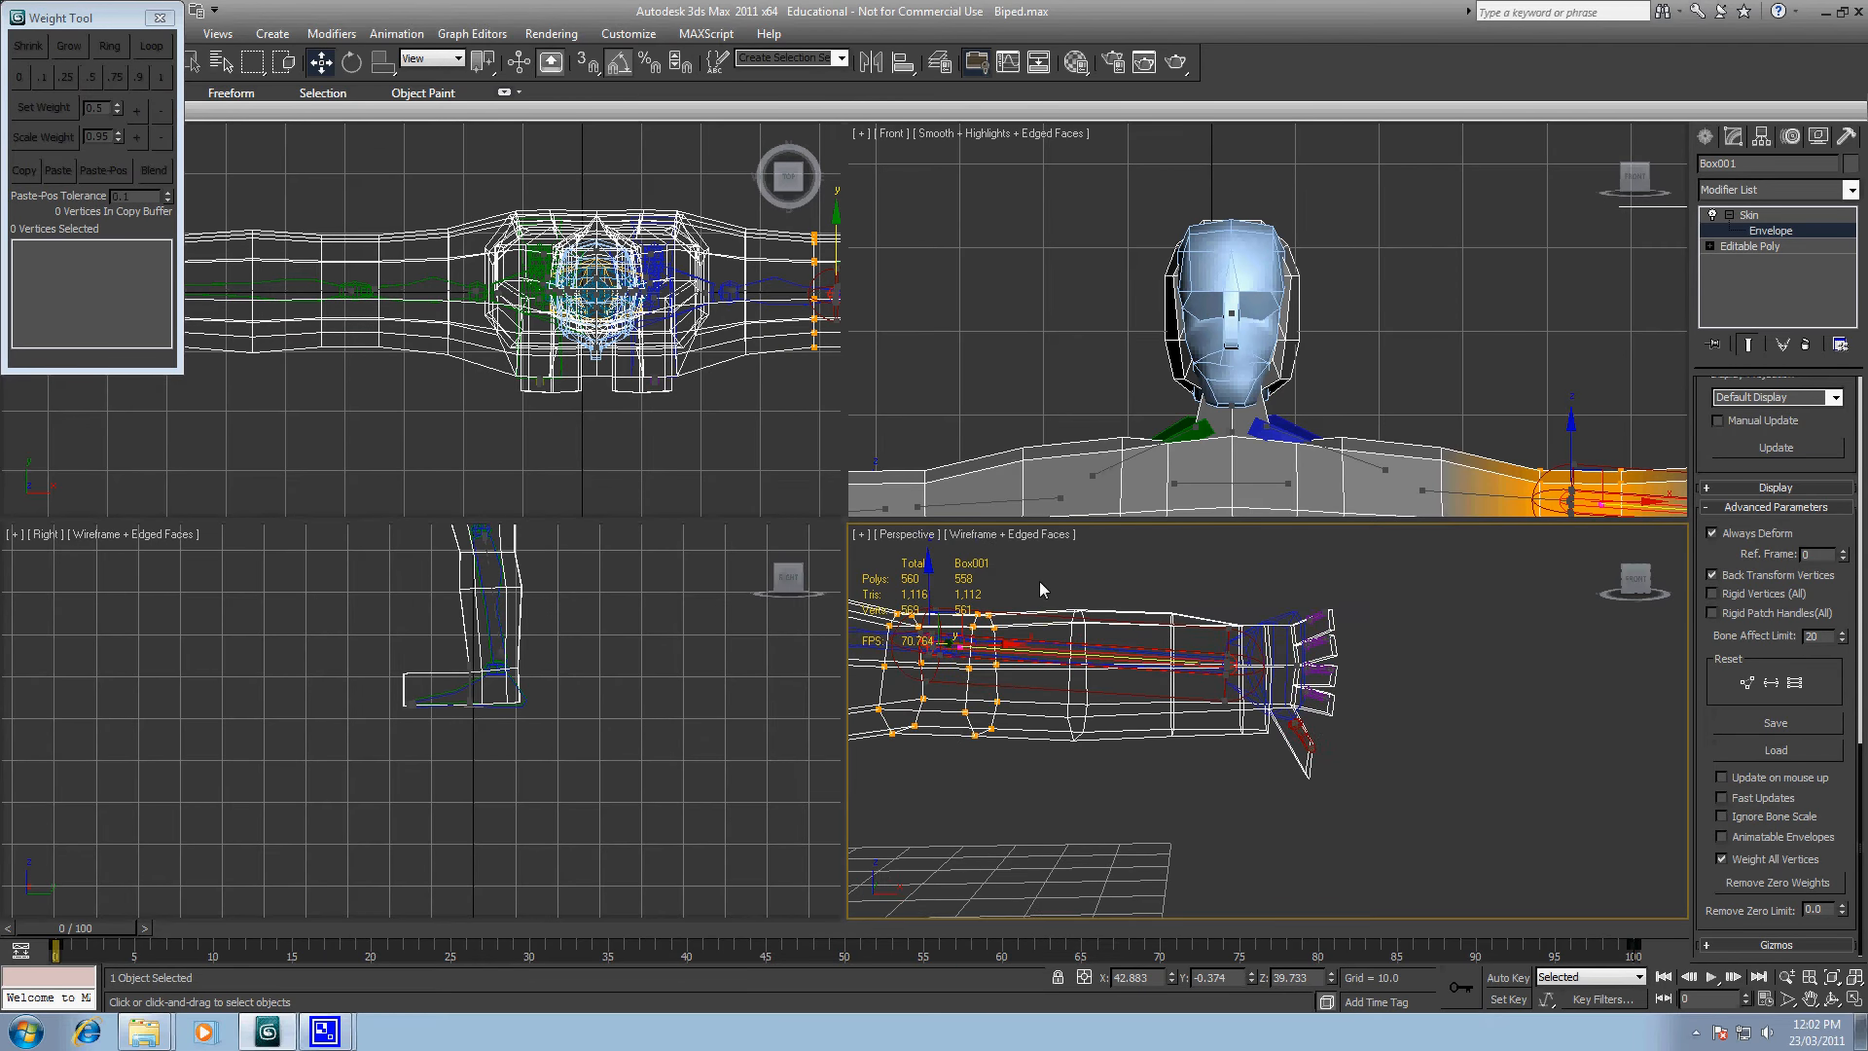
pyautogui.moveTo(1057, 589); pyautogui.dragTo(1189, 778)
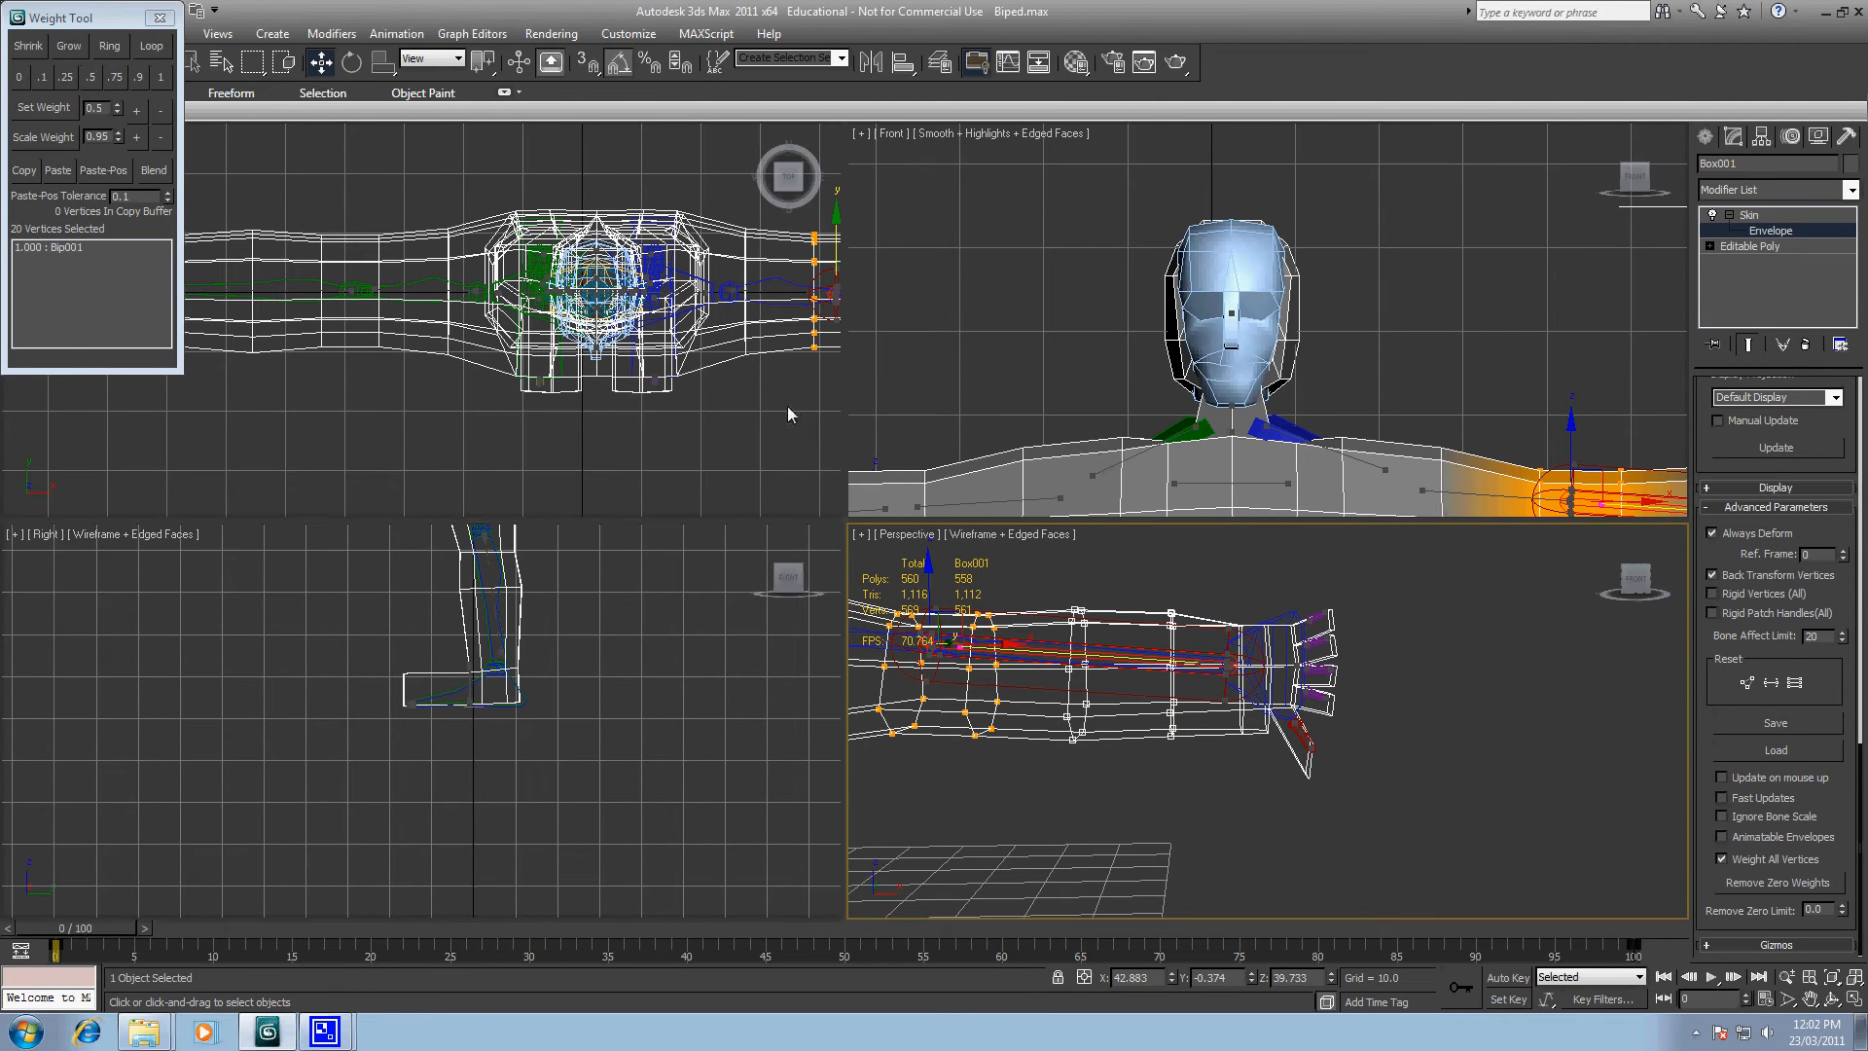
pyautogui.click(162, 77)
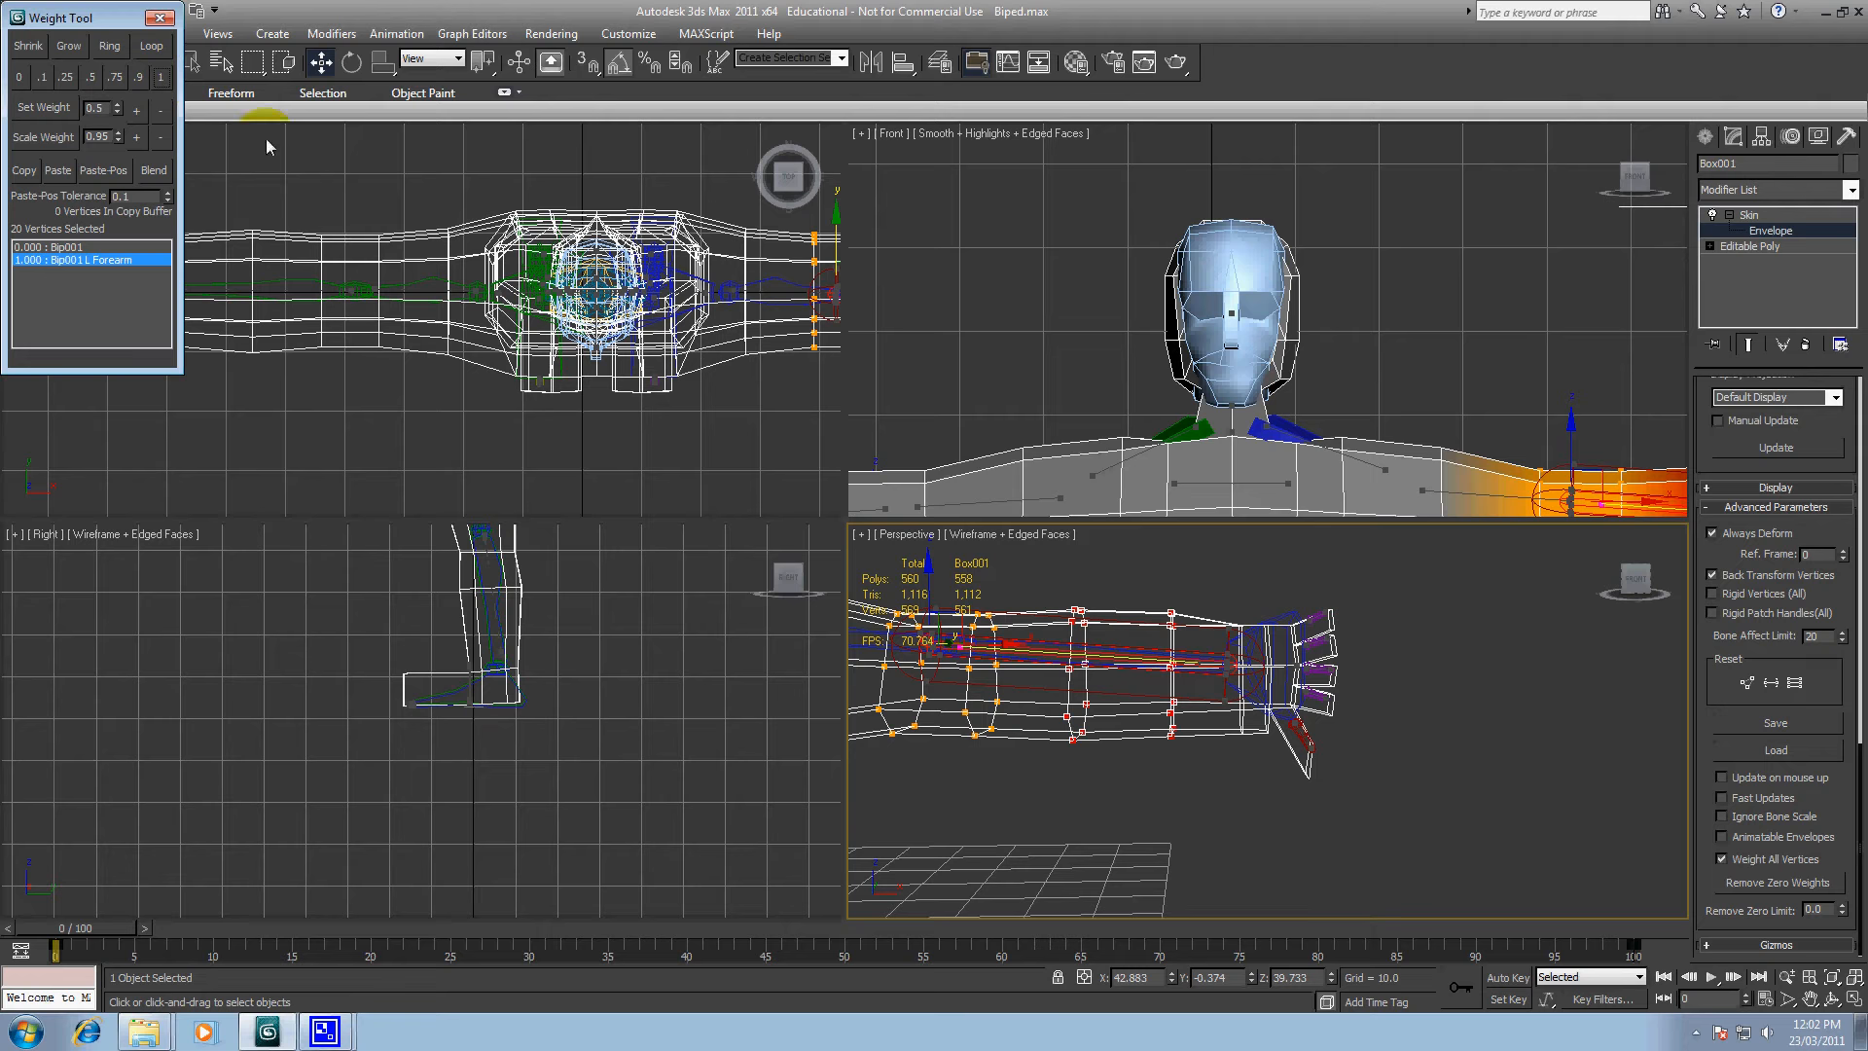
pyautogui.click(1772, 881)
# Step: Select the 10-vertex loop nearest the left wrist, weight it 1 to Bip001 L Hand, remove its zero weights, and clear the selection
pyautogui.moveTo(1146, 582); pyautogui.dragTo(1211, 809)
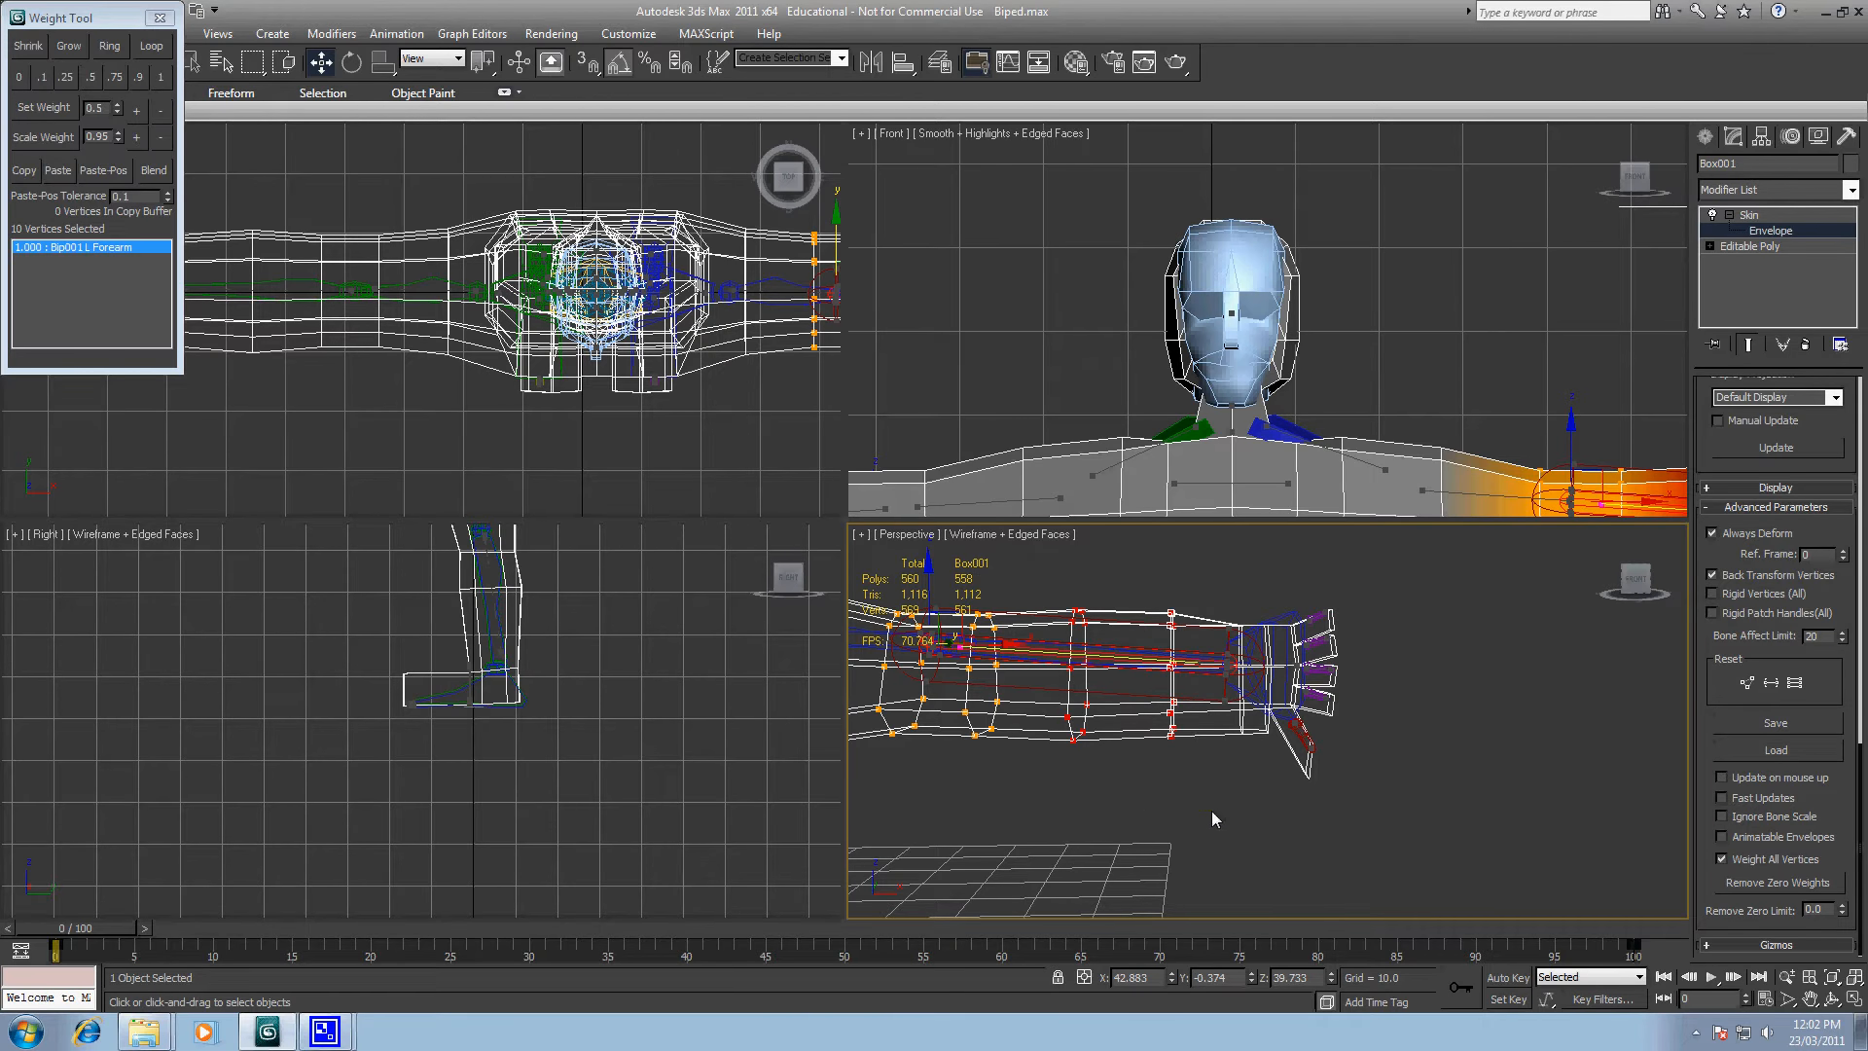
pyautogui.click(1262, 666)
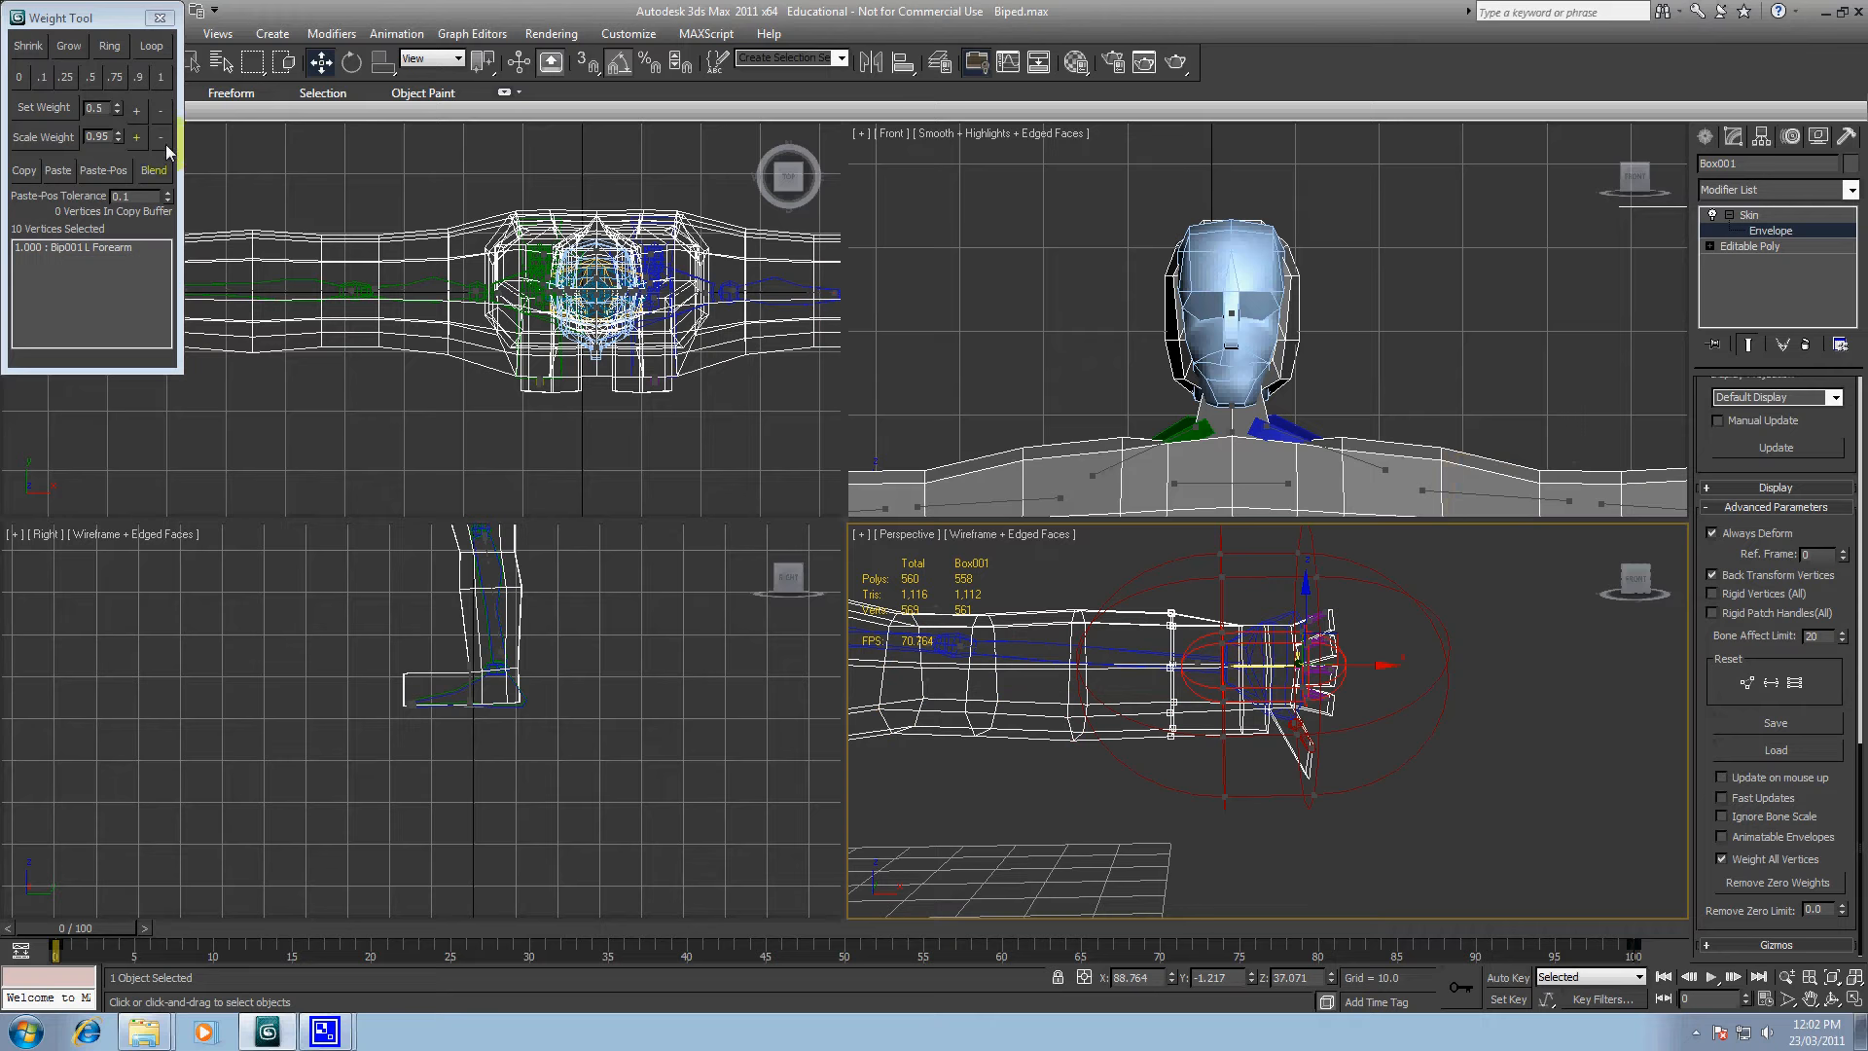
pyautogui.click(161, 77)
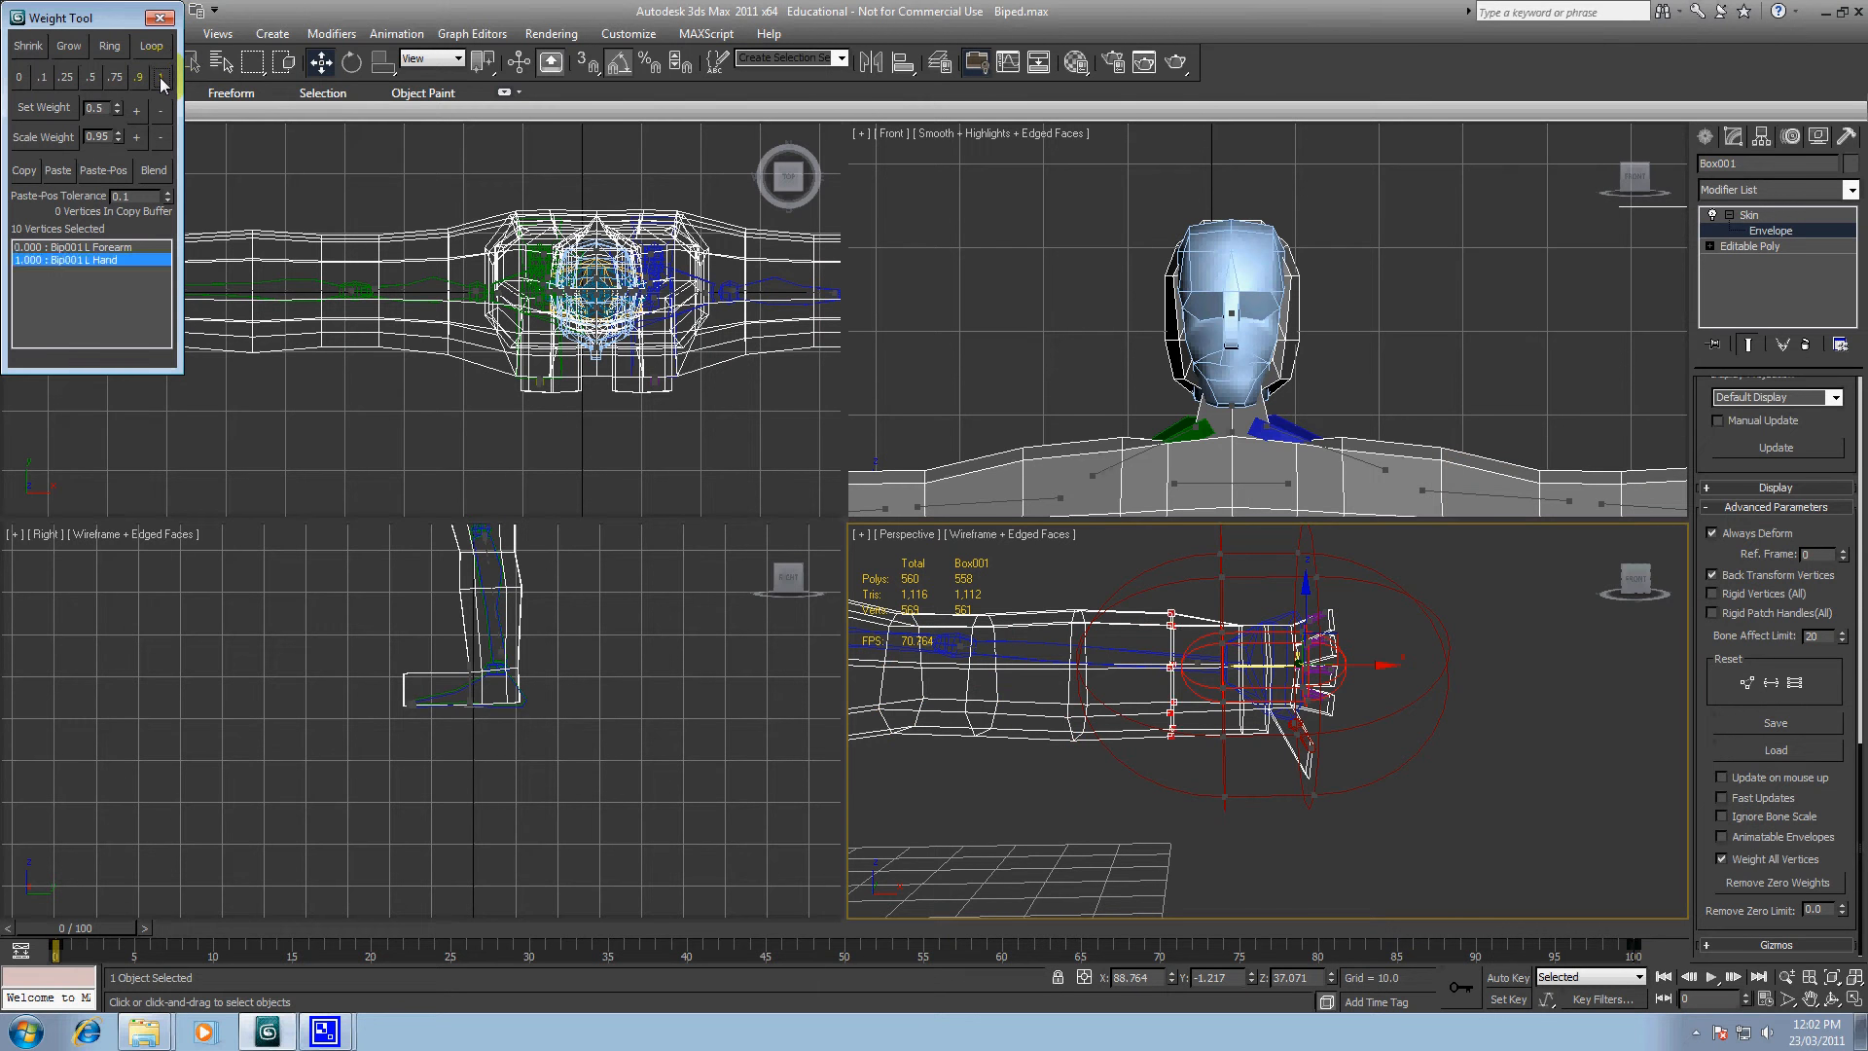
pyautogui.click(1768, 878)
pyautogui.click(1483, 652)
# Step: Frame the left hand closely in the Perspective view for weighting its vertices
pyautogui.moveTo(1451, 676); pyautogui.dragTo(1426, 685, button='middle')
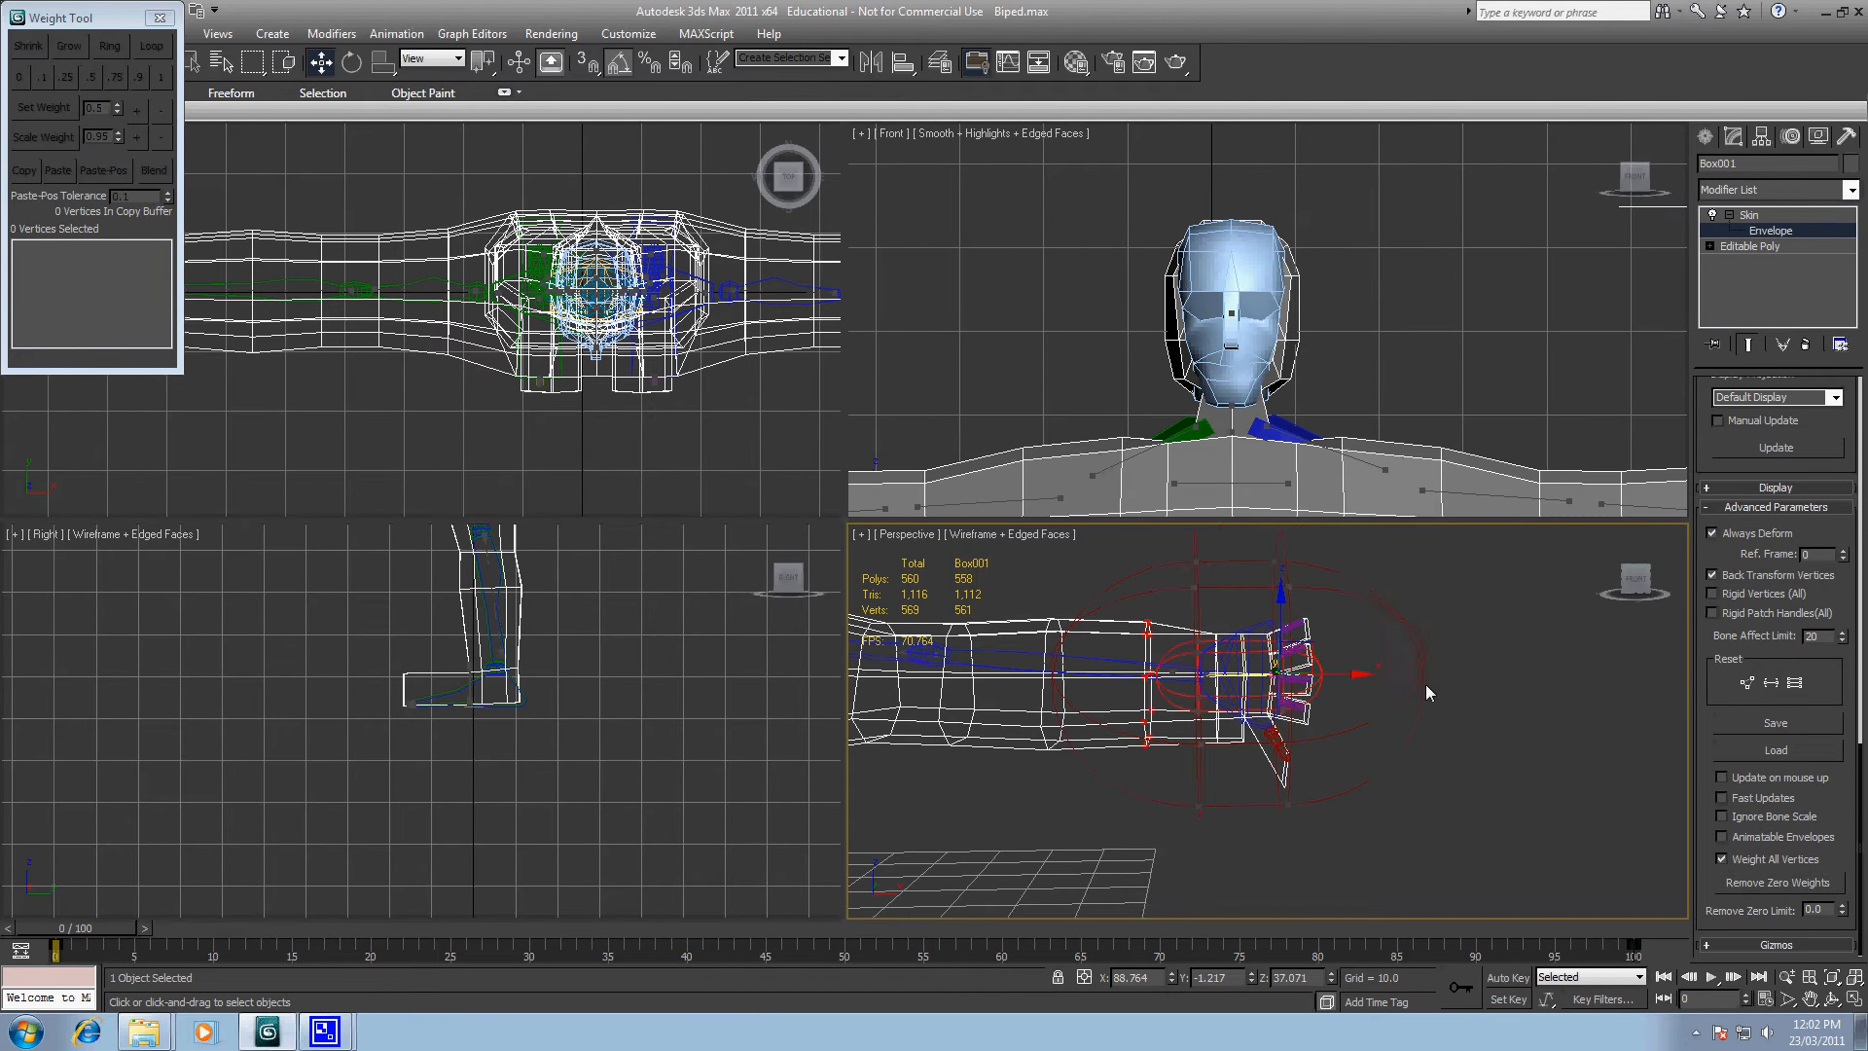
pyautogui.scroll(8, 1426, 685)
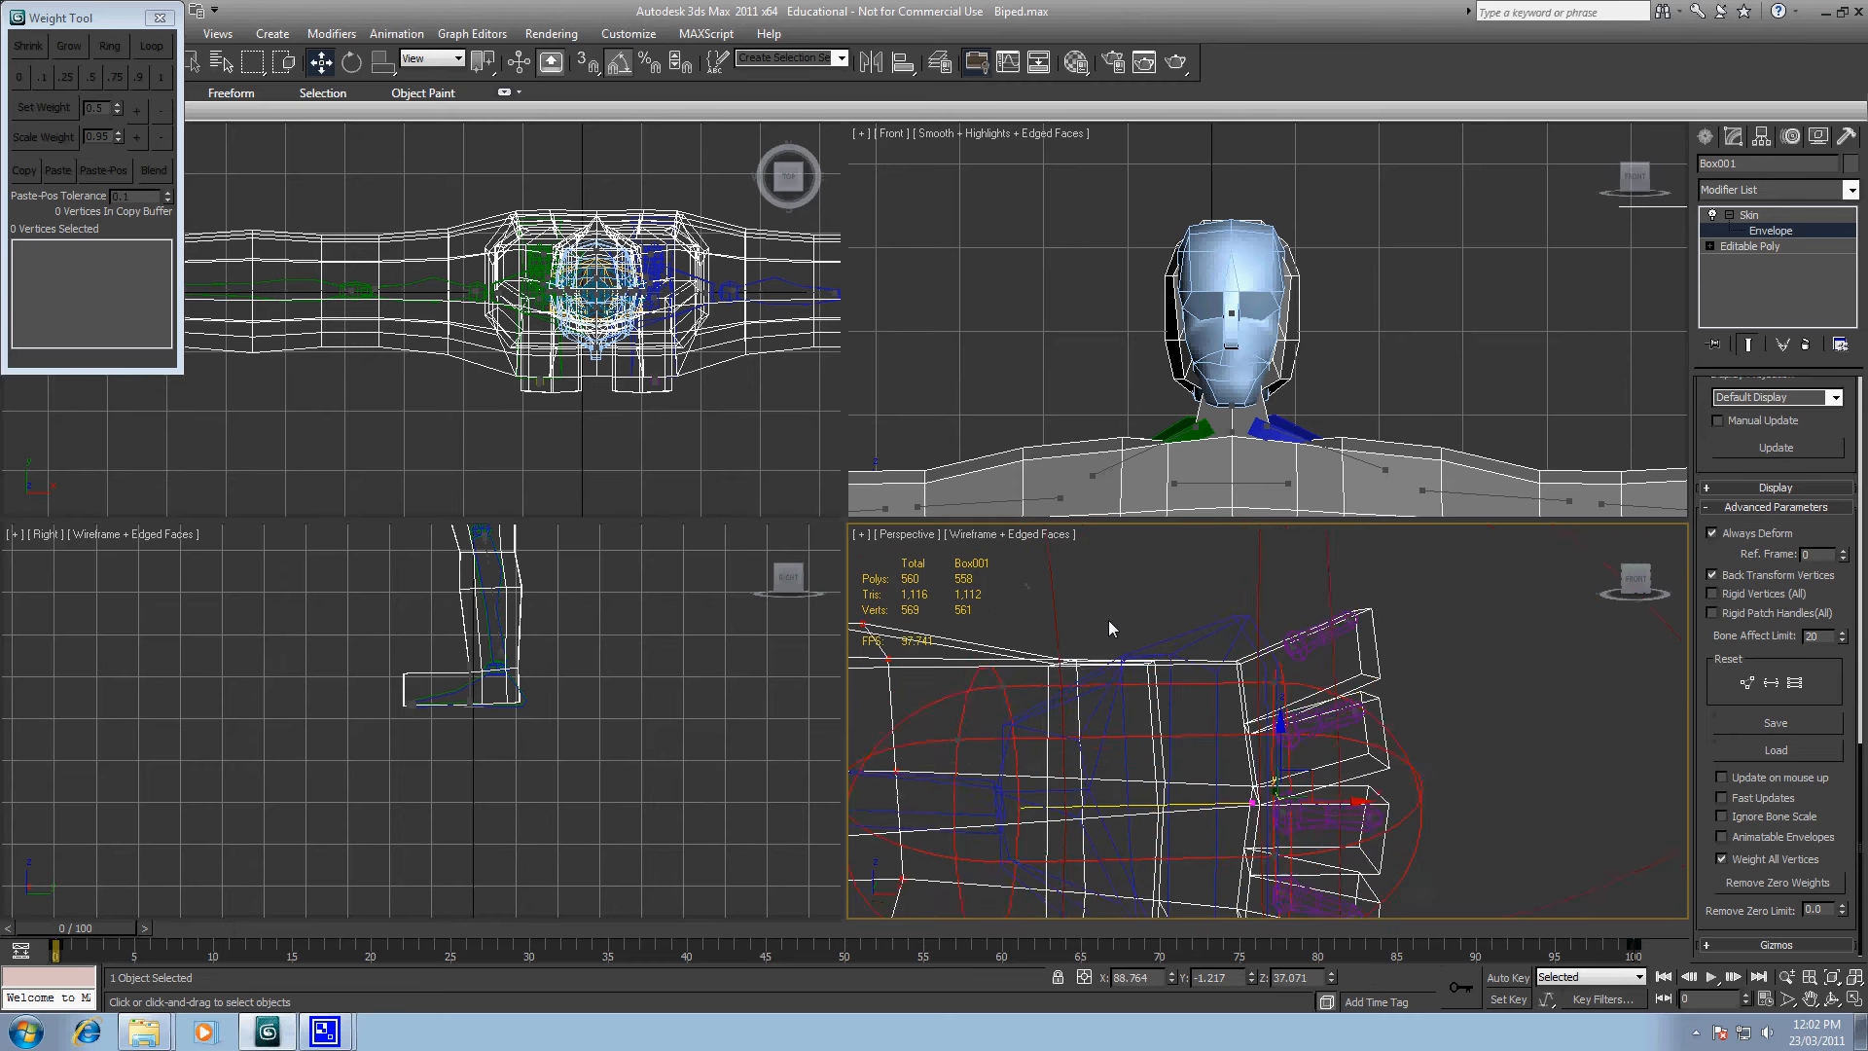
pyautogui.moveTo(1109, 627); pyautogui.dragTo(1222, 574, button='middle')
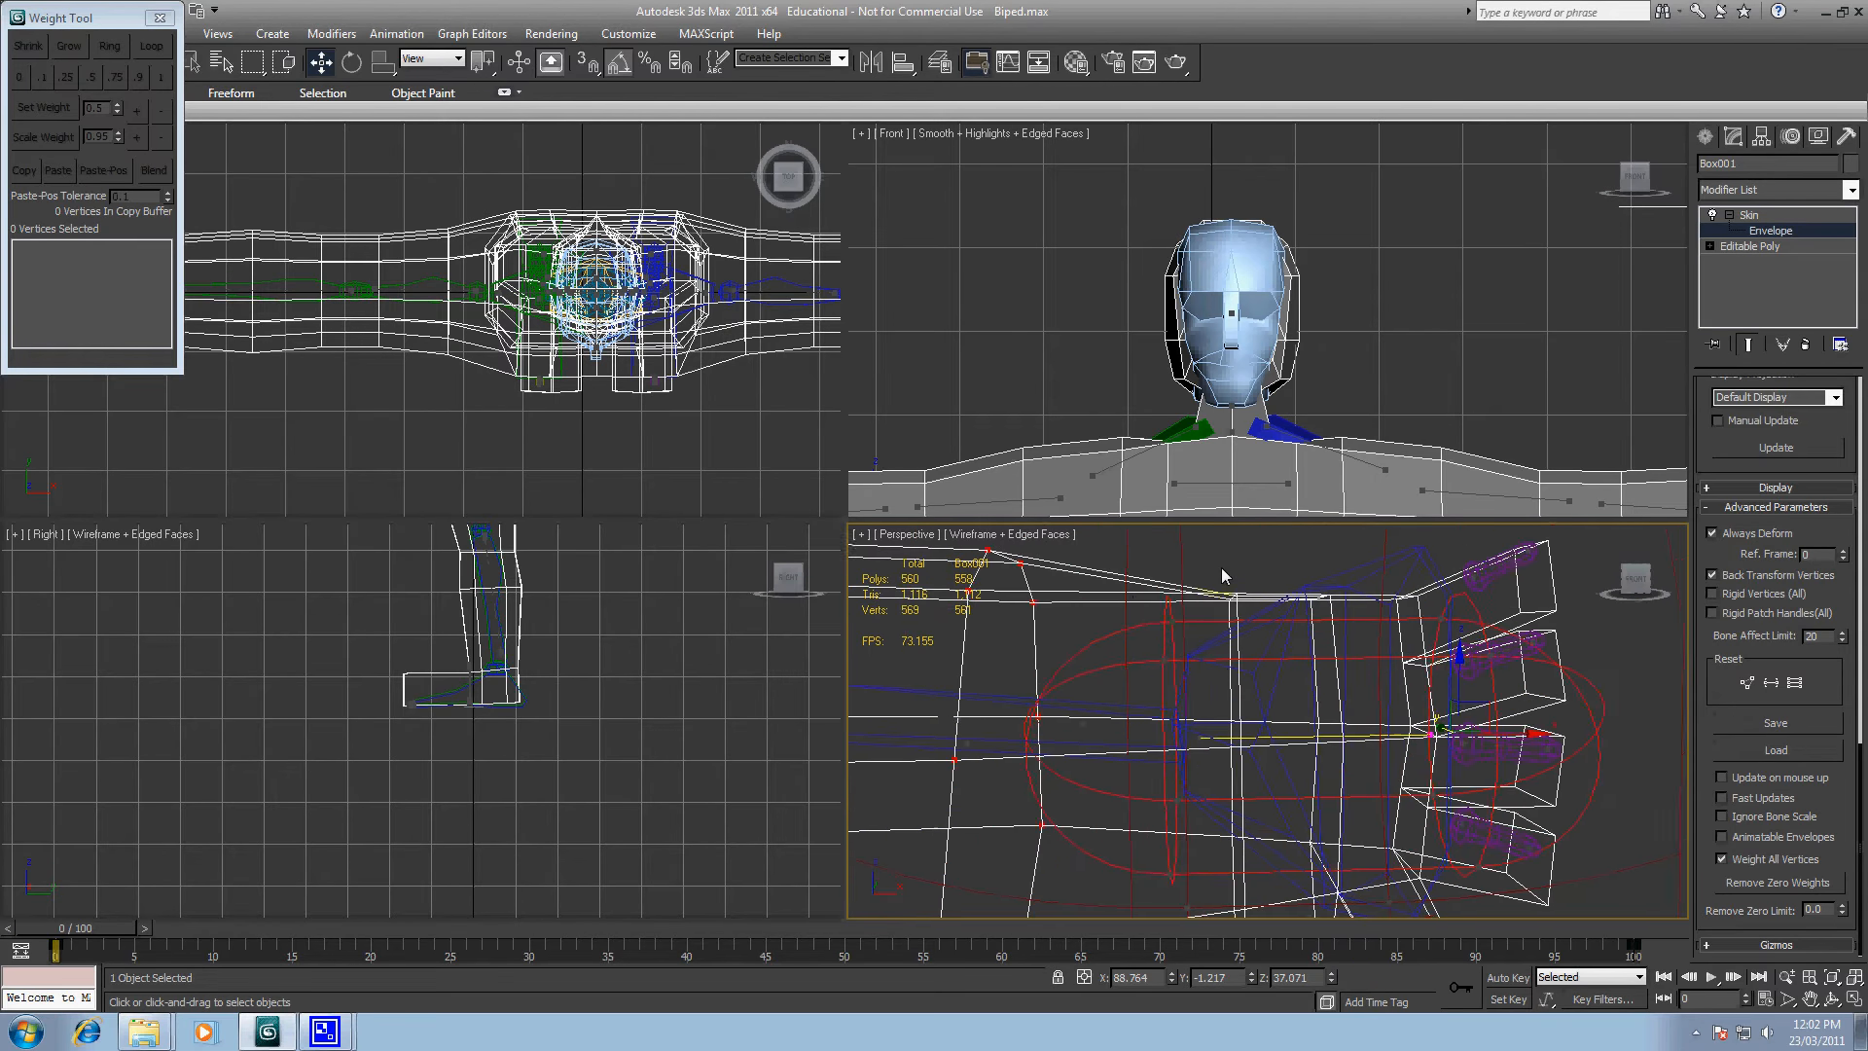
pyautogui.scroll(-2, 1222, 569)
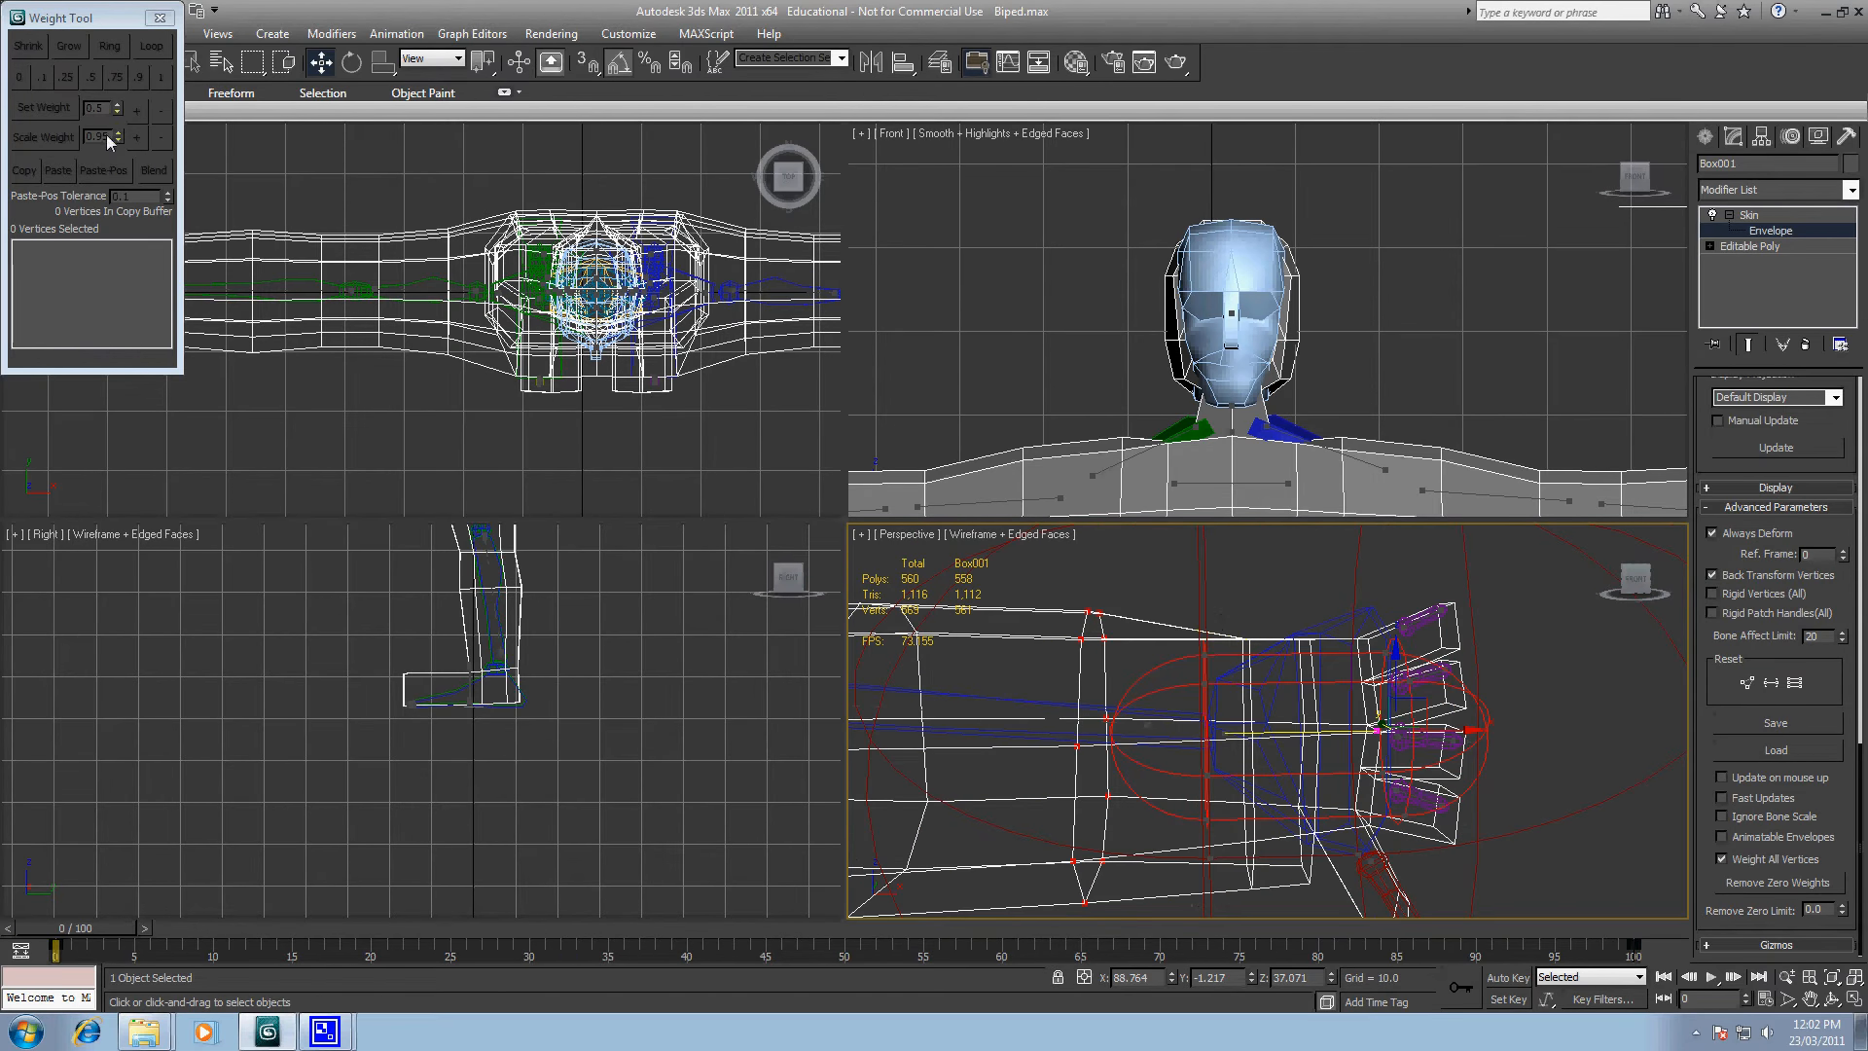
# Step: Weight the ring of vertices on the lower forearm, just before the wrist, at 0.5 to the left forearm bone
pyautogui.click(996, 725)
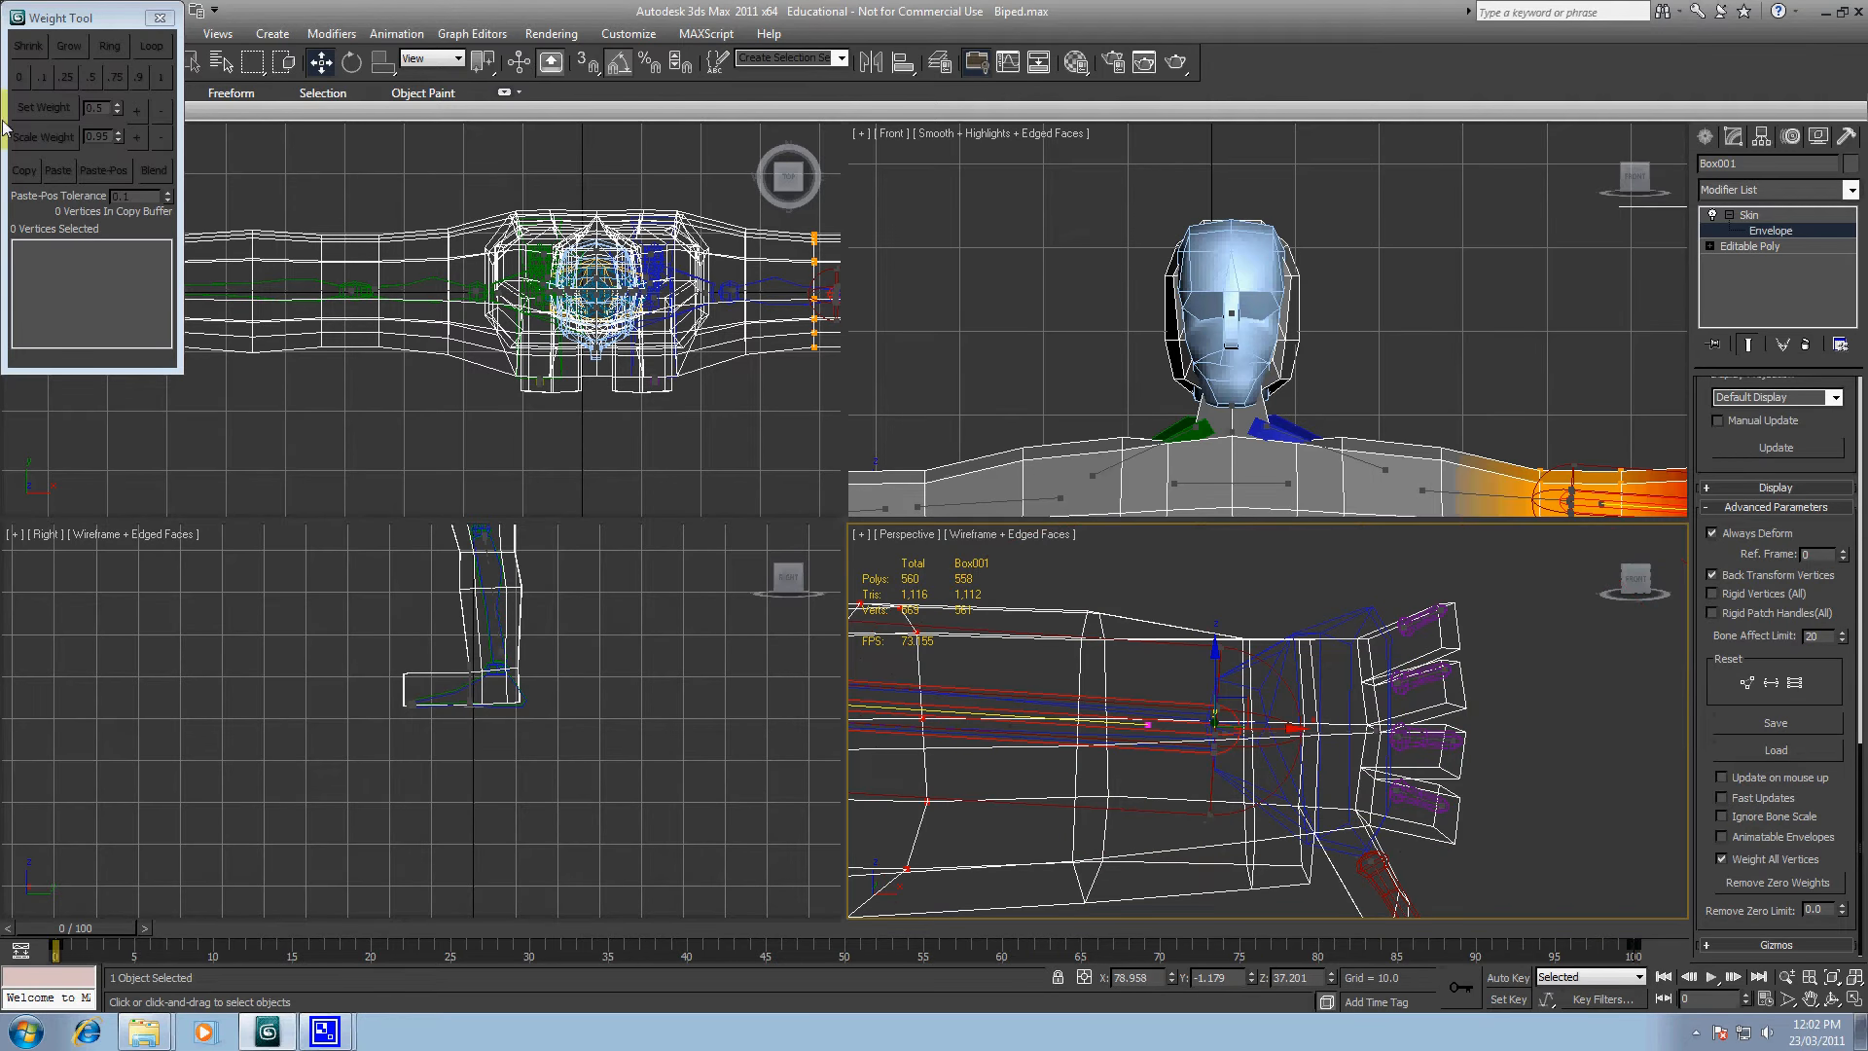
pyautogui.moveTo(1055, 586); pyautogui.dragTo(1163, 919)
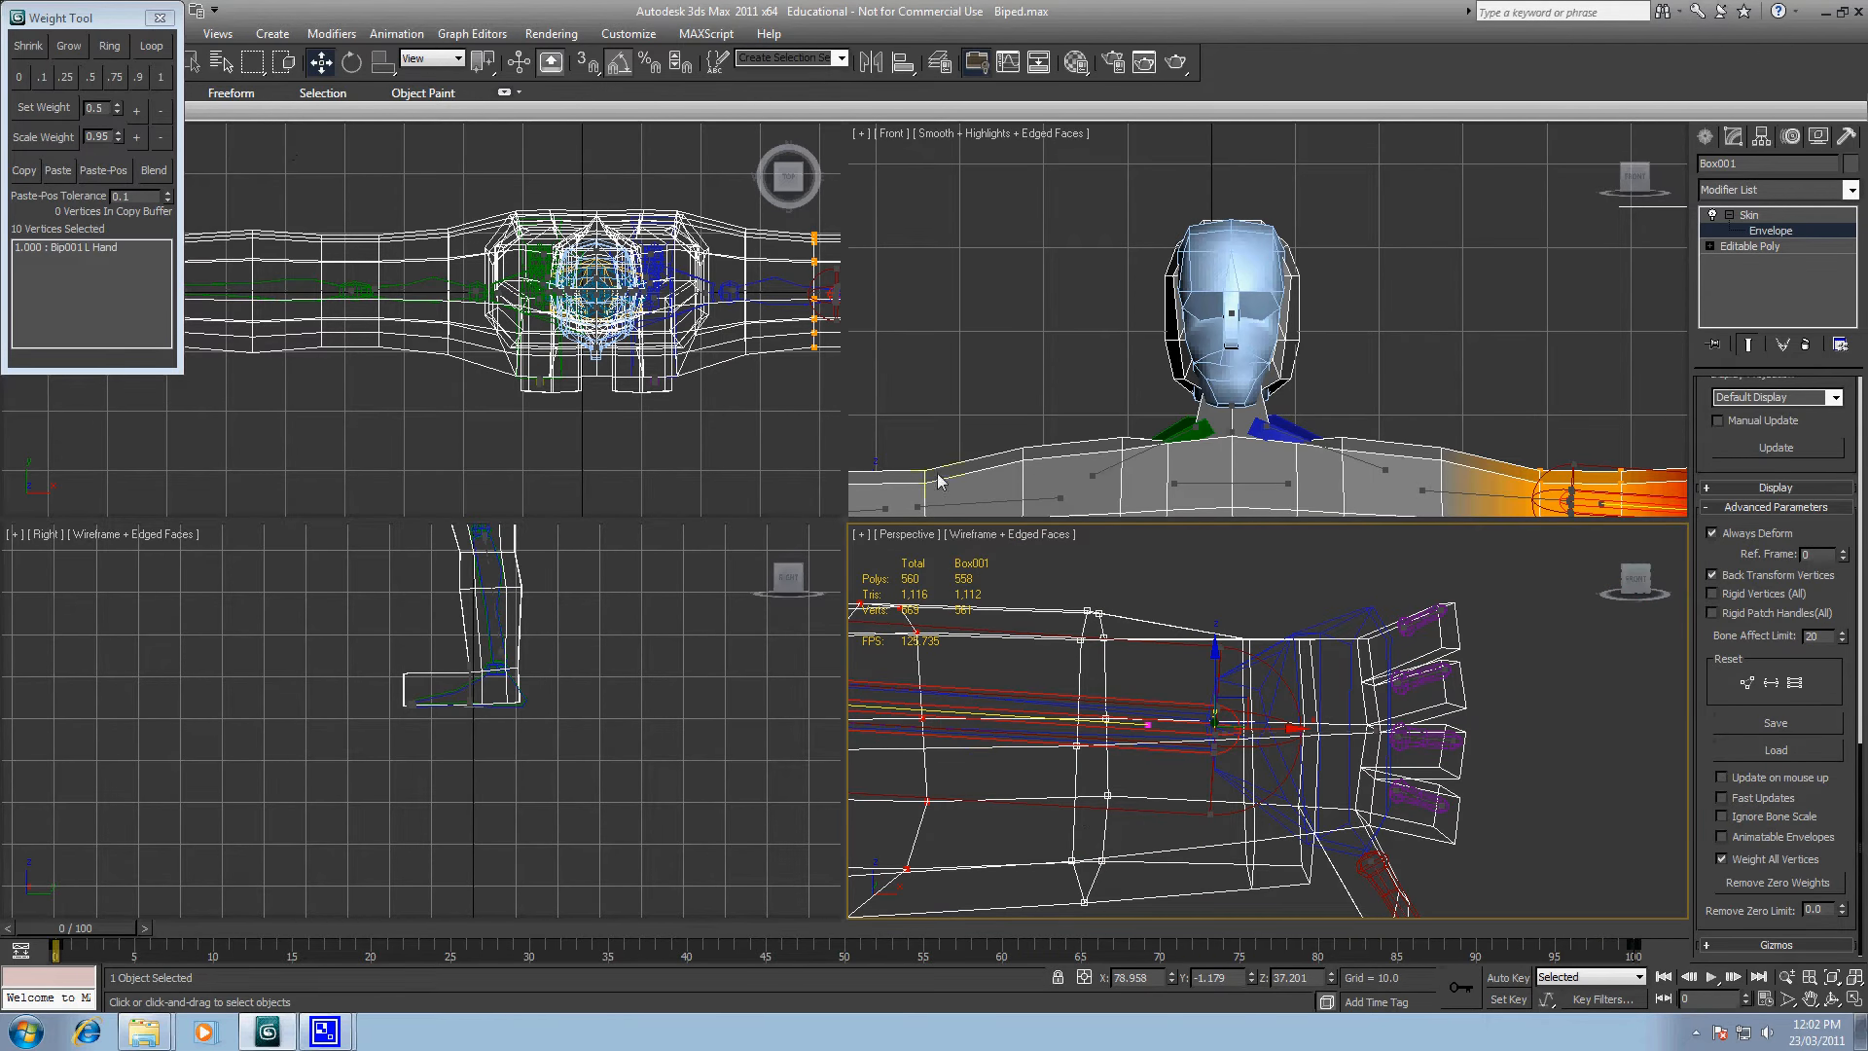
pyautogui.click(93, 78)
pyautogui.click(1316, 572)
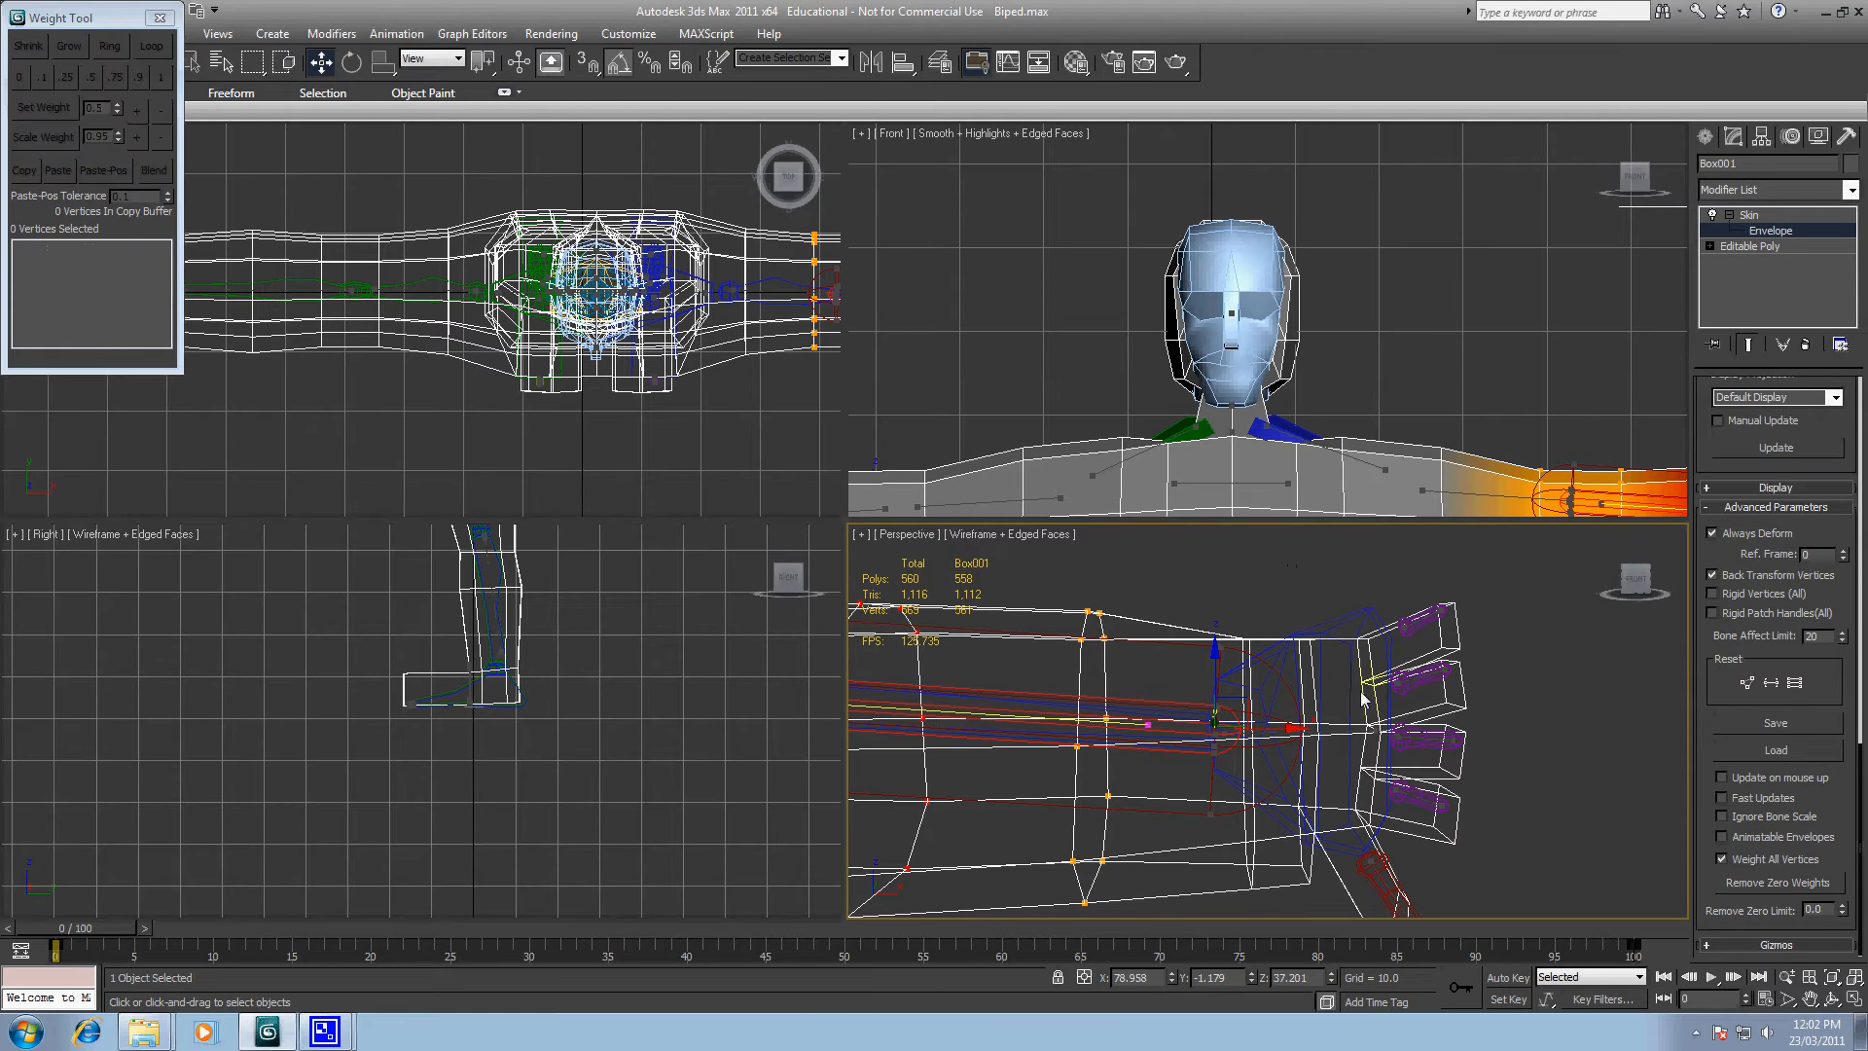
# Step: Weight all the left wrist, palm and finger-base vertices at 1 to the Bip001 L Hand bone
pyautogui.moveTo(1356, 702); pyautogui.dragTo(1290, 649, button='middle')
pyautogui.click(1259, 680)
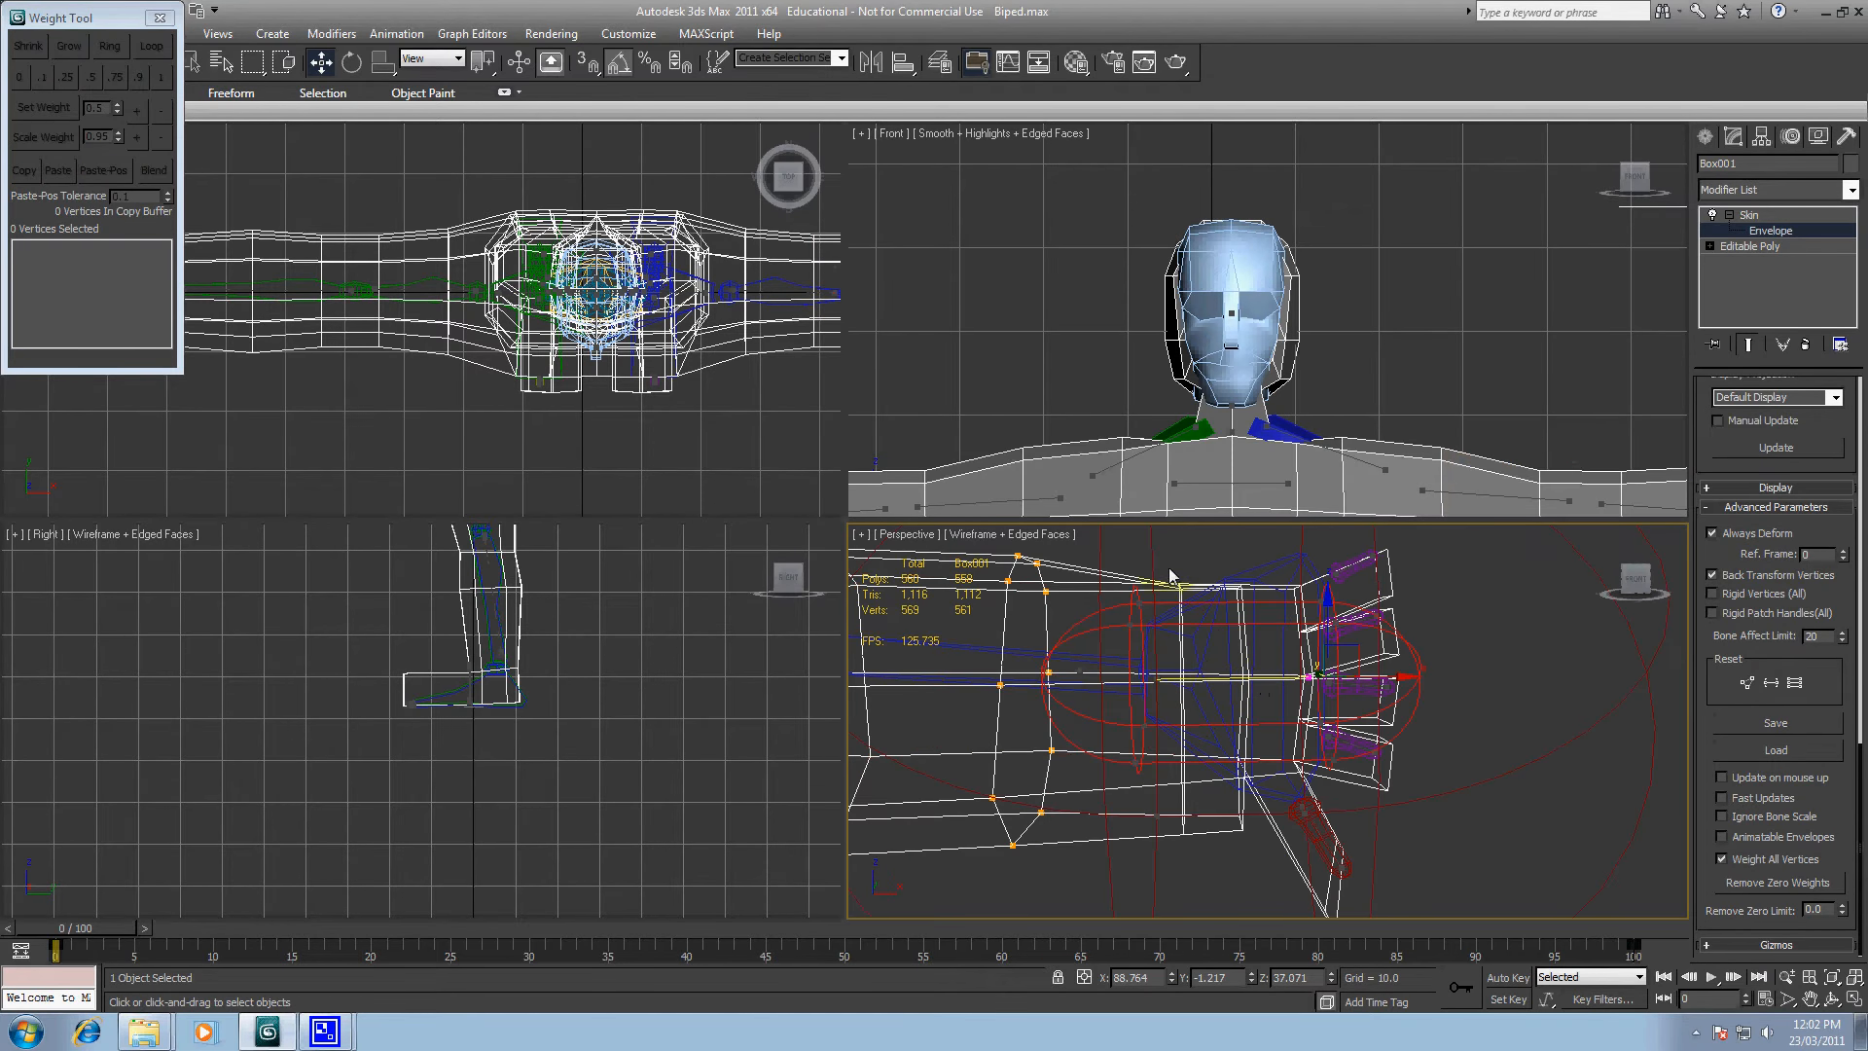
pyautogui.moveTo(1189, 598); pyautogui.dragTo(1242, 842)
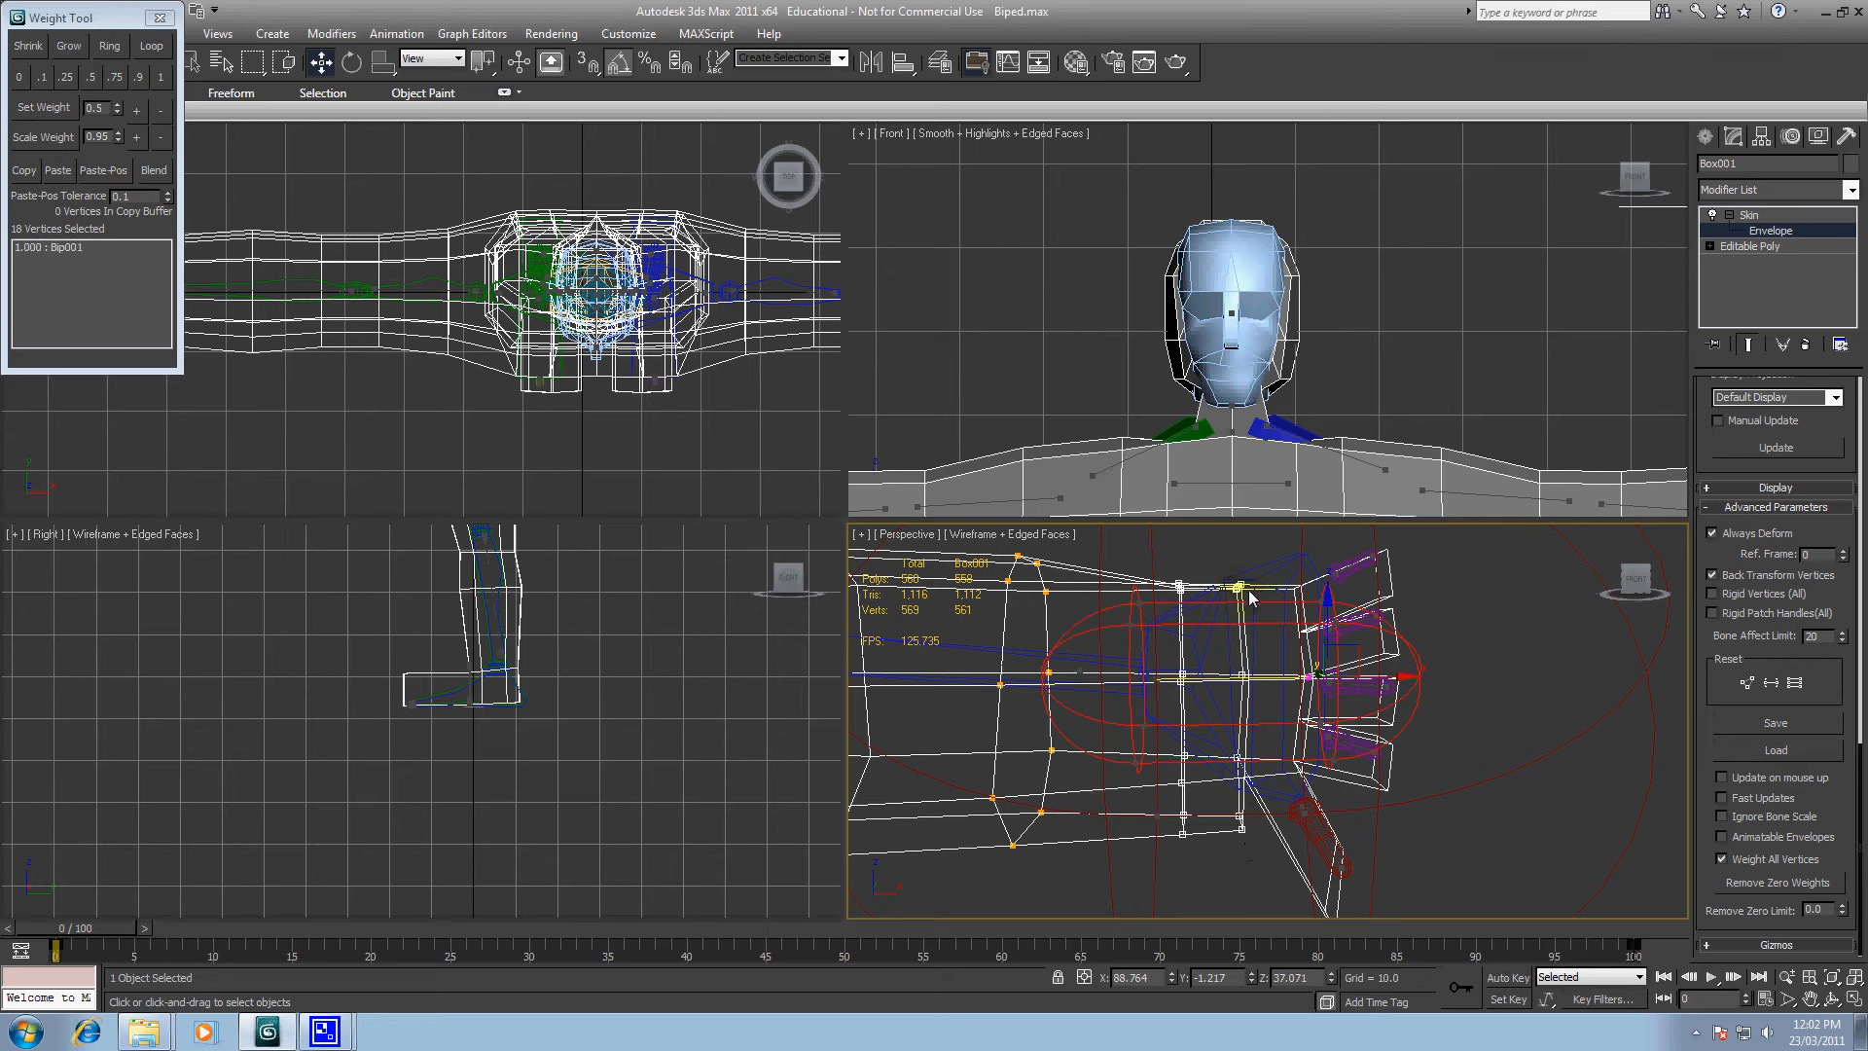
pyautogui.moveTo(1237, 557)
pyautogui.mouseDown()
pyautogui.moveTo(1311, 661)
pyautogui.moveTo(1276, 685)
pyautogui.moveTo(1322, 768)
pyautogui.mouseUp()
pyautogui.keyDown('ctrl'); pyautogui.moveTo(1194, 744); pyautogui.dragTo(1307, 802); pyautogui.keyUp('ctrl')
pyautogui.click(164, 77)
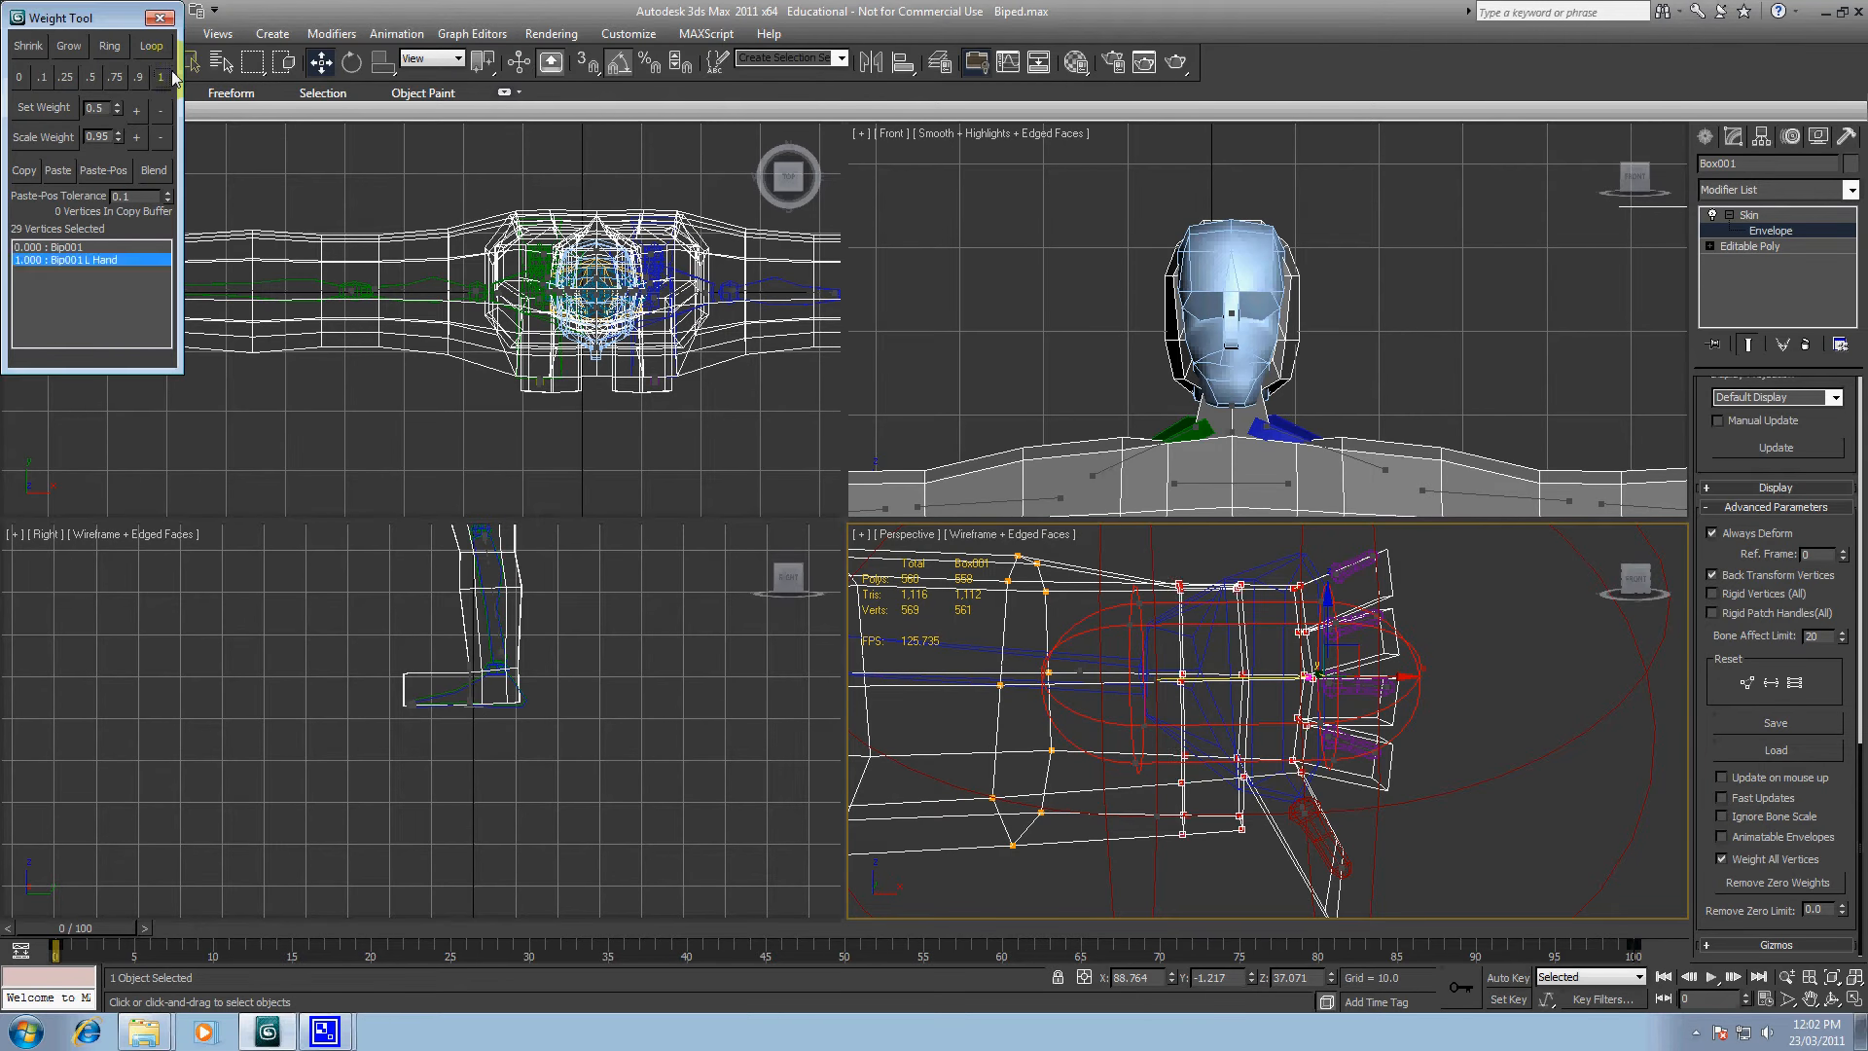
# Step: Weight the left little finger's tip vertices at 1 to Bip001 L Finger4 and remove zero weights
pyautogui.moveTo(1354, 537); pyautogui.dragTo(1424, 604)
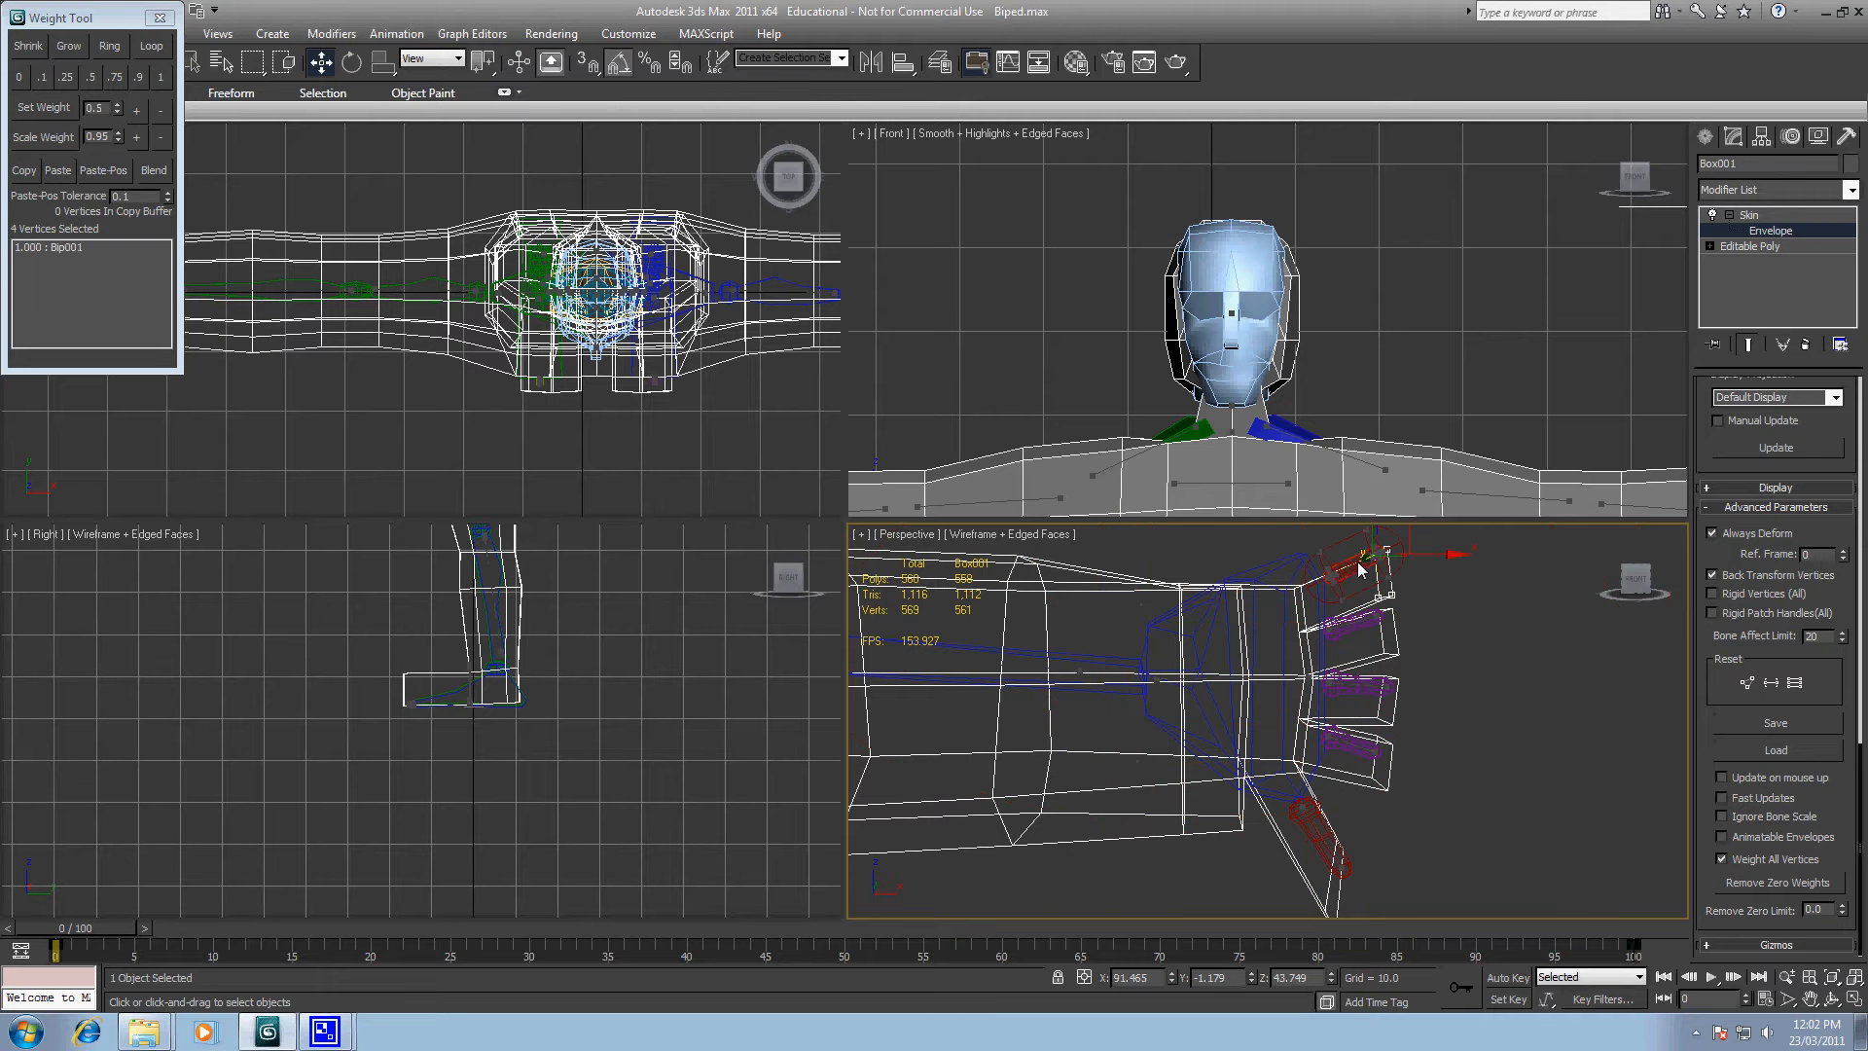
pyautogui.click(165, 81)
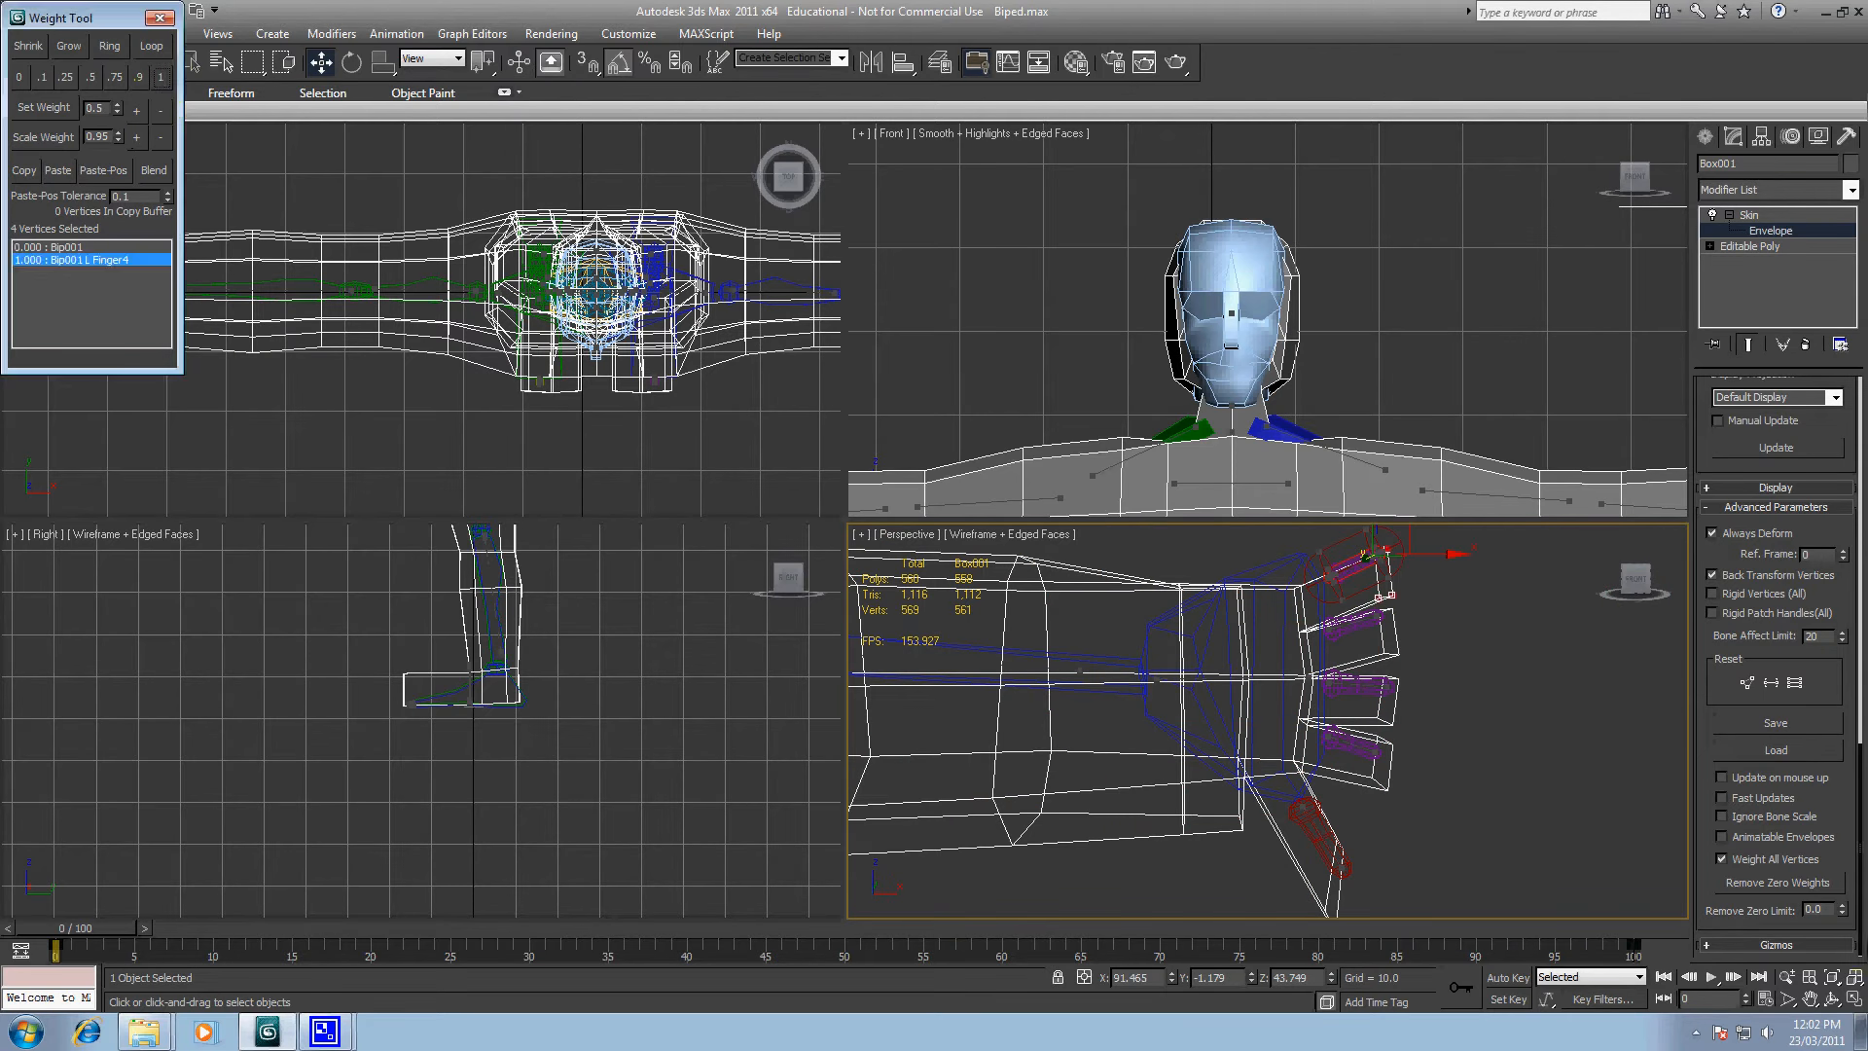
pyautogui.click(1768, 886)
# Step: Weight the left ring finger's tip vertices at 1 to Bip001 L Finger3 and remove zero weights
pyautogui.moveTo(1426, 605); pyautogui.dragTo(1369, 662)
pyautogui.click(1352, 624)
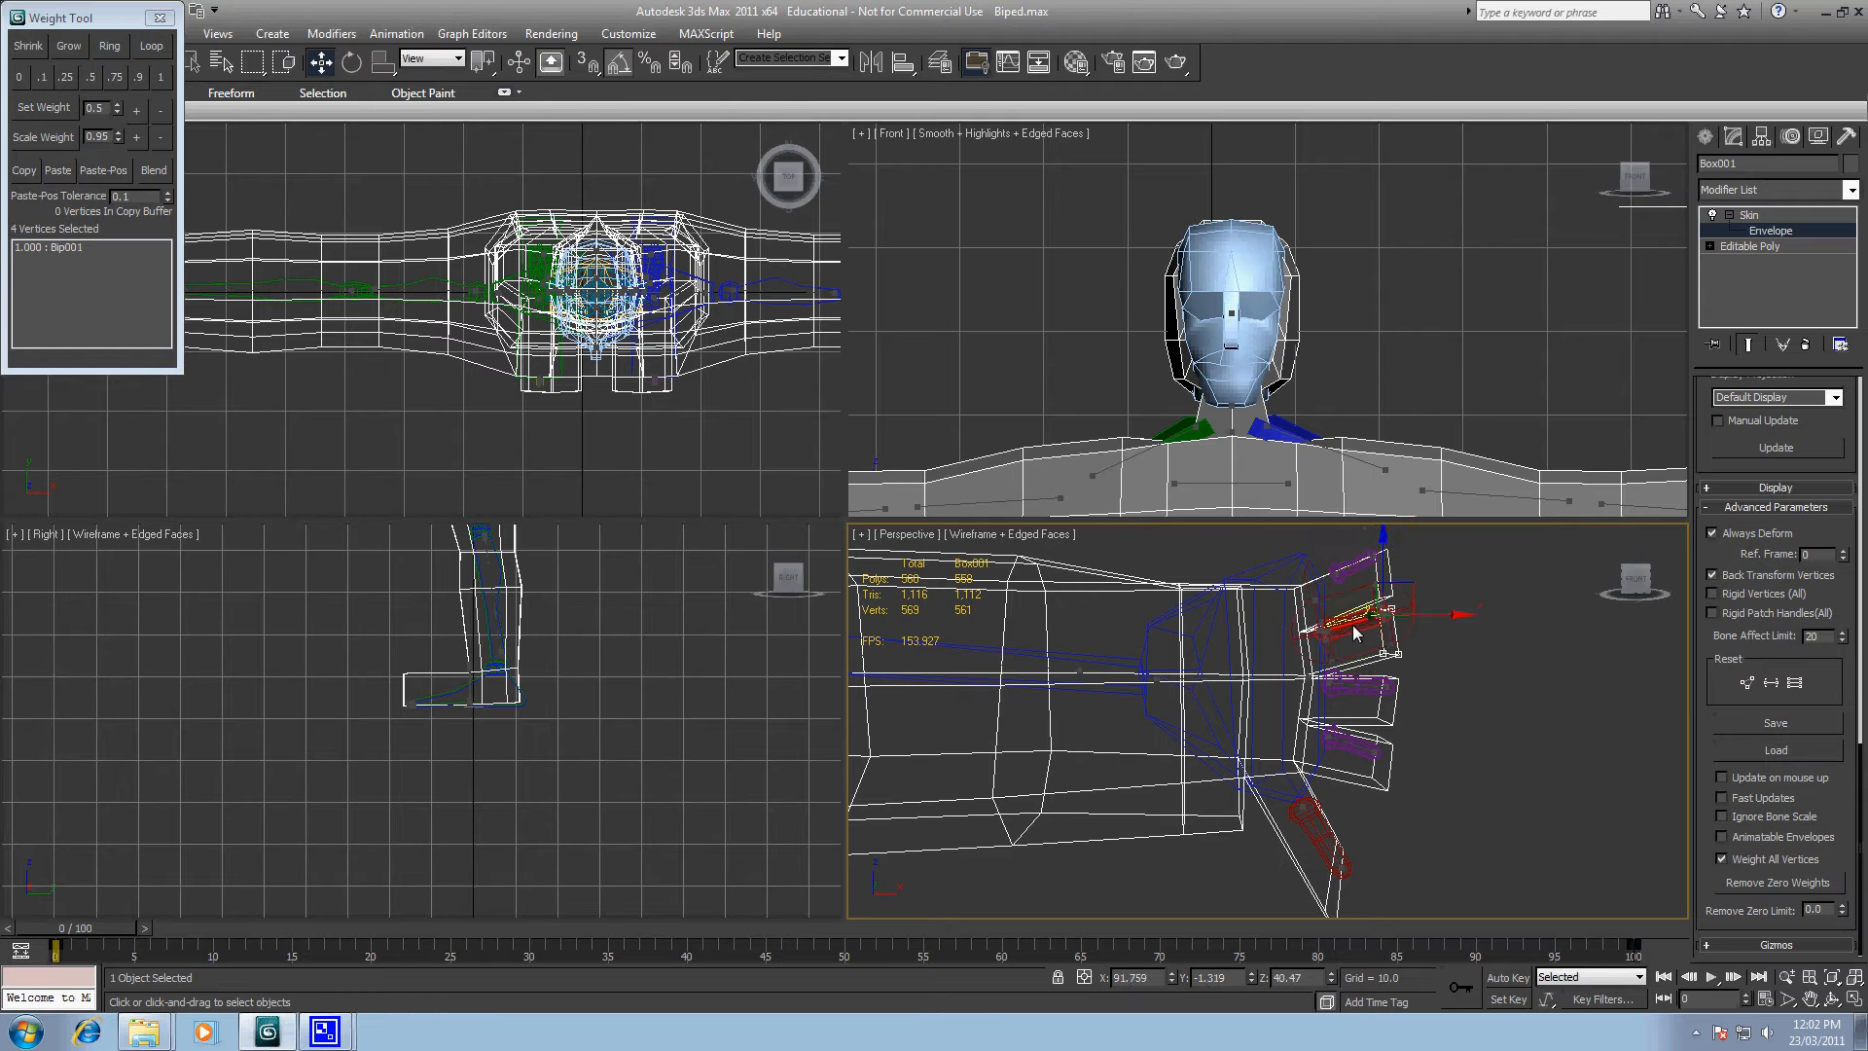
pyautogui.click(166, 83)
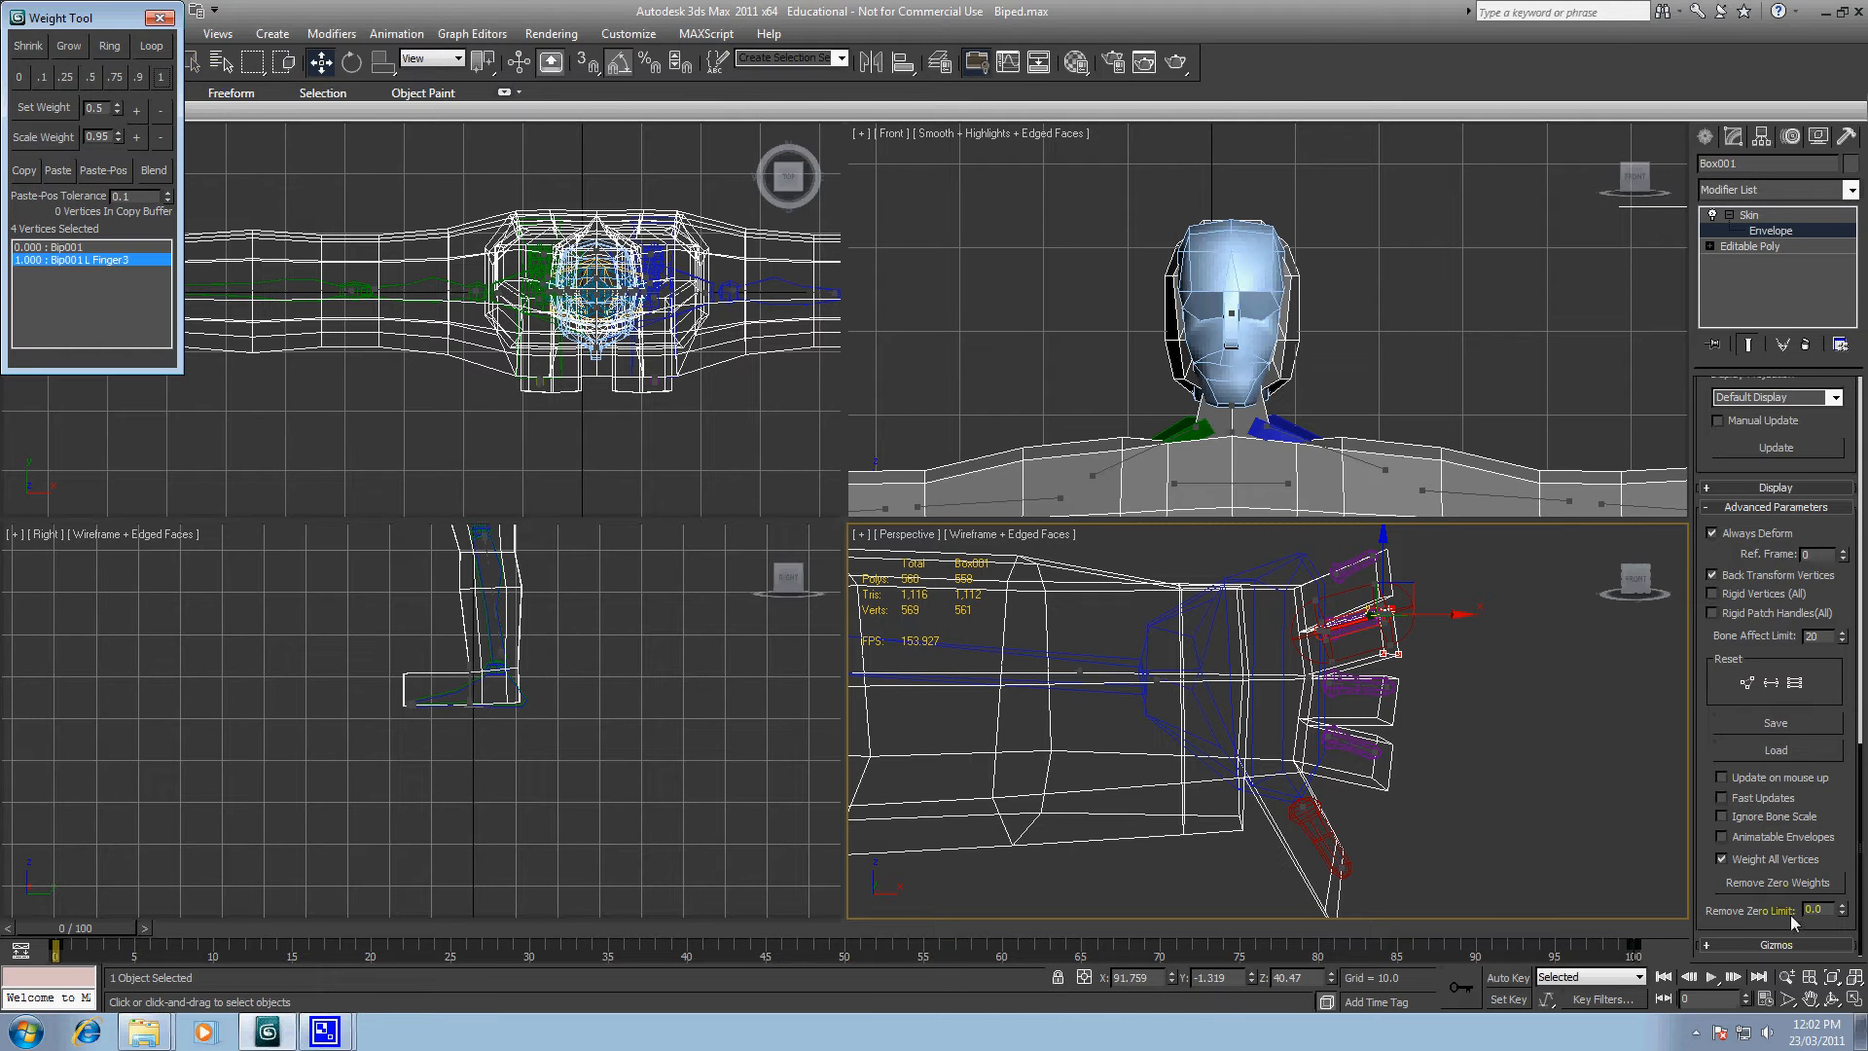
pyautogui.click(1738, 881)
# Step: Weight the left middle finger's tip vertices at 1 to Bip001 L Finger2
pyautogui.click(1438, 685)
pyautogui.moveTo(1381, 720); pyautogui.dragTo(1373, 730)
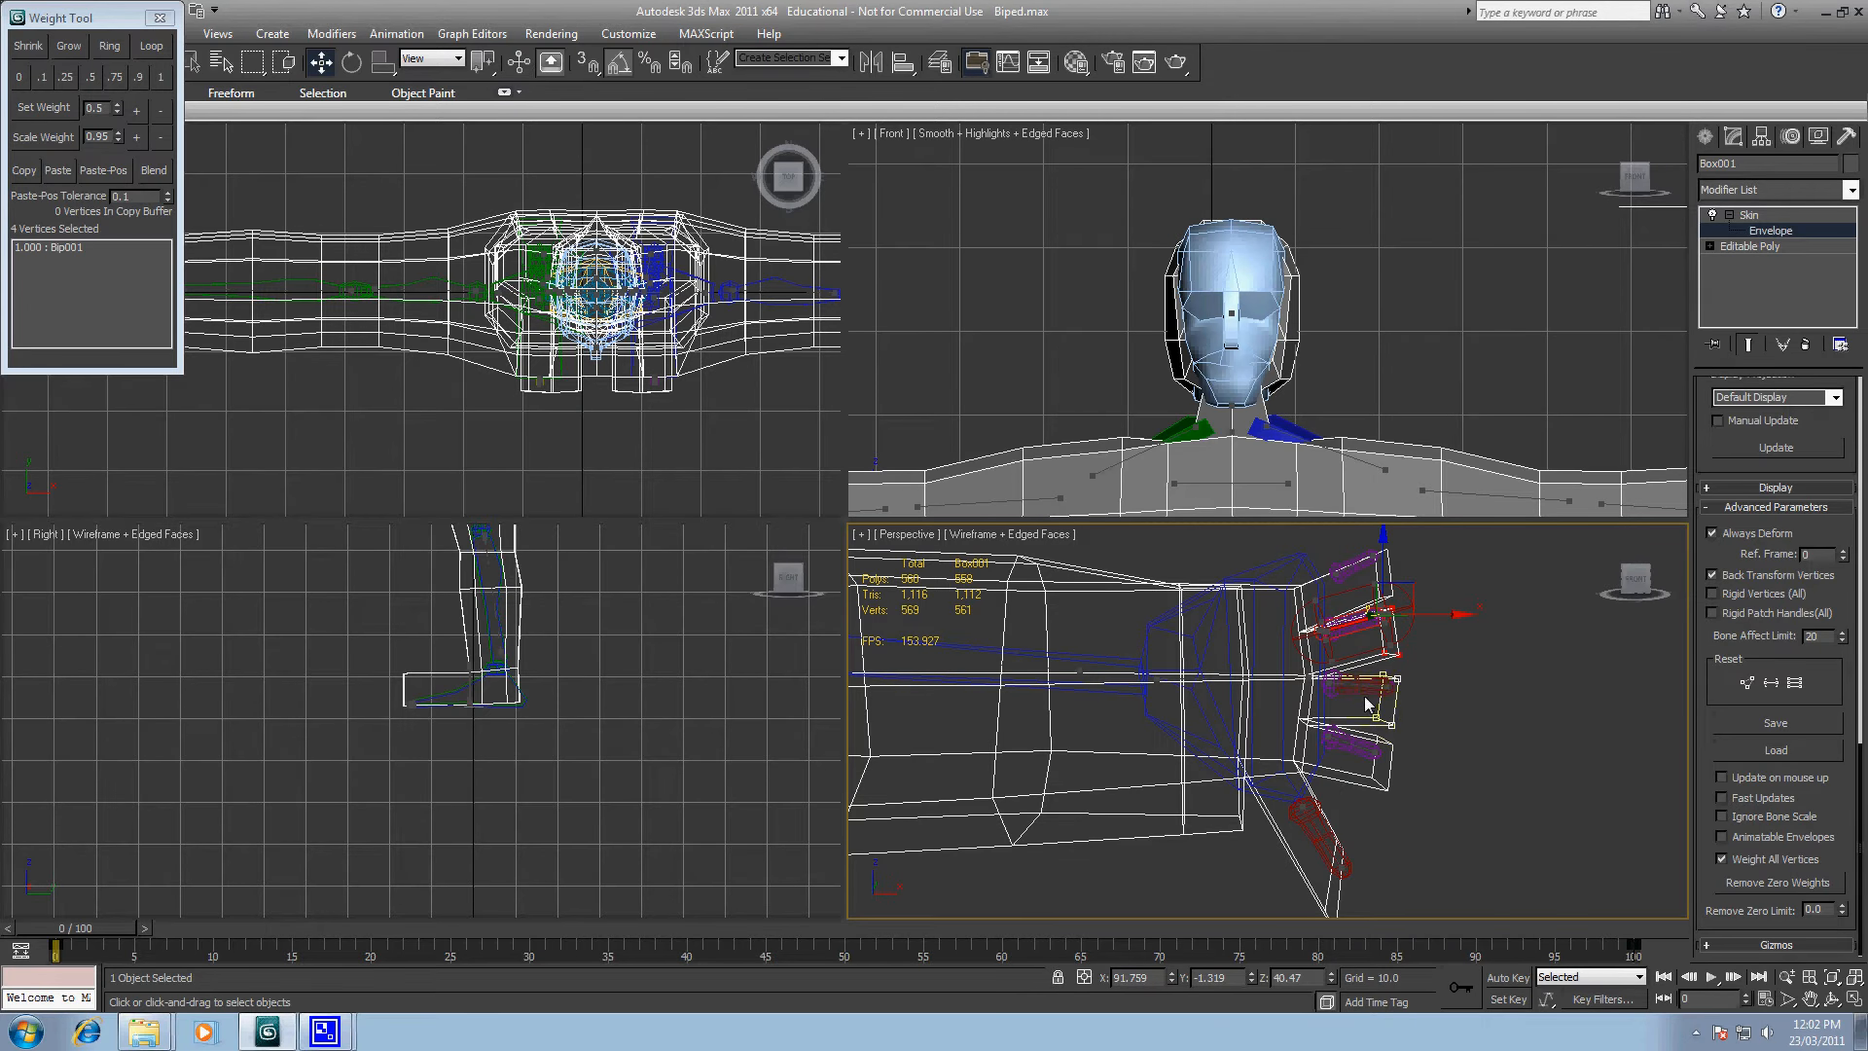
pyautogui.click(1367, 690)
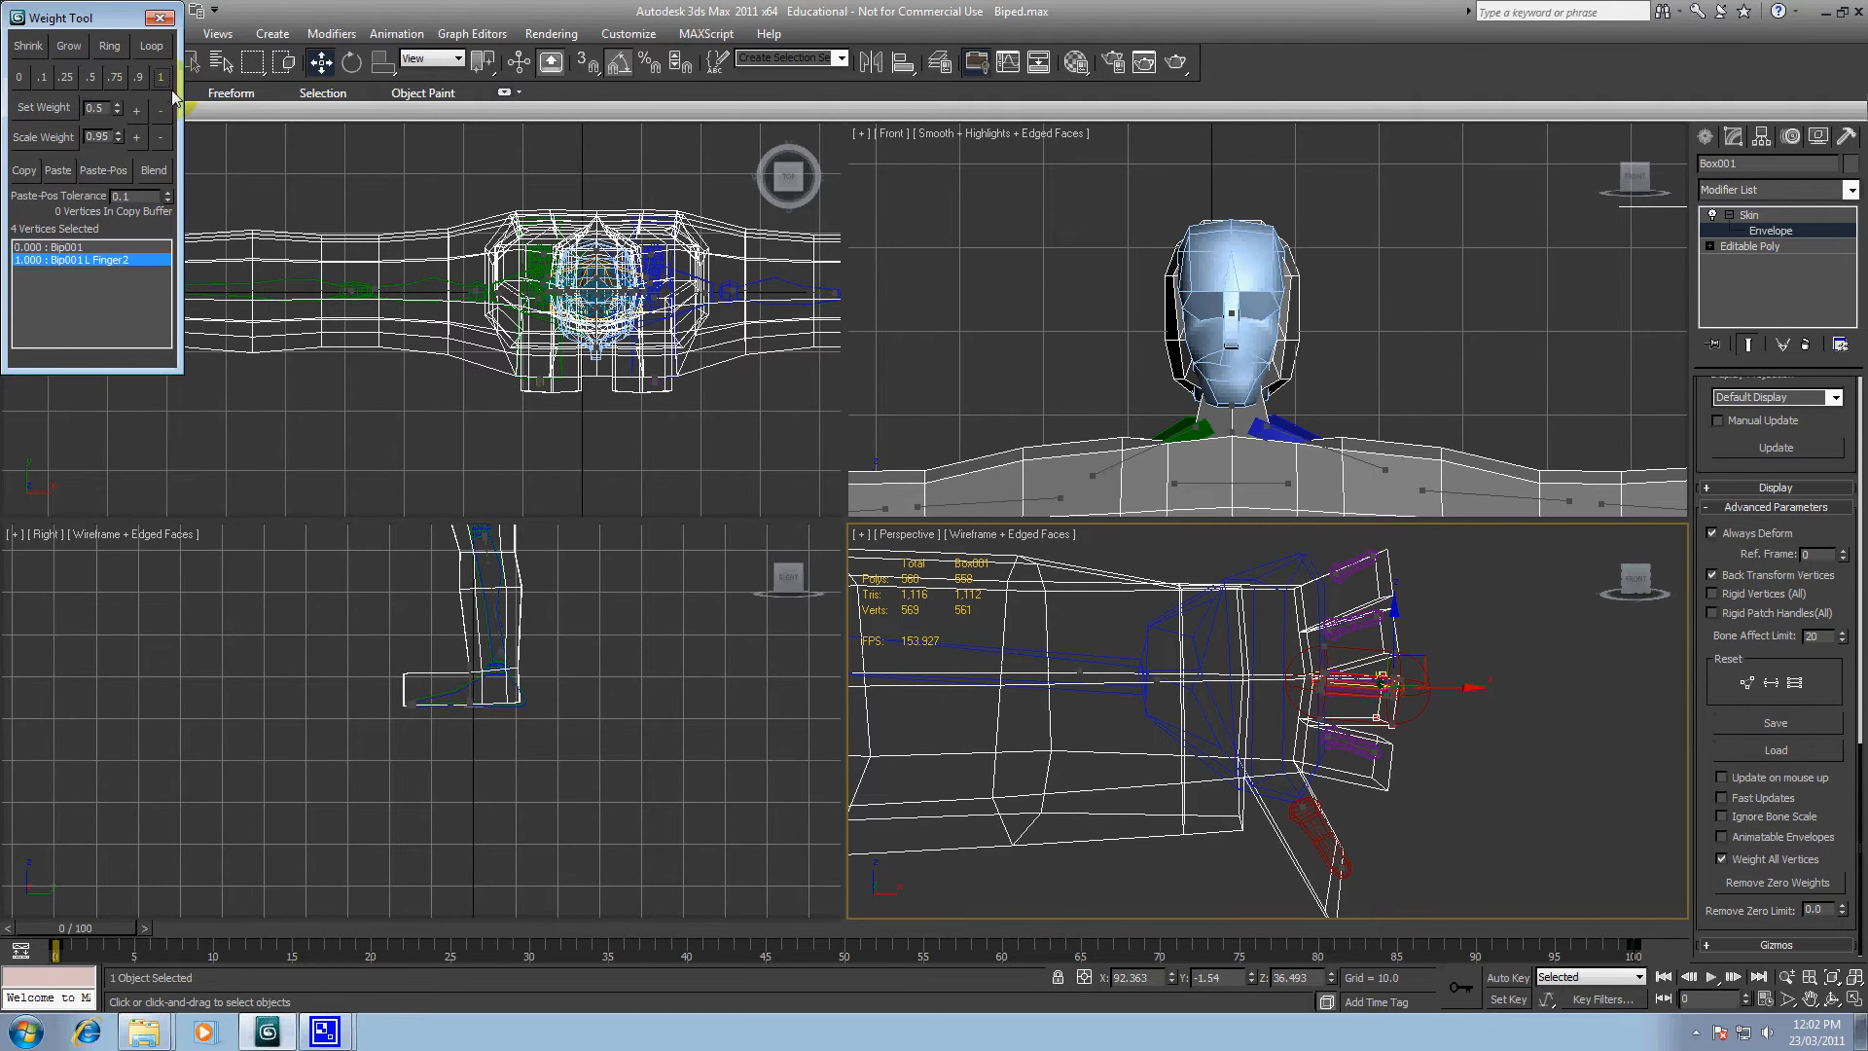
pyautogui.click(1377, 741)
pyautogui.moveTo(1370, 742); pyautogui.dragTo(1426, 822)
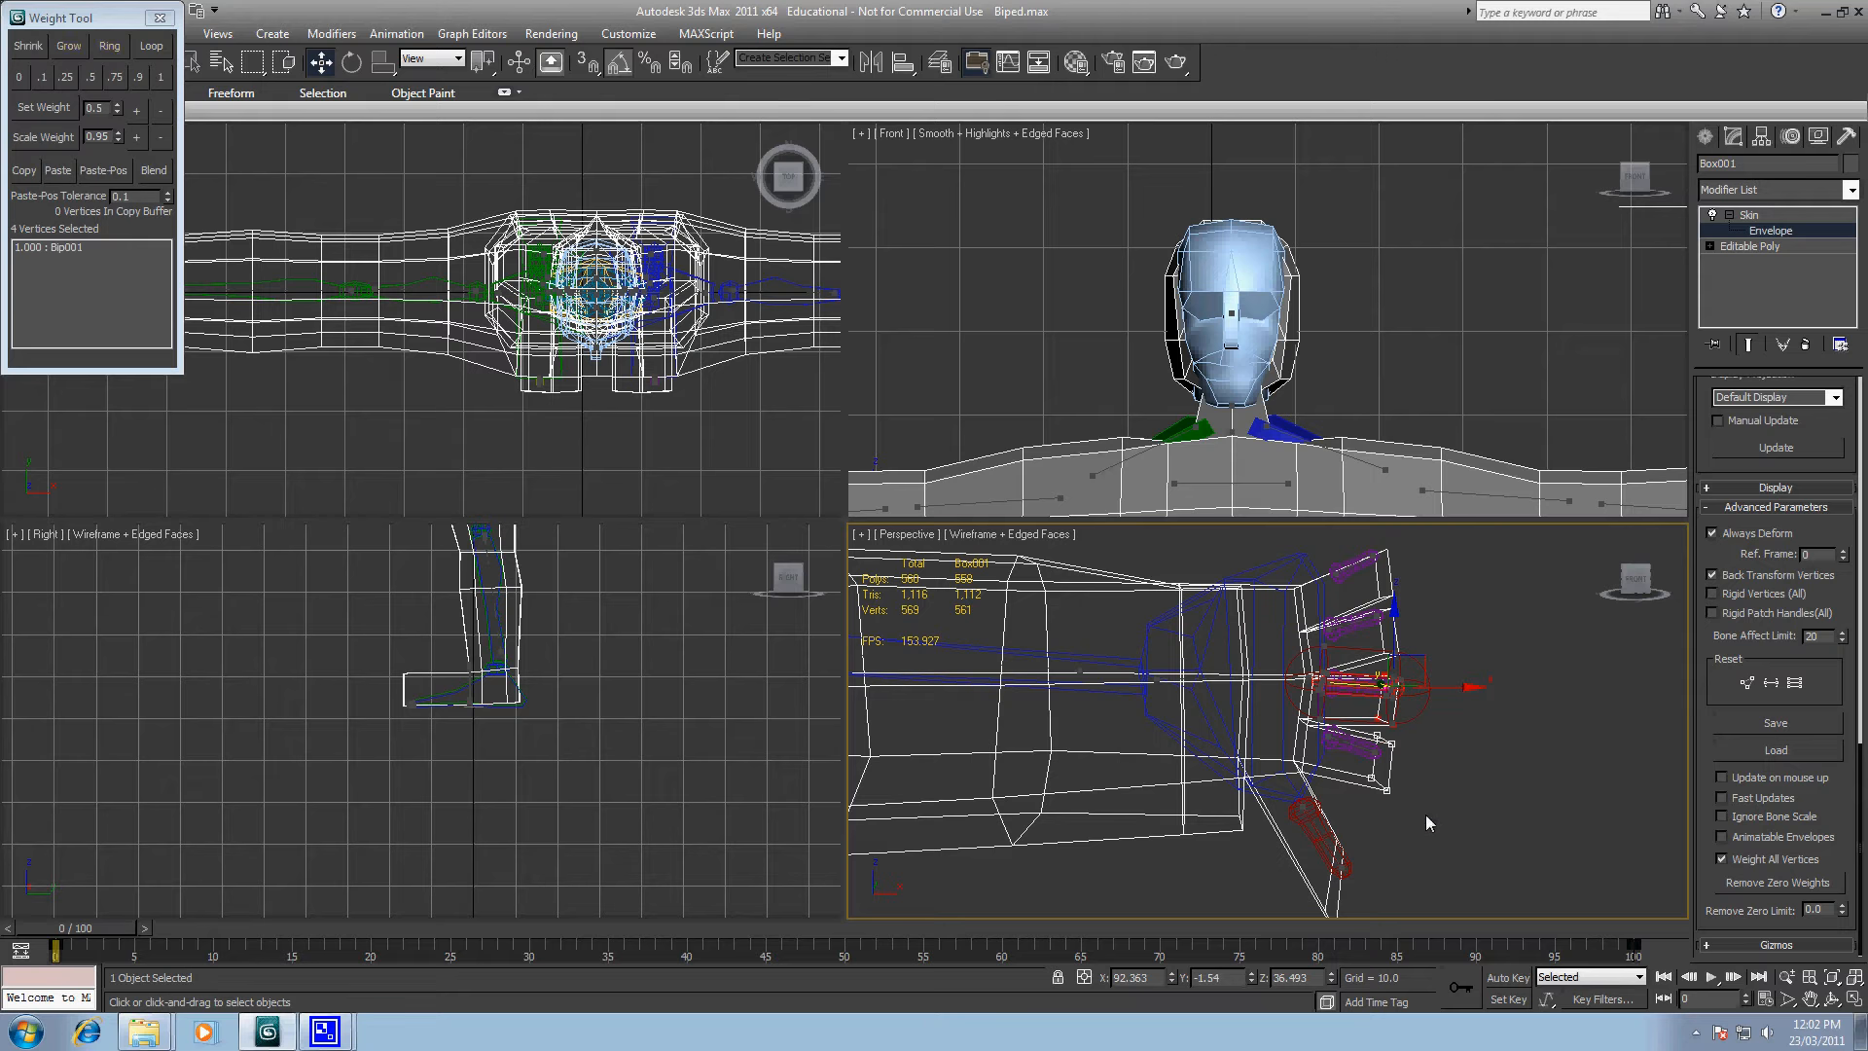
pyautogui.click(160, 76)
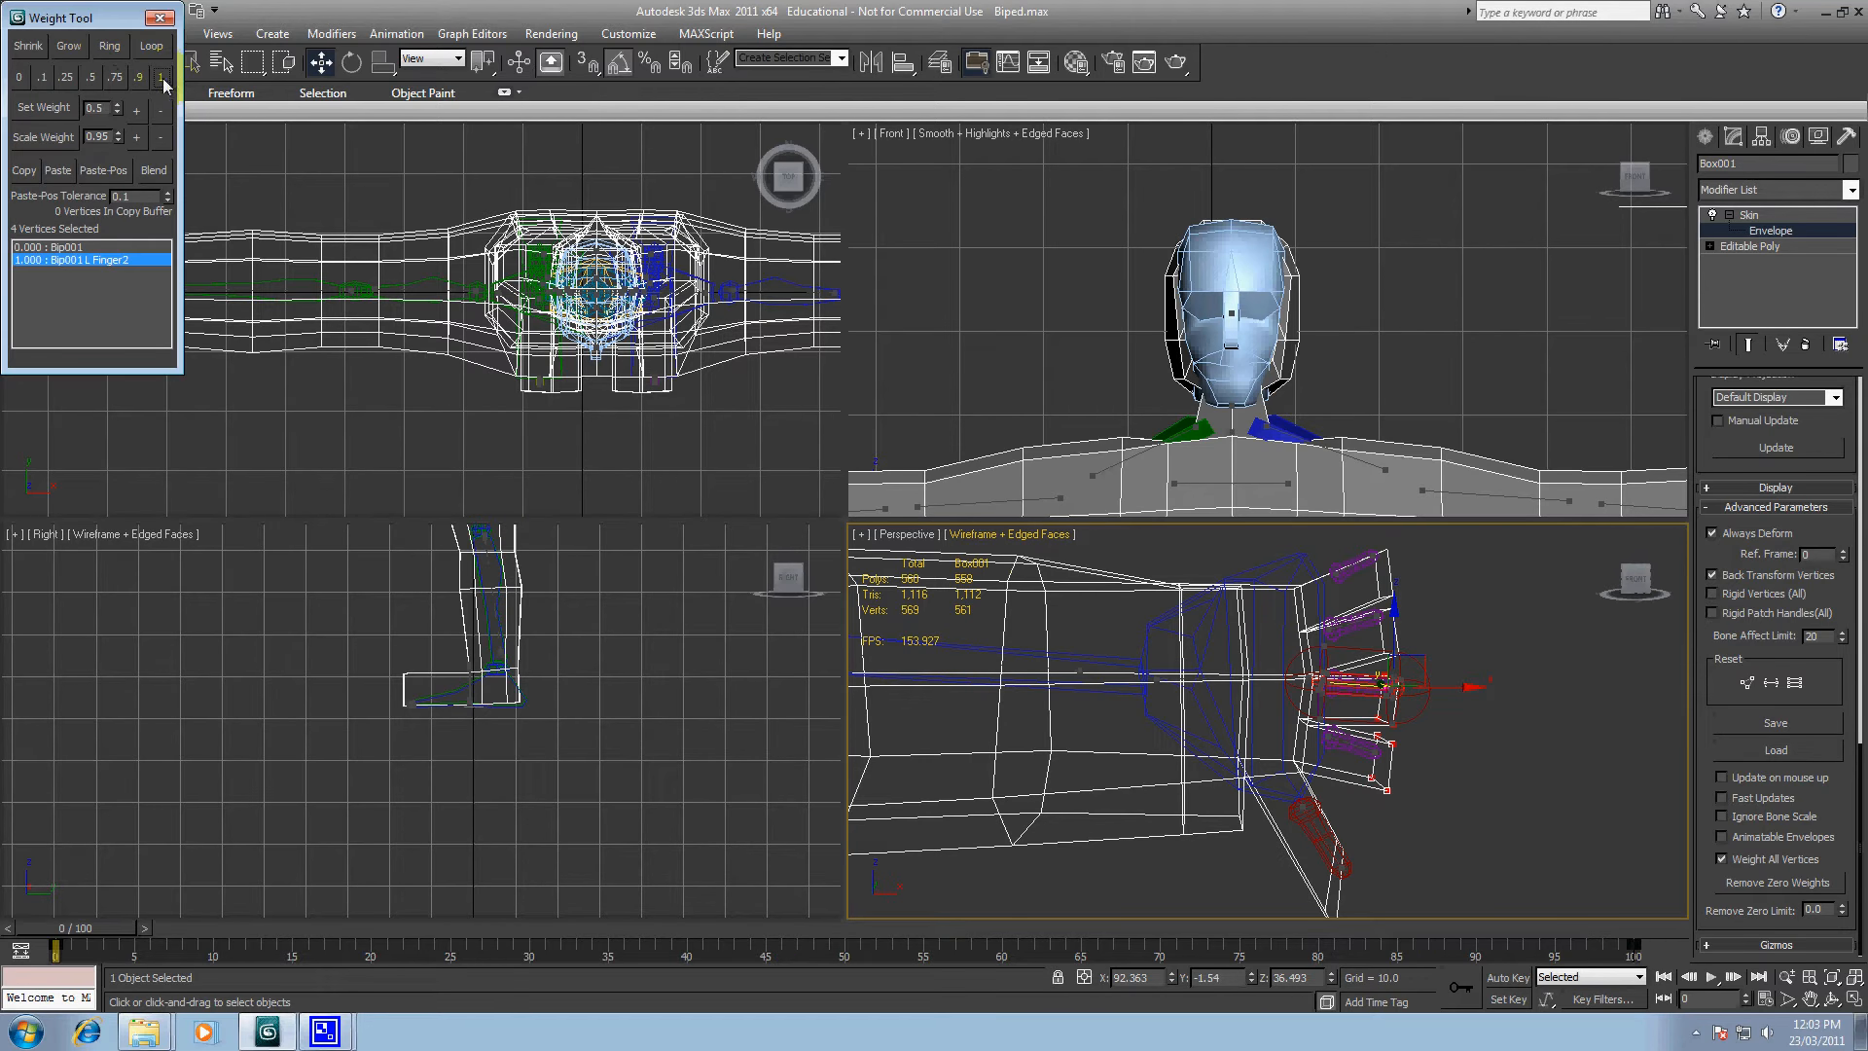
pyautogui.click(1790, 885)
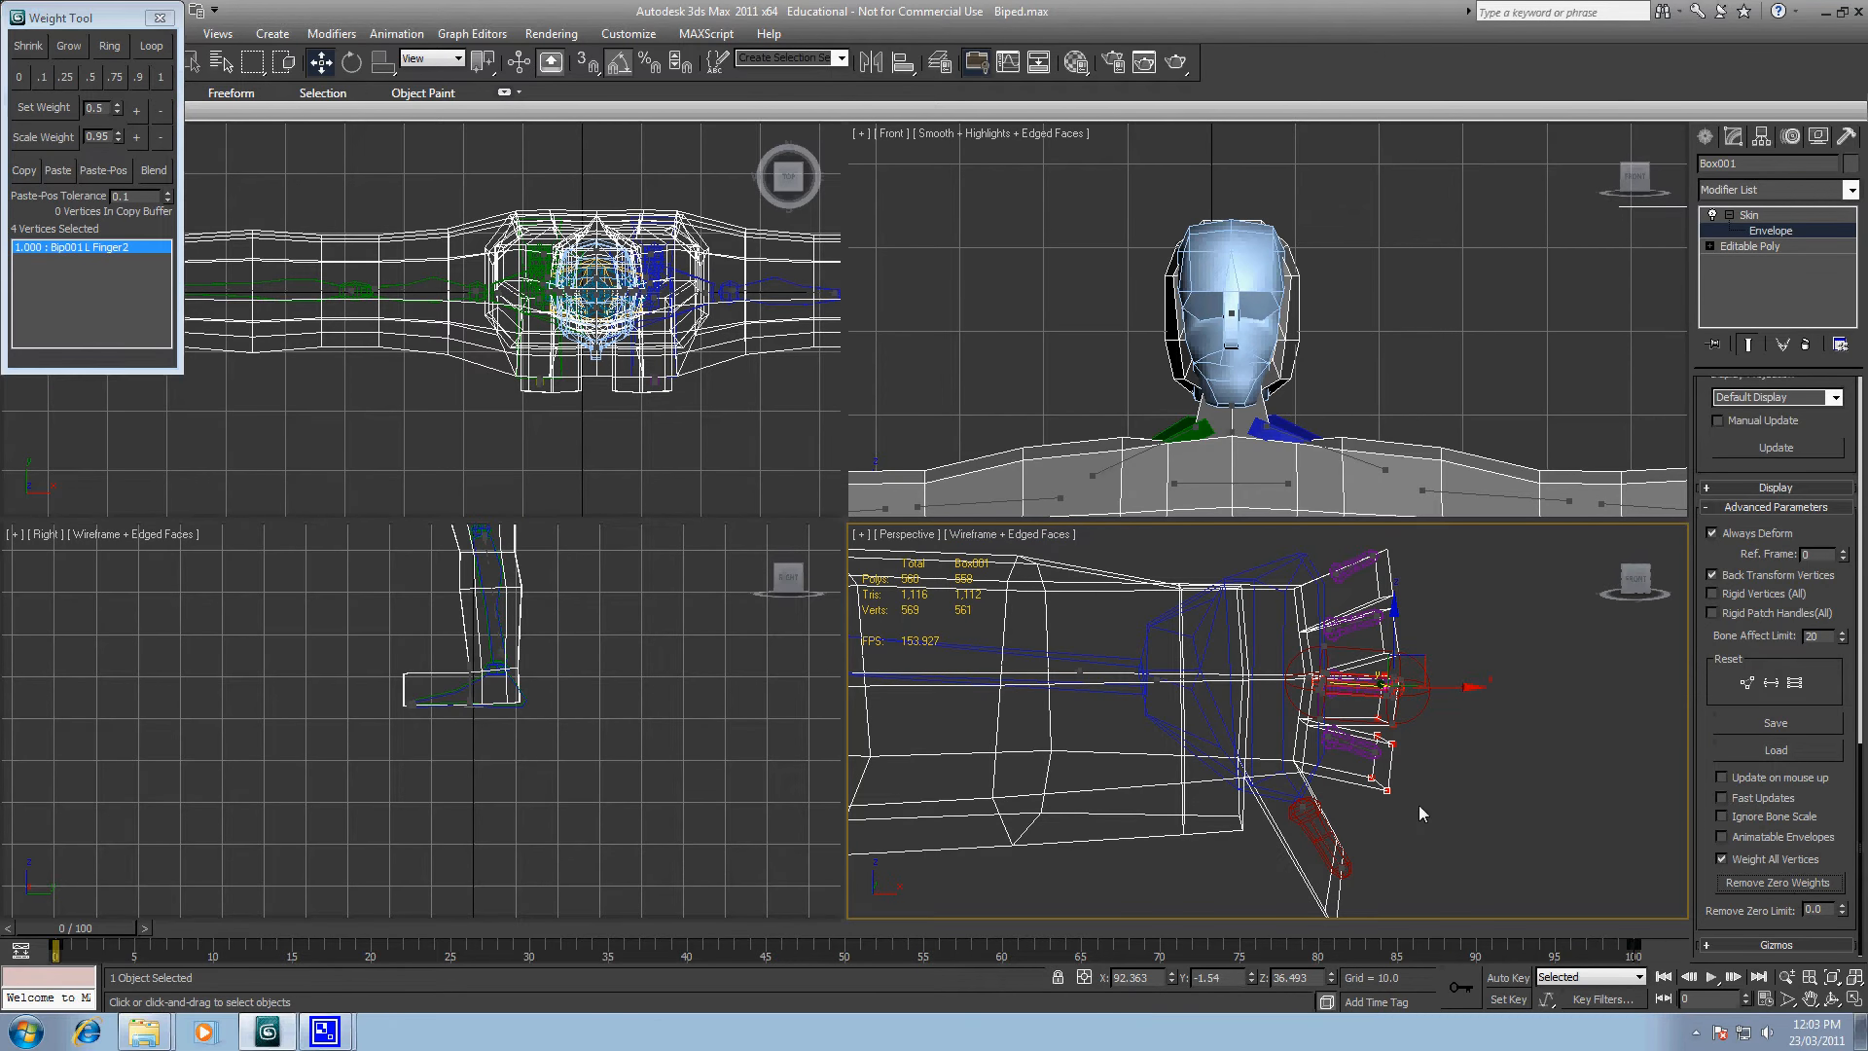
pyautogui.hotkey('ctrl', 'z')
pyautogui.hotkey('ctrl', 'z')
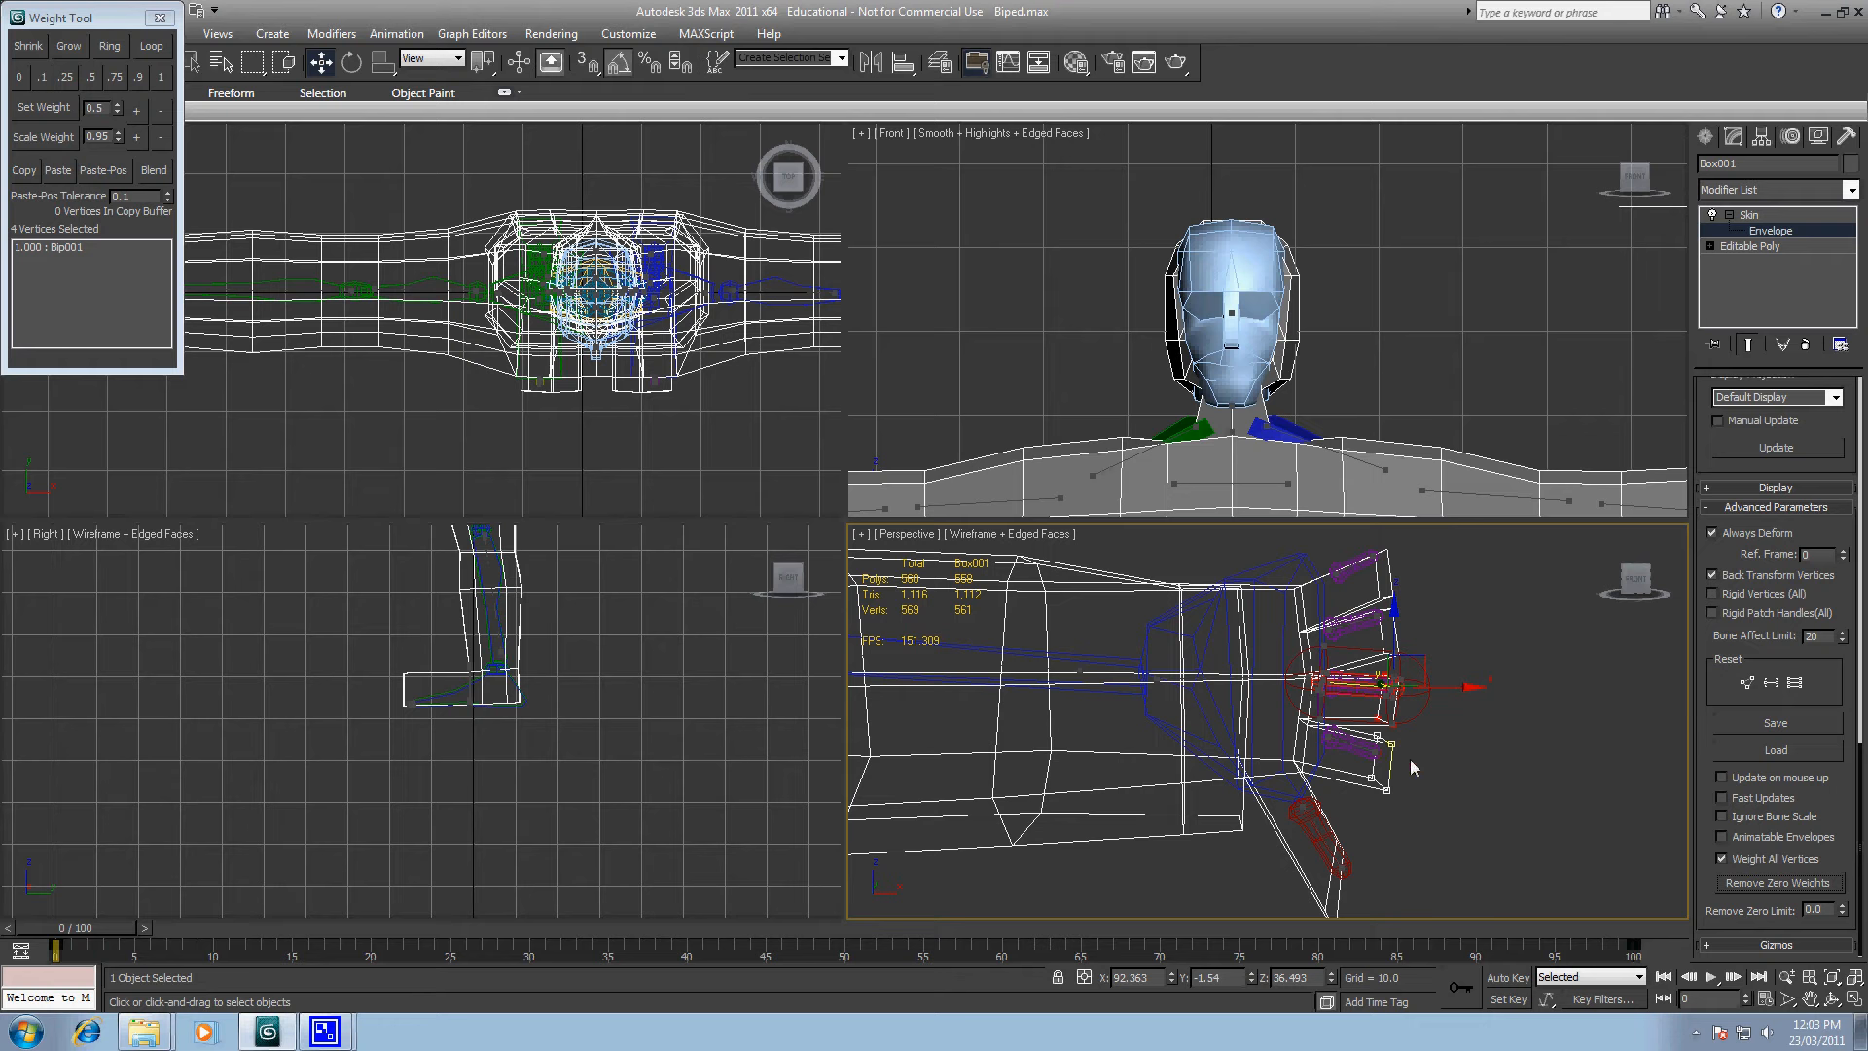
# Step: Weight the left index finger's tip vertices at 1 to Bip001 L Finger1 and remove zero weights
pyautogui.click(1344, 741)
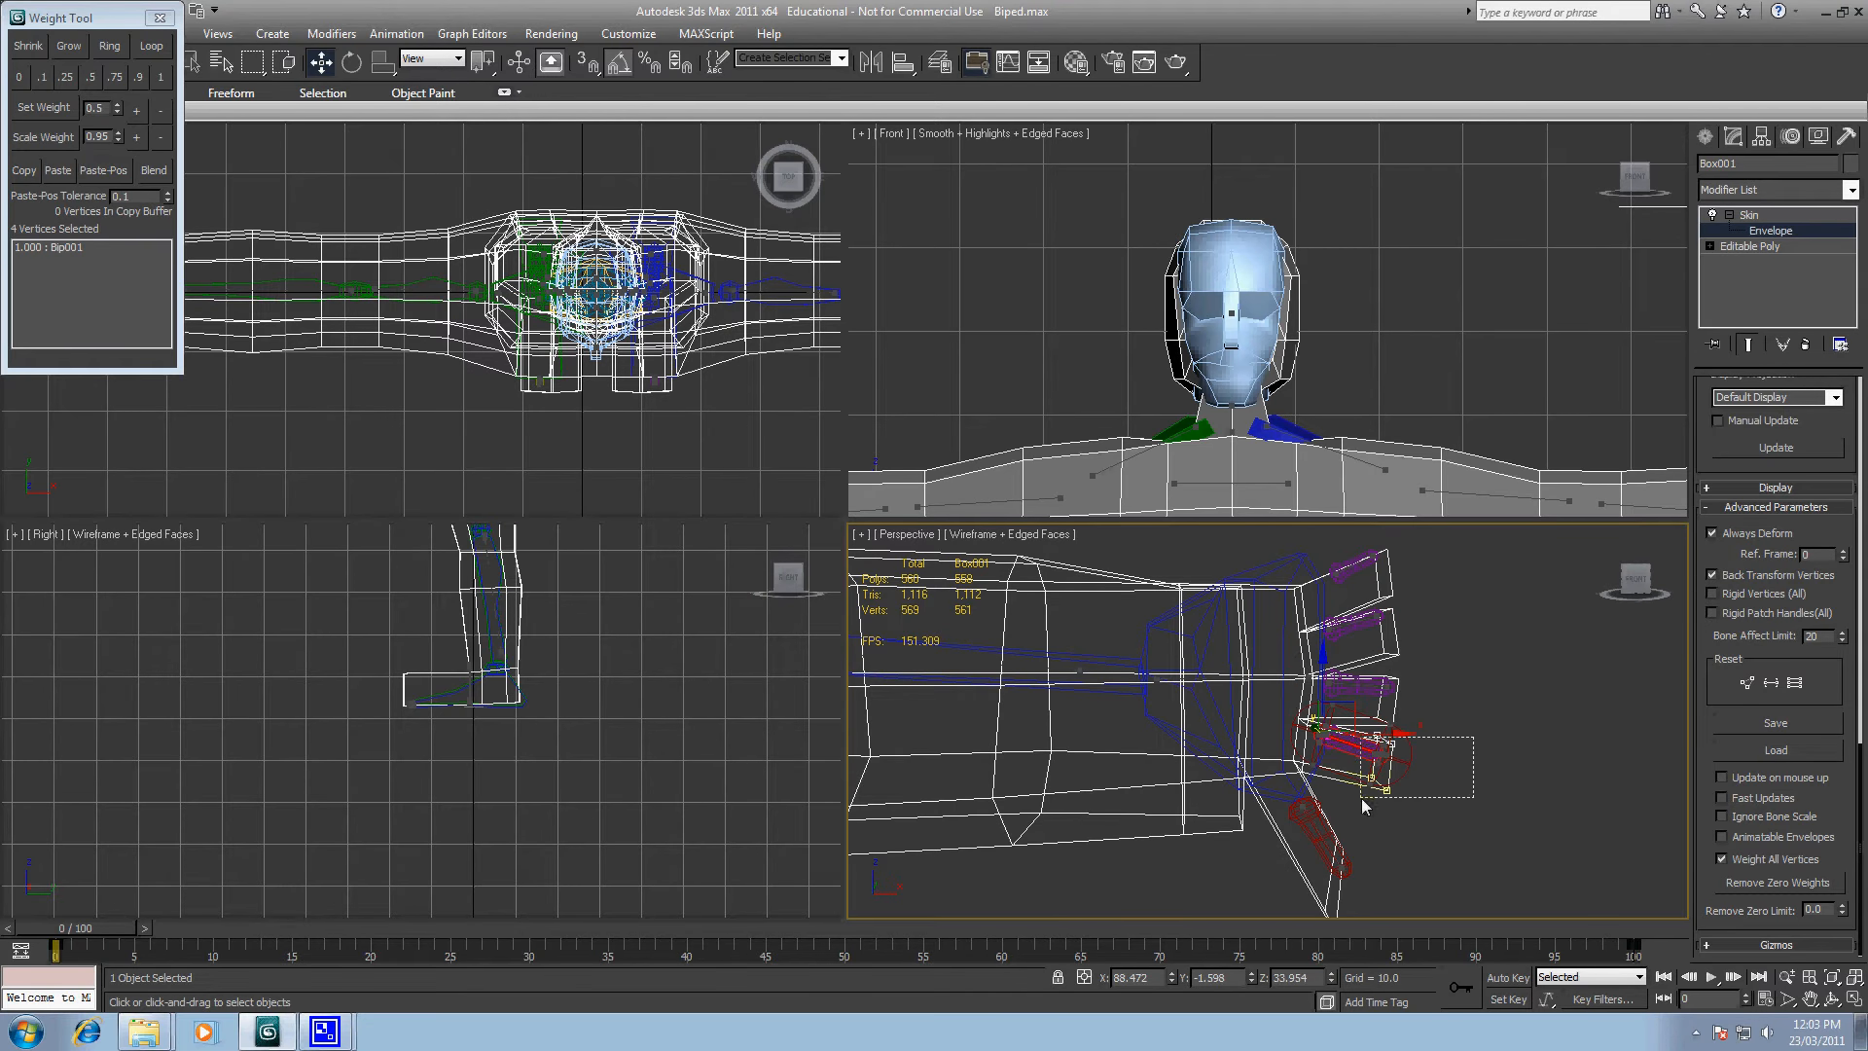
pyautogui.moveTo(1362, 798); pyautogui.dragTo(1362, 798)
pyautogui.click(161, 77)
pyautogui.click(1762, 880)
pyautogui.click(1504, 791)
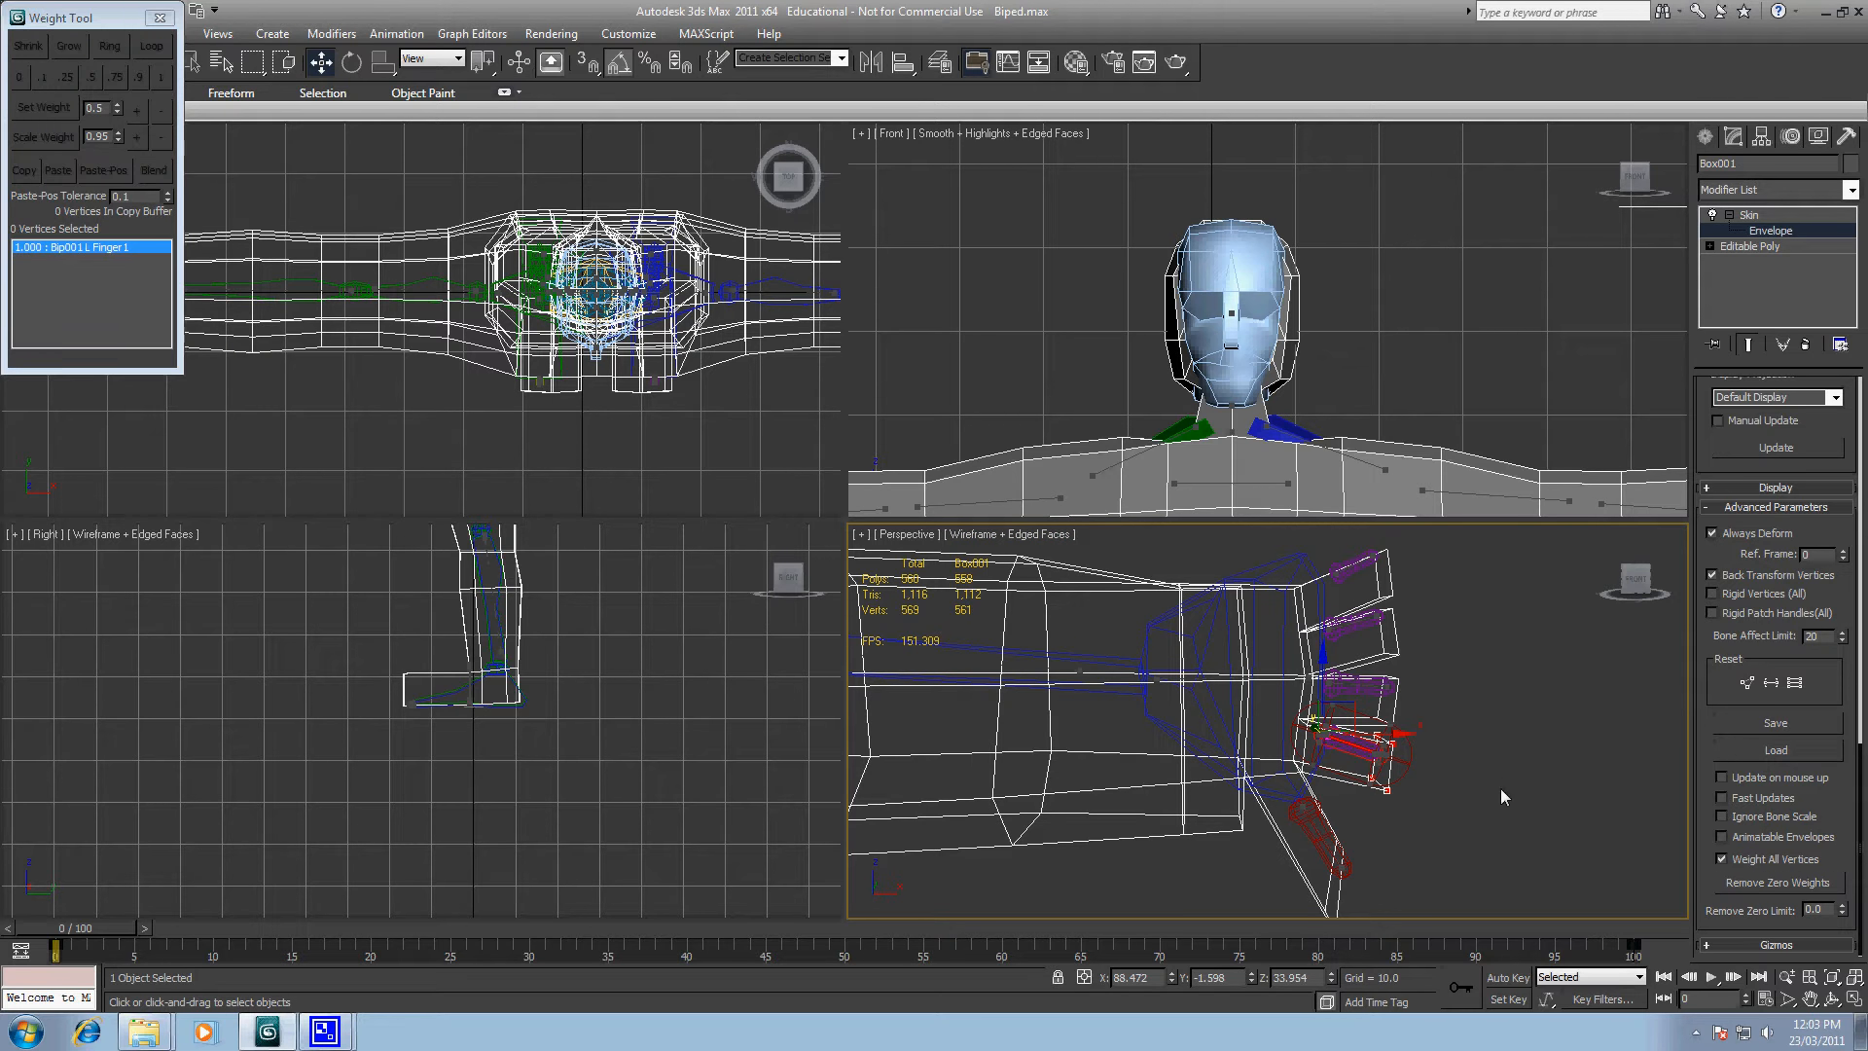
# Step: Weight the left thumb's tip vertices at 1 to the thumb bone and remove zero weights
pyautogui.click(1313, 825)
pyautogui.moveTo(1430, 818); pyautogui.dragTo(1428, 748, button='middle')
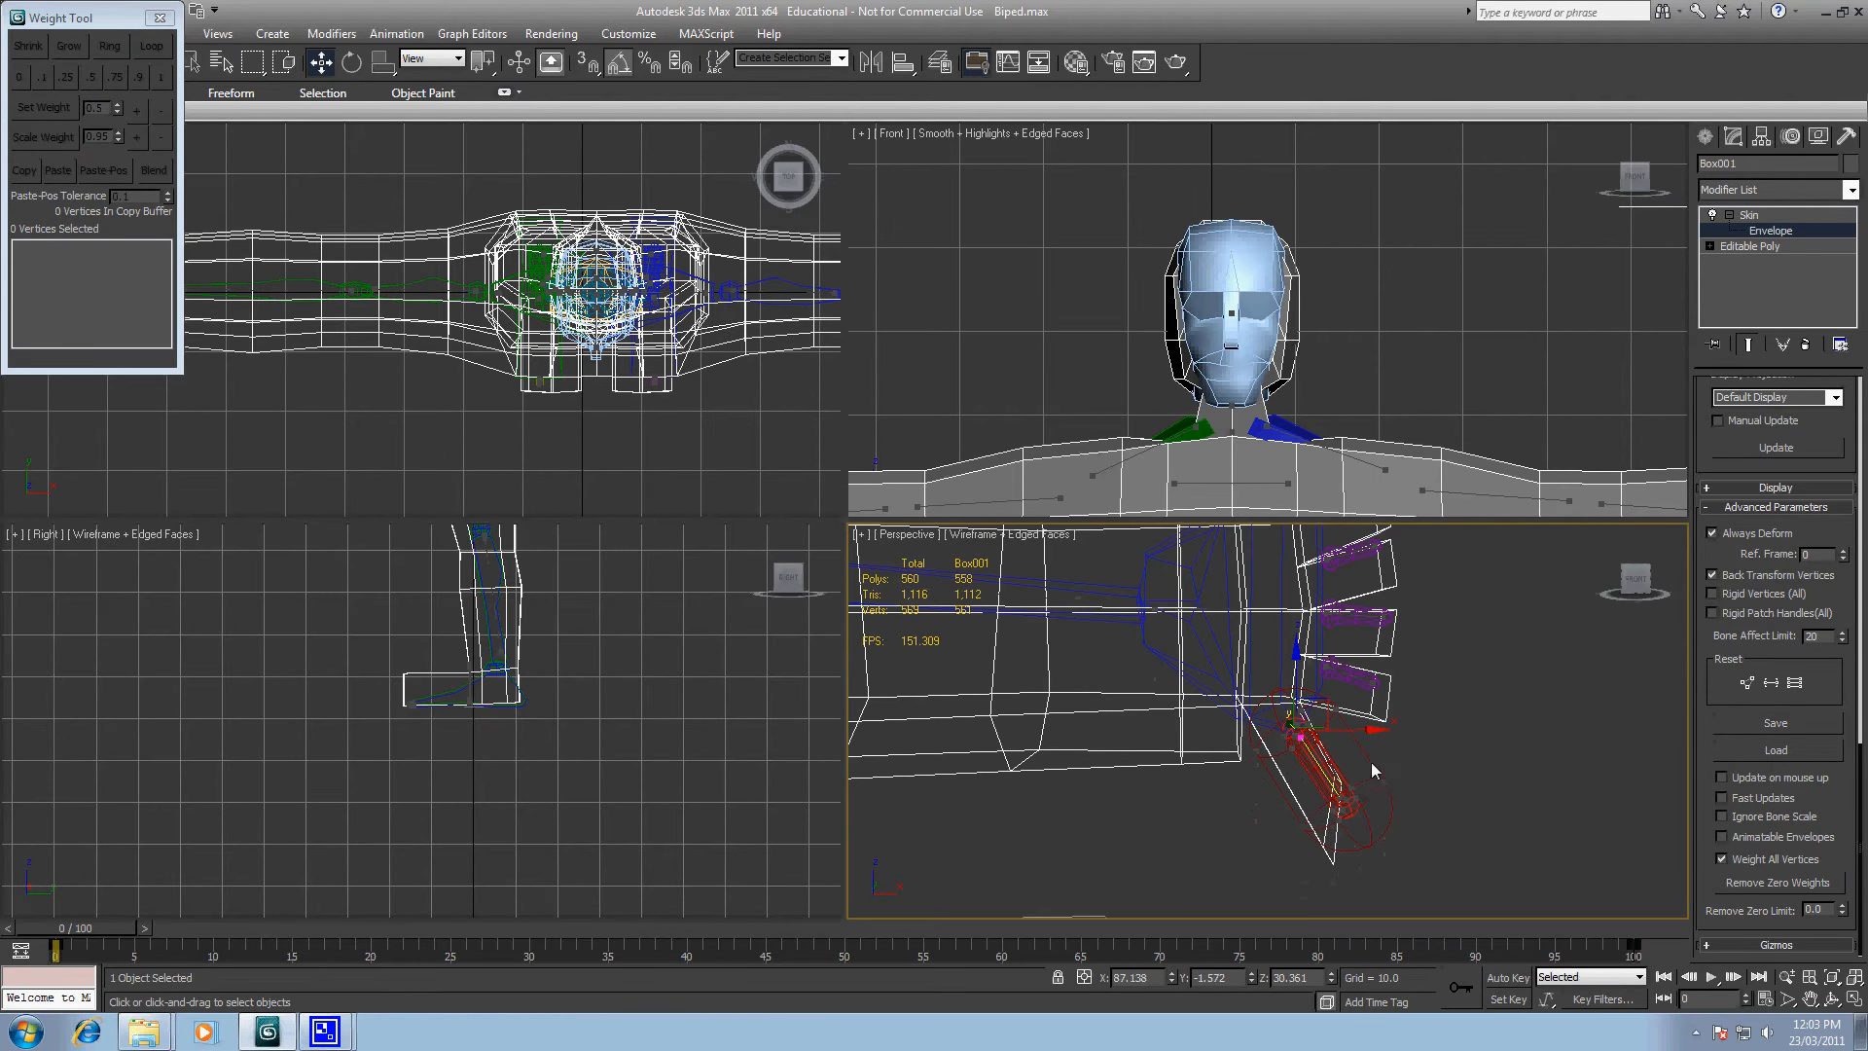
pyautogui.moveTo(1298, 889); pyautogui.dragTo(1298, 890)
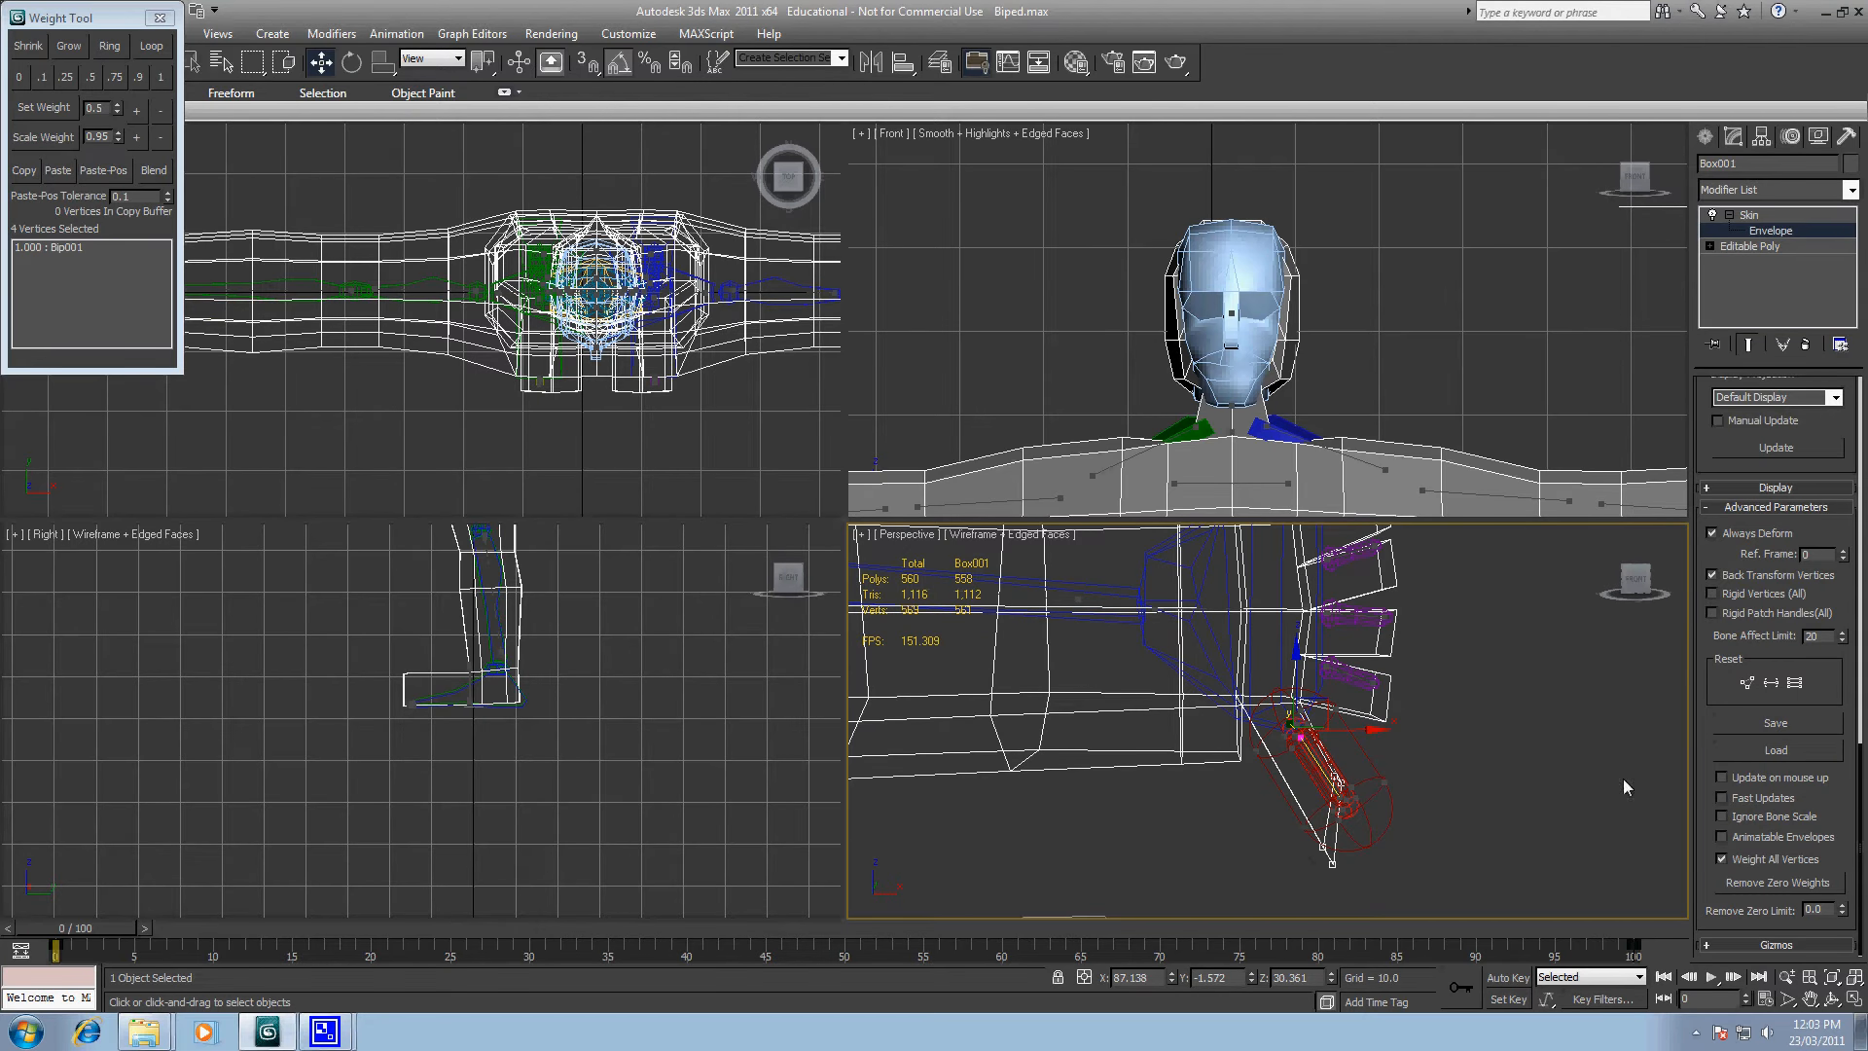
pyautogui.click(161, 76)
pyautogui.click(1784, 883)
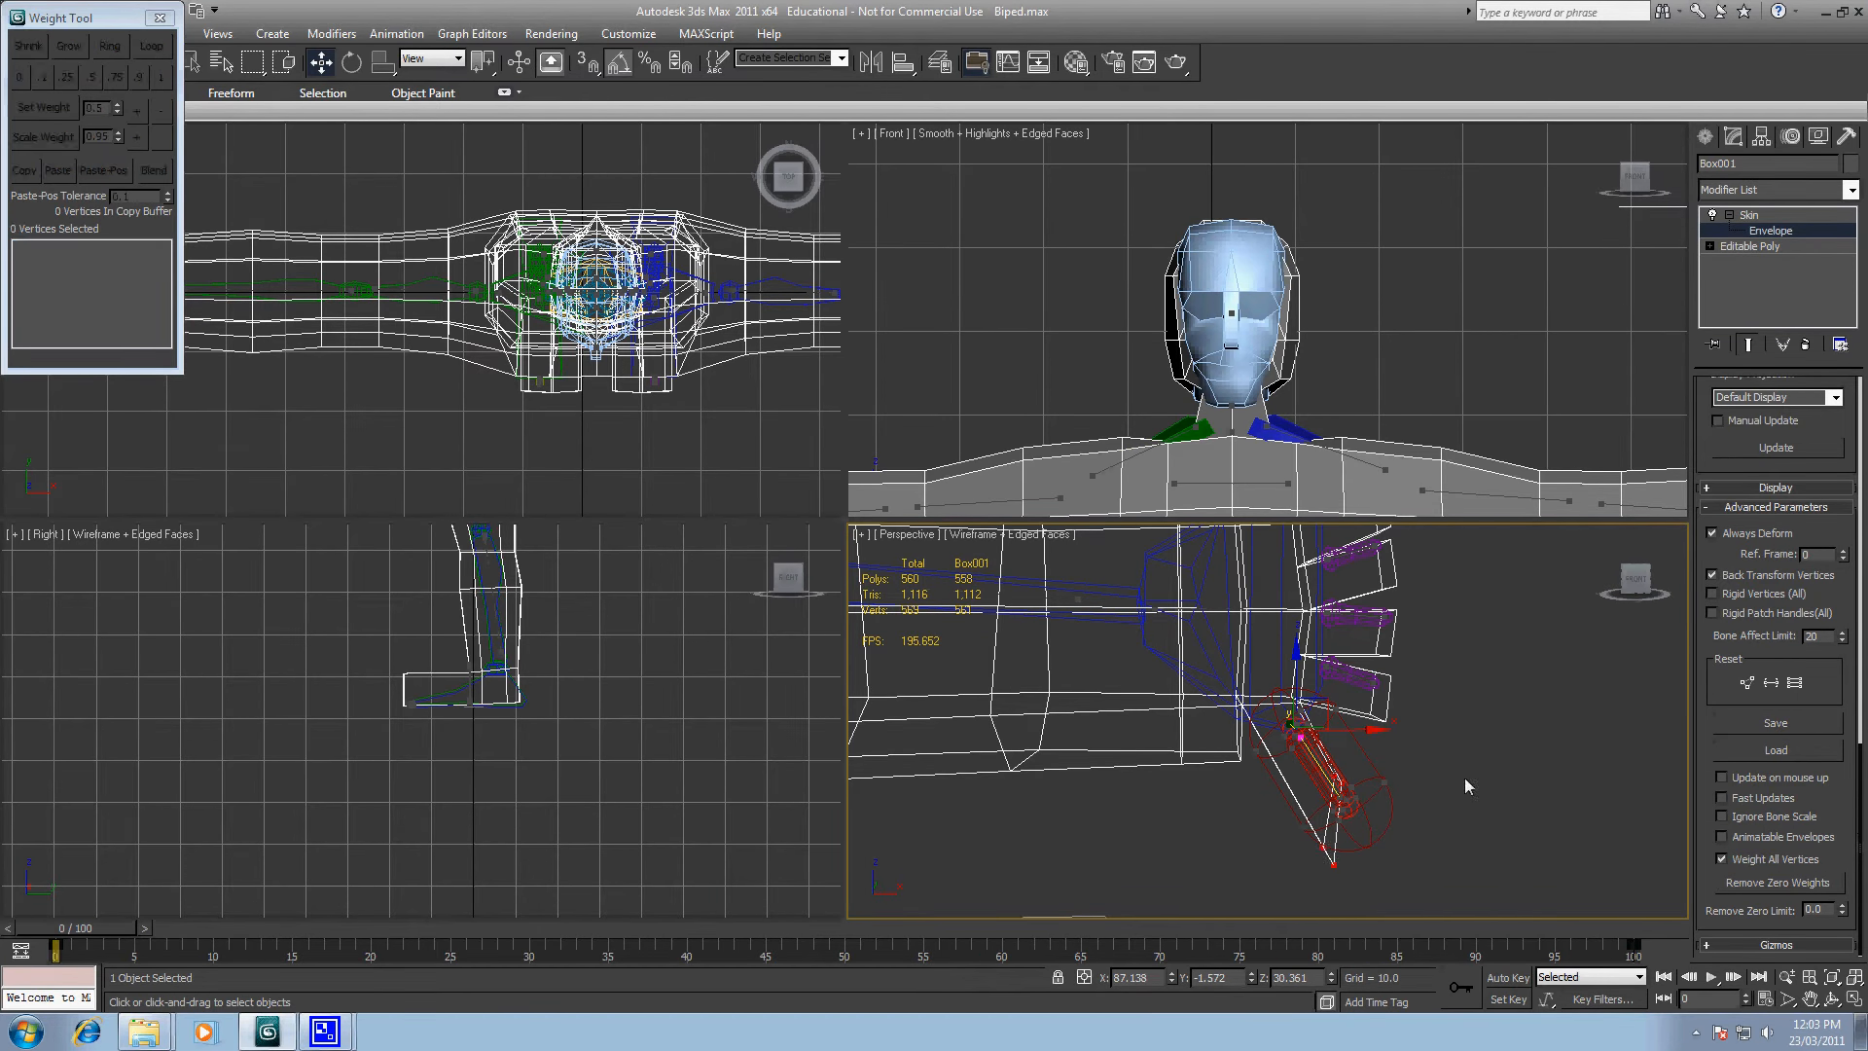
# Step: Leave envelope editing and inspect the biped's spine and pelvis bones inside the character mesh
pyautogui.scroll(-3, 1397, 682)
pyautogui.scroll(-6, 1397, 683)
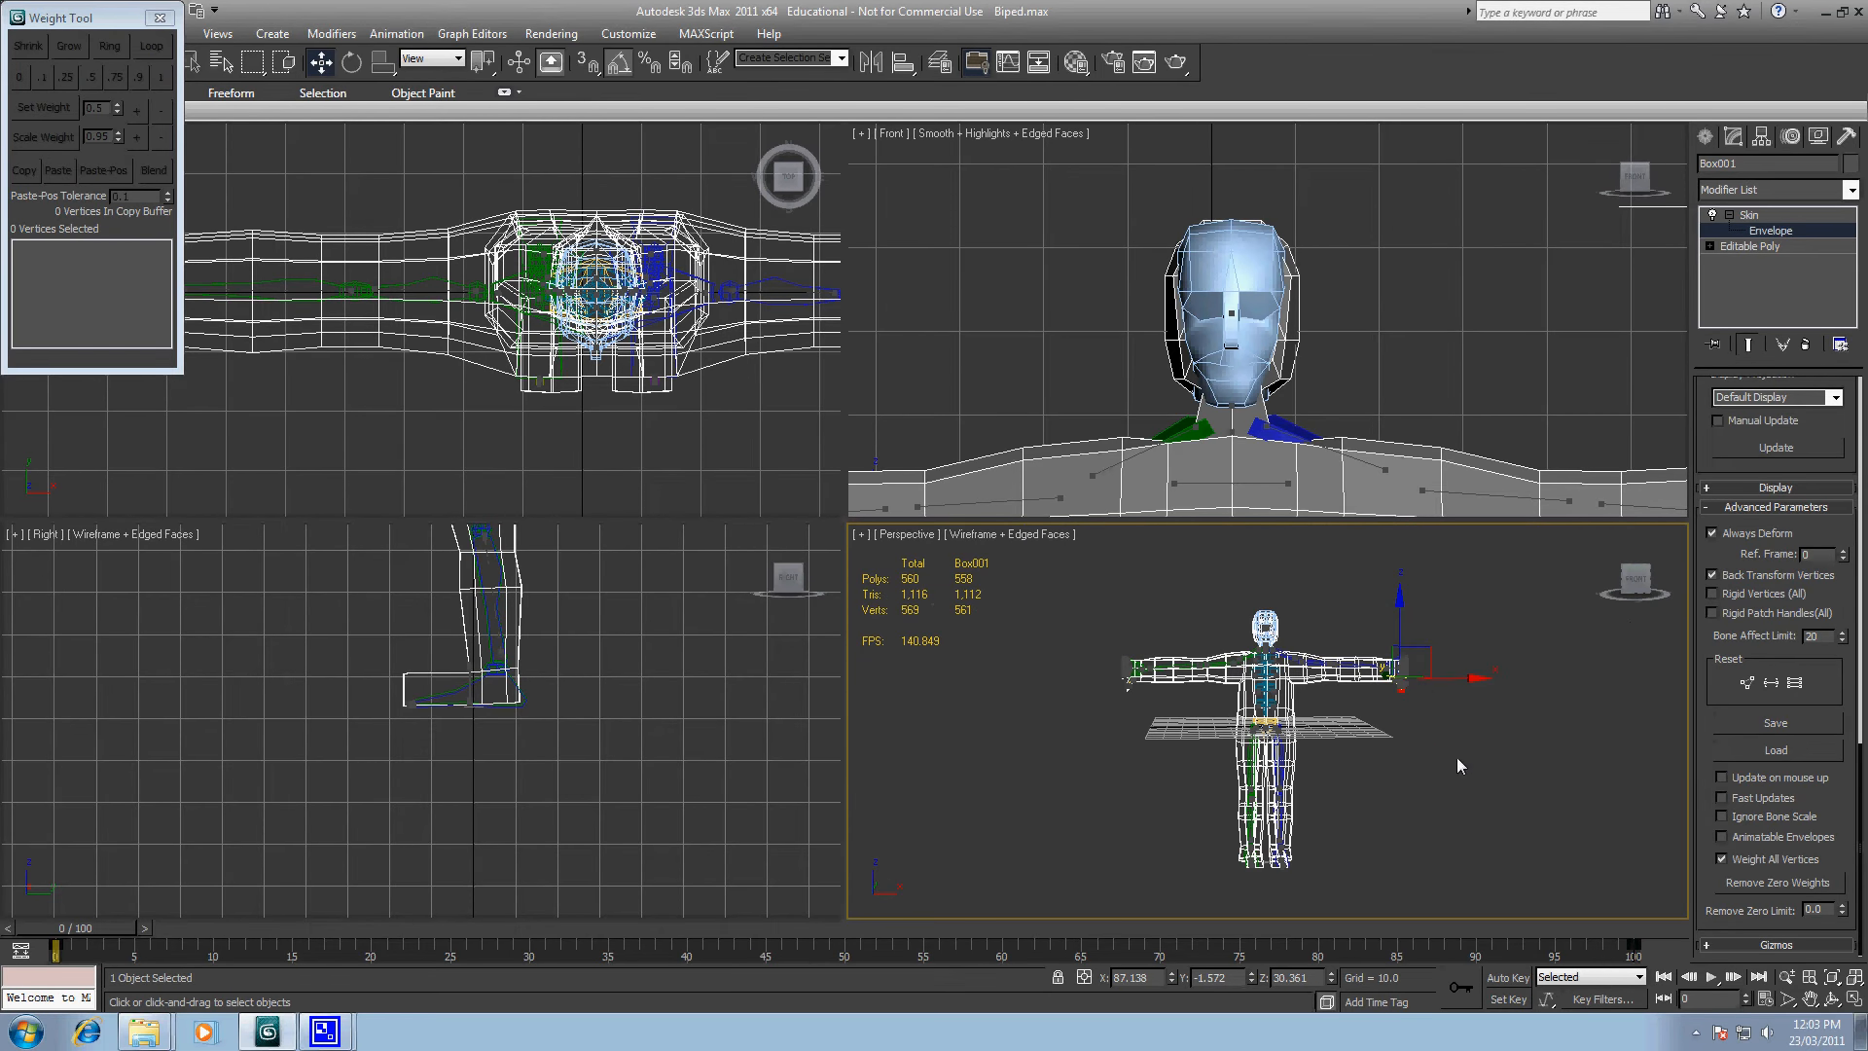
pyautogui.scroll(8, 1439, 755)
pyautogui.moveTo(1374, 798); pyautogui.dragTo(1391, 873, button='middle')
pyautogui.moveTo(1342, 681); pyautogui.dragTo(1343, 732, button='middle')
pyautogui.click(1780, 213)
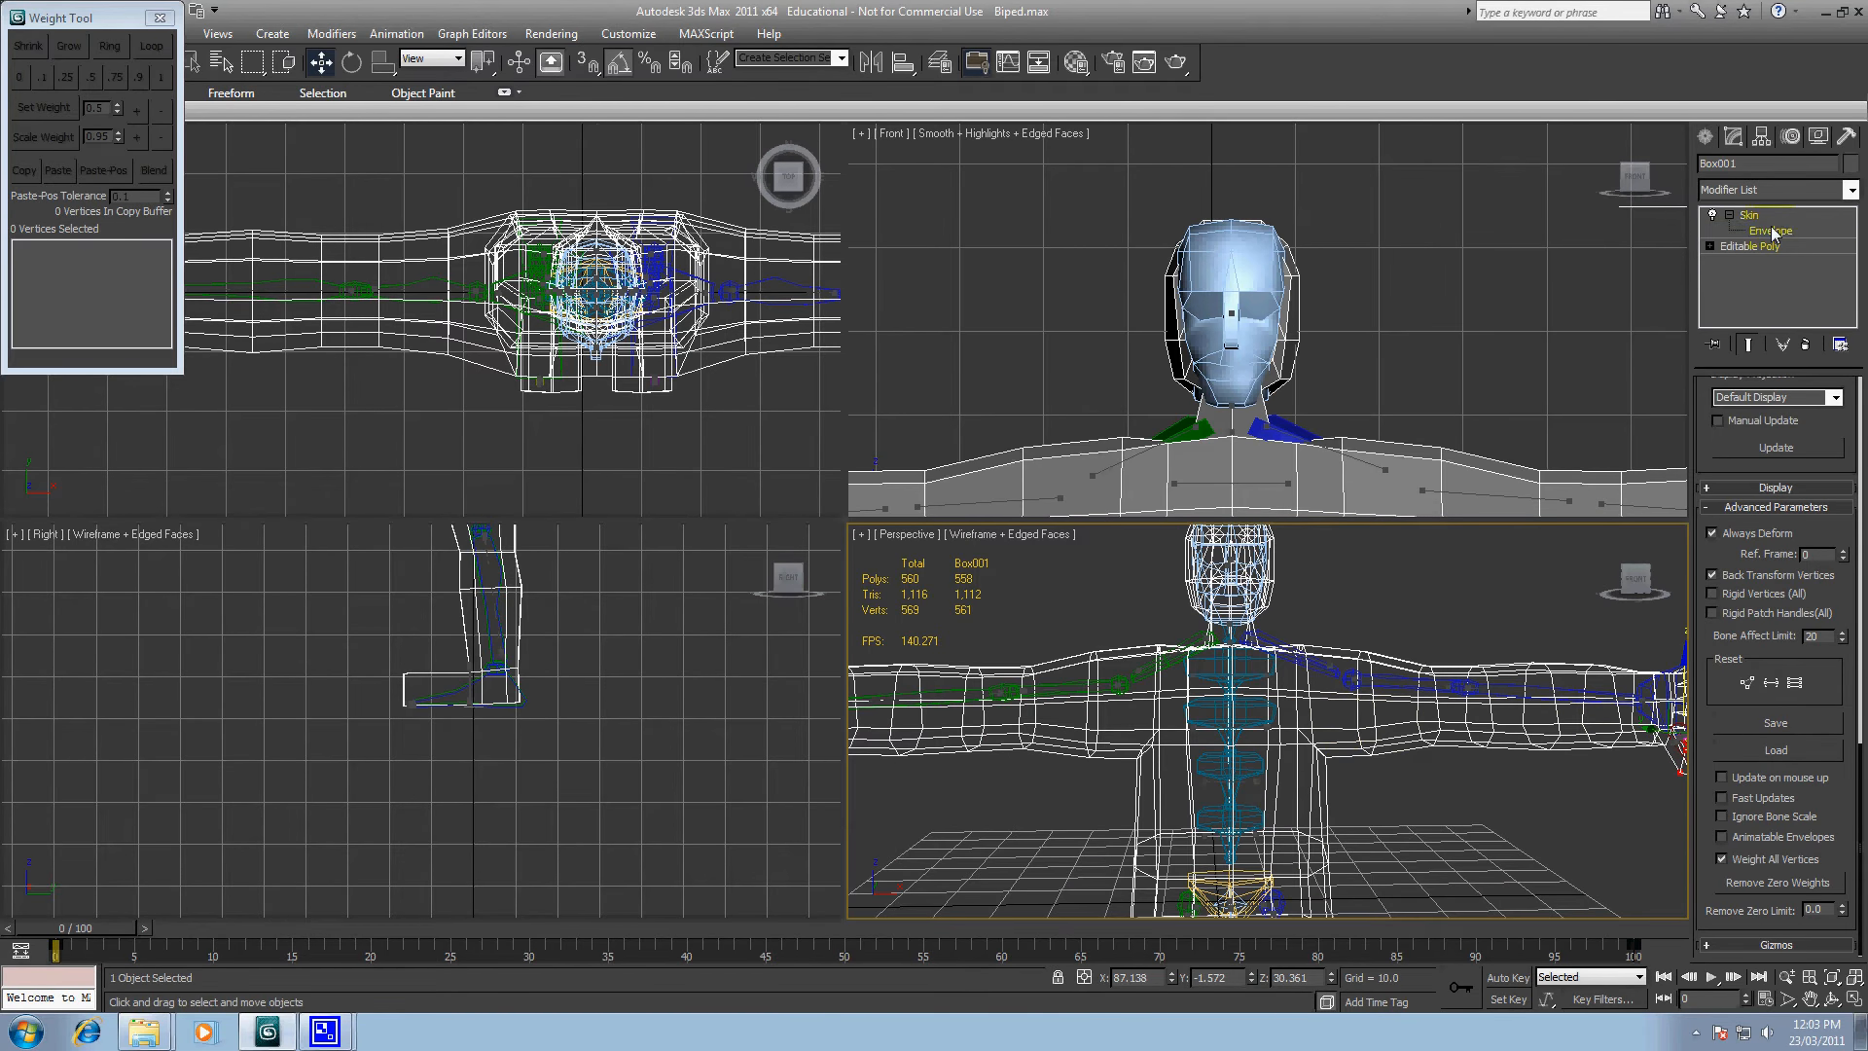
pyautogui.click(1403, 580)
pyautogui.click(1276, 712)
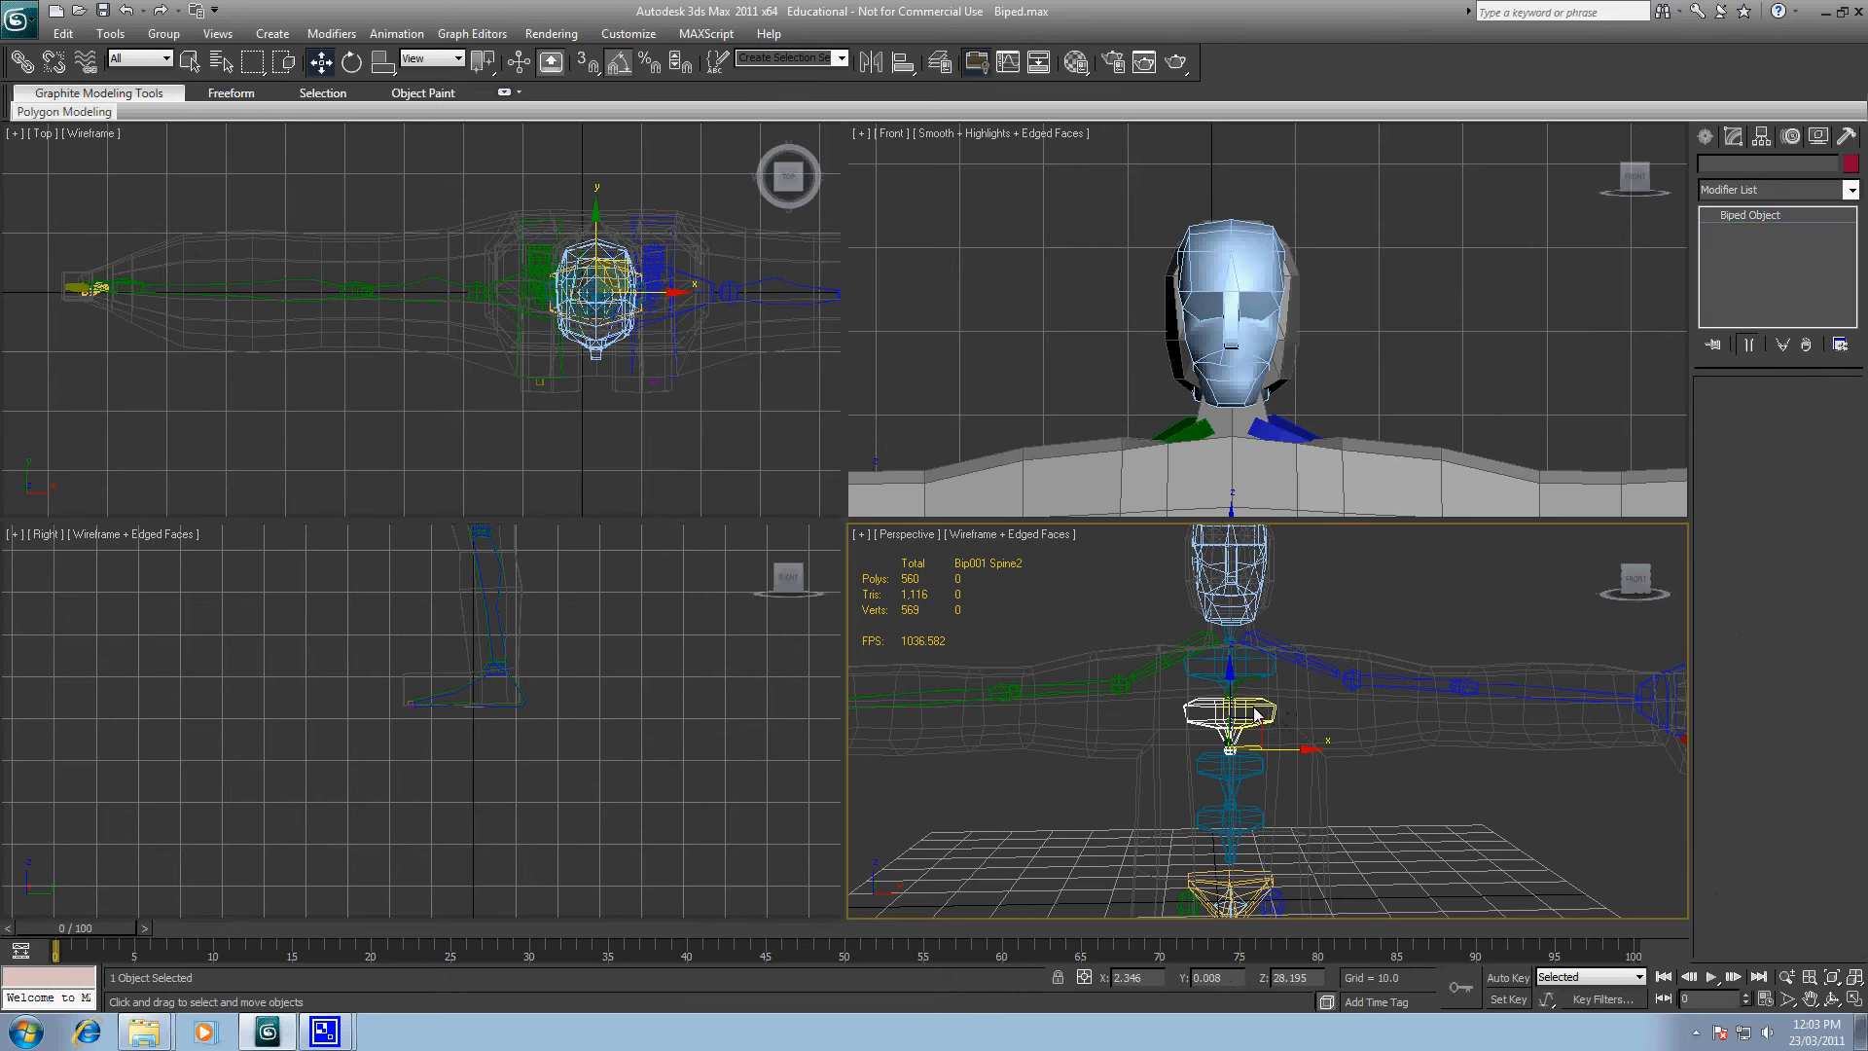
pyautogui.click(1236, 899)
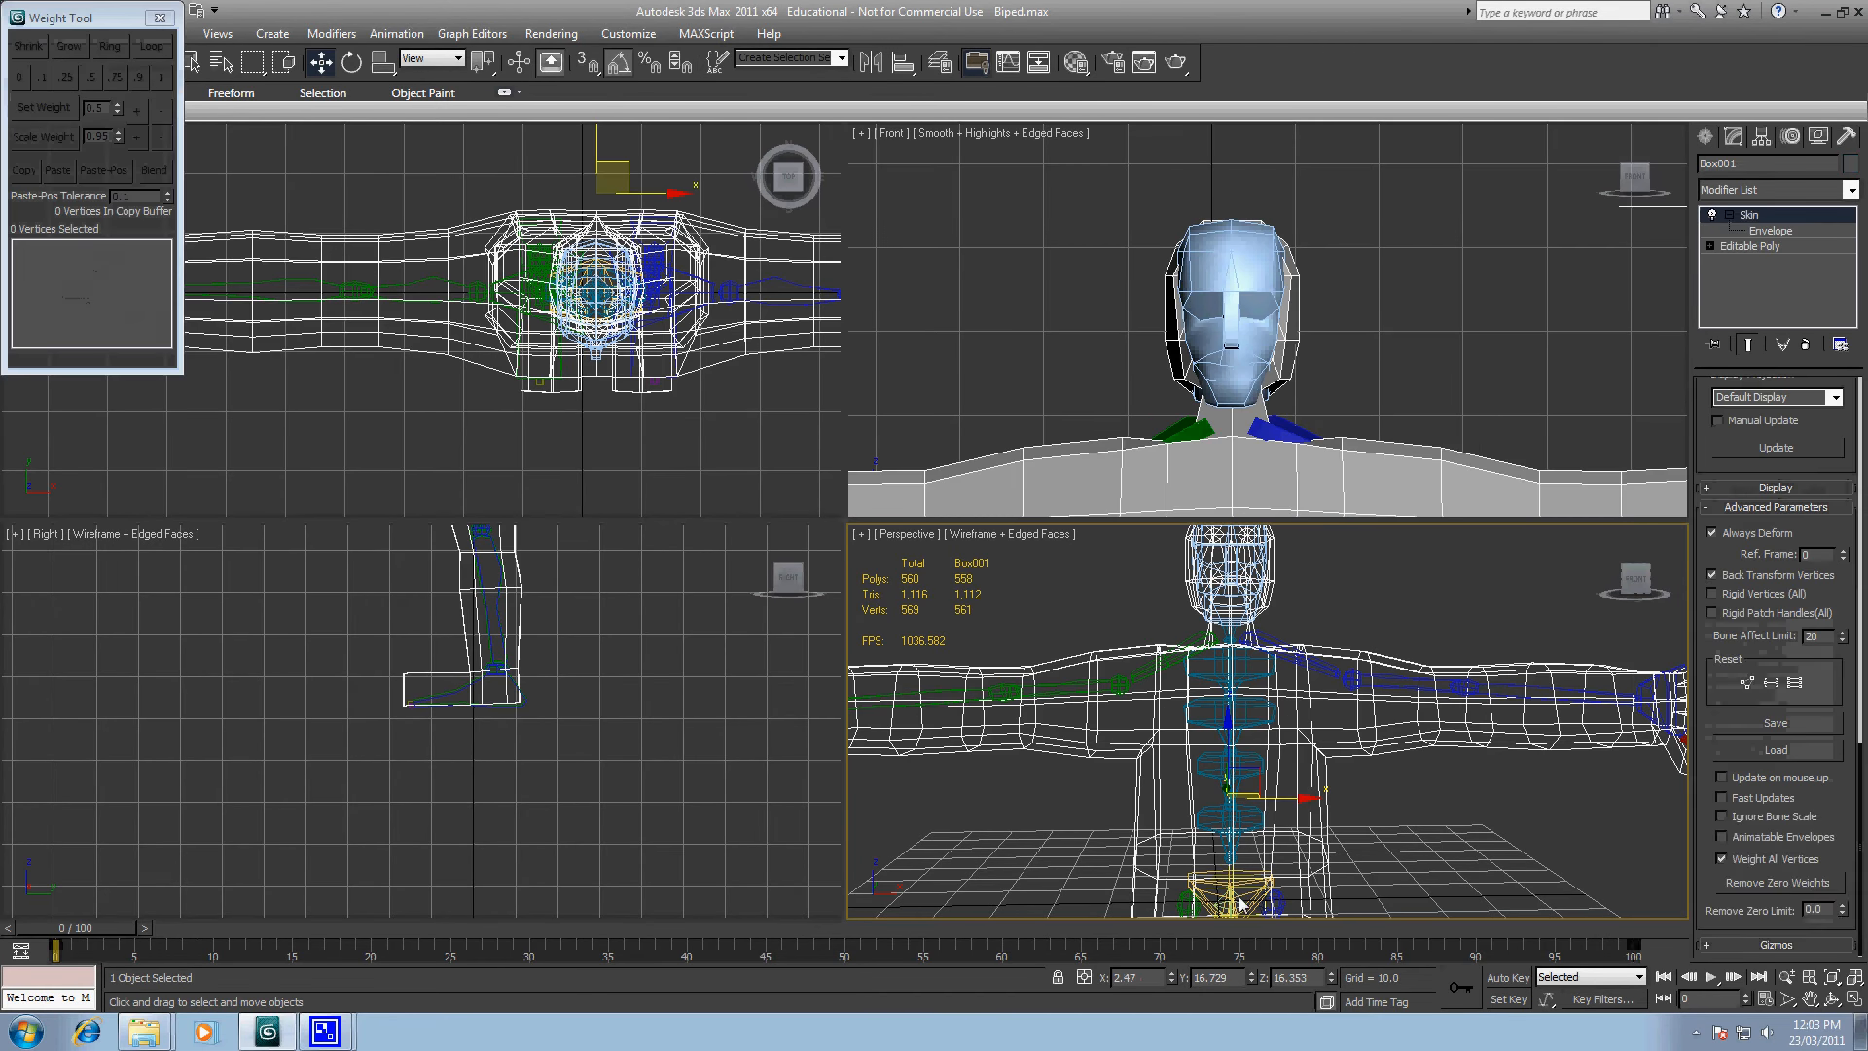
pyautogui.click(1237, 899)
pyautogui.moveTo(1350, 813); pyautogui.dragTo(1346, 675, button='middle')
pyautogui.click(1366, 768)
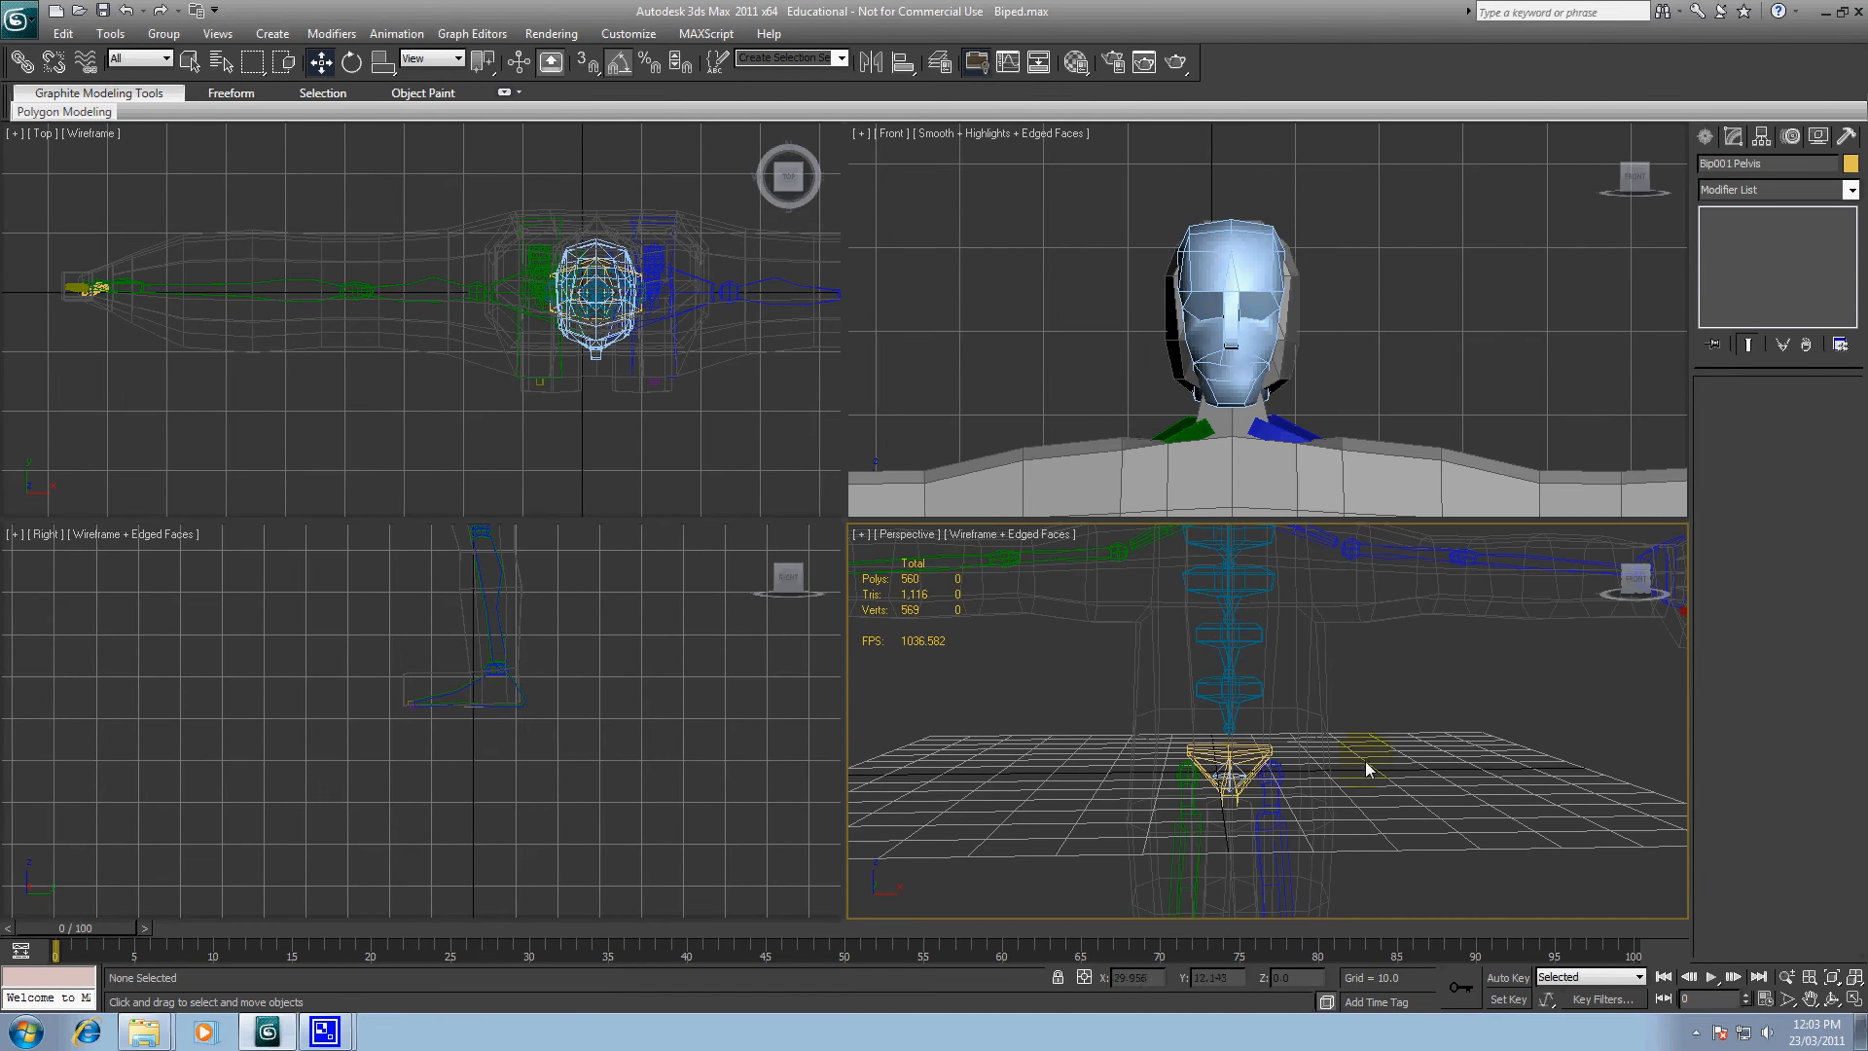
pyautogui.click(1240, 774)
pyautogui.click(1330, 755)
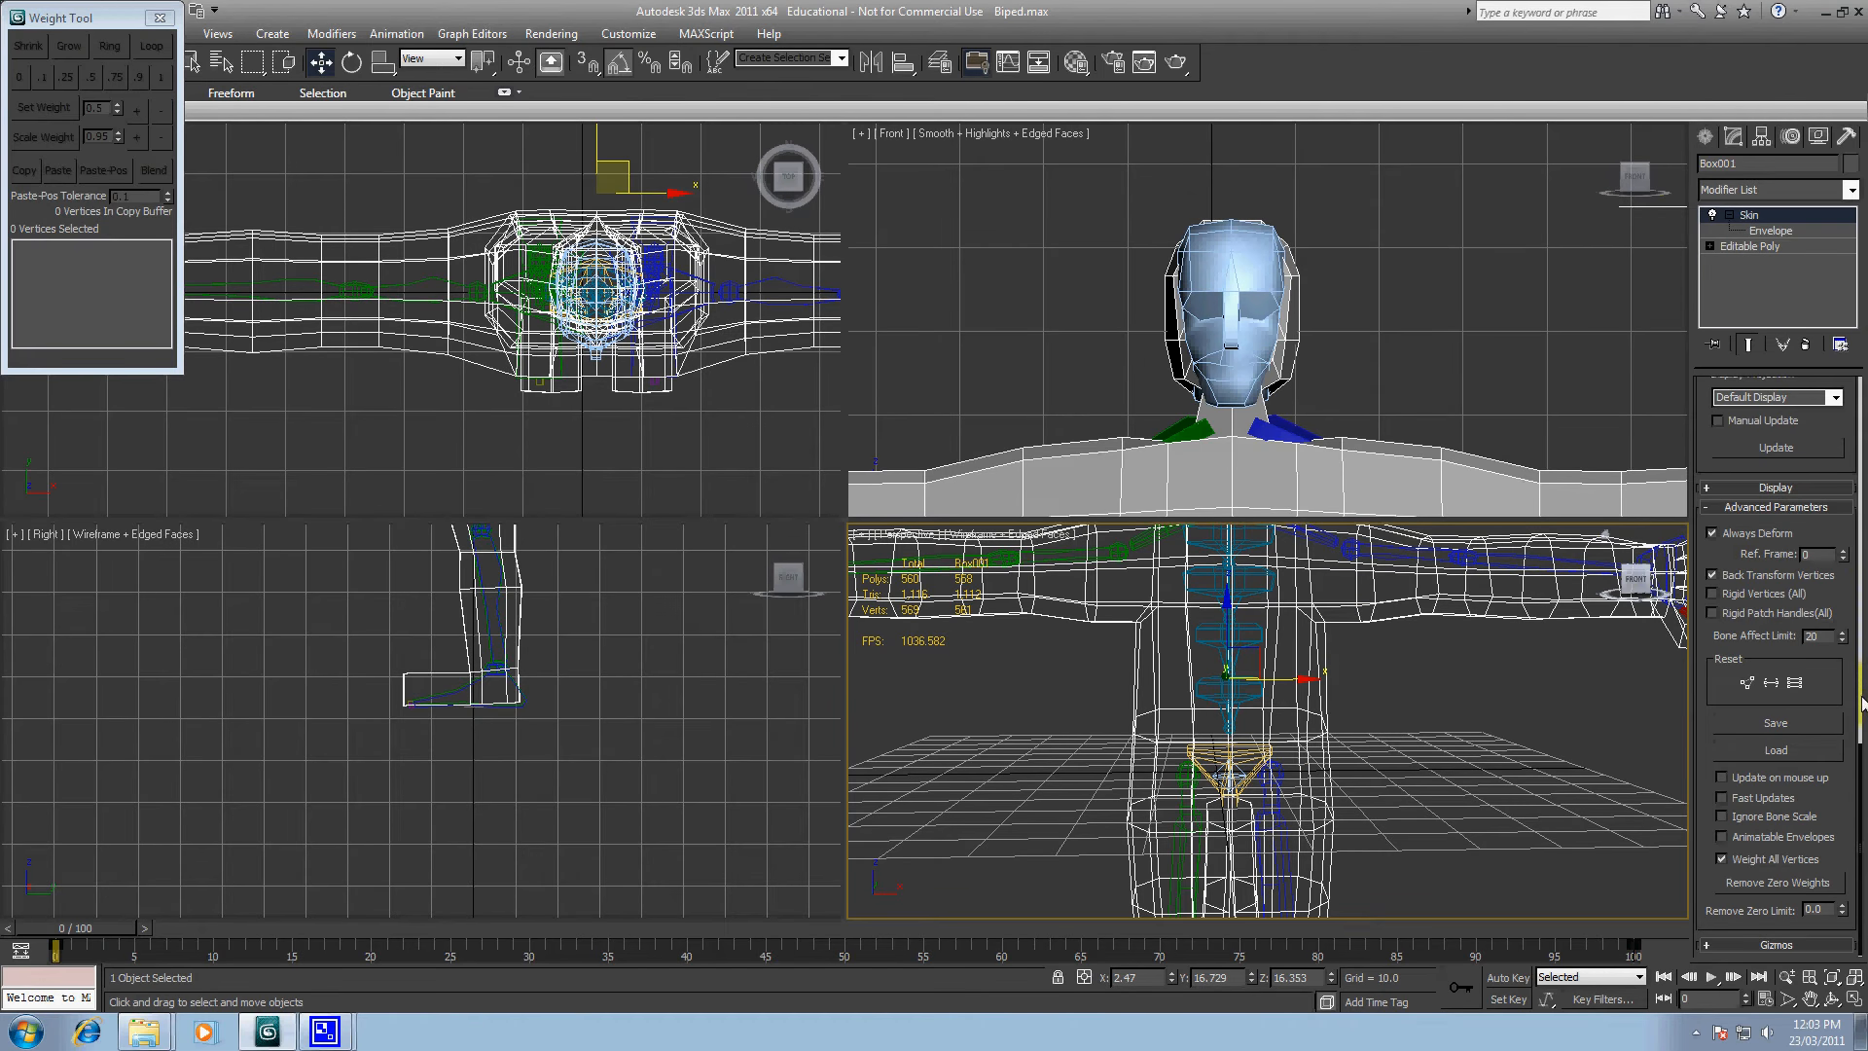
# Step: Resume envelope editing on the character mesh's Skin modifier and turn on Mirror Mode
pyautogui.moveTo(1864, 754); pyautogui.dragTo(1858, 566)
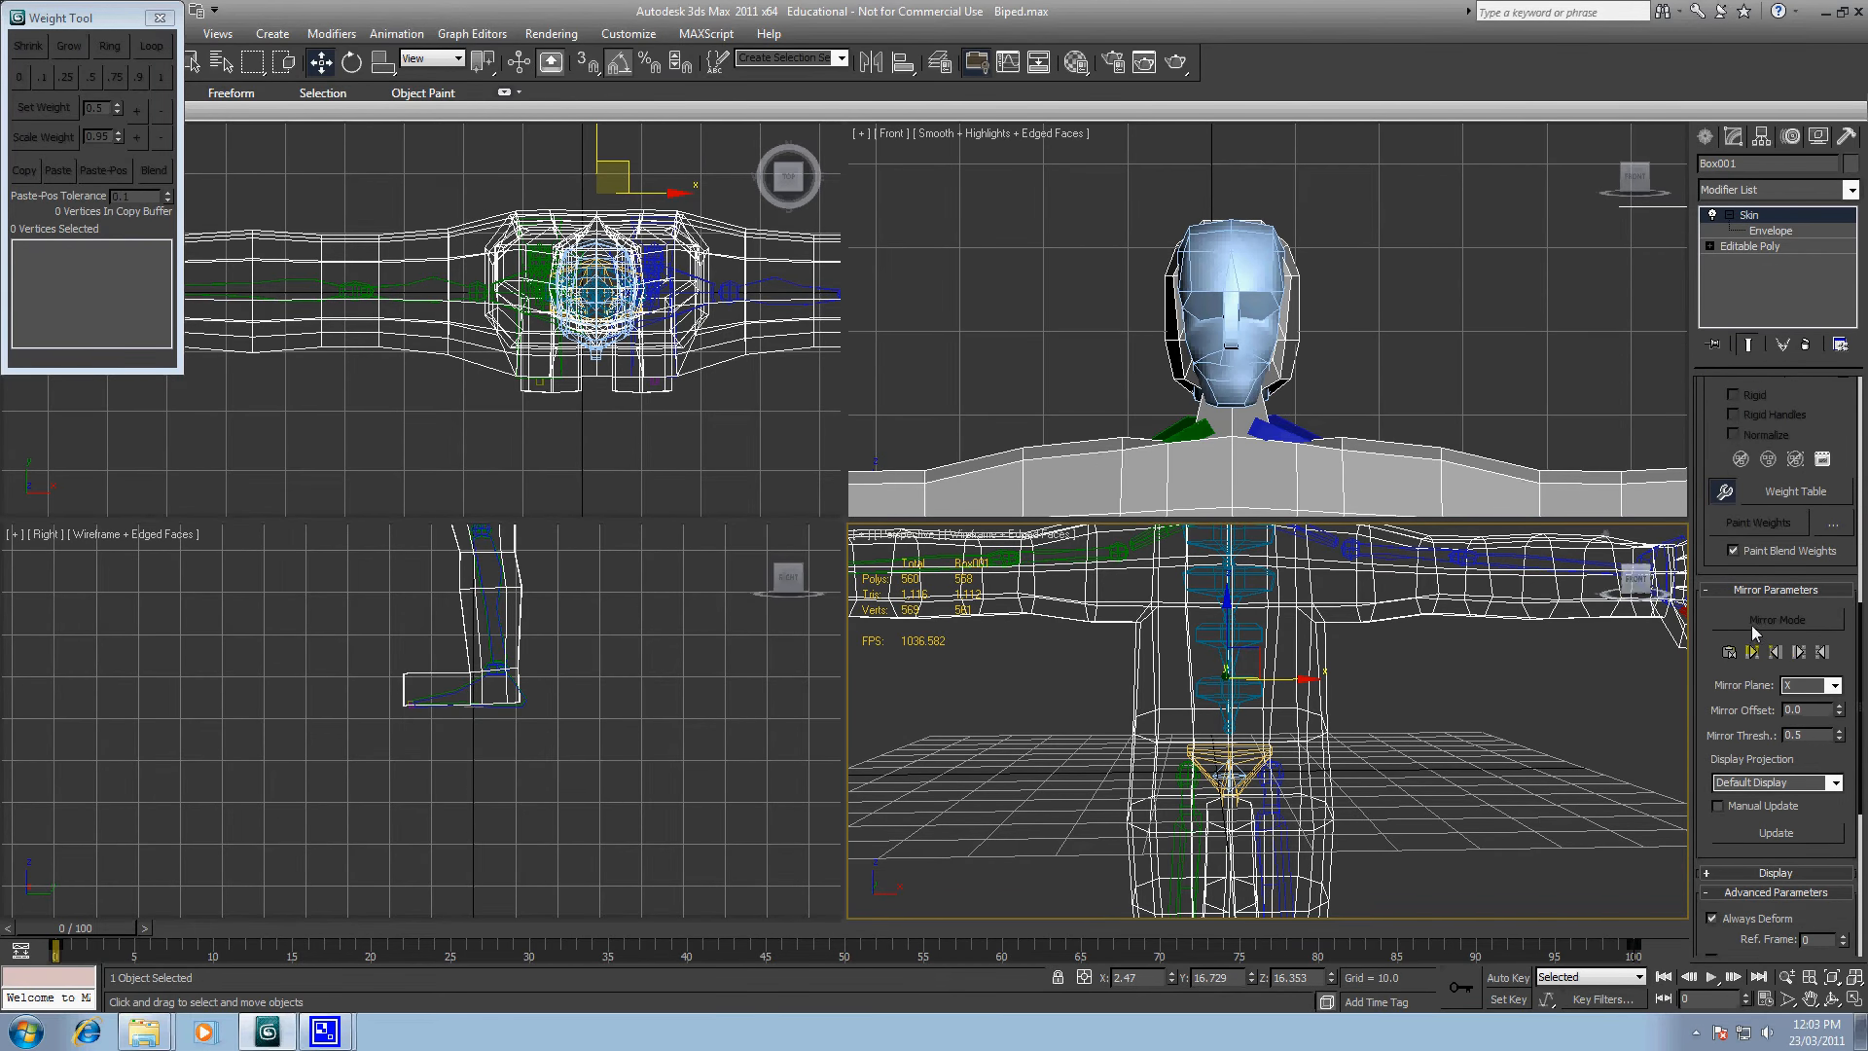
pyautogui.moveTo(1859, 649); pyautogui.dragTo(1855, 408)
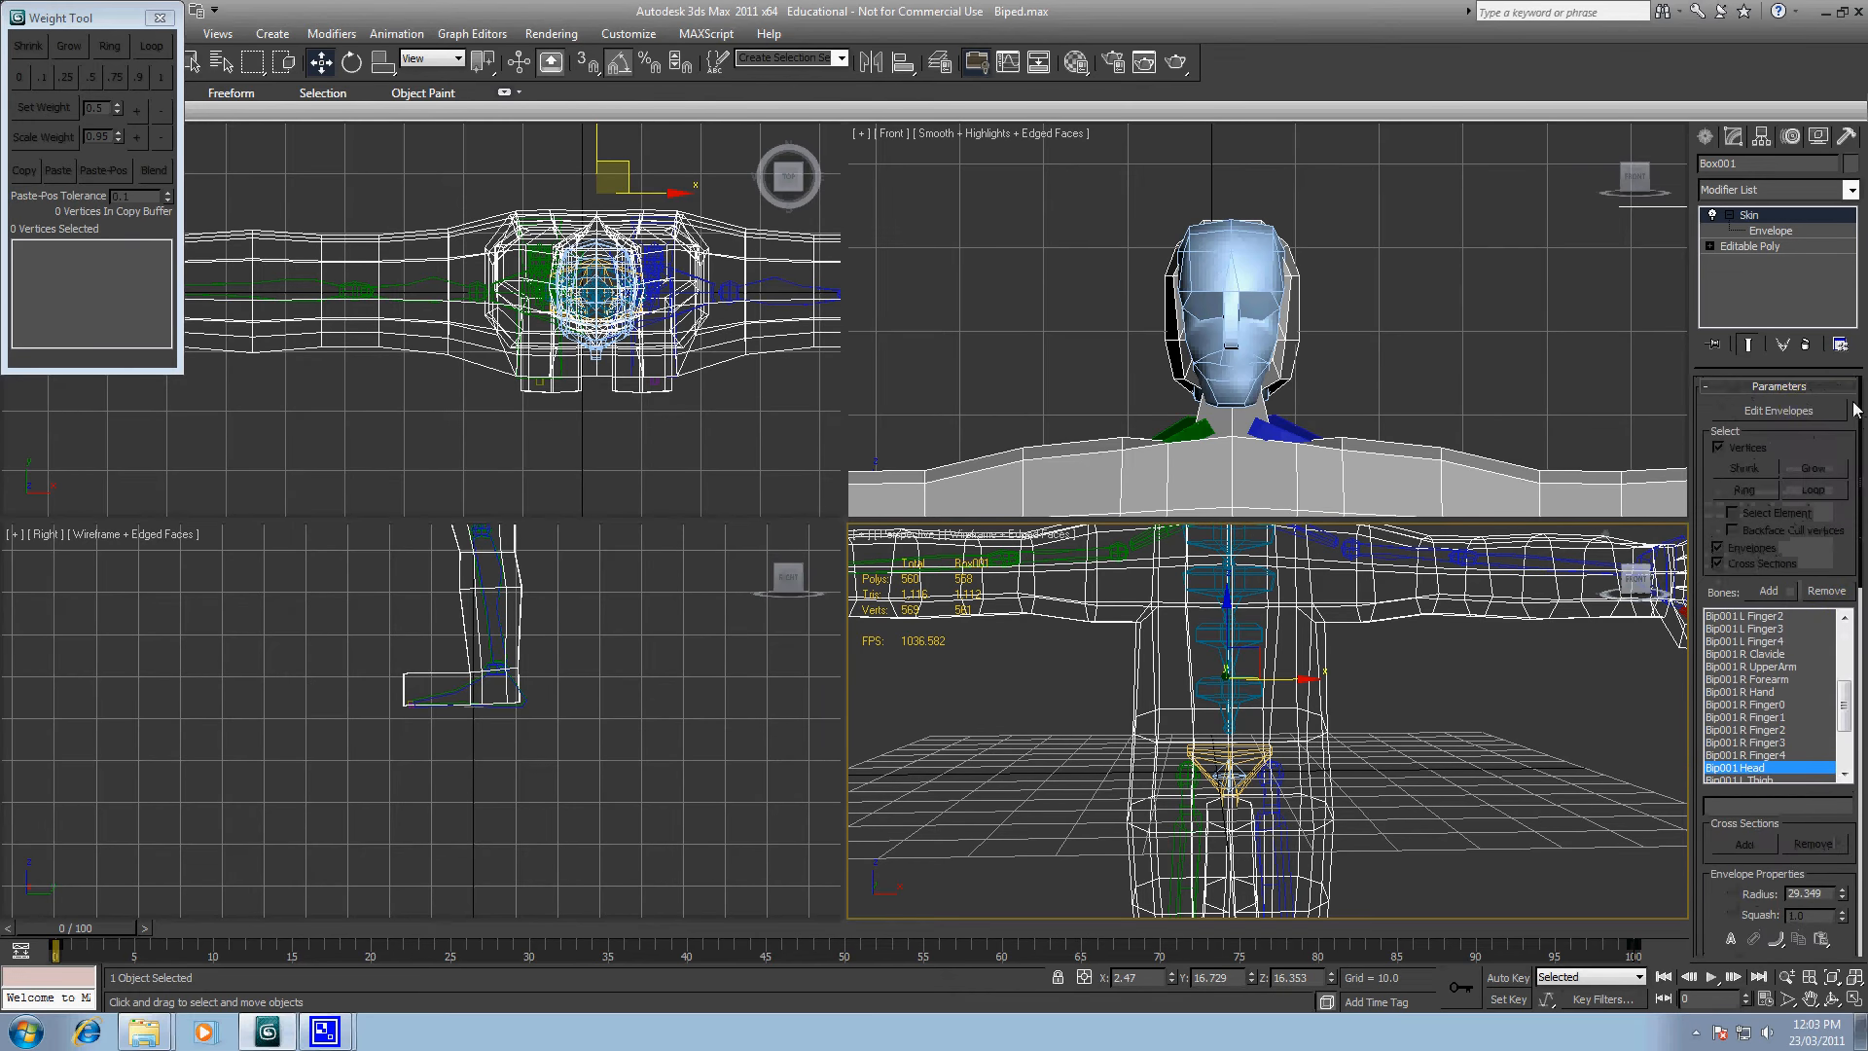
pyautogui.click(1799, 409)
pyautogui.click(1798, 409)
pyautogui.moveTo(1862, 495); pyautogui.dragTo(1860, 409)
pyautogui.click(1797, 410)
pyautogui.moveTo(1858, 495); pyautogui.dragTo(1857, 722)
pyautogui.click(1759, 632)
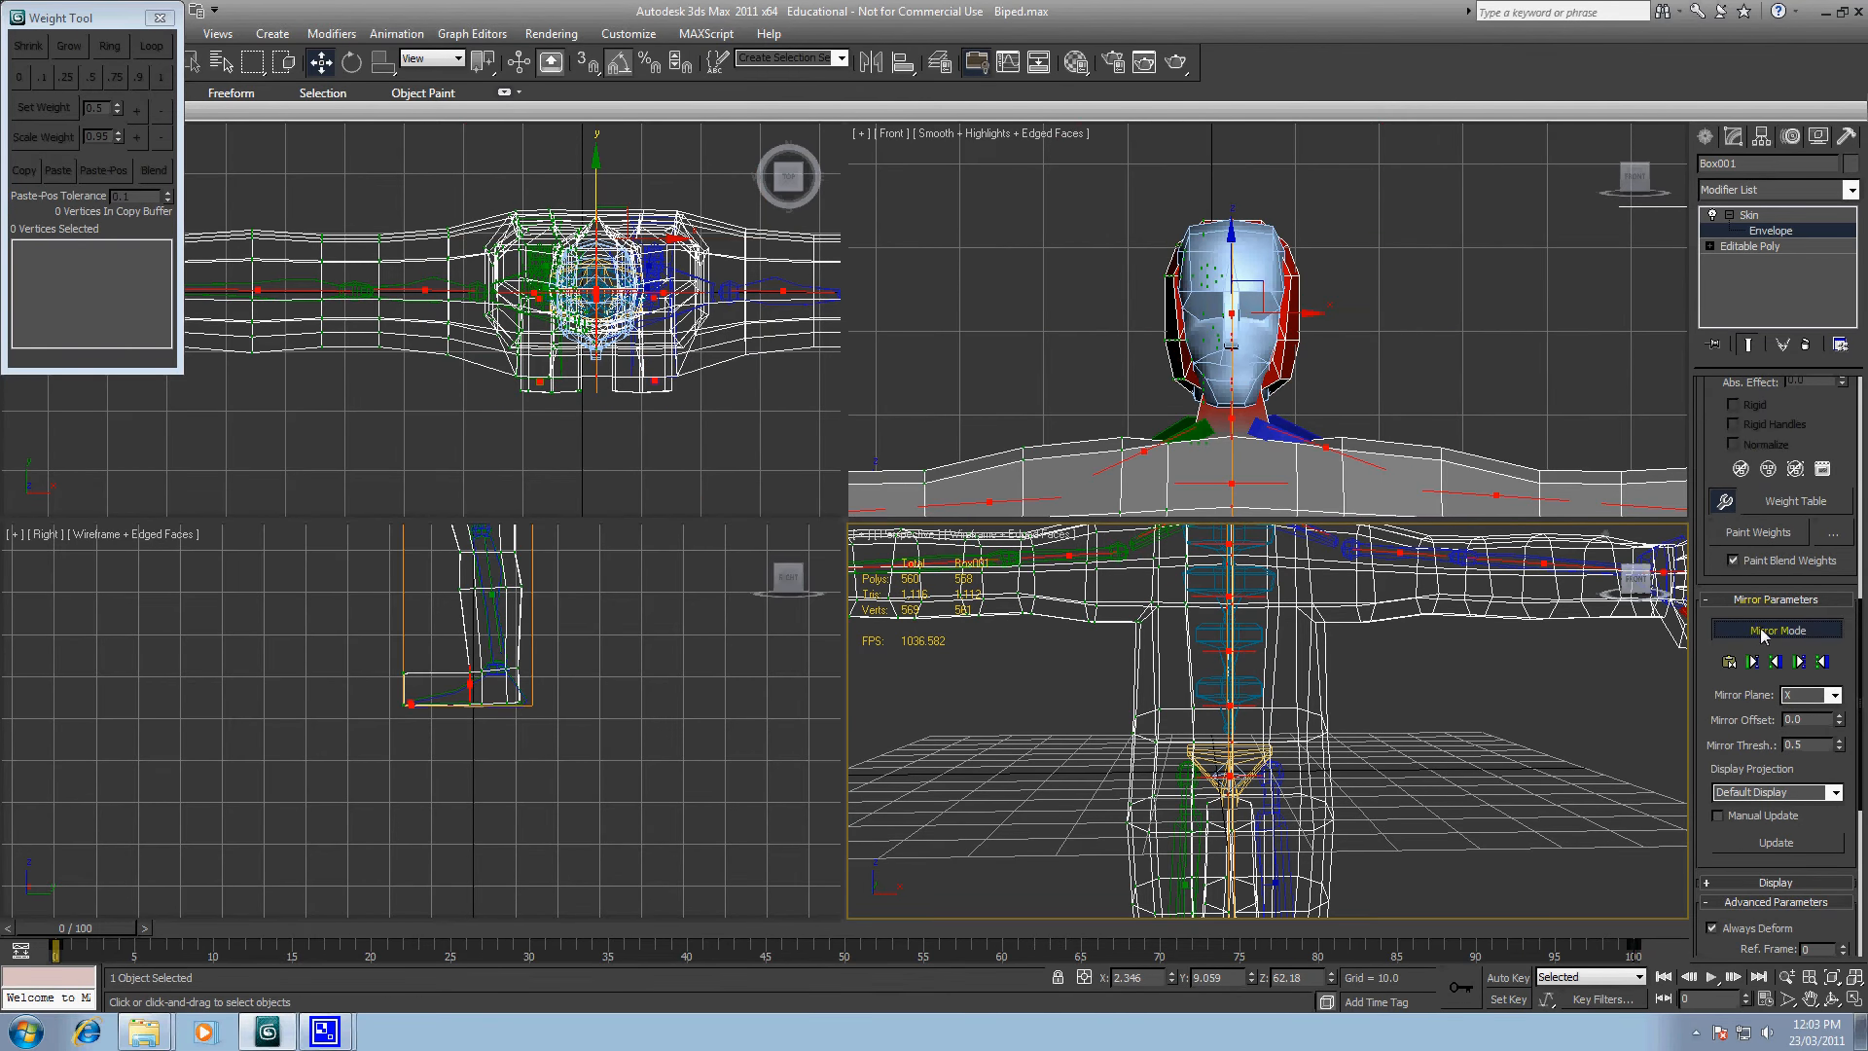
# Step: Examine the mirrored vertices and bones across the character's arms, torso and legs in the front and perspective views
pyautogui.scroll(-1, 1771, 681)
pyautogui.scroll(-6, 1494, 722)
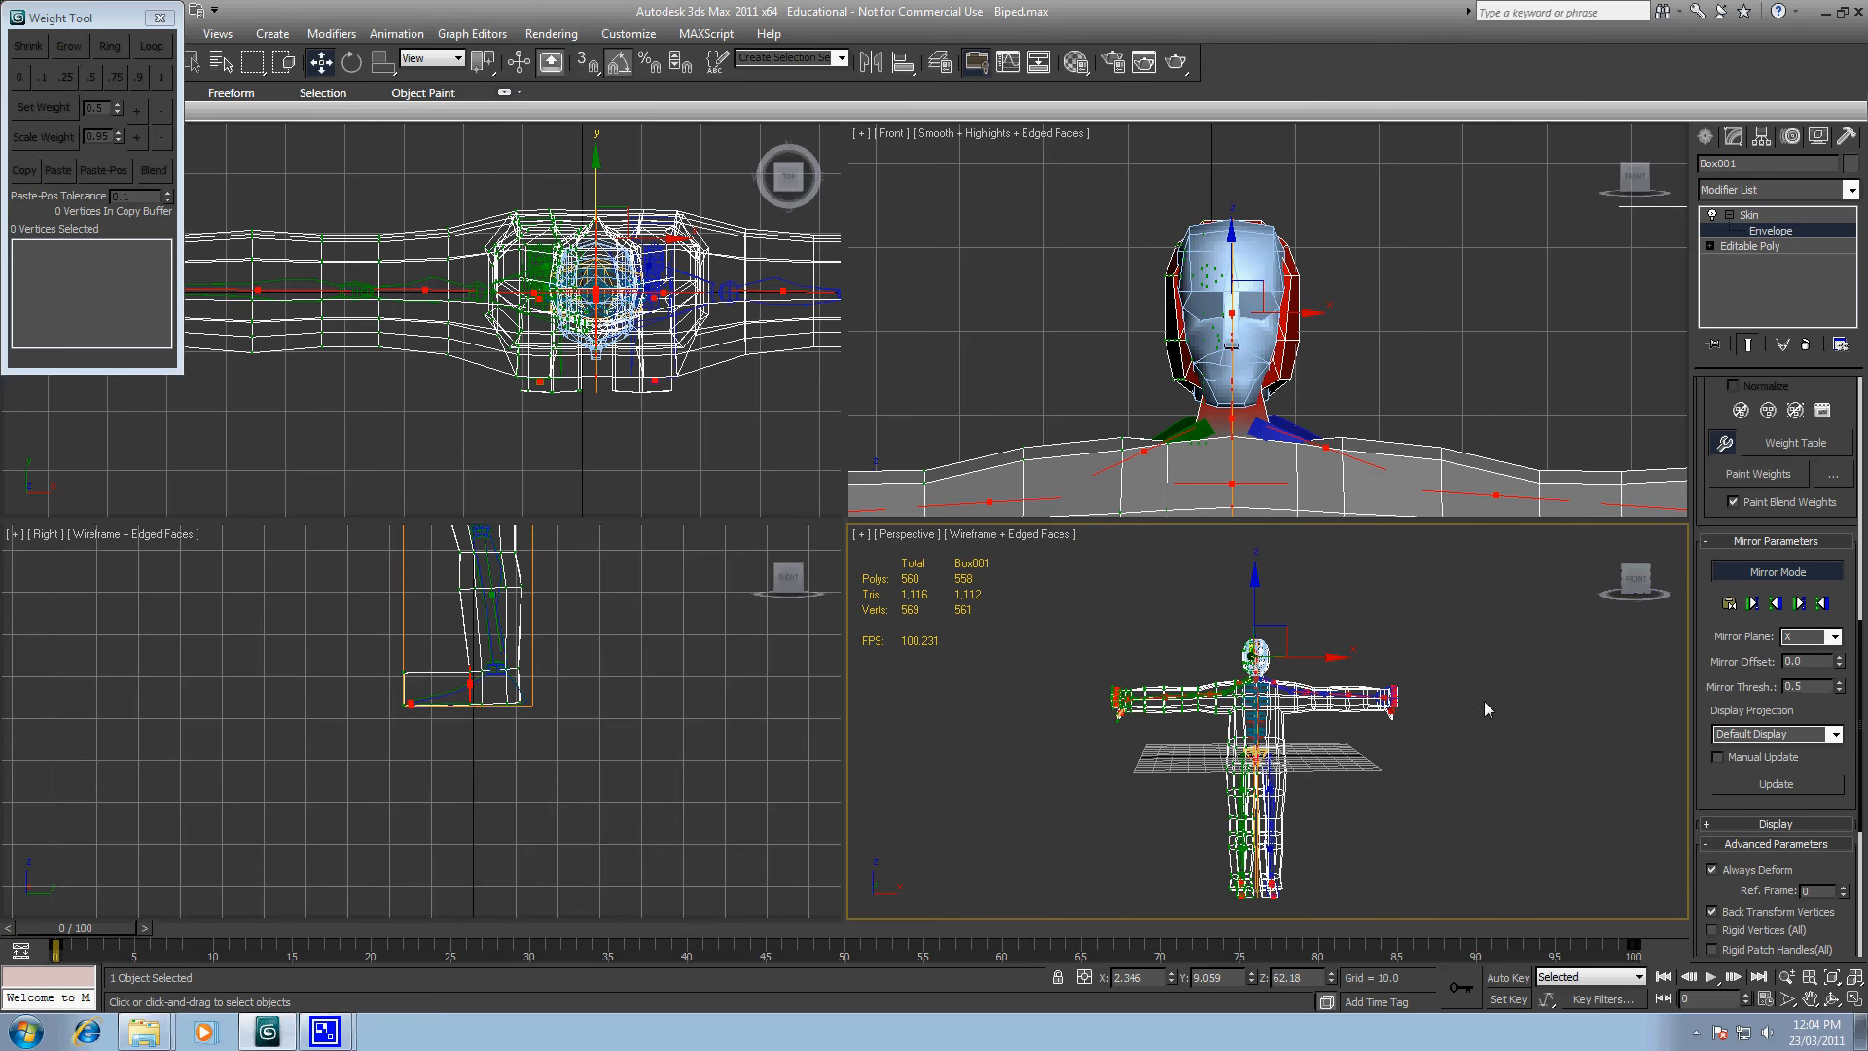
pyautogui.scroll(-5, 1414, 393)
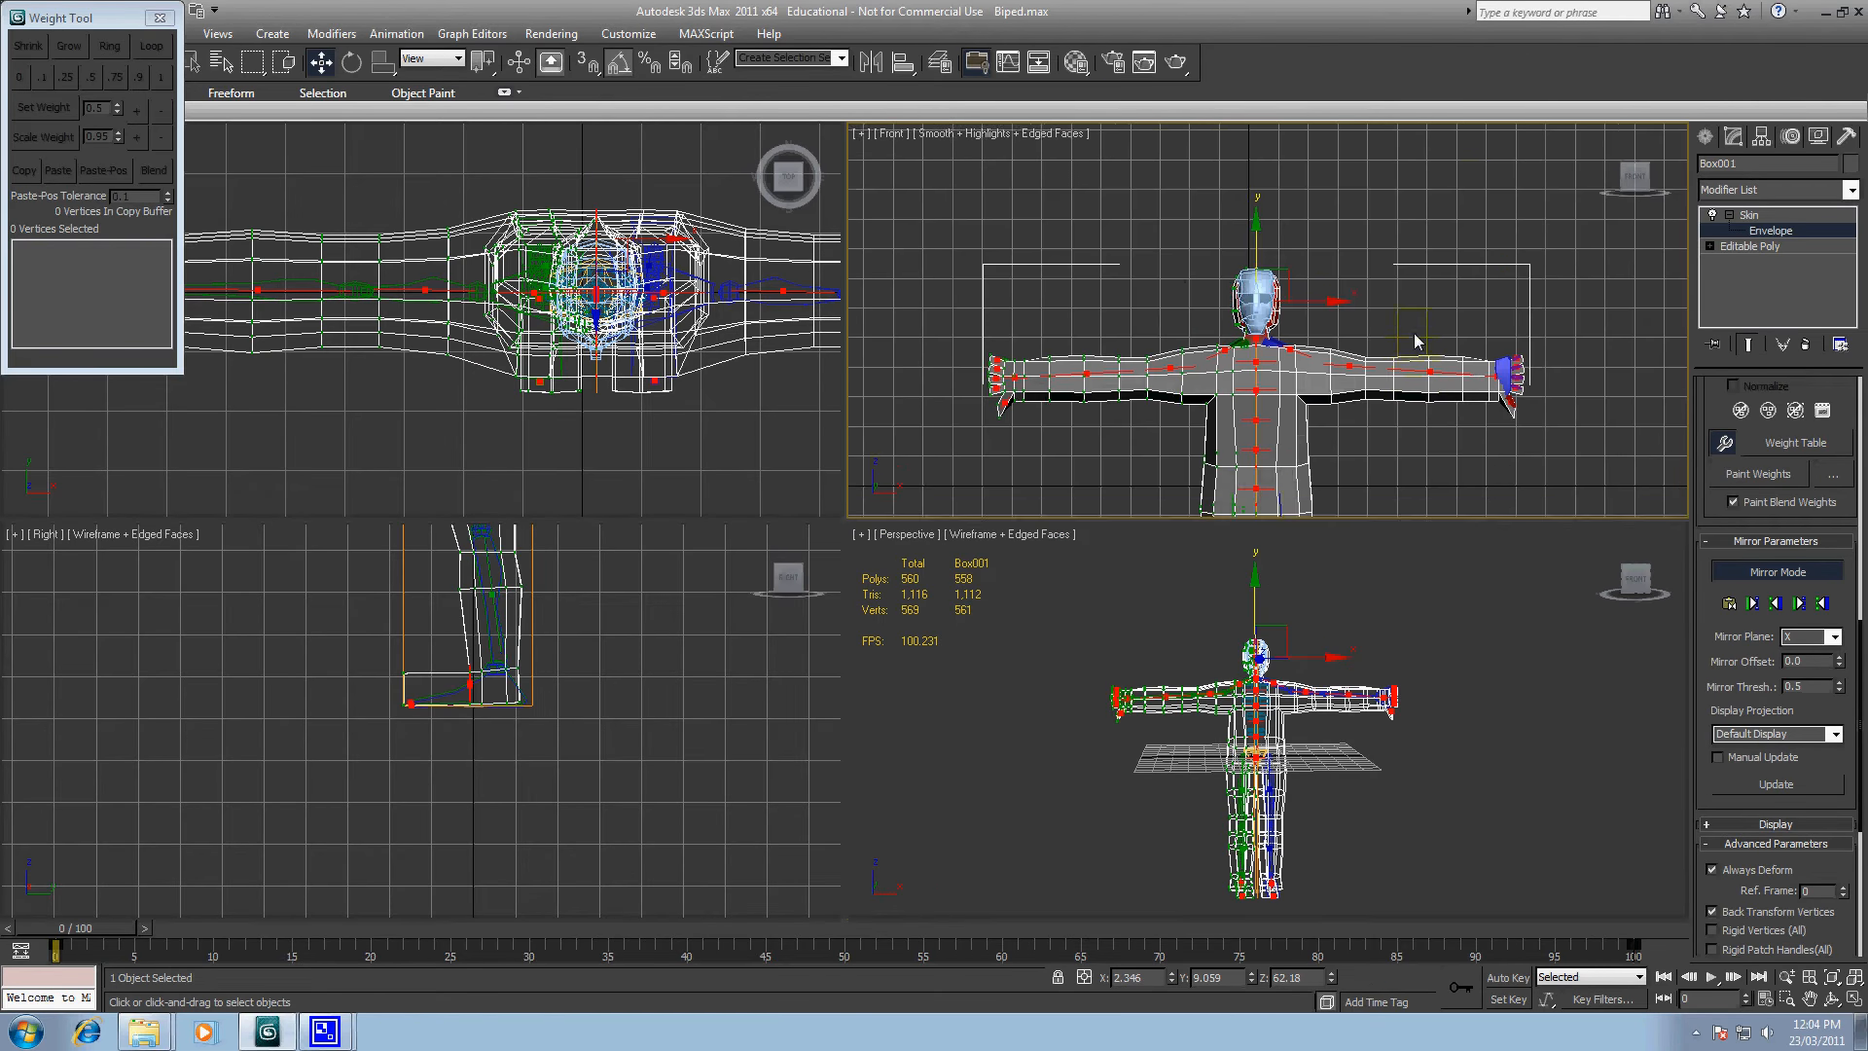
pyautogui.moveTo(1426, 401); pyautogui.dragTo(1376, 323, button='middle')
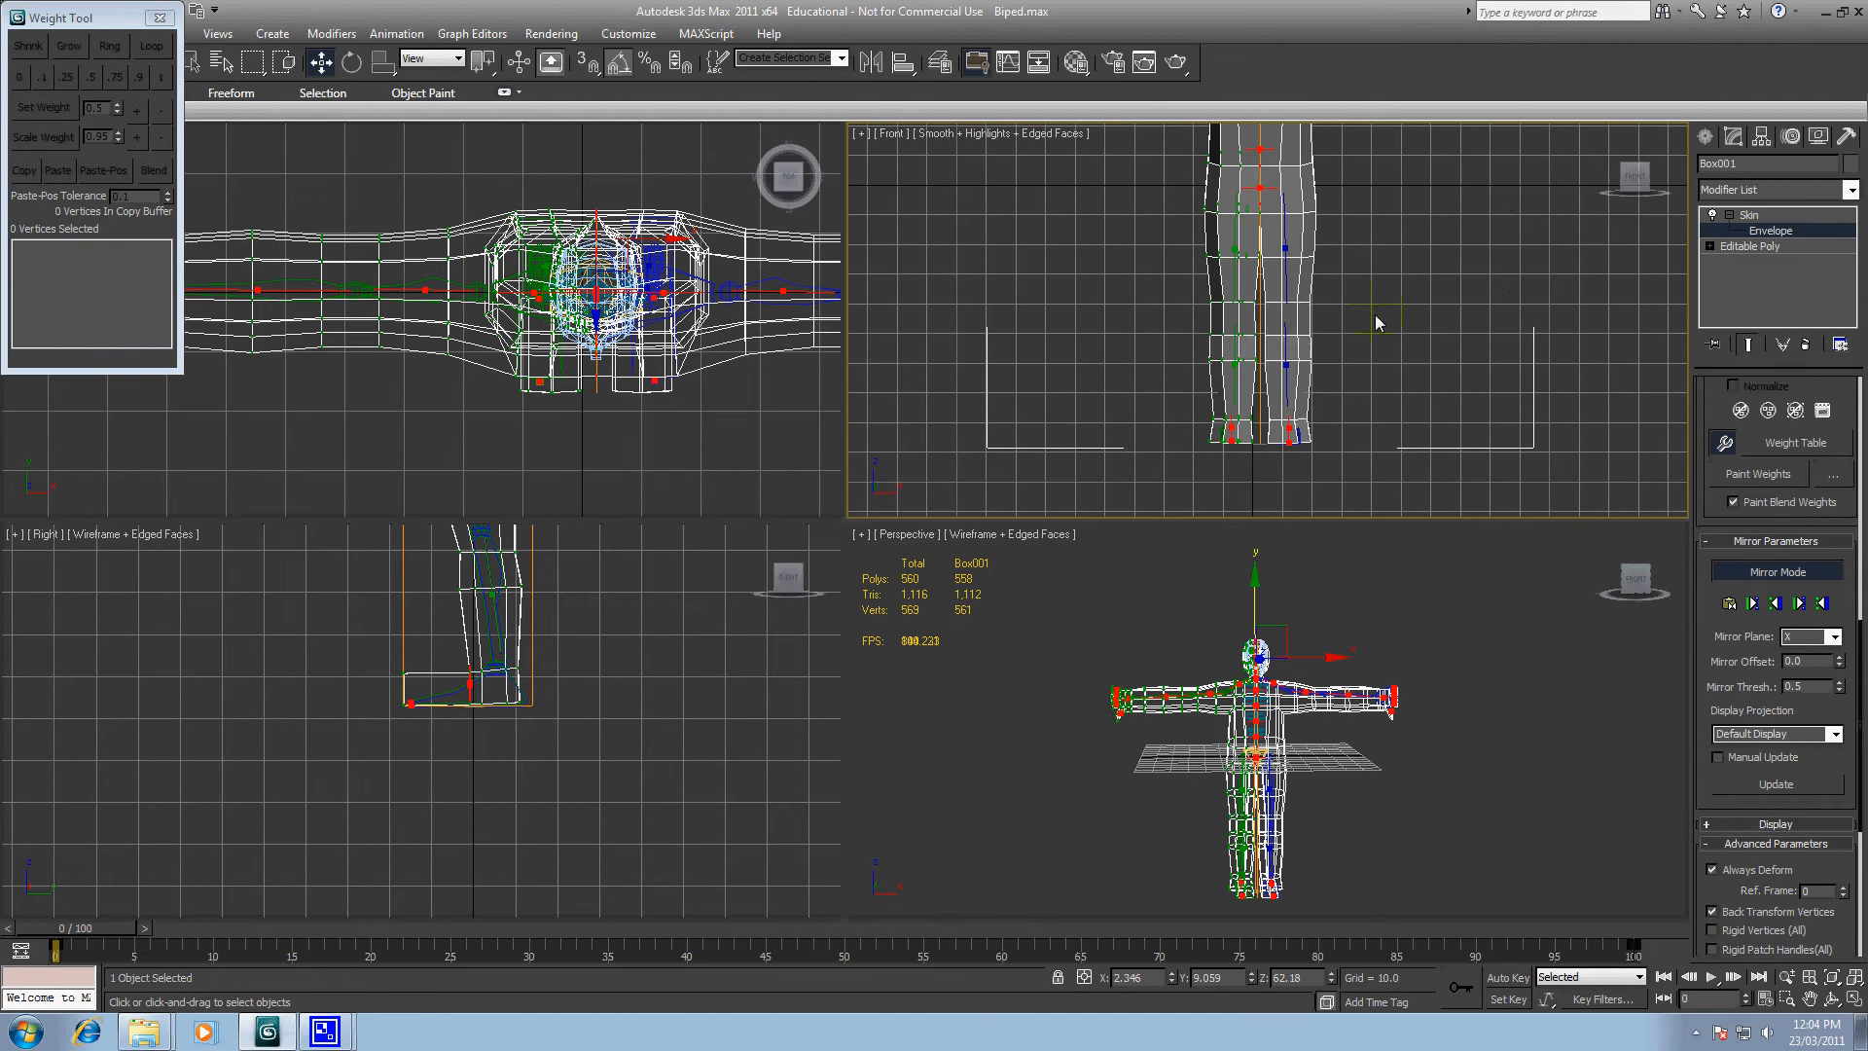
pyautogui.scroll(8, 1363, 770)
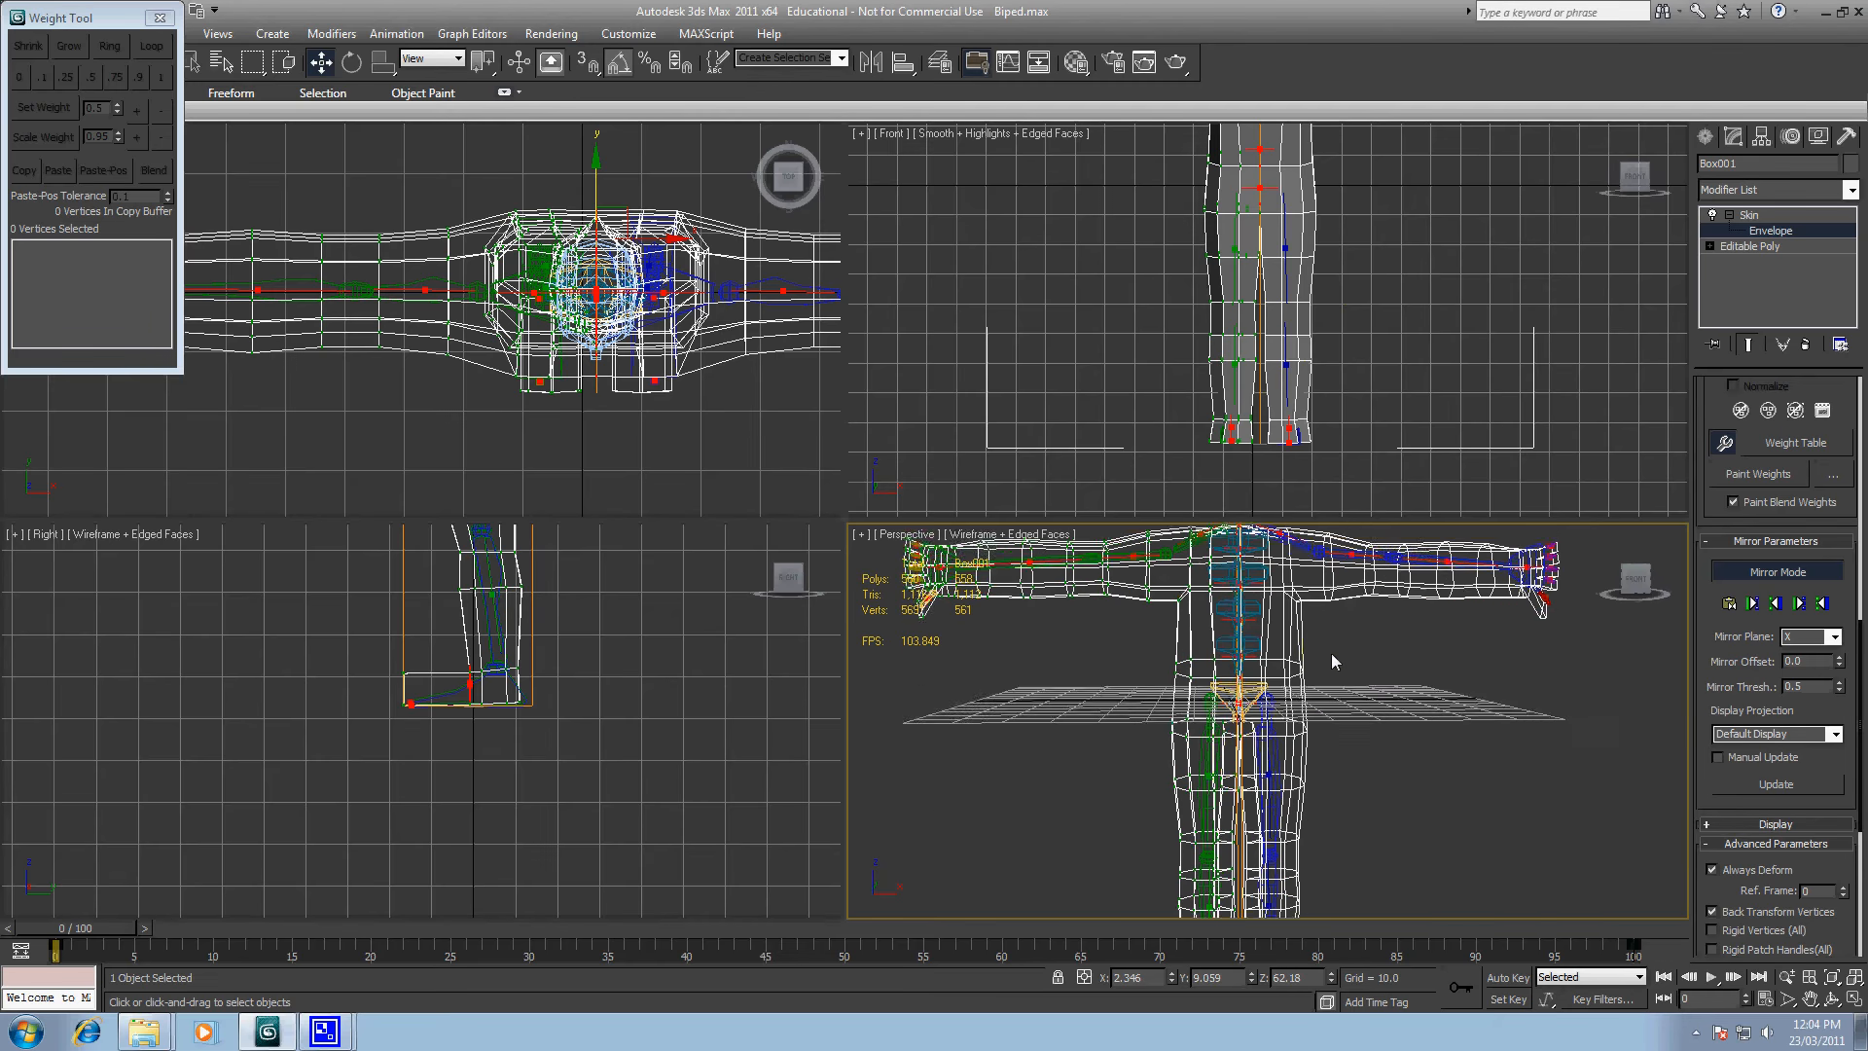
pyautogui.moveTo(1331, 651); pyautogui.dragTo(1331, 639, button='middle')
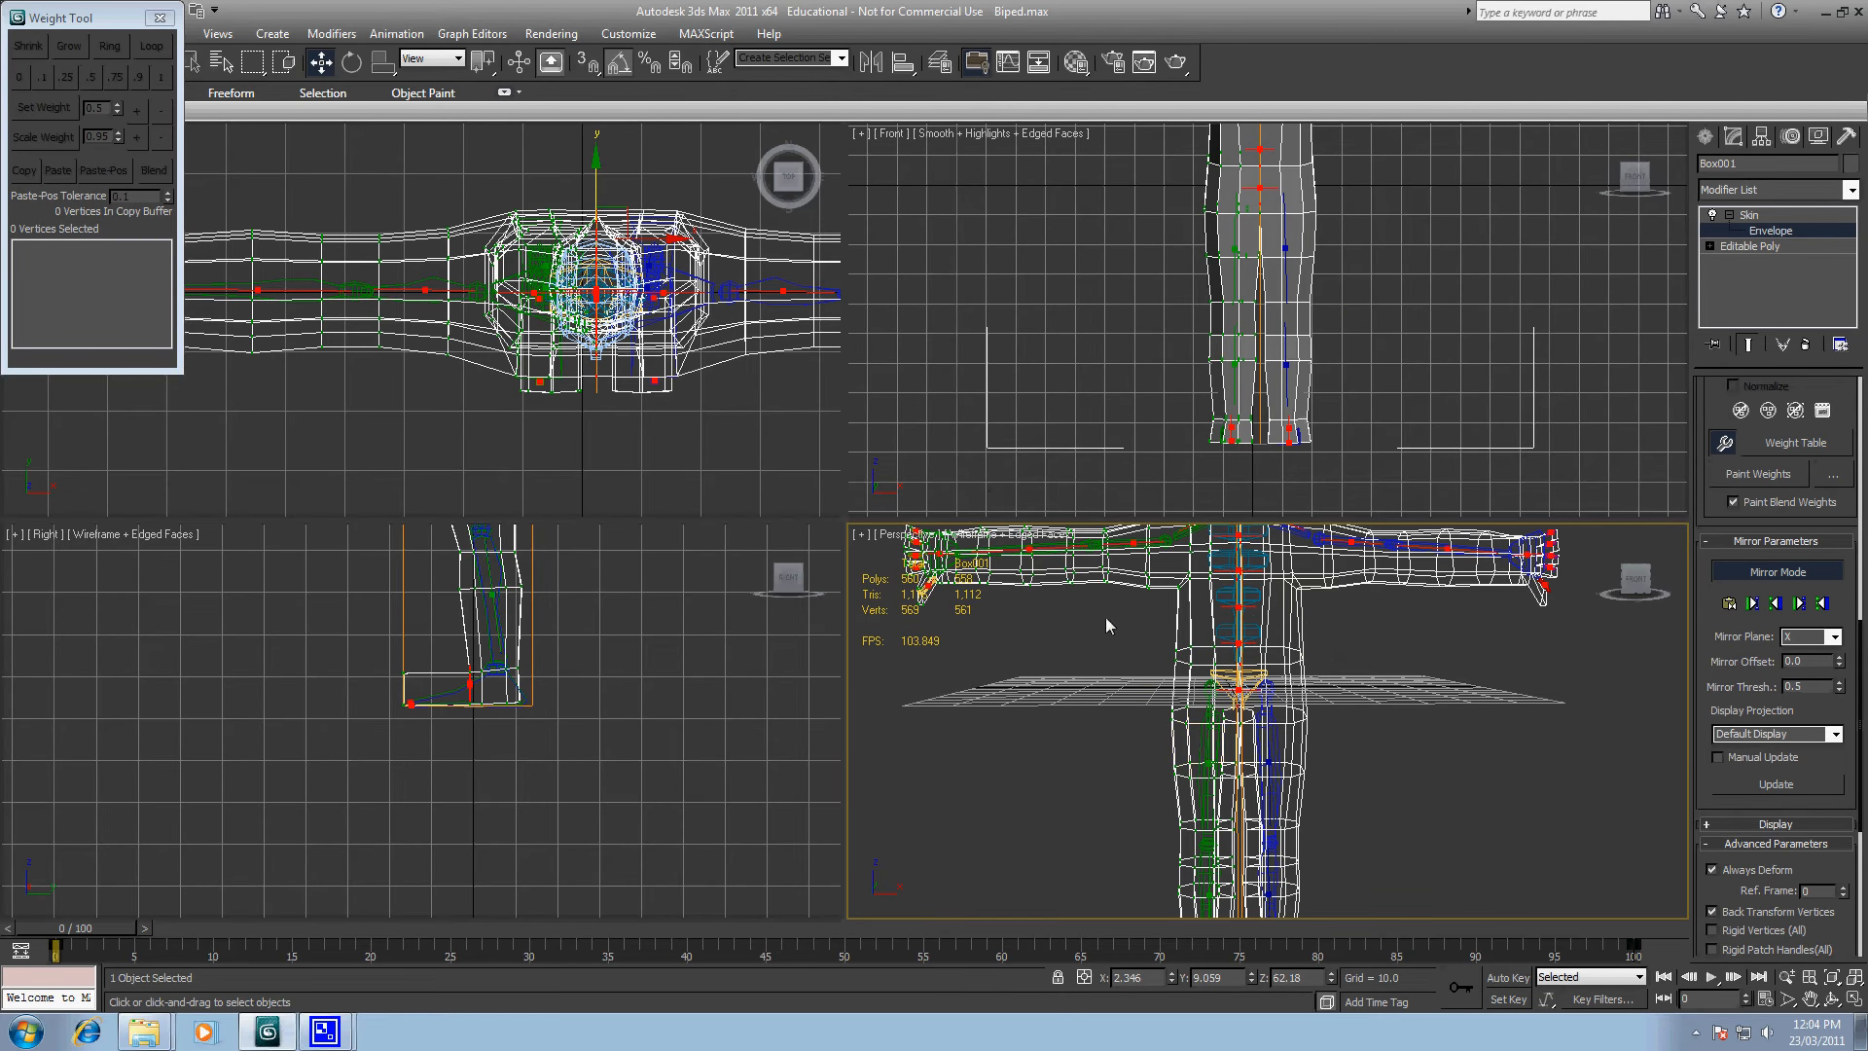
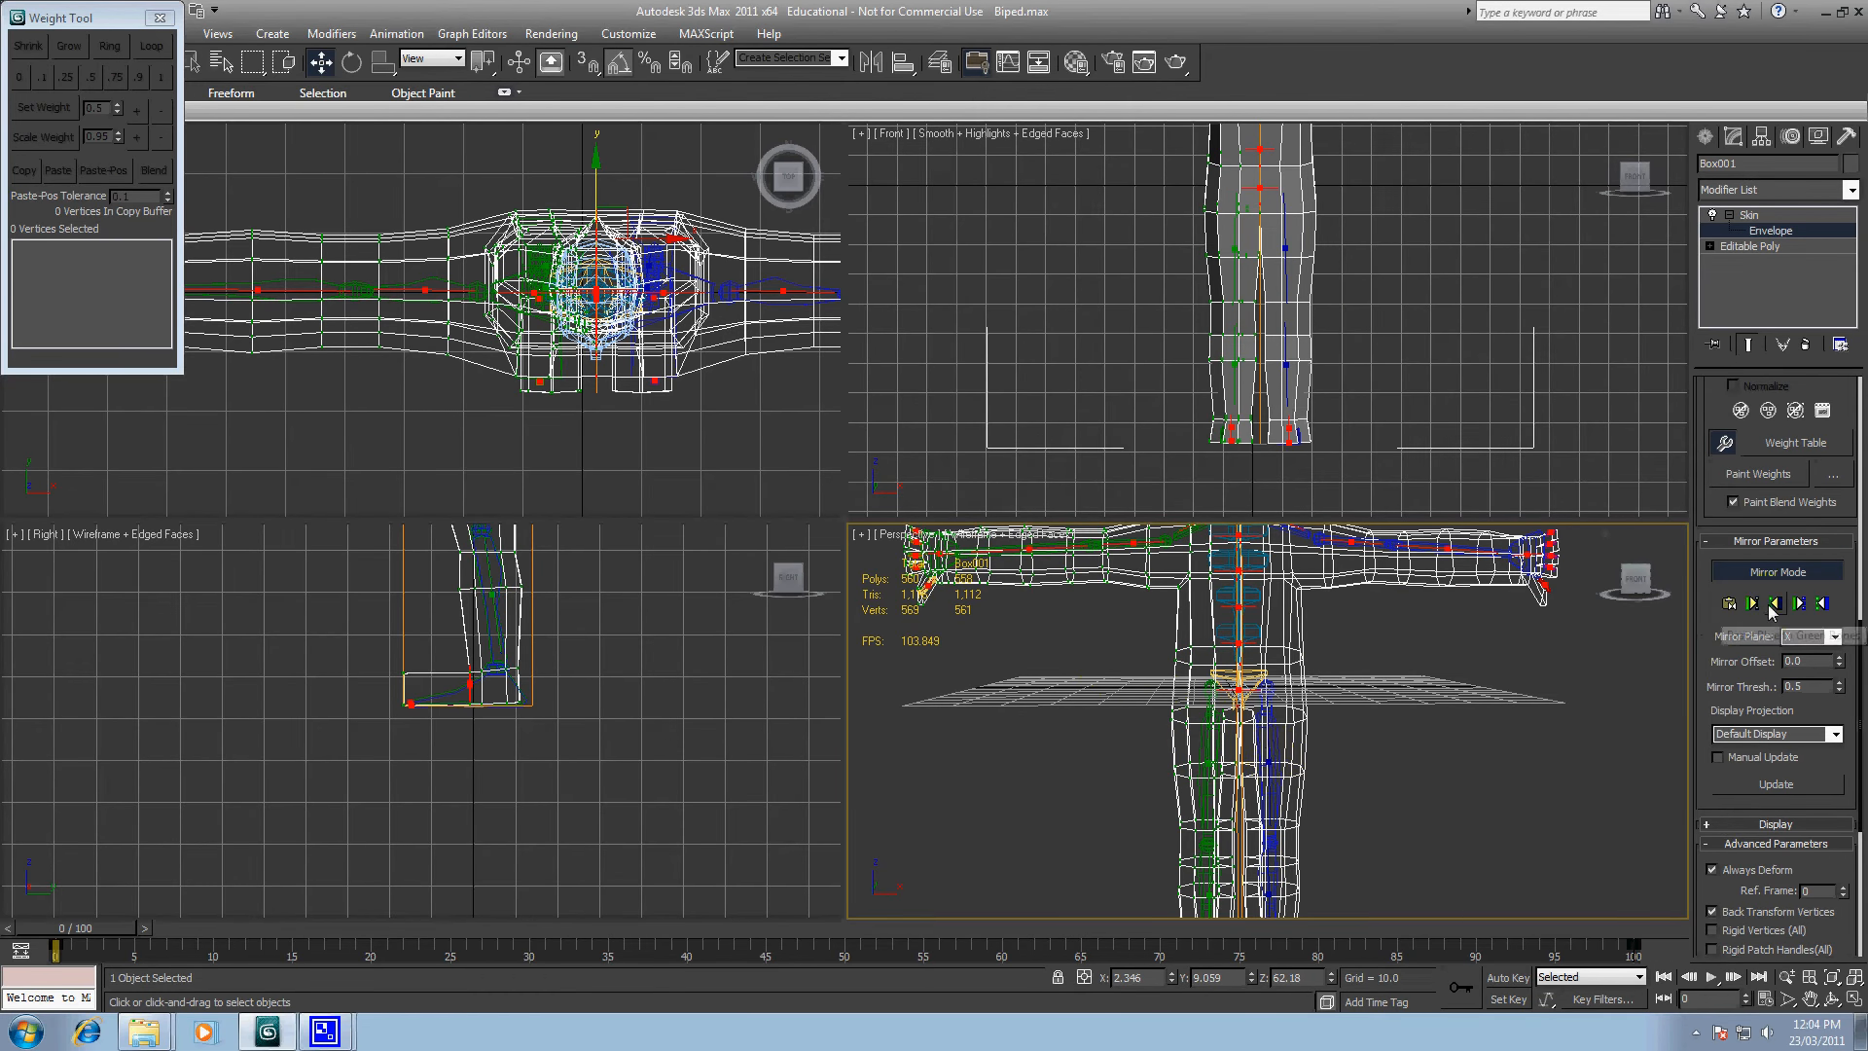
# Step: Paste the blue-side vertex weights onto the green-side vertices across the X mirror plane
pyautogui.click(1825, 604)
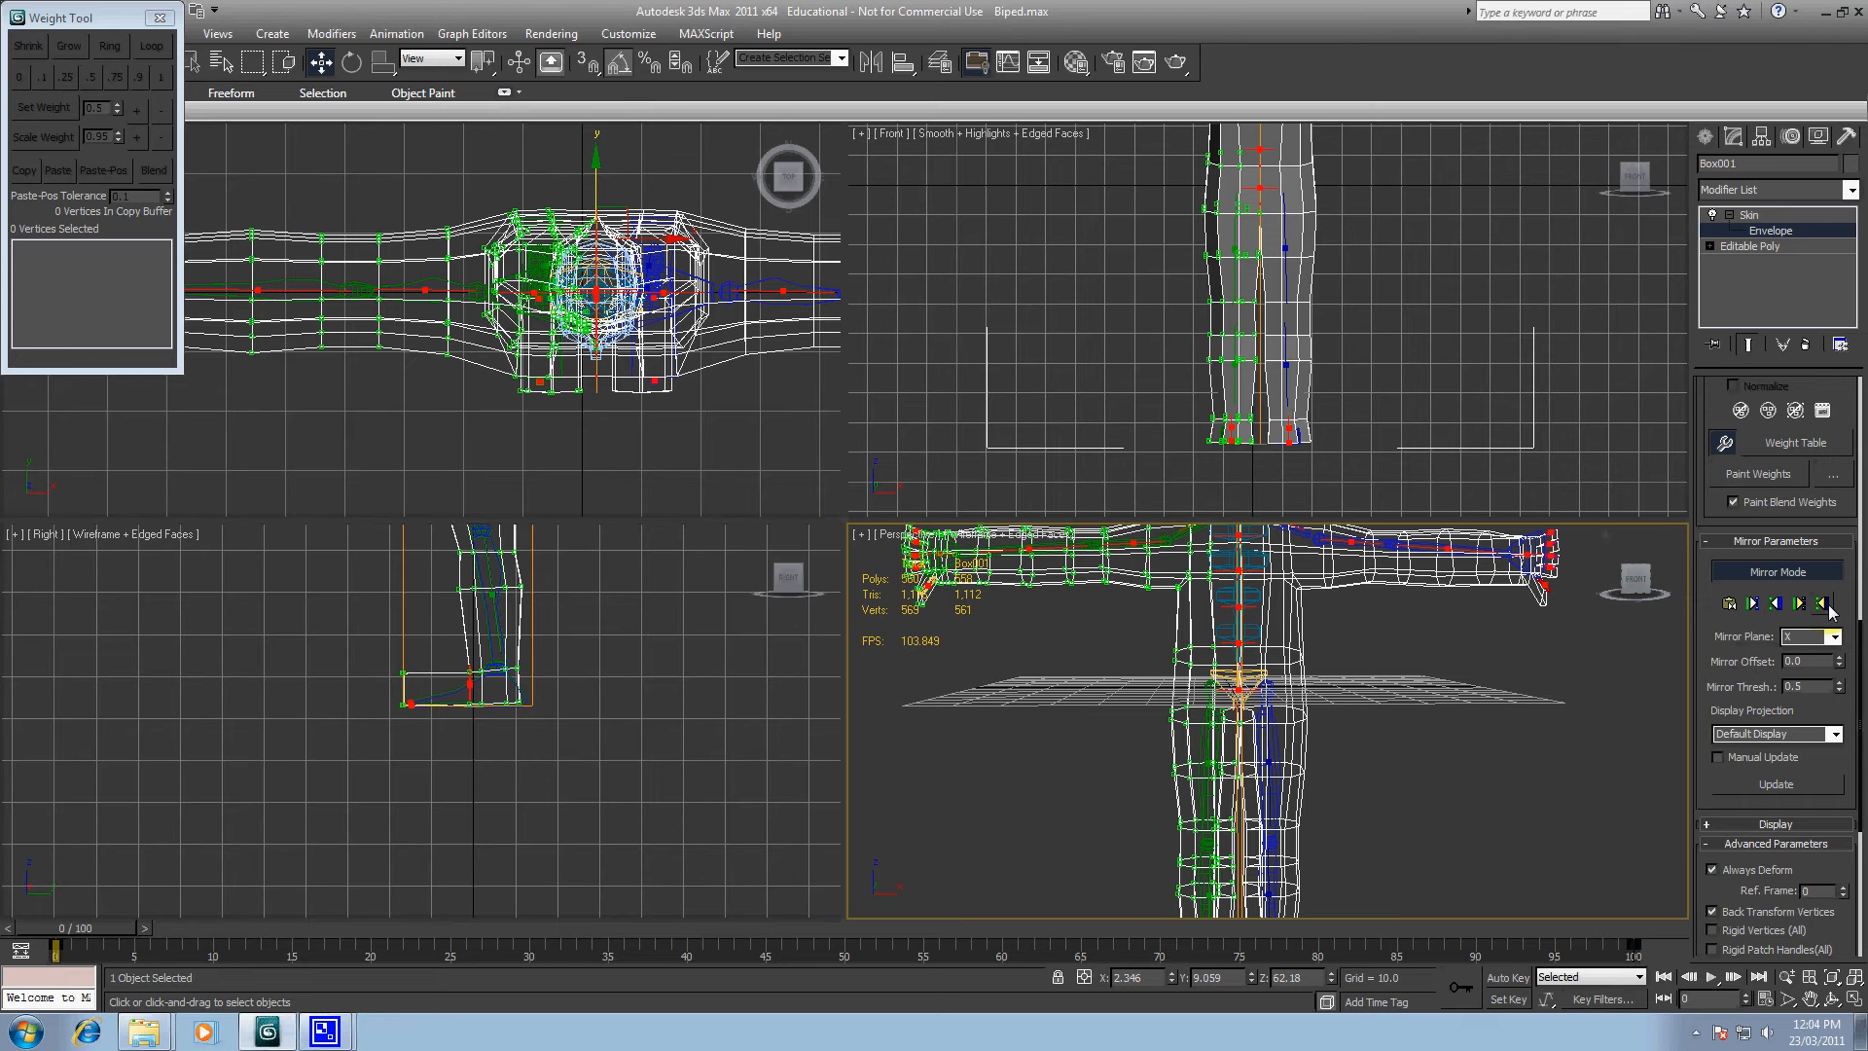
pyautogui.click(1829, 604)
pyautogui.moveTo(1080, 537); pyautogui.dragTo(1248, 676, button='middle')
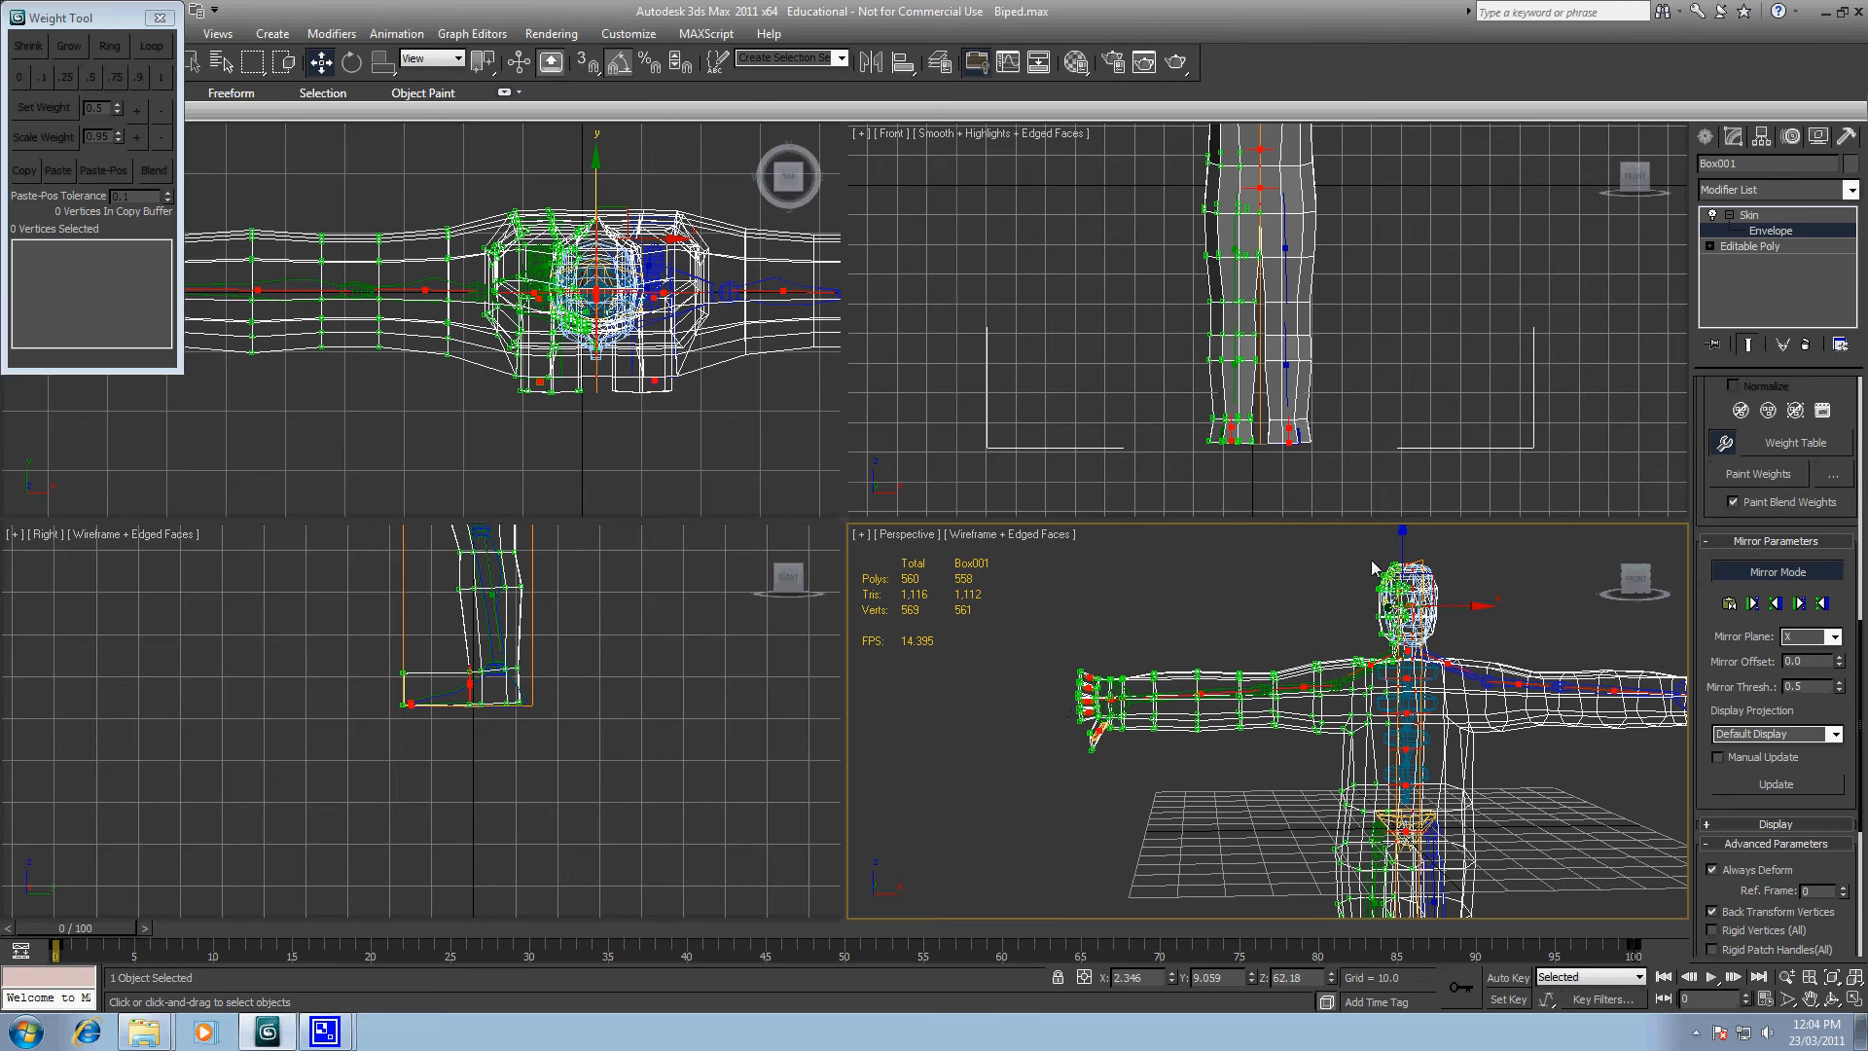
pyautogui.scroll(-4, 1306, 770)
pyautogui.moveTo(1306, 778); pyautogui.dragTo(1226, 724, button='middle')
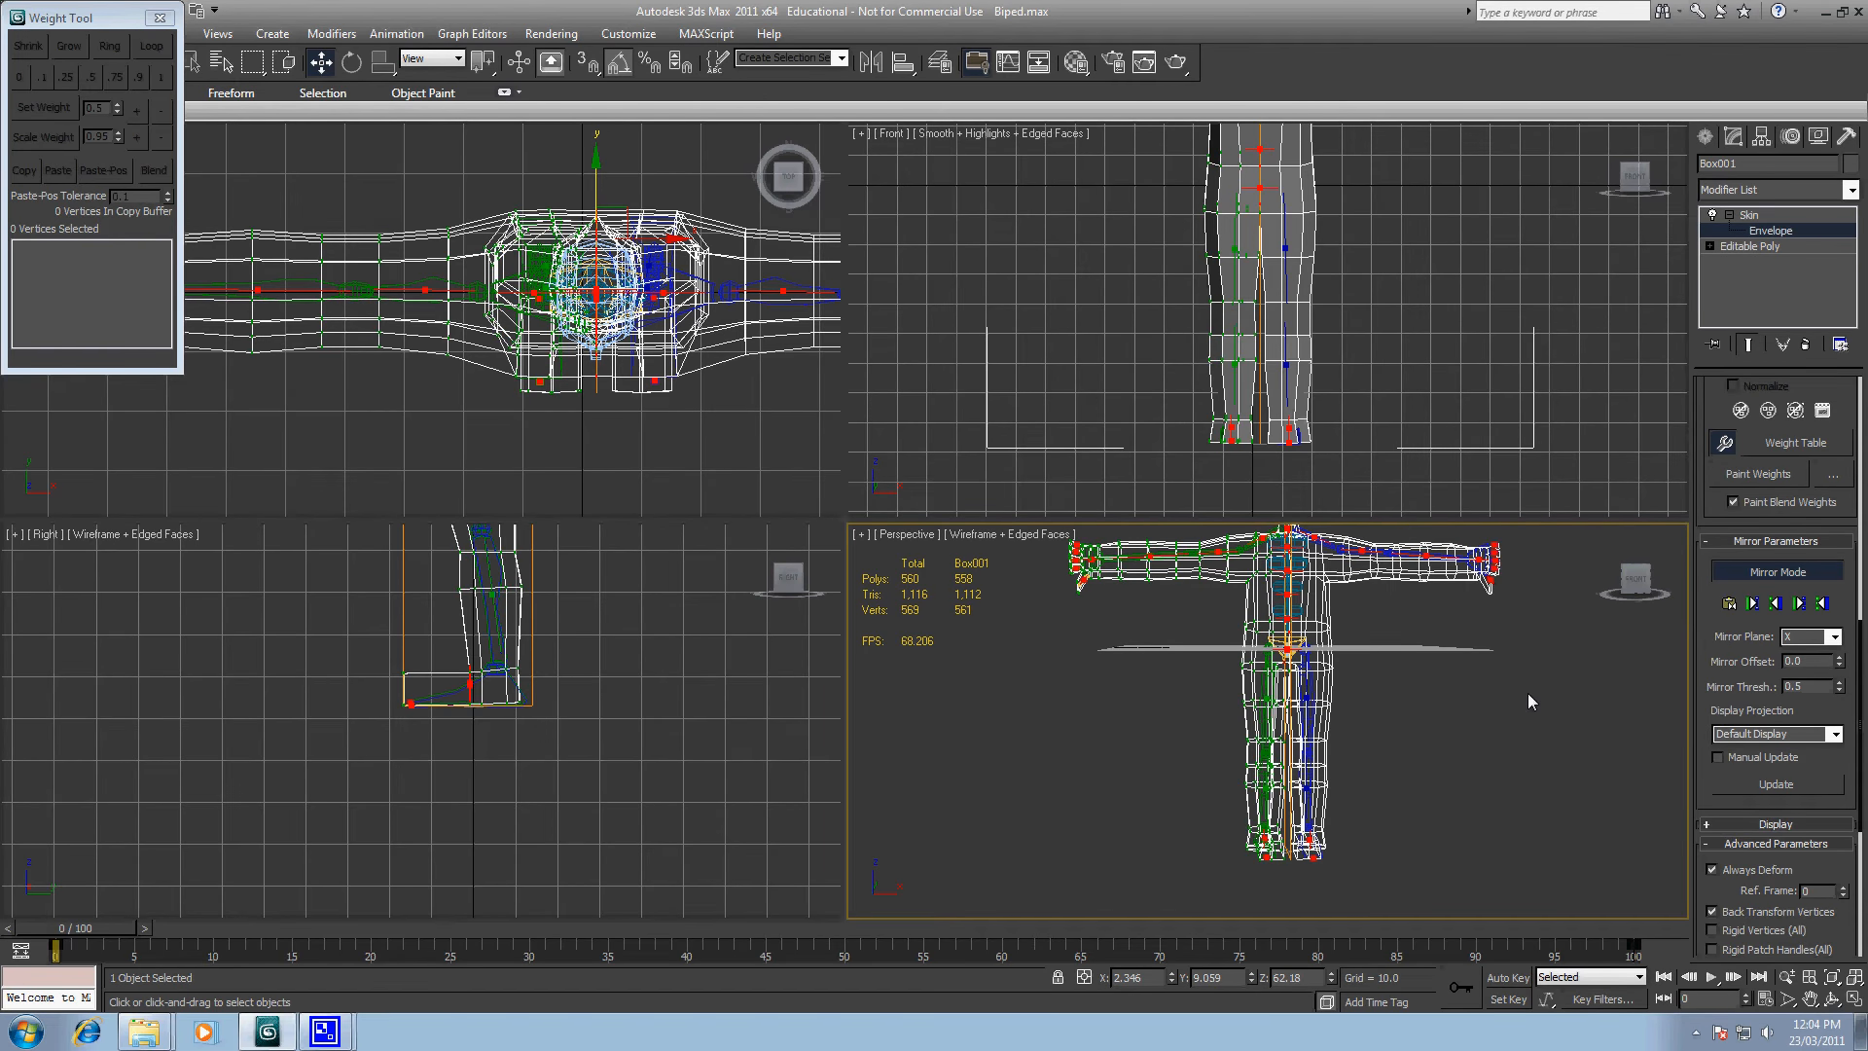
pyautogui.keyDown('alt'); pyautogui.moveTo(1443, 670); pyautogui.dragTo(1453, 782, button='middle'); pyautogui.keyUp('alt')
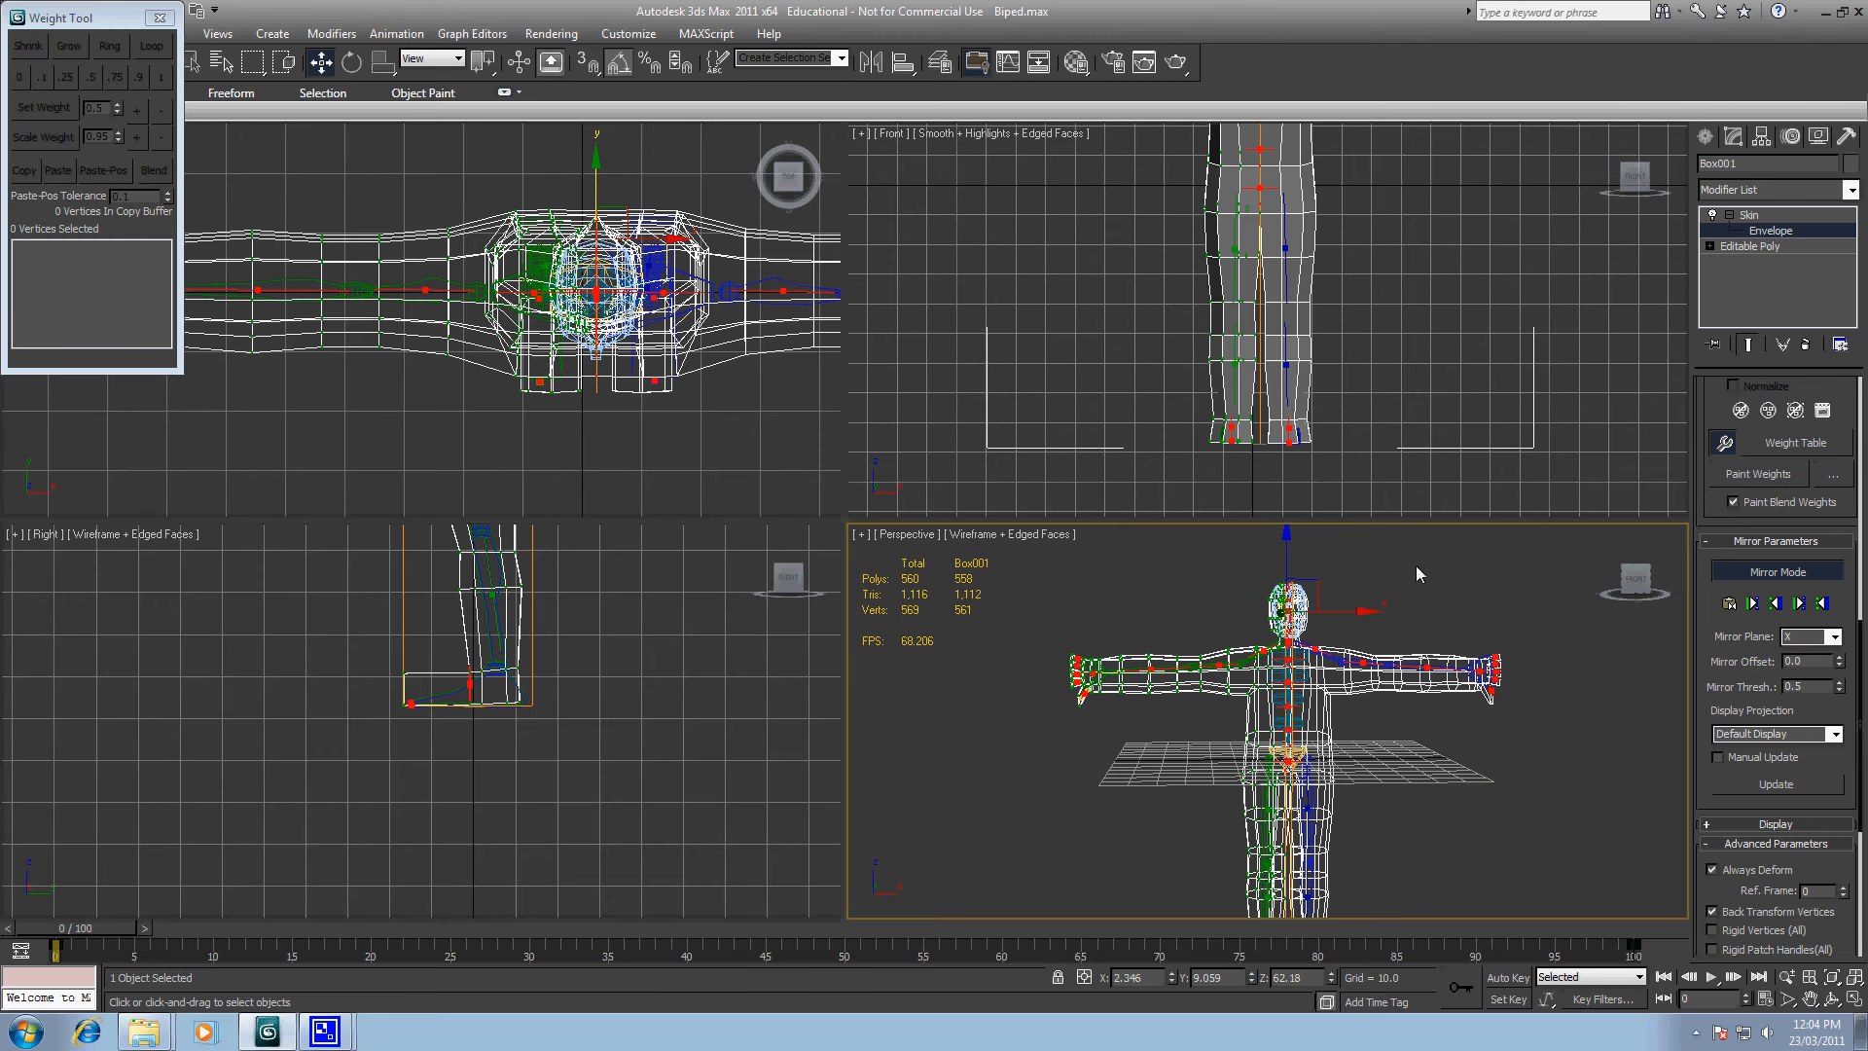
# Step: Turn off Mirror Mode and leave envelope editing on the character mesh
pyautogui.click(1782, 574)
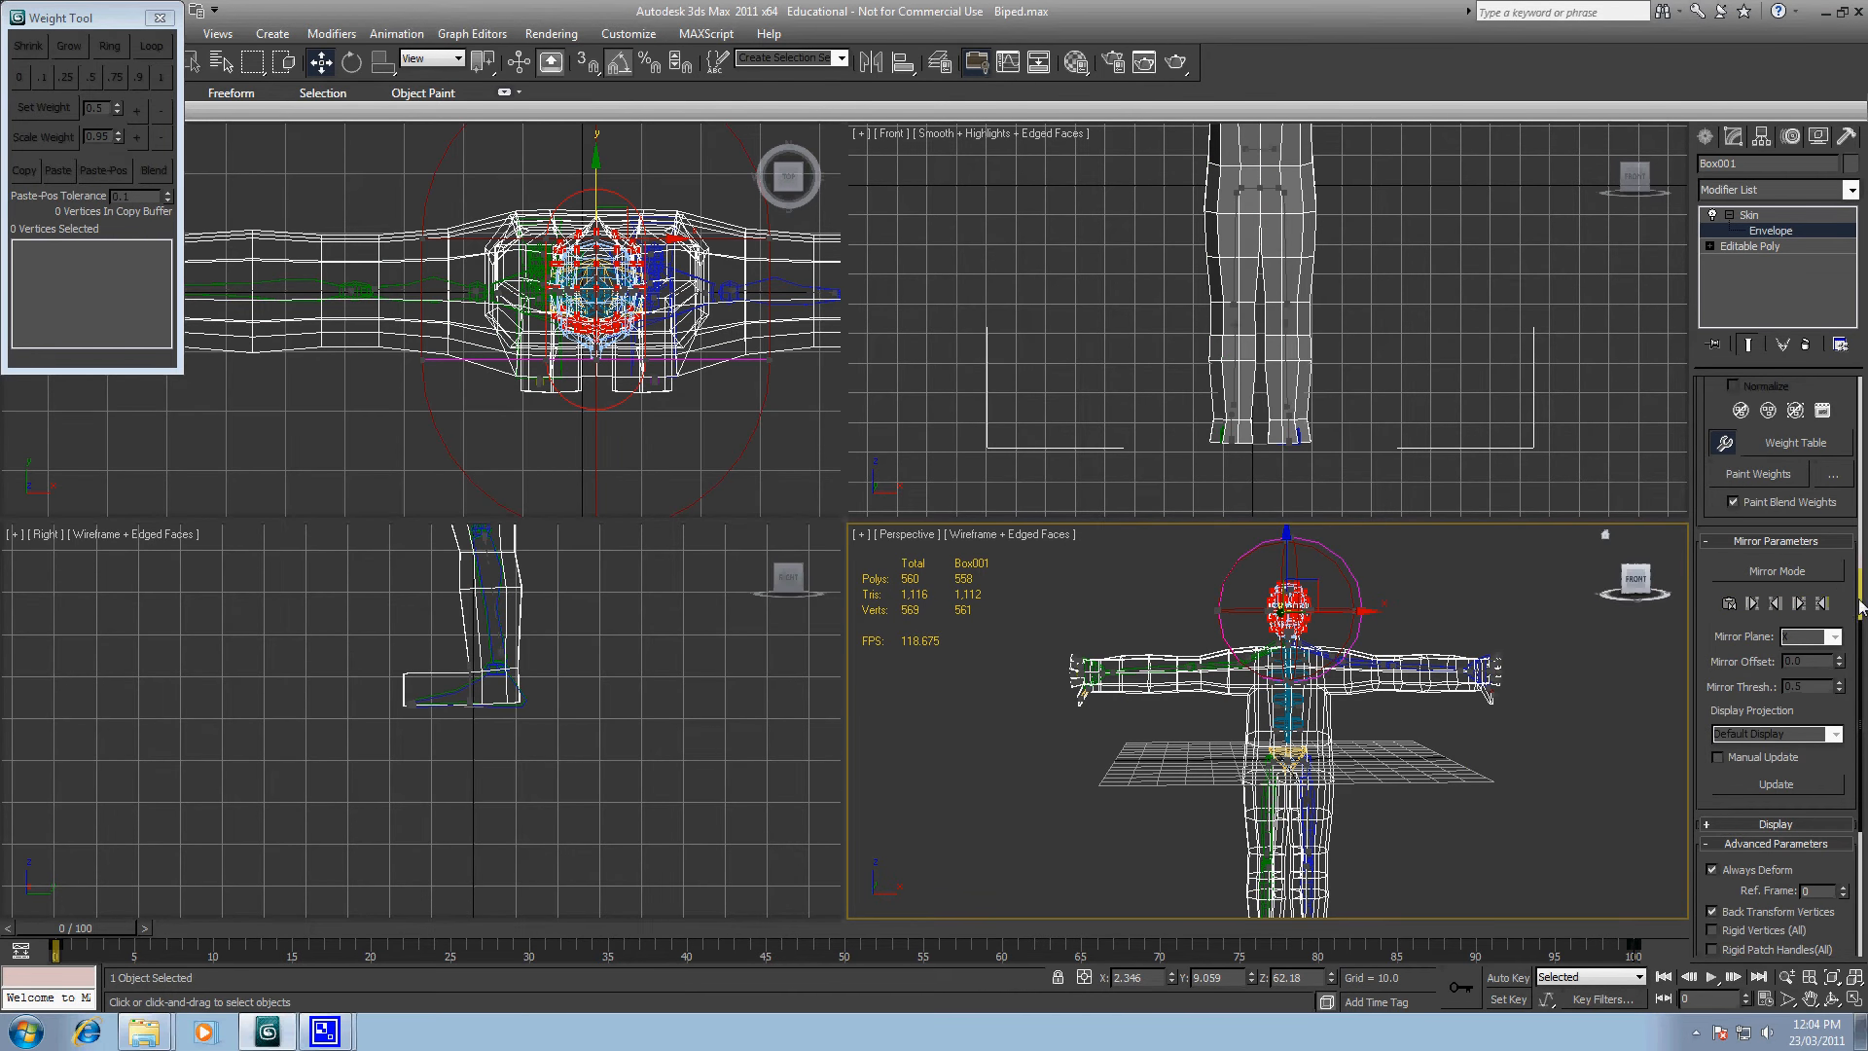
pyautogui.moveTo(1861, 671); pyautogui.dragTo(1856, 357)
pyautogui.click(1779, 417)
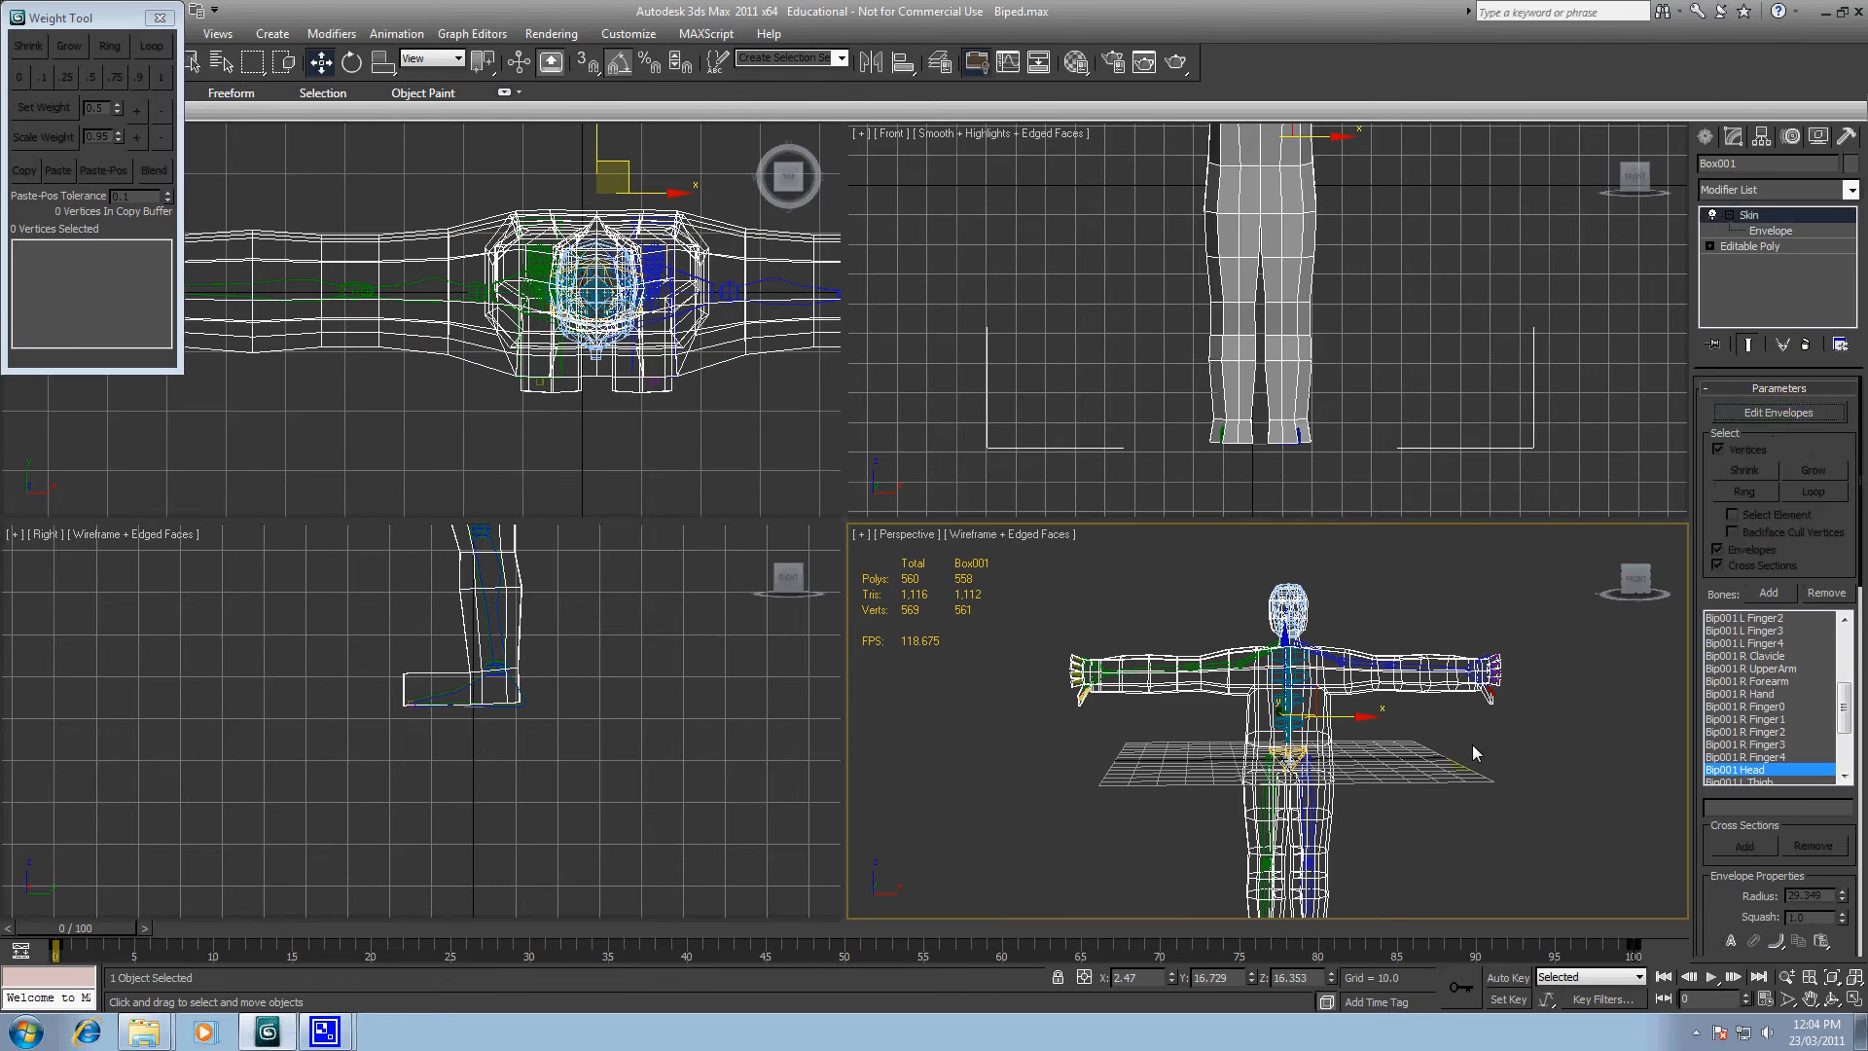
# Step: Select the biped's root object Bip001 at the pelvis and try moving it in the top view
pyautogui.click(1469, 747)
pyautogui.scroll(5, 1405, 761)
pyautogui.moveTo(1400, 749); pyautogui.dragTo(1327, 637, button='middle')
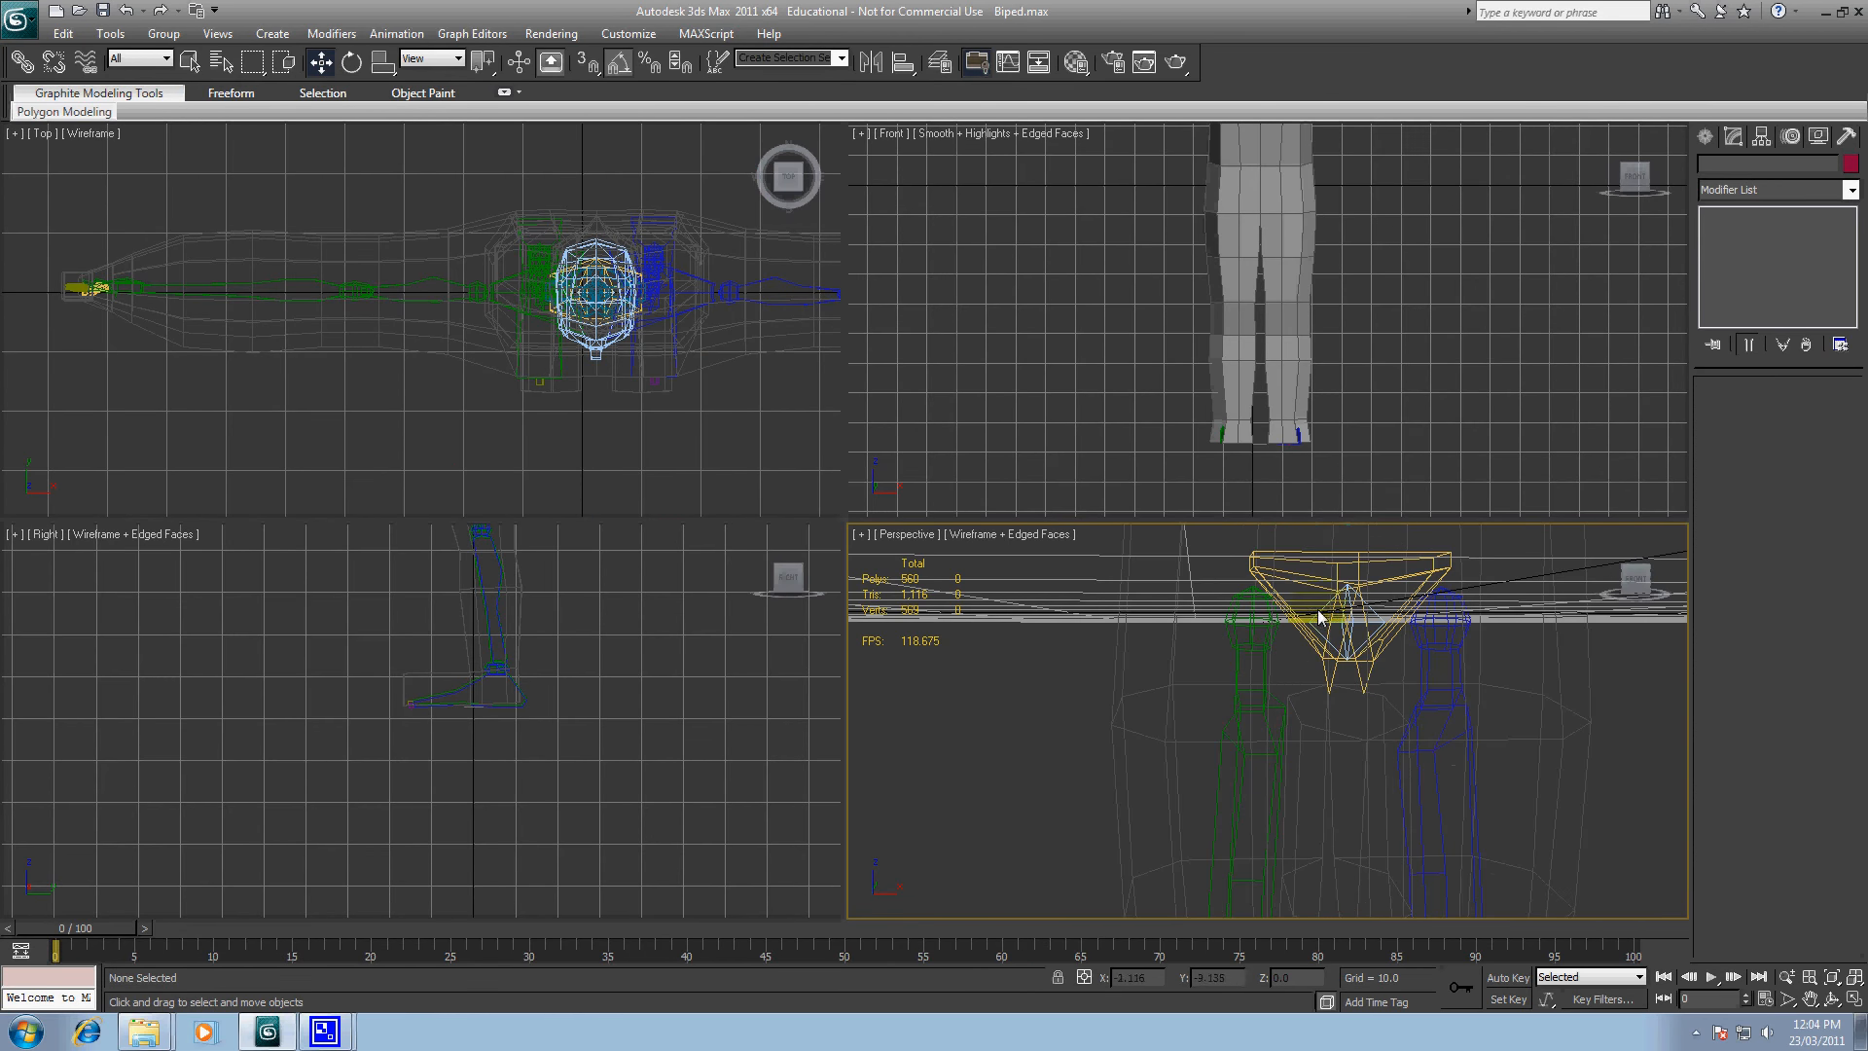
pyautogui.click(1319, 617)
pyautogui.scroll(-3, 658, 213)
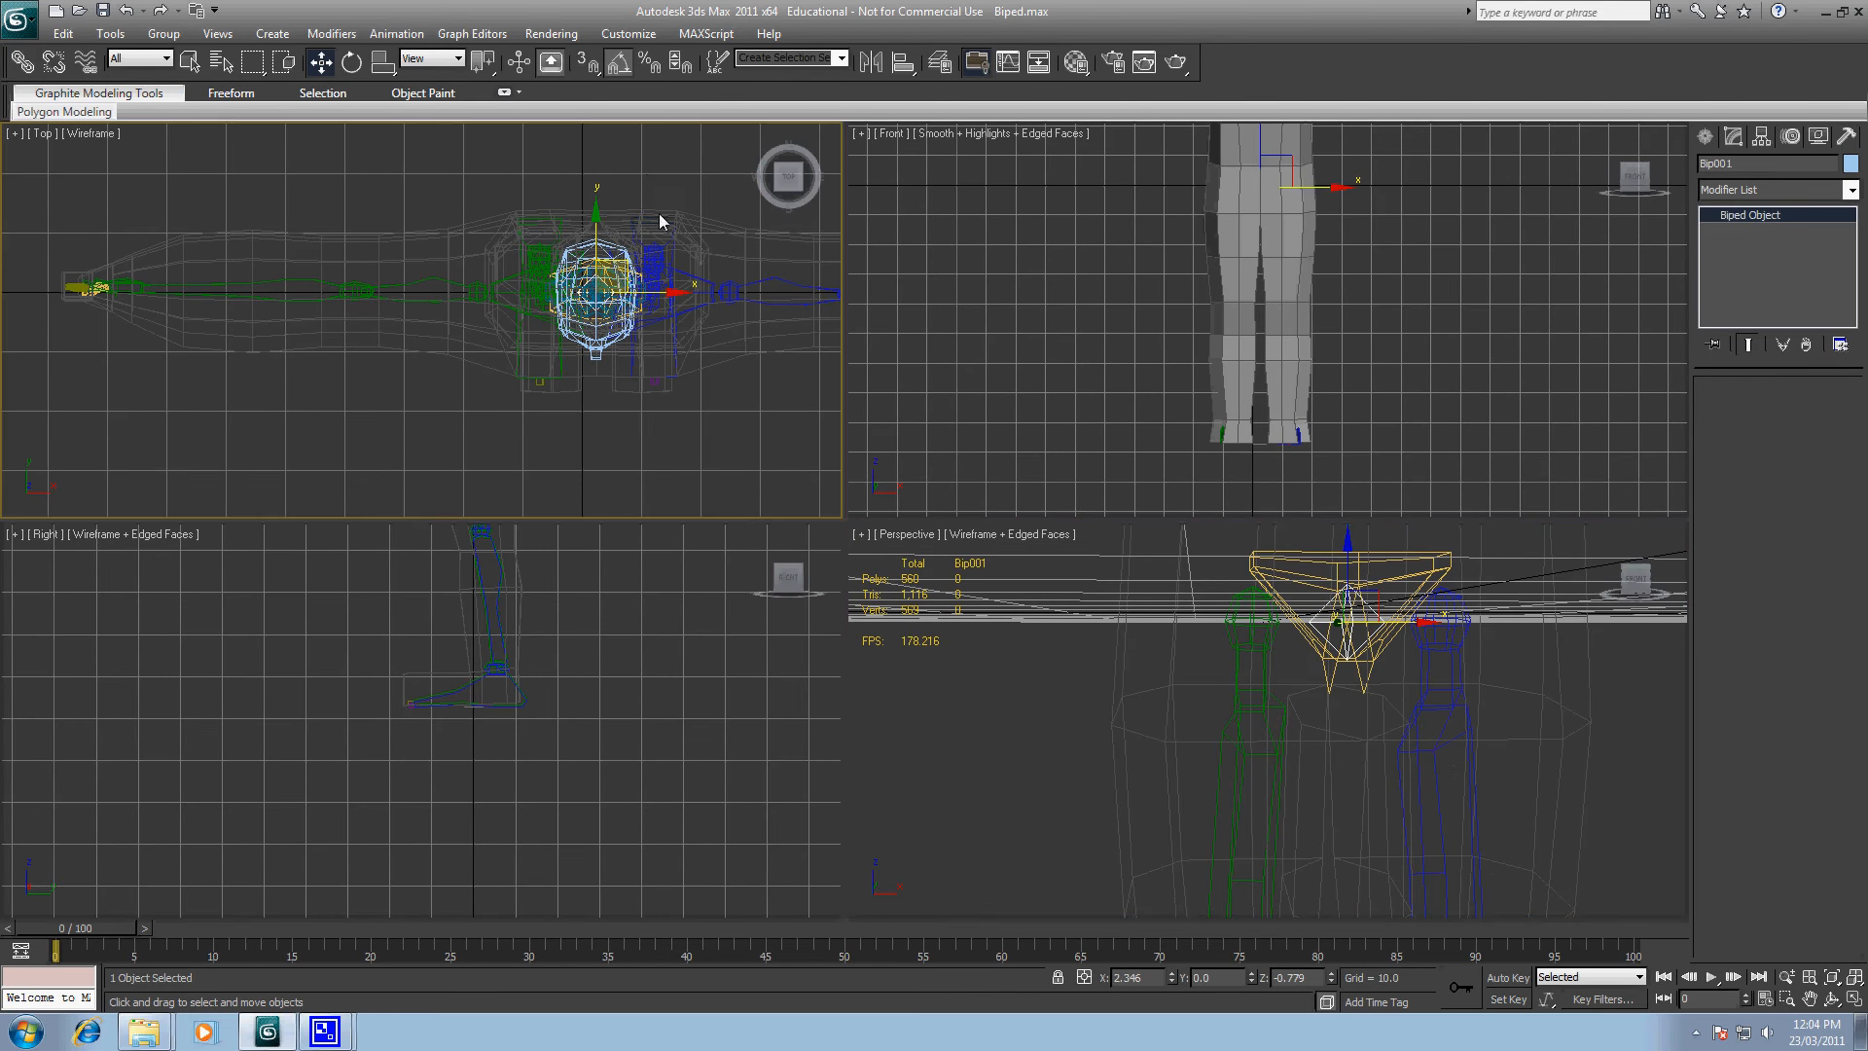
pyautogui.moveTo(487, 241)
pyautogui.mouseDown()
pyautogui.moveTo(494, 411)
pyautogui.moveTo(500, 213)
pyautogui.moveTo(505, 450)
pyautogui.moveTo(500, 193)
pyautogui.moveTo(496, 337)
pyautogui.moveTo(494, 258)
pyautogui.mouseUp()
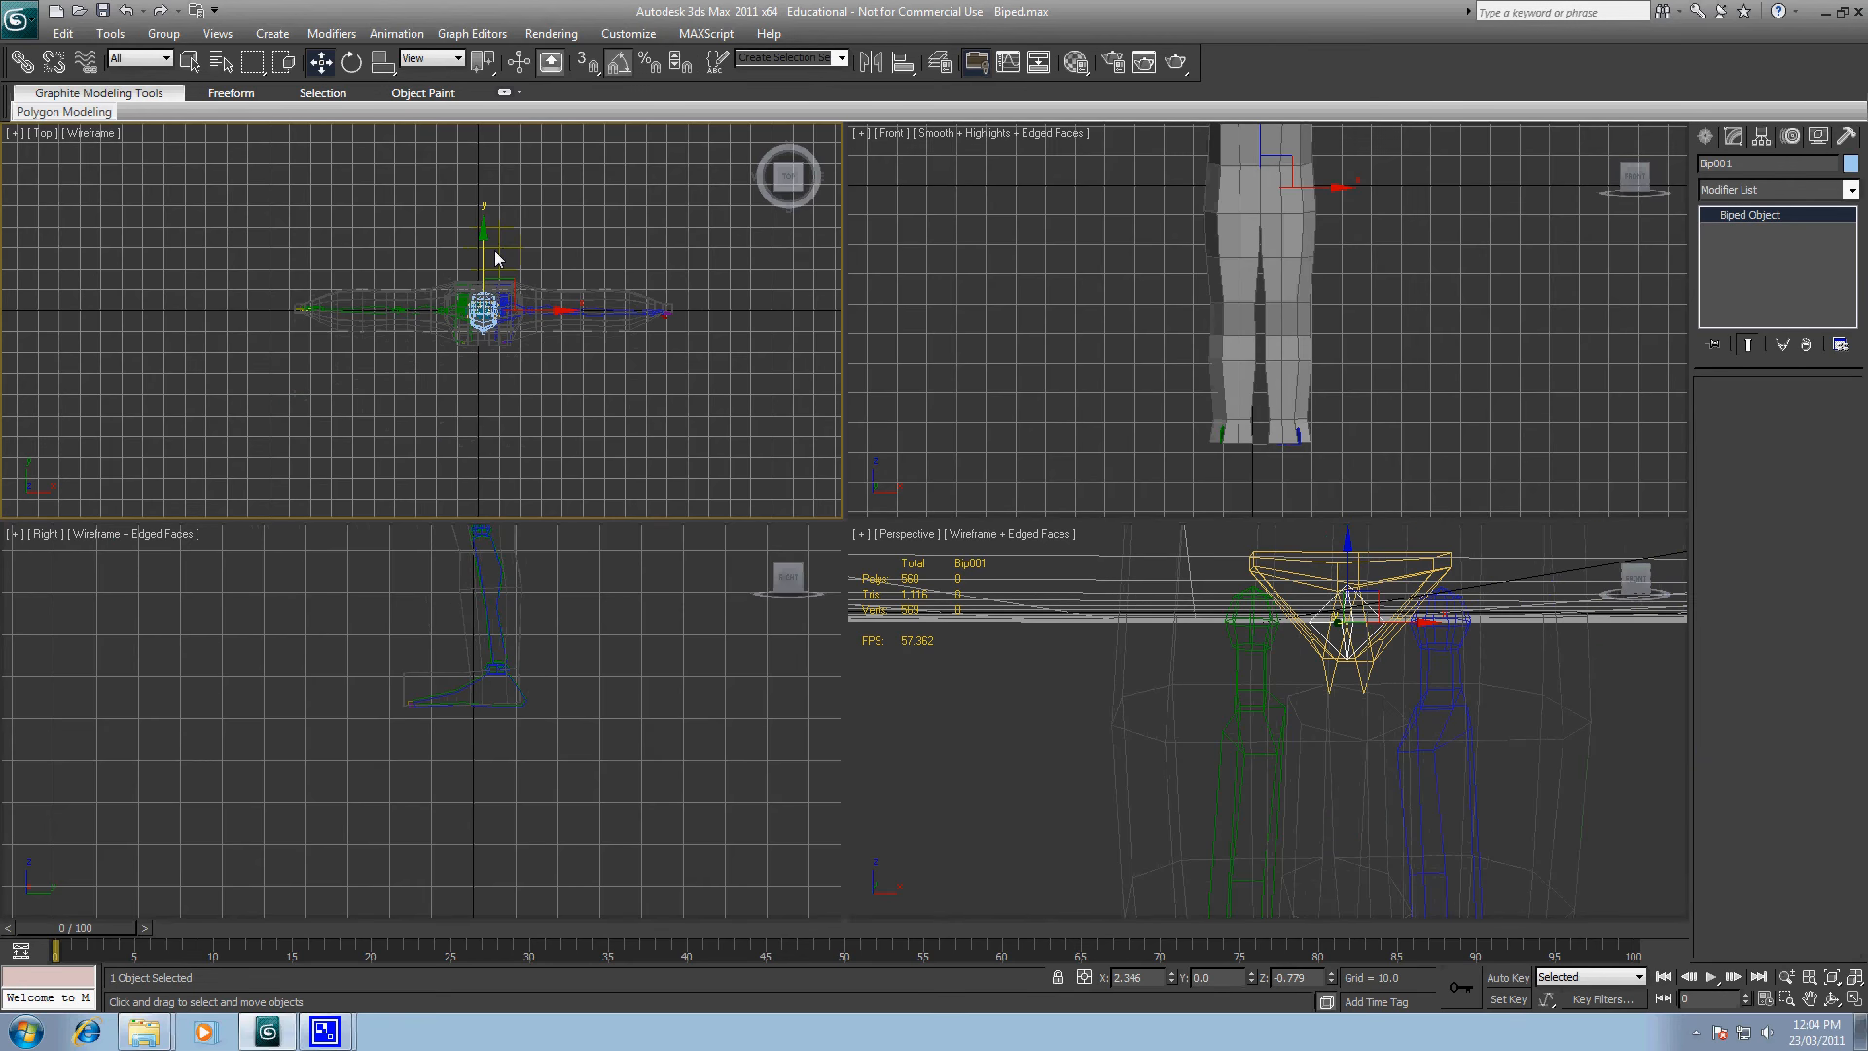
pyautogui.click(1308, 613)
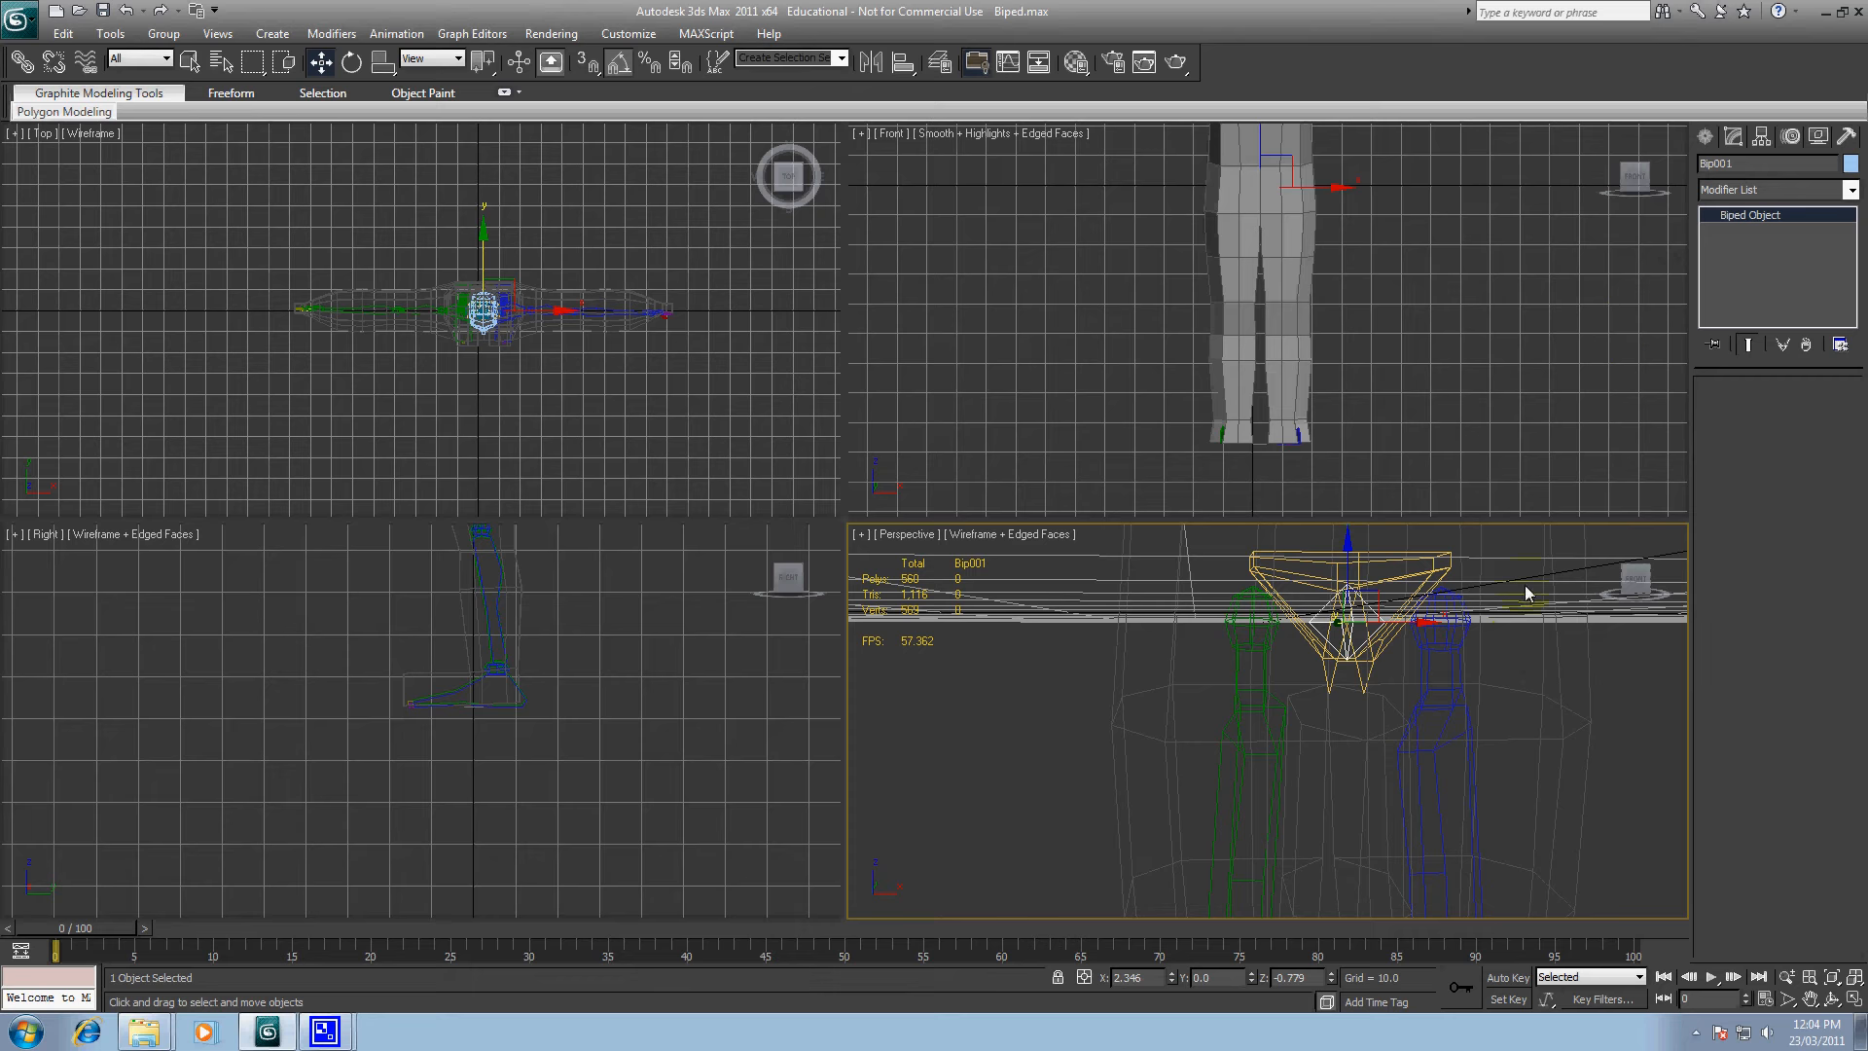
# Step: Resume envelope editing on the character mesh's Skin modifier and select the root bone Bip001
pyautogui.click(1551, 632)
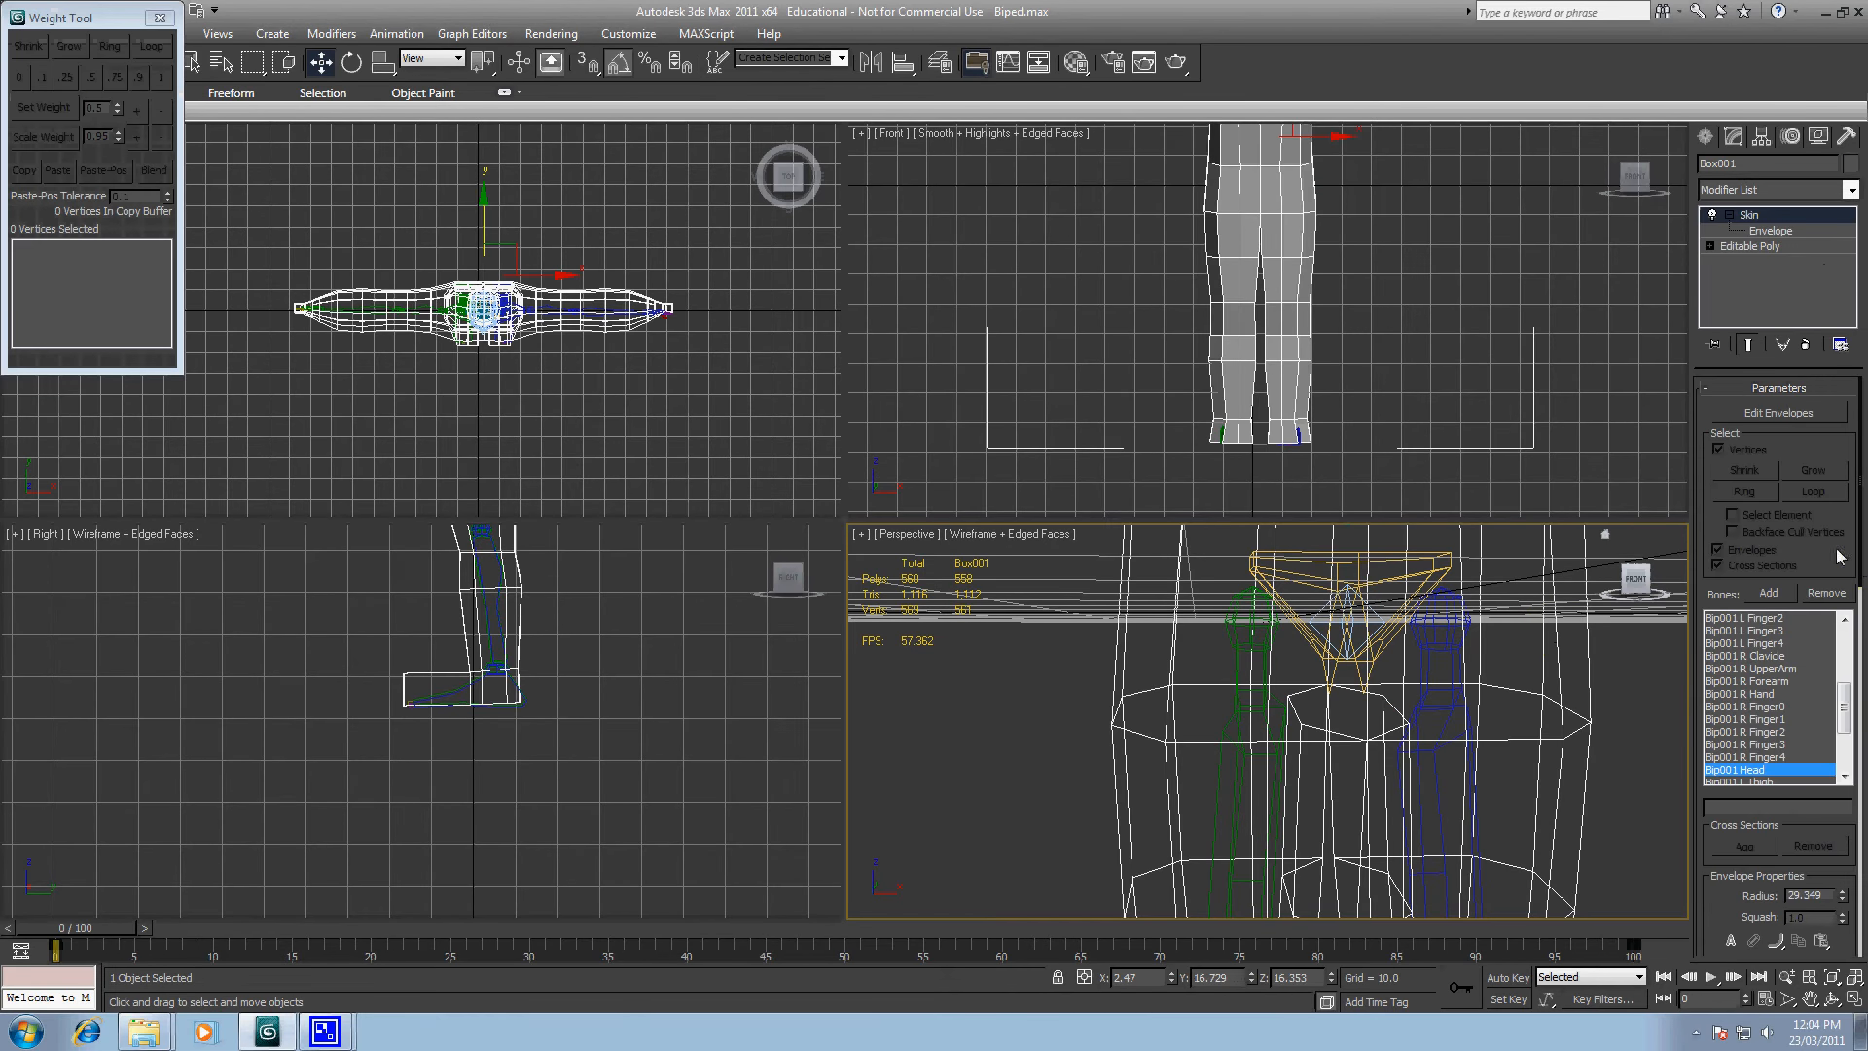
pyautogui.click(1801, 417)
pyautogui.scroll(5, 1799, 642)
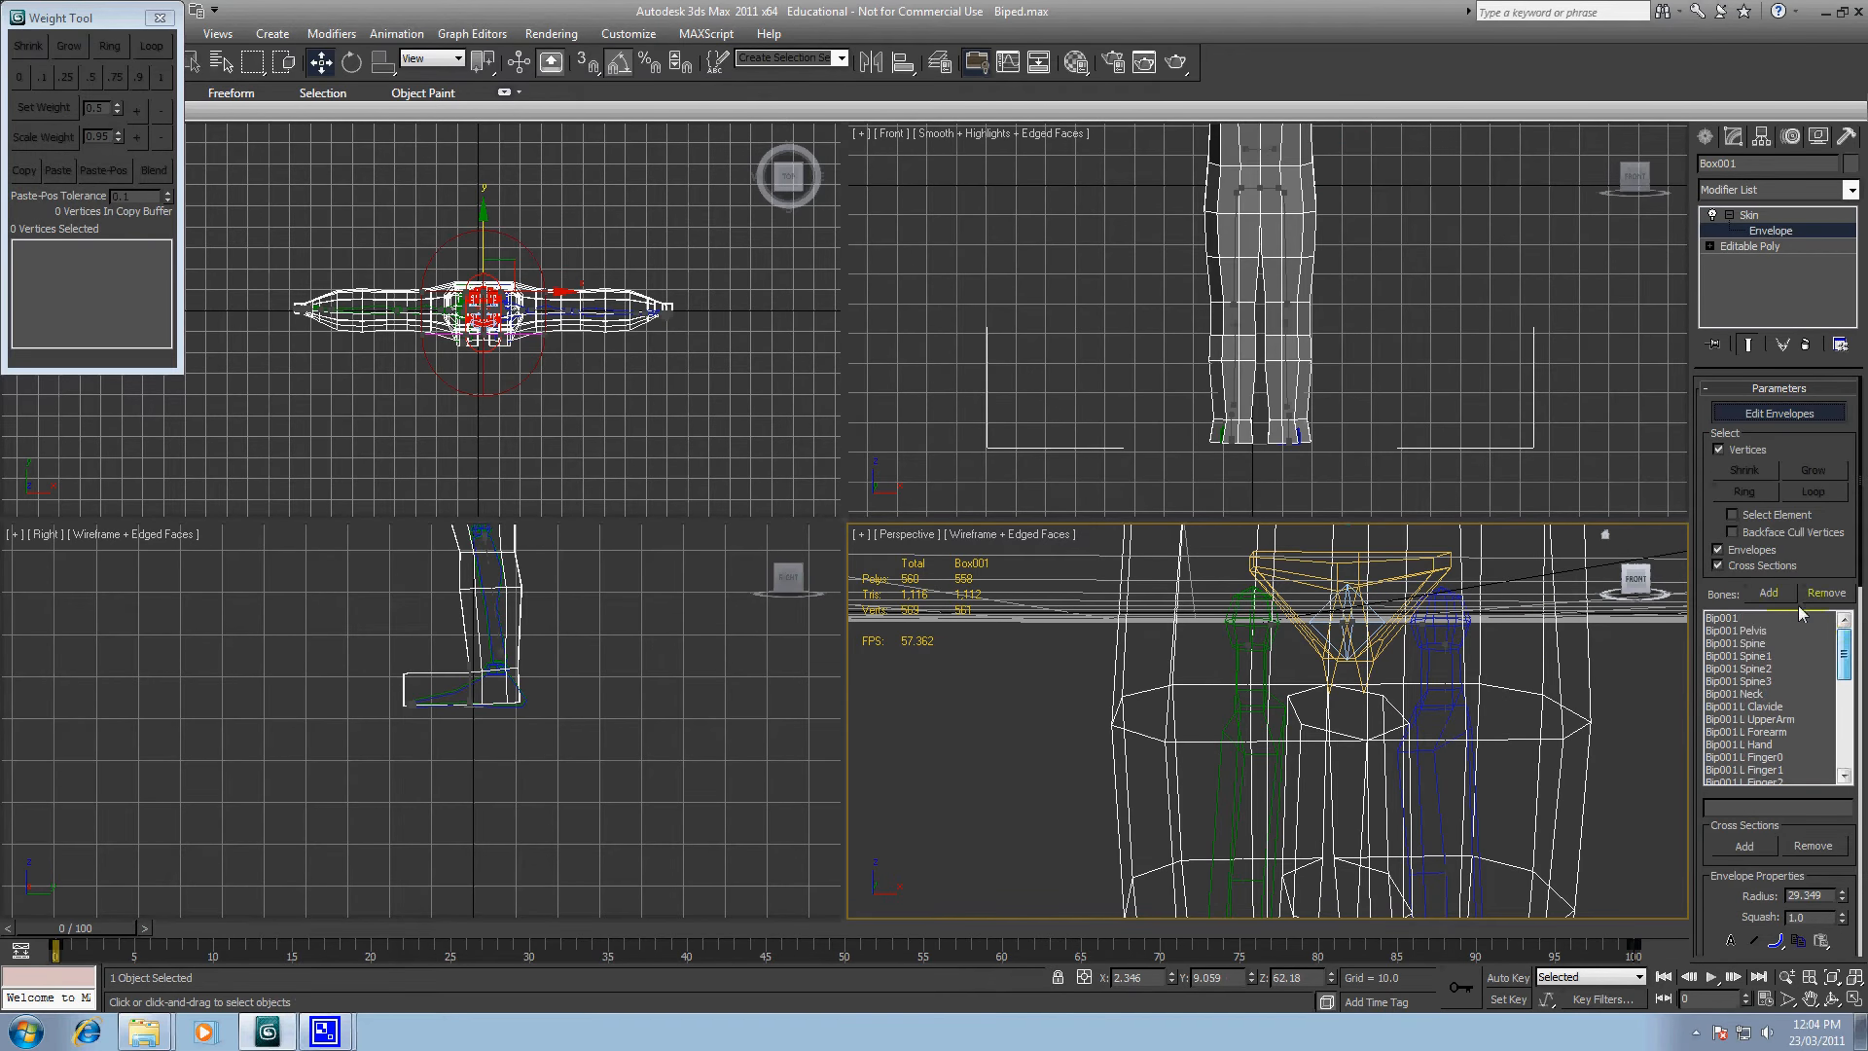
pyautogui.click(1799, 617)
pyautogui.scroll(-7, 1603, 671)
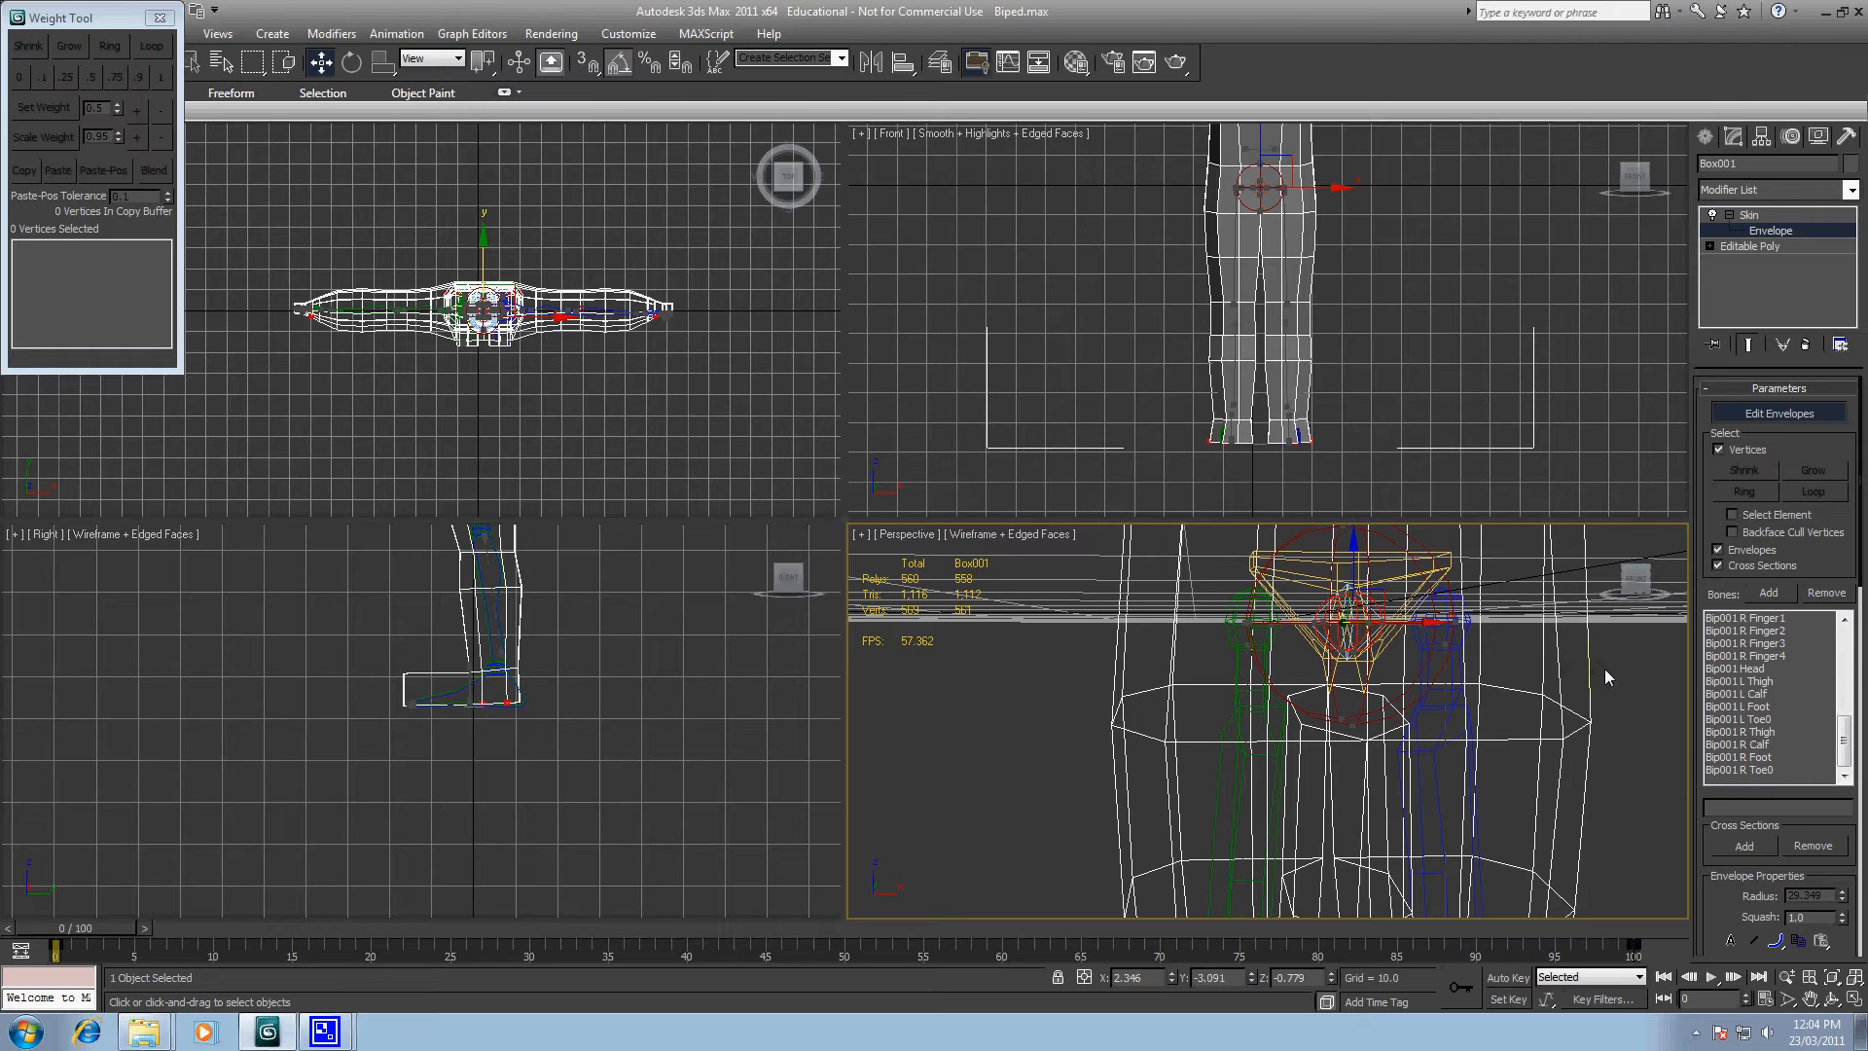
# Step: Examine the whole body and the left hand for vertices that are still influenced by the root bone
pyautogui.scroll(5, 1611, 663)
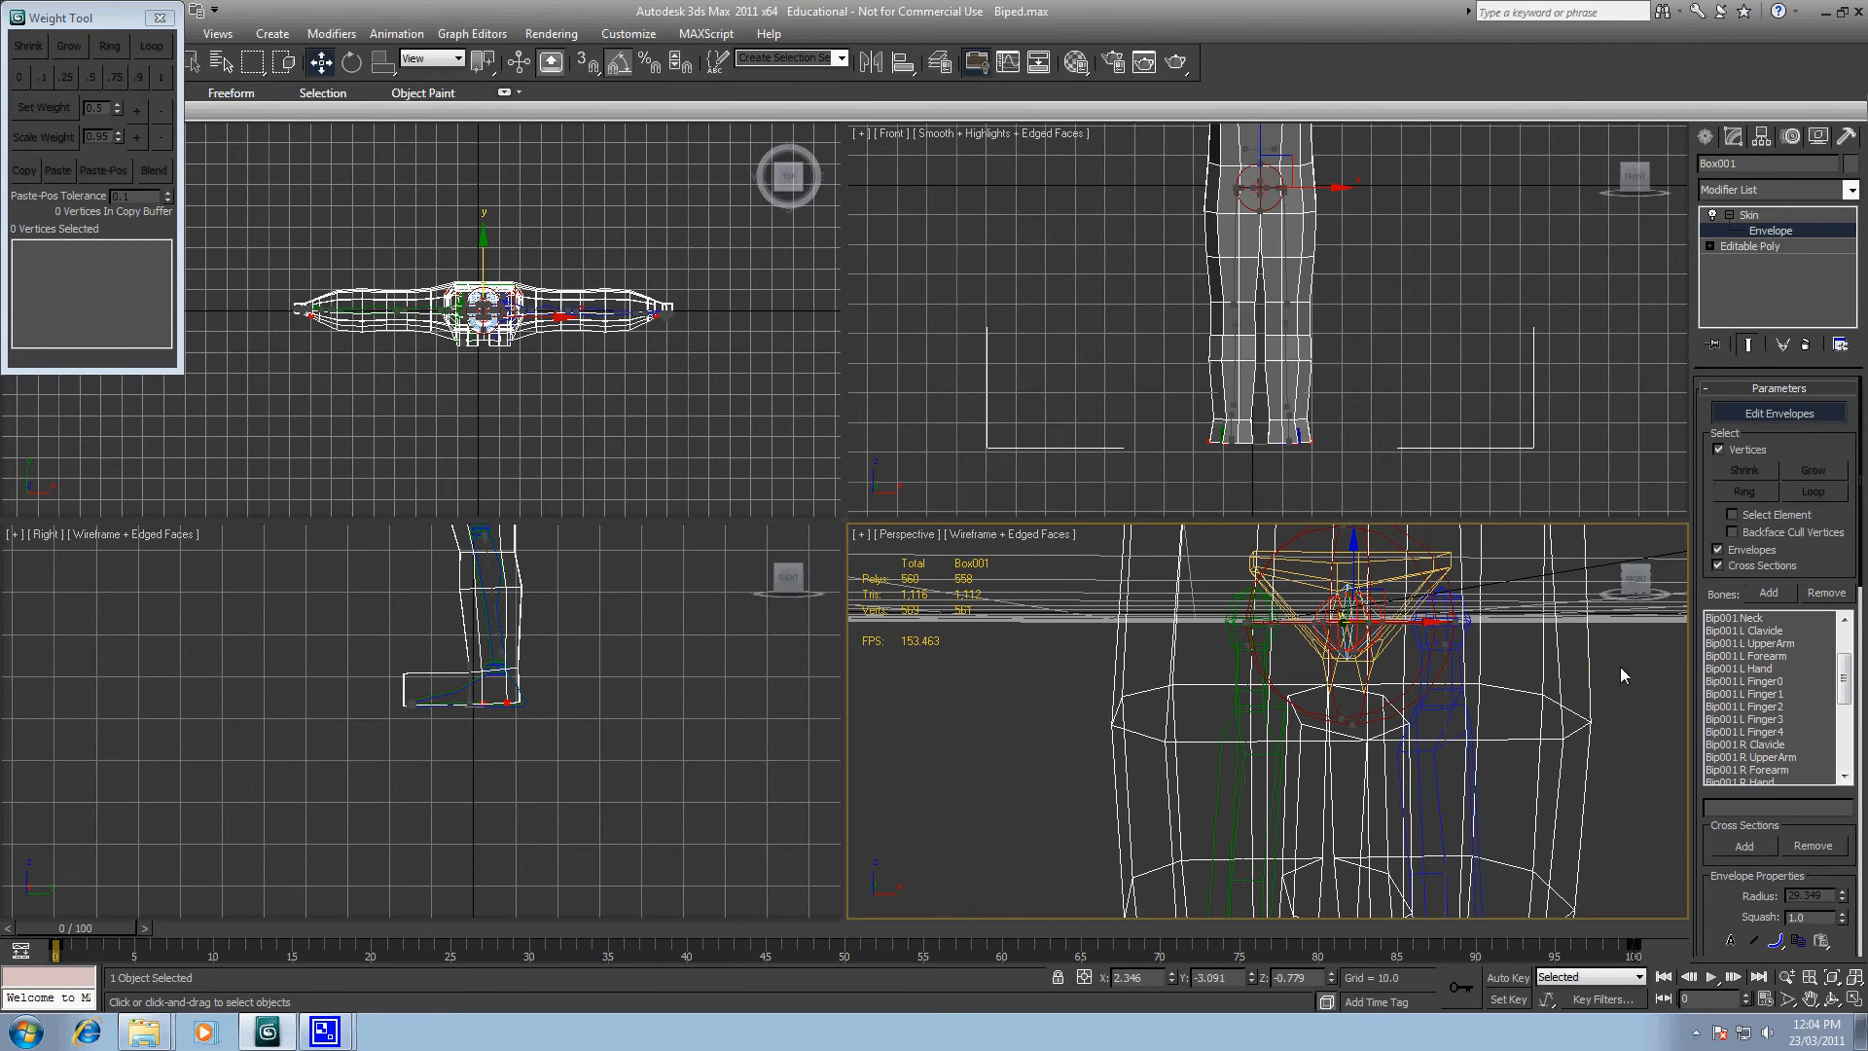
pyautogui.scroll(-5, 1621, 670)
pyautogui.scroll(3, 1362, 709)
pyautogui.moveTo(1428, 695); pyautogui.dragTo(1107, 895, button='middle')
pyautogui.scroll(5, 1362, 686)
pyautogui.scroll(-8, 1335, 729)
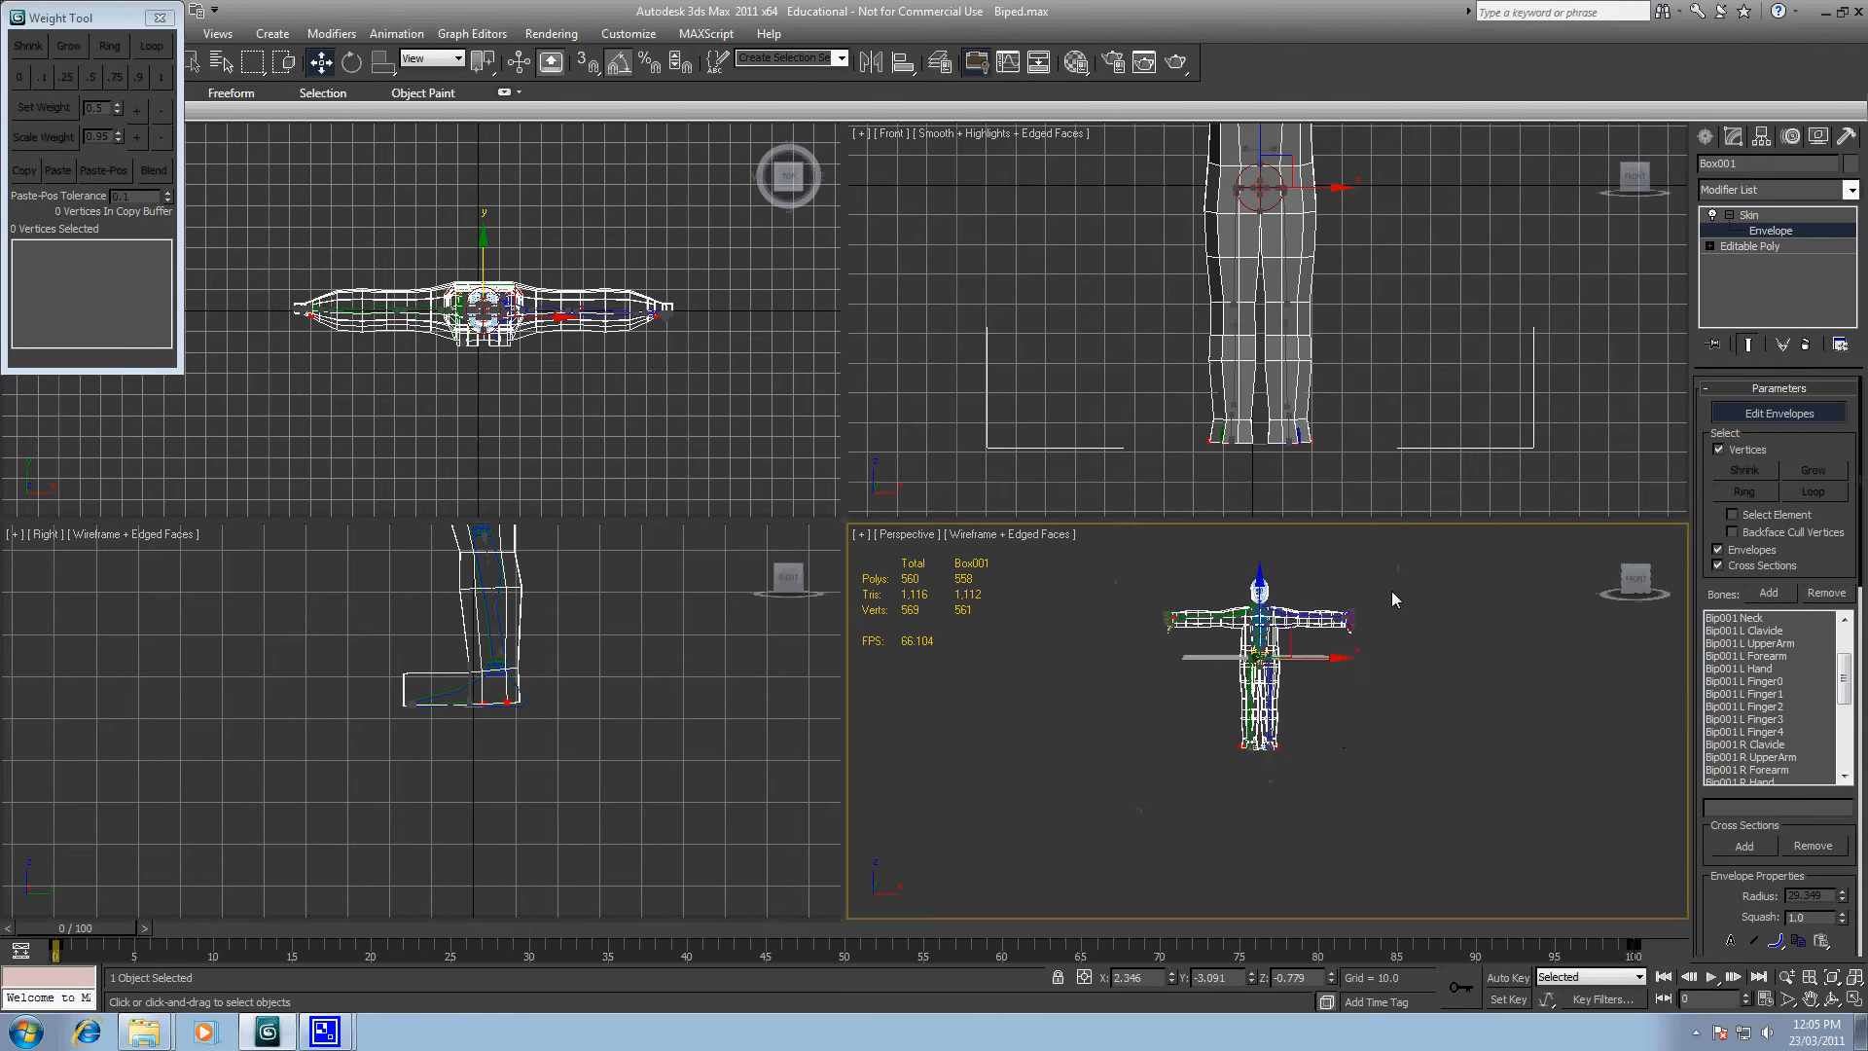
pyautogui.moveTo(1391, 591); pyautogui.dragTo(1373, 663, button='middle')
pyautogui.scroll(5, 1374, 664)
pyautogui.moveTo(1503, 586); pyautogui.dragTo(1391, 724, button='middle')
pyautogui.scroll(5, 1391, 724)
pyautogui.moveTo(1521, 723); pyautogui.dragTo(1291, 724, button='middle')
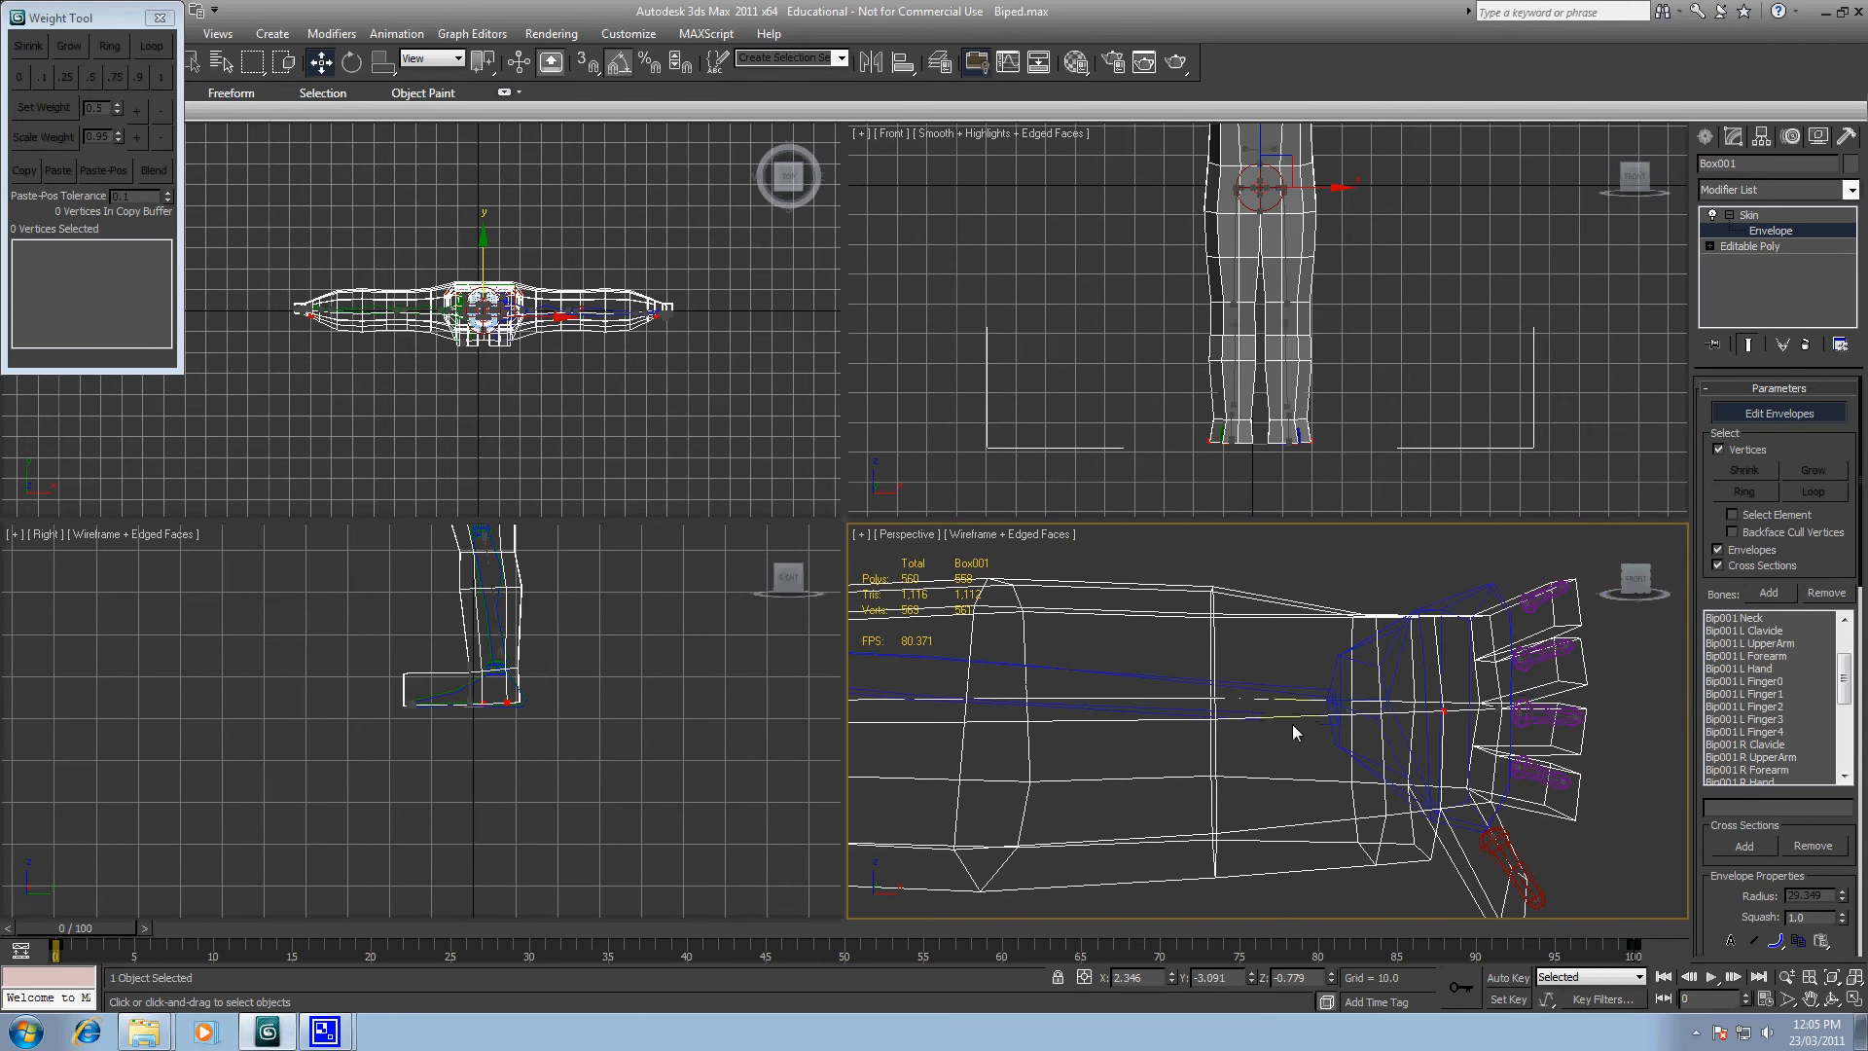
pyautogui.scroll(-8, 1132, 685)
pyautogui.moveTo(1265, 661); pyautogui.dragTo(1362, 617, button='middle')
# Step: Weight the left foot's three sole vertices tied to the root bone at 1 to Bip001 L Foot
pyautogui.moveTo(1223, 737); pyautogui.dragTo(1420, 464, button='middle')
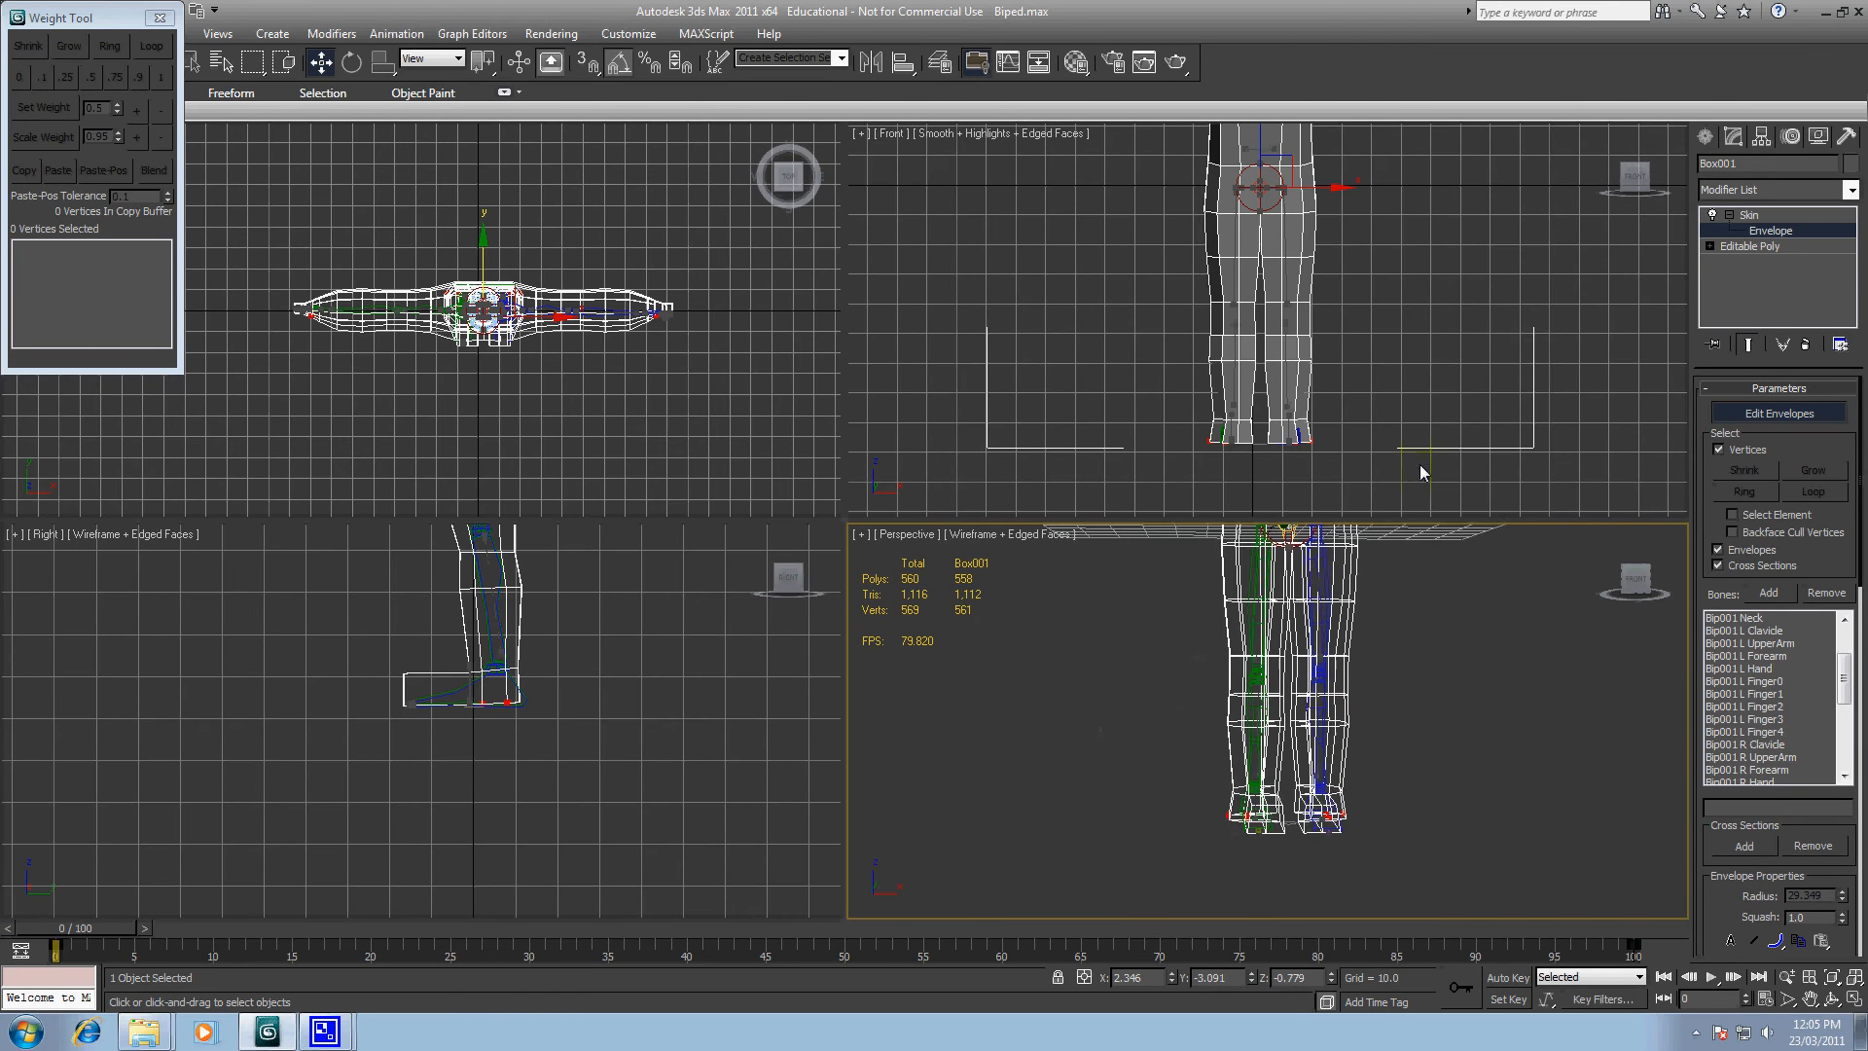
pyautogui.scroll(6, 1264, 681)
pyautogui.scroll(4, 1251, 556)
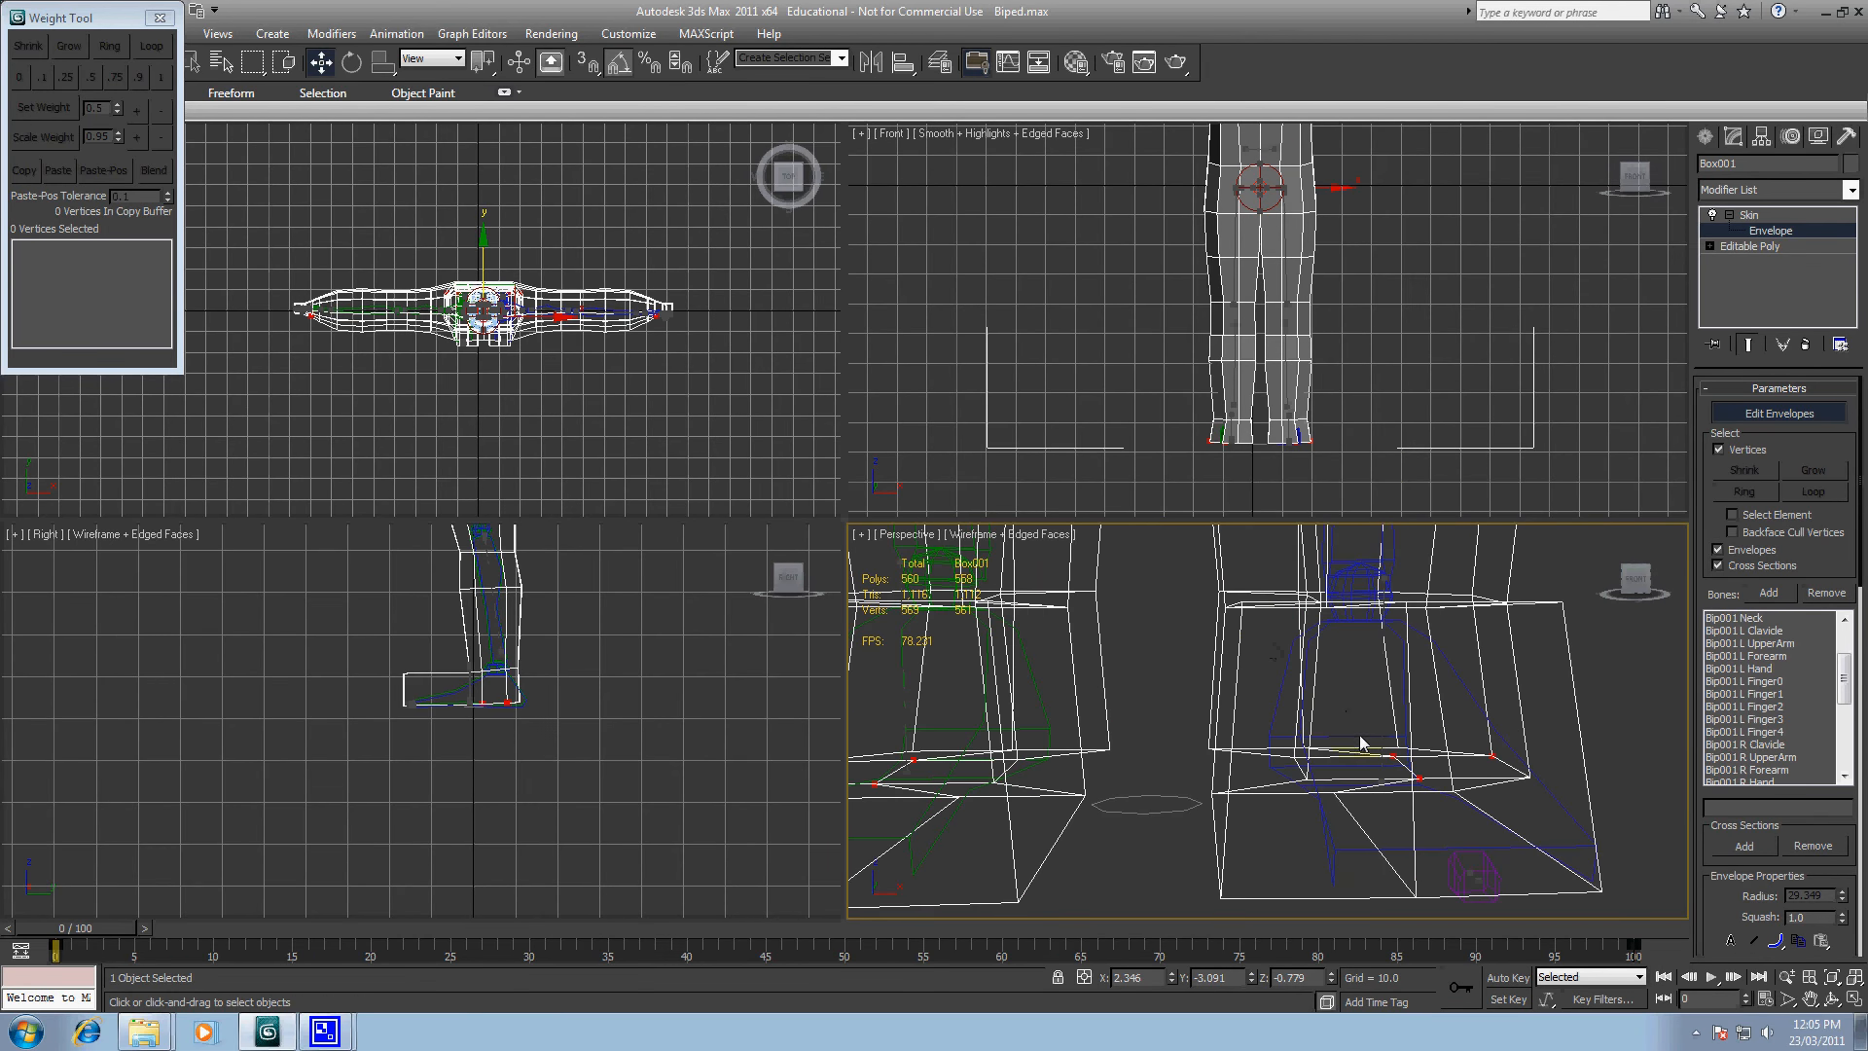
pyautogui.click(1396, 757)
pyautogui.keyDown('ctrl'); pyautogui.click(1419, 777); pyautogui.keyUp('ctrl')
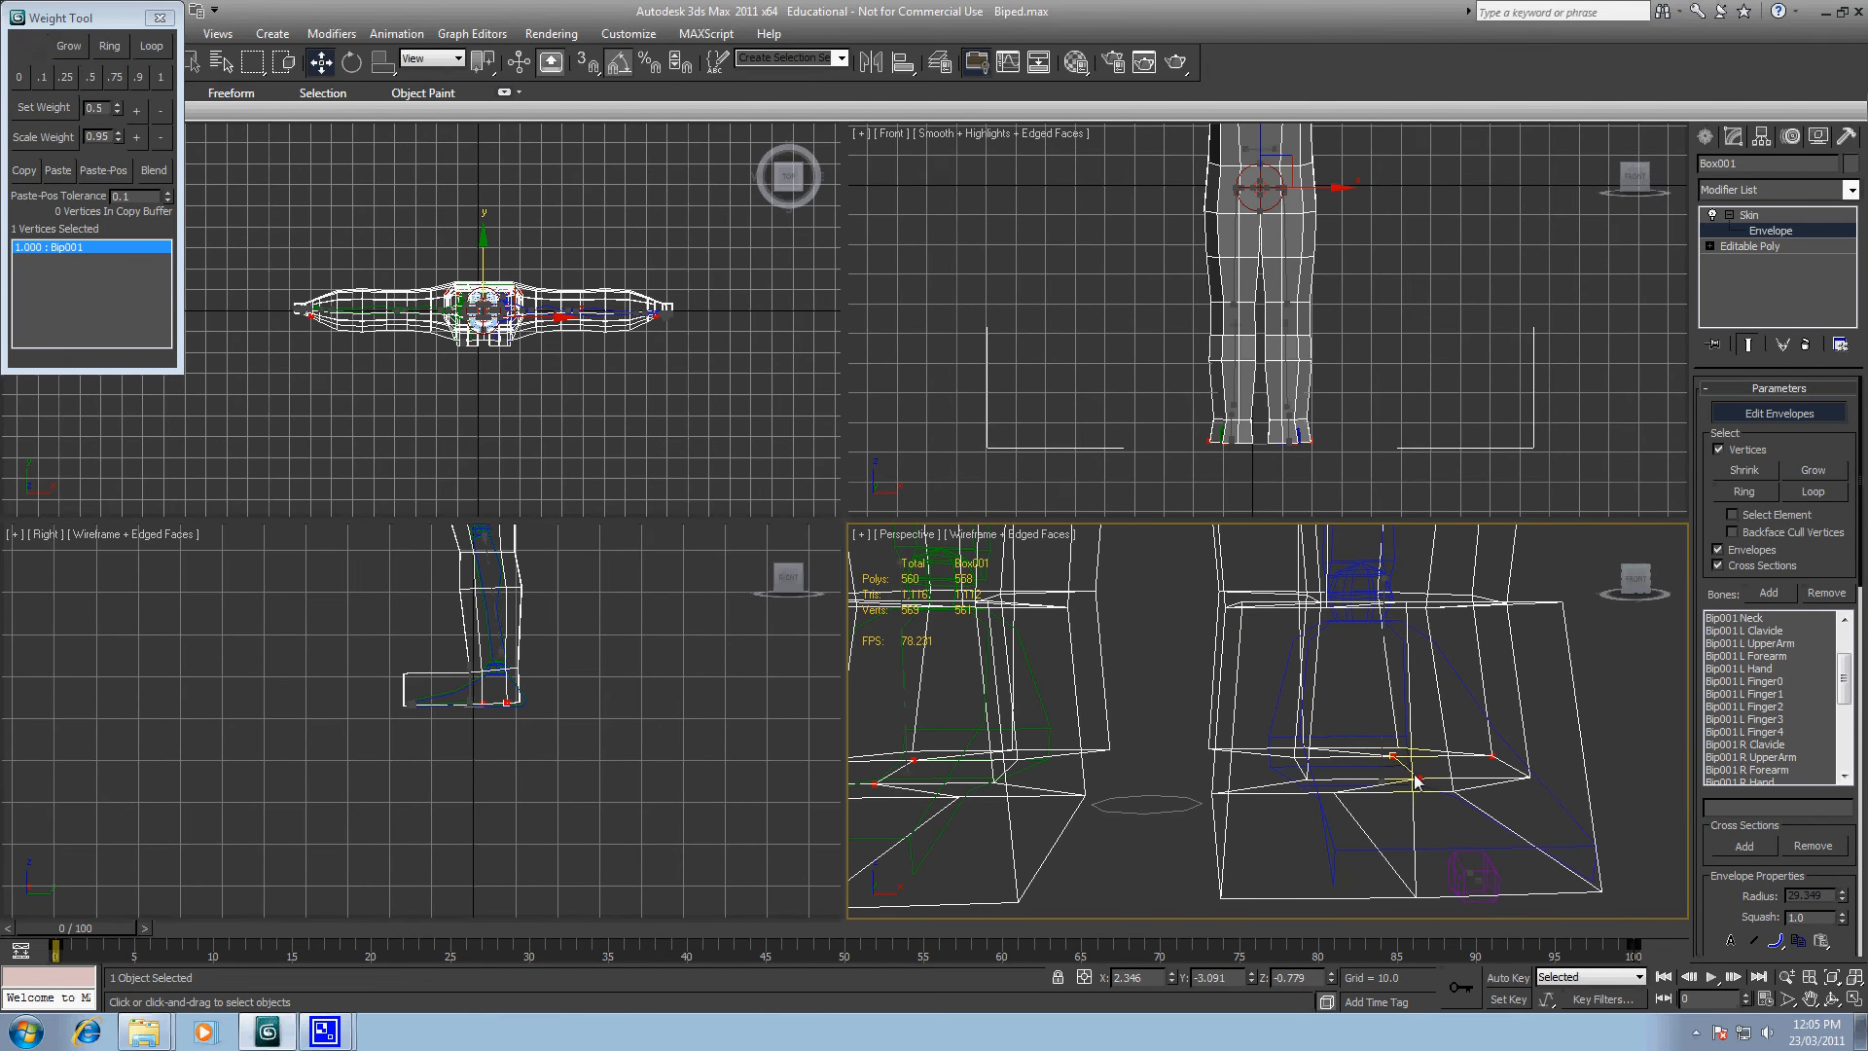
pyautogui.keyDown('ctrl'); pyautogui.click(1492, 755); pyautogui.keyUp('ctrl')
pyautogui.keyDown('alt'); pyautogui.moveTo(1522, 698); pyautogui.dragTo(1418, 697, button='middle'); pyautogui.keyUp('alt')
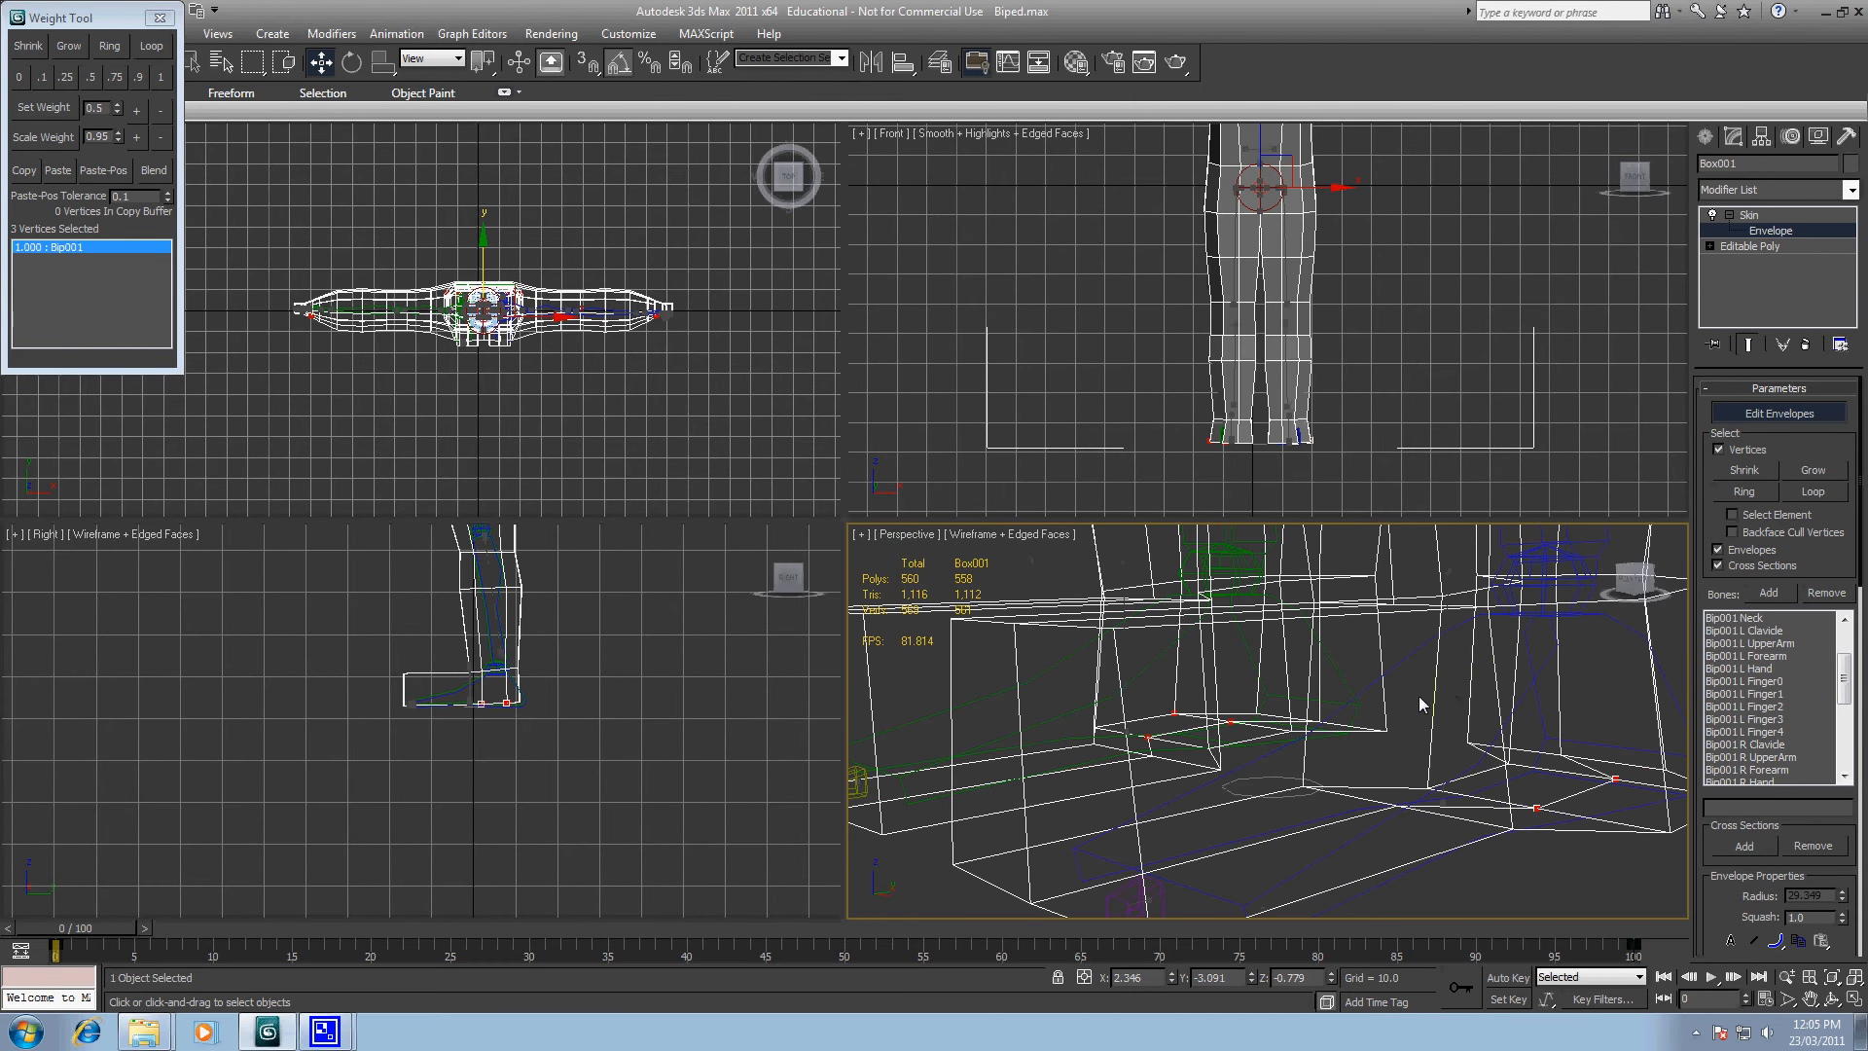
pyautogui.keyDown('alt'); pyautogui.moveTo(1555, 685); pyautogui.dragTo(1467, 695, button='middle'); pyautogui.keyUp('alt')
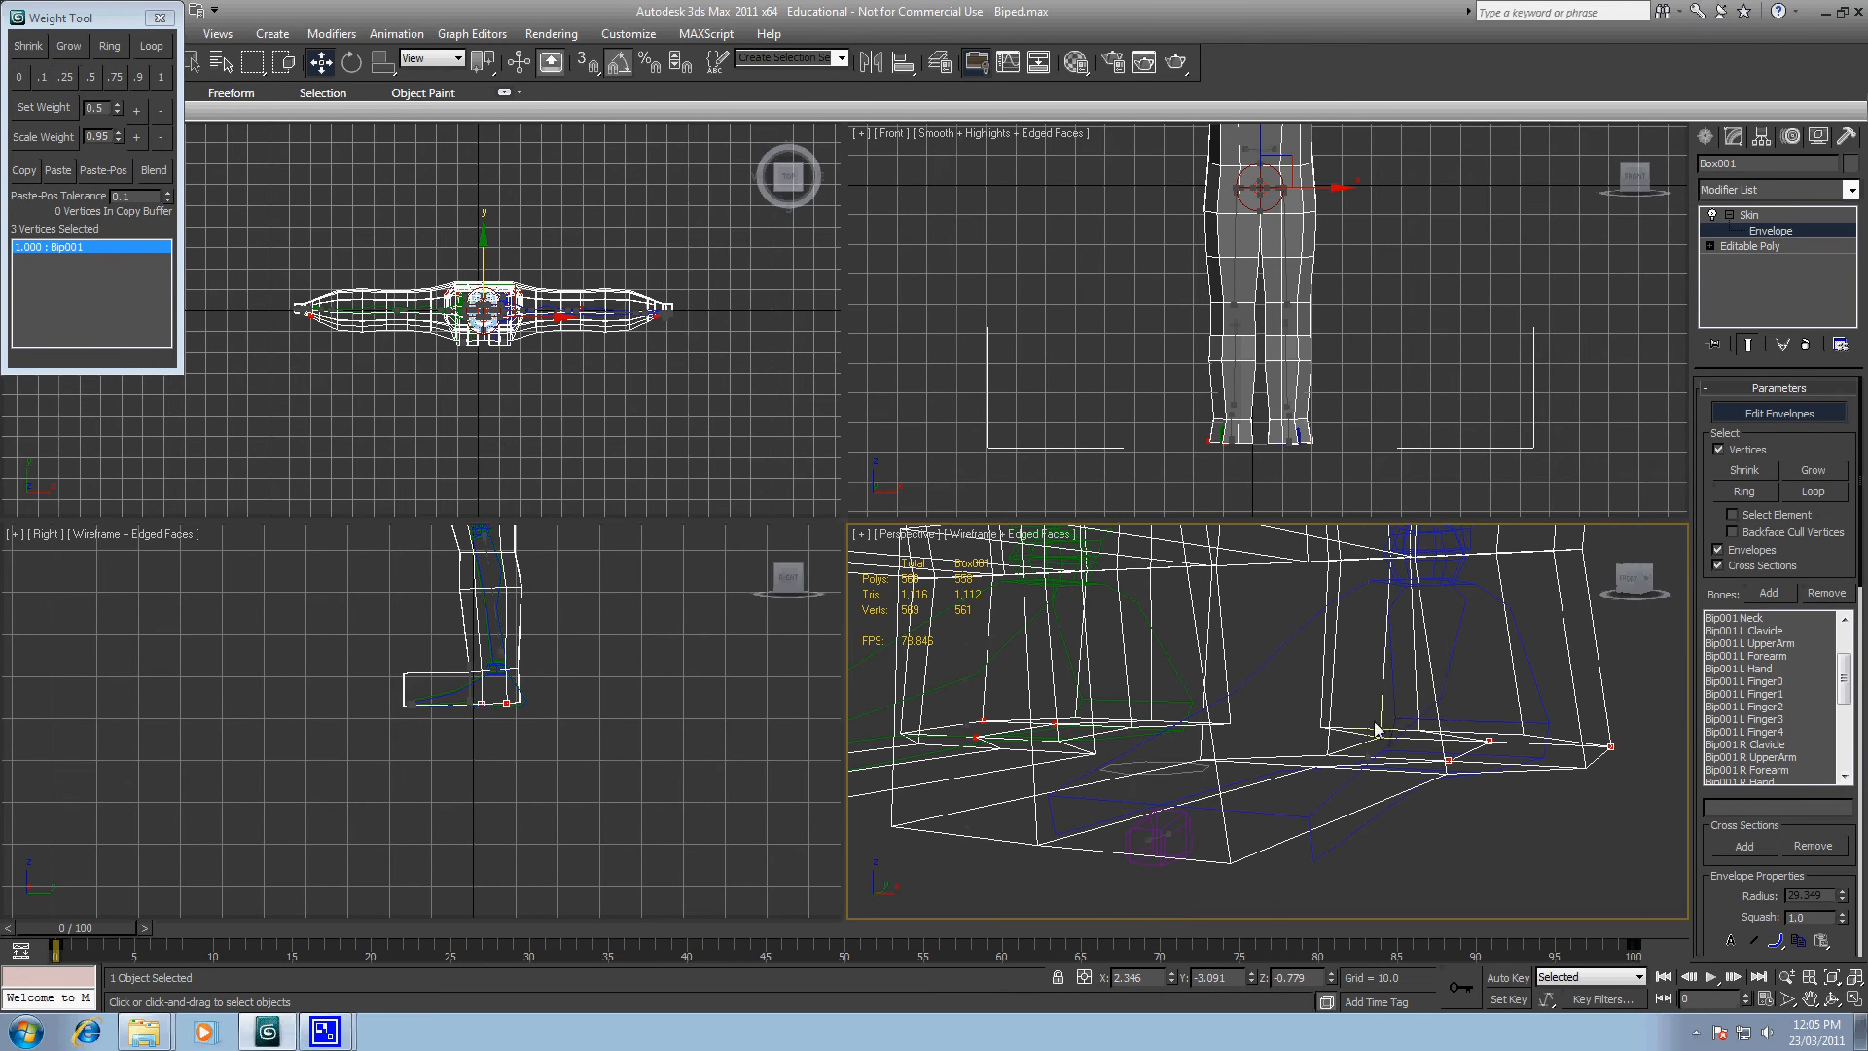
pyautogui.click(1367, 757)
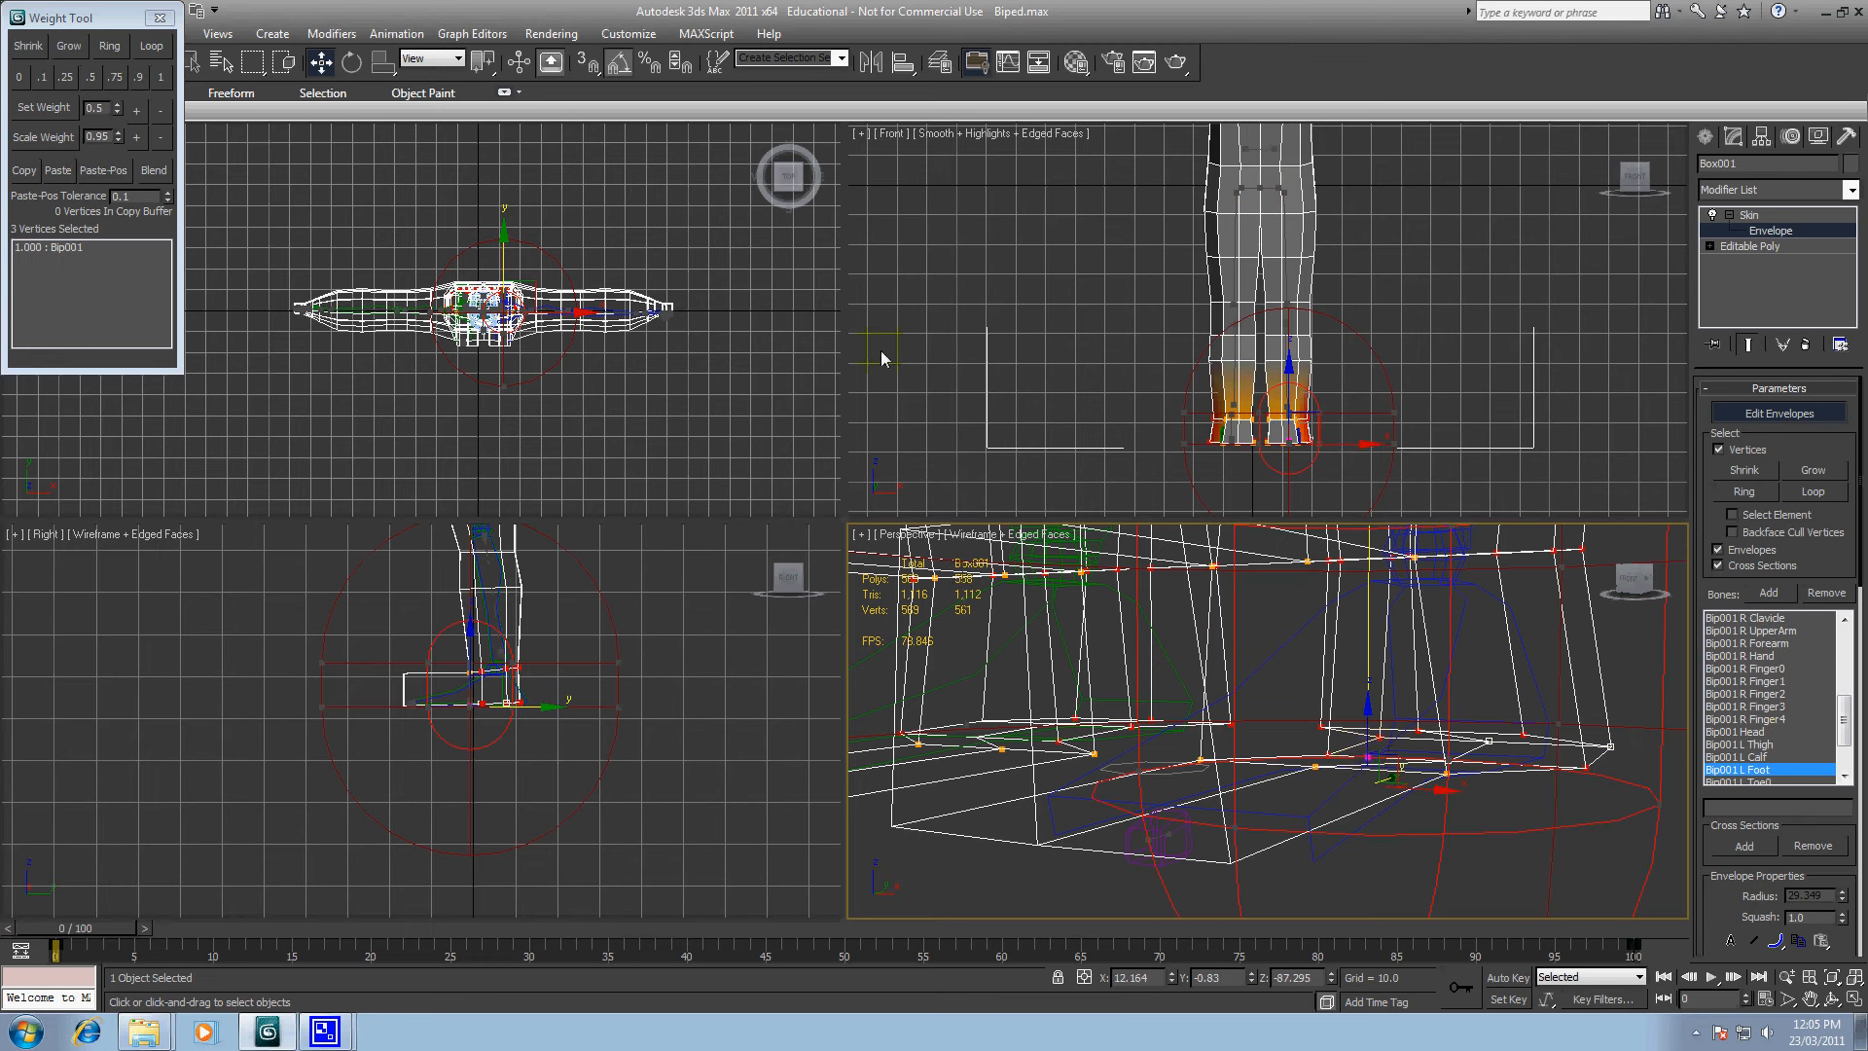
pyautogui.click(160, 77)
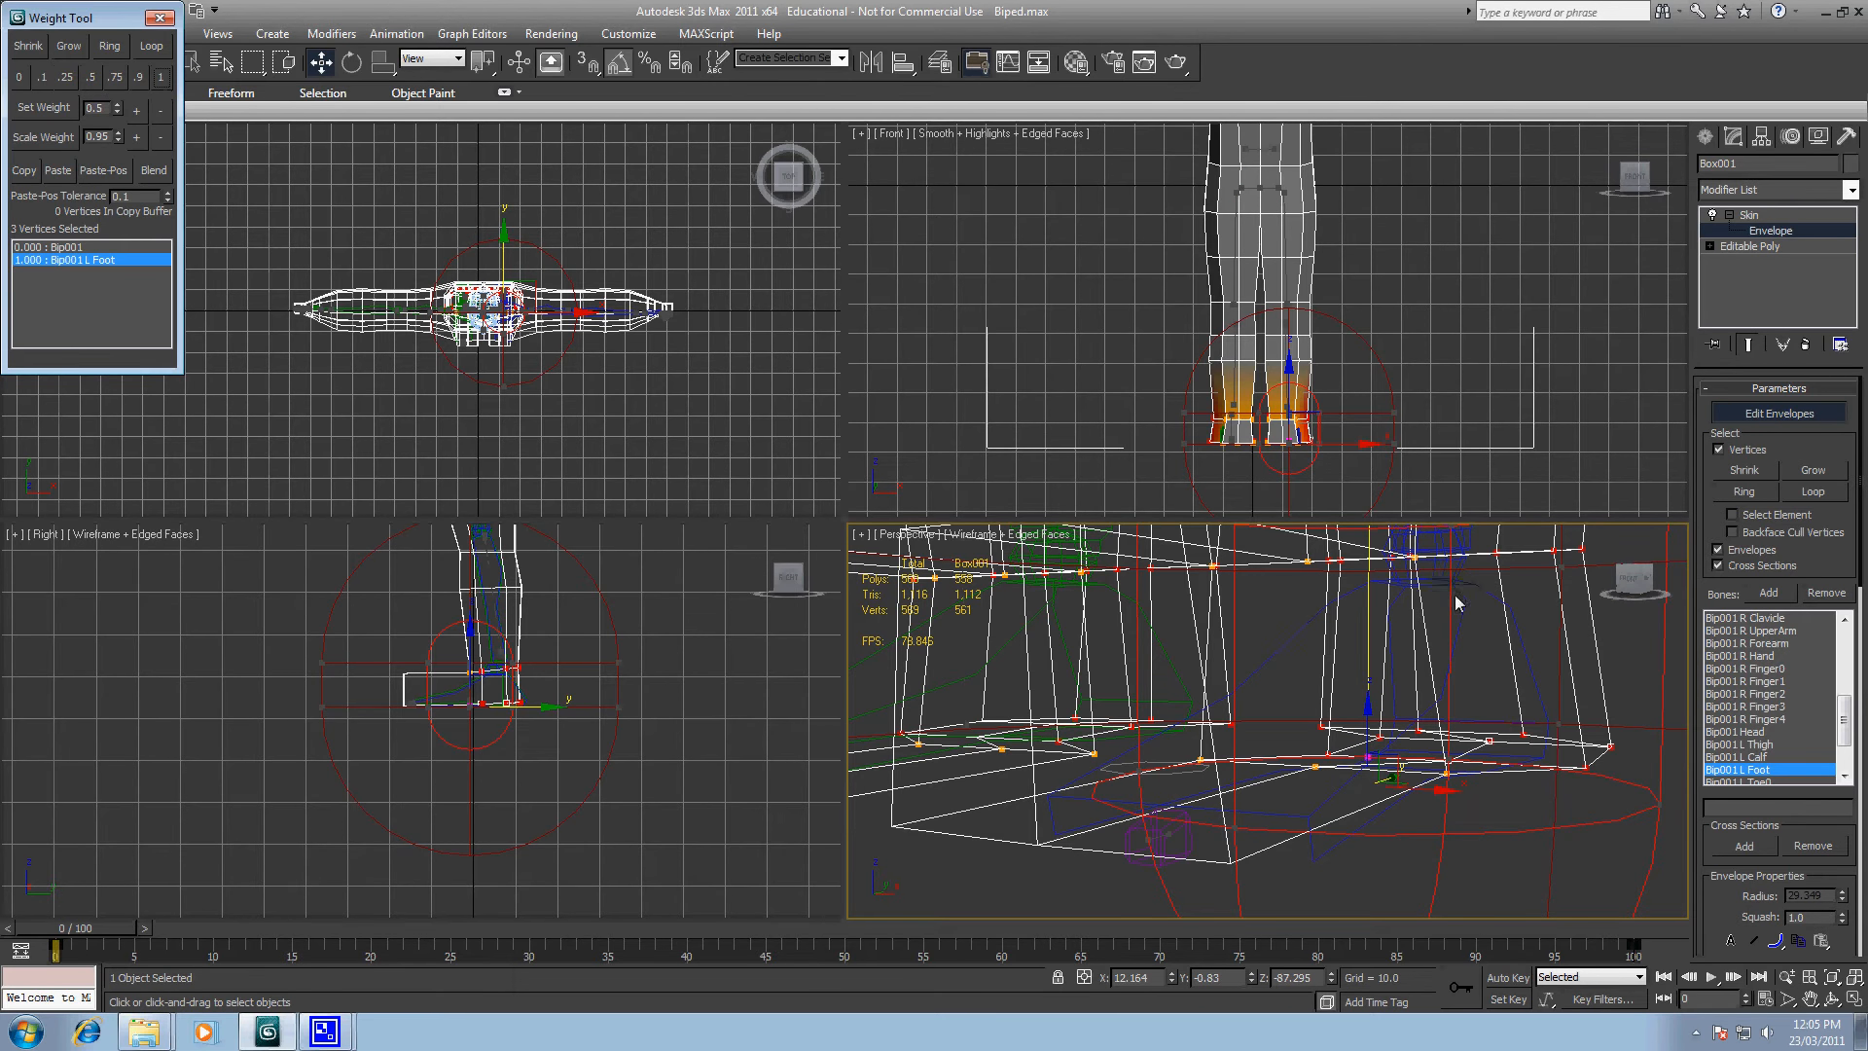
# Step: Weight the left hand's vertex tied to the root bone at 1 to Bip001 L Hand
pyautogui.scroll(-3, 1456, 595)
pyautogui.moveTo(1455, 595); pyautogui.dragTo(1309, 741, button='middle')
pyautogui.moveTo(1393, 653); pyautogui.dragTo(1405, 828, button='middle')
pyautogui.scroll(-3, 1399, 823)
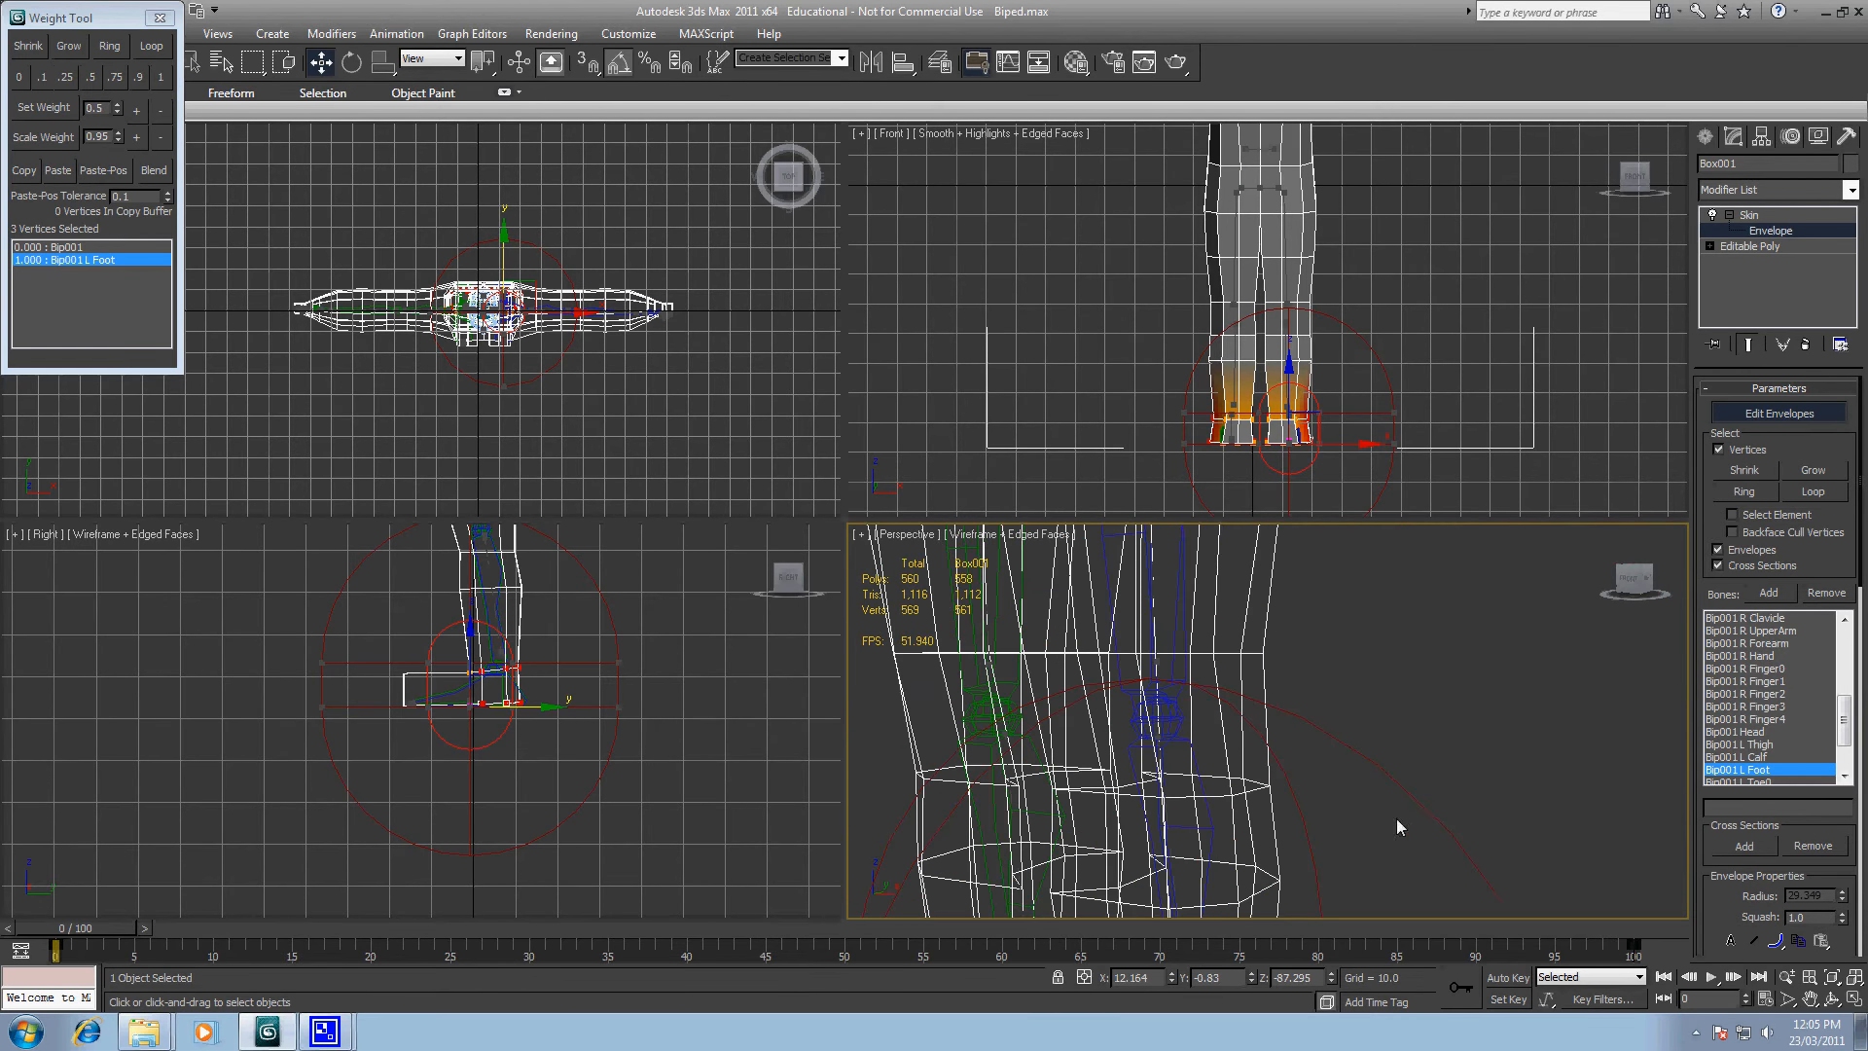
pyautogui.click(49, 248)
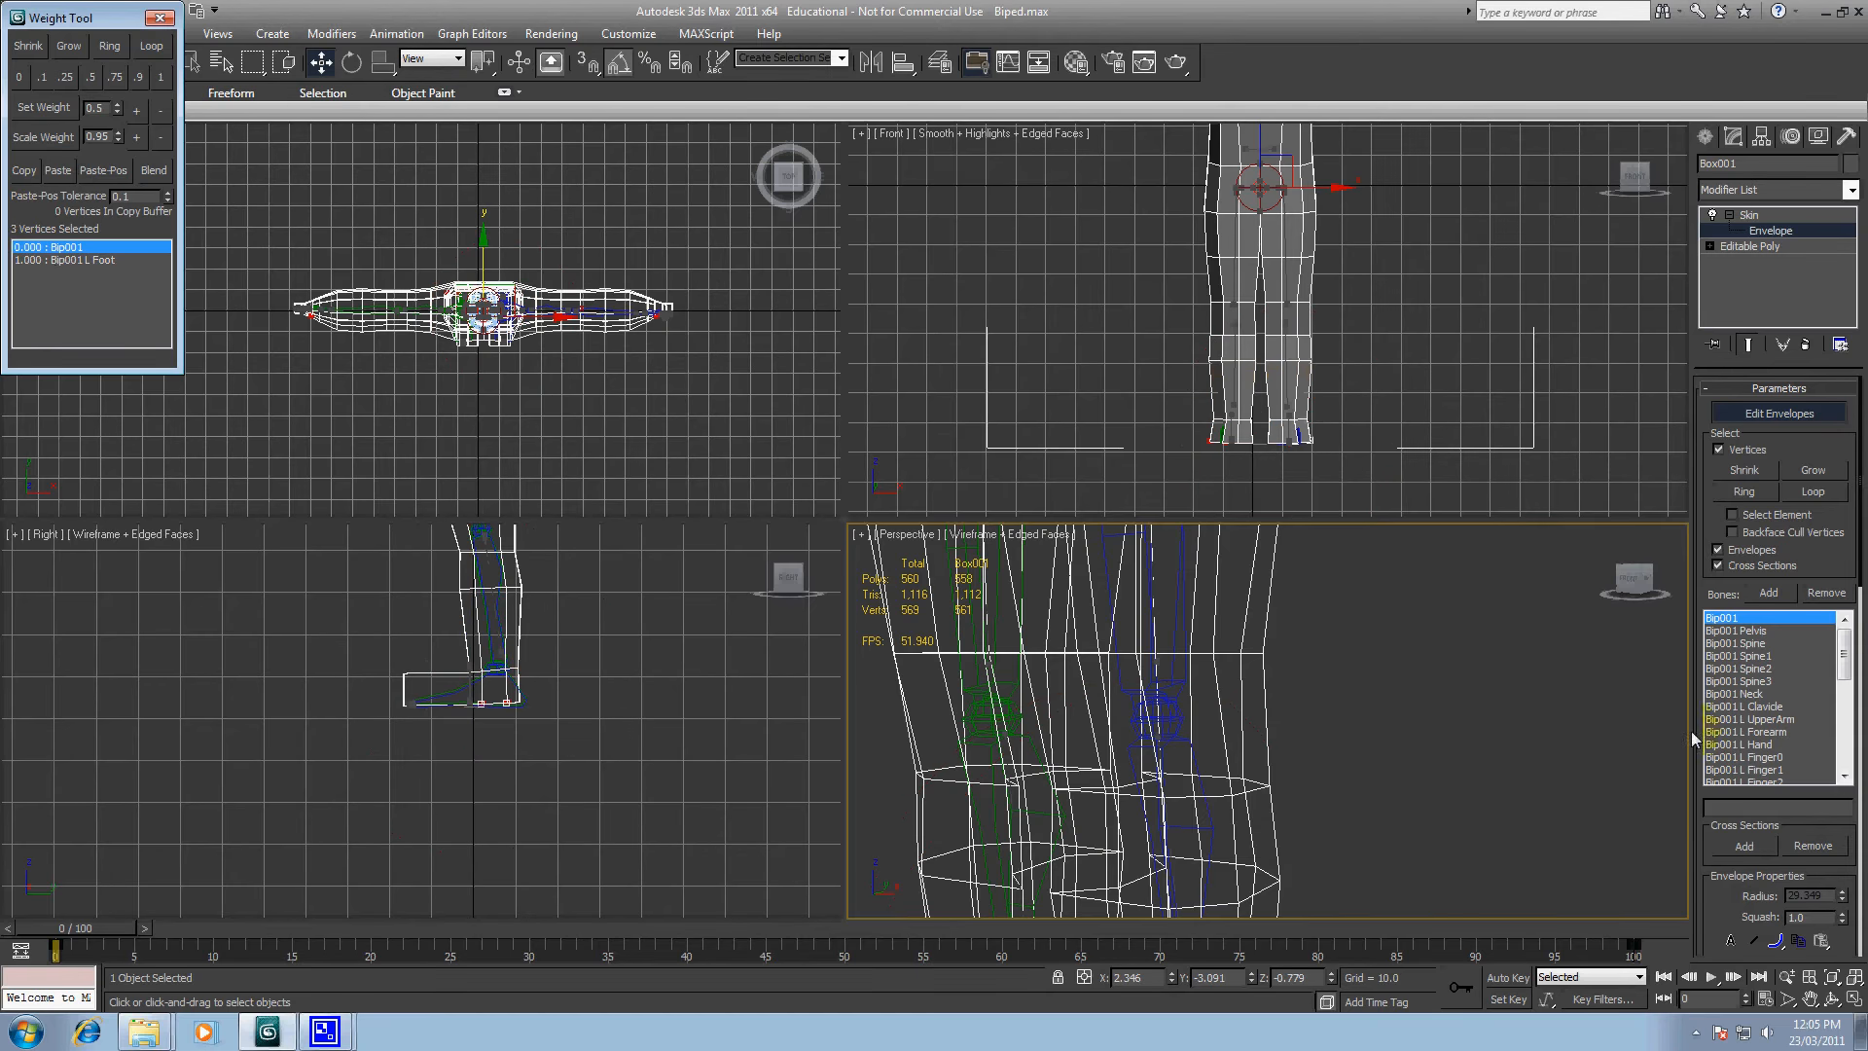
pyautogui.moveTo(1424, 711); pyautogui.dragTo(1415, 1012, button='middle')
pyautogui.keyDown('alt'); pyautogui.moveTo(1409, 837); pyautogui.dragTo(1288, 767, button='middle'); pyautogui.keyUp('alt')
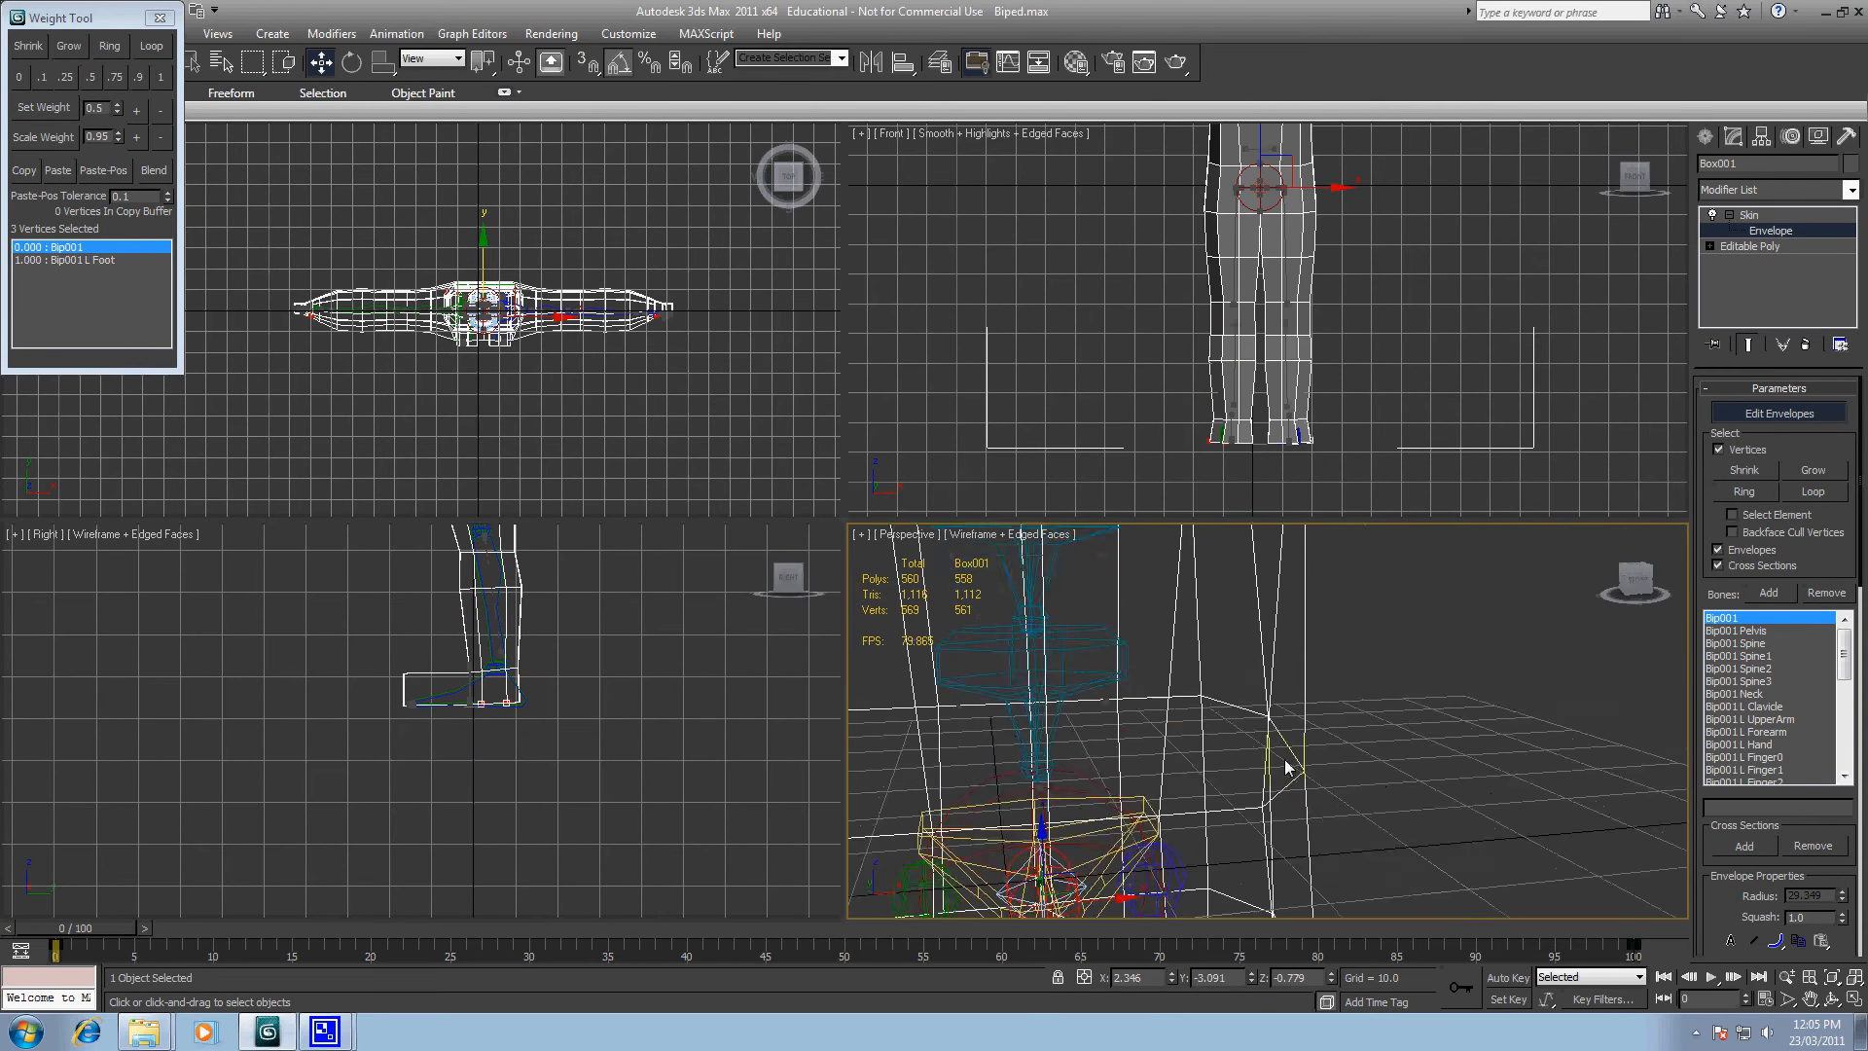
pyautogui.scroll(-3, 1284, 758)
pyautogui.moveTo(1361, 564); pyautogui.dragTo(1260, 743, button='middle')
pyautogui.scroll(10, 1261, 743)
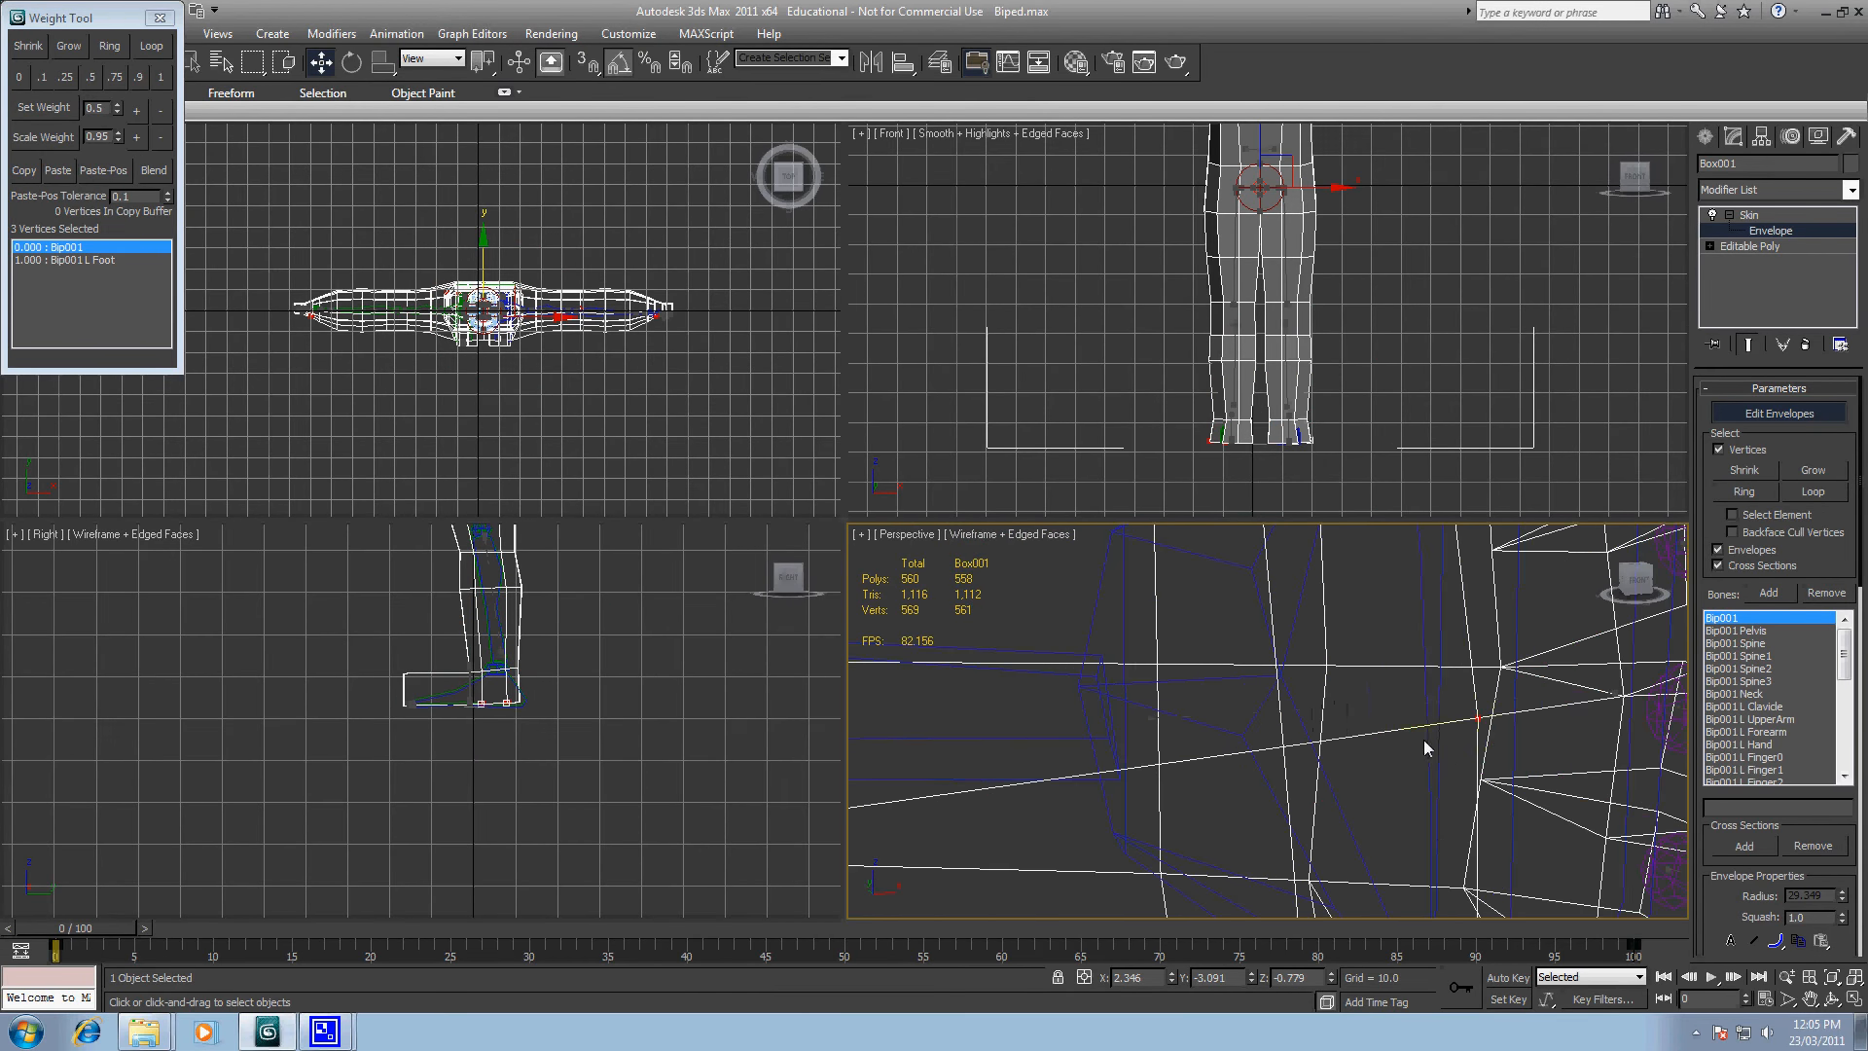
pyautogui.click(1479, 720)
pyautogui.scroll(-4, 1511, 749)
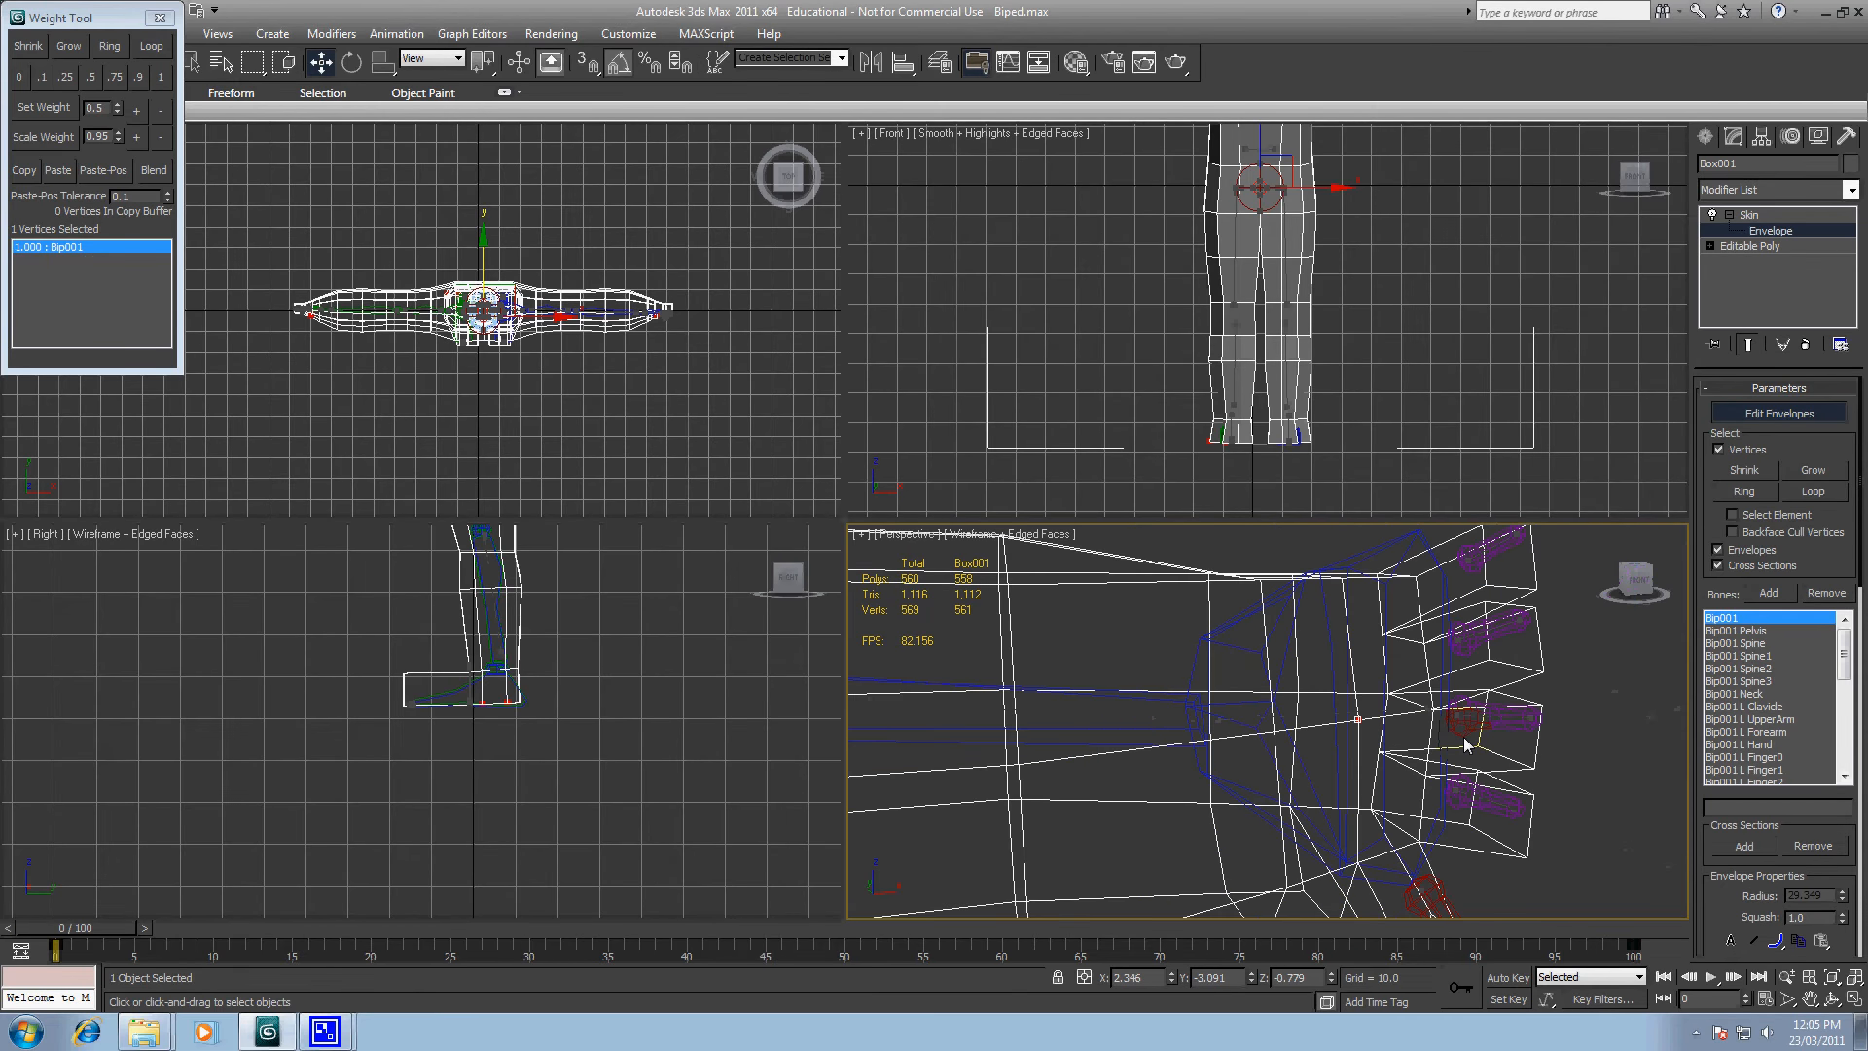
pyautogui.click(1377, 719)
pyautogui.click(161, 78)
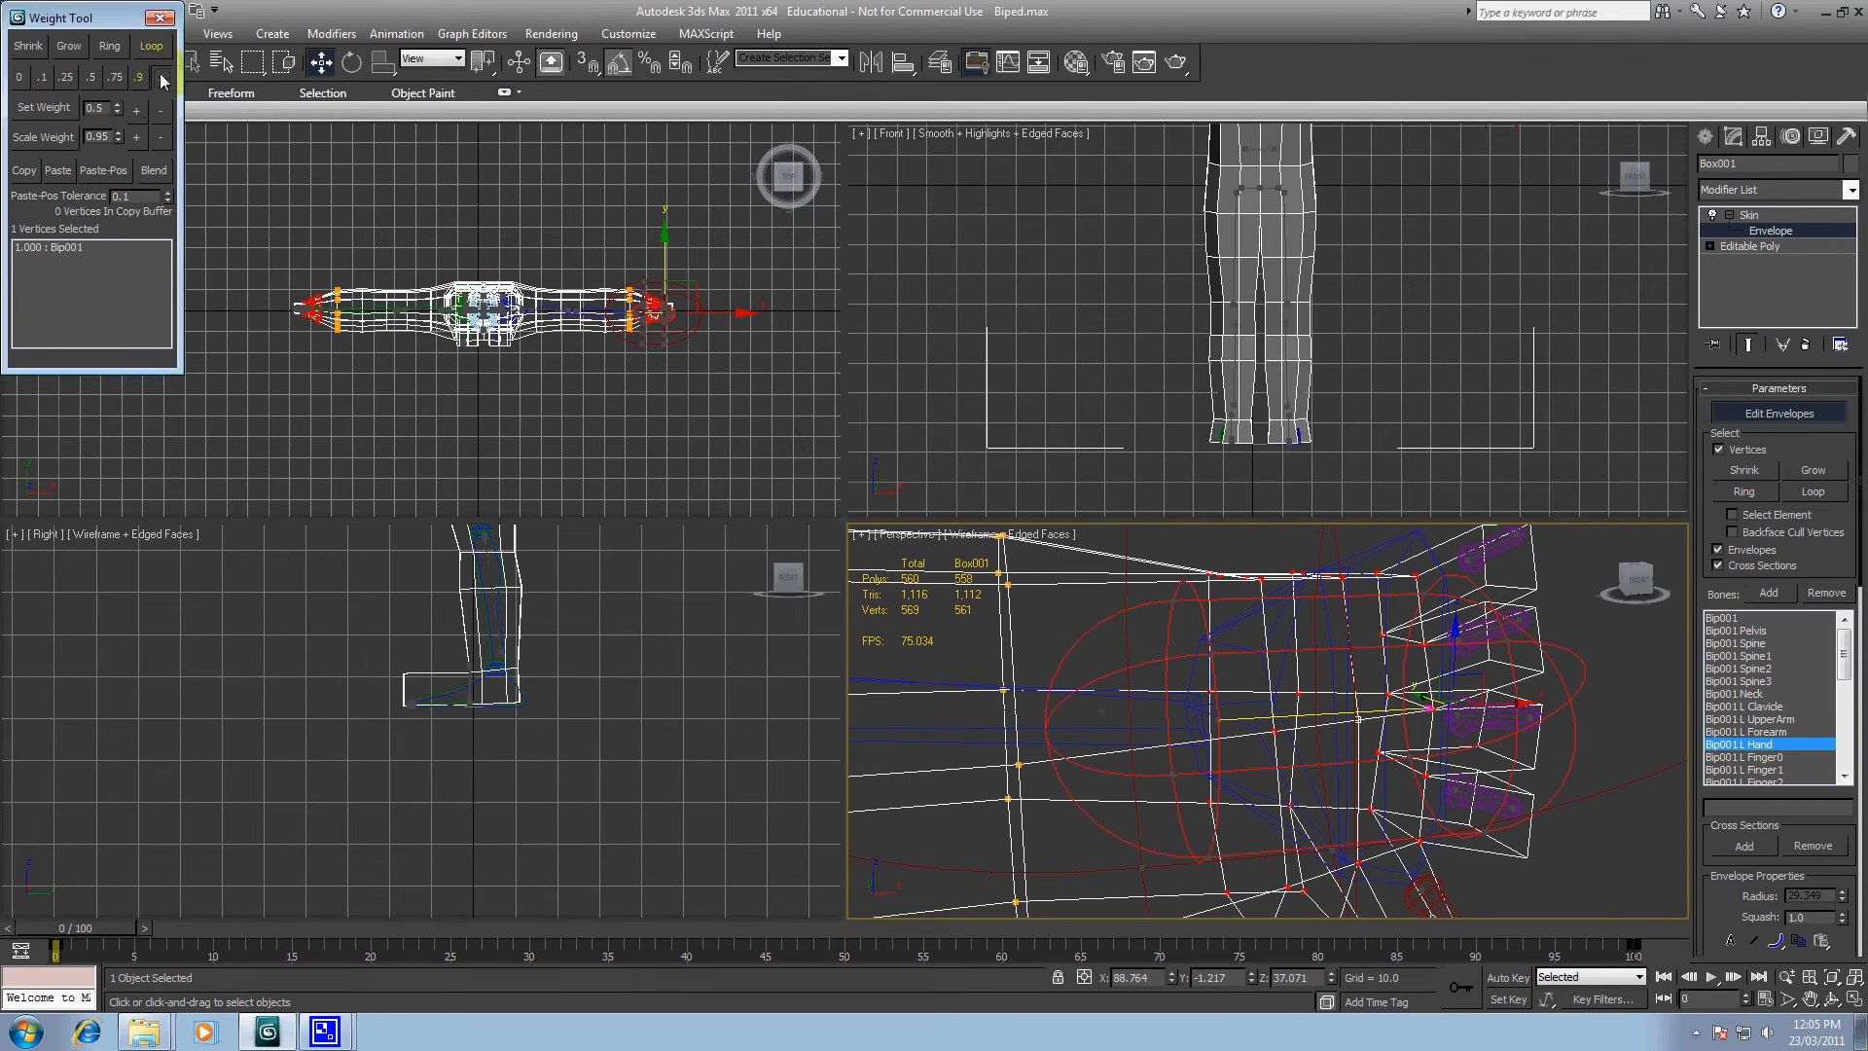
pyautogui.click(1585, 687)
# Step: Select the left half's vertices, paste the blue-side vertex weights onto the green side in Mirror Mode, and turn the mode off
pyautogui.scroll(-10, 1467, 688)
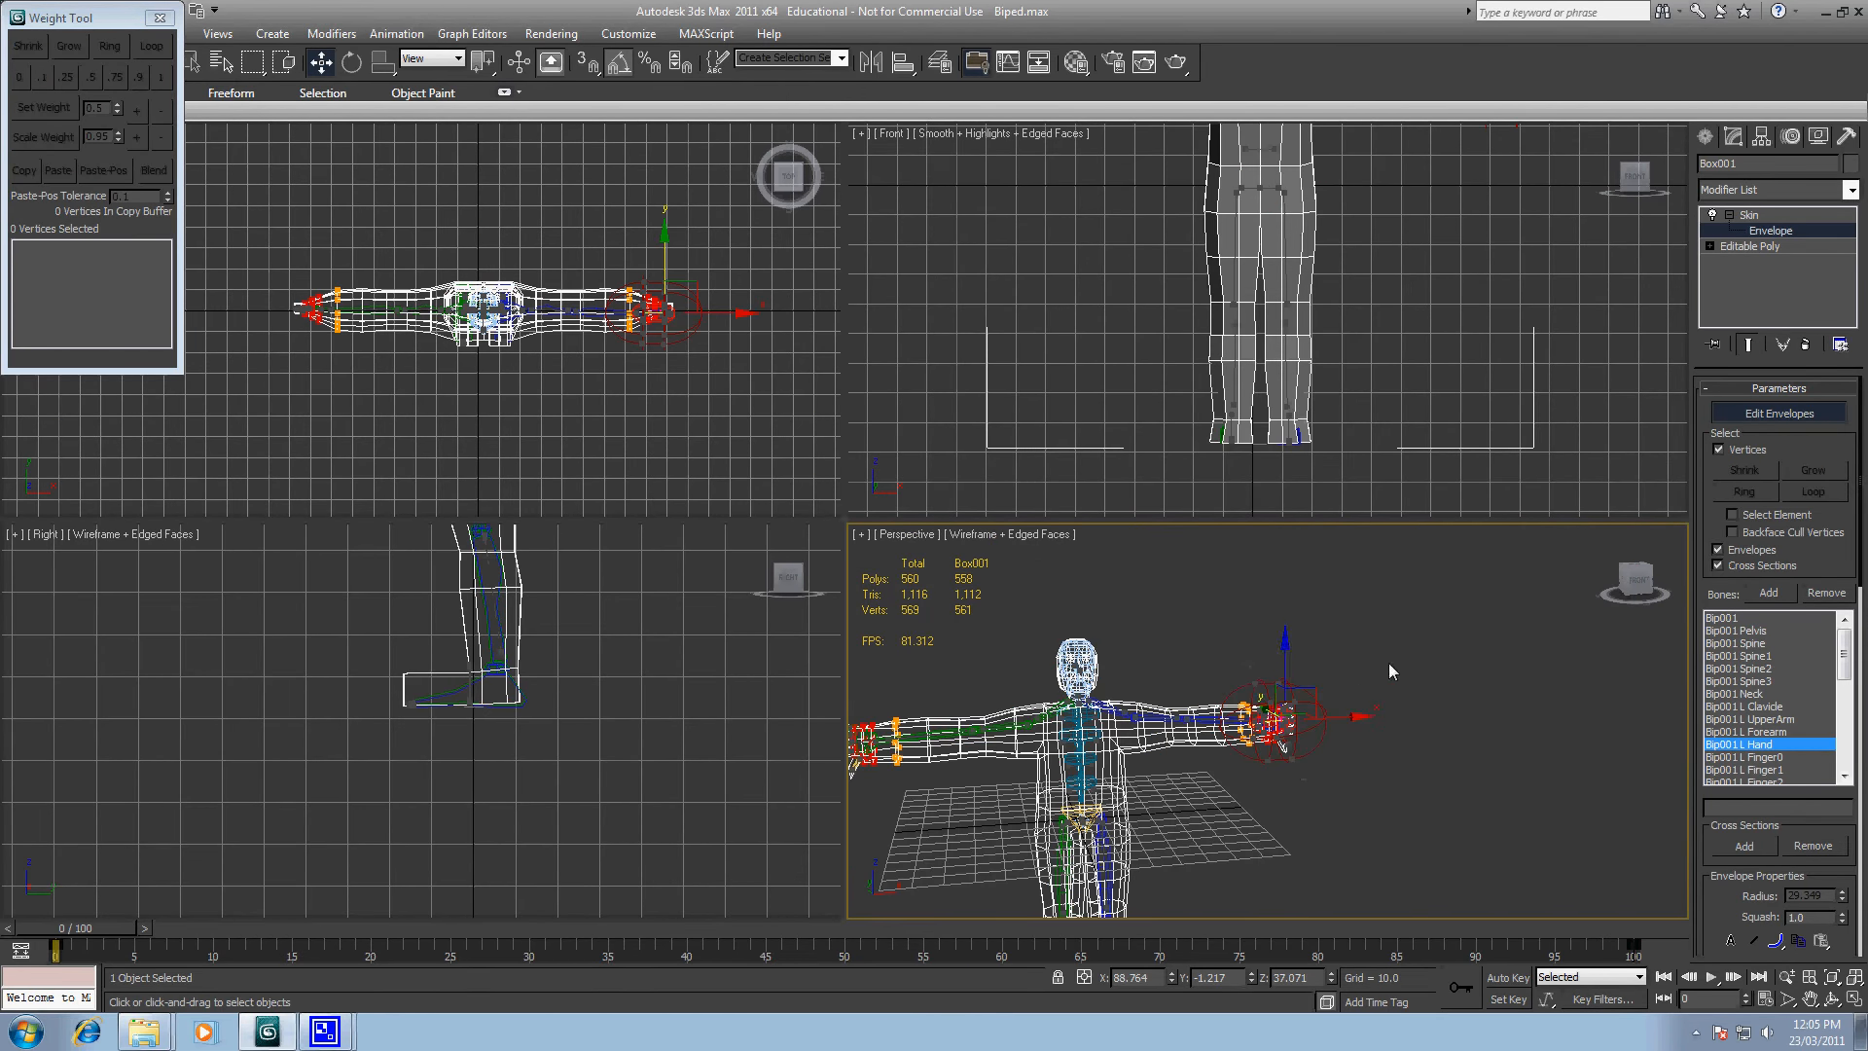
pyautogui.scroll(-5, 1404, 568)
pyautogui.moveTo(1382, 597); pyautogui.dragTo(1196, 845)
pyautogui.moveTo(1861, 561); pyautogui.dragTo(1858, 988)
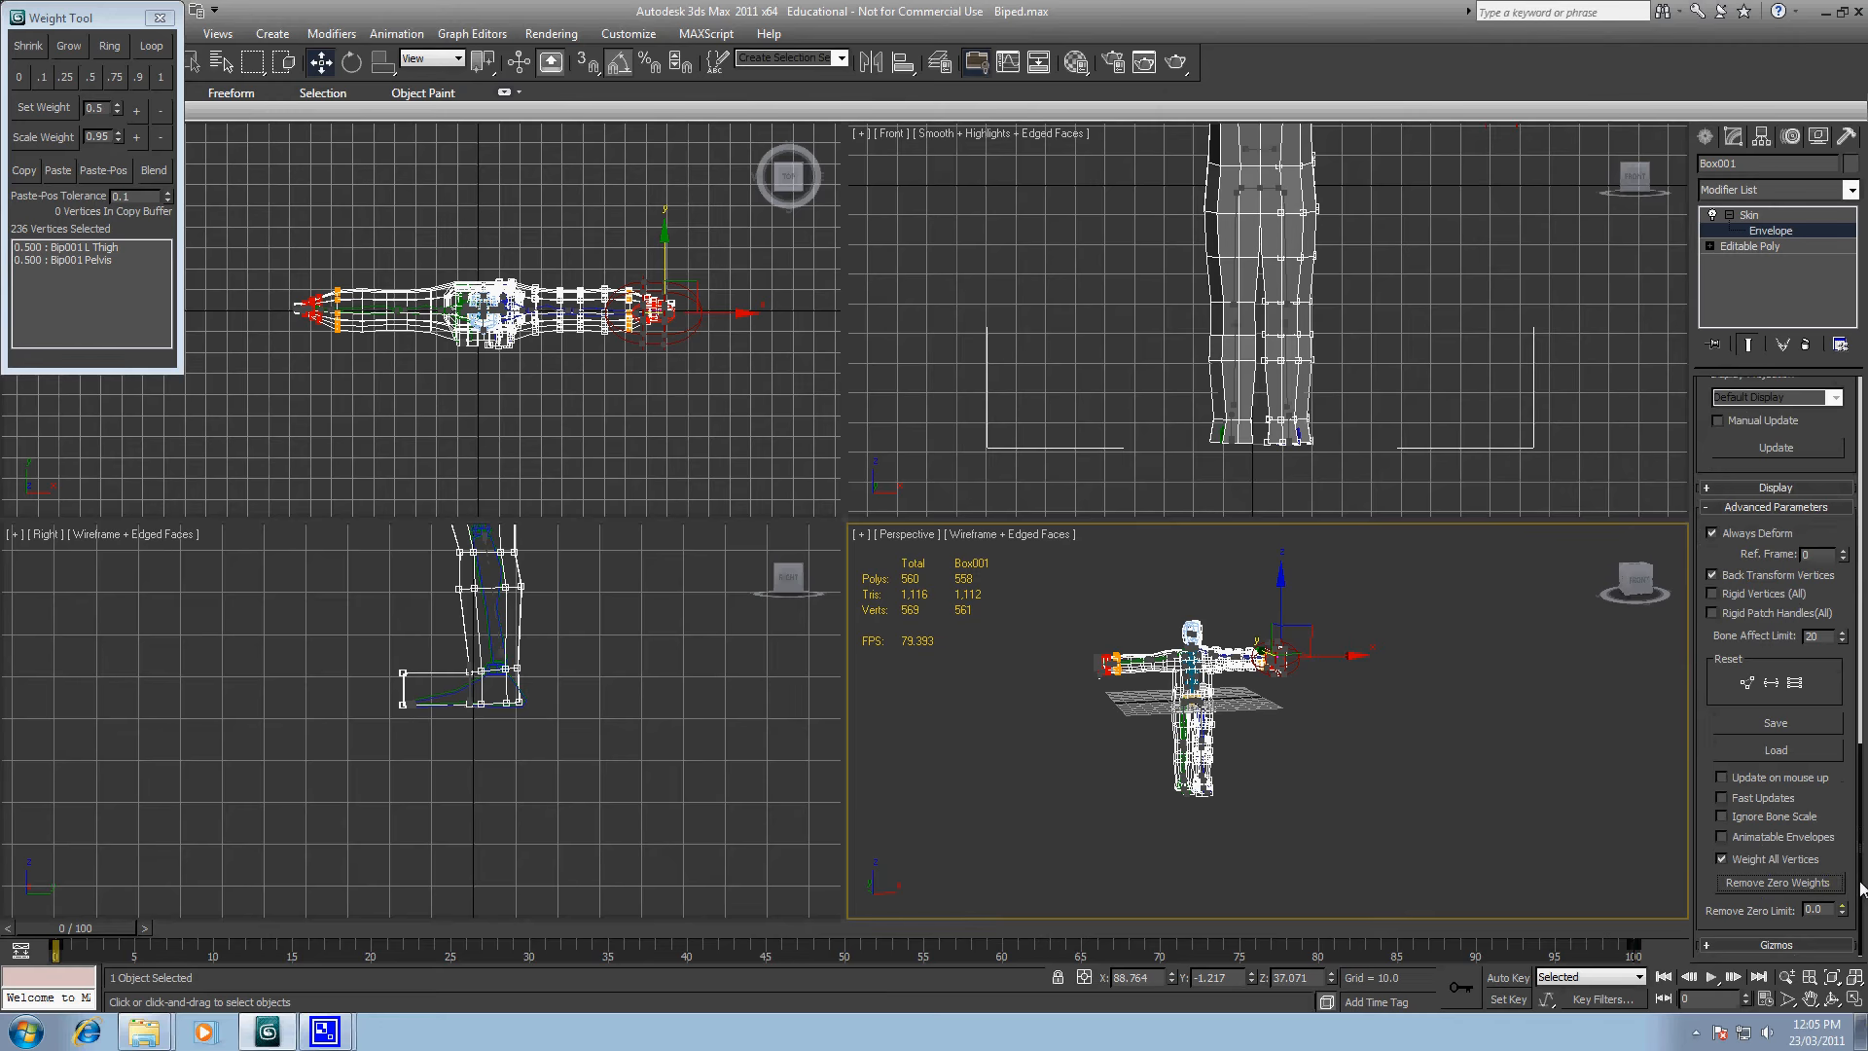
pyautogui.moveTo(1860, 887); pyautogui.dragTo(1859, 716)
pyautogui.click(1803, 698)
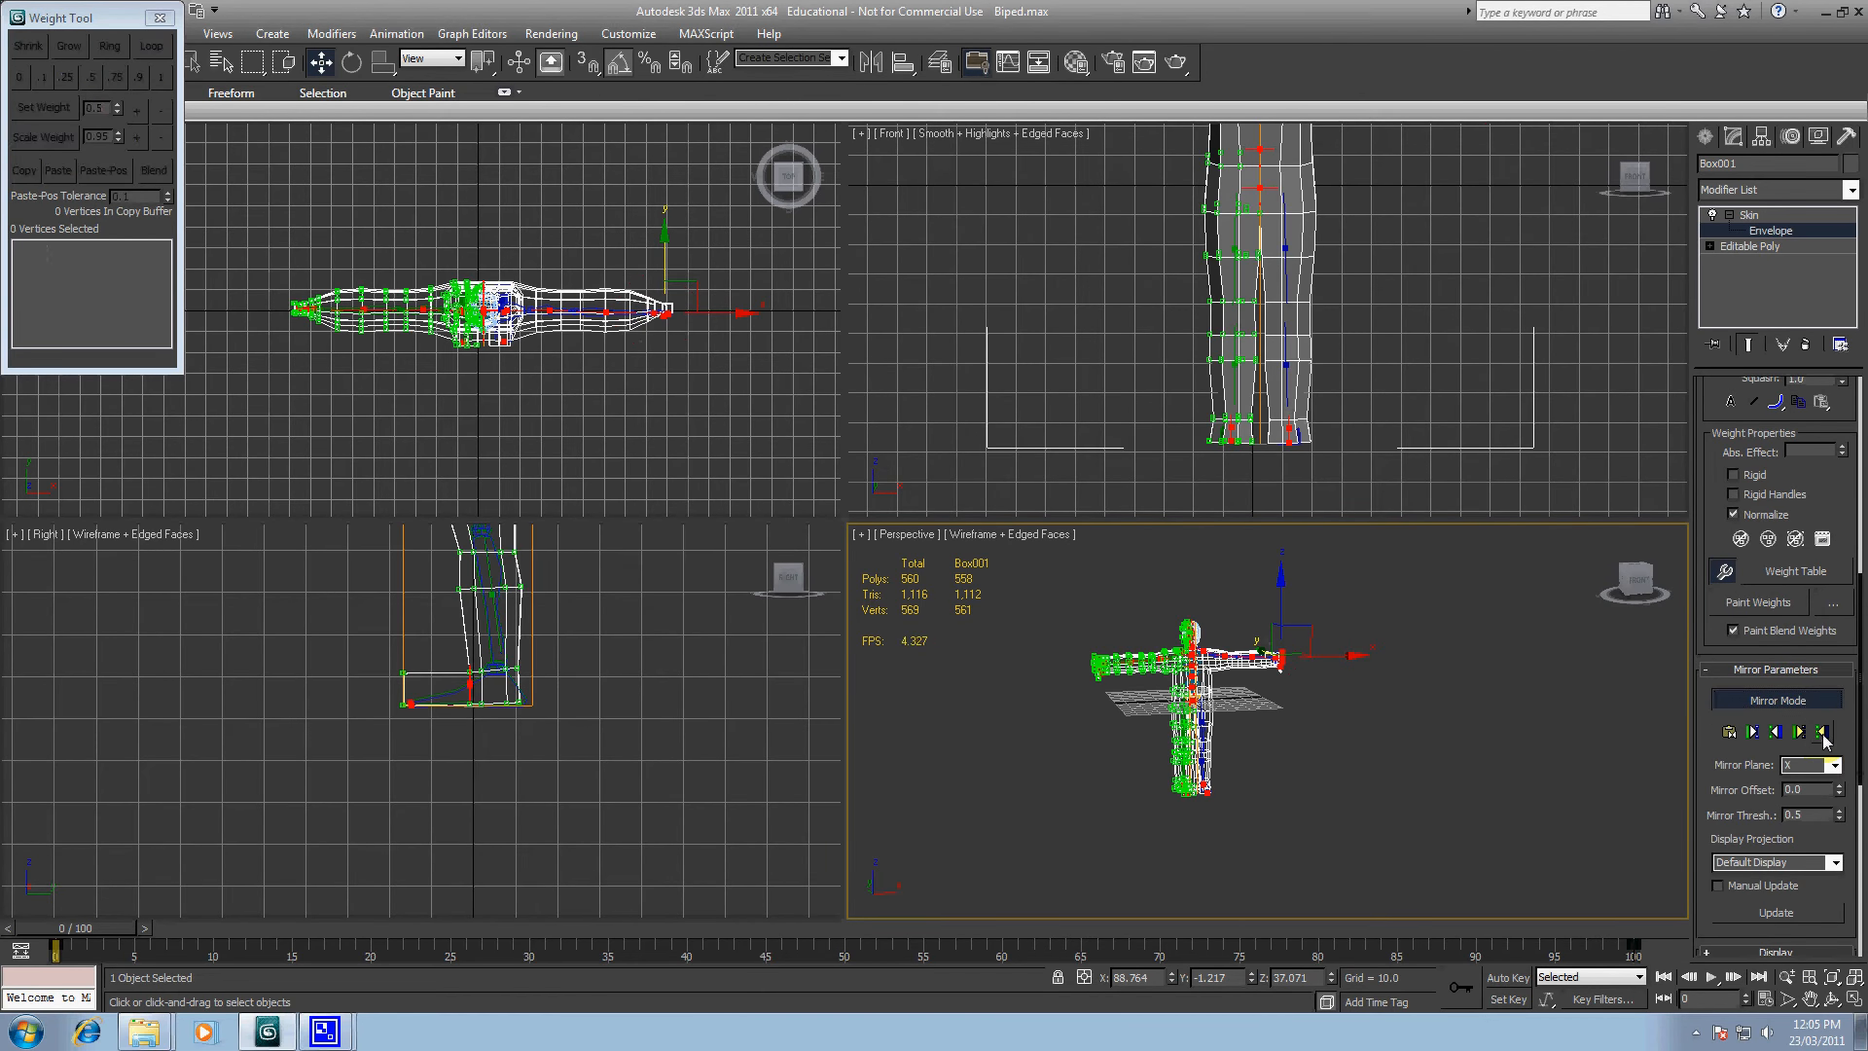
pyautogui.click(1820, 731)
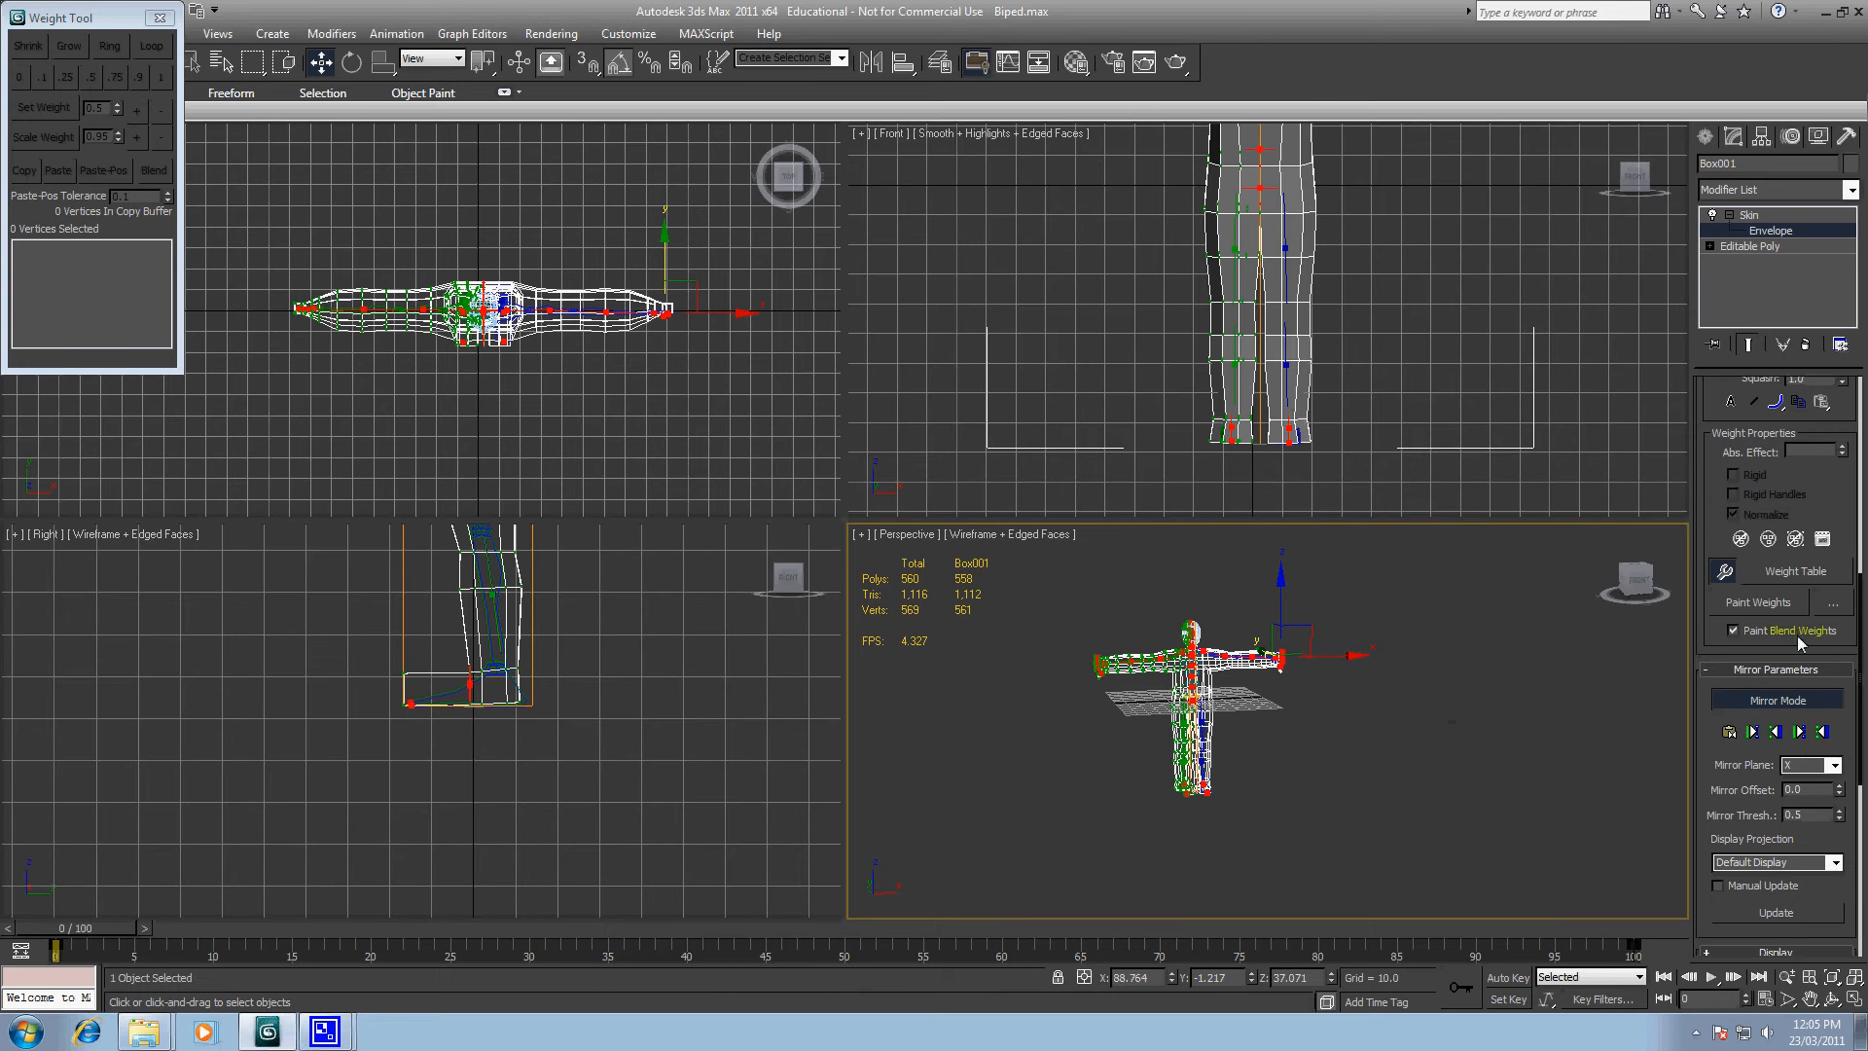
pyautogui.click(1796, 700)
pyautogui.scroll(5, 1417, 714)
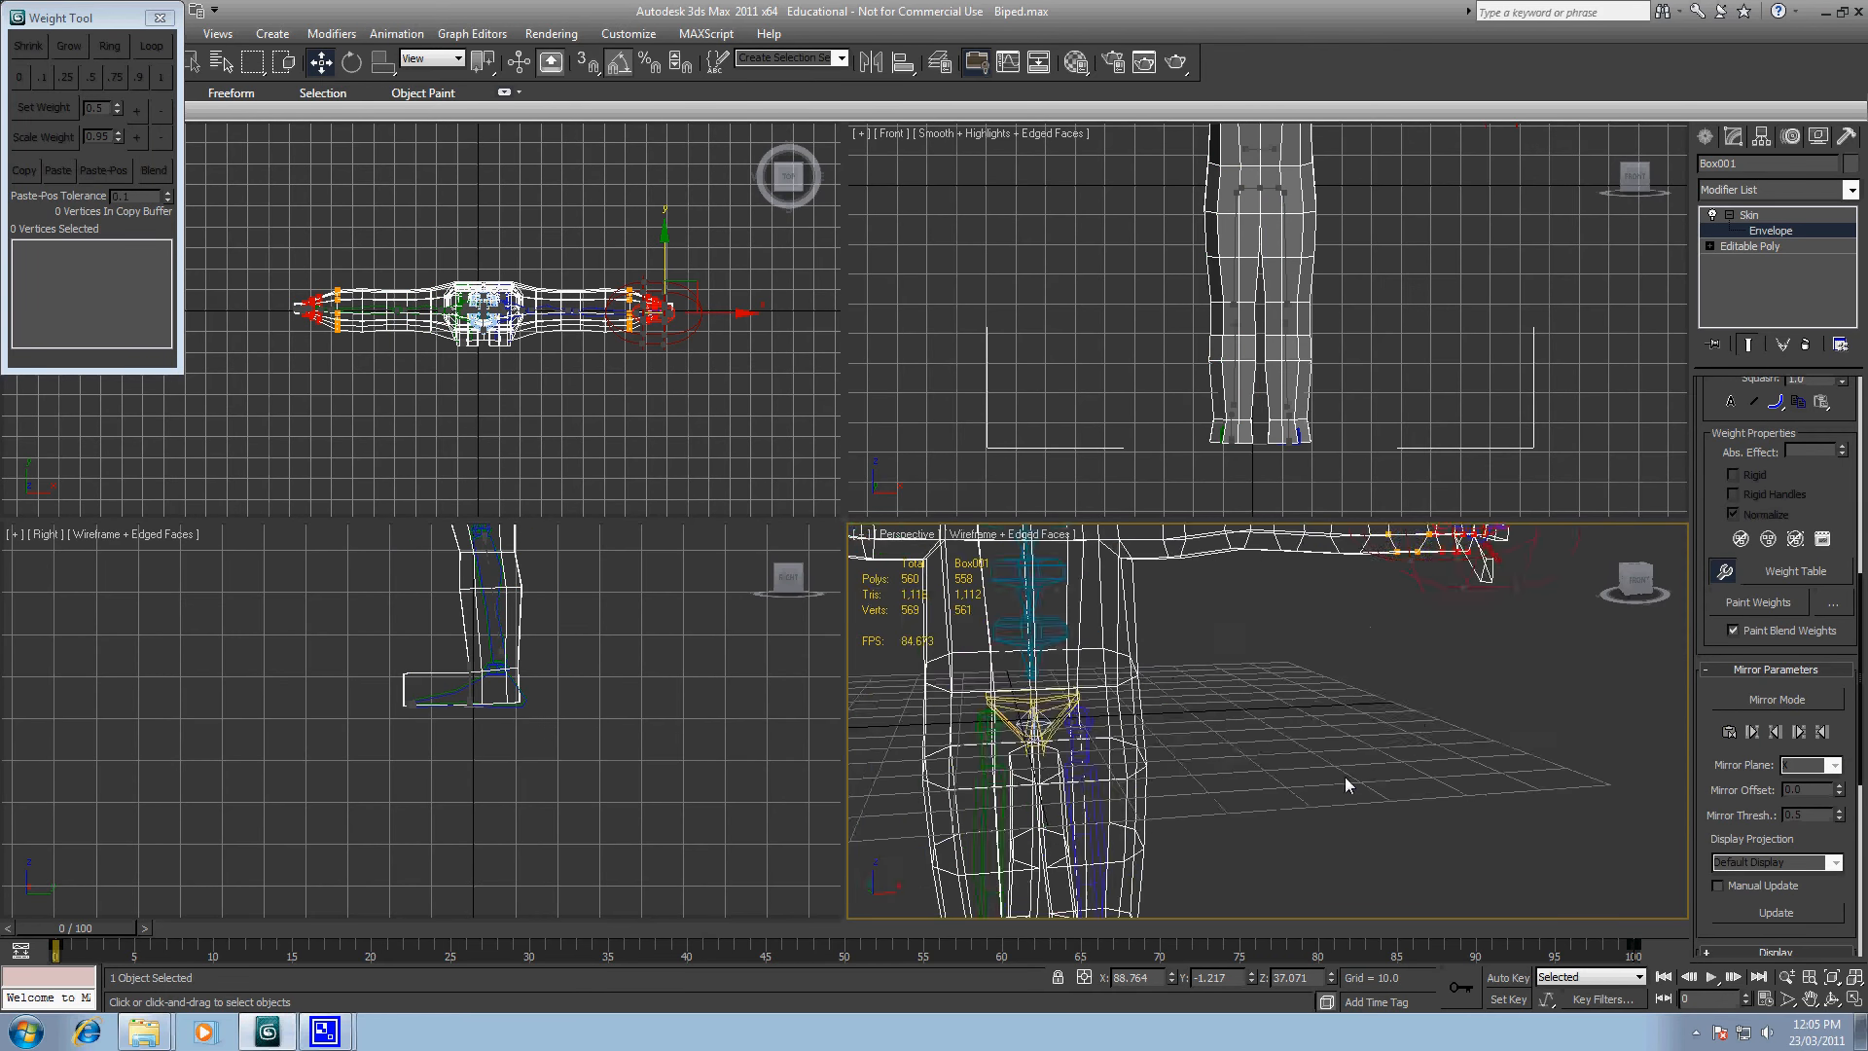
# Step: Leave the Skin envelope editing and freeze the character mesh so only the biped bones can be selected
pyautogui.scroll(-5, 1402, 754)
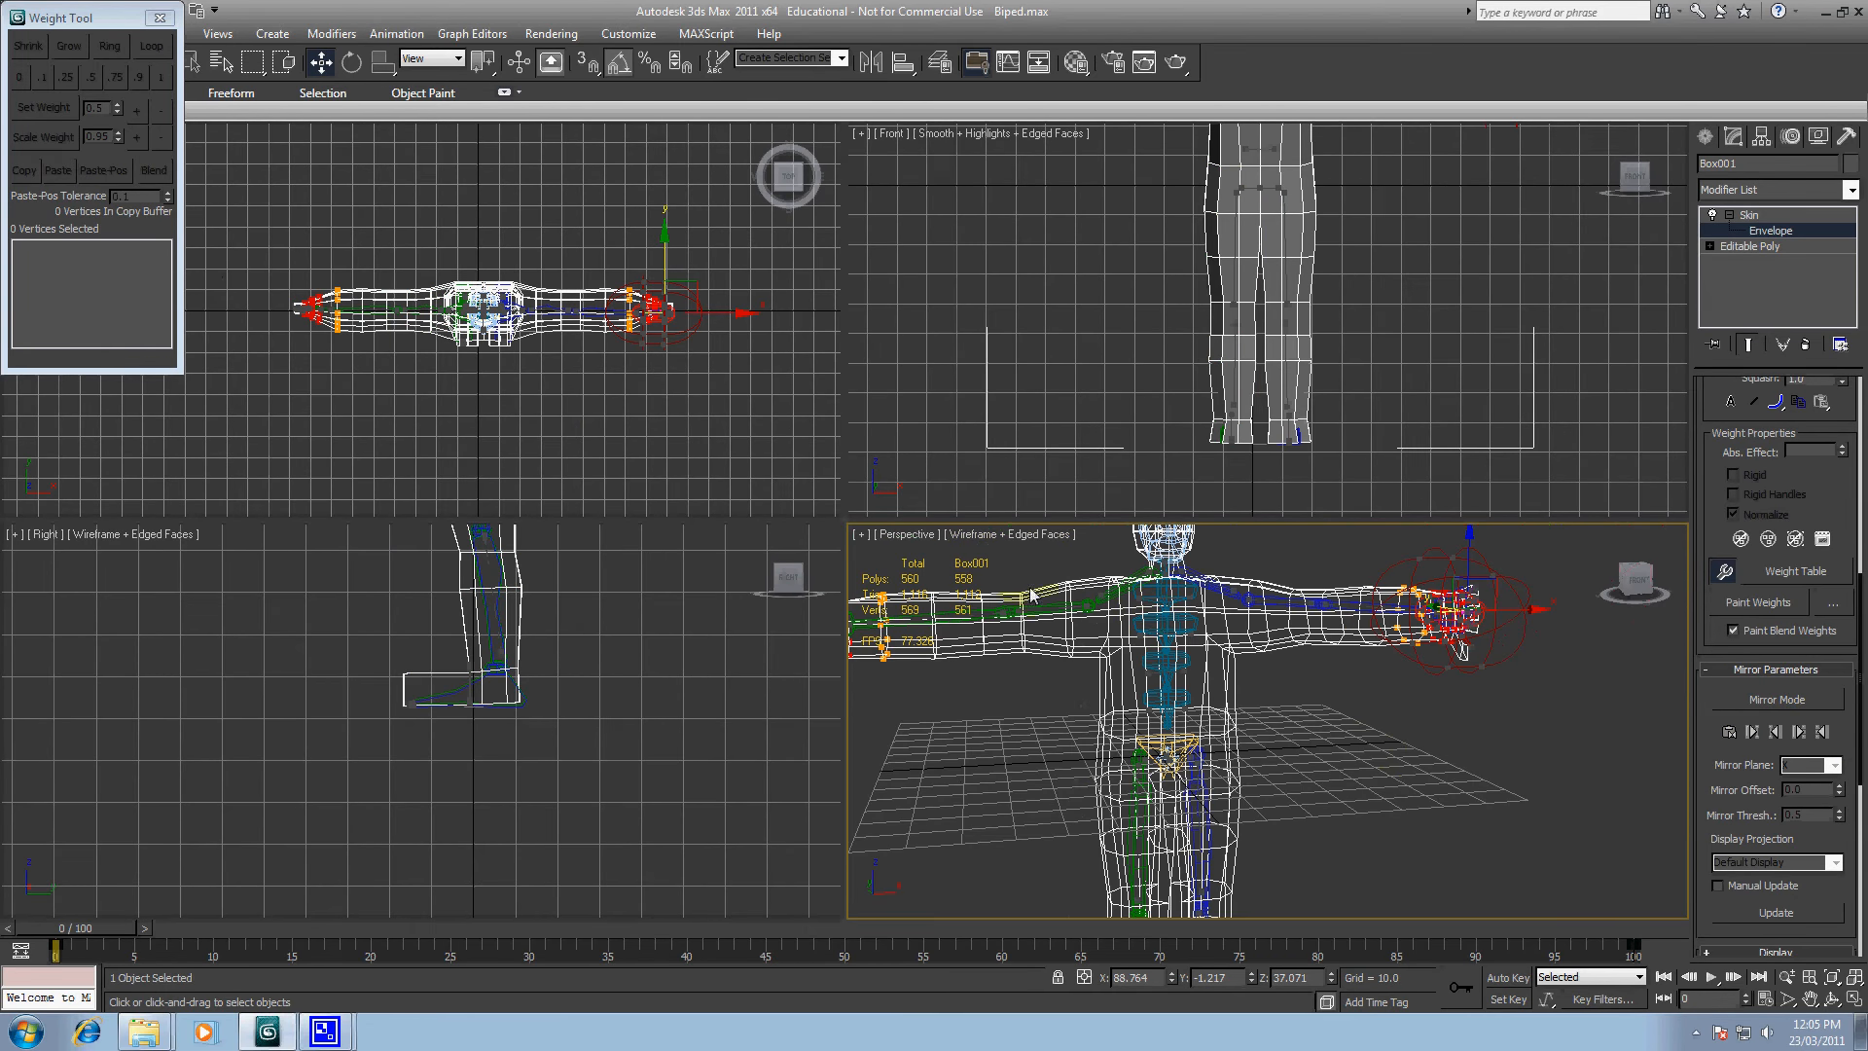
pyautogui.click(1790, 136)
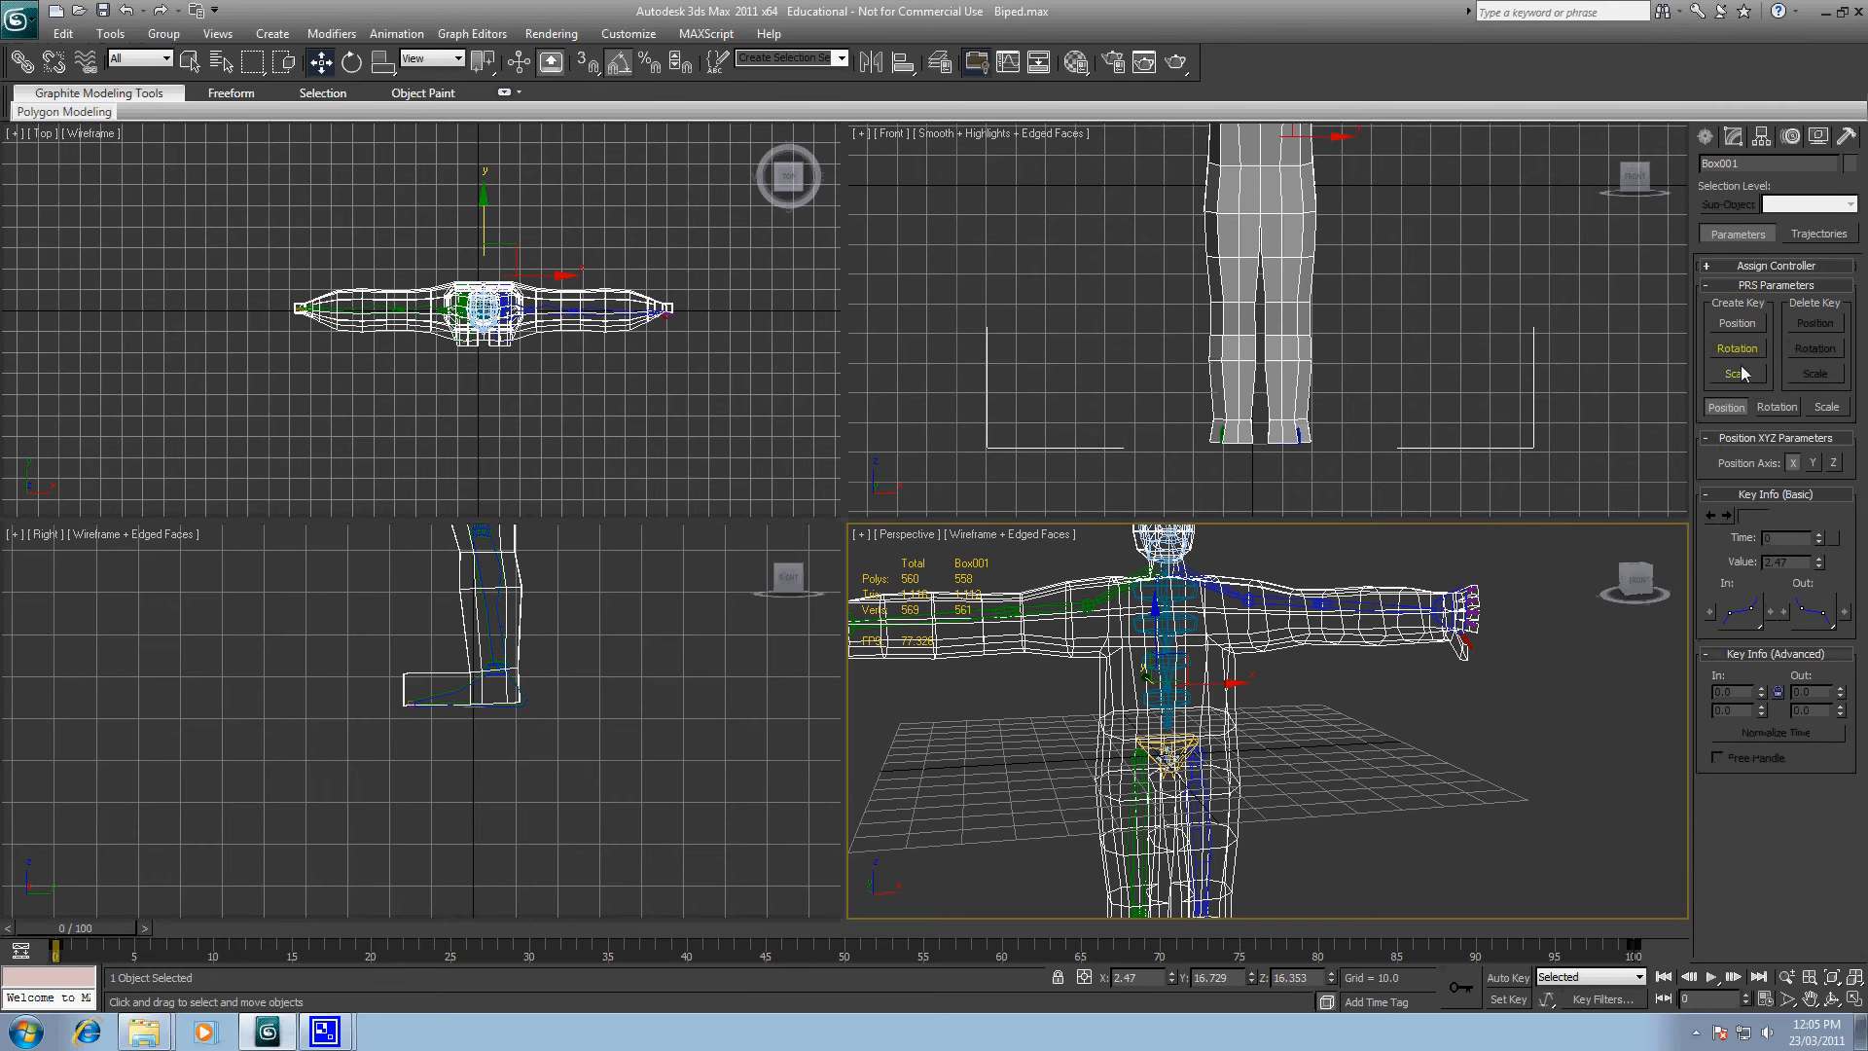
pyautogui.click(1232, 602)
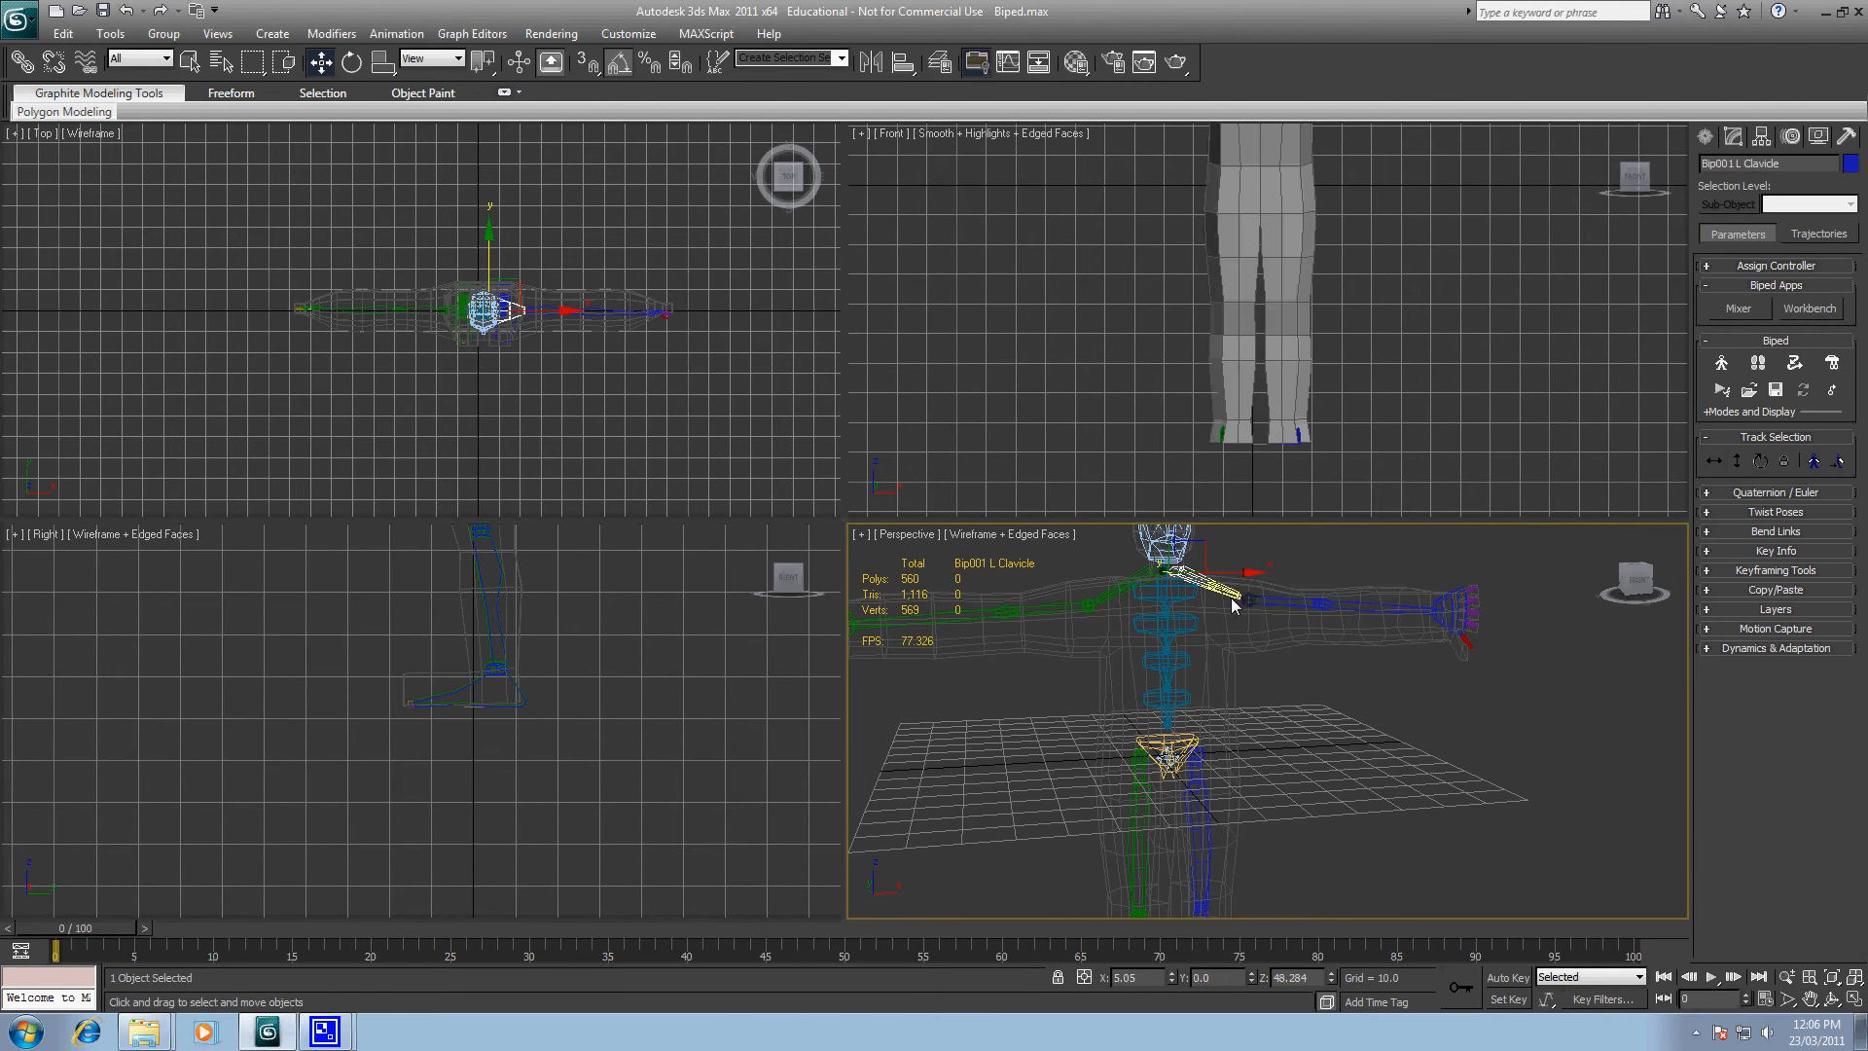
pyautogui.click(1404, 669)
pyautogui.click(1313, 636)
pyautogui.rightClick(1313, 636)
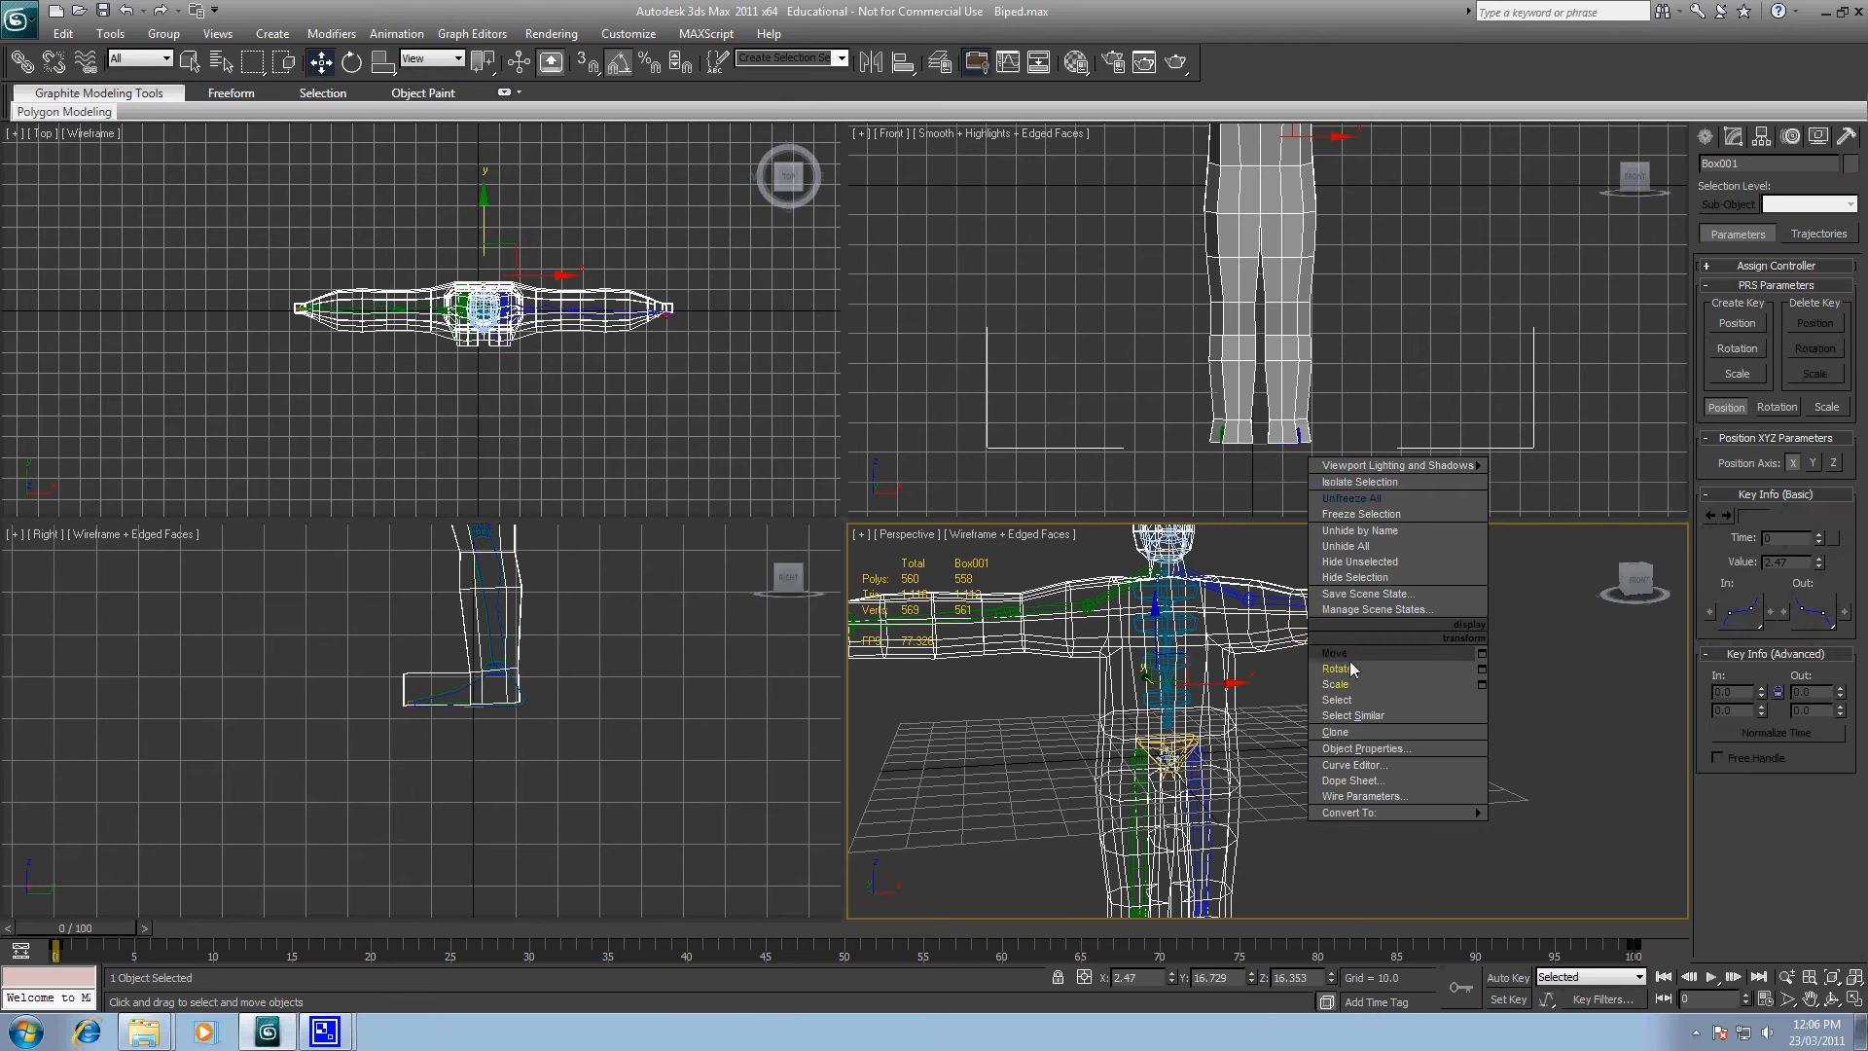
pyautogui.click(1358, 512)
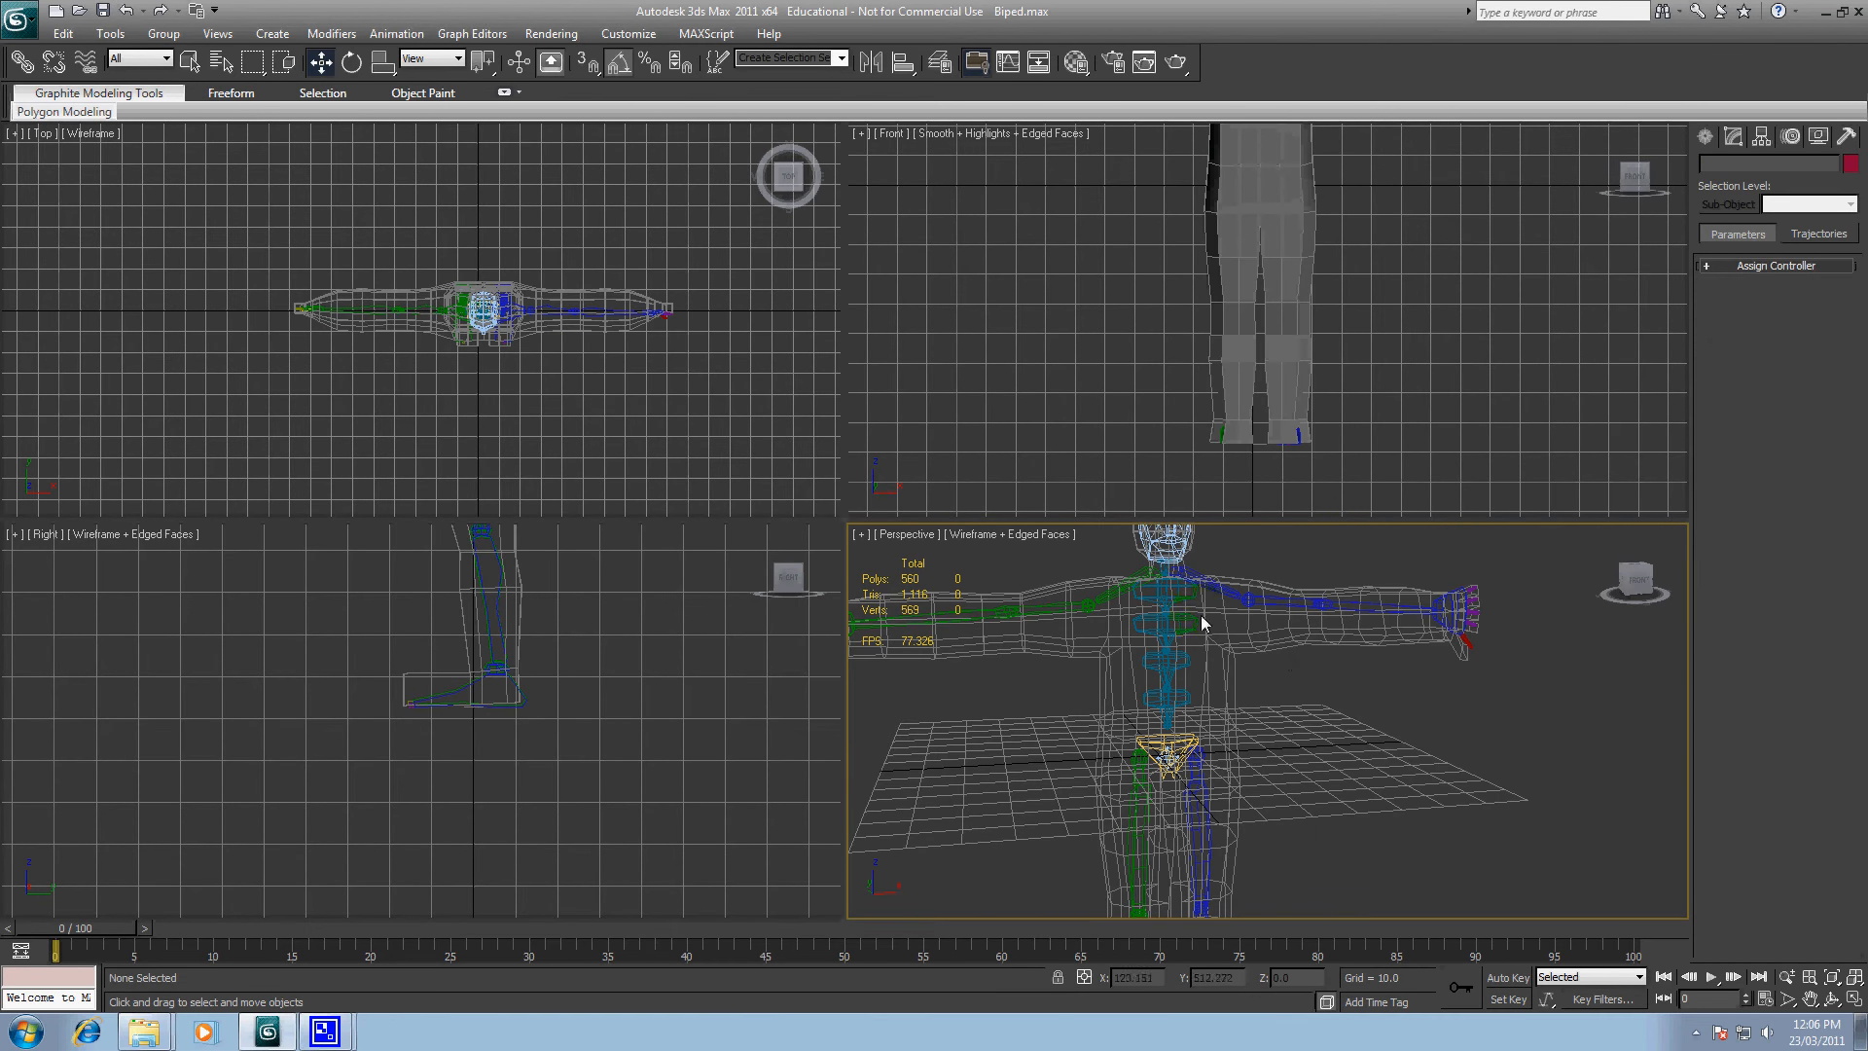
# Step: Move Bip001 L Foot around to test how the mesh follows the left foot
pyautogui.scroll(-5, 1357, 727)
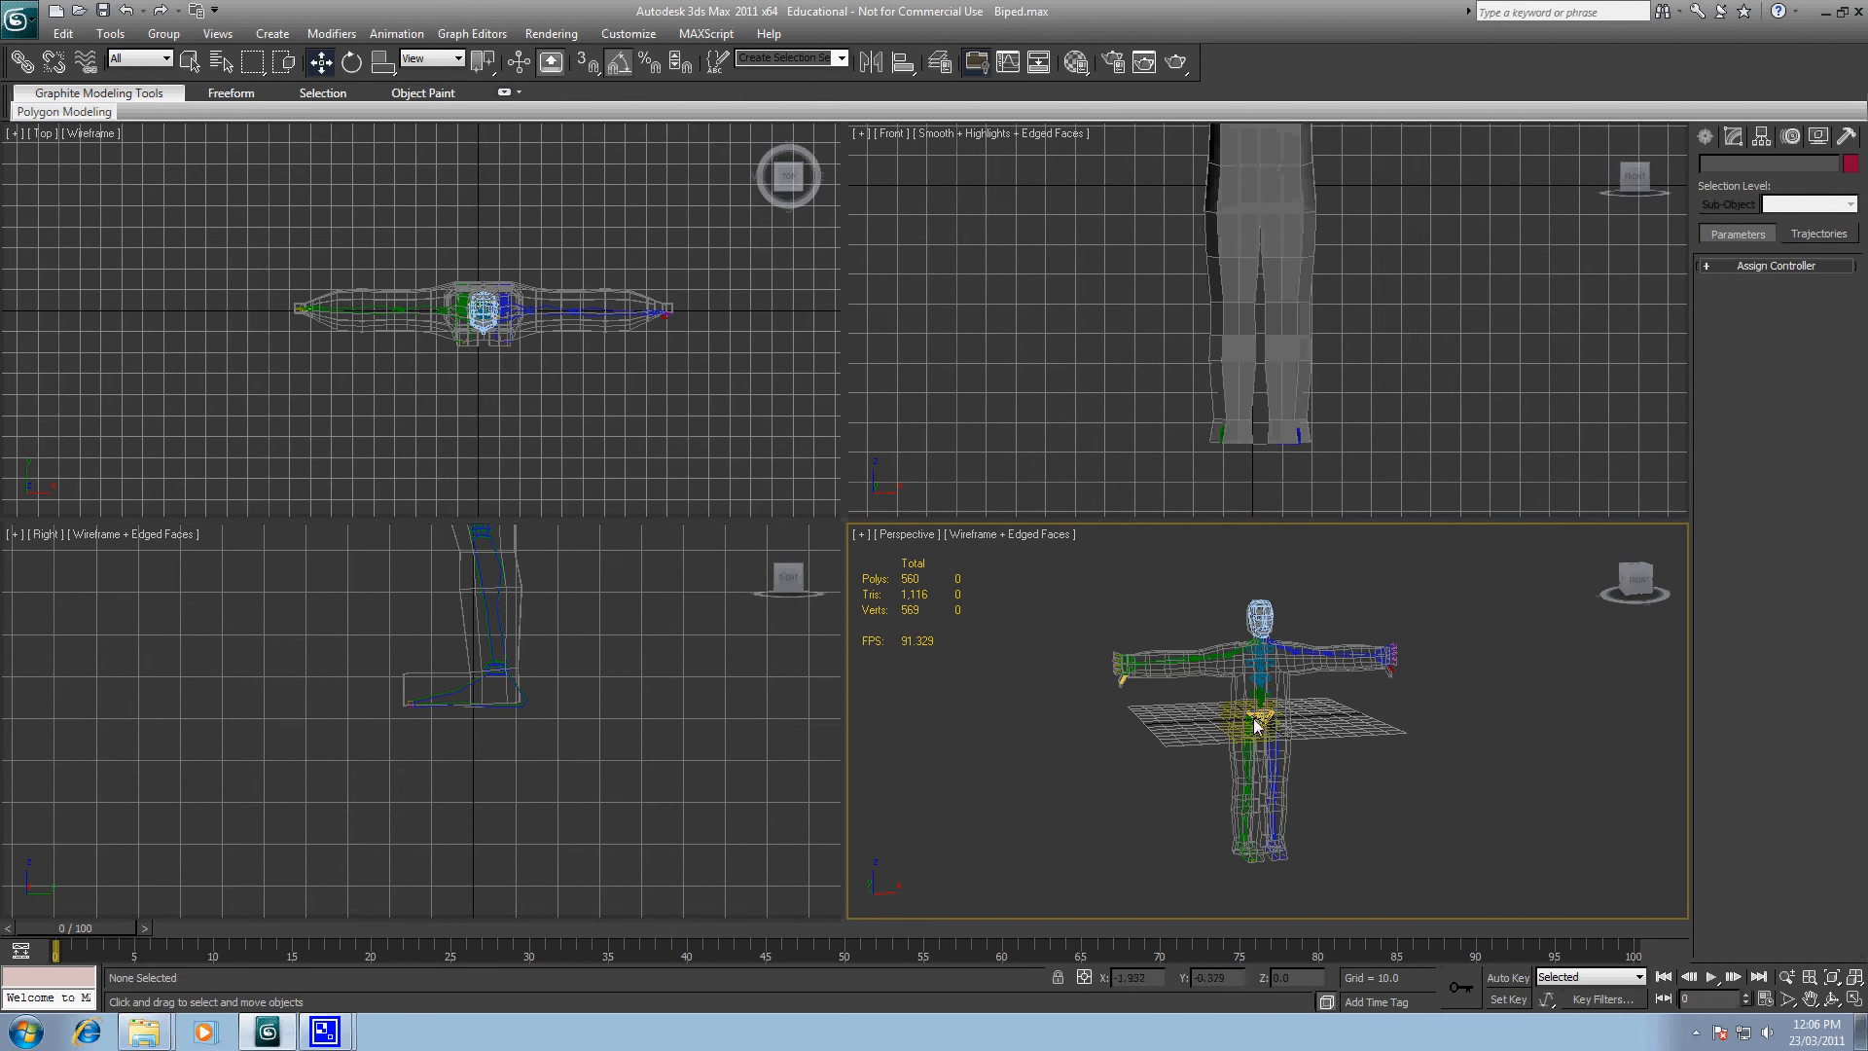
pyautogui.scroll(5, 1255, 725)
pyautogui.click(1319, 900)
pyautogui.moveTo(1350, 860); pyautogui.dragTo(1353, 681, button='middle')
pyautogui.moveTo(1309, 699); pyautogui.dragTo(1351, 666)
pyautogui.moveTo(1320, 695); pyautogui.dragTo(1316, 766)
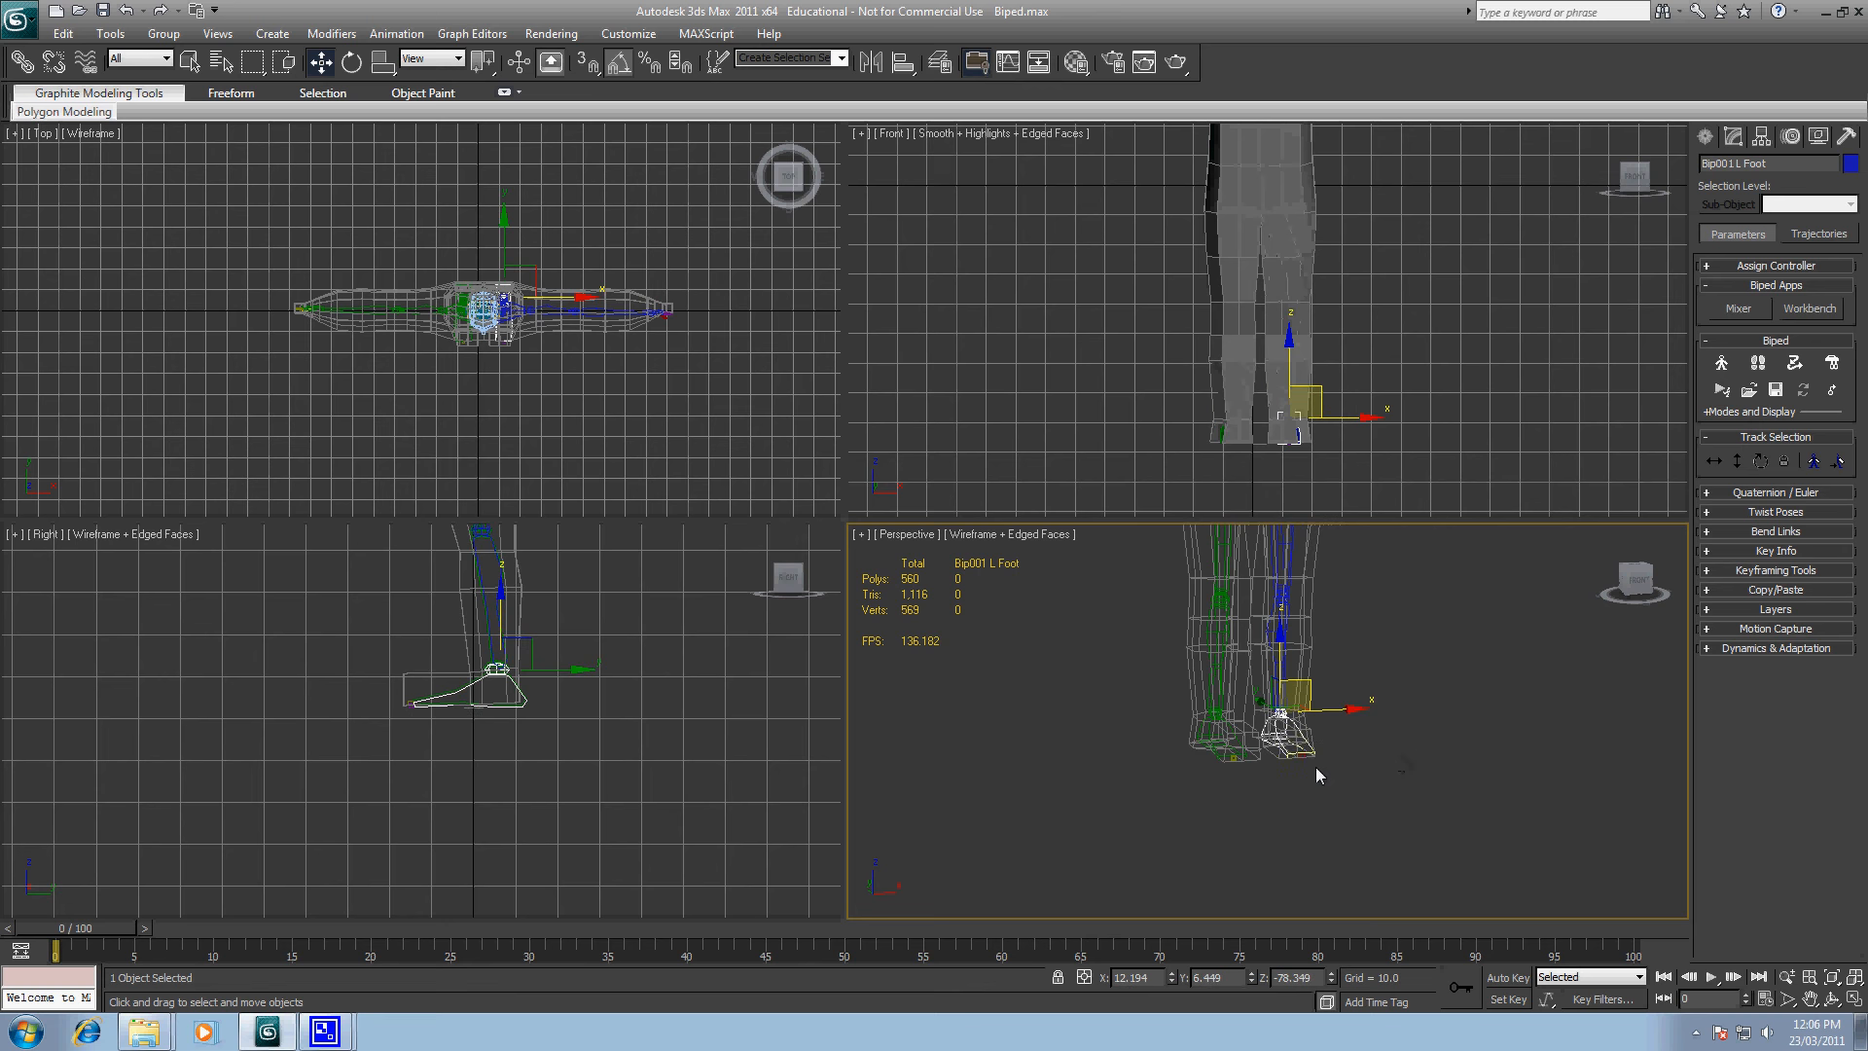
# Step: Move Bip001 L Thigh sideways to test how the upper leg and hip deform
pyautogui.click(1457, 704)
pyautogui.moveTo(1379, 603); pyautogui.dragTo(1367, 798, button='middle')
pyautogui.click(1266, 688)
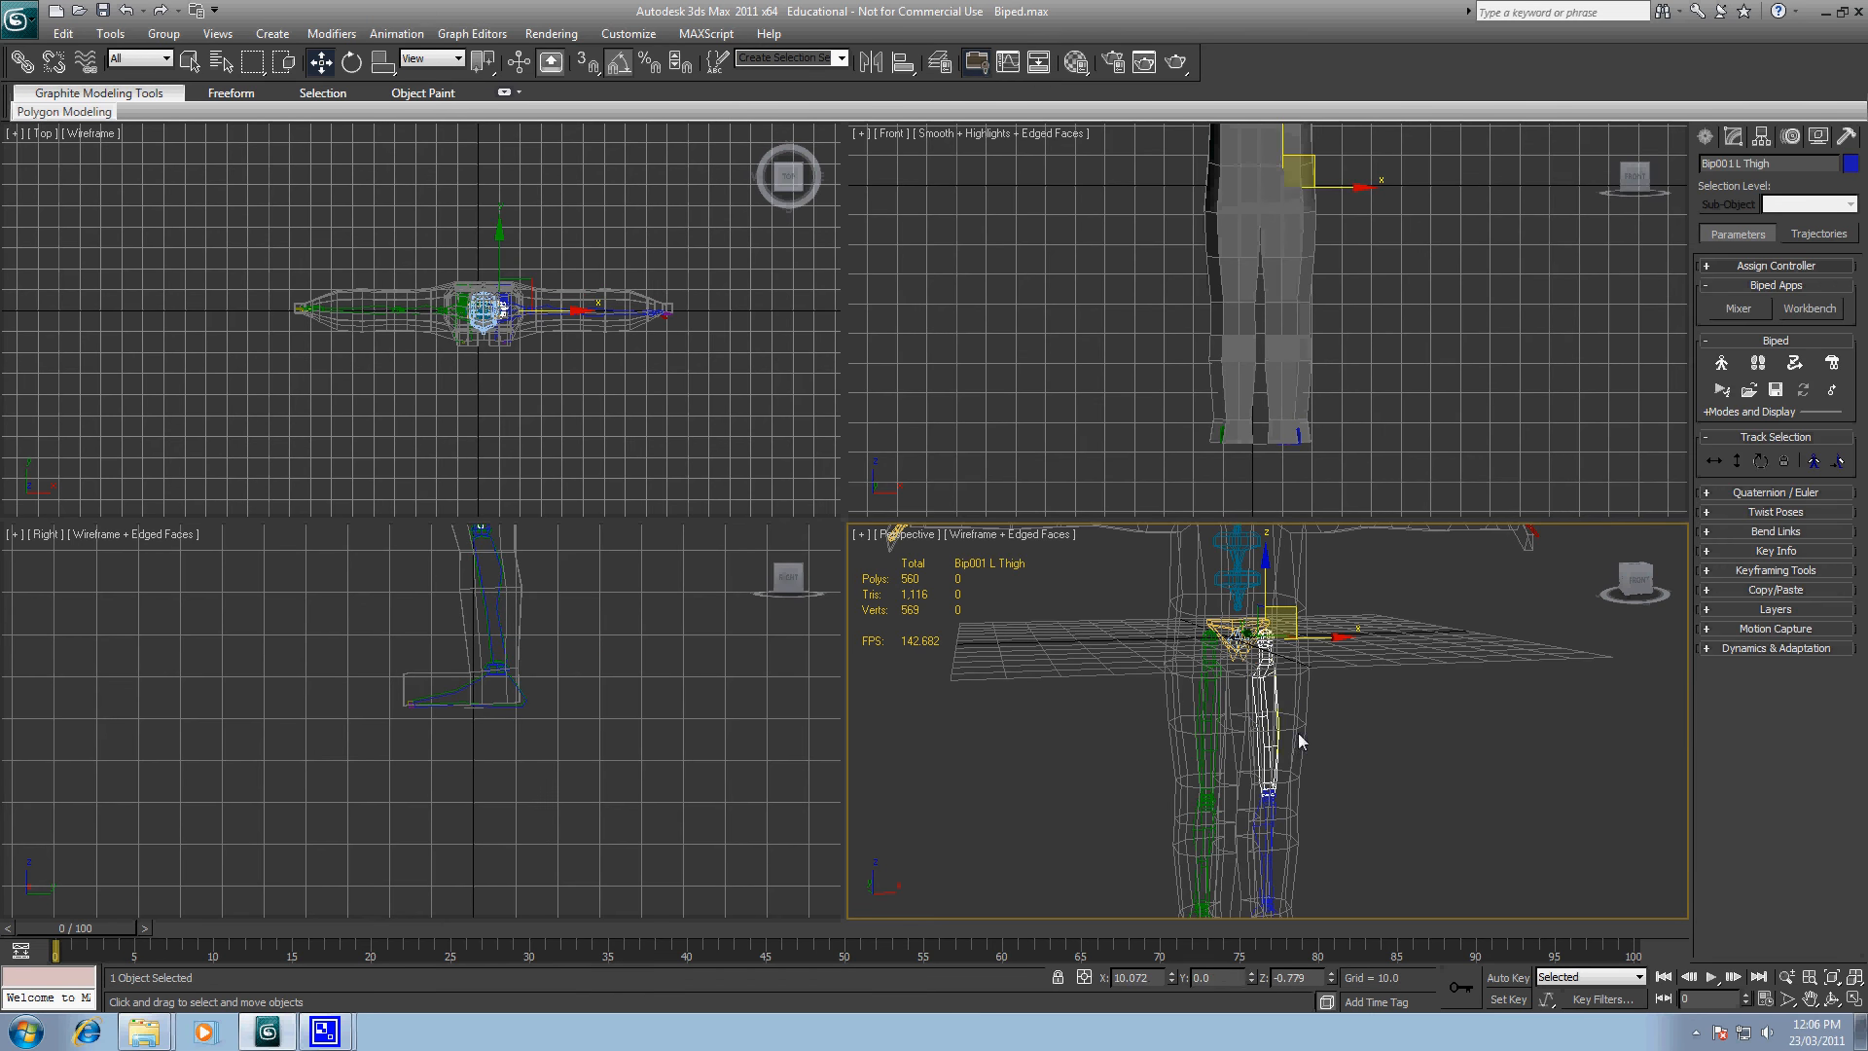
pyautogui.moveTo(1308, 637); pyautogui.dragTo(1387, 644)
# Step: Move the left hand bone to test how the arm mesh follows
pyautogui.moveTo(1387, 644); pyautogui.dragTo(1397, 714, button='middle')
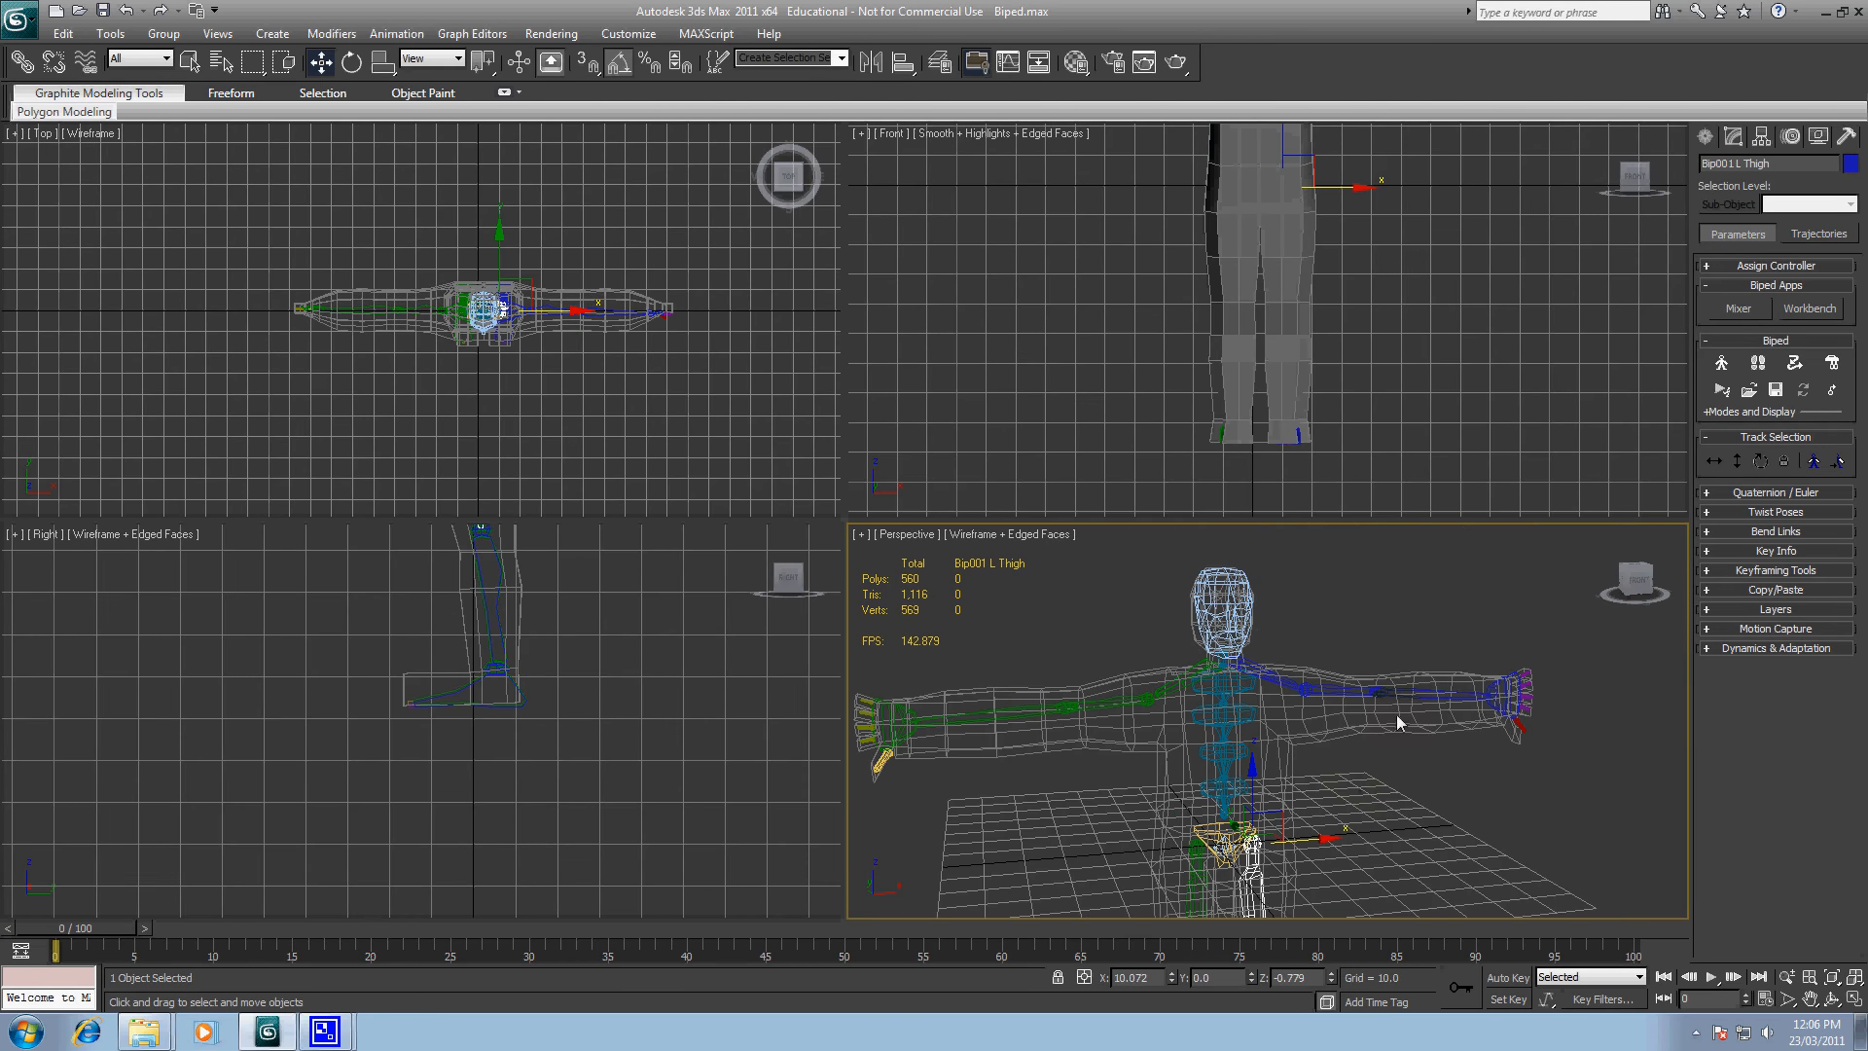
pyautogui.click(1512, 698)
pyautogui.moveTo(1494, 636); pyautogui.dragTo(1537, 627)
# Step: Move and rotate Bip001 L Clavicle to test the shoulder deformation, discarding the pose
pyautogui.click(1288, 683)
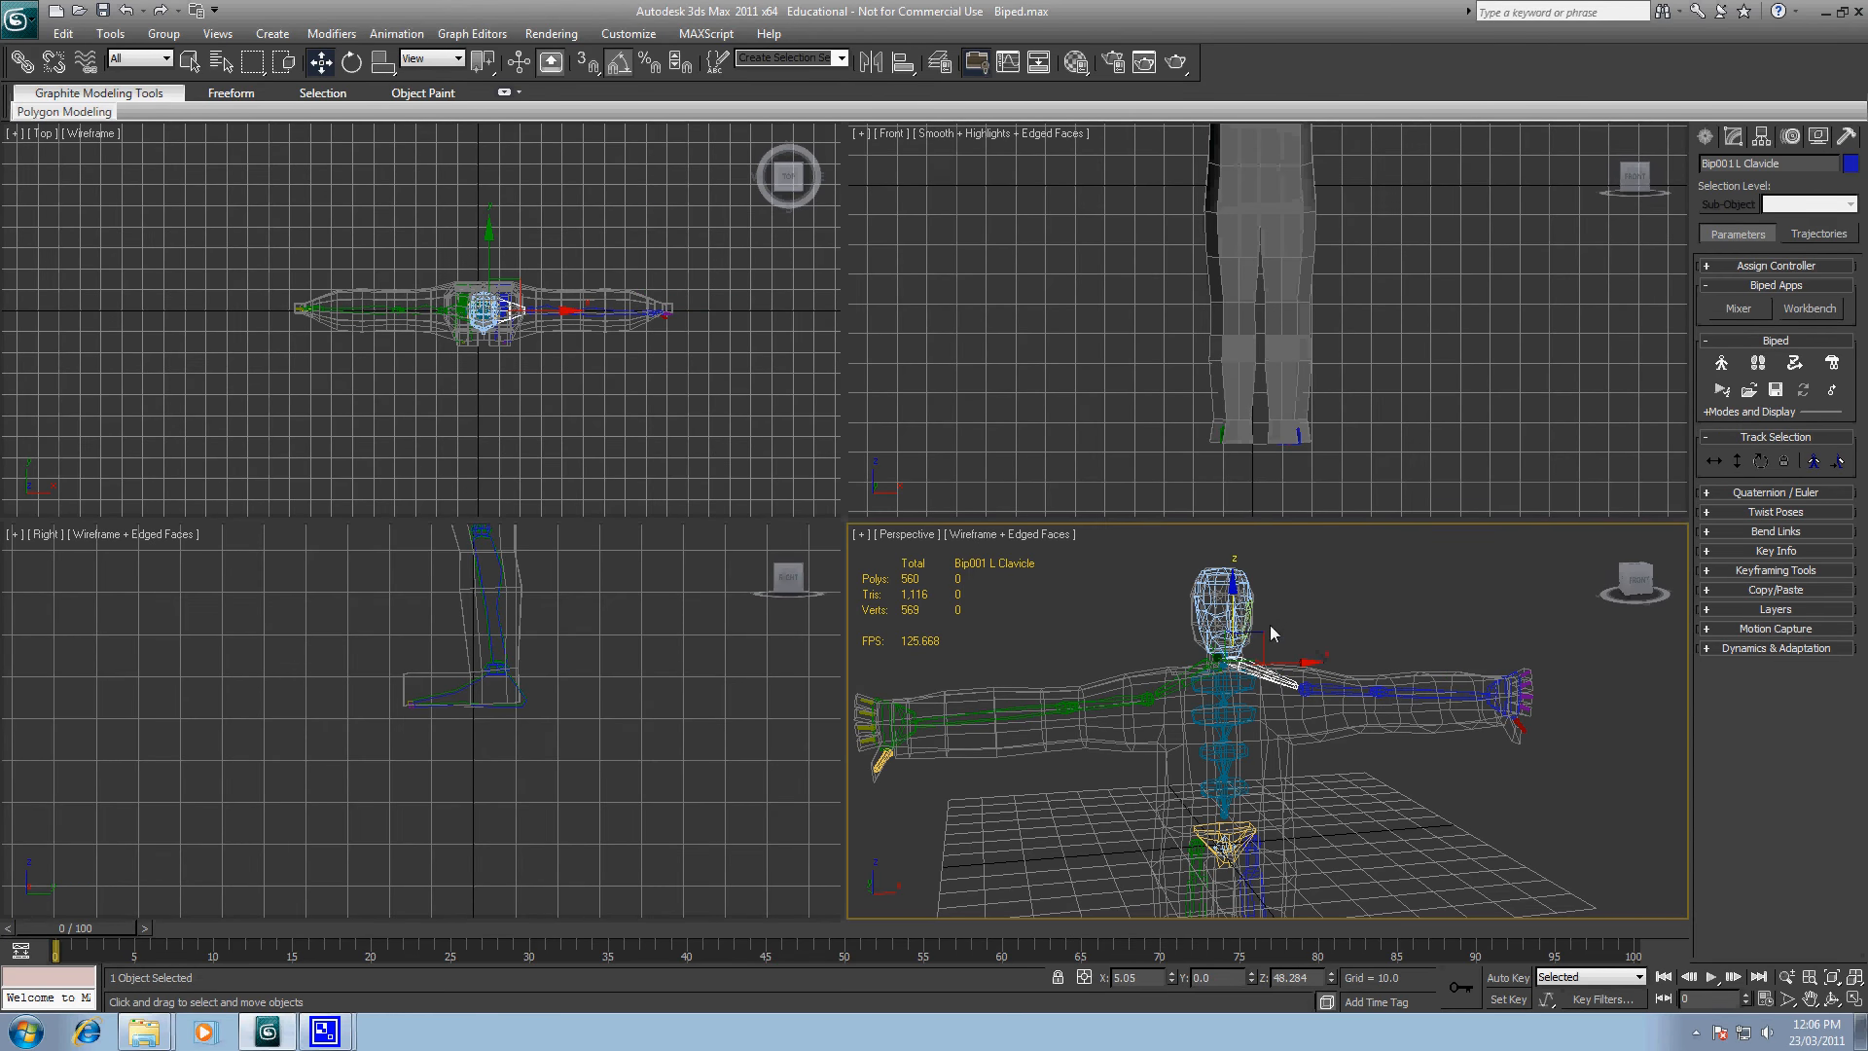
pyautogui.moveTo(1257, 641); pyautogui.dragTo(1416, 663)
pyautogui.press('e')
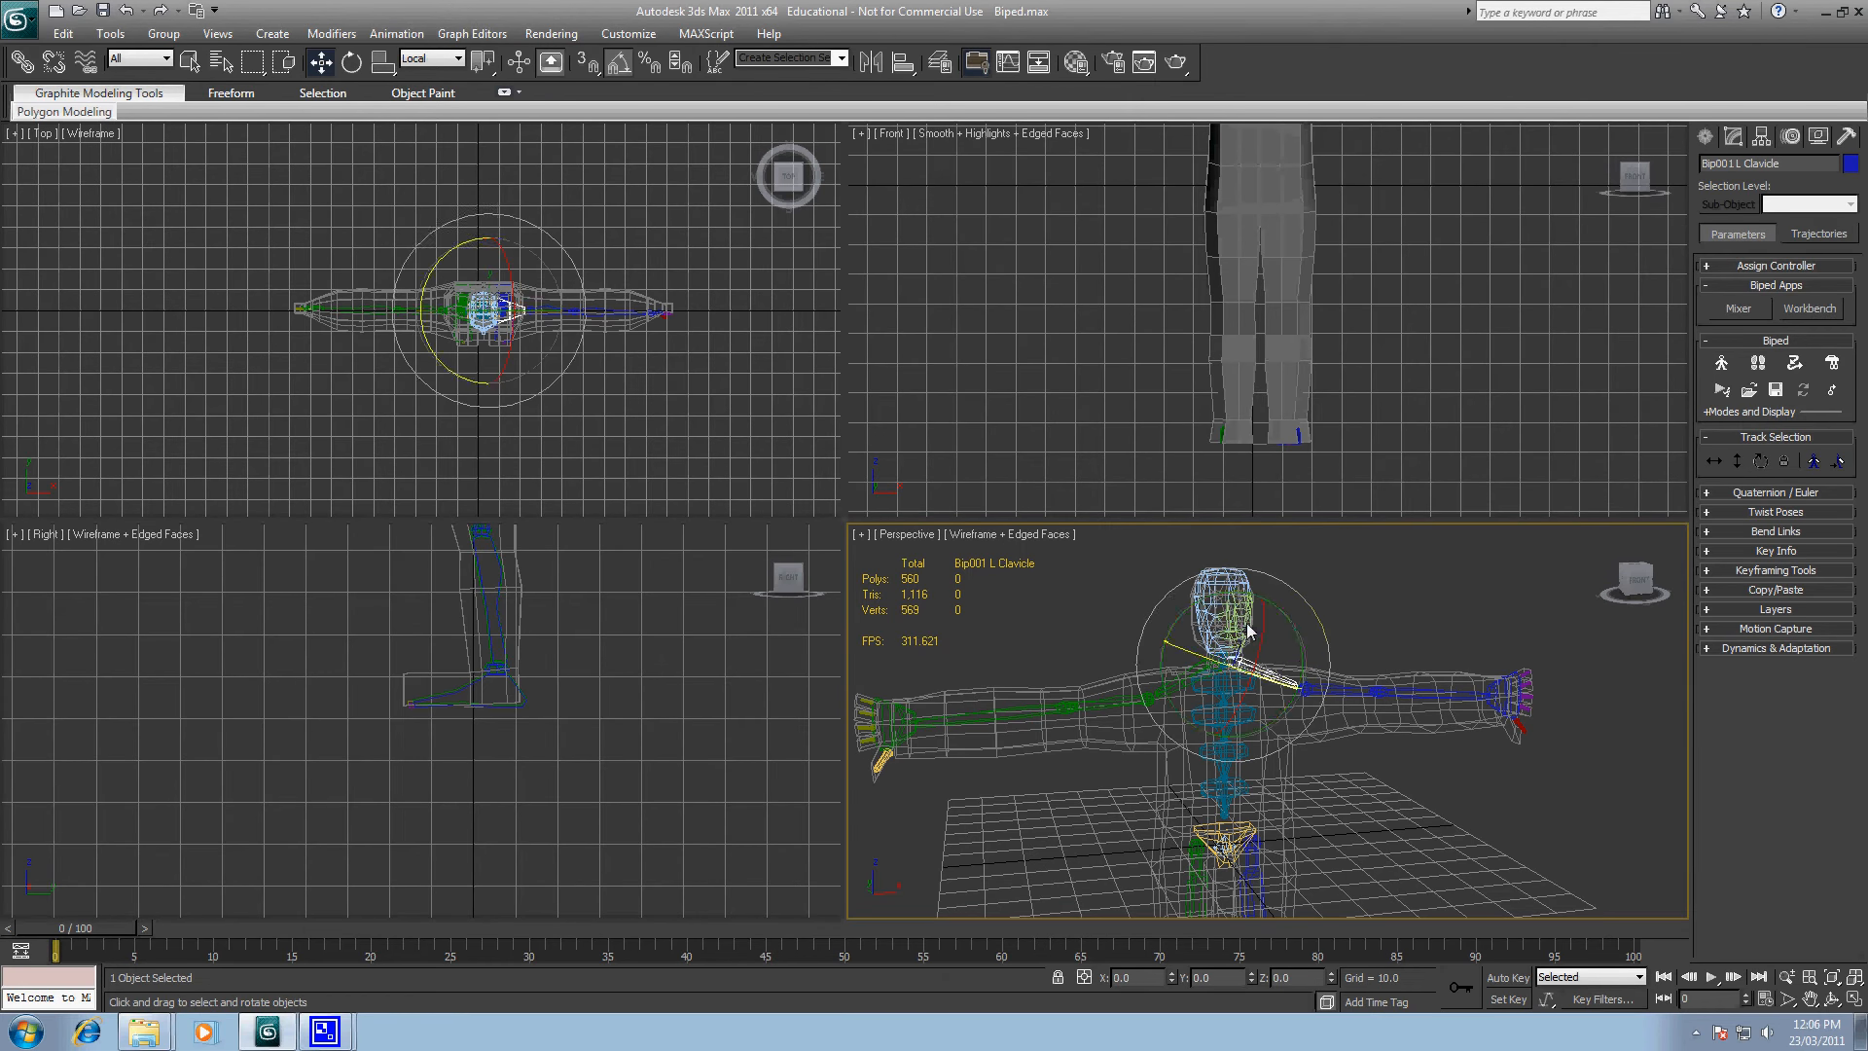
pyautogui.moveTo(1292, 628)
pyautogui.mouseDown()
pyautogui.moveTo(1274, 604)
pyautogui.moveTo(1367, 653)
pyautogui.moveTo(1306, 598)
pyautogui.mouseUp()
pyautogui.rightClick(1305, 599)
pyautogui.click(1434, 599)
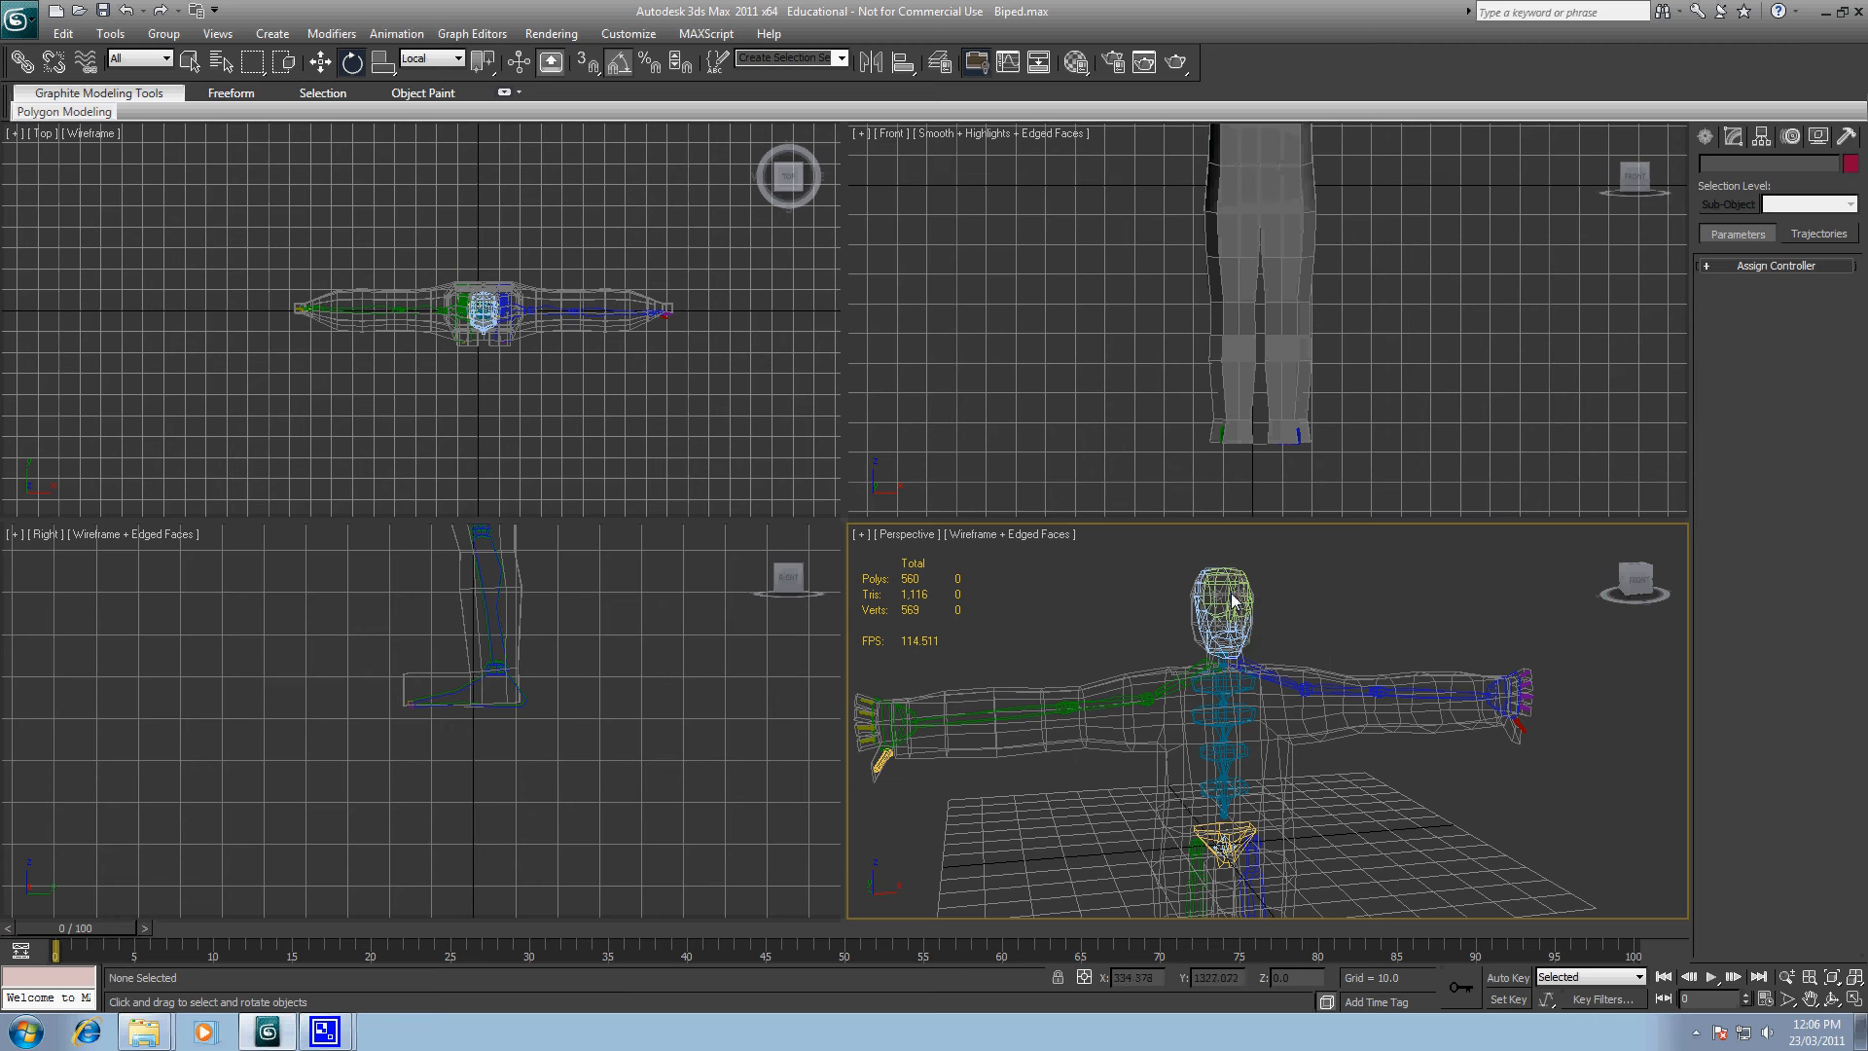
# Step: Rotate the head bone to test the head and neck deformation, discarding the pose
pyautogui.click(1231, 597)
pyautogui.moveTo(1253, 656)
pyautogui.mouseDown()
pyautogui.moveTo(1333, 658)
pyautogui.moveTo(1160, 673)
pyautogui.moveTo(1275, 665)
pyautogui.mouseUp()
pyautogui.rightClick(1275, 666)
# Step: Enable Bend Links Mode for Bip001 Spine and rotate the spine to test the torso deformation
pyautogui.click(1227, 802)
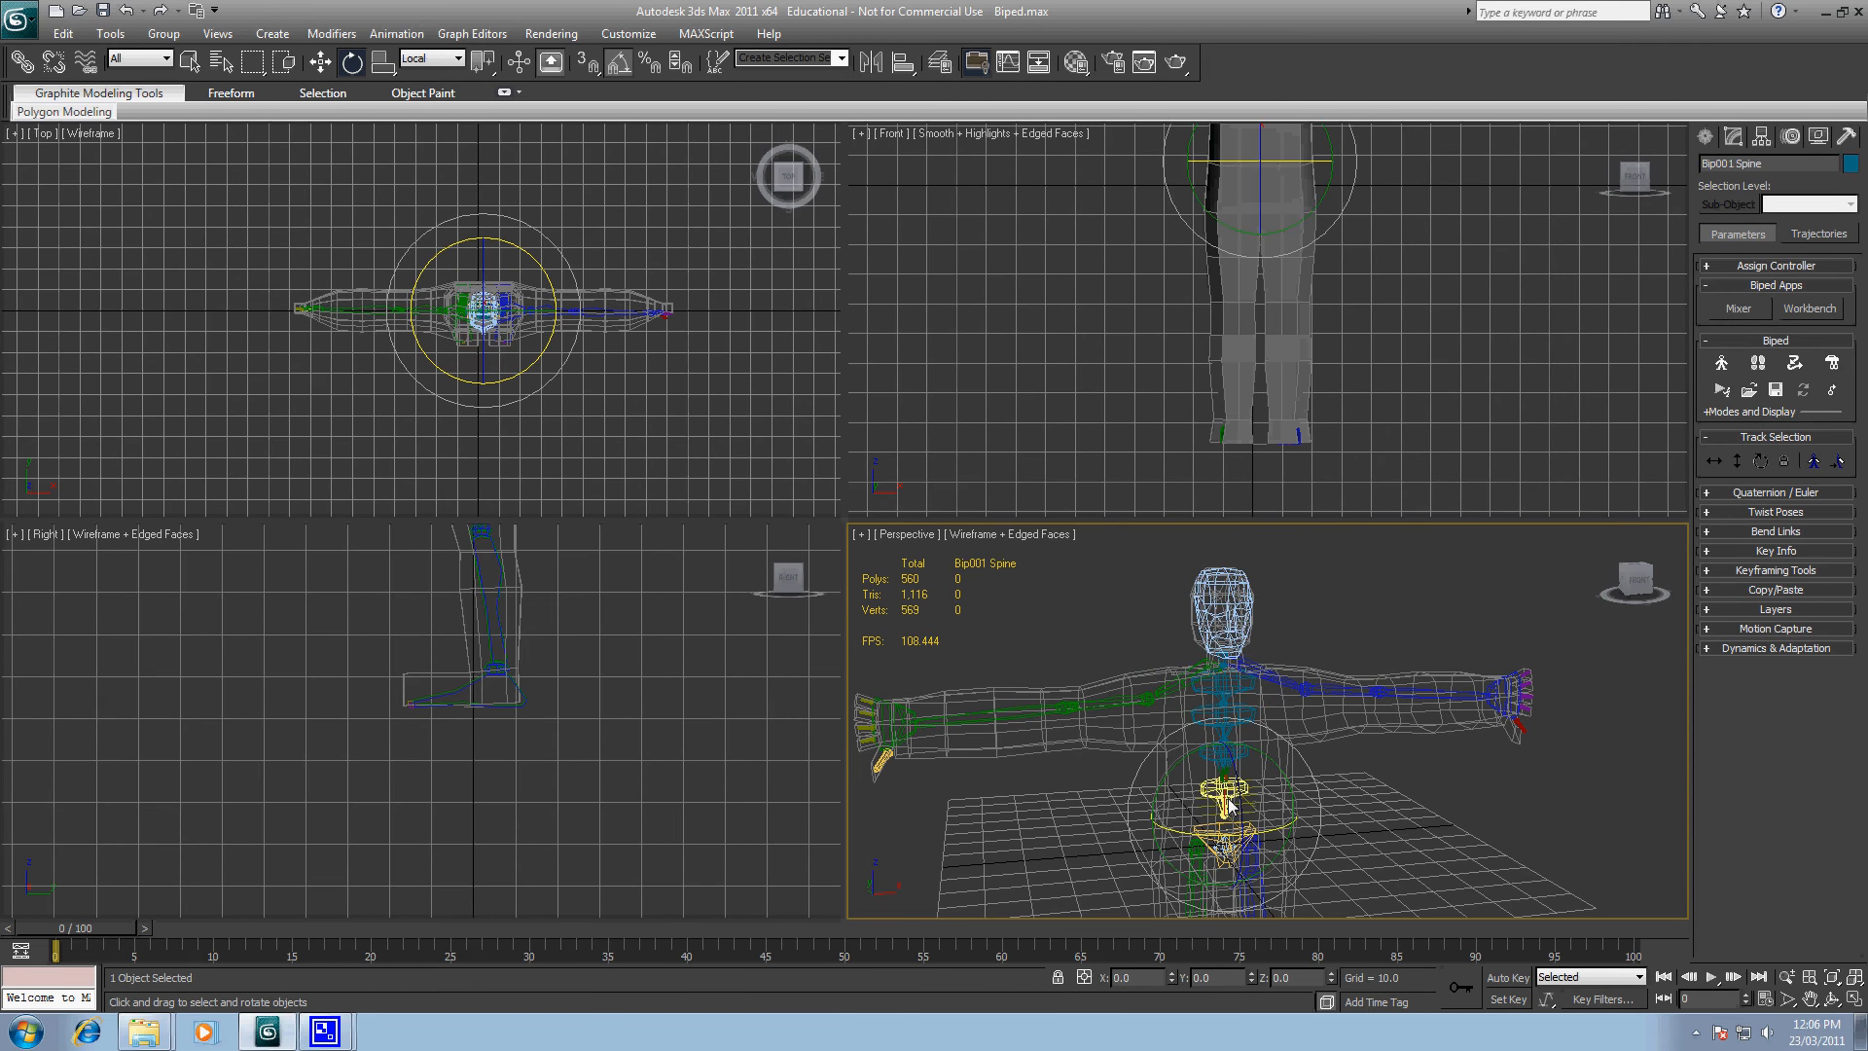
pyautogui.click(1721, 535)
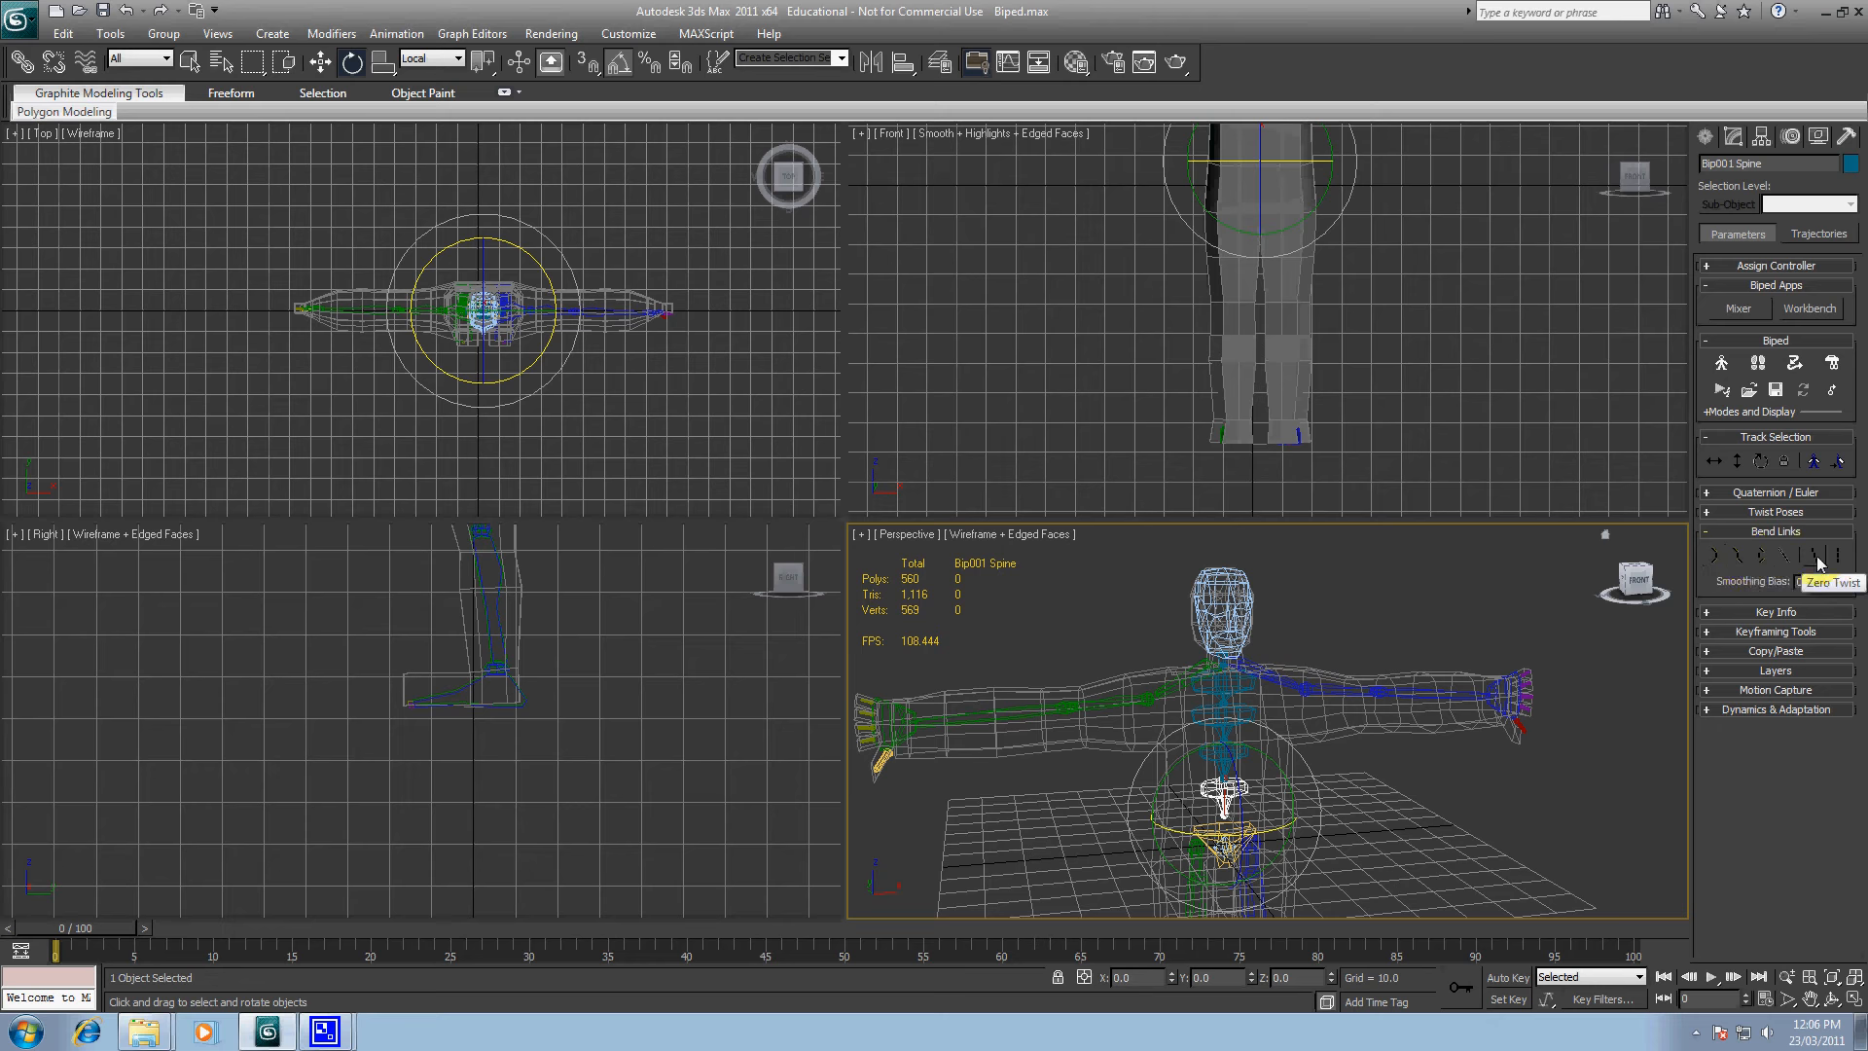
pyautogui.click(1712, 559)
pyautogui.moveTo(1440, 791); pyautogui.dragTo(1451, 664, button='middle')
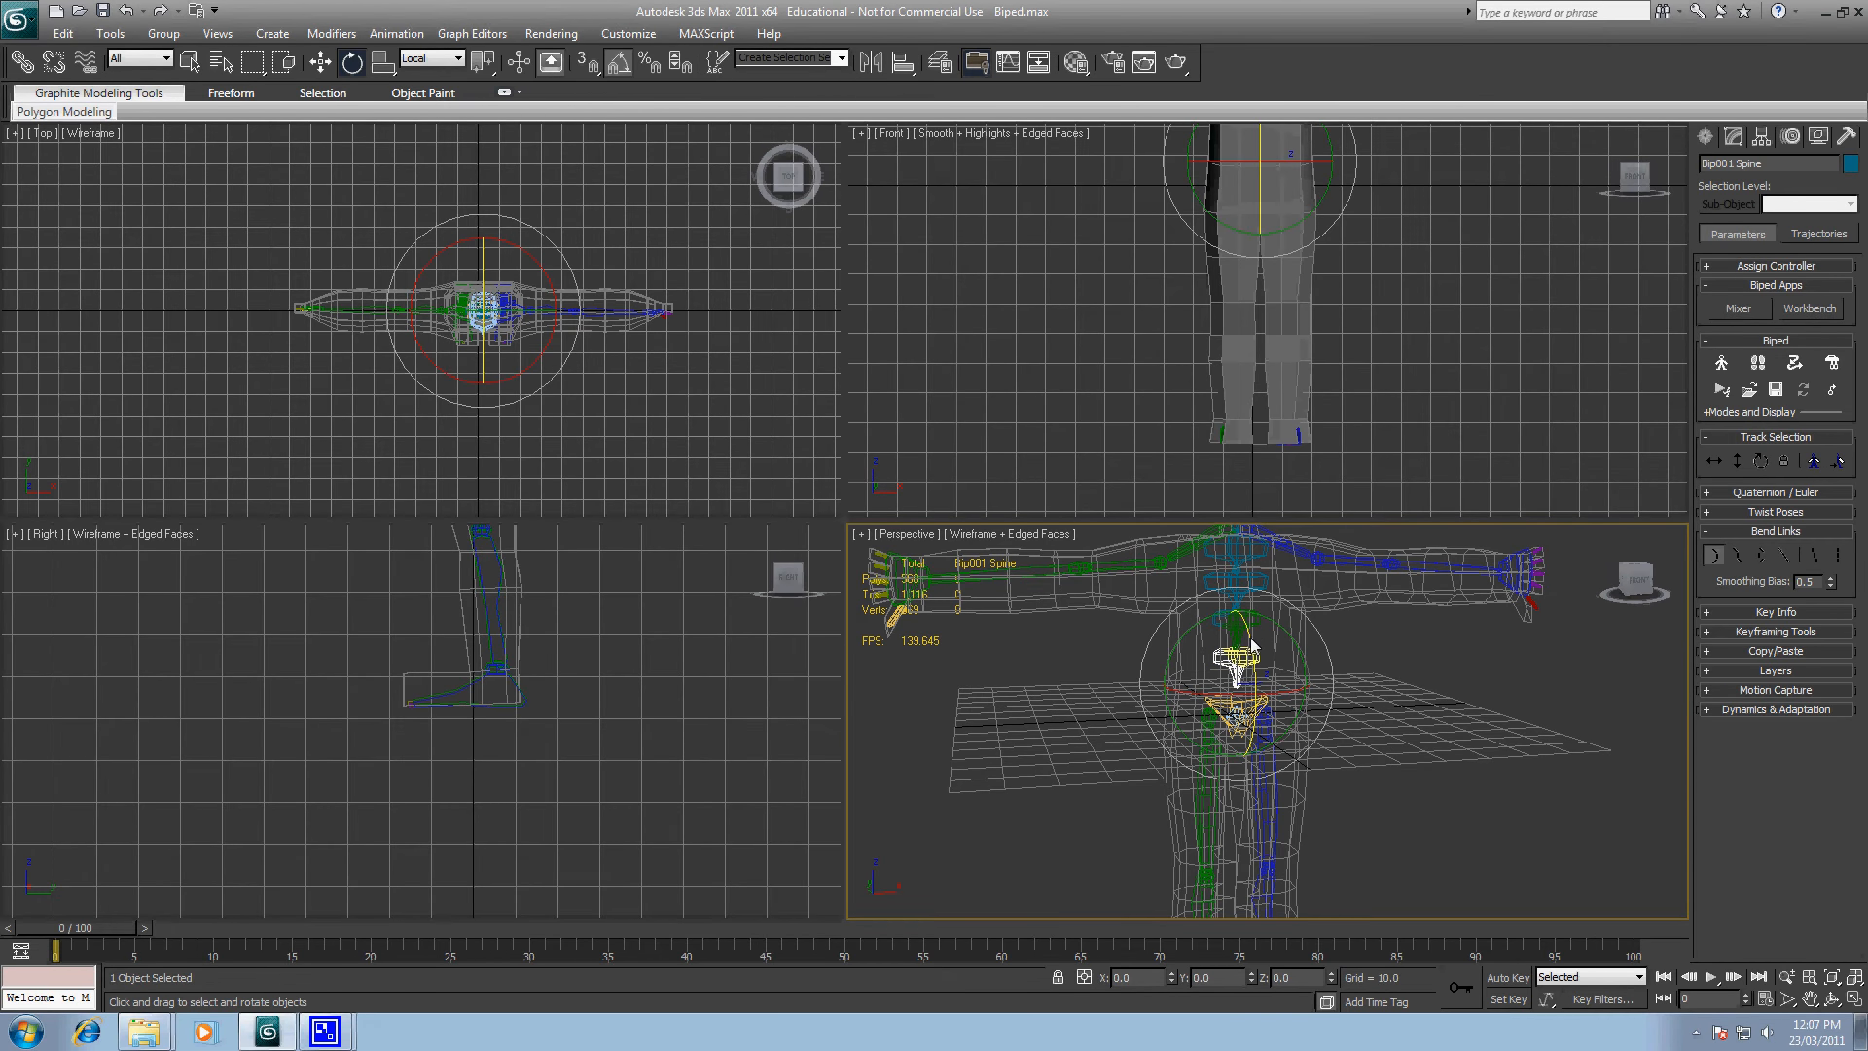
pyautogui.moveTo(1253, 649); pyautogui.dragTo(1375, 644)
pyautogui.click(1375, 644)
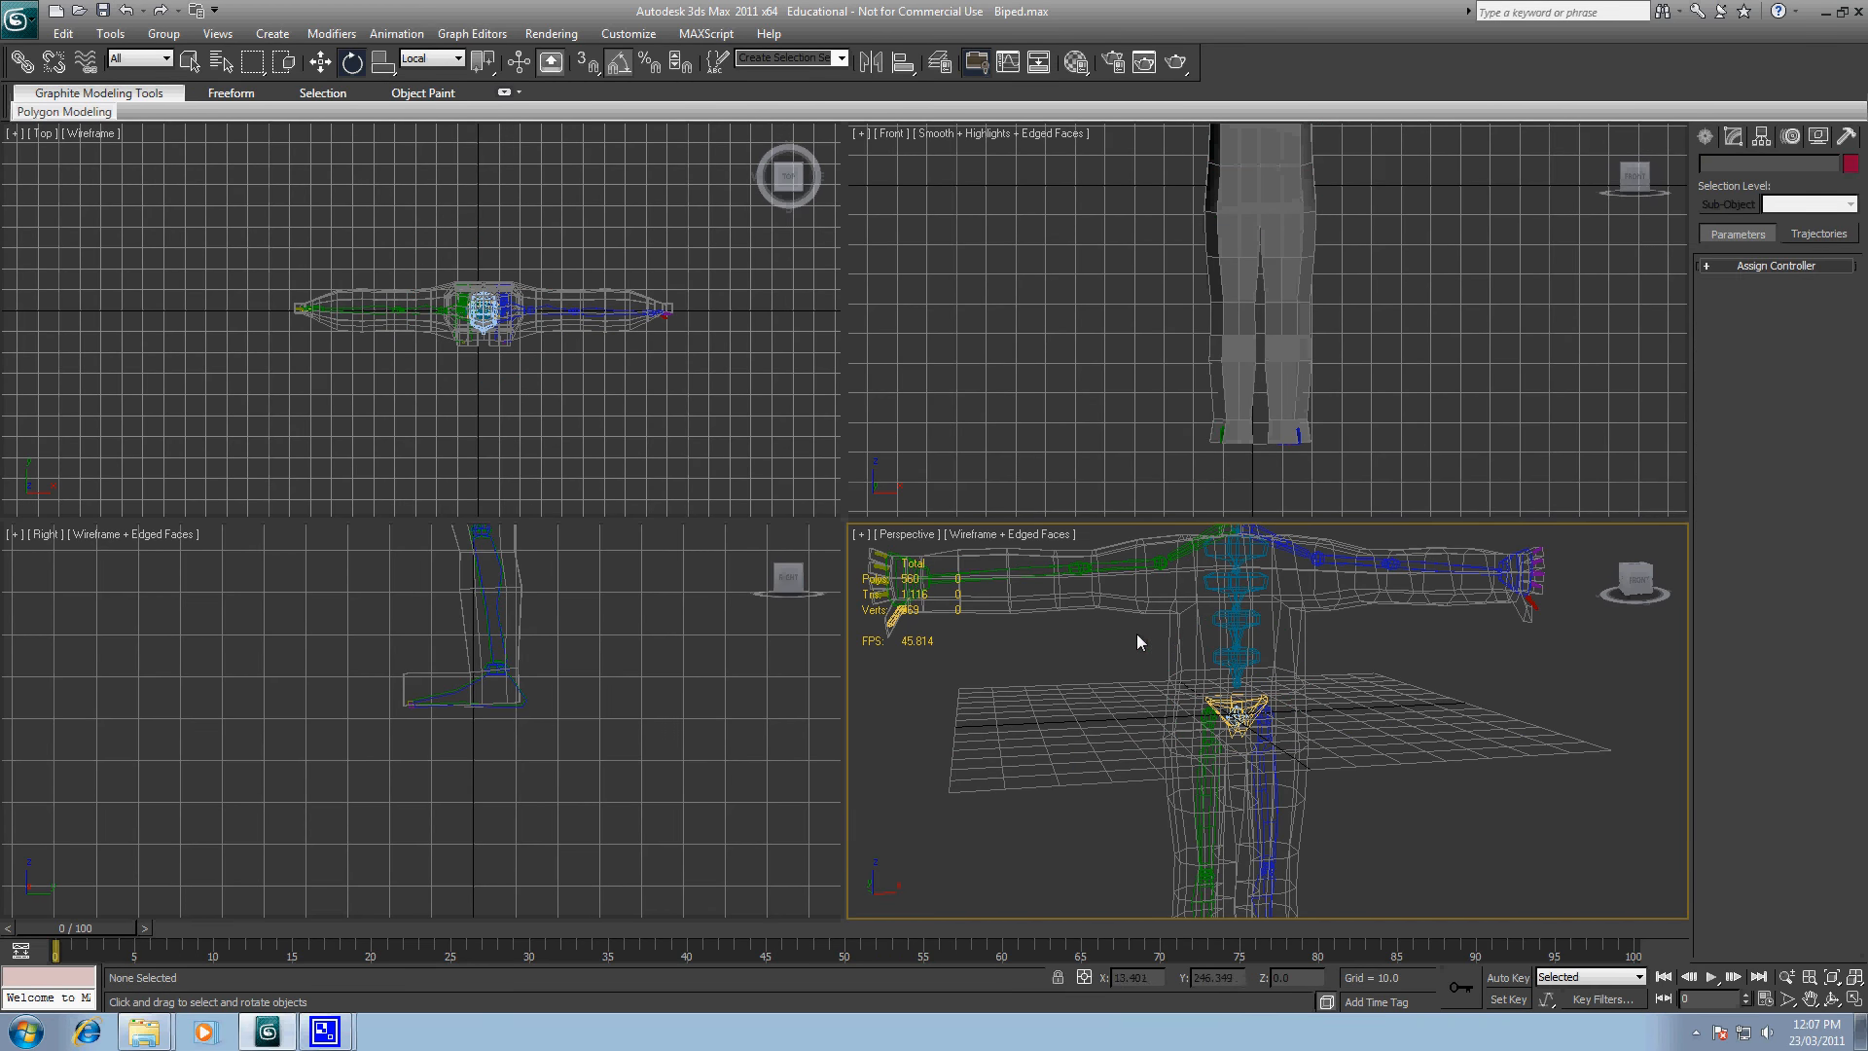
# Step: Unfreeze all objects, select the character mesh Box001 and return to editing its Skin modifier
pyautogui.keyDown('alt'); pyautogui.moveTo(1249, 707); pyautogui.dragTo(1224, 539, button='middle'); pyautogui.keyUp('alt')
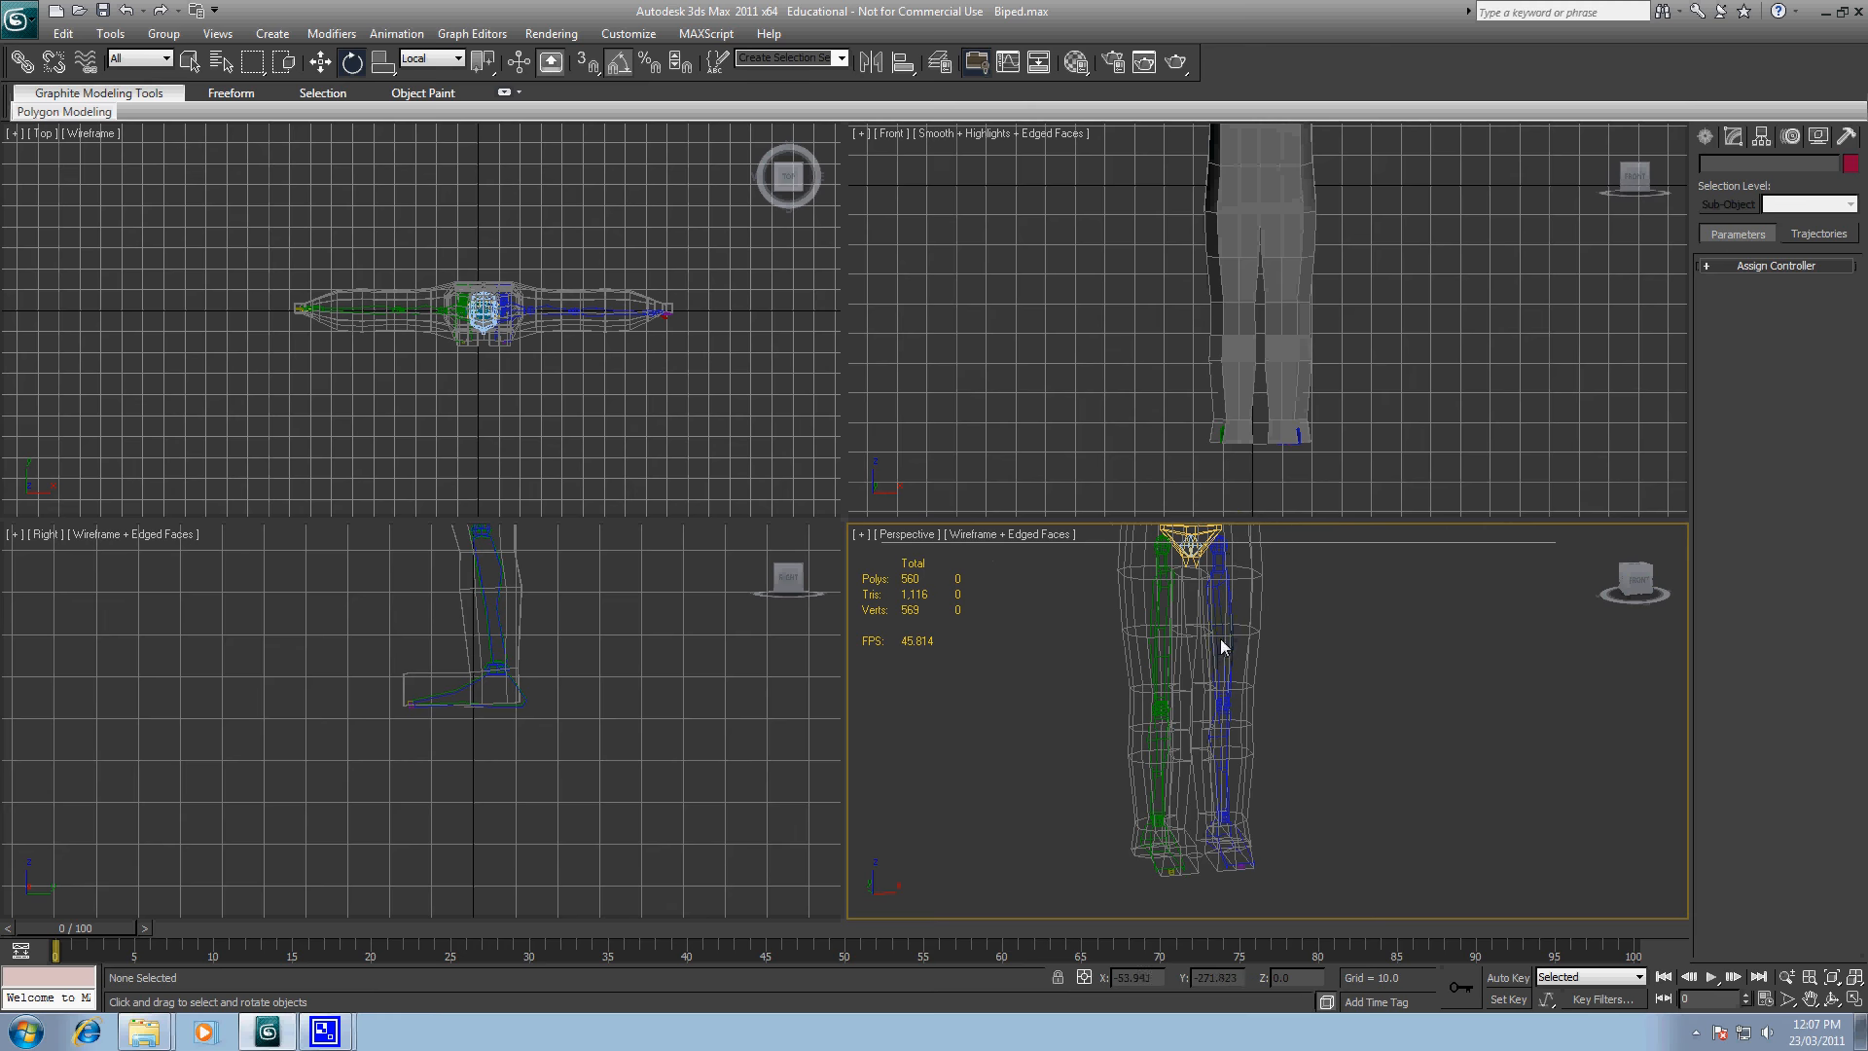
pyautogui.moveTo(1219, 638); pyautogui.dragTo(1169, 767, button='middle')
pyautogui.moveTo(1060, 615); pyautogui.dragTo(1154, 623, button='middle')
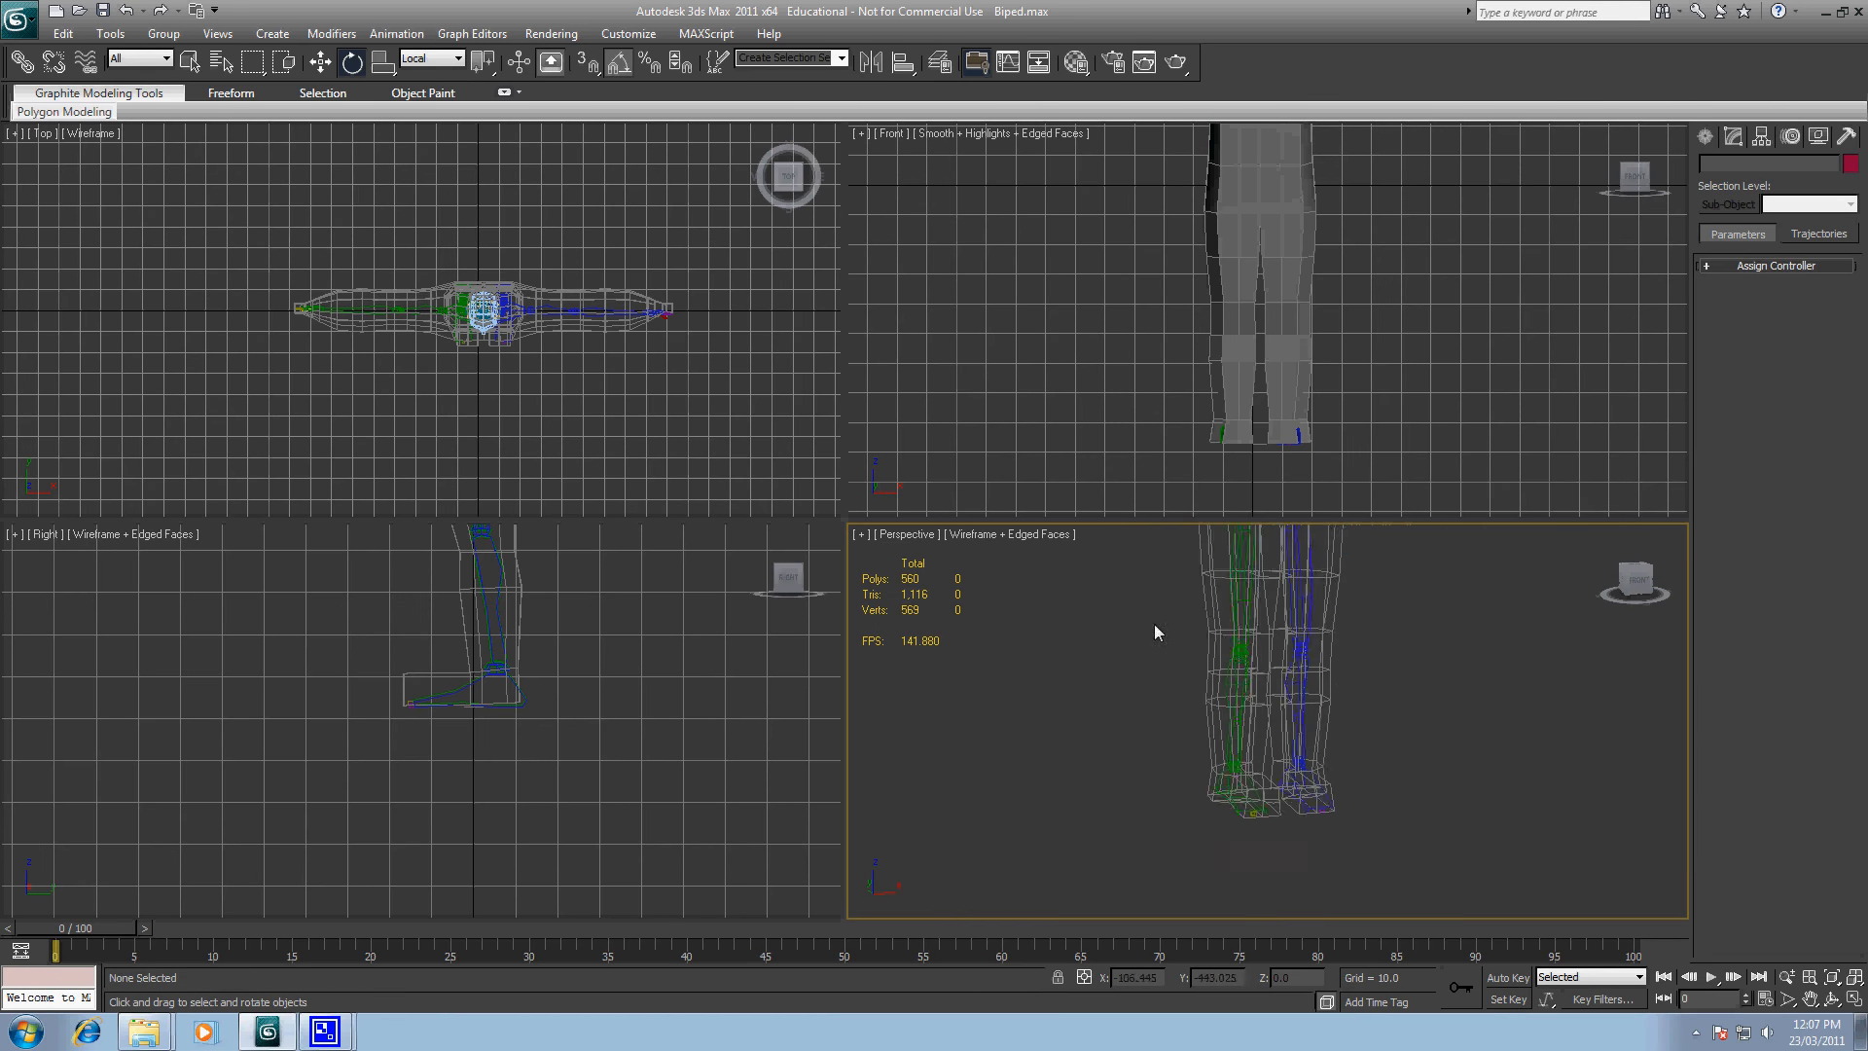
pyautogui.rightClick(1394, 646)
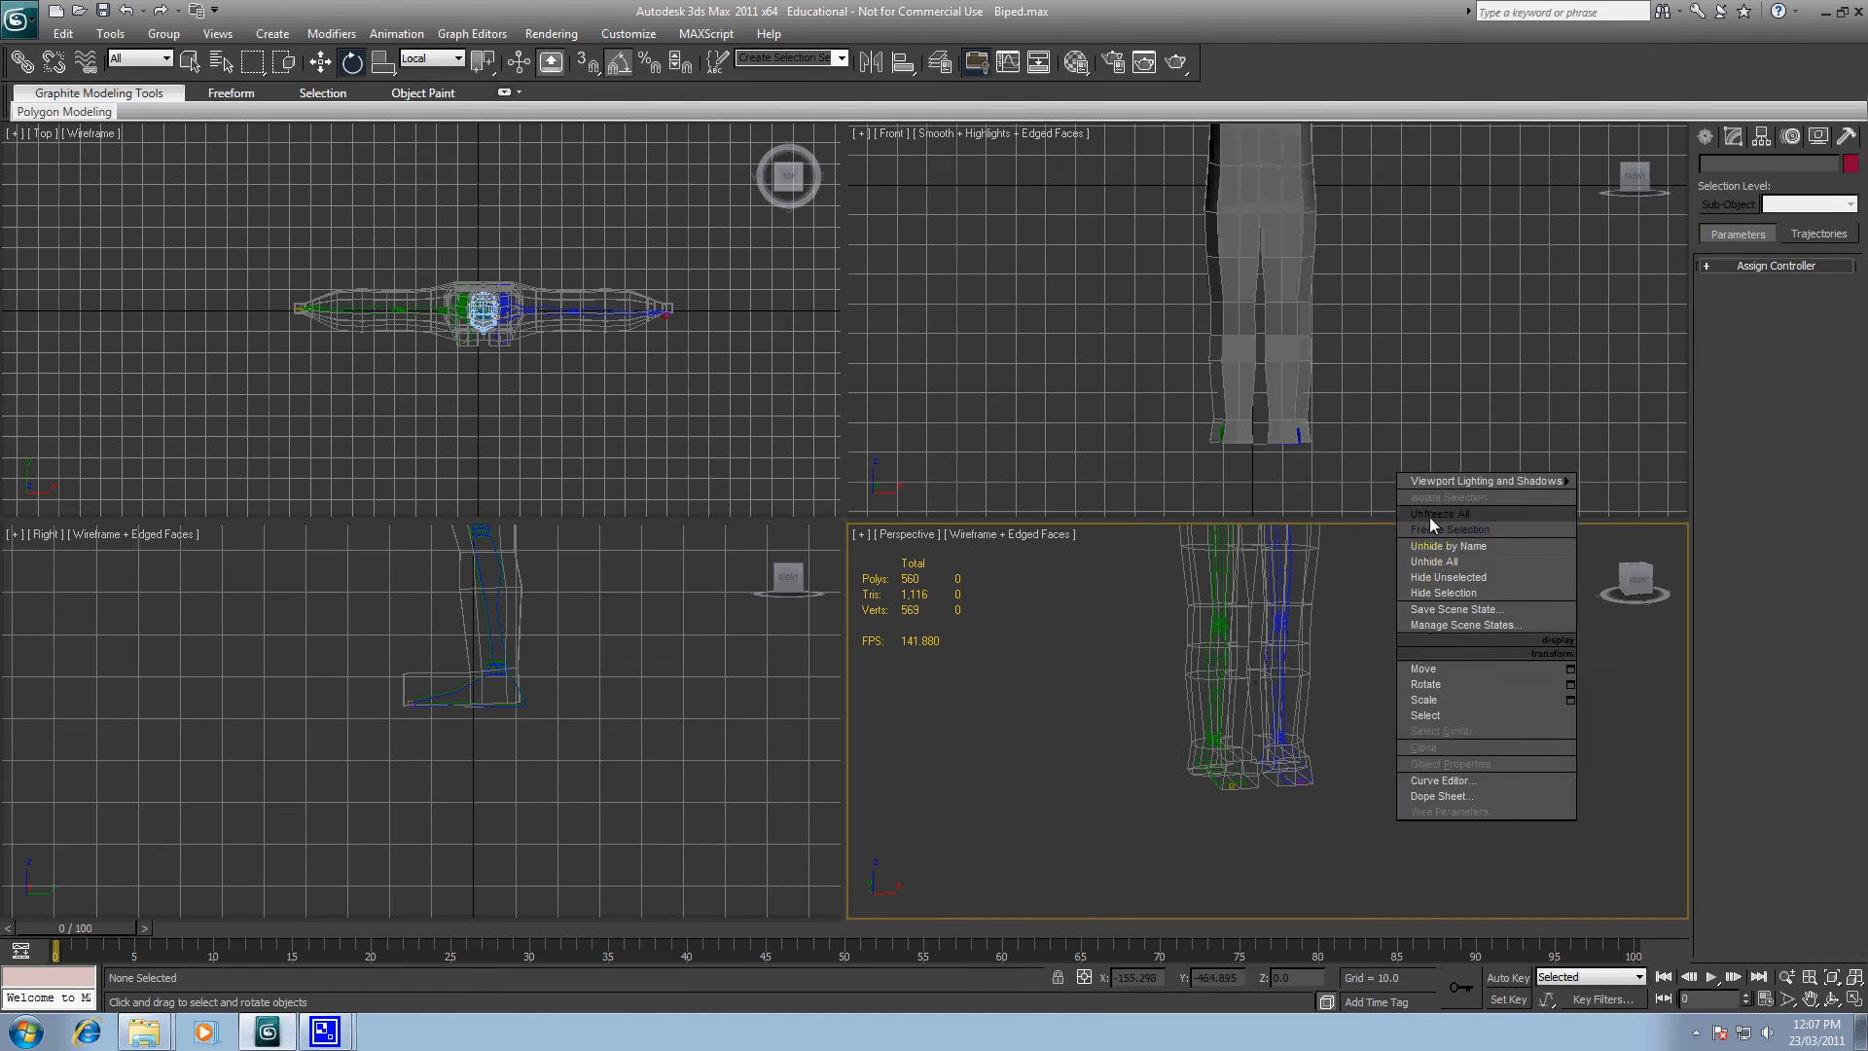
pyautogui.click(1428, 515)
pyautogui.click(1245, 624)
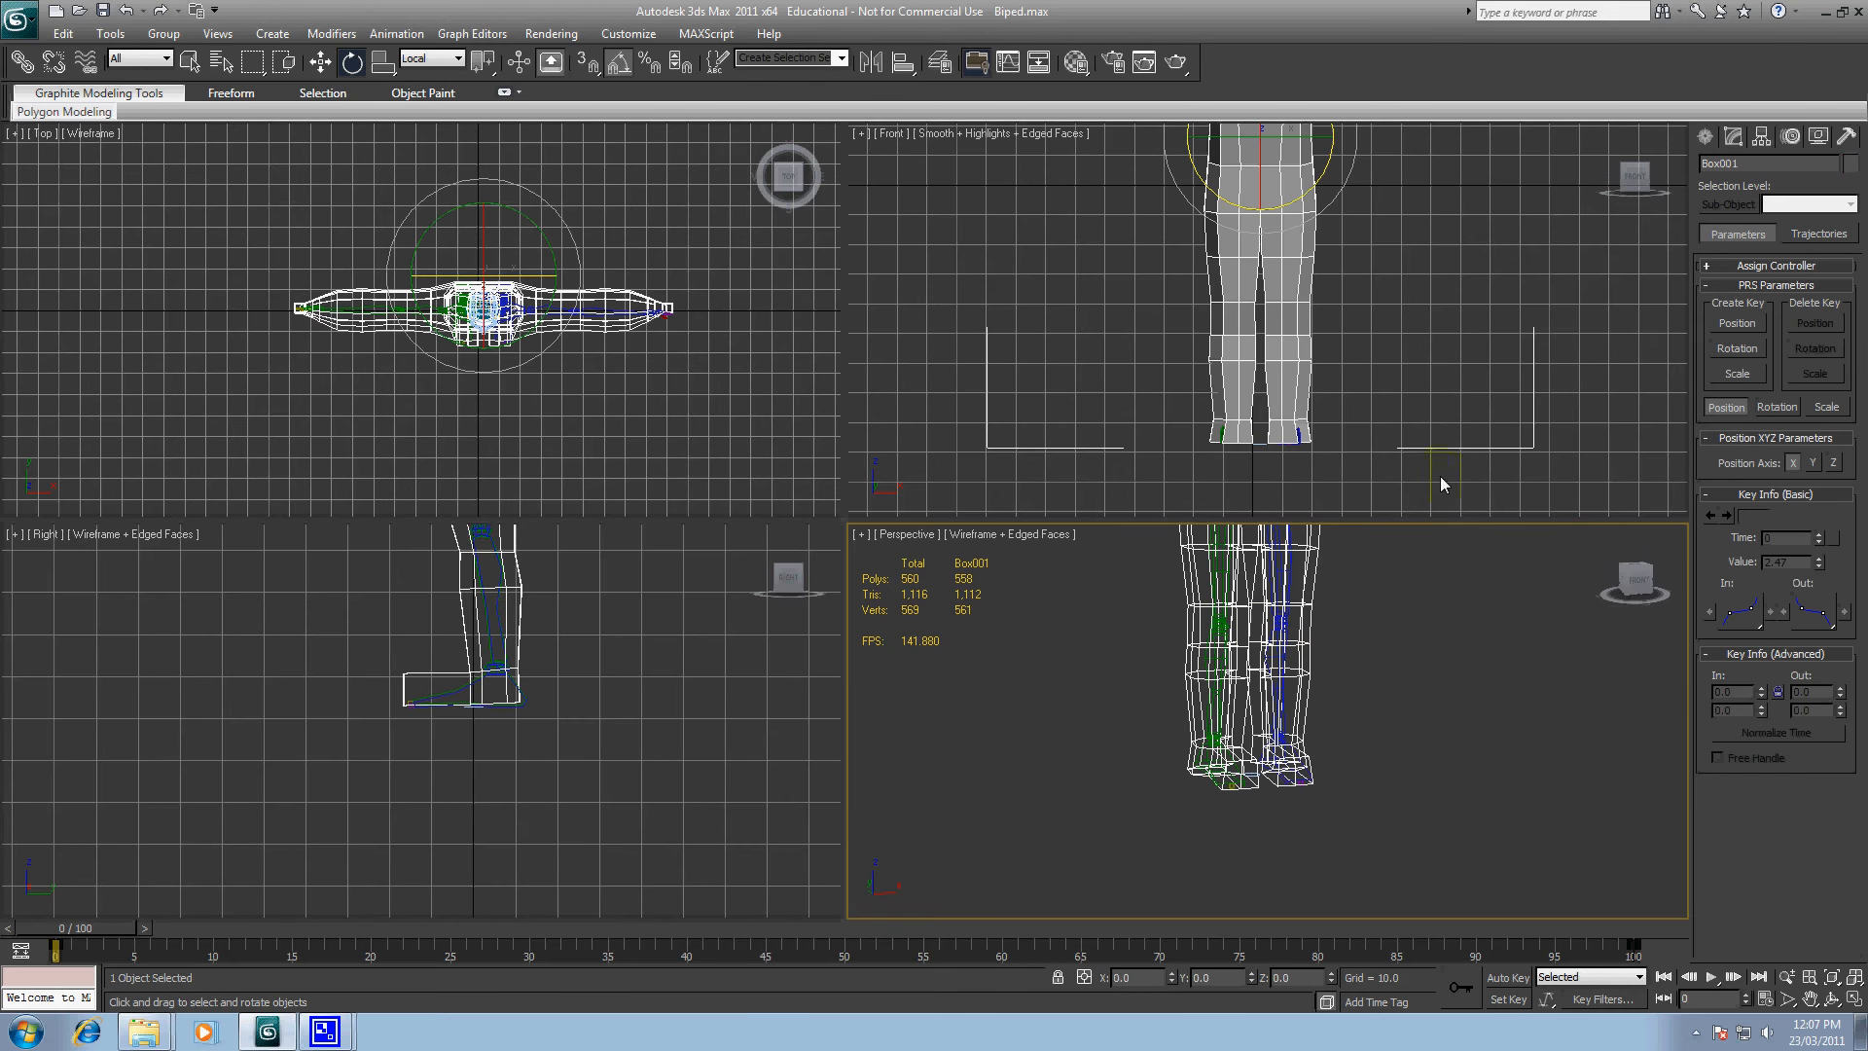
pyautogui.click(1745, 137)
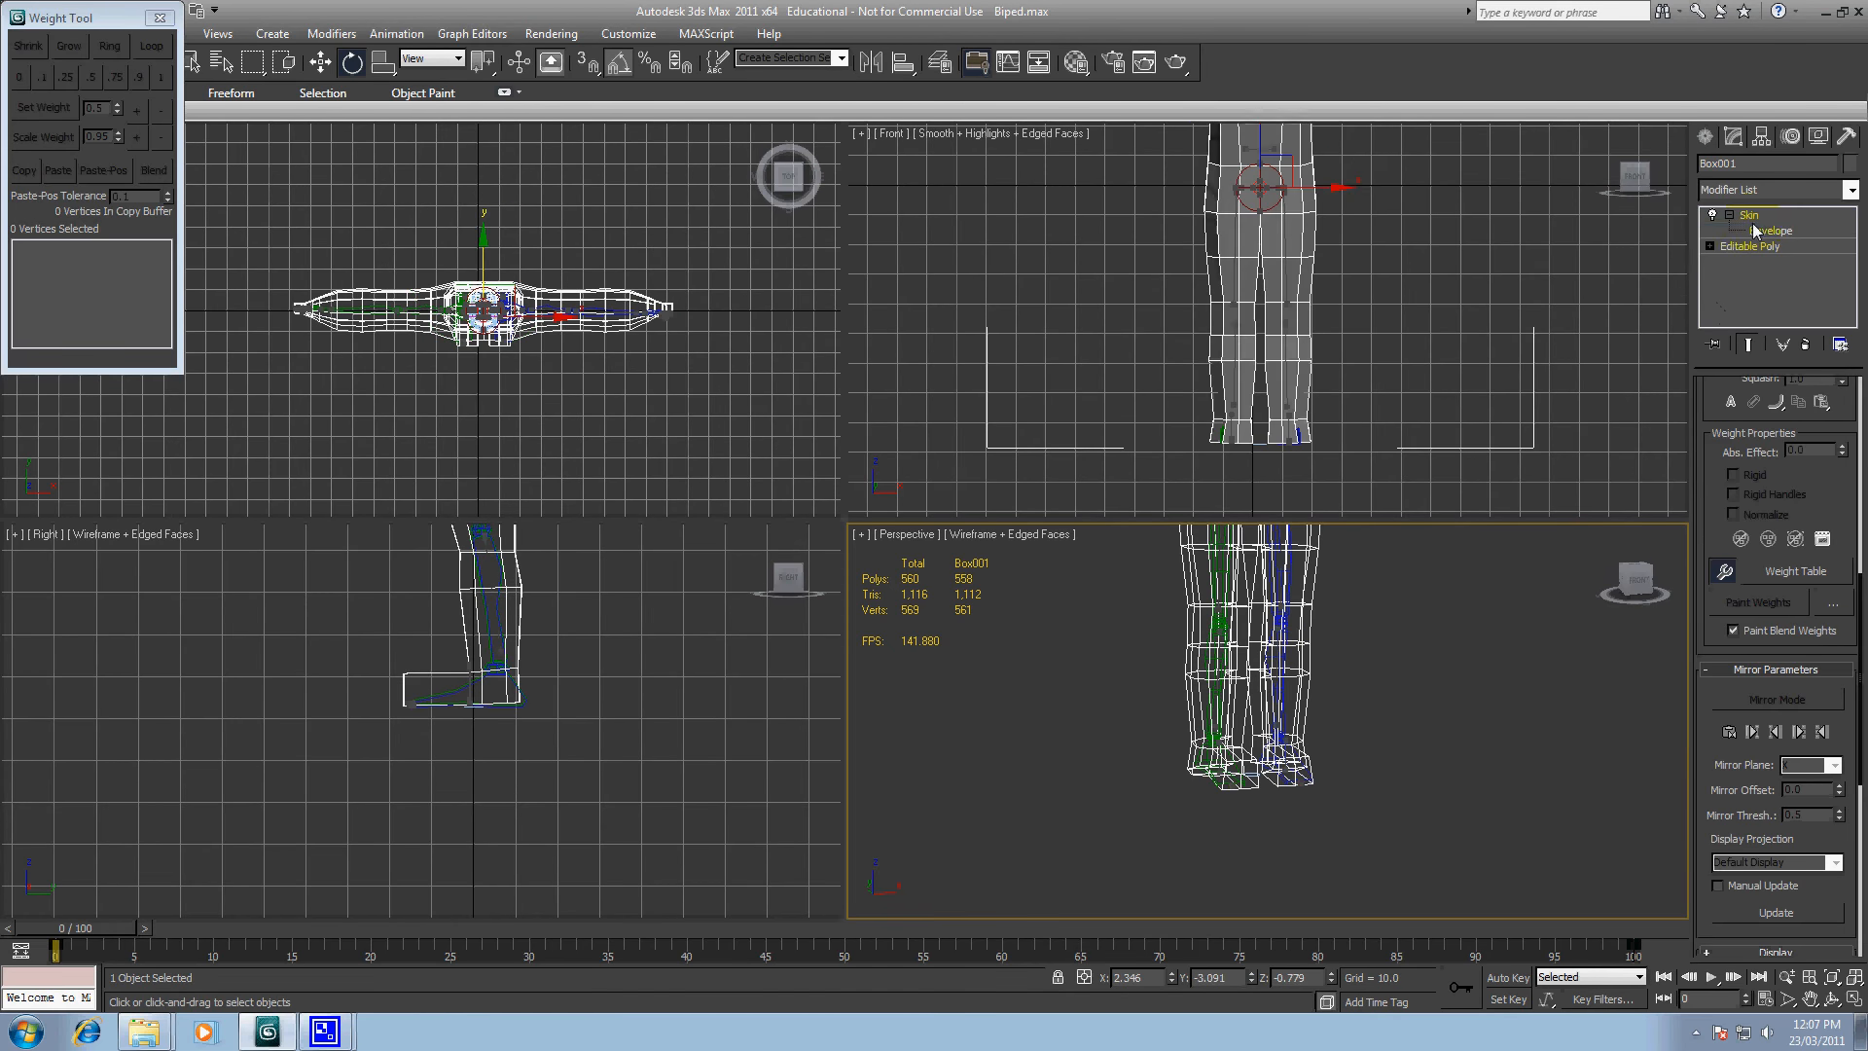
# Step: Select the six vertices at the tip of the right foot and weight them at 1 to Bip001 R Toe0
pyautogui.moveTo(1408, 695); pyautogui.dragTo(1457, 627, button='middle')
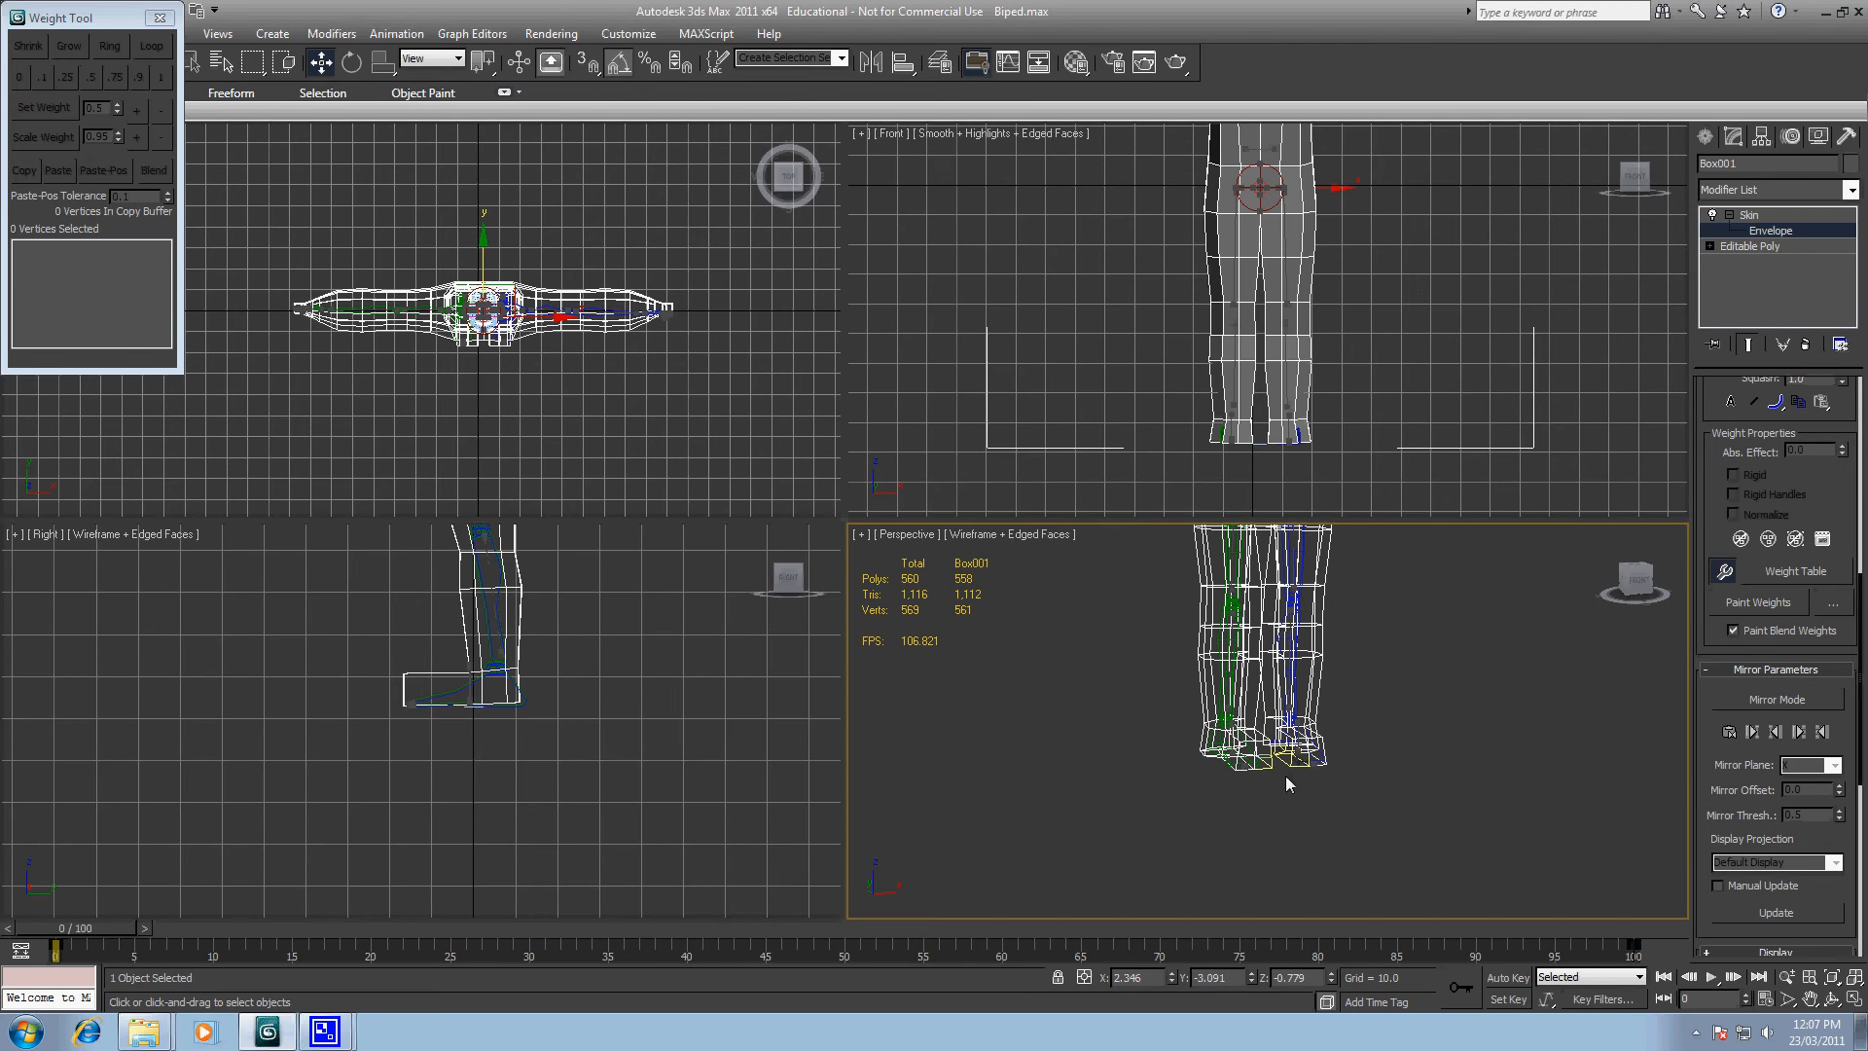
pyautogui.keyDown('alt'); pyautogui.moveTo(1286, 775); pyautogui.dragTo(1380, 893, button='middle'); pyautogui.keyUp('alt')
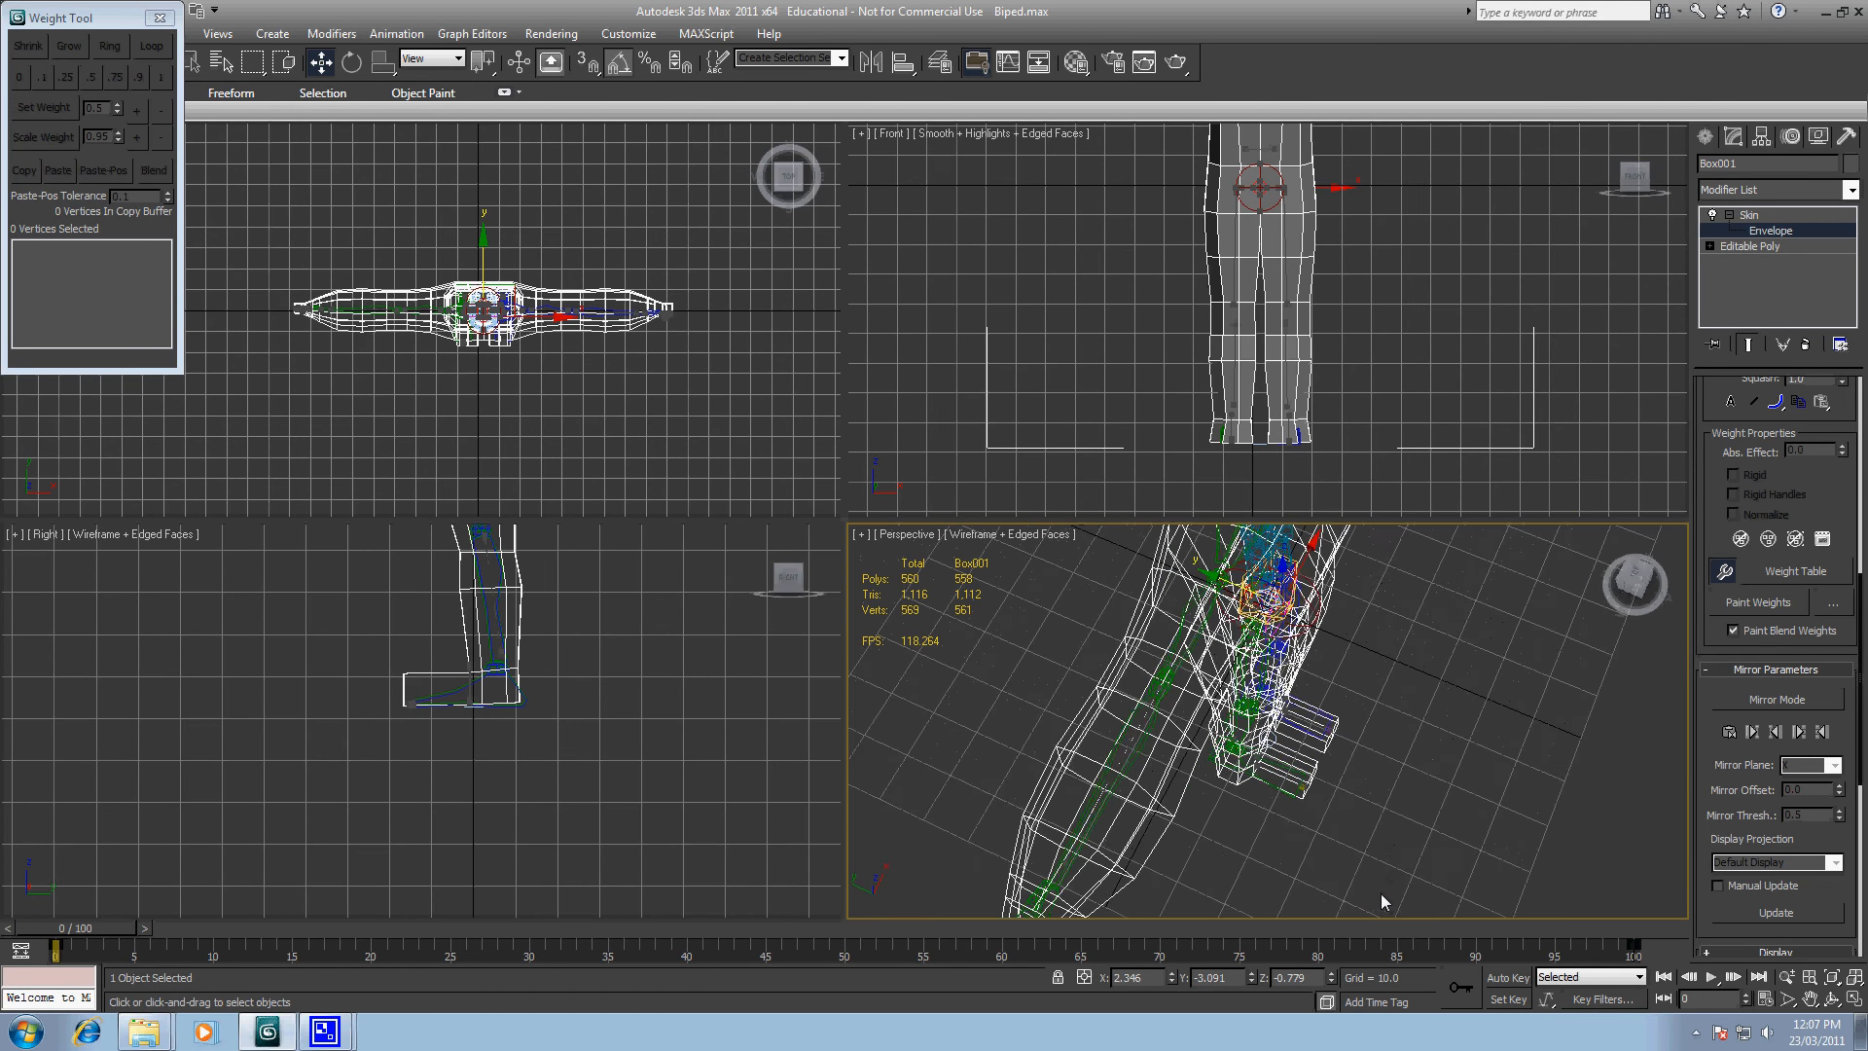
pyautogui.scroll(10, 1329, 749)
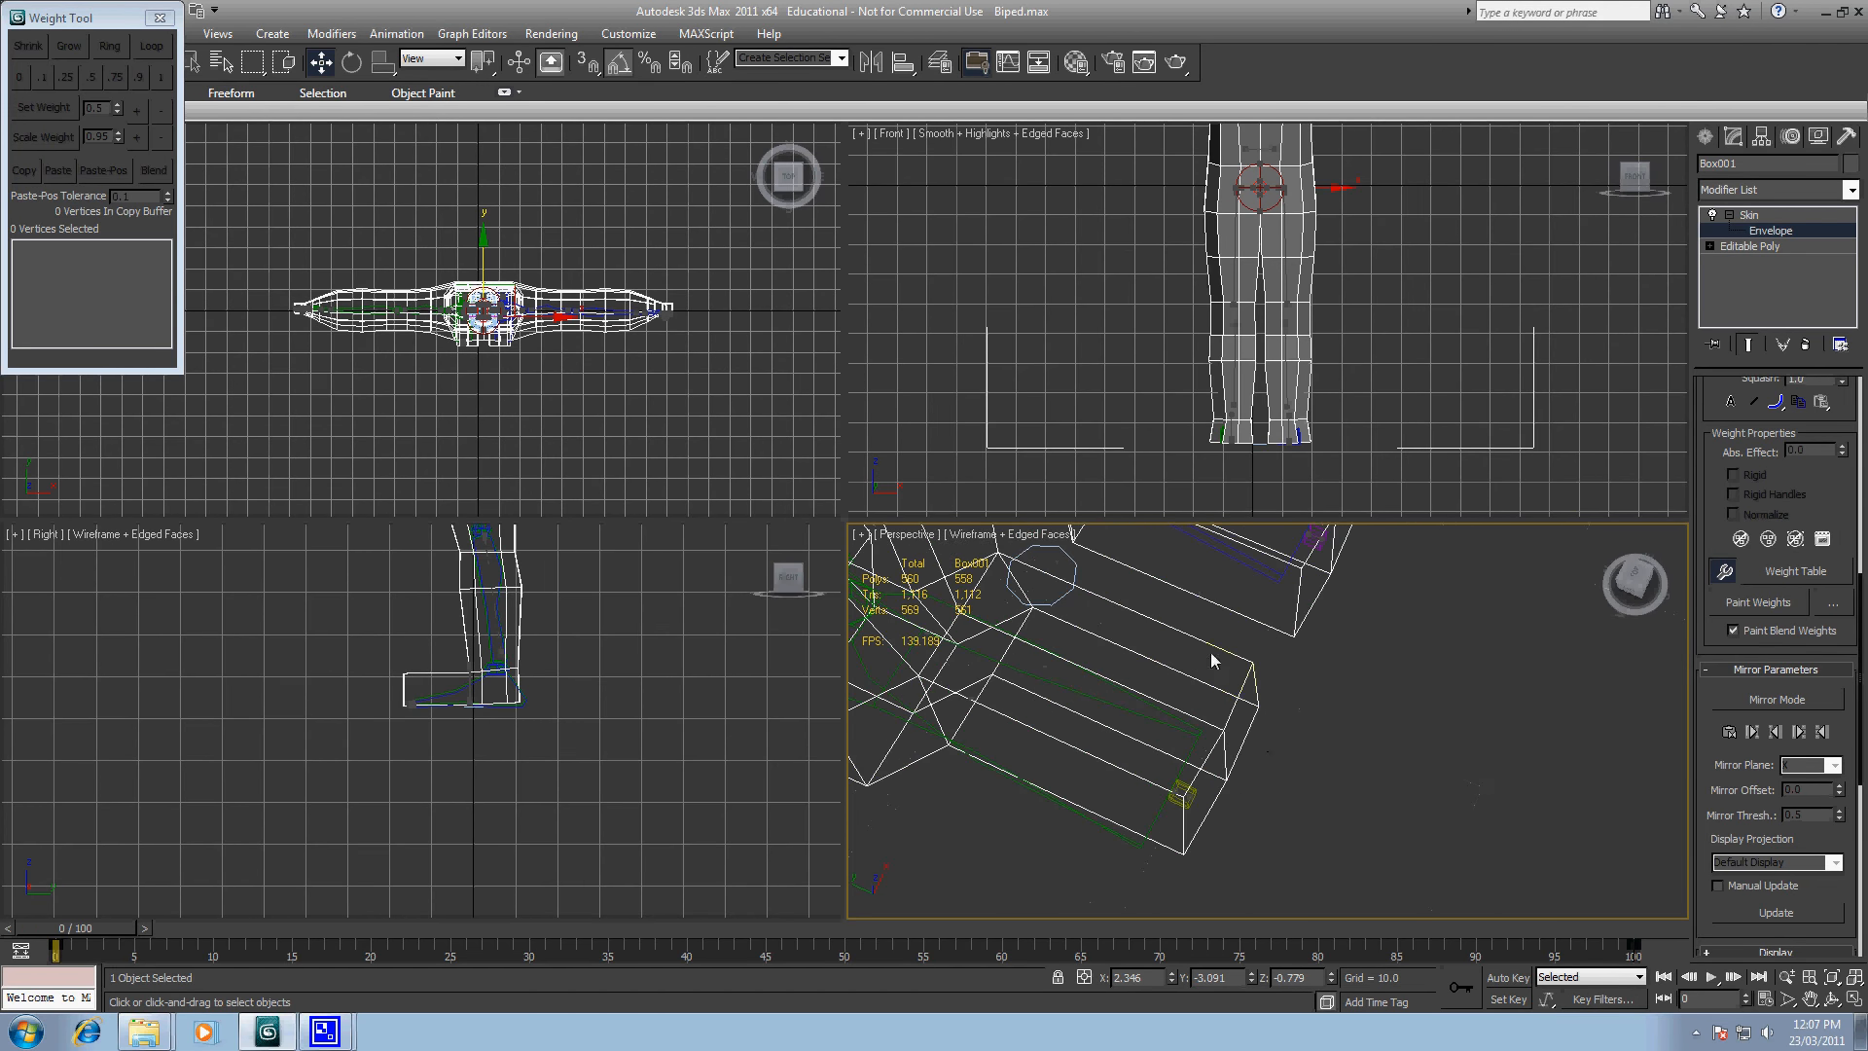
pyautogui.moveTo(1176, 634); pyautogui.dragTo(1292, 817)
pyautogui.keyDown('ctrl'); pyautogui.moveTo(1105, 763); pyautogui.dragTo(1222, 894); pyautogui.keyUp('ctrl')
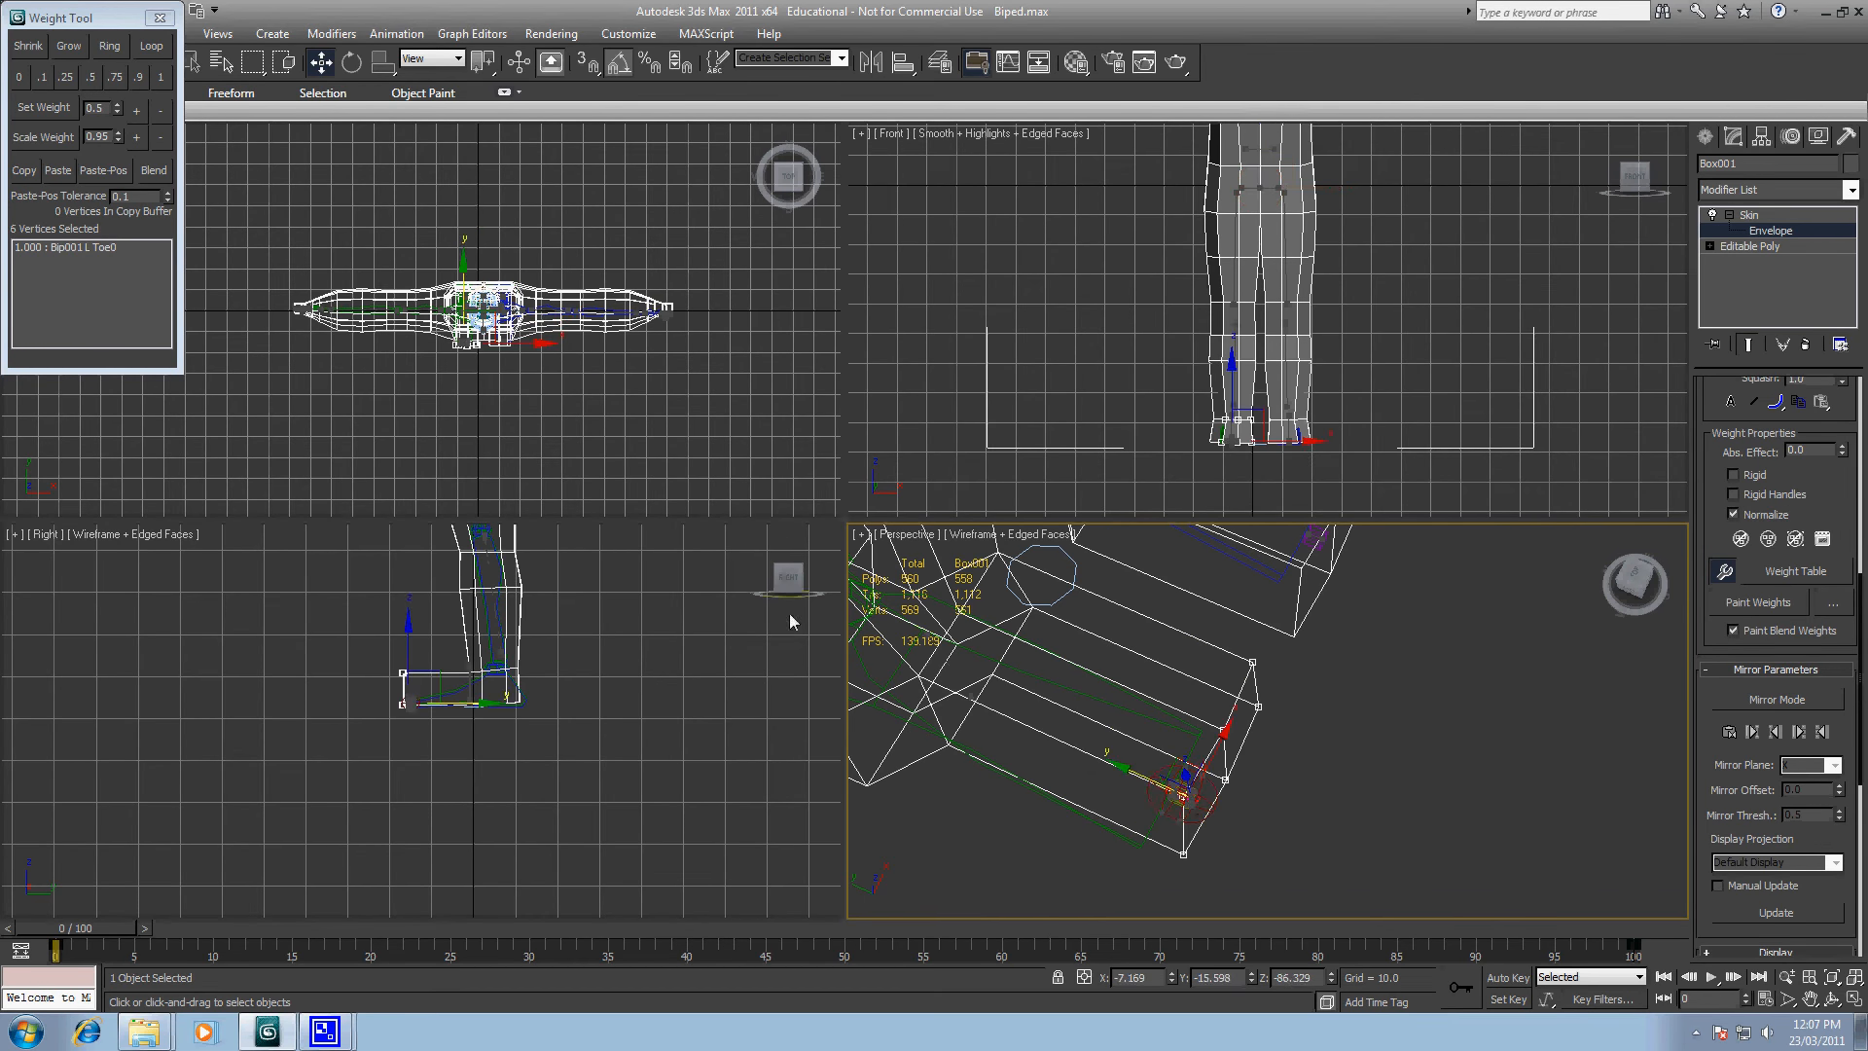
pyautogui.click(91, 78)
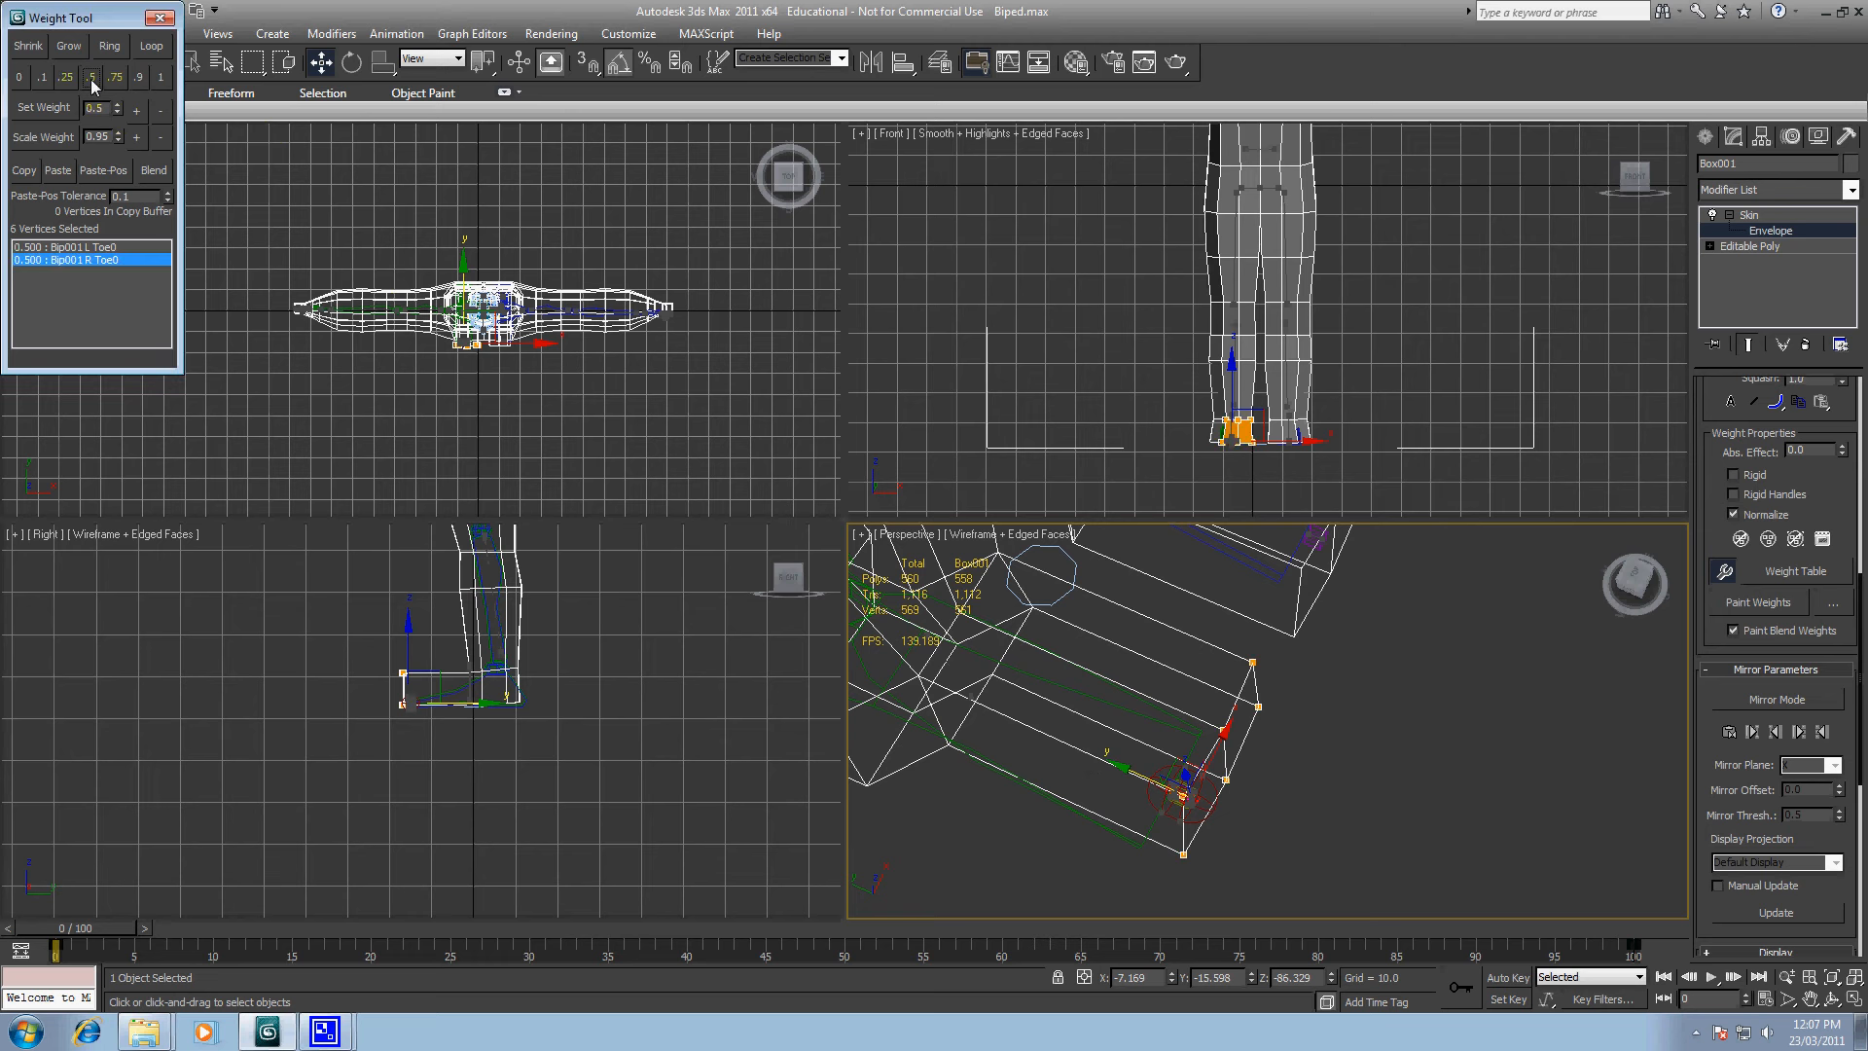
pyautogui.click(160, 80)
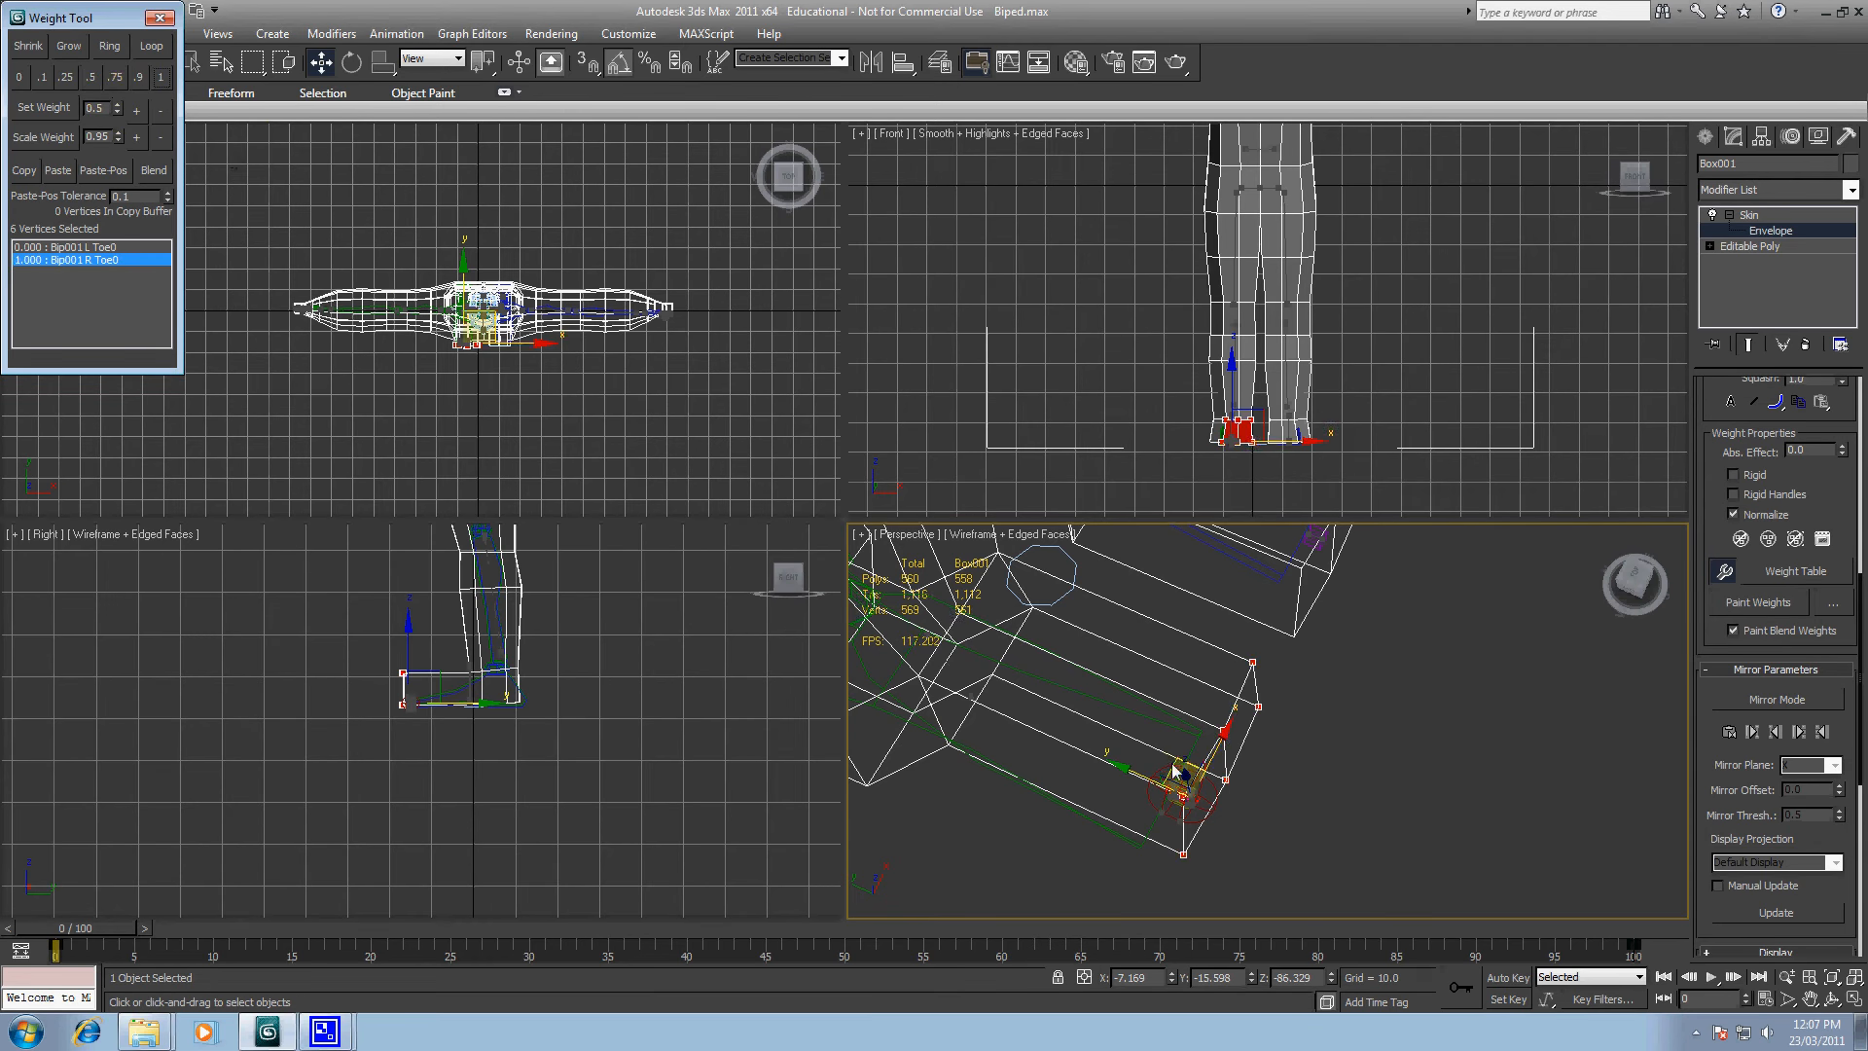
# Step: Weight the six right toe-tip vertices at 0.5 to Bip001 R Foot
pyautogui.click(959, 671)
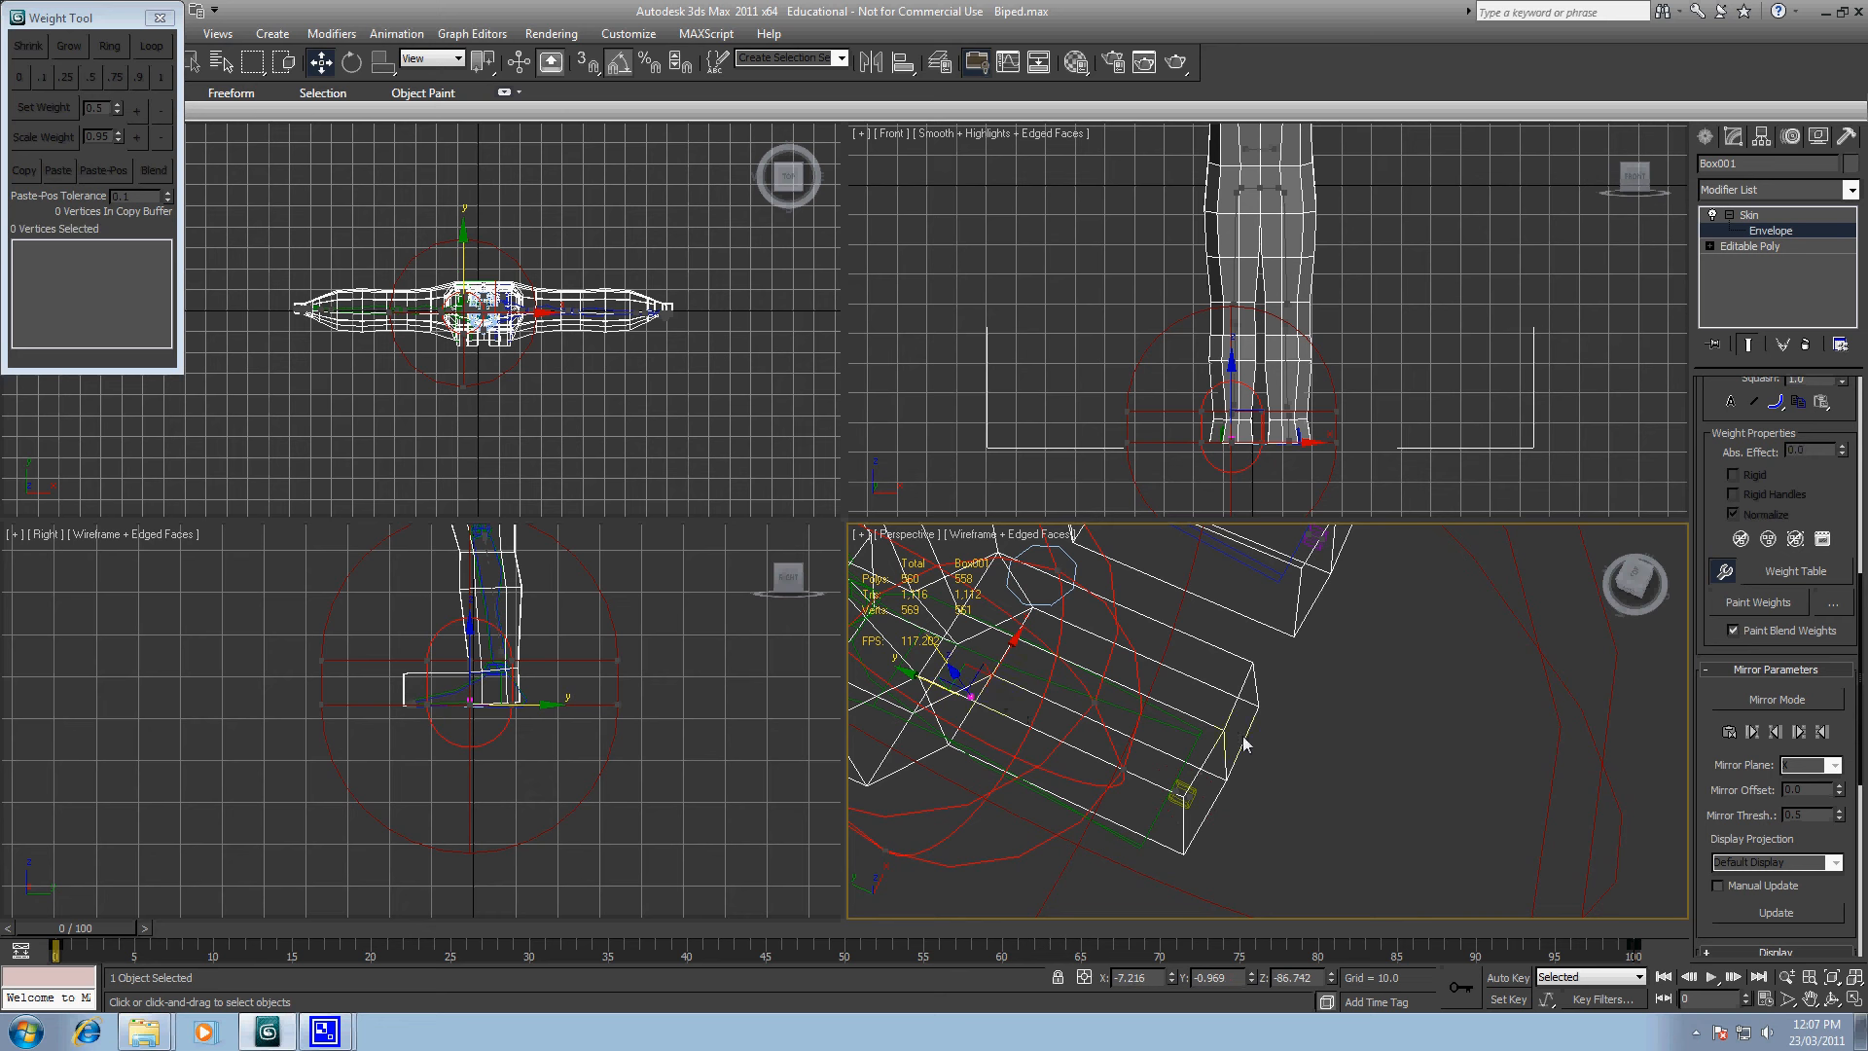
pyautogui.moveTo(1206, 649); pyautogui.dragTo(1276, 805)
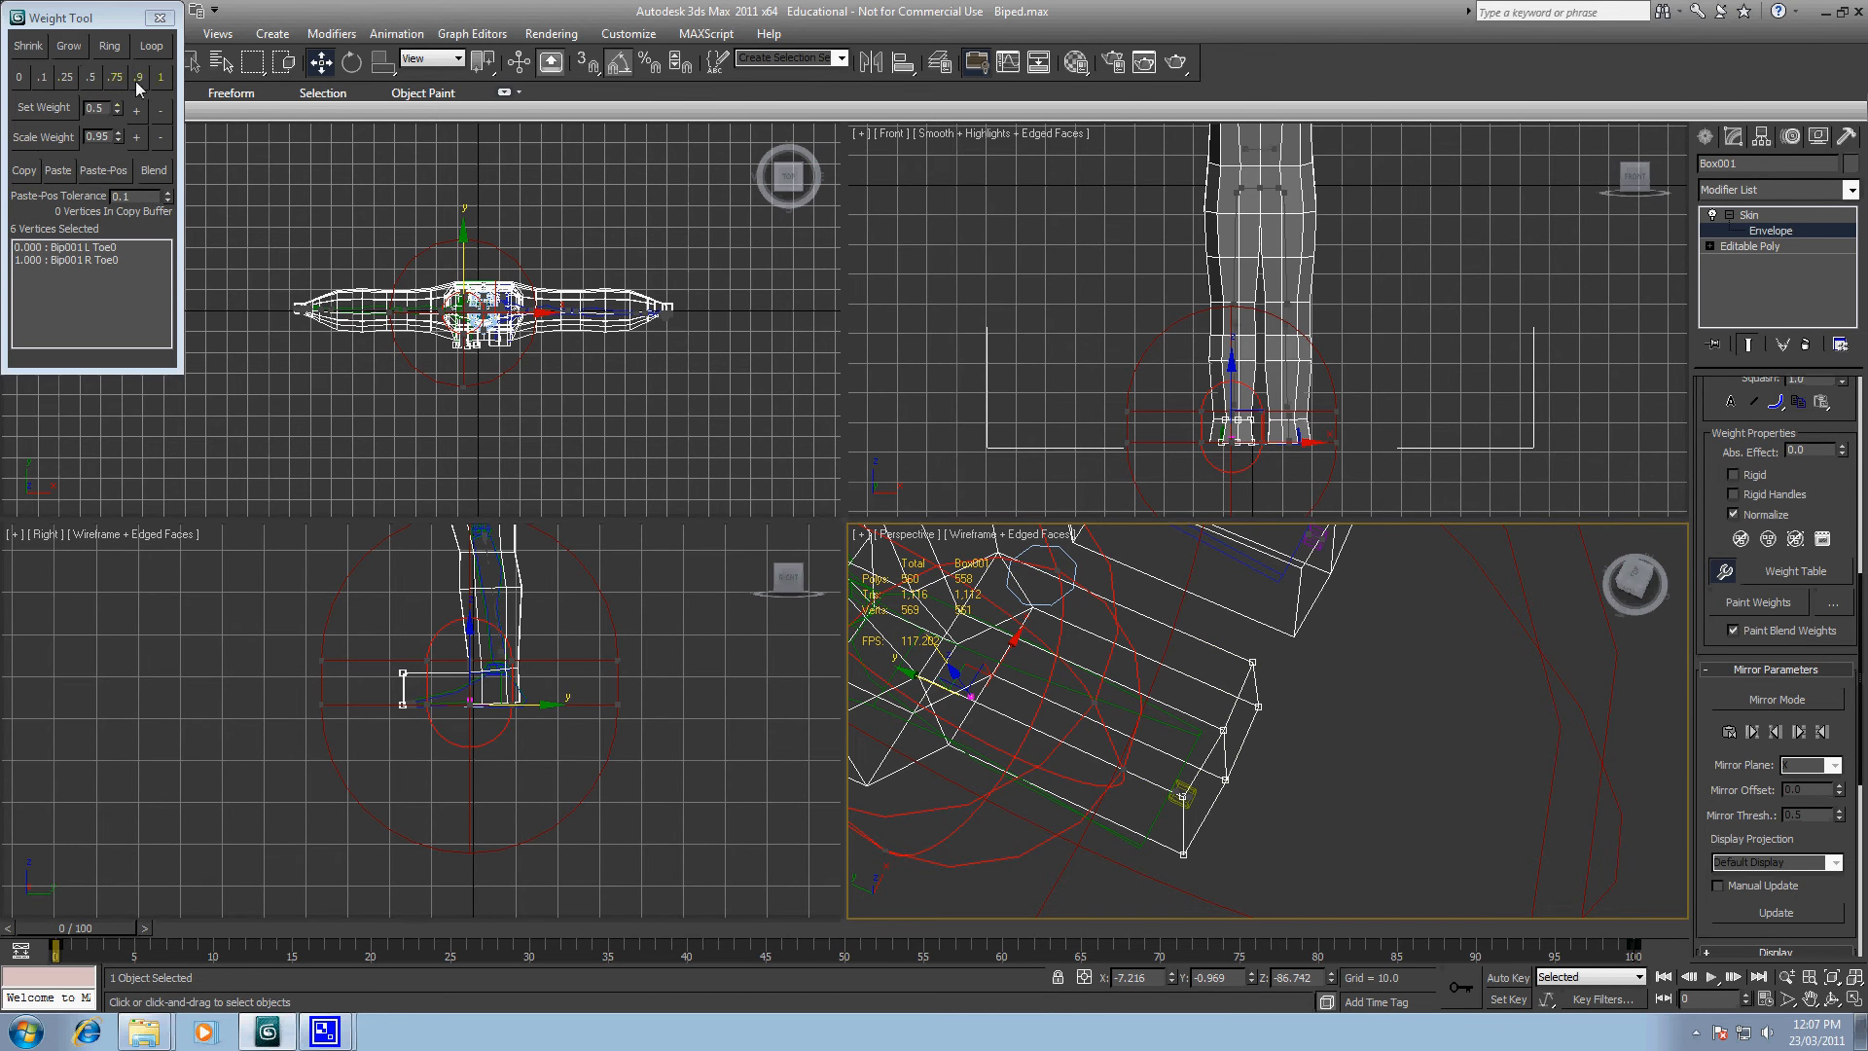
pyautogui.click(90, 77)
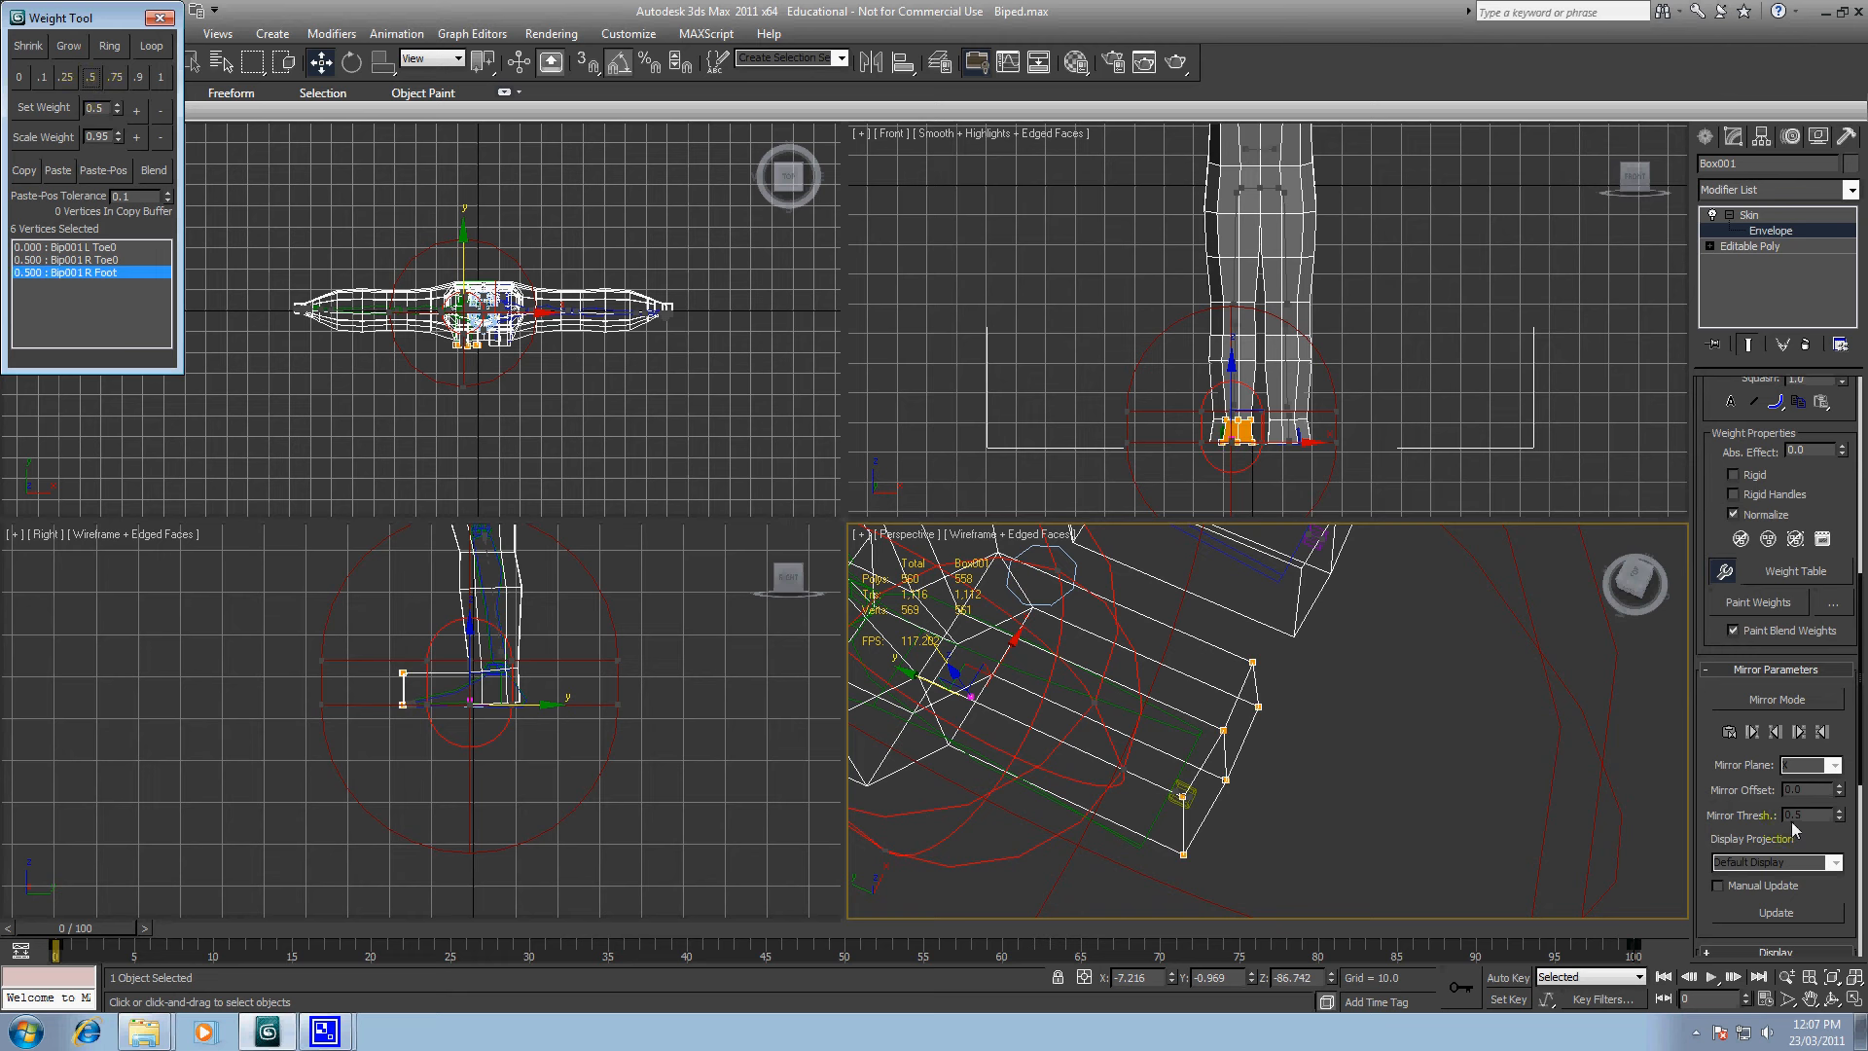
# Step: Set the right toe-tip vertices' Bip001 R Toe0 weight to 1 and remove the mesh's zero weights
pyautogui.scroll(-5, 1795, 837)
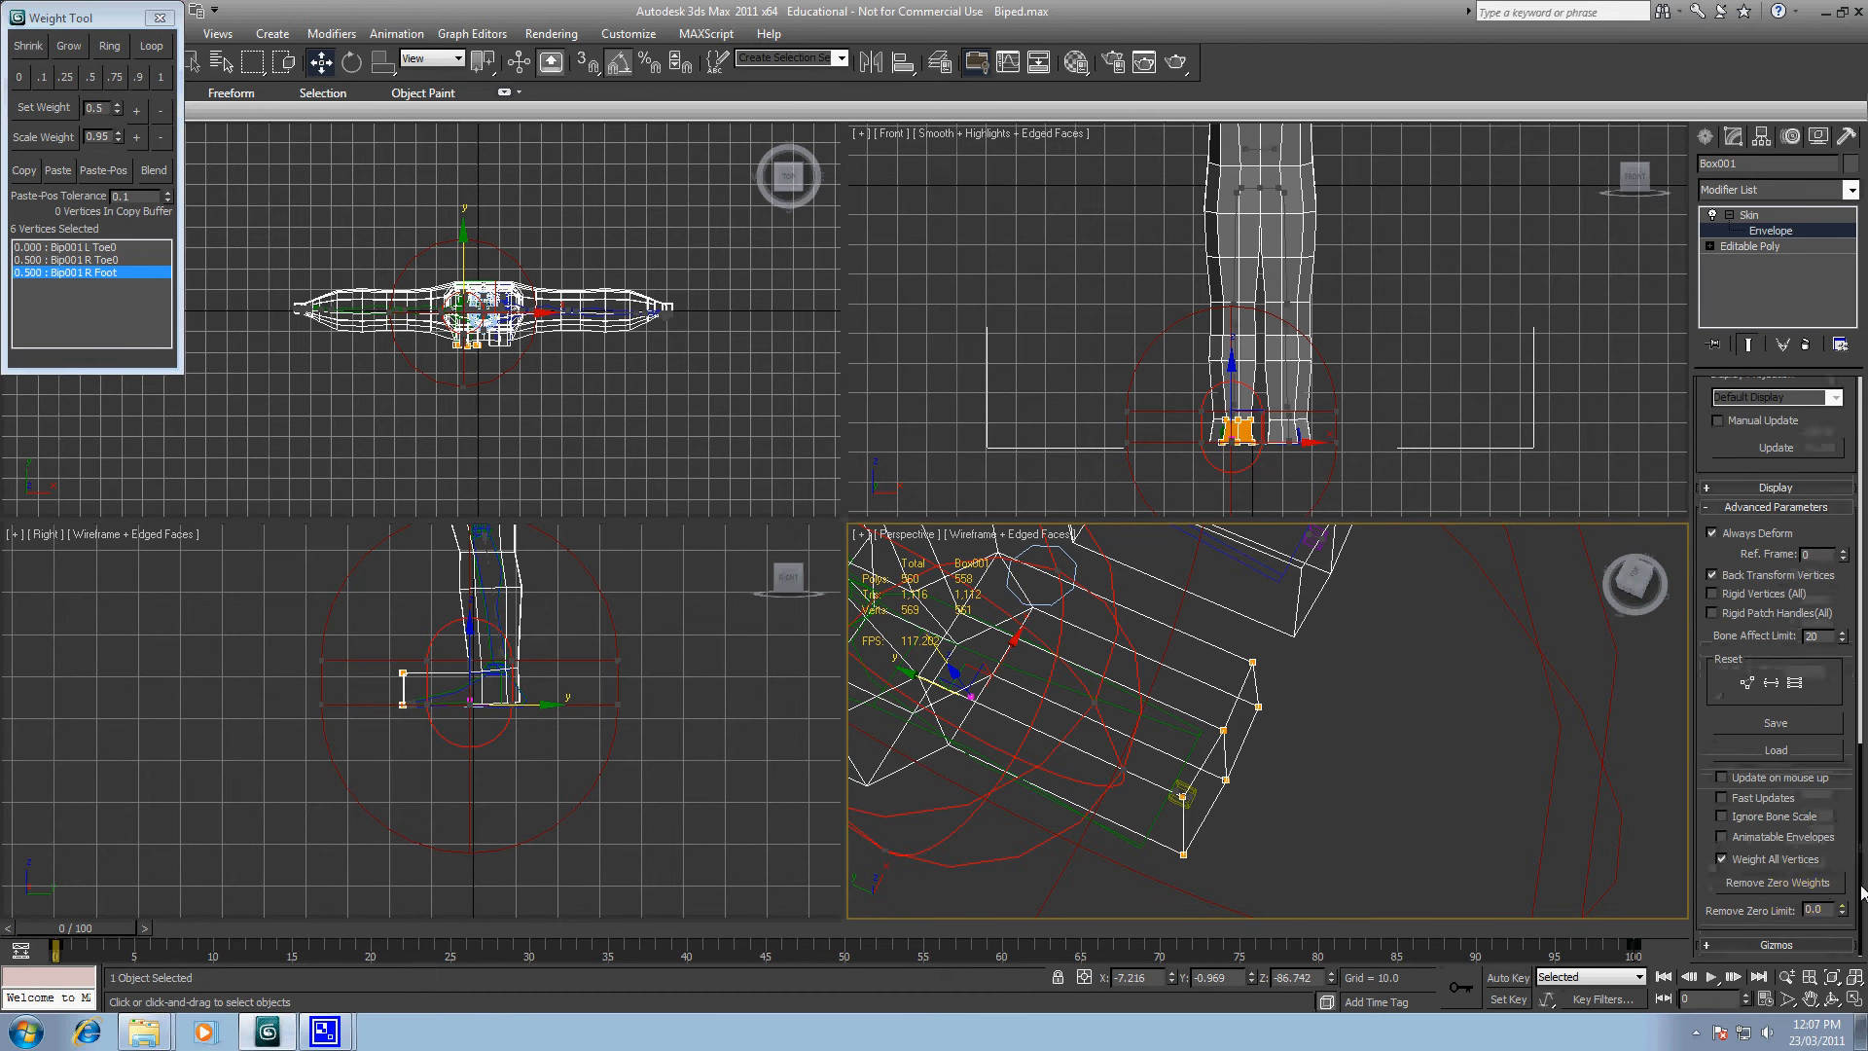
pyautogui.click(1790, 885)
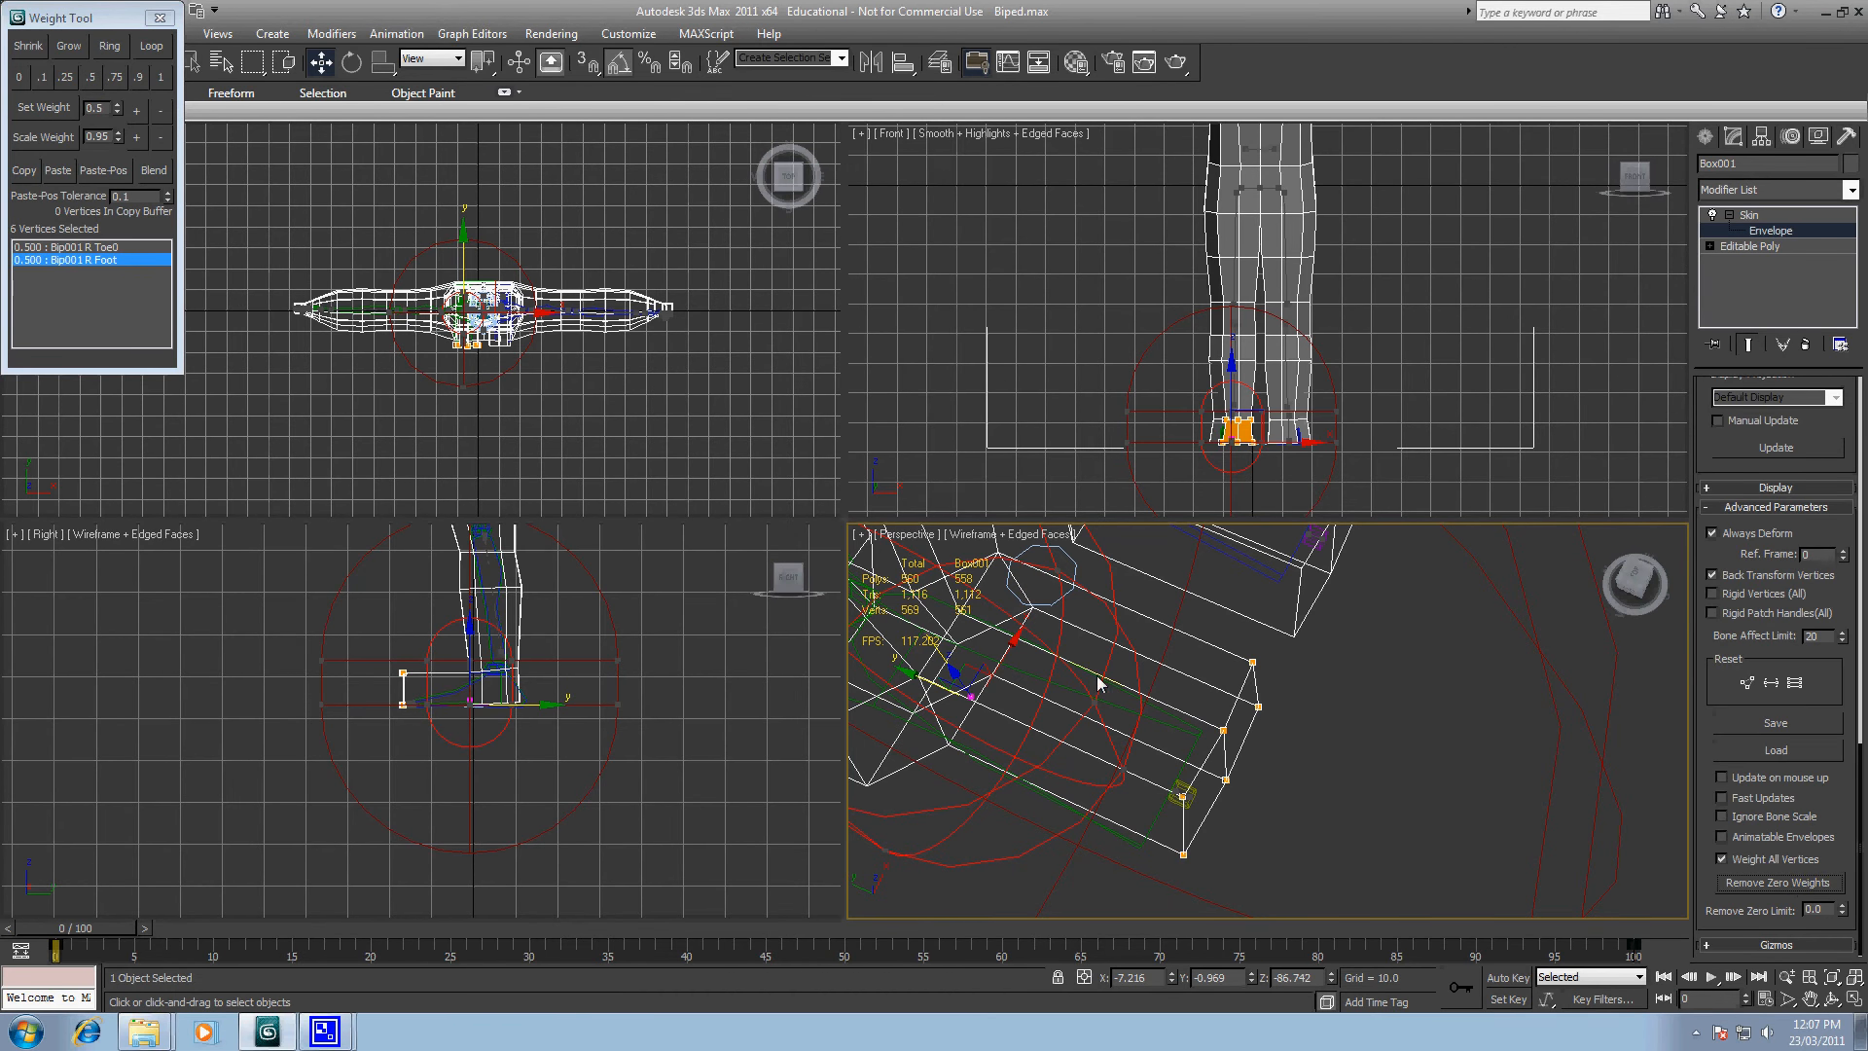
pyautogui.click(92, 247)
pyautogui.click(162, 77)
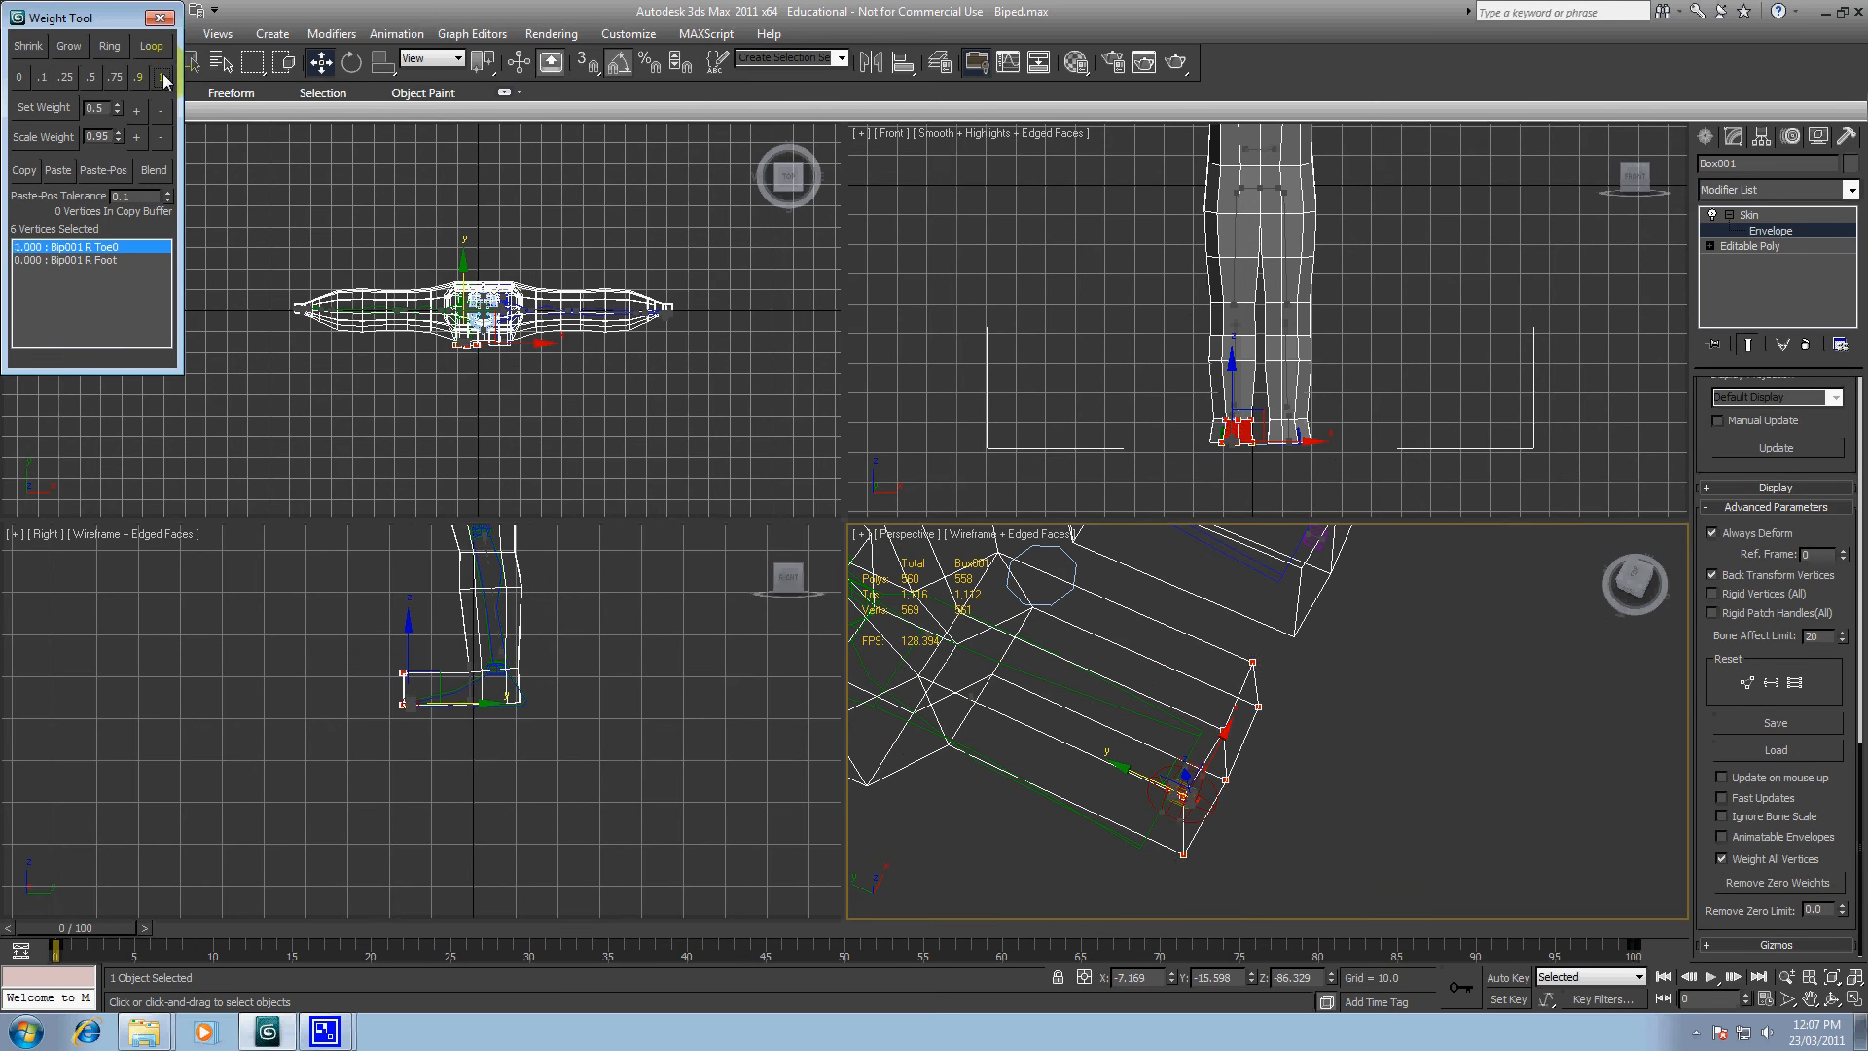
pyautogui.click(1786, 883)
# Step: Select the row of vertices where the right toes meet the foot and weight them at 0.5 to Bip001 R Toe0
pyautogui.moveTo(1054, 658); pyautogui.dragTo(1140, 650, button='middle')
pyautogui.moveTo(1166, 615); pyautogui.dragTo(1059, 835)
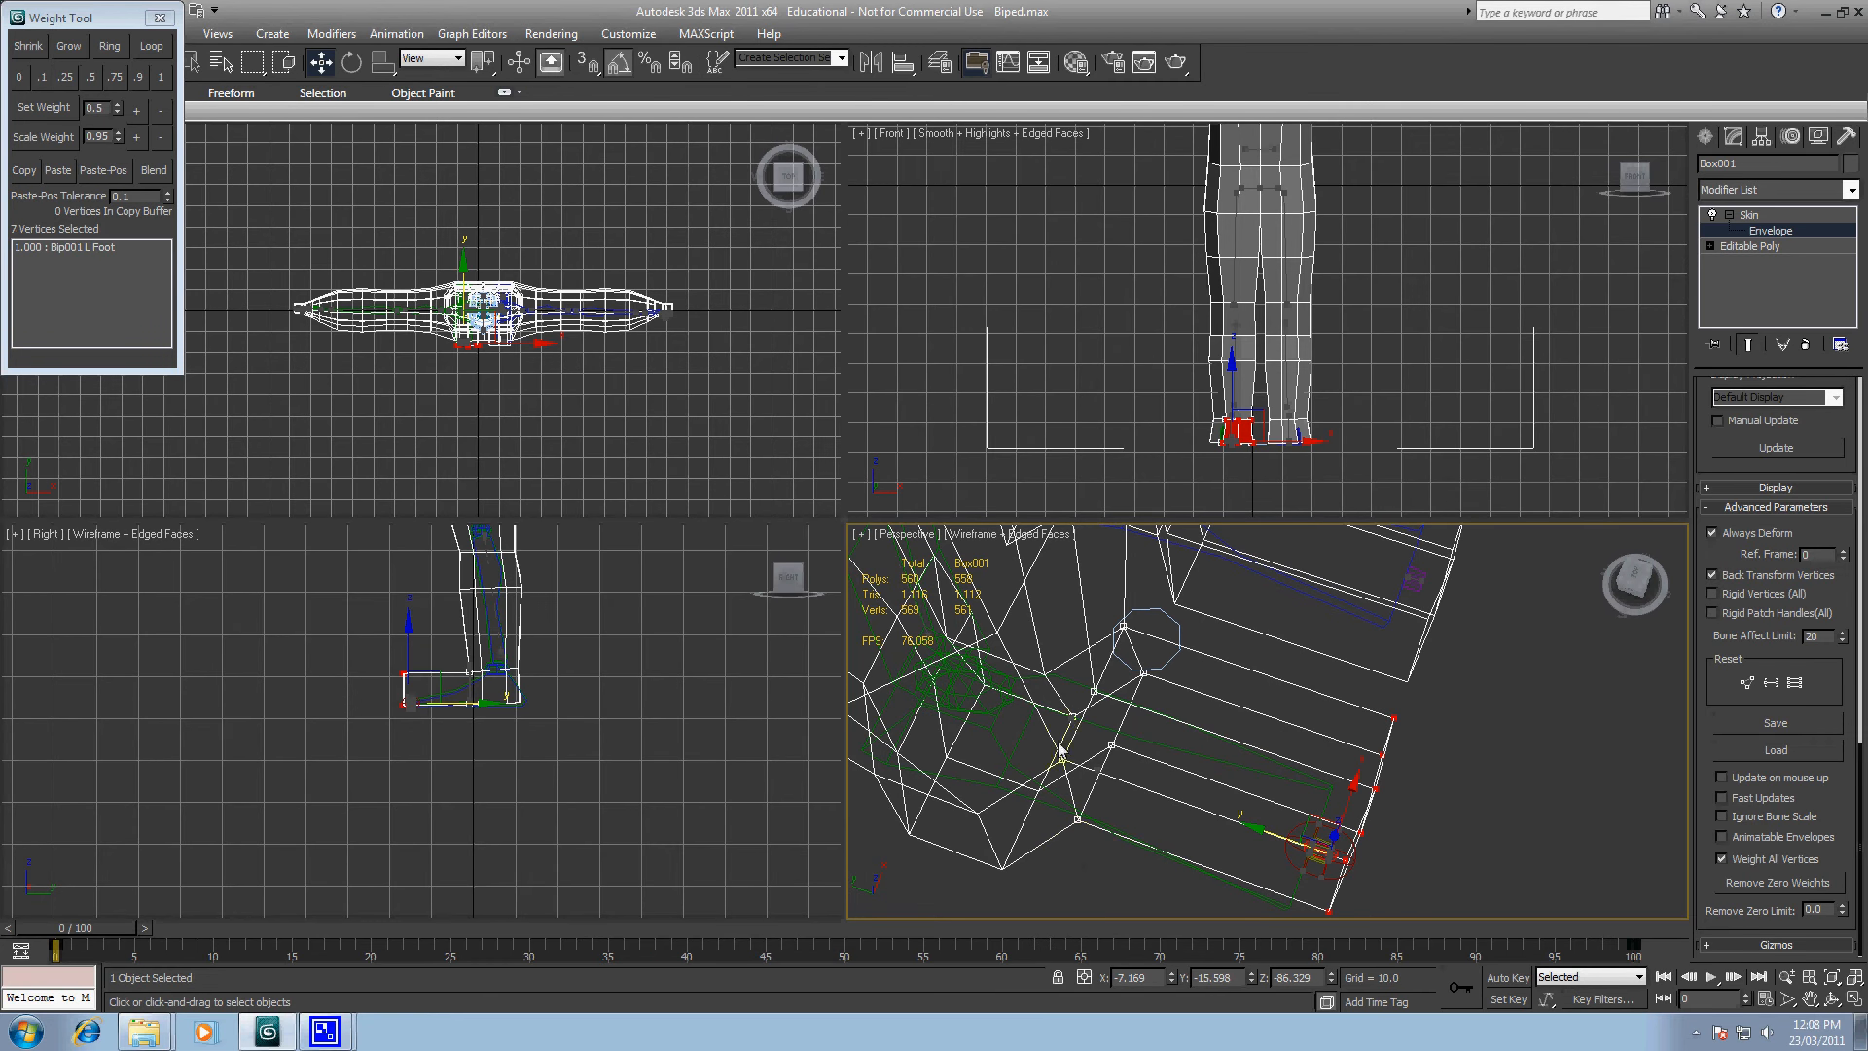
pyautogui.click(89, 83)
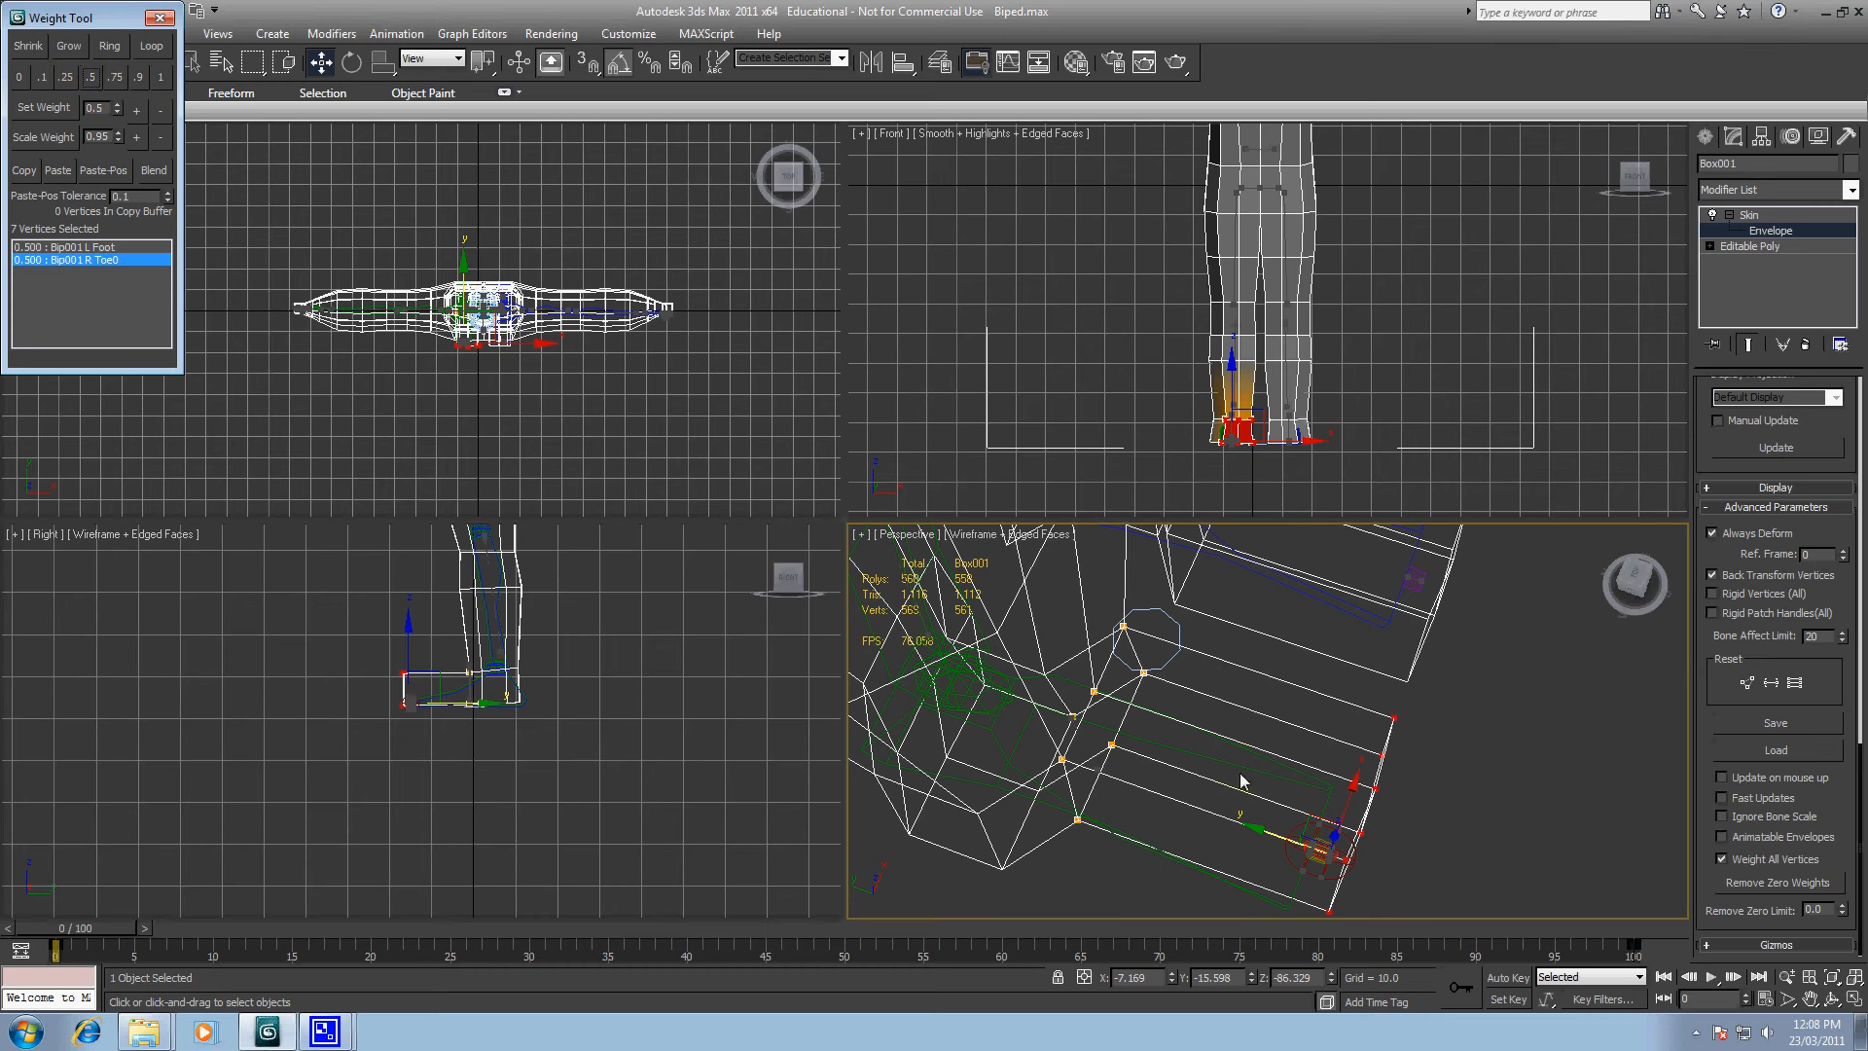
# Step: Select the single stray vertex behind the right foot's toe row and weight it at 1 to Bip001 L Foot
pyautogui.keyDown('alt'); pyautogui.moveTo(1216, 793); pyautogui.dragTo(1330, 732, button='middle'); pyautogui.keyUp('alt')
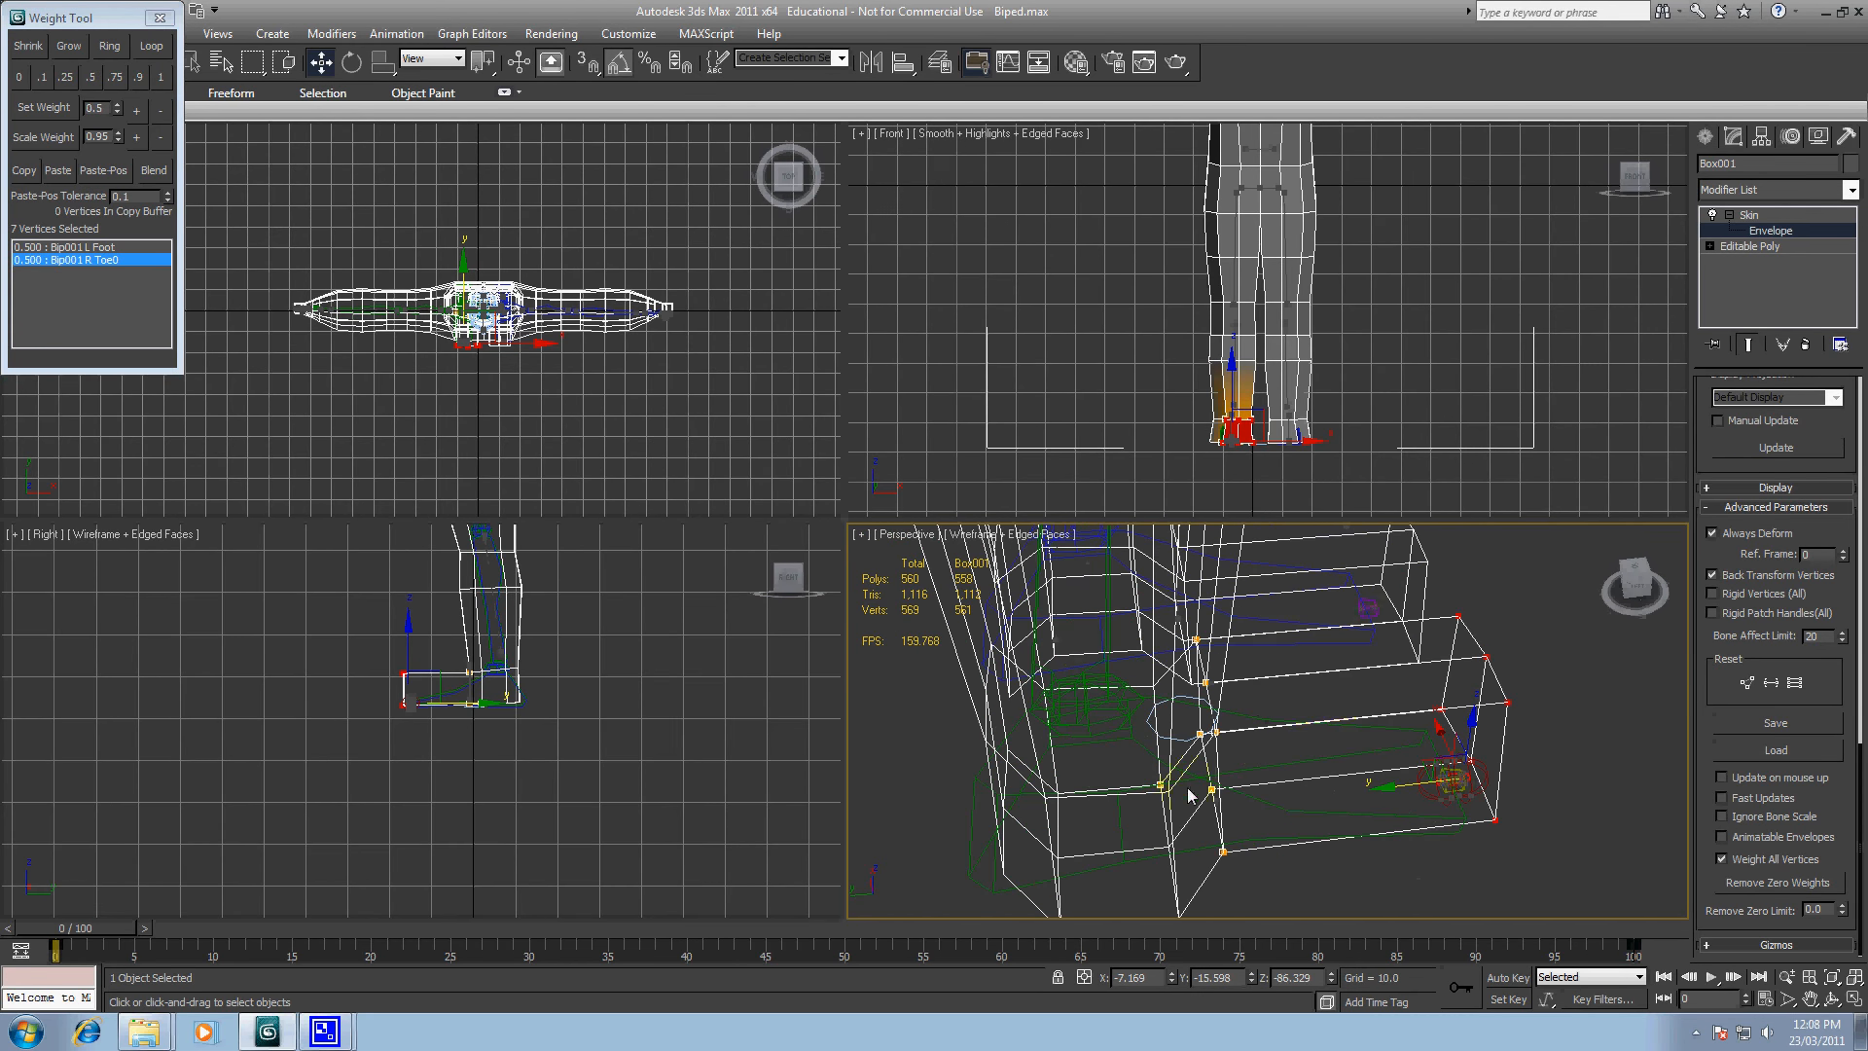
pyautogui.click(64, 247)
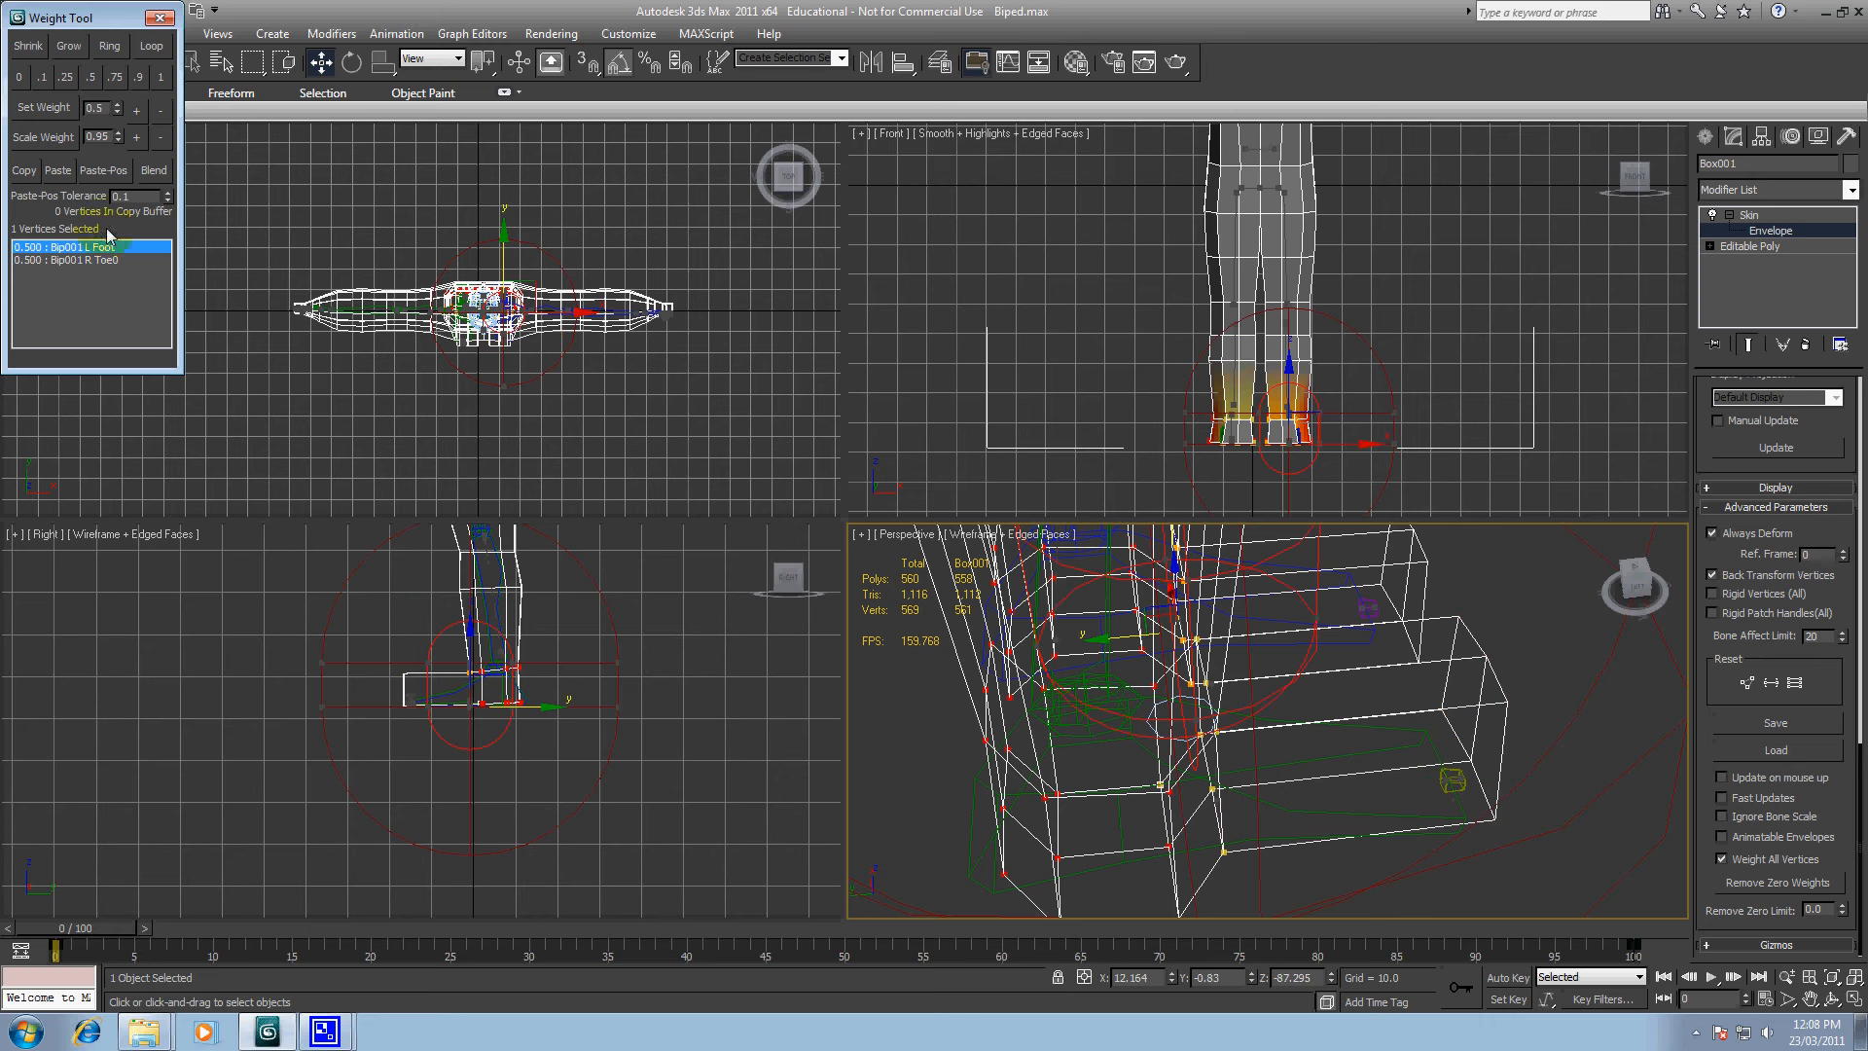
pyautogui.click(161, 77)
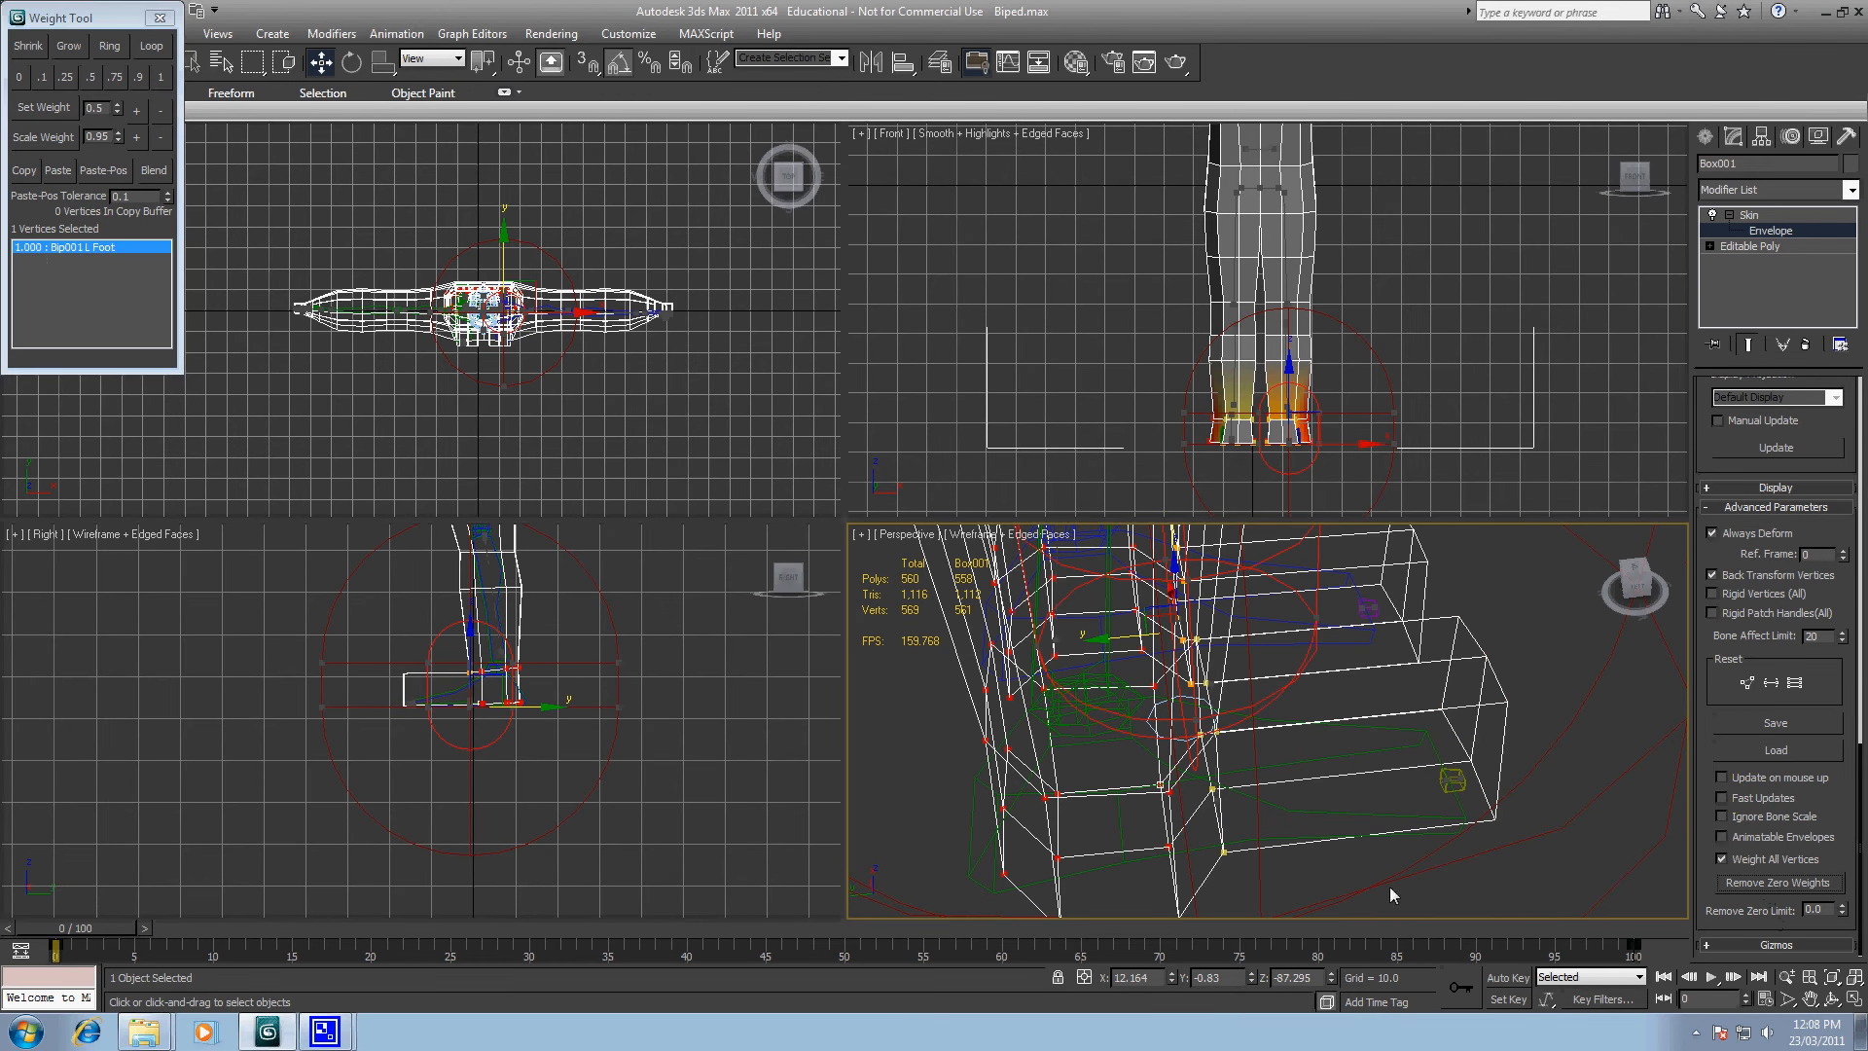
# Step: Select the right foot bone and weight the 11 heel and ankle vertices of the right foot at 1 to it
pyautogui.keyDown('alt'); pyautogui.moveTo(1389, 885); pyautogui.dragTo(1106, 729, button='middle'); pyautogui.keyUp('alt')
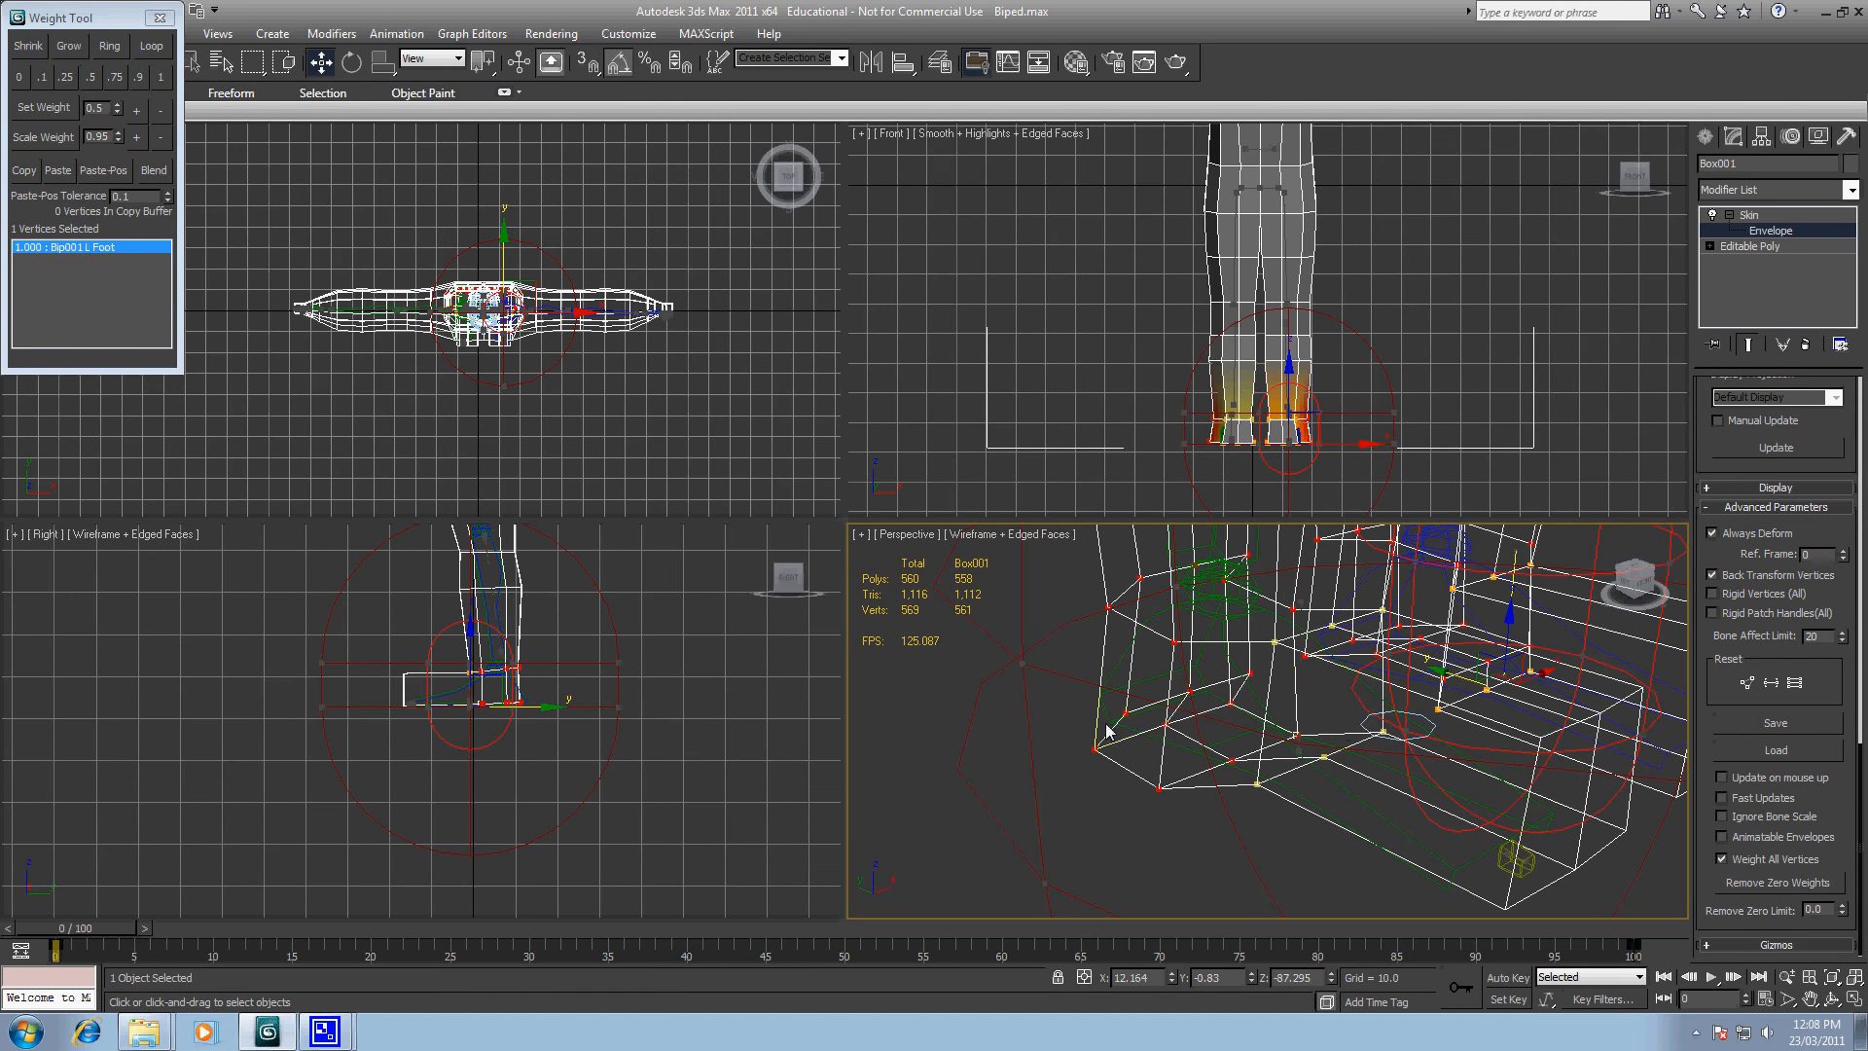
pyautogui.click(1300, 691)
pyautogui.keyDown('alt'); pyautogui.moveTo(1300, 691); pyautogui.dragTo(1112, 698, button='middle'); pyautogui.keyUp('alt')
pyautogui.moveTo(1064, 659); pyautogui.dragTo(1276, 855)
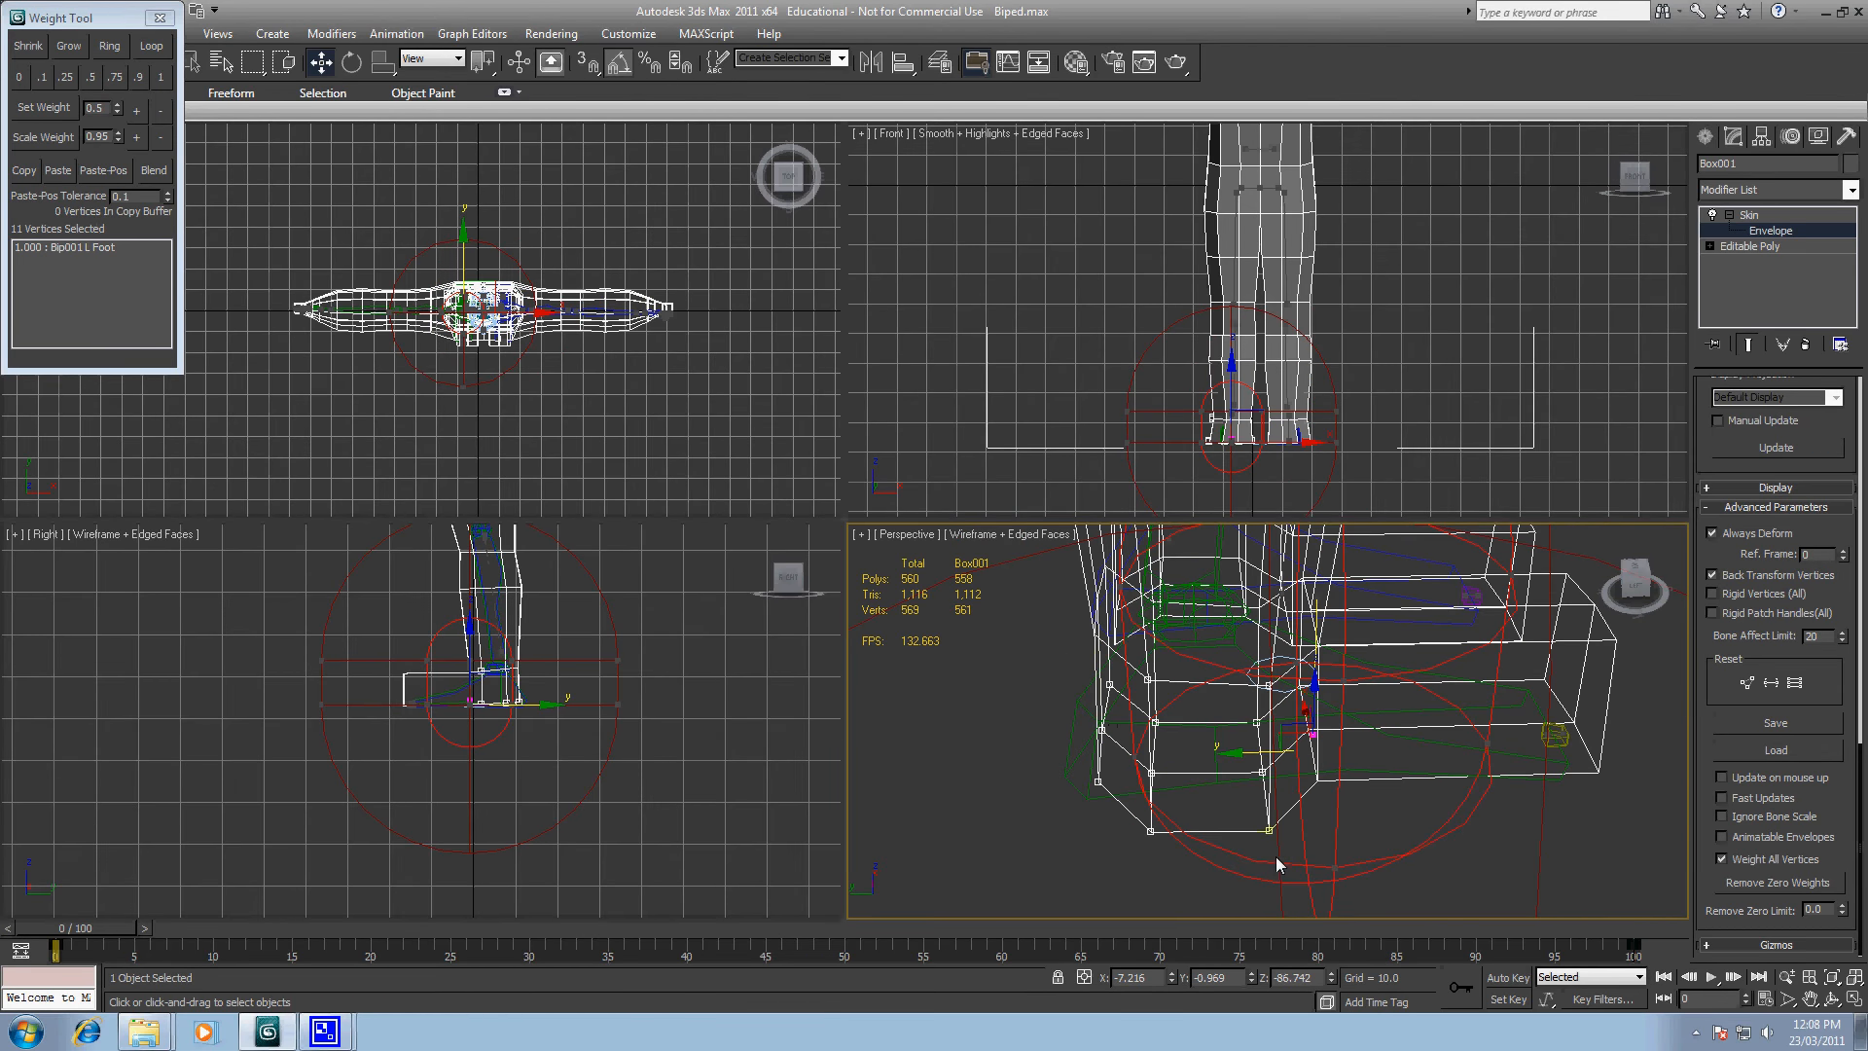
pyautogui.click(161, 77)
# Step: Select the six vertices where the right toes meet the foot, set their Bip001 L Foot weight to 0 and remove zero weights
pyautogui.moveTo(1379, 697)
pyautogui.keyDown('alt'); pyautogui.mouseDown(button='middle')
pyautogui.moveTo(1325, 680)
pyautogui.moveTo(1275, 717)
pyautogui.moveTo(1293, 734)
pyautogui.moveTo(1408, 713)
pyautogui.mouseUp(button='middle'); pyautogui.keyUp('alt')
pyautogui.keyDown('alt'); pyautogui.moveTo(1371, 647); pyautogui.dragTo(1394, 642, button='middle'); pyautogui.keyUp('alt')
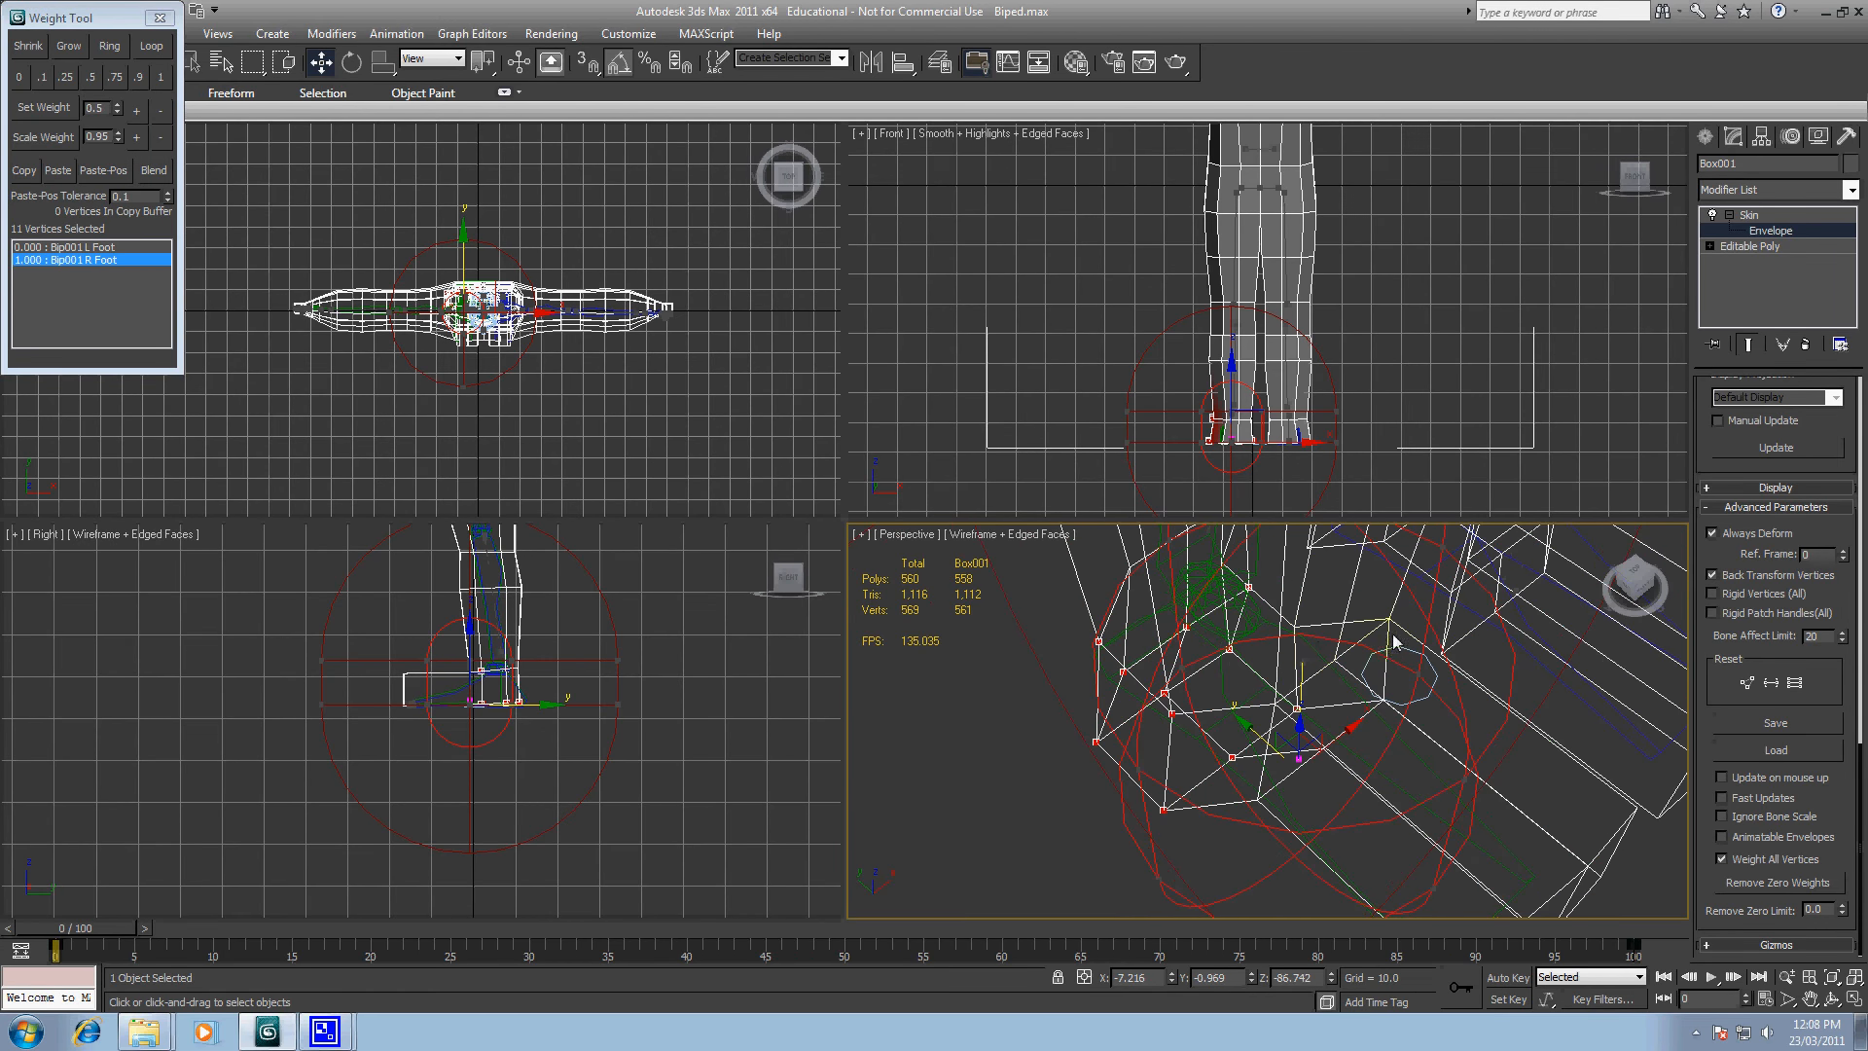
pyautogui.click(1387, 623)
pyautogui.keyDown('ctrl'); pyautogui.click(1334, 663); pyautogui.keyUp('ctrl')
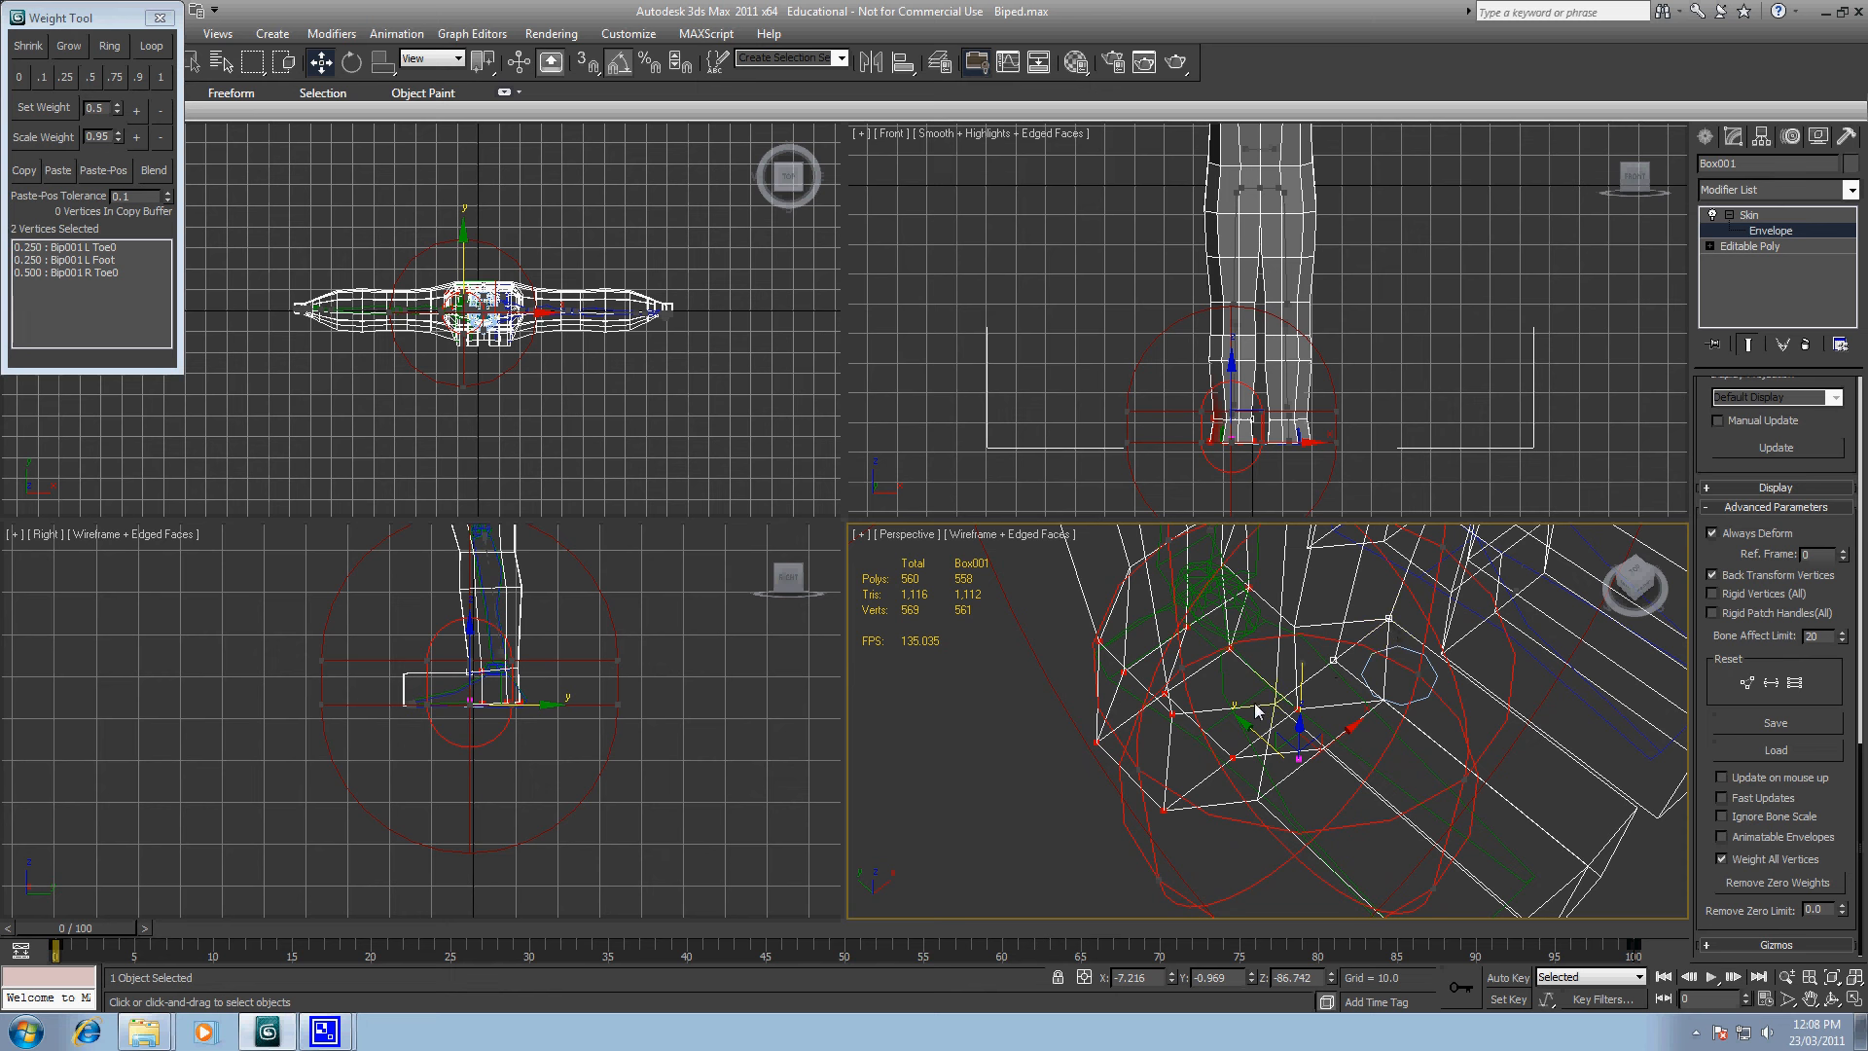
pyautogui.keyDown('ctrl'); pyautogui.click(1274, 705); pyautogui.keyUp('ctrl')
pyautogui.keyDown('ctrl'); pyautogui.click(1323, 749); pyautogui.keyUp('ctrl')
pyautogui.click(118, 262)
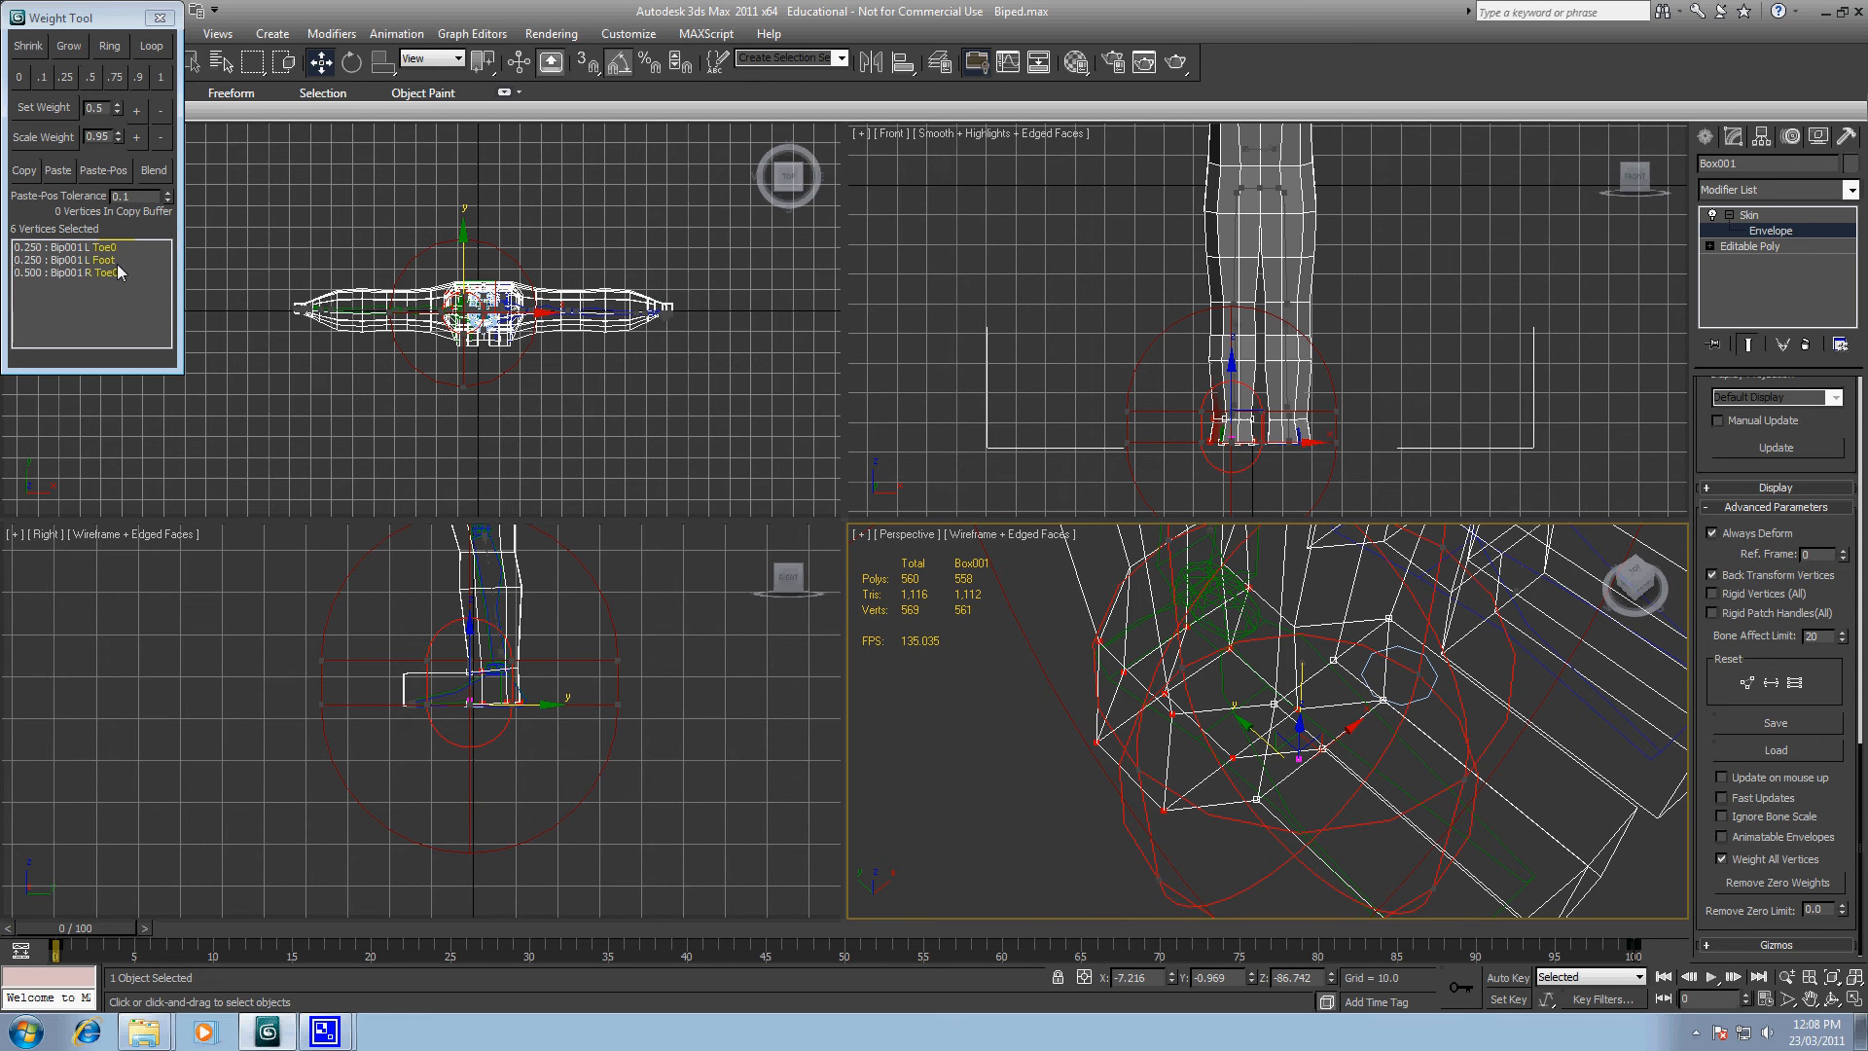
pyautogui.click(20, 78)
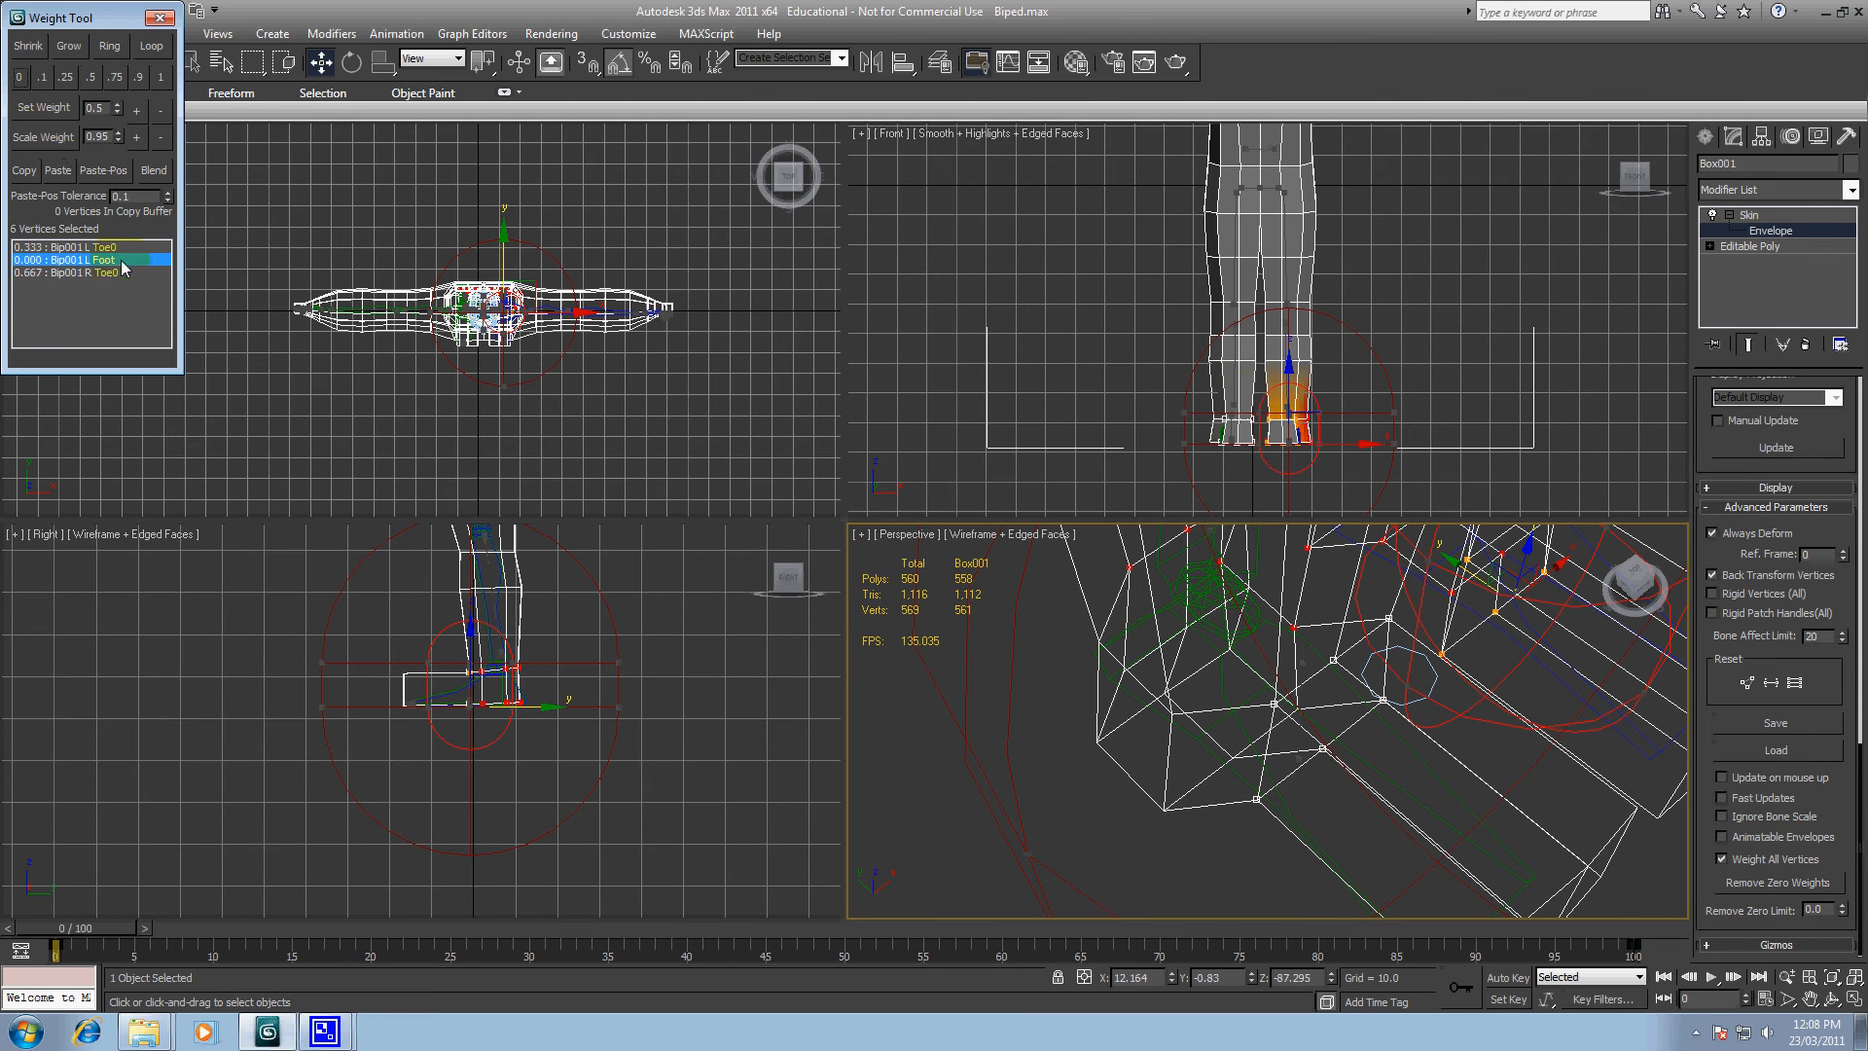
pyautogui.click(1778, 882)
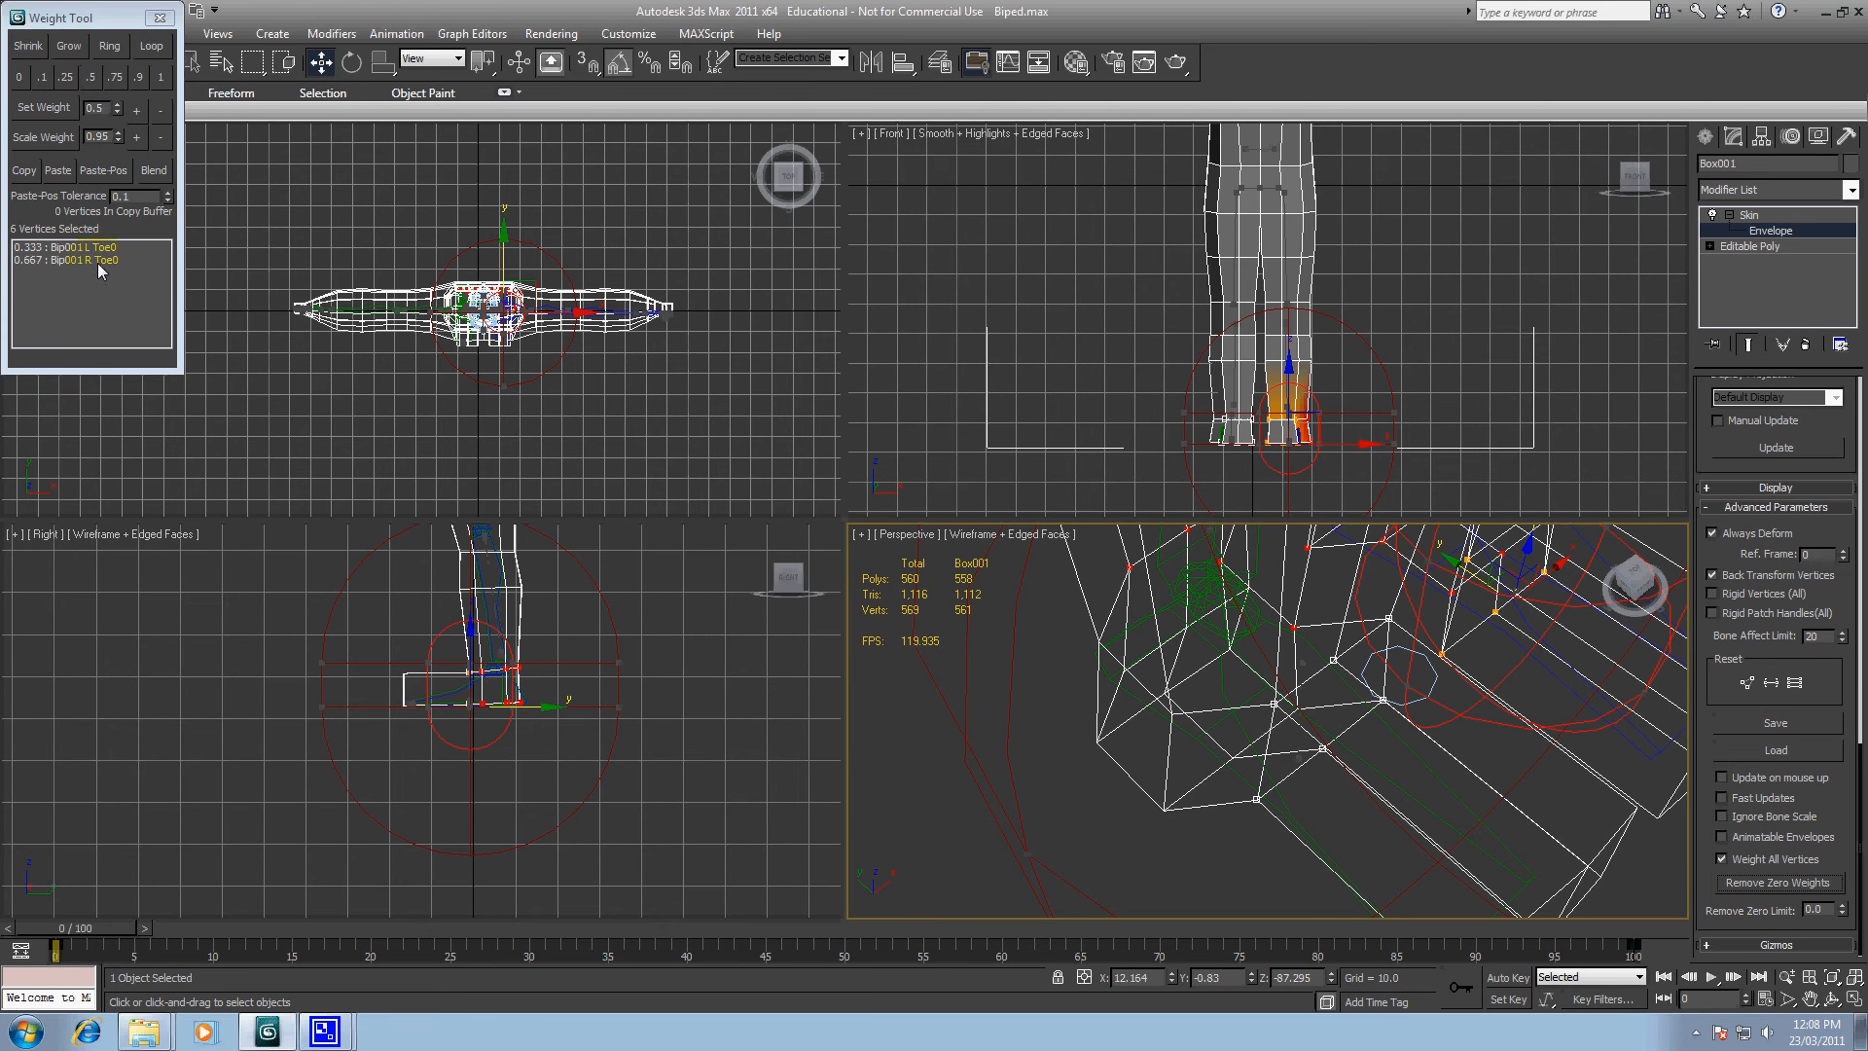
# Step: Set the Bip001 L Toe0 weight of the six right toe-base vertices to 0 and remove the mesh's zero weights
pyautogui.click(98, 260)
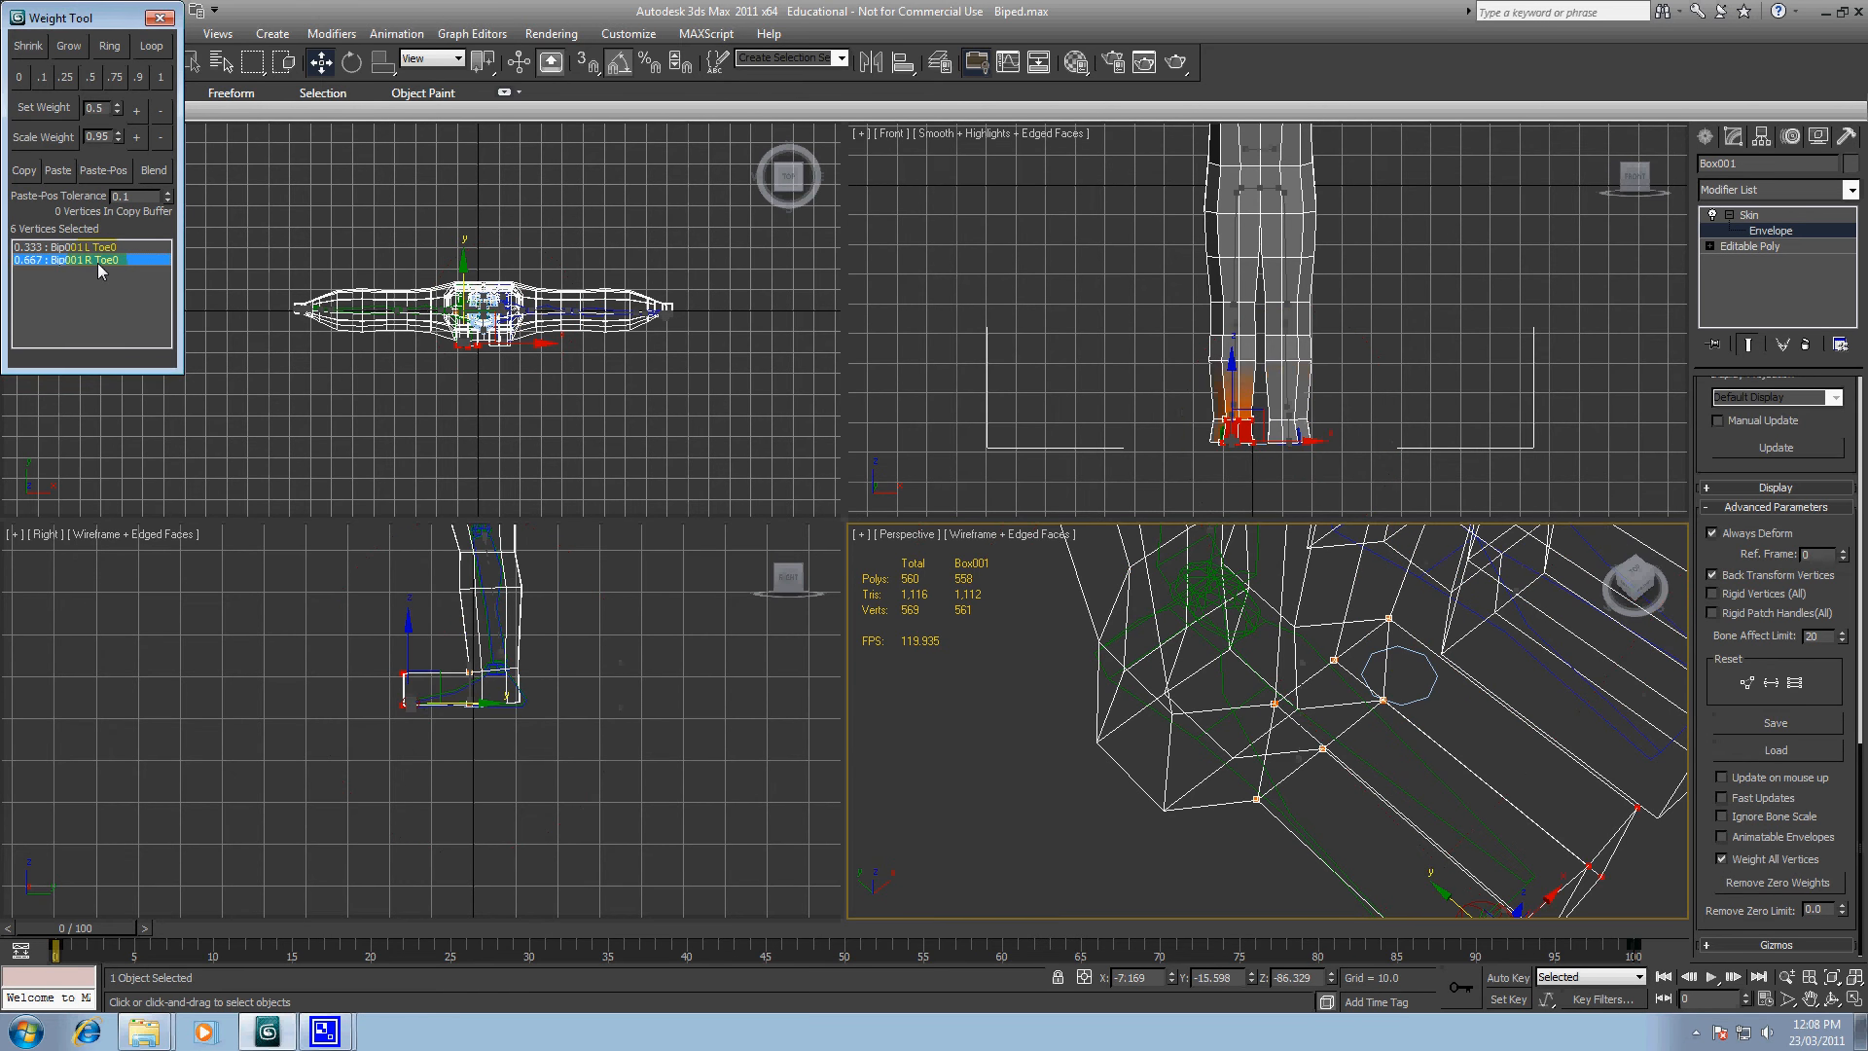
pyautogui.click(89, 247)
pyautogui.click(18, 76)
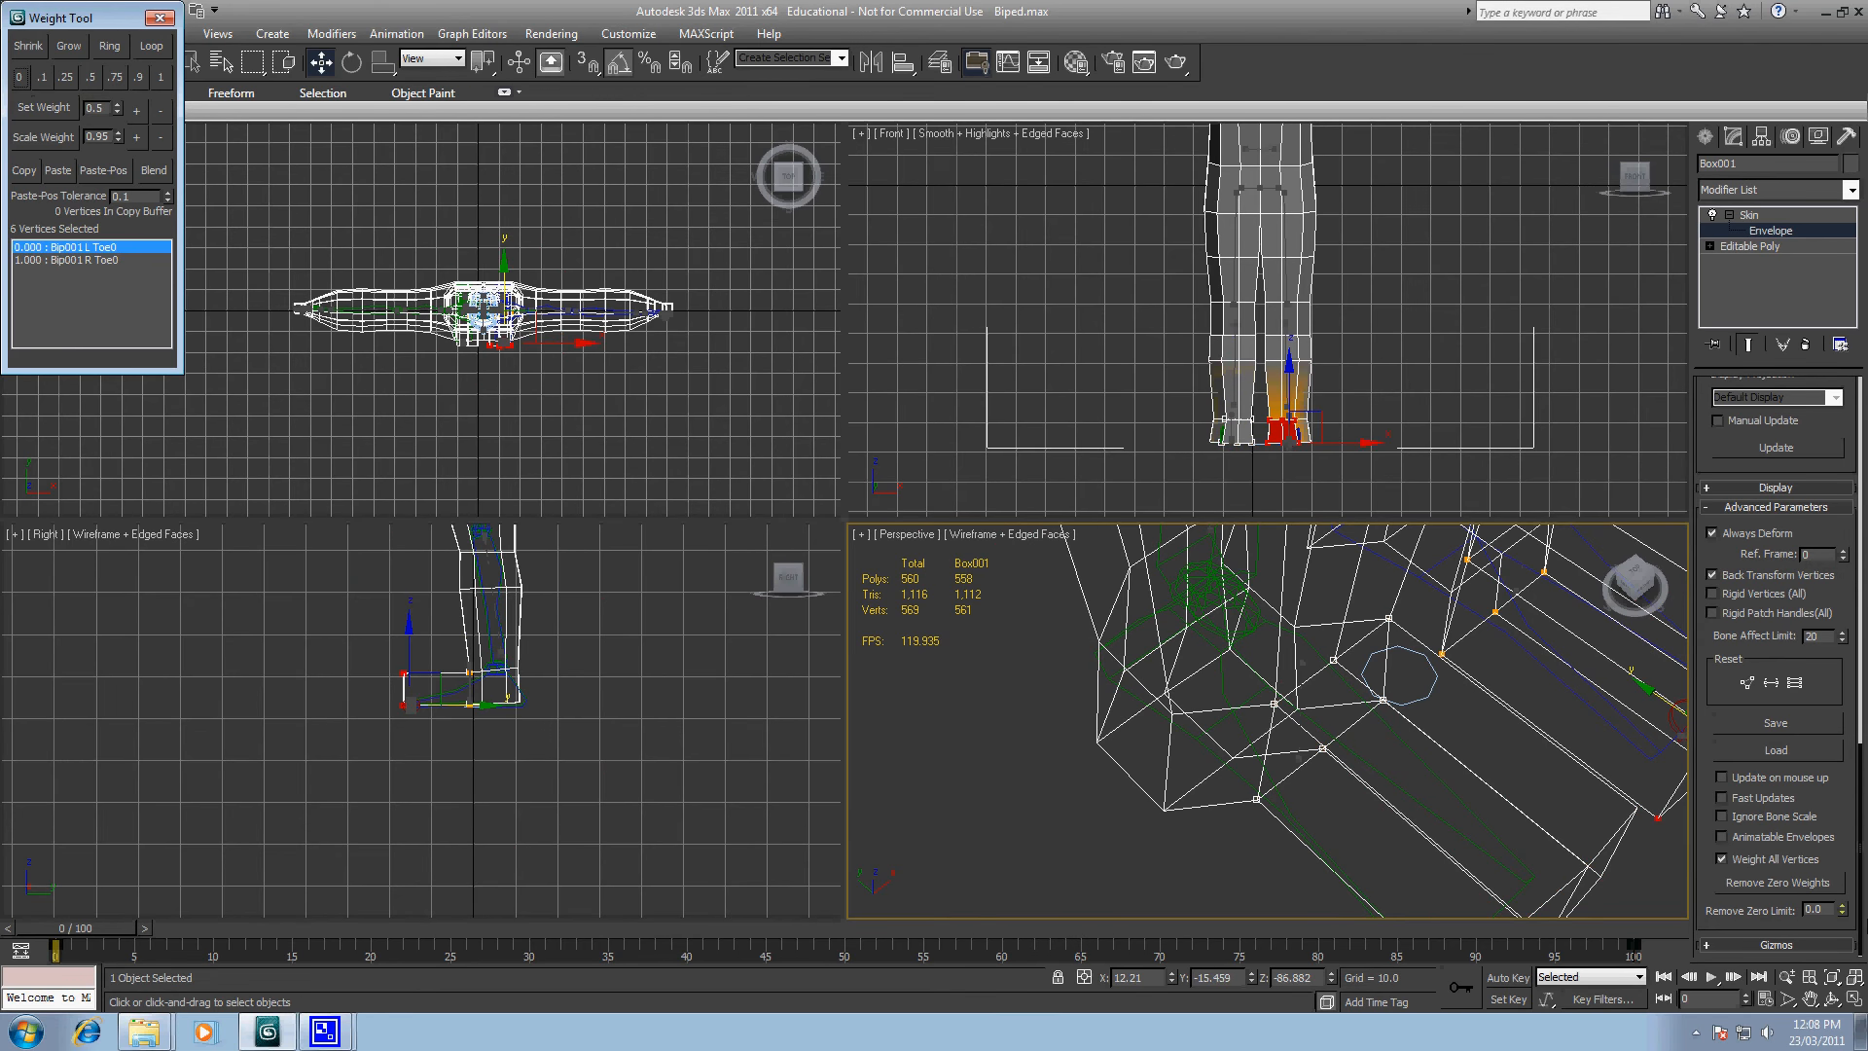
pyautogui.click(1771, 883)
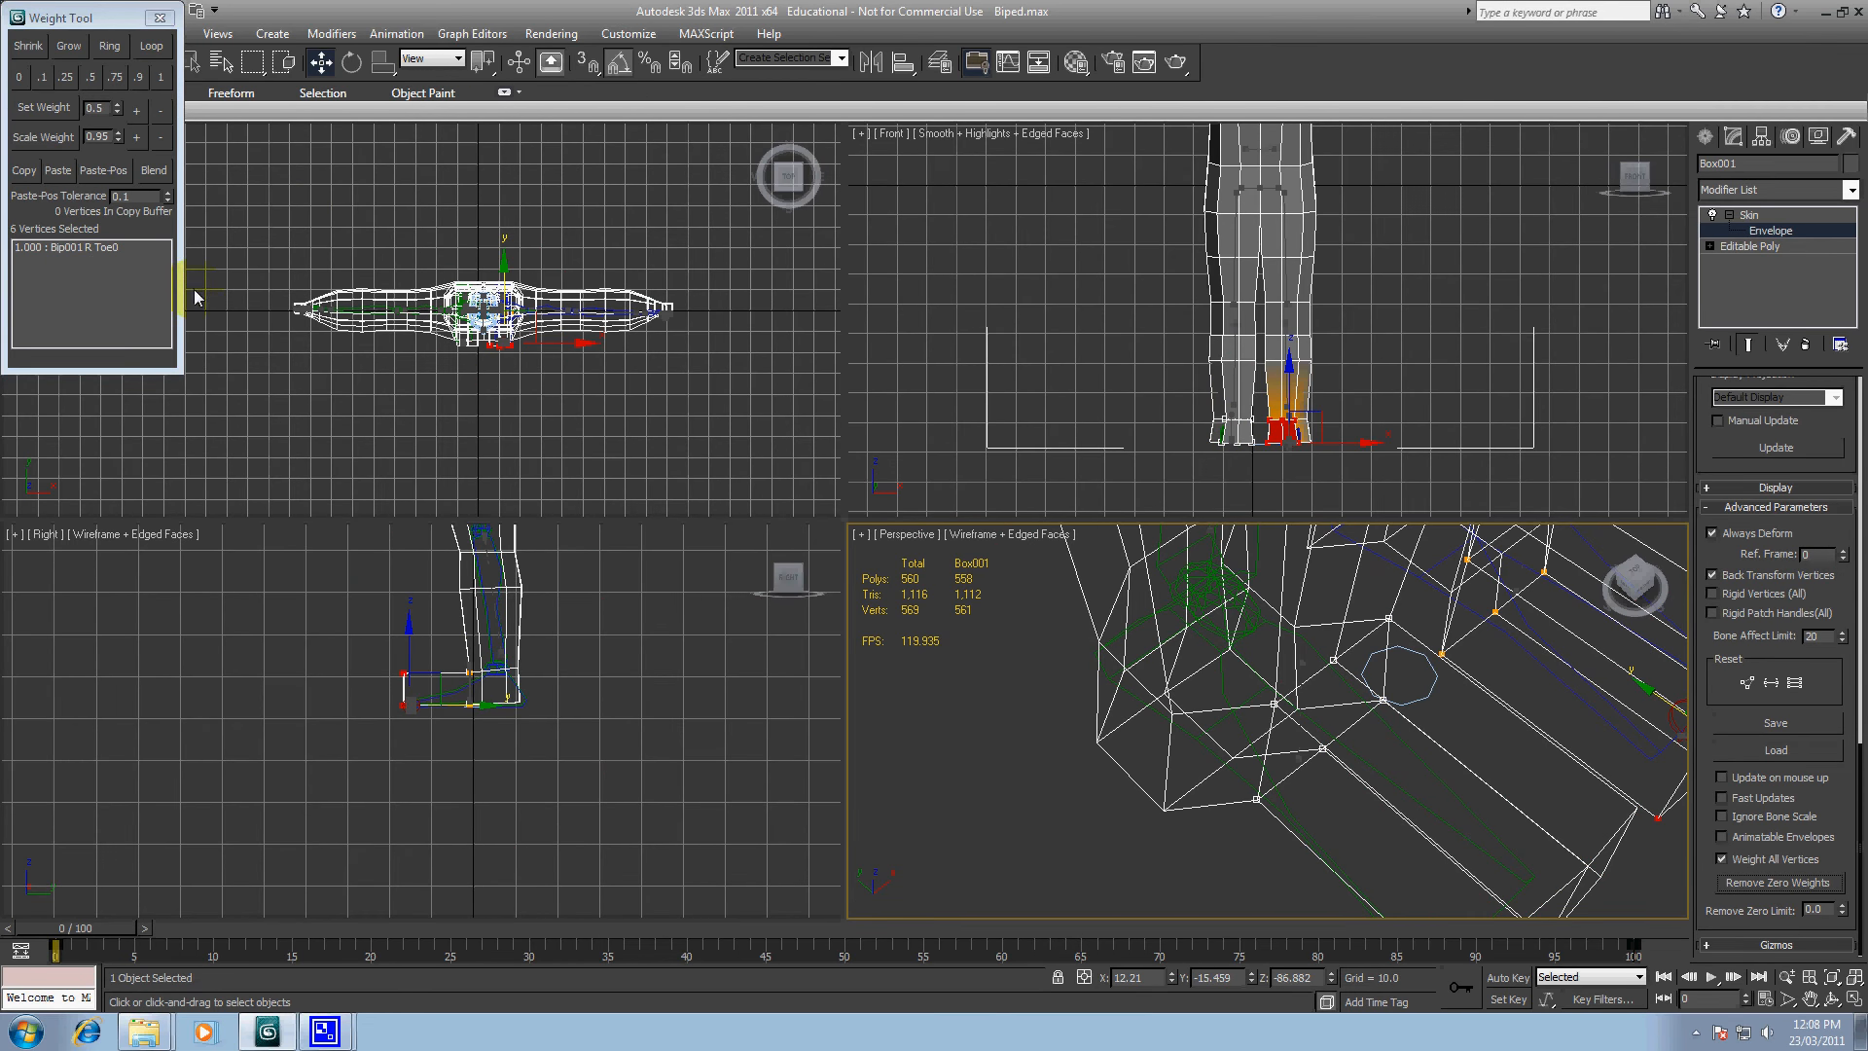
# Step: Weight the six right toe-base vertices at 0.5 to Bip001 L Toe0 and check the matching inner vertex on the left foot
pyautogui.click(91, 78)
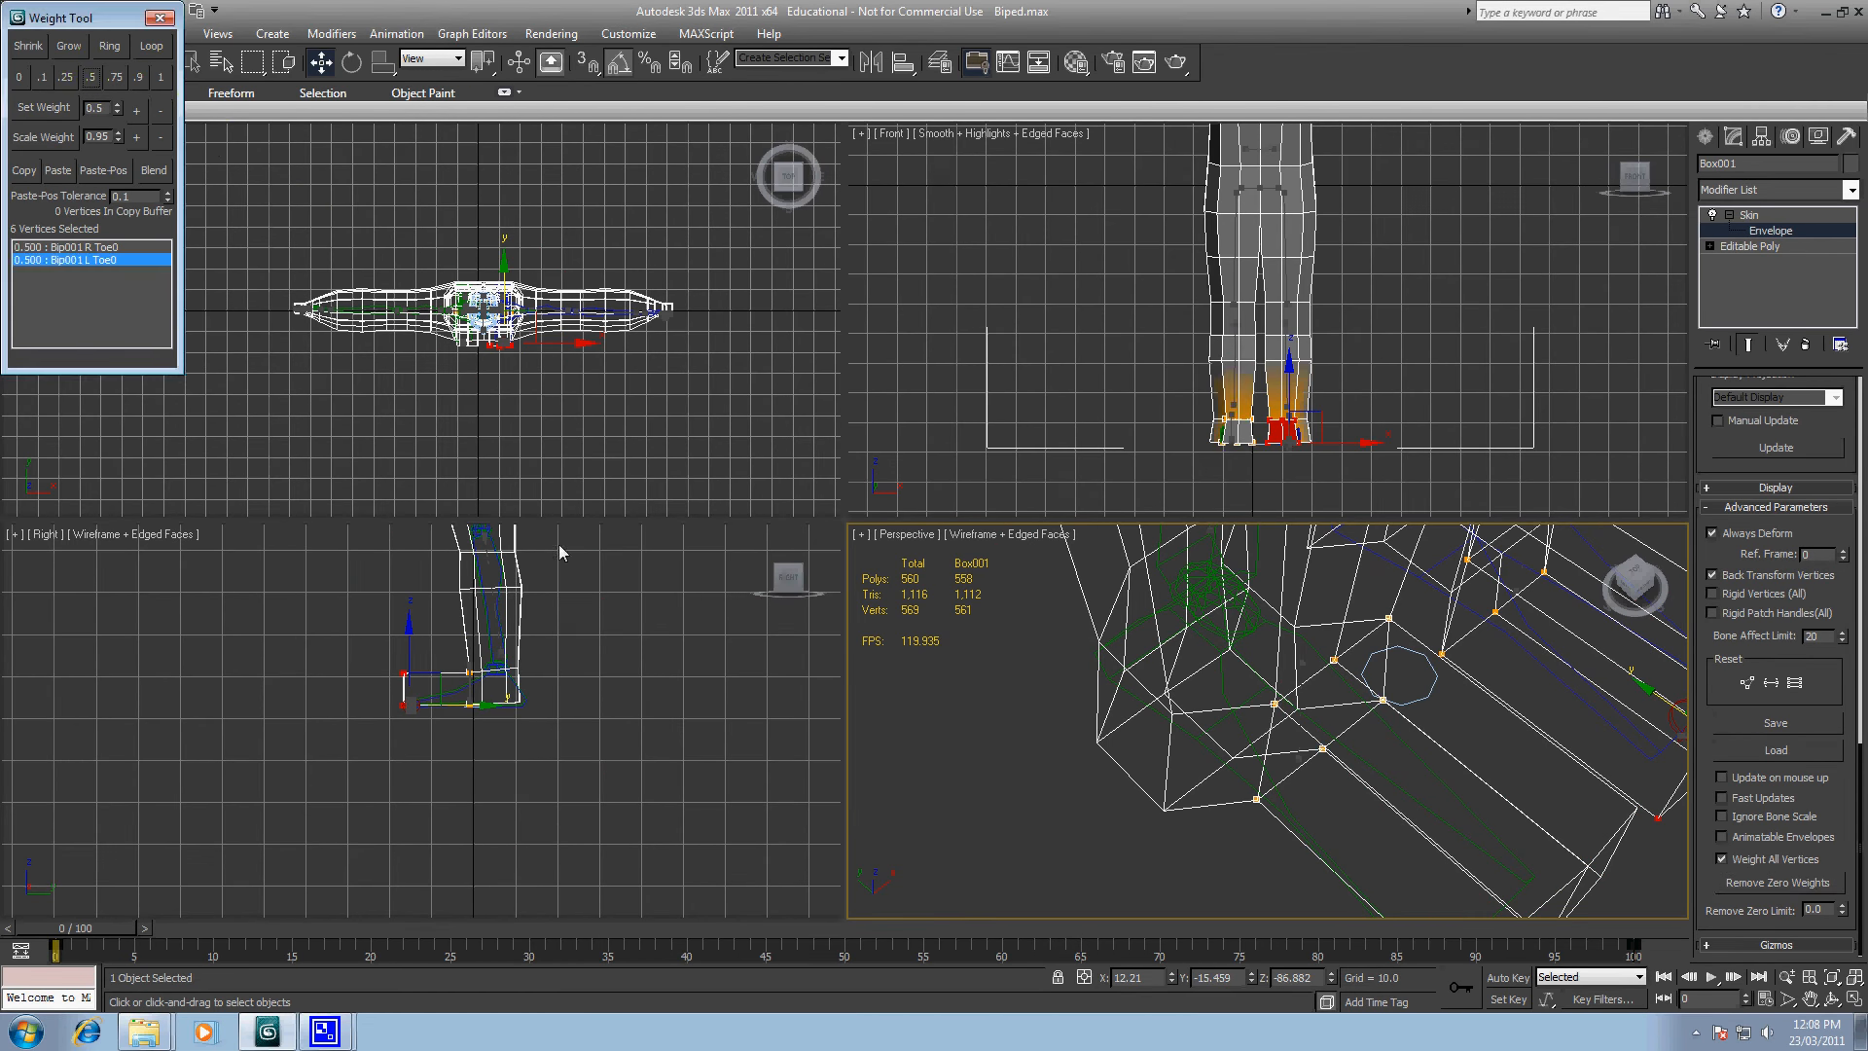
pyautogui.click(1046, 675)
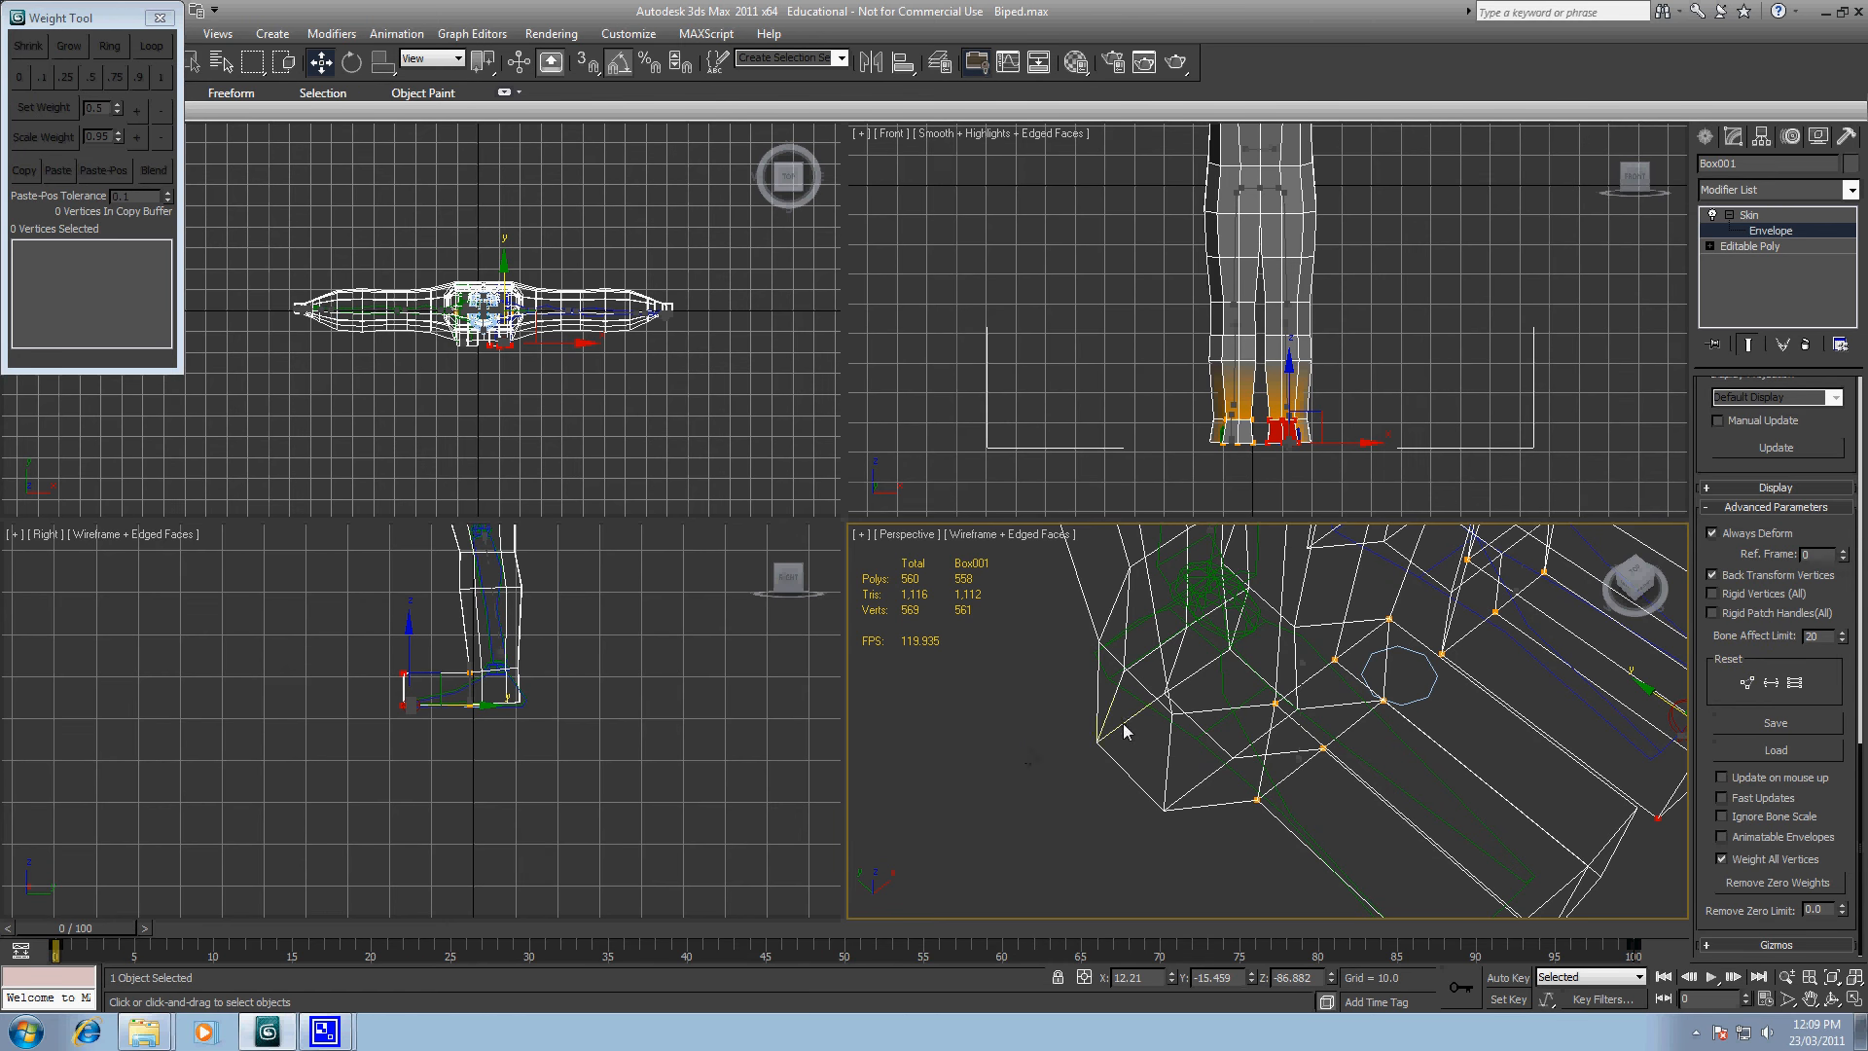
pyautogui.scroll(-8, 1051, 743)
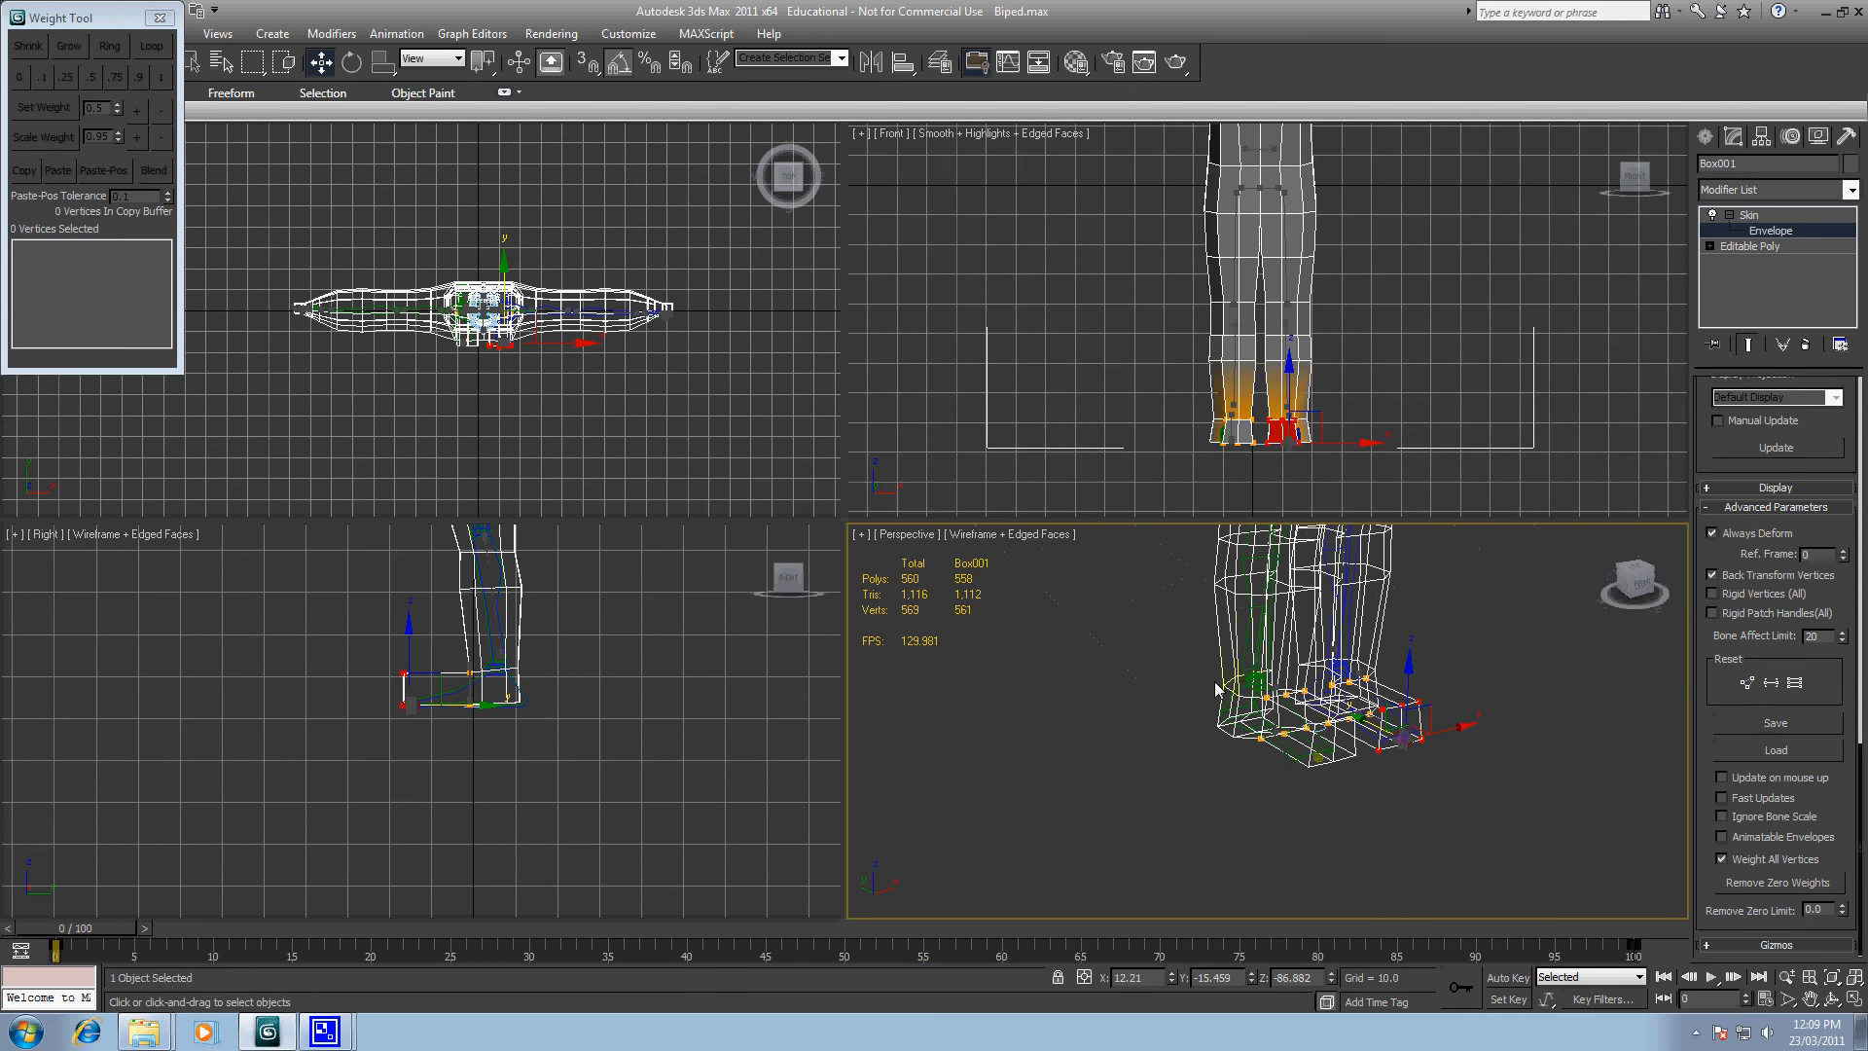
pyautogui.moveTo(1249, 642); pyautogui.dragTo(1140, 736, button='middle')
pyautogui.scroll(2, 1151, 778)
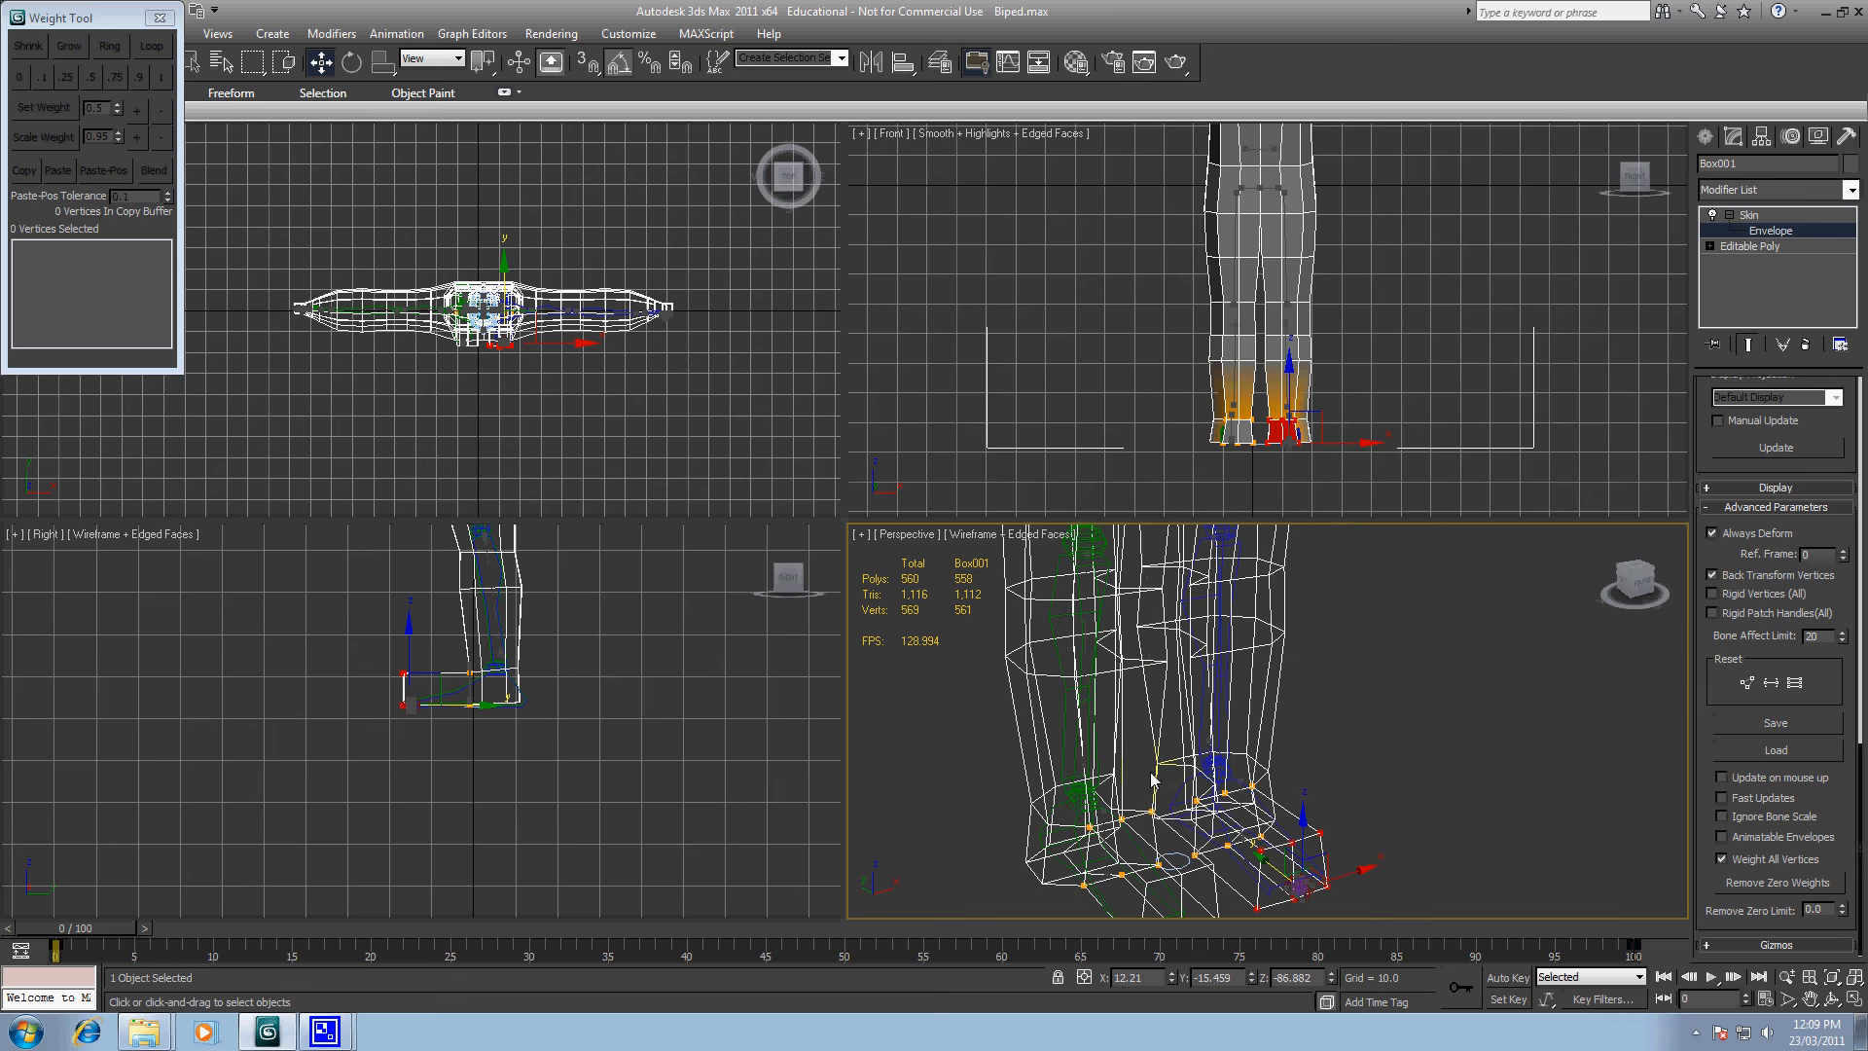
pyautogui.scroll(3, 1160, 793)
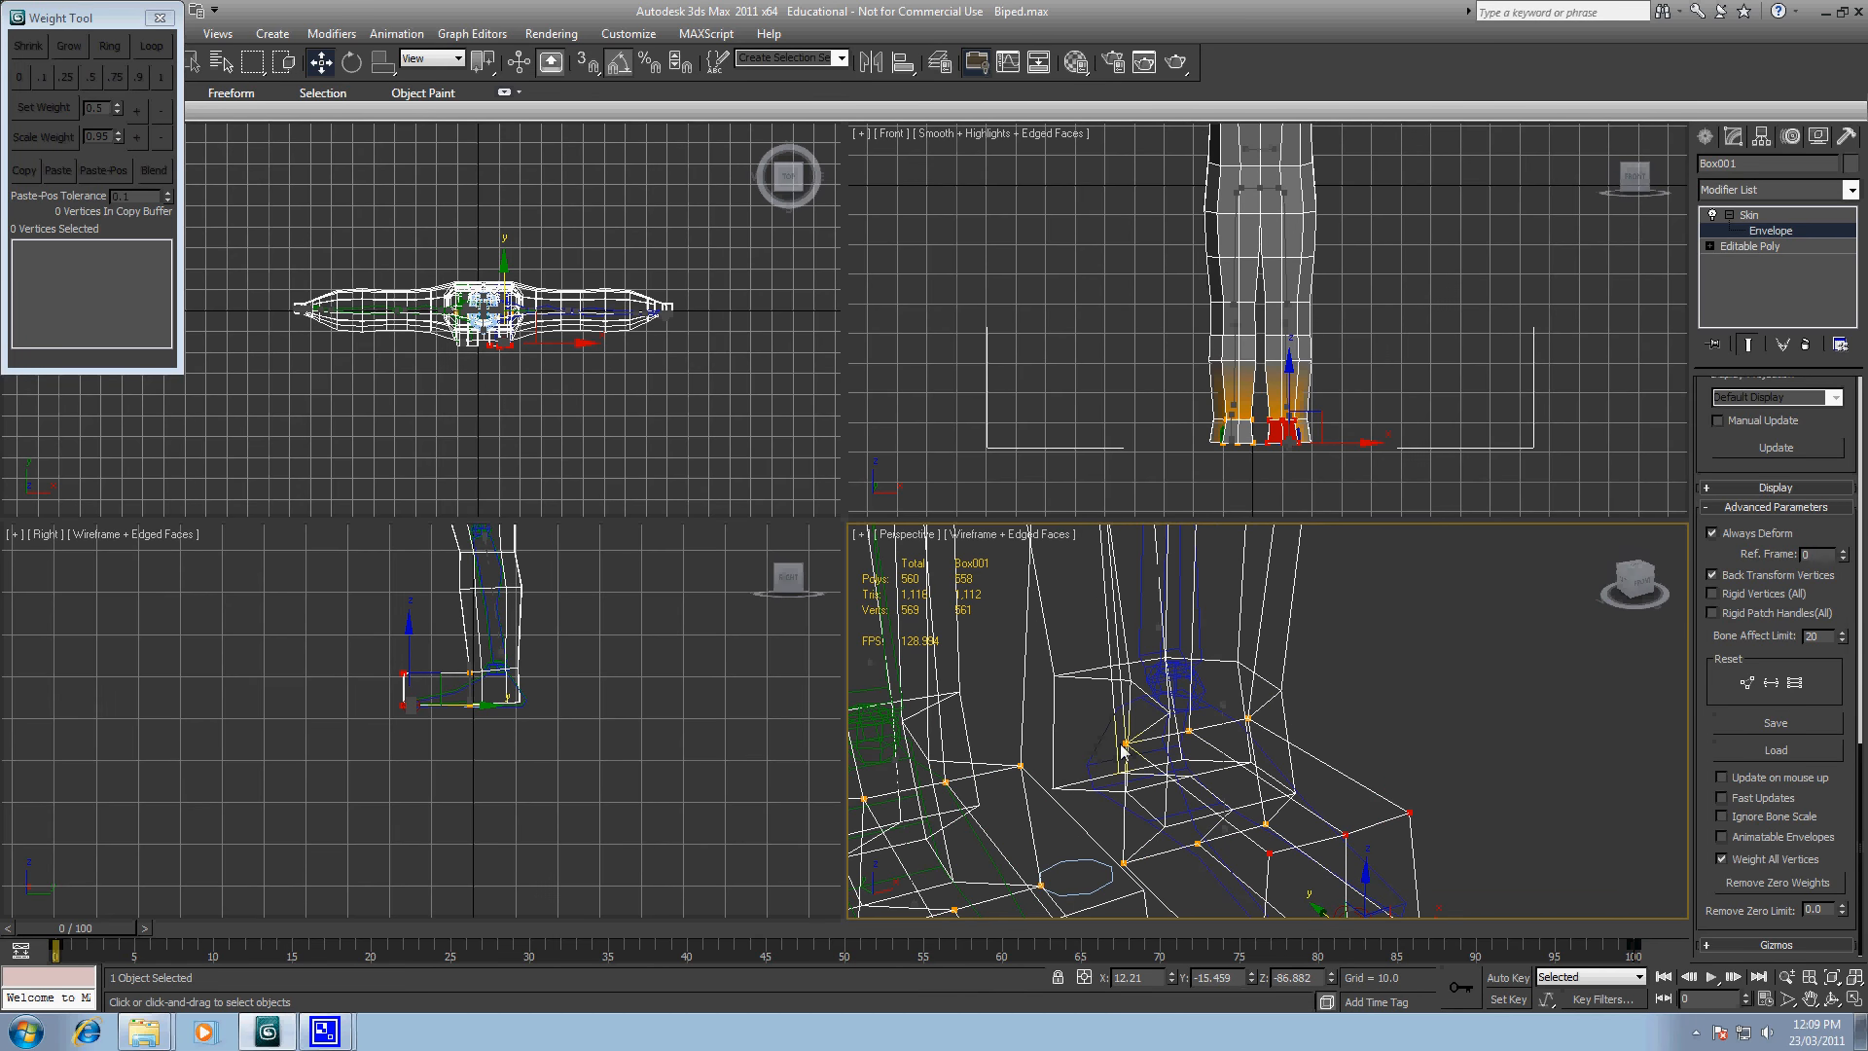
pyautogui.click(1124, 745)
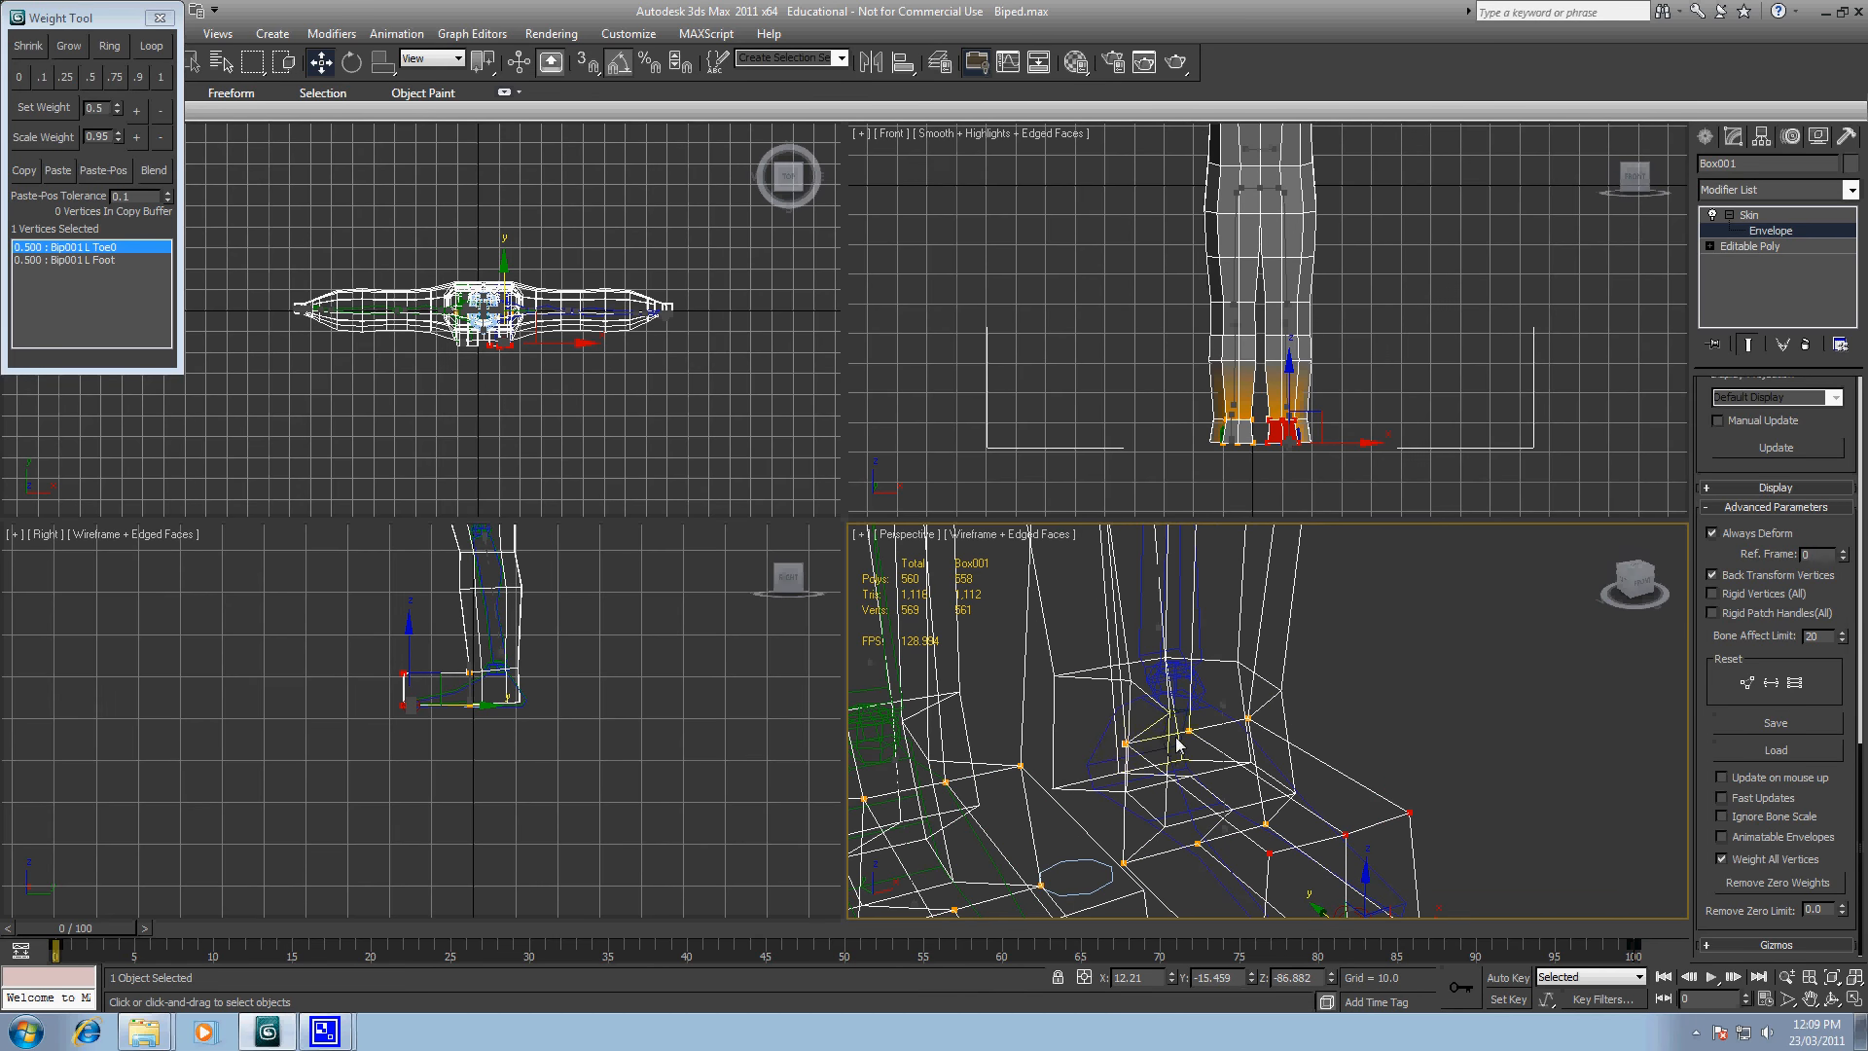
# Step: Set the Bip001 L Toe0 weight to 0 on all six right toe-base vertices, starting with the inner one, and remove zero weights
pyautogui.click(1021, 767)
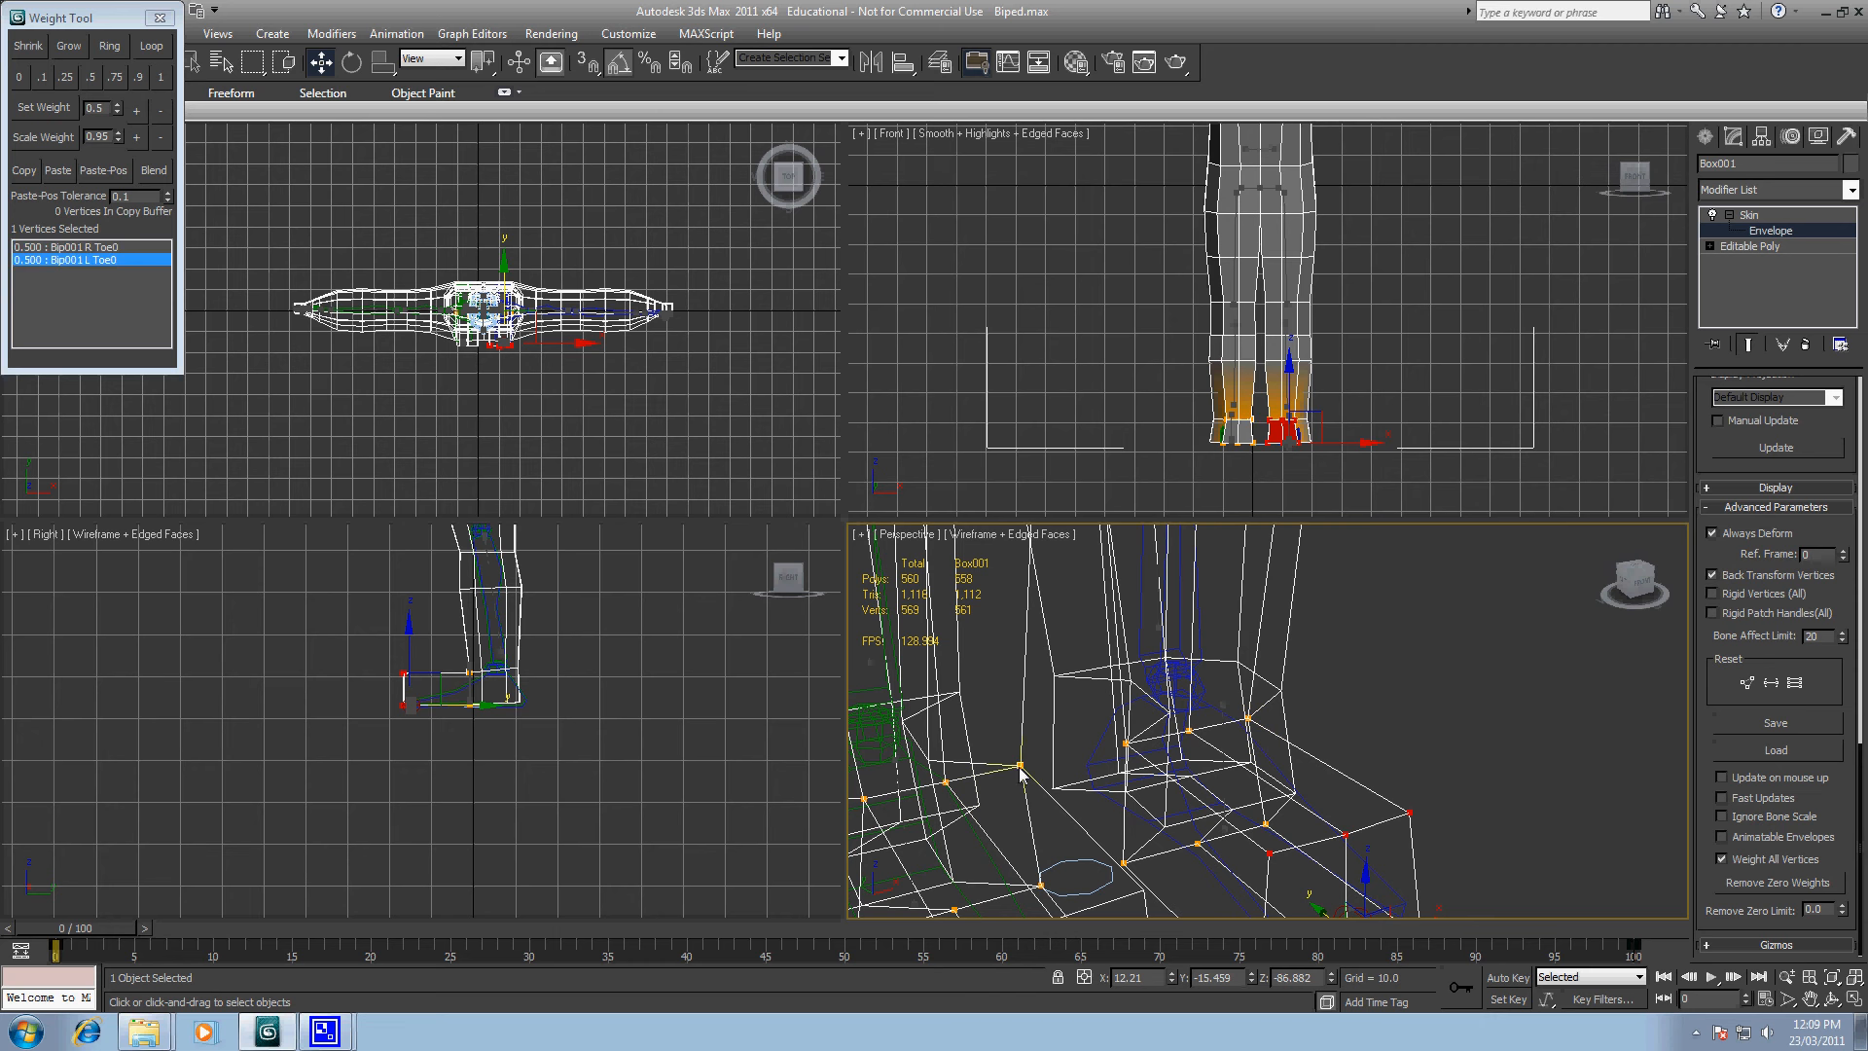
pyautogui.click(19, 77)
pyautogui.click(1767, 884)
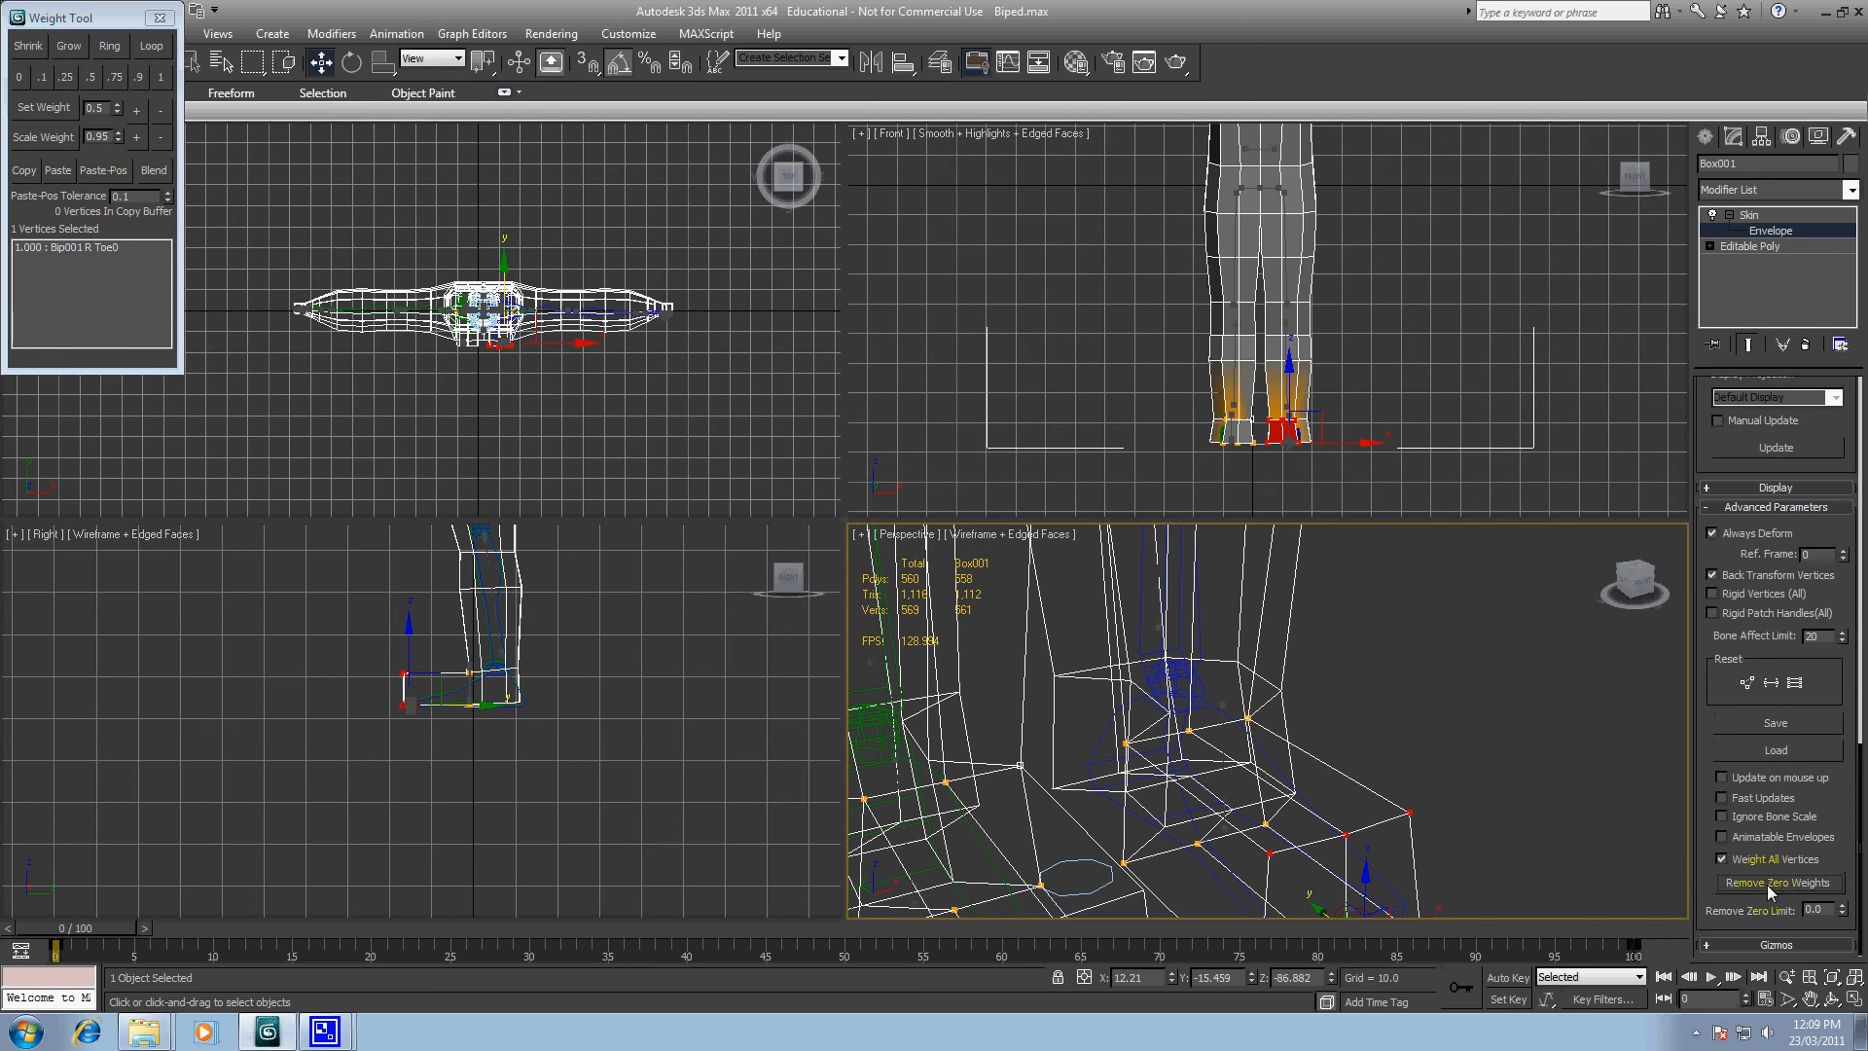
pyautogui.moveTo(1025, 809); pyautogui.dragTo(1198, 689, button='middle')
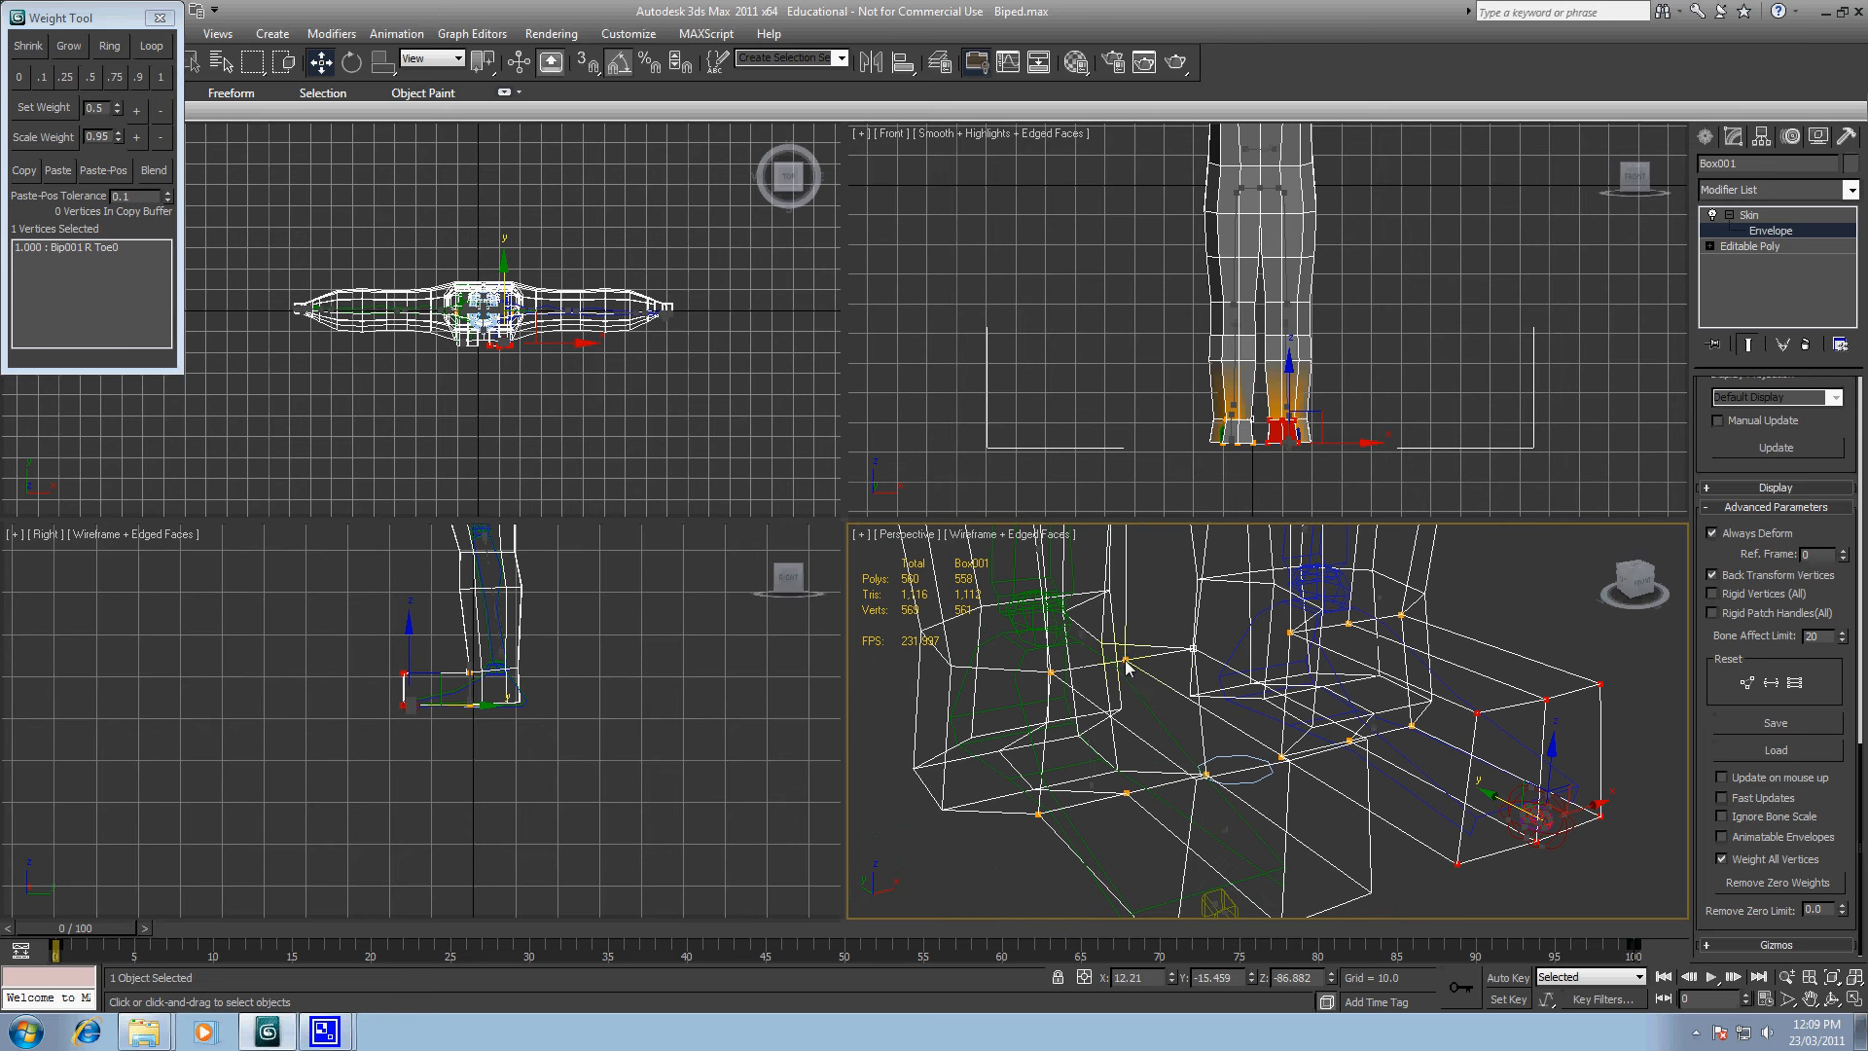
pyautogui.click(1051, 671)
pyautogui.click(1188, 651)
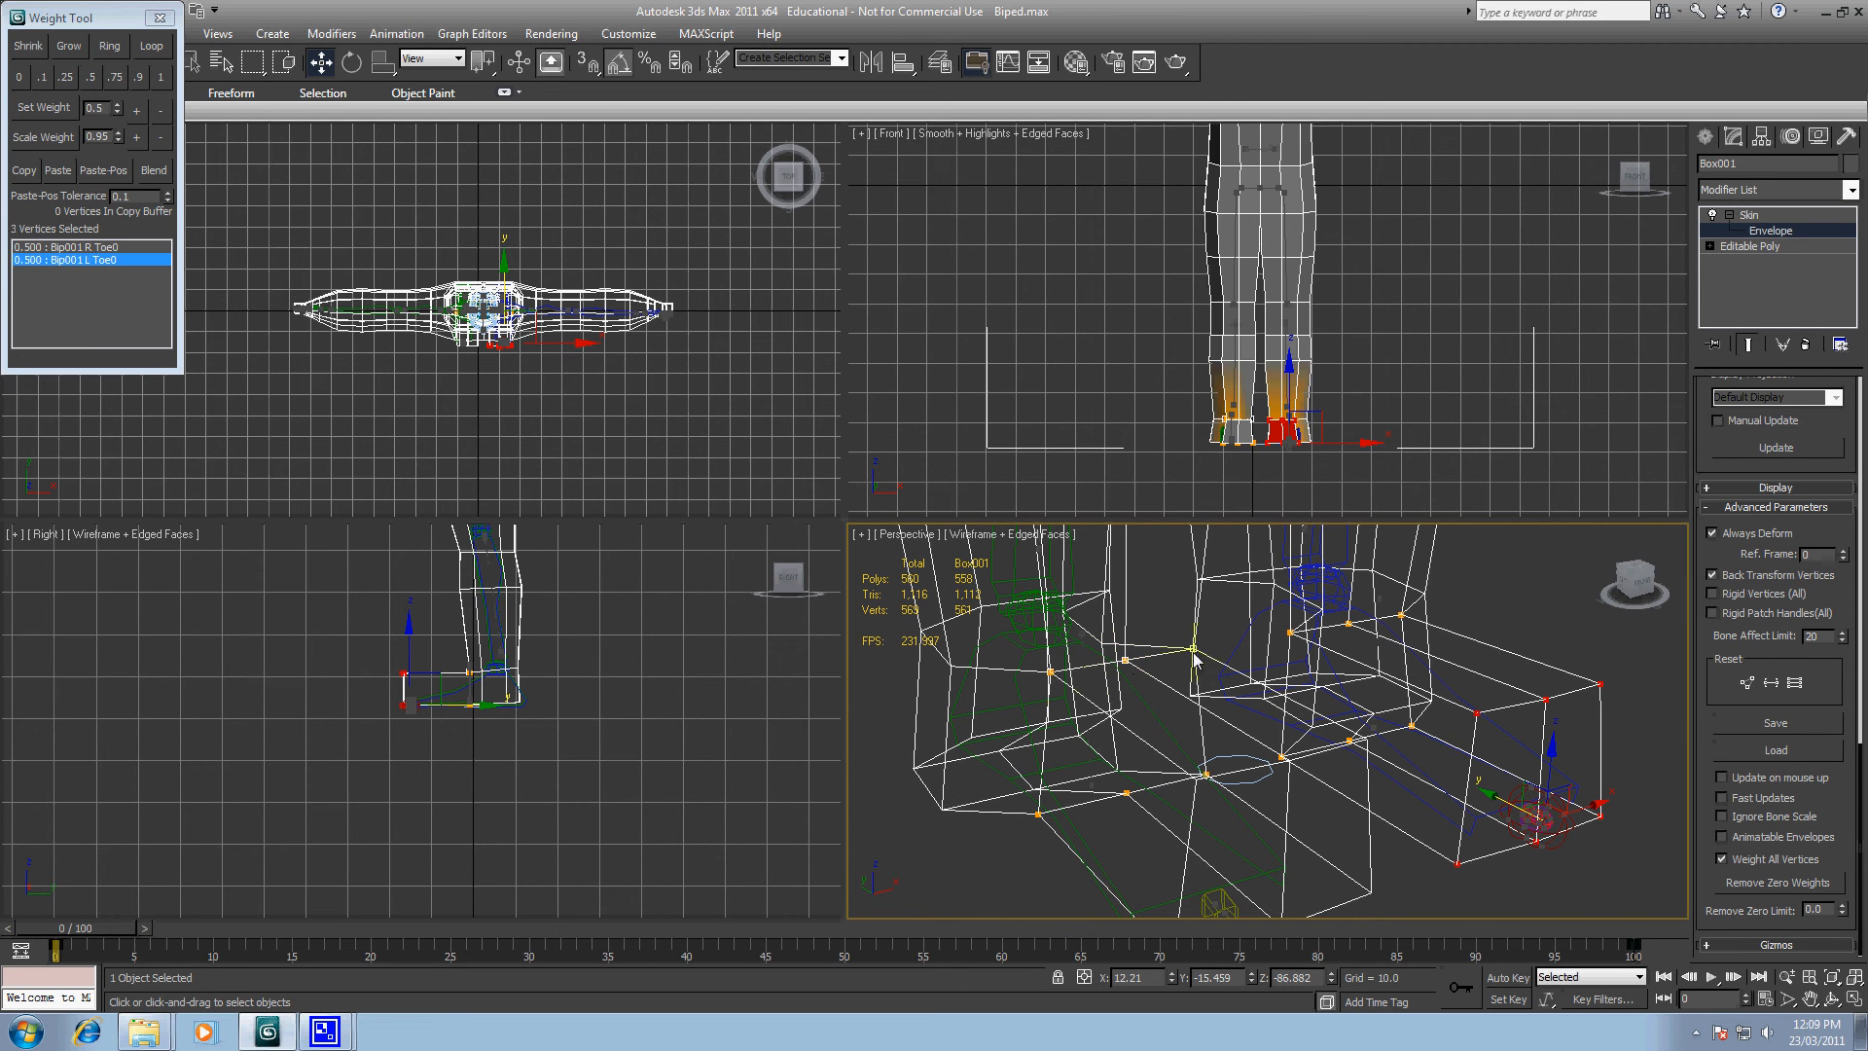
pyautogui.click(1208, 774)
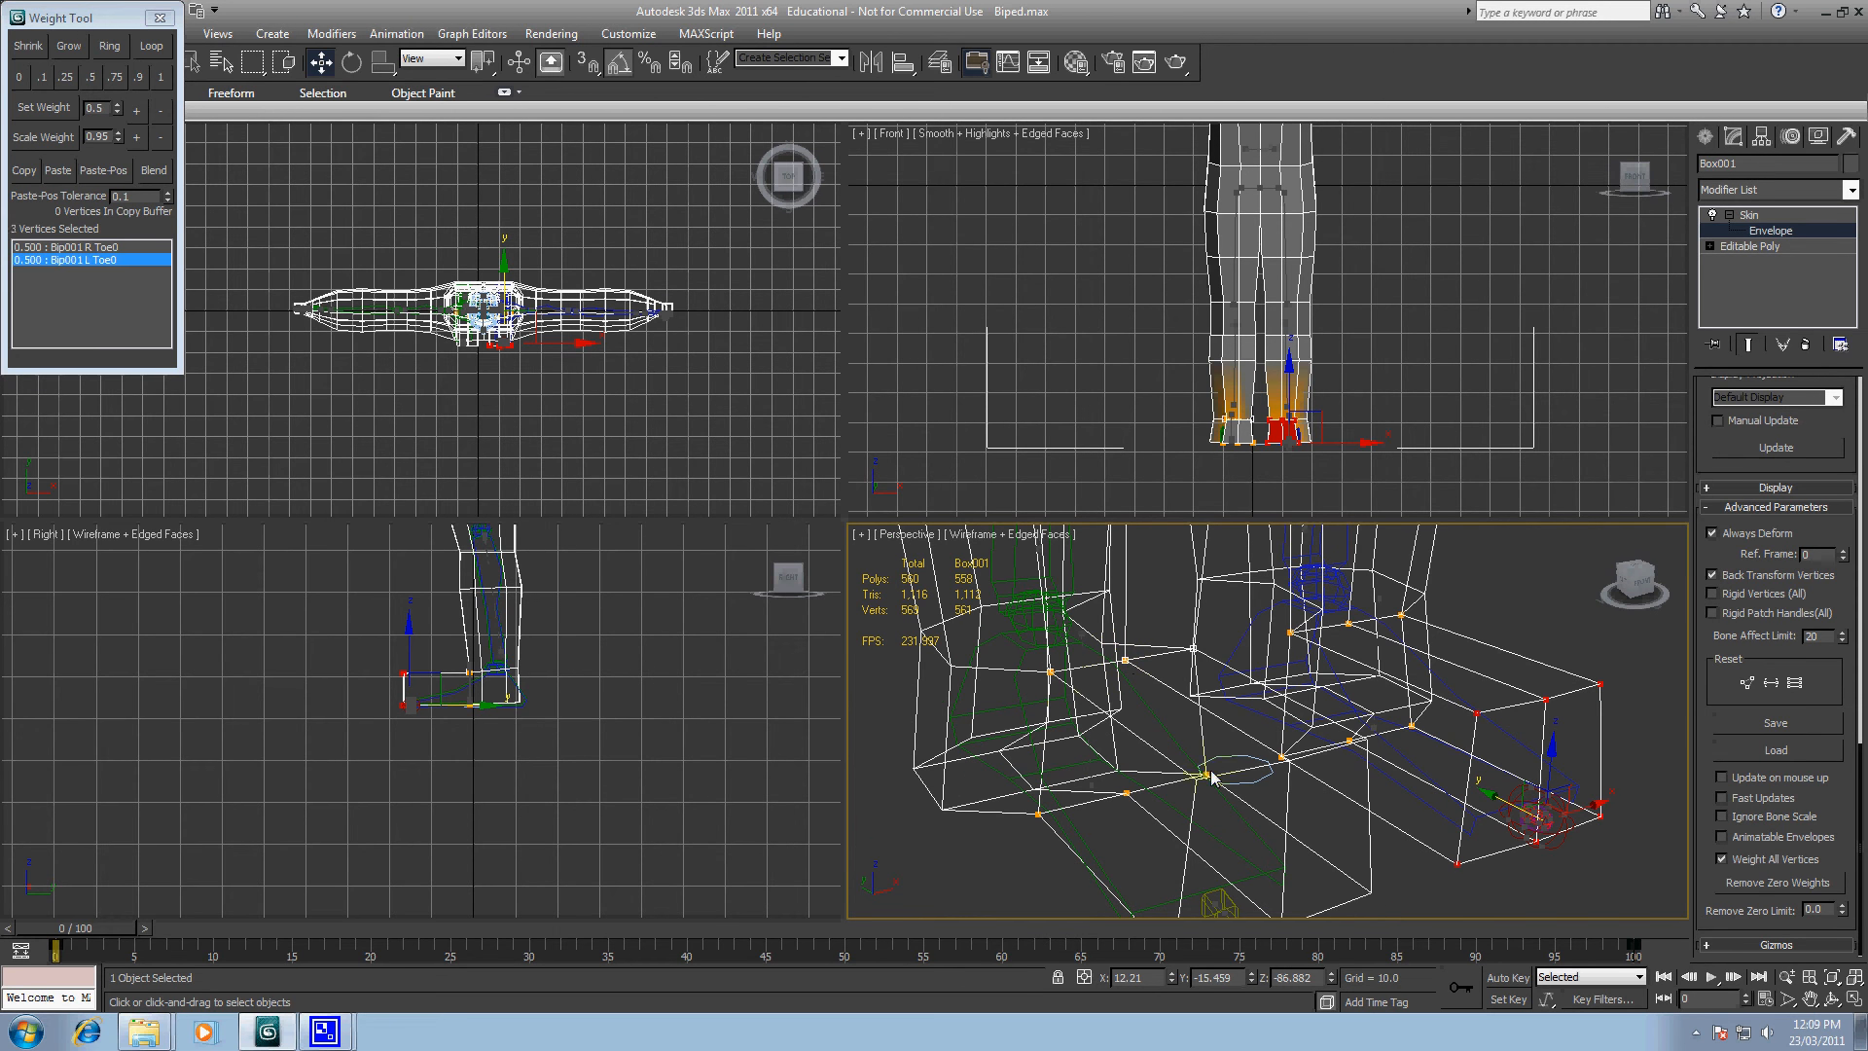
pyautogui.keyDown('ctrl'); pyautogui.click(1126, 793); pyautogui.keyUp('ctrl')
pyautogui.click(19, 77)
pyautogui.click(1772, 885)
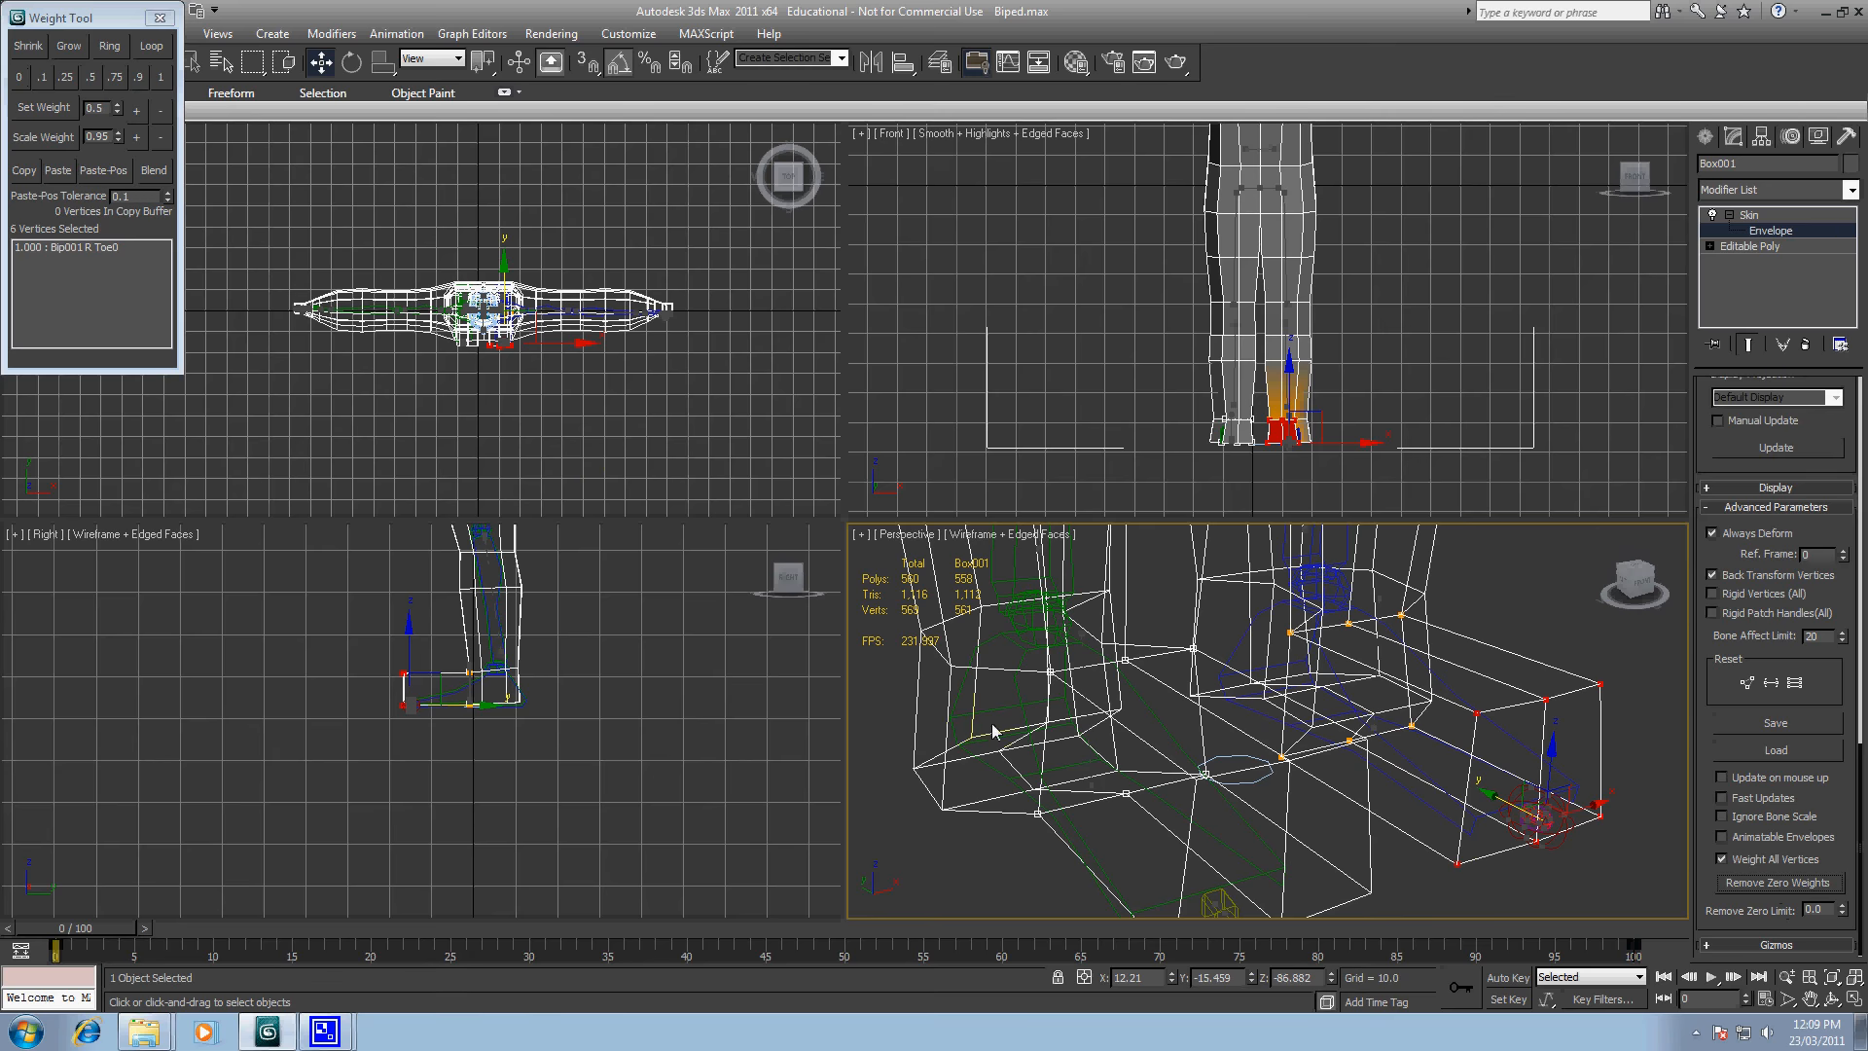
# Step: Select the right foot bone and weight the six right toe-base vertices at 0.5 to Bip001 R Foot
pyautogui.keyDown('alt'); pyautogui.moveTo(995, 731); pyautogui.dragTo(1195, 775, button='middle'); pyautogui.keyUp('alt')
pyautogui.click(1190, 775)
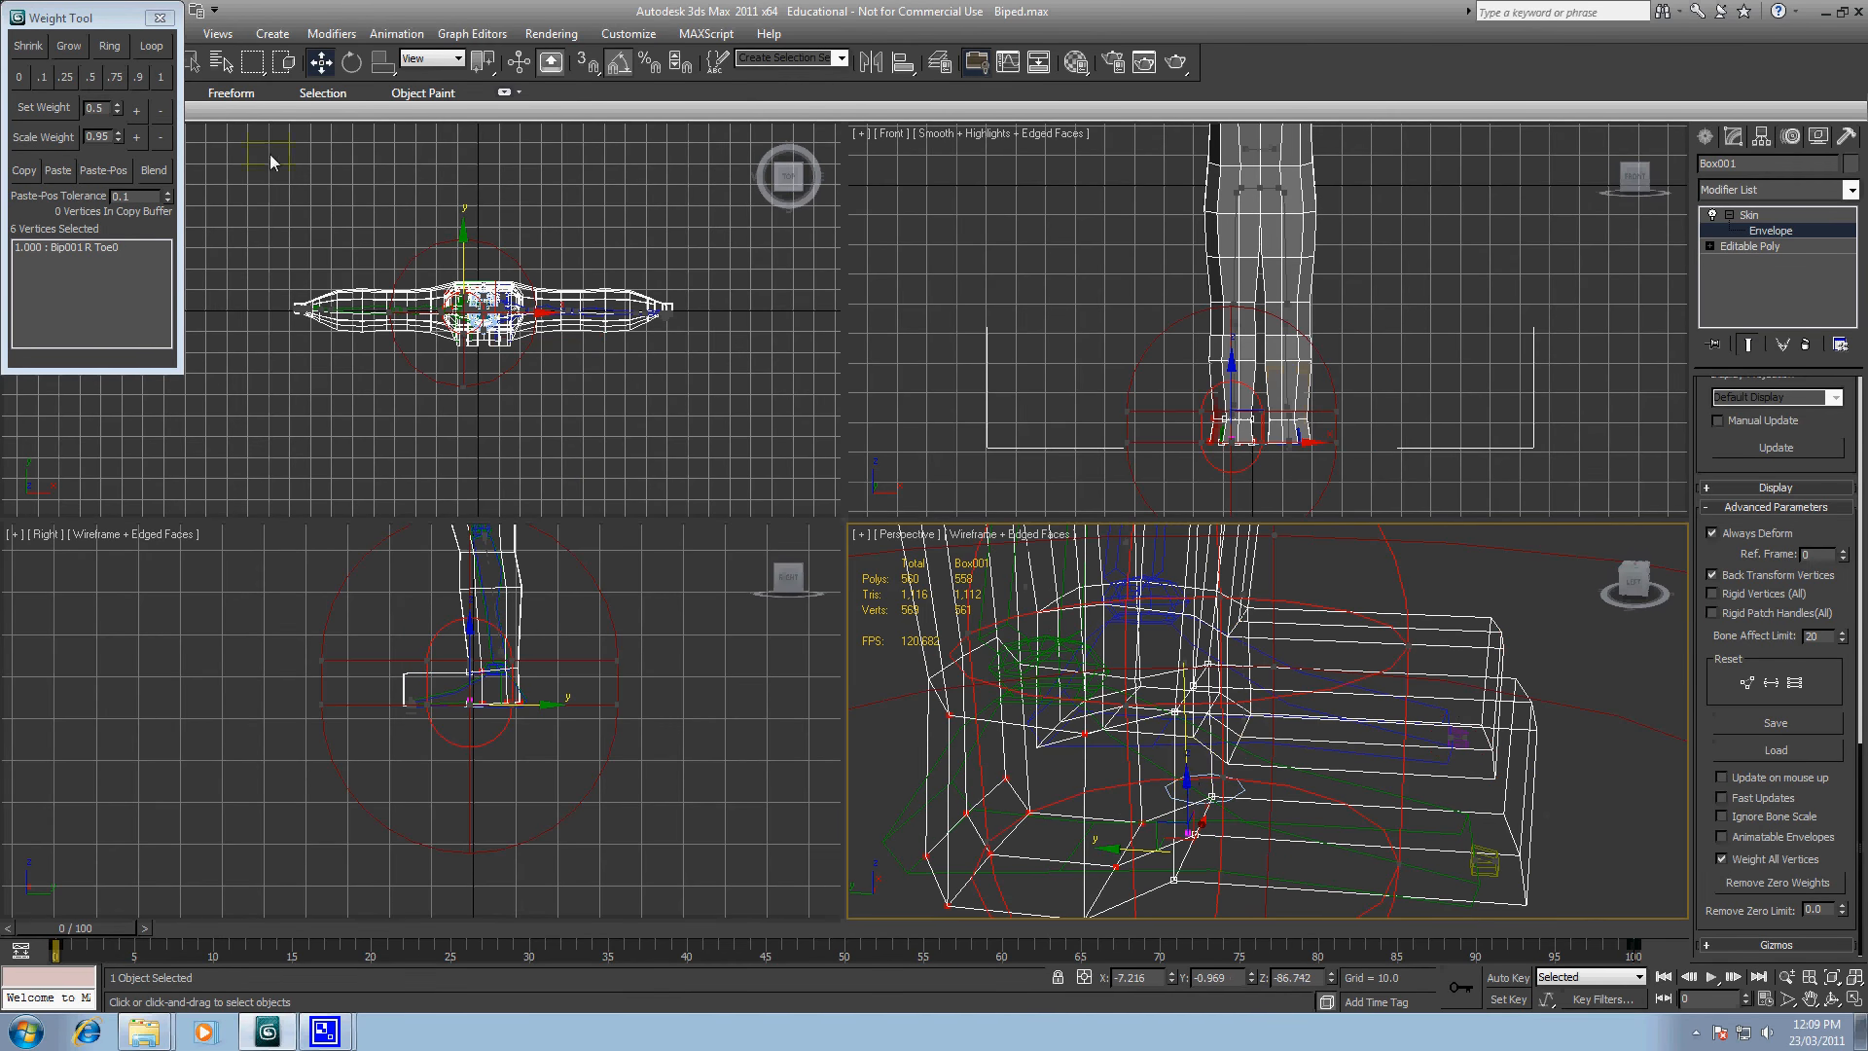
pyautogui.click(87, 81)
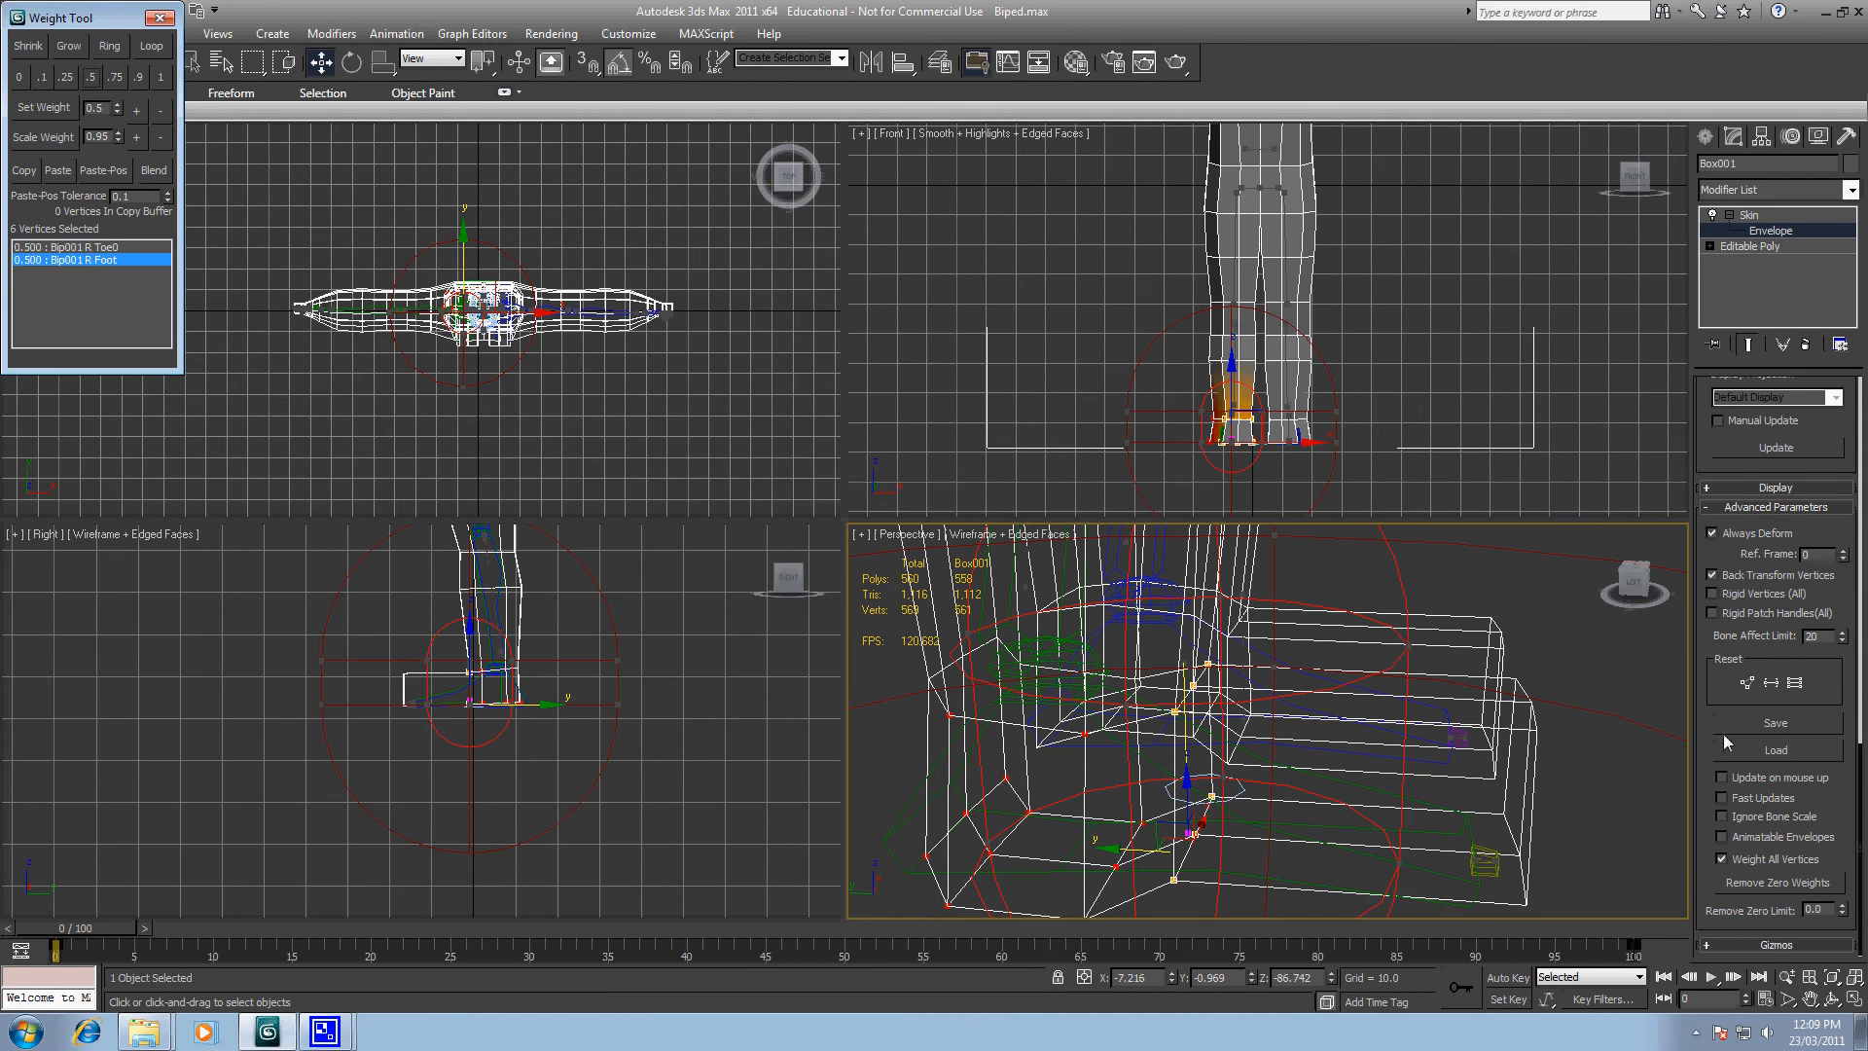
pyautogui.moveTo(1861, 764)
pyautogui.mouseDown()
pyautogui.moveTo(1865, 366)
pyautogui.moveTo(1866, 772)
pyautogui.mouseUp()
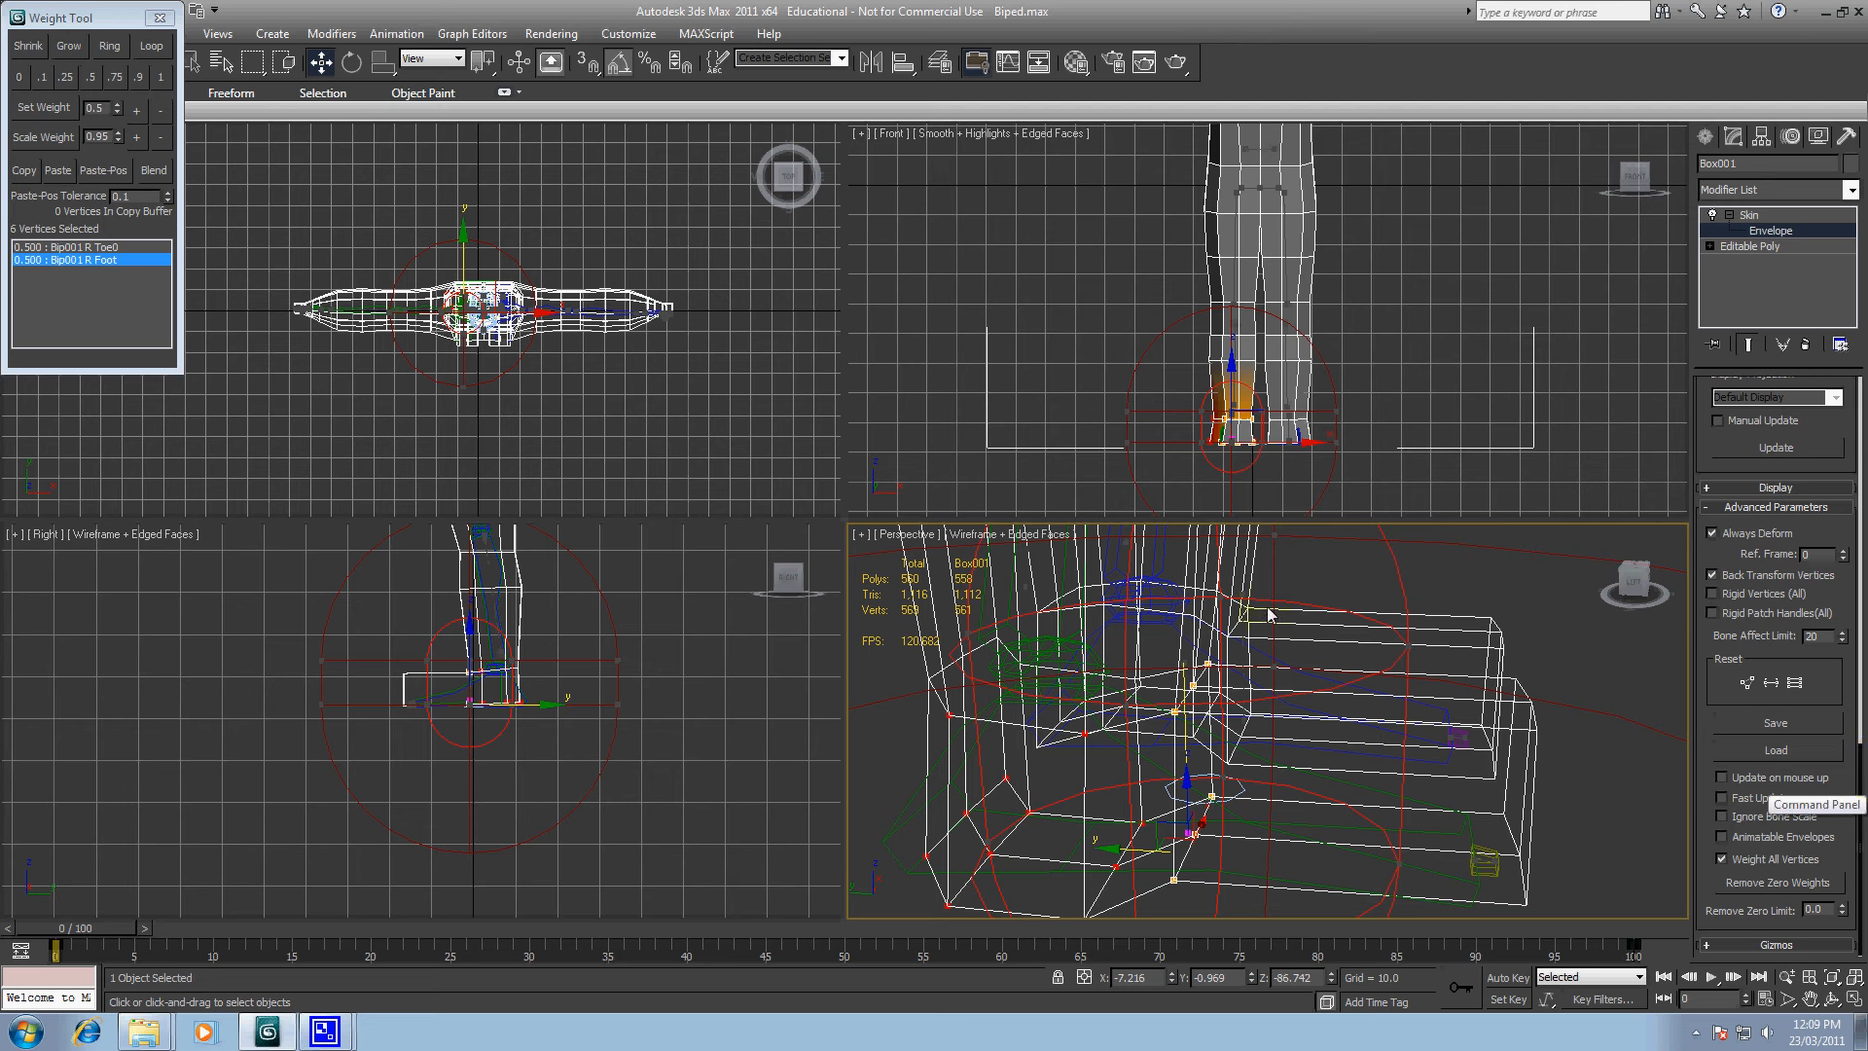
# Step: Check the bone weights of a vertex at the back of the right lower leg, then clear the selection
pyautogui.keyDown('alt'); pyautogui.moveTo(1093, 713); pyautogui.dragTo(1142, 680, button='middle'); pyautogui.keyUp('alt')
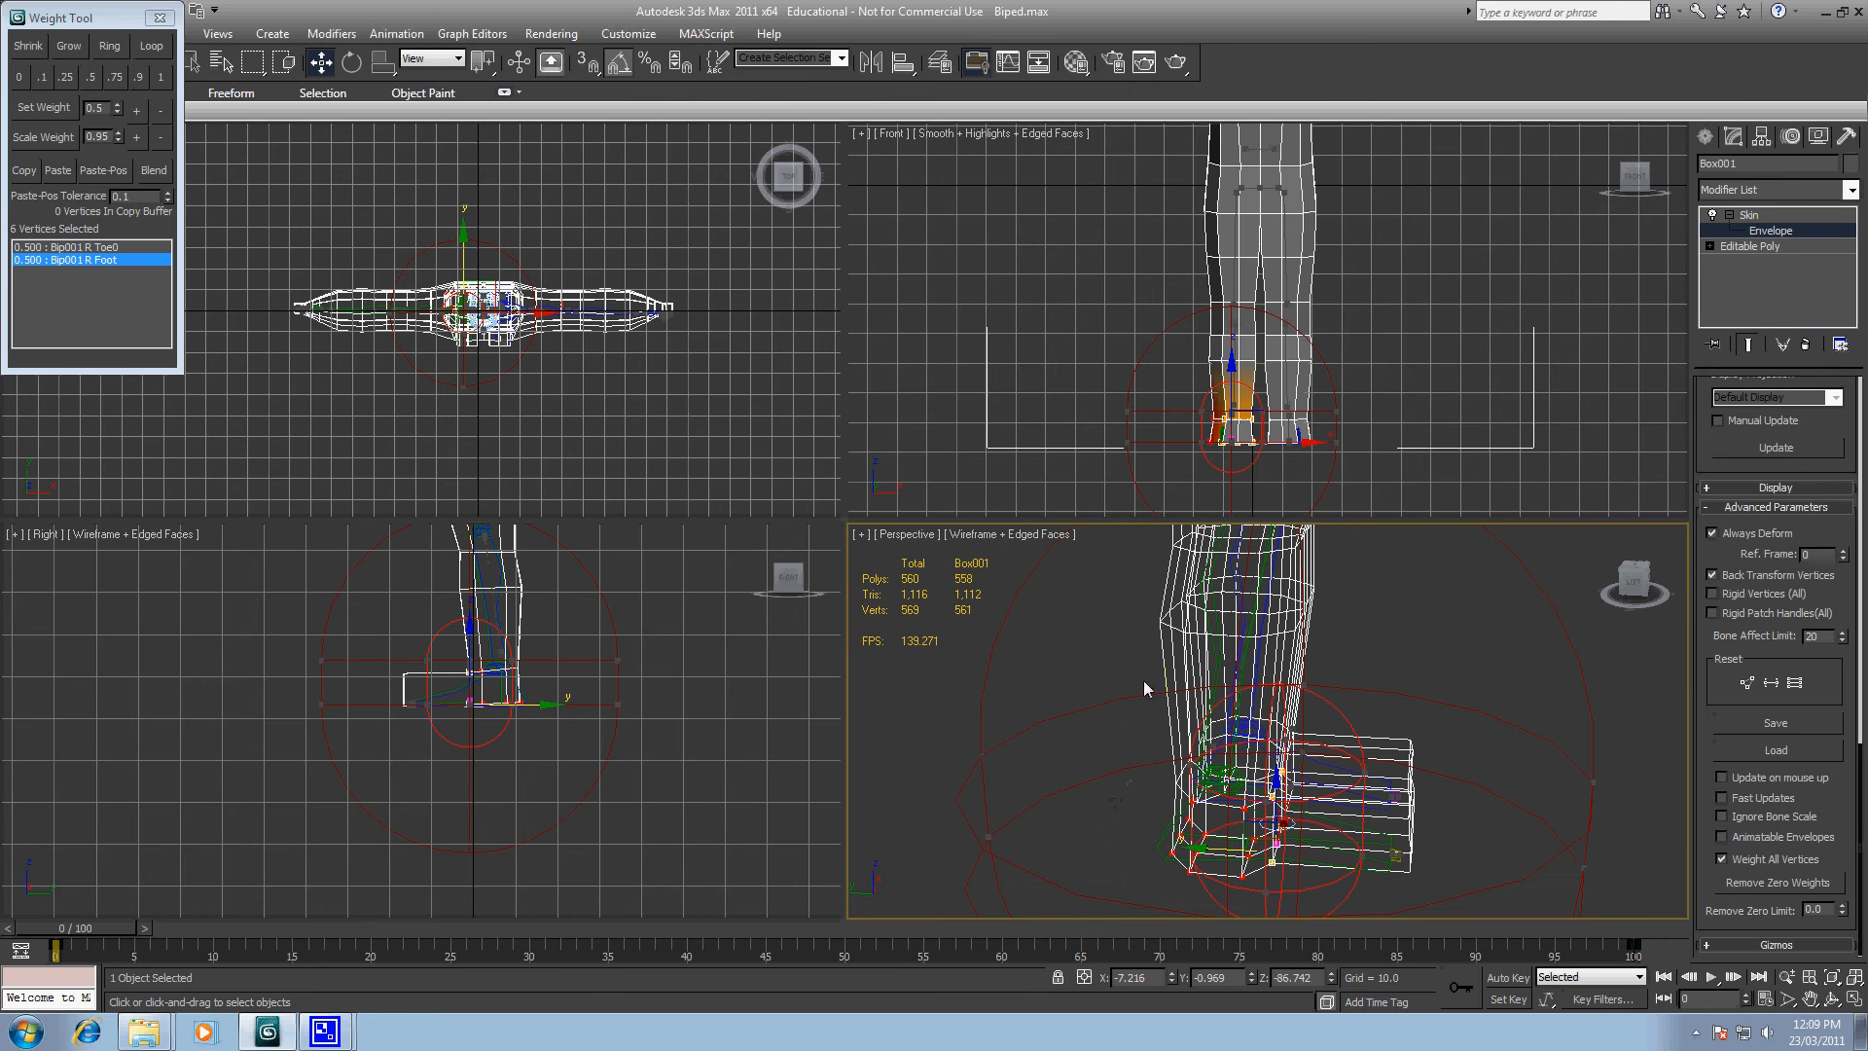
pyautogui.click(1421, 645)
pyautogui.click(1161, 622)
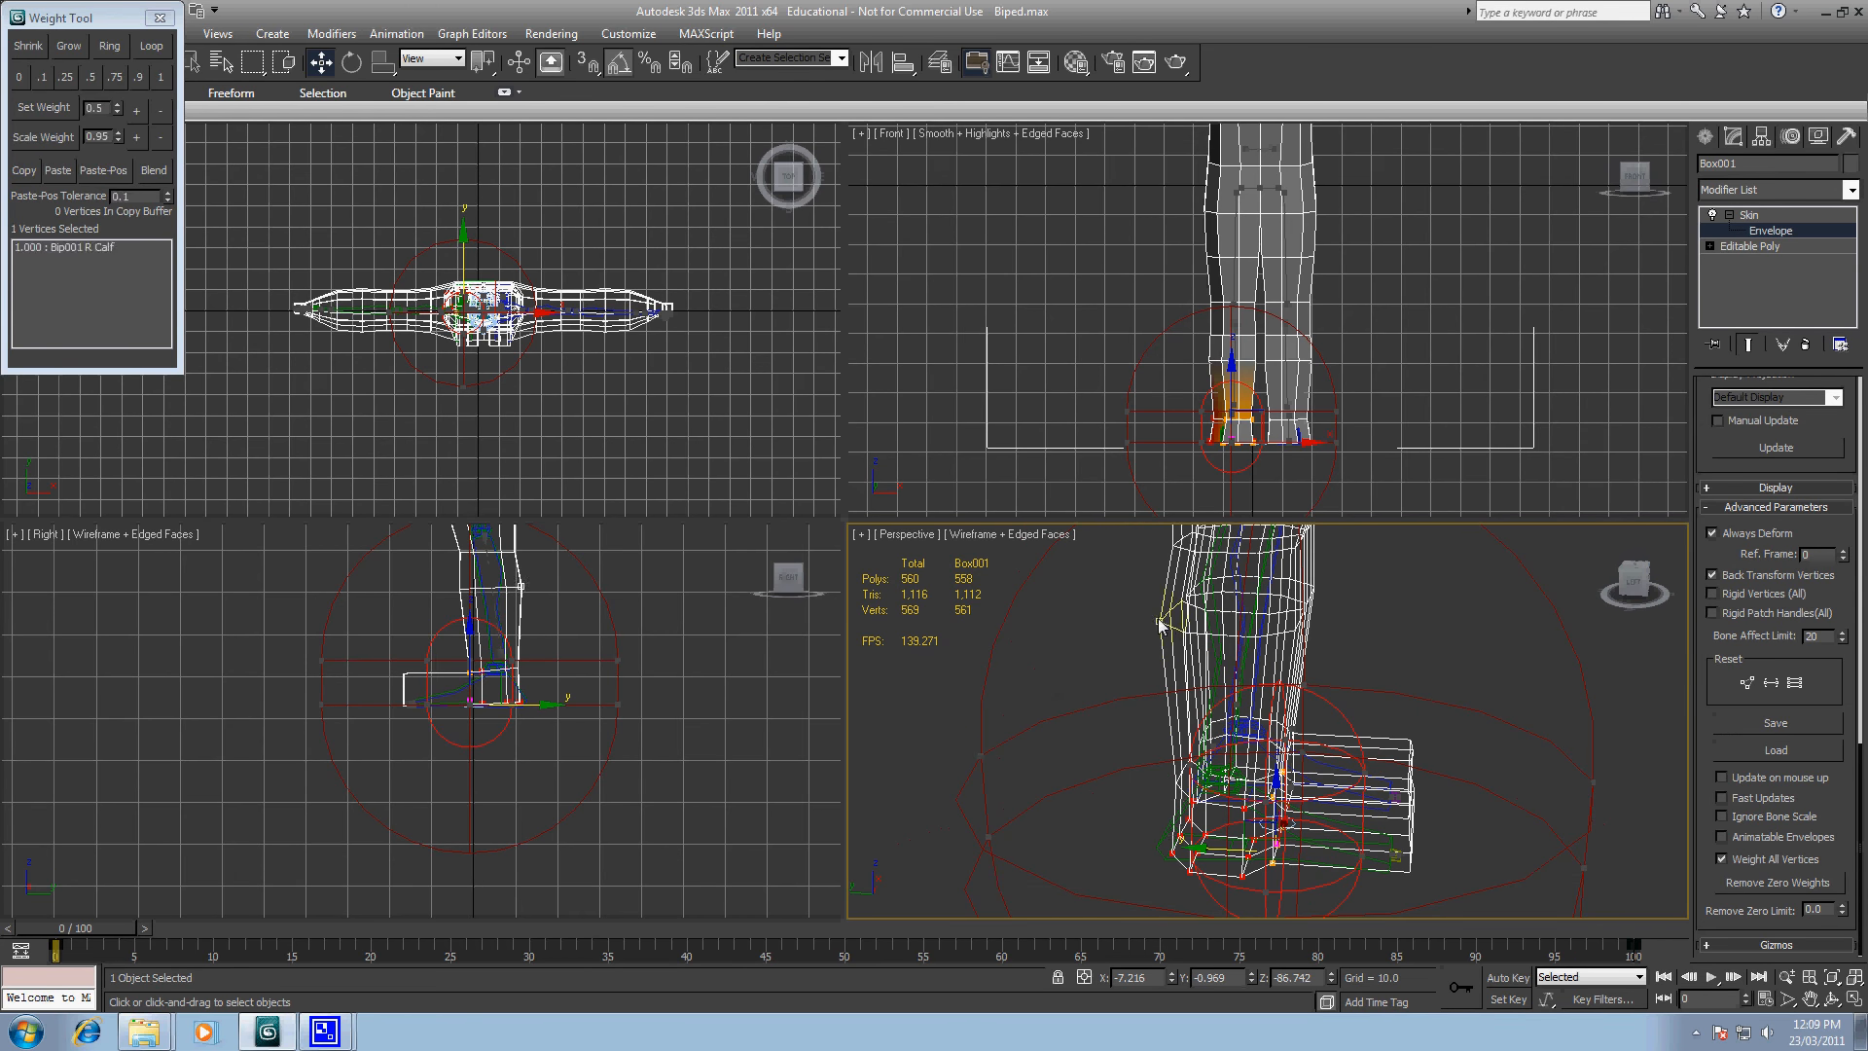
pyautogui.click(1400, 591)
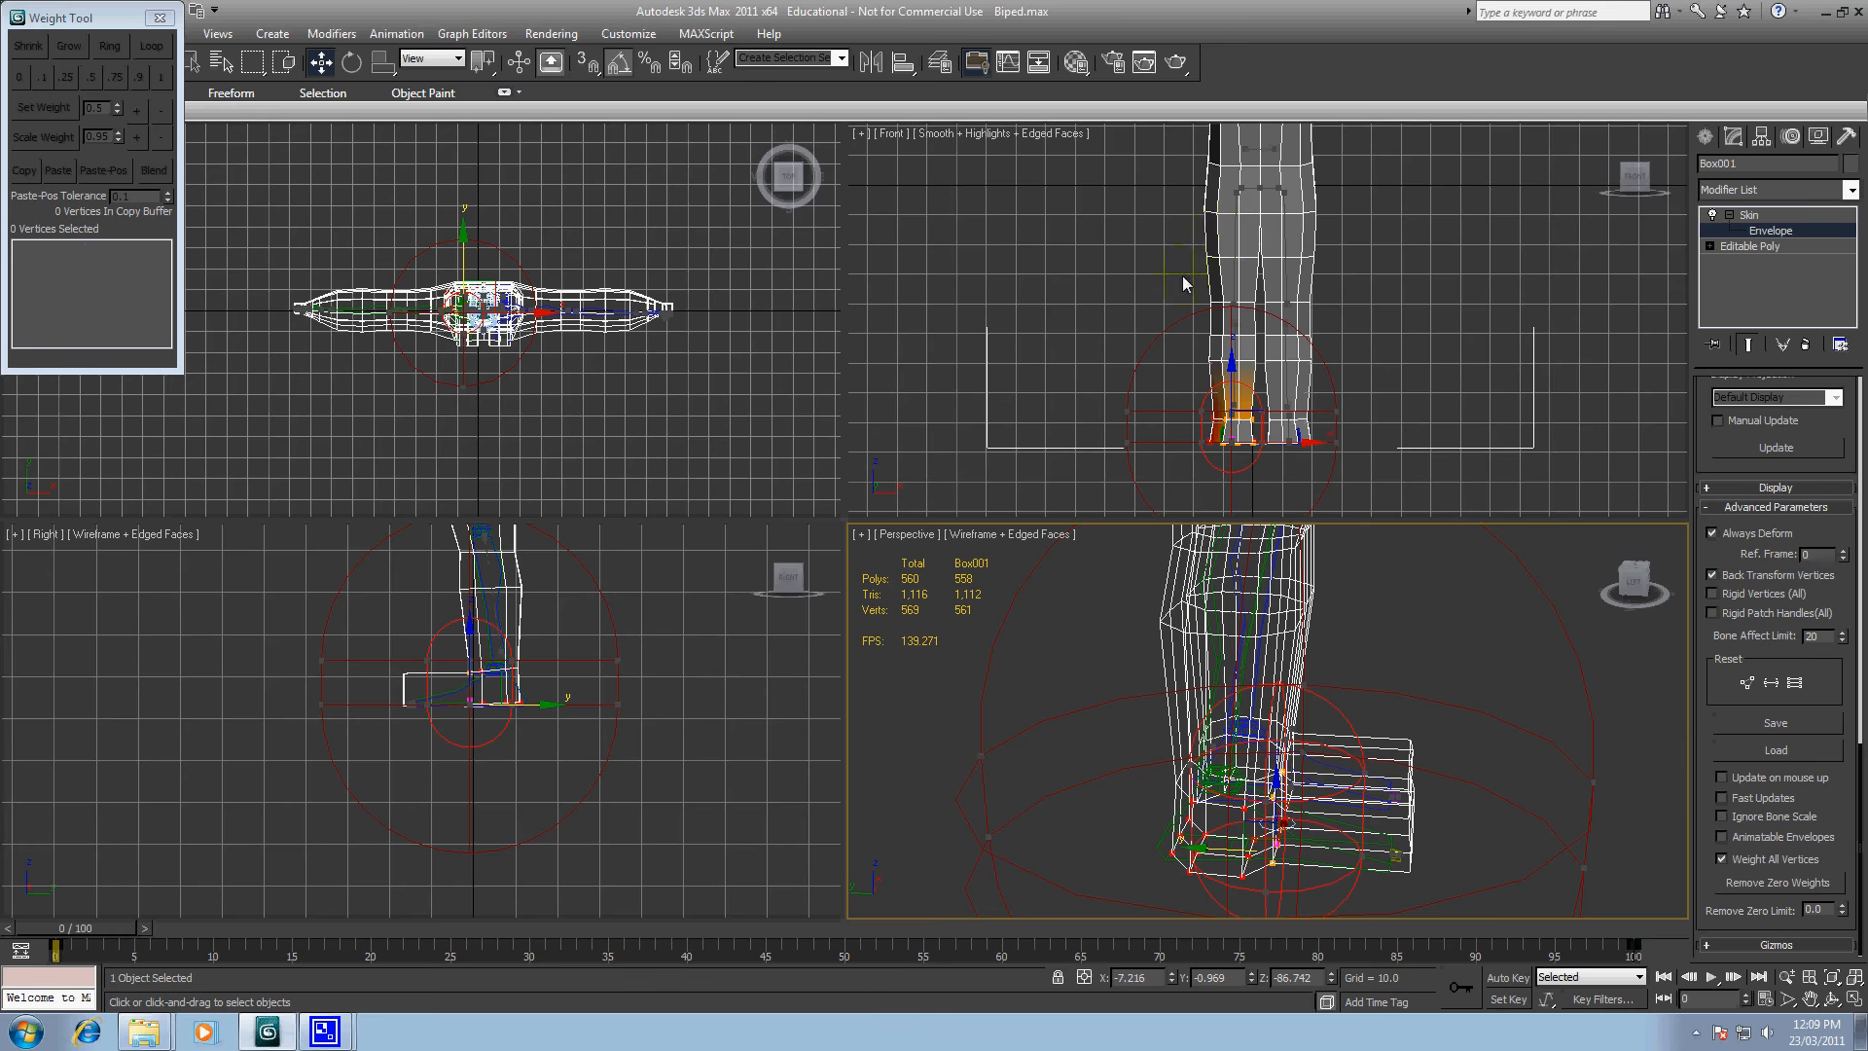
# Step: Select the 11 vertices around the right shoulder and armpit, set their Bip001 L Clavicle weight to 0, and remove zero weights
pyautogui.moveTo(1182, 276); pyautogui.dragTo(1133, 262, button='middle')
pyautogui.scroll(3, 1128, 384)
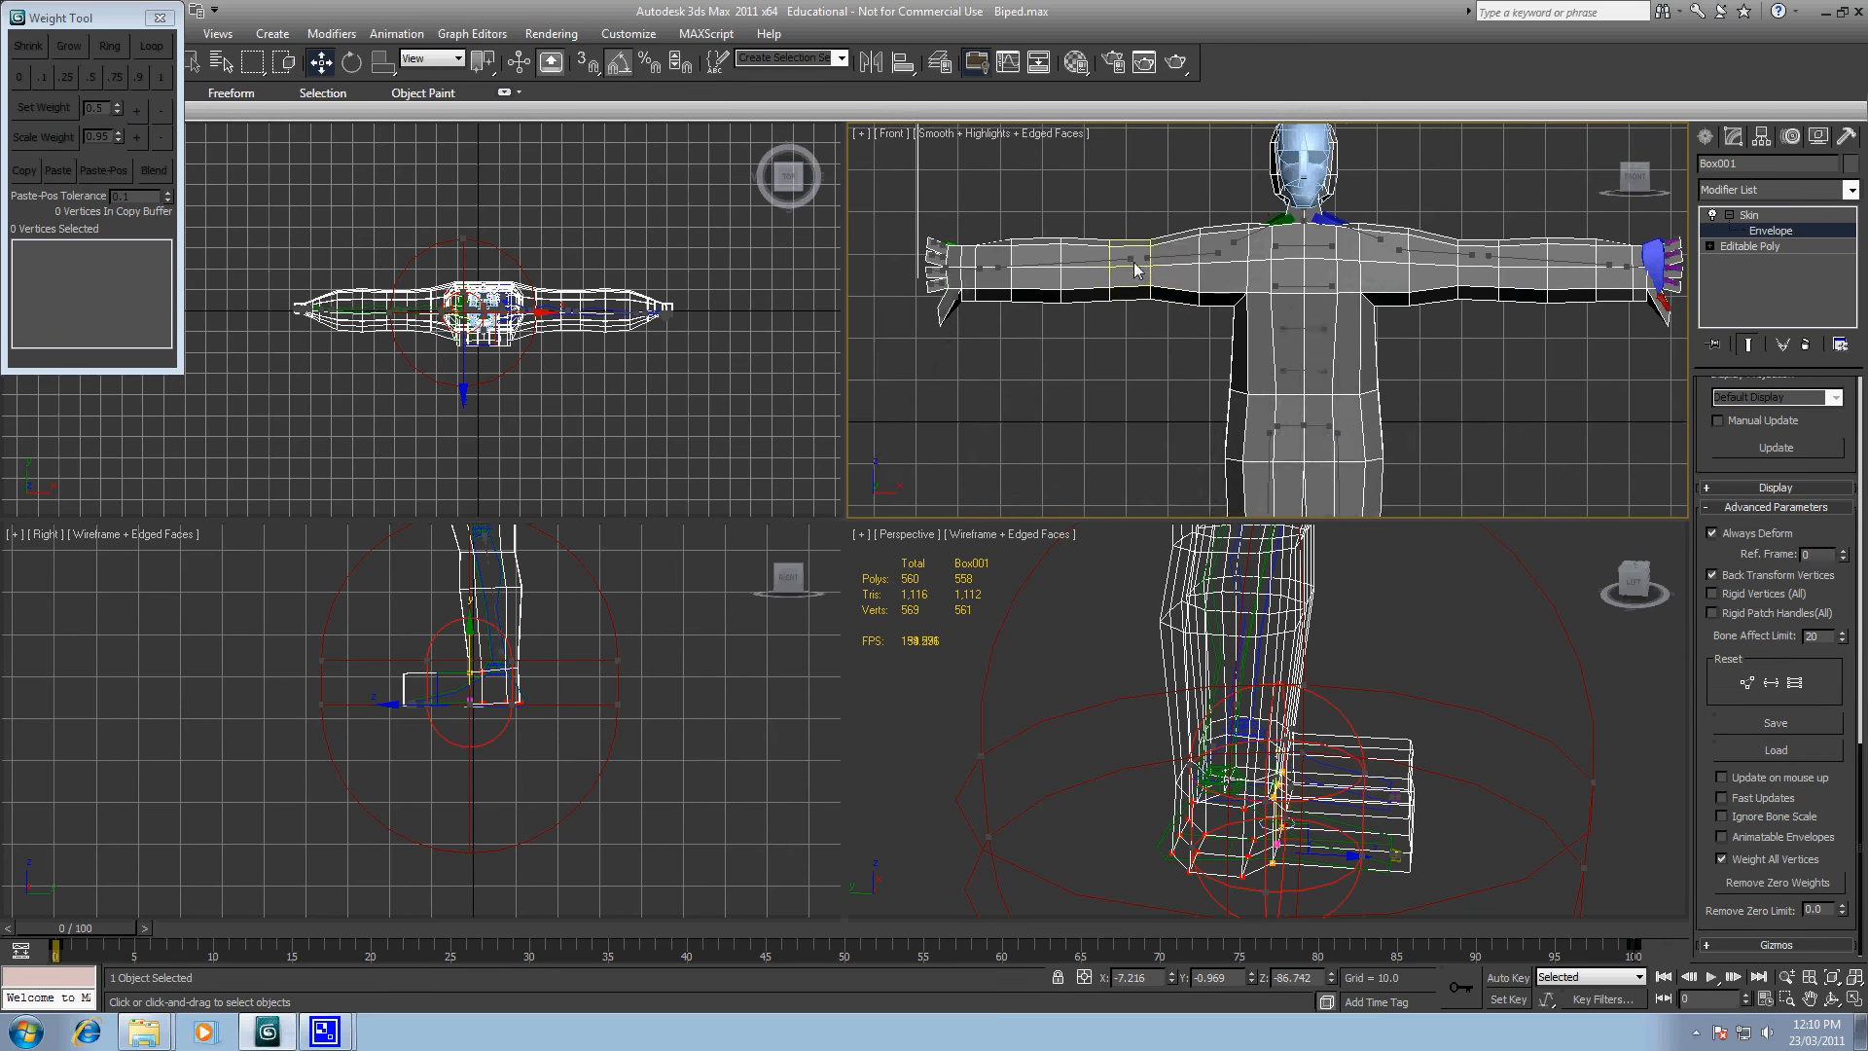
pyautogui.scroll(4, 1133, 267)
pyautogui.moveTo(1124, 254); pyautogui.dragTo(1204, 337)
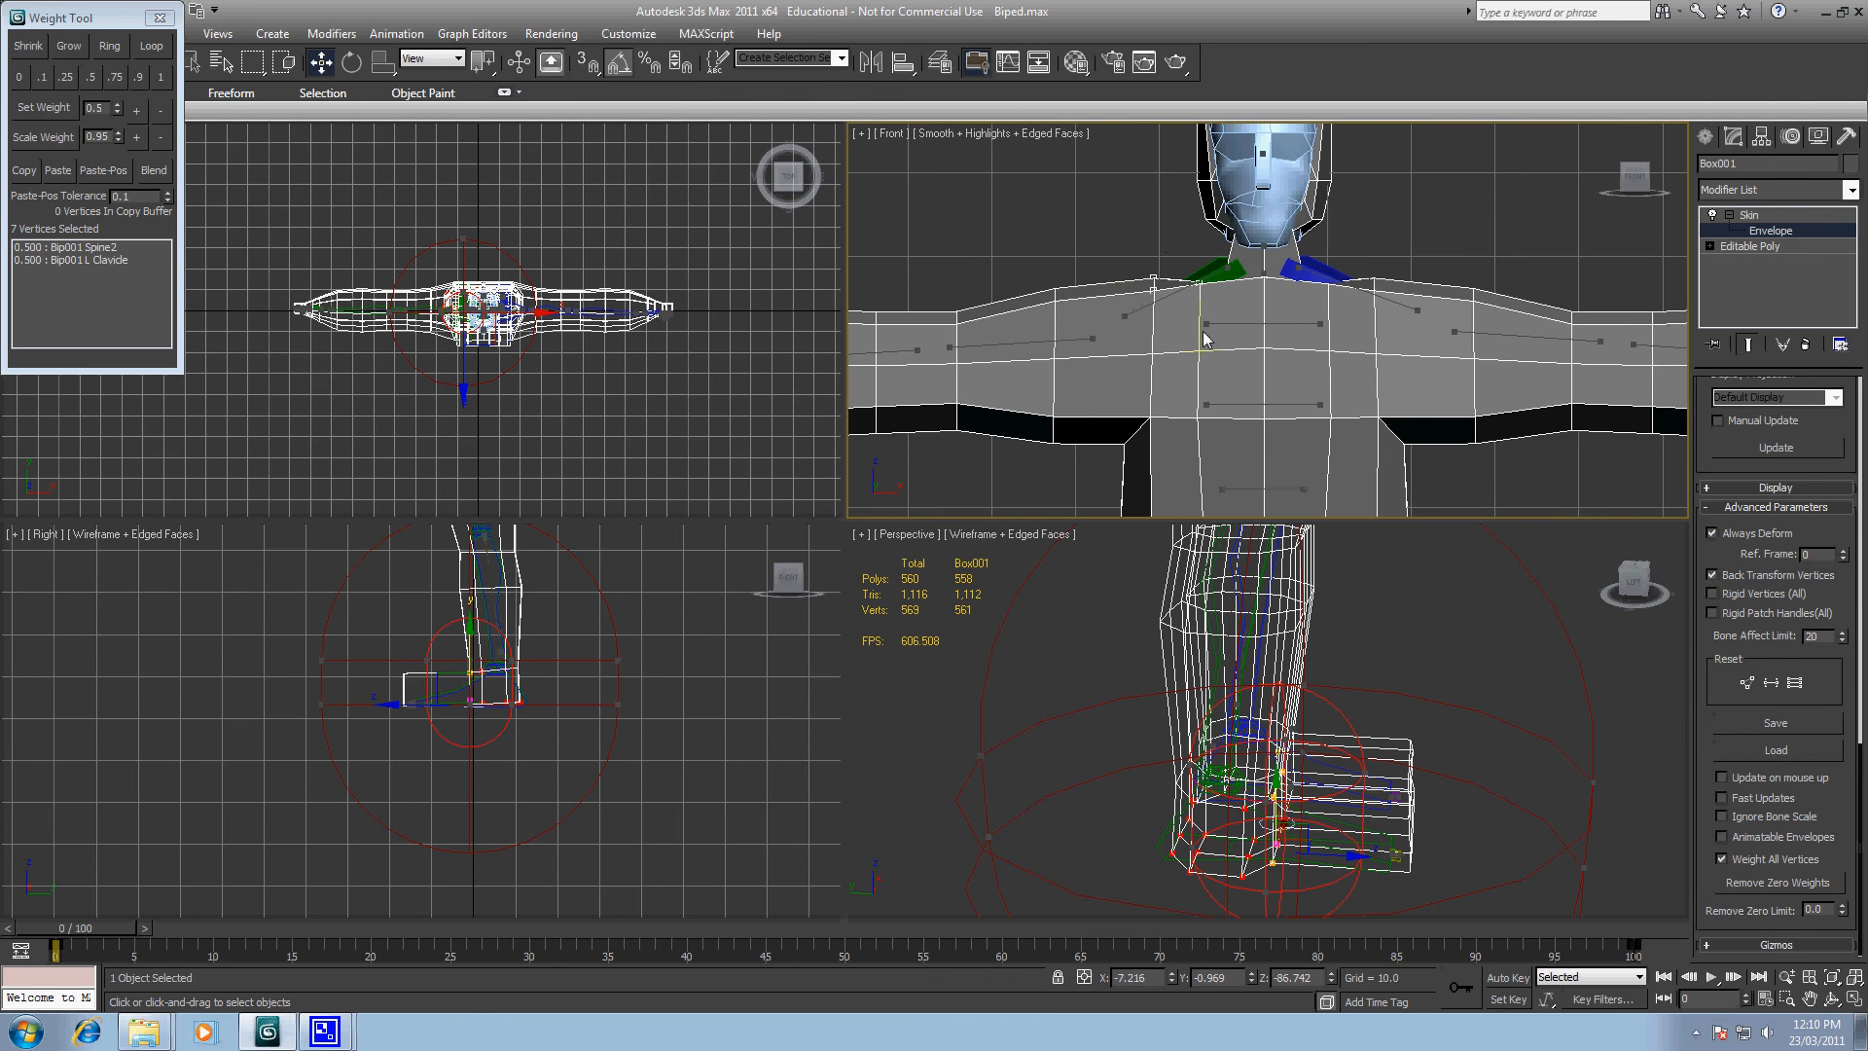
pyautogui.moveTo(1111, 253); pyautogui.dragTo(1216, 308)
pyautogui.click(95, 260)
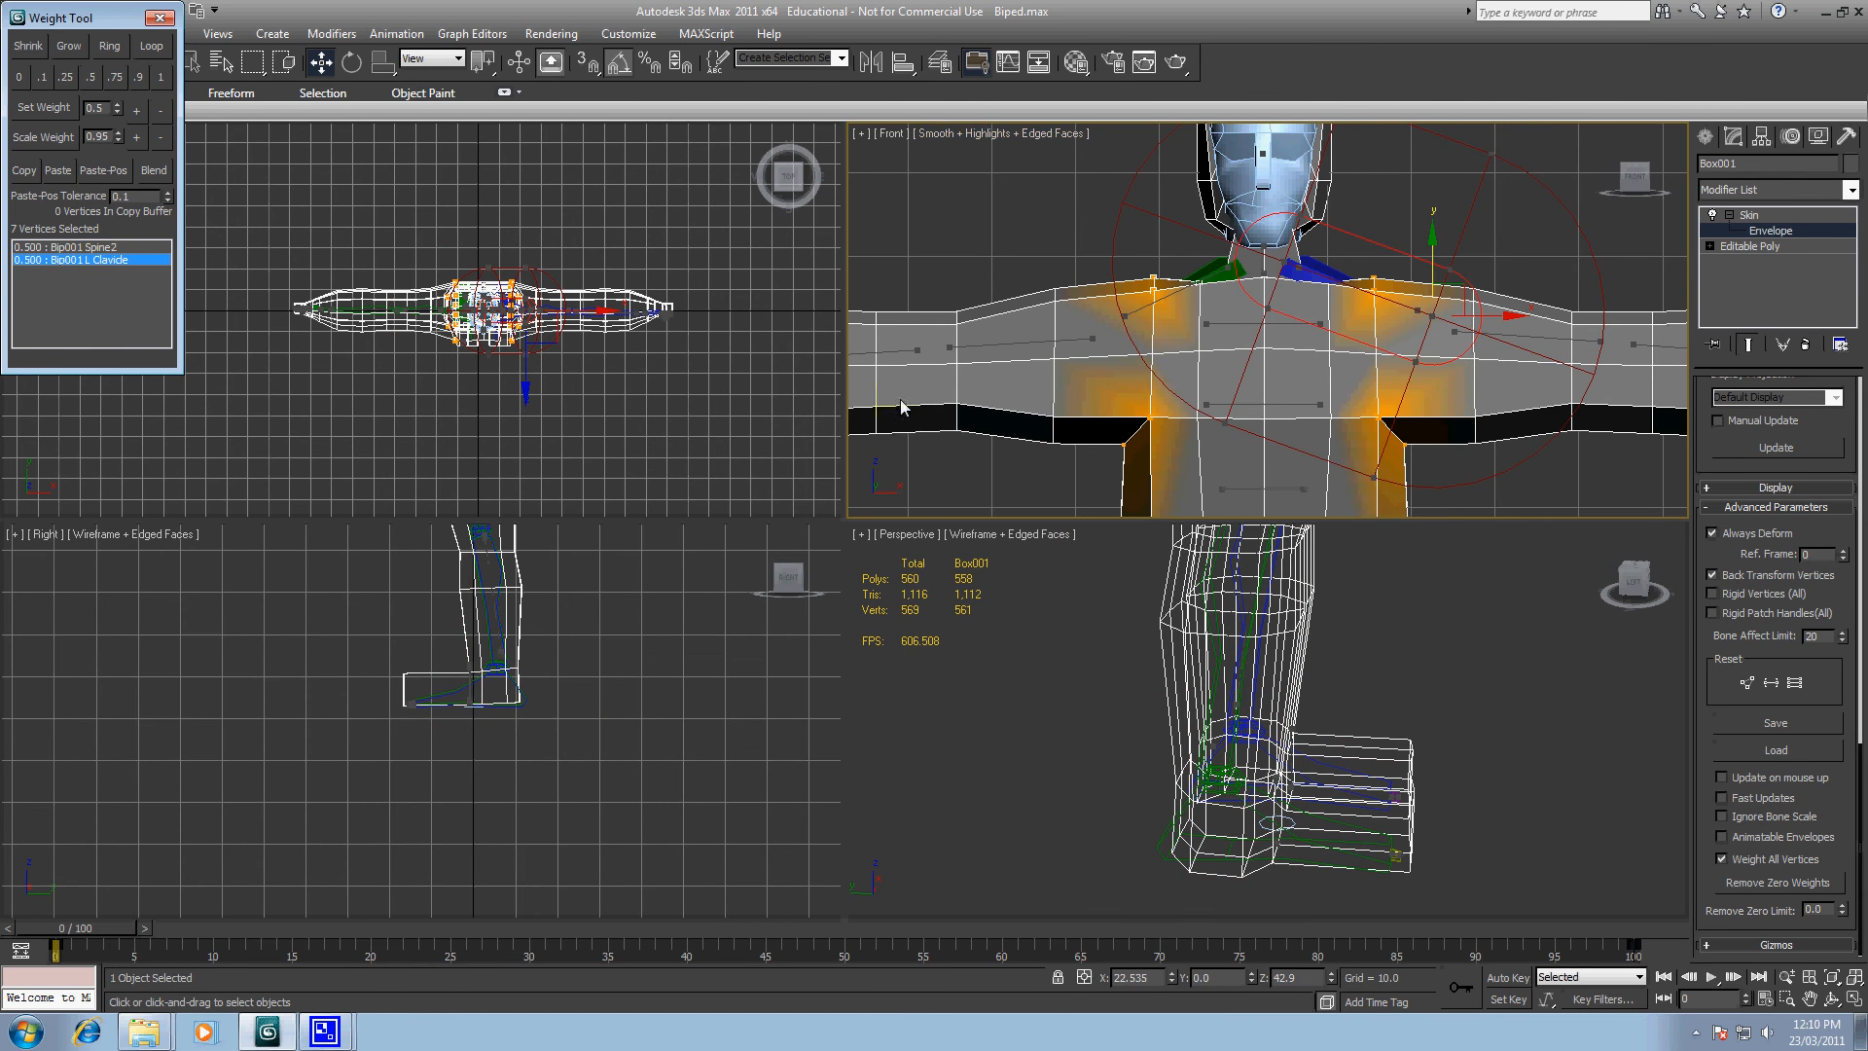
pyautogui.moveTo(1086, 398); pyautogui.dragTo(1091, 298, button='middle')
pyautogui.keyDown('ctrl'); pyautogui.moveTo(1107, 298); pyautogui.dragTo(1181, 409); pyautogui.keyUp('ctrl')
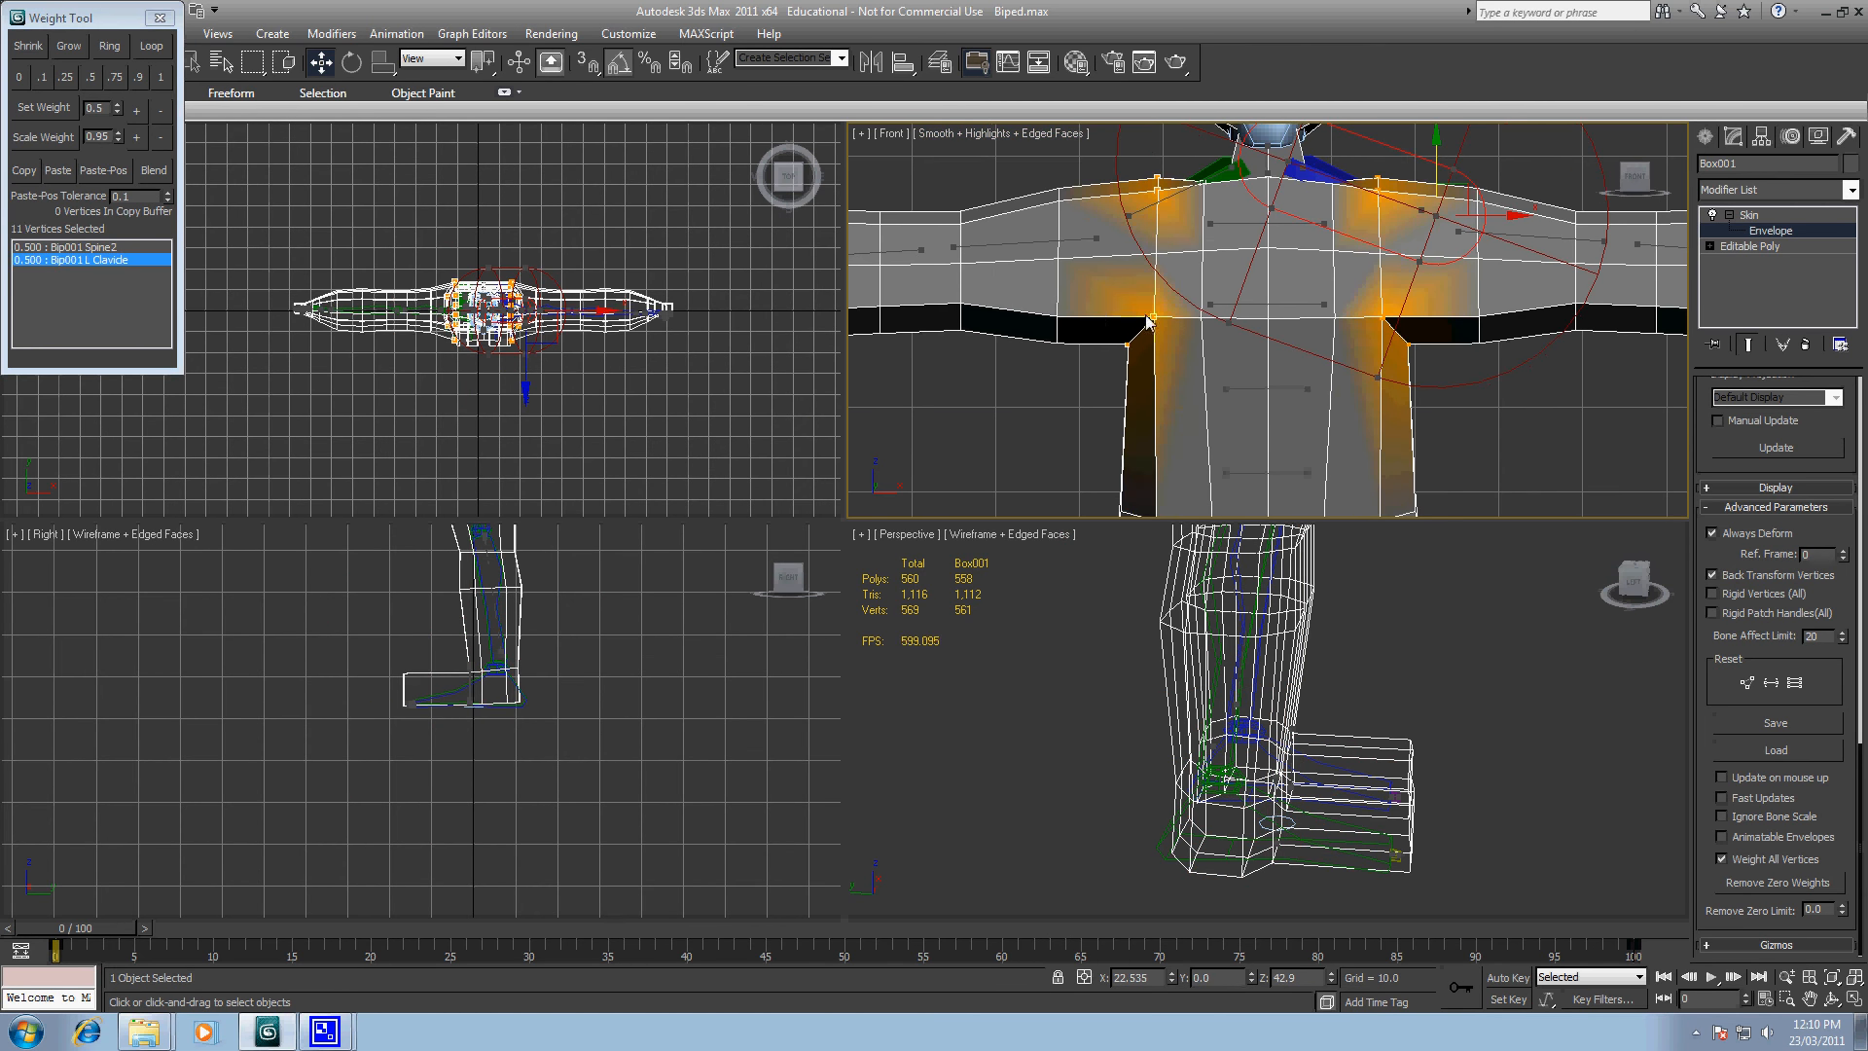
pyautogui.moveTo(1144, 258); pyautogui.dragTo(1138, 349, button='middle')
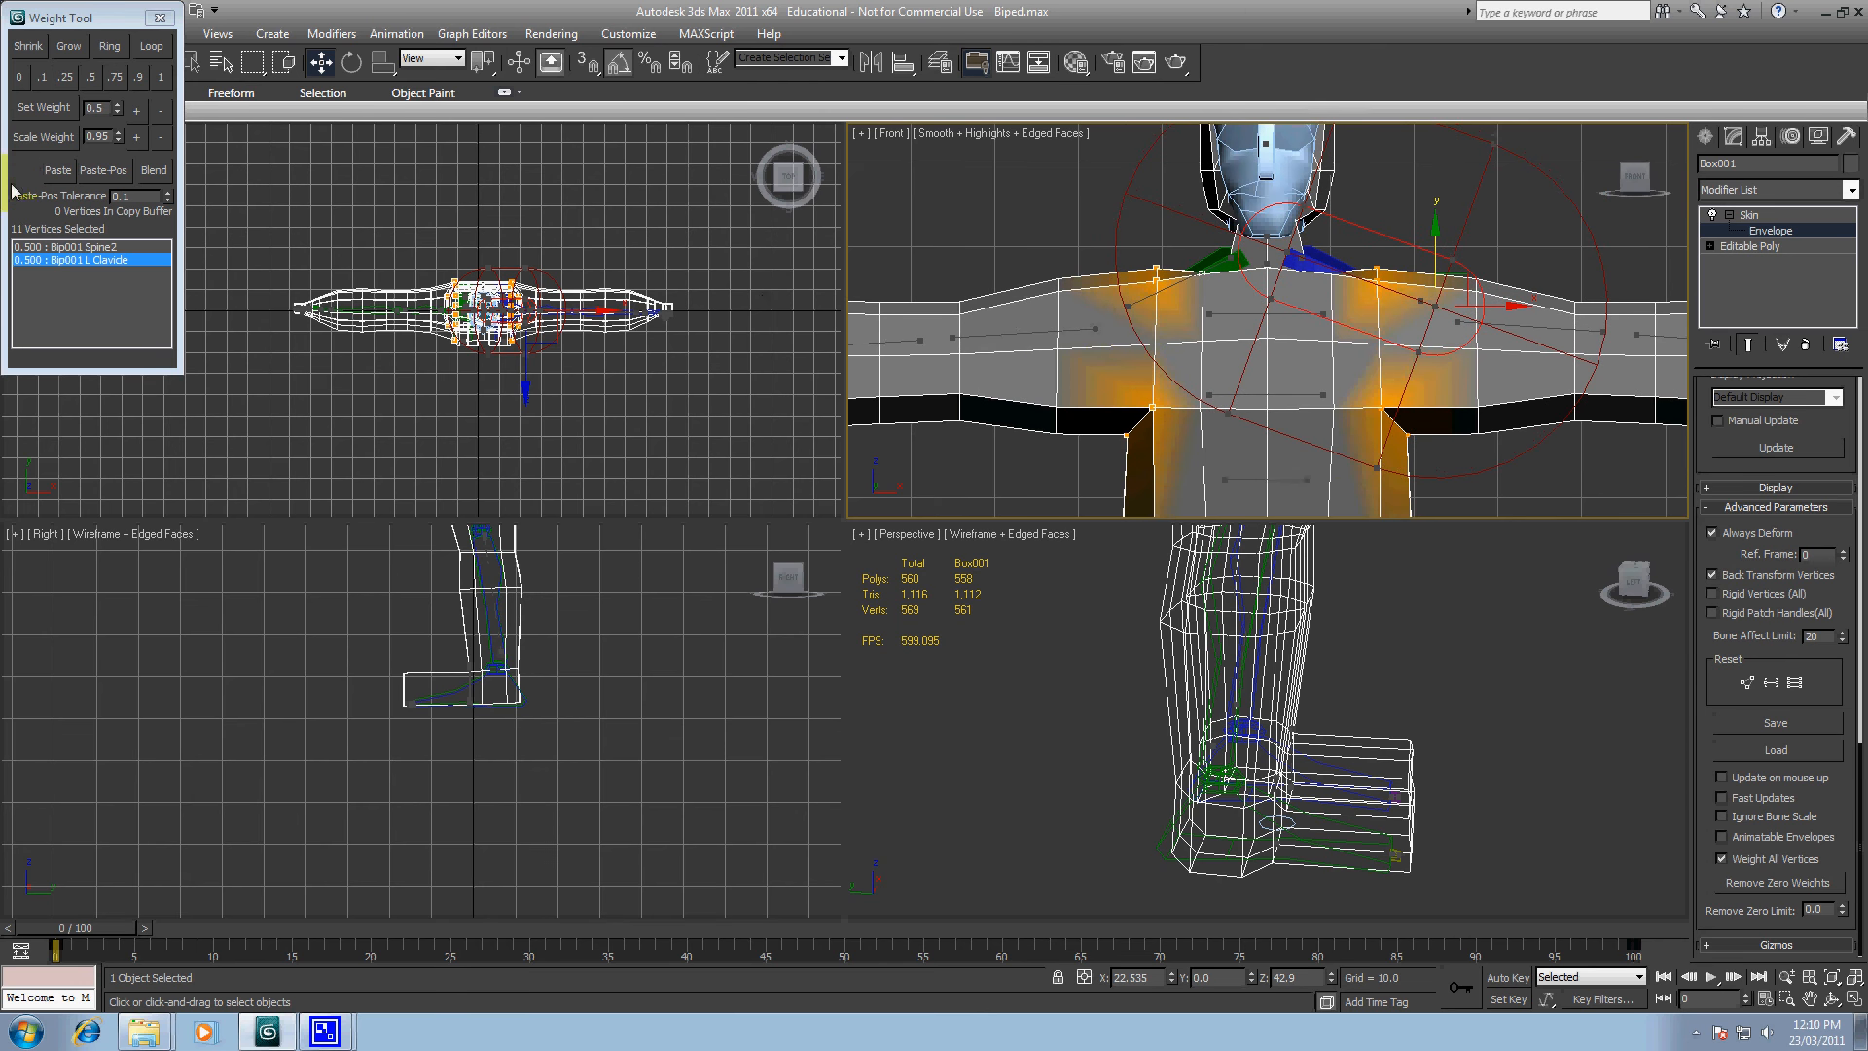
pyautogui.click(18, 78)
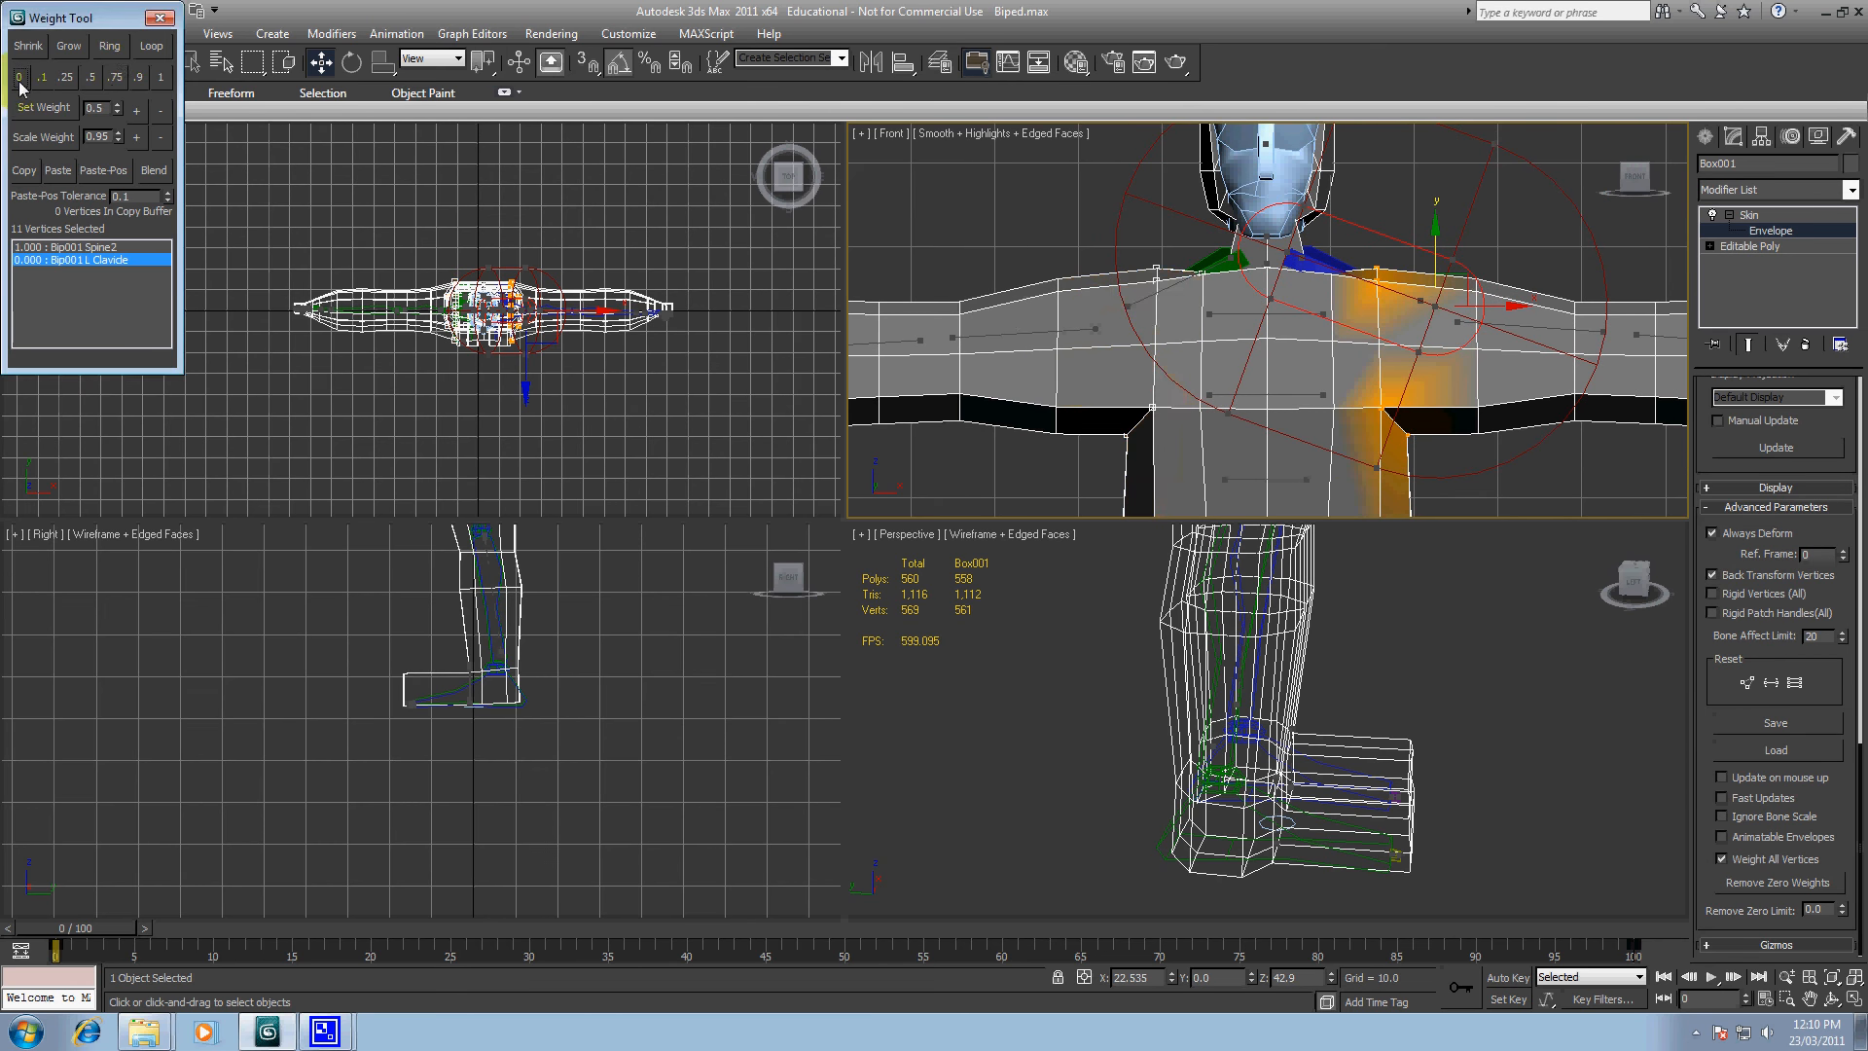
pyautogui.click(1756, 889)
# Step: Select the right clavicle bone and weight the 11 right shoulder and armpit vertices at 0.5 to Bip001 R Clavicle
pyautogui.click(1211, 275)
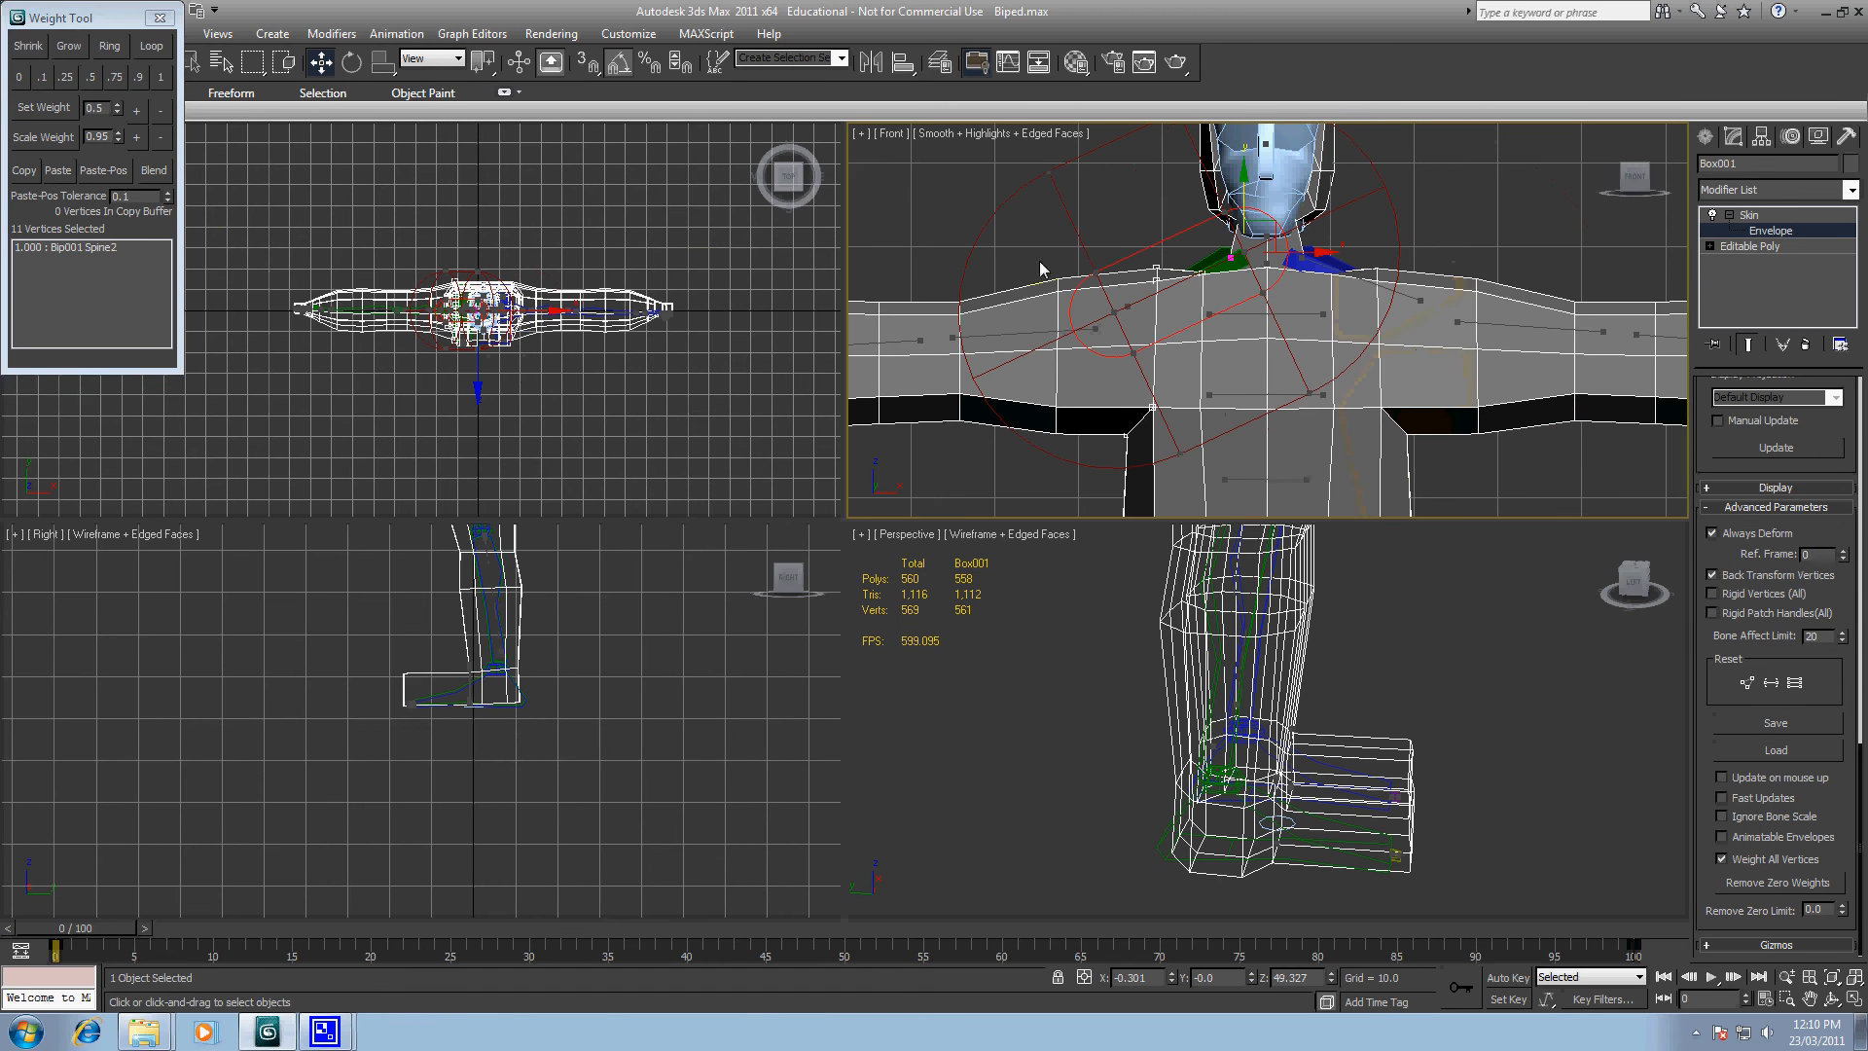
pyautogui.click(91, 77)
pyautogui.click(918, 237)
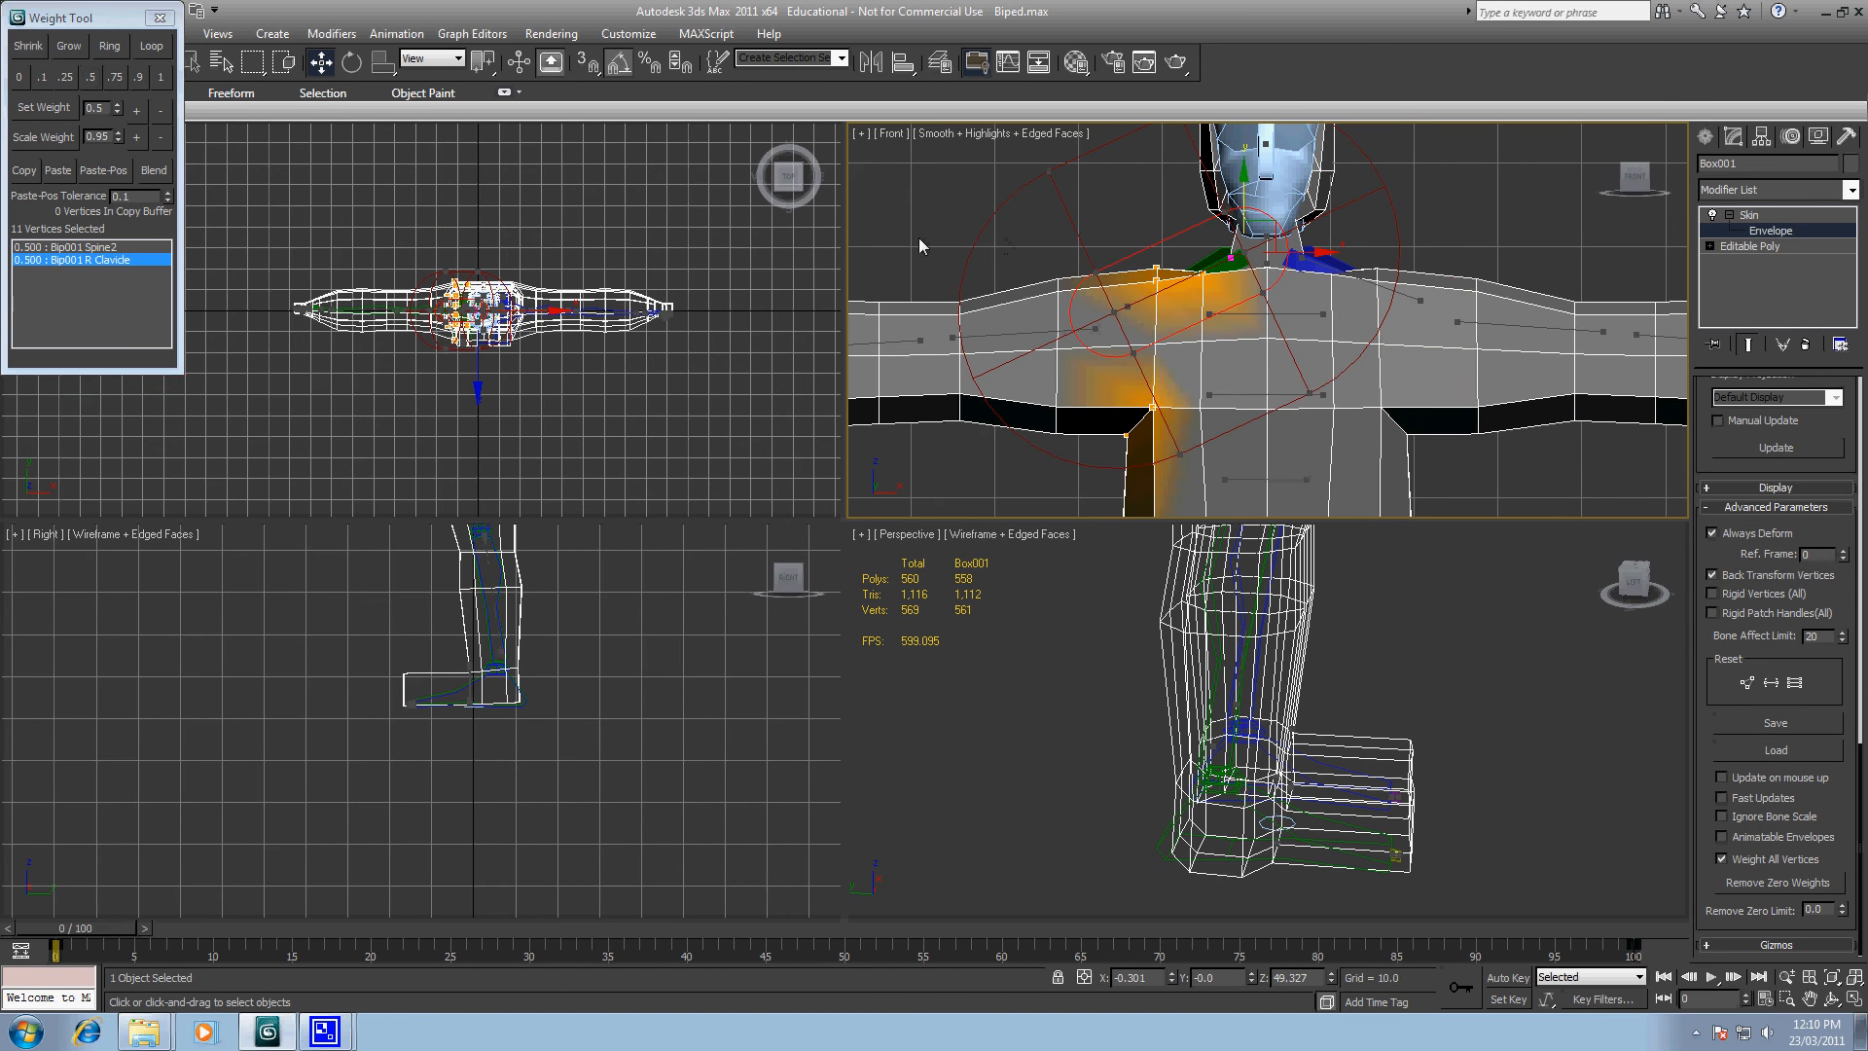
# Step: Select the ten-vertex ring on the right upper arm beside the shoulder and weight it at 1 to Bip001 R UpperArm
pyautogui.moveTo(928, 257); pyautogui.dragTo(1012, 234, button='middle')
pyautogui.moveTo(1115, 231); pyautogui.dragTo(1176, 445)
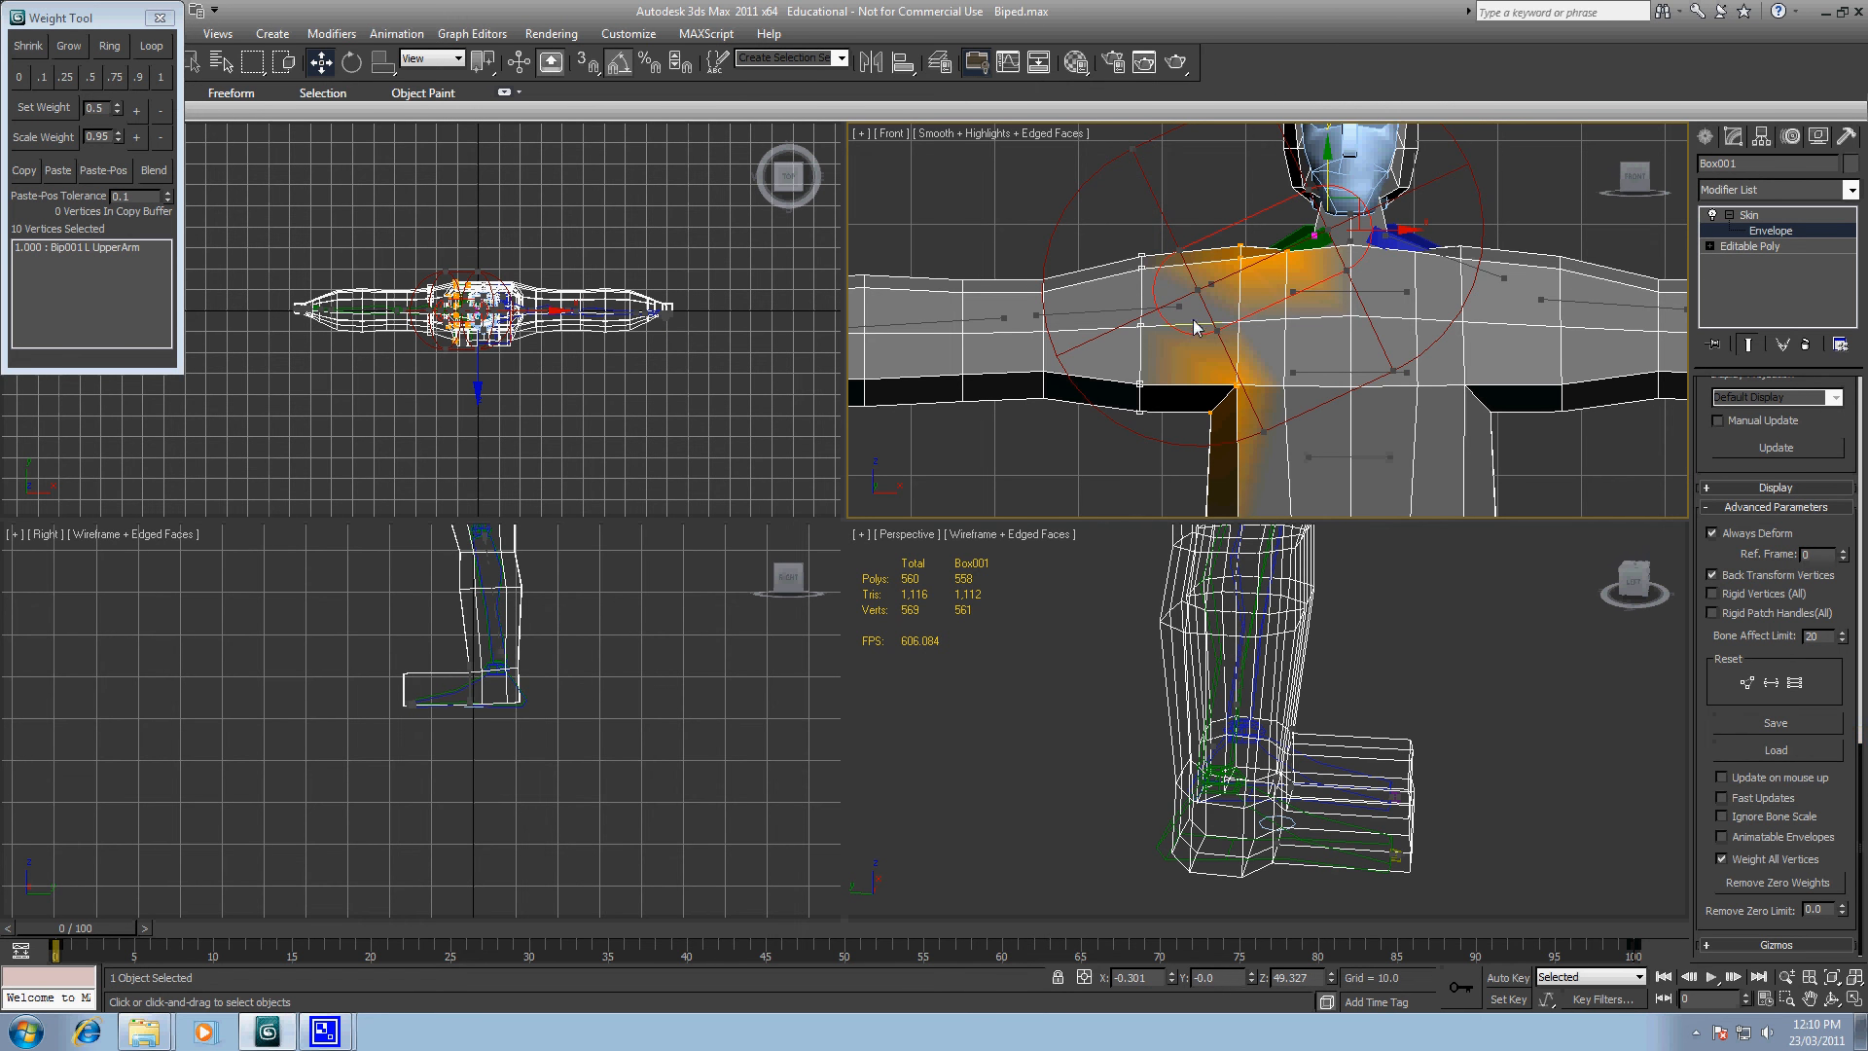
pyautogui.click(1108, 321)
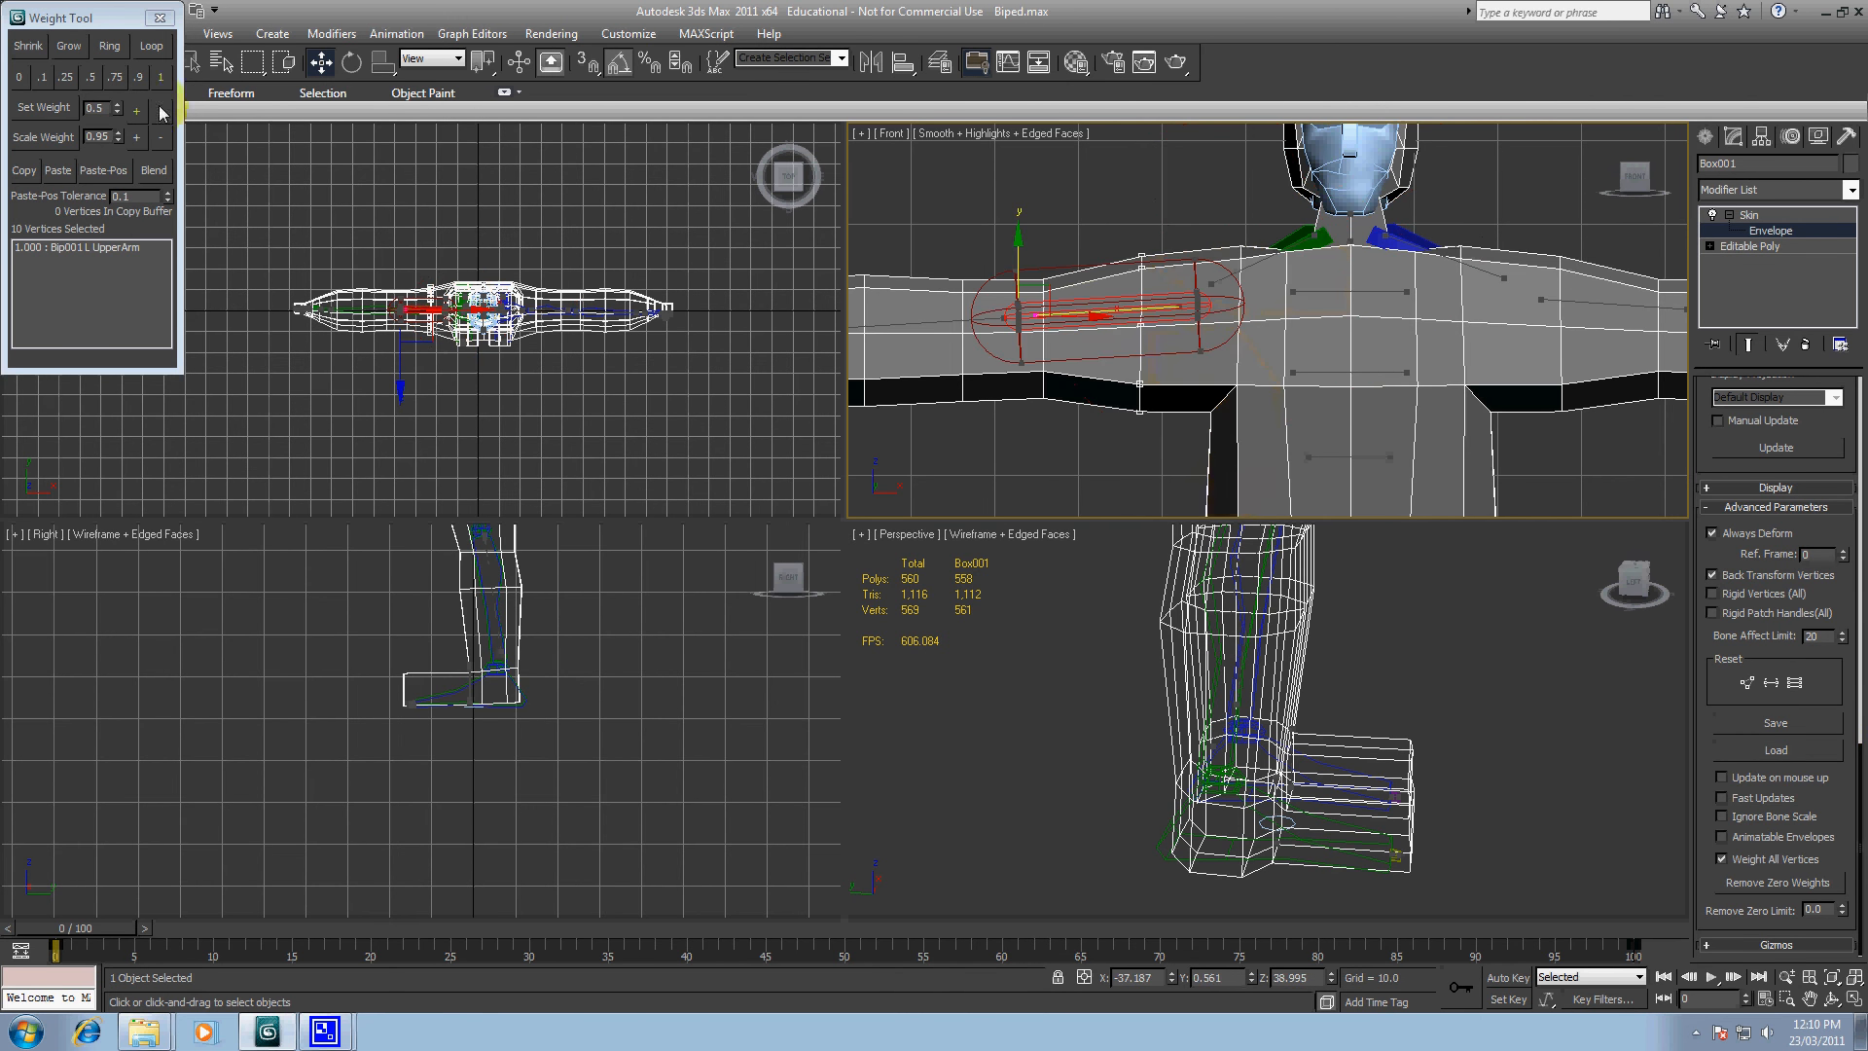
pyautogui.click(161, 77)
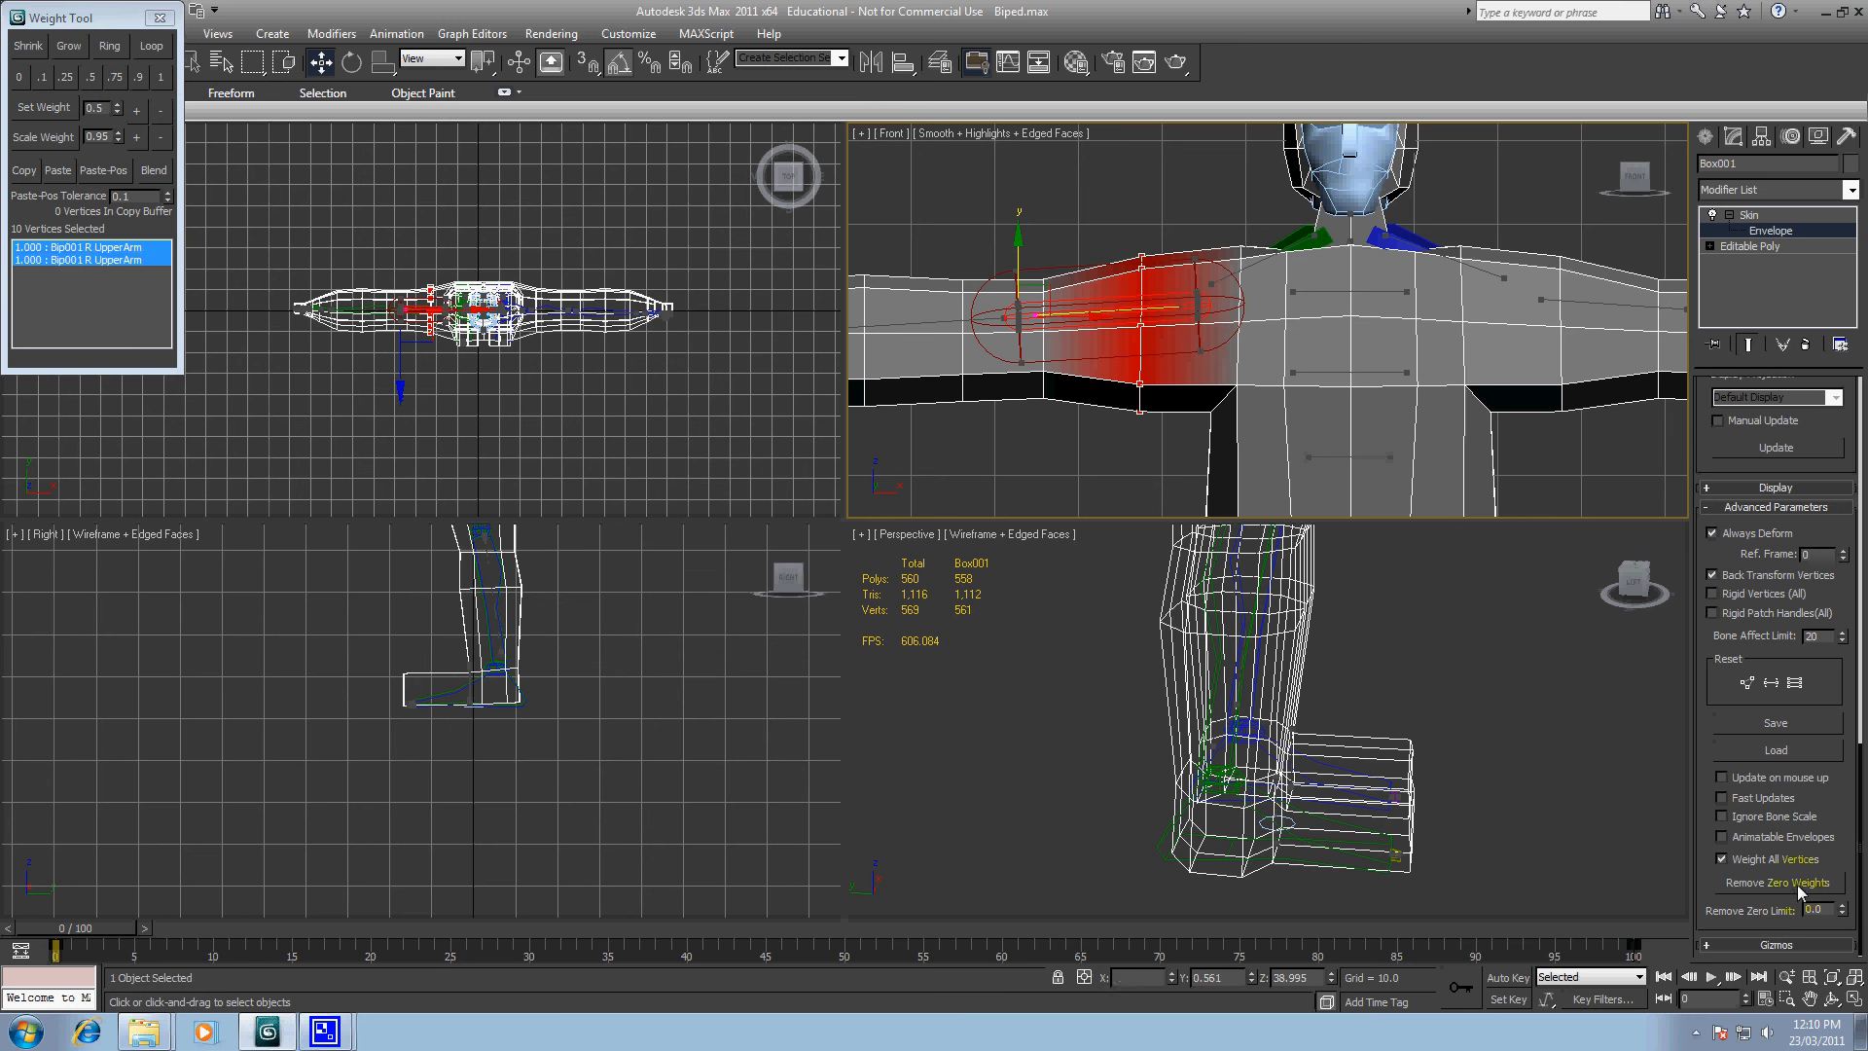
# Step: Select the 20 right elbow vertices, set Bip001 L UpperArm to 0 and Bip001 R UpperArm to 1, and remove zero weights
pyautogui.moveTo(925, 248); pyautogui.dragTo(1065, 476)
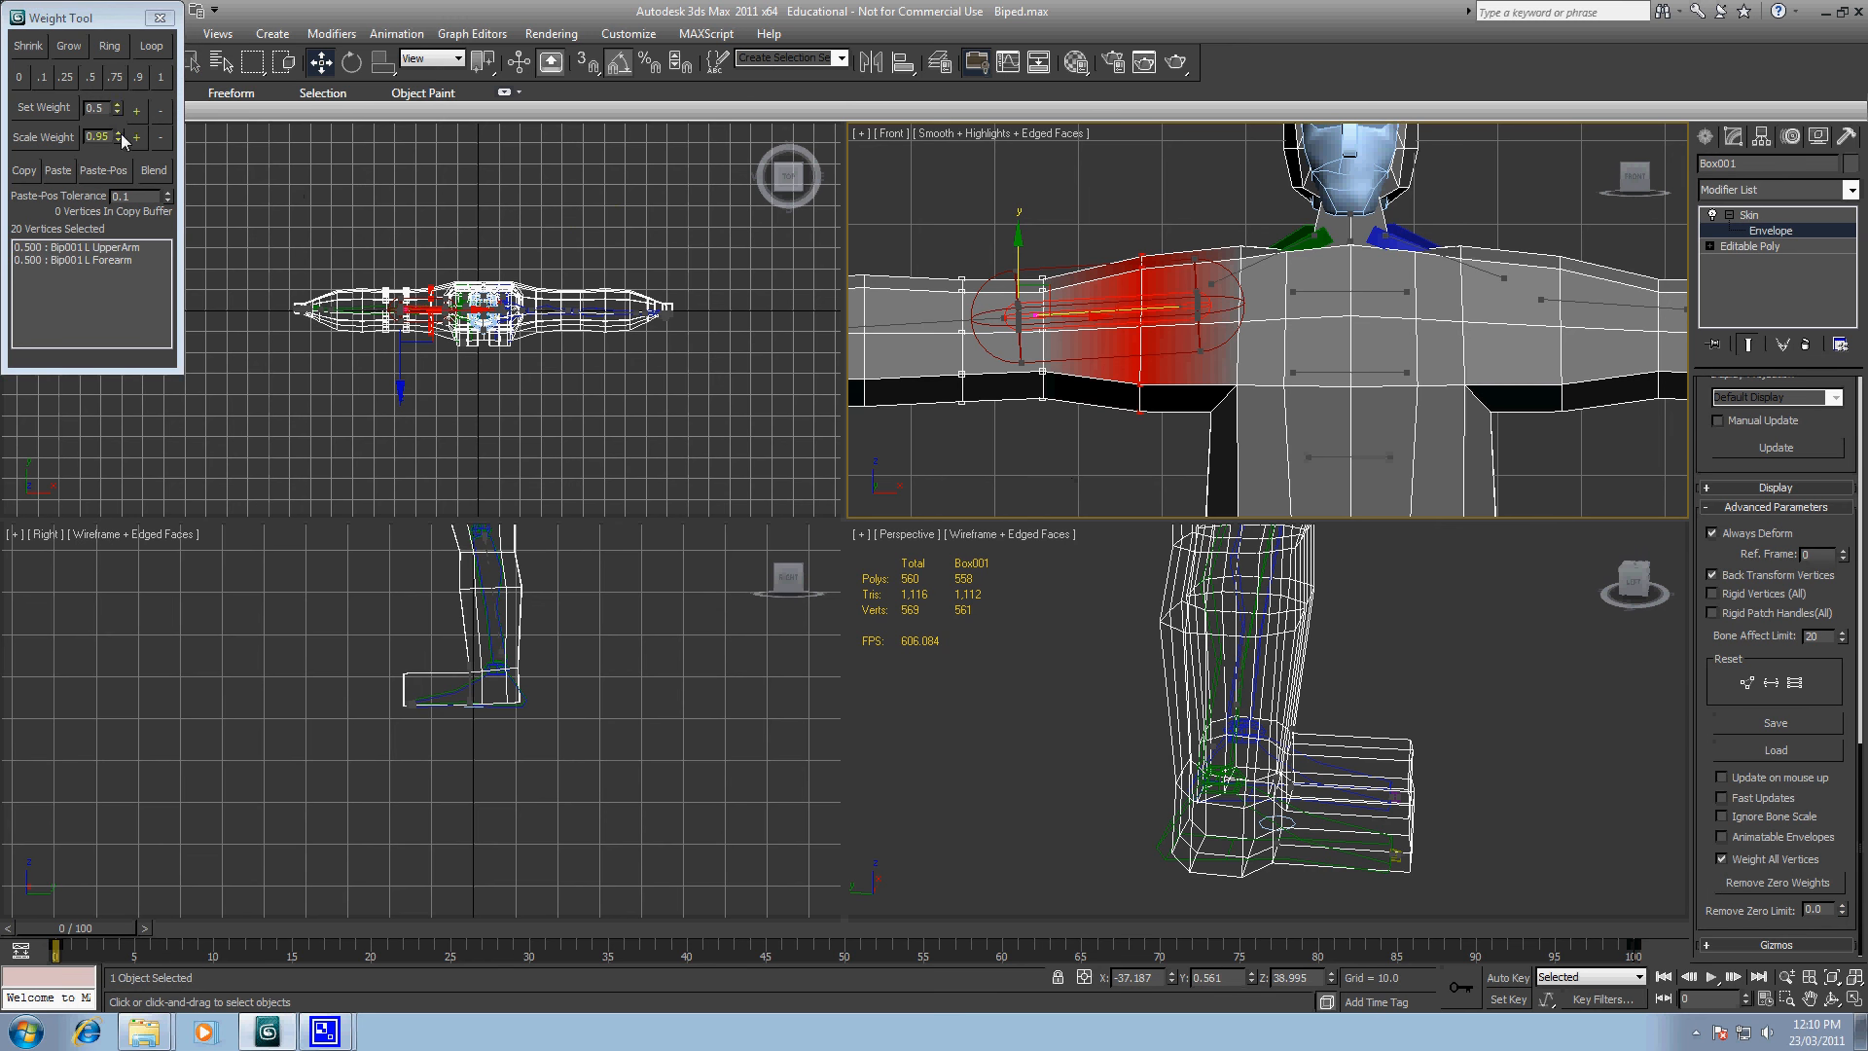
pyautogui.click(115, 248)
pyautogui.click(18, 77)
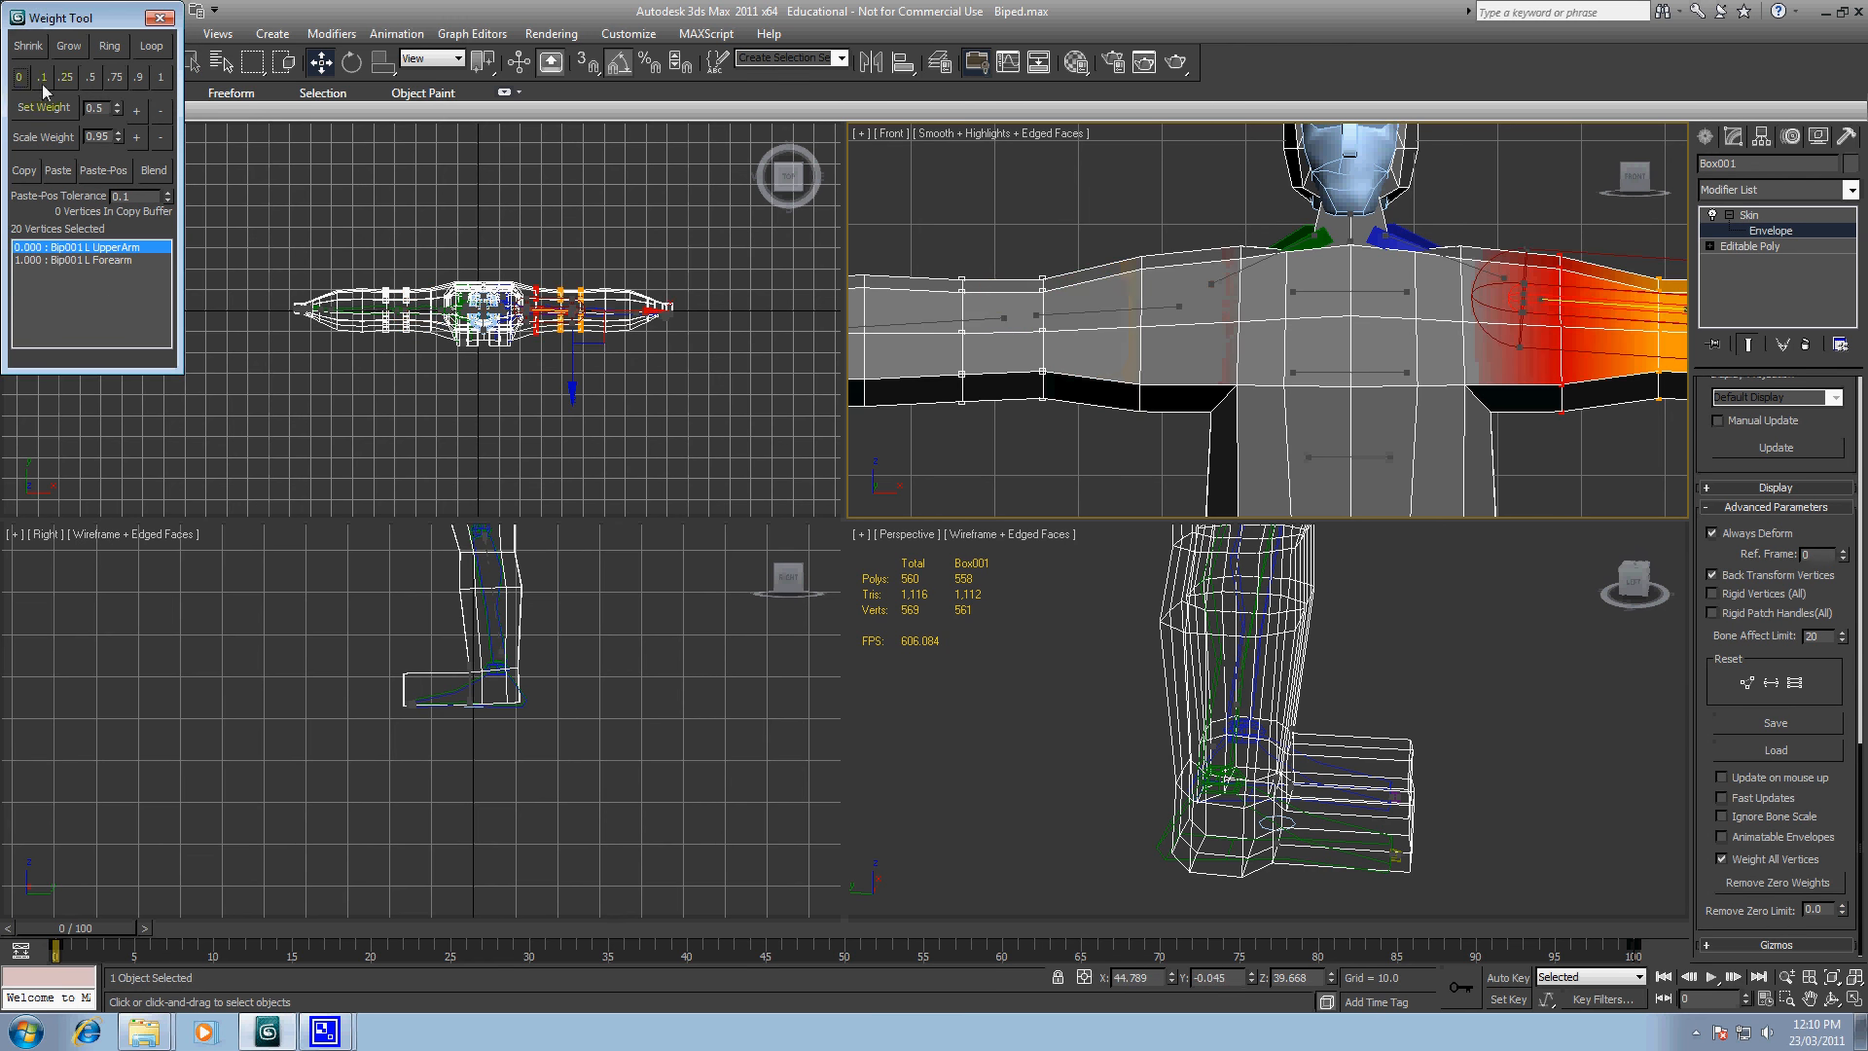
pyautogui.click(1150, 308)
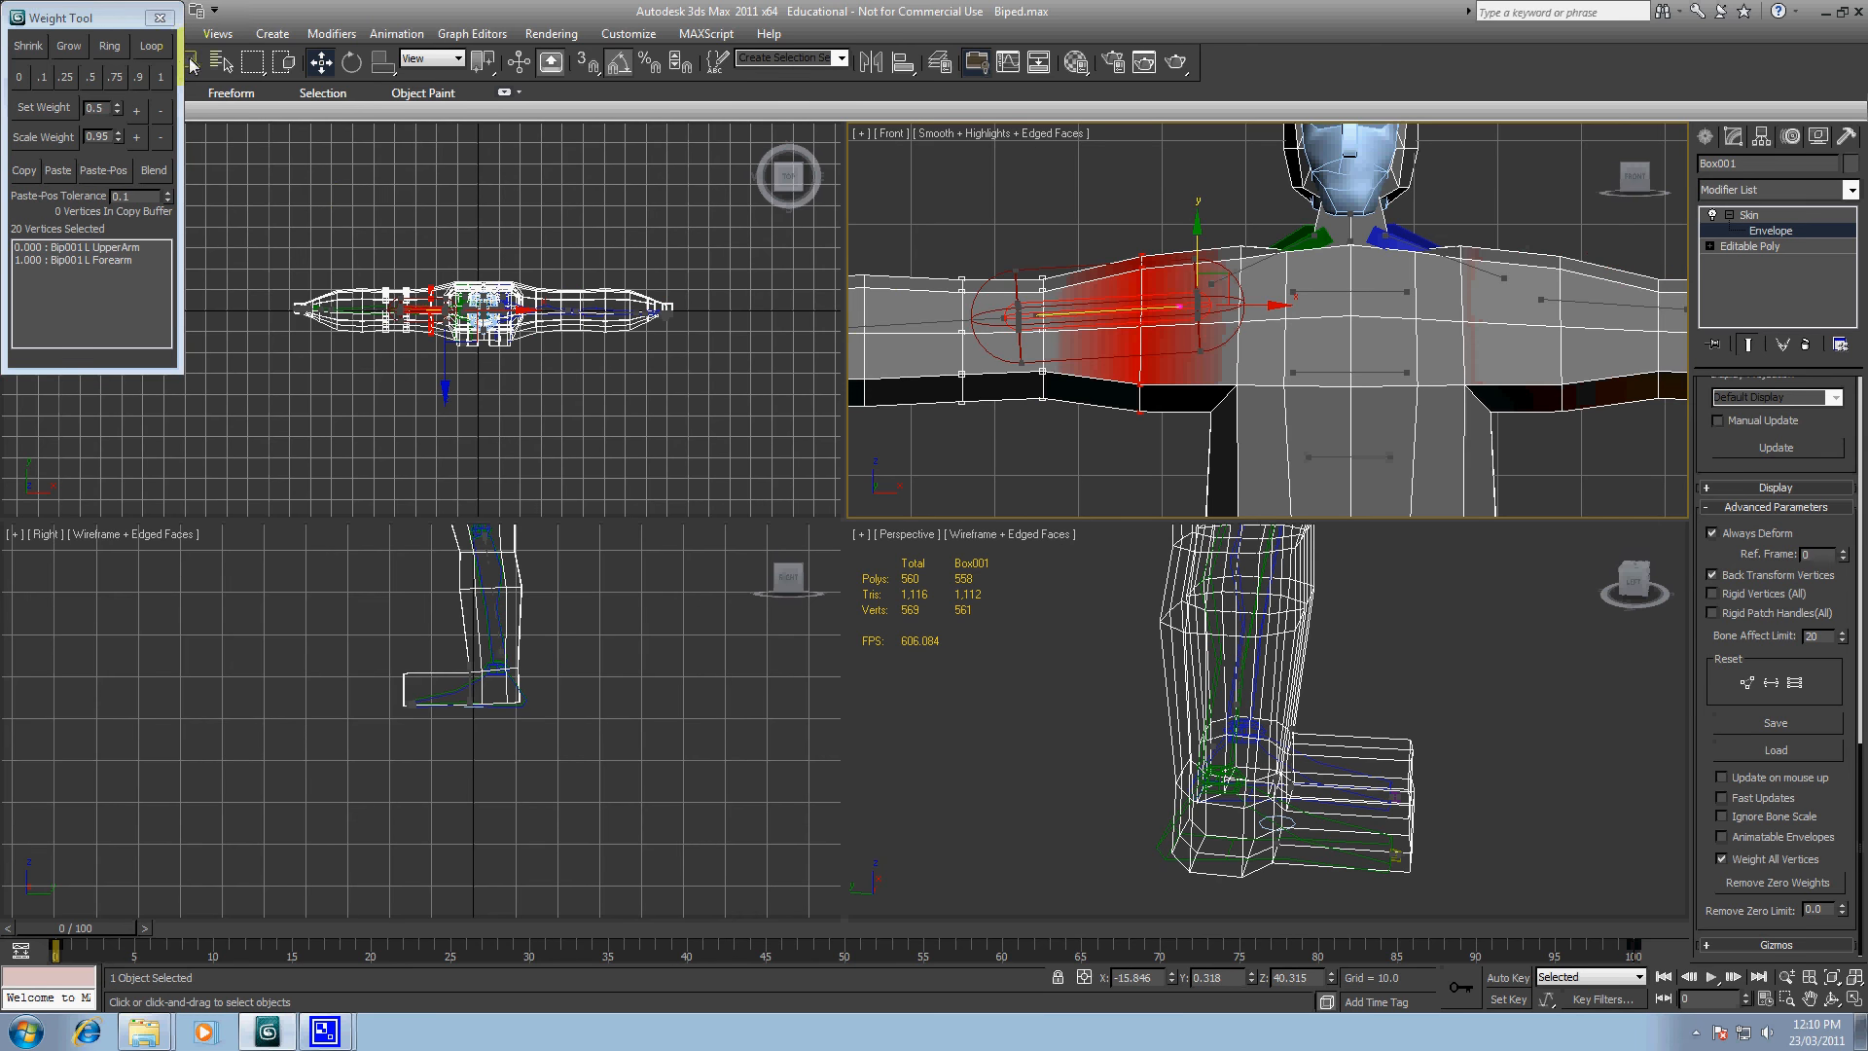
pyautogui.click(161, 77)
pyautogui.click(1777, 883)
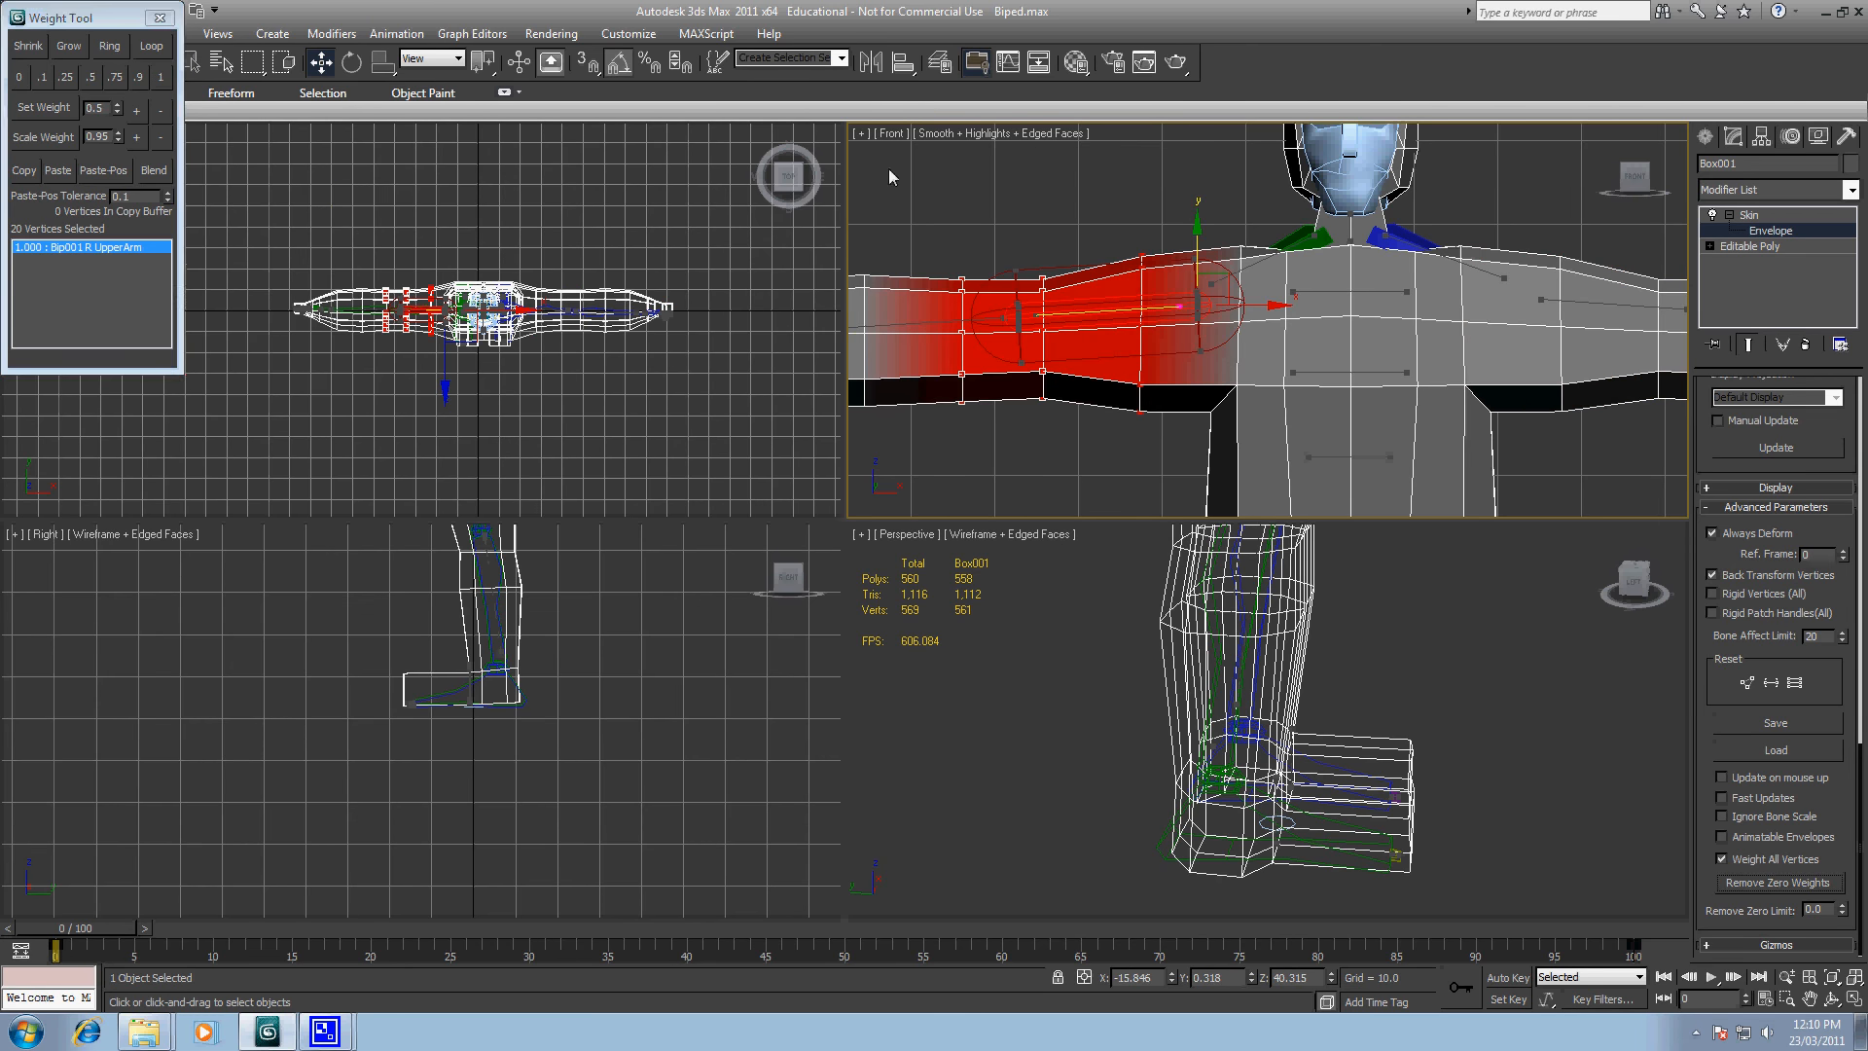
# Step: Select the right forearm bone and weight the 20 right elbow vertices at 0.5 to Bip001 R Forearm
pyautogui.moveTo(939, 290); pyautogui.dragTo(1016, 301, button='middle')
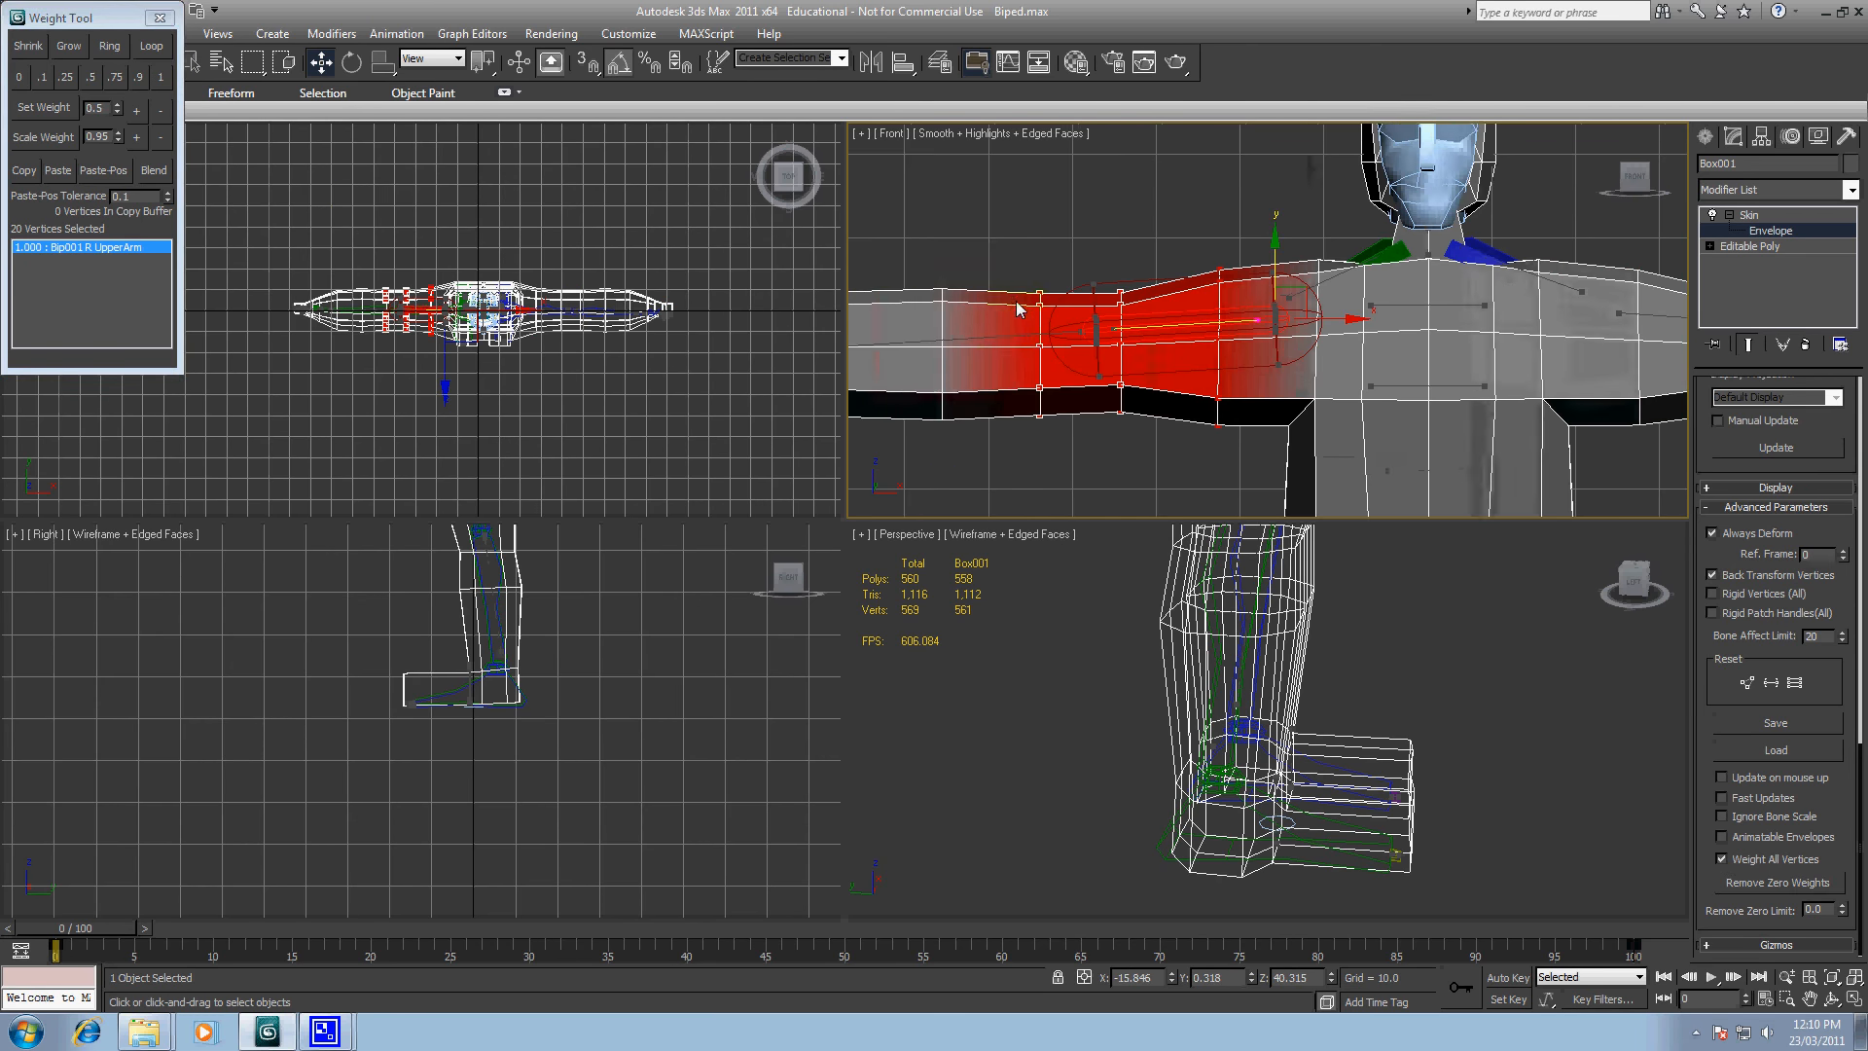
pyautogui.click(1002, 338)
pyautogui.click(90, 76)
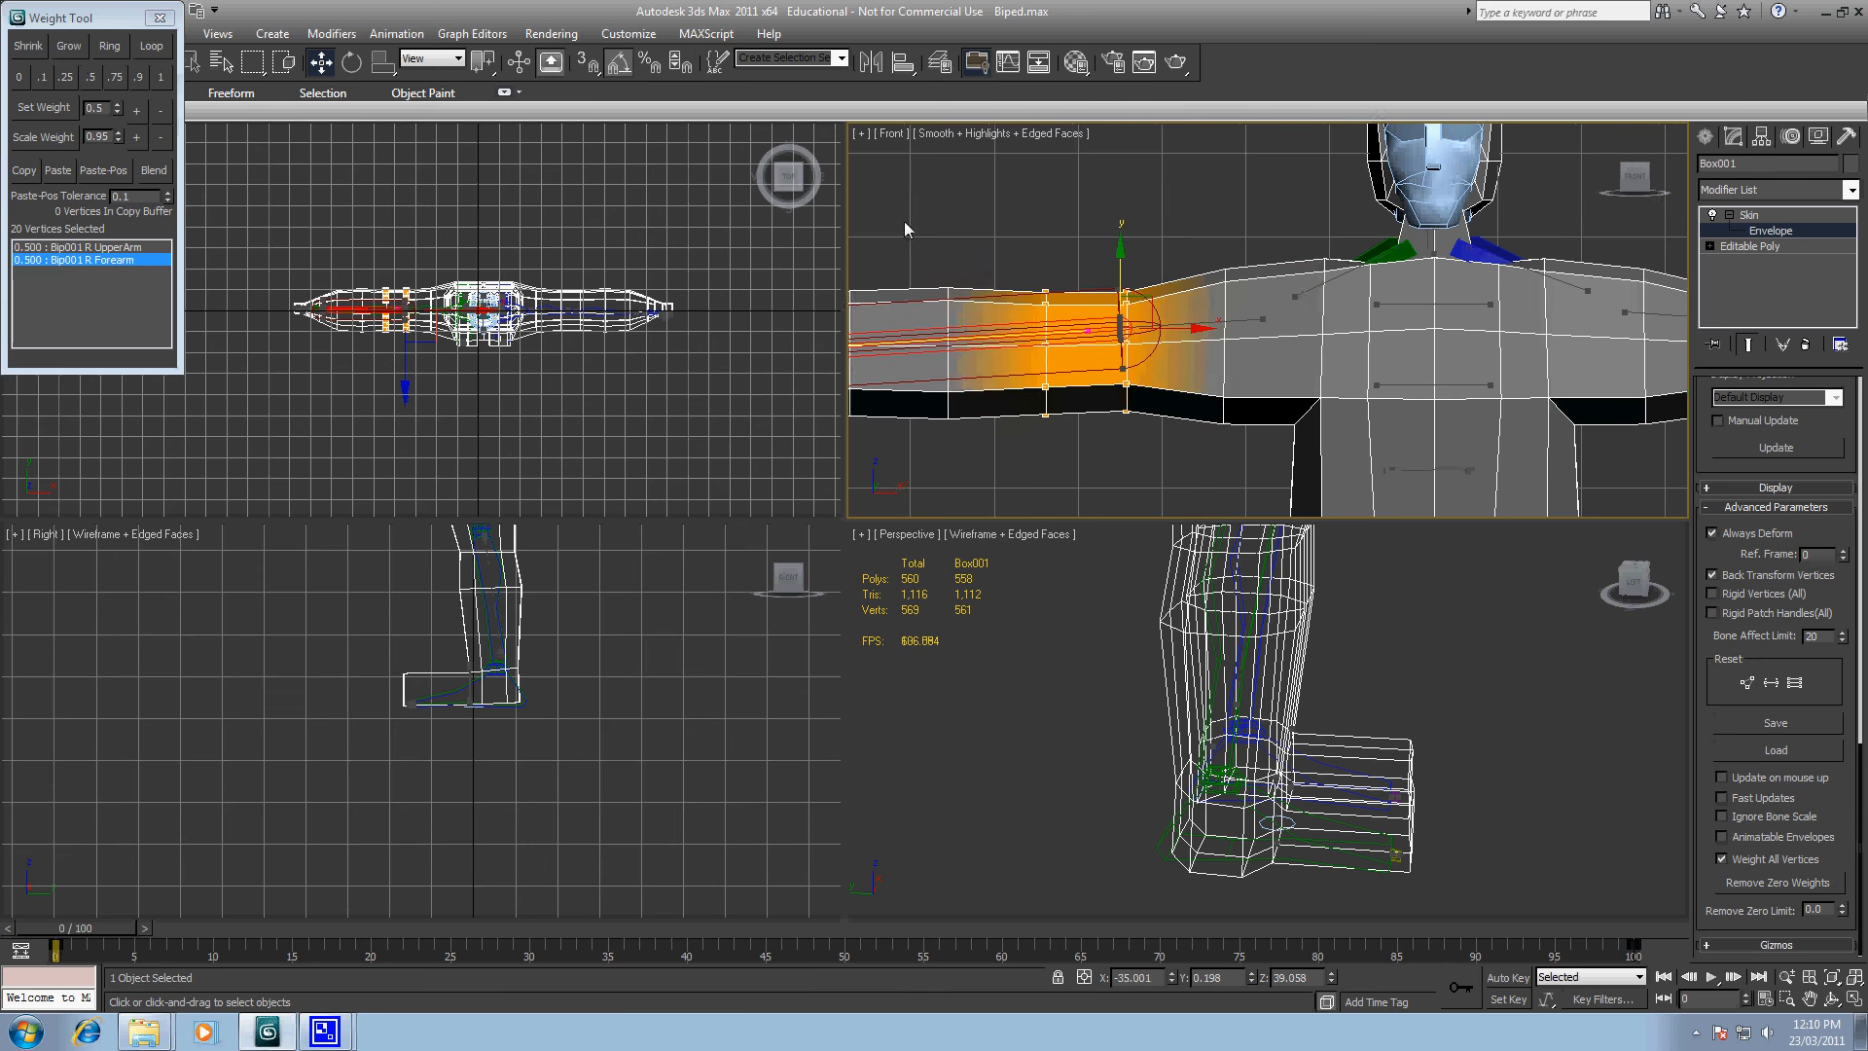
# Step: Select the ten-vertex ring in the middle of the right forearm and weight it at 1 to Bip001 R Forearm
pyautogui.moveTo(903, 230); pyautogui.dragTo(1087, 214, button='middle')
pyautogui.moveTo(1087, 209); pyautogui.dragTo(1162, 452)
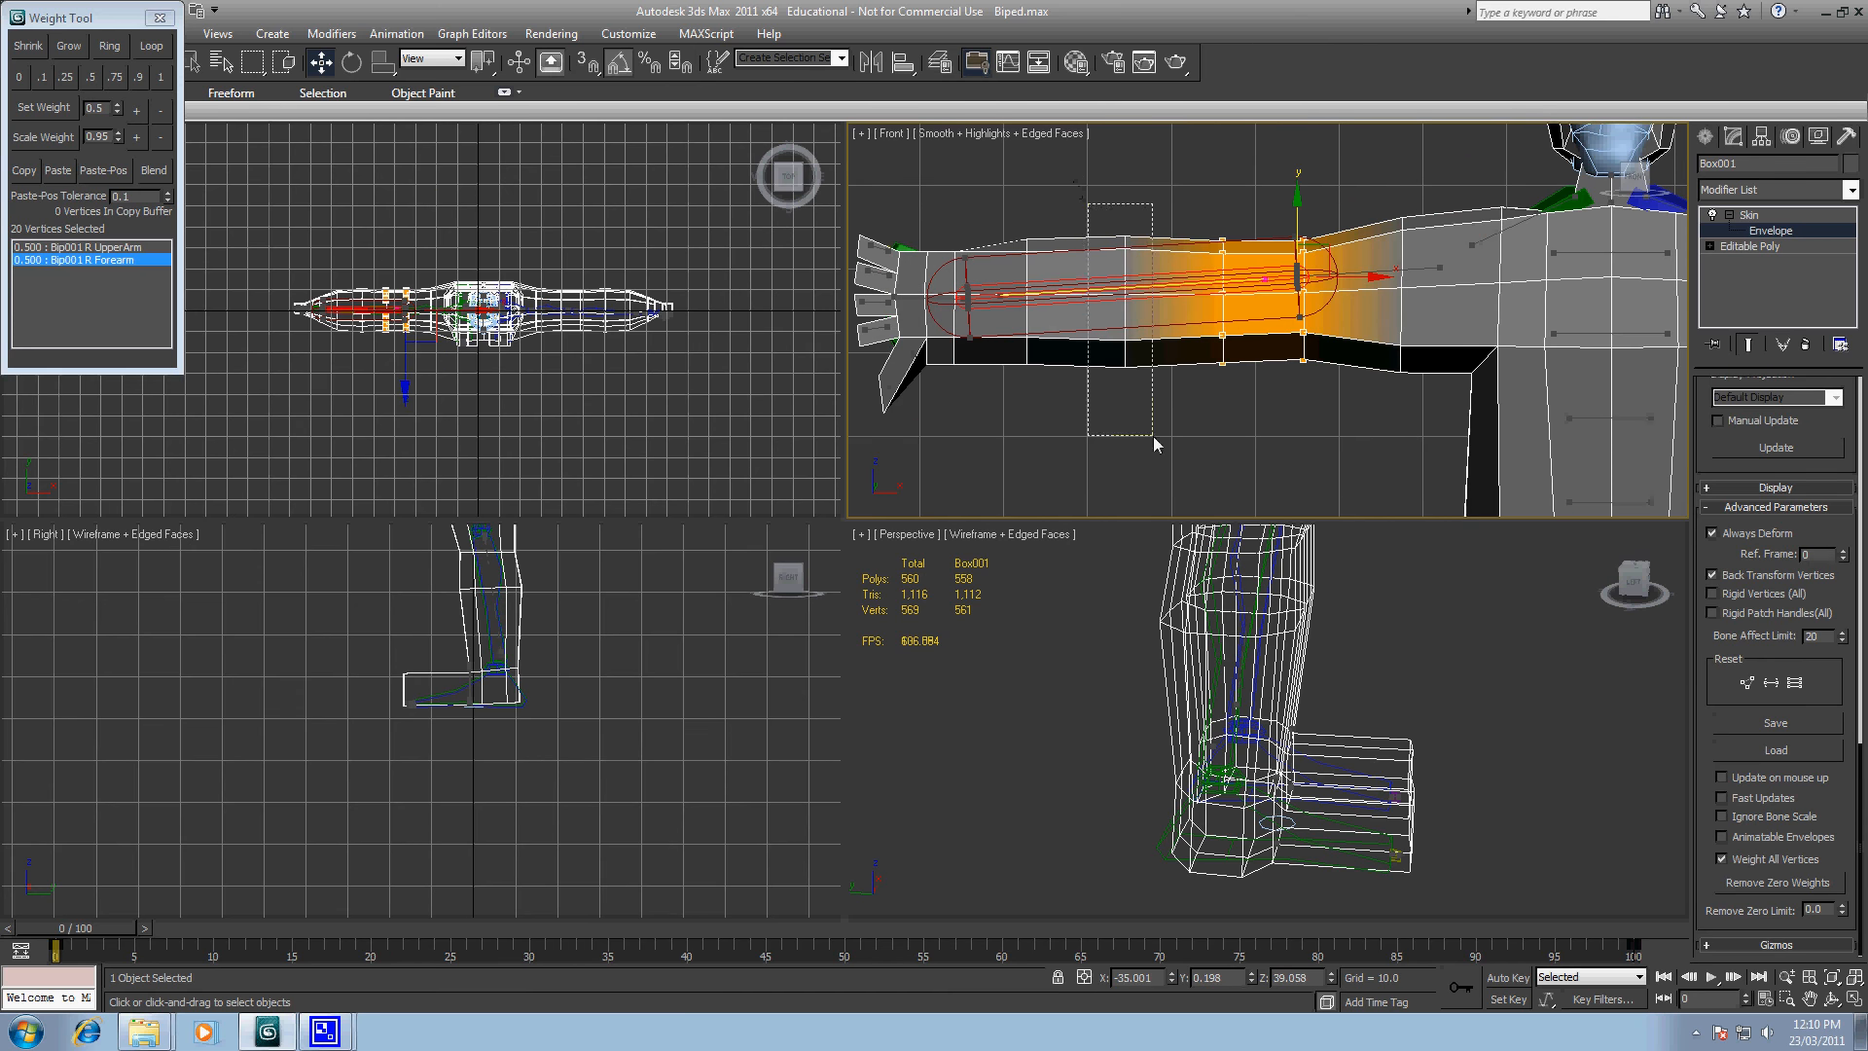
pyautogui.click(160, 77)
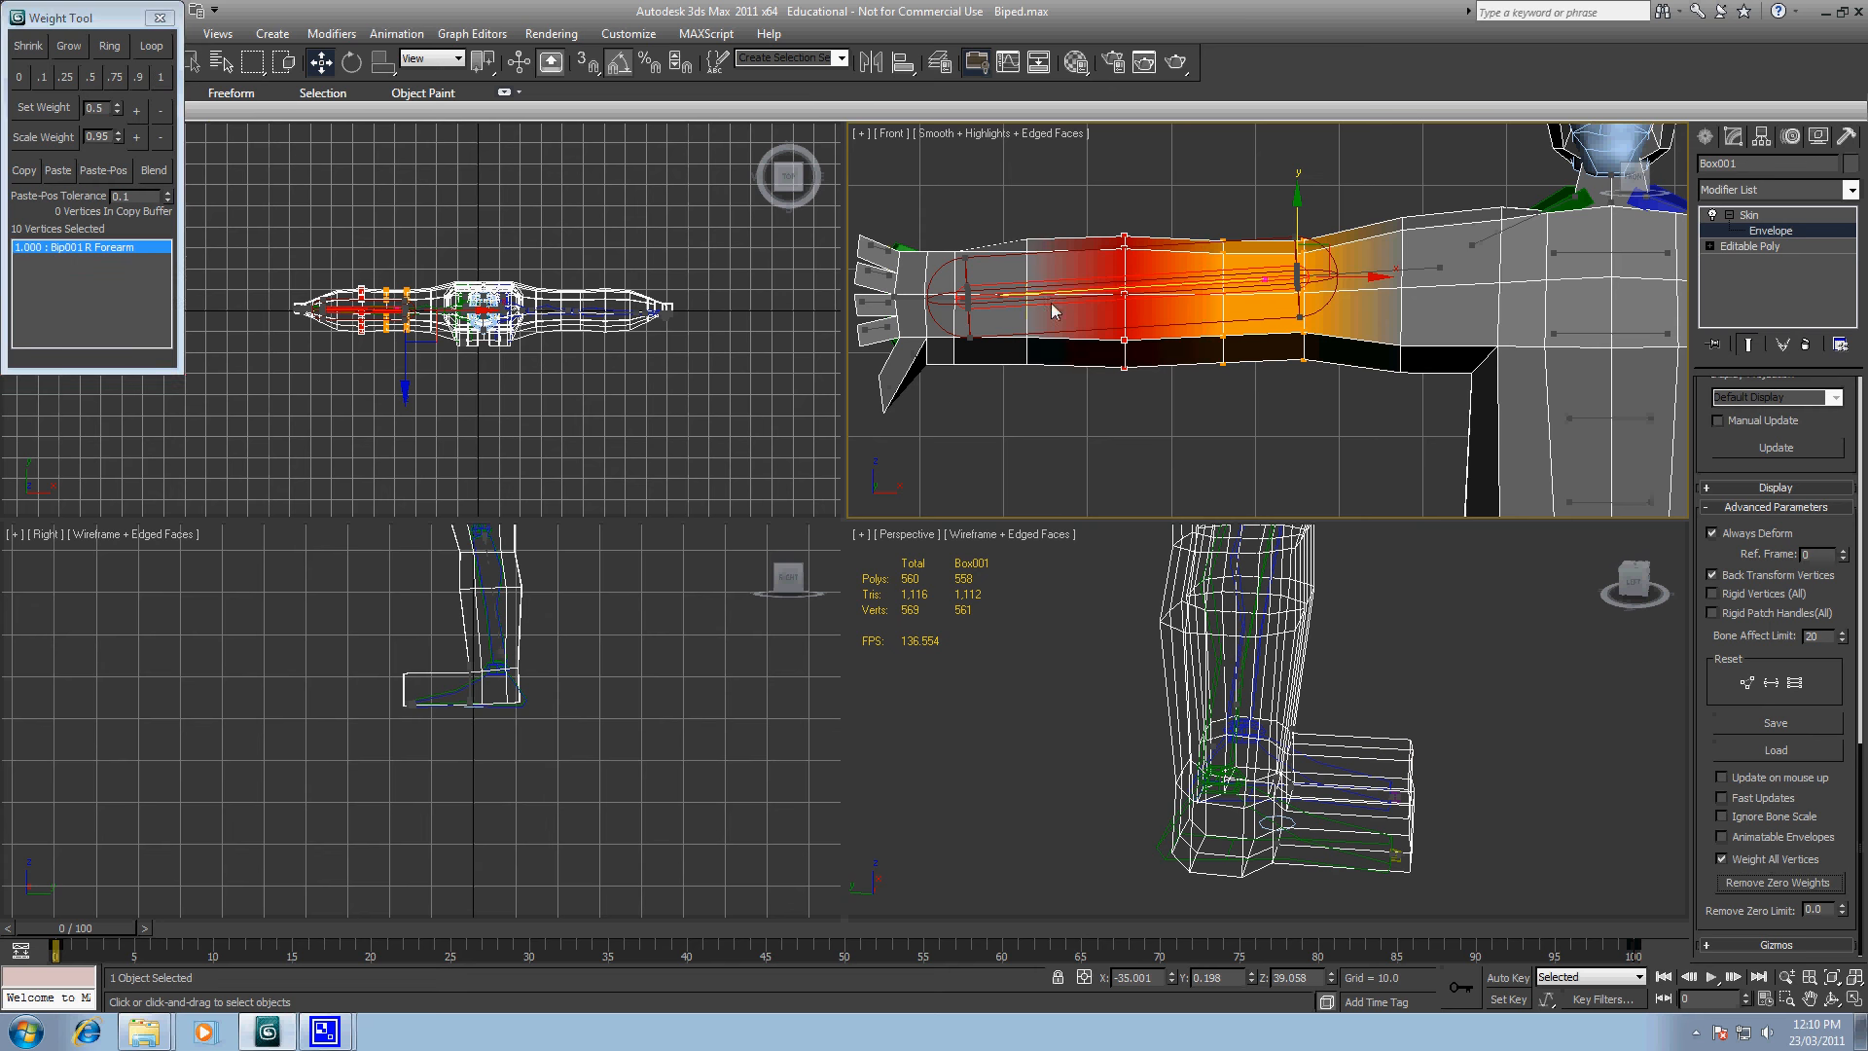
# Step: Select the ten-vertex ring near the right wrist, weight it at 1 to Bip001 R Forearm, and remove zero weights
pyautogui.moveTo(1050, 430); pyautogui.dragTo(1053, 437)
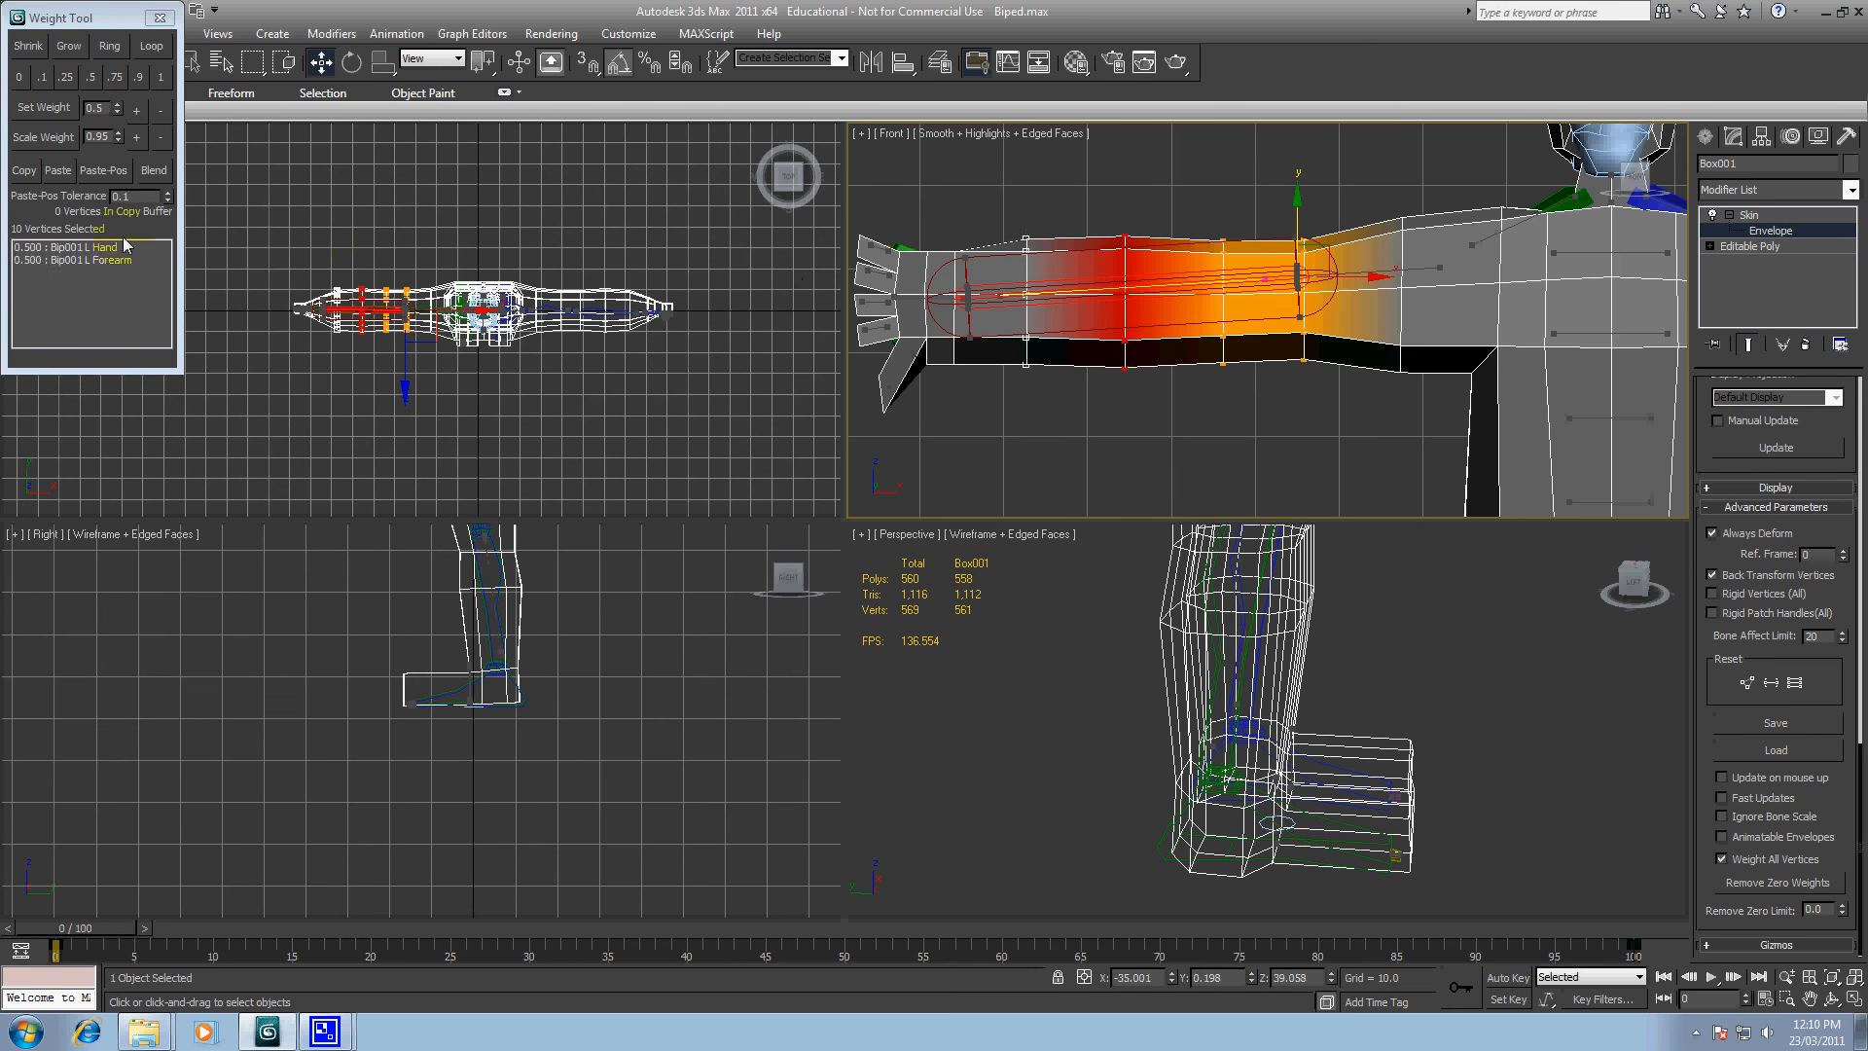
pyautogui.moveTo(1043, 252); pyautogui.dragTo(1181, 254, button='middle')
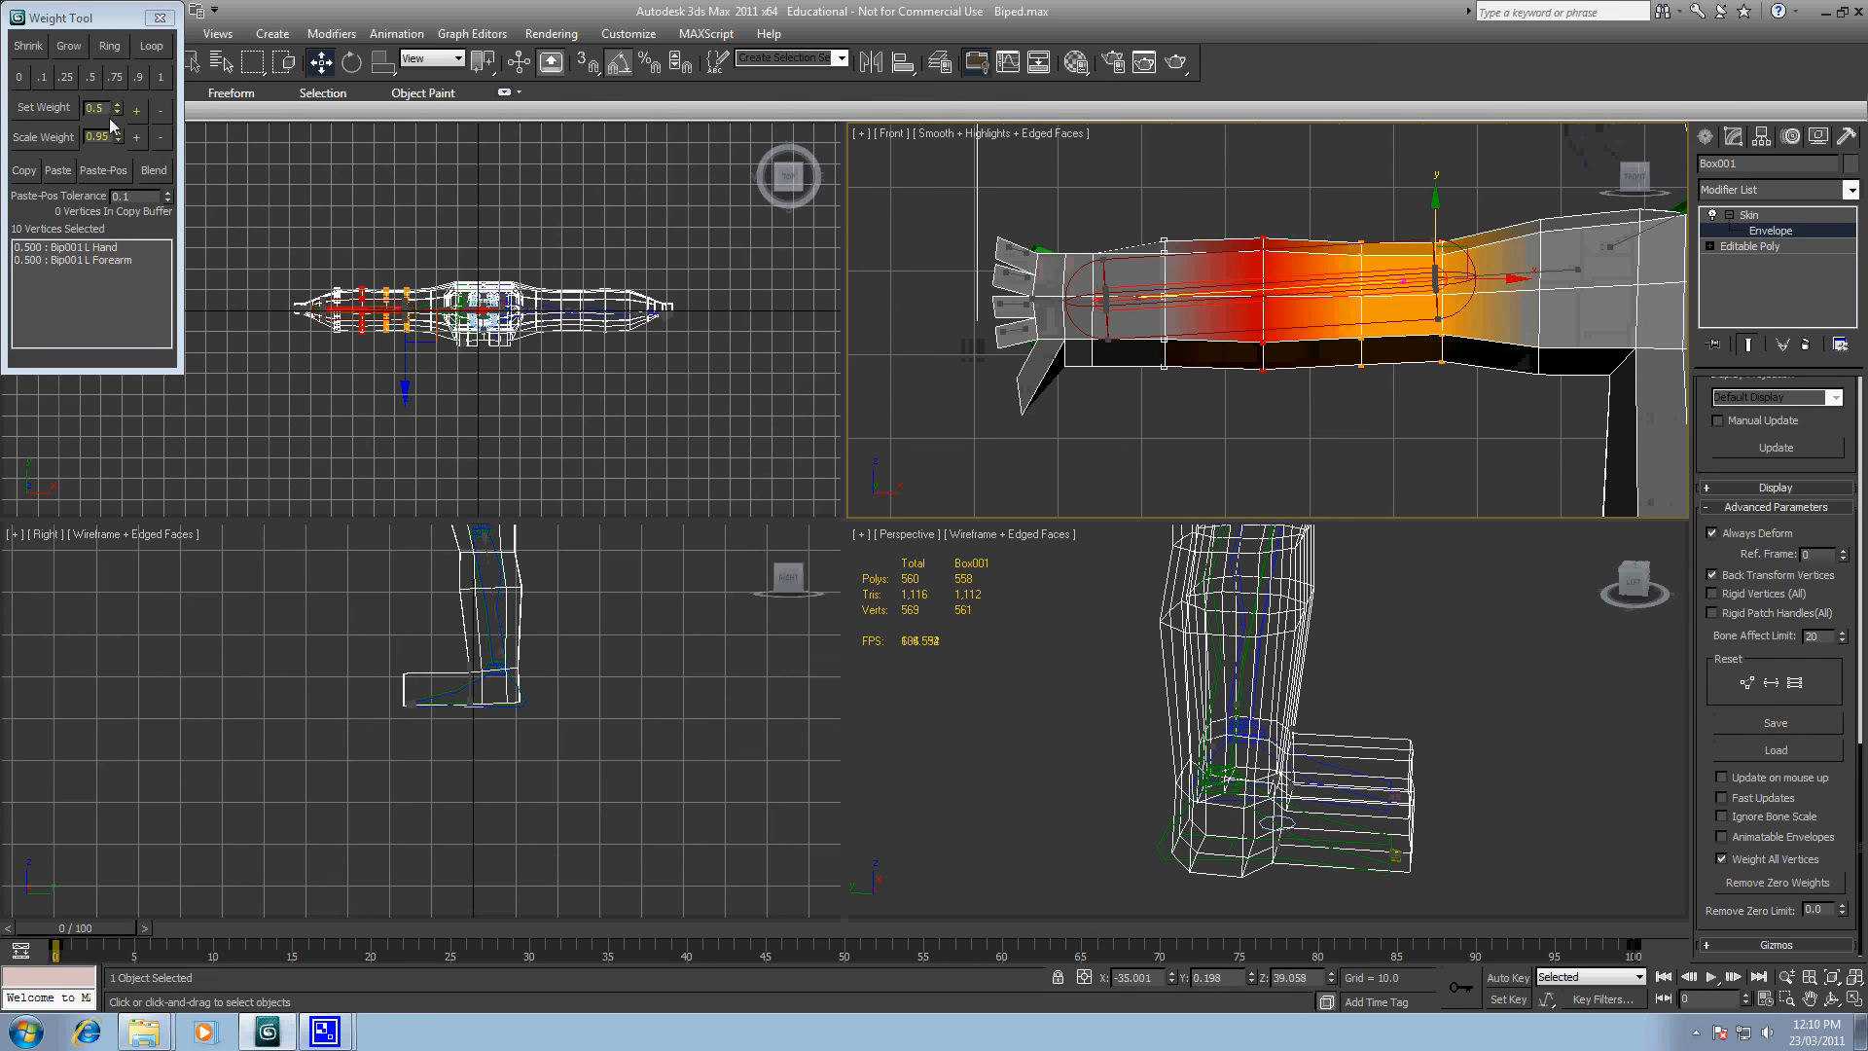
pyautogui.click(162, 78)
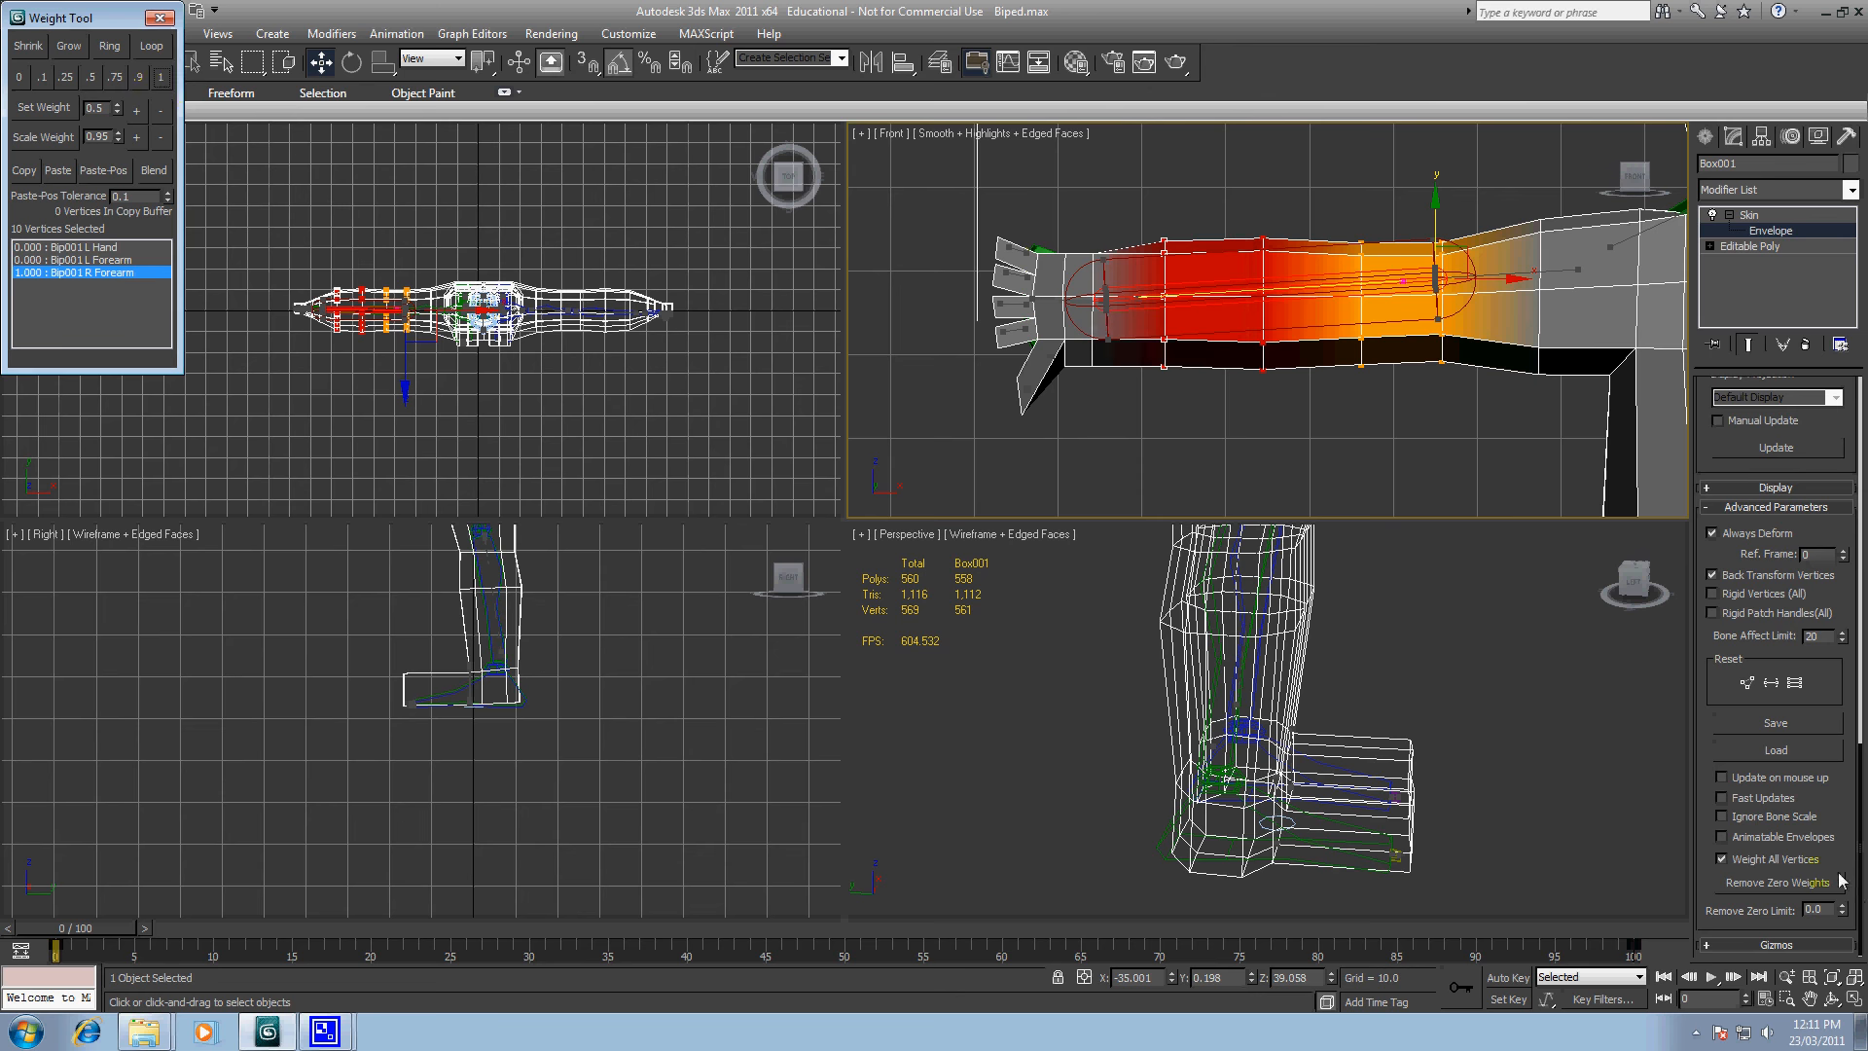
pyautogui.click(1801, 884)
# Step: Select the right hand bone and weight the ten-vertex ring near the right wrist at 0.5 to Bip001 R Hand
pyautogui.scroll(6, 1300, 395)
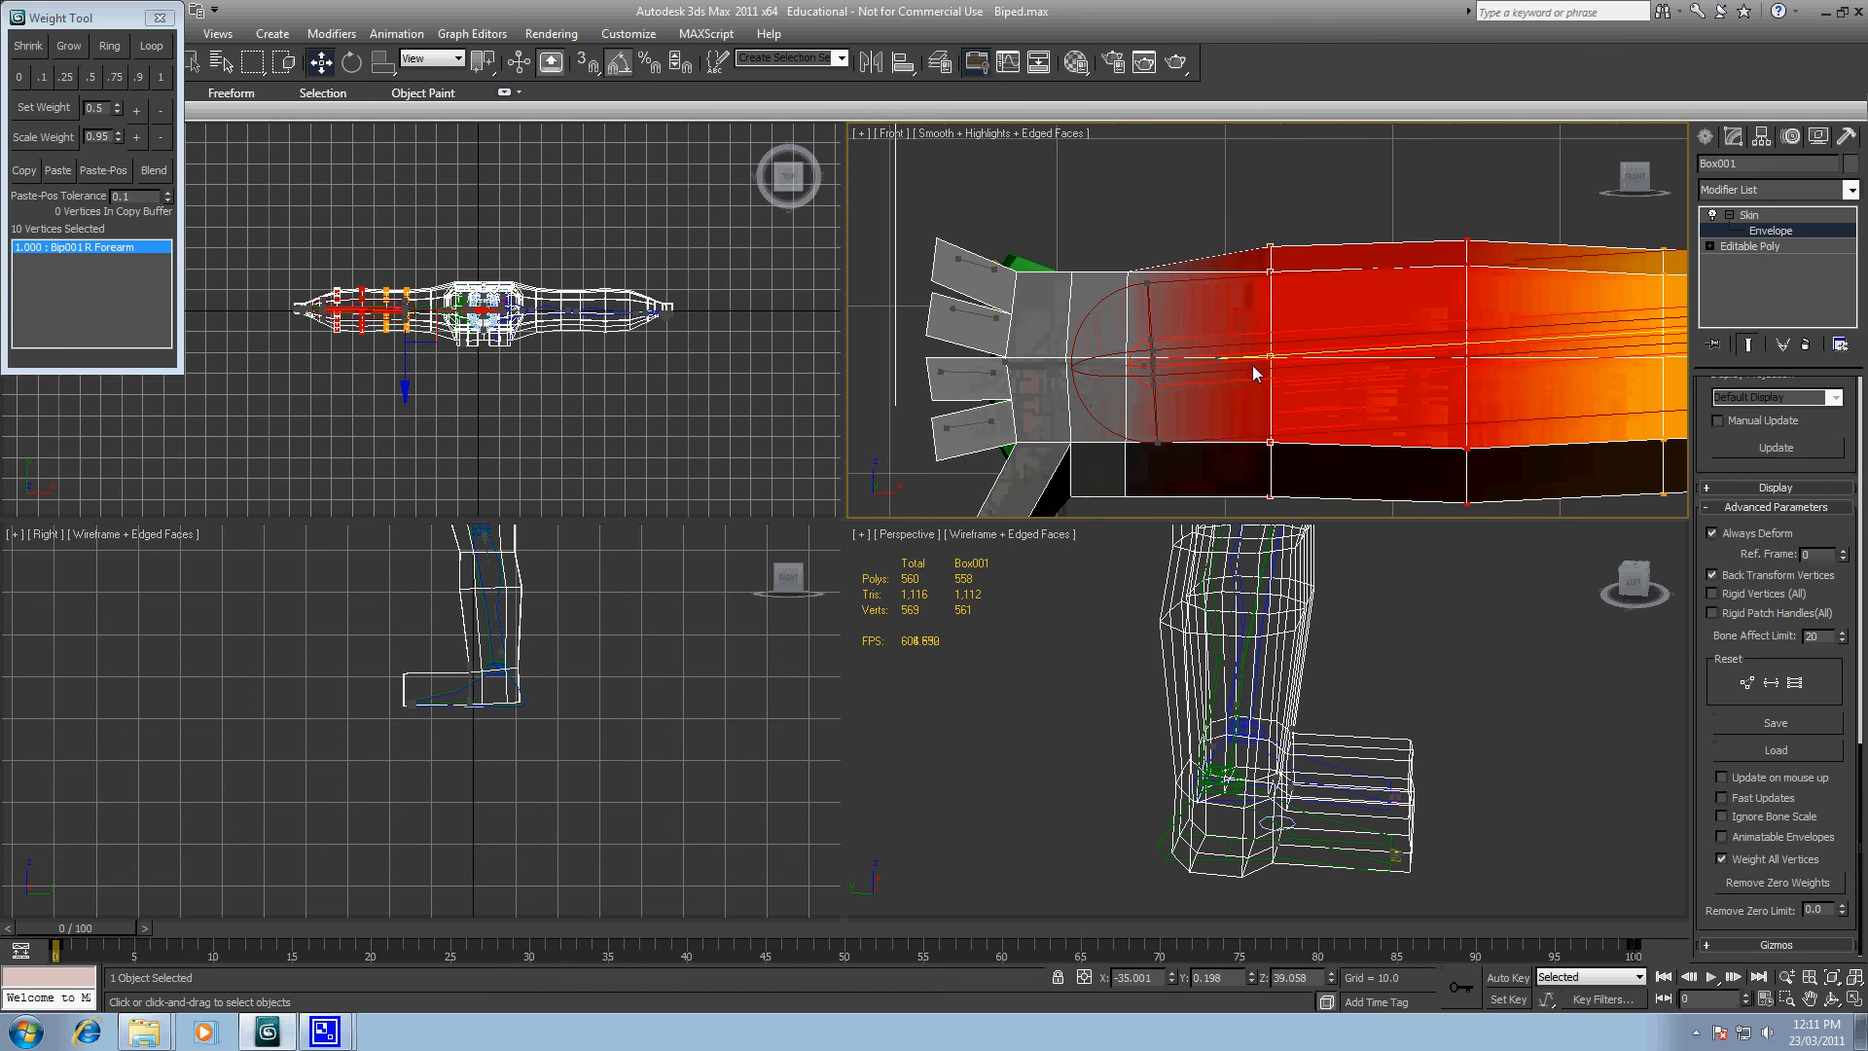
pyautogui.click(945, 379)
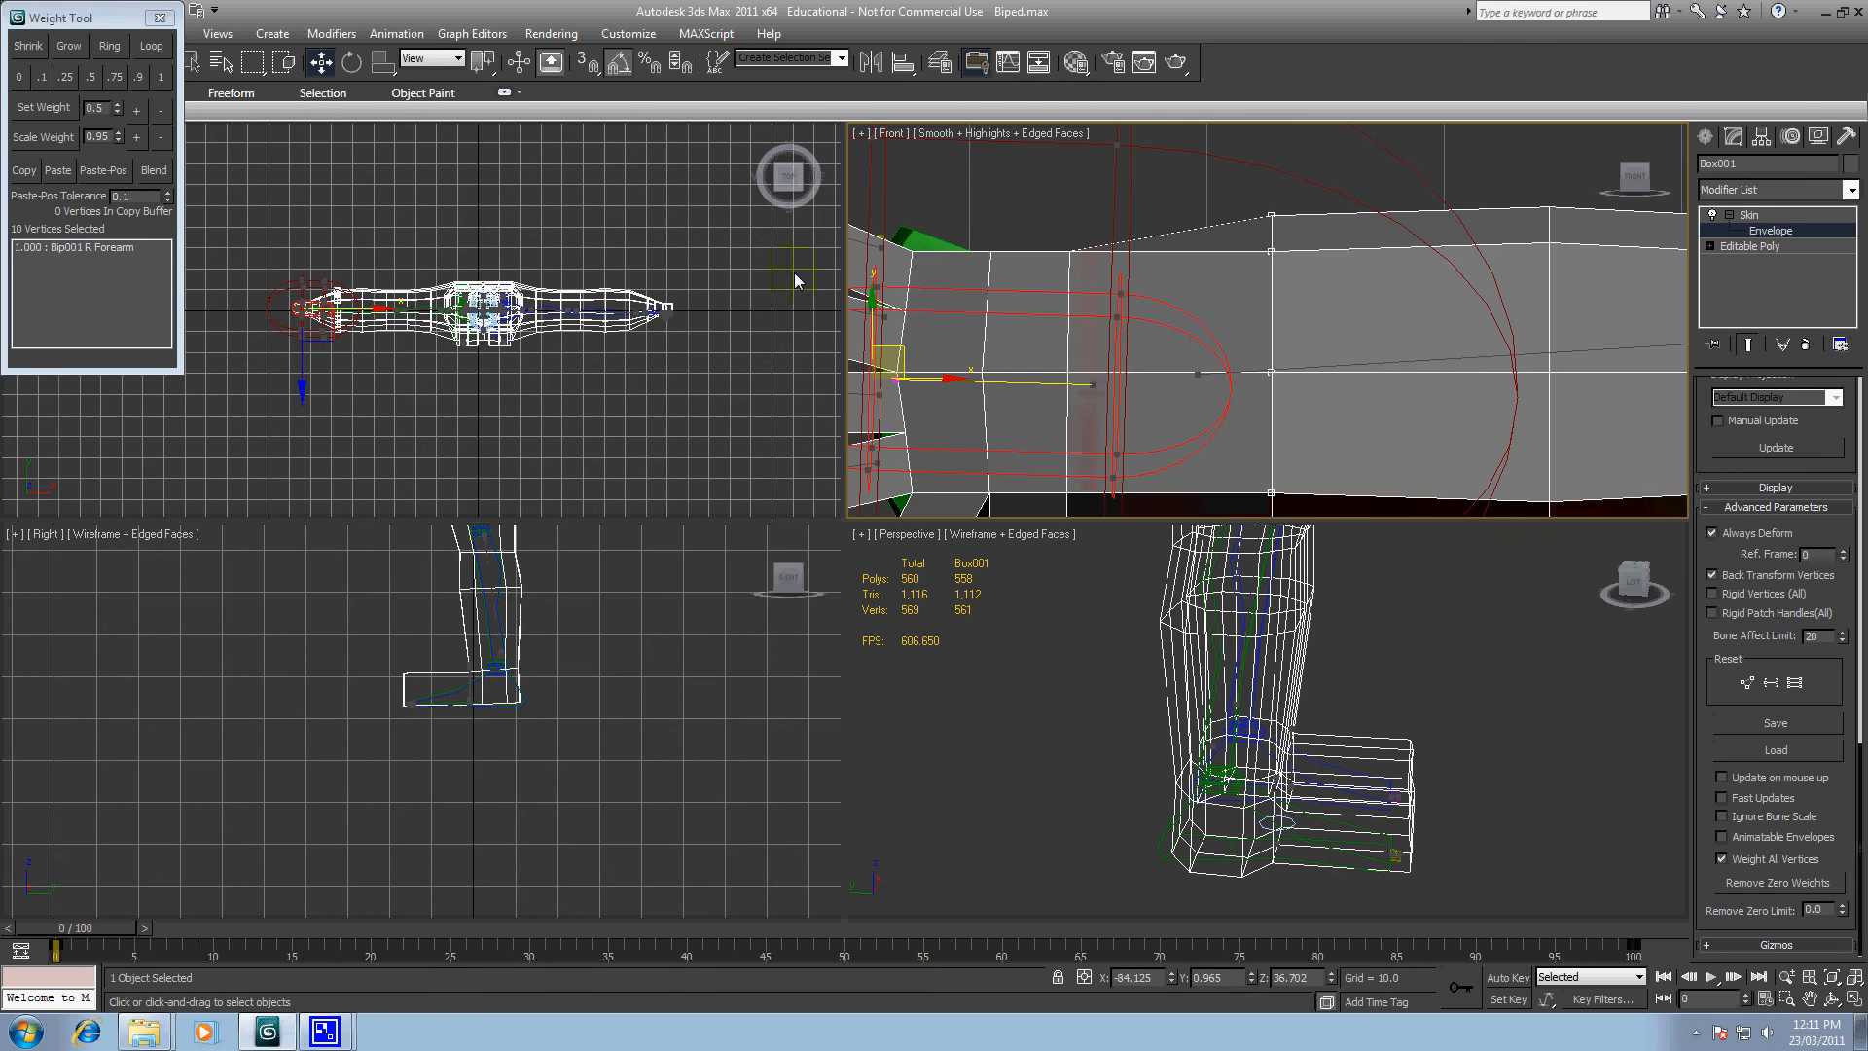
pyautogui.click(93, 78)
# Step: Select the 30 vertices of the right palm and wrist edge, weight them at 1 to Bip001 R Hand, and remove zero weights
pyautogui.moveTo(1049, 220); pyautogui.dragTo(1222, 172, button='middle')
pyautogui.scroll(-2, 1131, 145)
pyautogui.moveTo(1218, 152); pyautogui.dragTo(1274, 447)
pyautogui.moveTo(1174, 166); pyautogui.dragTo(1214, 498)
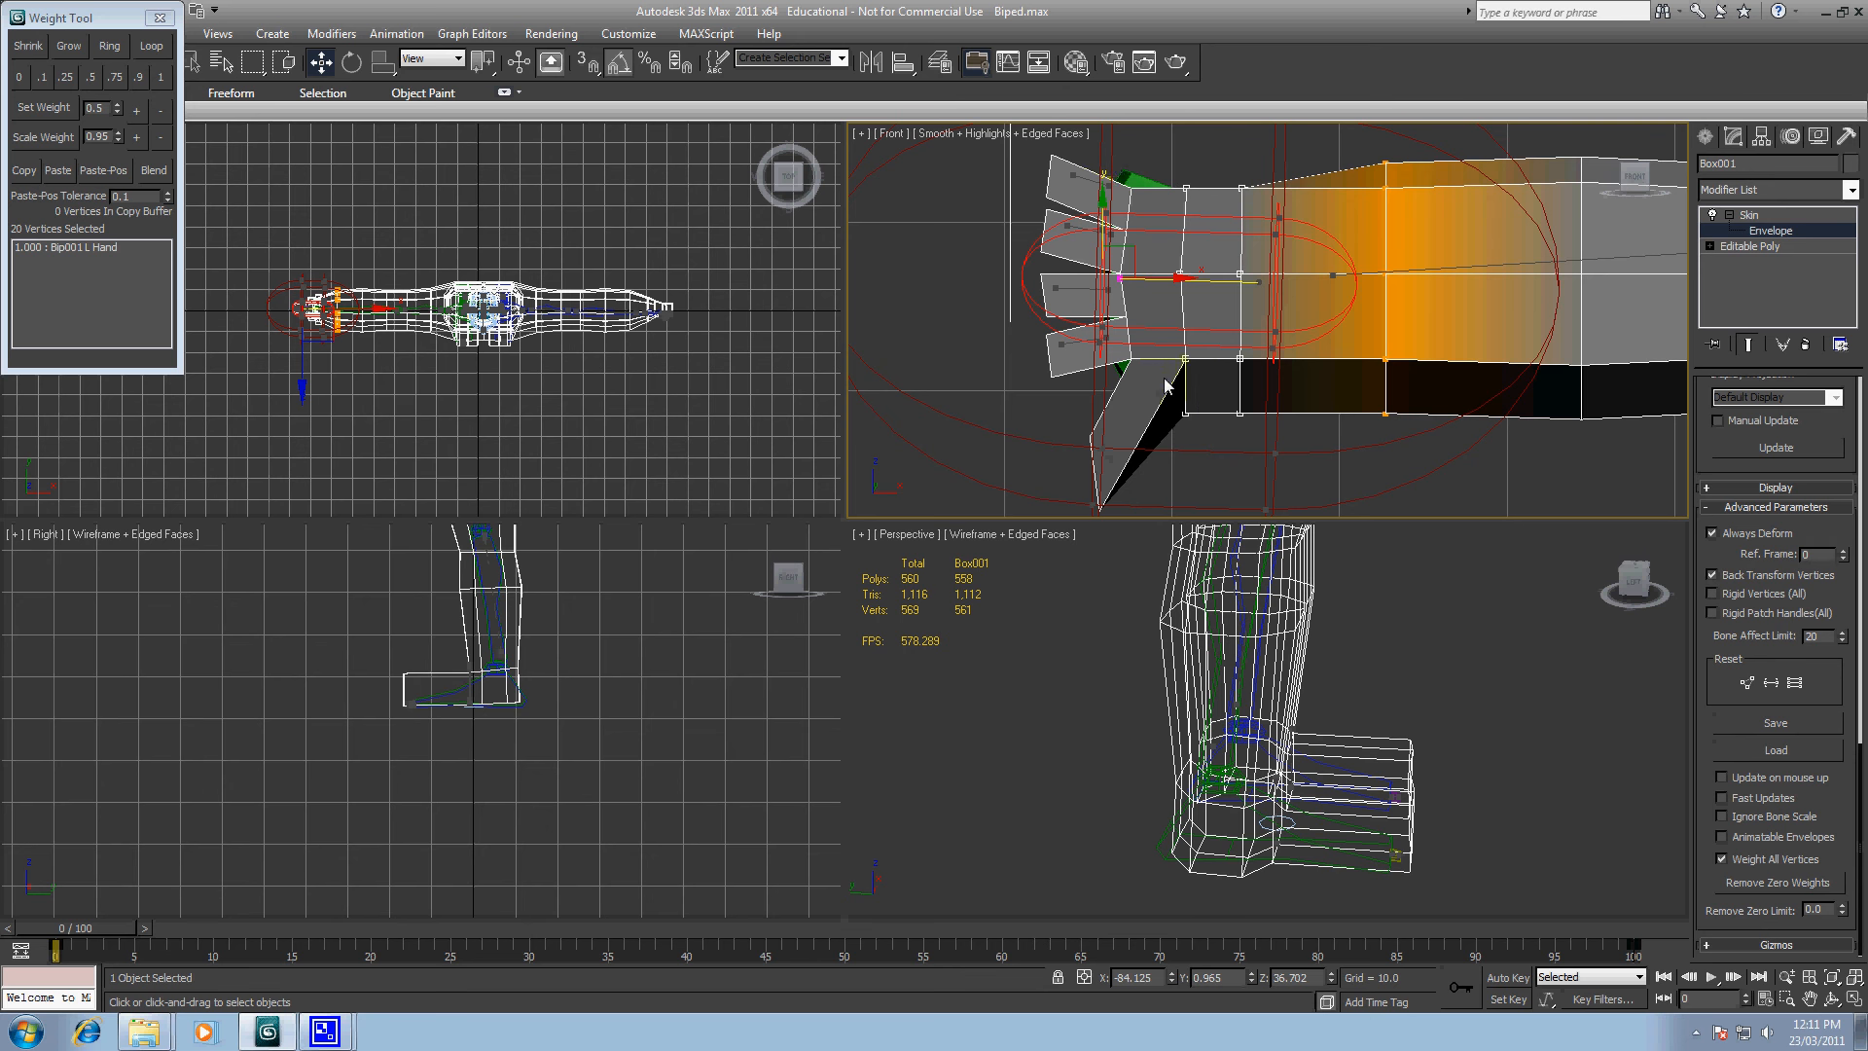
pyautogui.keyDown('ctrl'); pyautogui.moveTo(1164, 378); pyautogui.dragTo(1166, 380); pyautogui.keyUp('ctrl')
pyautogui.click(160, 77)
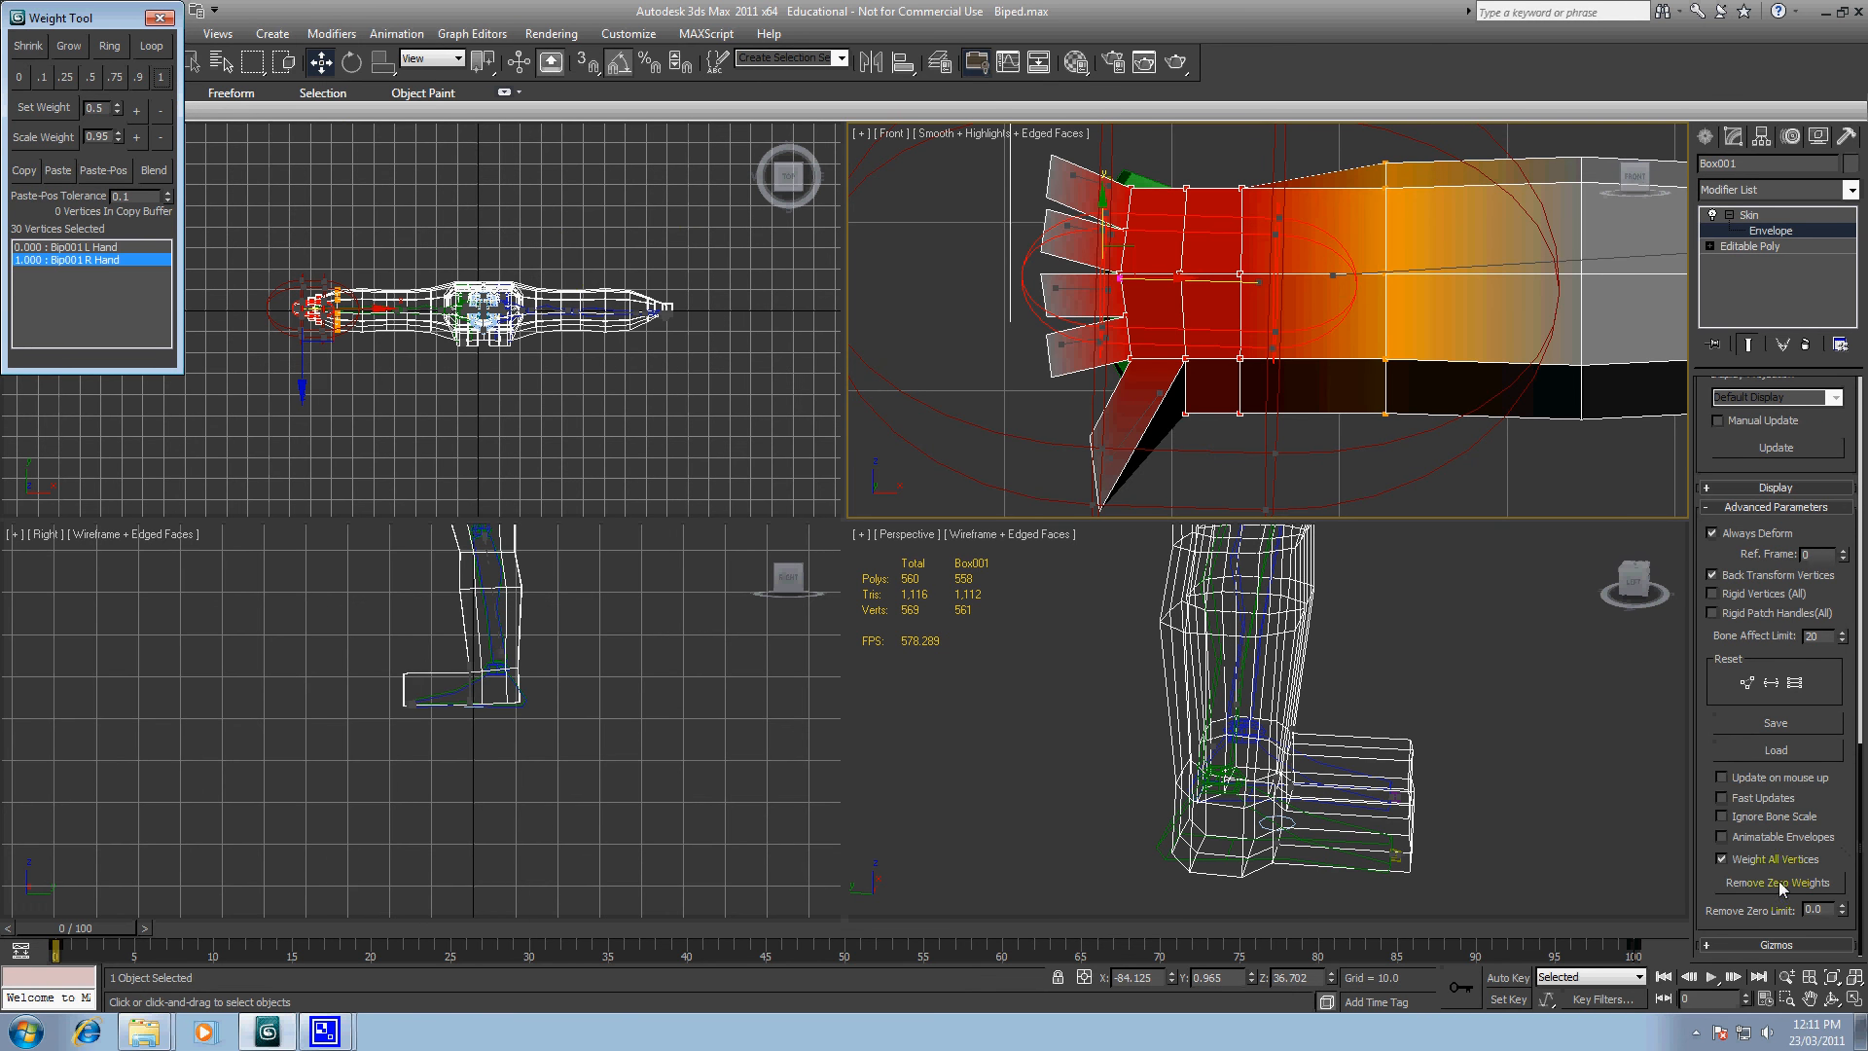
pyautogui.click(1778, 882)
pyautogui.click(1023, 183)
# Step: Weight the four tip vertices of the right hand's uppermost finger at 1 to Bip001 R Finger4 and remove zero weights
pyautogui.moveTo(1024, 183); pyautogui.dragTo(1024, 265, button='middle')
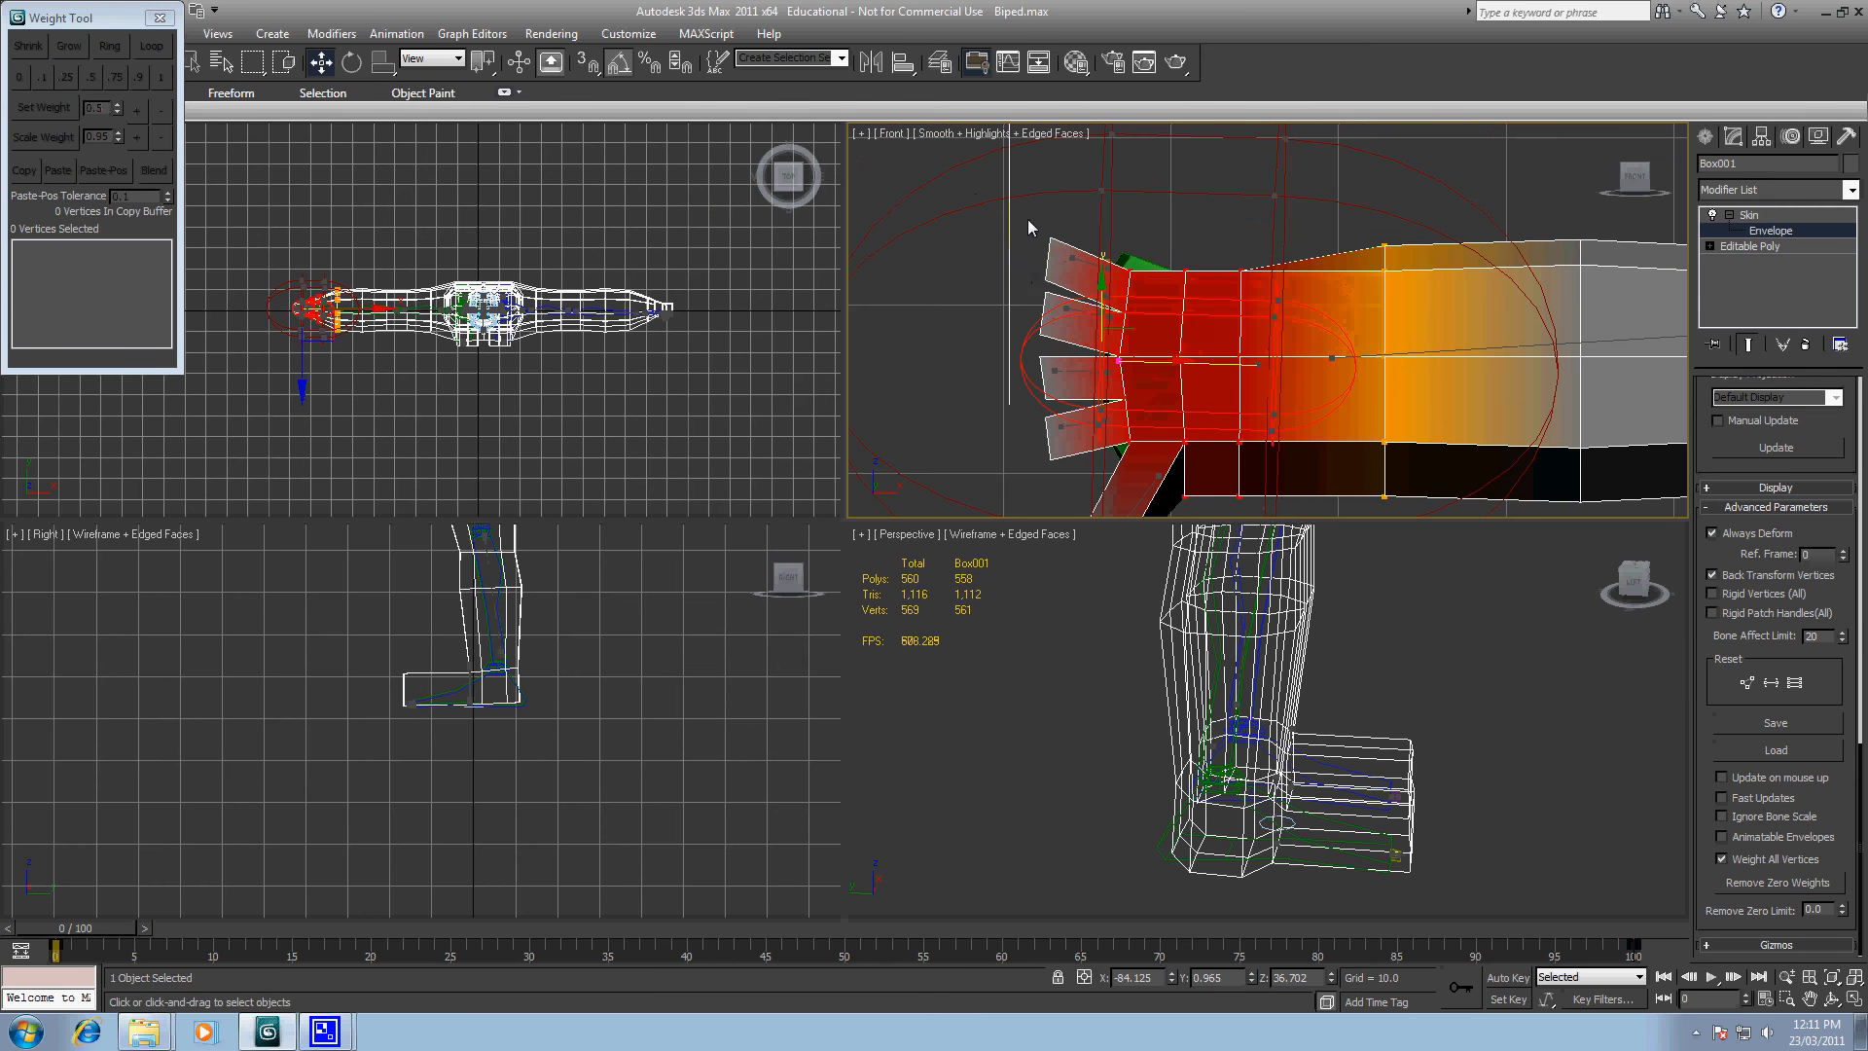
pyautogui.moveTo(1027, 222); pyautogui.dragTo(1071, 290)
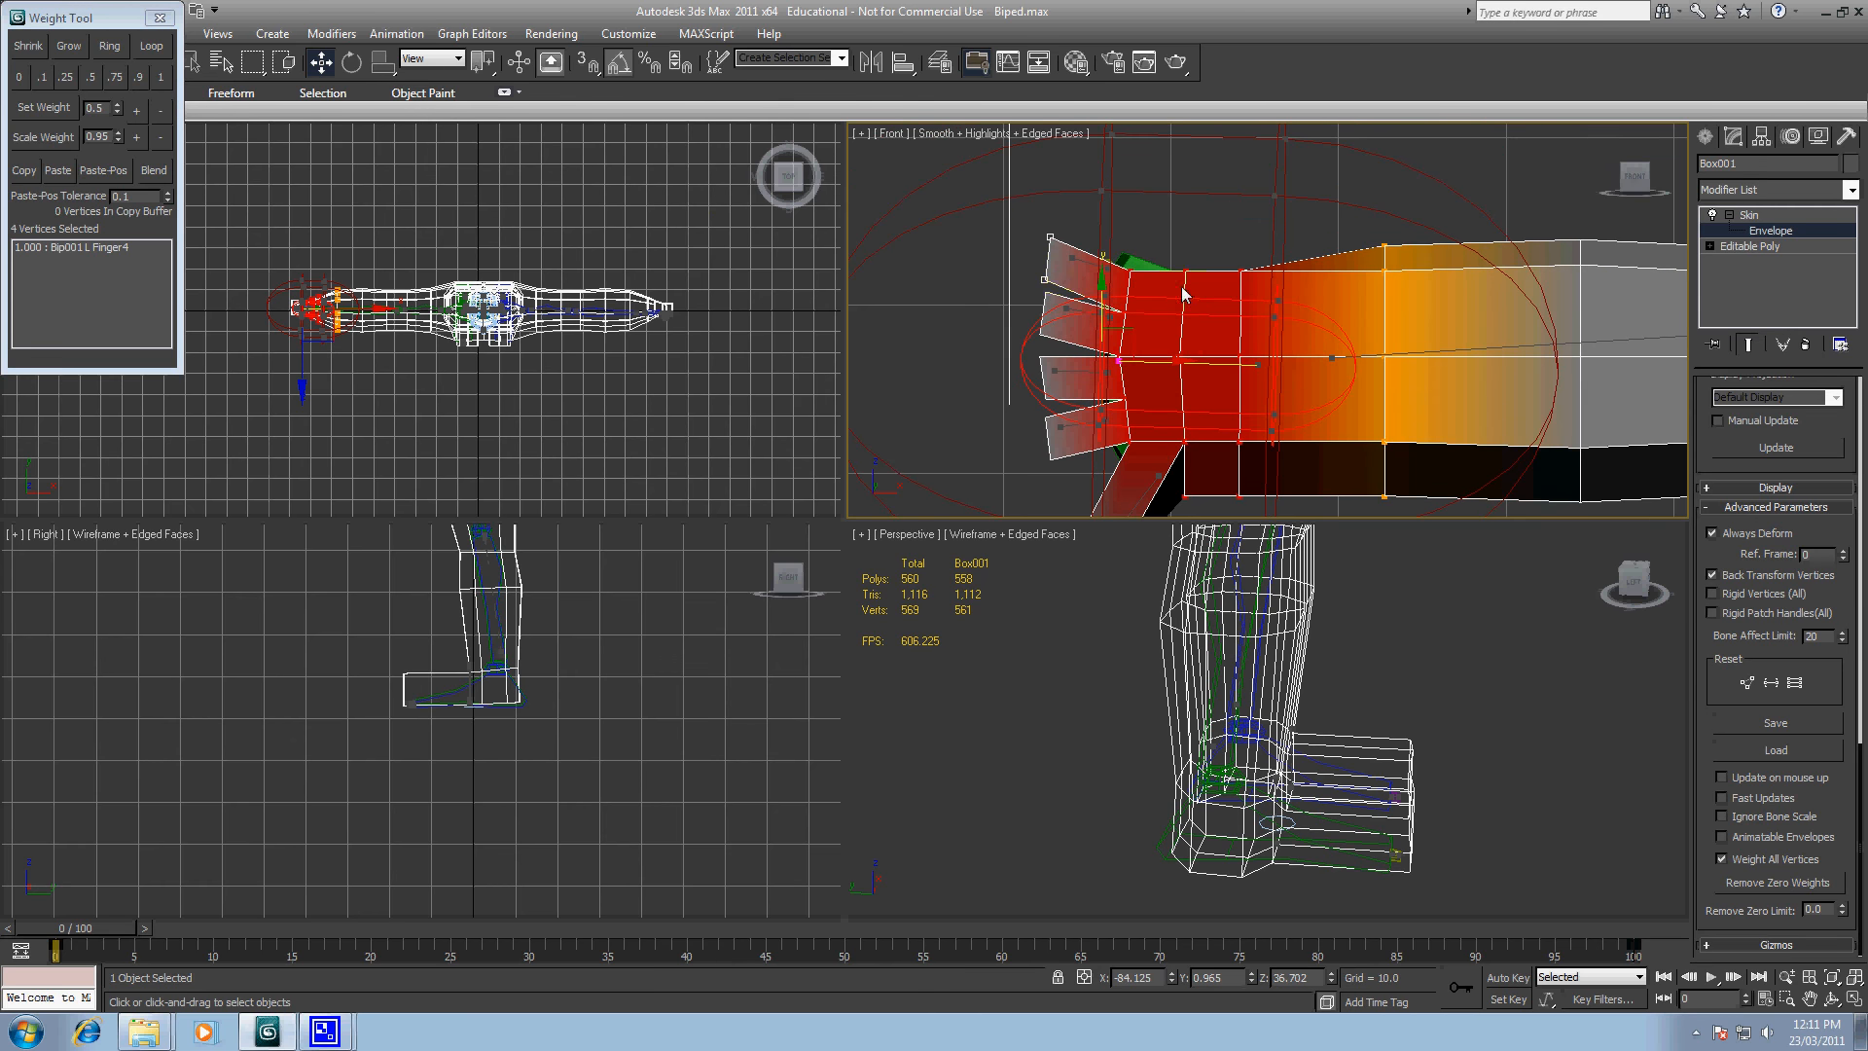
pyautogui.click(1092, 272)
pyautogui.click(161, 77)
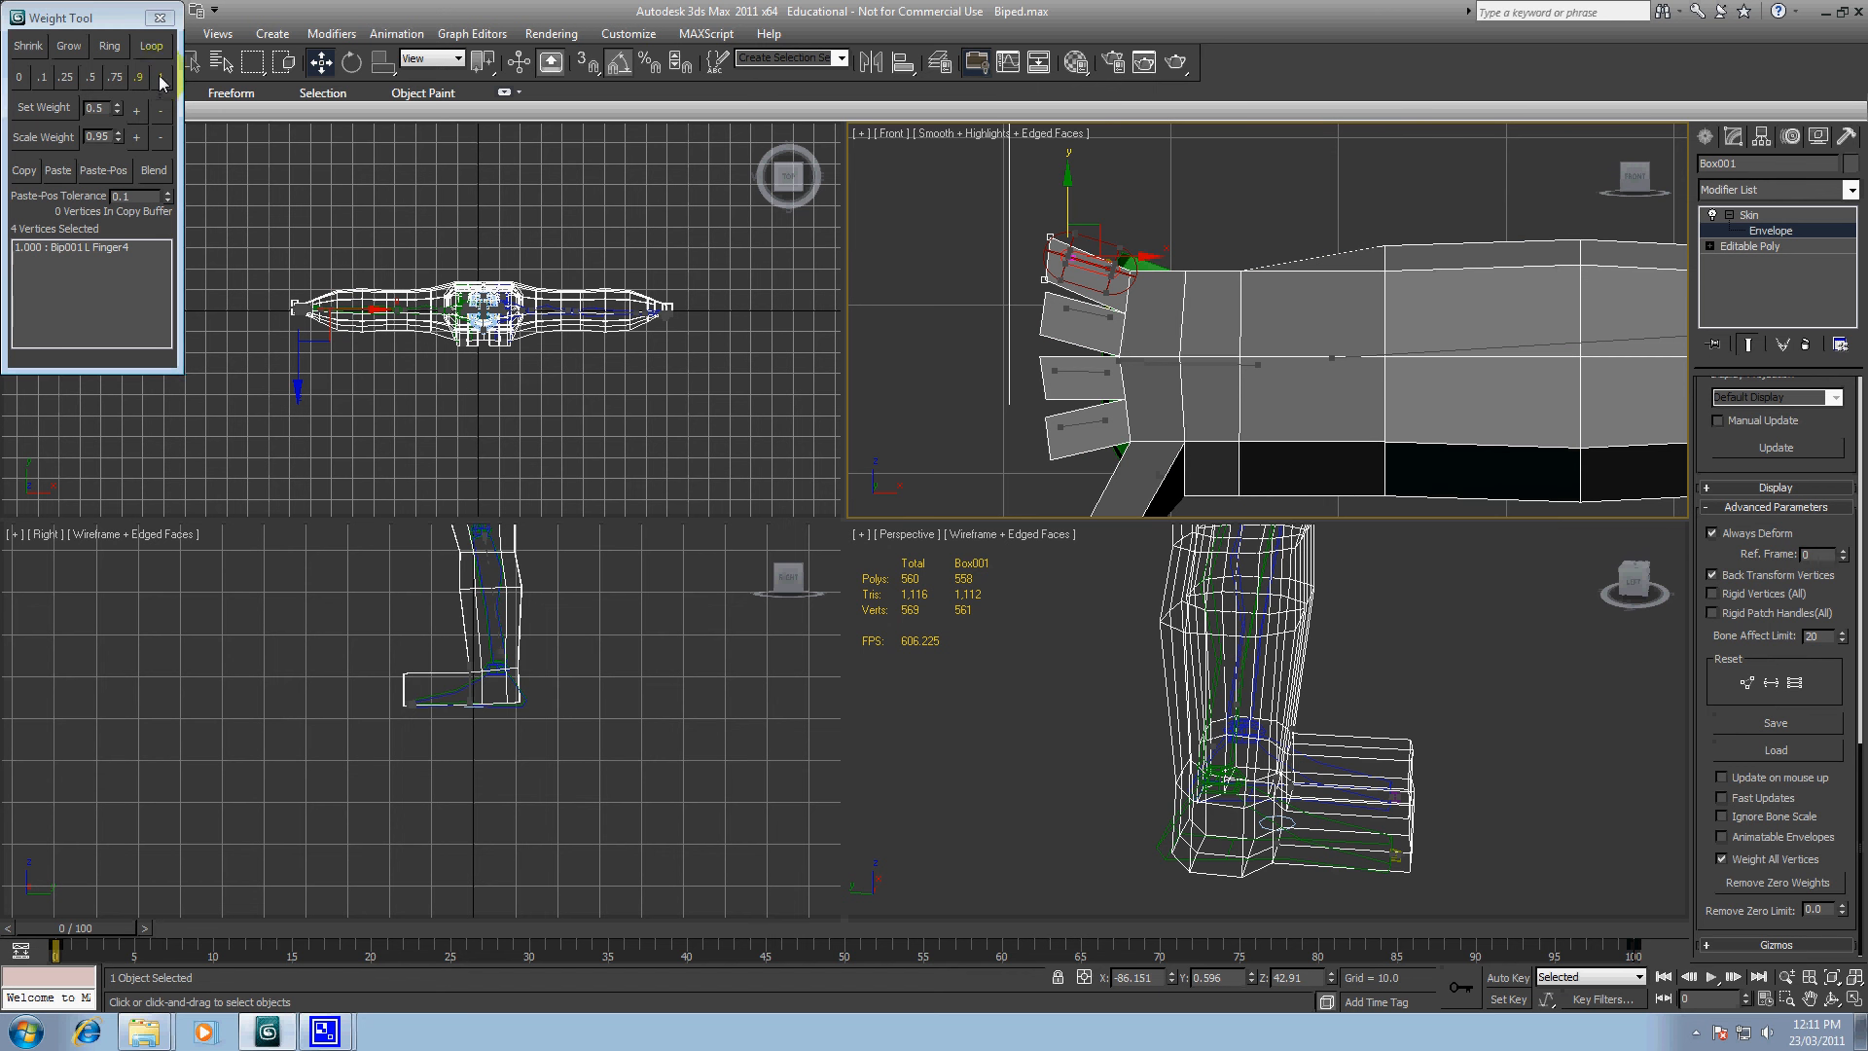
pyautogui.click(1788, 881)
# Step: Weight the four tip vertices of the second finger from the top on the right hand at 1 to Bip001 R Finger3; remove zero weights
pyautogui.moveTo(1020, 289); pyautogui.dragTo(1062, 342)
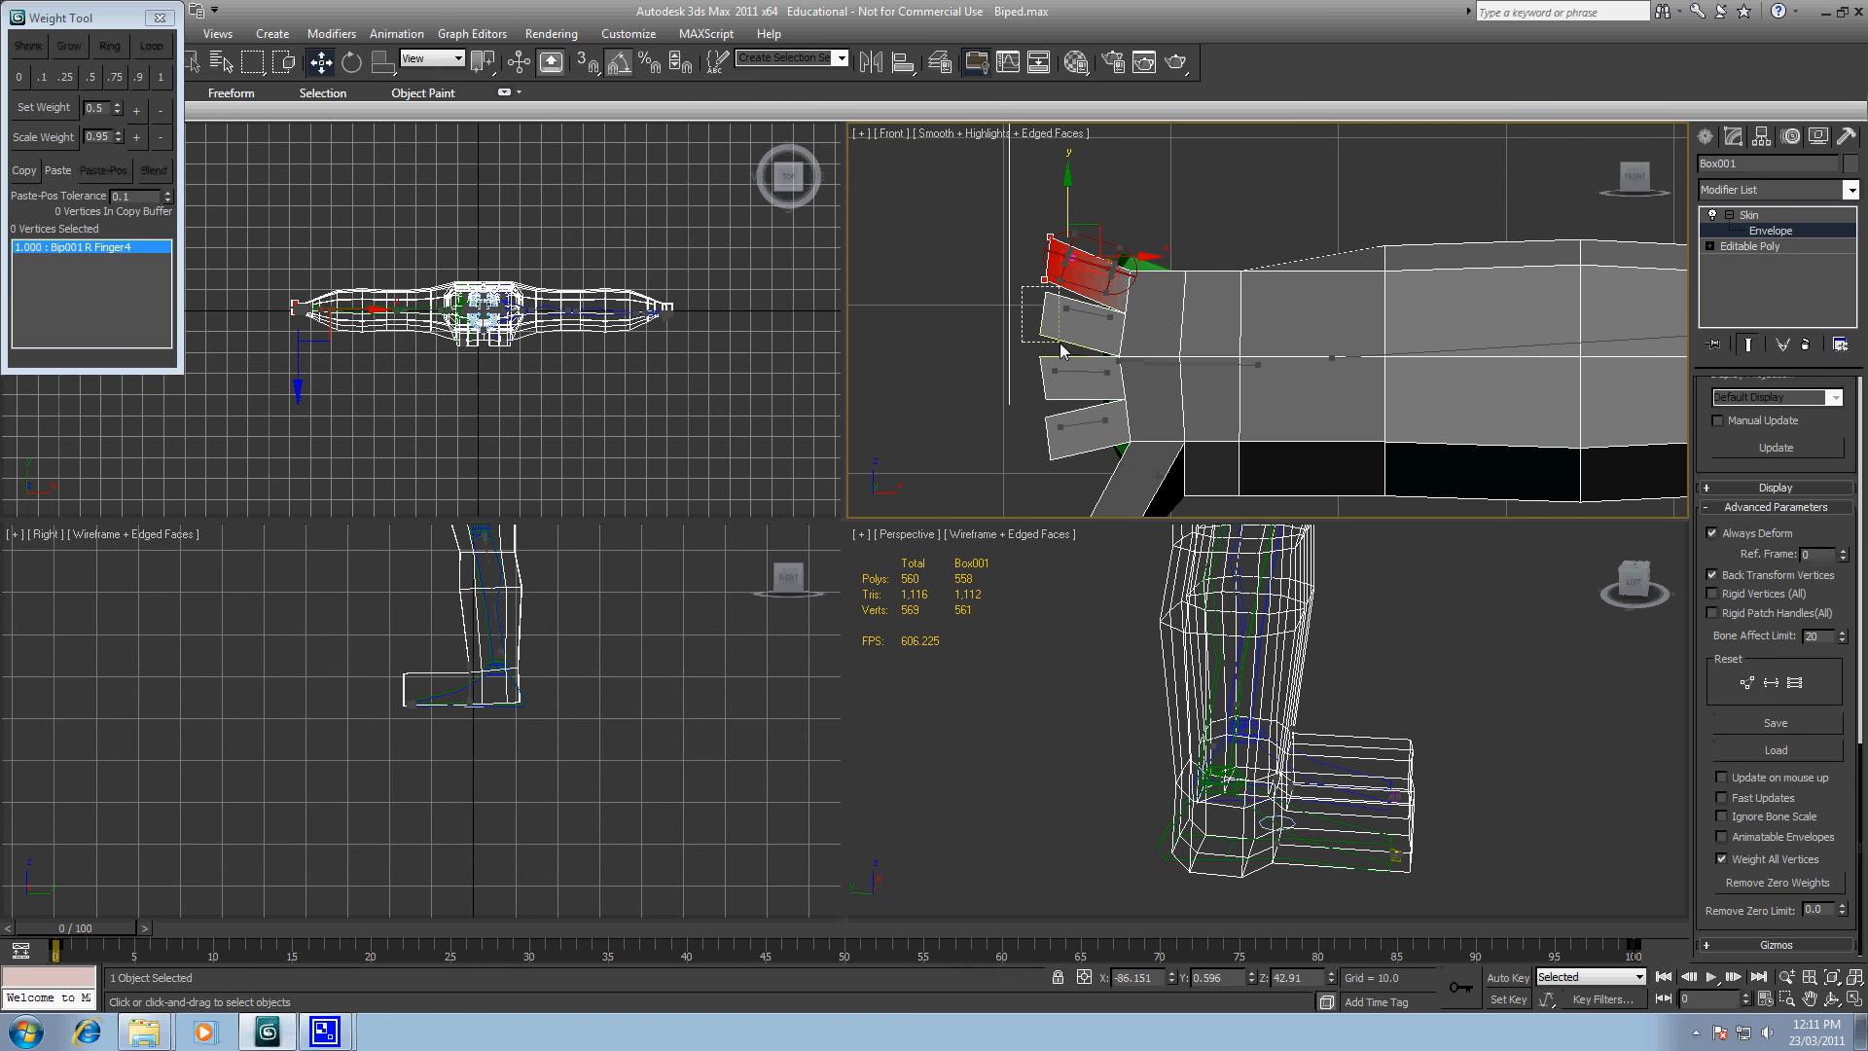
pyautogui.click(1084, 314)
pyautogui.click(161, 77)
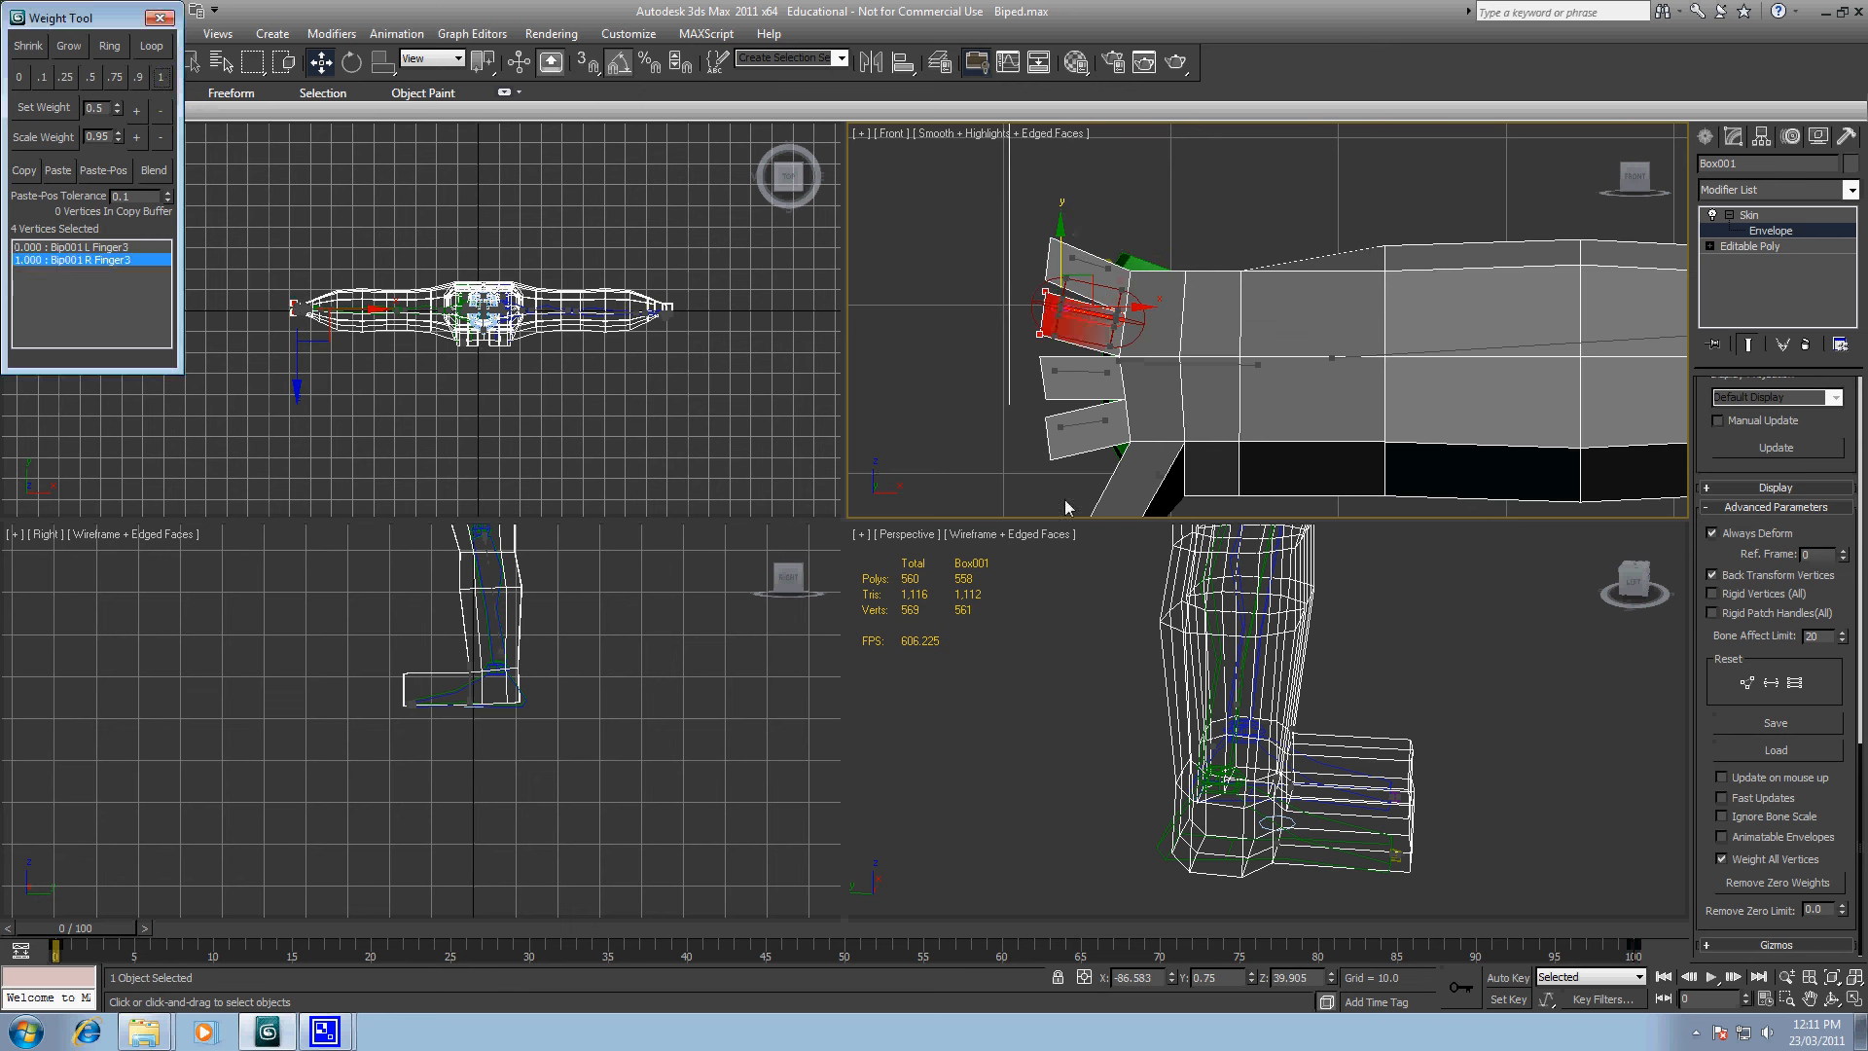
pyautogui.click(1788, 881)
# Step: Weight the four tip vertices of the third finger from the top on the right hand at 1 to Bip001 R Finger2; remove zero weights
pyautogui.moveTo(1025, 348); pyautogui.dragTo(1075, 426)
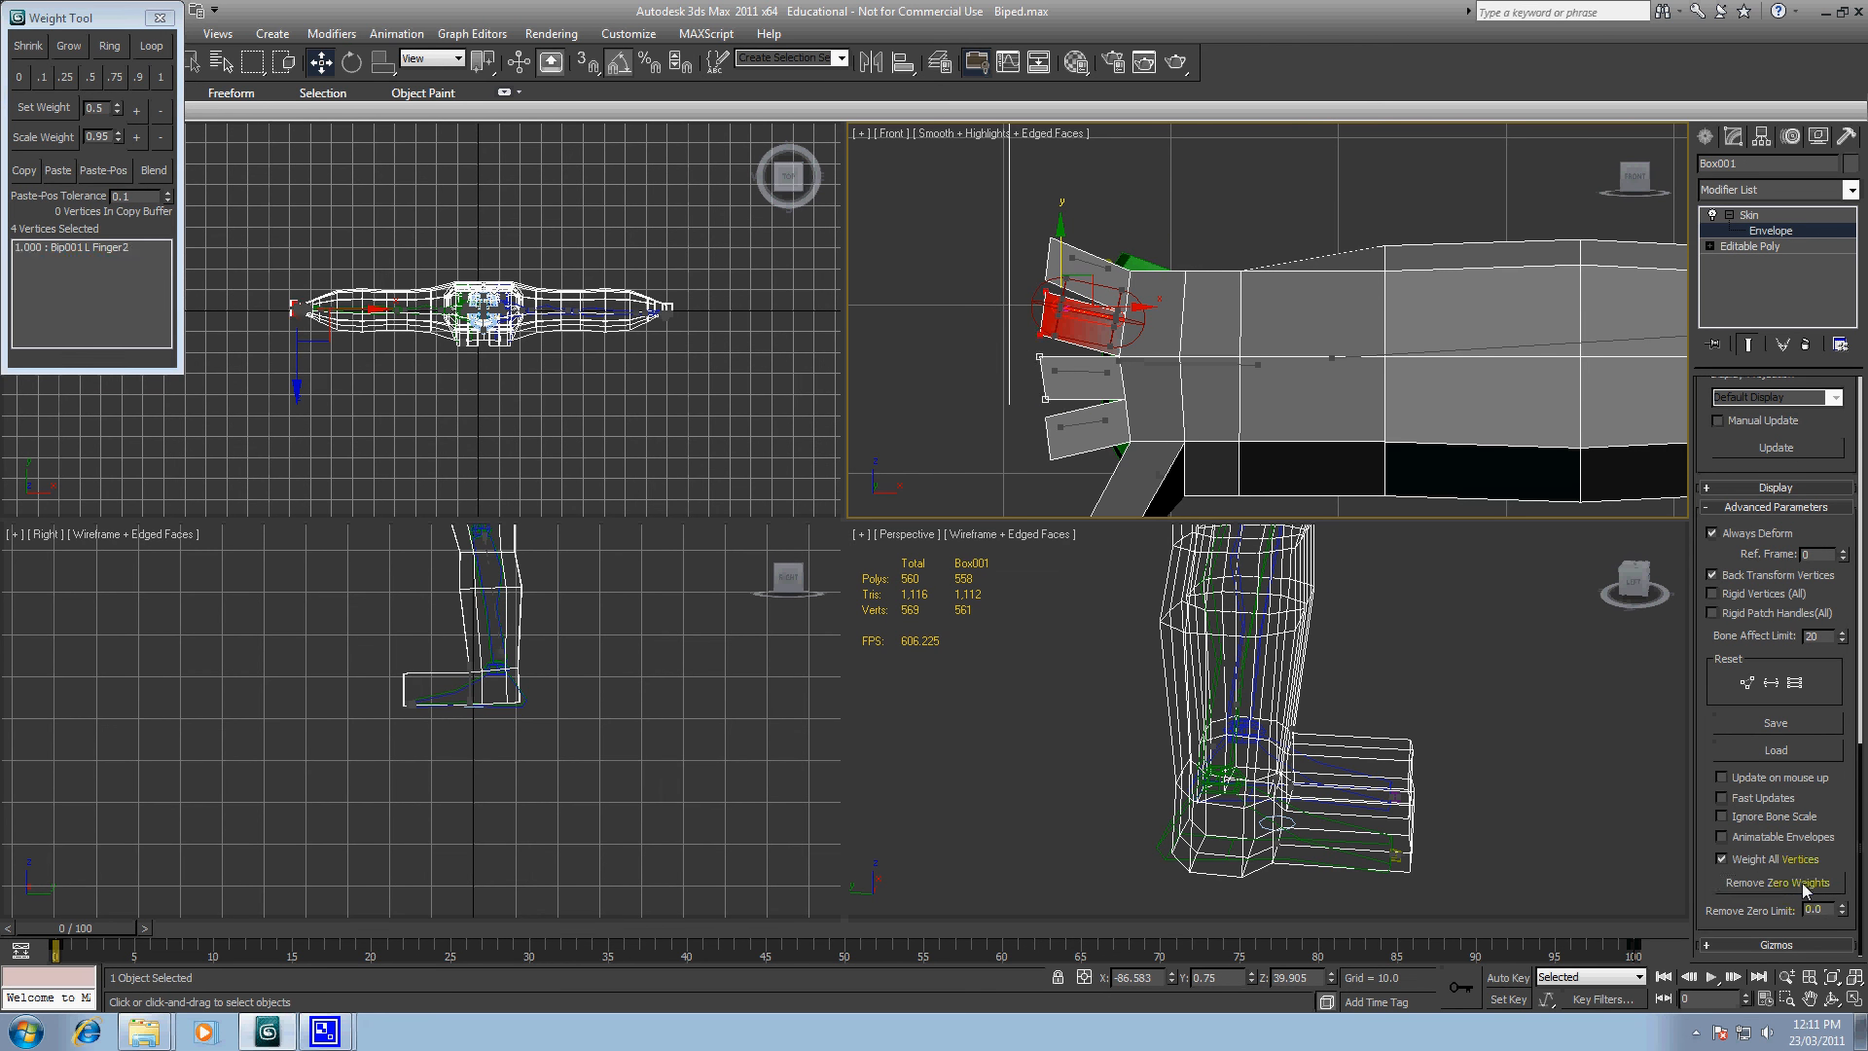
pyautogui.click(1077, 375)
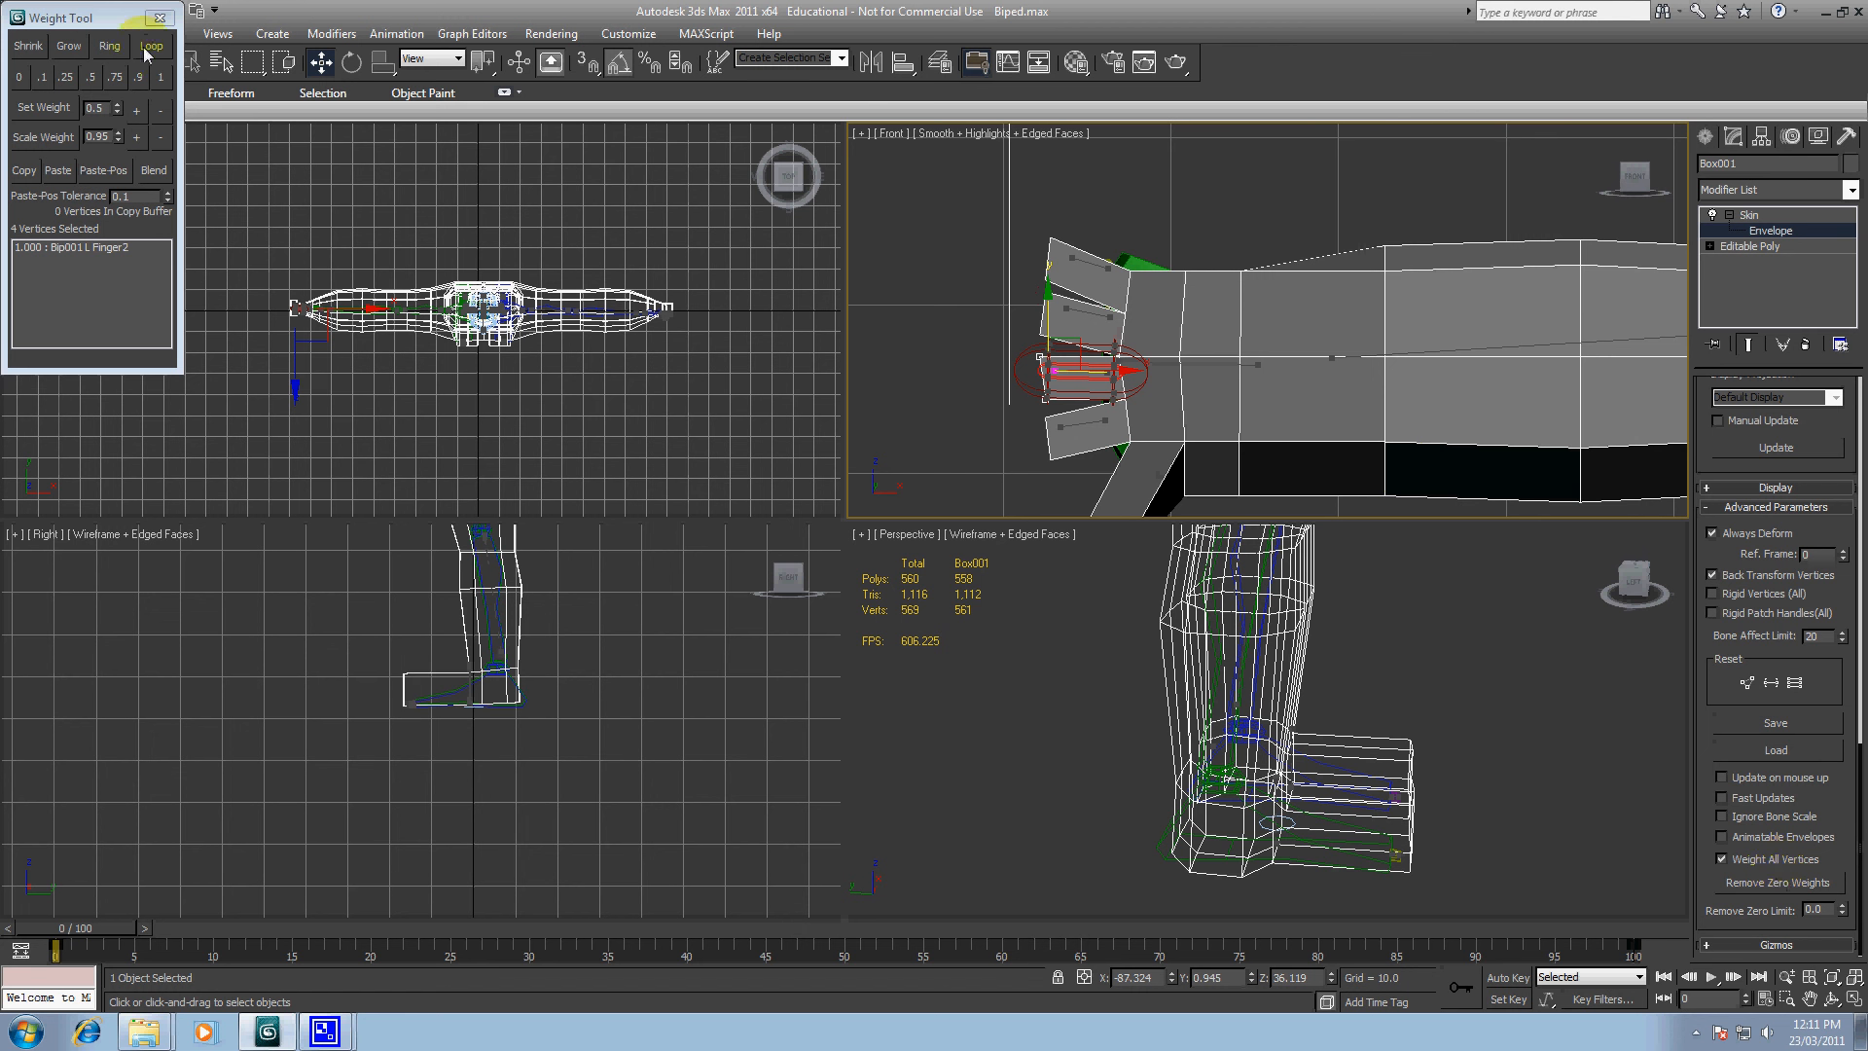
pyautogui.click(160, 77)
pyautogui.click(1754, 885)
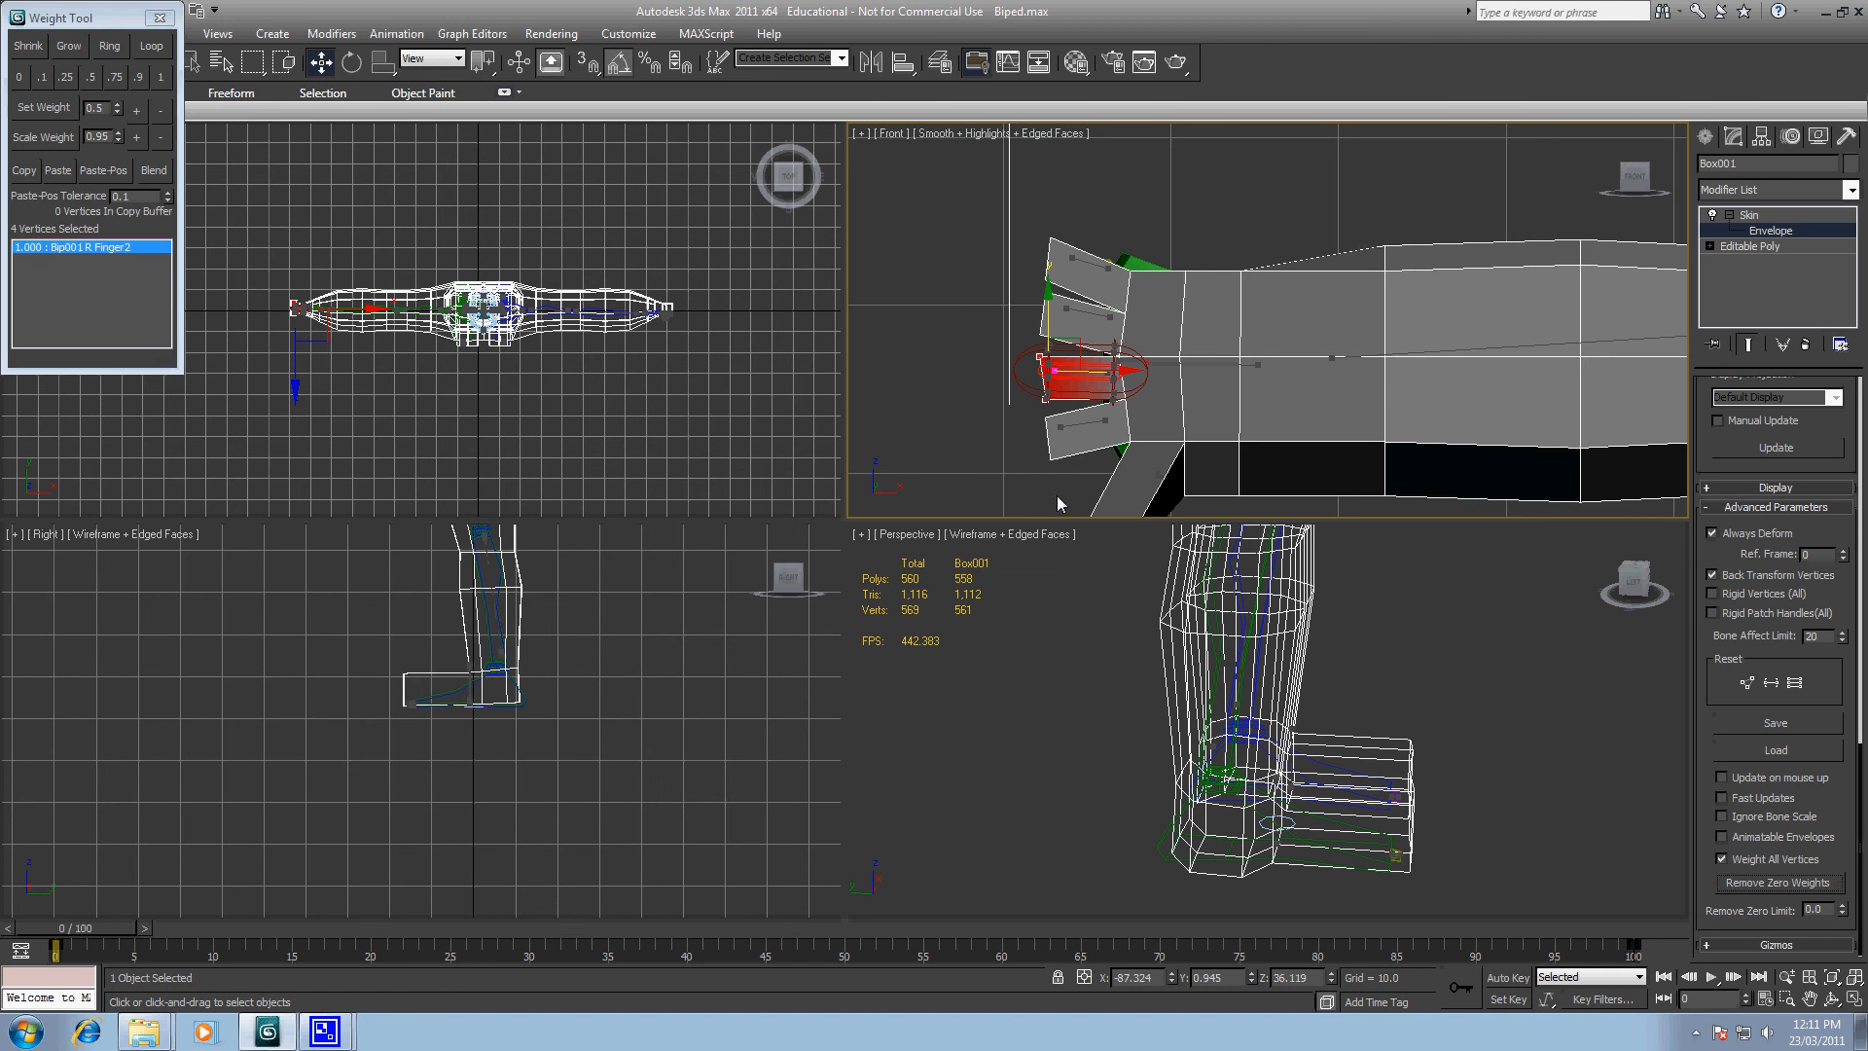
# Step: Weight the four tip vertices of the fourth finger from the top on the right hand at 1 to Bip001 R Finger1; remove zero weights
pyautogui.moveTo(1029, 408); pyautogui.dragTo(1075, 487)
pyautogui.click(1075, 433)
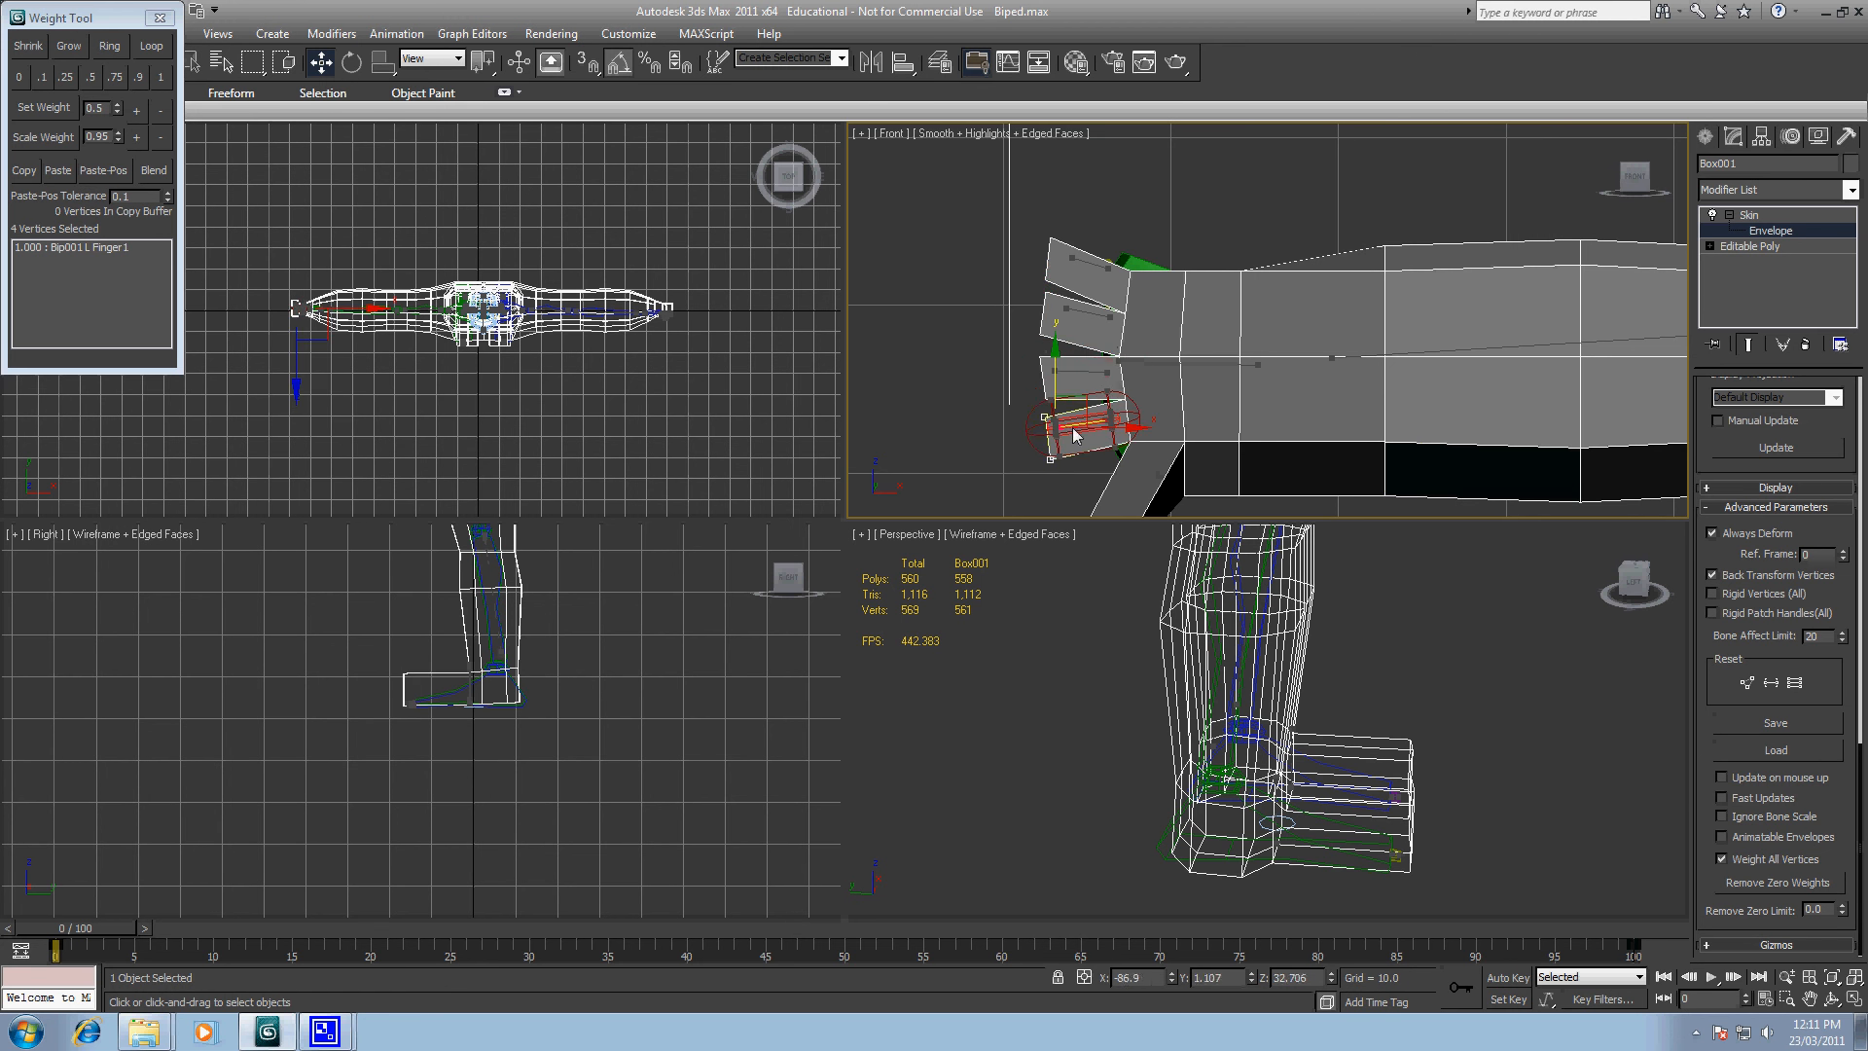
pyautogui.click(160, 77)
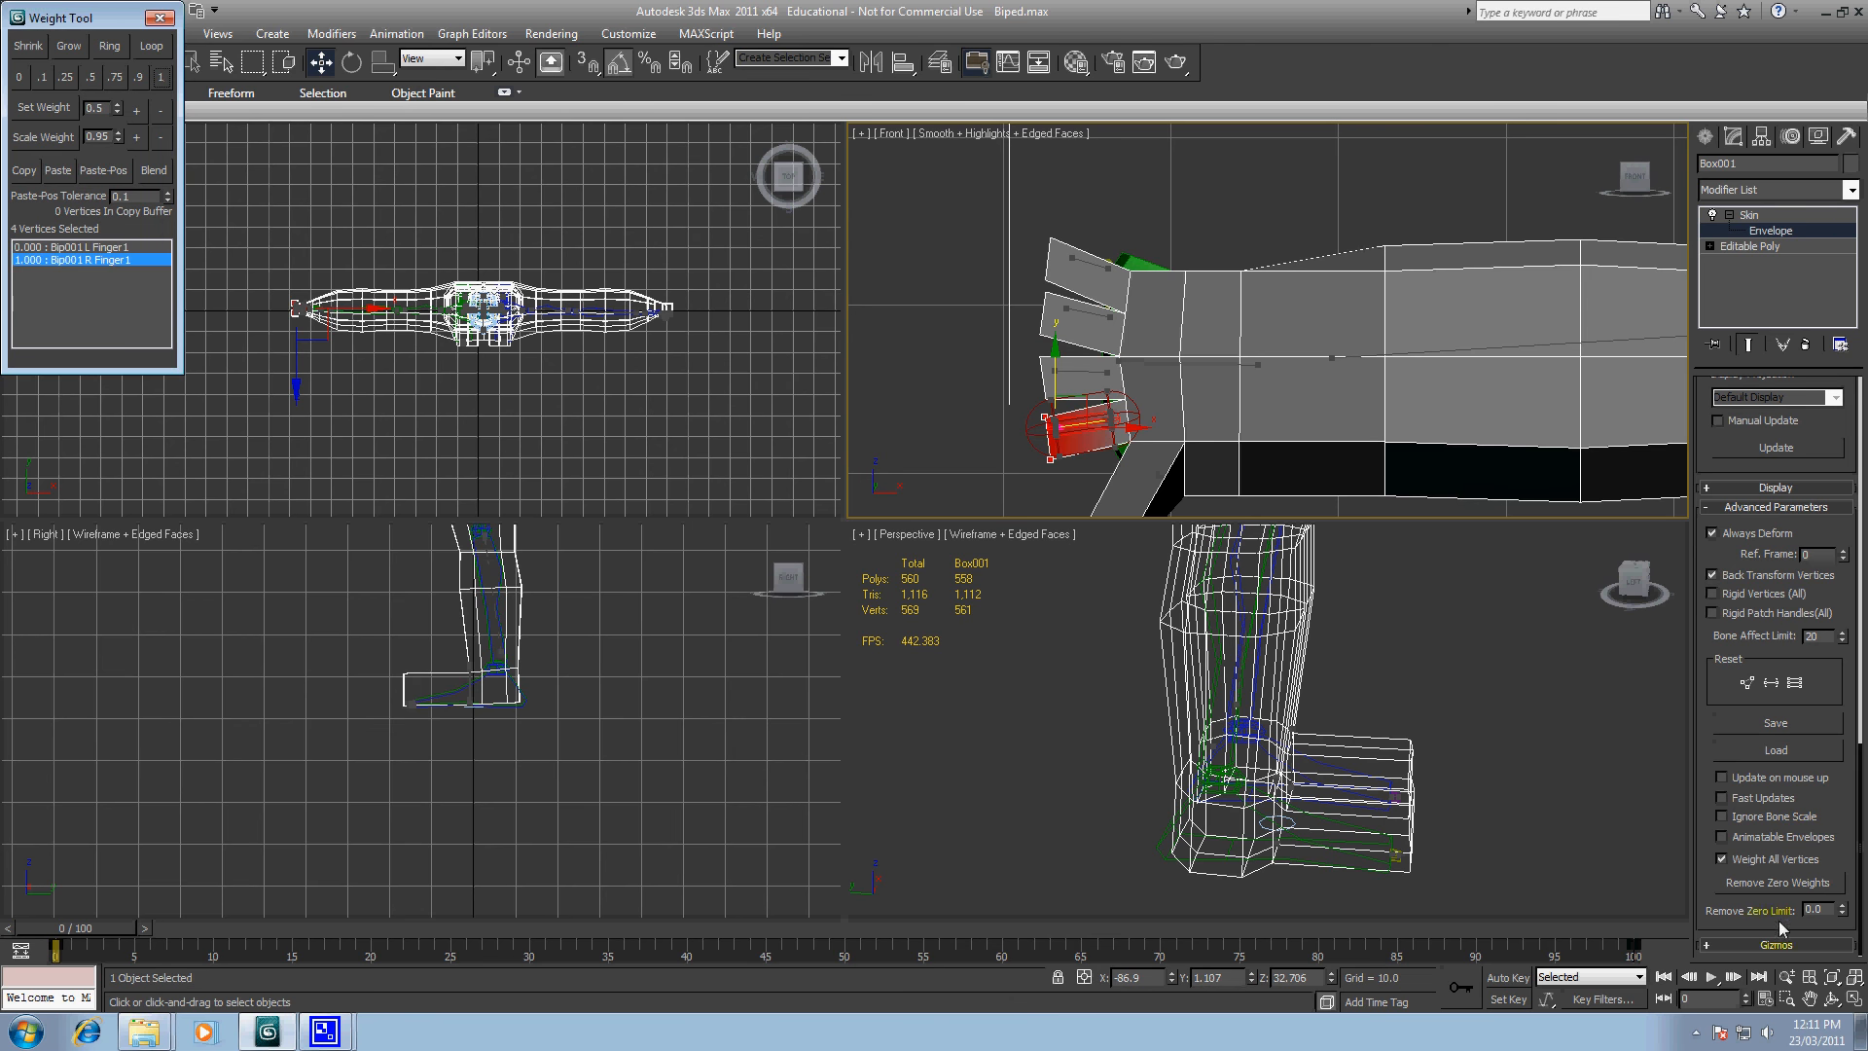
pyautogui.click(1787, 886)
# Step: Weight the four tip vertices of the right thumb at 1 to Bip001 R Finger0 and remove zero weights
pyautogui.moveTo(1050, 494); pyautogui.dragTo(1039, 387, button='middle')
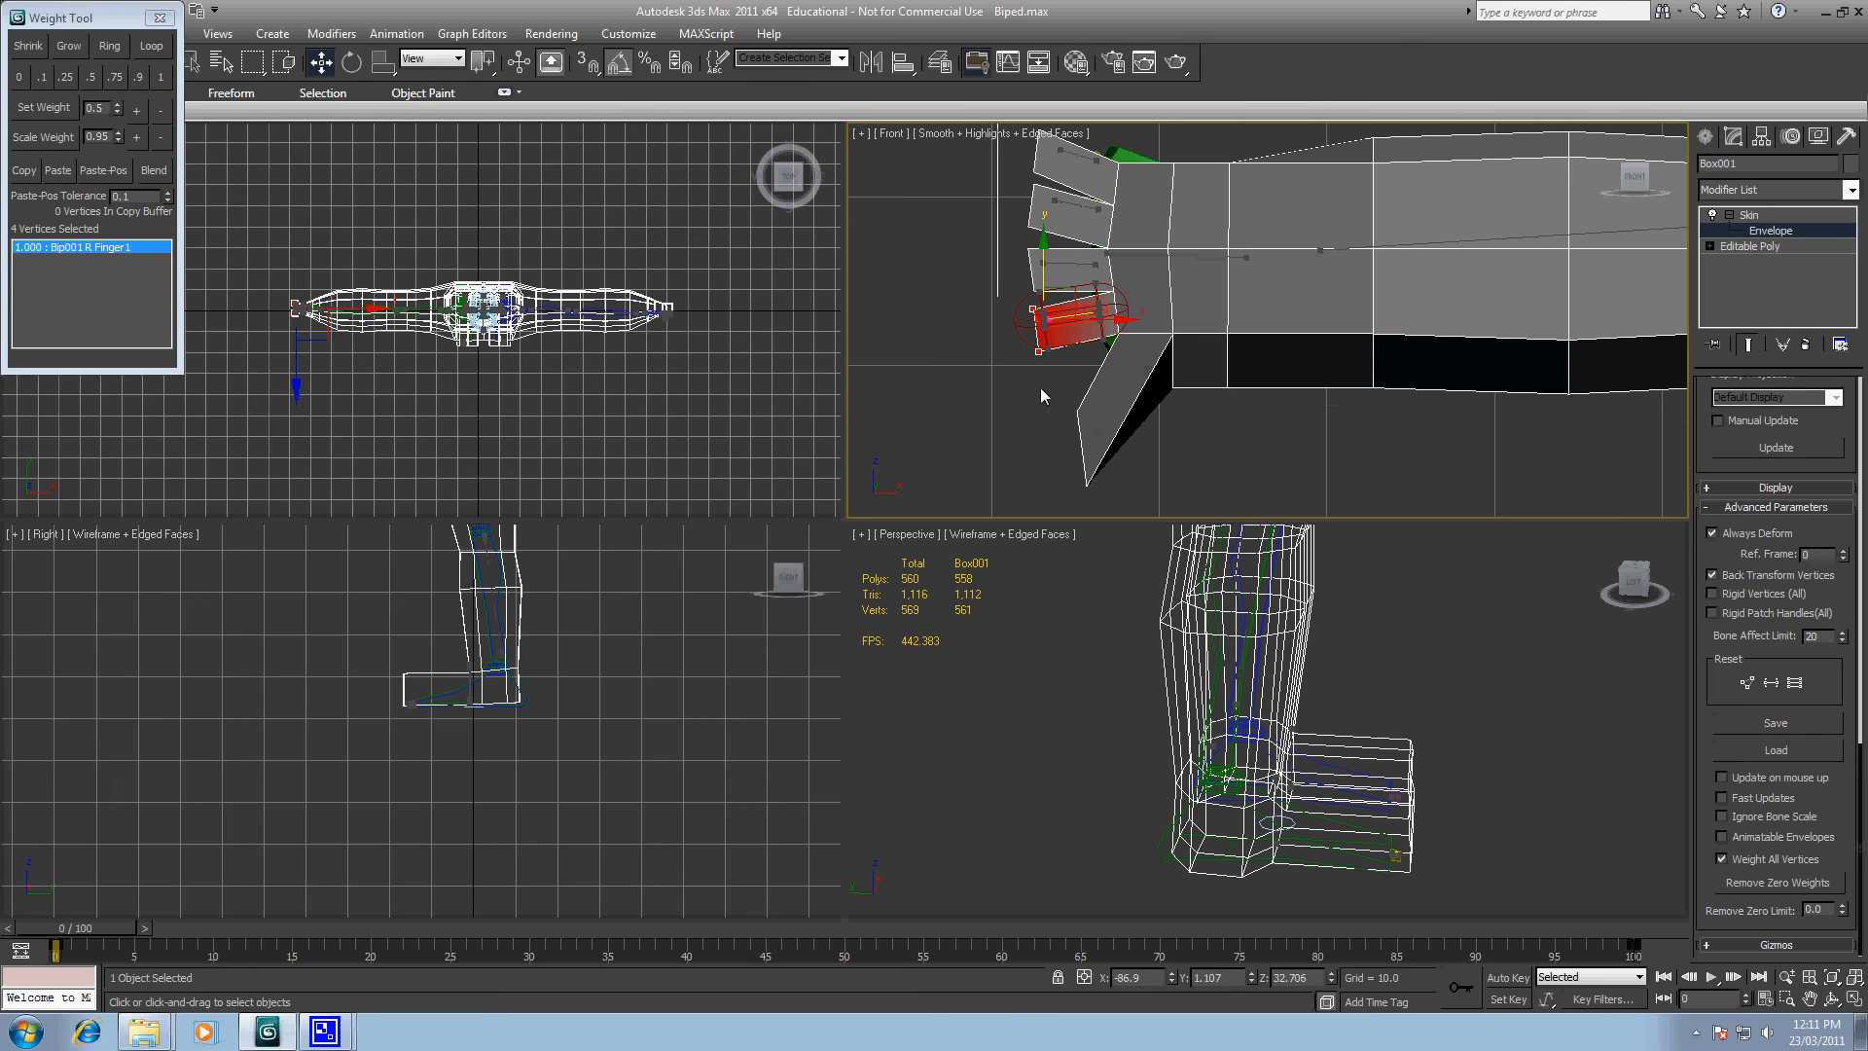
pyautogui.moveTo(1039, 388); pyautogui.dragTo(1108, 514)
pyautogui.moveTo(1028, 398); pyautogui.dragTo(1112, 499)
pyautogui.click(1131, 404)
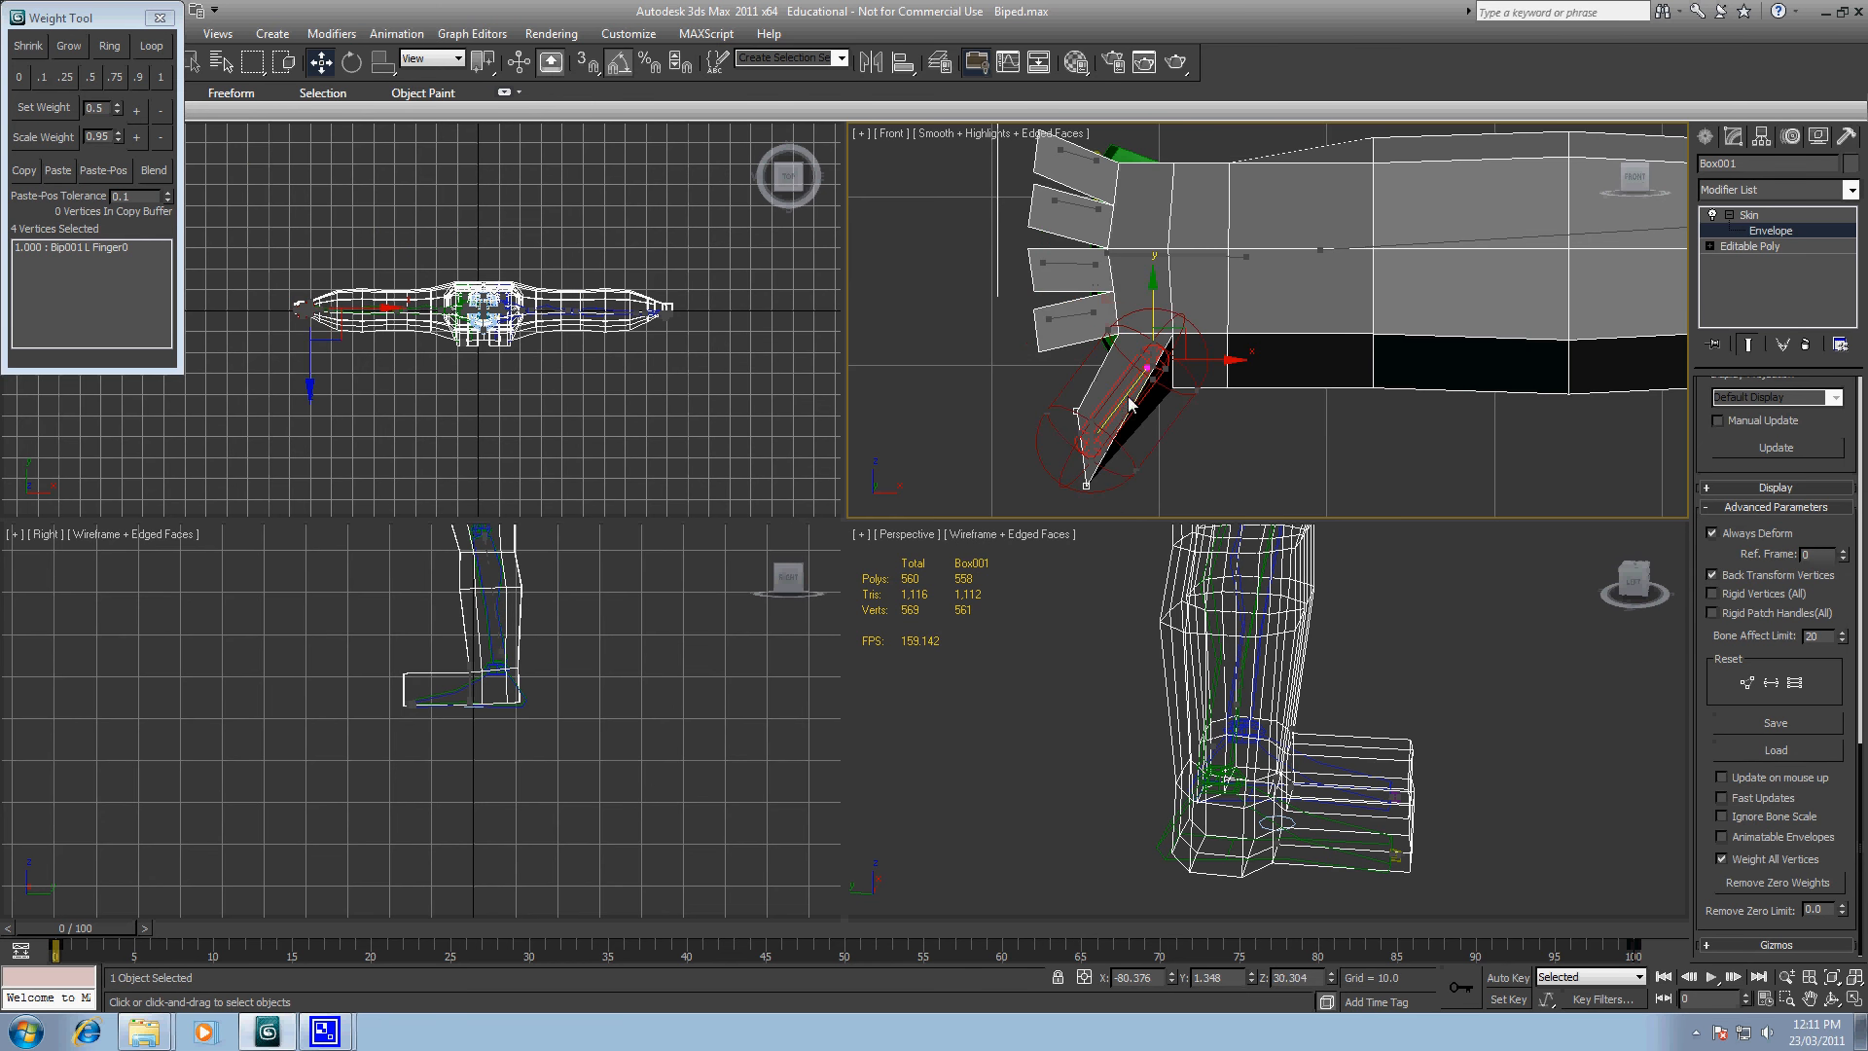
pyautogui.click(159, 81)
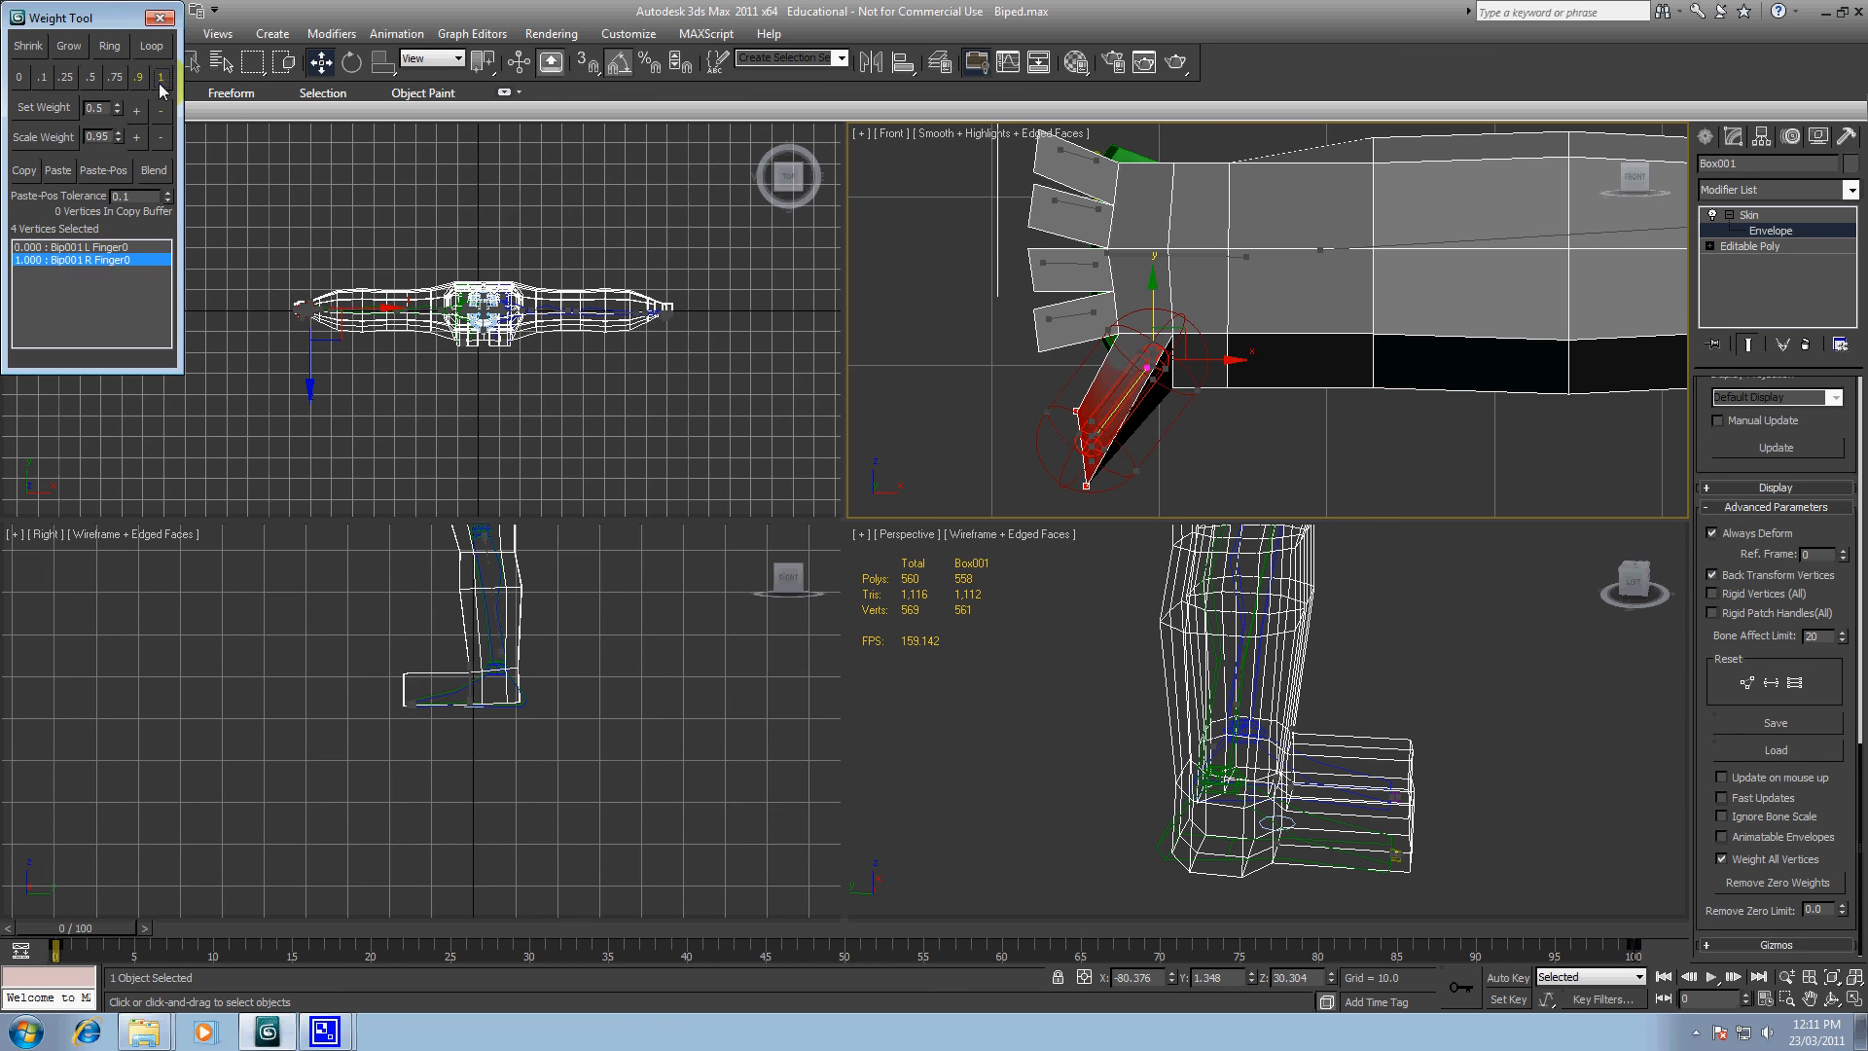
pyautogui.click(1775, 889)
# Step: Clear the vertex selection, leave the Skin modifier's envelope editing and deselect the mesh
pyautogui.click(1065, 362)
pyautogui.press('F3')
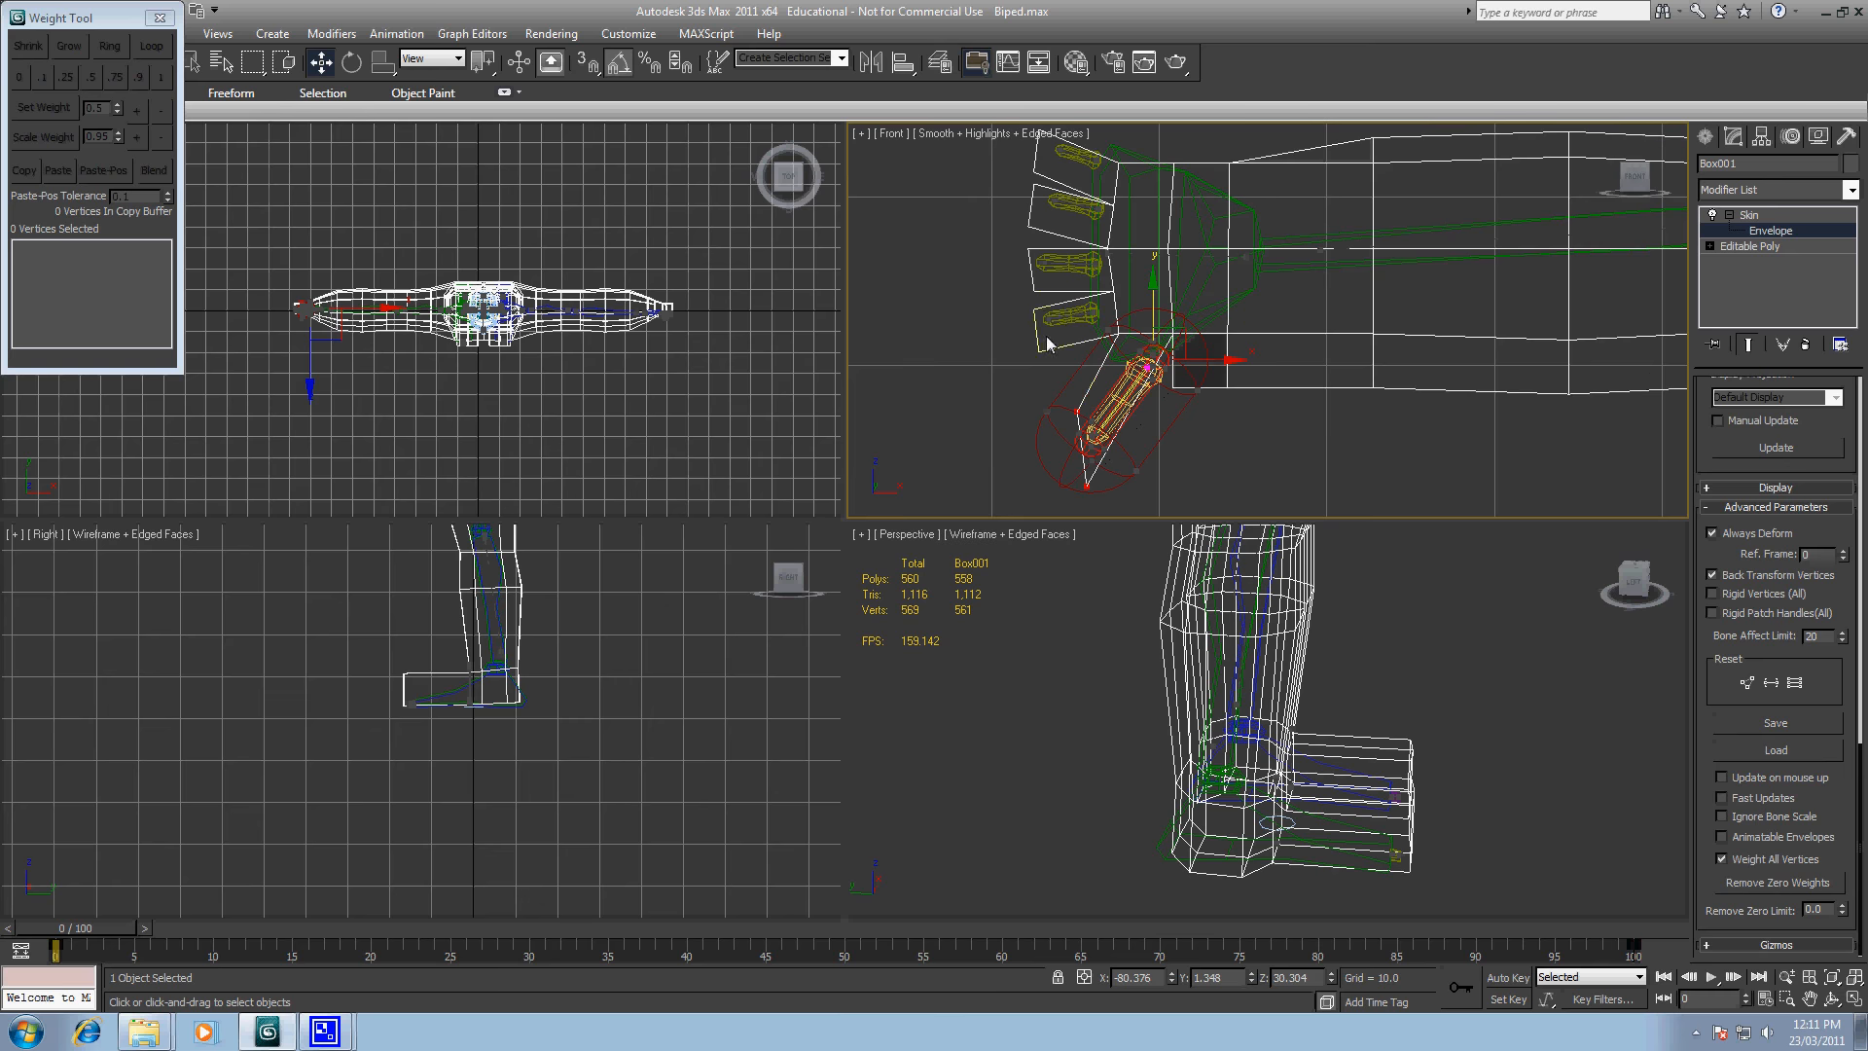
pyautogui.press('F3')
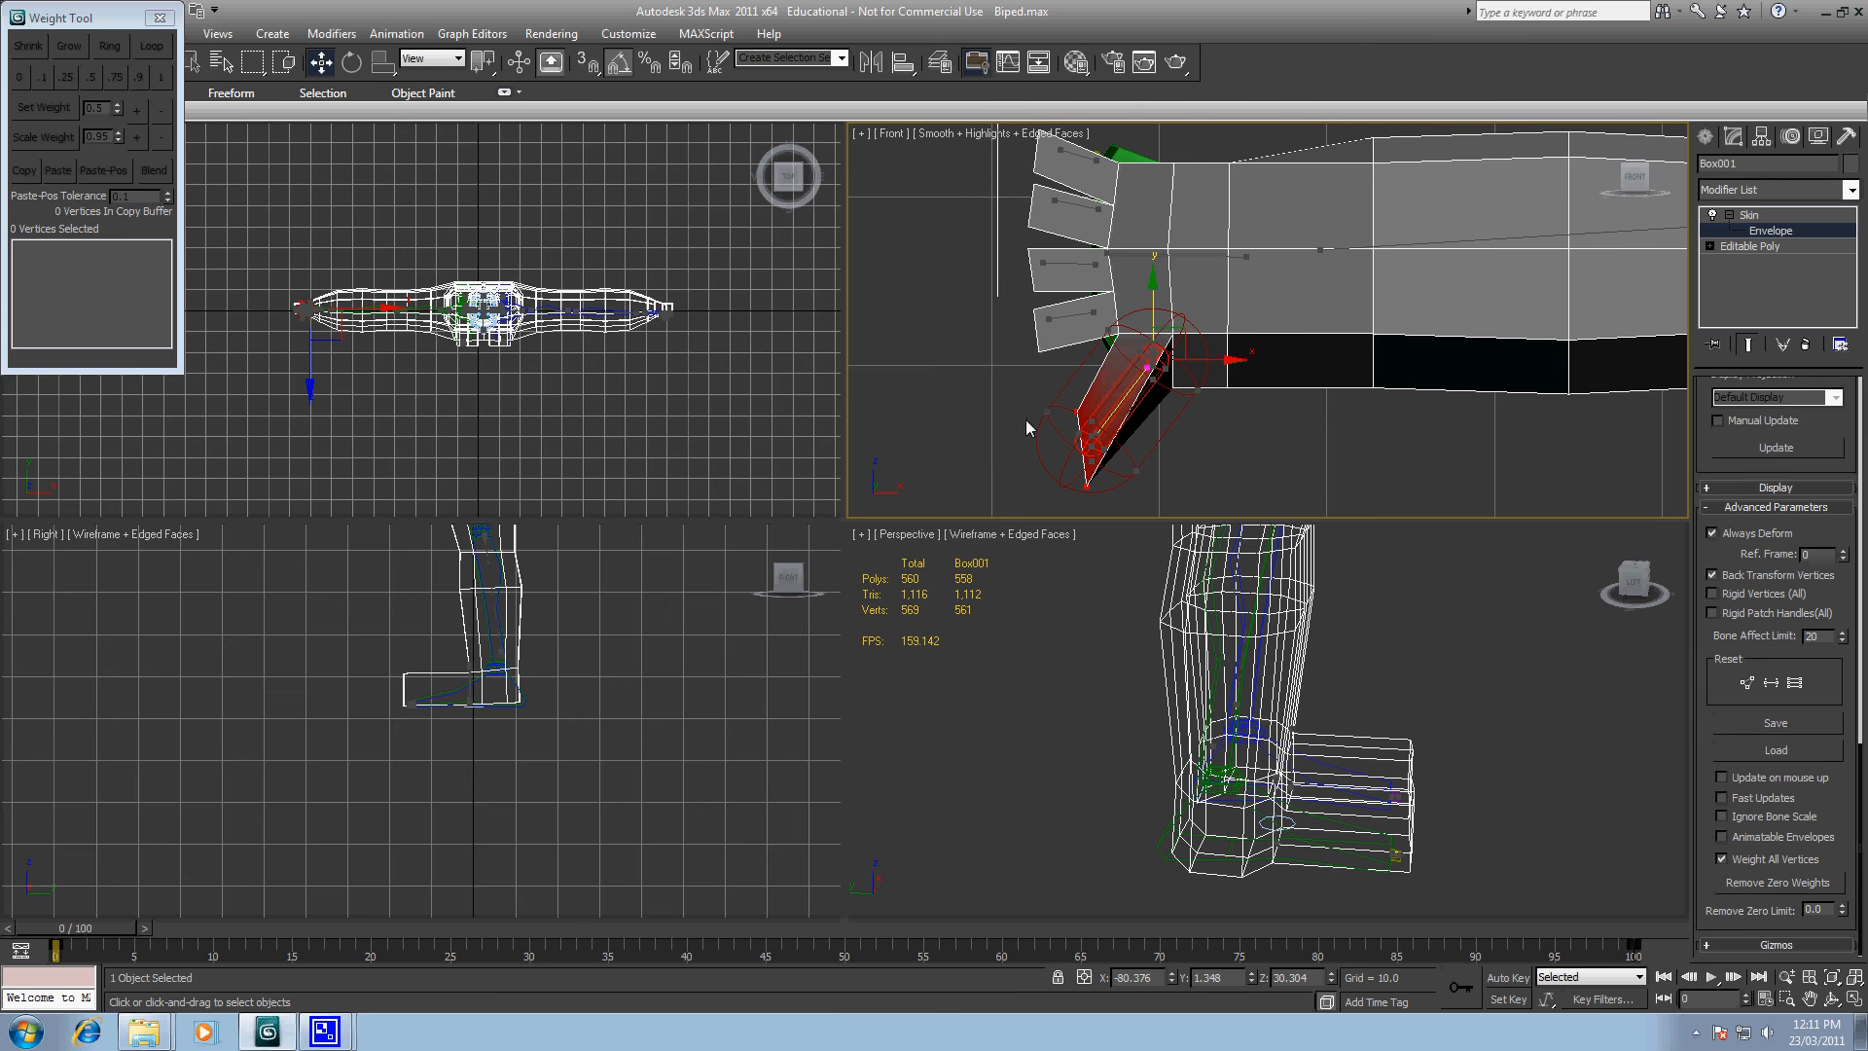
pyautogui.scroll(-10, 1294, 327)
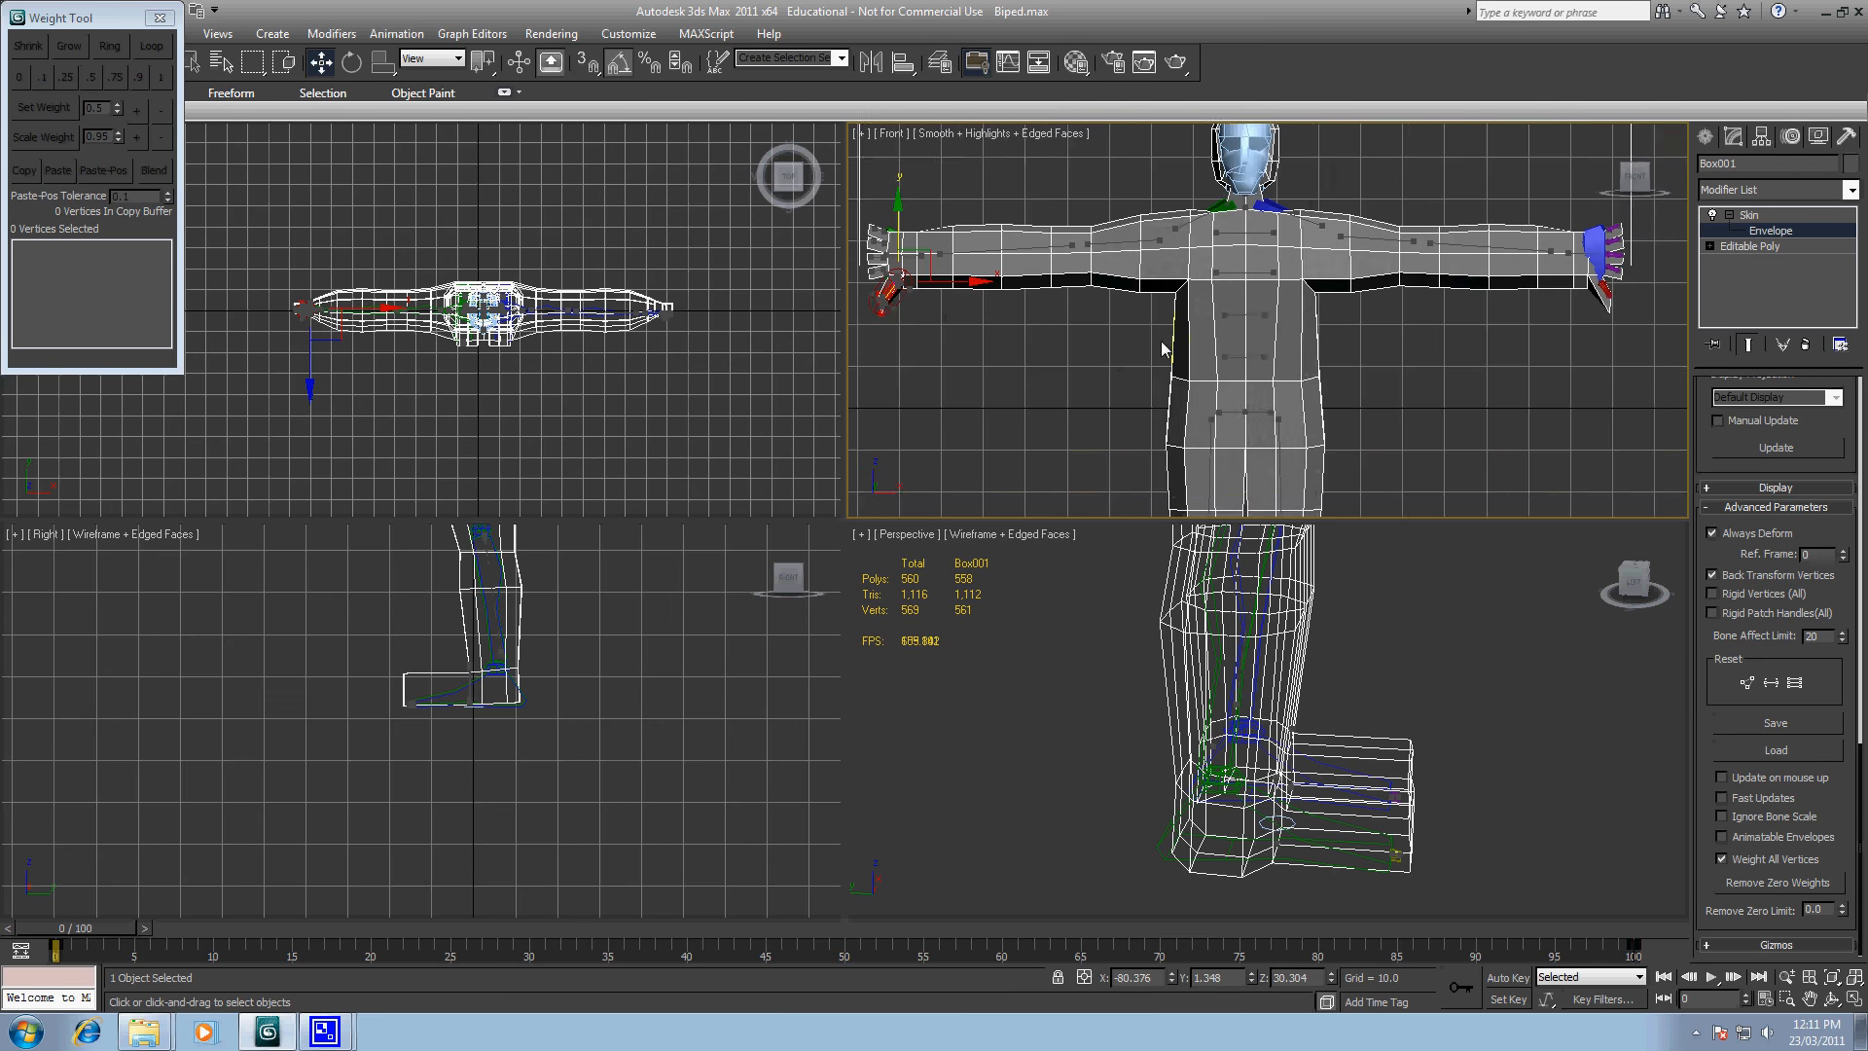
pyautogui.scroll(-3, 1265, 397)
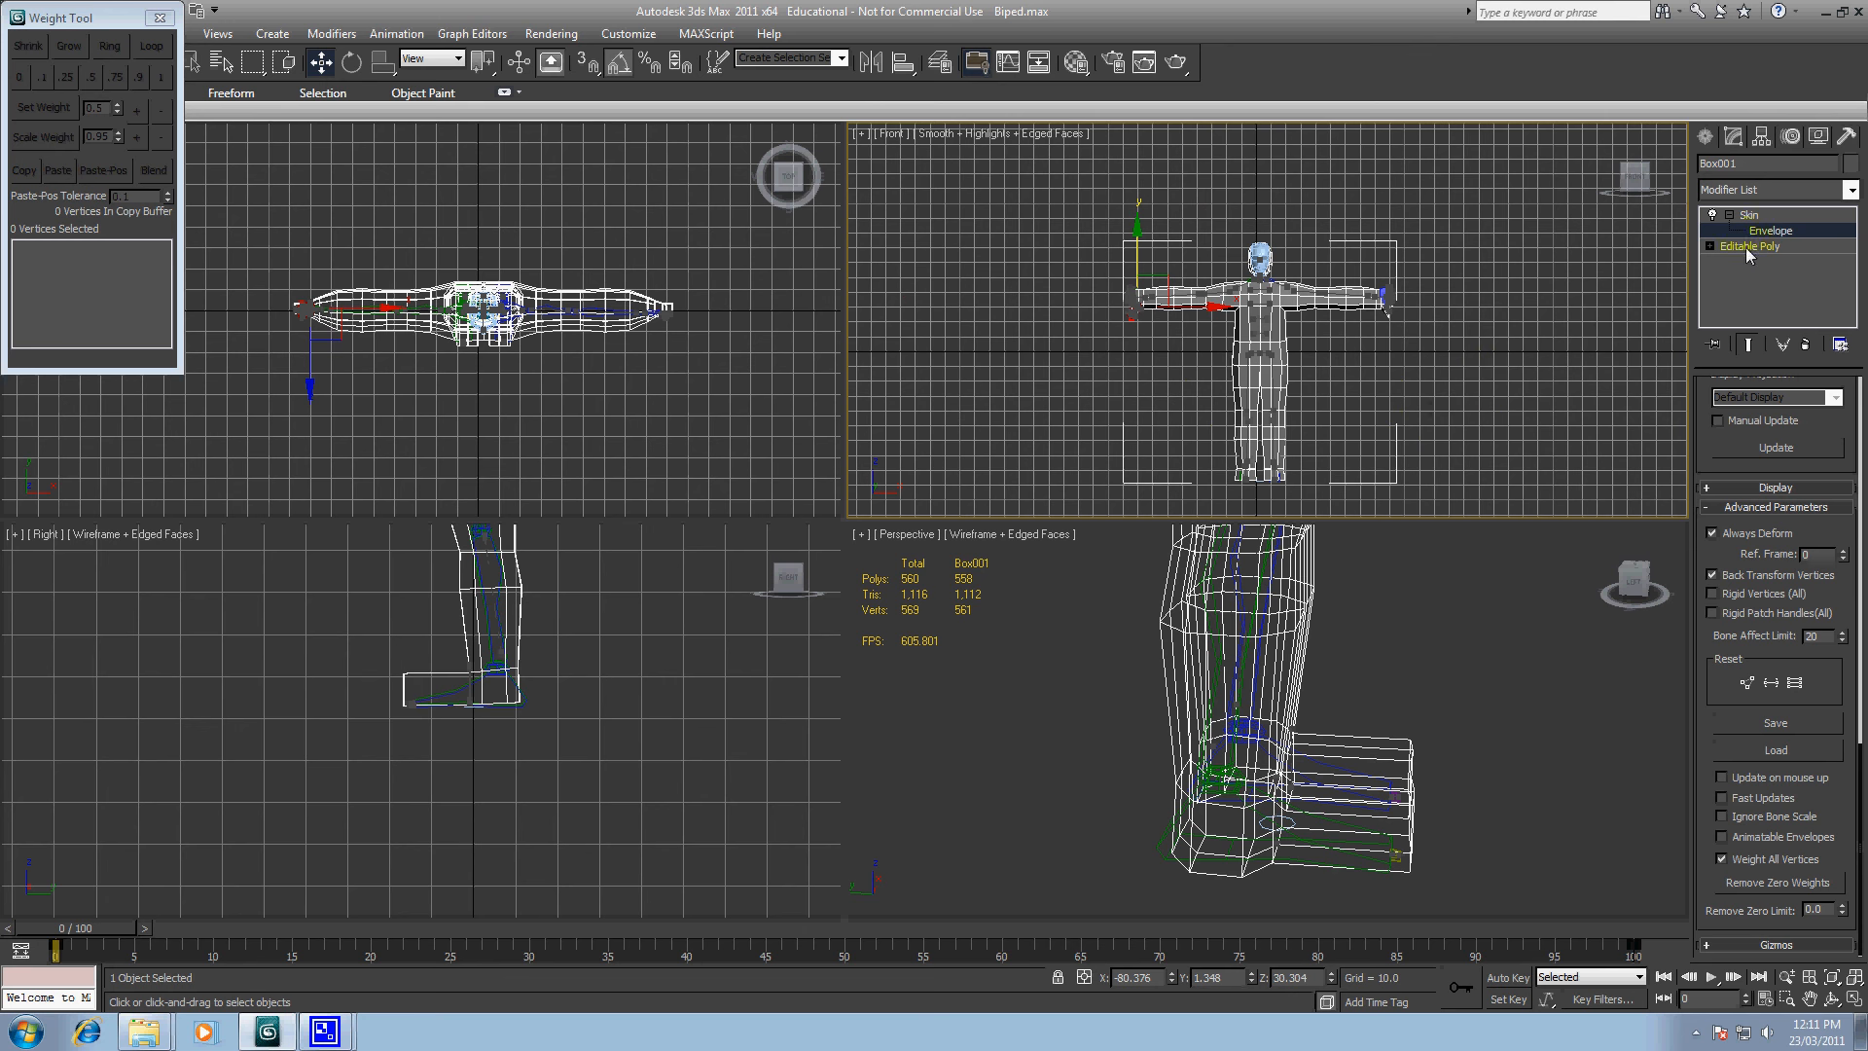
pyautogui.click(1748, 215)
pyautogui.click(1498, 311)
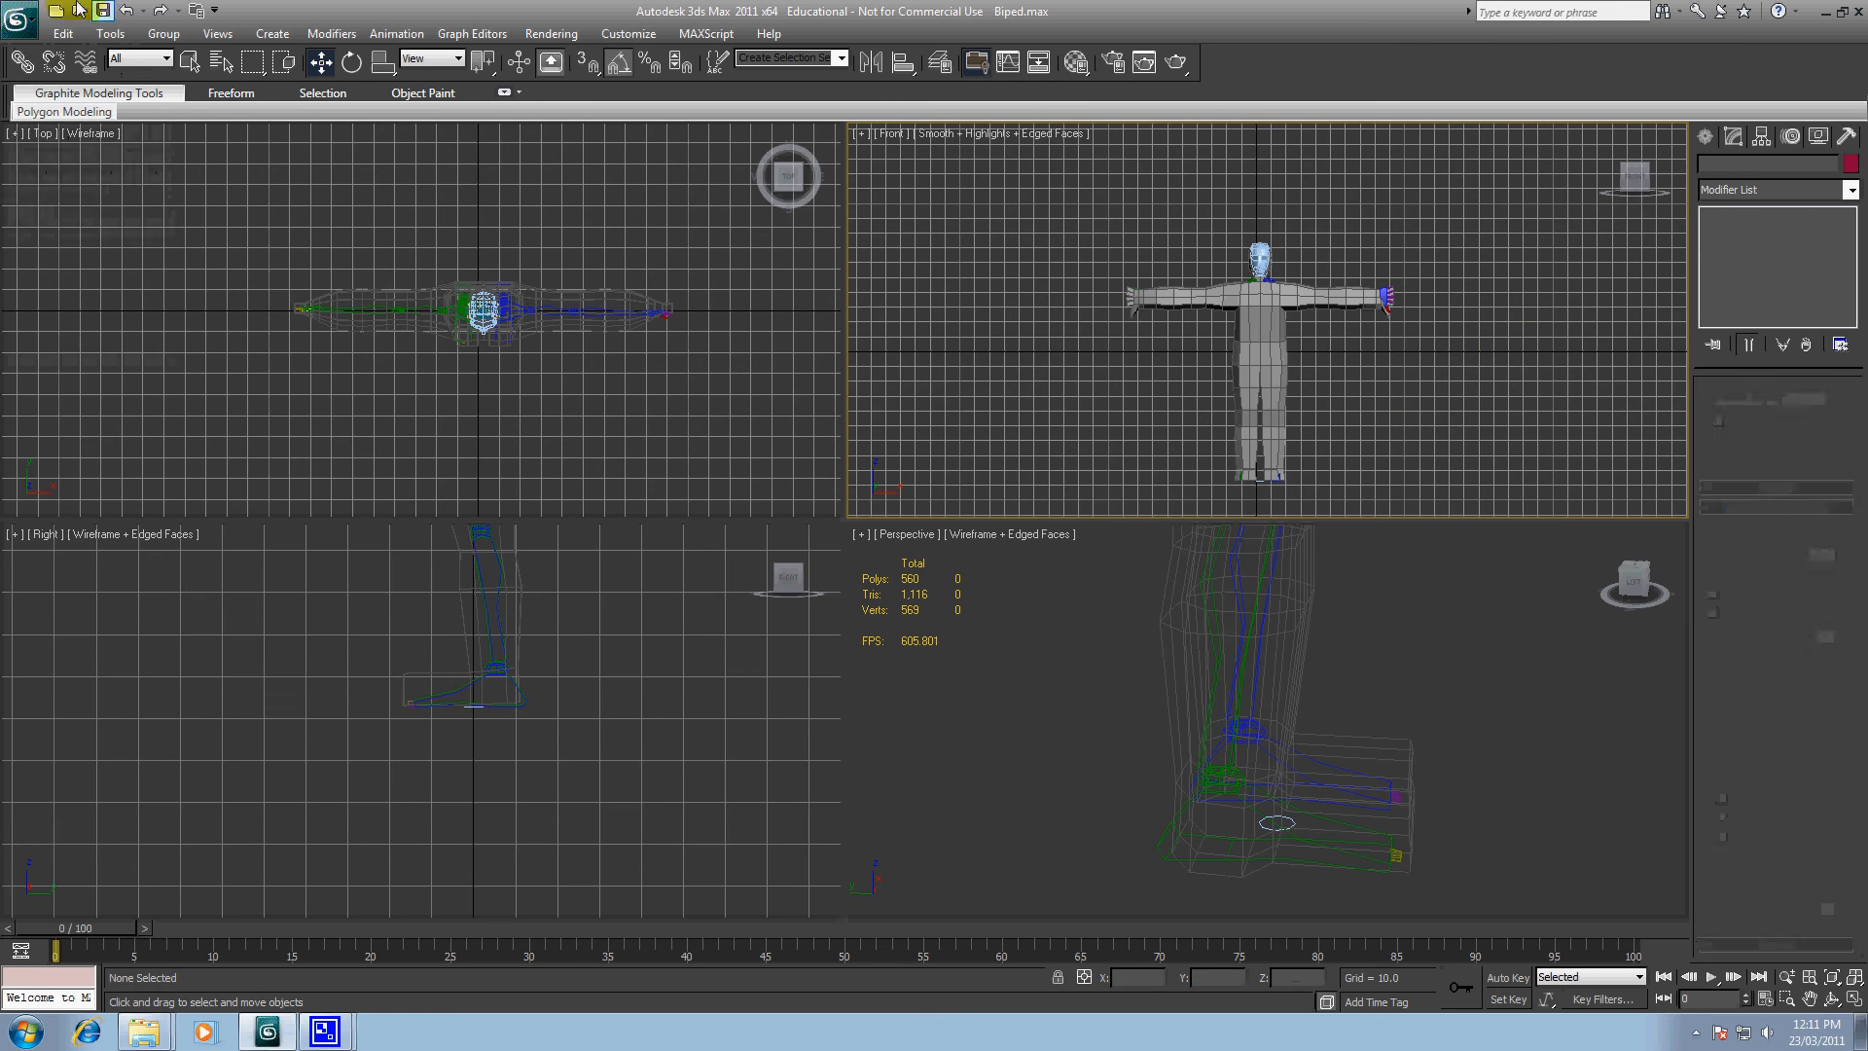
# Step: Save the scene as a new file named Rigging
pyautogui.click(17, 17)
pyautogui.click(59, 236)
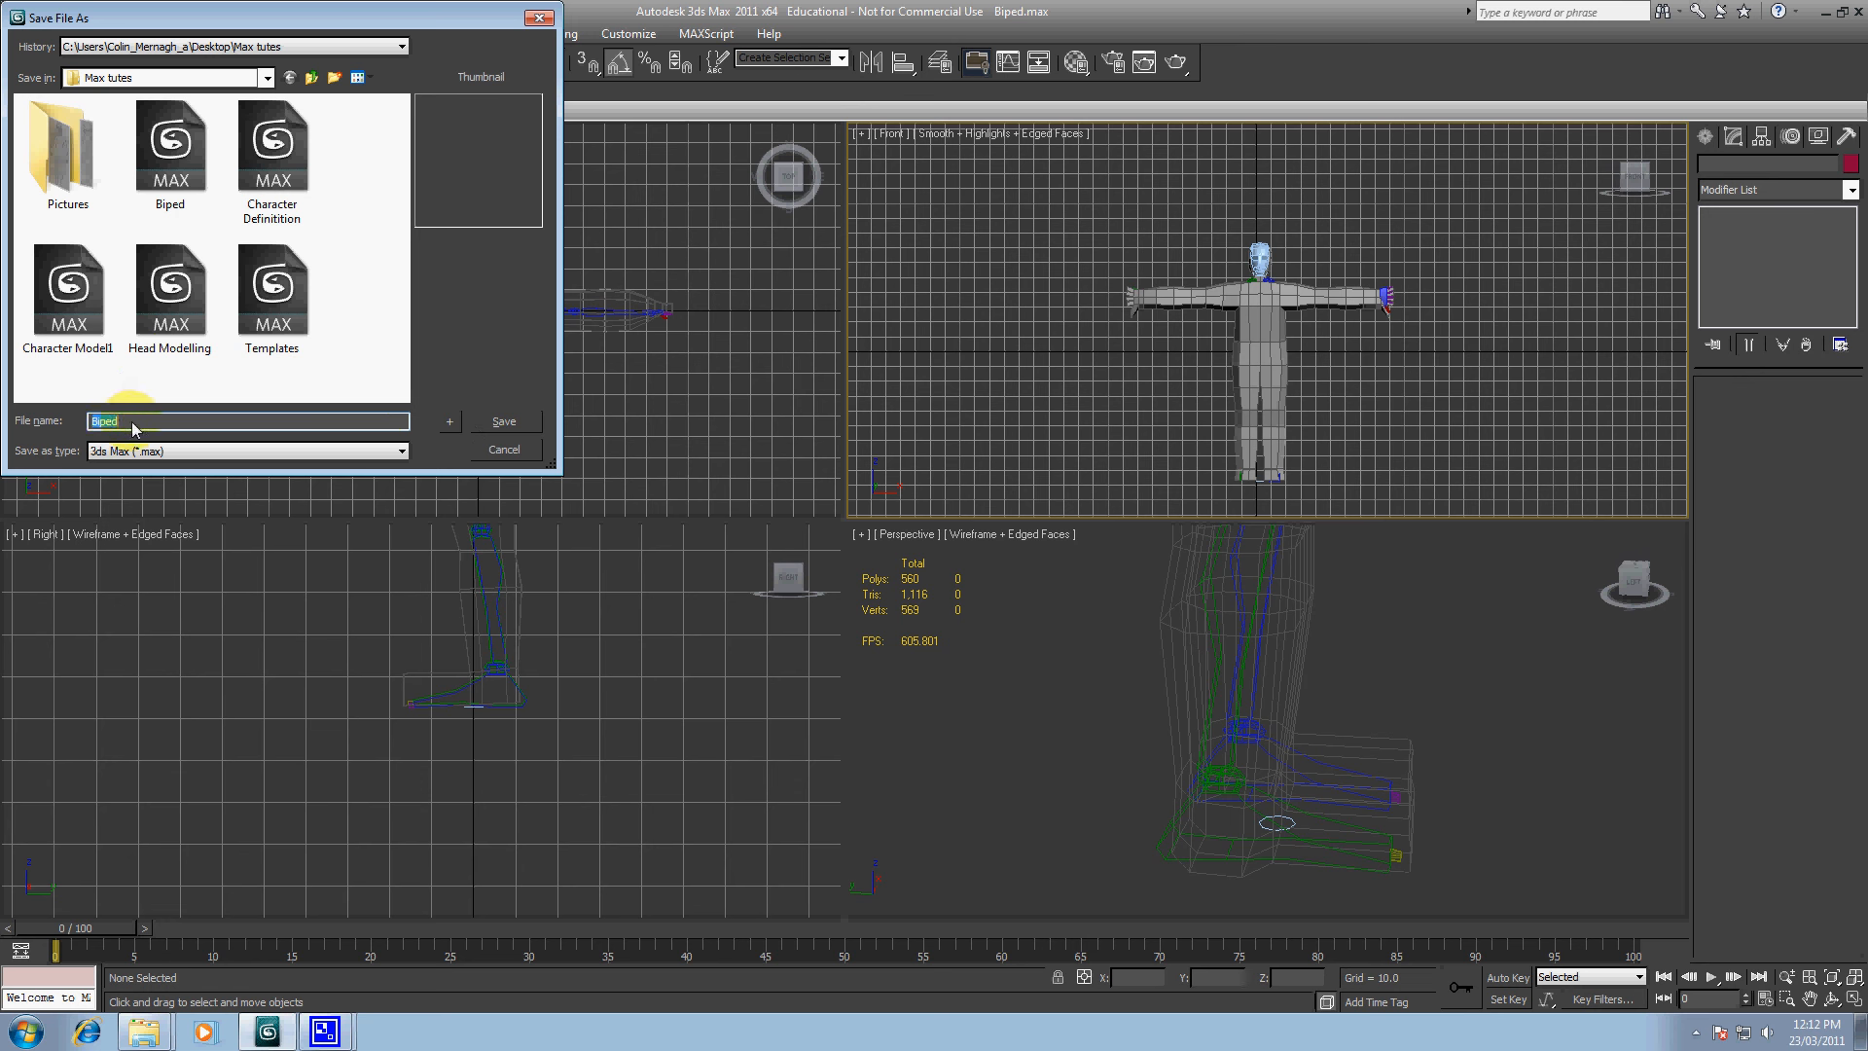
pyautogui.write('Rigging')
pyautogui.click(504, 421)
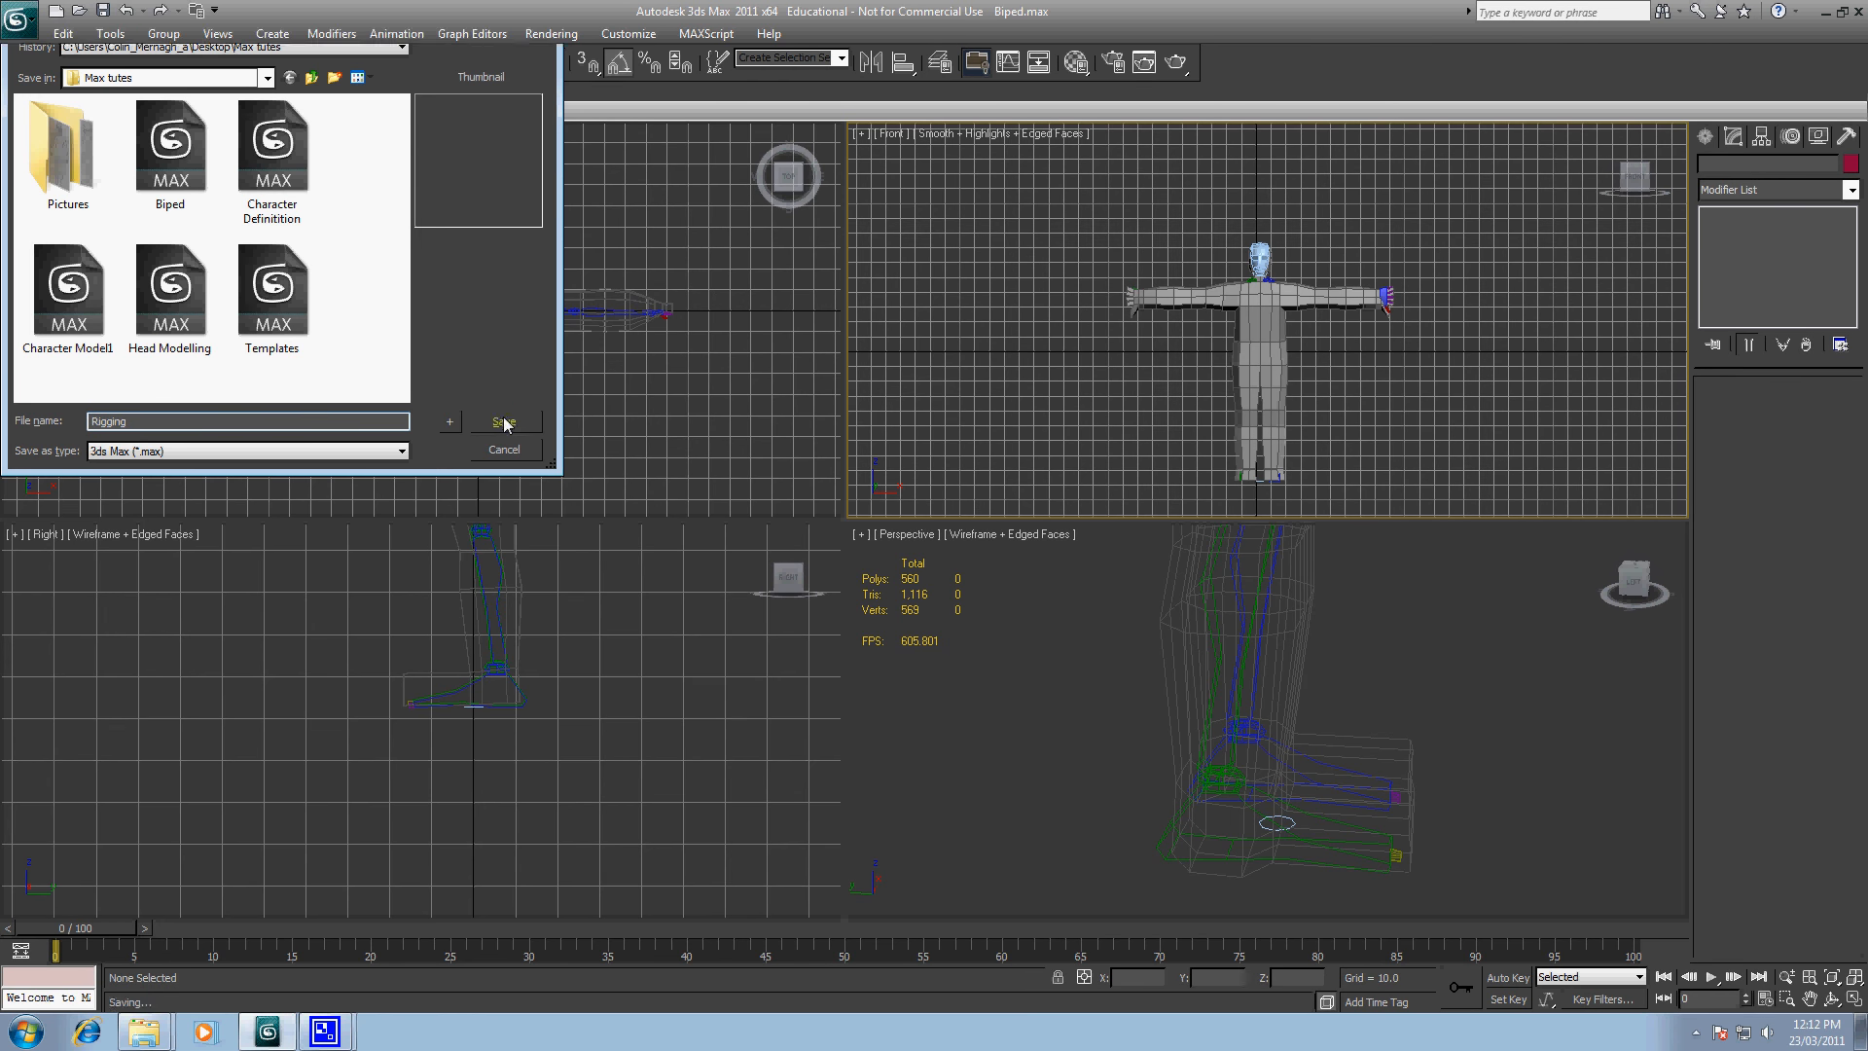
# Step: Select the character mesh and freeze it so only the biped bones can be picked
pyautogui.scroll(3, 1306, 352)
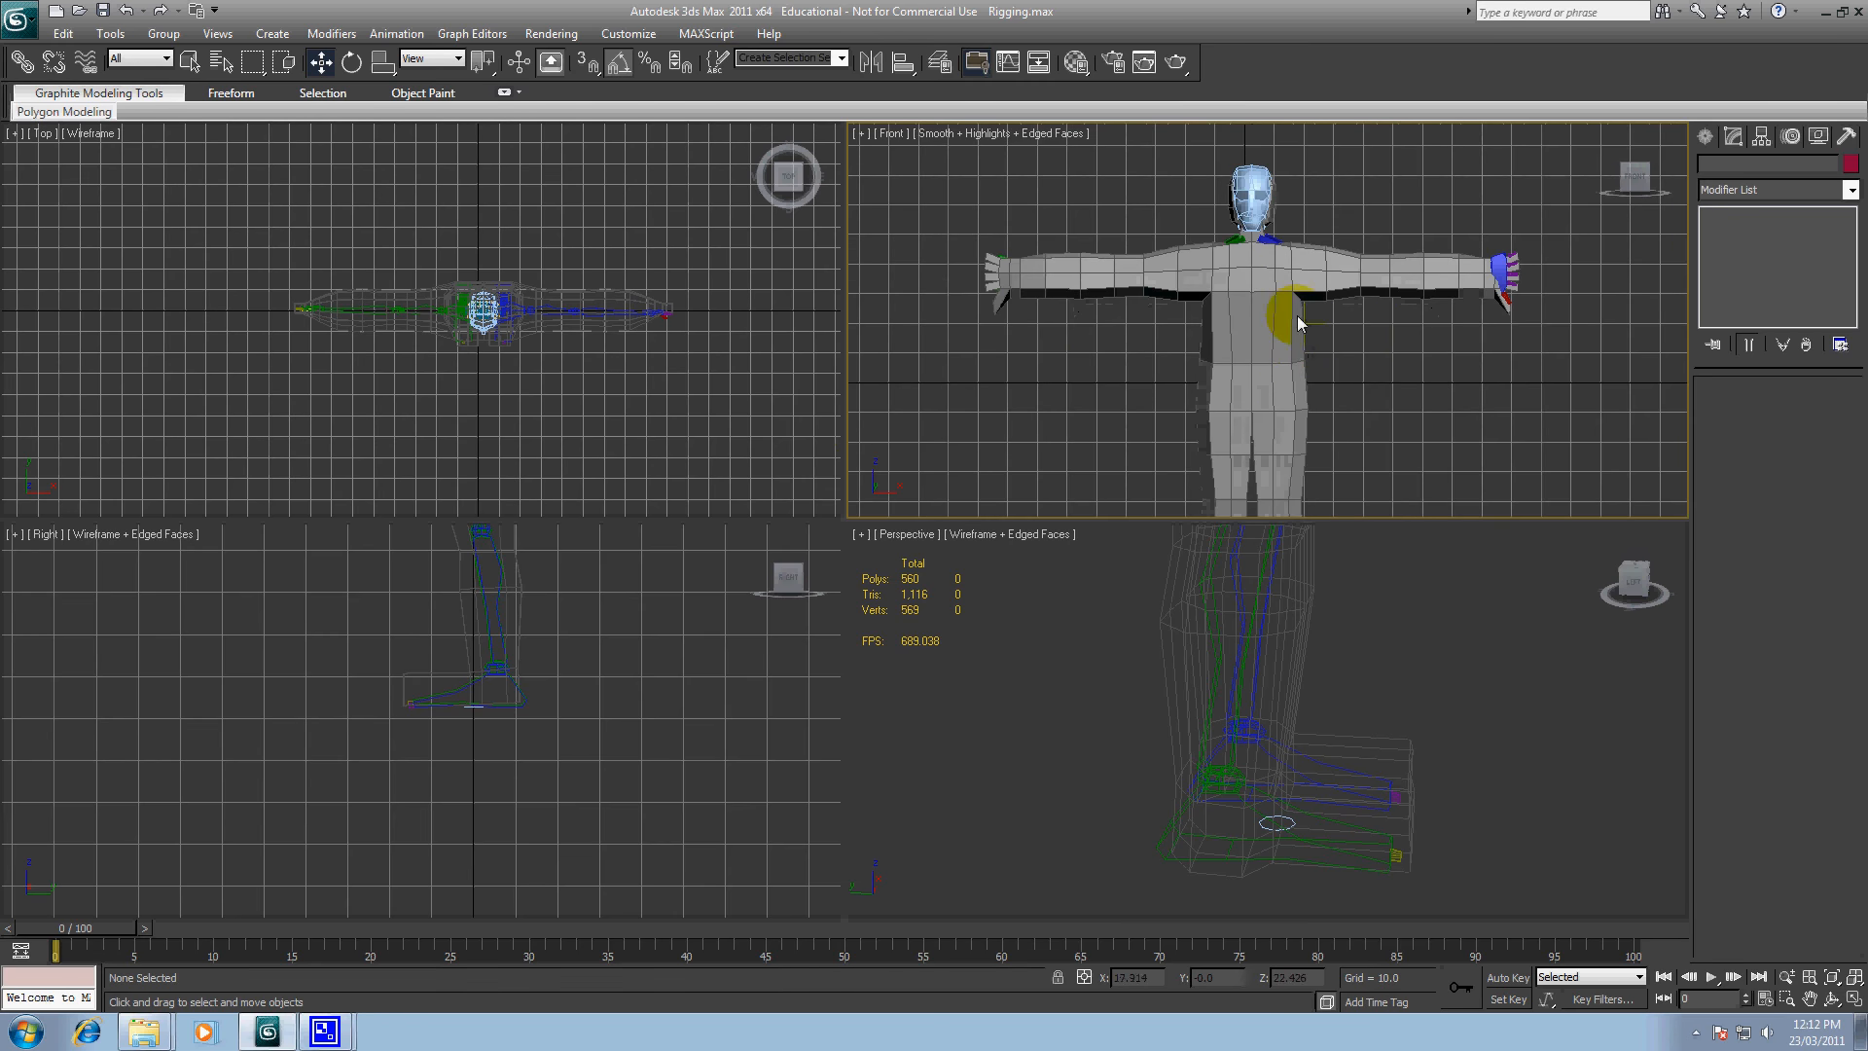
pyautogui.click(1322, 833)
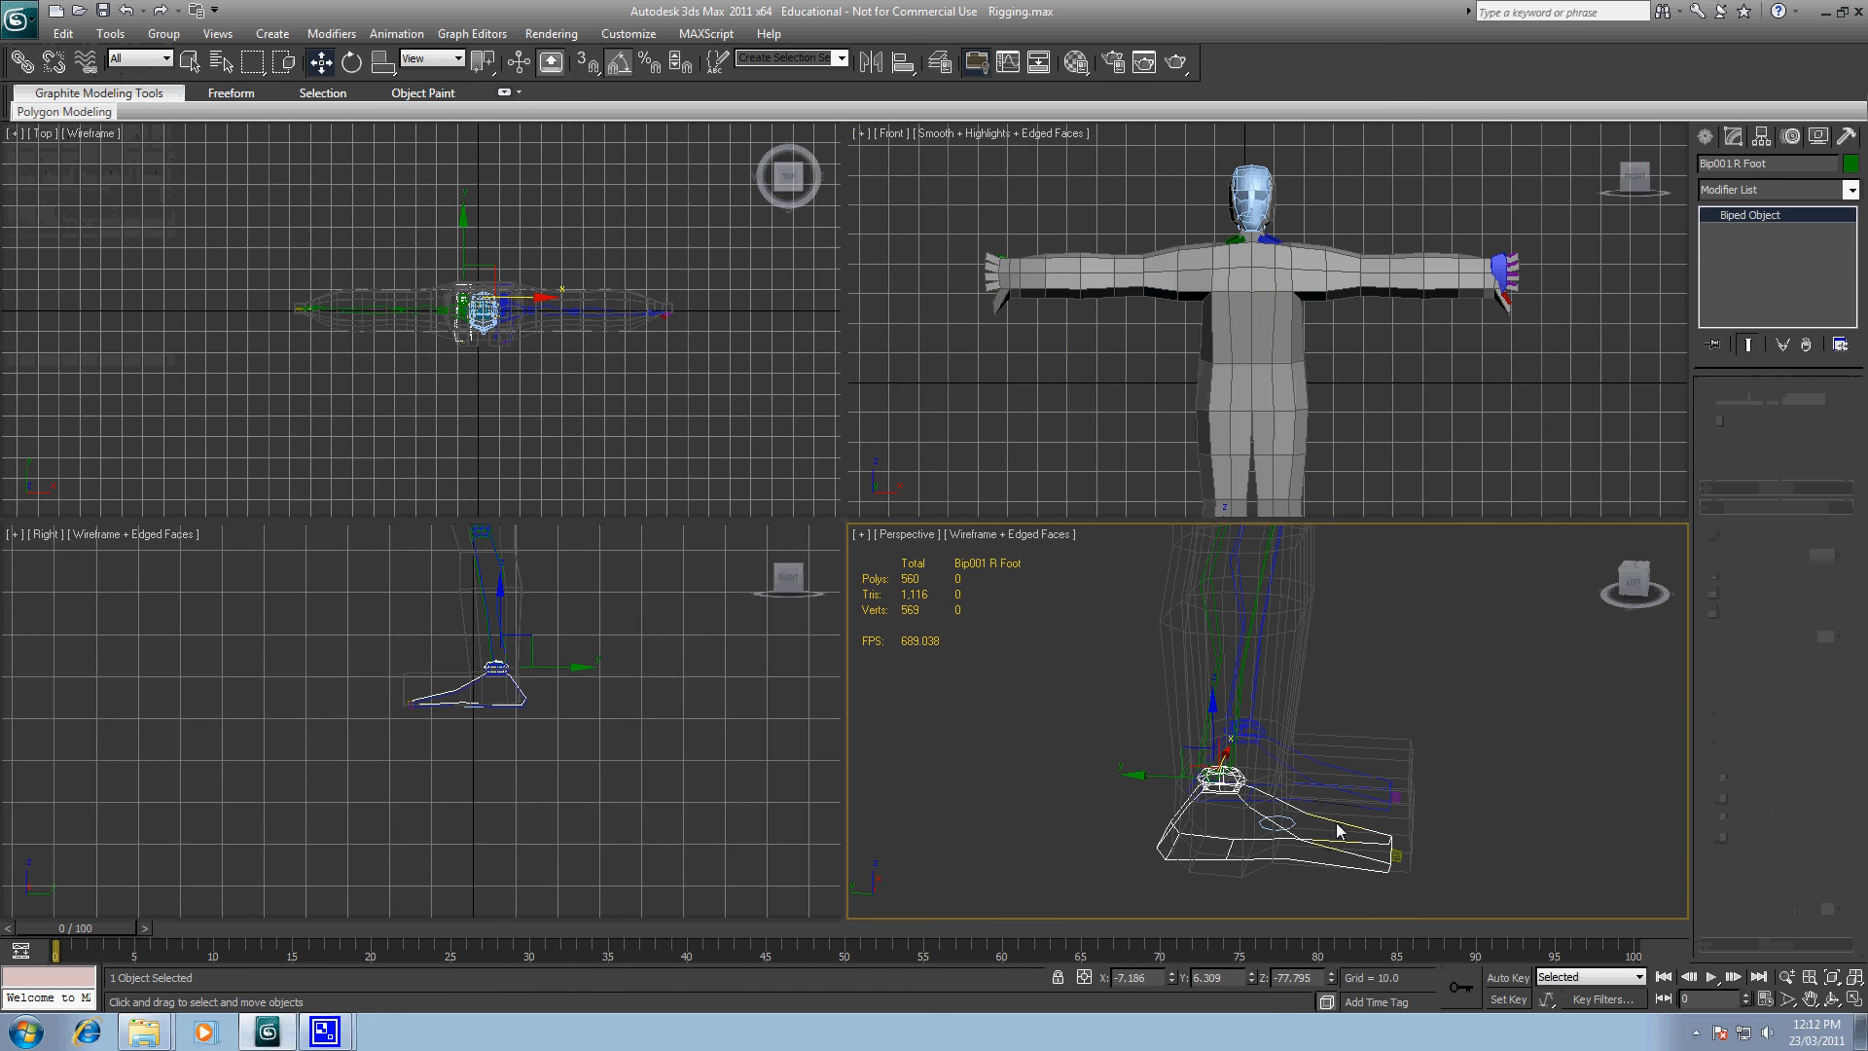
pyautogui.click(1245, 668)
pyautogui.rightClick(1287, 644)
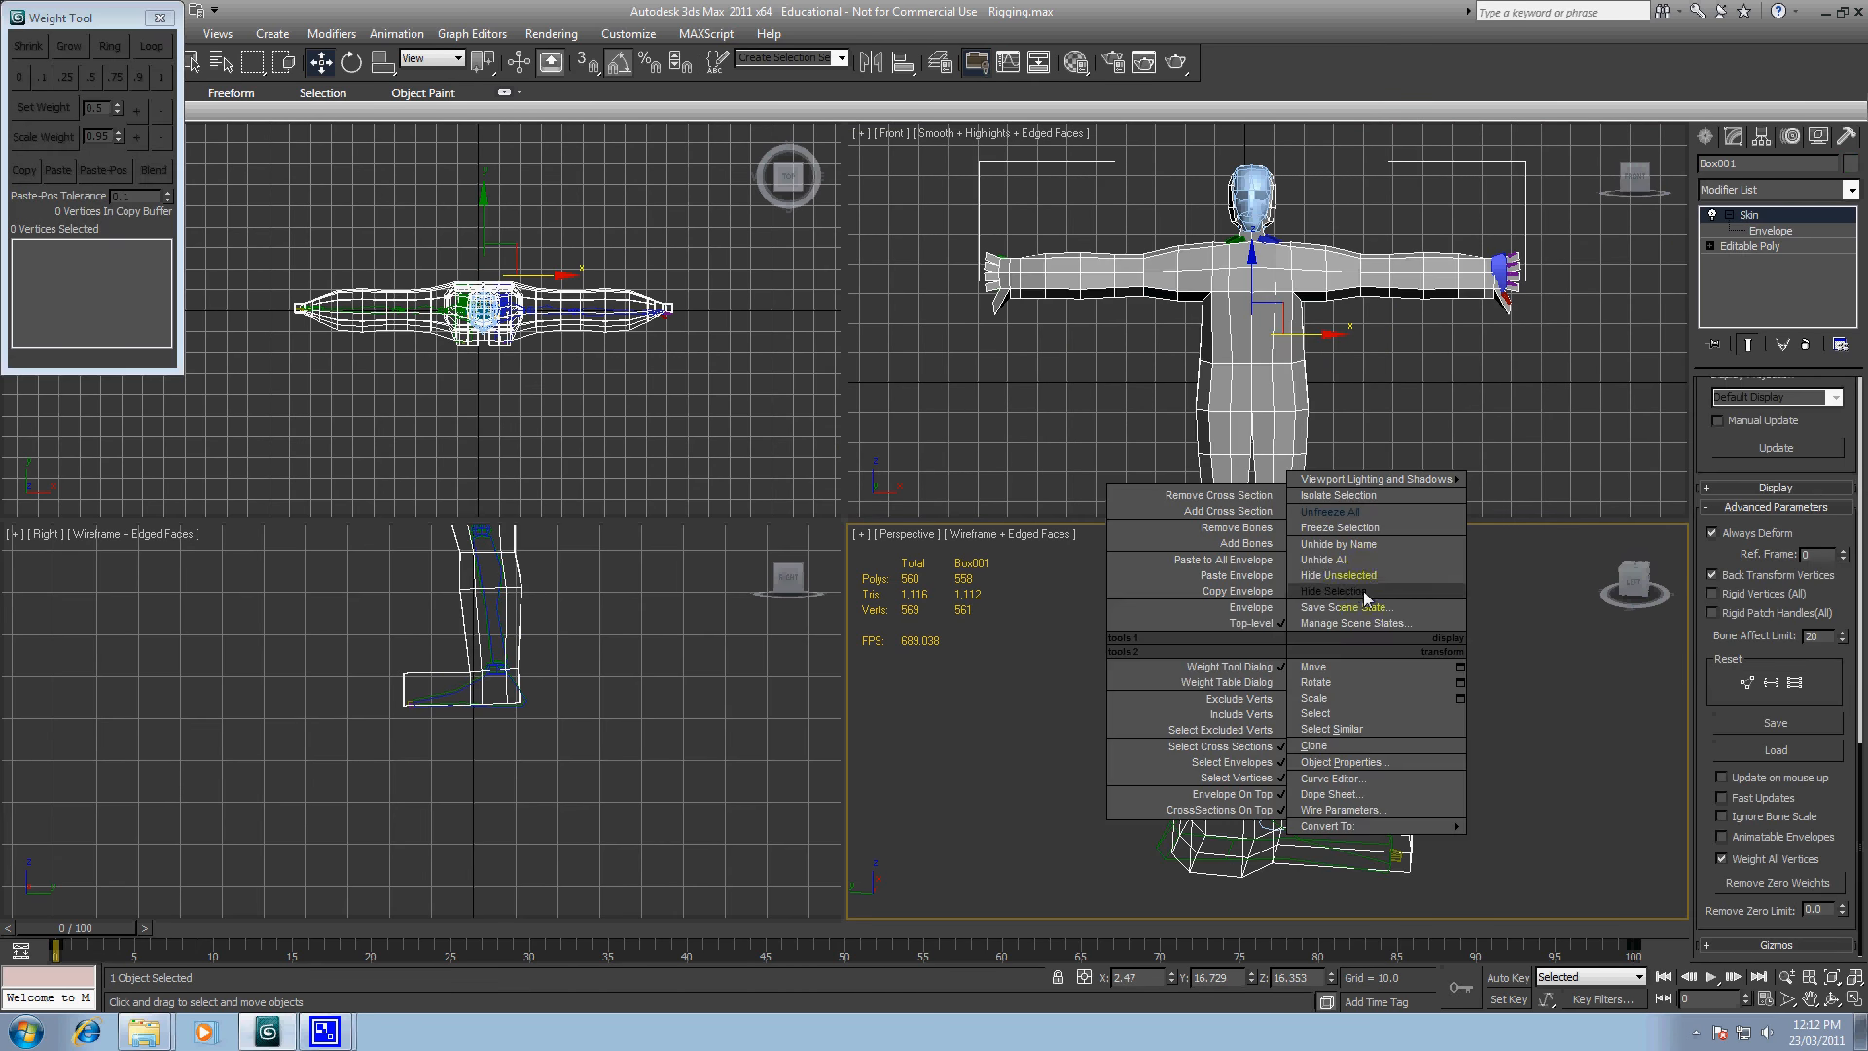
pyautogui.click(1355, 527)
# Step: Select the biped's right foot and try moving it in the front view to test how the mesh deforms
pyautogui.click(1328, 842)
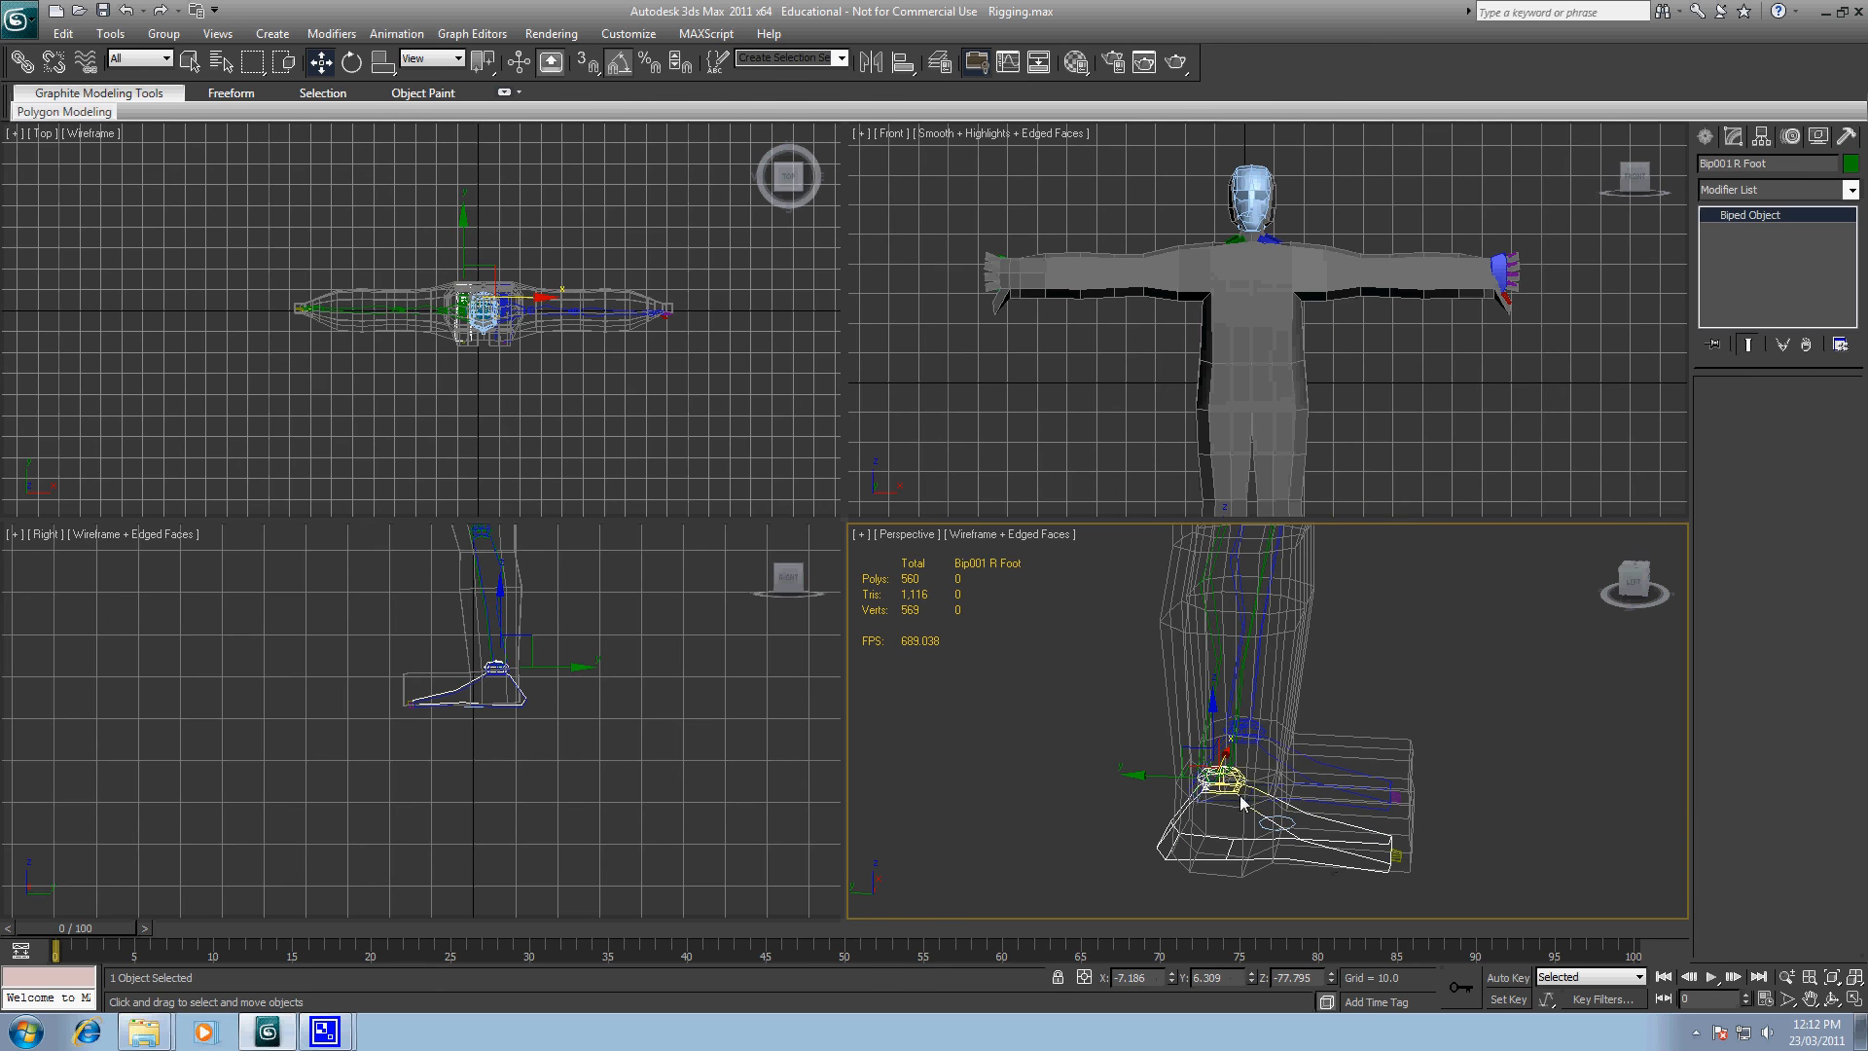
pyautogui.scroll(-6, 1385, 459)
pyautogui.moveTo(1381, 453); pyautogui.dragTo(1356, 362, button='middle')
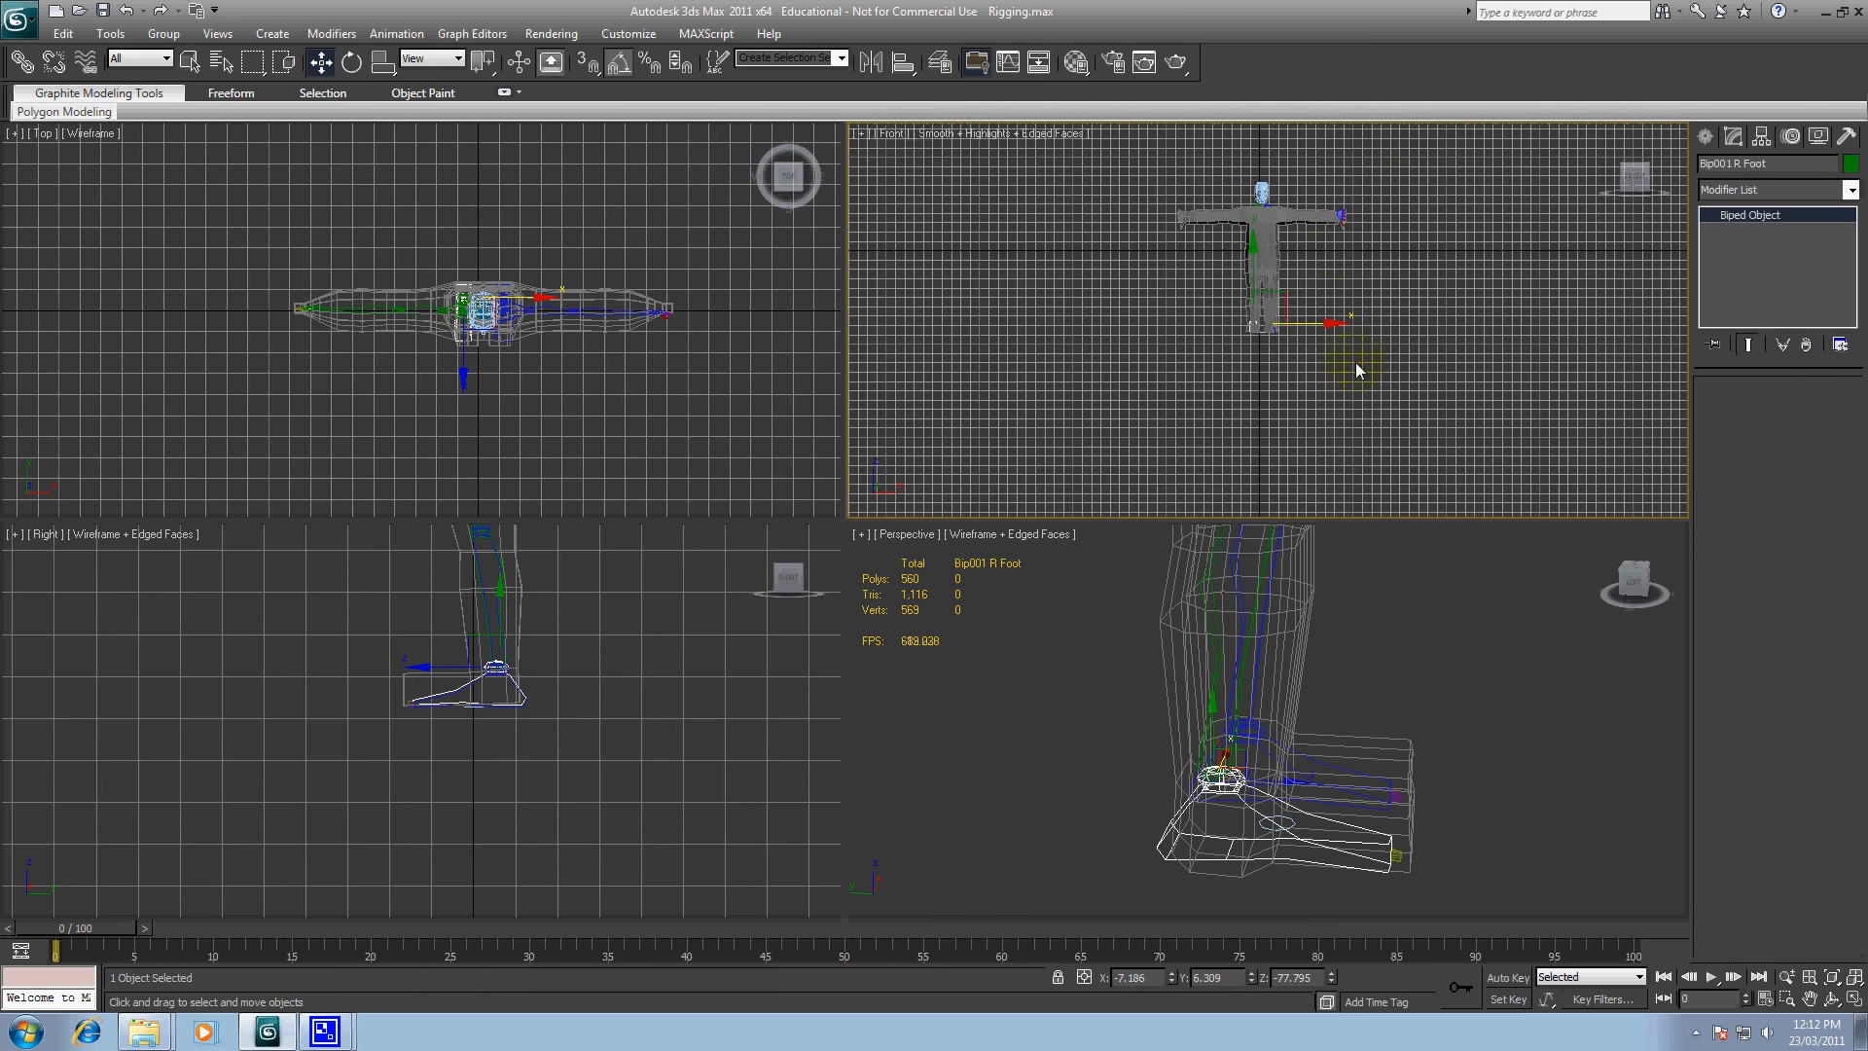
pyautogui.scroll(6, 1286, 298)
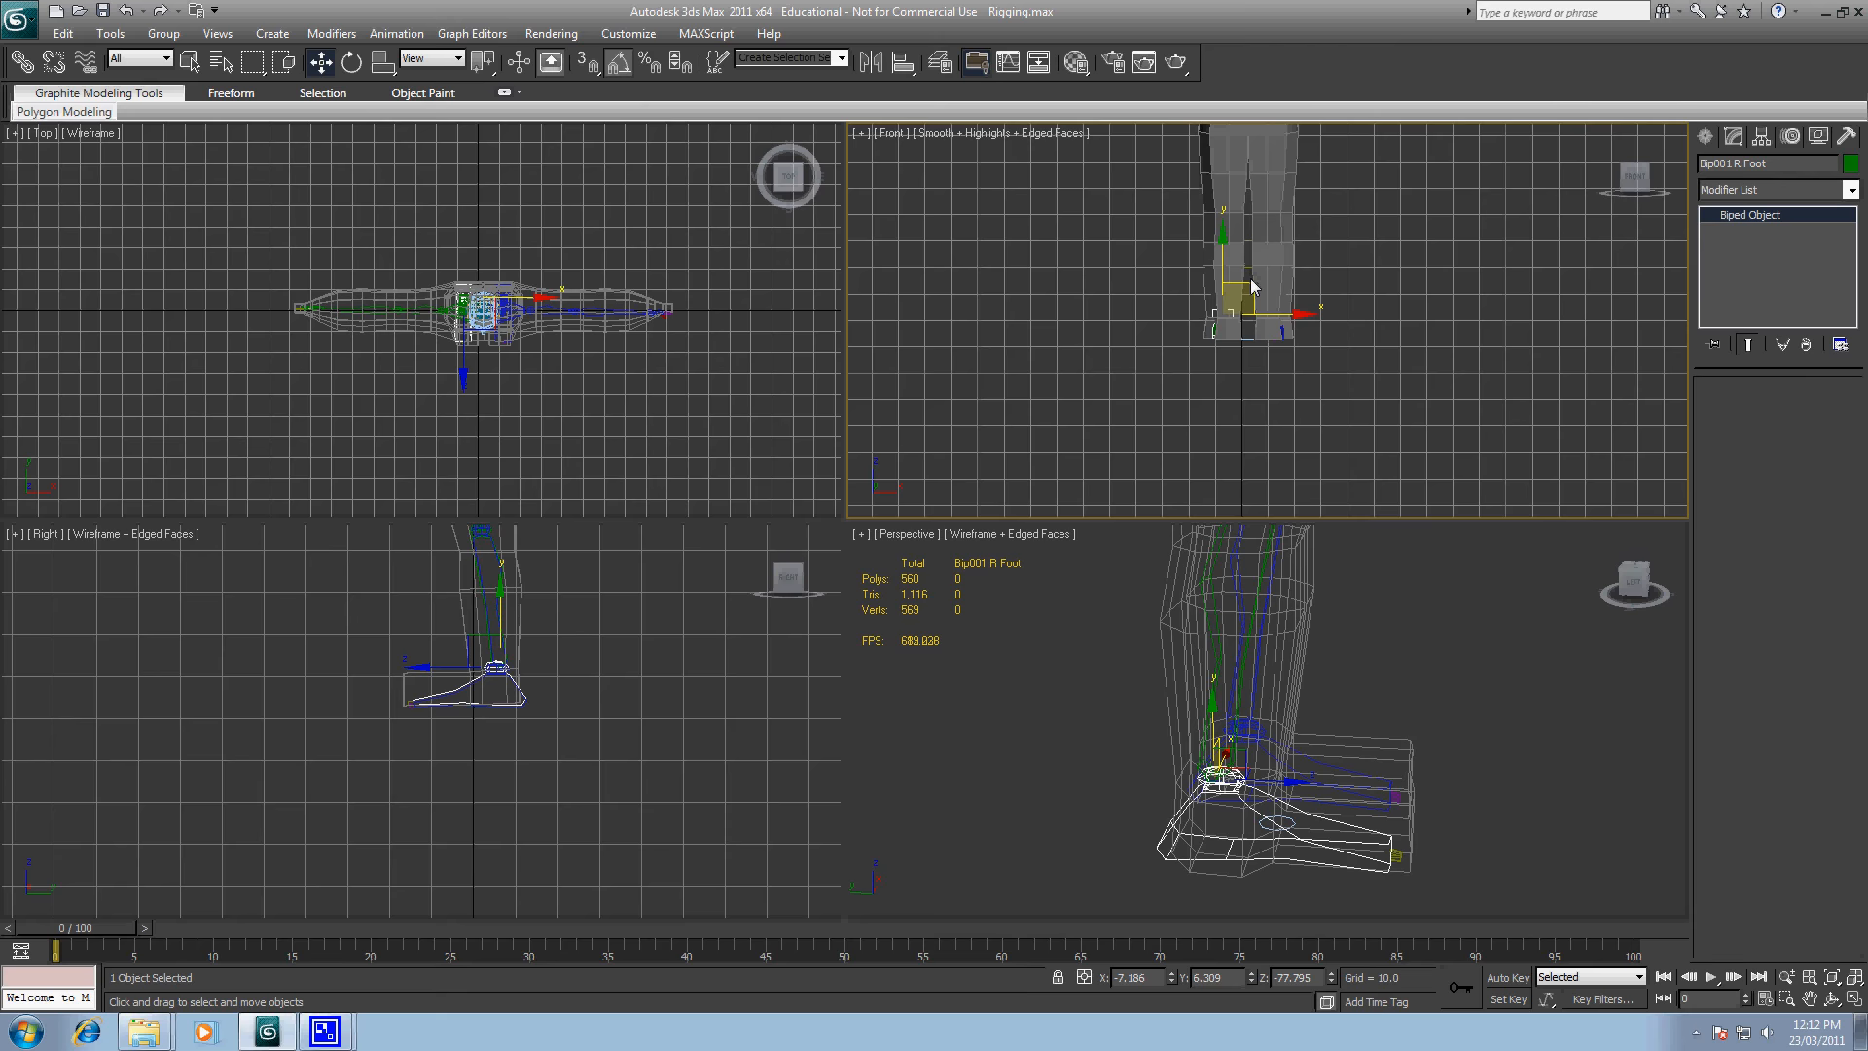
pyautogui.moveTo(1251, 279)
pyautogui.mouseDown()
pyautogui.moveTo(1133, 204)
pyautogui.moveTo(1292, 170)
pyautogui.moveTo(1109, 258)
pyautogui.moveTo(916, 303)
pyautogui.moveTo(1206, 243)
pyautogui.moveTo(1216, 292)
pyautogui.moveTo(1217, 194)
pyautogui.moveTo(1146, 214)
pyautogui.moveTo(1276, 255)
pyautogui.moveTo(1248, 309)
pyautogui.mouseUp()
# Step: Show the front view in wireframe and try moving the biped's right hand to test the arm weights, cancelling the move
pyautogui.scroll(-3, 1277, 352)
pyautogui.scroll(3, 1276, 352)
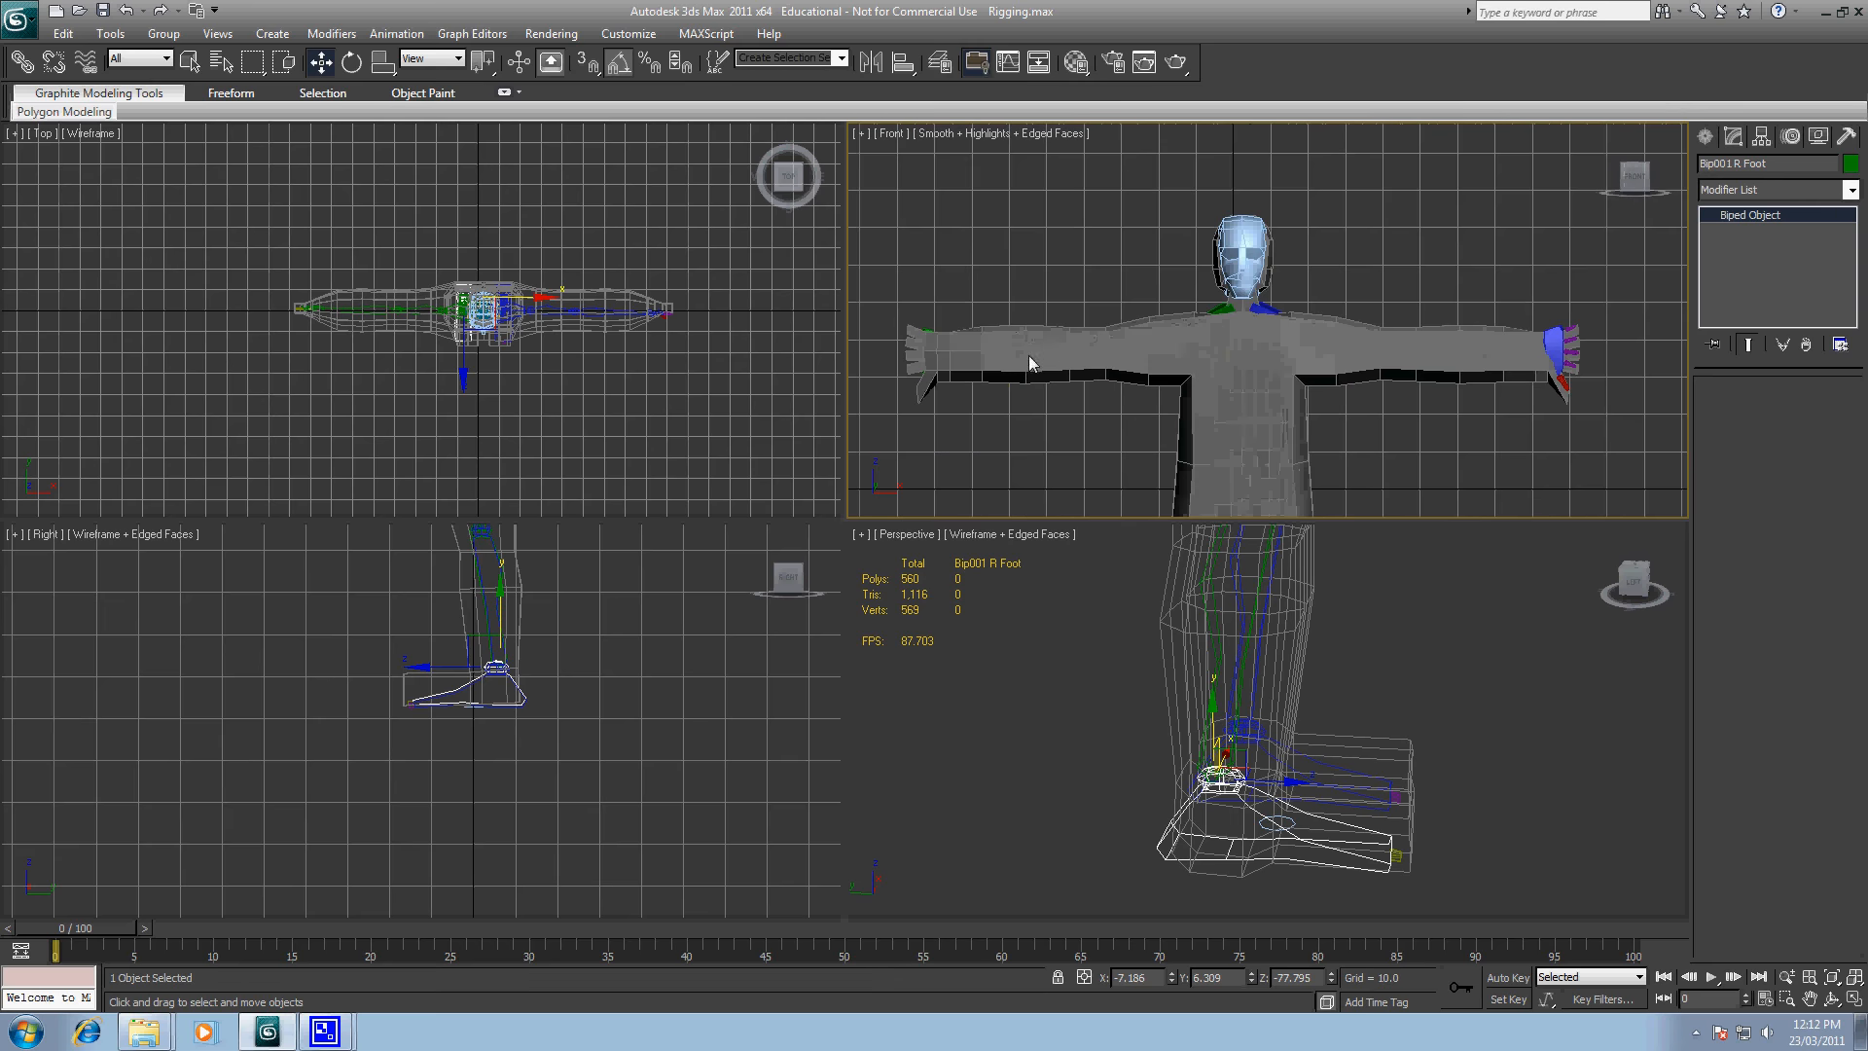
pyautogui.click(1385, 428)
pyautogui.press('F3')
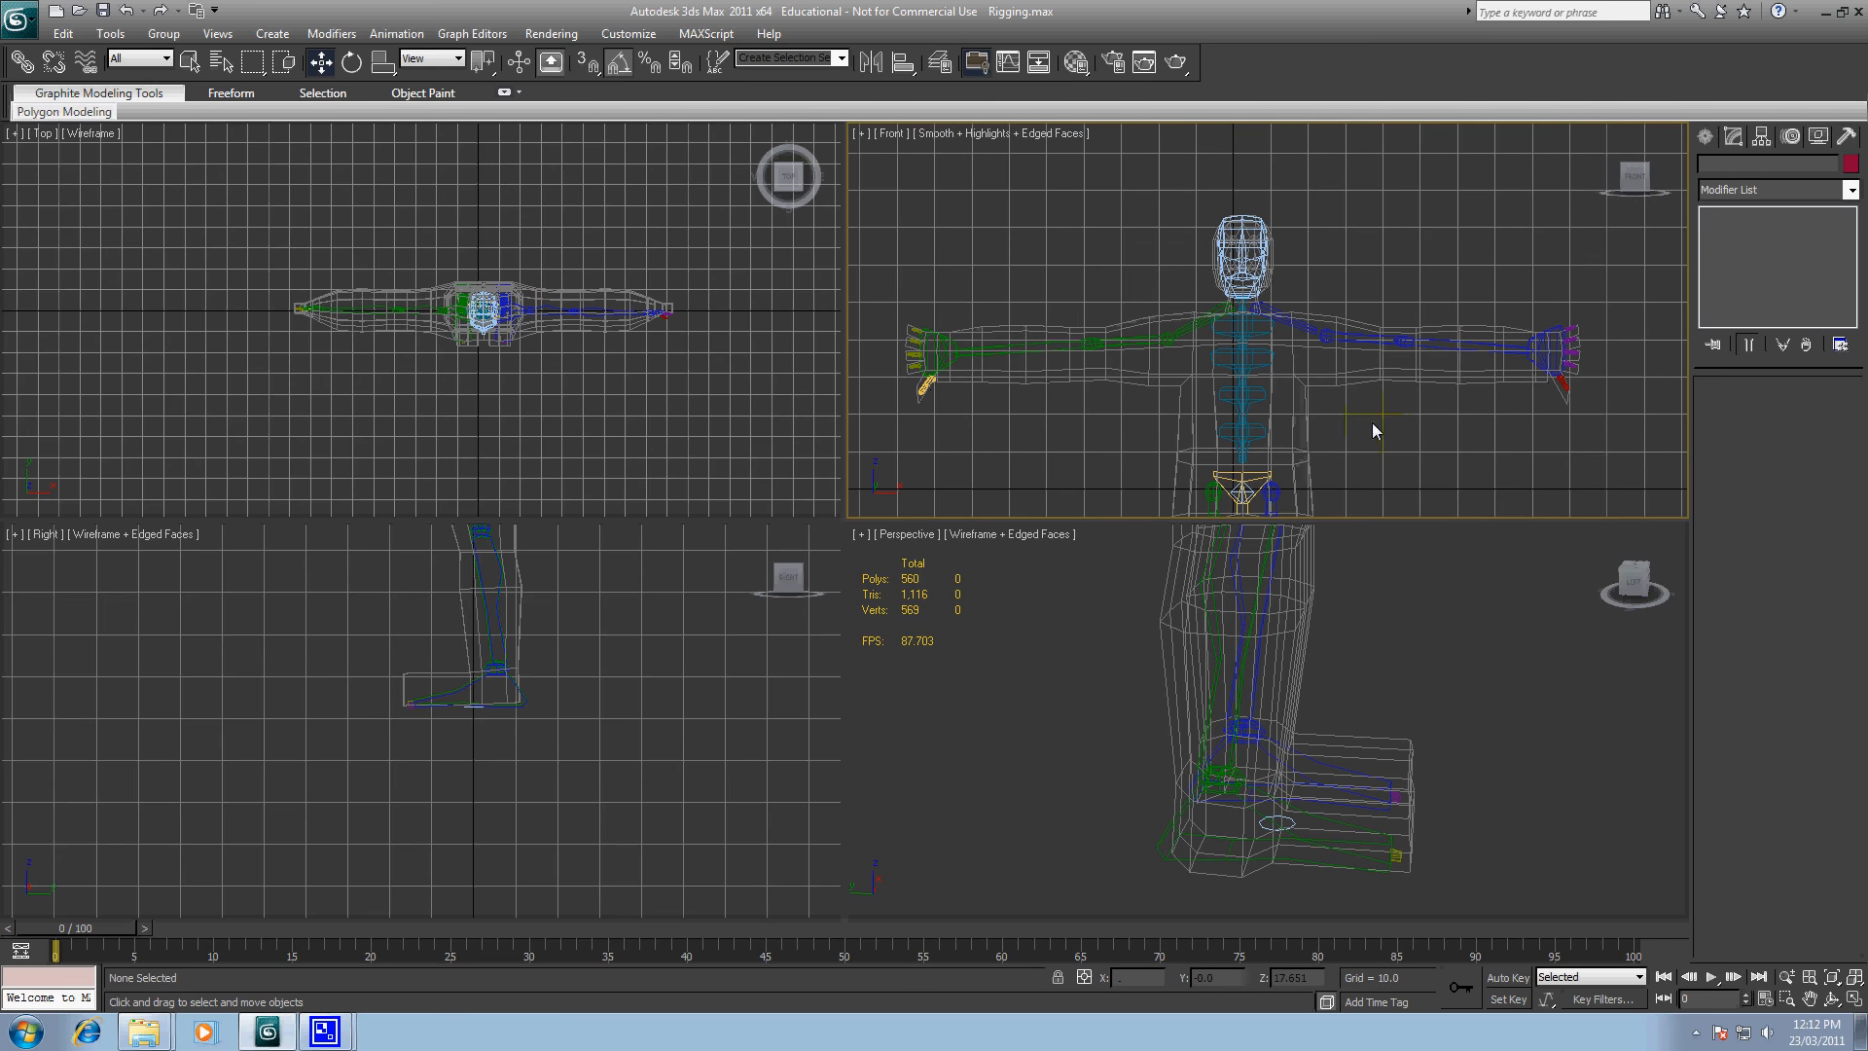
pyautogui.click(1023, 343)
pyautogui.moveTo(1074, 309); pyautogui.dragTo(1100, 275)
pyautogui.rightClick(1100, 275)
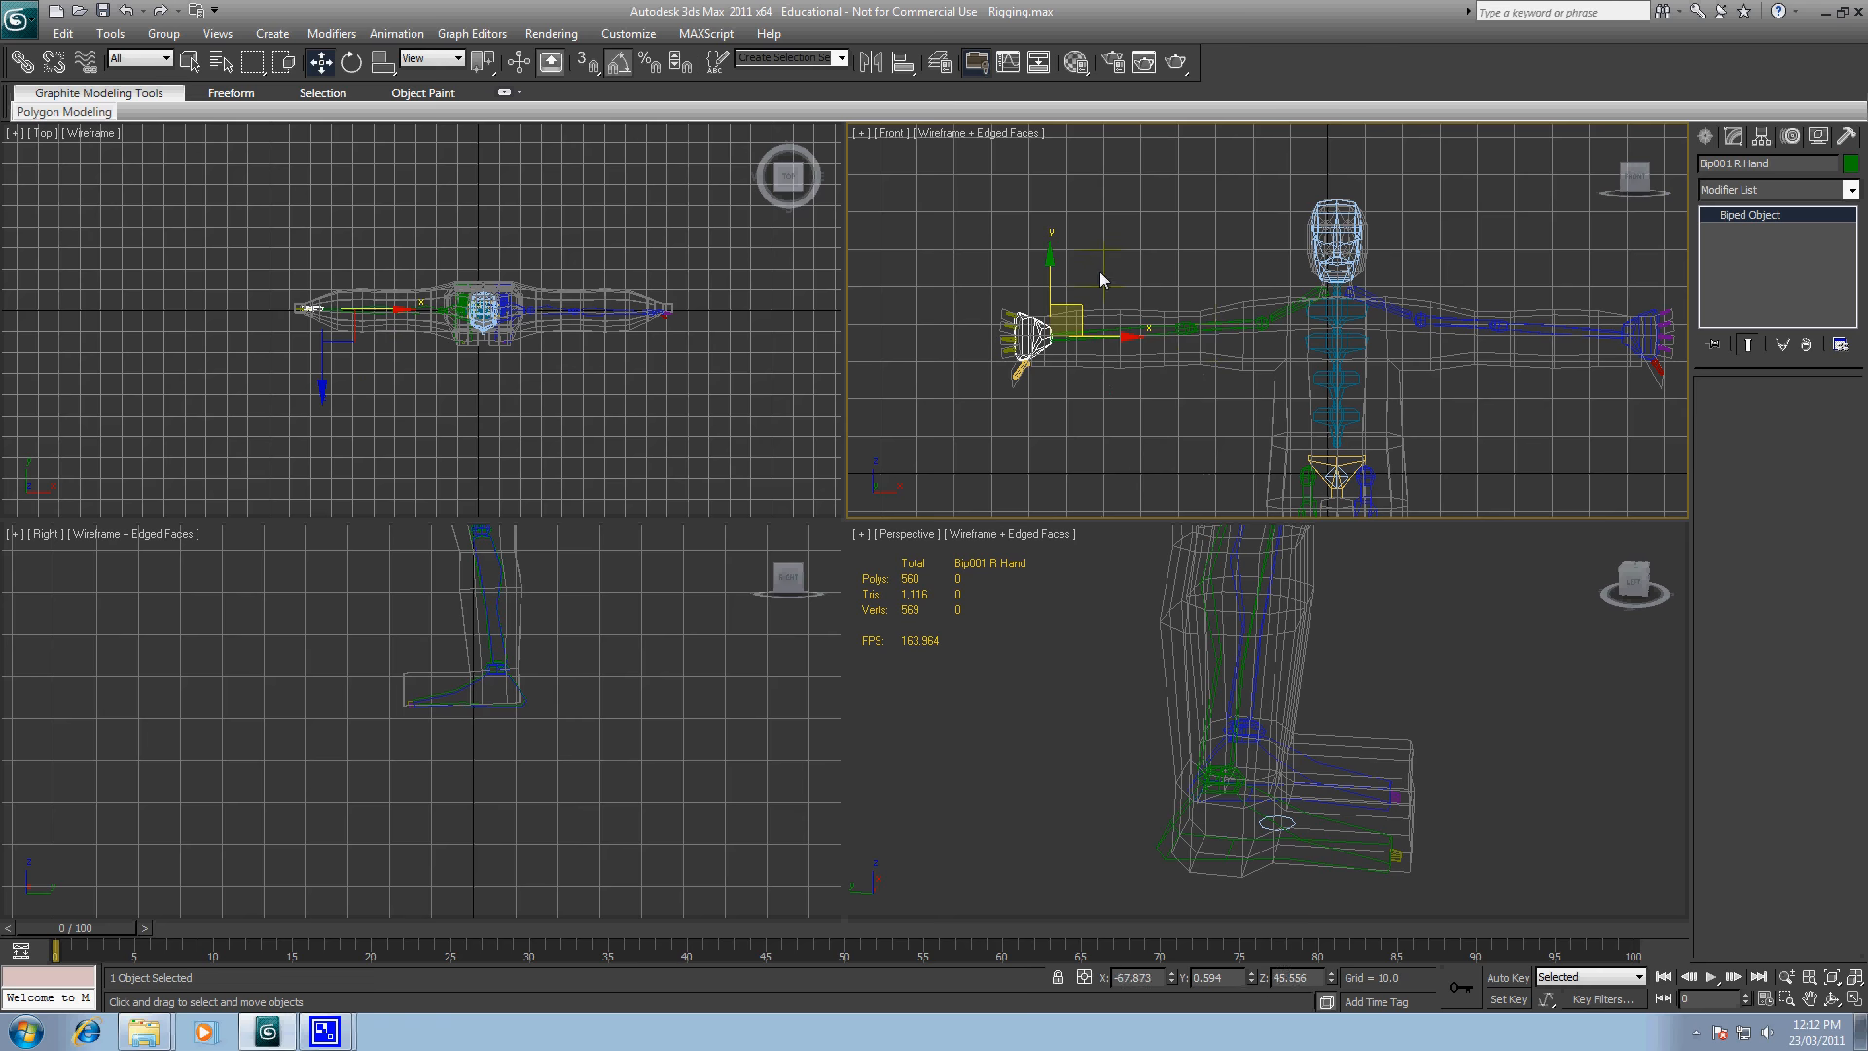
# Step: Clear the bone selection and unfreeze all objects
pyautogui.click(1458, 430)
pyautogui.moveTo(1463, 470); pyautogui.dragTo(1441, 262, button='middle')
pyautogui.scroll(2, 1362, 241)
pyautogui.moveTo(1363, 434); pyautogui.dragTo(1361, 218, button='middle')
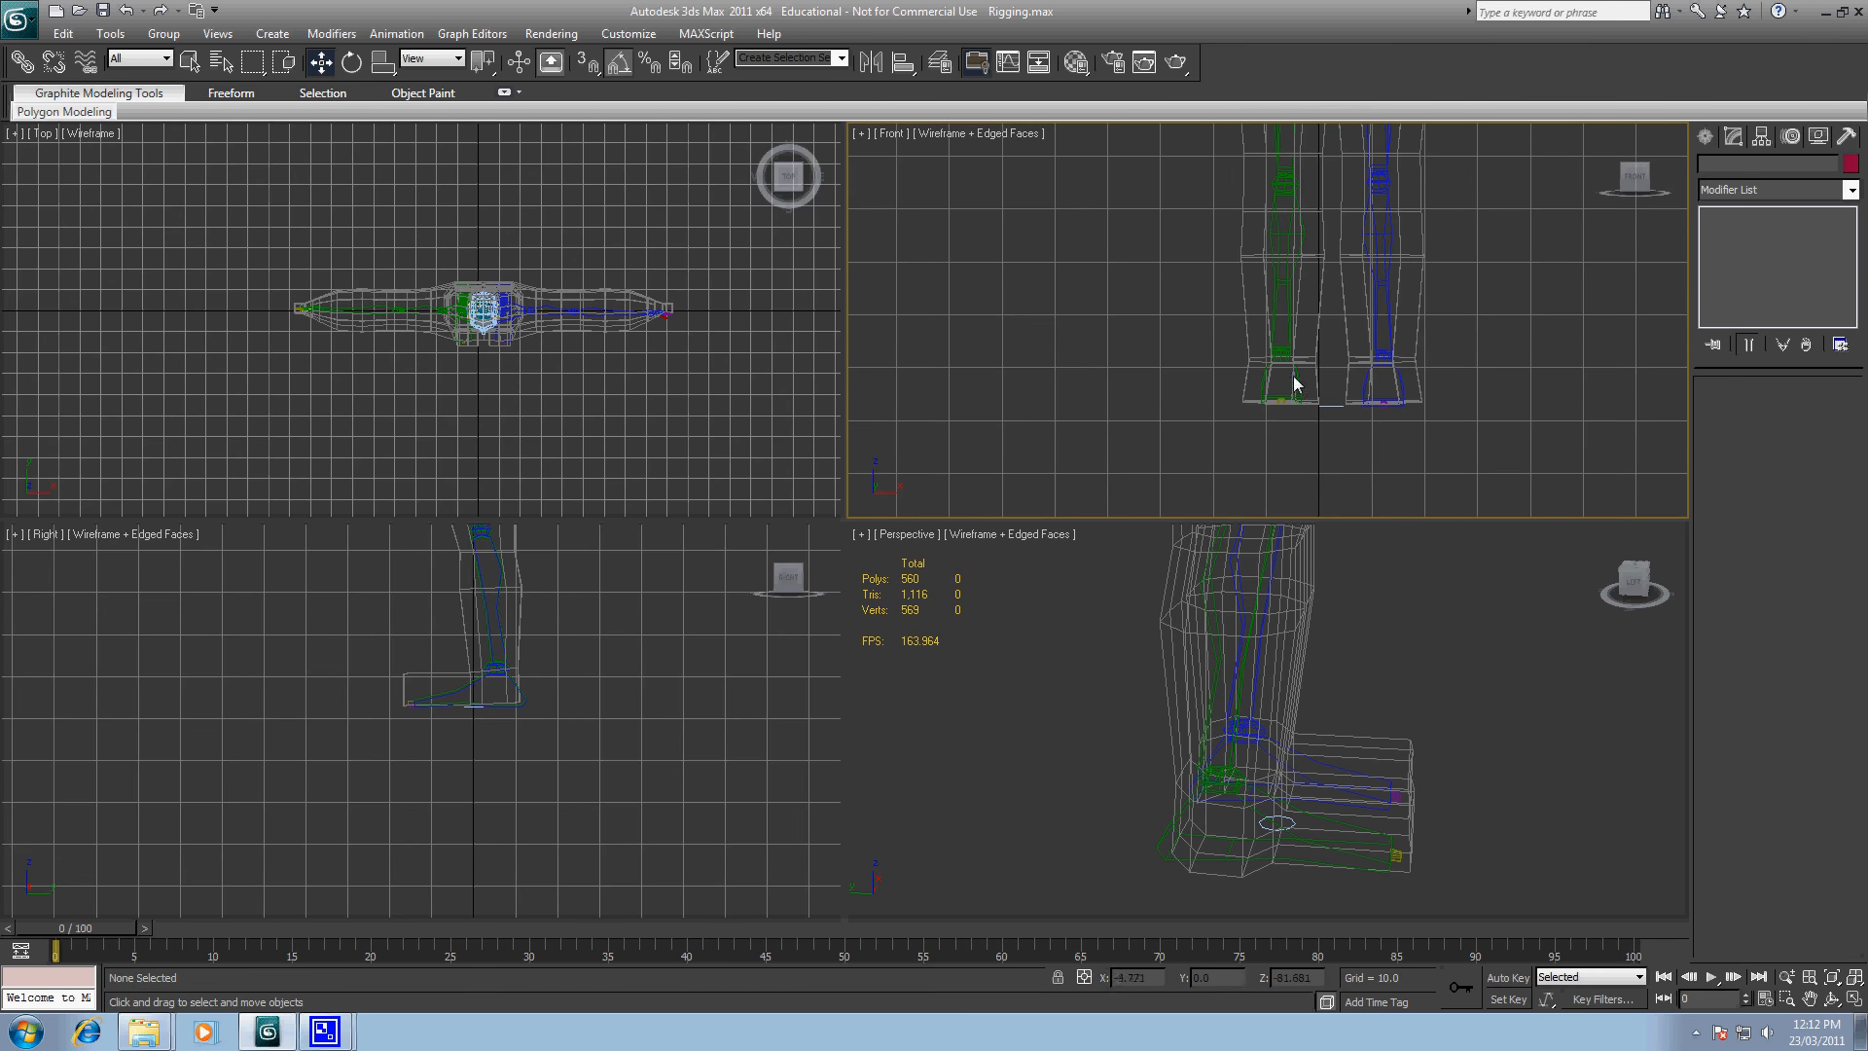
pyautogui.click(1303, 386)
pyautogui.click(1438, 302)
pyautogui.rightClick(1438, 302)
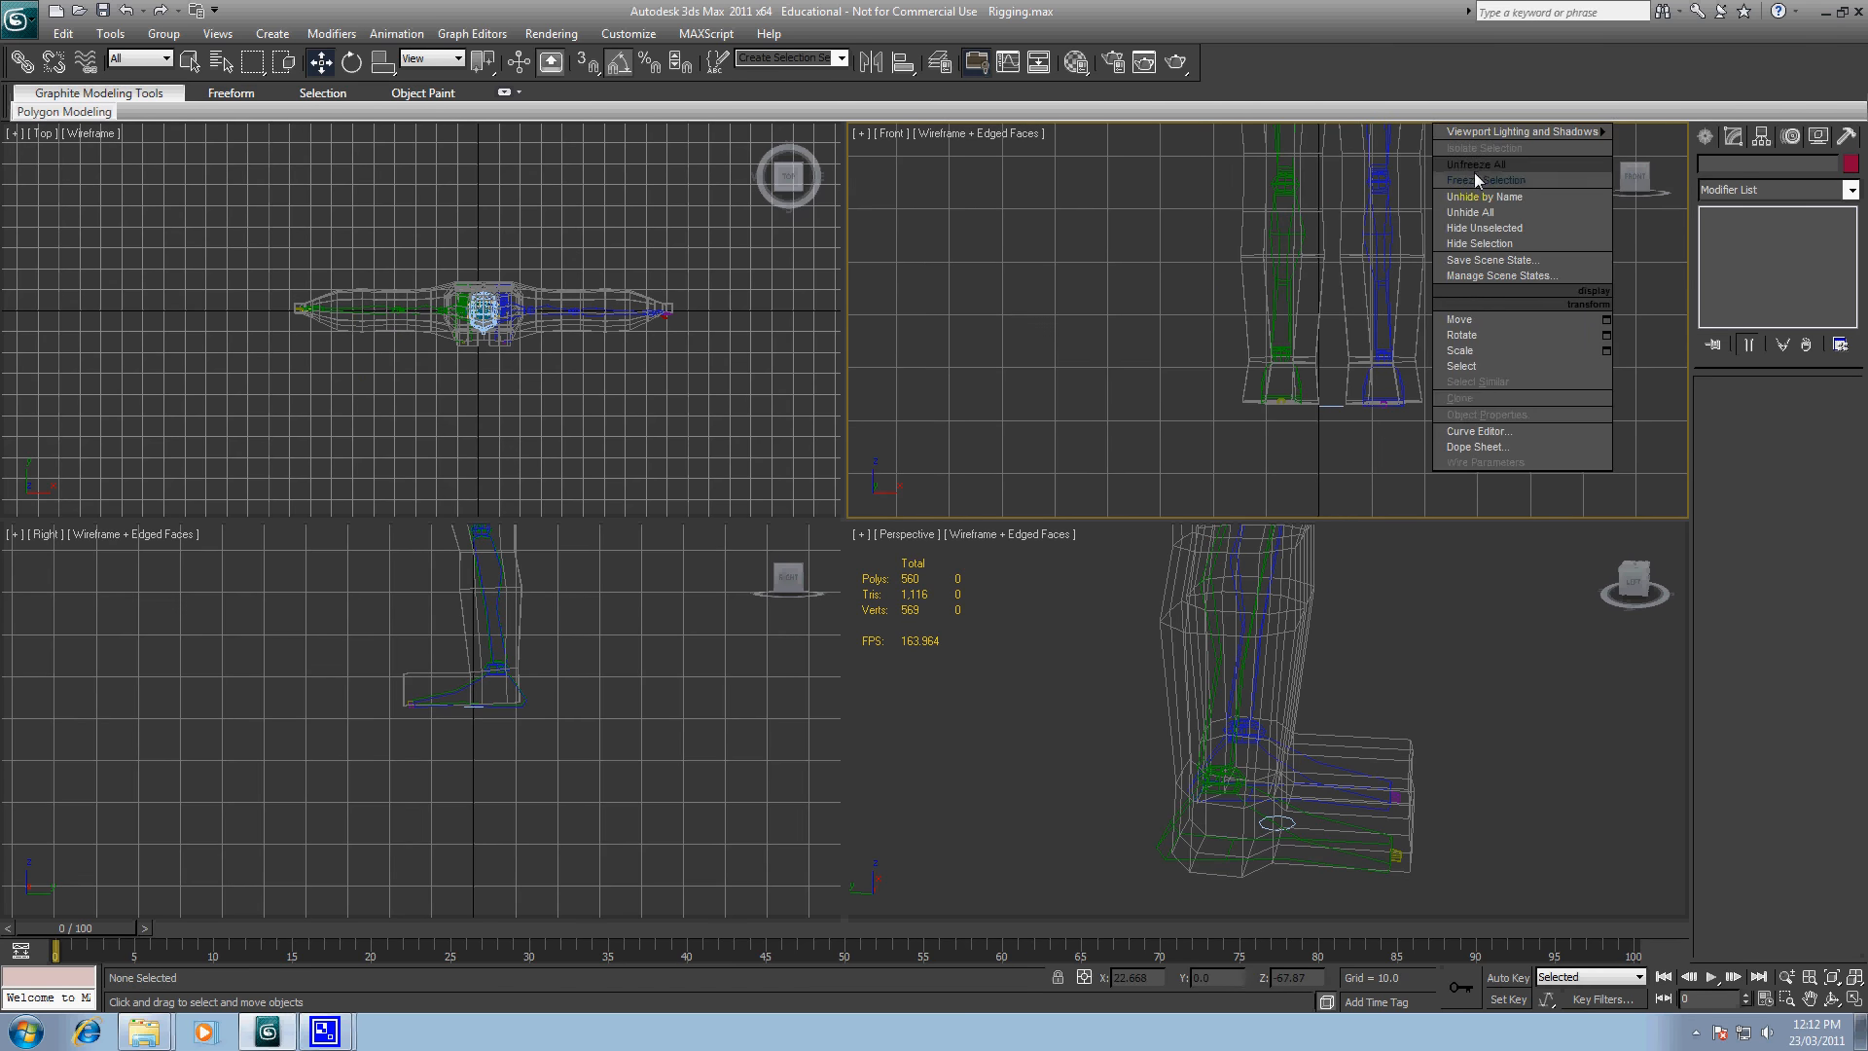
pyautogui.click(1478, 166)
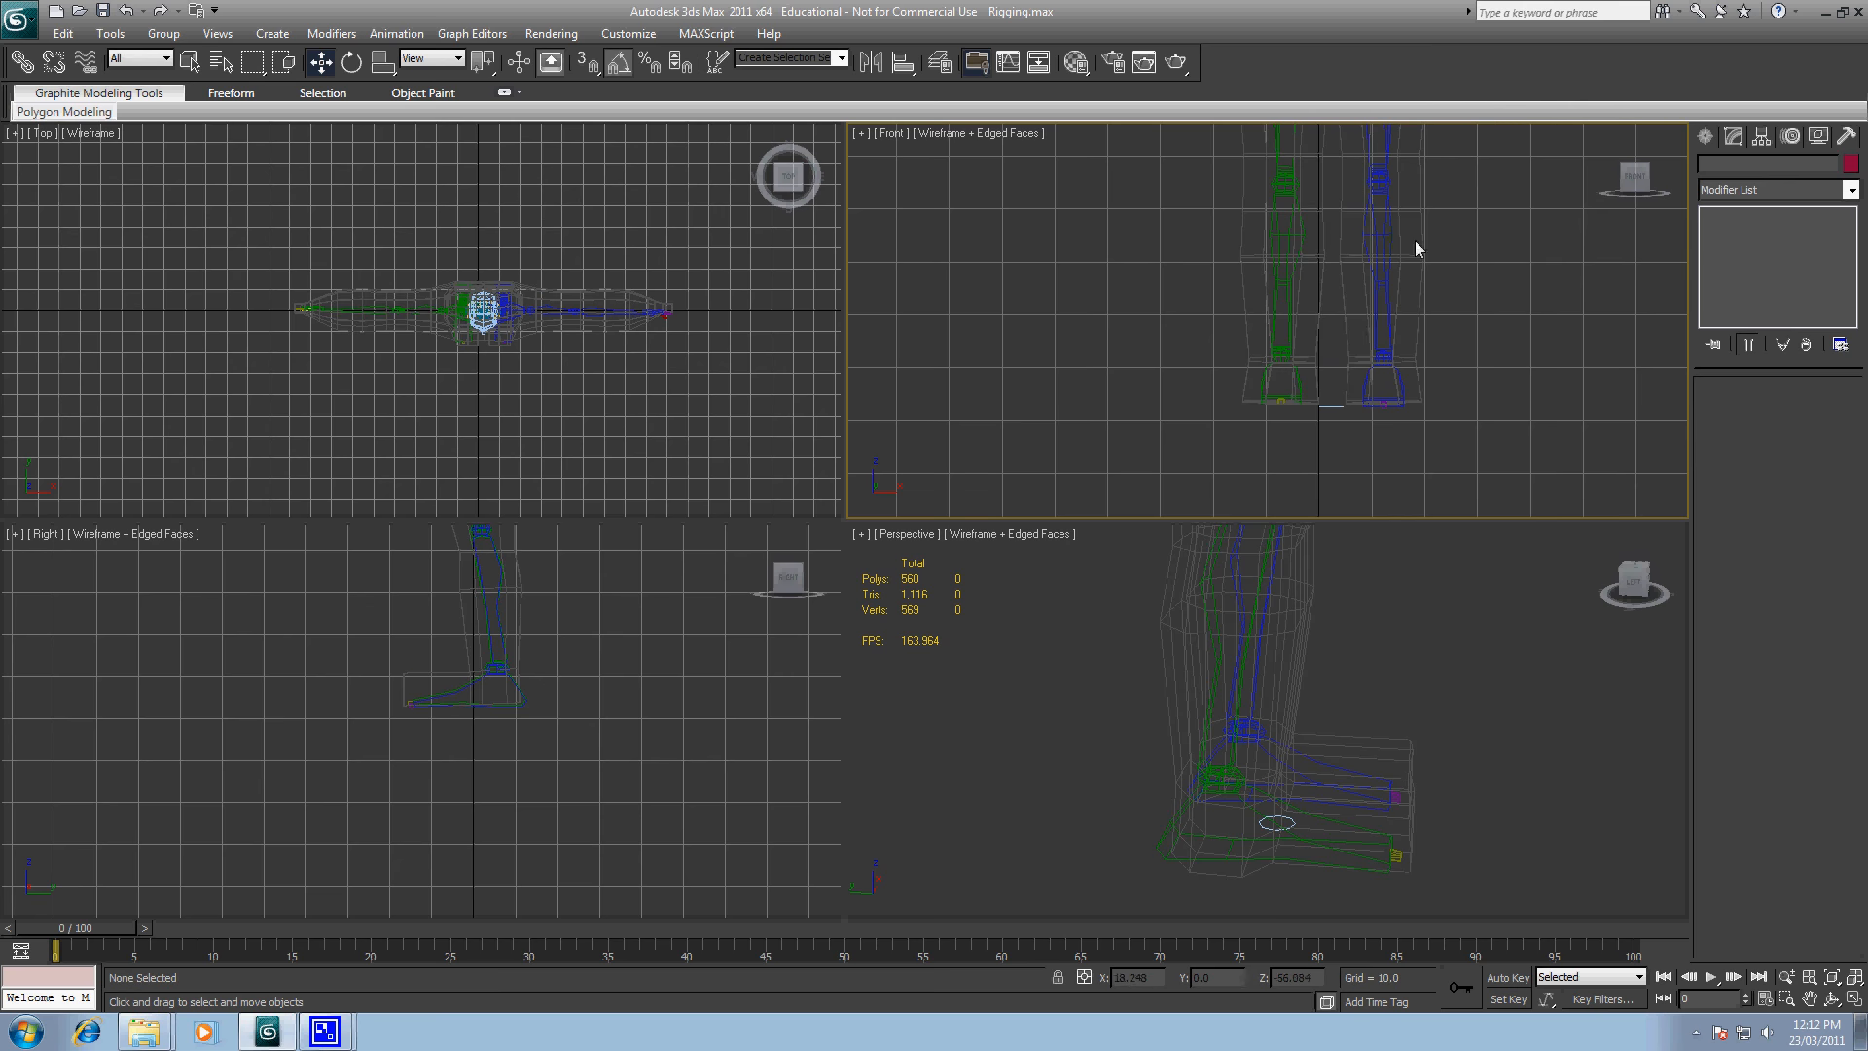
# Step: Weight the 13 vertices around the right ankle and foot top at 1 to Bip001 R Foot, remove zero weights, and leave envelope editing
pyautogui.click(1316, 343)
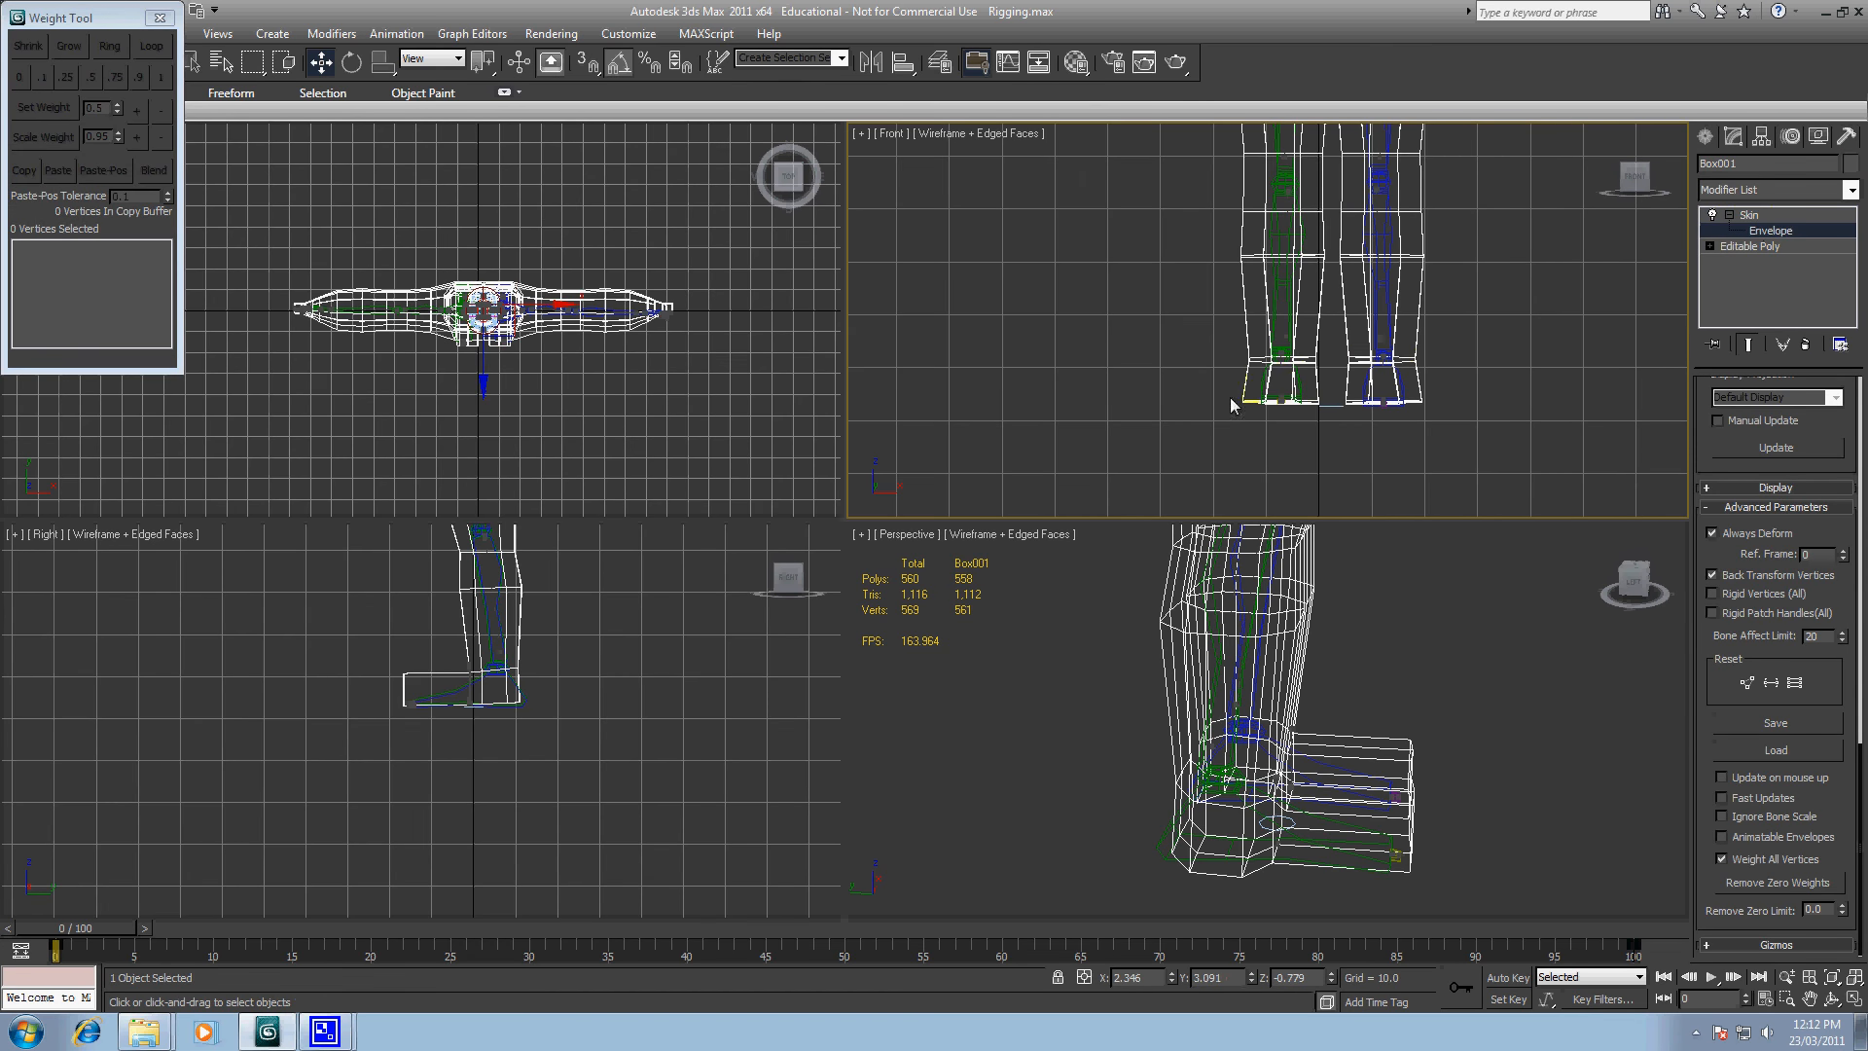
pyautogui.click(1174, 853)
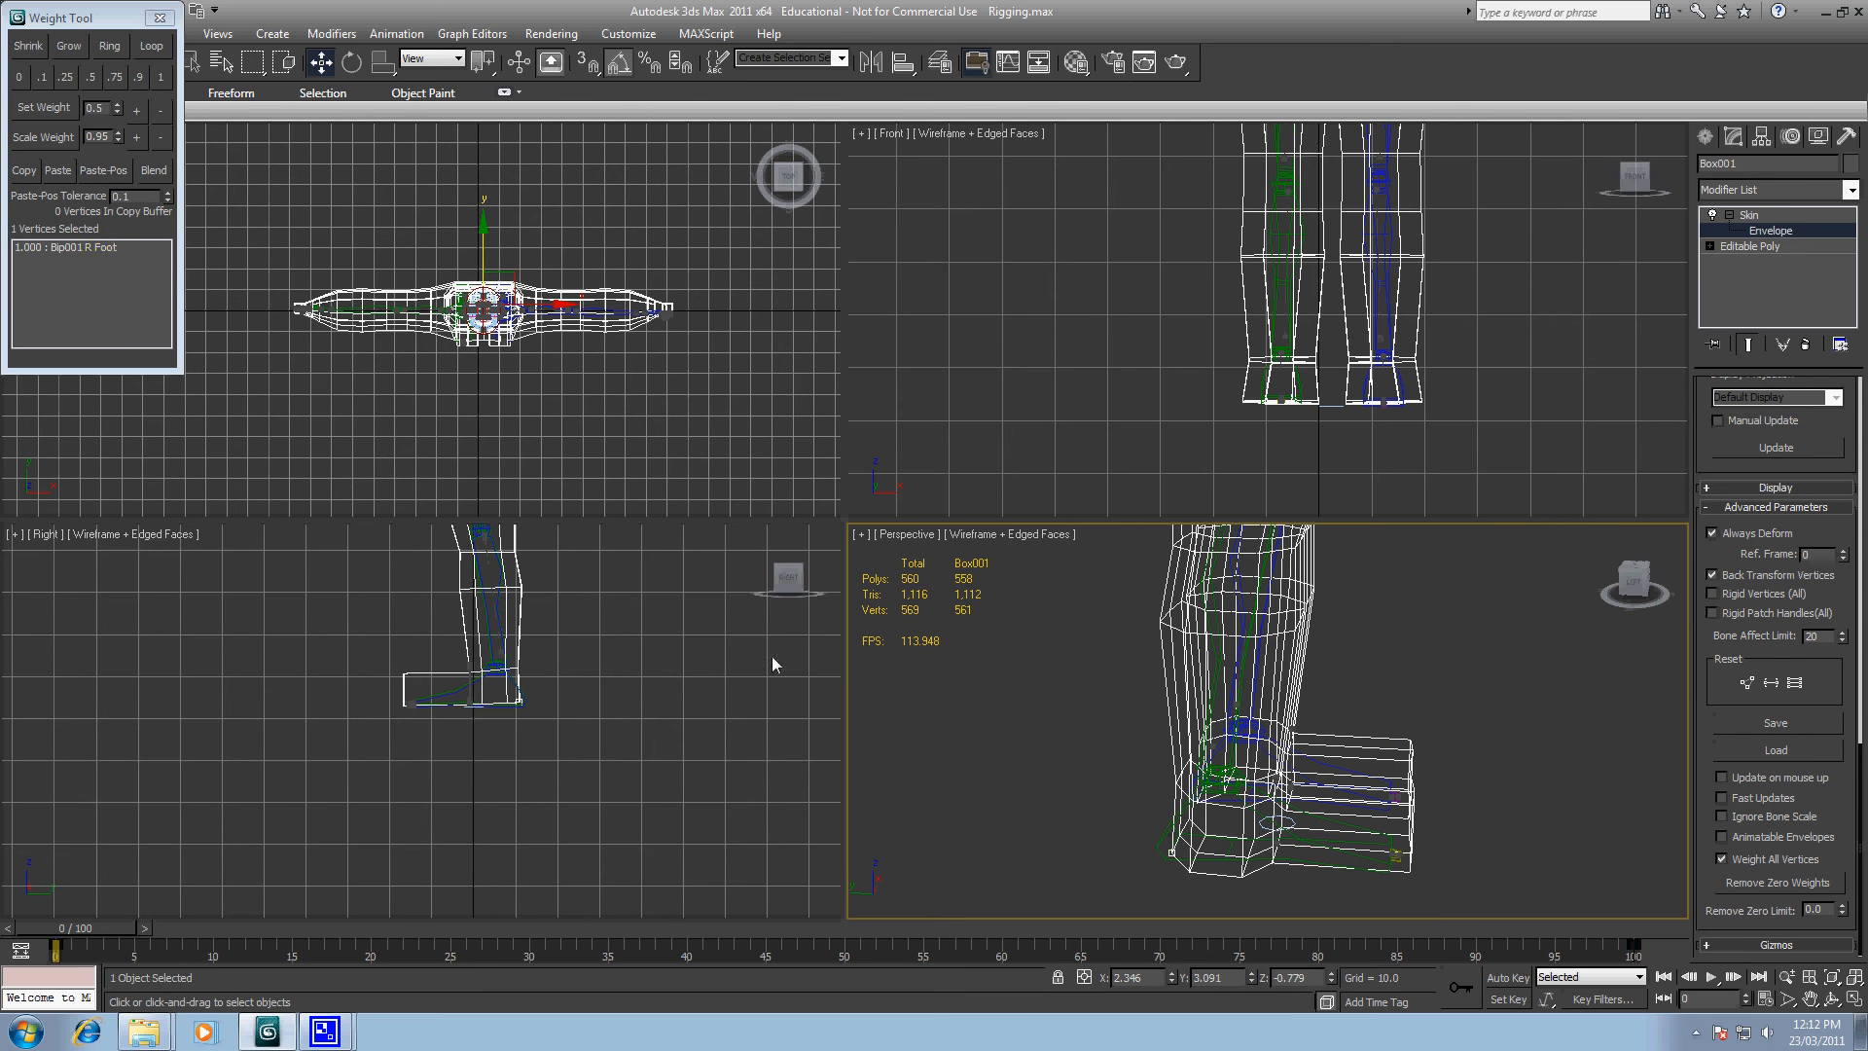
pyautogui.rightClick(1197, 359)
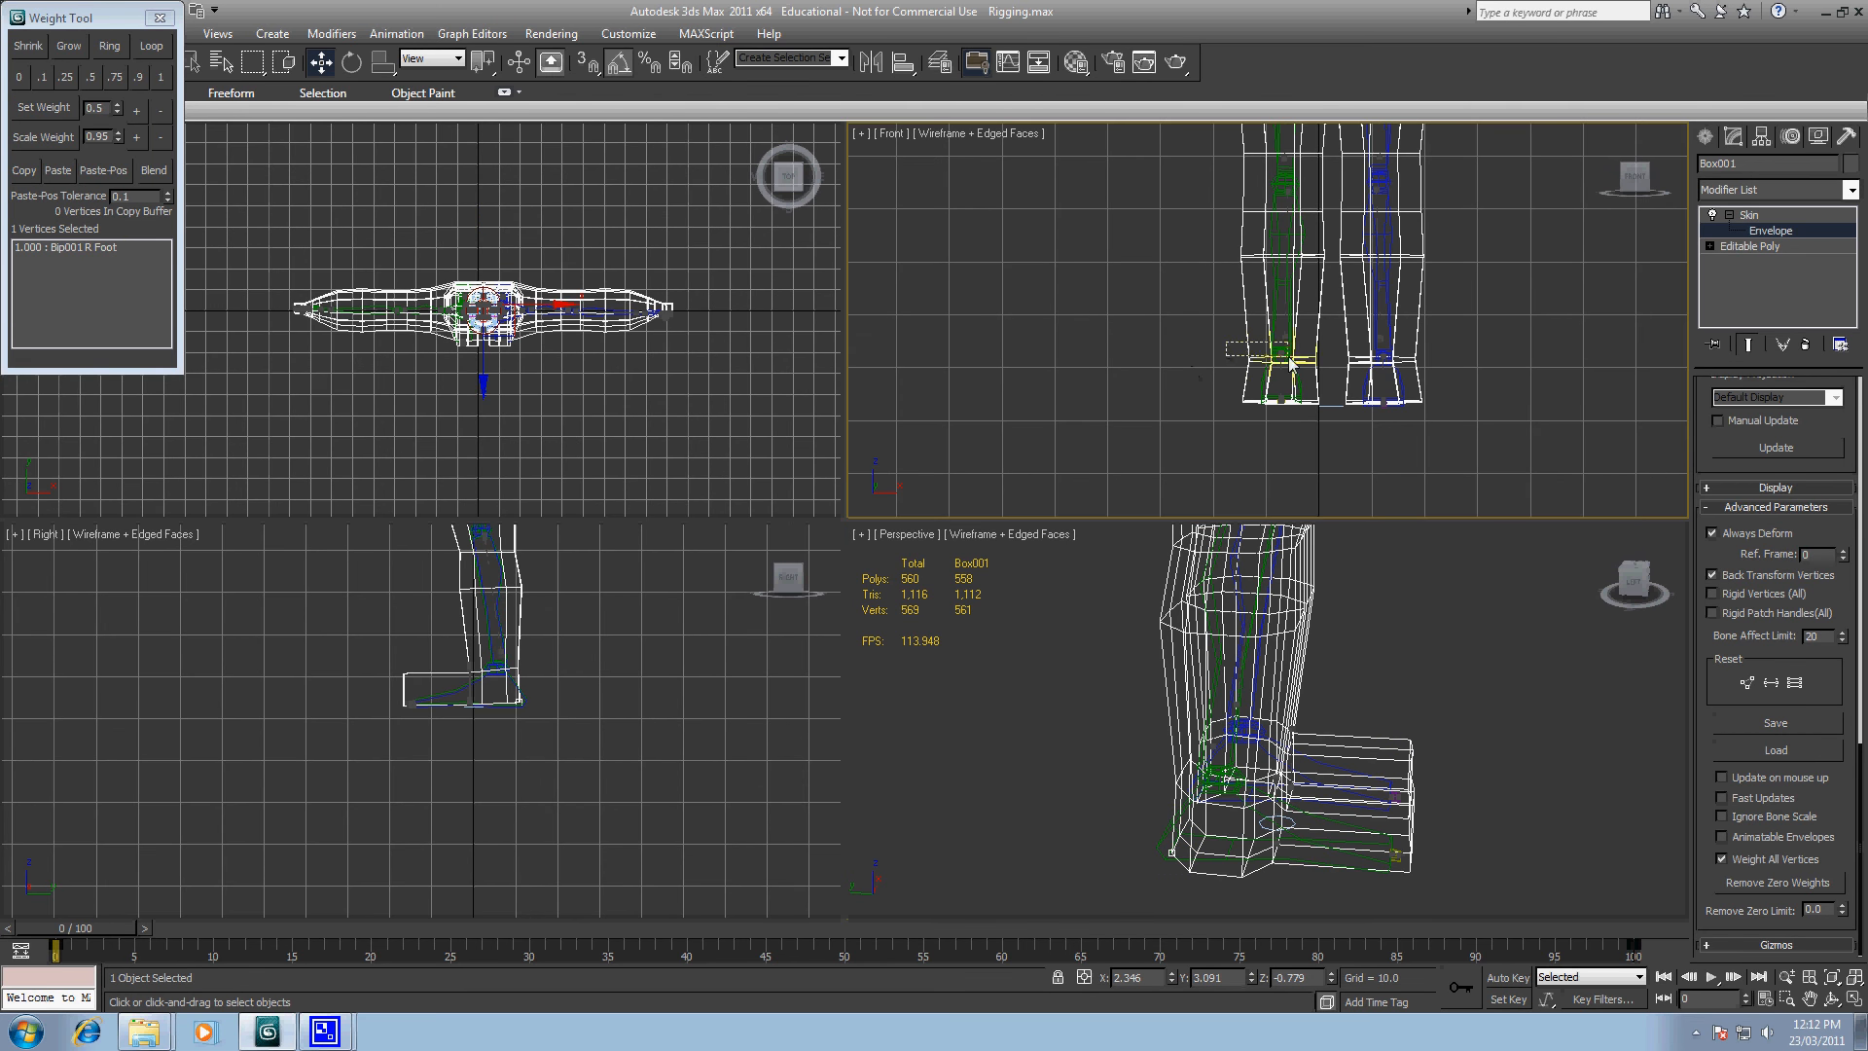
pyautogui.moveTo(1290, 362); pyautogui.dragTo(1291, 363)
pyautogui.scroll(10, 1356, 799)
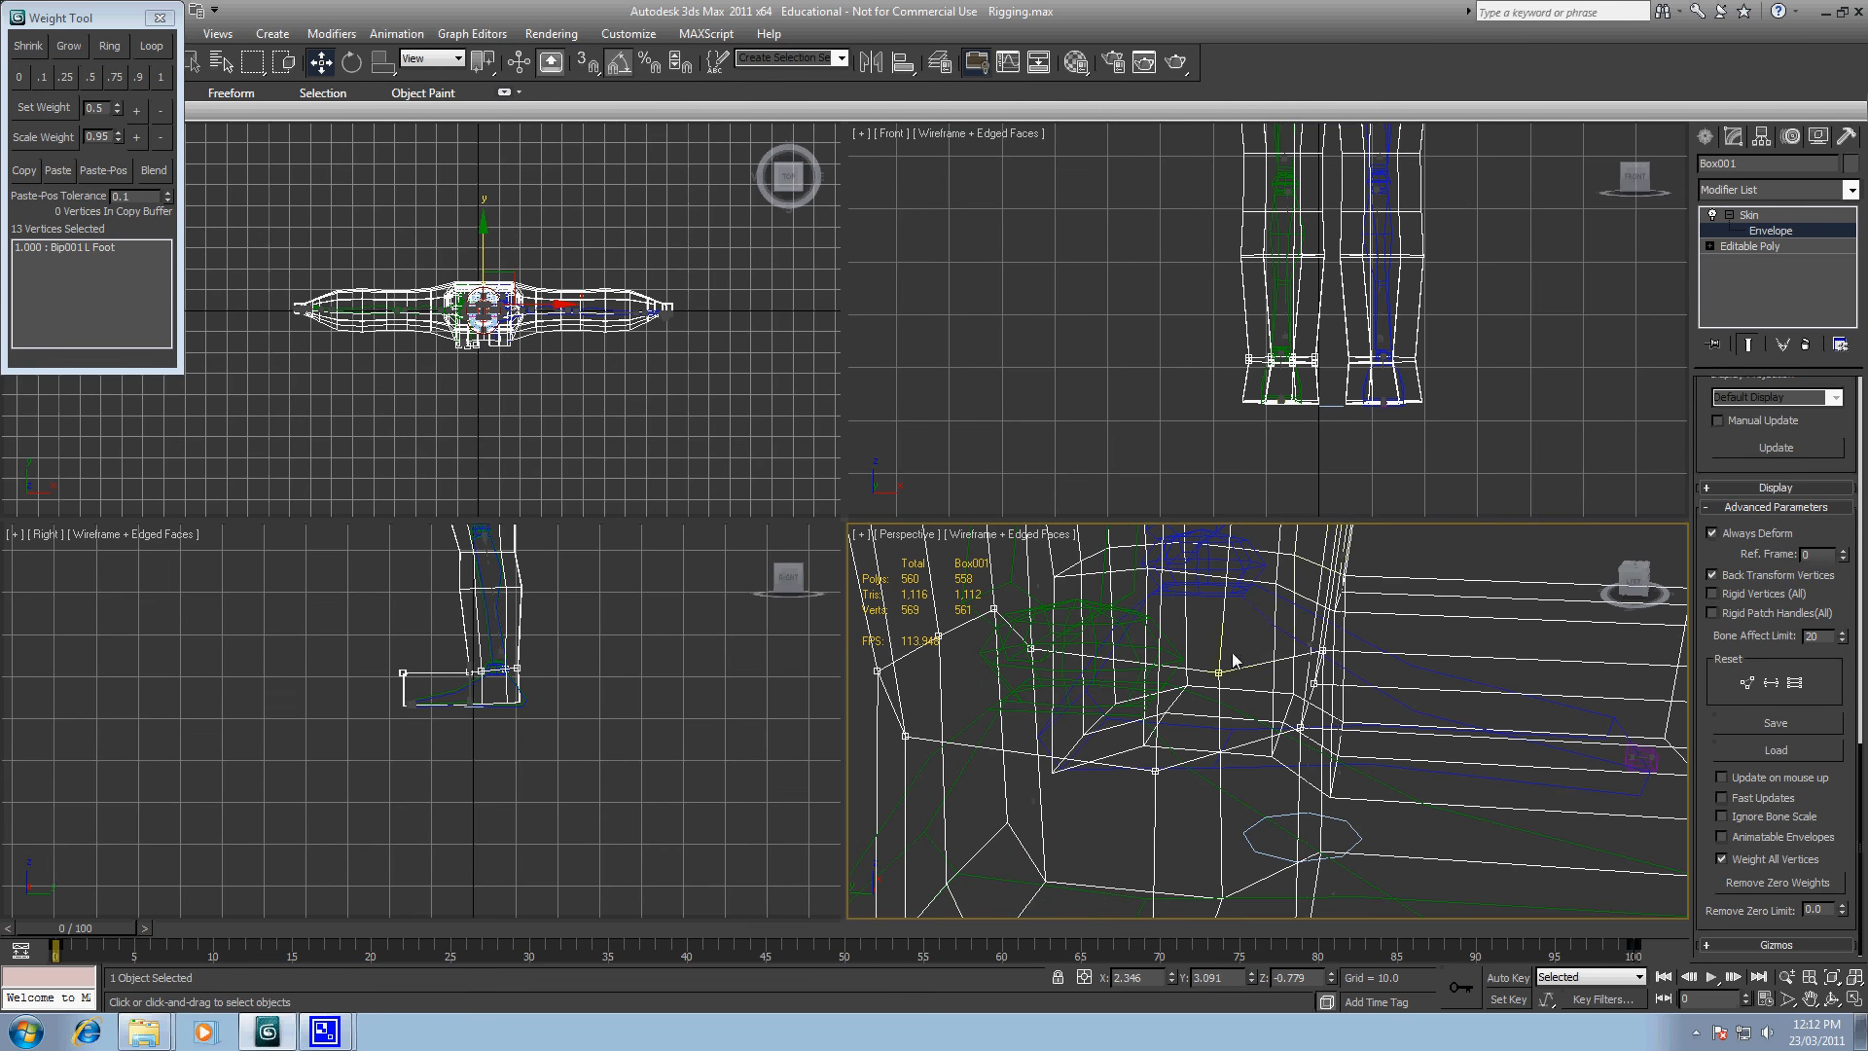
pyautogui.moveTo(1232, 658); pyautogui.dragTo(1200, 620, button='middle')
pyautogui.moveTo(1265, 677); pyautogui.dragTo(1280, 734, button='middle')
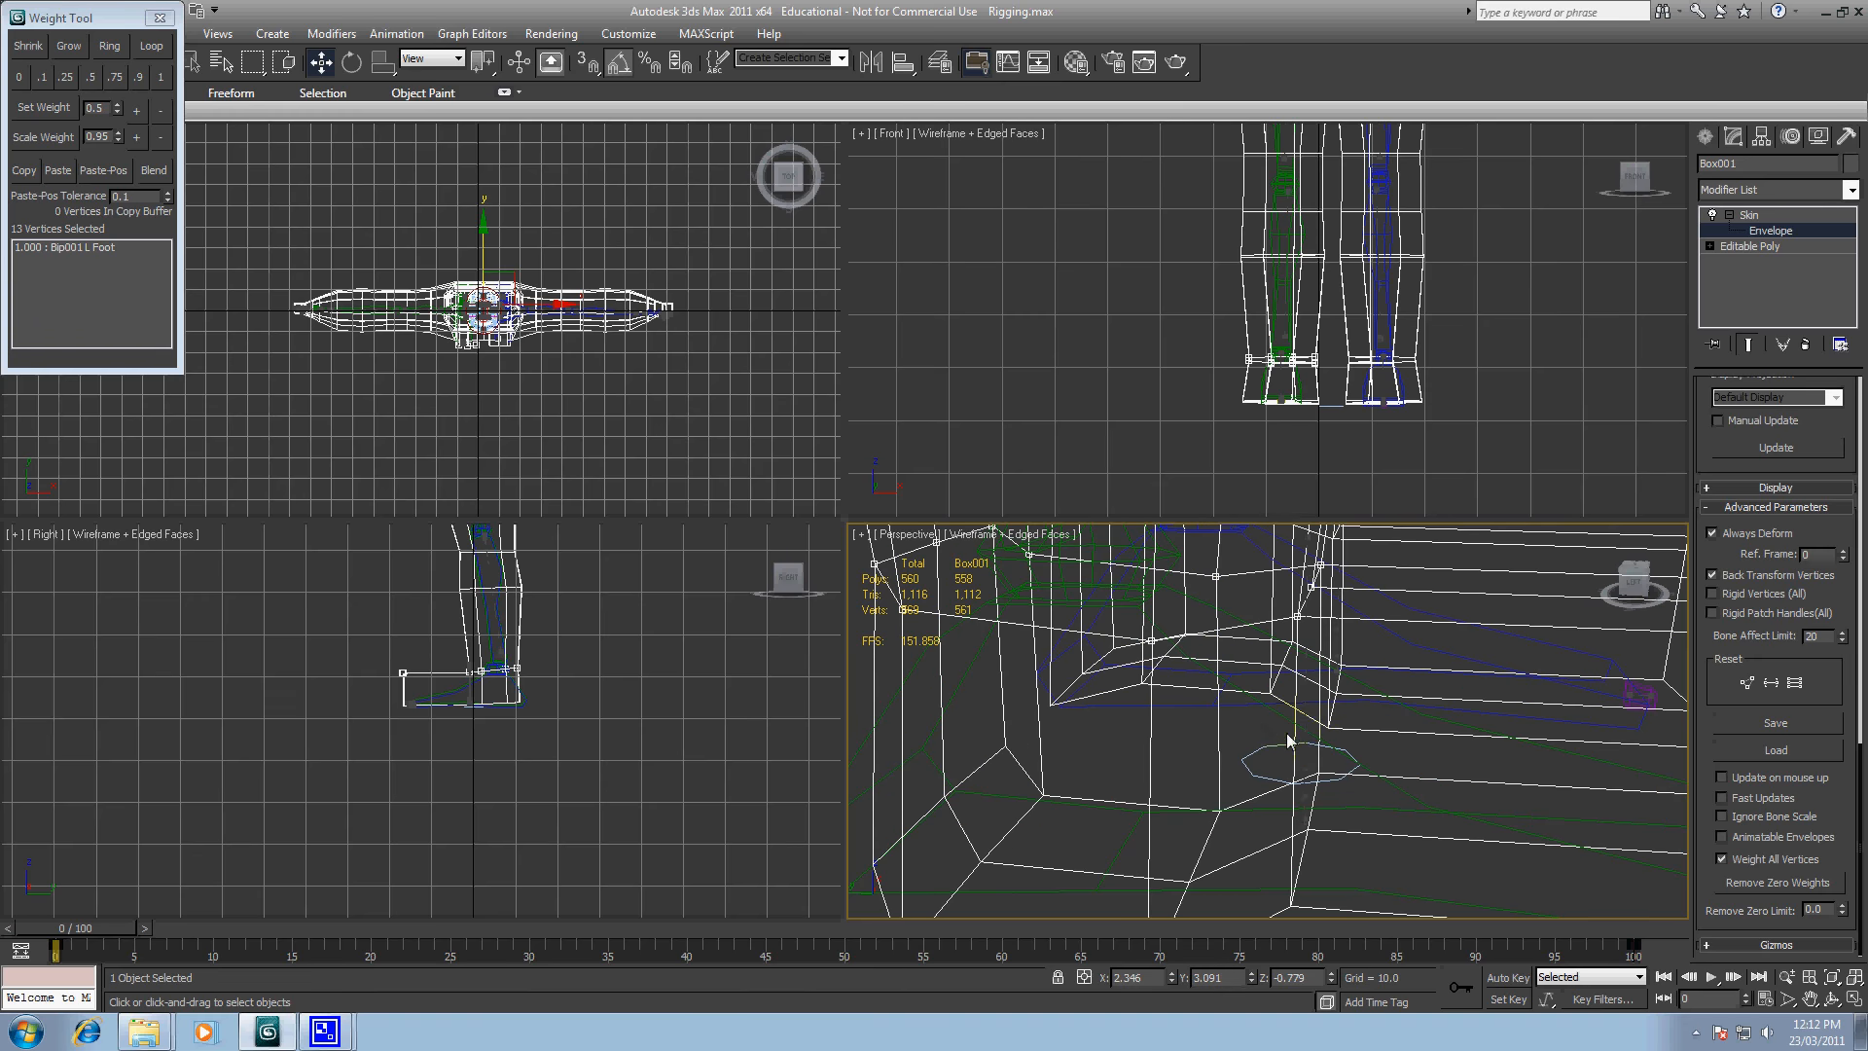
pyautogui.click(1305, 726)
pyautogui.click(160, 77)
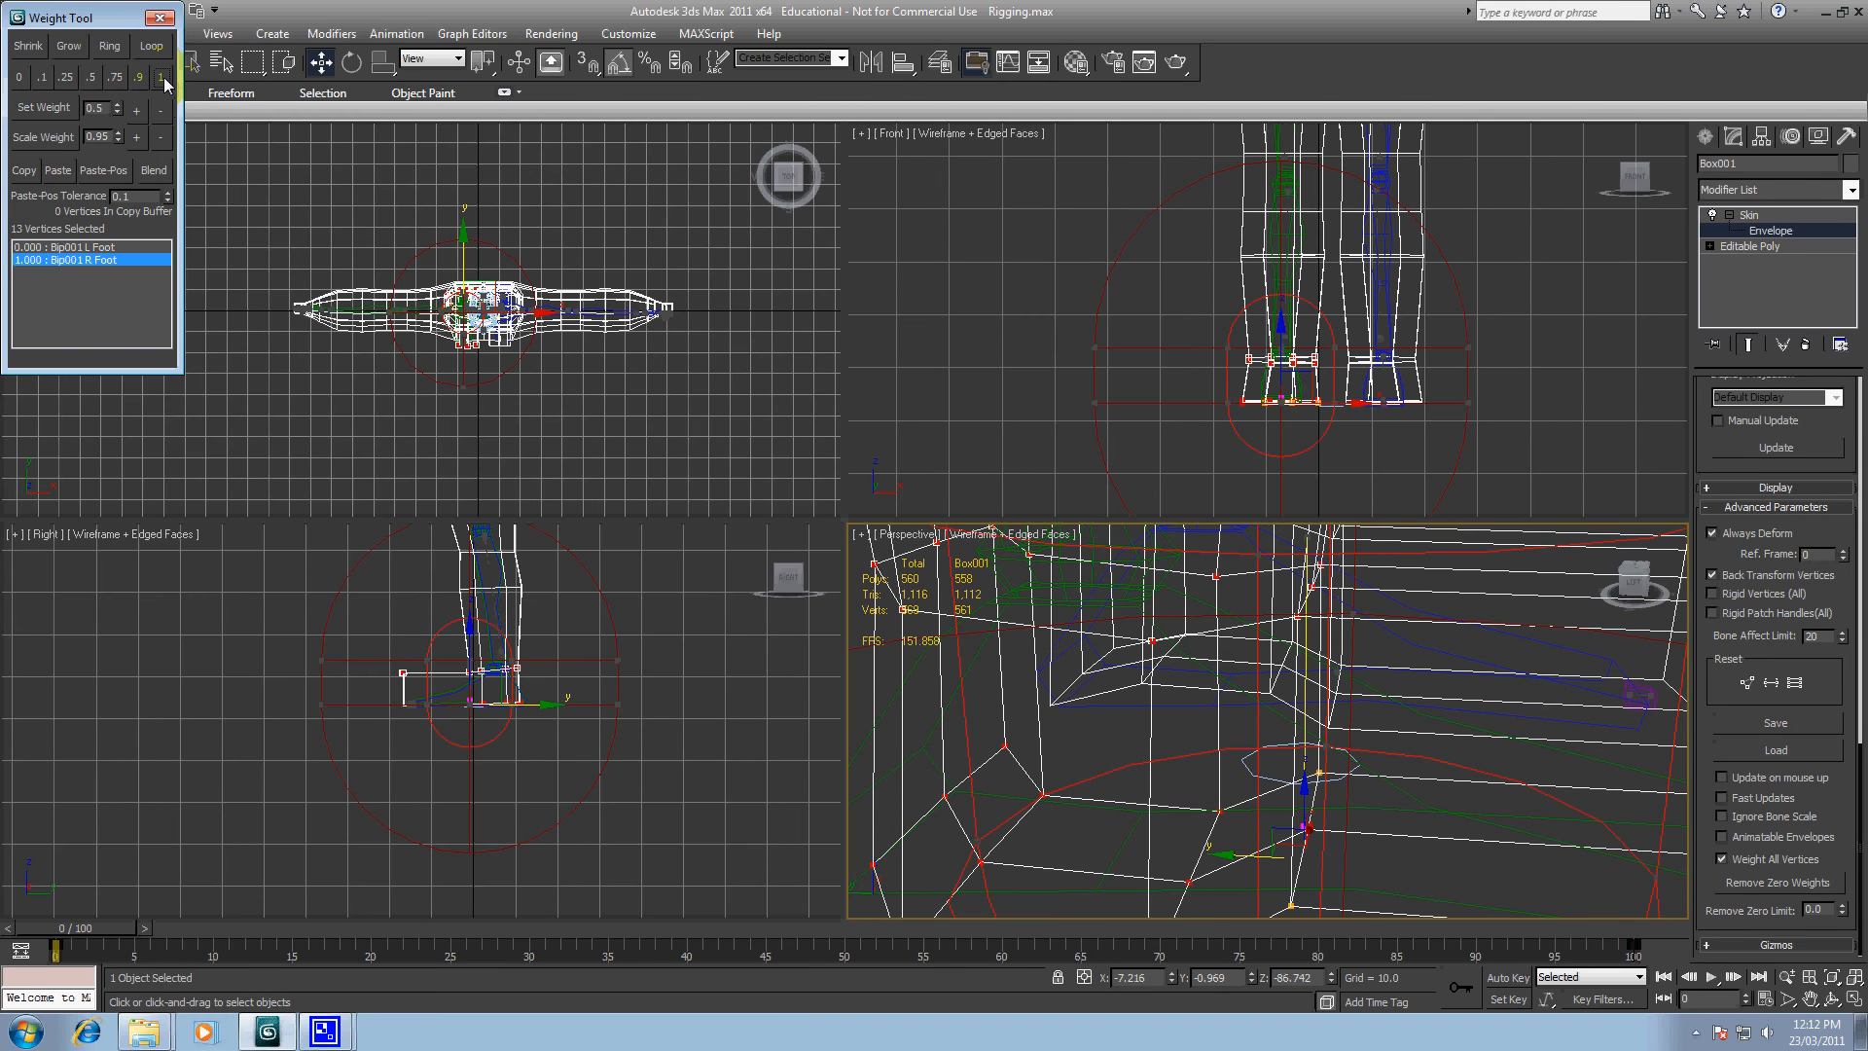
pyautogui.scroll(-5, 1014, 561)
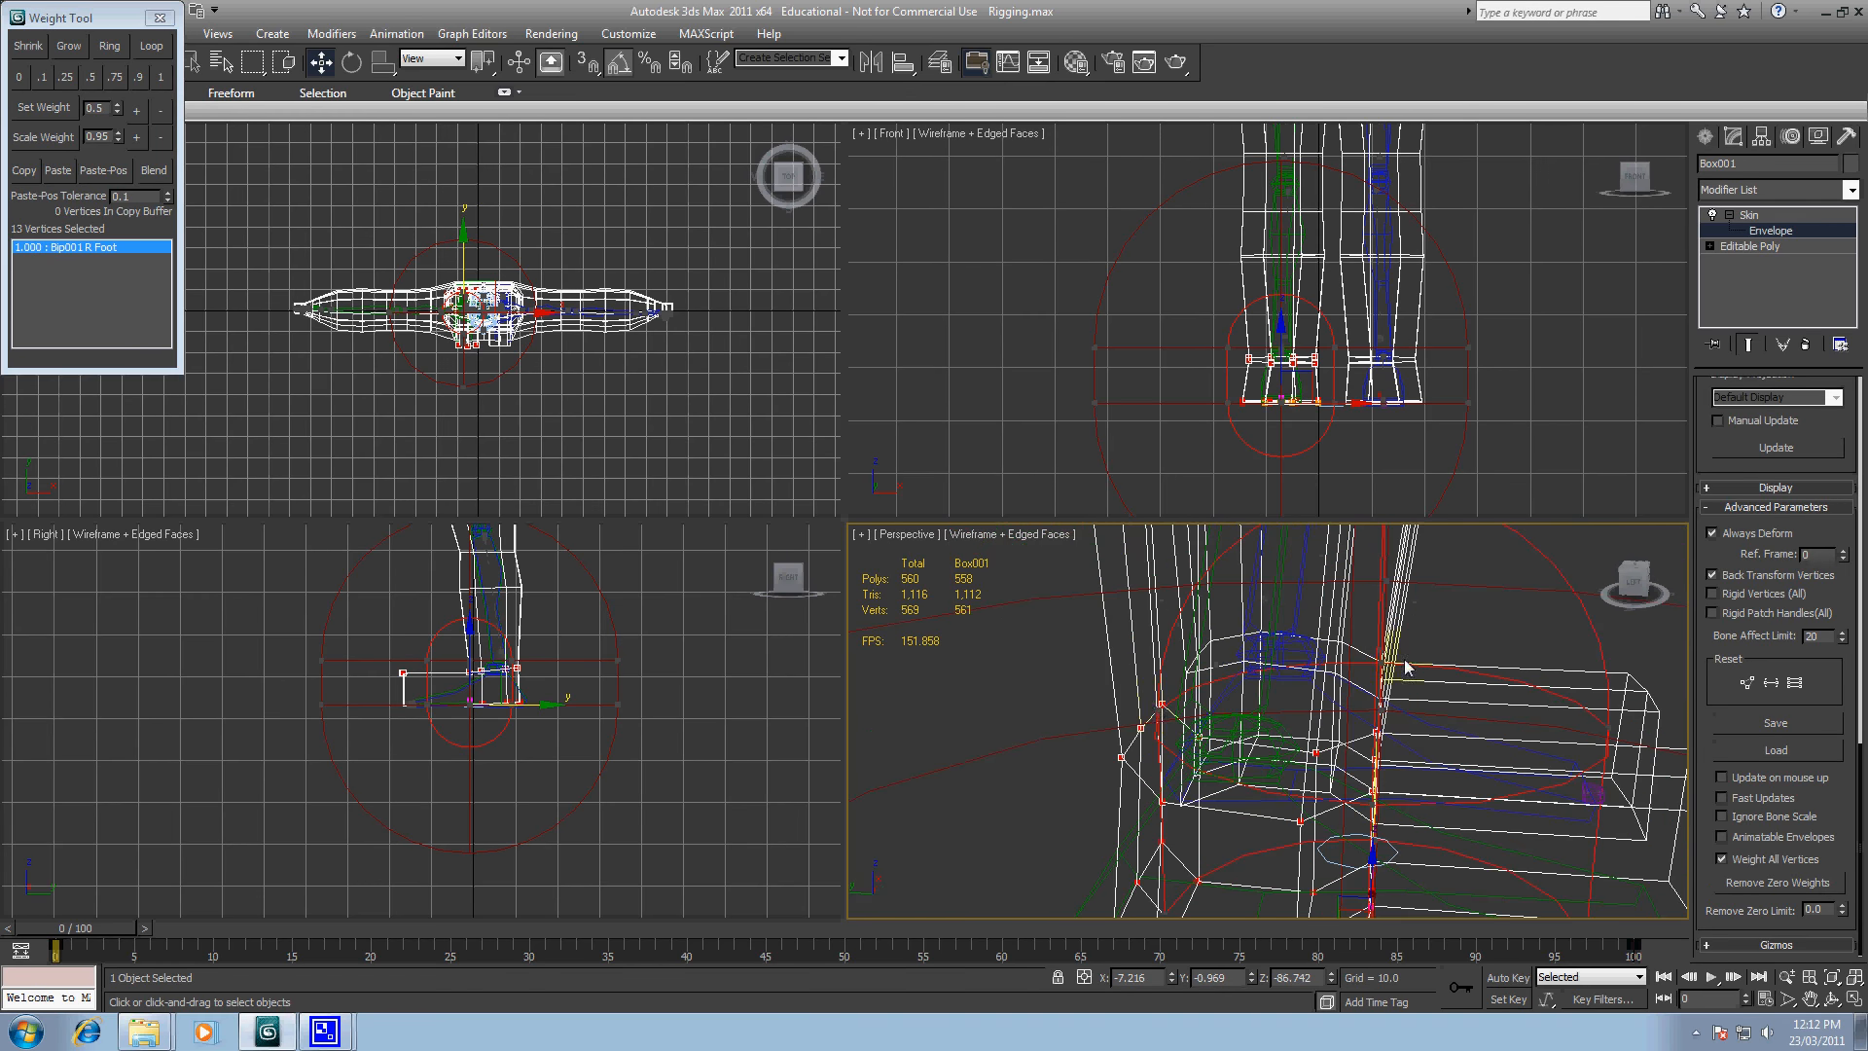
pyautogui.click(1480, 610)
pyautogui.click(1770, 230)
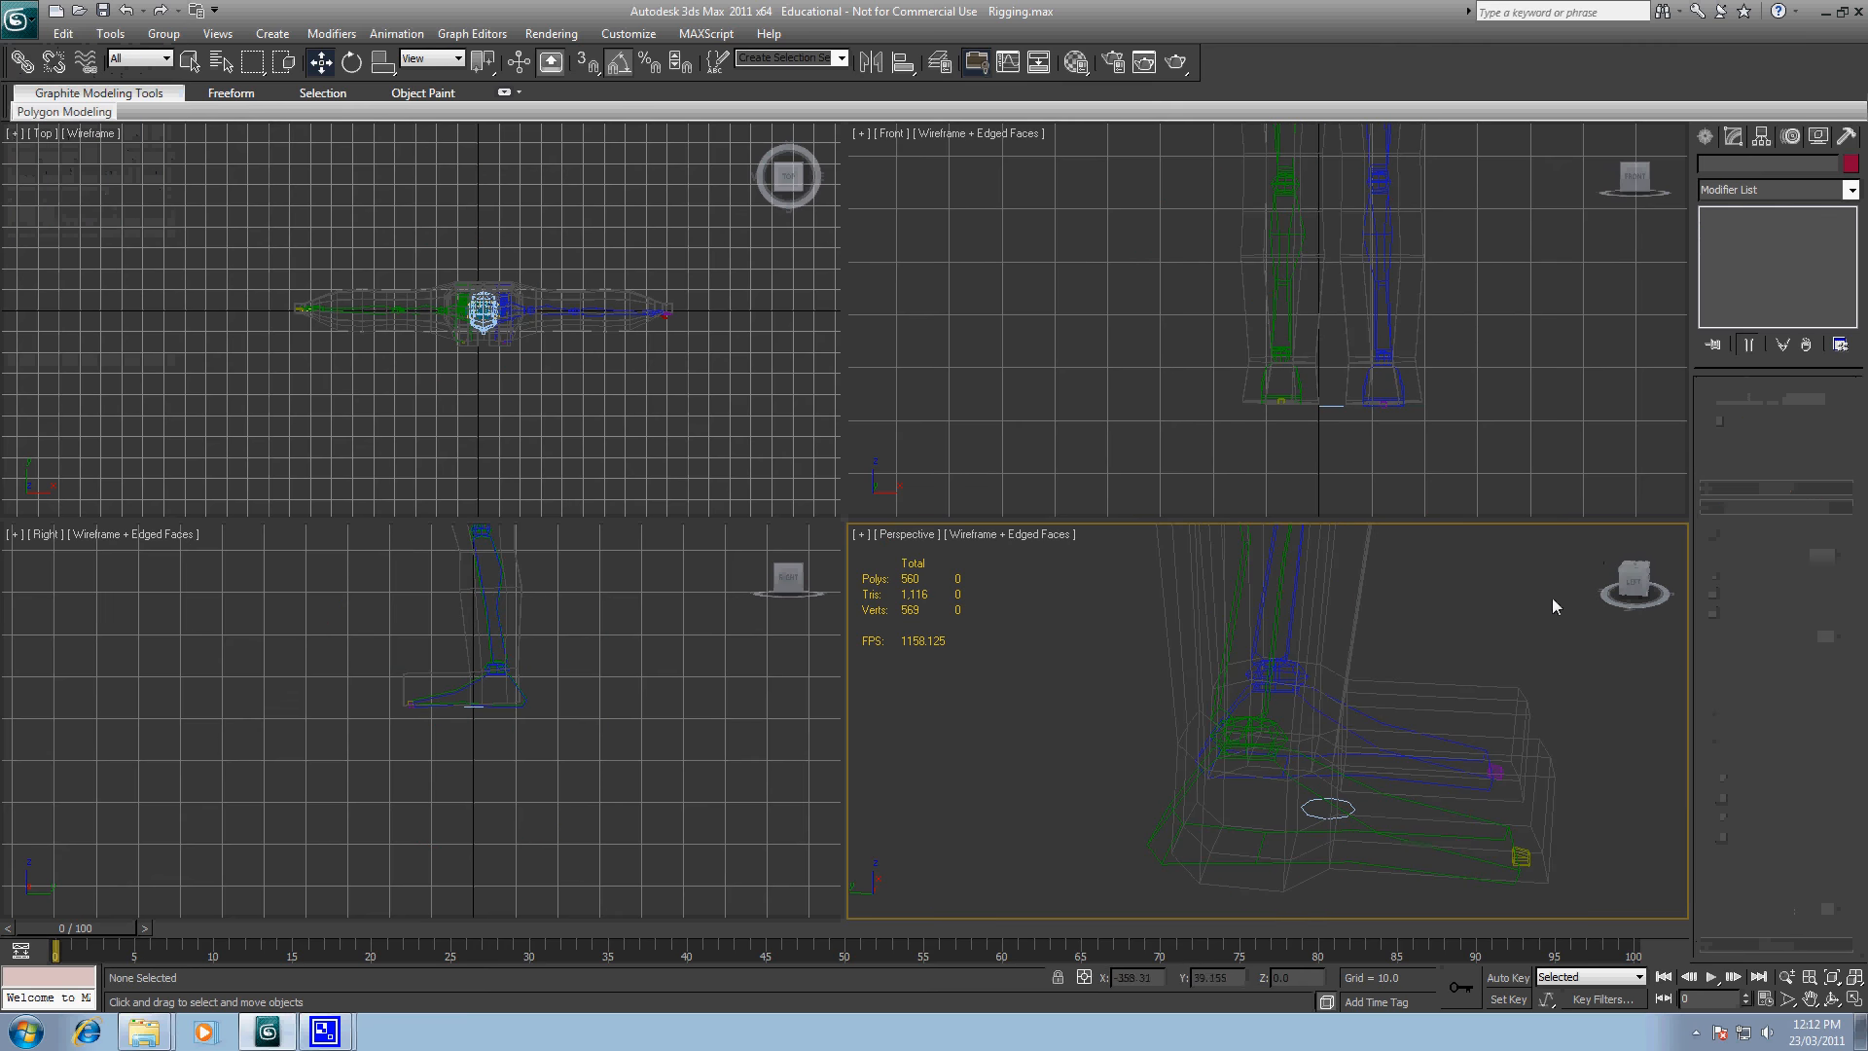
# Step: Try raising the biped's right foot to test the mesh weights, undo the move and deselect the bone
pyautogui.click(1412, 837)
pyautogui.moveTo(1213, 717); pyautogui.dragTo(1216, 663)
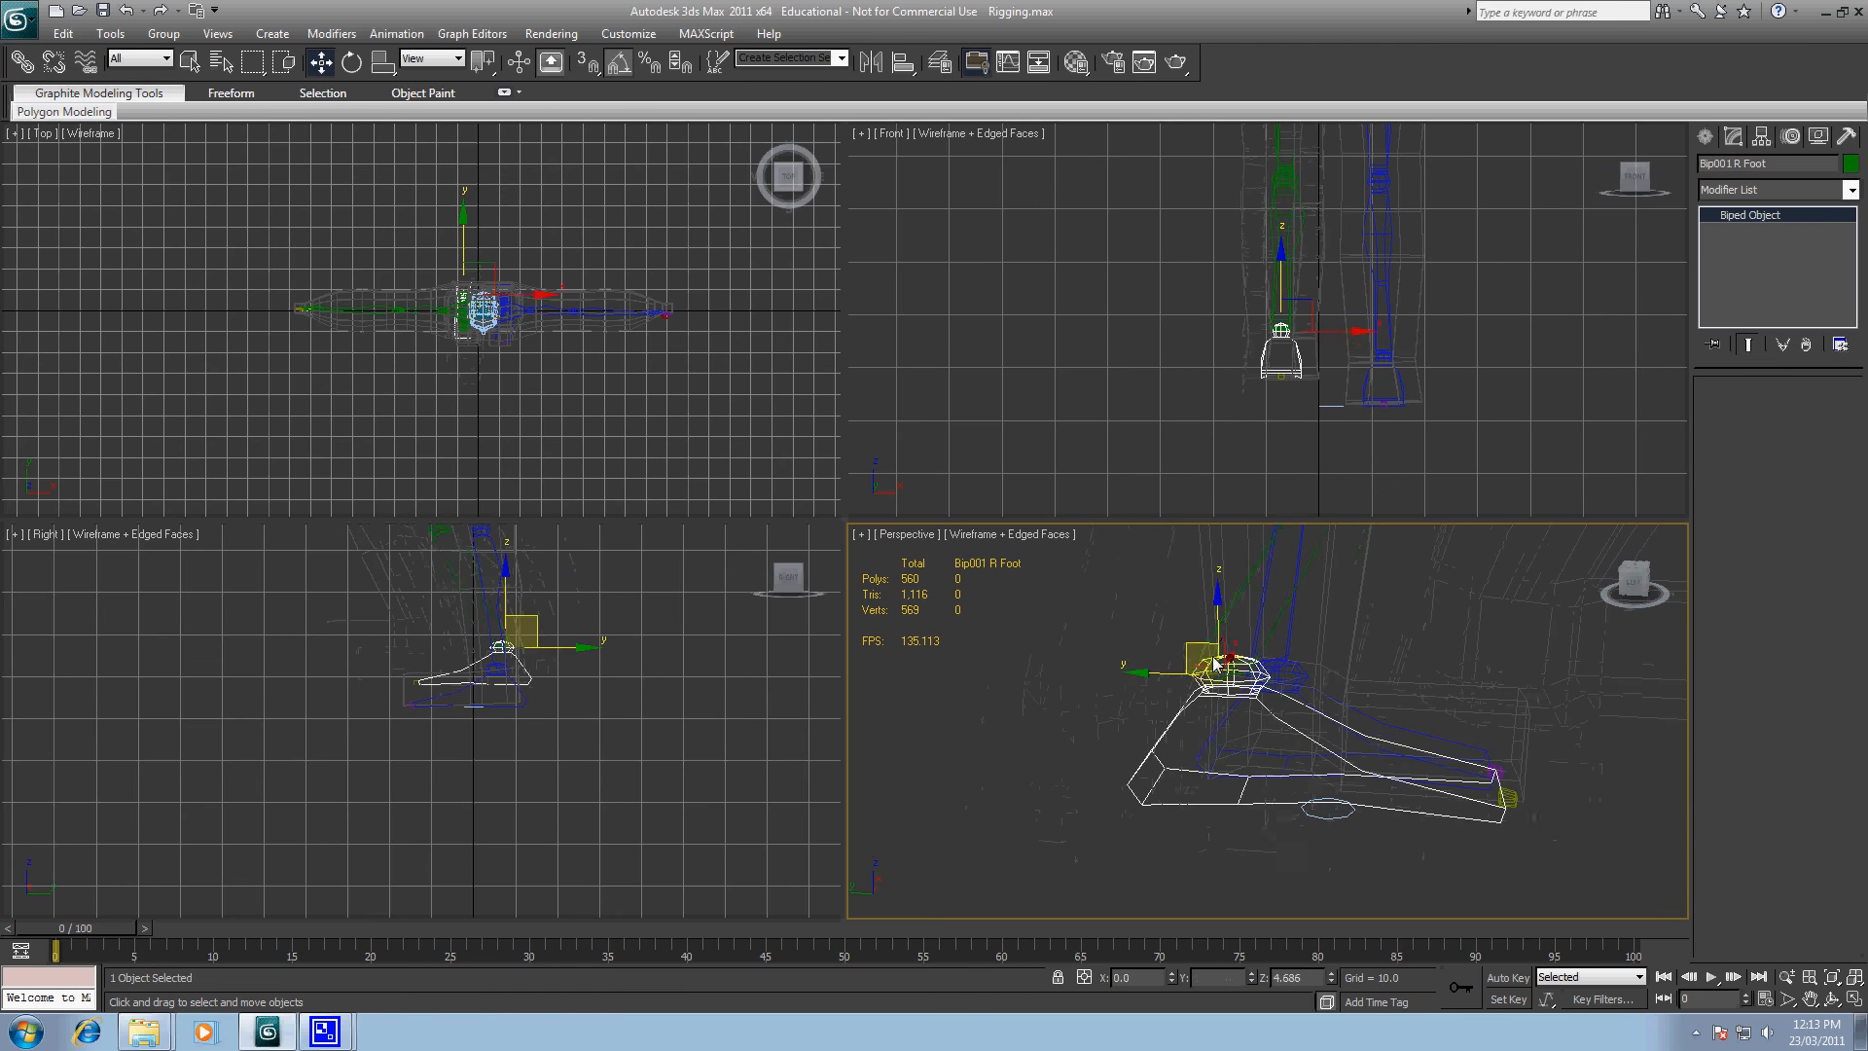
pyautogui.hotkey('ctrl', 'z')
pyautogui.click(1532, 629)
pyautogui.click(1142, 375)
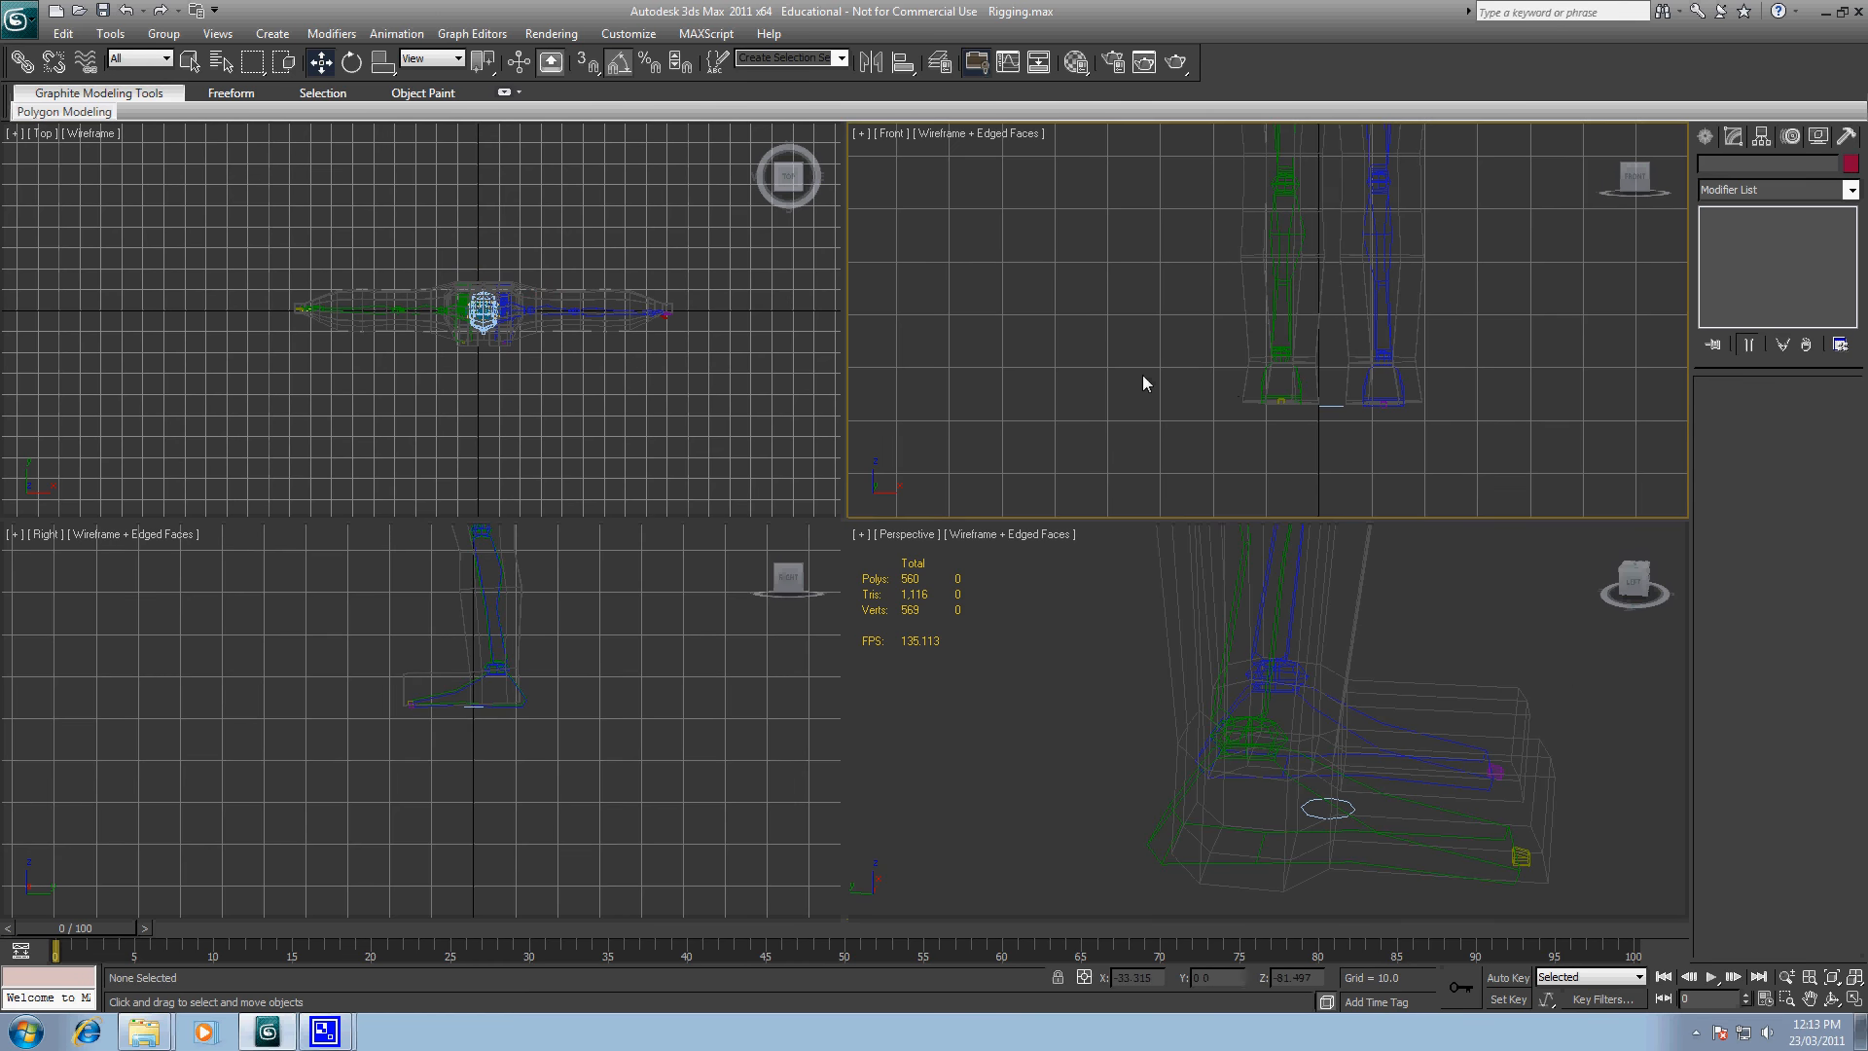
pyautogui.scroll(-7, 1142, 375)
pyautogui.moveTo(1258, 302); pyautogui.dragTo(1244, 397, button='middle')
pyautogui.click(13, 23)
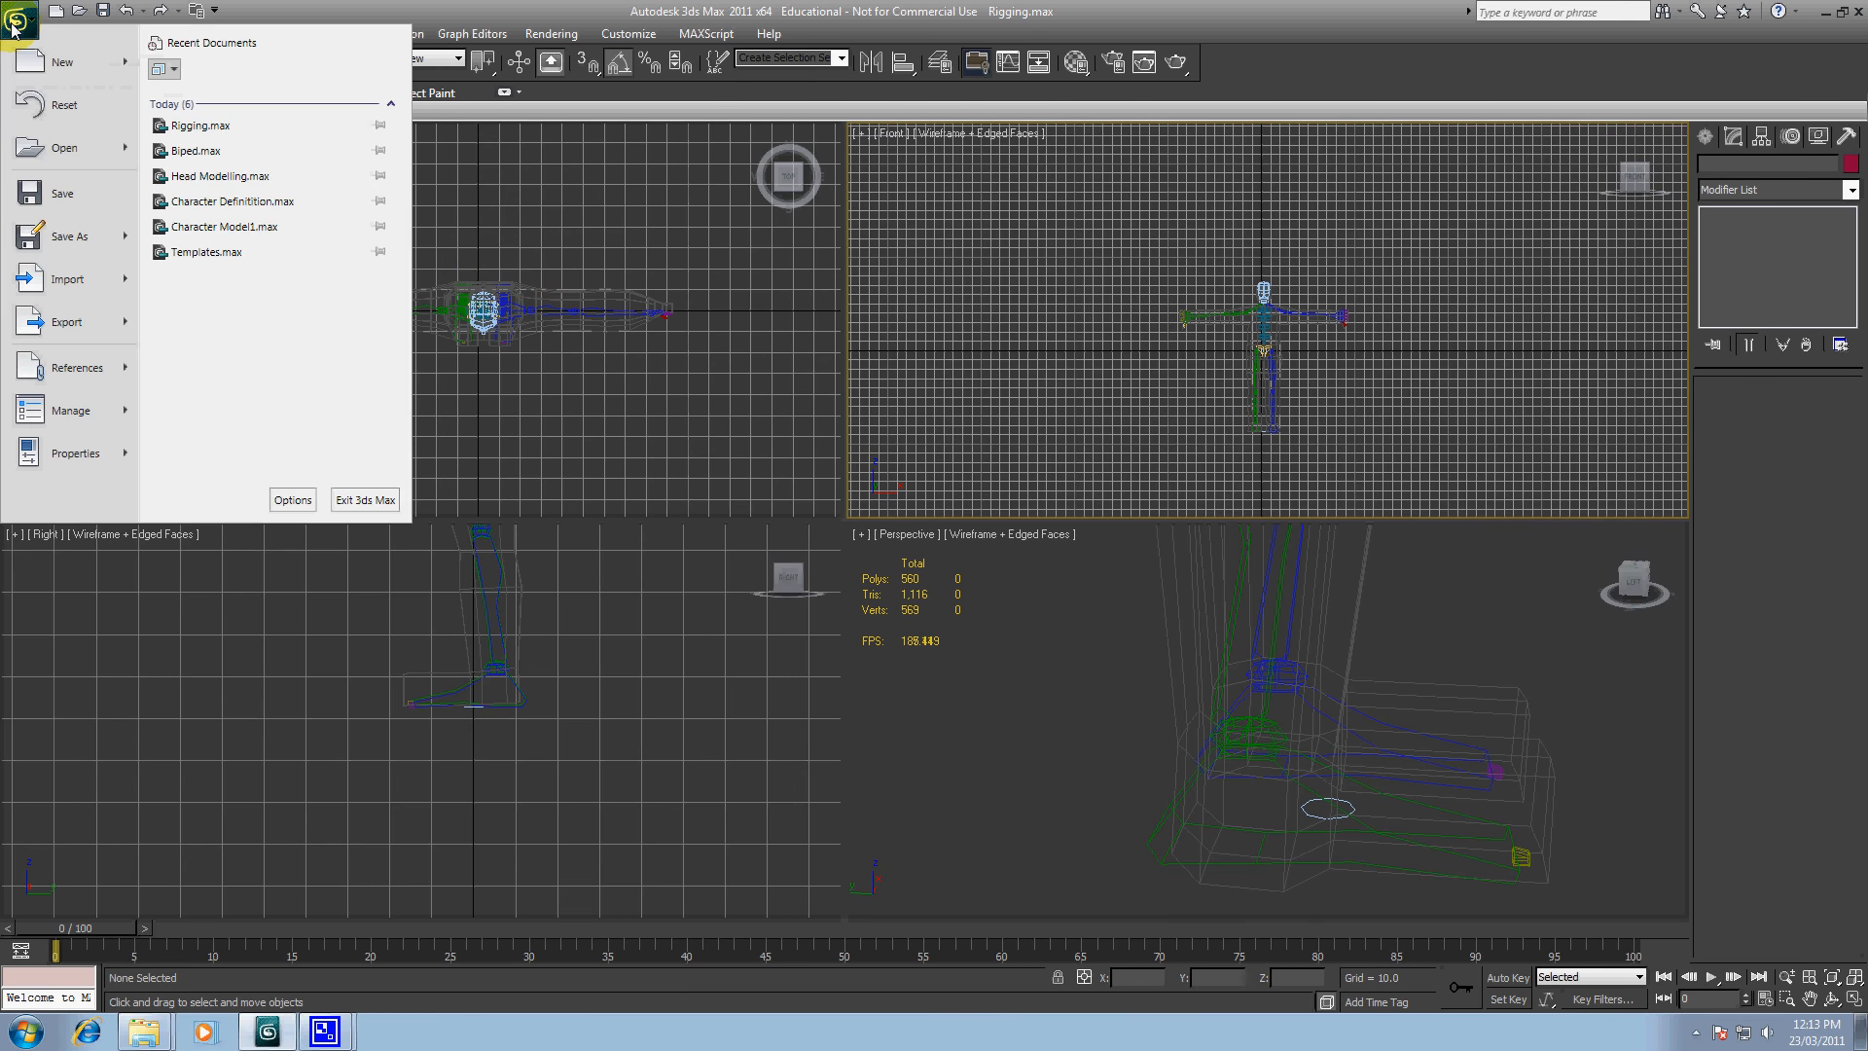
pyautogui.click(16, 19)
pyautogui.moveTo(327, 1033)
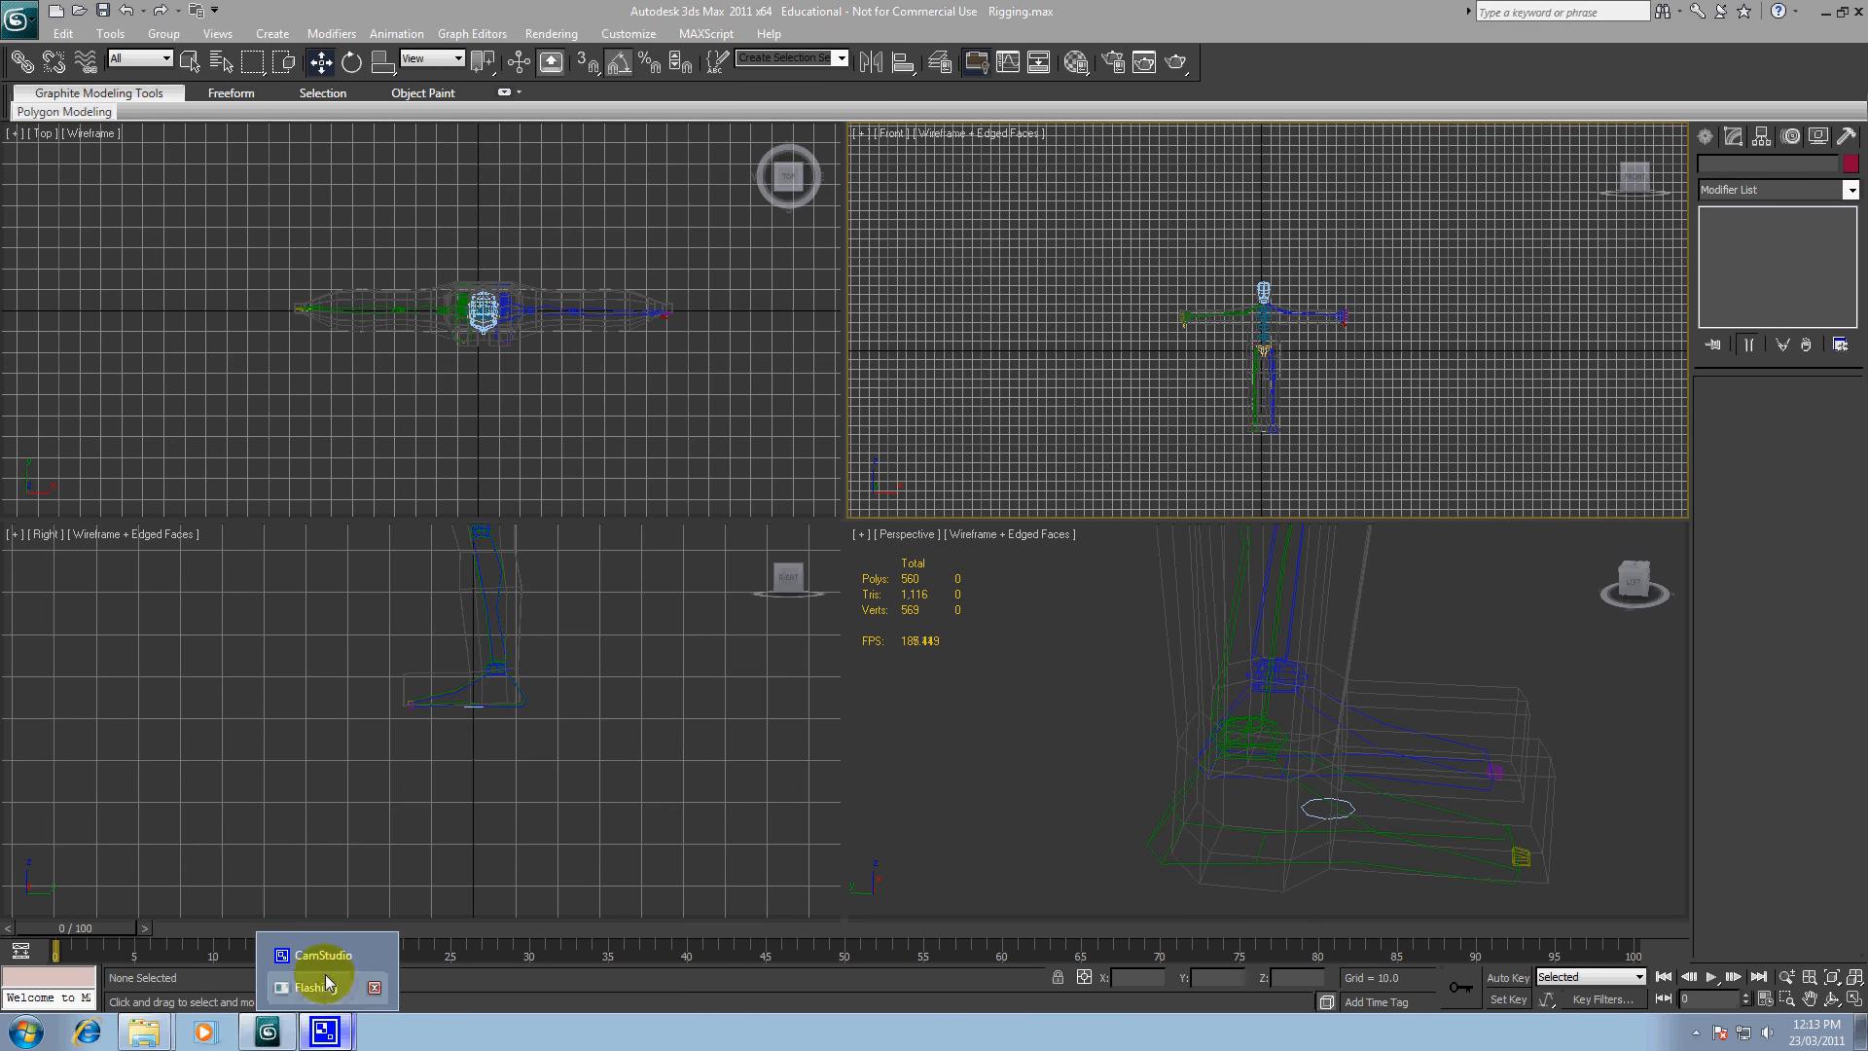
pyautogui.click(325, 961)
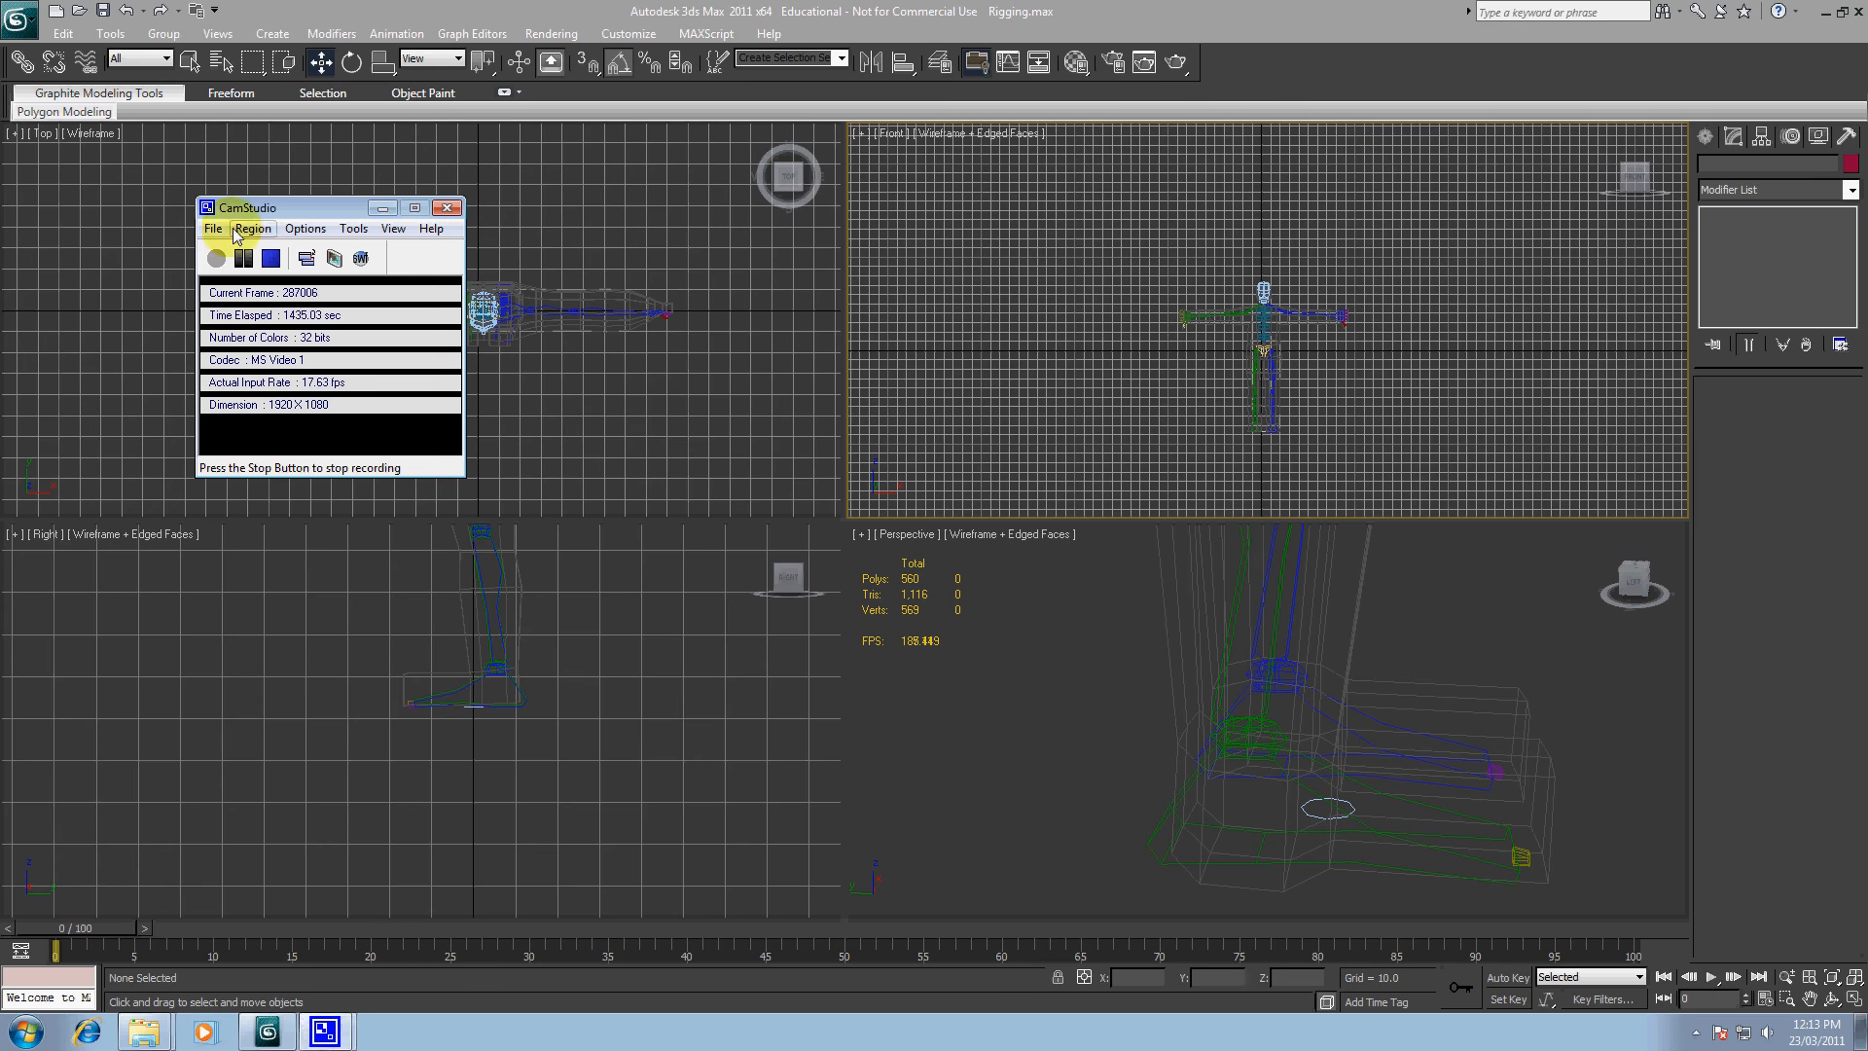